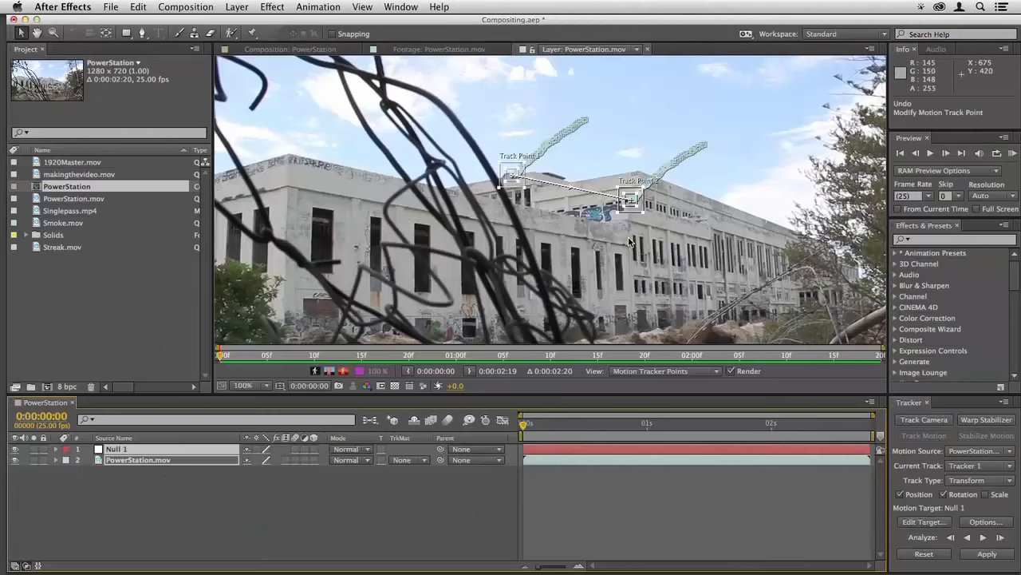
# - Enlarge Track Point 2's feature region on the PowerStation.mov layer and adjust the Smoke.mov layer's opacity
pyautogui.scroll(5, 630, 241)
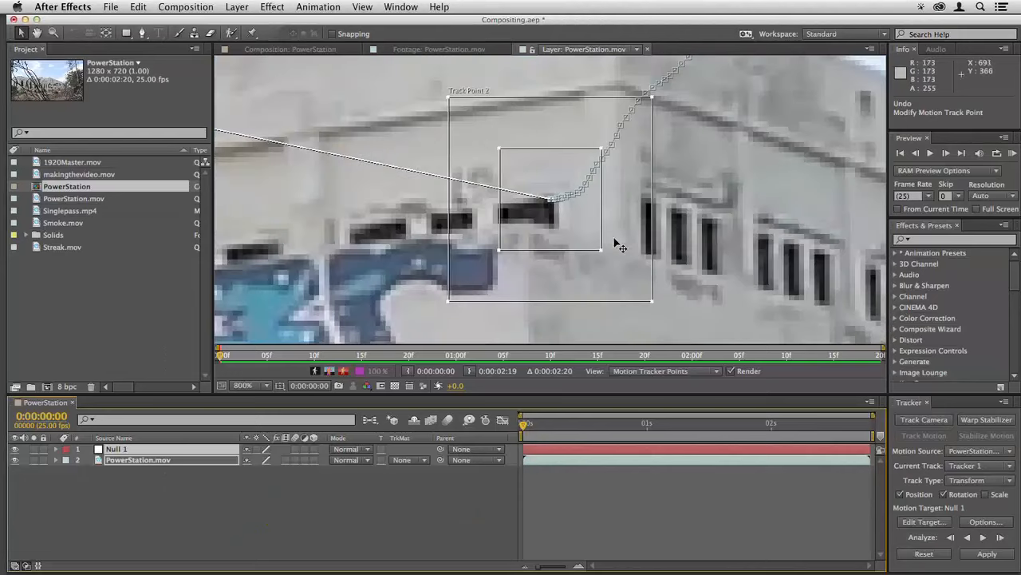
pyautogui.moveTo(604, 252)
pyautogui.mouseDown()
pyautogui.moveTo(620, 267)
pyautogui.moveTo(611, 255)
pyautogui.mouseUp()
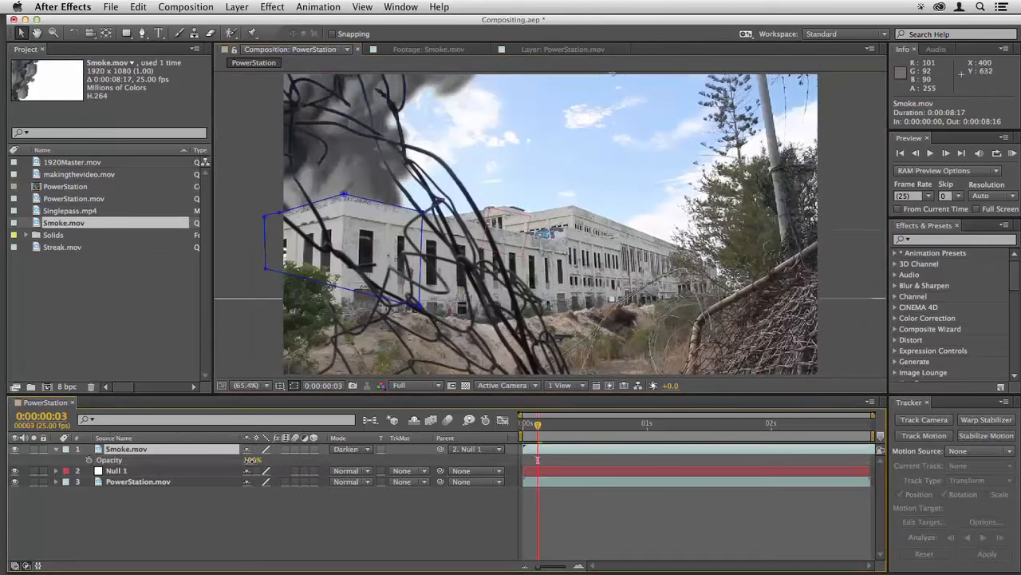
pyautogui.moveTo(240, 460); pyautogui.dragTo(247, 462)
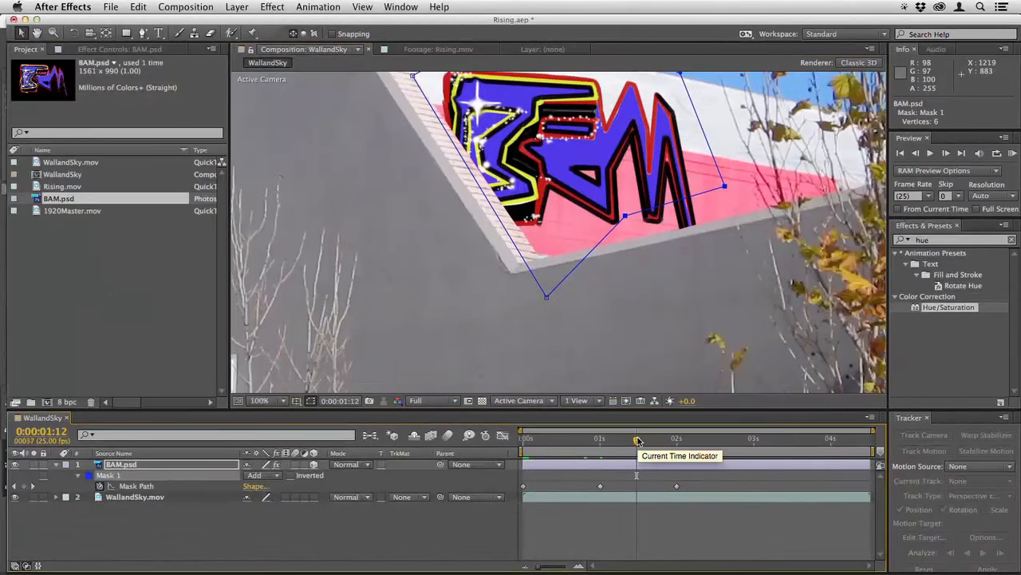
# - Scrub the WallandSky and WirePole compositions to check the masked graffiti and the masked sparks
pyautogui.moveTo(639, 441); pyautogui.dragTo(586, 443)
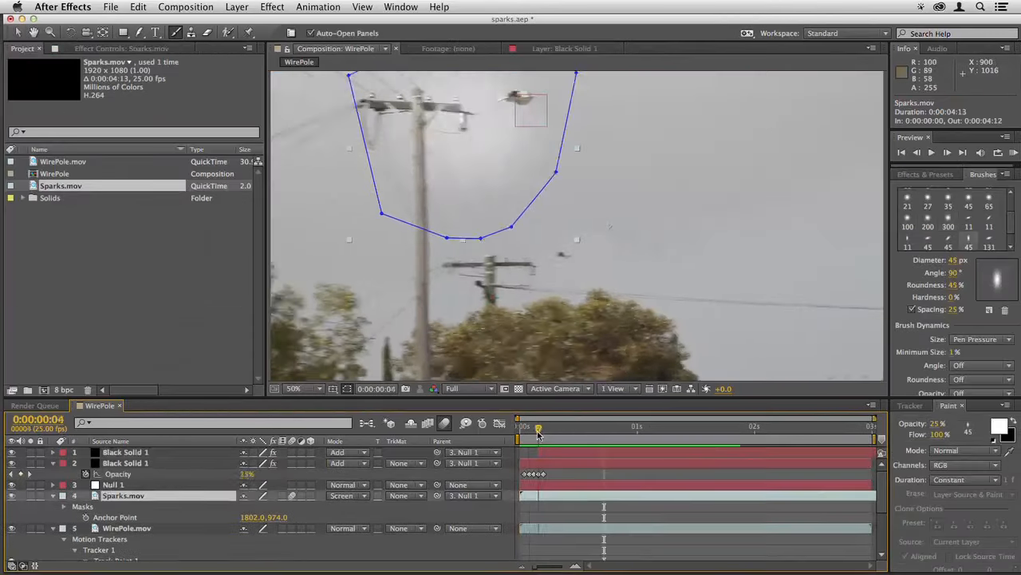
pyautogui.moveTo(539, 432); pyautogui.dragTo(525, 433)
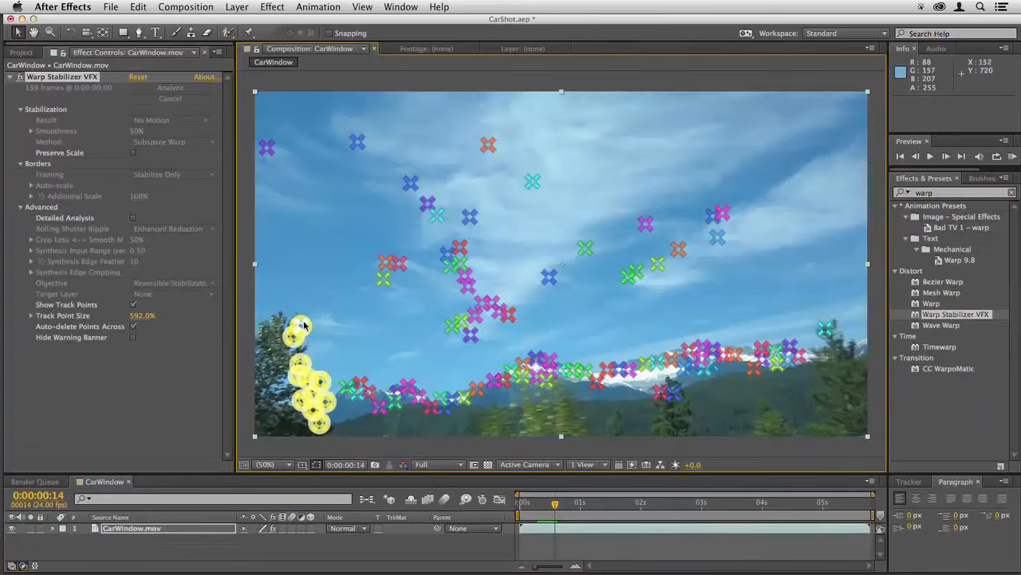
# - Delete the selected Warp Stabilizer track points on the tree in the CarWindow shot and play the composition
pyautogui.press('Delete')
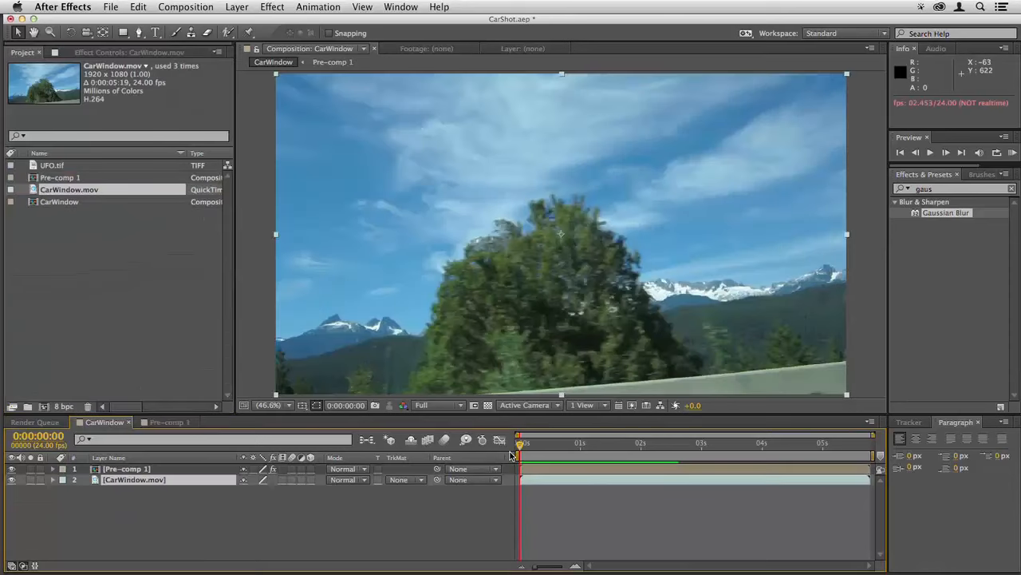
pyautogui.press('space')
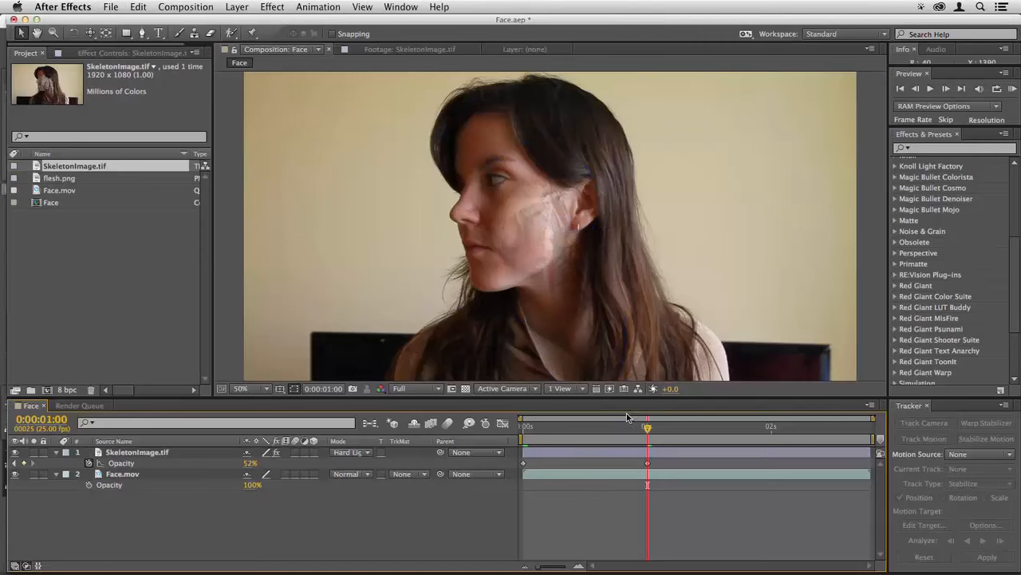
# - Play the Face composition from 0:00:01:00 and scrub back to its start to review the skeleton overlay
pyautogui.press('space')
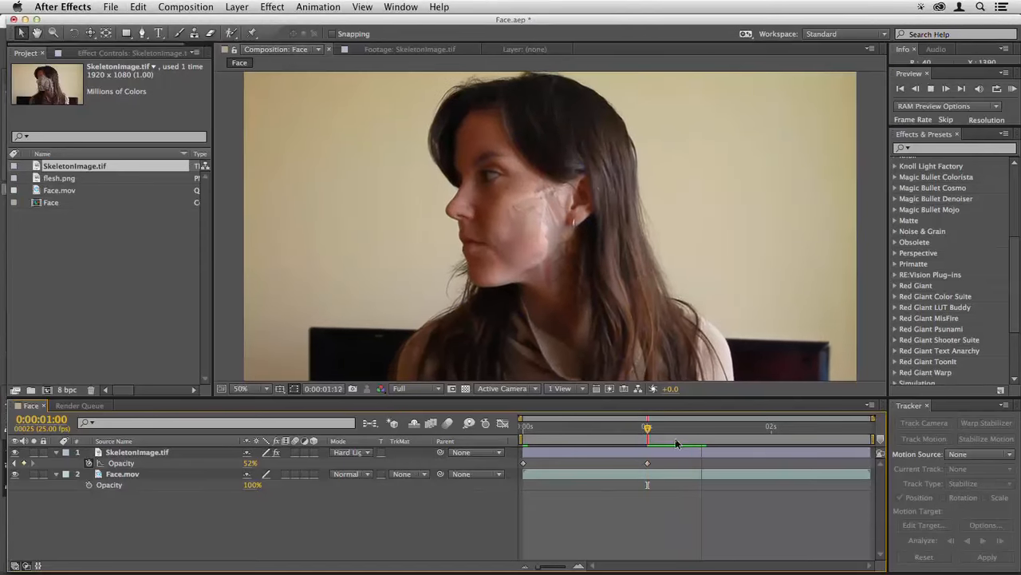
pyautogui.moveTo(645, 431); pyautogui.dragTo(520, 444)
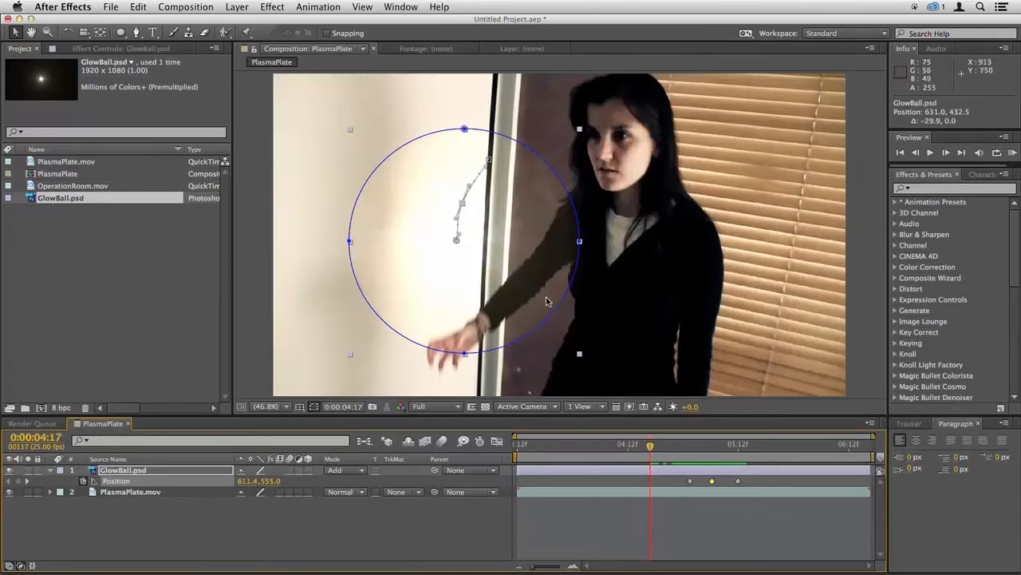
# - Move the GlowBall.psd layer down to the hand, at position 617.8, 935.6 on frame 0:00:04:17
pyautogui.moveTo(505, 250); pyautogui.dragTo(506, 364)
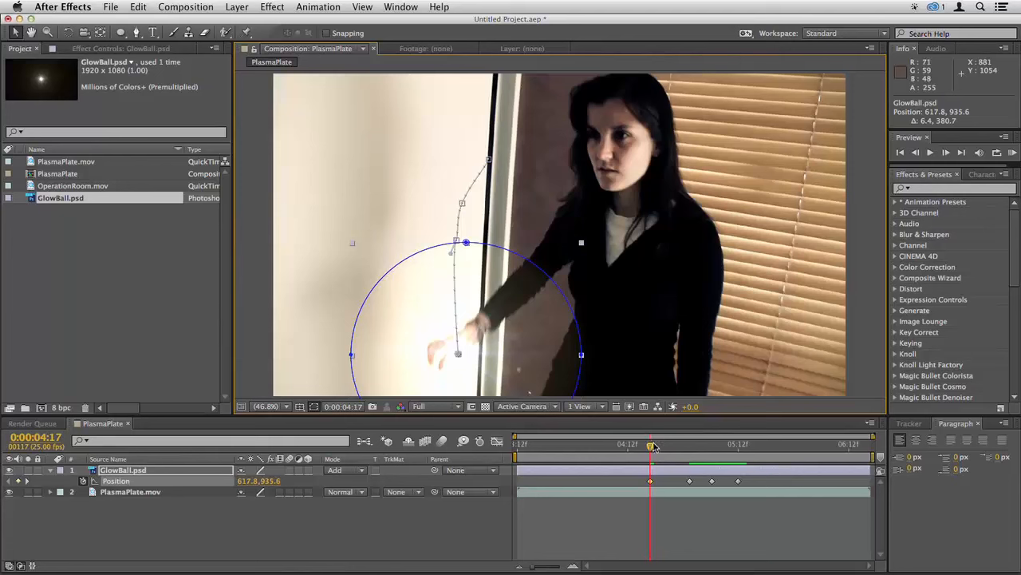
pyautogui.moveTo(653, 446); pyautogui.dragTo(639, 448)
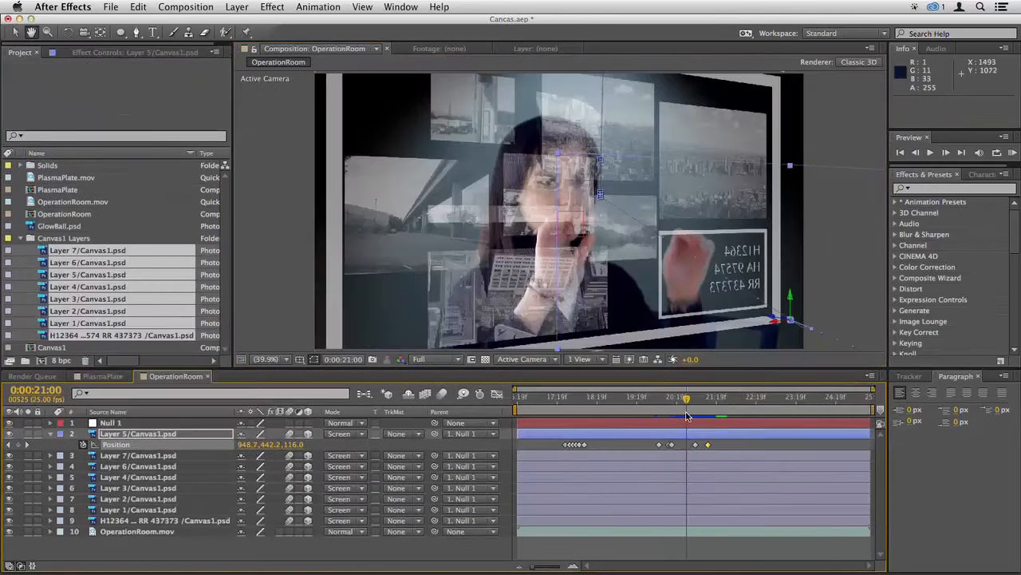
# - Preview the OperationRoom composition, and solo and play the original Walkroad.mov background layer in the Walkroad composition
pyautogui.press('space')
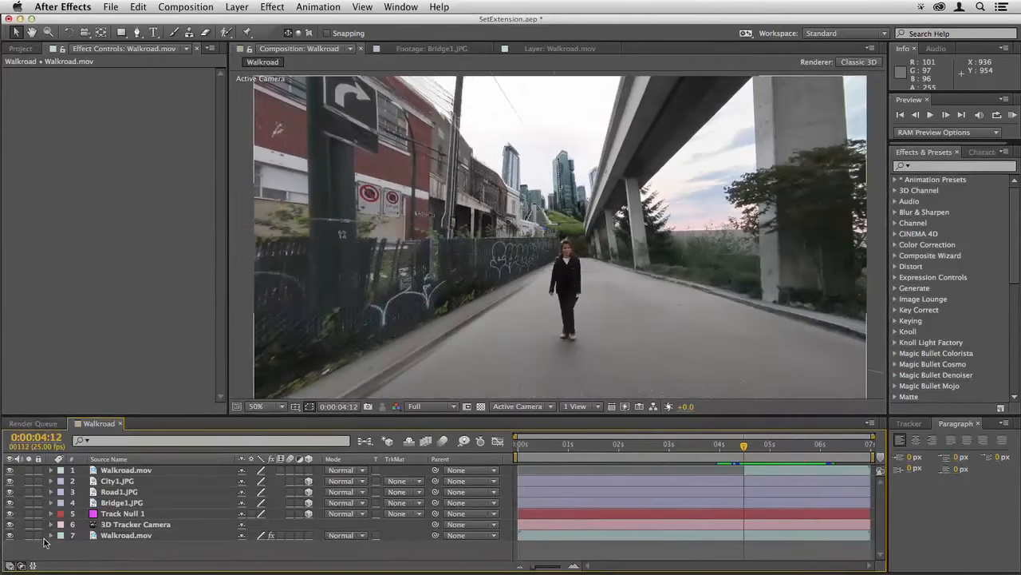
pyautogui.click(29, 535)
pyautogui.press('space')
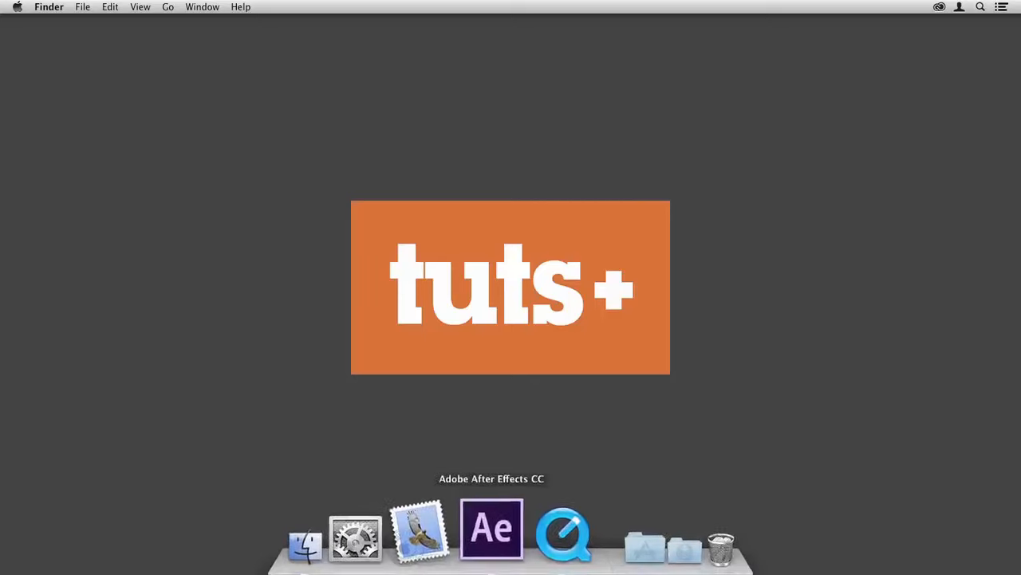
# - Launch After Effects and open the Singlepass.mp4 footage to play its opening
pyautogui.click(482, 527)
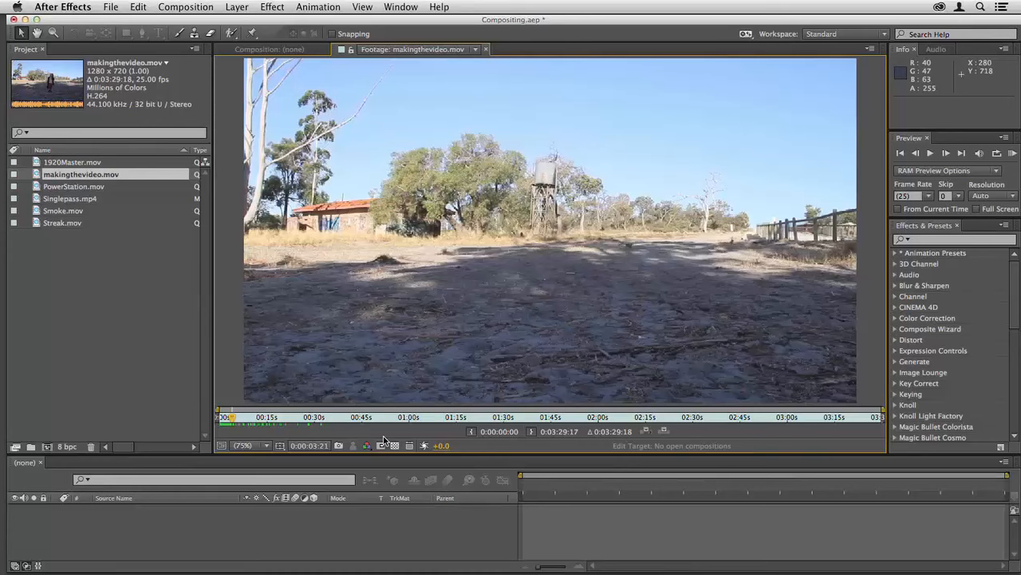
pyautogui.doubleClick(69, 197)
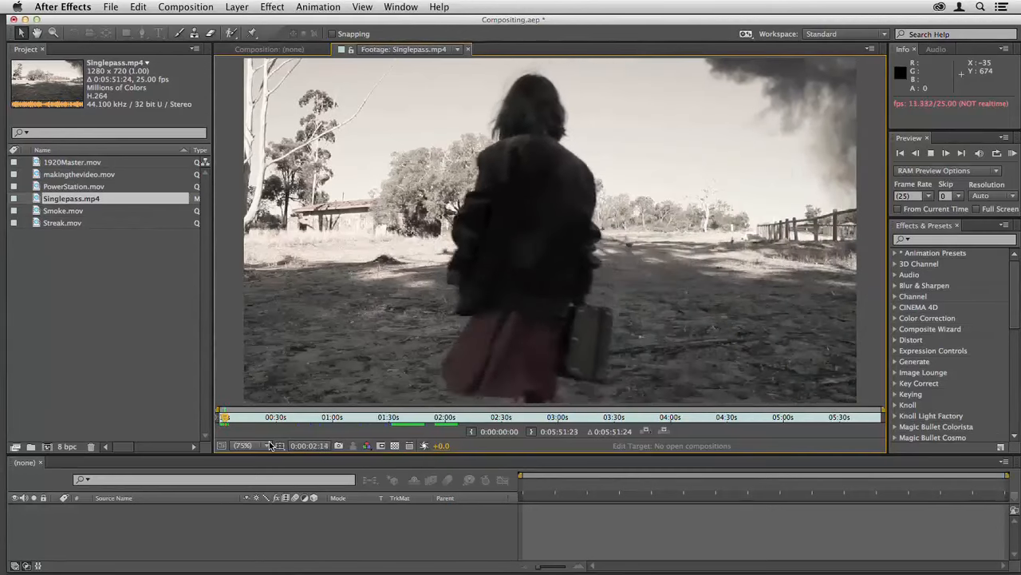
pyautogui.press('space')
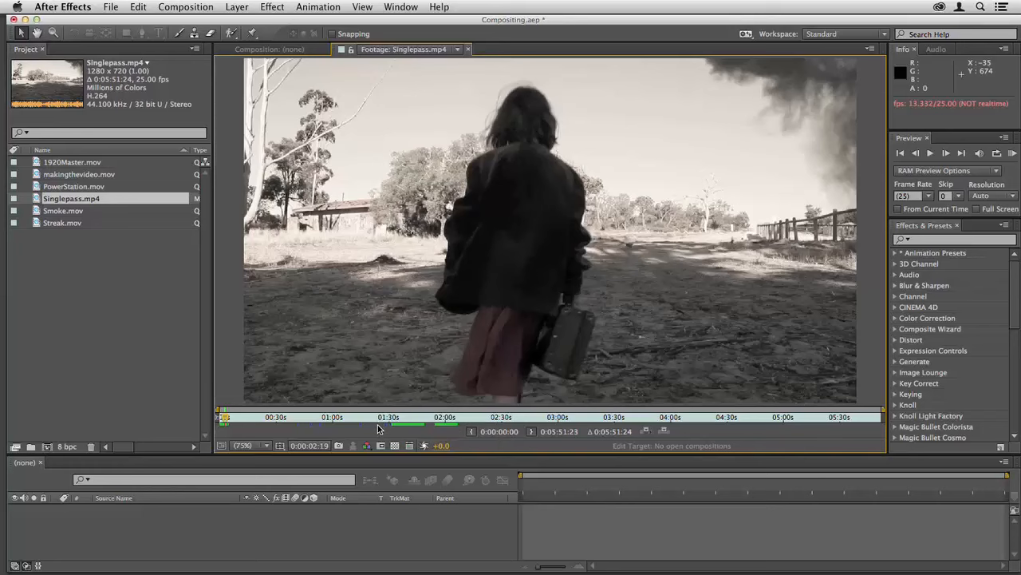
# - Maximize the Singlepass.mp4 footage view and play it from about 1:30 and 1:55 to review the finished effects shots
pyautogui.press('`')
pyautogui.click(273, 539)
pyautogui.press('space')
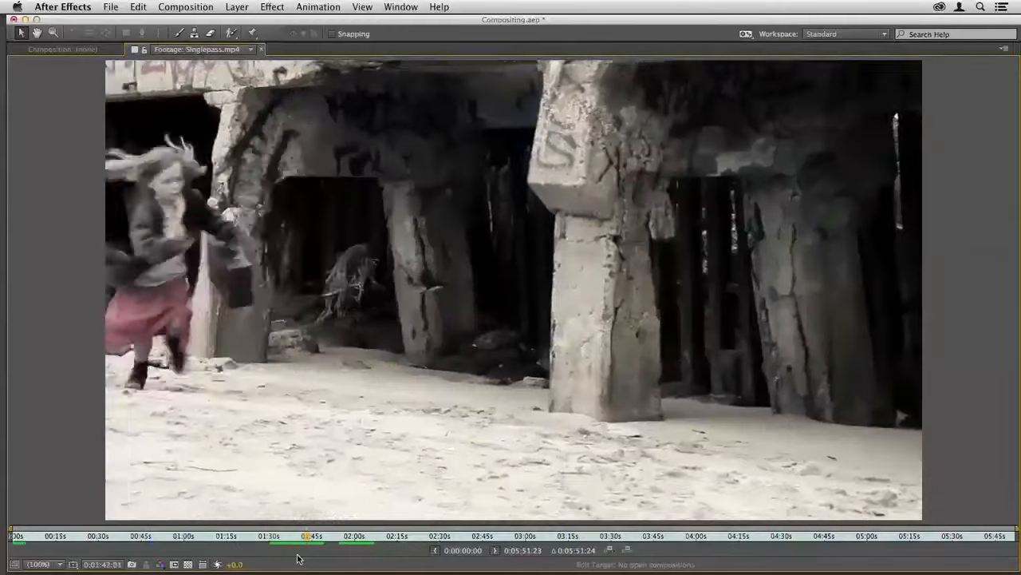
pyautogui.click(343, 536)
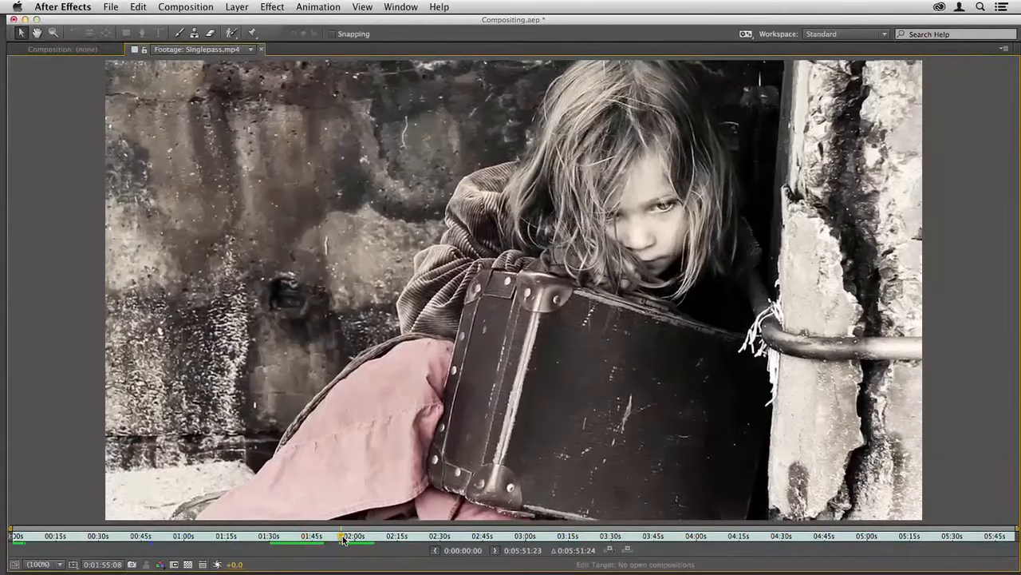
pyautogui.press('space')
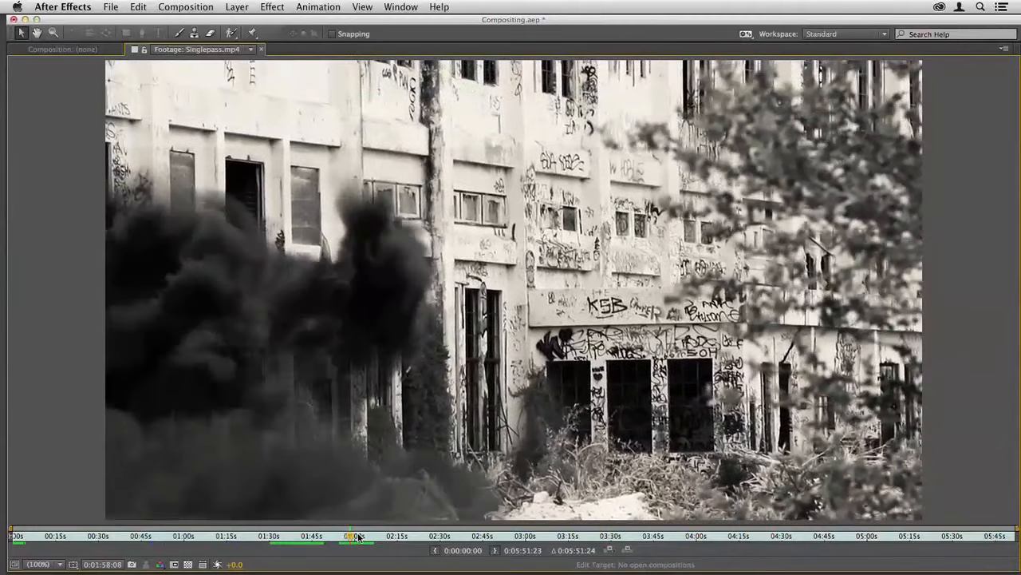
pyautogui.moveTo(357, 536); pyautogui.dragTo(365, 538)
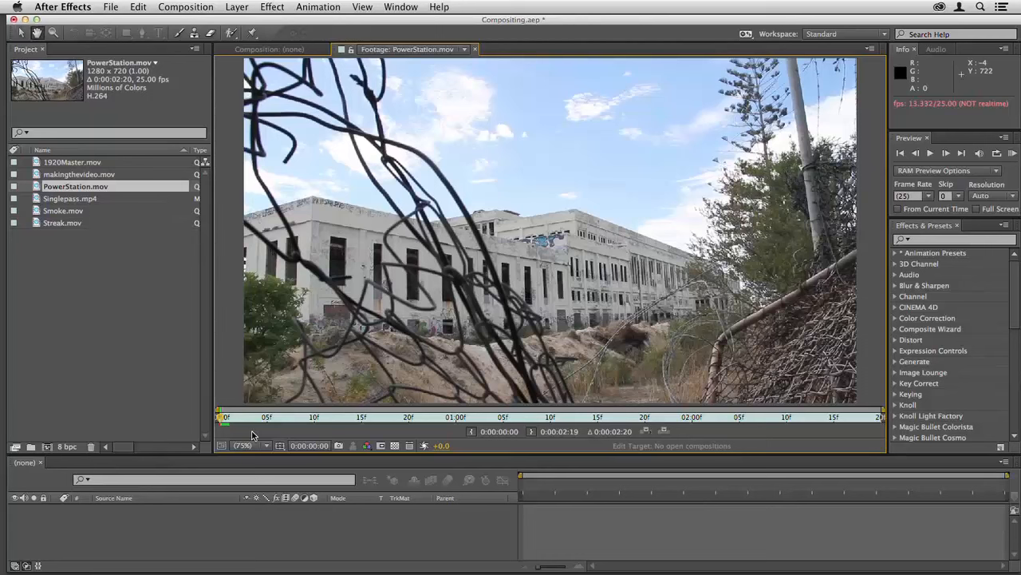
# - Play the PowerStation.mov footage to examine its camera movement and return to the first frame
pyautogui.press('space')
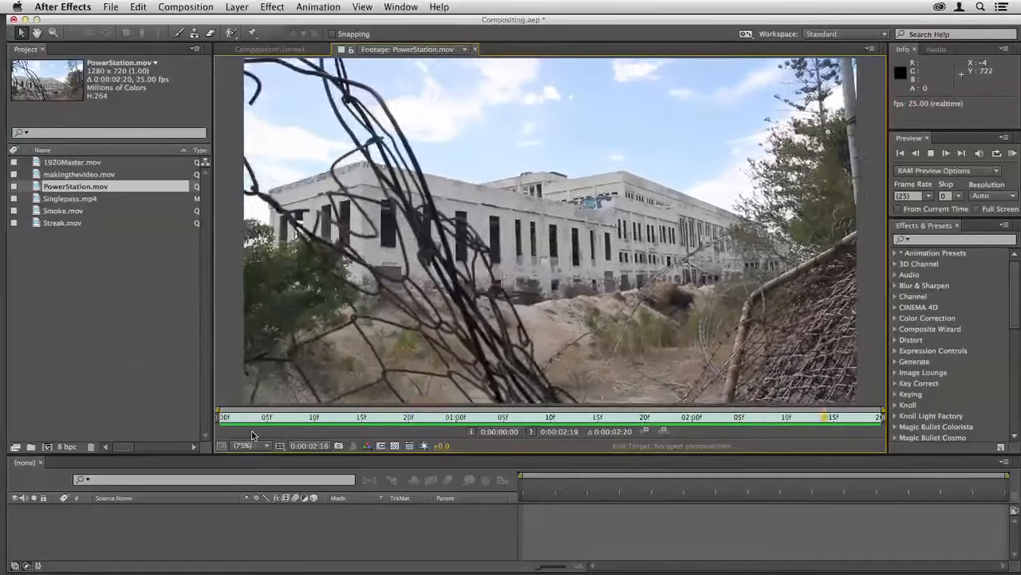
pyautogui.press('space')
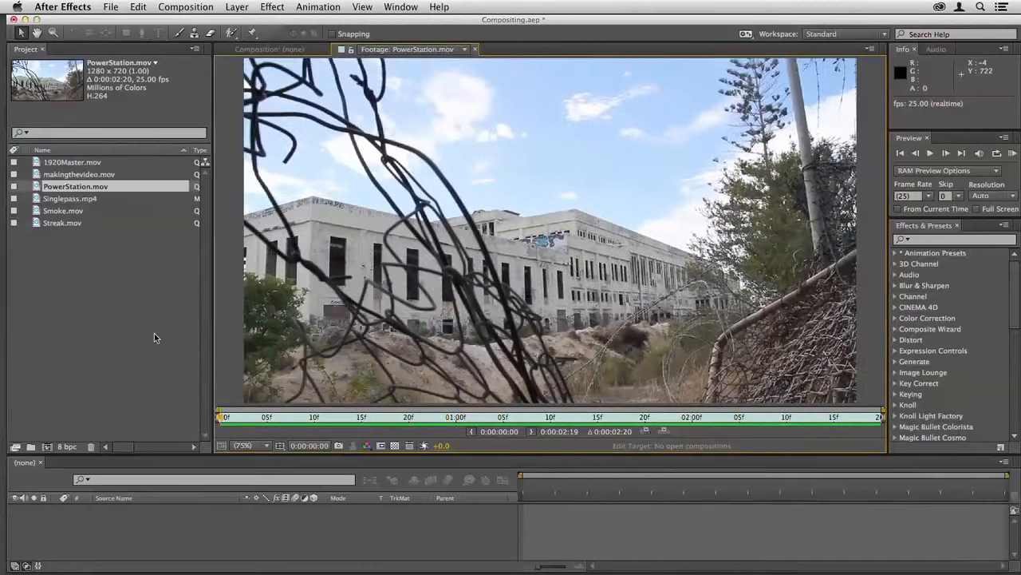
pyautogui.press('space')
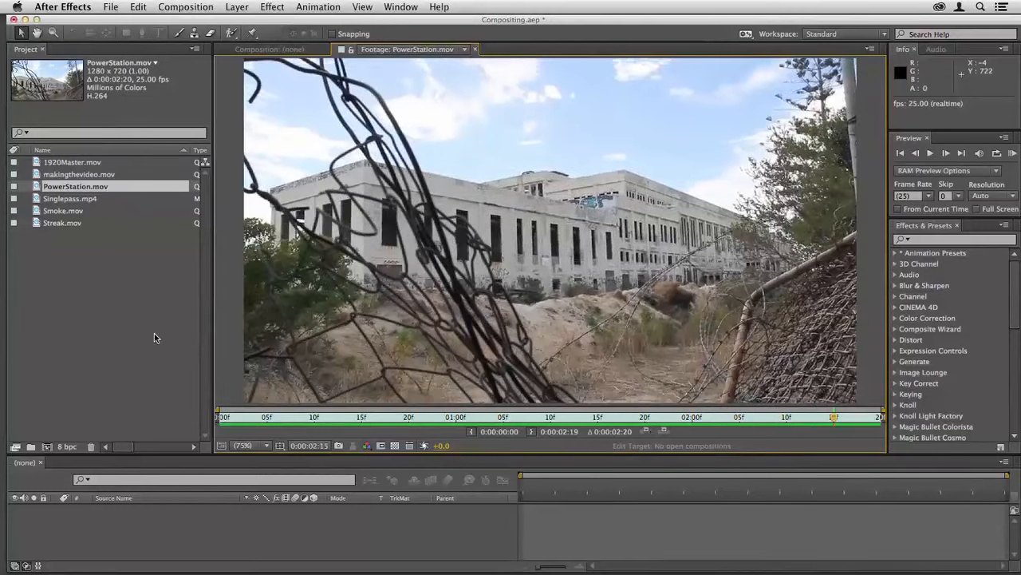
pyautogui.click(219, 420)
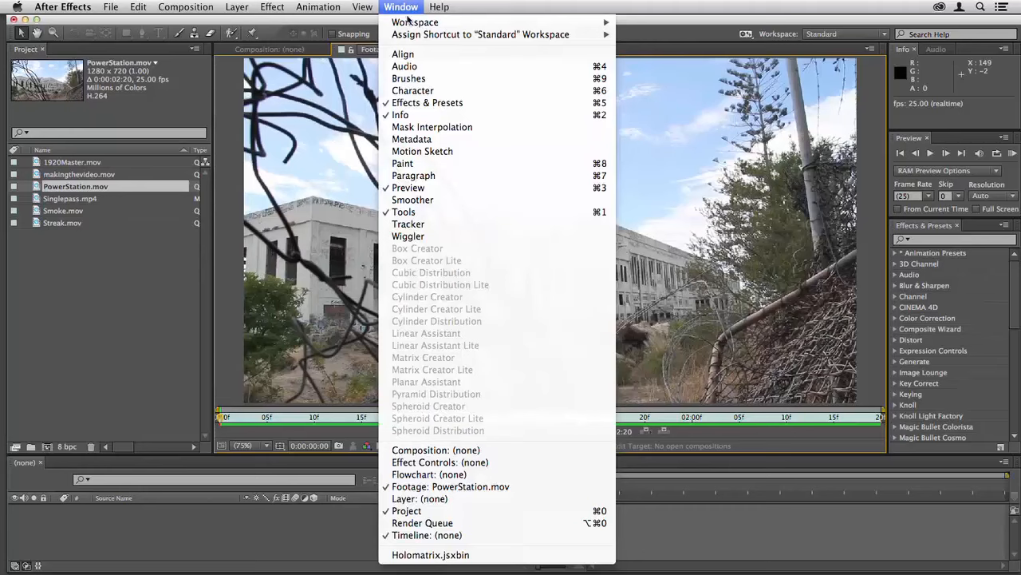
# - Show the Tracker panel and make it taller so all its options fit
pyautogui.click(411, 224)
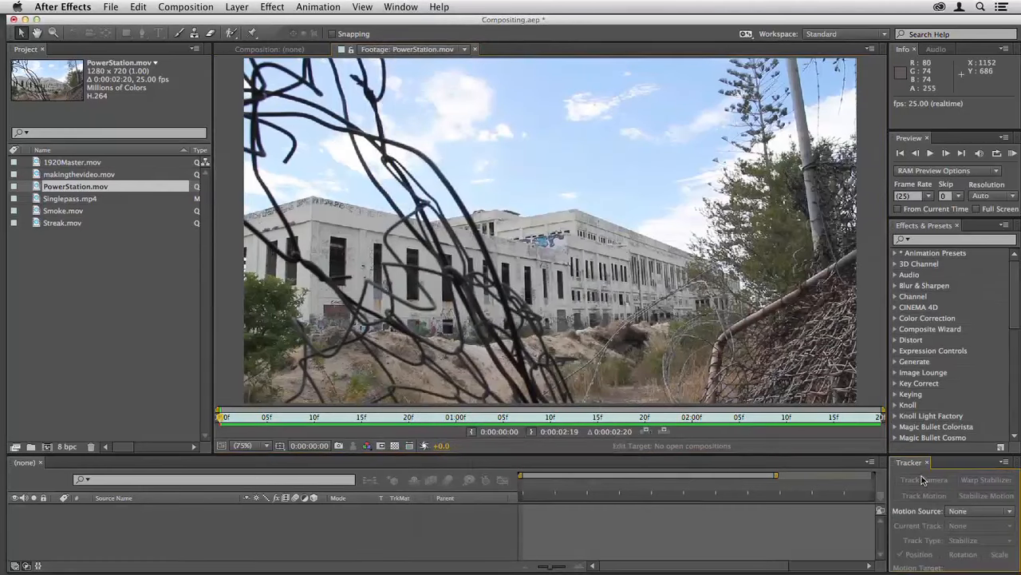
pyautogui.moveTo(941, 455); pyautogui.dragTo(941, 385)
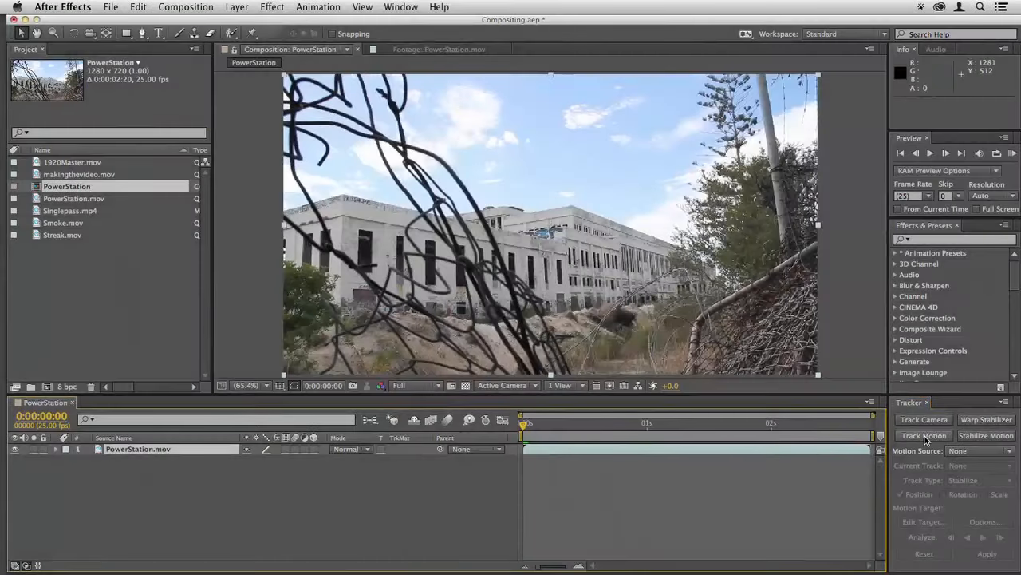
# - Start a motion track on the PowerStation.mov layer and enable Rotation tracking in addition to Position from frame 0
pyautogui.click(923, 436)
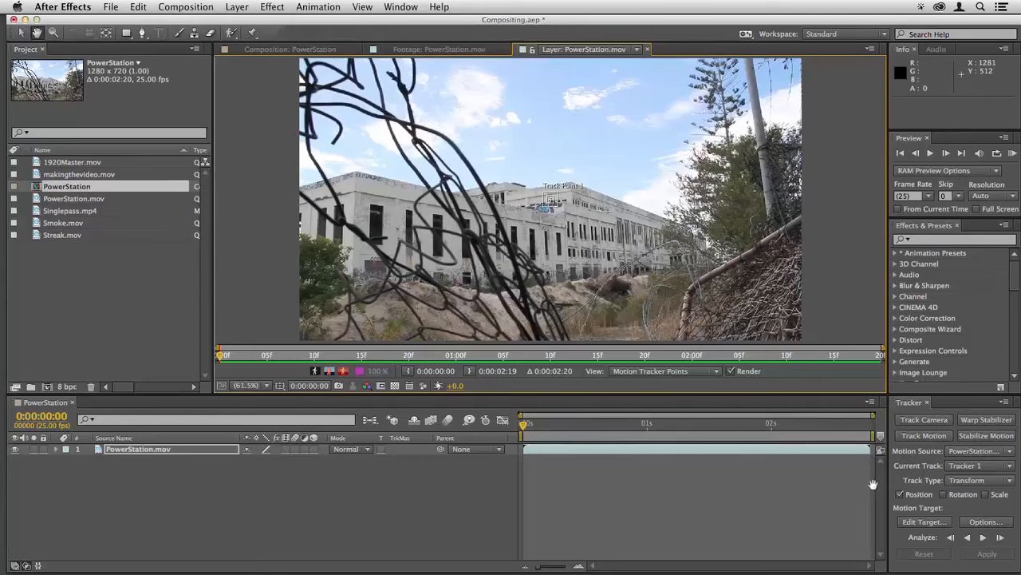
pyautogui.press('space')
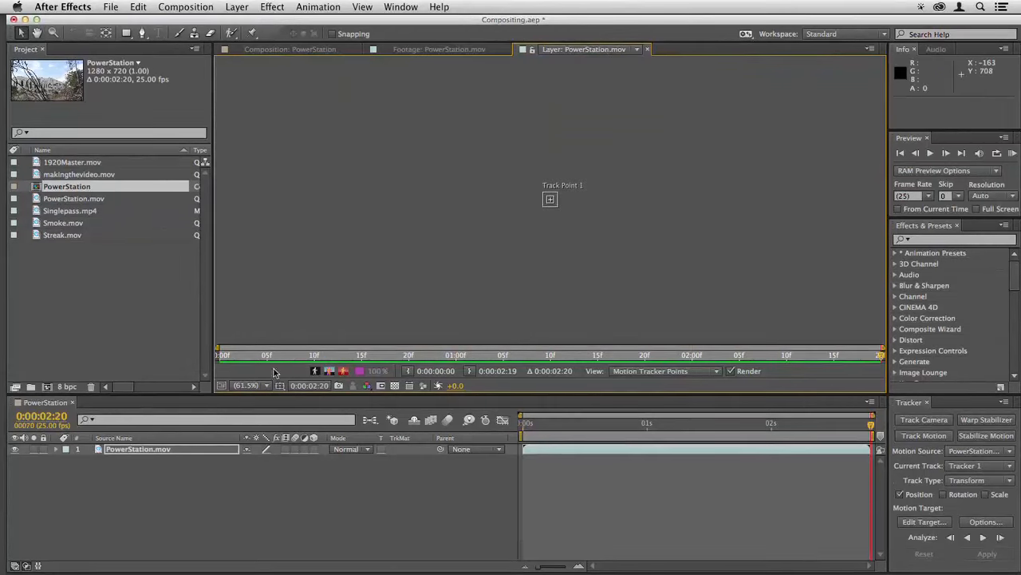
pyautogui.click(518, 426)
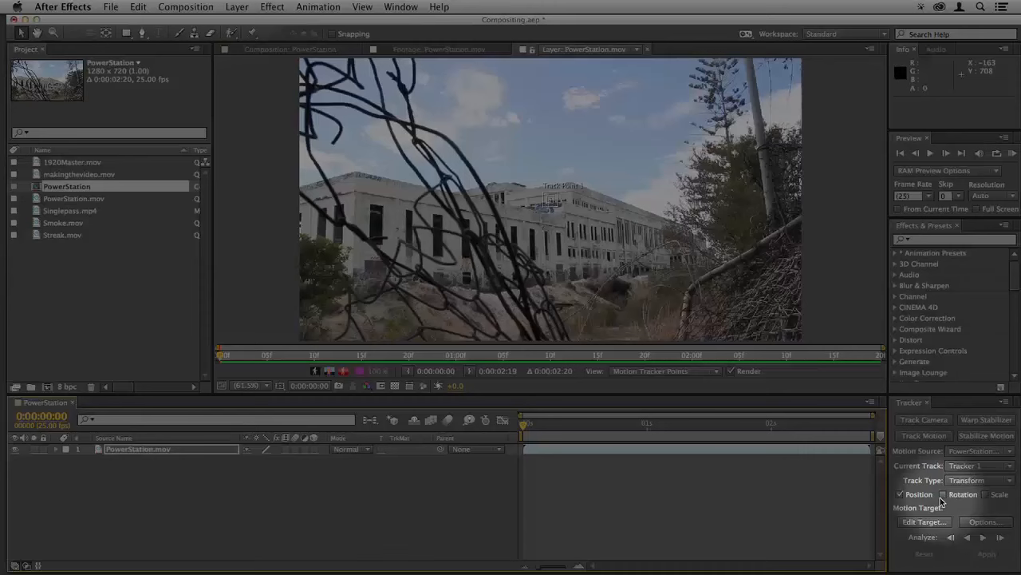
pyautogui.click(943, 495)
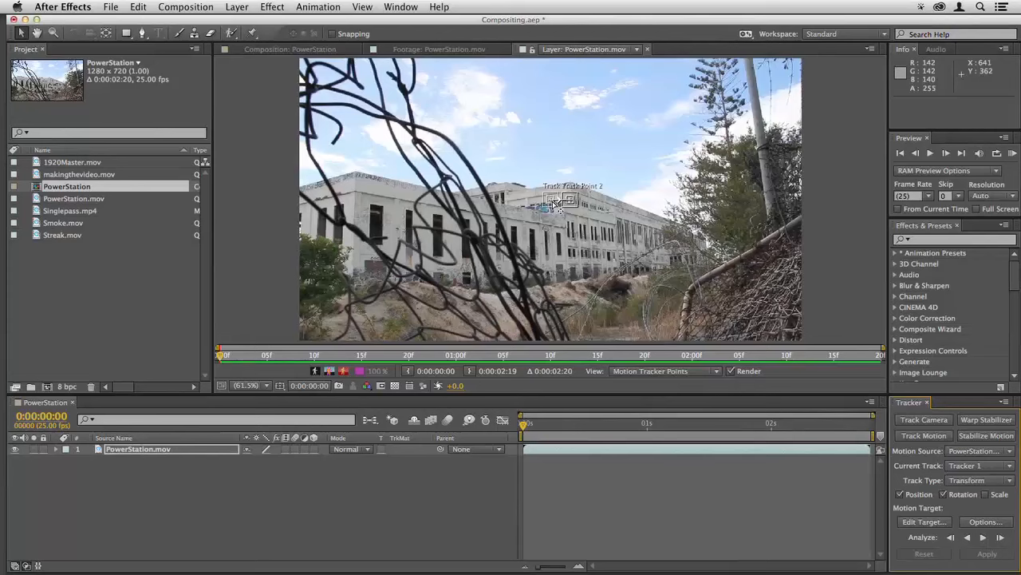
# - Place Track Point 1 on the dark rooftop detail of the building's rear section, left of the graffiti
pyautogui.scroll(4, 555, 204)
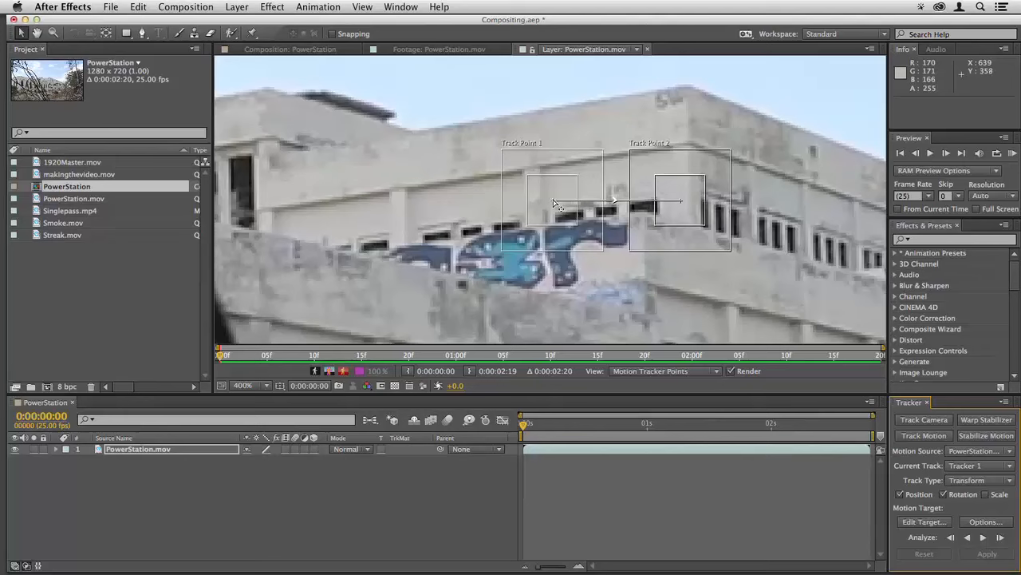
pyautogui.click(556, 206)
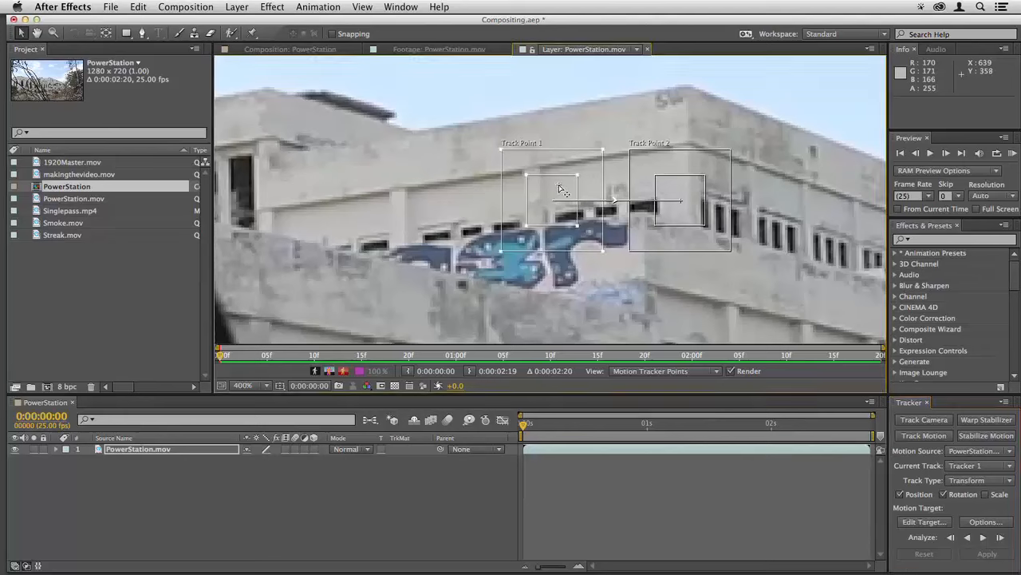
pyautogui.press('super+z')
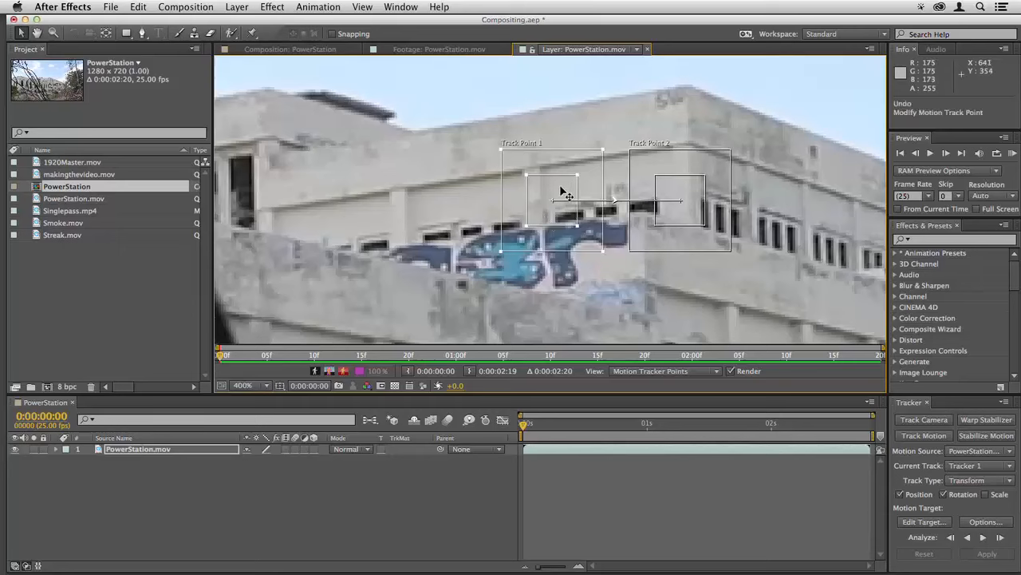
pyautogui.moveTo(562, 193); pyautogui.dragTo(409, 94)
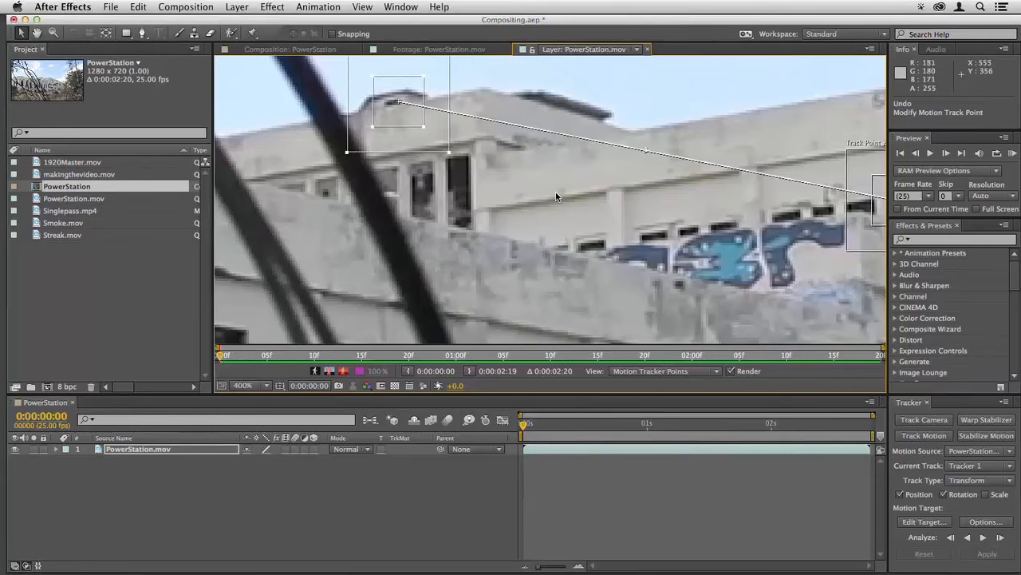
pyautogui.press(',')
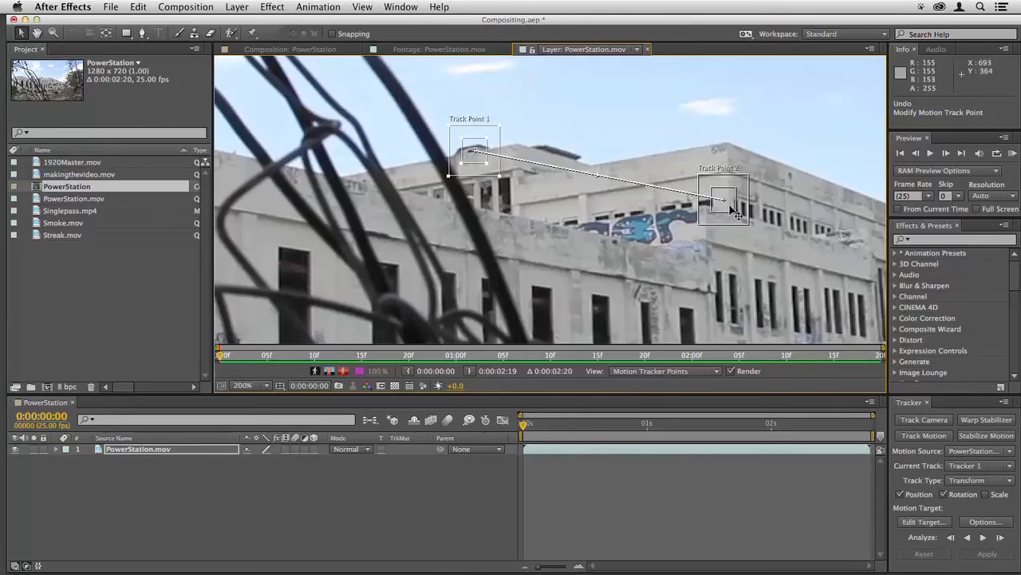
# - Place Track Point 2 on the dark window detail near the building's corner, just right of the graffiti
pyautogui.moveTo(735, 213)
pyautogui.mouseDown()
pyautogui.moveTo(736, 160)
pyautogui.moveTo(722, 211)
pyautogui.mouseUp()
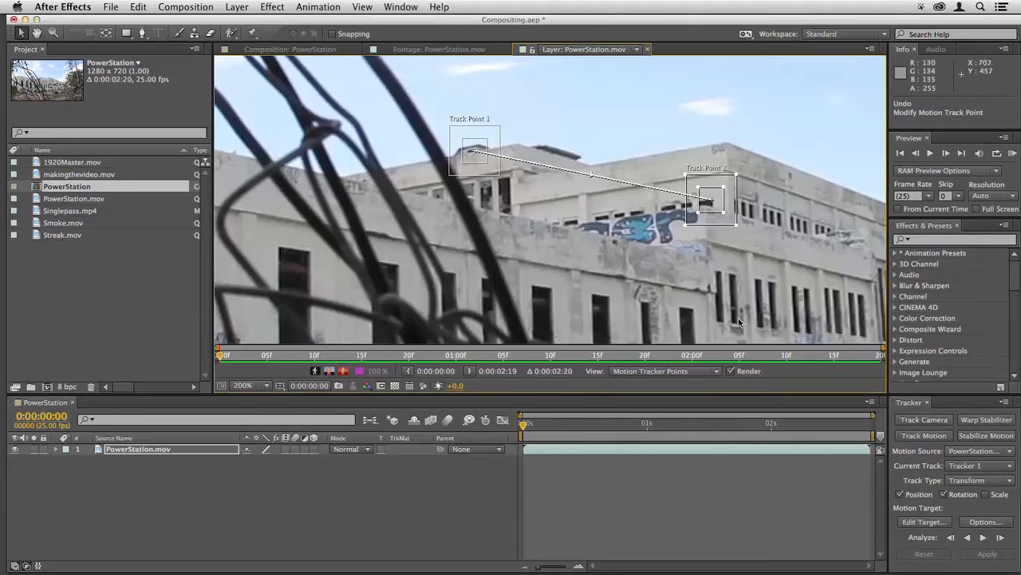
pyautogui.press(',')
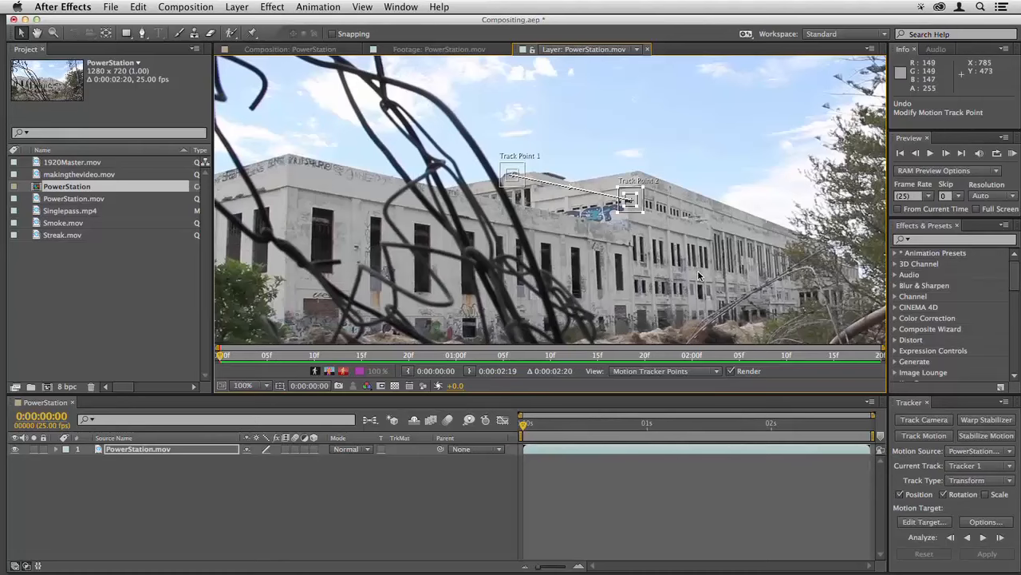
# - Create a null object and set Null 1 as the motion target of the track
pyautogui.click(237, 6)
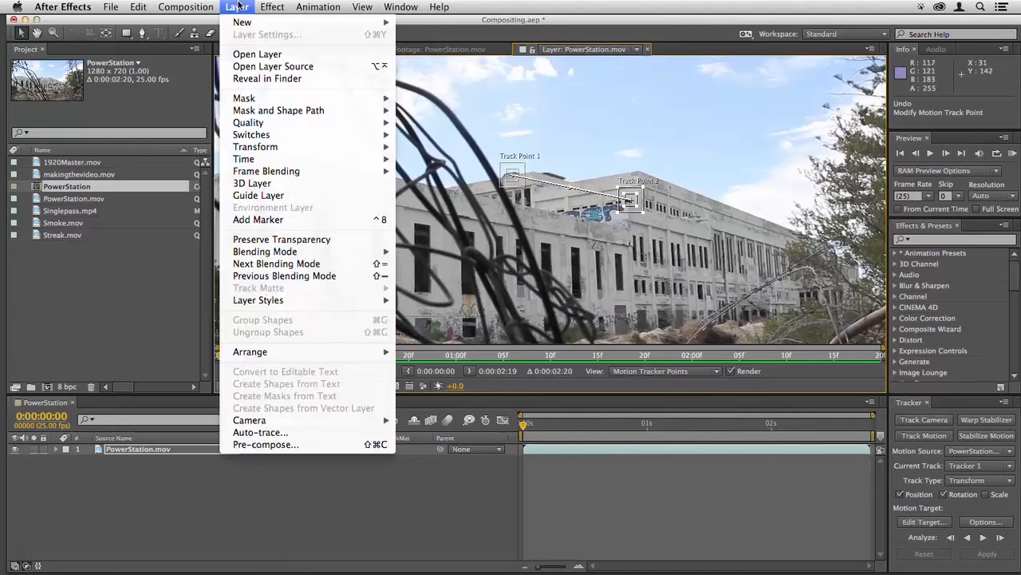
pyautogui.moveTo(241, 22)
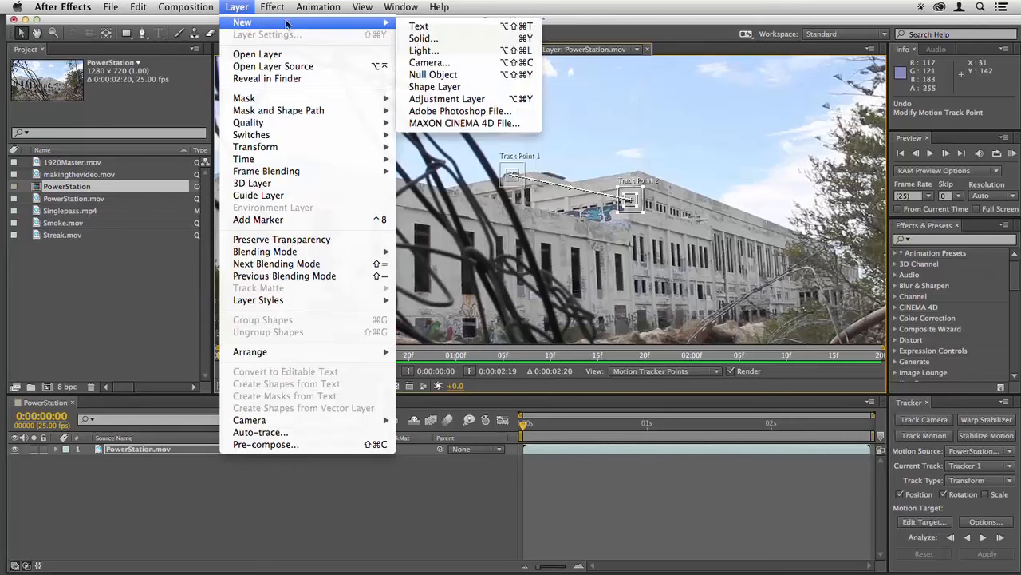
pyautogui.click(433, 71)
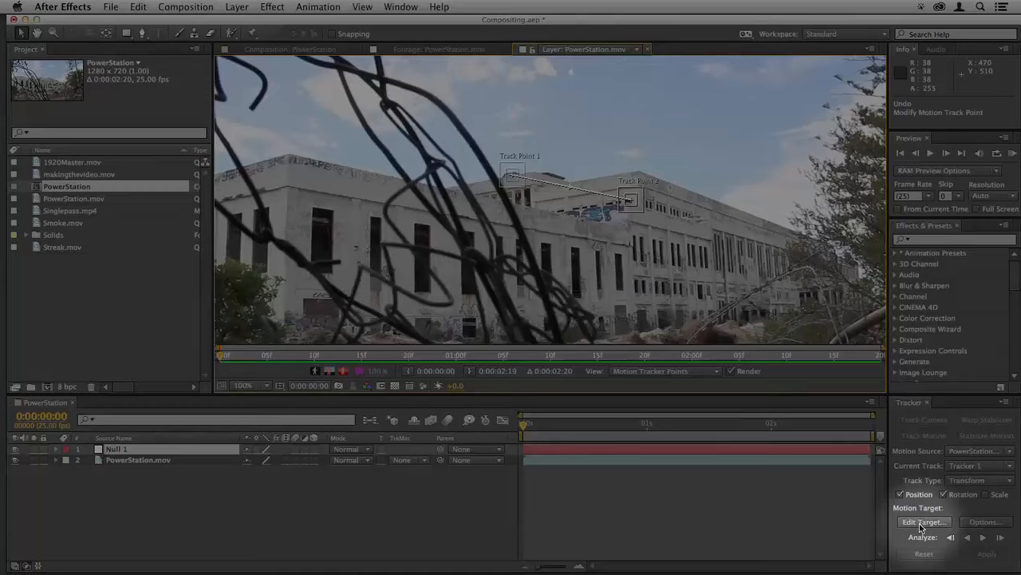
pyautogui.click(922, 522)
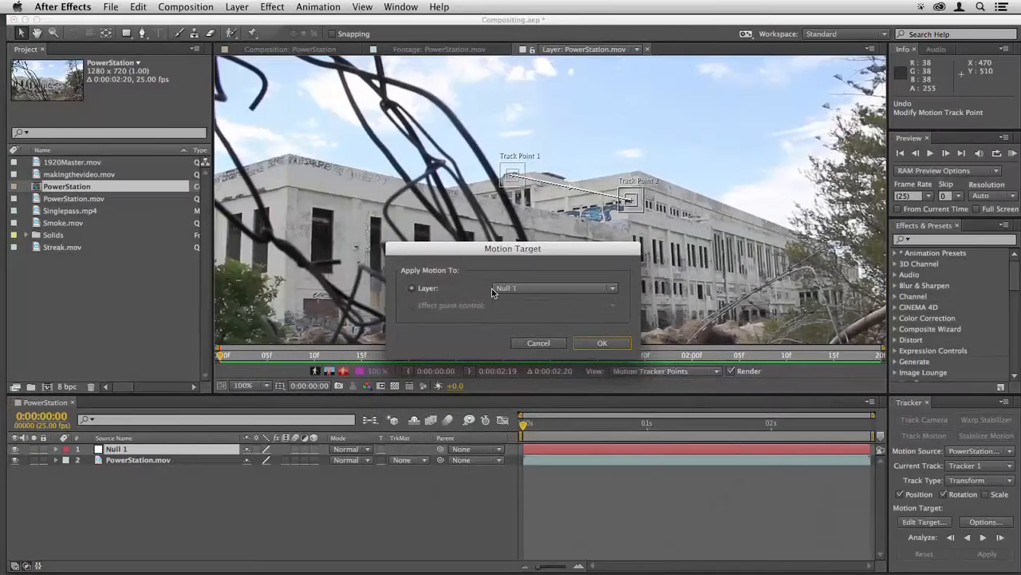
pyautogui.click(601, 343)
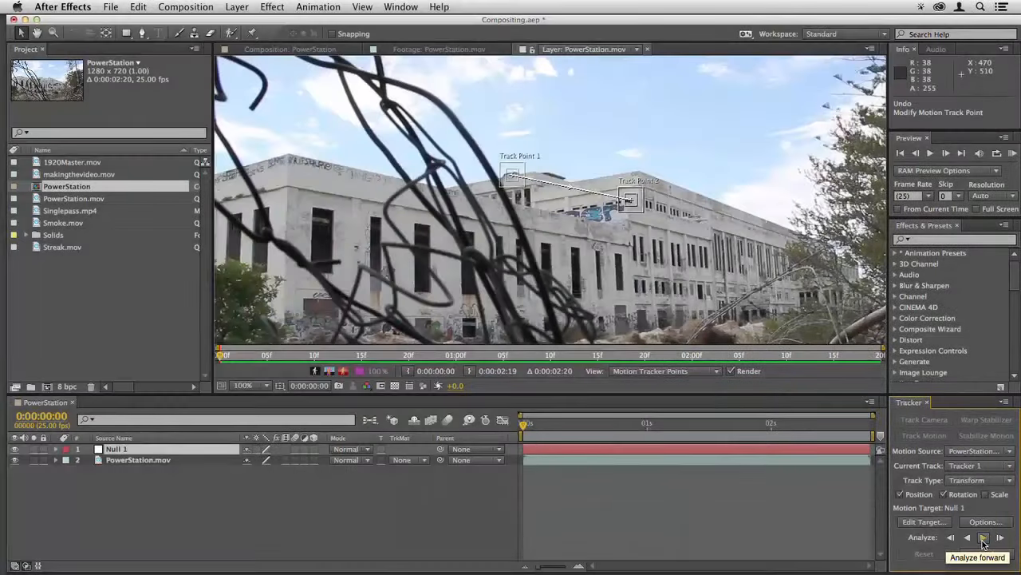
# - Analyze the motion forward through the whole clip and slightly enlarge Track Point 2's regions at frame 0
pyautogui.click(983, 539)
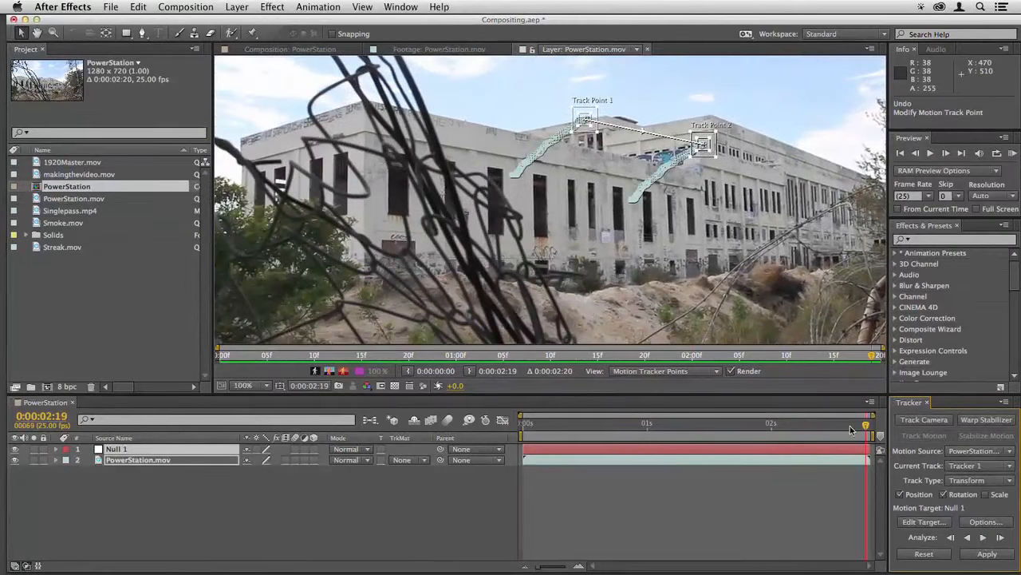
pyautogui.moveTo(869, 429); pyautogui.dragTo(521, 423)
pyautogui.scroll(5, 631, 239)
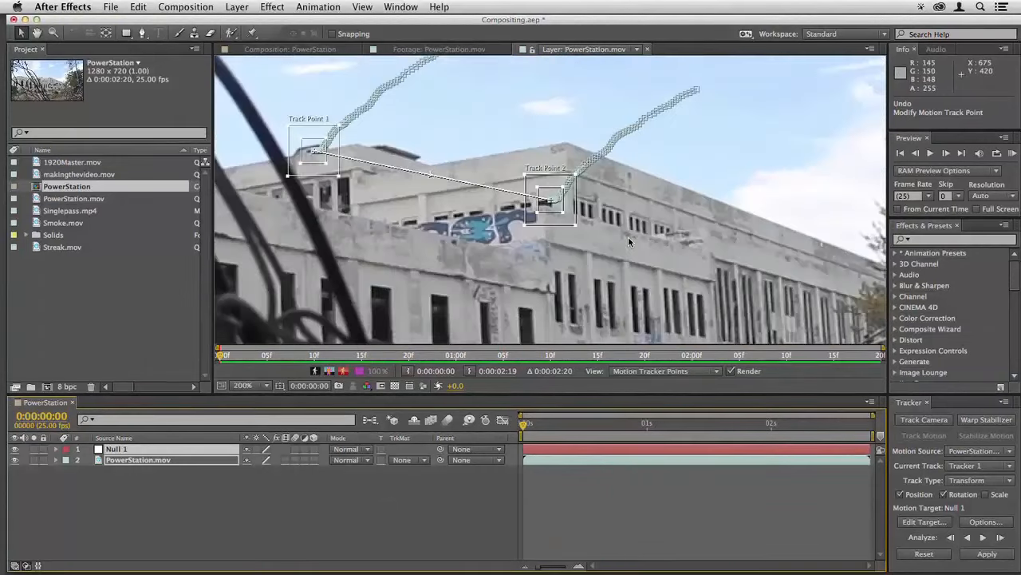
pyautogui.moveTo(601, 253); pyautogui.dragTo(695, 331)
pyautogui.scroll(-2, 584, 239)
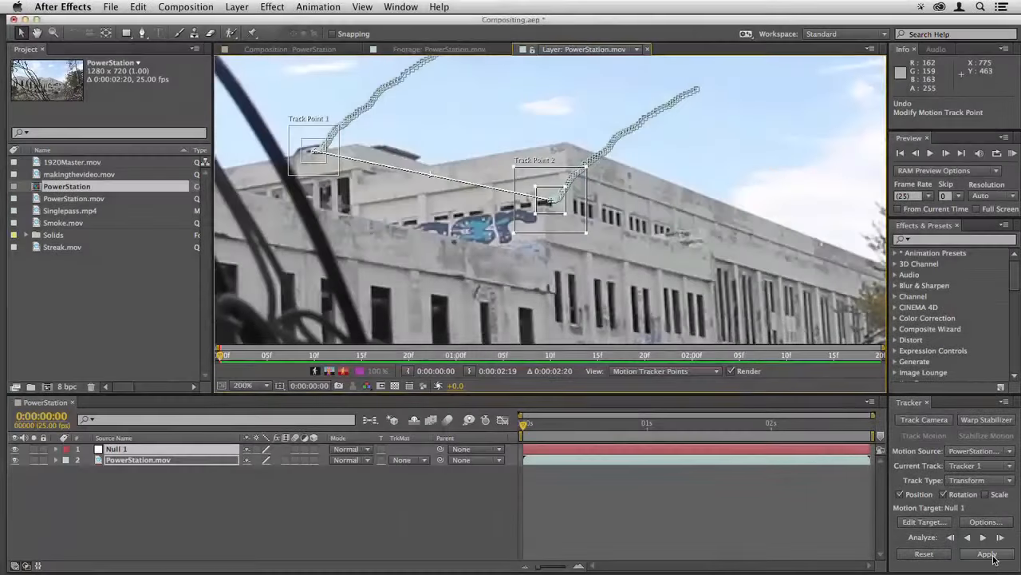
# - Apply the tracked motion to Null 1 in X and Y and preview the composition
pyautogui.click(988, 554)
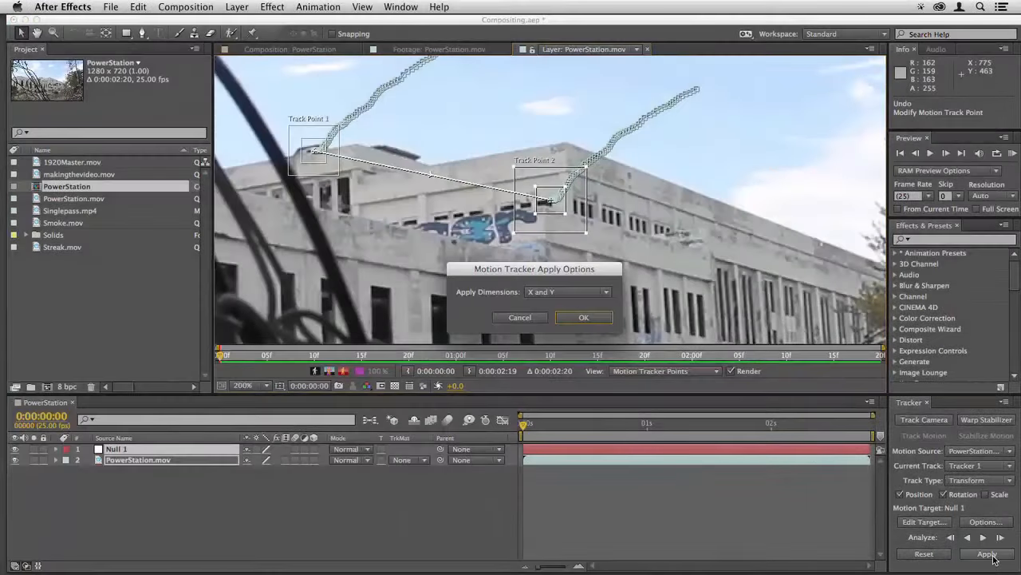
pyautogui.click(583, 318)
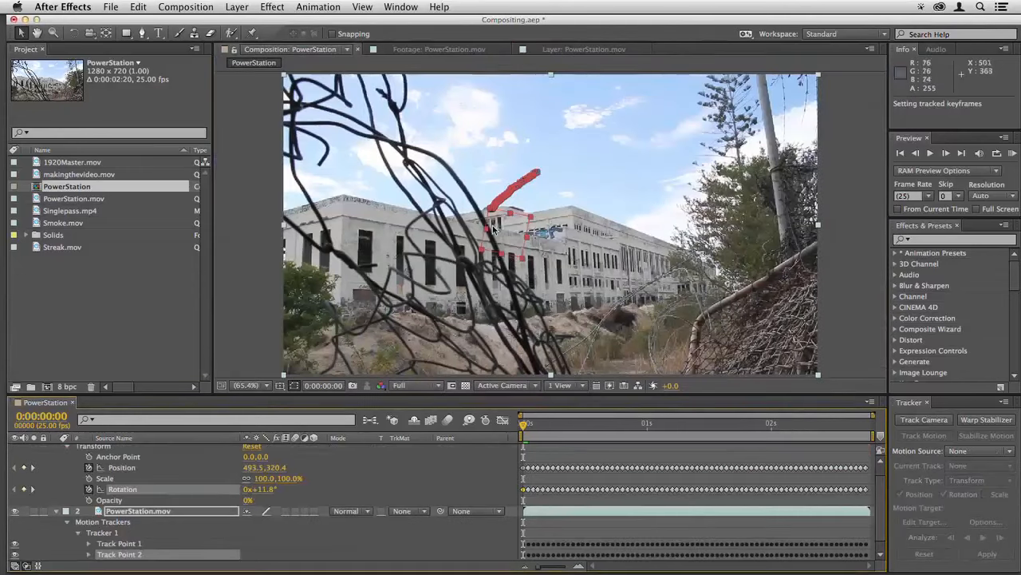
pyautogui.press('space')
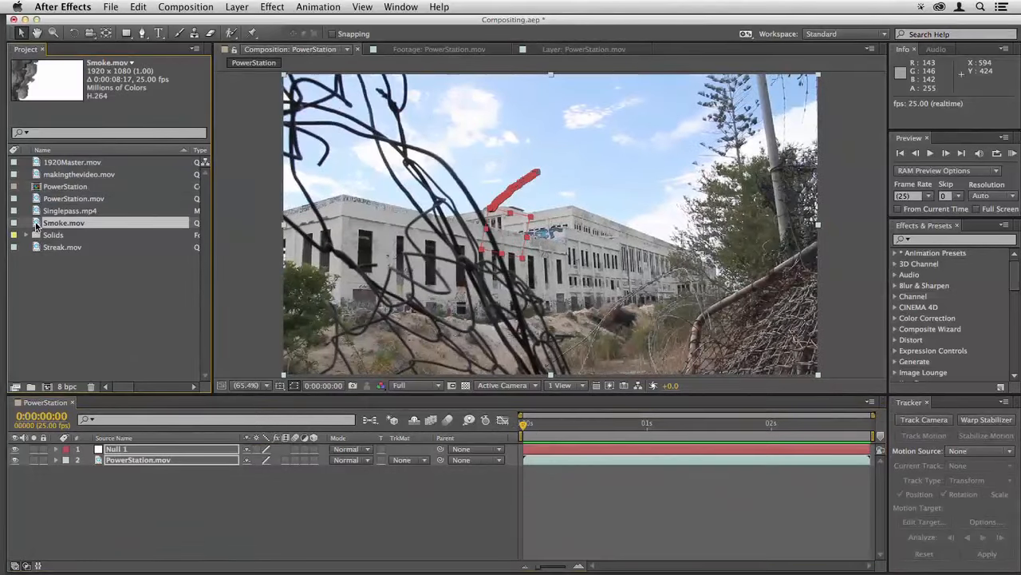
# - Open the Smoke.mov footage, play it to examine the smoke, and return to its first frame
pyautogui.doubleClick(37, 225)
pyautogui.press('space')
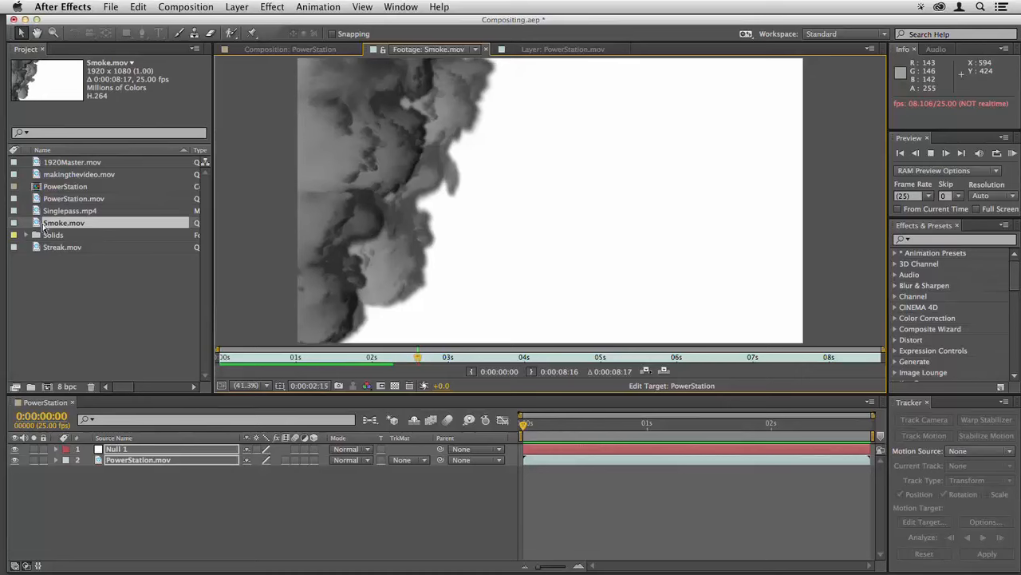
pyautogui.press('space')
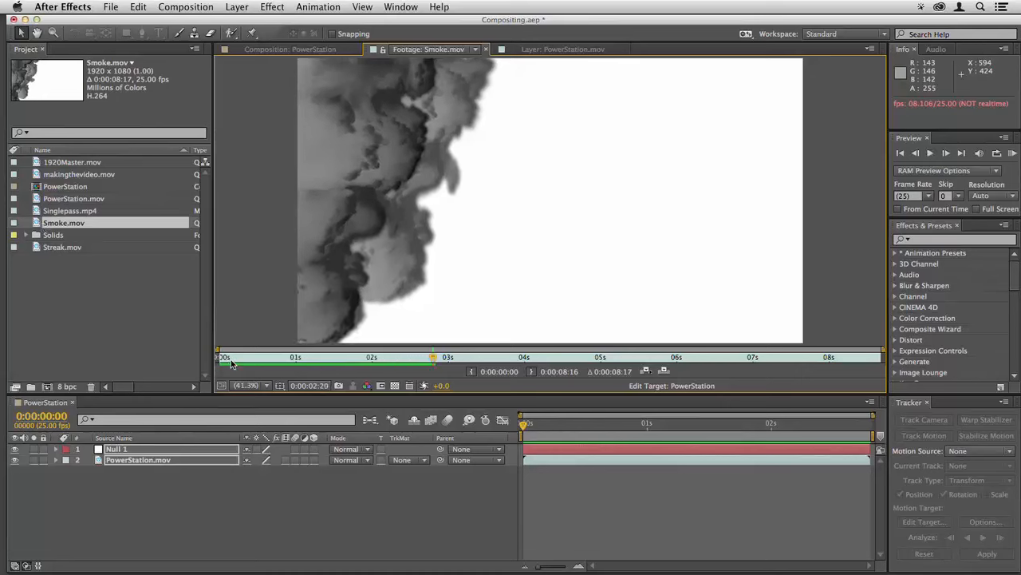
pyautogui.moveTo(231, 363); pyautogui.dragTo(217, 360)
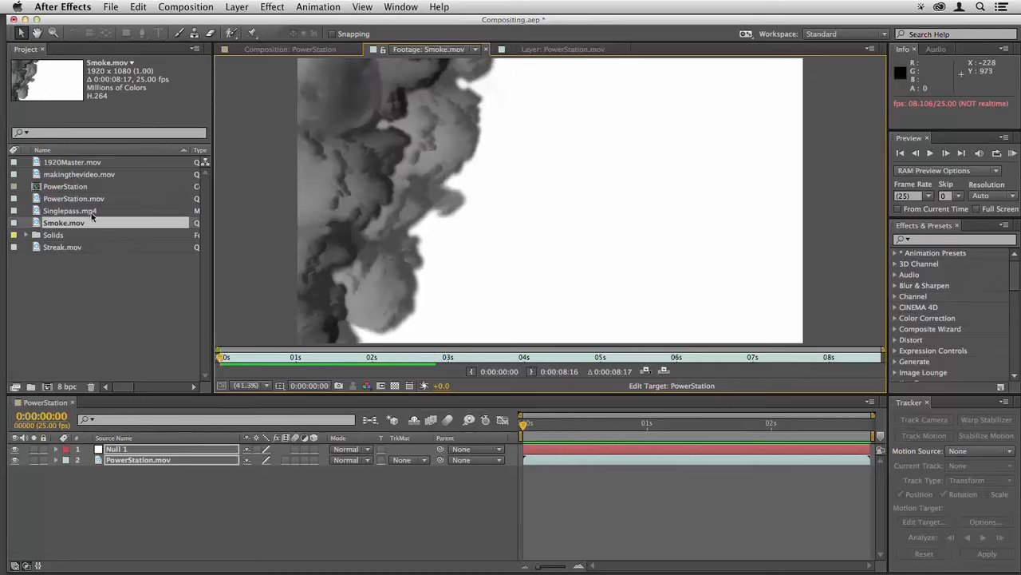
# - Add Smoke.mov to the PowerStation composition as the top layer, starting at frame 0
pyautogui.click(552, 505)
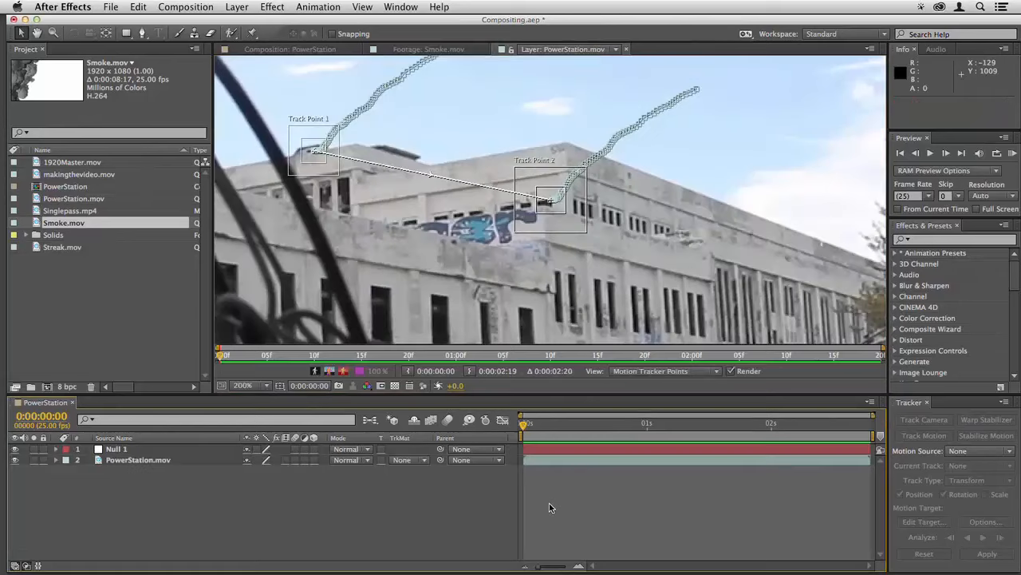
pyautogui.scroll(-3, 526, 292)
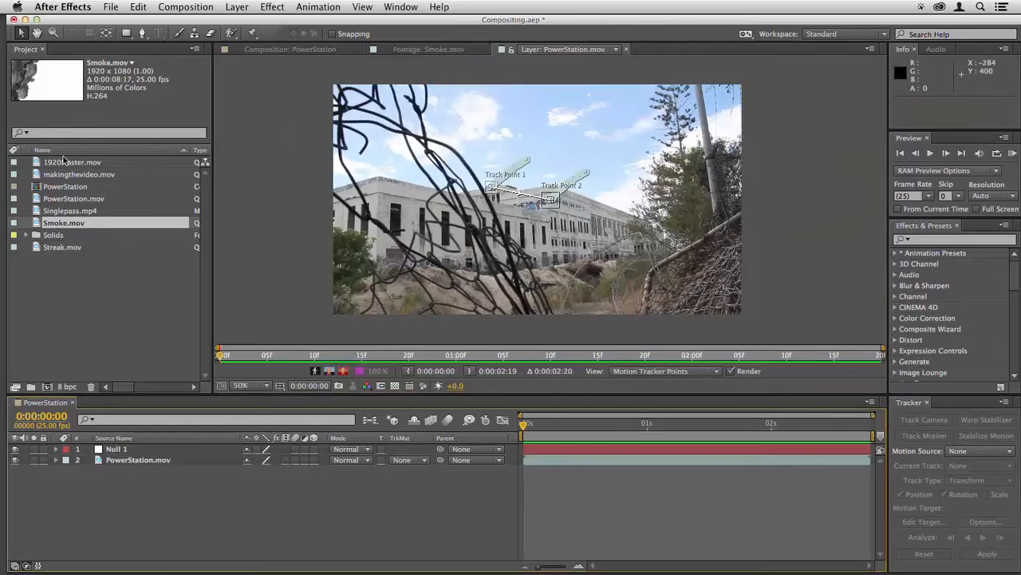
pyautogui.moveTo(53, 227); pyautogui.dragTo(524, 447)
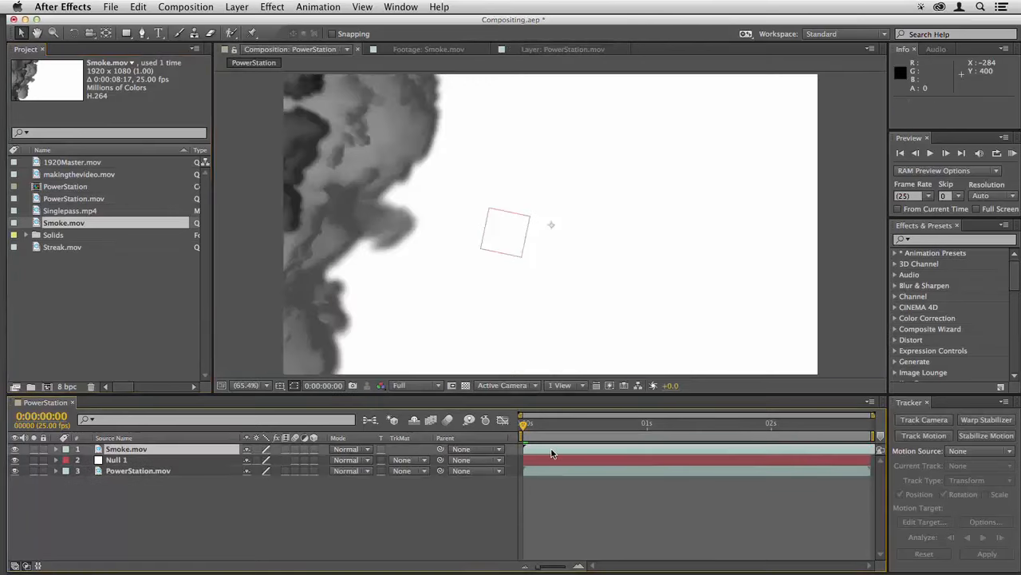
# - Try the Linear Dodge blending mode on the Smoke.mov layer
pyautogui.rightClick(471, 289)
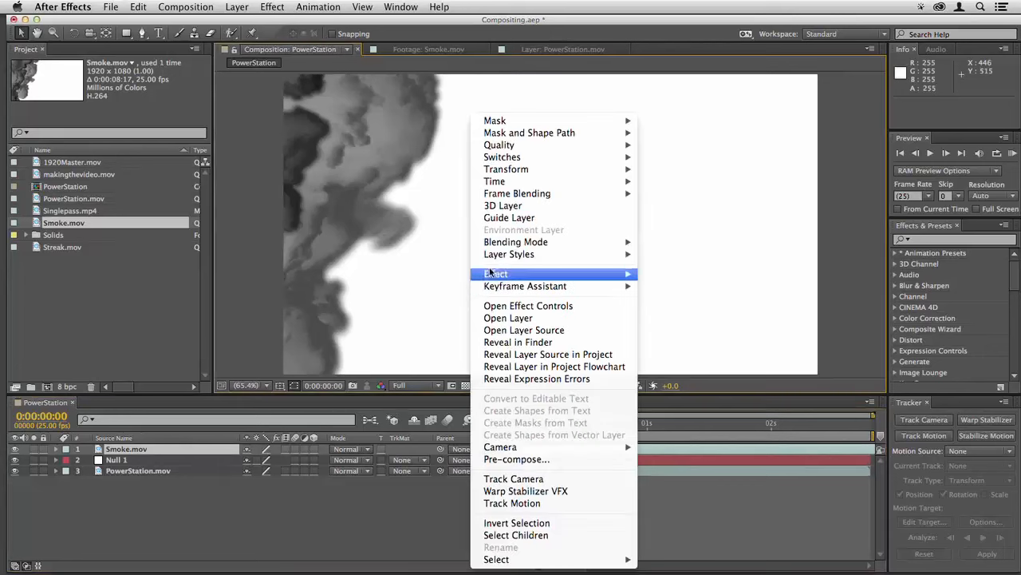
pyautogui.moveTo(511, 242)
pyautogui.click(660, 242)
# - Set the Smoke.mov layer's blending mode to Multiply and preview the composite
pyautogui.rightClick(564, 448)
pyautogui.moveTo(654, 258)
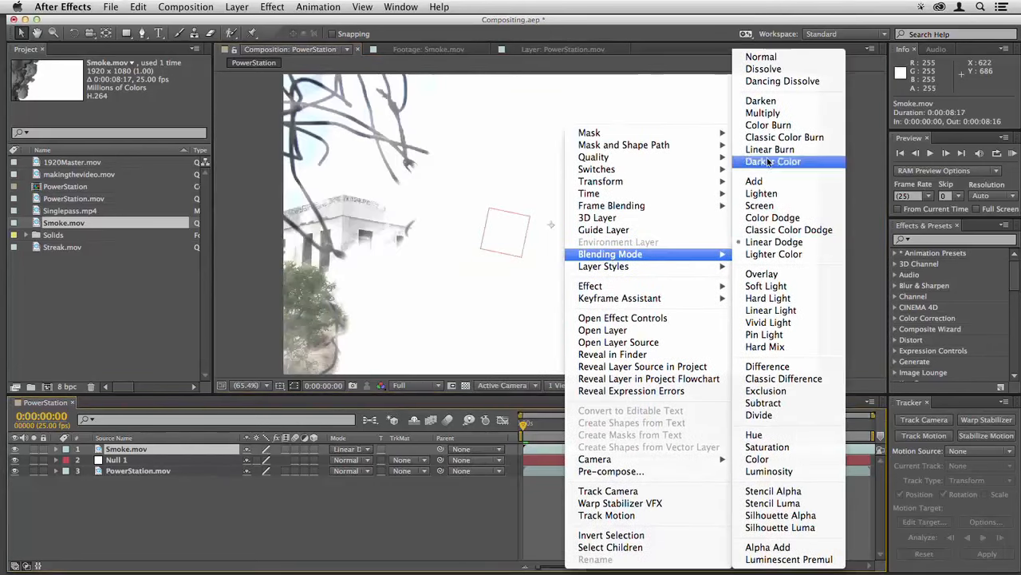
pyautogui.click(763, 112)
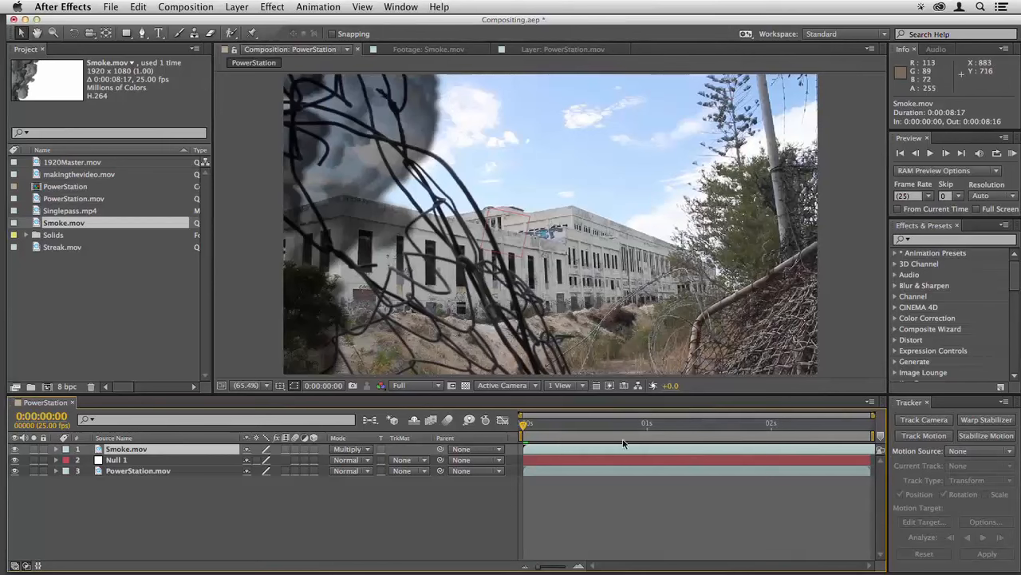
pyautogui.press('space')
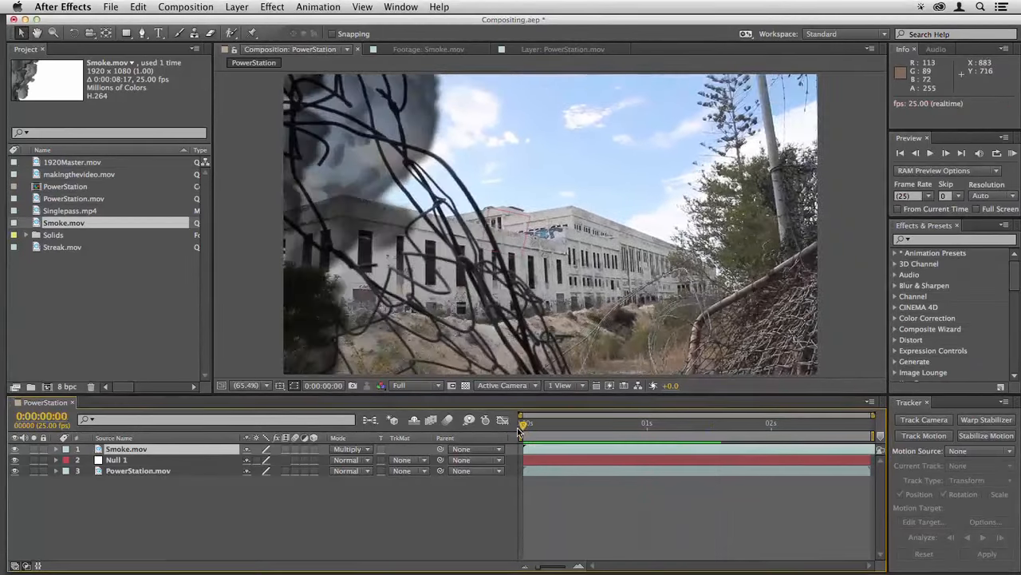
pyautogui.press('space')
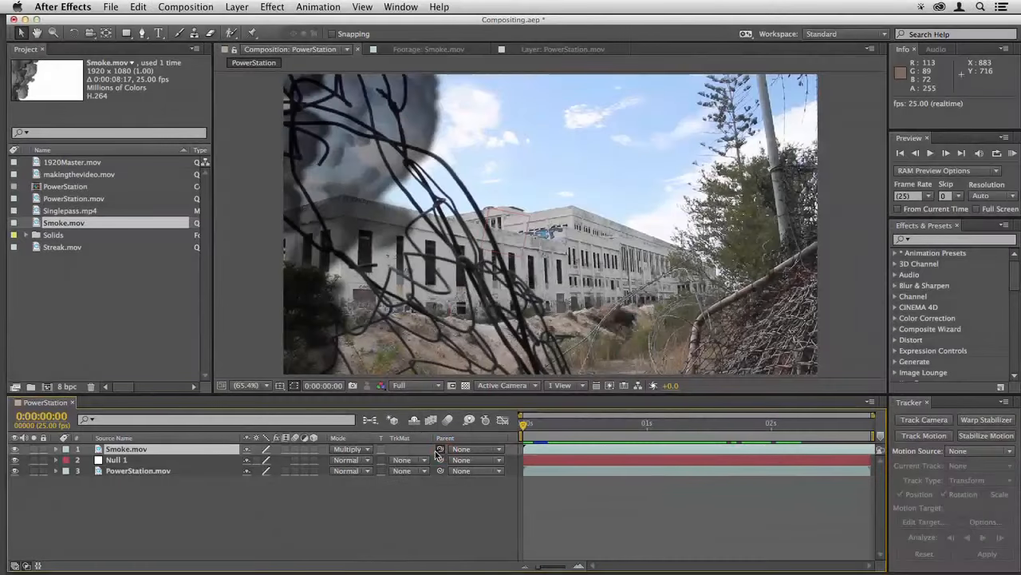
# - Parent the Smoke.mov layer to Null 1 and preview the smoke following the tracked camera movement
pyautogui.moveTo(235, 457); pyautogui.dragTo(121, 460)
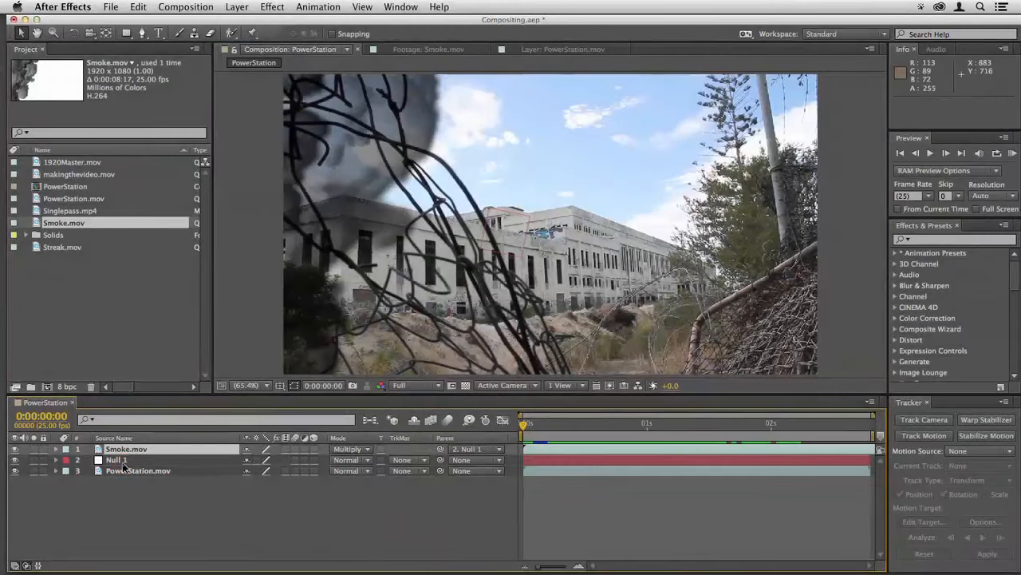
pyautogui.press('space')
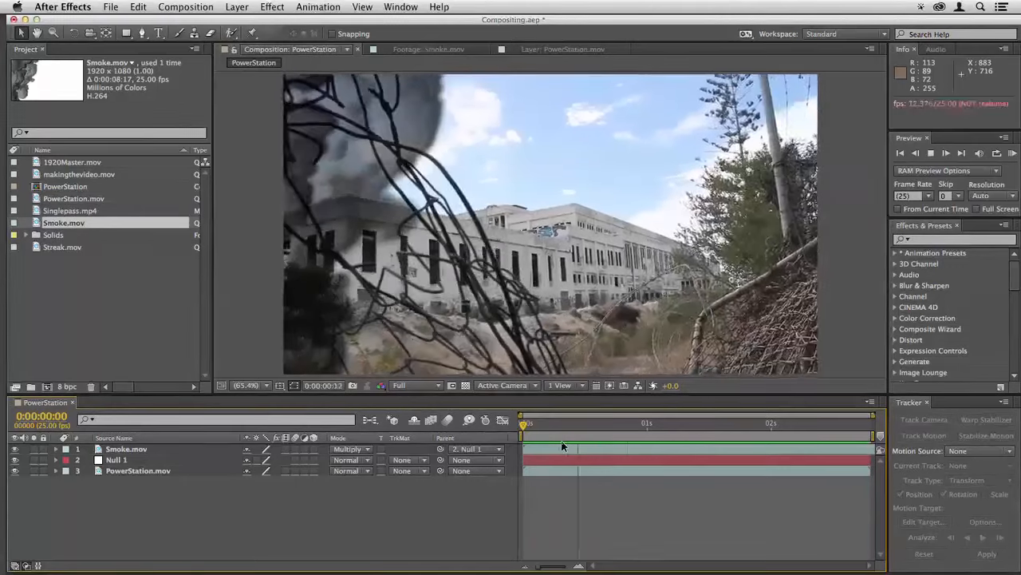
pyautogui.press('space')
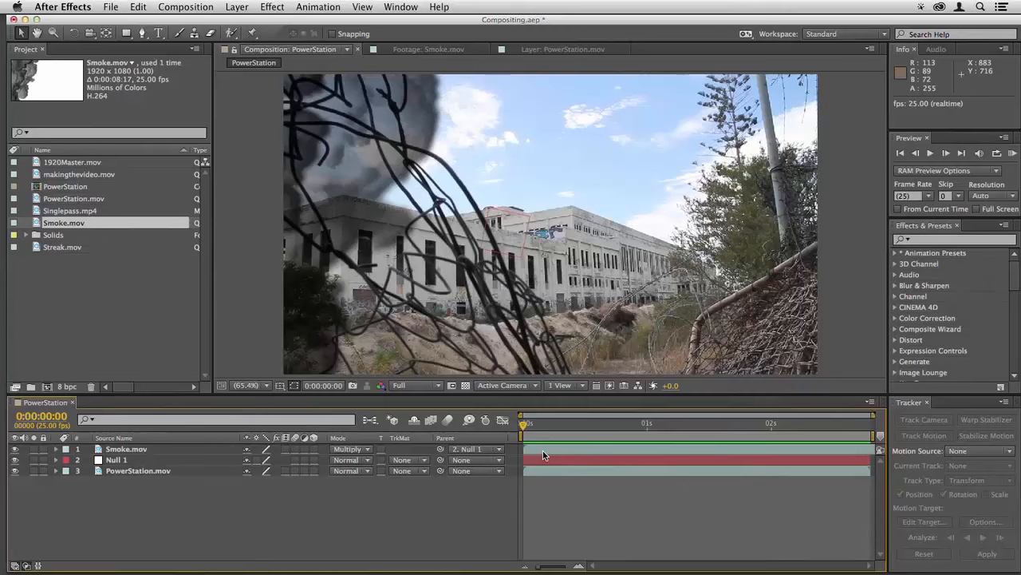
# - Reveal the Smoke.mov layer's Position, move the smoke up to about 317.8, -474.1, and preview it
pyautogui.click(543, 450)
pyautogui.press('p')
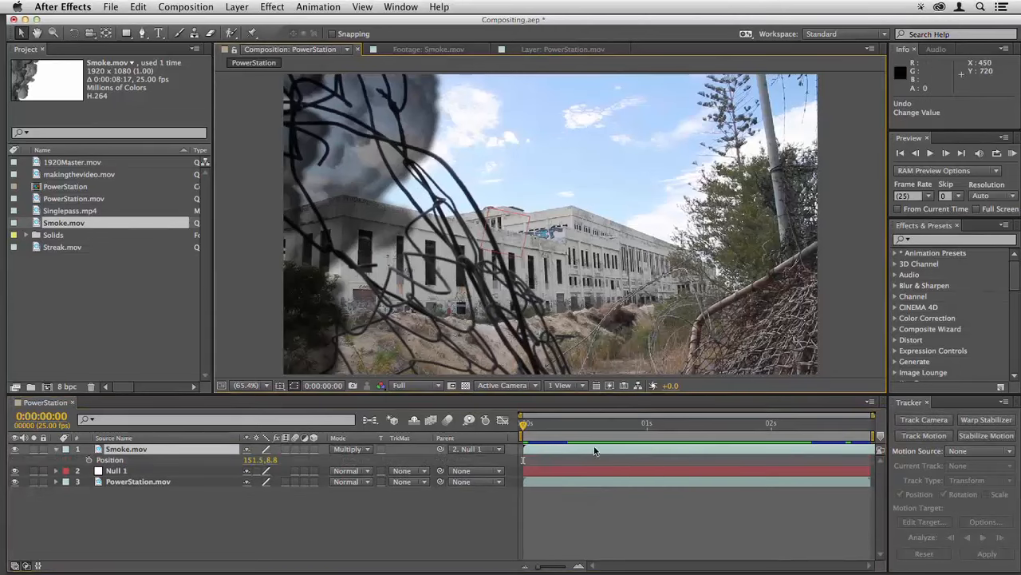
pyautogui.moveTo(481, 239); pyautogui.dragTo(538, 85)
pyautogui.press('space')
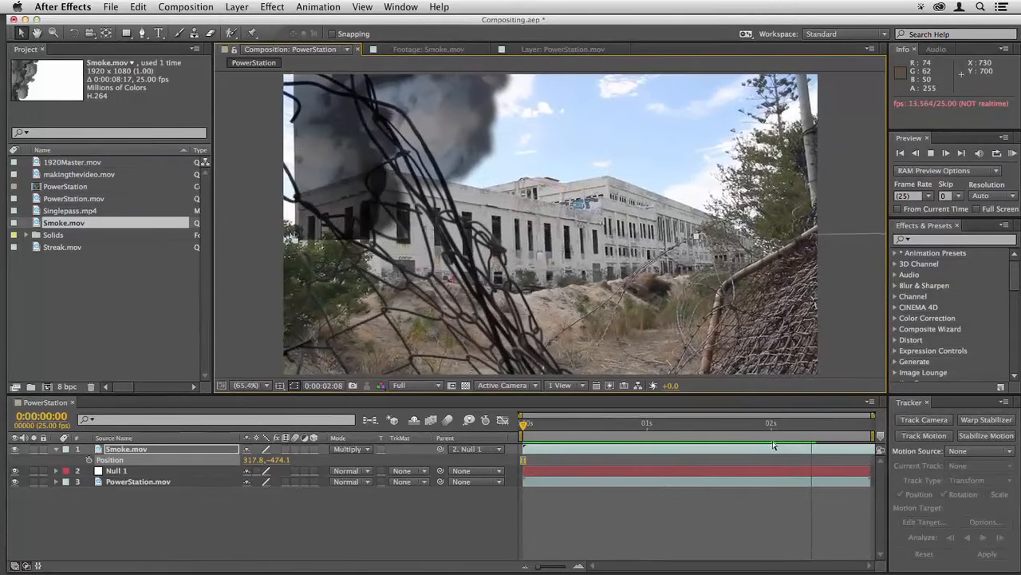
pyautogui.press('space')
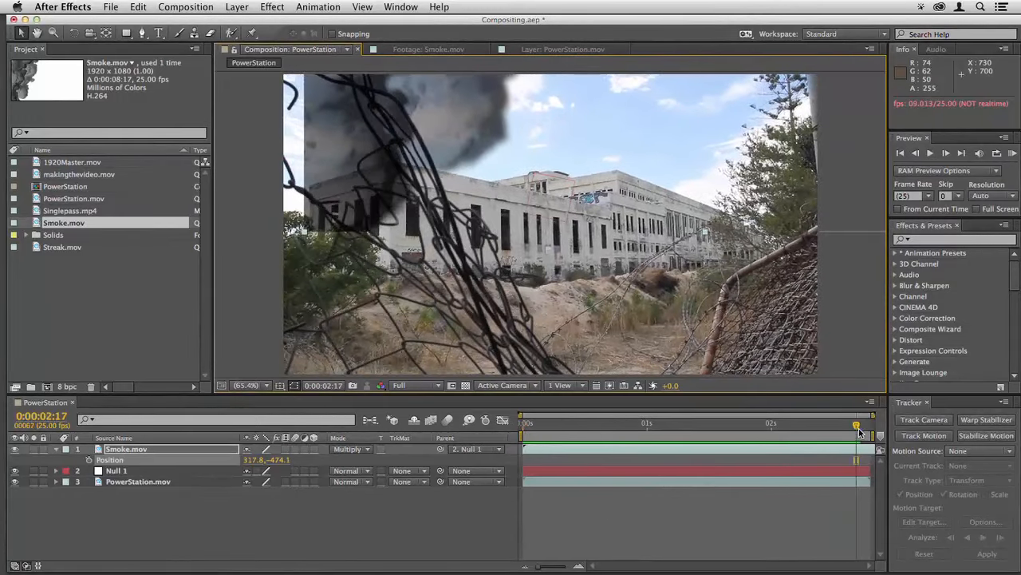
# - At the last frame, move the smoke down and left to about 219.7, -375.5, then preview it and return to frame 0
pyautogui.moveTo(859, 431); pyautogui.dragTo(867, 425)
pyautogui.moveTo(407, 126); pyautogui.dragTo(358, 163)
pyautogui.click(842, 424)
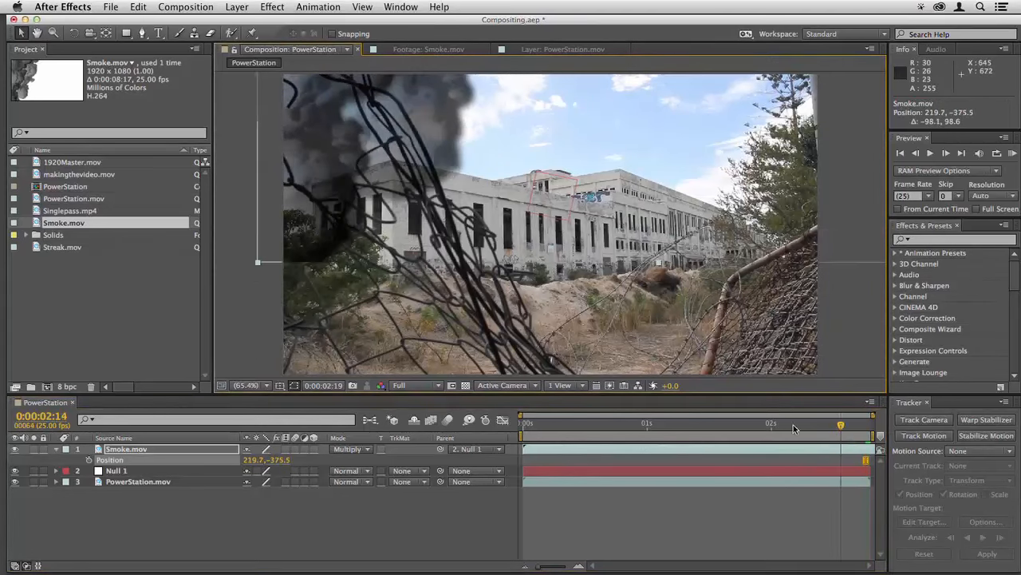
pyautogui.moveTo(794, 429); pyautogui.dragTo(577, 429)
pyautogui.press('KP_0')
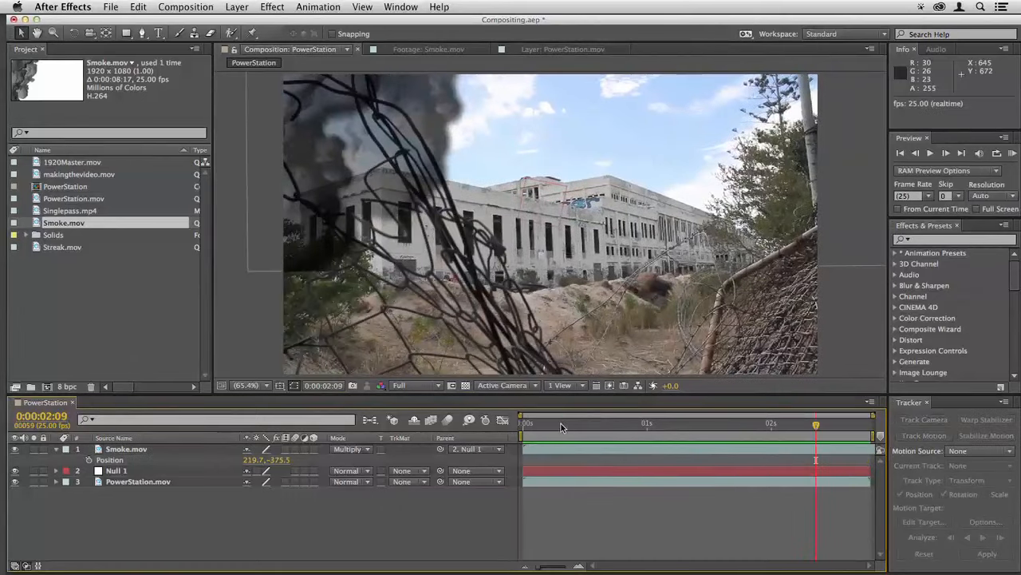
pyautogui.click(520, 427)
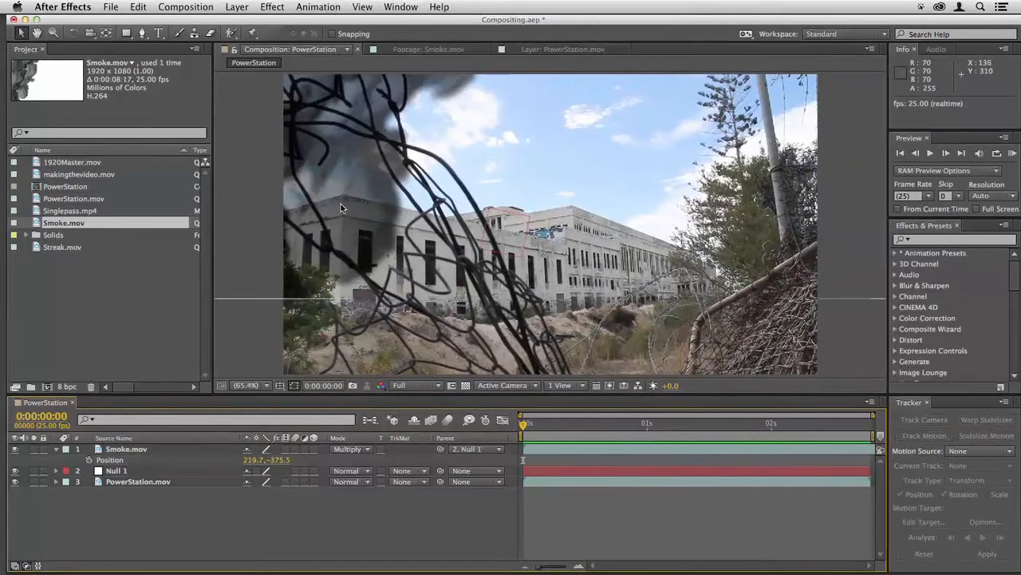
# - Draw a closed six-point Pen mask on the Smoke.mov layer around the building's near corner, following its roofline
pyautogui.press('g')
pyautogui.click(555, 453)
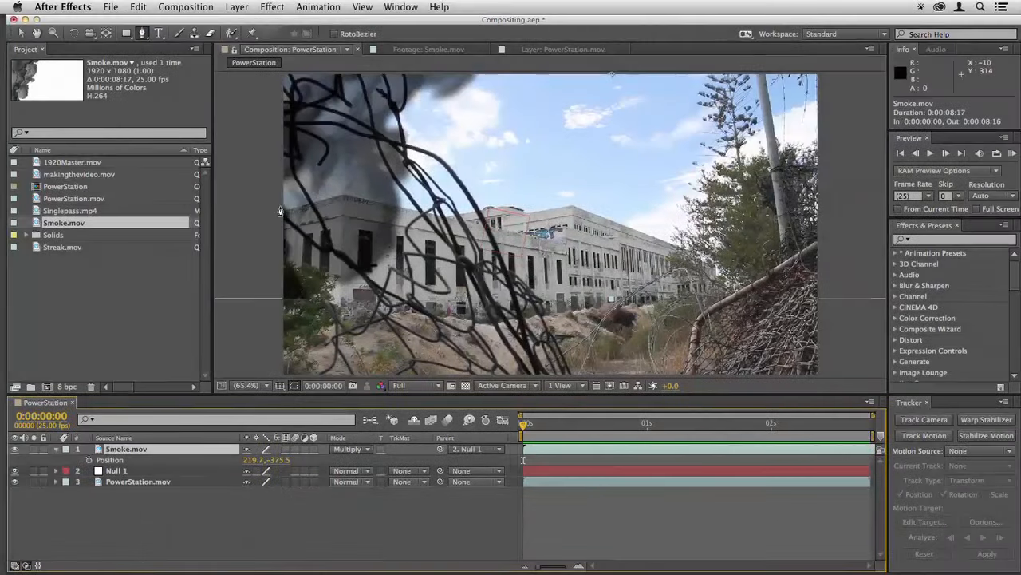
pyautogui.click(280, 213)
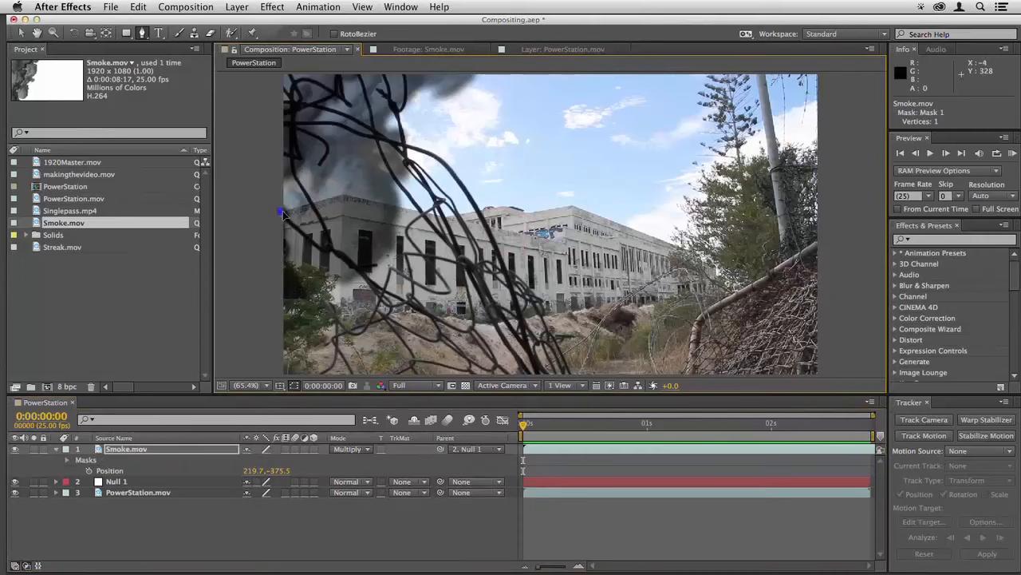
pyautogui.click(343, 195)
pyautogui.click(279, 214)
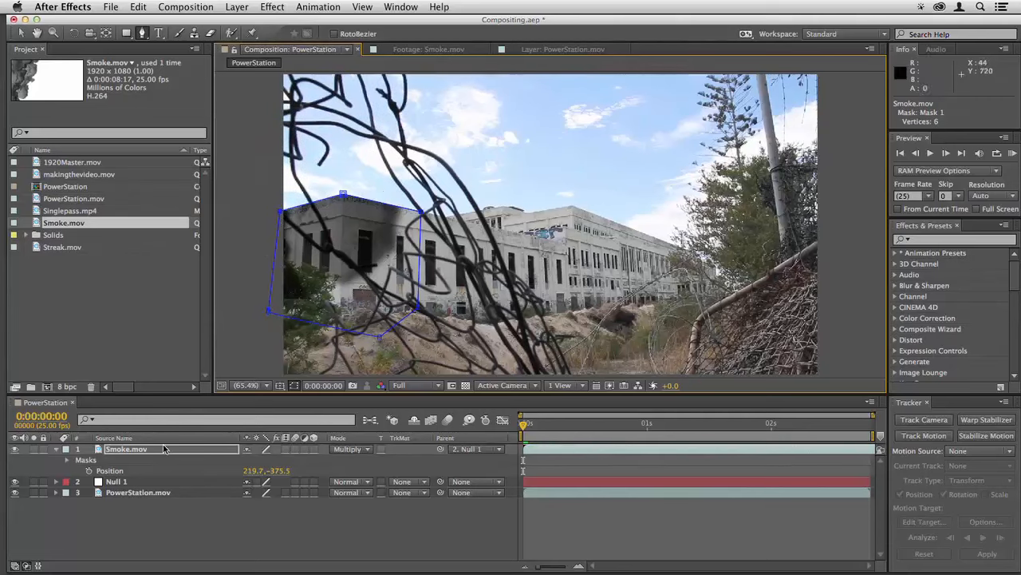
# - Invert Mask 1 on the Smoke.mov layer and preview the masked smoke through the shot
pyautogui.press('m')
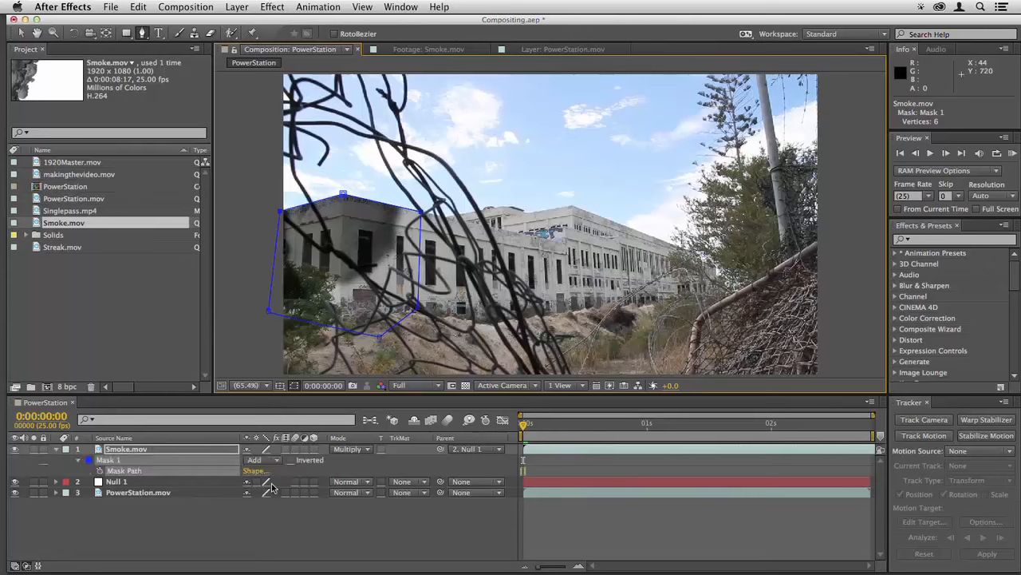
pyautogui.click(292, 460)
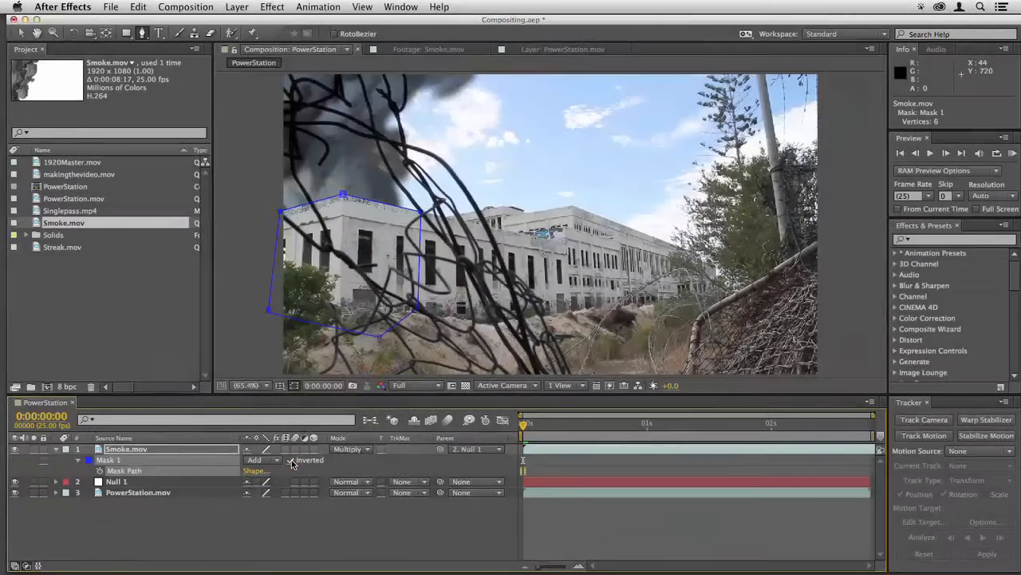
pyautogui.click(550, 471)
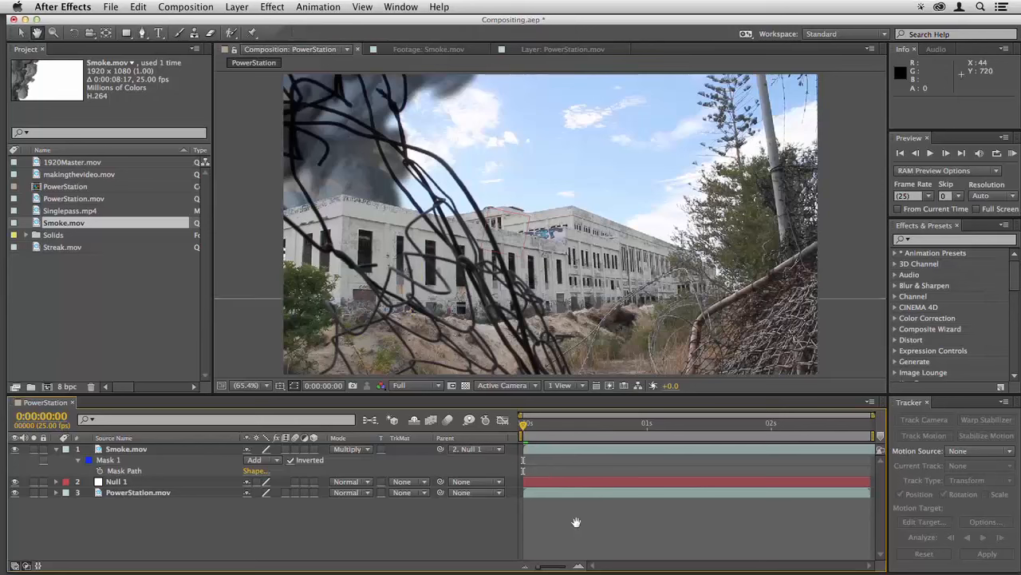
pyautogui.press('space')
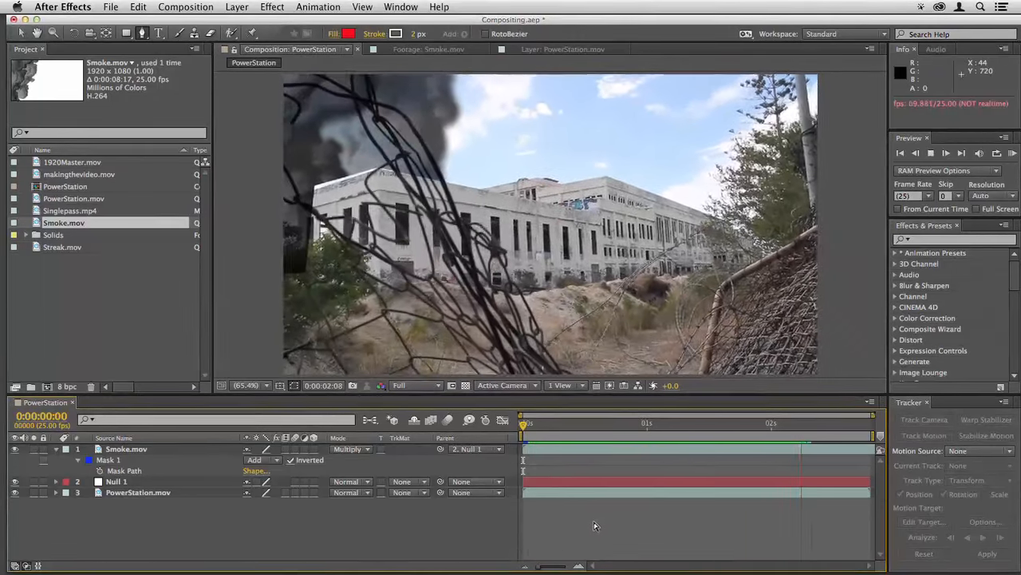
pyautogui.press('space')
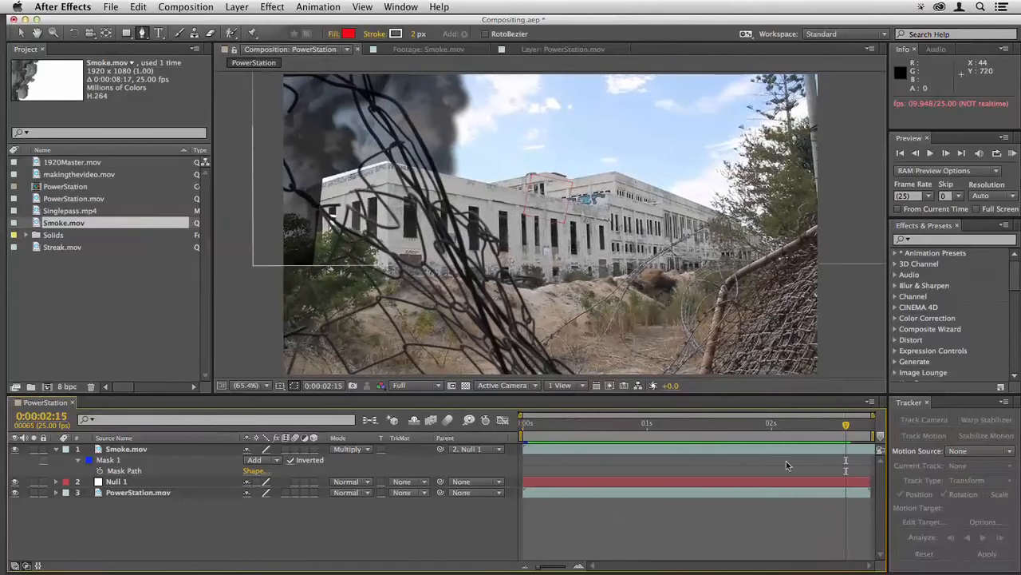
# - At 0:00:02:14, reshape Mask 1 by moving its lower-left, bottom and roofline vertices to fit the building's left end and roof edge
pyautogui.click(852, 424)
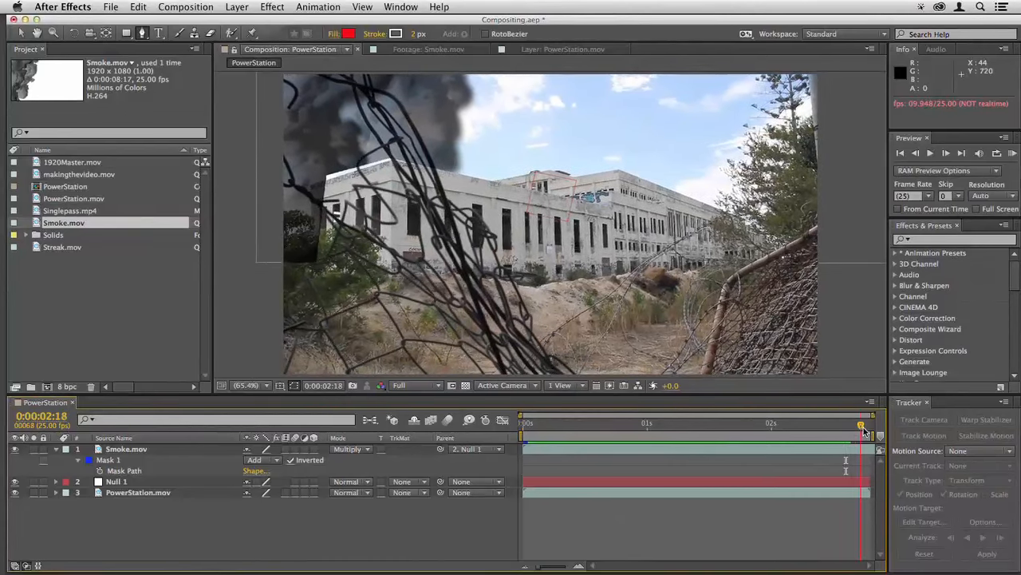
pyautogui.click(844, 432)
pyautogui.click(844, 449)
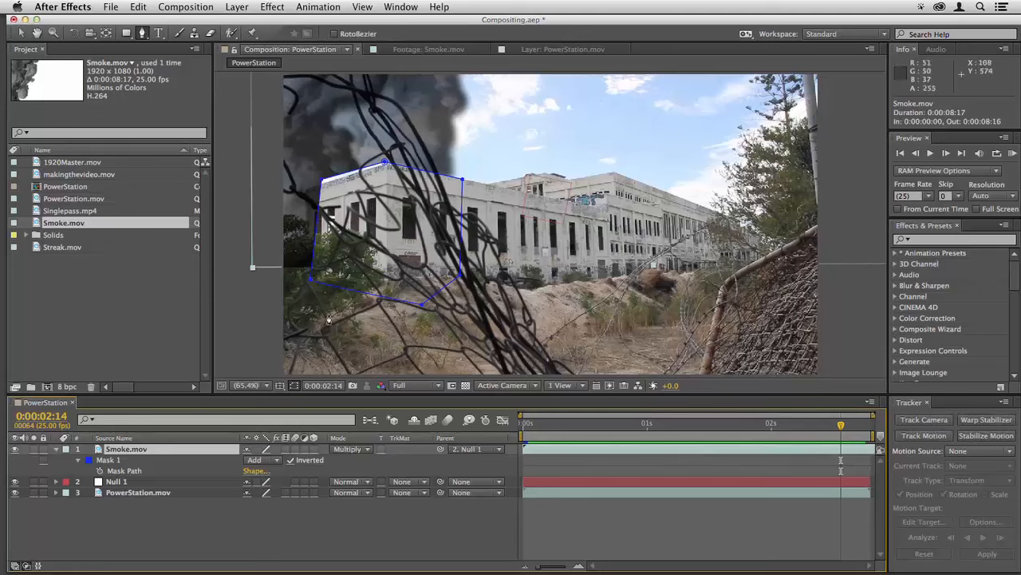
pyautogui.moveTo(312, 279); pyautogui.dragTo(301, 191)
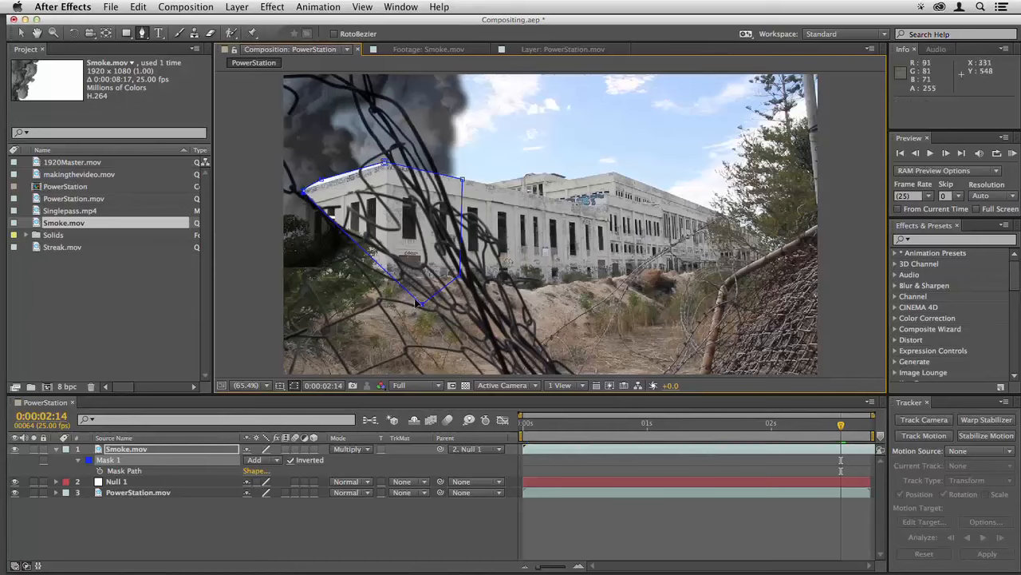
pyautogui.moveTo(423, 303); pyautogui.dragTo(306, 237)
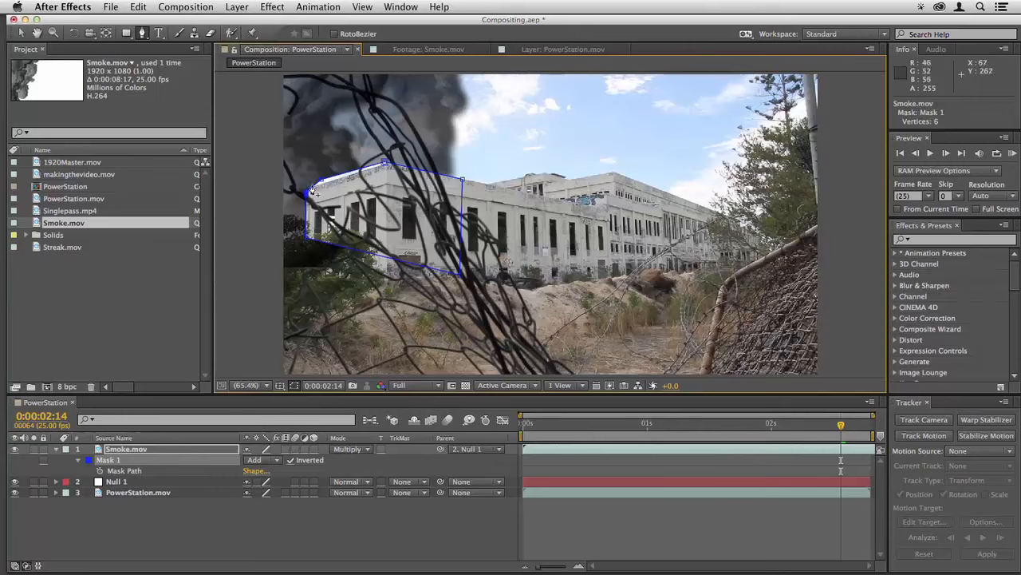
pyautogui.moveTo(323, 184); pyautogui.dragTo(391, 167)
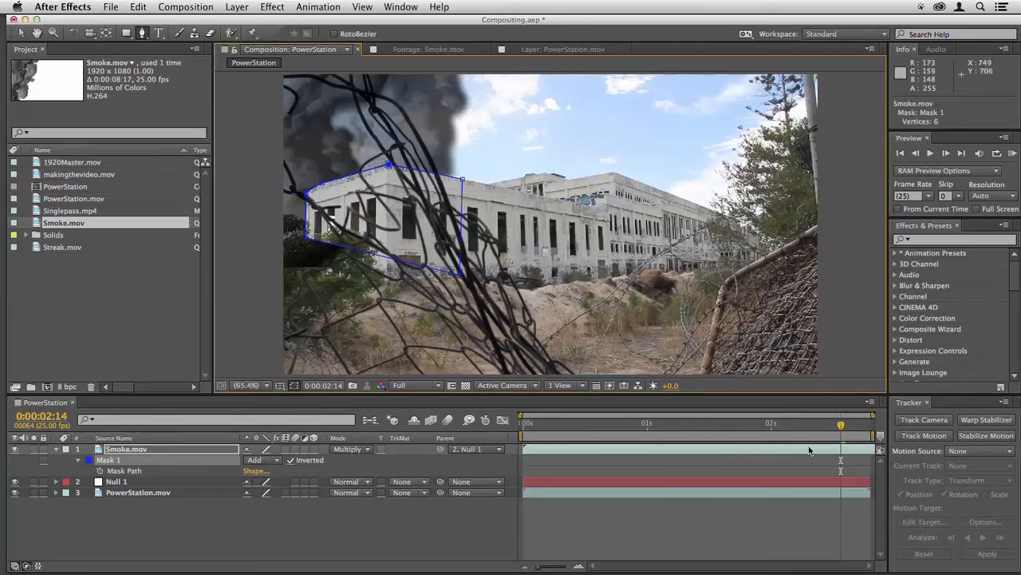
# - Scrub through the shot to 0:00:02:19 and refine Mask 1's vertices along the building's roofline there
pyautogui.moveTo(838, 426); pyautogui.dragTo(485, 436)
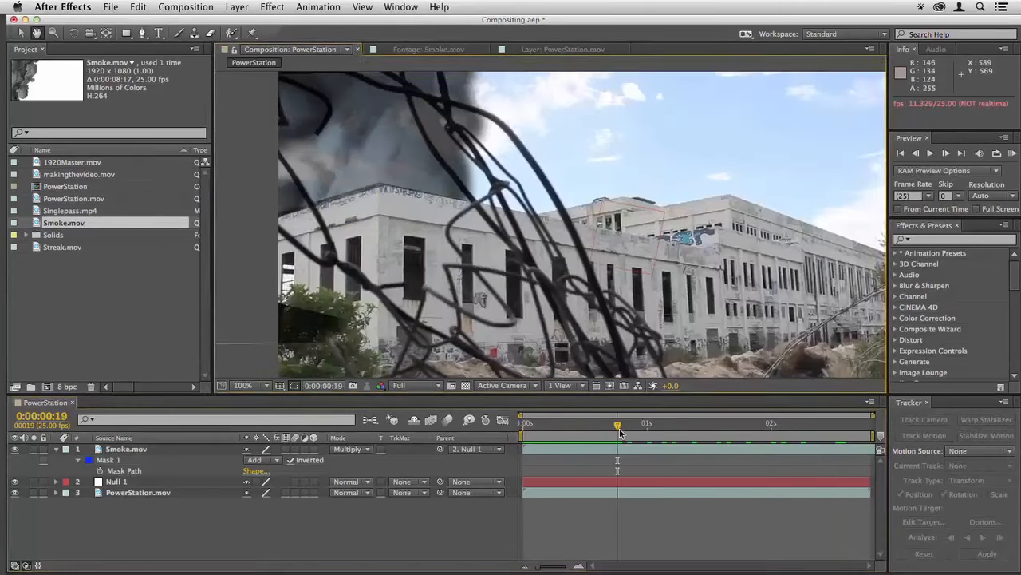
pyautogui.moveTo(618, 427); pyautogui.dragTo(877, 431)
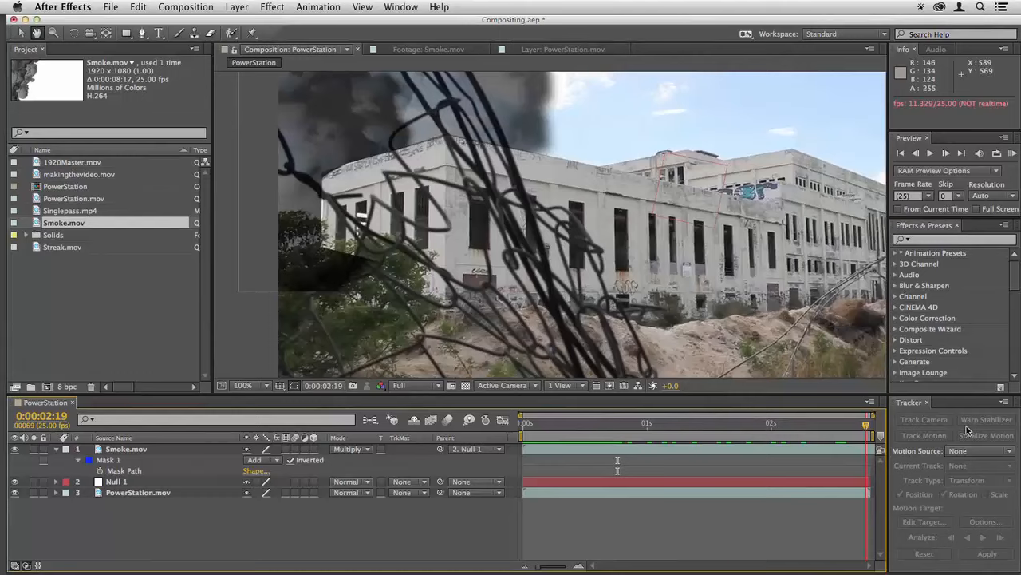
pyautogui.moveTo(967, 430); pyautogui.dragTo(908, 431)
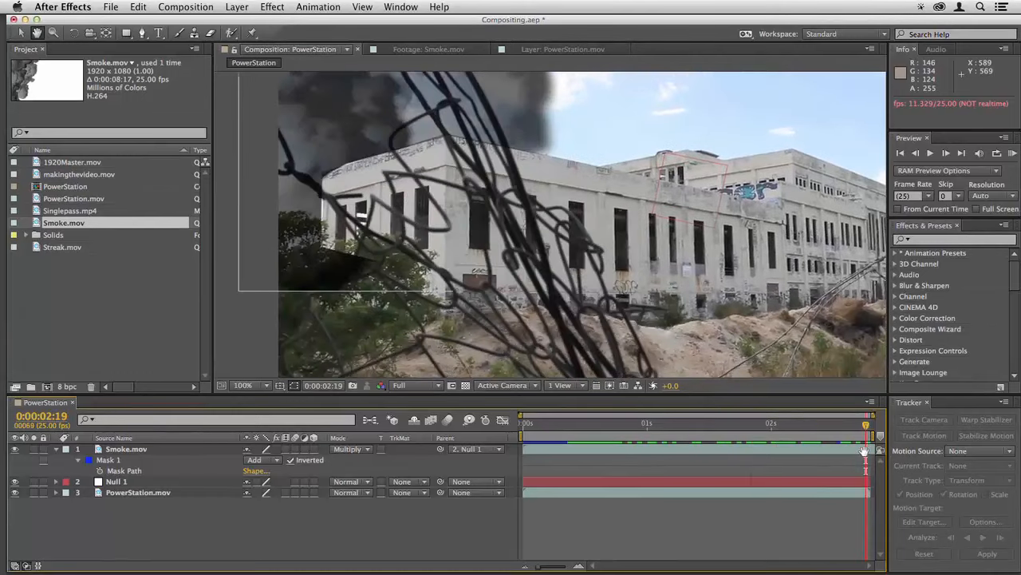
pyautogui.press('v')
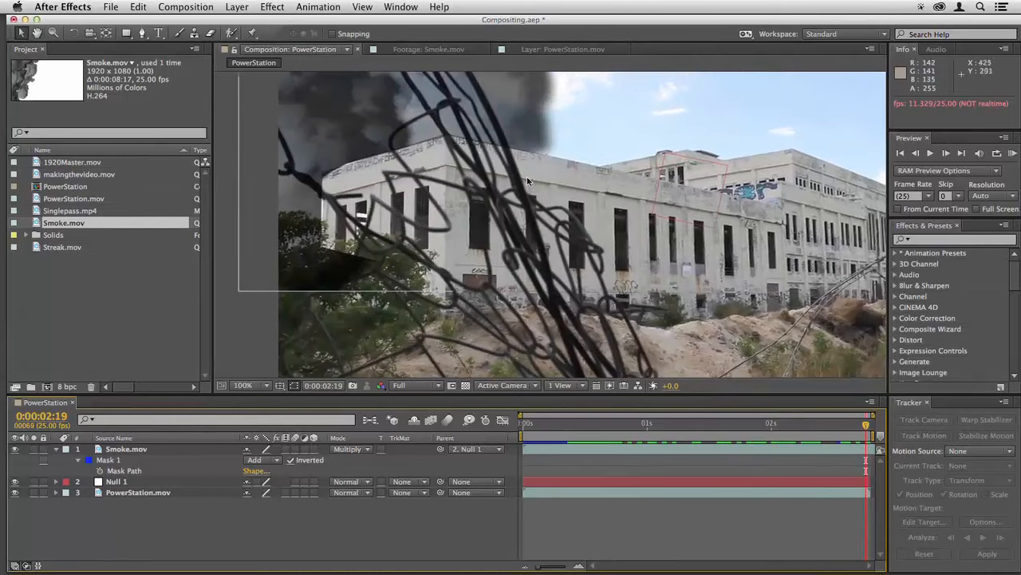
pyautogui.click(110, 461)
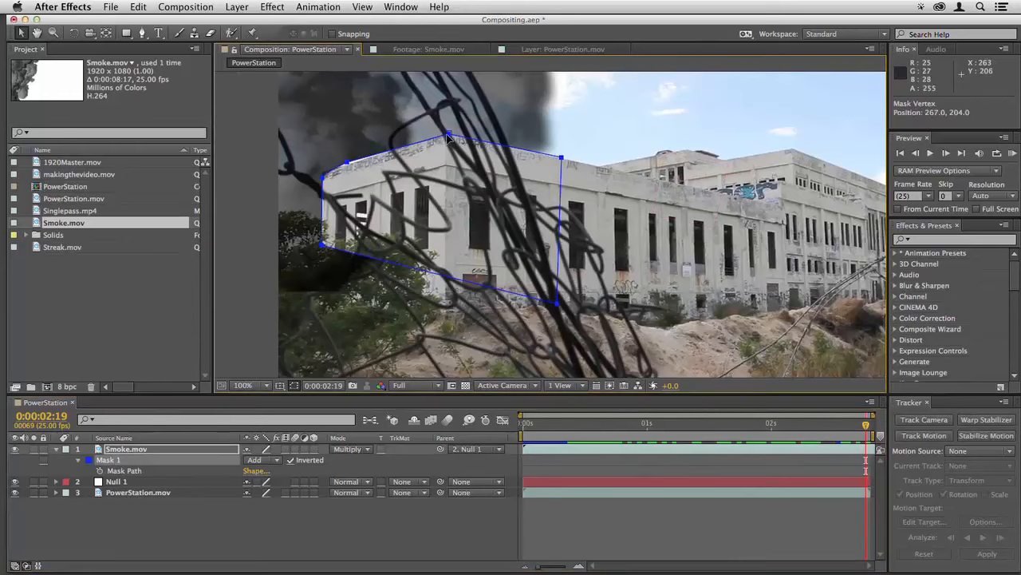
pyautogui.click(504, 522)
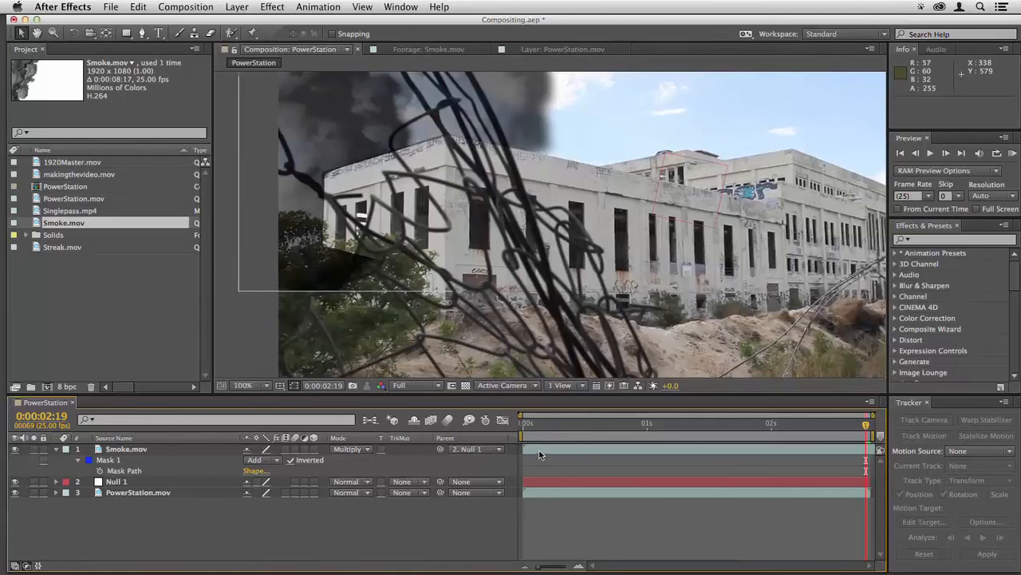
# - Set Mask 1's feather to 2.0 pixels and nudge its roof corner vertices onto the building's edge
pyautogui.press('f')
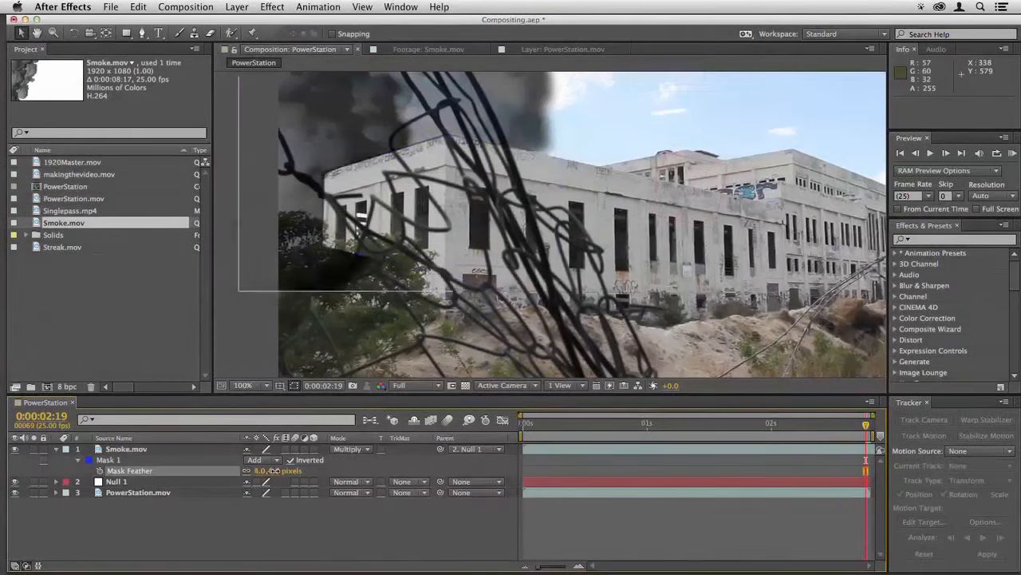
pyautogui.moveTo(273, 471); pyautogui.dragTo(272, 471)
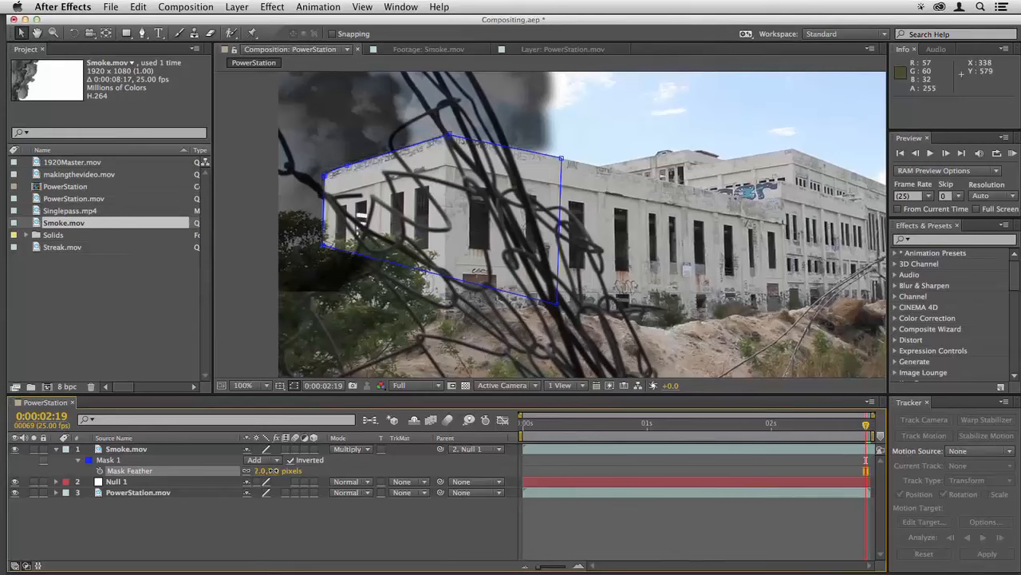
pyautogui.click(576, 470)
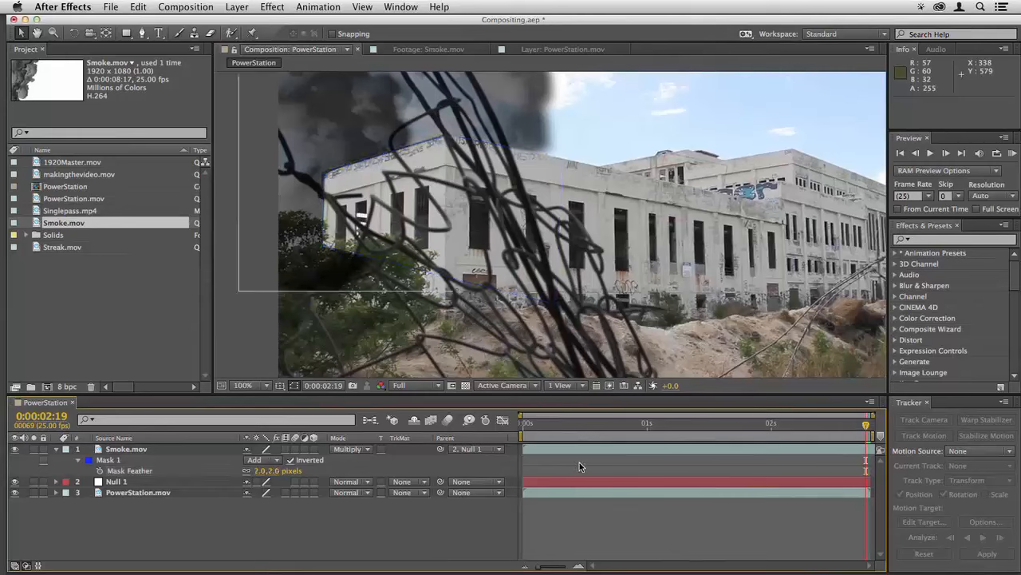
pyautogui.click(579, 452)
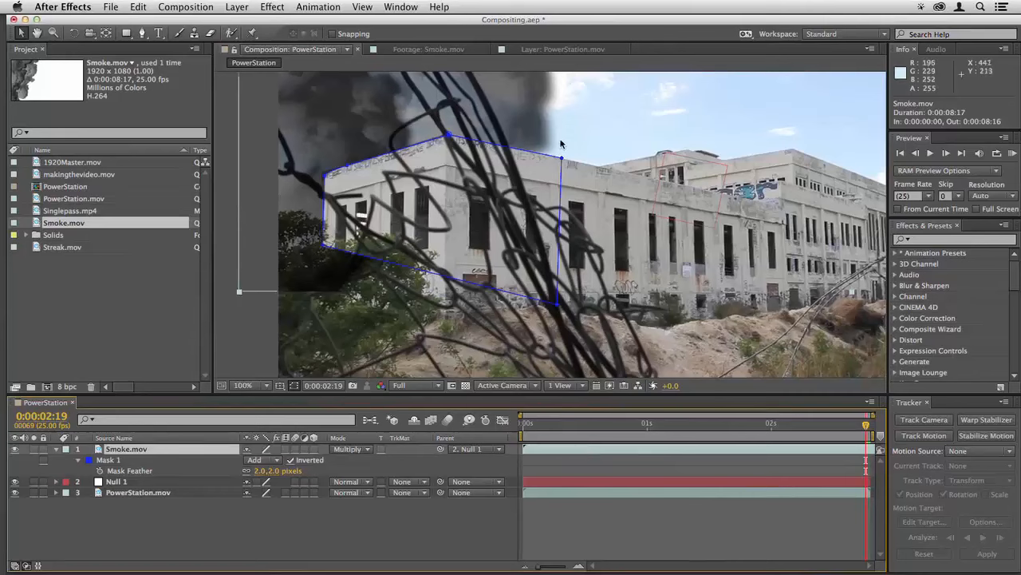
pyautogui.click(559, 463)
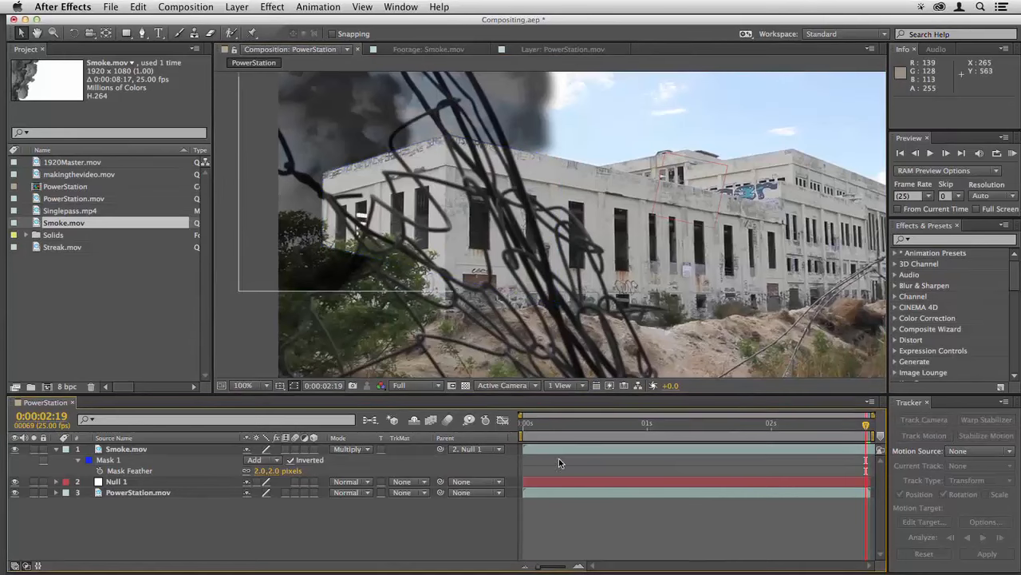
# - Keyframe Mask 1's Mask Path at 0:00:02:19, and at frame 0 realign its roof vertices, placing the peak at about 146, 288
pyautogui.click(103, 463)
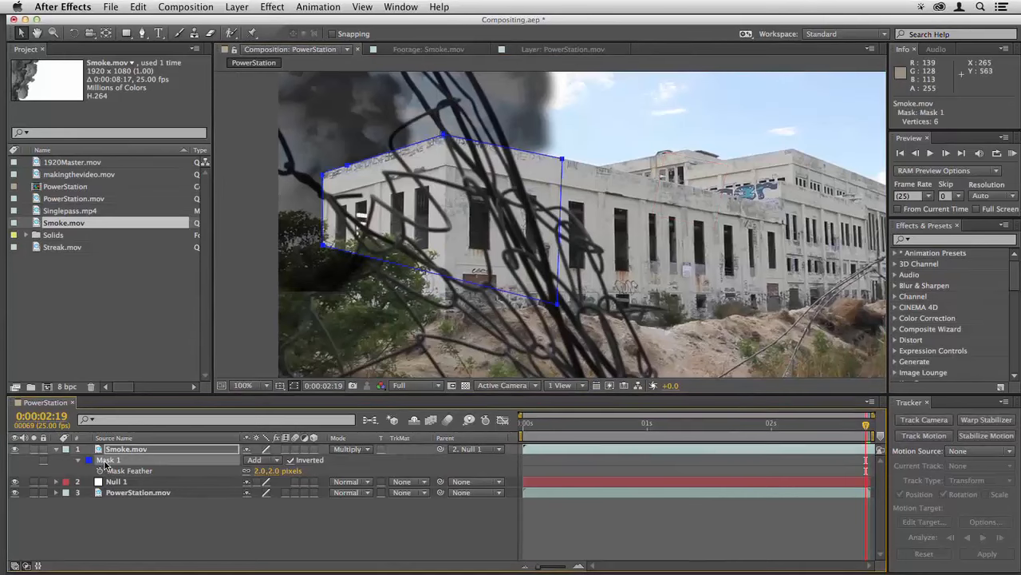
pyautogui.press('m')
pyautogui.click(99, 470)
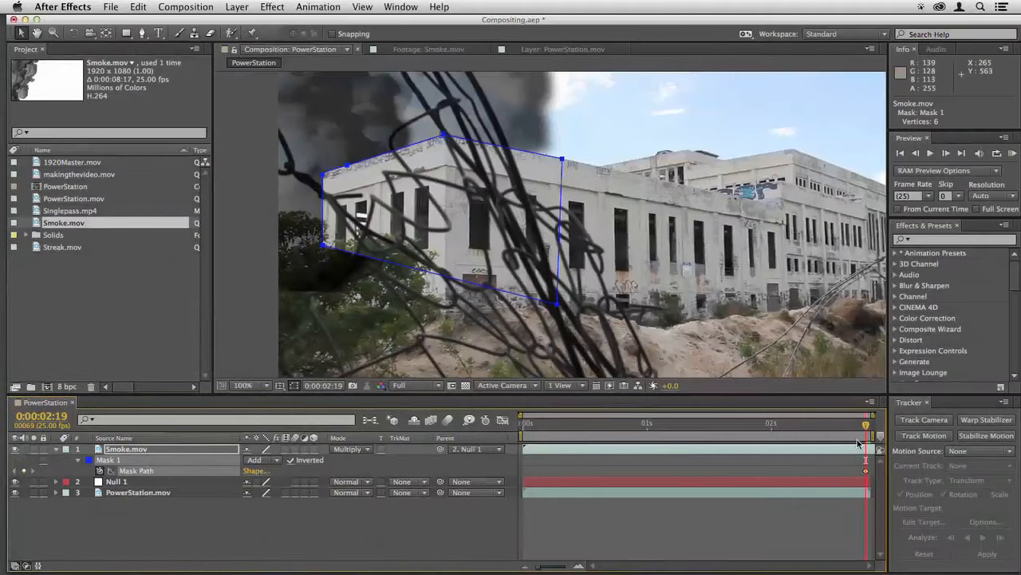
pyautogui.moveTo(870, 431); pyautogui.dragTo(521, 431)
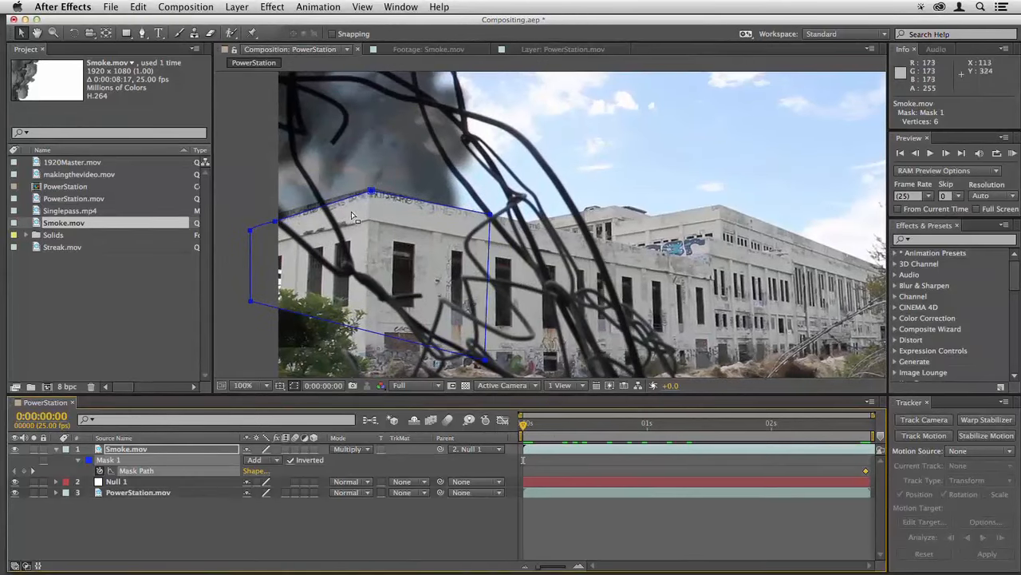
pyautogui.click(371, 191)
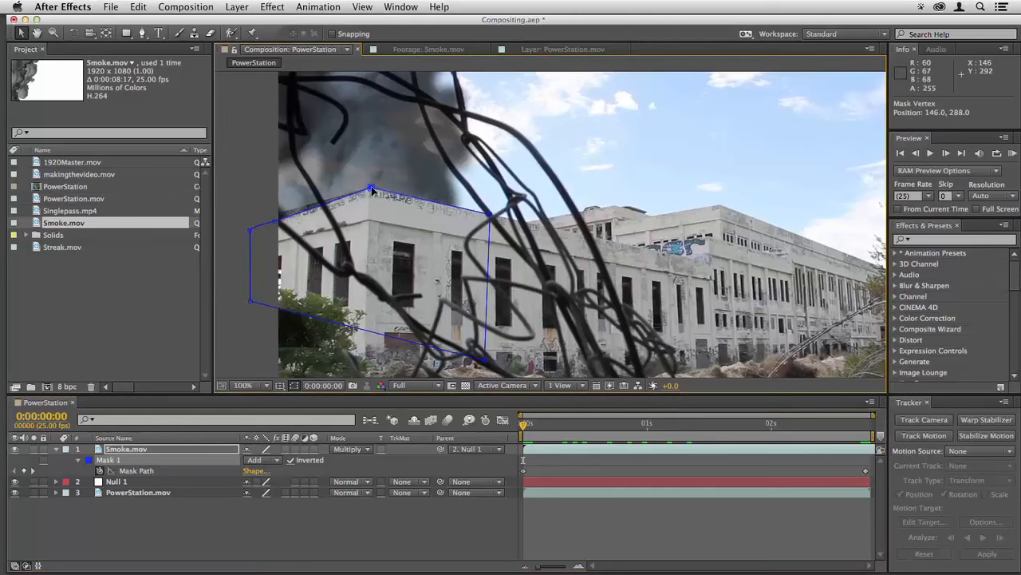
pyautogui.click(272, 215)
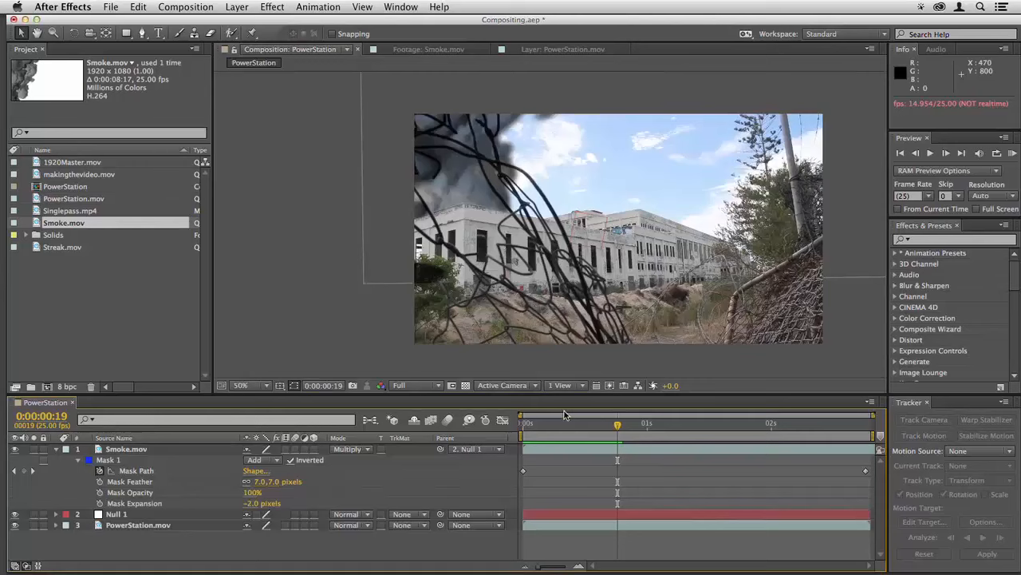
# - Return to frame 0 and fit the composition in the viewer to check the masked smoke
pyautogui.moveTo(555, 425); pyautogui.dragTo(501, 433)
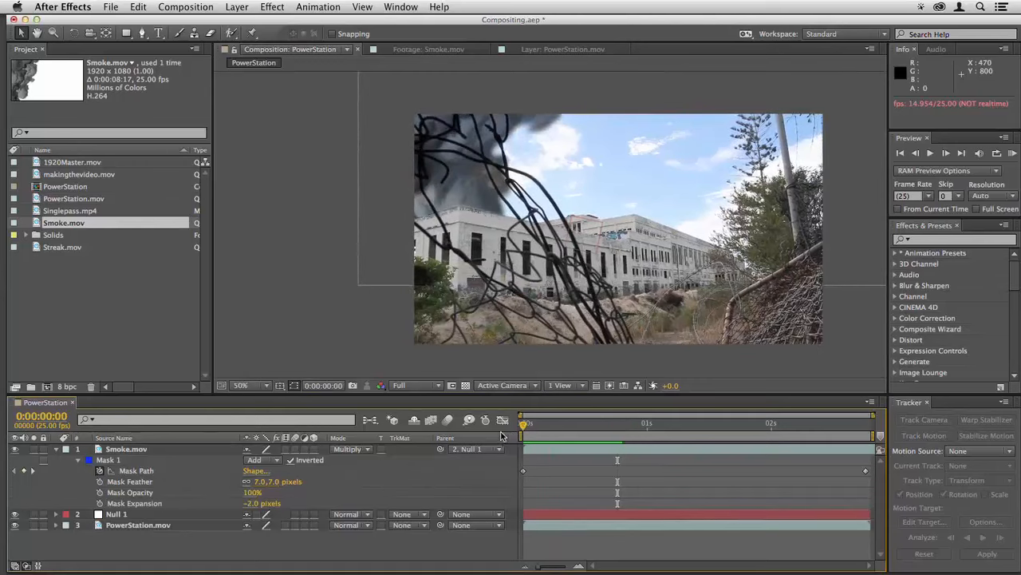
pyautogui.click(258, 390)
pyautogui.click(271, 382)
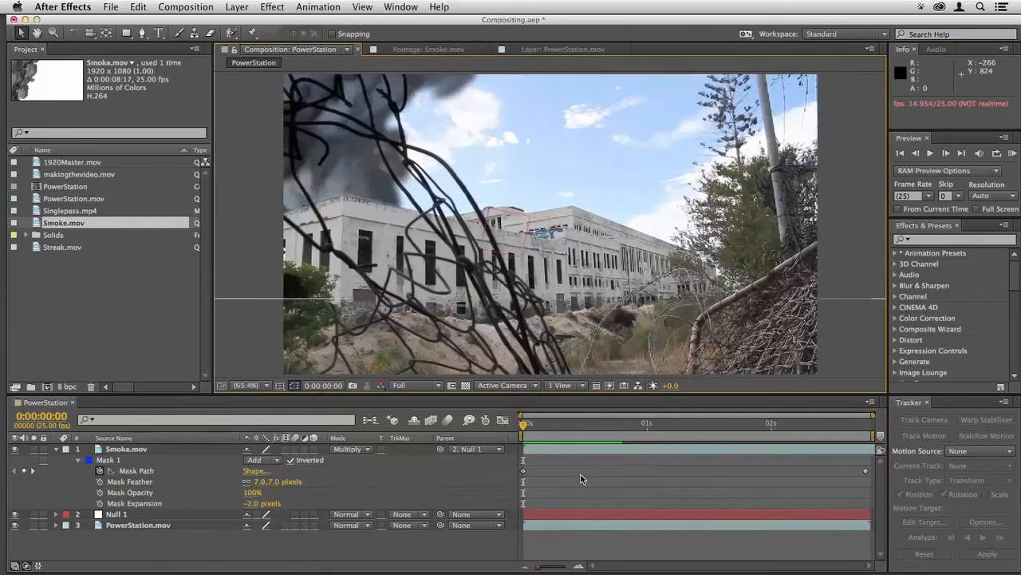
pyautogui.click(573, 450)
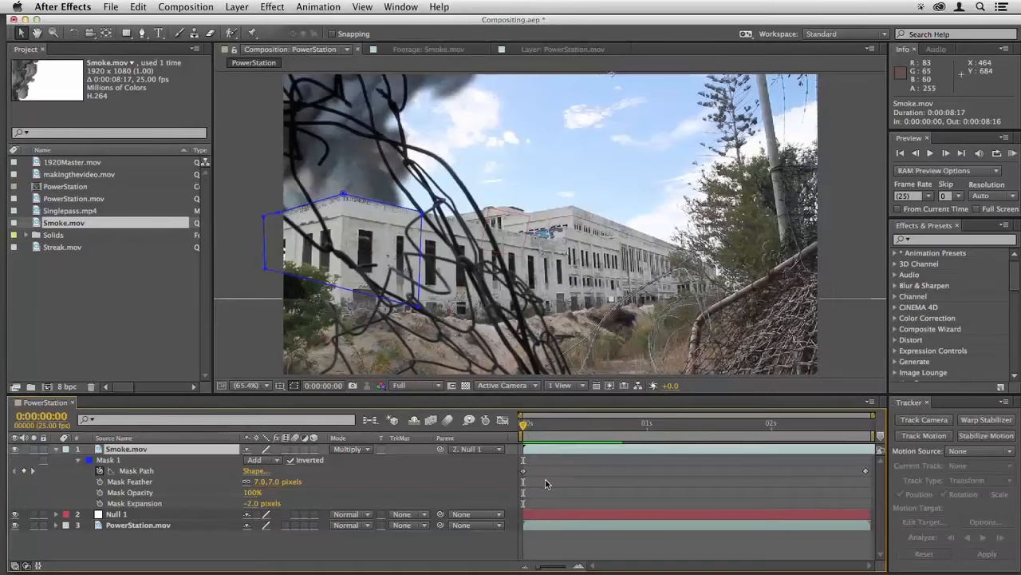
pyautogui.click(548, 483)
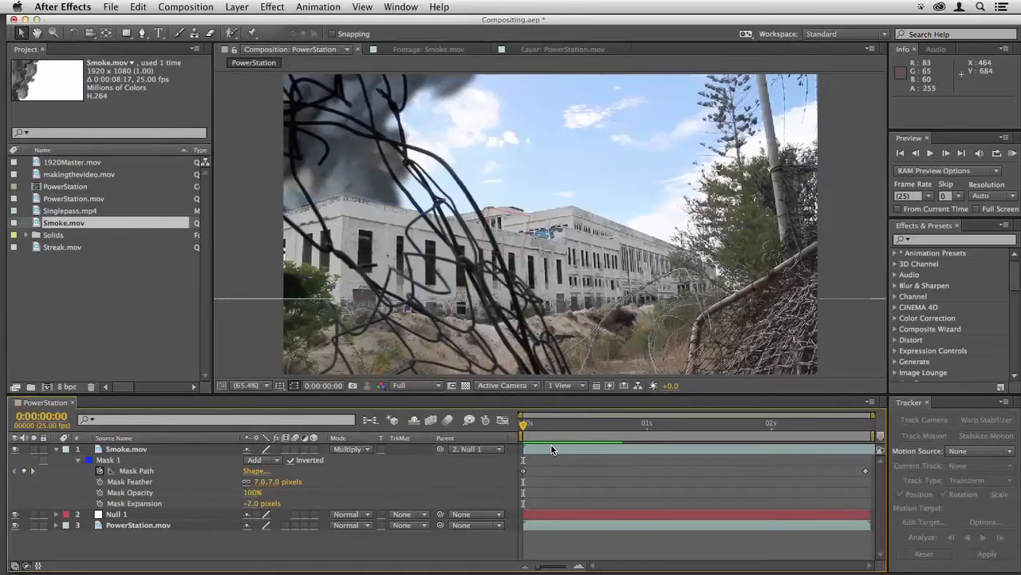
# - Try the Color Burn blending mode on the Smoke.mov layer
pyautogui.click(551, 451)
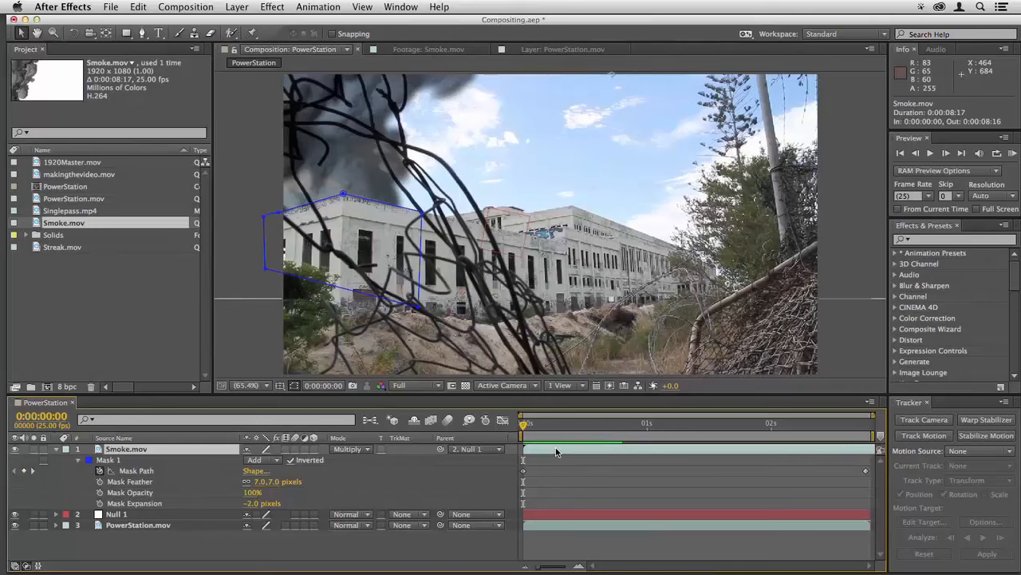
pyautogui.rightClick(620, 115)
pyautogui.moveTo(662, 242)
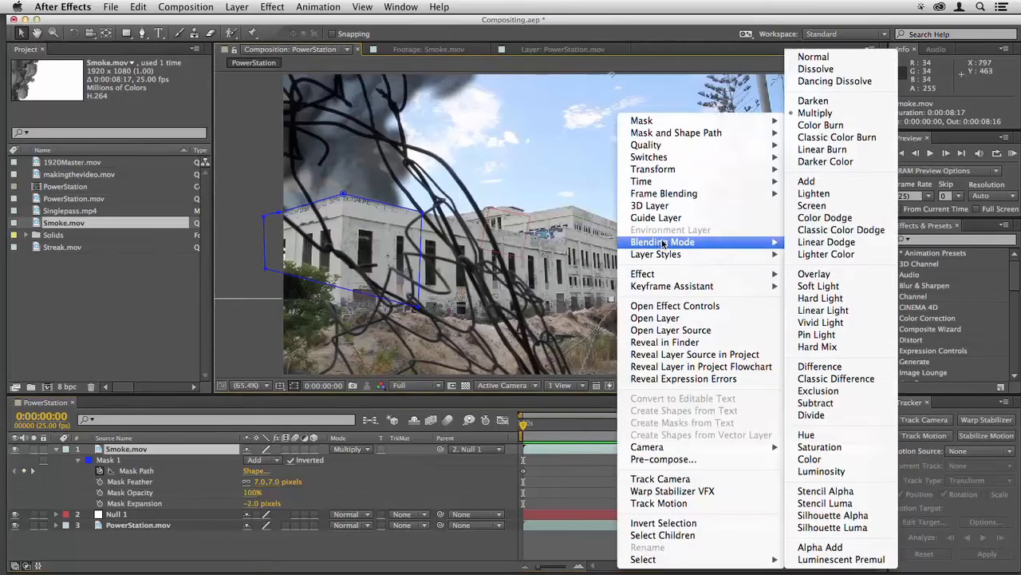
pyautogui.click(809, 129)
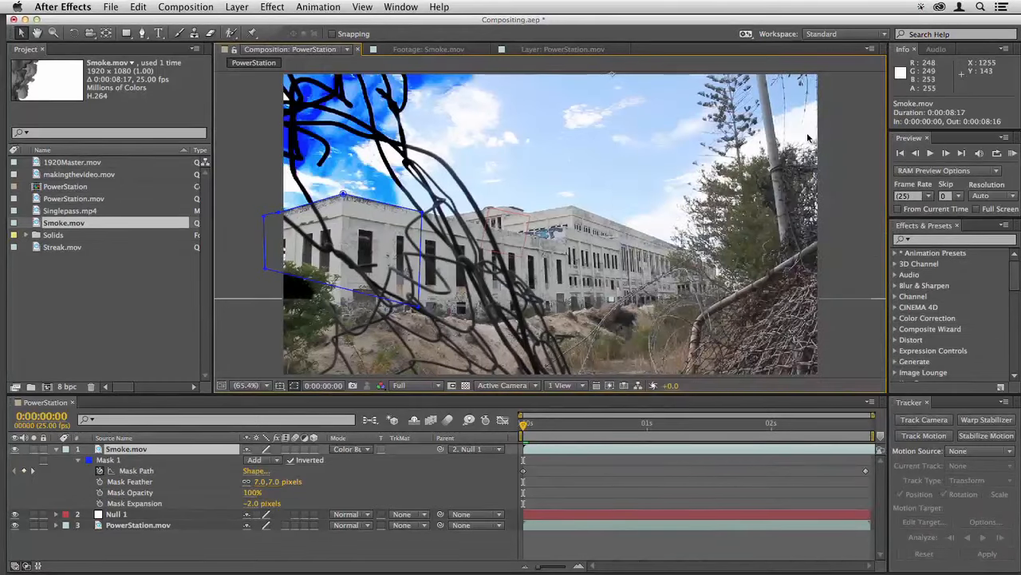
pyautogui.rightClick(602, 114)
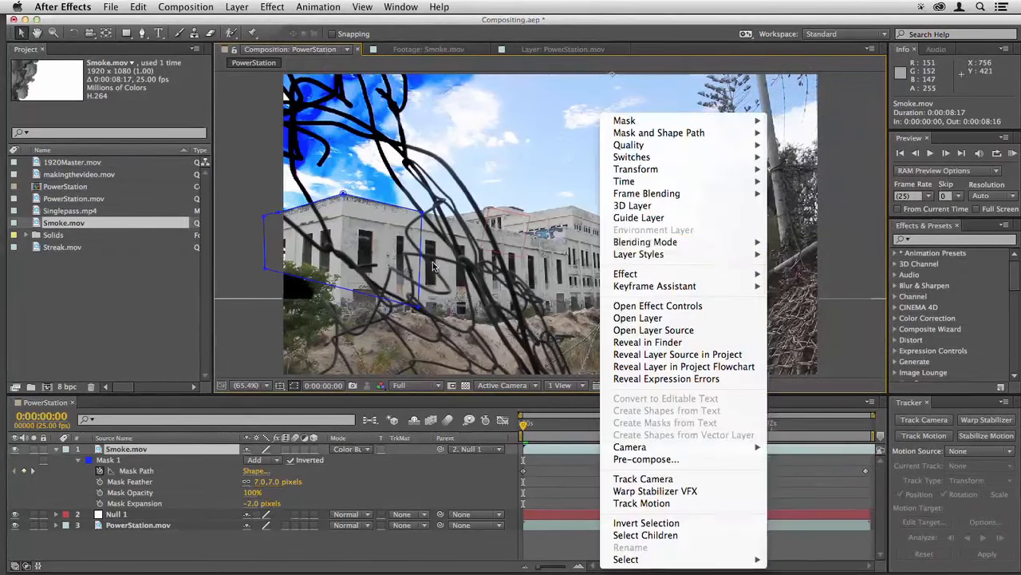
pyautogui.click(431, 260)
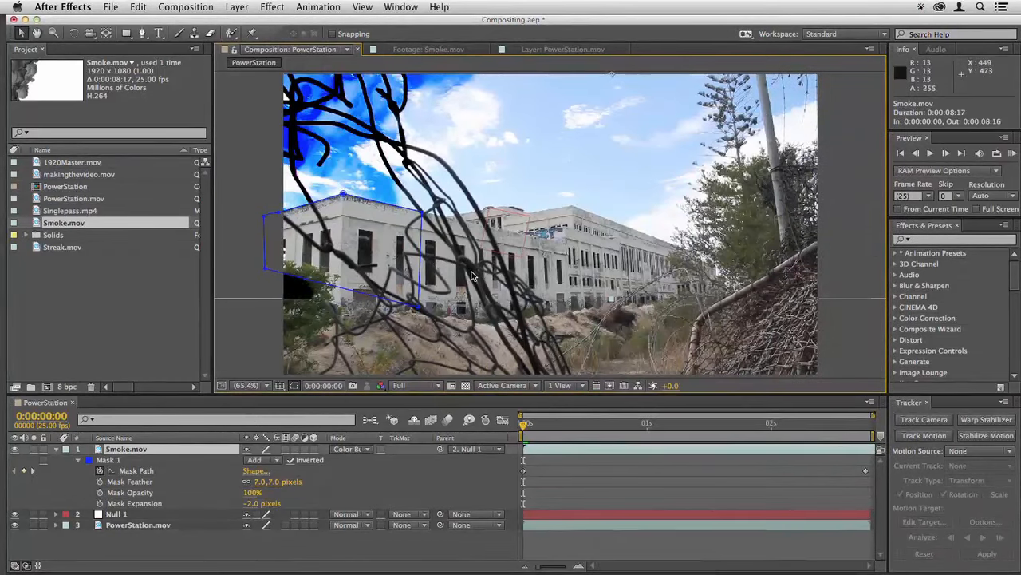
# - Cycle the Smoke.mov layer through the blending modes, settle on Darken, and deselect the layer to check the smoke
pyautogui.hotkey('shift', '=')
pyautogui.press('space')
pyautogui.hotkey('shift', '=')
pyautogui.hotkey('shift', '=')
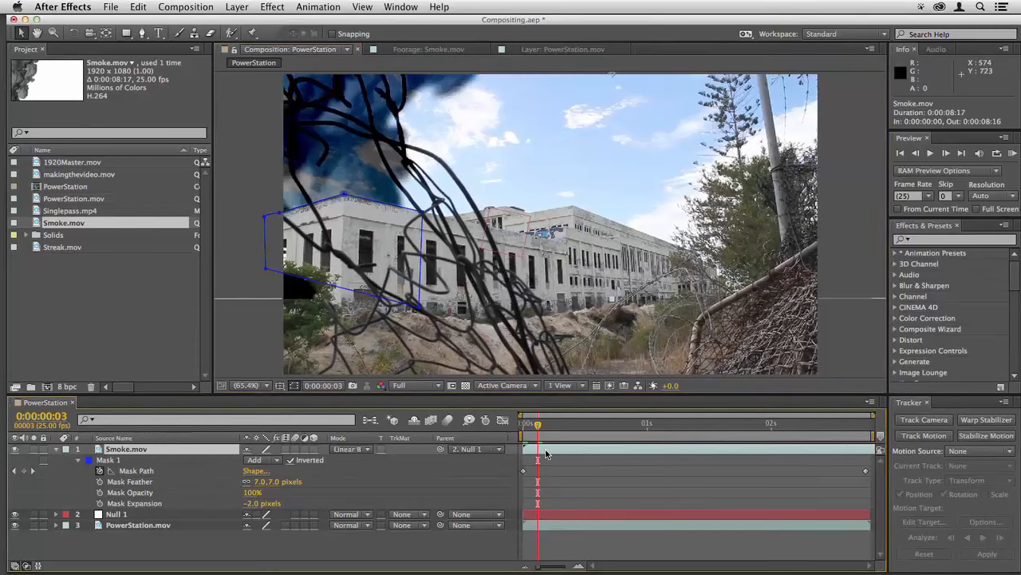
pyautogui.hotkey('shift', '=')
pyautogui.hotkey('shift', '=')
pyautogui.hotkey('shift', '=')
pyautogui.hotkey('shift', '=')
pyautogui.hotkey('shift', '=')
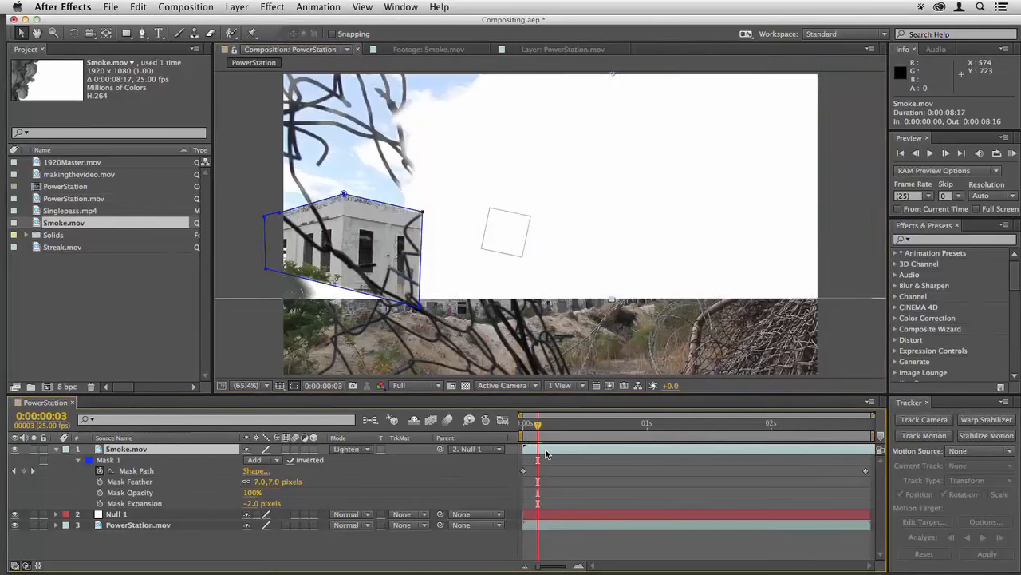
pyautogui.hotkey('shift', '=')
pyautogui.hotkey('shift', '=')
pyautogui.hotkey('shift', '=')
pyautogui.hotkey('shift', '=')
pyautogui.hotkey('shift', '=')
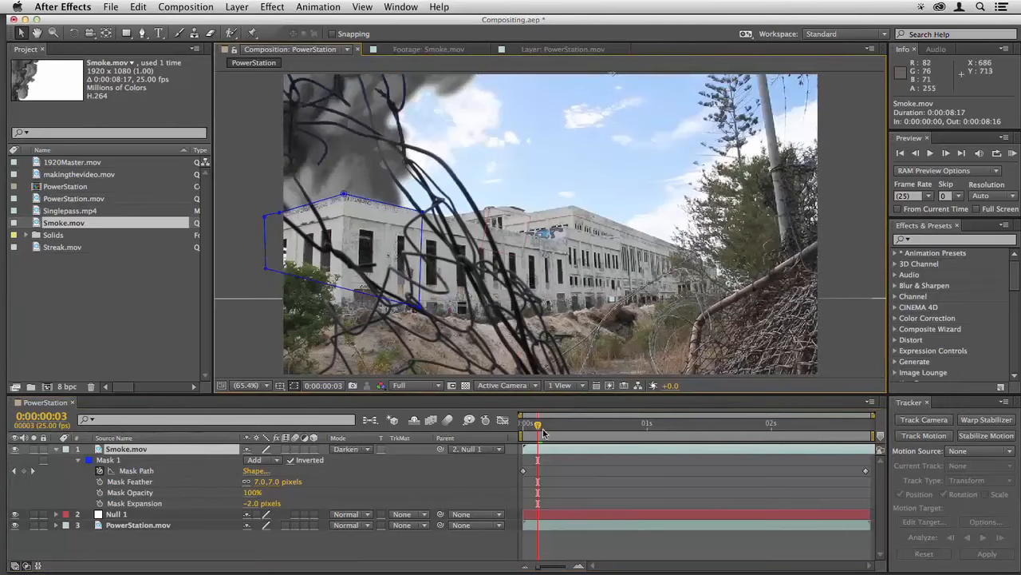
pyautogui.rightClick(379, 167)
pyautogui.moveTo(423, 242)
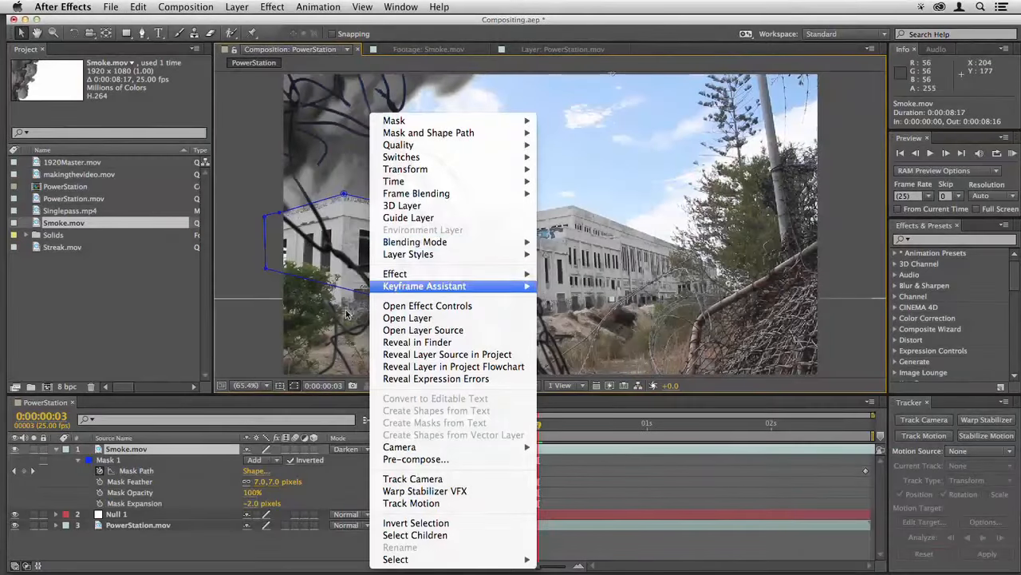
pyautogui.click(346, 314)
pyautogui.click(562, 462)
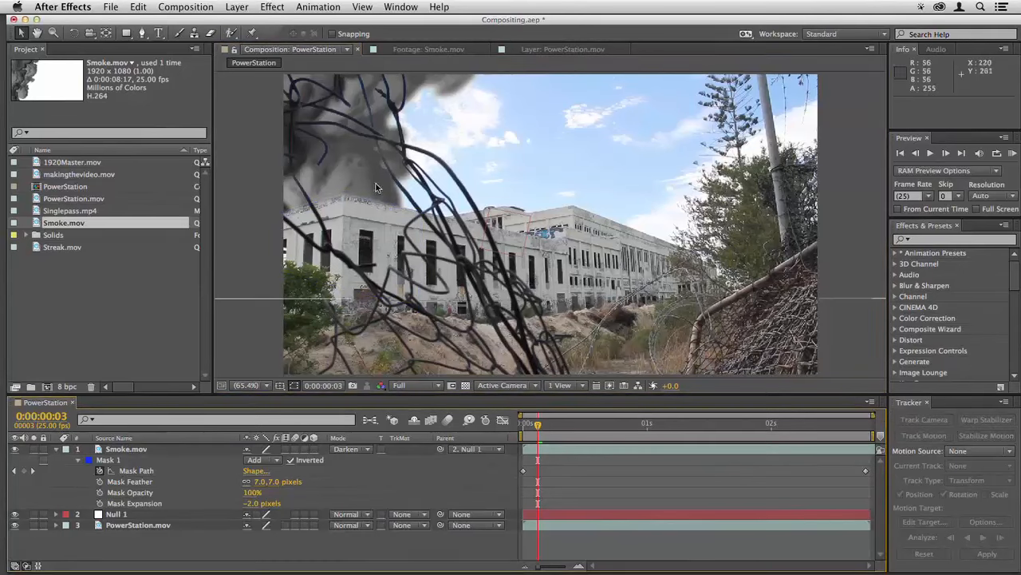
# - Set the Smoke.mov layer's opacity to 83%, RAM preview the composite, and return to frame 0
pyautogui.click(571, 452)
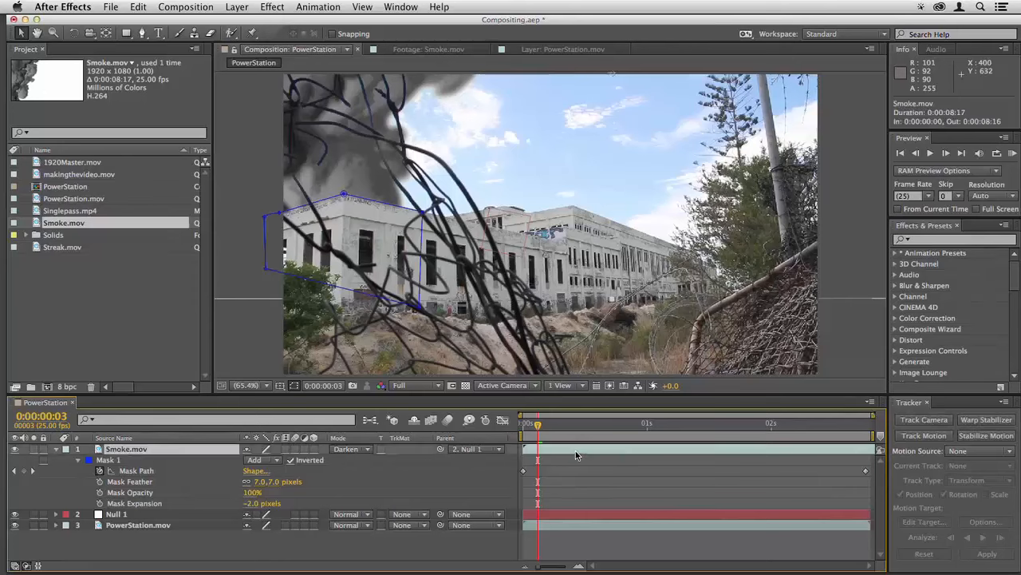
pyautogui.press('t')
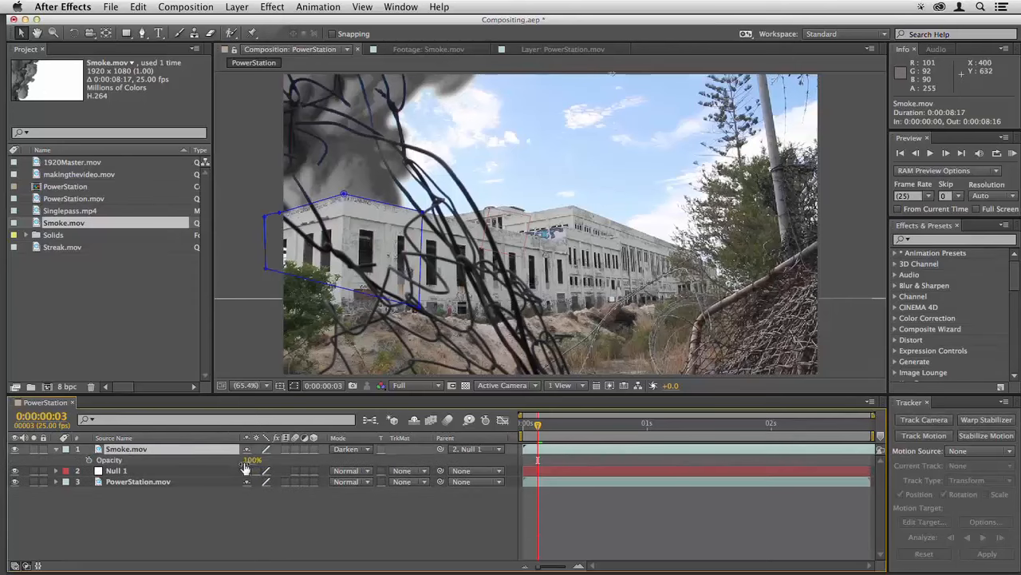
pyautogui.moveTo(251, 460); pyautogui.dragTo(244, 463)
pyautogui.click(599, 459)
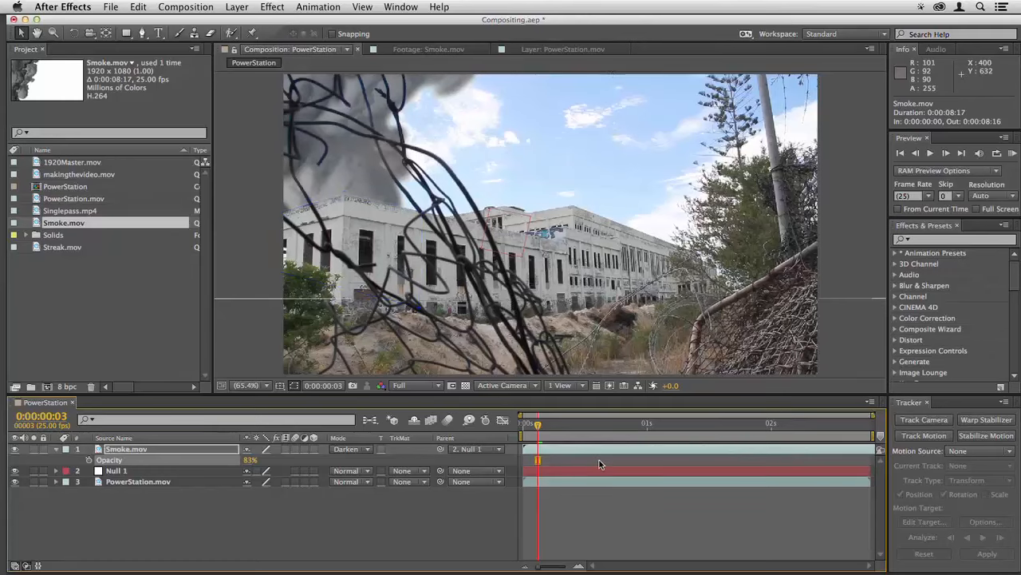
pyautogui.press('KP_0')
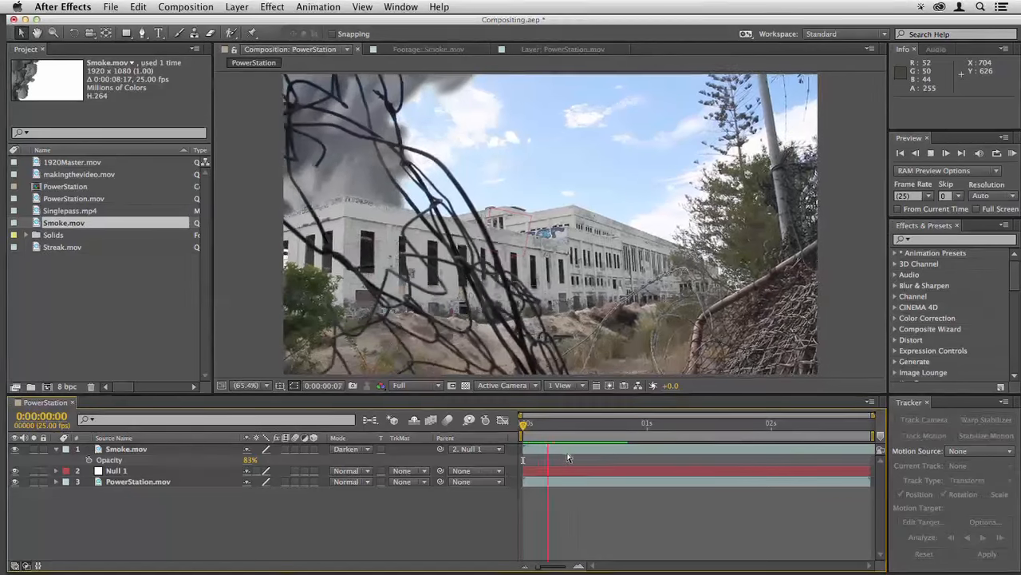
pyautogui.moveTo(550, 424); pyautogui.dragTo(515, 429)
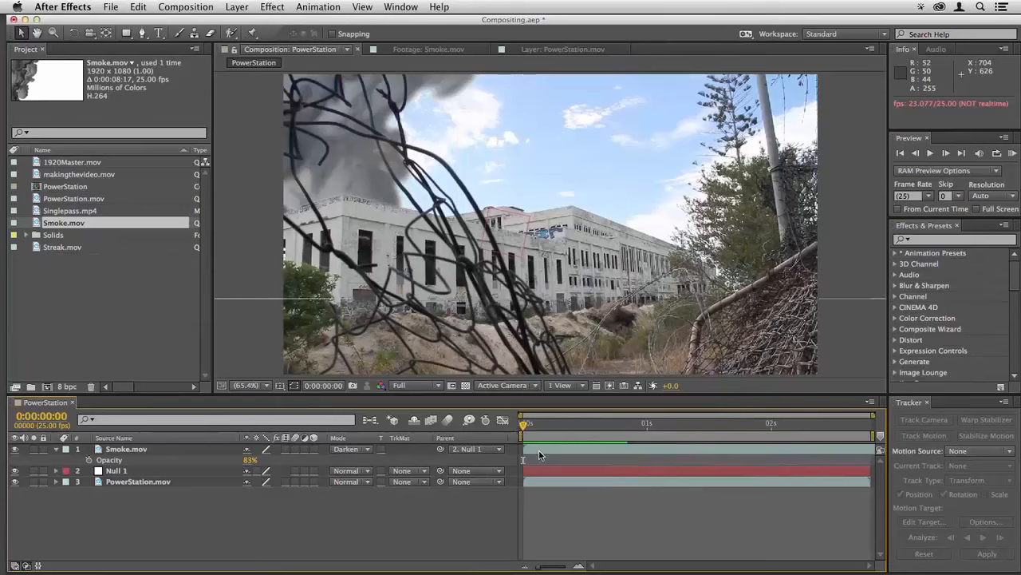
# - Duplicate the Smoke.mov layer and shift the upper copy 0:00:02:05 earlier in time
pyautogui.click(542, 452)
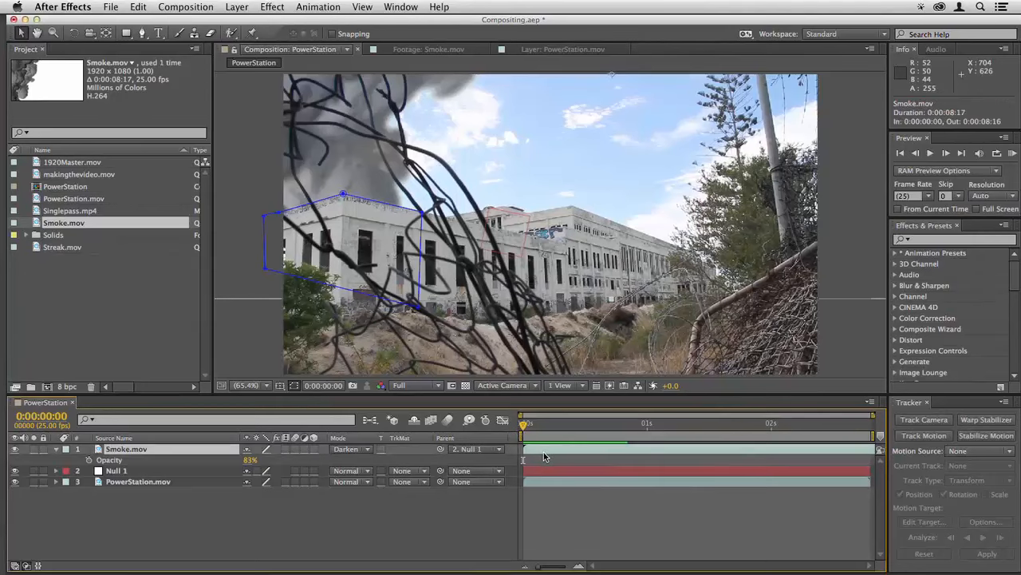
pyautogui.press('super+d')
pyautogui.moveTo(629, 453); pyautogui.dragTo(366, 445)
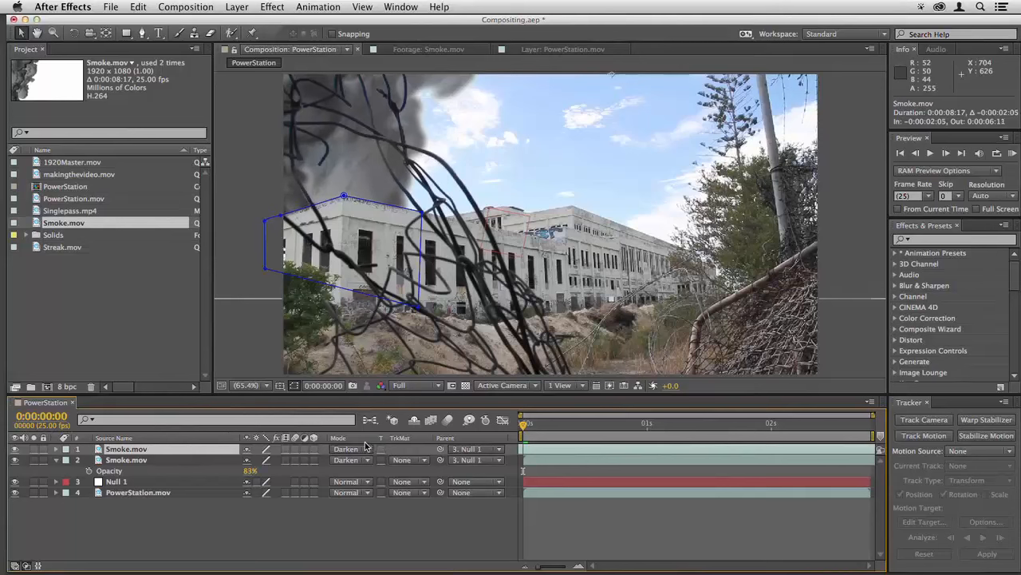
# - Preview the composite with both smoke layers, scrub back to frame 0 and play it again
pyautogui.press('KP_0')
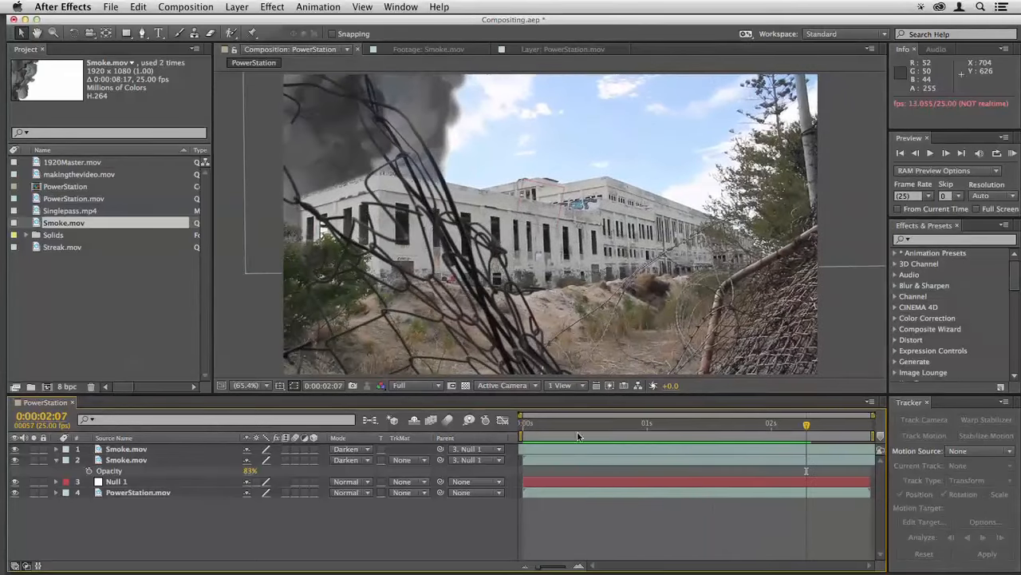
pyautogui.click(564, 425)
pyautogui.moveTo(561, 427); pyautogui.dragTo(485, 434)
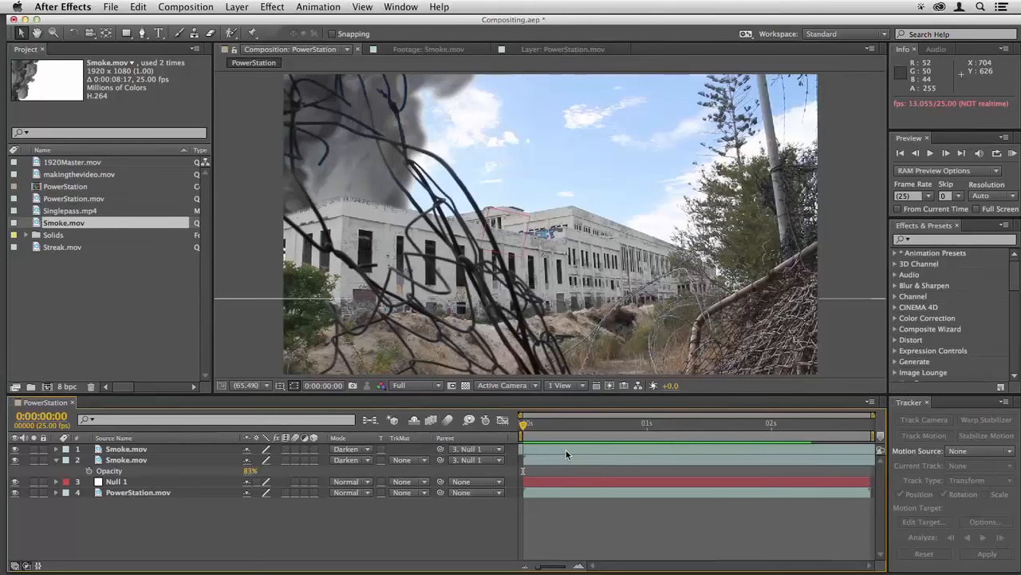
pyautogui.press('space')
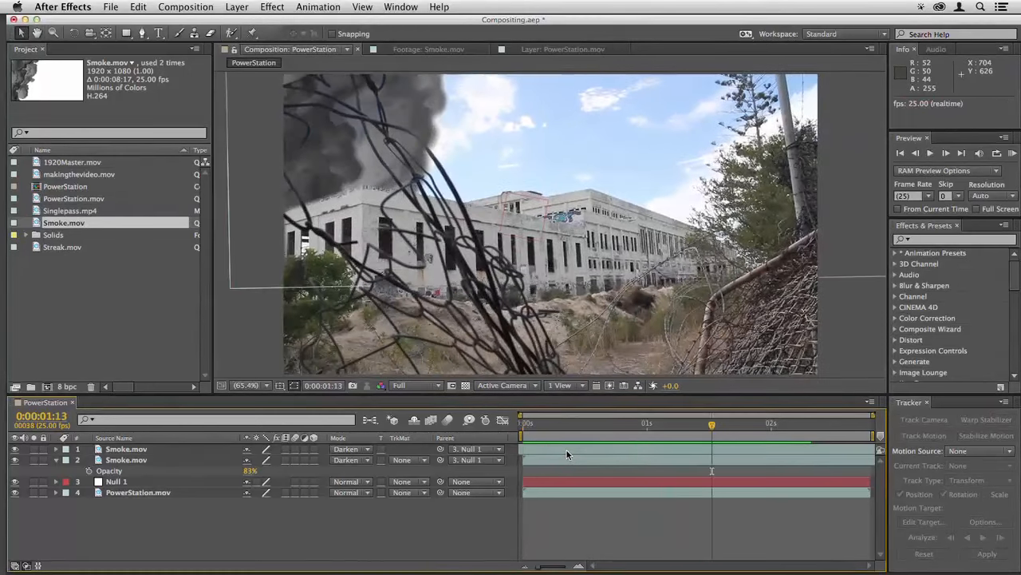
pyautogui.press('space')
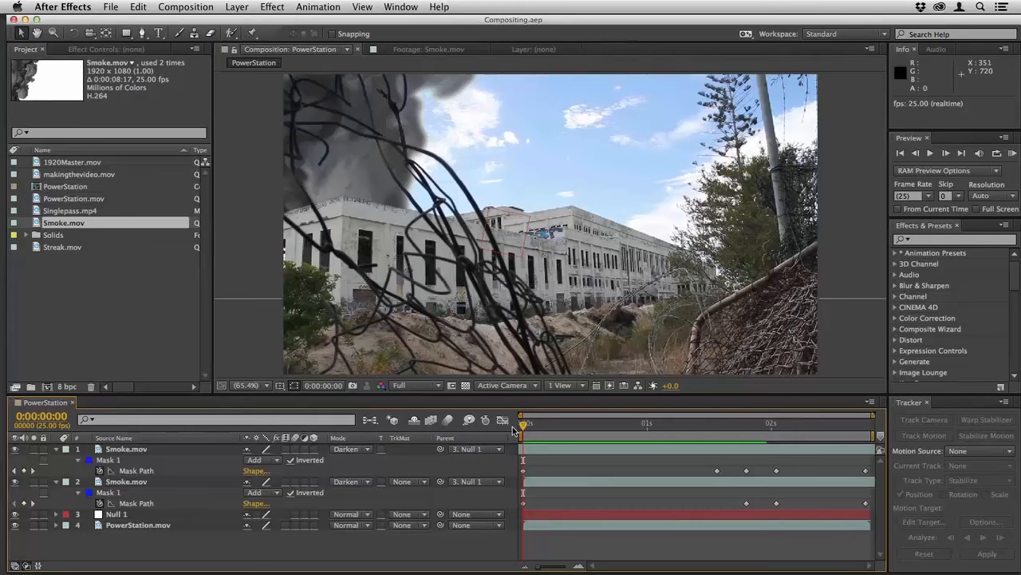
pyautogui.press('space')
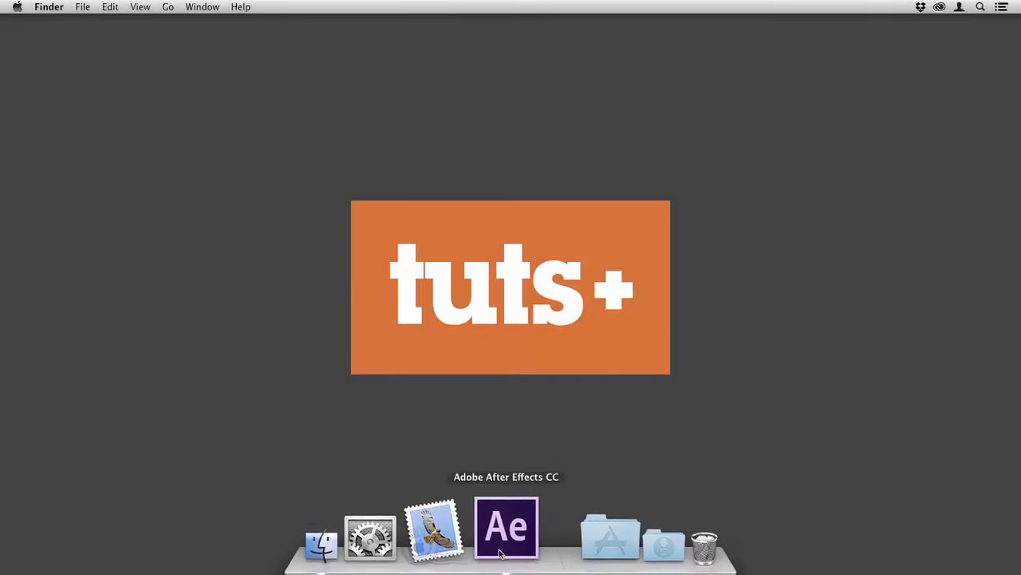
# - Switch back to After Effects and RAM preview the PowerStation composition with both masked smoke layers
pyautogui.click(501, 550)
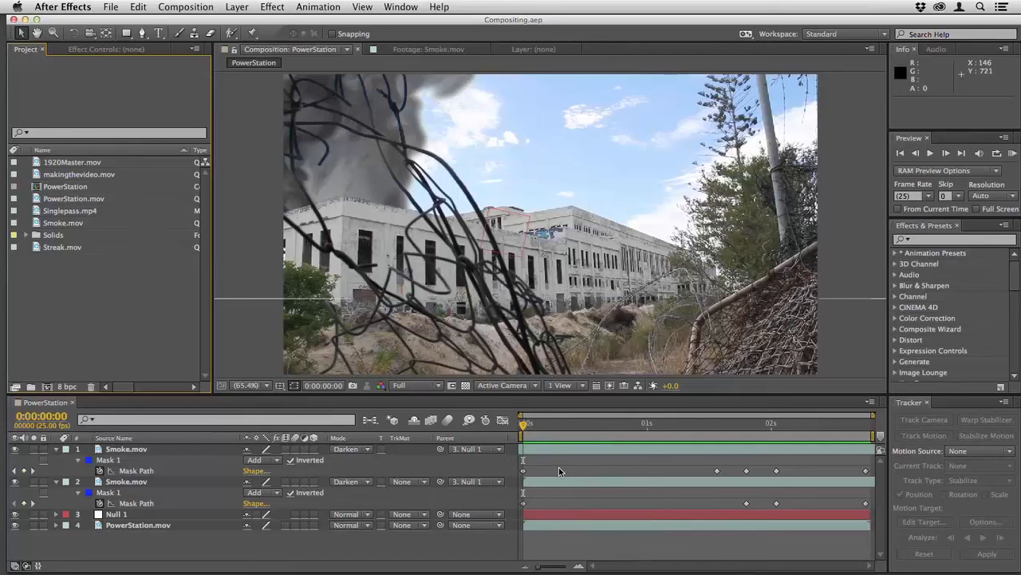
pyautogui.press('KP_0')
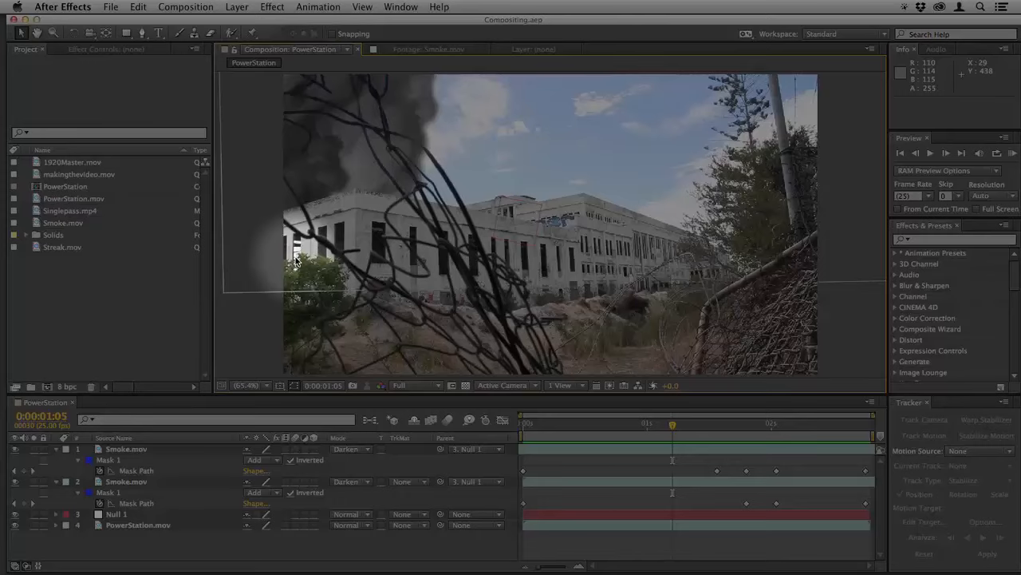
pyautogui.press('KP_0')
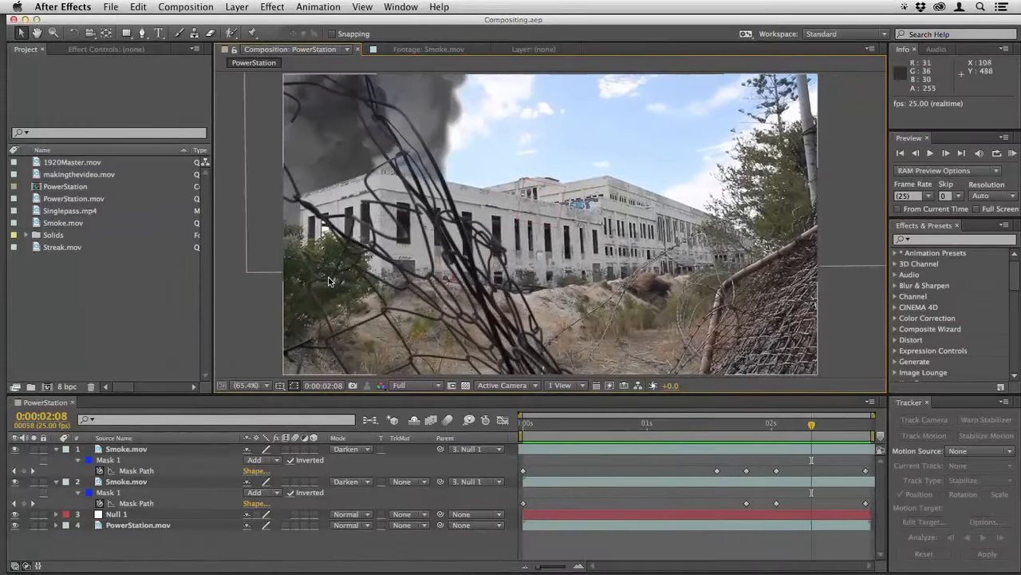
# - Examine the smoke's mask edge along the building's roof corner at 200% during playback
pyautogui.scroll(4, 328, 272)
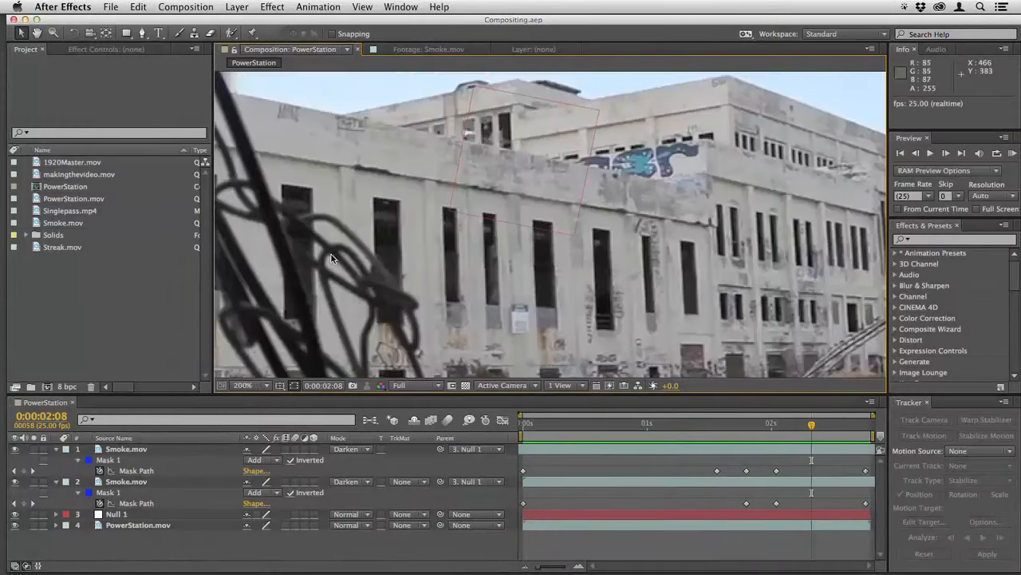
pyautogui.press('h')
pyautogui.moveTo(332, 258); pyautogui.dragTo(774, 330)
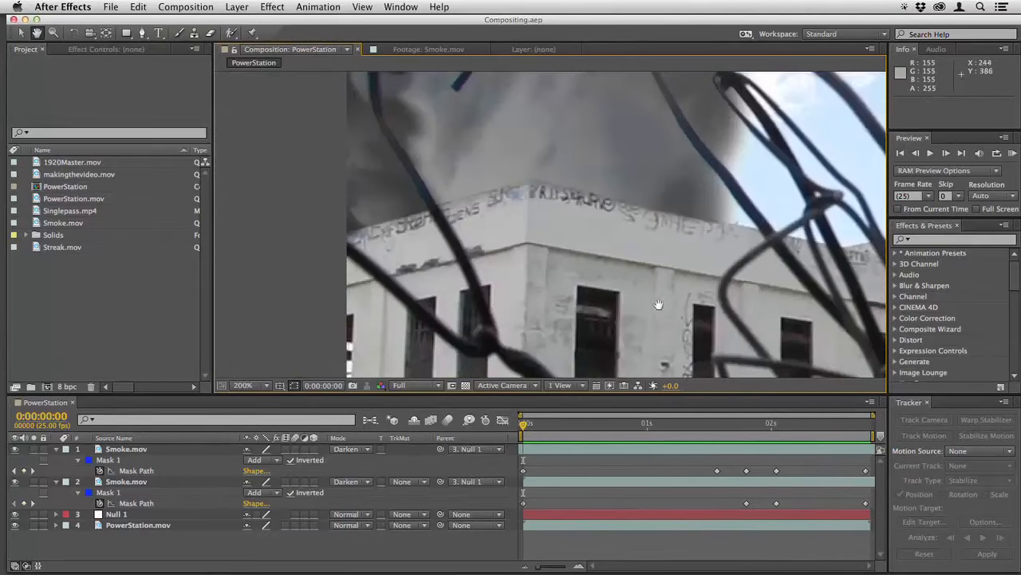
pyautogui.press('space')
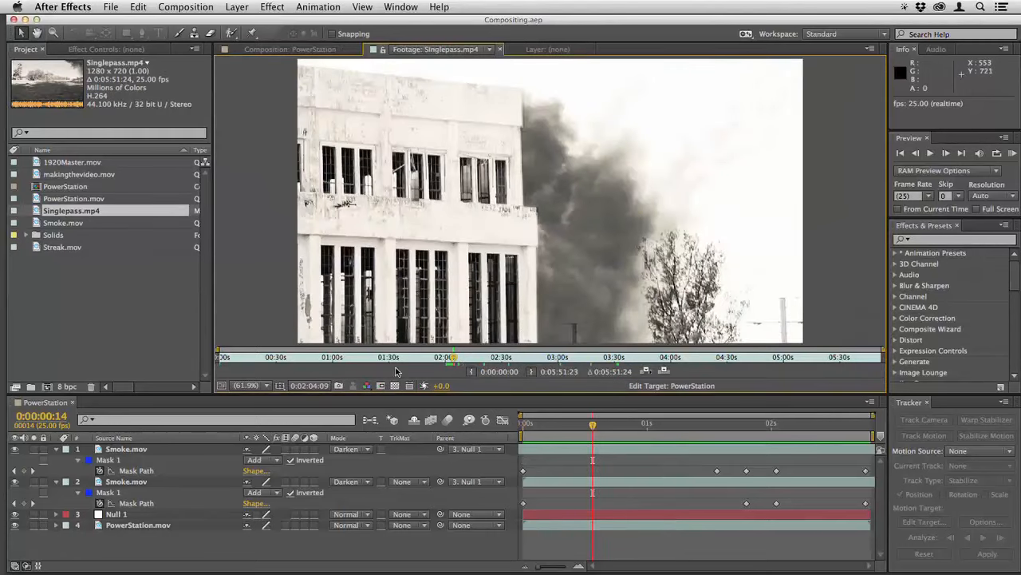
# - View the Singlepass.mp4 footage in a maximized viewer, restore the layout, and return to the PowerStation composition
pyautogui.press('`')
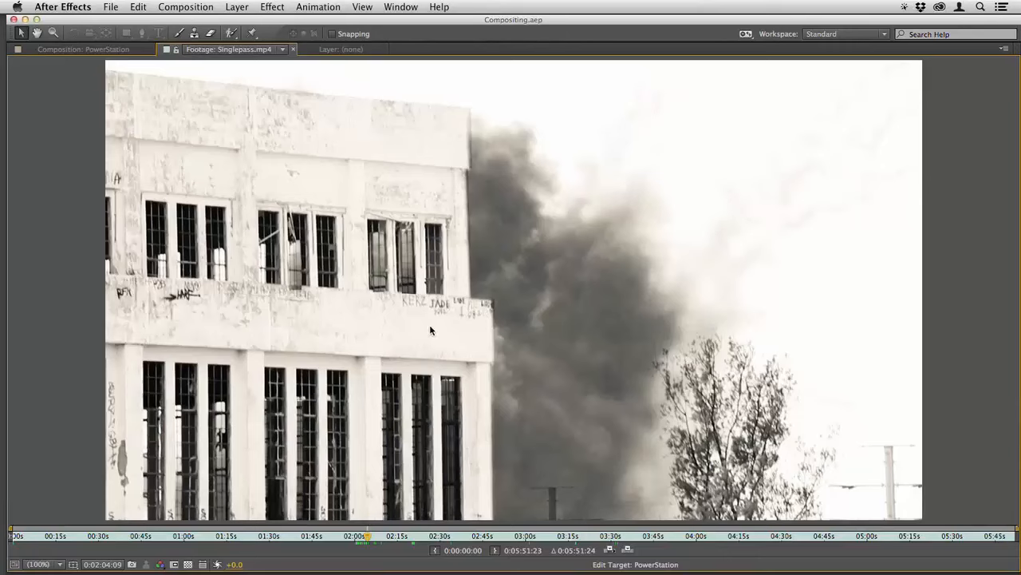
pyautogui.press('`')
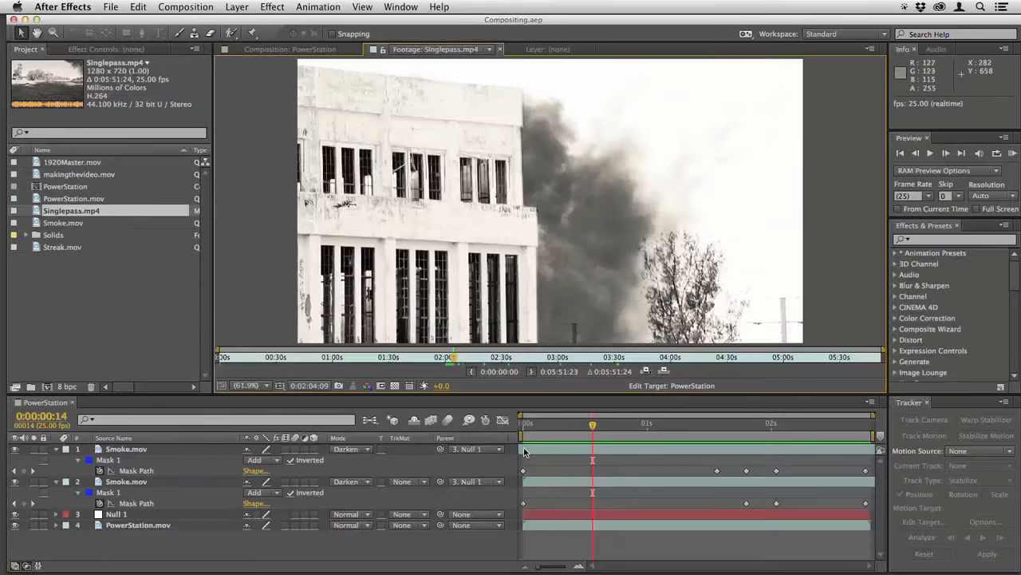
pyautogui.click(288, 50)
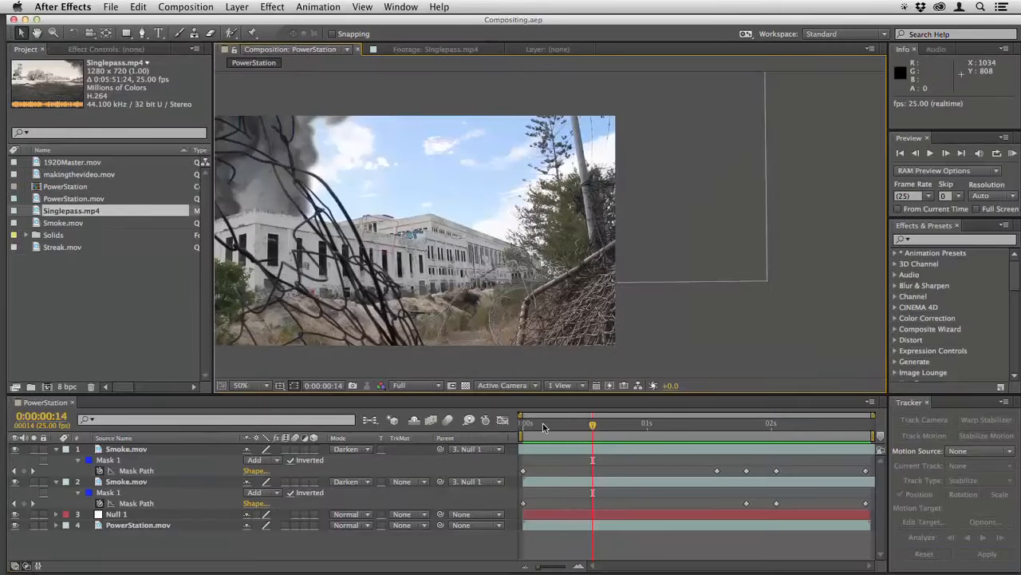
# - Play the PowerStation composition from frame 0 and fit it up to 100% in the viewer
pyautogui.moveTo(543, 423); pyautogui.dragTo(501, 423)
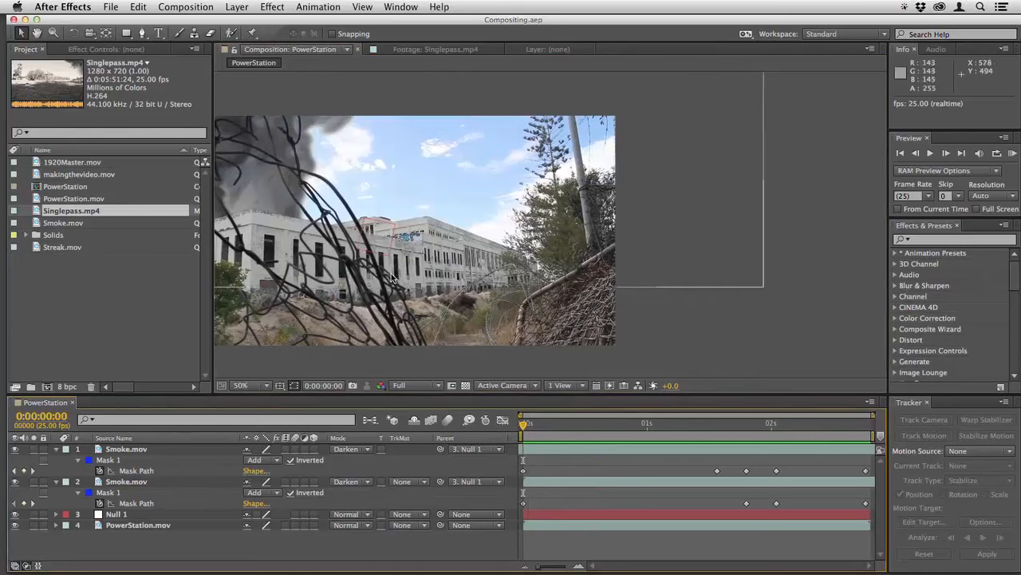
pyautogui.press('space')
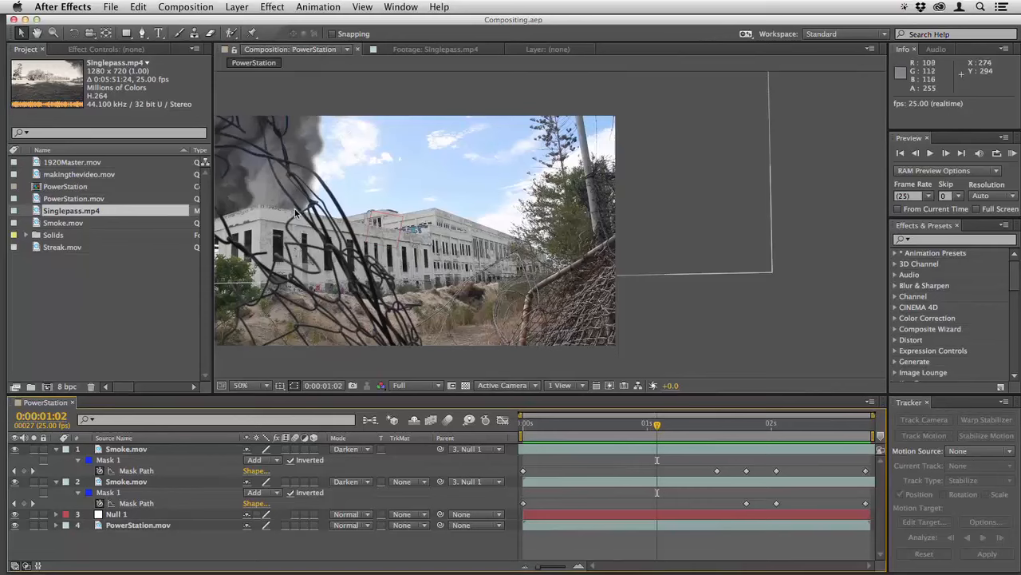
pyautogui.click(260, 388)
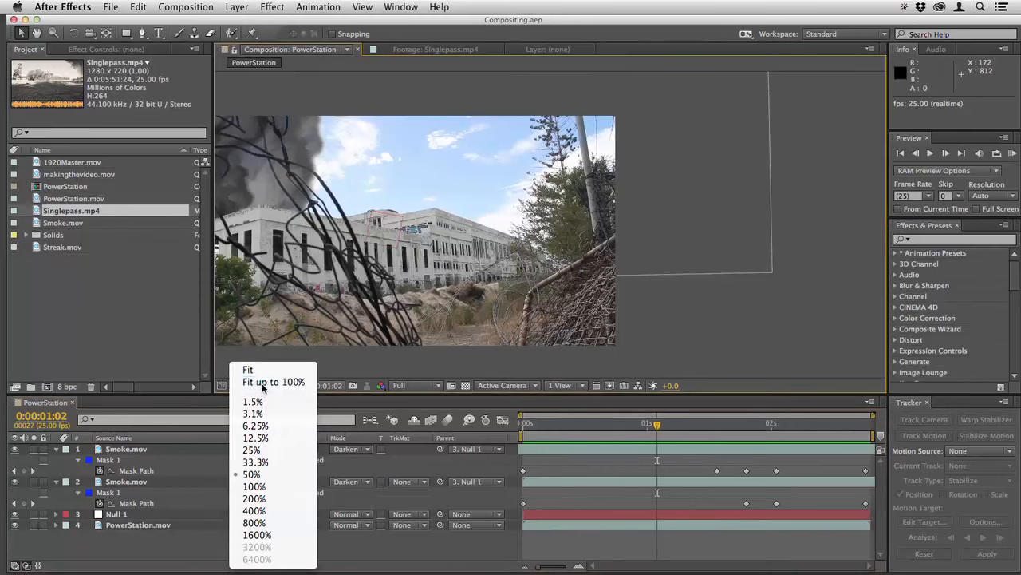
pyautogui.click(271, 384)
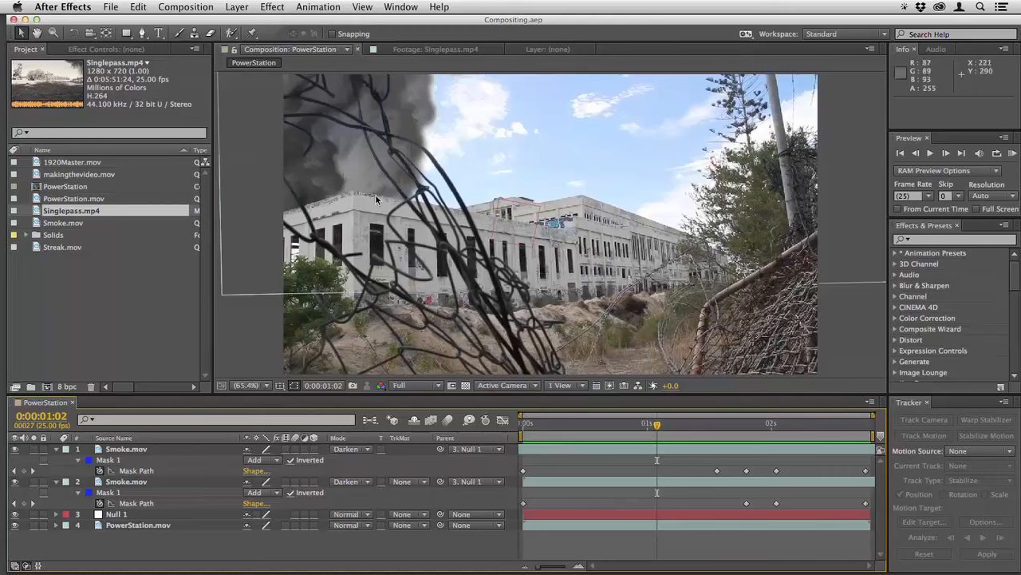
# - Duplicate the top Smoke.mov layer and delete Mask 1 from the copy
pyautogui.click(550, 452)
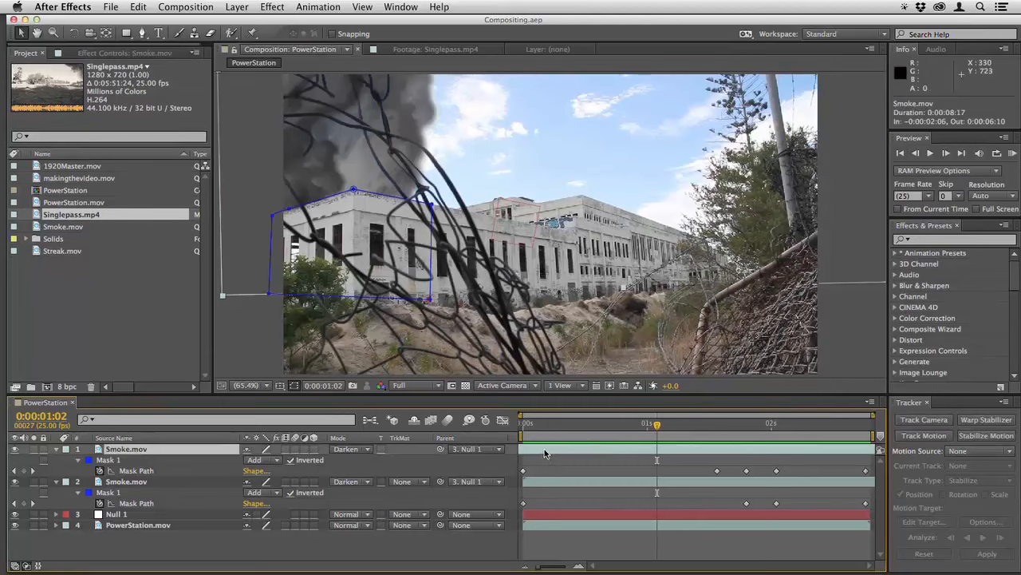
pyautogui.press('super+d')
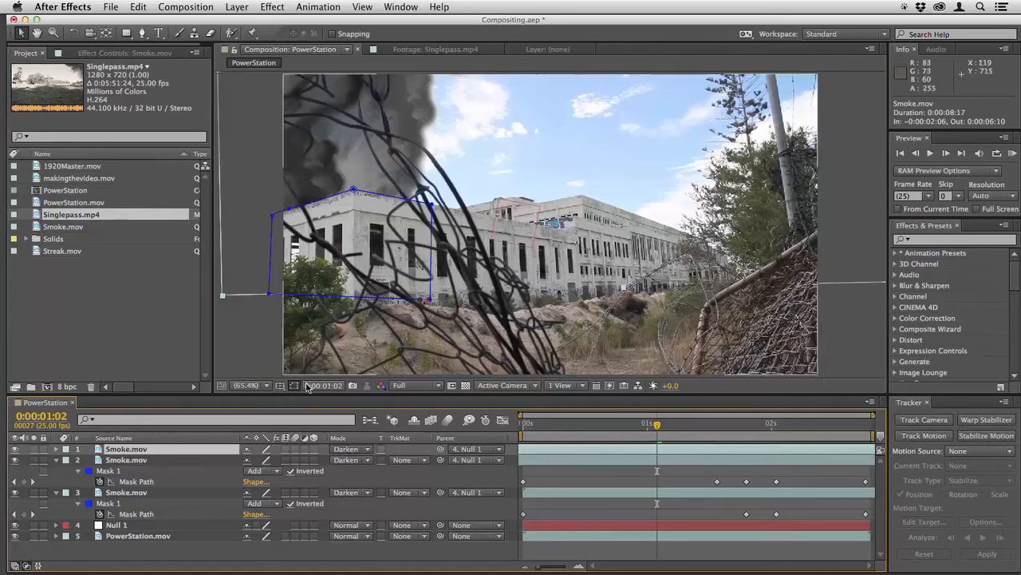
pyautogui.press('m')
pyautogui.click(117, 463)
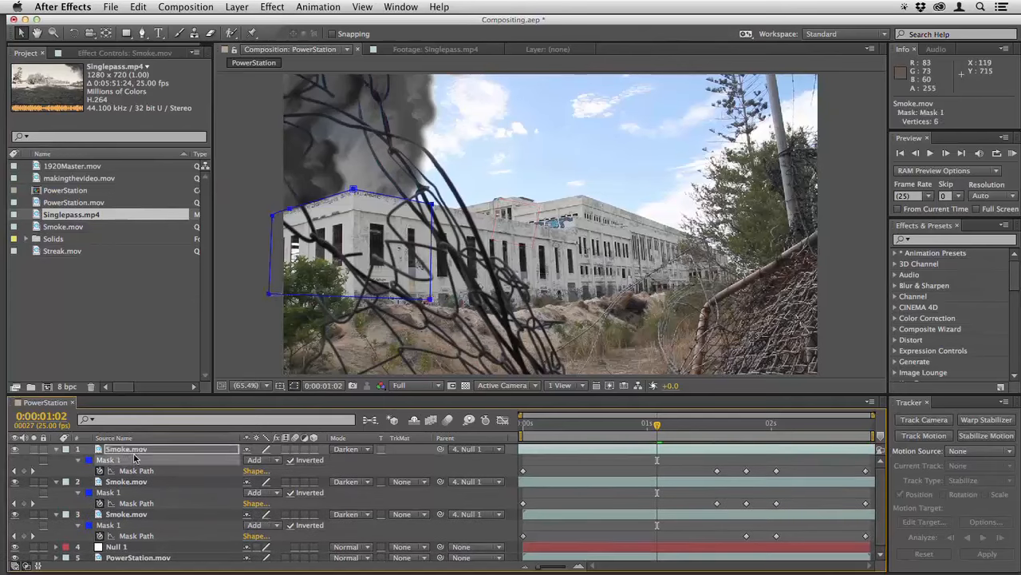
pyautogui.press('Delete')
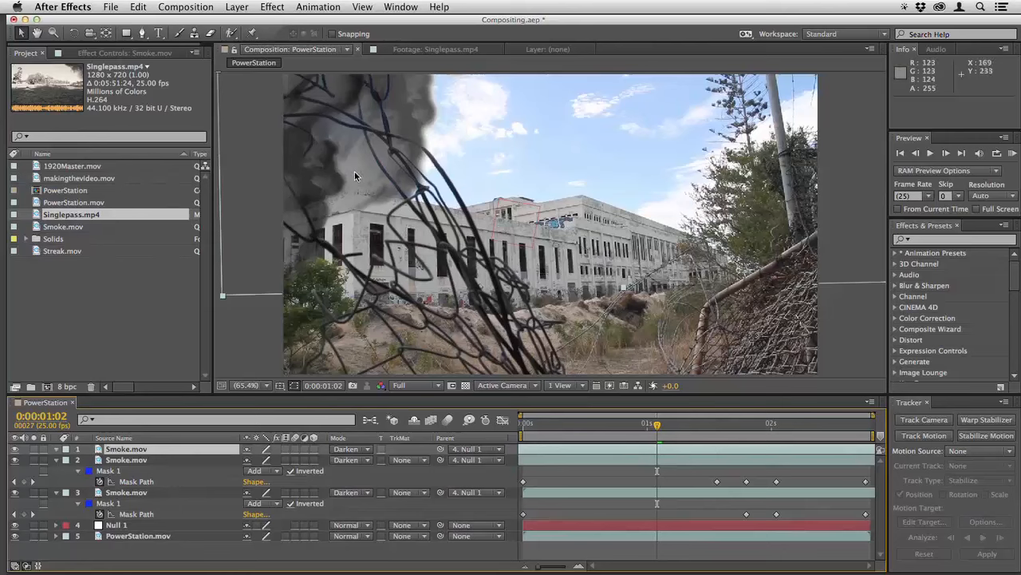
# - Move the unmasked smoke copy down and left over the building to a position of about 16, -142, checking its placement in playback
pyautogui.moveTo(355, 170); pyautogui.dragTo(339, 204)
pyautogui.moveTo(530, 427); pyautogui.dragTo(523, 428)
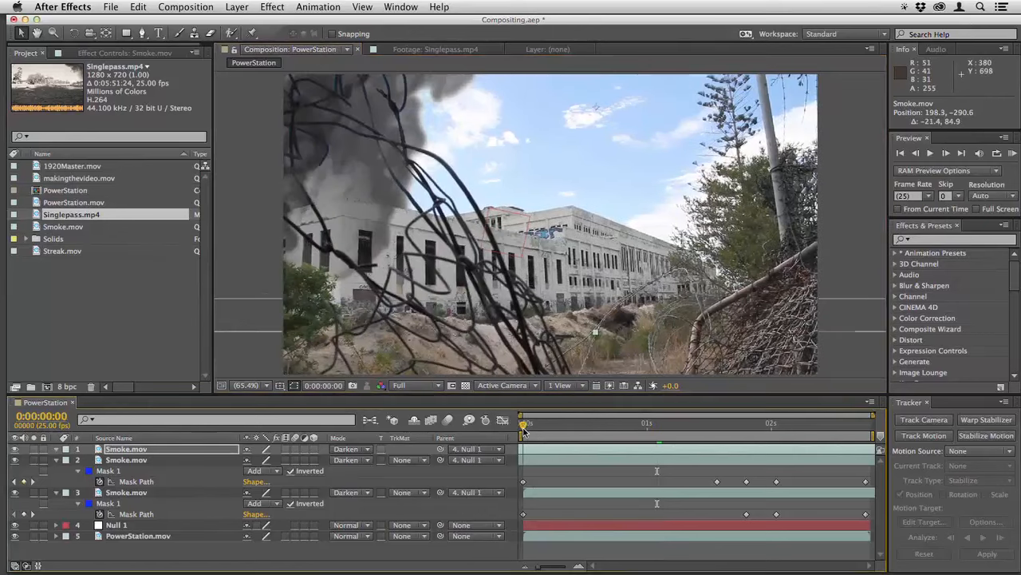
pyautogui.press('space')
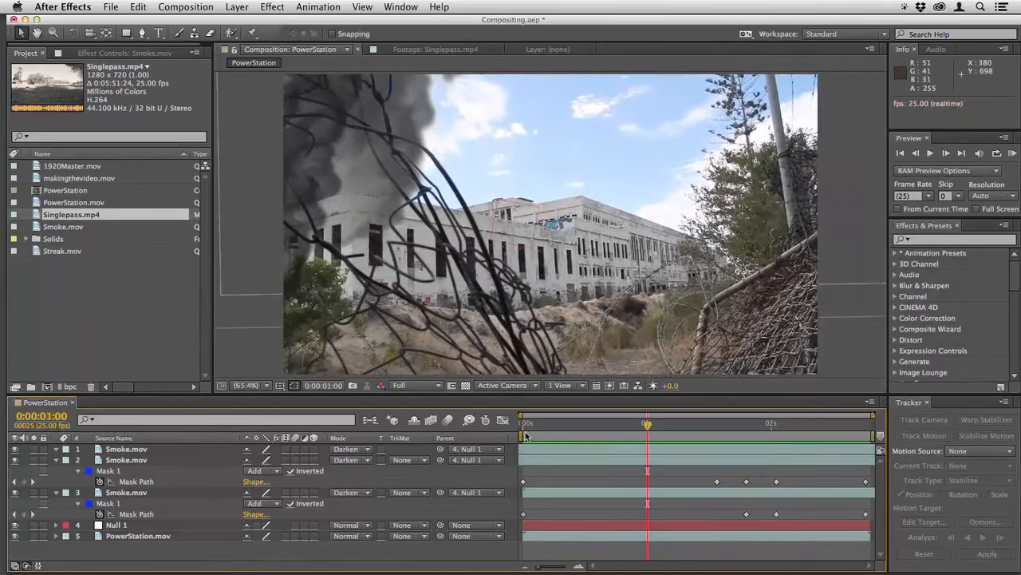
pyautogui.click(539, 452)
pyautogui.moveTo(366, 197); pyautogui.dragTo(272, 255)
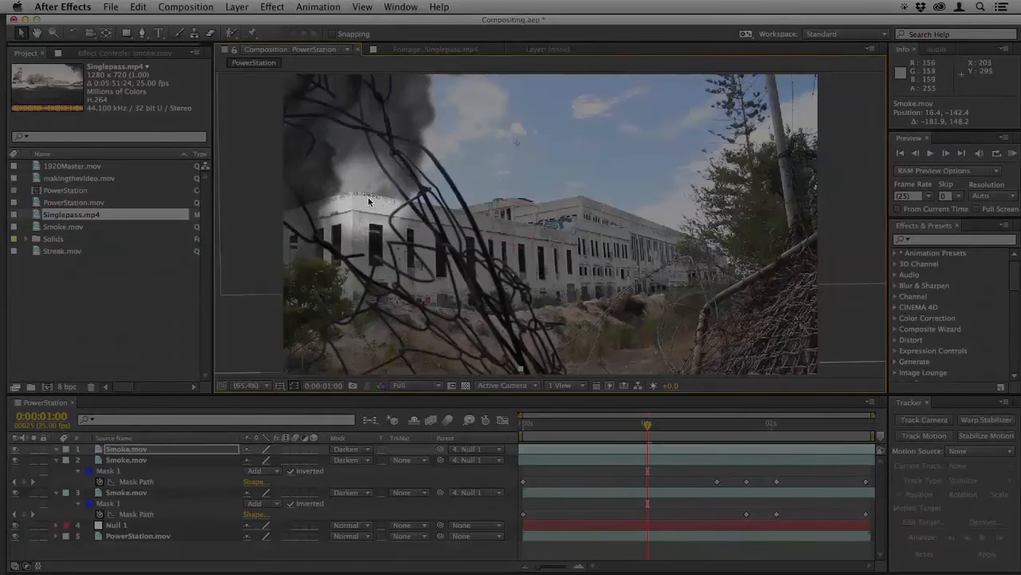
# - RAM preview the three smoke layers and compare the shot with and without the unmasked top layer
pyautogui.press('KP_0')
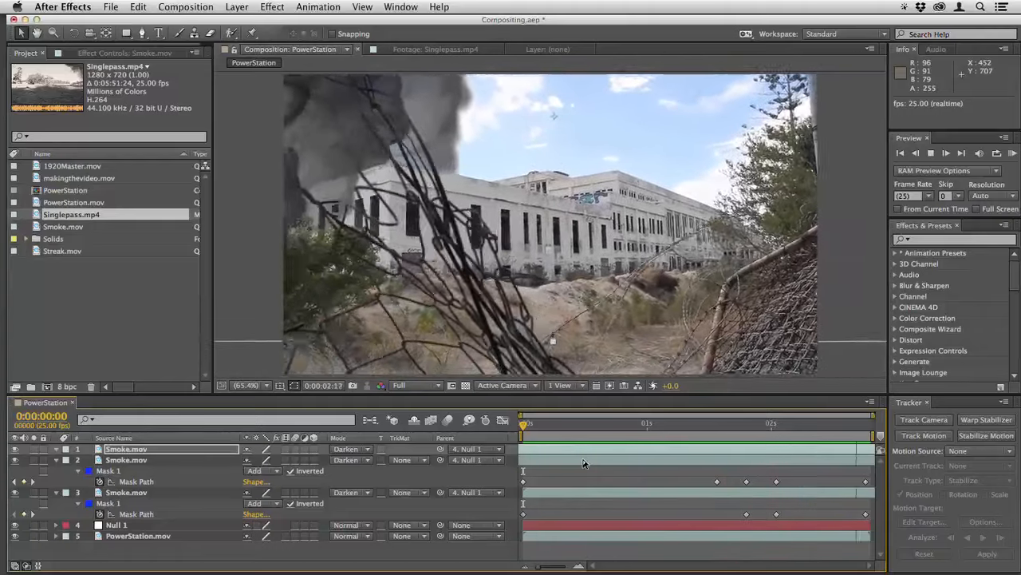
pyautogui.press('space')
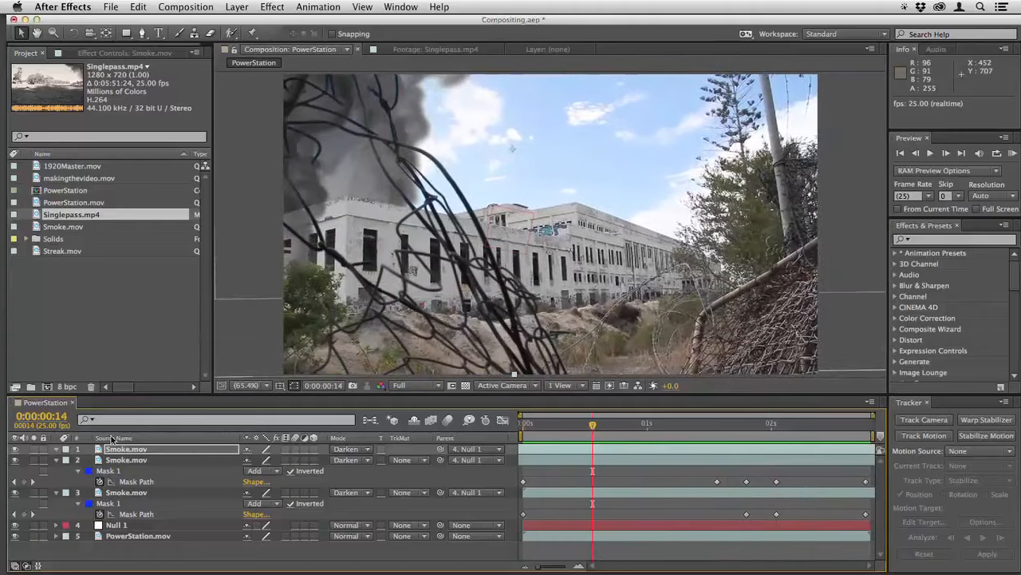
pyautogui.click(15, 450)
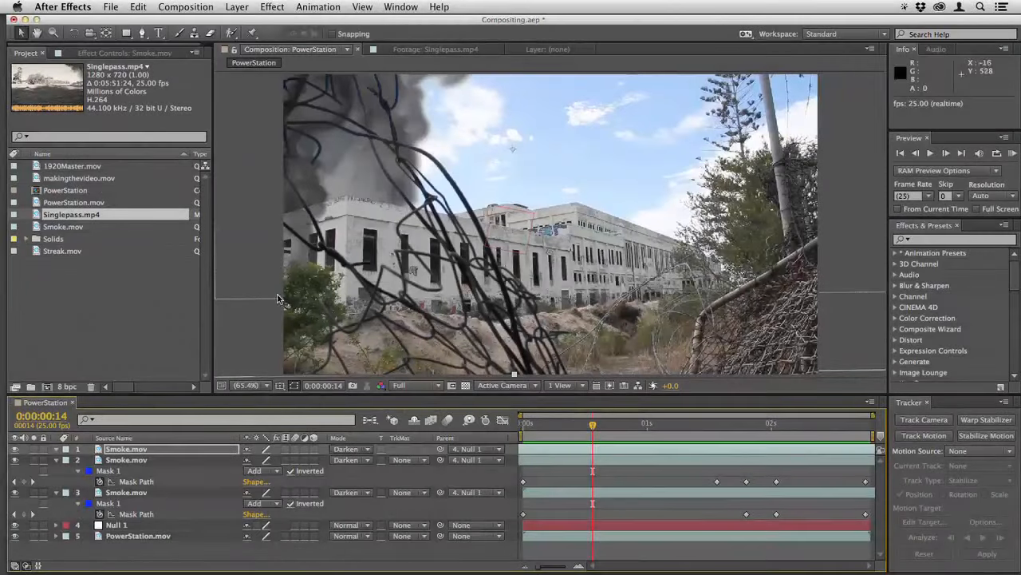
pyautogui.press('space')
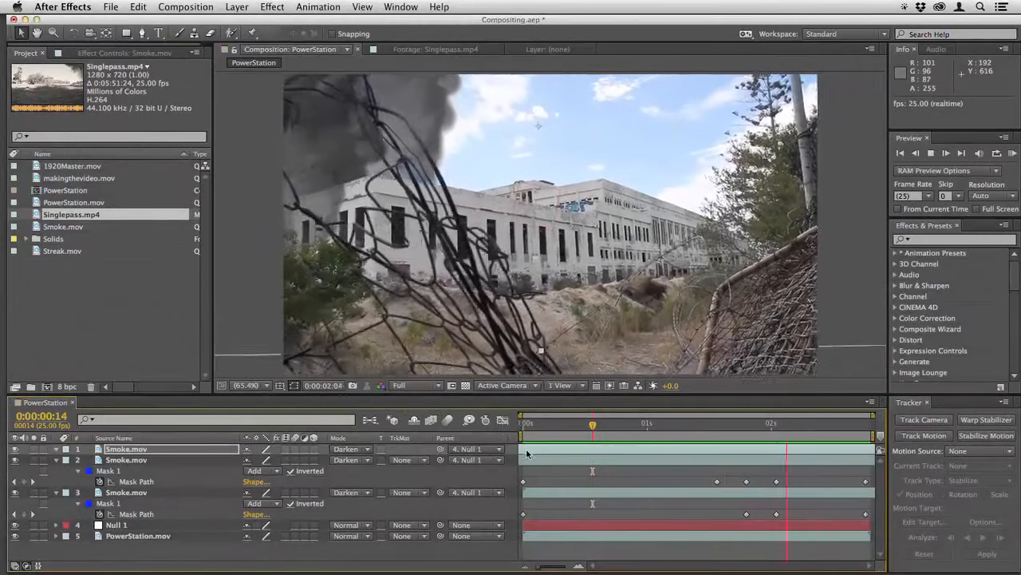
pyautogui.press('space')
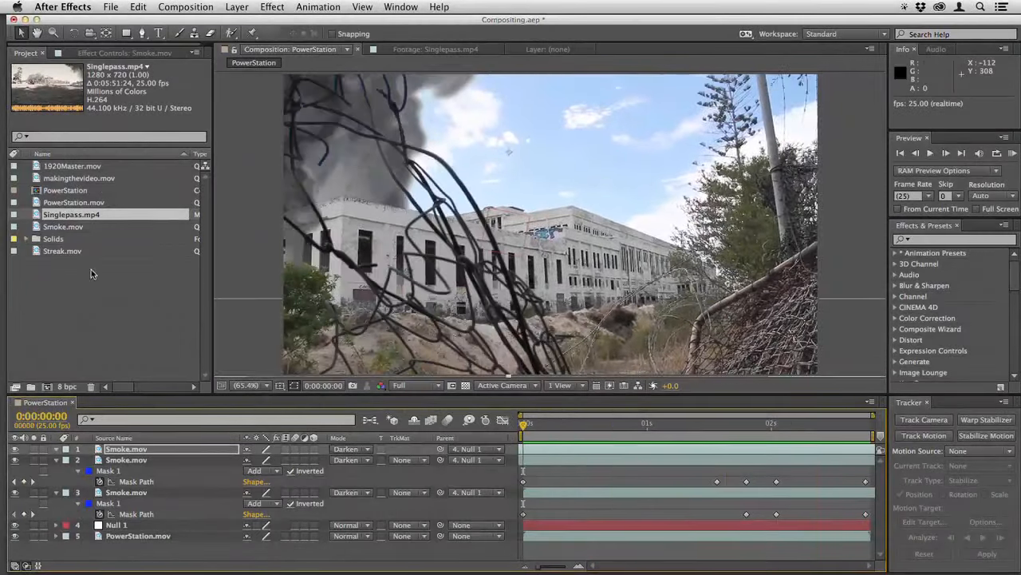
# - Play the Streak.mov footage in its own viewer and return to the PowerStation composition
pyautogui.click(35, 252)
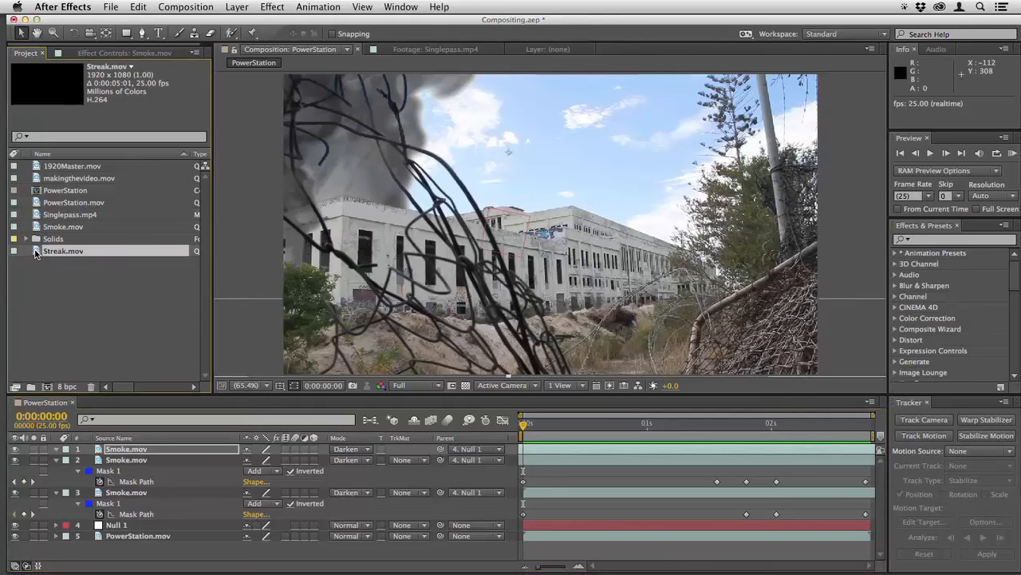
pyautogui.doubleClick(35, 252)
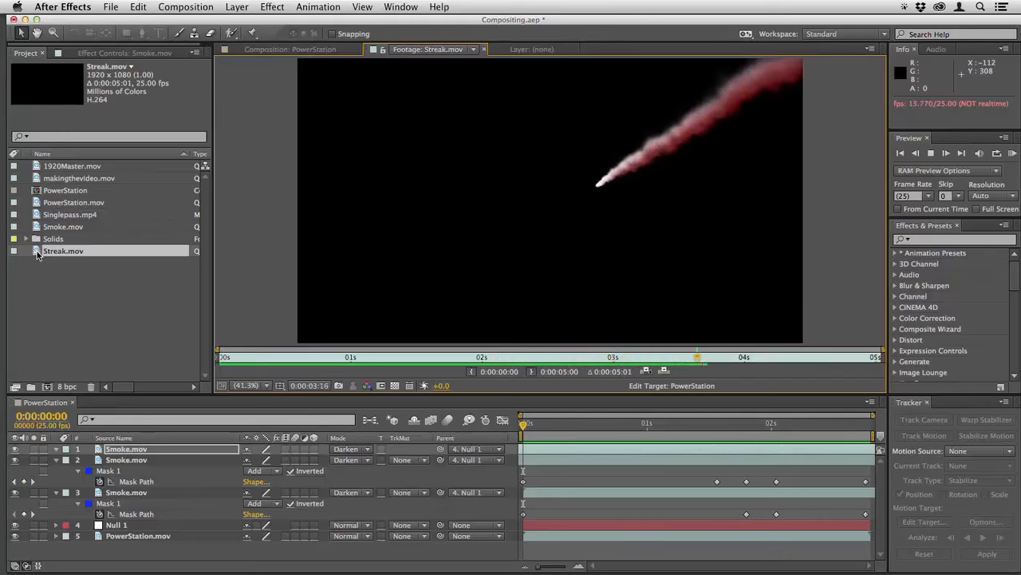
pyautogui.click(246, 51)
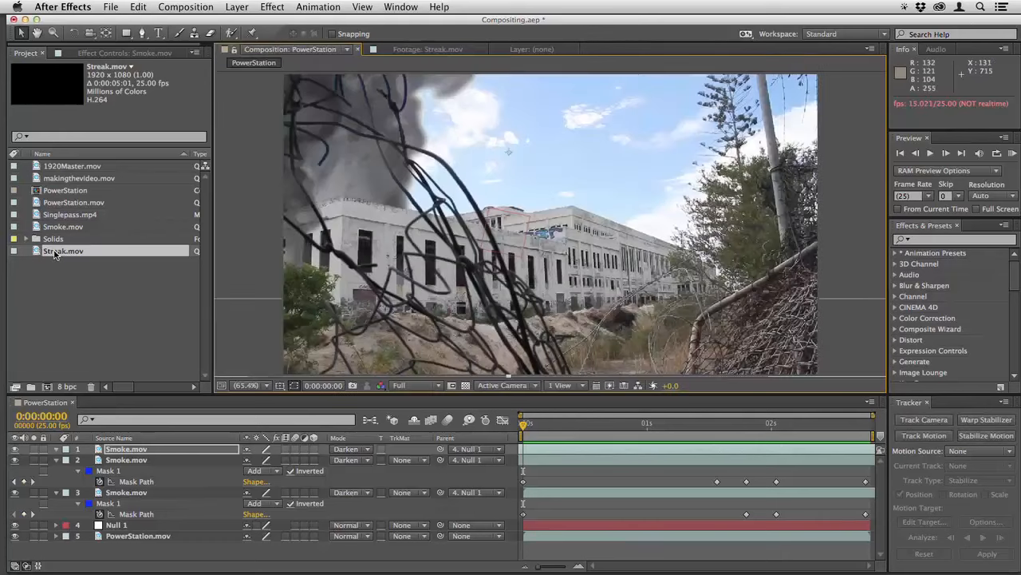
# - Add Streak.mov as the top layer of the PowerStation composition, parent it to Null 1, and preview its motion
pyautogui.moveTo(54, 254)
pyautogui.mouseDown()
pyautogui.moveTo(263, 208)
pyautogui.moveTo(536, 306)
pyautogui.mouseUp()
pyautogui.press(',')
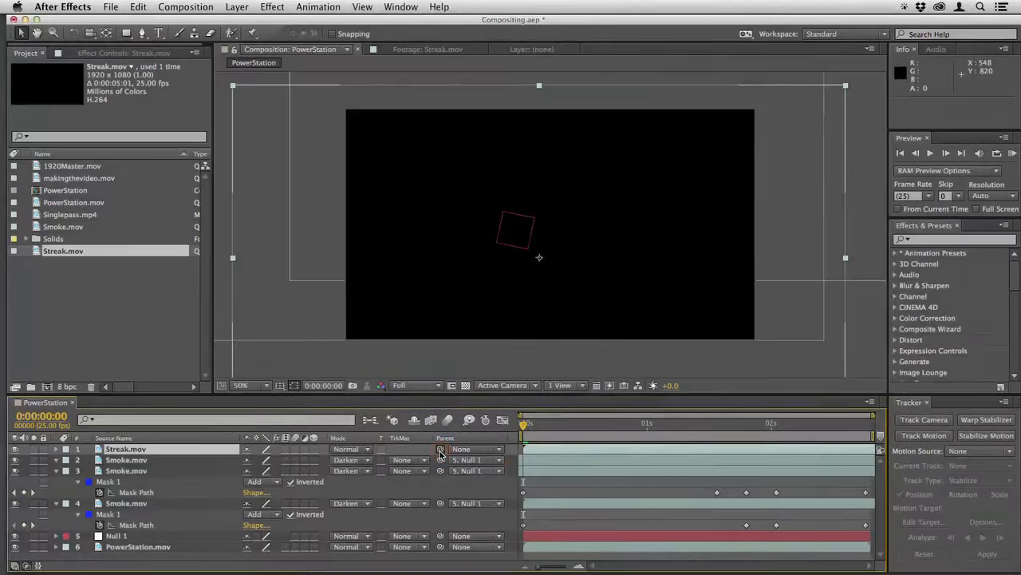
pyautogui.moveTo(275, 448); pyautogui.dragTo(117, 536)
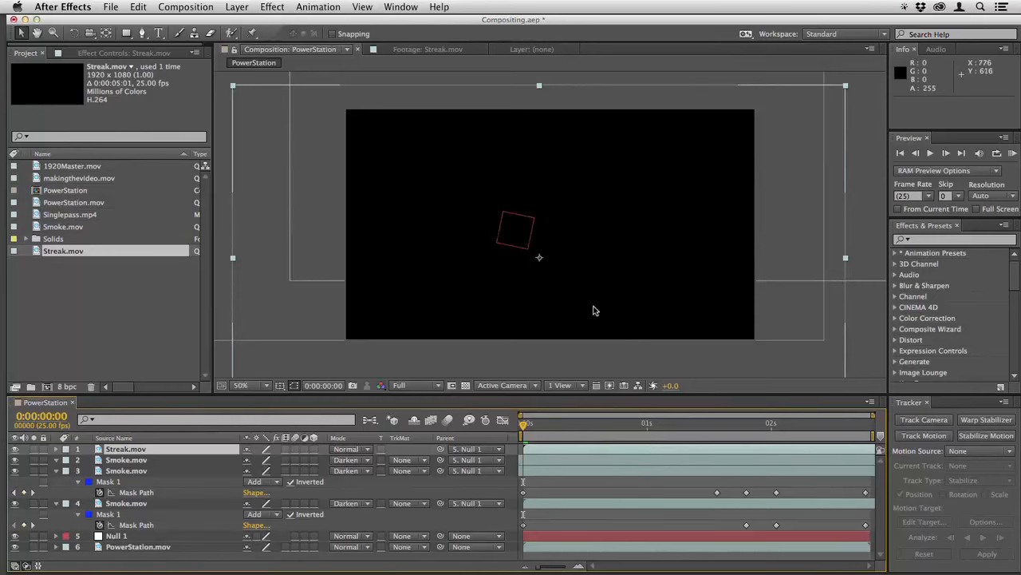
pyautogui.press('space')
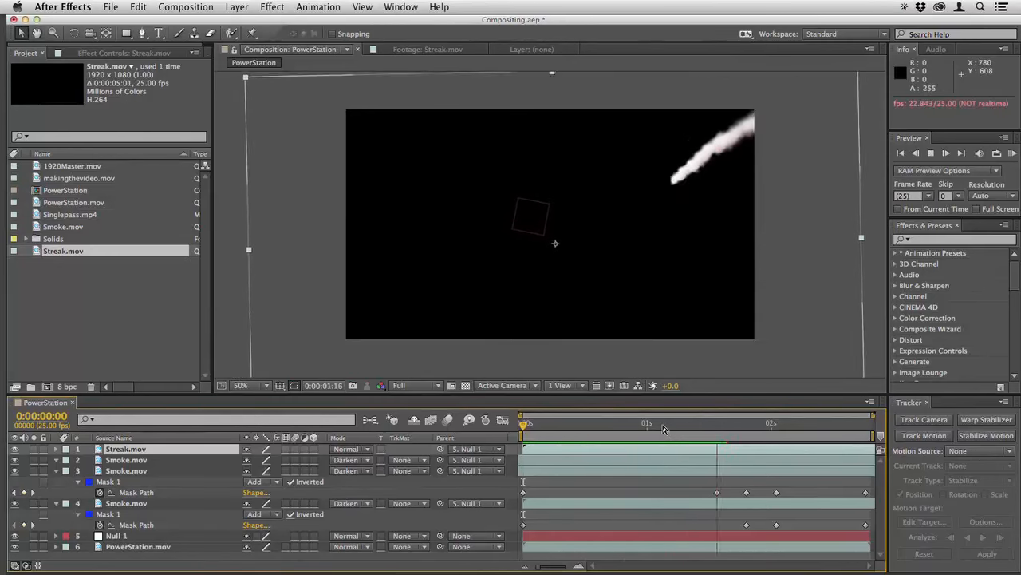
pyautogui.press('space')
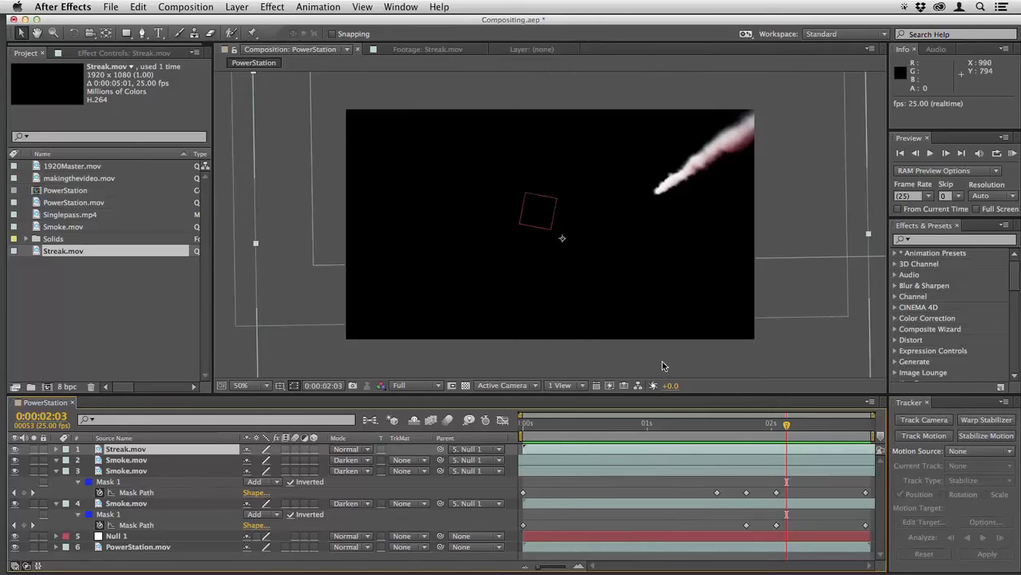
# - Fit the composition up to 100%, set the Streak.mov layer's blending mode to Add, and preview the blend
pyautogui.click(258, 386)
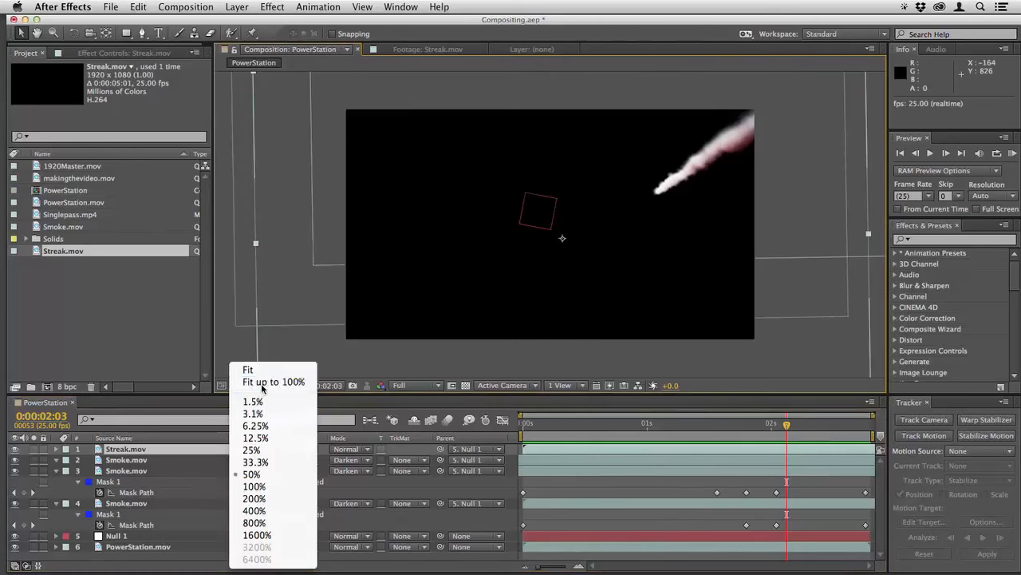
pyautogui.click(261, 388)
pyautogui.rightClick(654, 182)
pyautogui.moveTo(691, 242)
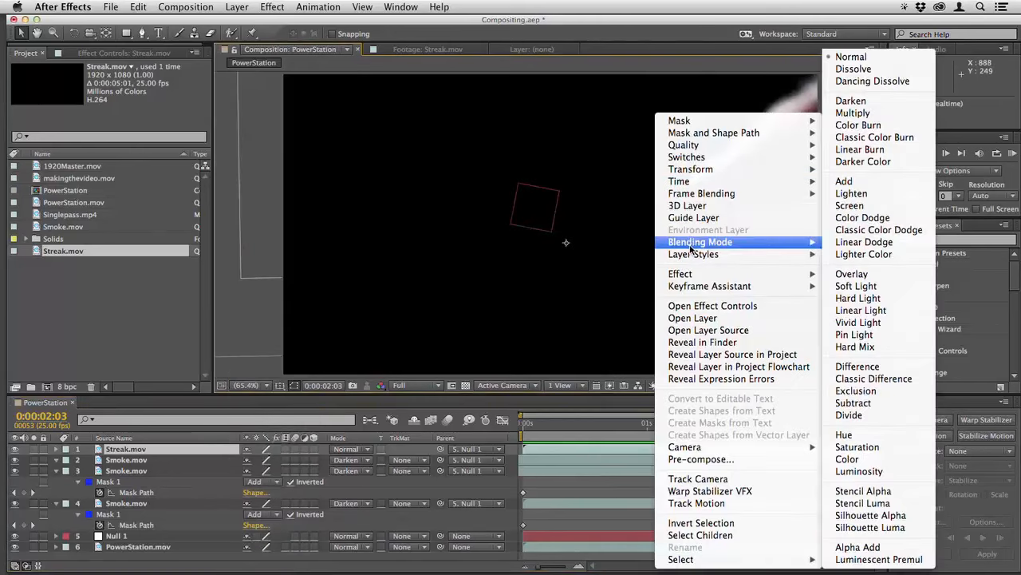
pyautogui.click(862, 182)
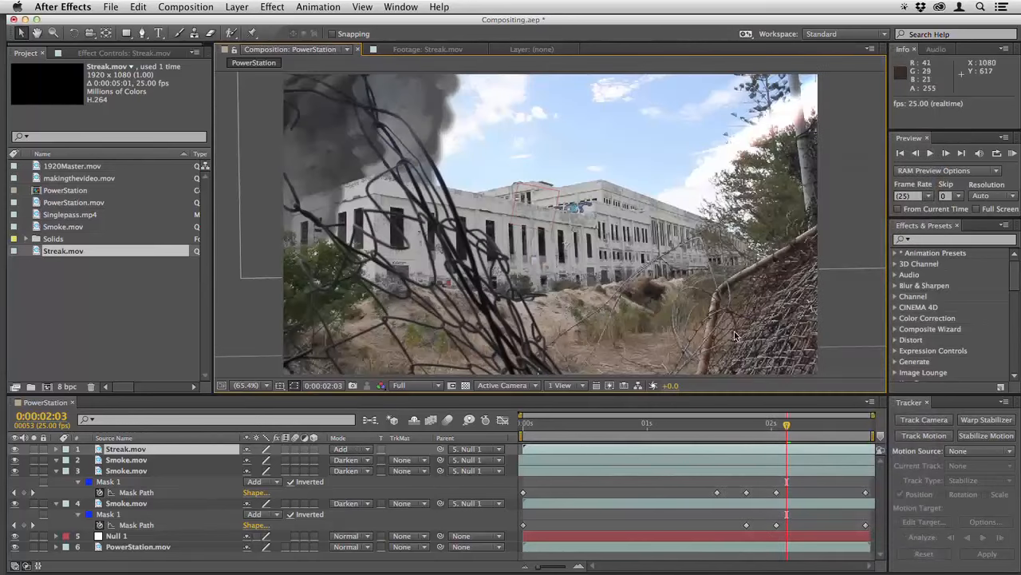
pyautogui.press('space')
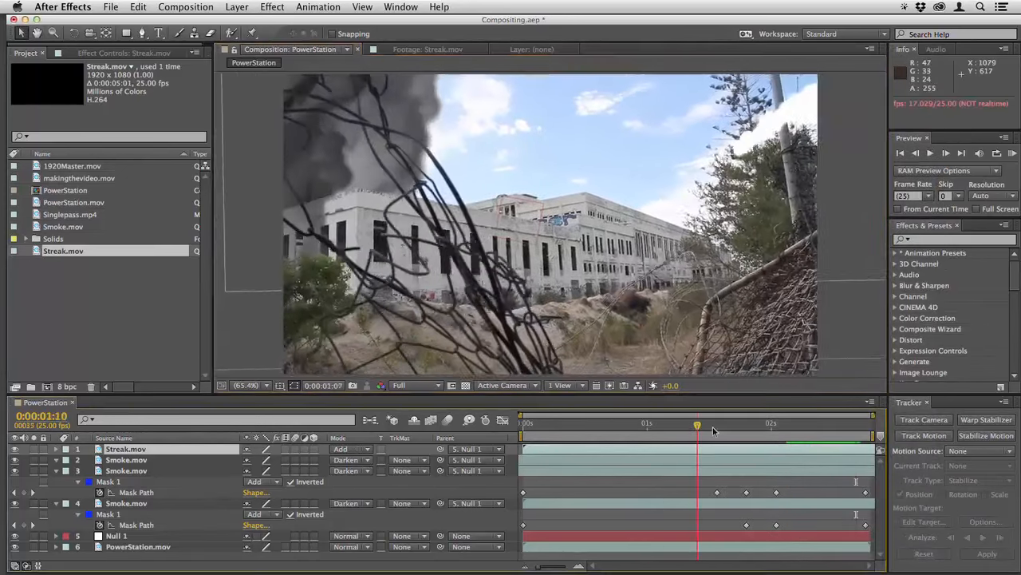
# - At 0:00:02:03, move the streak left into the sky to about -171, 159 and play the shot from frame 0
pyautogui.click(796, 426)
pyautogui.moveTo(796, 428); pyautogui.dragTo(786, 429)
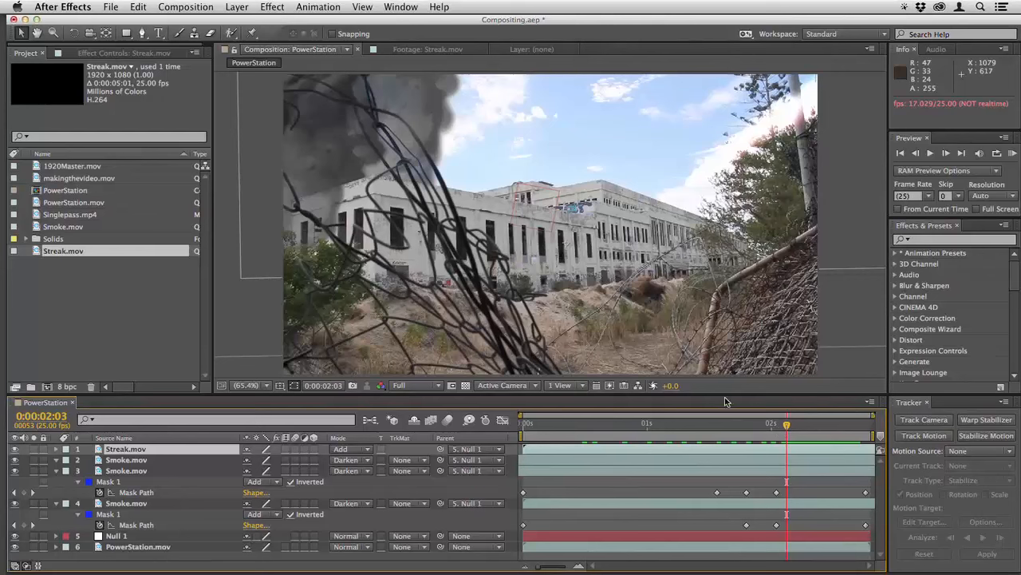
pyautogui.moveTo(748, 209)
pyautogui.mouseDown()
pyautogui.moveTo(577, 232)
pyautogui.moveTo(587, 232)
pyautogui.mouseUp()
pyautogui.click(524, 426)
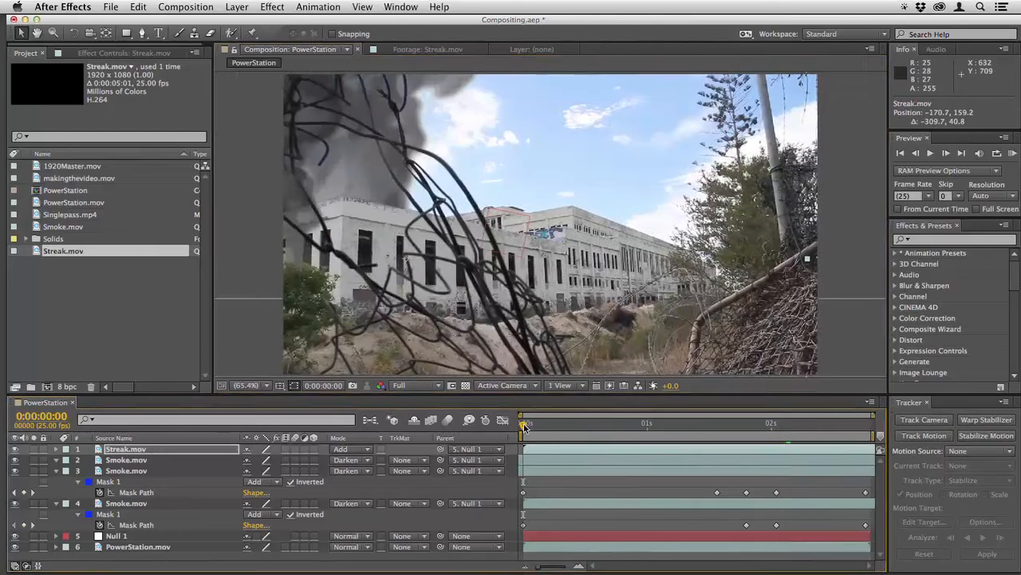
pyautogui.press('space')
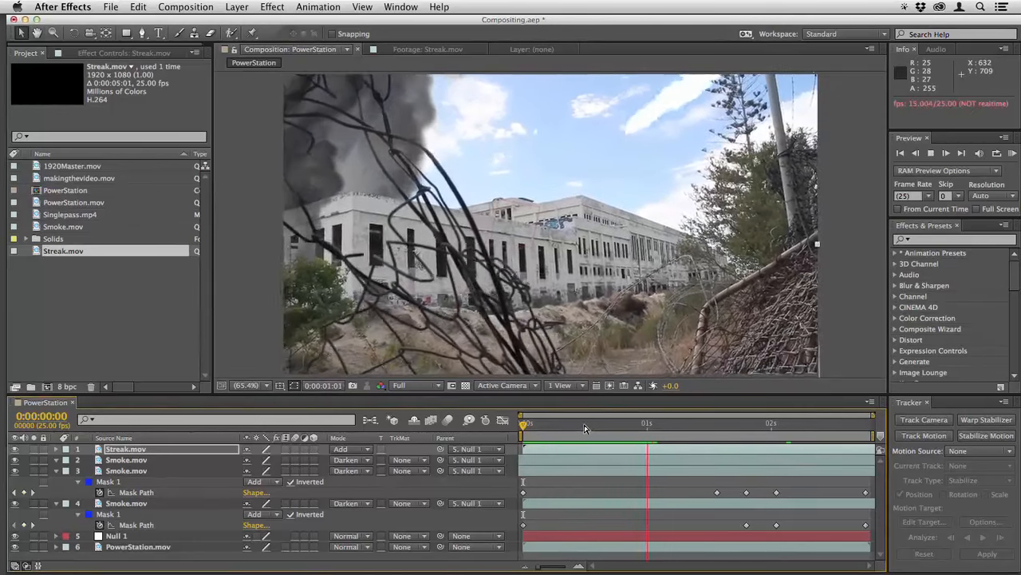
pyautogui.press('space')
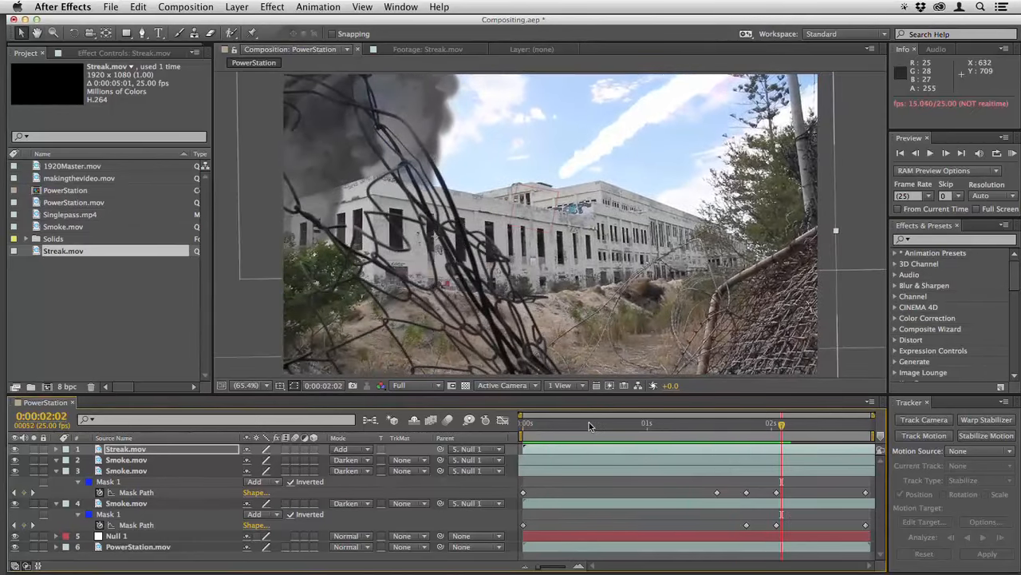
# - At 0:00:01:14, try successive blending modes on the Streak.mov layer, including Color Dodge, Overlay, Difference, Exclusion and Subtract
pyautogui.moveTo(589, 424); pyautogui.dragTo(716, 428)
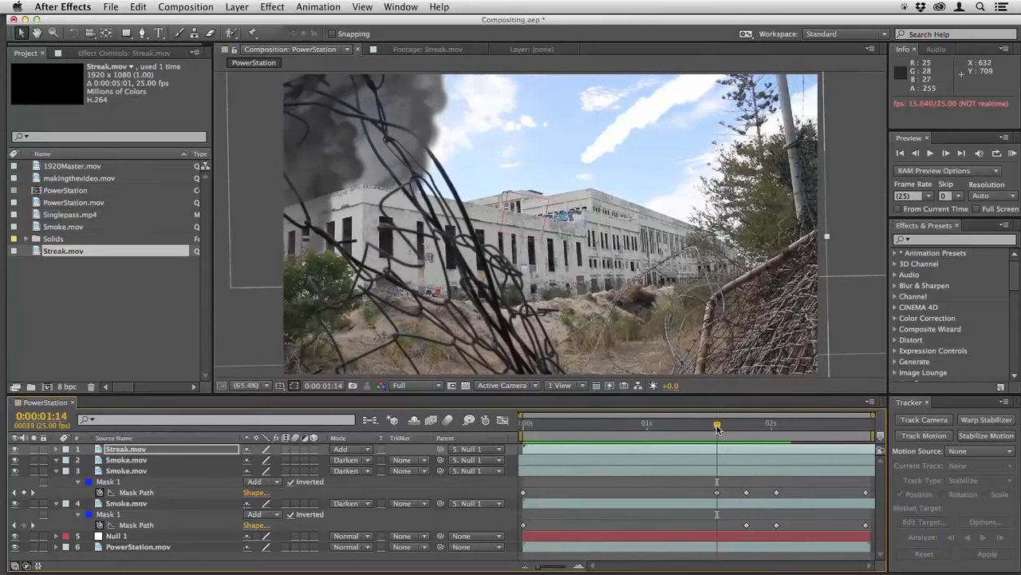
pyautogui.hotkey('shift', '=')
pyautogui.hotkey('shift', '=')
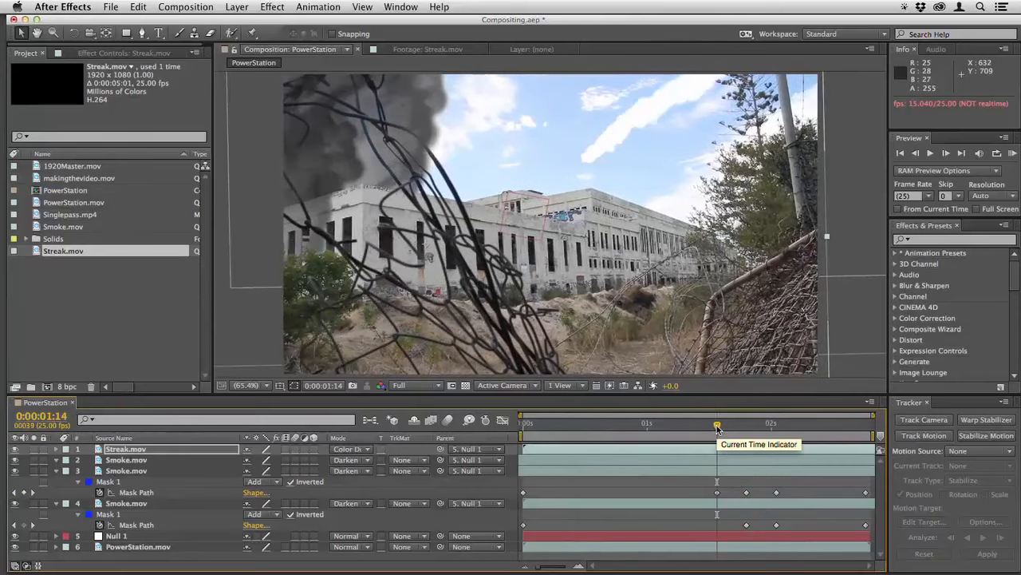
pyautogui.hotkey('shift', '=')
pyautogui.hotkey('shift', '=')
pyautogui.hotkey('shift', '=')
pyautogui.hotkey('shift', '=')
pyautogui.hotkey('shift', '=')
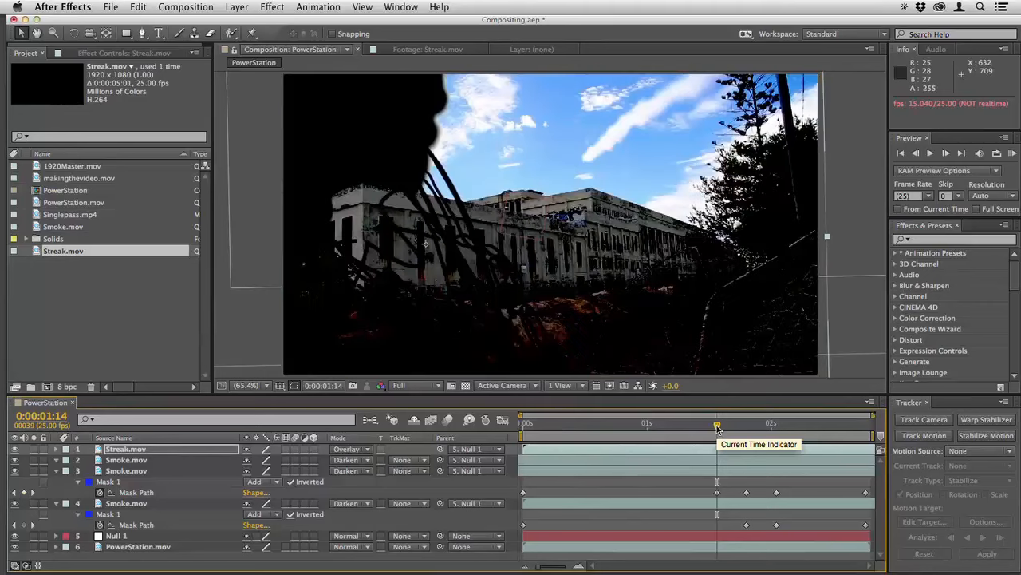
pyautogui.hotkey('shift', '=')
pyautogui.hotkey('shift', '=')
pyautogui.hotkey('shift', '=')
pyautogui.hotkey('shift', '=')
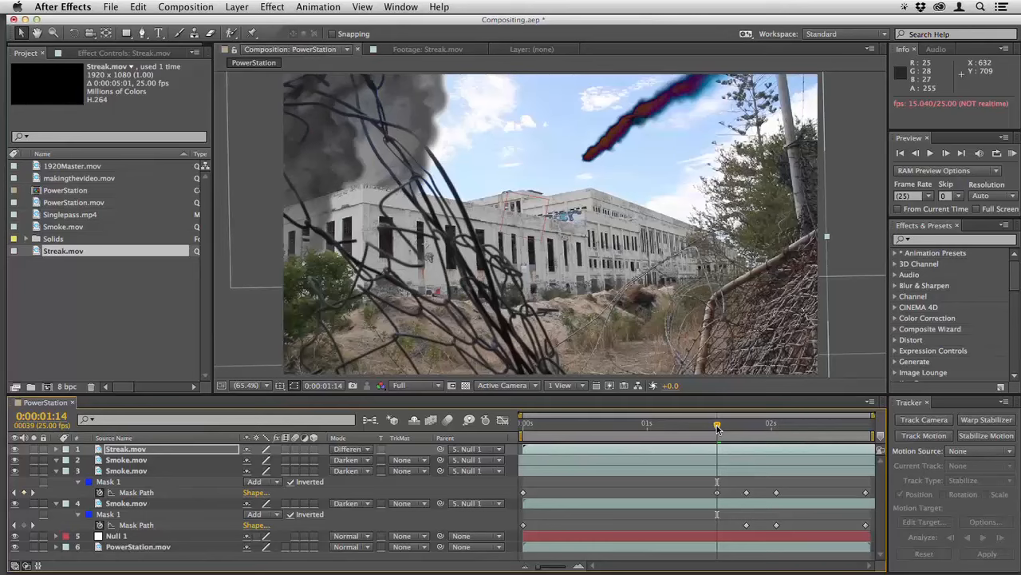
pyautogui.hotkey('shift', '=')
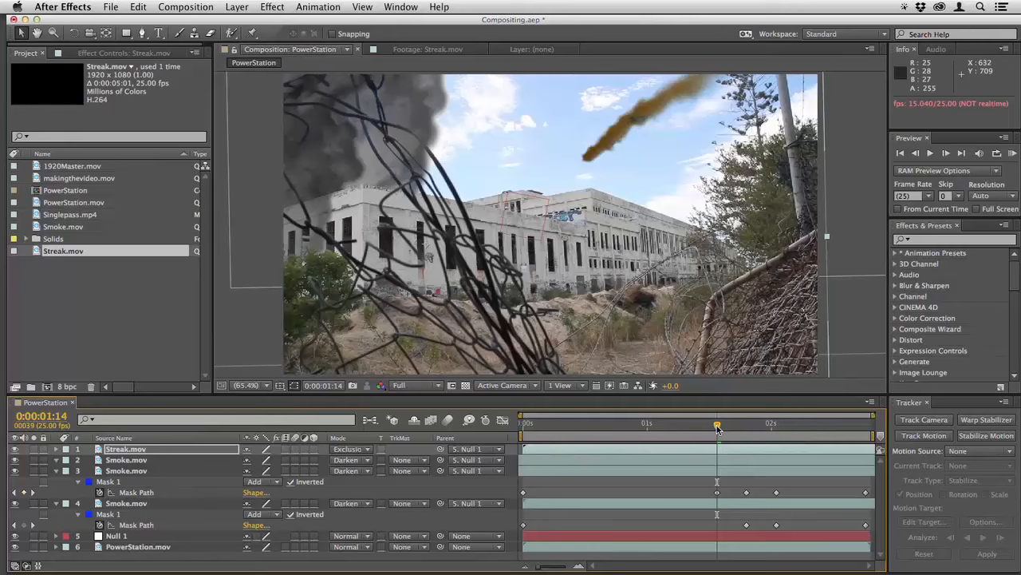
pyautogui.hotkey('shift', '=')
pyautogui.hotkey('shift', '=')
pyautogui.hotkey('shift', '=')
pyautogui.hotkey('shift', '=')
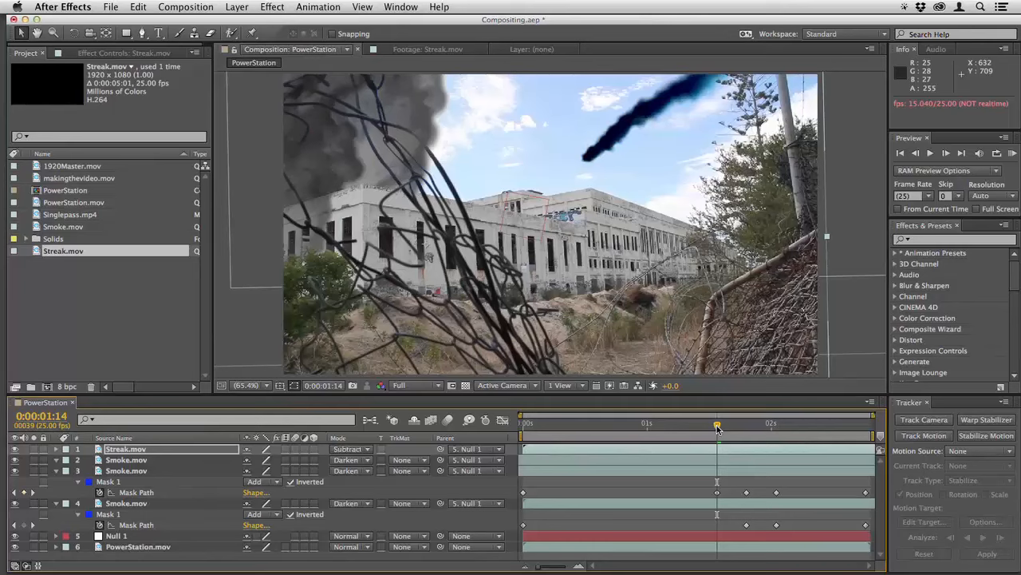
# - Set the Streak.mov layer's blending mode to Silhouette Luma and preview the composition from near its start
pyautogui.hotkey('shift', '=')
pyautogui.hotkey('shift', '=')
pyautogui.hotkey('shift', '=')
pyautogui.hotkey('shift', '=')
pyautogui.hotkey('shift', '=')
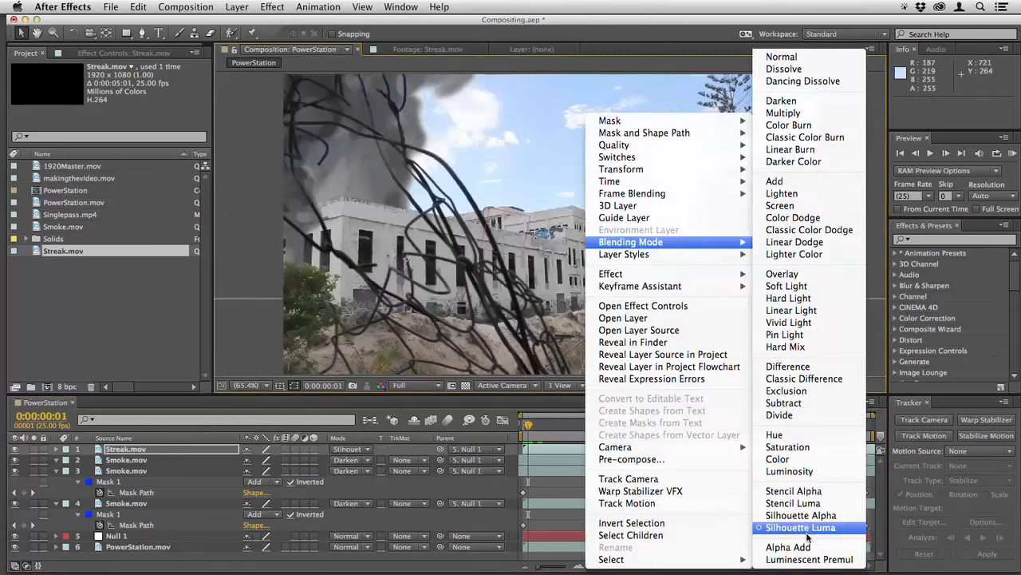
pyautogui.click(837, 531)
pyautogui.press('space')
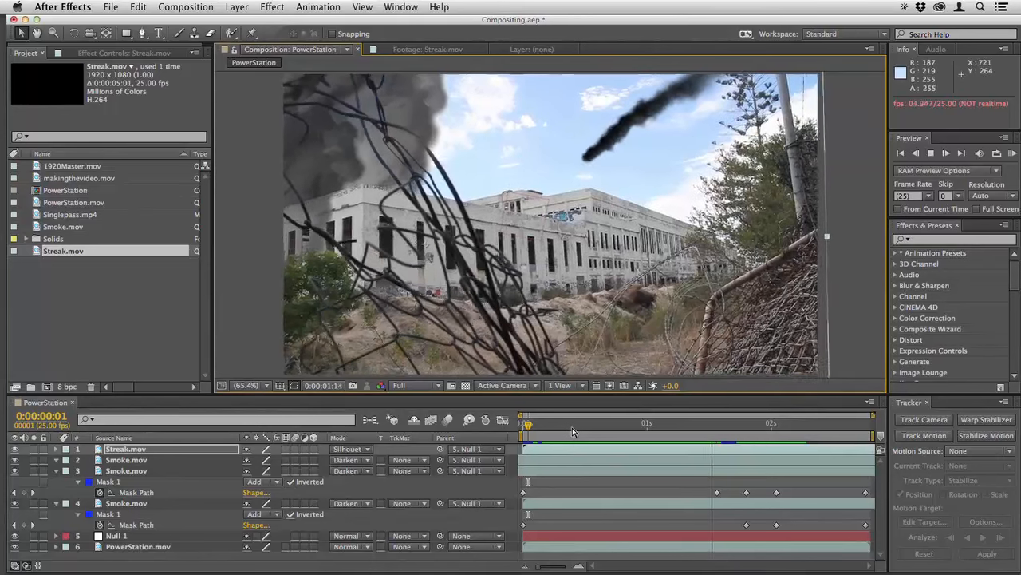
# - Return to frame 0 and set the Streak.mov layer's blending mode to Normal
pyautogui.click(551, 431)
pyautogui.moveTo(551, 430); pyautogui.dragTo(519, 433)
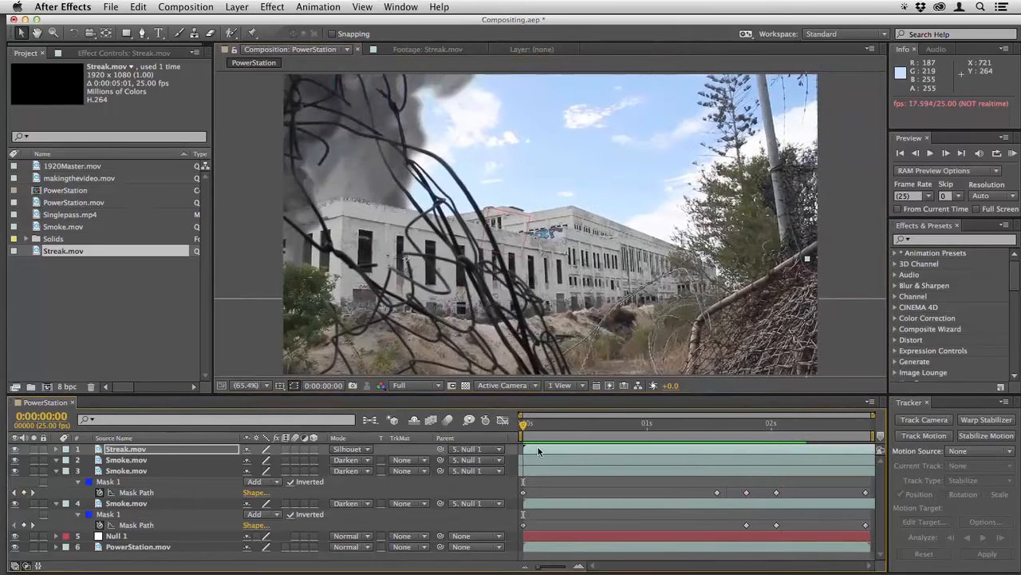
pyautogui.rightClick(538, 451)
pyautogui.moveTo(618, 255)
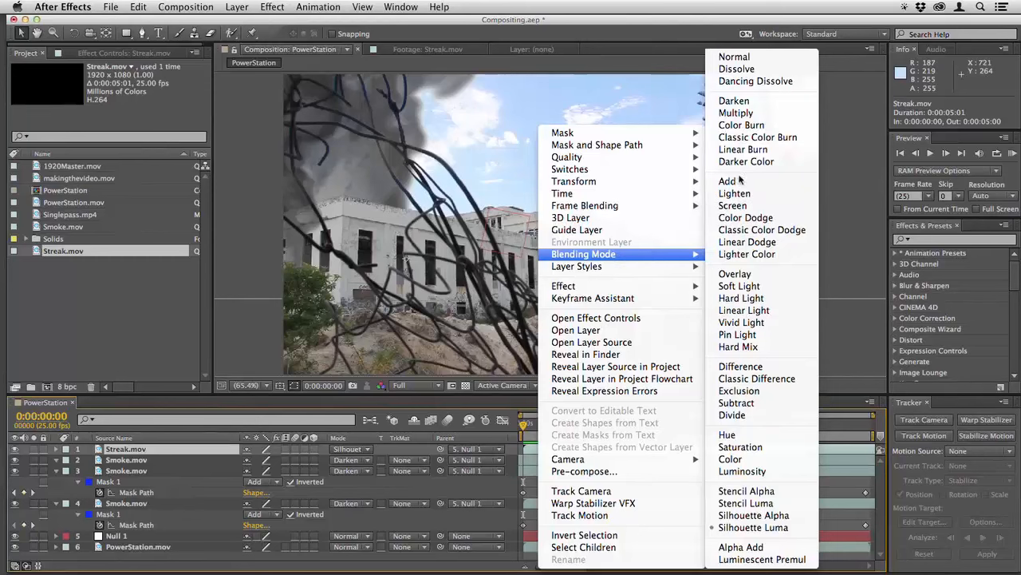
pyautogui.click(734, 57)
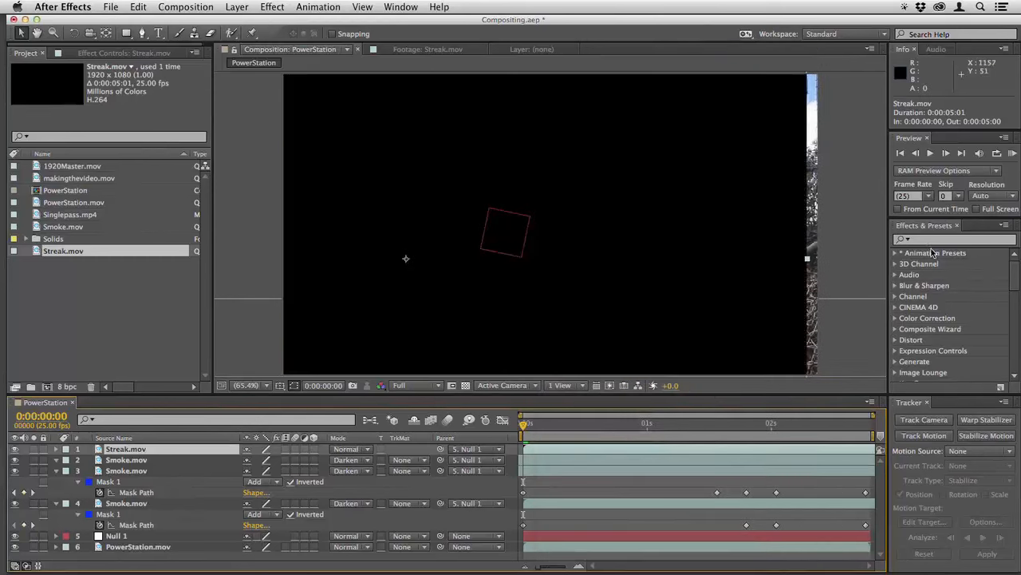
# - Search the effects for "inver", apply the Invert effect to the Streak.mov layer, and move to 0:00:02:06
pyautogui.click(926, 240)
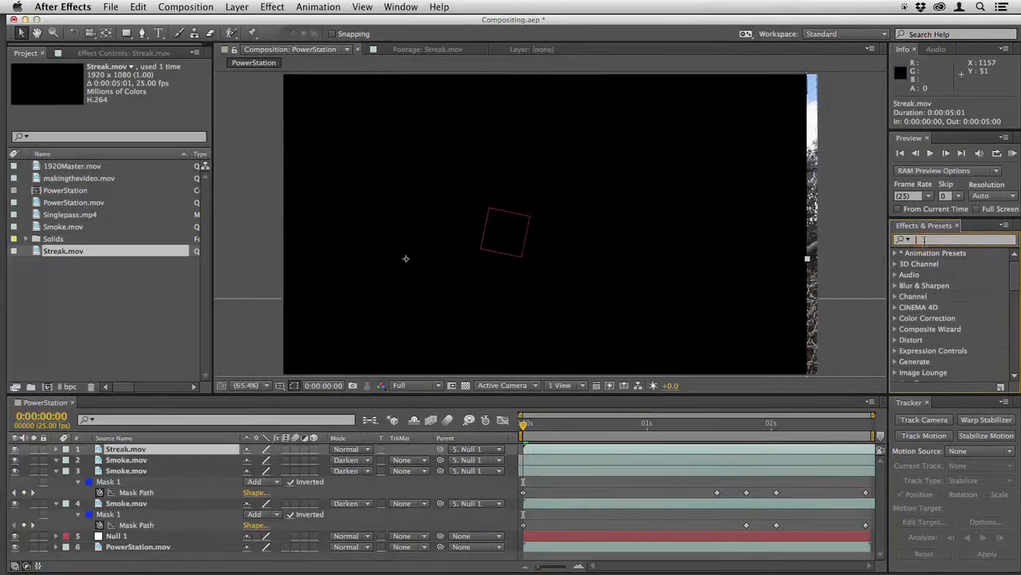
pyautogui.write('inver')
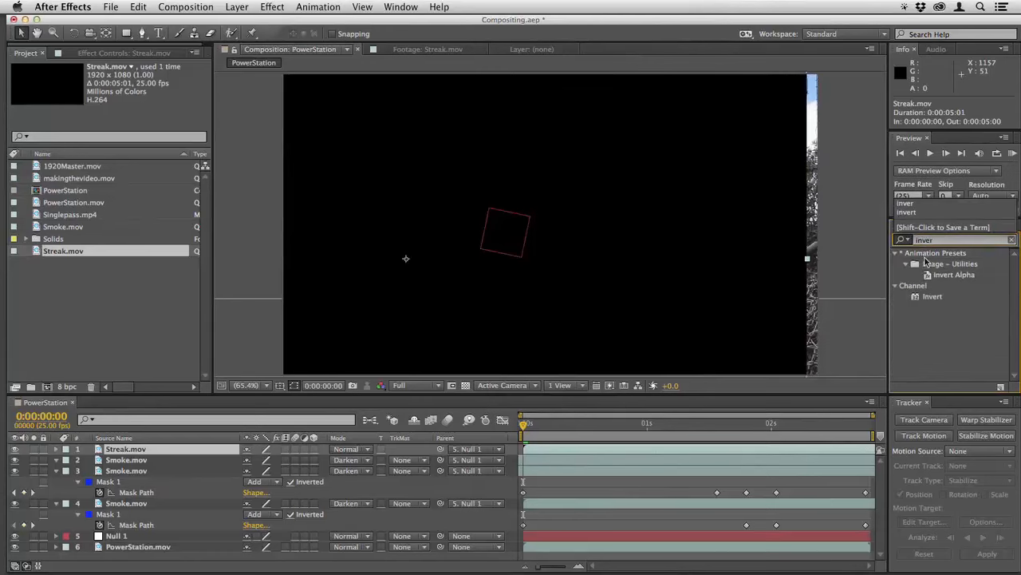
pyautogui.moveTo(920, 298)
pyautogui.mouseDown()
pyautogui.moveTo(595, 451)
pyautogui.moveTo(624, 424)
pyautogui.moveTo(804, 422)
pyautogui.mouseUp()
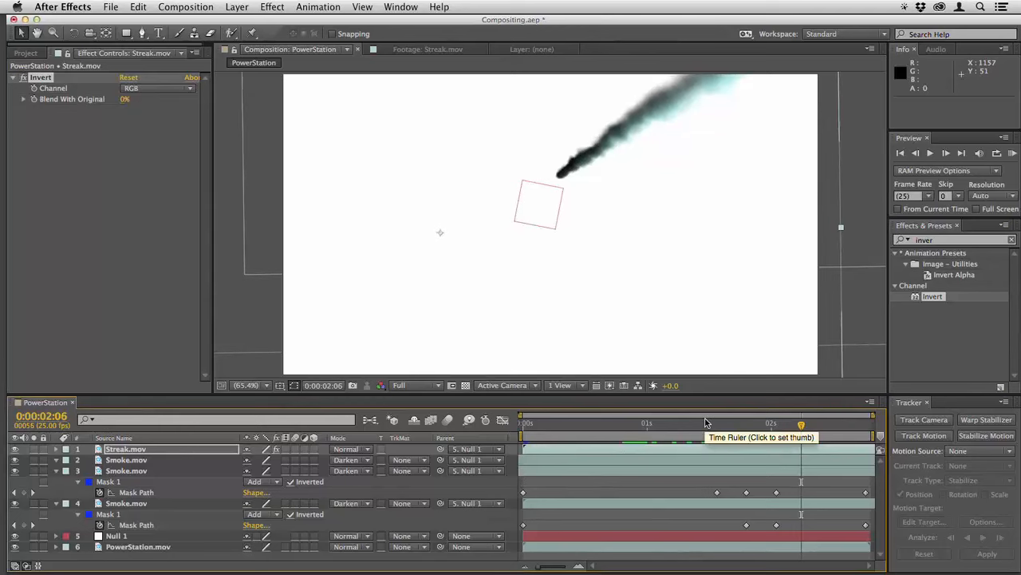
# - Step through Darken and Color Burn on the inverted Streak.mov layer, settle on Multiply, and review the available blending modes
pyautogui.hotkey('shift', '=')
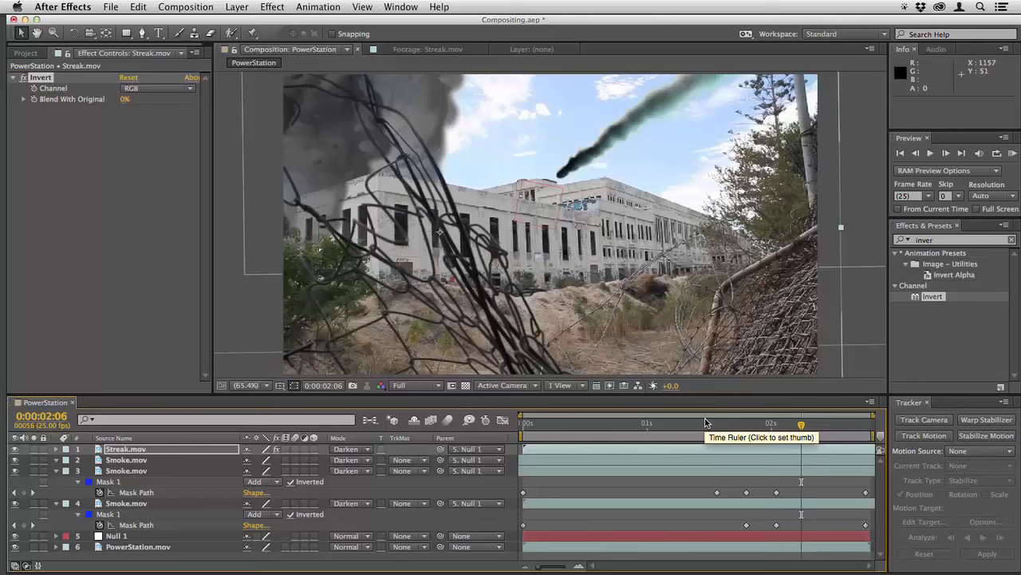
pyautogui.hotkey('shift', '=')
pyautogui.hotkey('shift', '=')
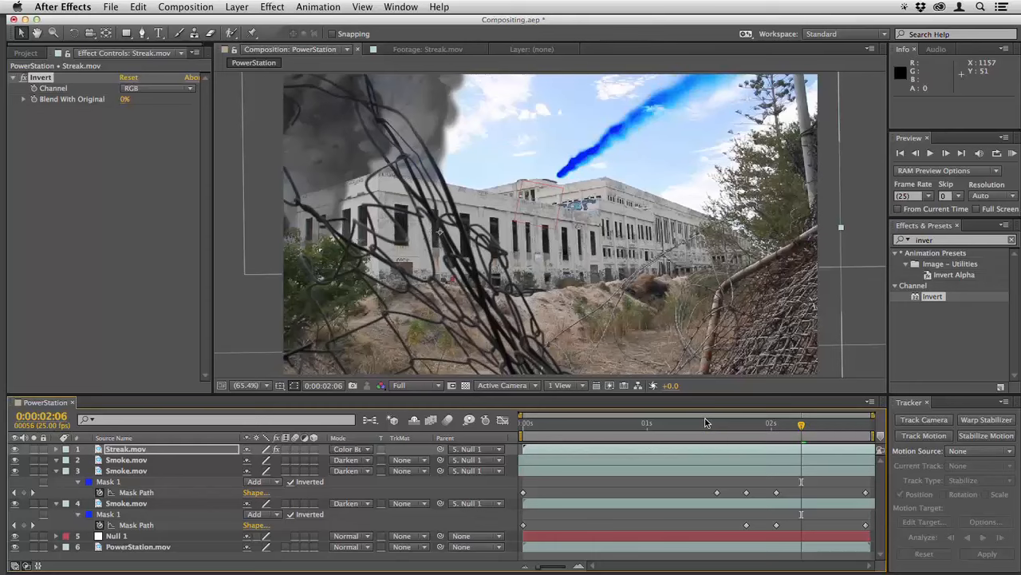
pyautogui.hotkey('shift', '-')
pyautogui.scroll(1, 624, 148)
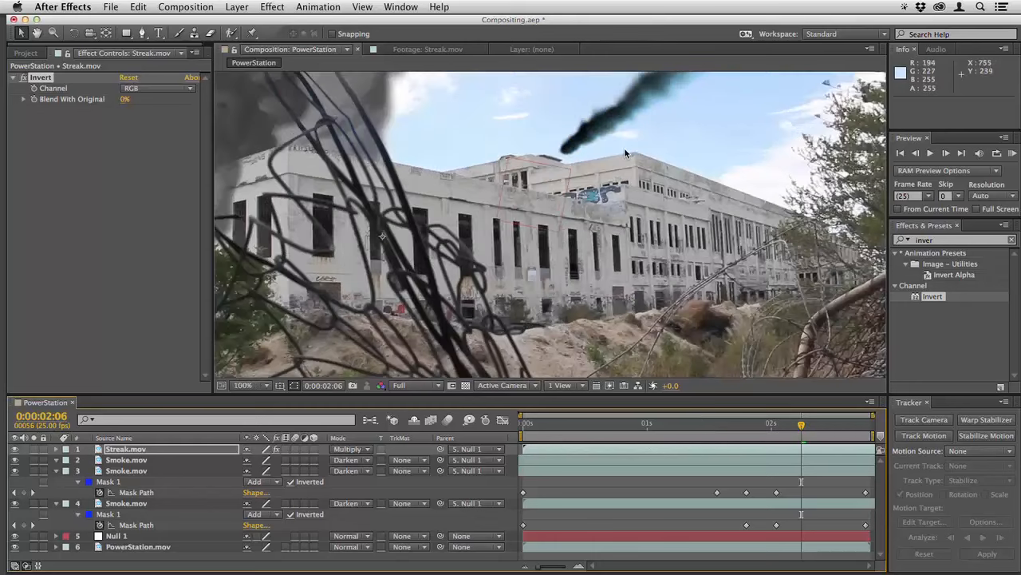
pyautogui.scroll(-2, 624, 147)
pyautogui.rightClick(624, 151)
pyautogui.moveTo(675, 243)
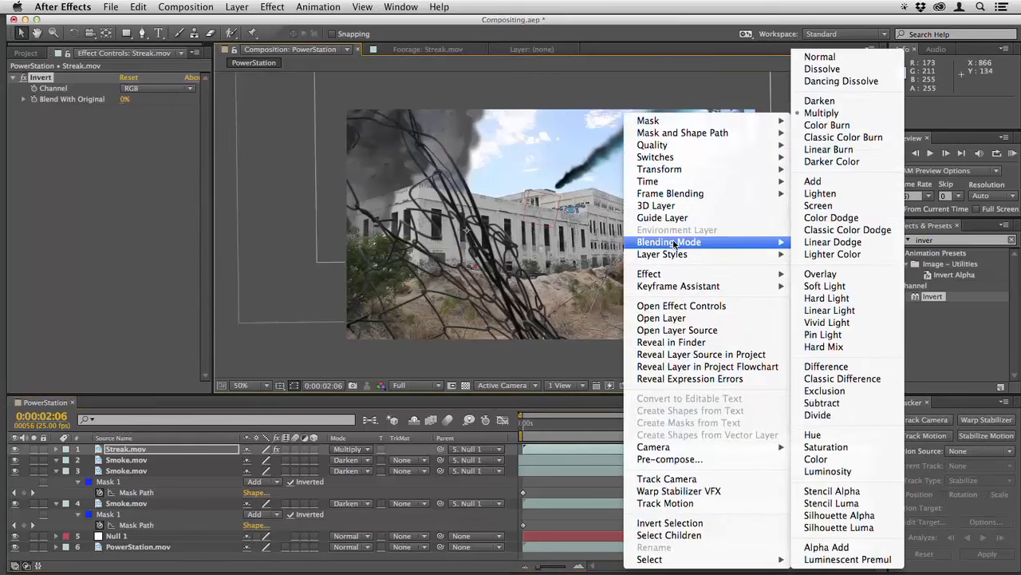
pyautogui.click(563, 349)
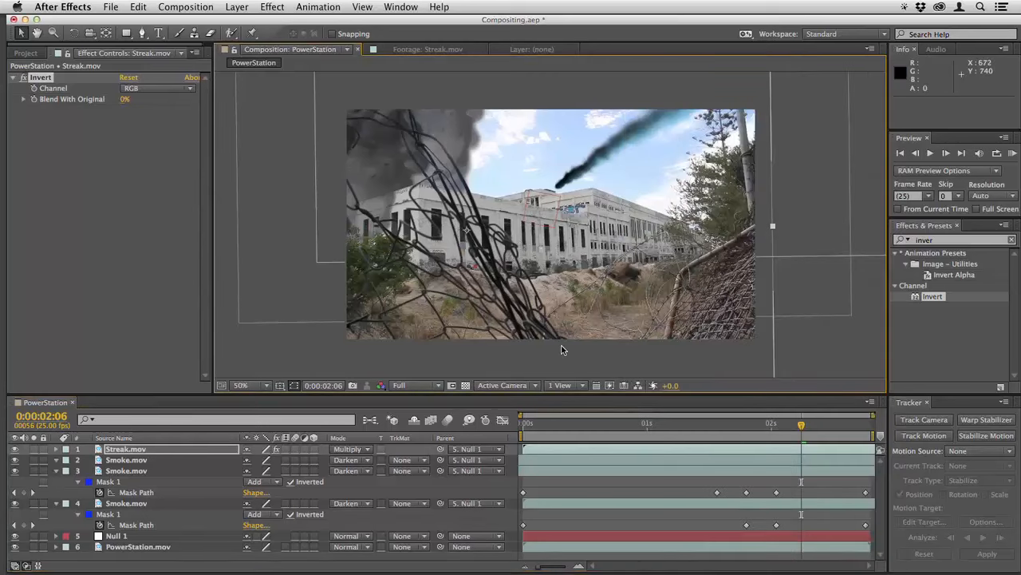
# - Preview the multiplied streak over the shot, scrub back to frame 0, and play it again
pyautogui.press('space')
pyautogui.press('space')
pyautogui.press('KP_0')
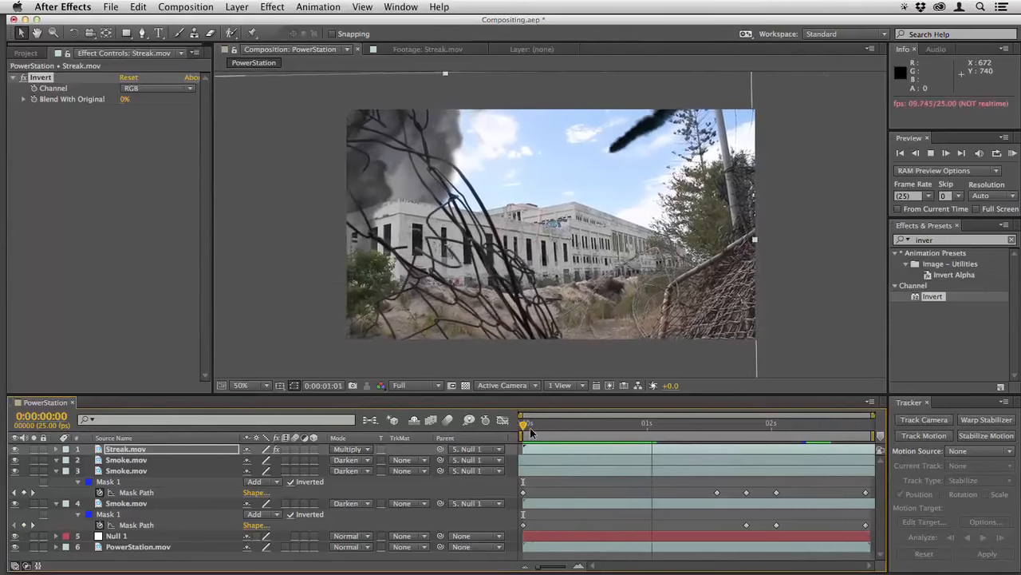
pyautogui.press('space')
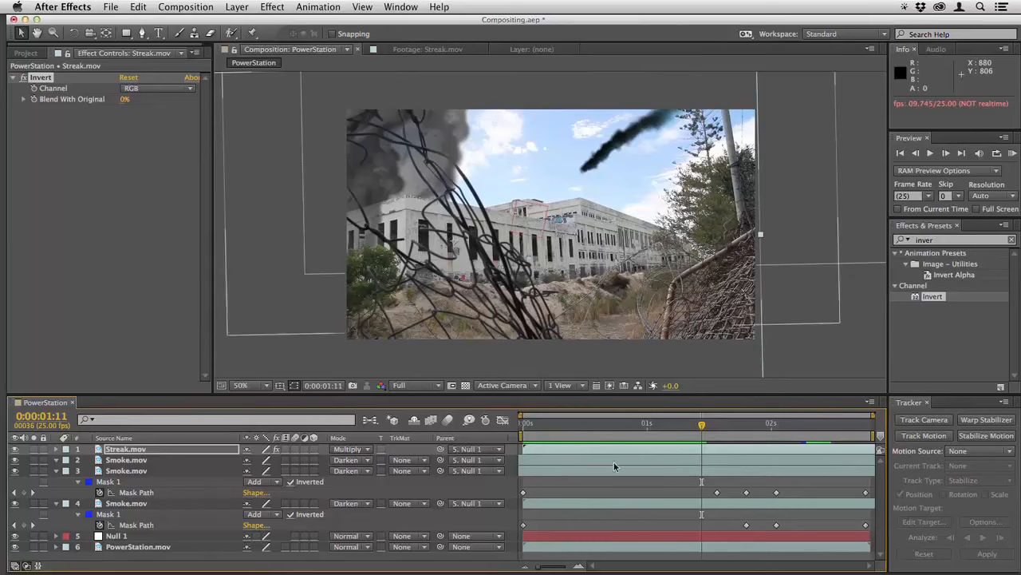
pyautogui.moveTo(701, 428); pyautogui.dragTo(642, 435)
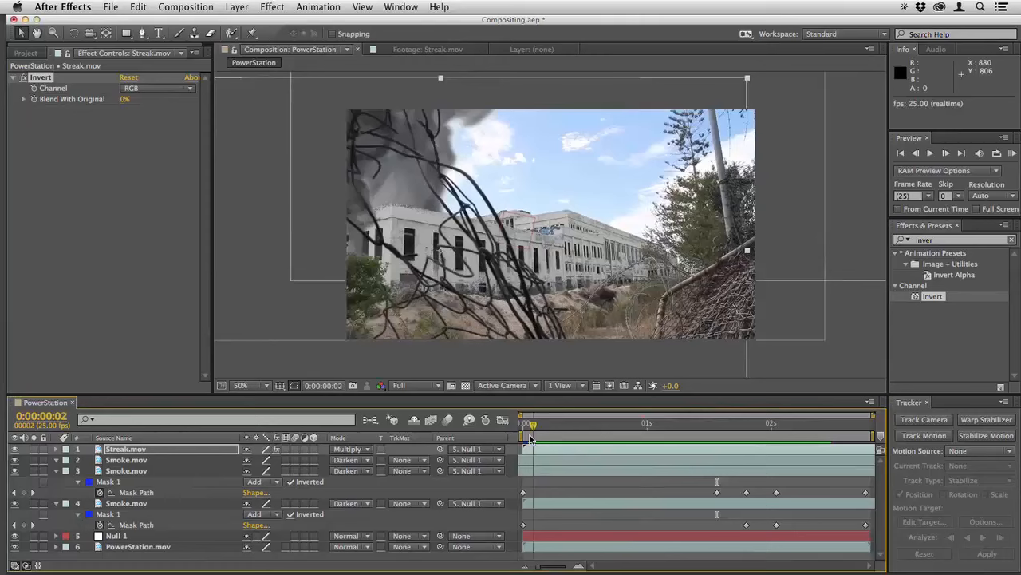
pyautogui.moveTo(533, 436); pyautogui.dragTo(530, 436)
pyautogui.press('space')
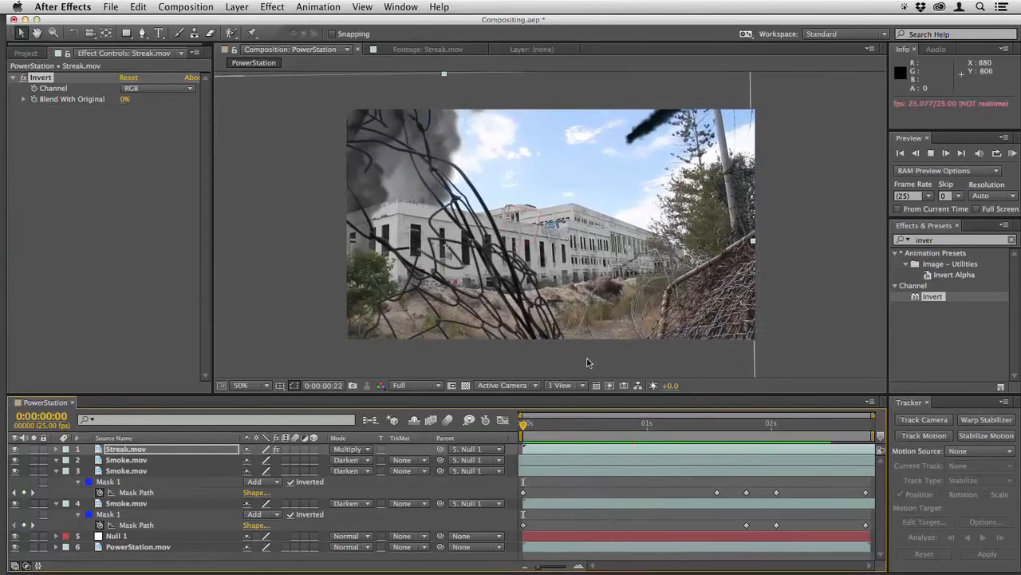
# - At 0:00:00:22, move the Streak.mov layer left to about -265, 177 and play the shot from frame 0
pyautogui.moveTo(680, 136); pyautogui.dragTo(646, 141)
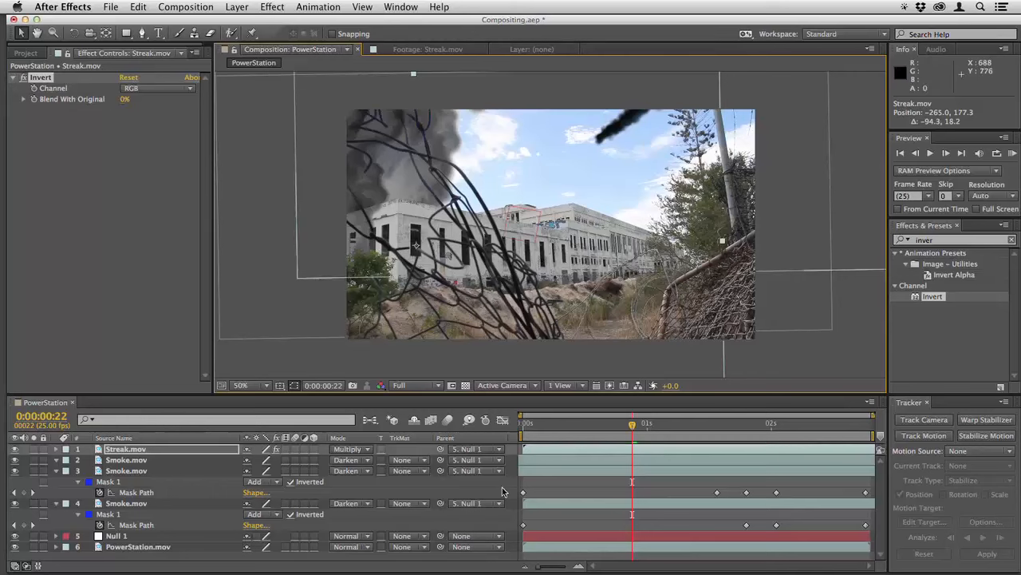
pyautogui.click(524, 429)
pyautogui.click(522, 429)
pyautogui.press('space')
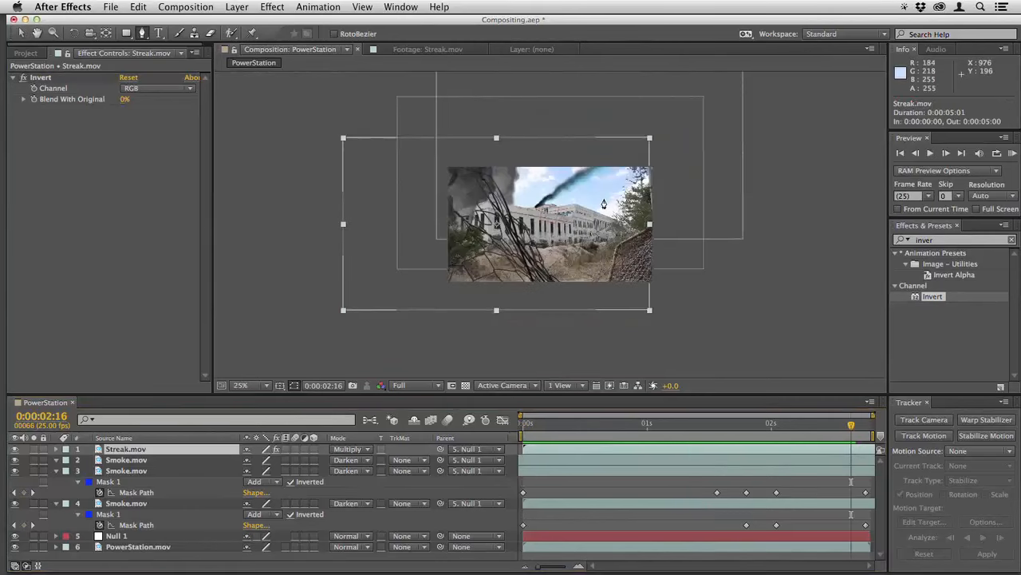
# - At 0:00:00:13, move the Streak.mov layer down and slightly left in the sky, and preview the shot from frame 0
pyautogui.press('.')
pyautogui.press('.')
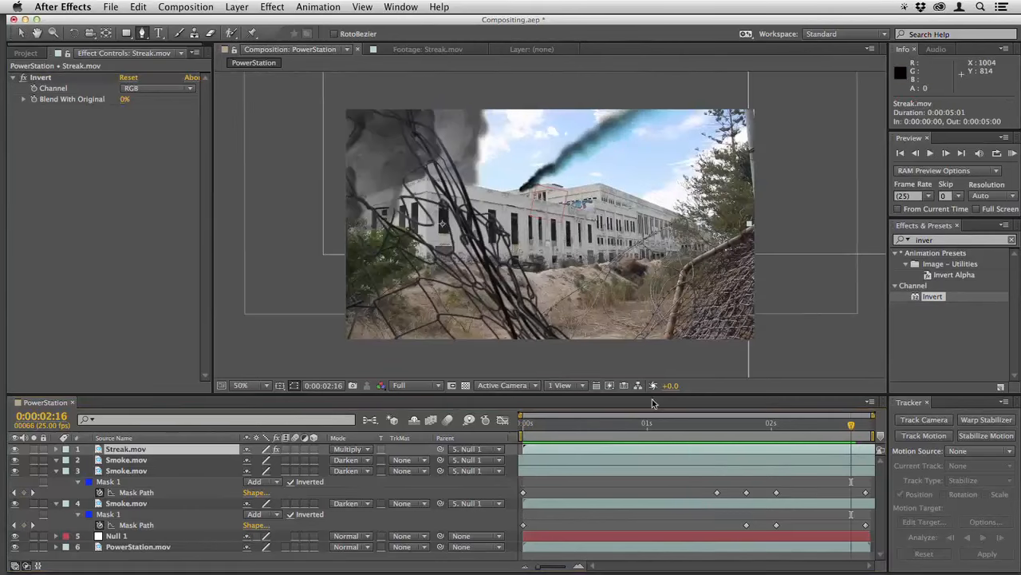
pyautogui.moveTo(663, 429); pyautogui.dragTo(589, 438)
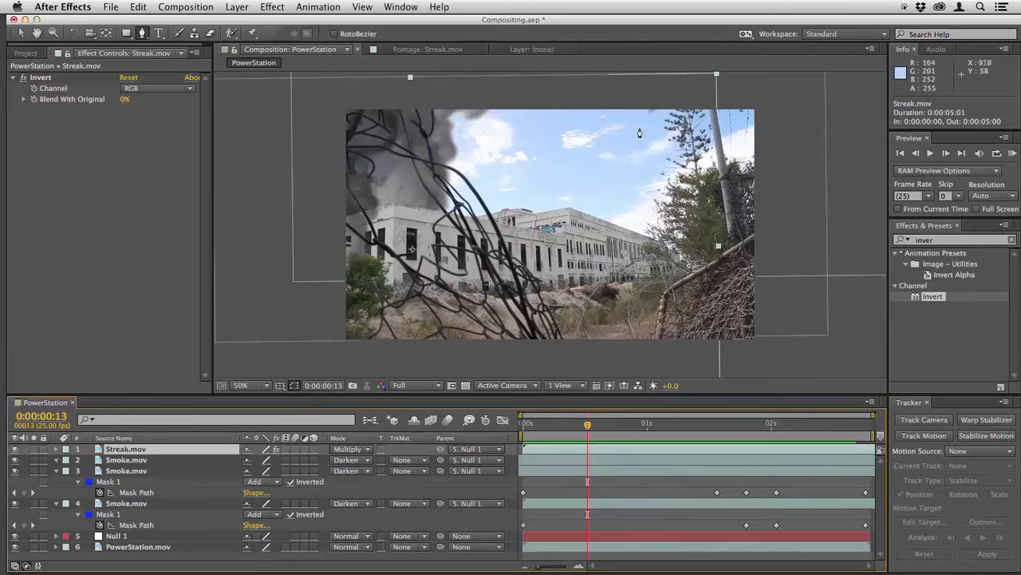
pyautogui.press('v')
pyautogui.moveTo(639, 139)
pyautogui.mouseDown()
pyautogui.moveTo(624, 187)
pyautogui.moveTo(626, 178)
pyautogui.mouseUp()
pyautogui.moveTo(544, 424); pyautogui.dragTo(524, 422)
pyautogui.press('space')
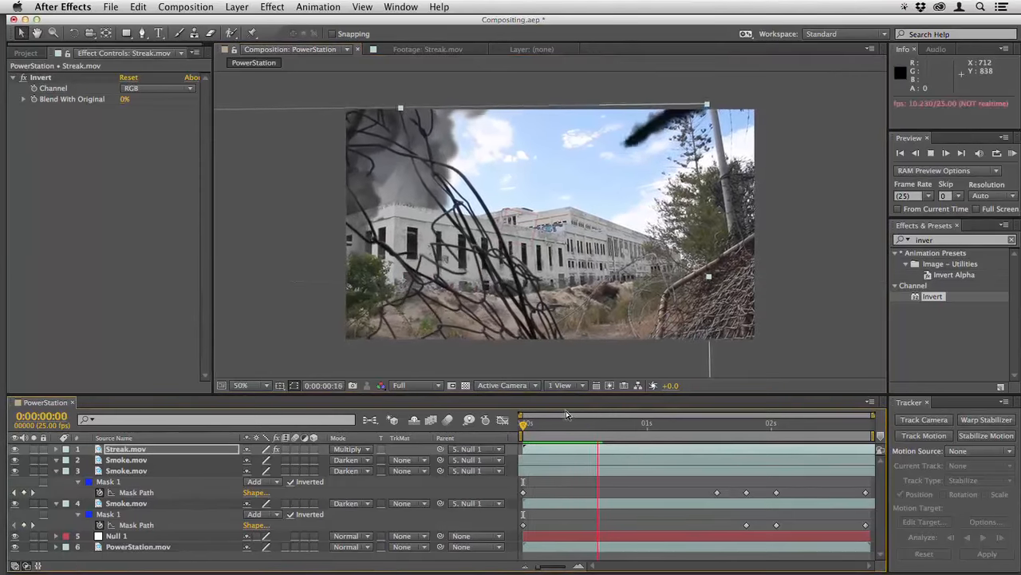
pyautogui.press('space')
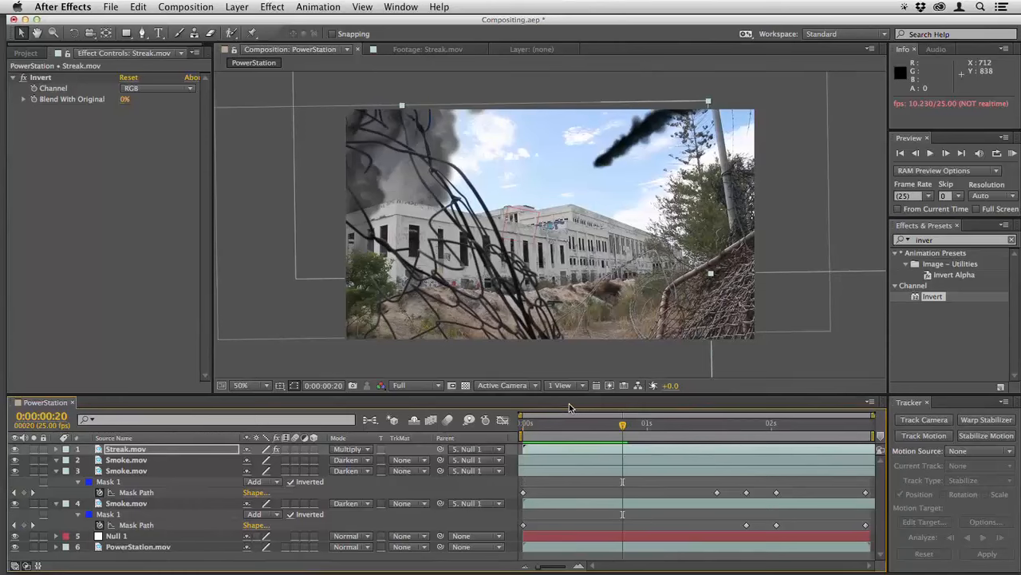
# - At 0:00:00:14, compare darkening blending modes such as Darker Color and Color Burn on the Streak.mov layer, ending on Multiply
pyautogui.moveTo(626, 425); pyautogui.dragTo(596, 432)
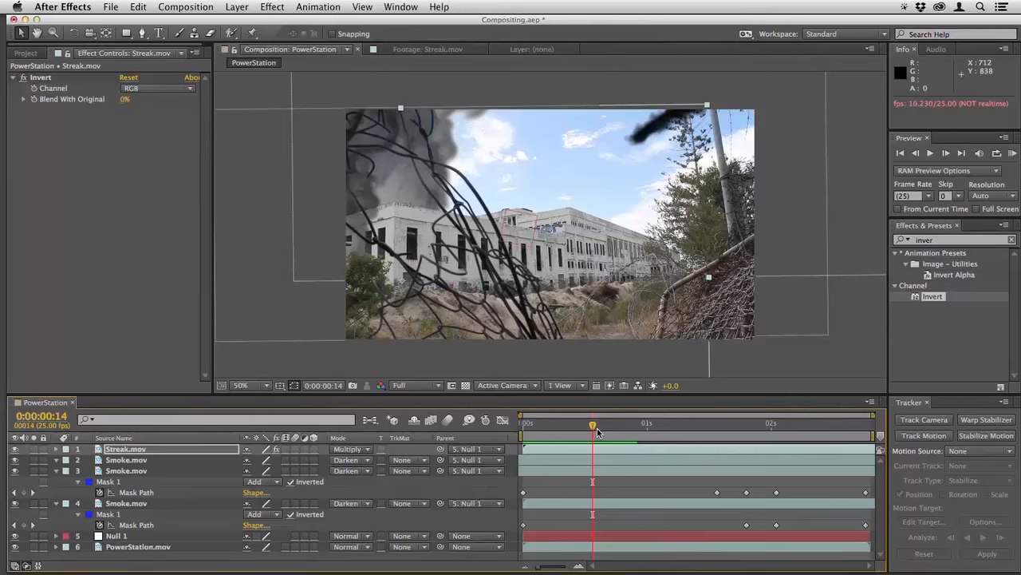
pyautogui.hotkey('shift', '=')
pyautogui.hotkey('shift', '=')
pyautogui.hotkey('shift', '=')
pyautogui.hotkey('shift', '=')
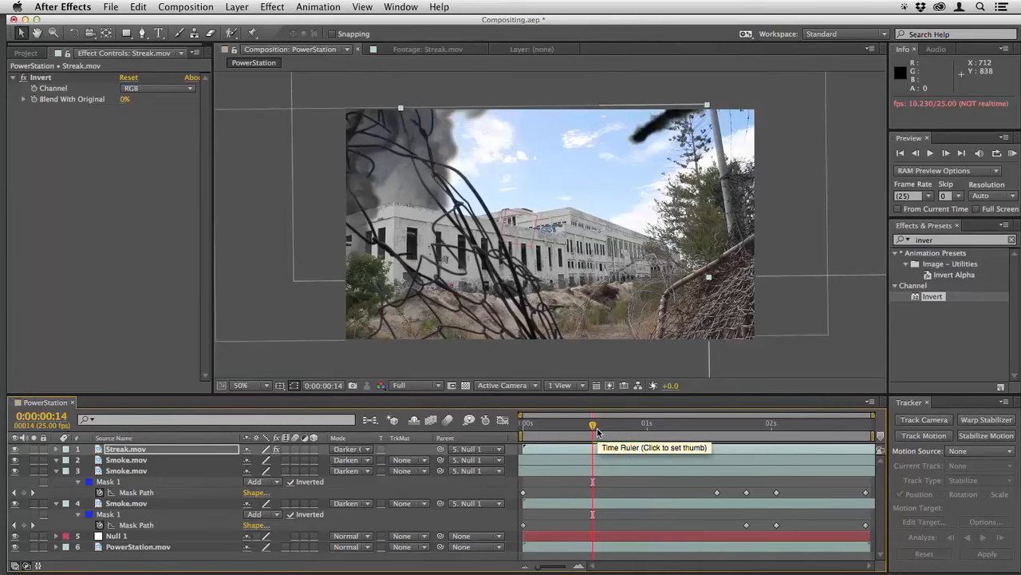
pyautogui.hotkey('shift', '=')
pyautogui.hotkey('shift', '-')
pyautogui.hotkey('shift', '-')
pyautogui.hotkey('shift', '-')
pyautogui.hotkey('shift', '-')
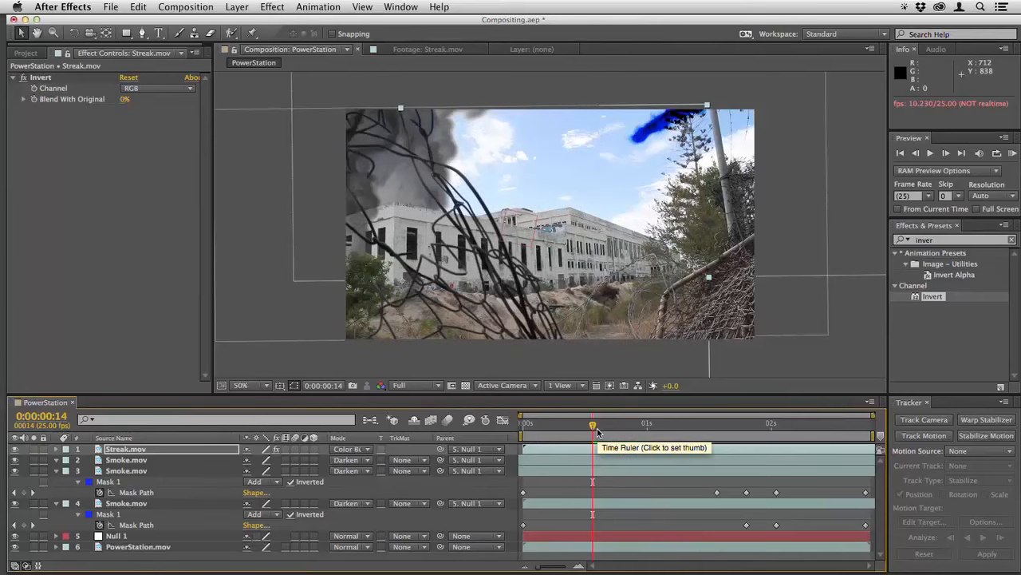
pyautogui.hotkey('shift', '-')
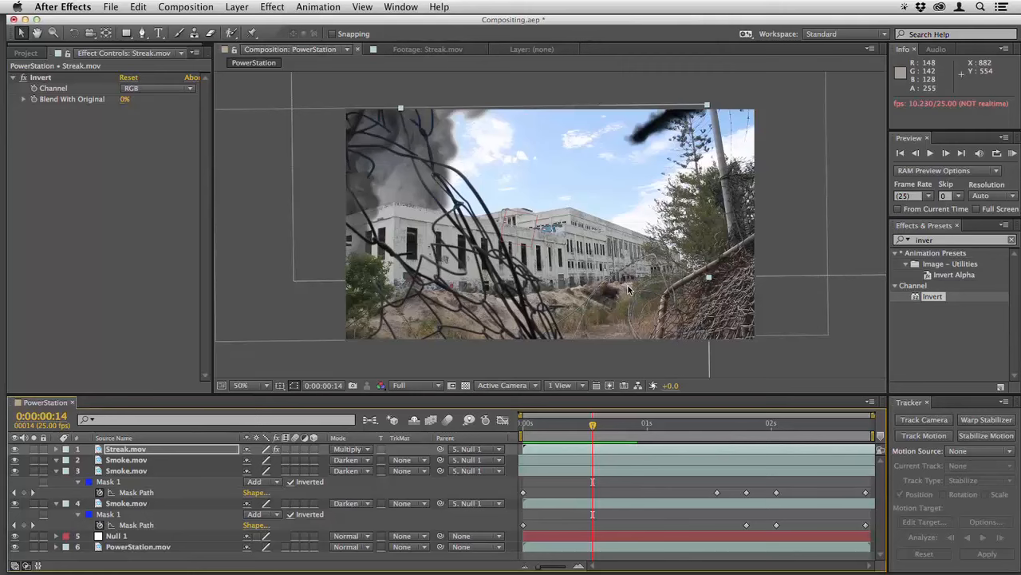
# - Draw a closed eight-point mask with the Pen tool on the Streak.mov layer, around the streak's part overlapping the tall tree
pyautogui.press('.')
pyautogui.press('h')
pyautogui.moveTo(713, 235)
pyautogui.mouseDown()
pyautogui.moveTo(447, 339)
pyautogui.moveTo(459, 385)
pyautogui.mouseUp()
pyautogui.click(143, 34)
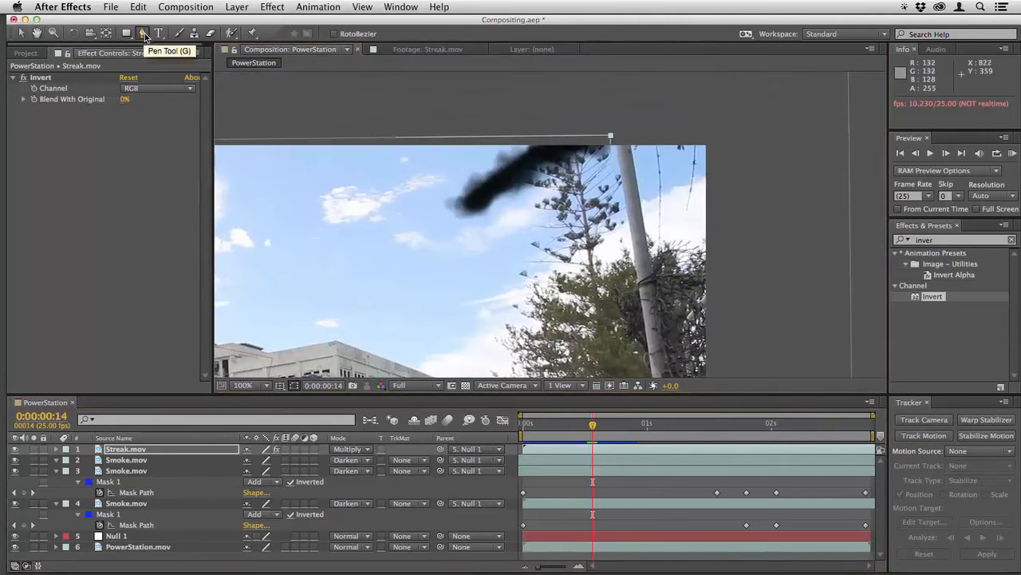
pyautogui.click(521, 147)
pyautogui.click(517, 162)
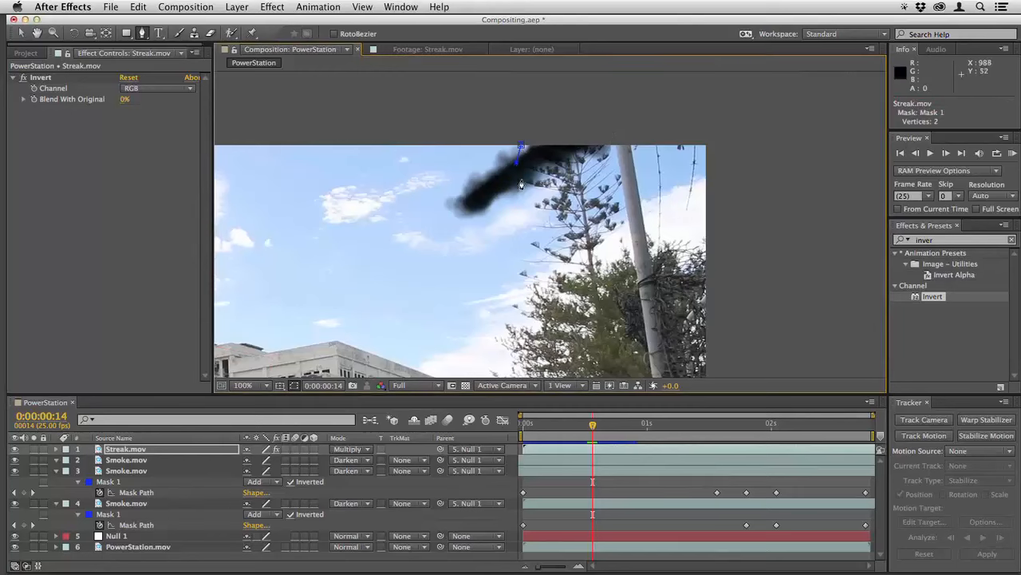
pyautogui.click(558, 191)
pyautogui.click(604, 180)
pyautogui.click(521, 149)
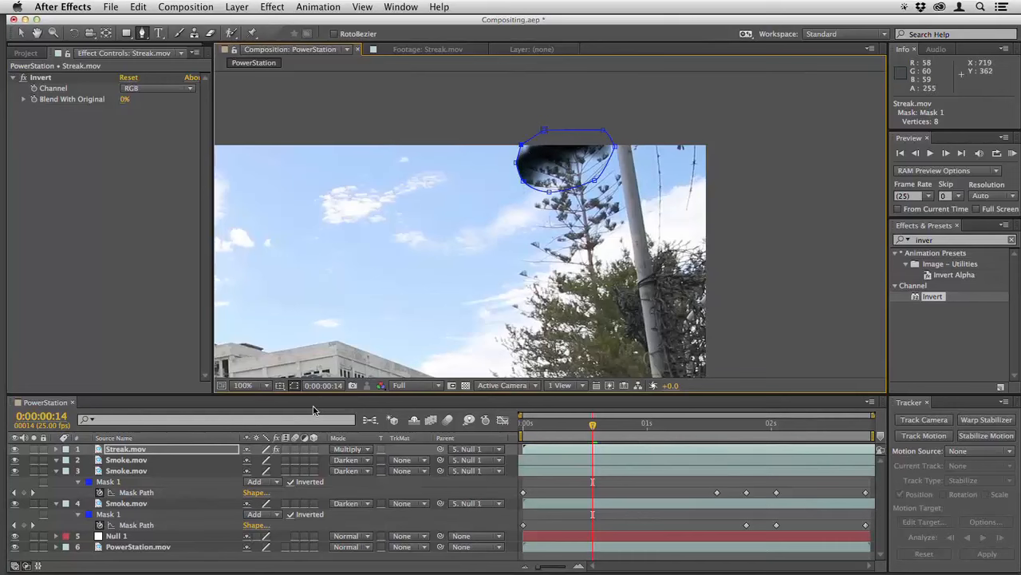
# - Invert the Streak.mov layer's mask and set its feather to 122 pixels
pyautogui.hotkey('alt', 'm')
pyautogui.click(291, 460)
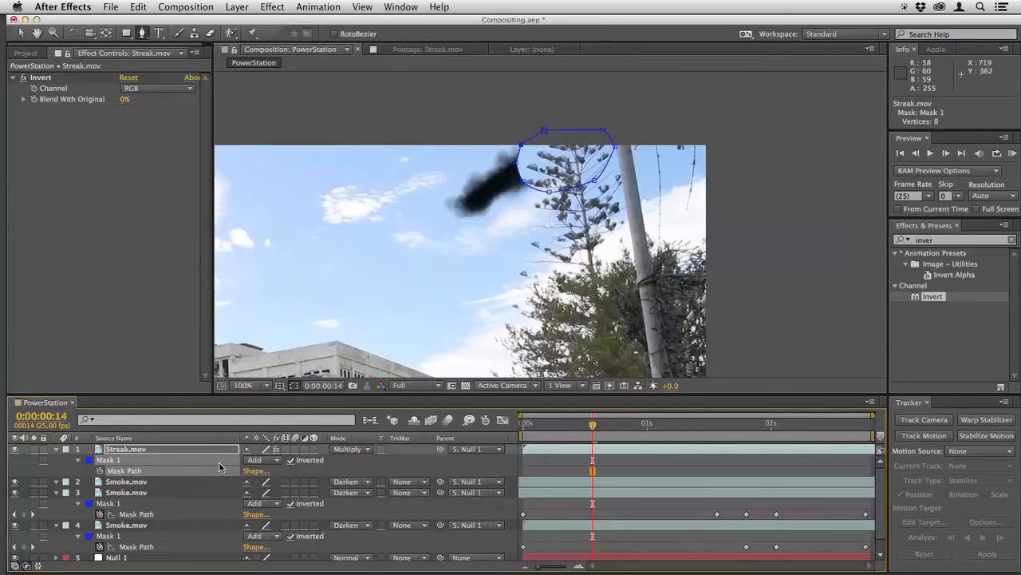
pyautogui.press('f')
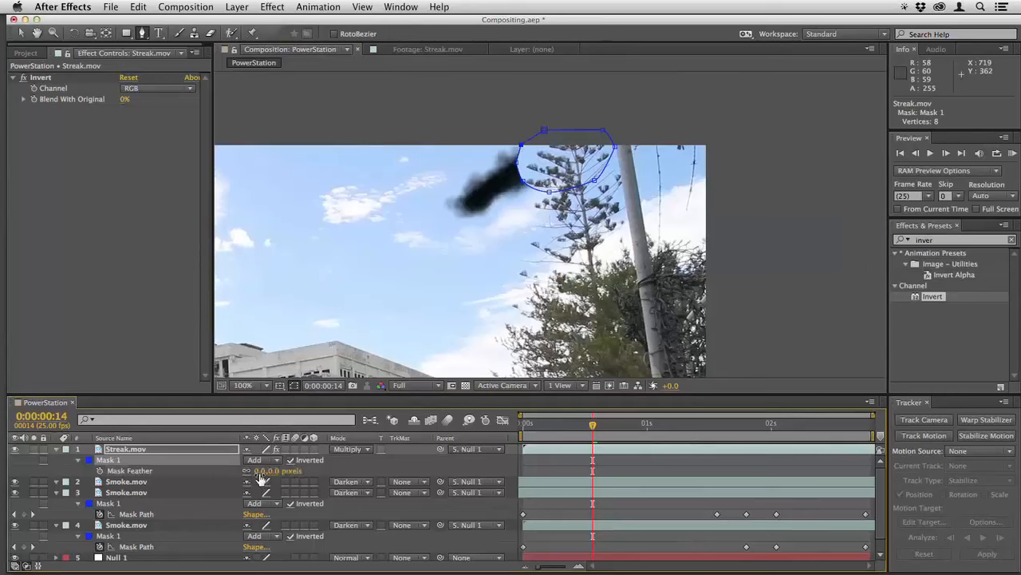
pyautogui.moveTo(261, 474); pyautogui.dragTo(337, 469)
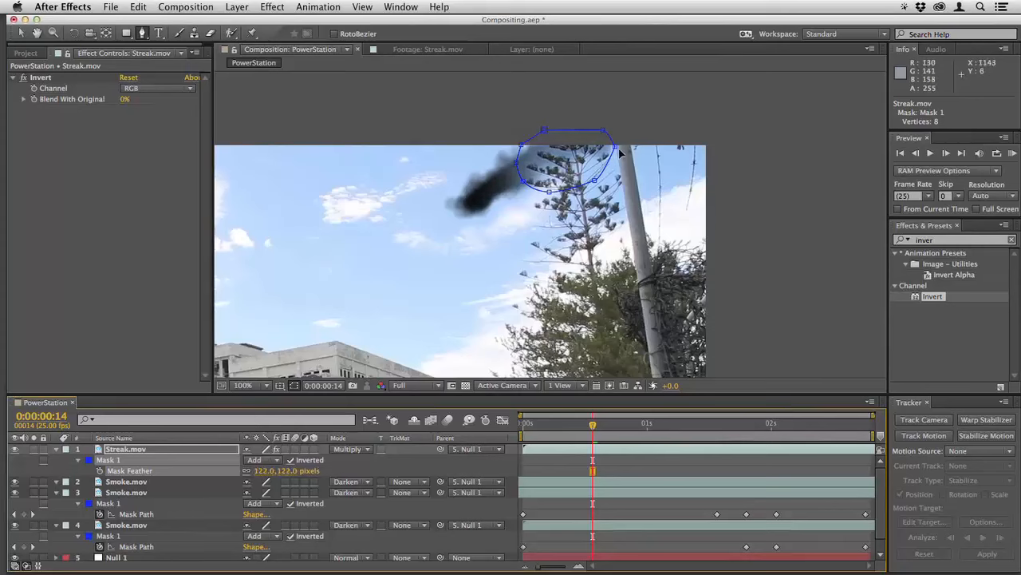
# - Nudge the mask's vertex beside the pole inward and move the Streak.mov layer to about -267, 264
pyautogui.press('v')
pyautogui.moveTo(615, 148); pyautogui.dragTo(607, 154)
pyautogui.moveTo(565, 316); pyautogui.dragTo(575, 307)
pyautogui.press('Return')
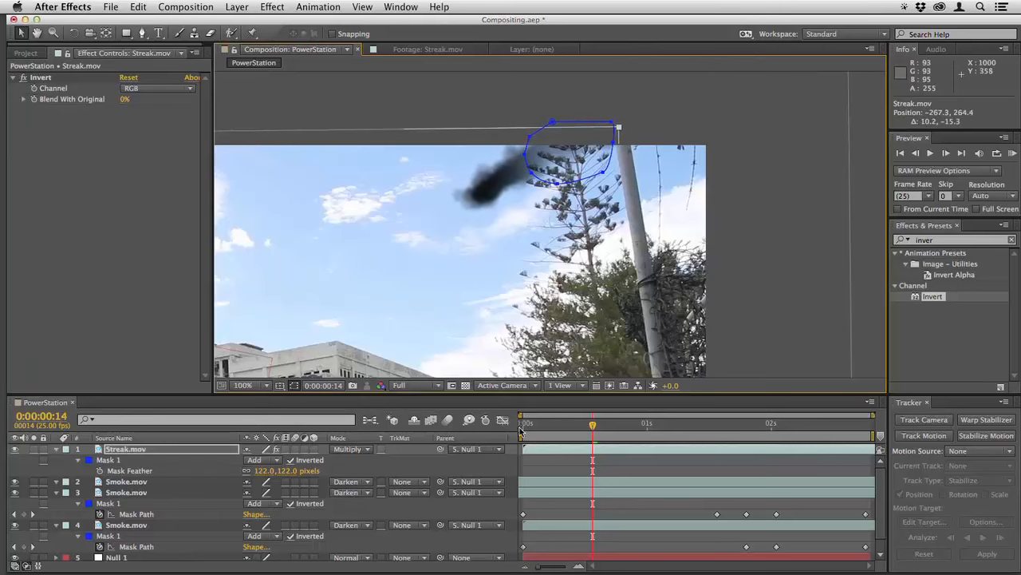
# - Deselect the layer and preview the masked streak from frame 0, stopping at 0:00:01:18
pyautogui.moveTo(533, 426); pyautogui.dragTo(521, 431)
pyautogui.click(546, 460)
pyautogui.press('space')
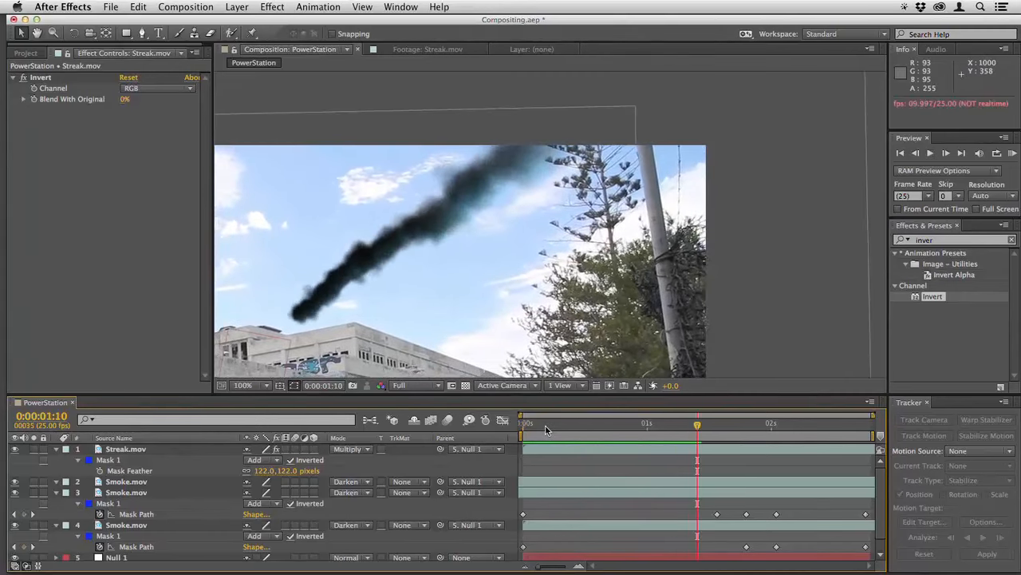
pyautogui.press('space')
pyautogui.press('space')
pyautogui.press('space')
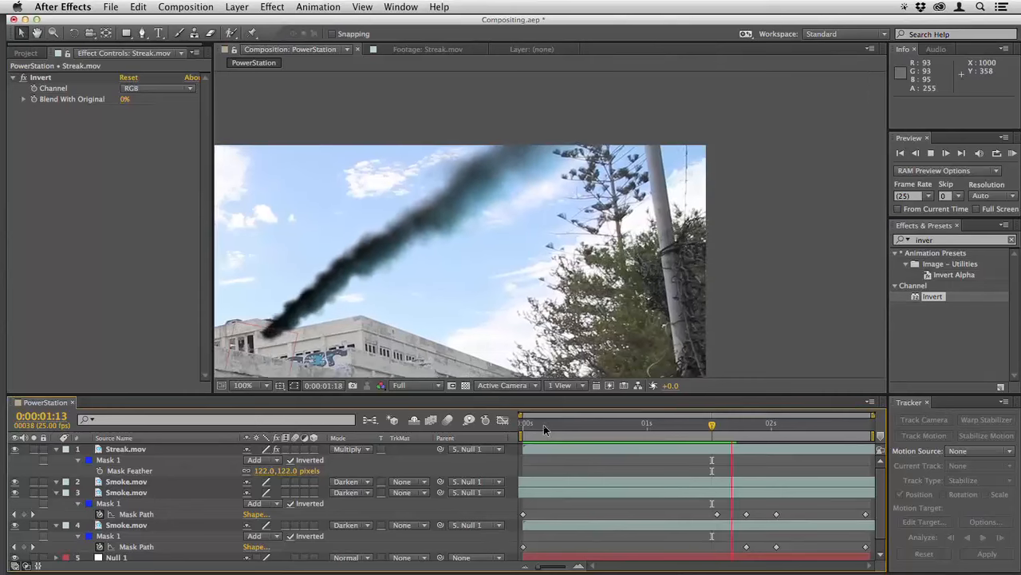
pyautogui.press('space')
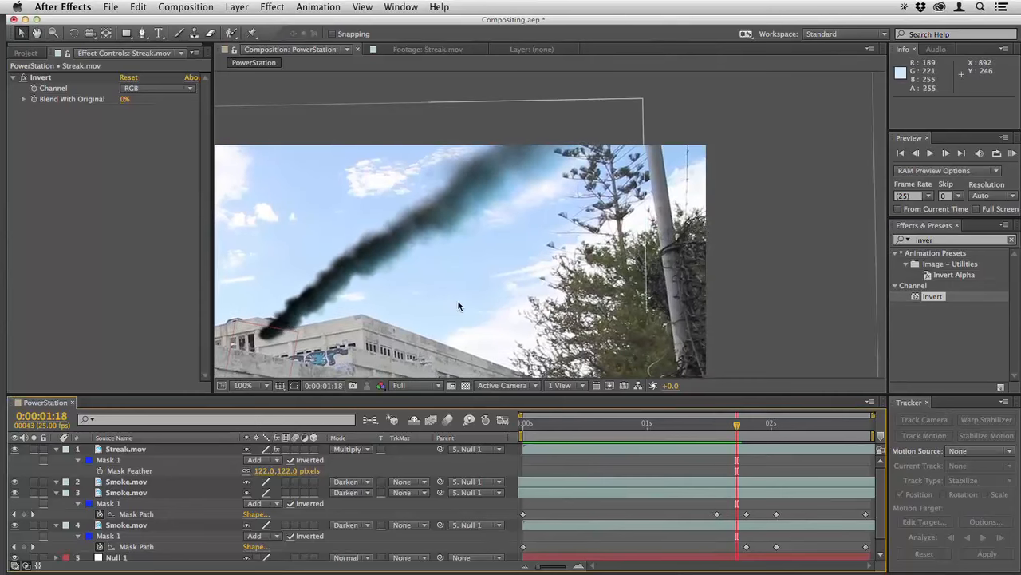
# - Draw a closed mask with the Pen tool on the Streak.mov layer, around the building's rooftop and wall where the streak's lower end overlaps it
pyautogui.press('h')
pyautogui.moveTo(456, 302); pyautogui.dragTo(702, 200)
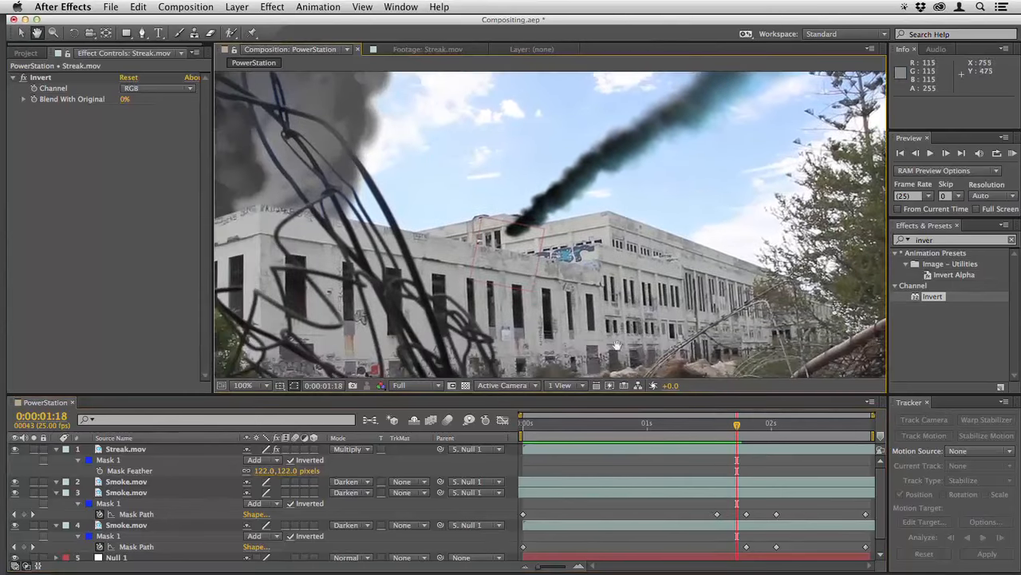
pyautogui.click(632, 449)
pyautogui.press('g')
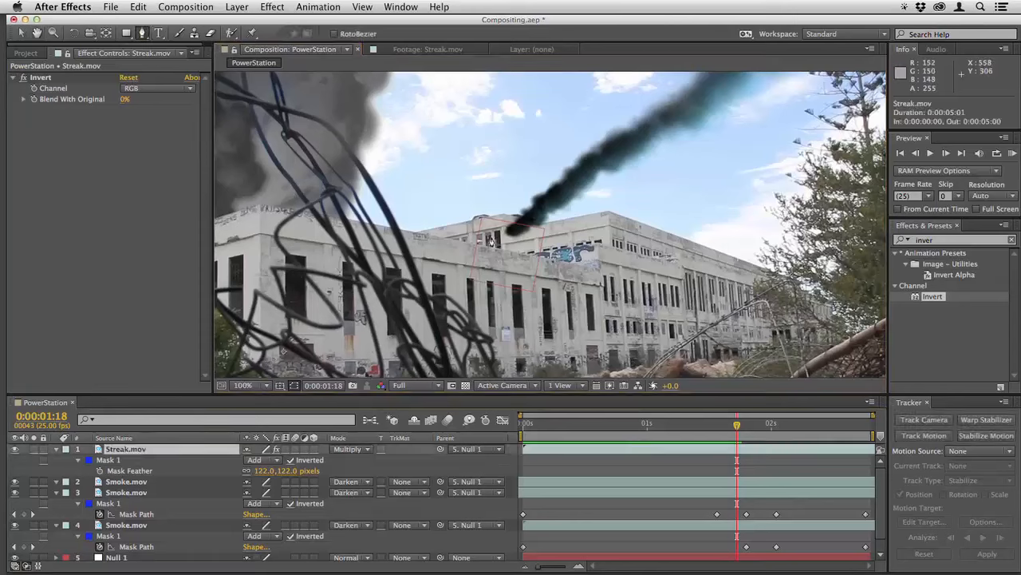
pyautogui.click(502, 213)
pyautogui.click(519, 214)
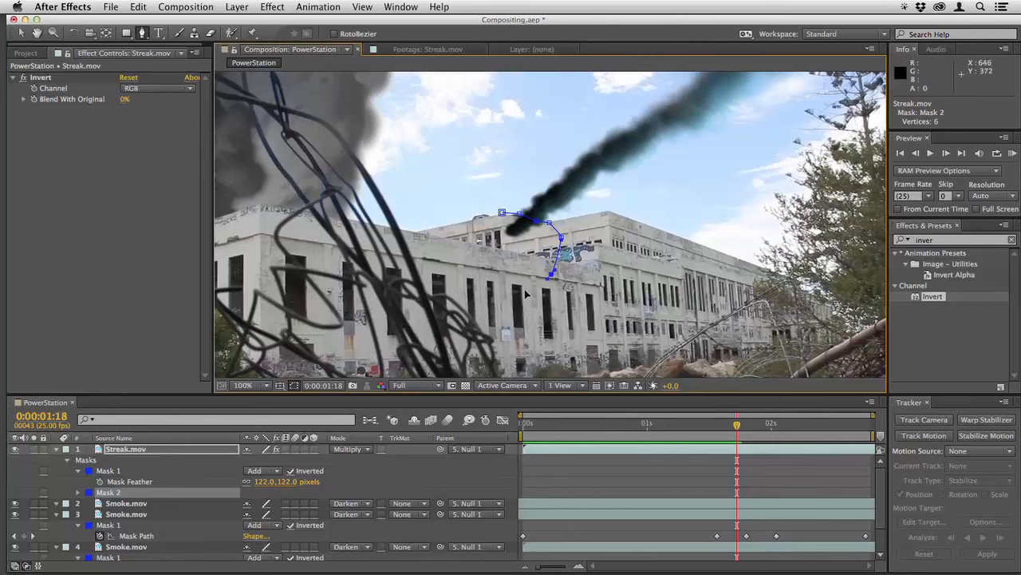
pyautogui.click(448, 270)
pyautogui.click(501, 214)
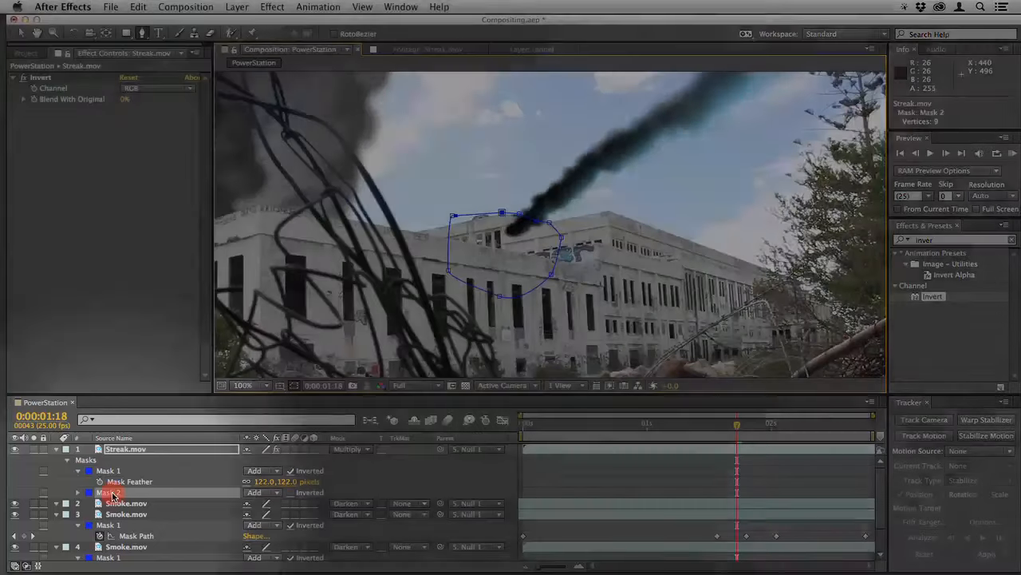
# - Set the mode of Streak.mov's Mask 2 to Subtract and preview the shot, stopping at 0:00:02:11
pyautogui.click(164, 495)
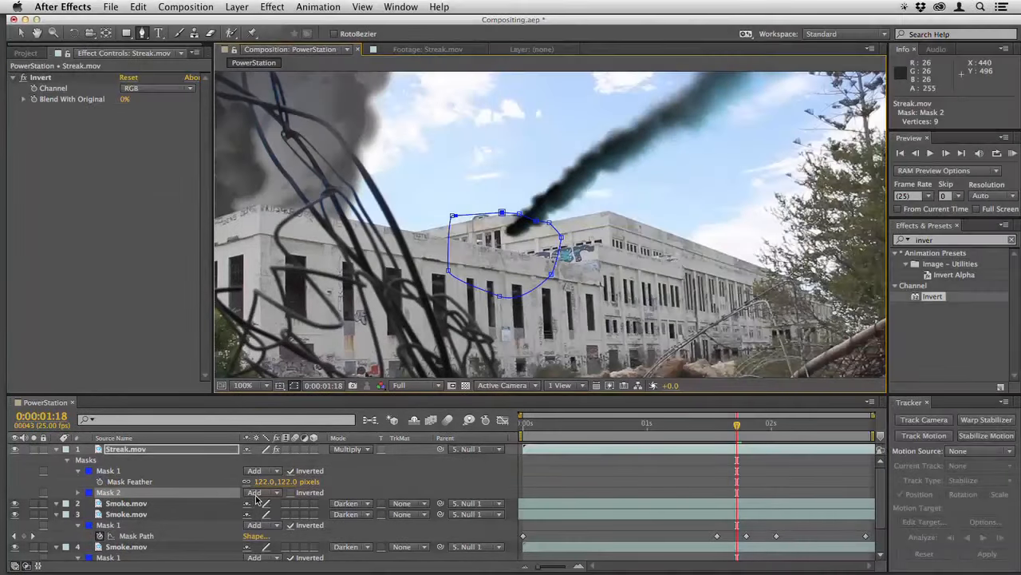
pyautogui.click(257, 498)
pyautogui.click(267, 513)
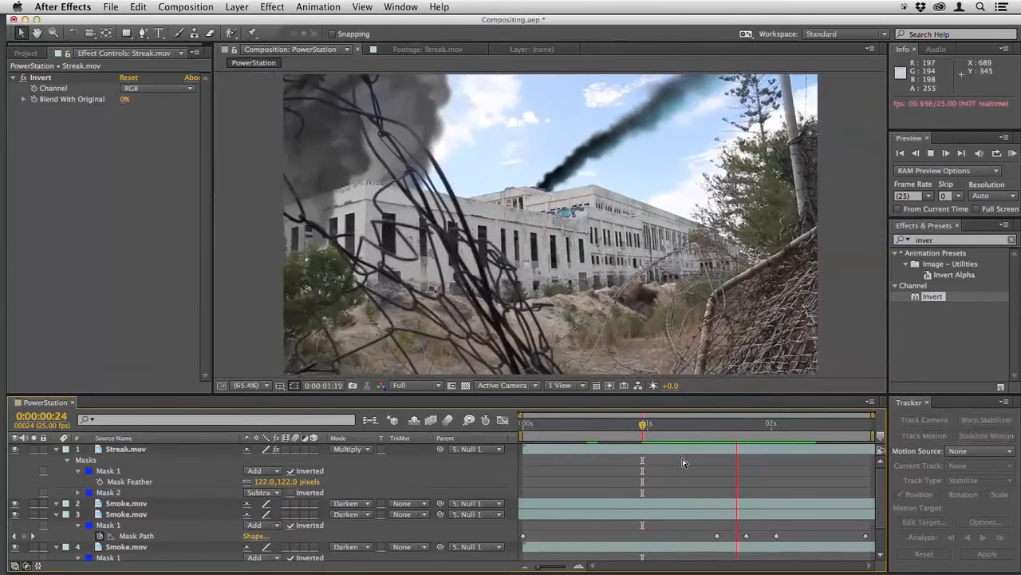
pyautogui.press('space')
# - Refine Mask 2 on the Streak.mov layer at 0:00:02:11 so its vertices follow the roofline at the base of the streak
pyautogui.scroll(3, 587, 197)
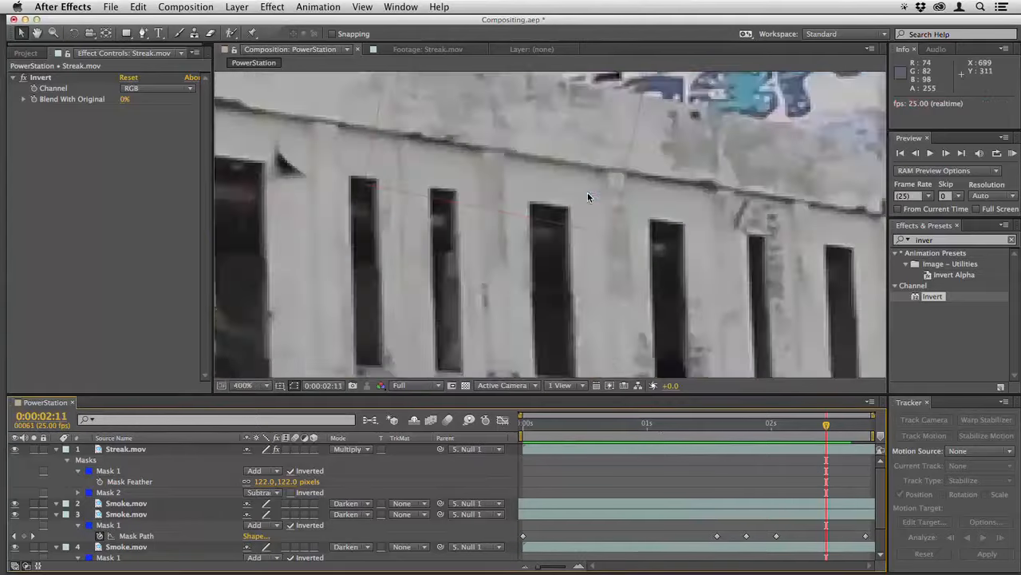
pyautogui.scroll(-2, 587, 196)
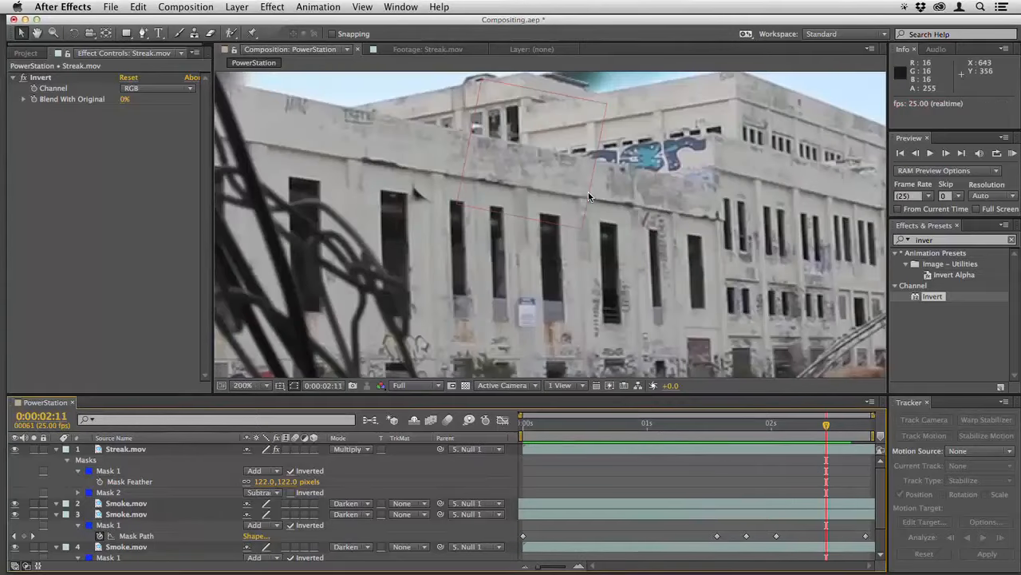
pyautogui.moveTo(582, 81); pyautogui.dragTo(515, 224)
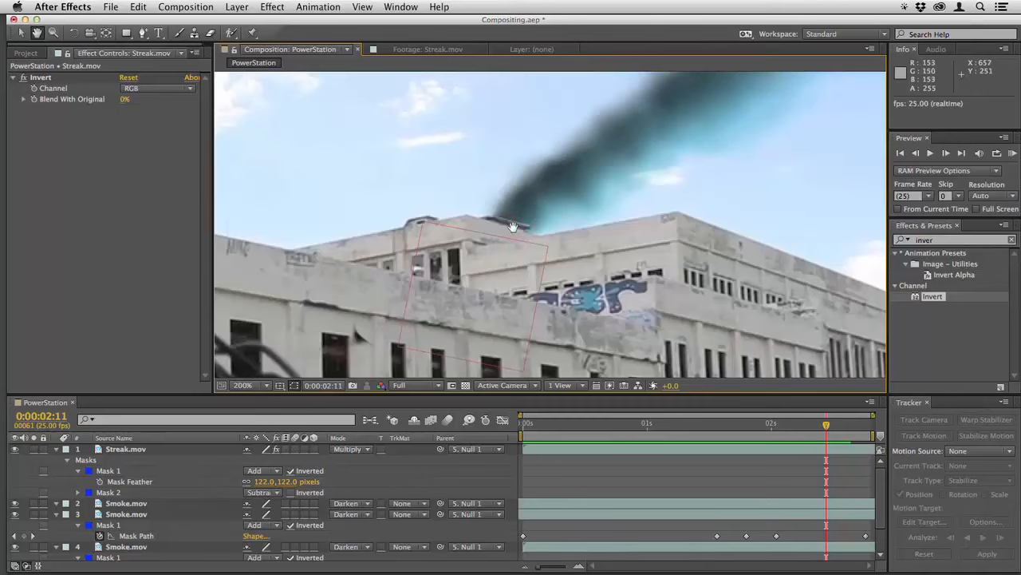
pyautogui.click(516, 229)
pyautogui.press('v')
pyautogui.click(598, 450)
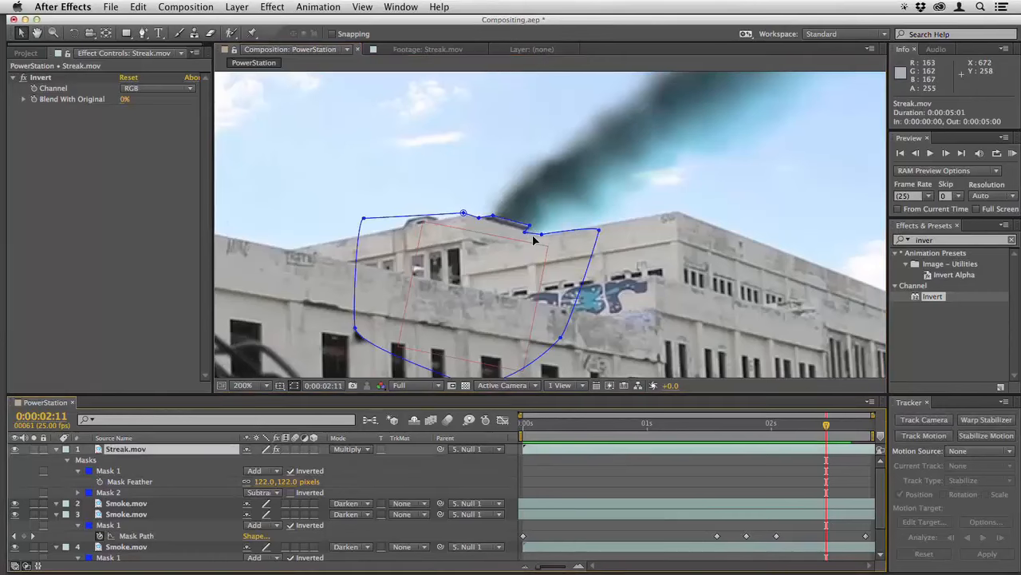
pyautogui.scroll(2, 534, 238)
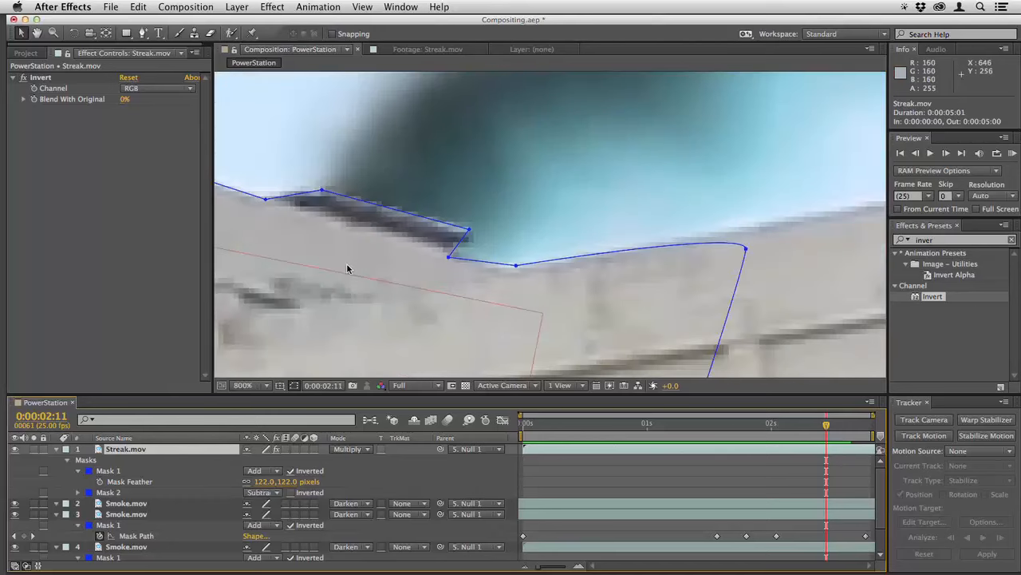
pyautogui.moveTo(348, 269); pyautogui.dragTo(456, 269)
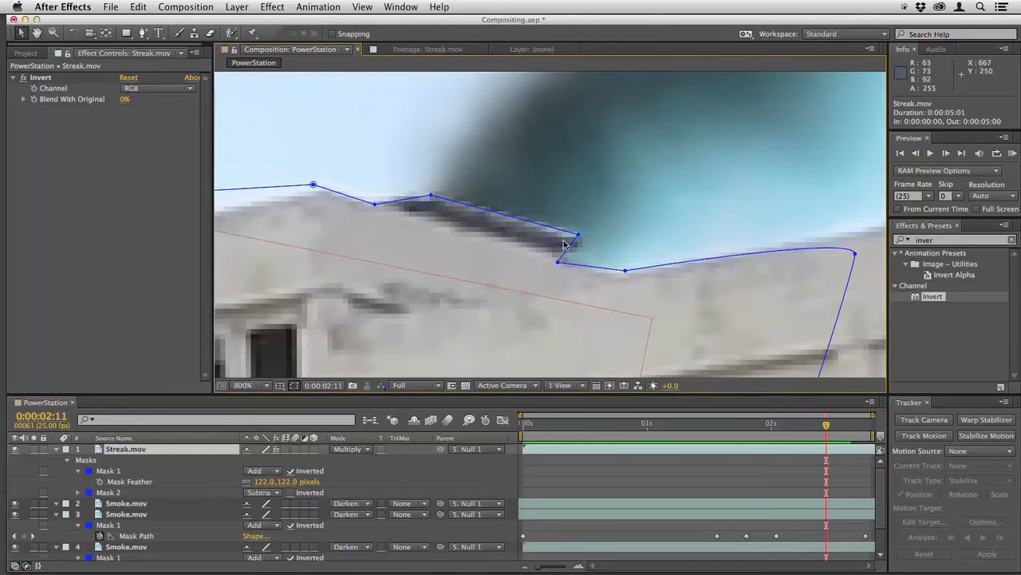
pyautogui.moveTo(577, 235); pyautogui.dragTo(570, 242)
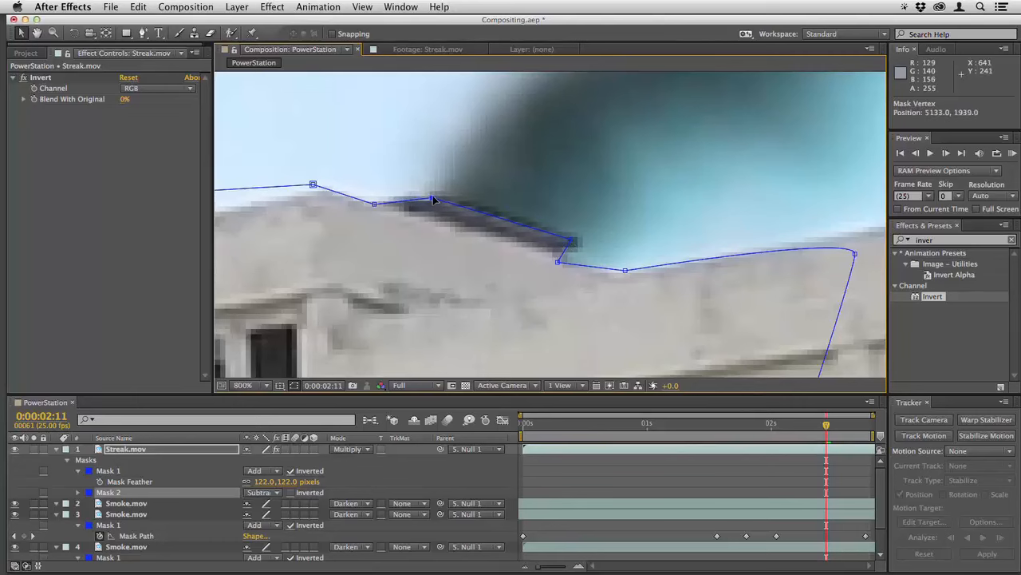
pyautogui.scroll(-5, 585, 260)
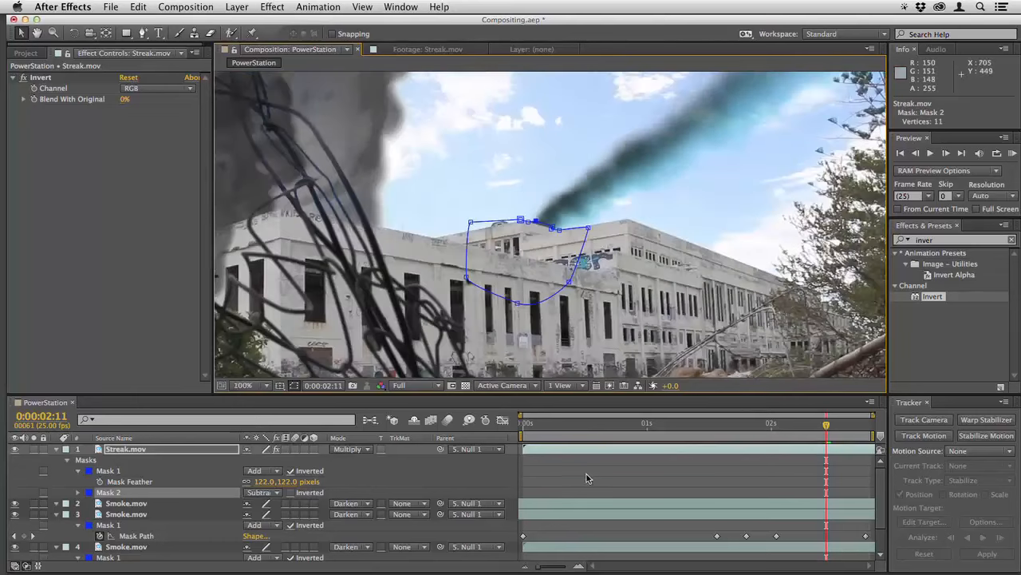
# - Deselect the layer, scrub back along the timeline and preview the streak behind the roof
pyautogui.click(587, 477)
pyautogui.moveTo(581, 425); pyautogui.dragTo(653, 426)
pyautogui.press('space')
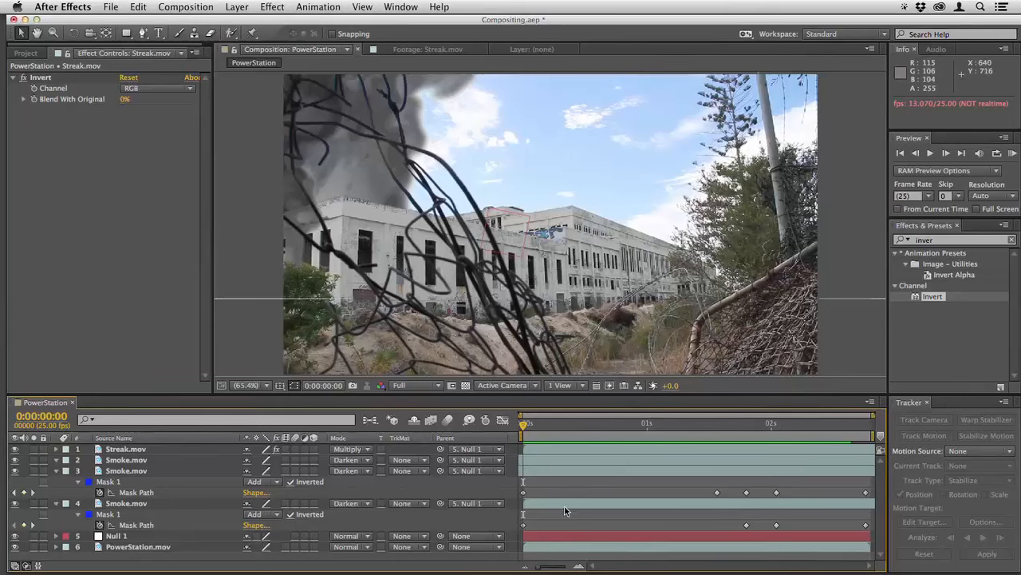
# - Pre-compose all layers of the PowerStation composition, moving all attributes into the new composition Pre-comp 1, and save the project
pyautogui.press('super+a')
pyautogui.click(237, 7)
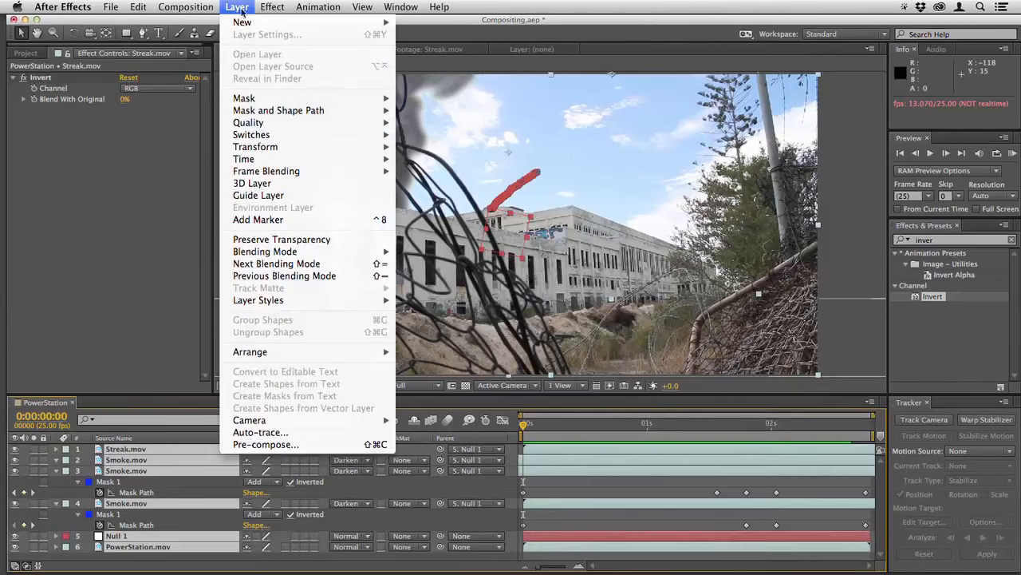
pyautogui.click(266, 444)
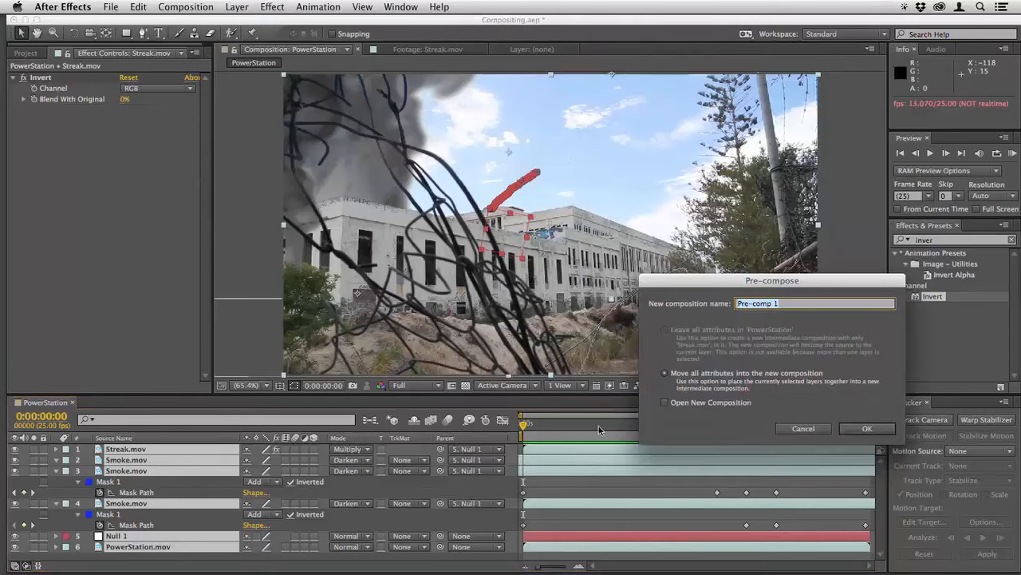
pyautogui.click(864, 429)
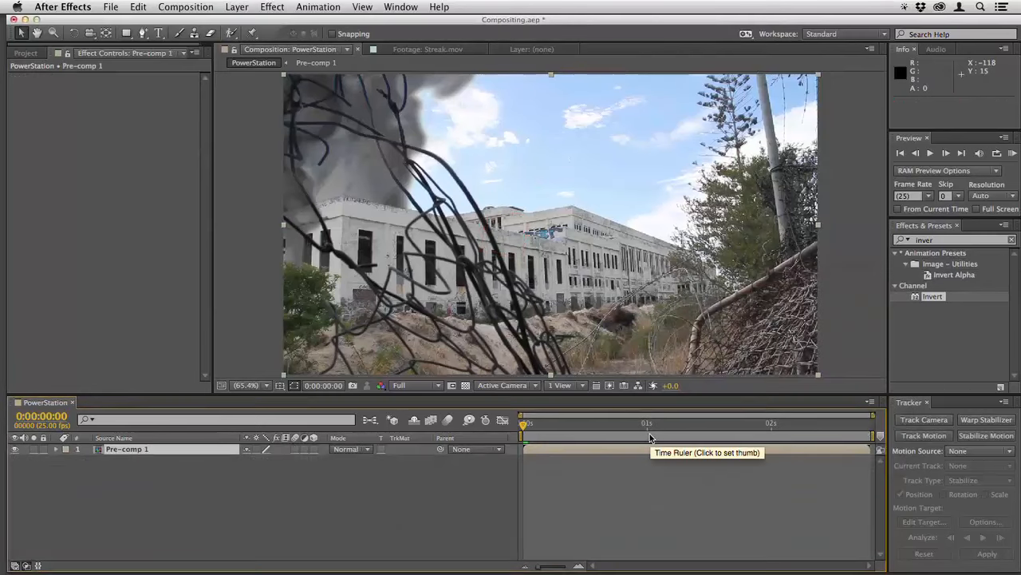
pyautogui.press('super+s')
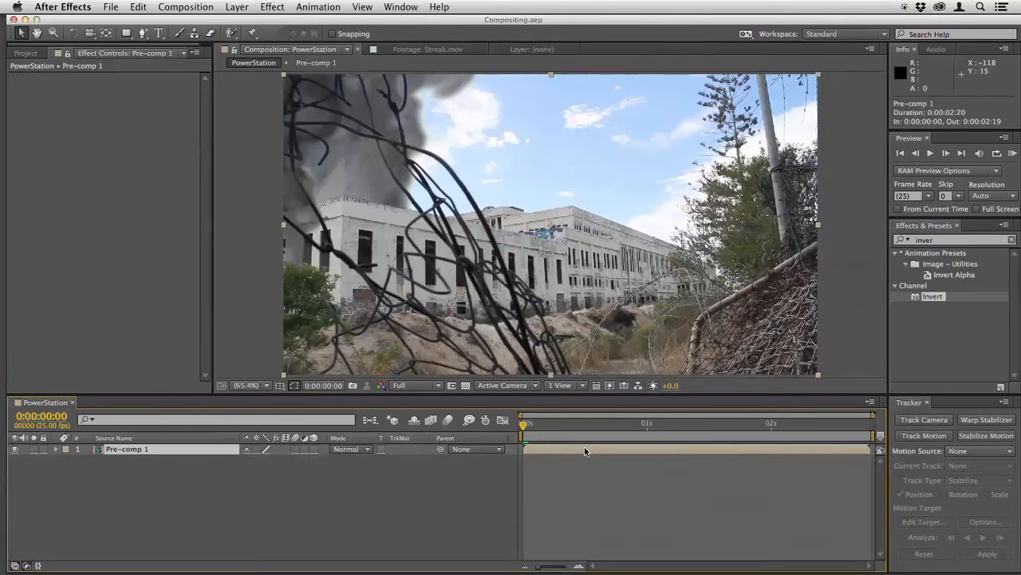
# - Apply Color Balance to the Pre-comp 1 layer with shadow red 46, midtone red 16, midtone blue -12 and highlight blue -47
pyautogui.click(952, 240)
pyautogui.write('color b')
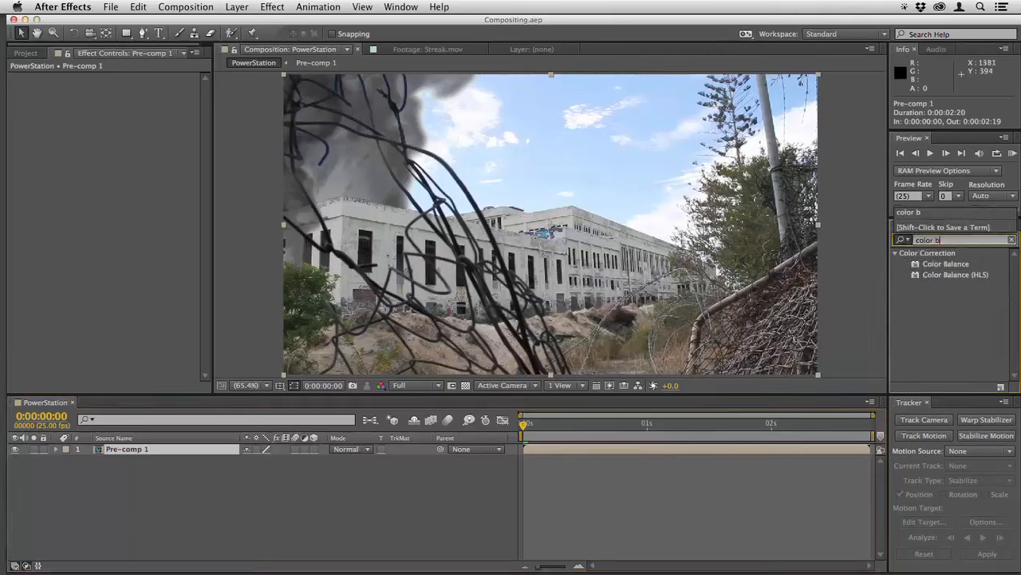
pyautogui.moveTo(944, 264); pyautogui.dragTo(580, 452)
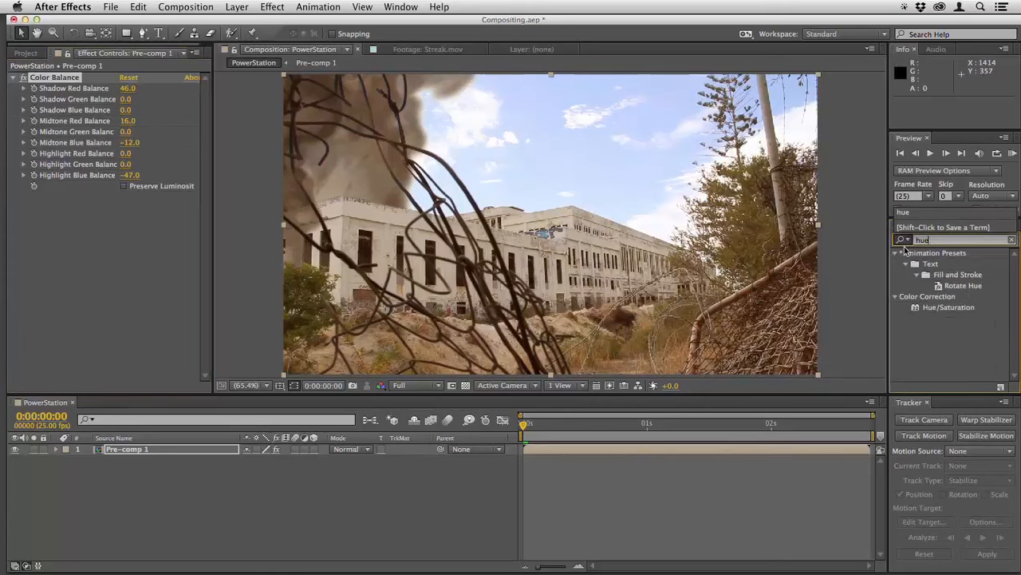
# - Add Hue/Saturation to the Pre-comp 1 layer and set its master saturation to -40
pyautogui.moveTo(944, 310); pyautogui.dragTo(750, 353)
pyautogui.moveTo(590, 294); pyautogui.dragTo(590, 295)
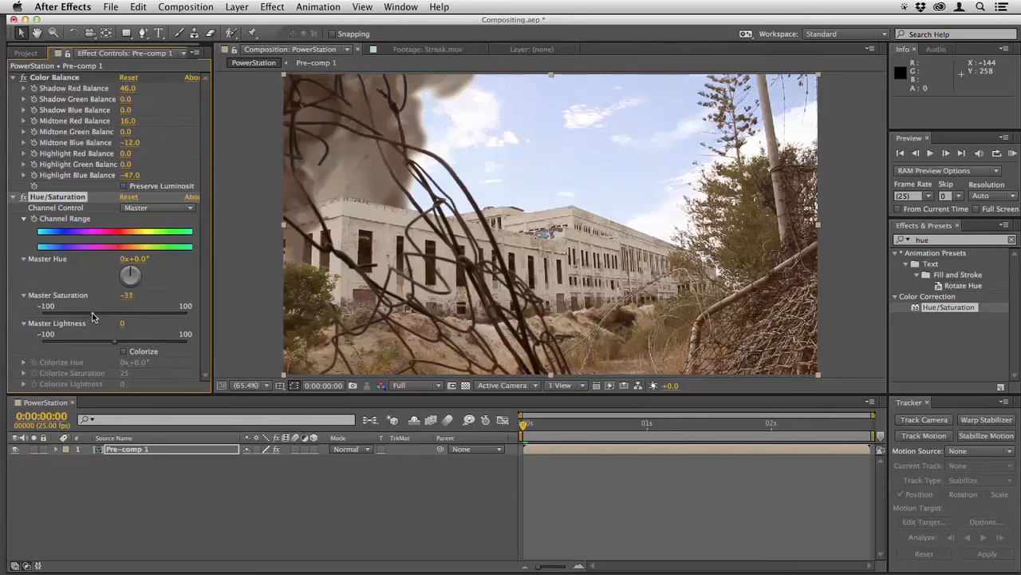
# - Preview the color-graded PowerStation composition several times from frame 0
pyautogui.press('space')
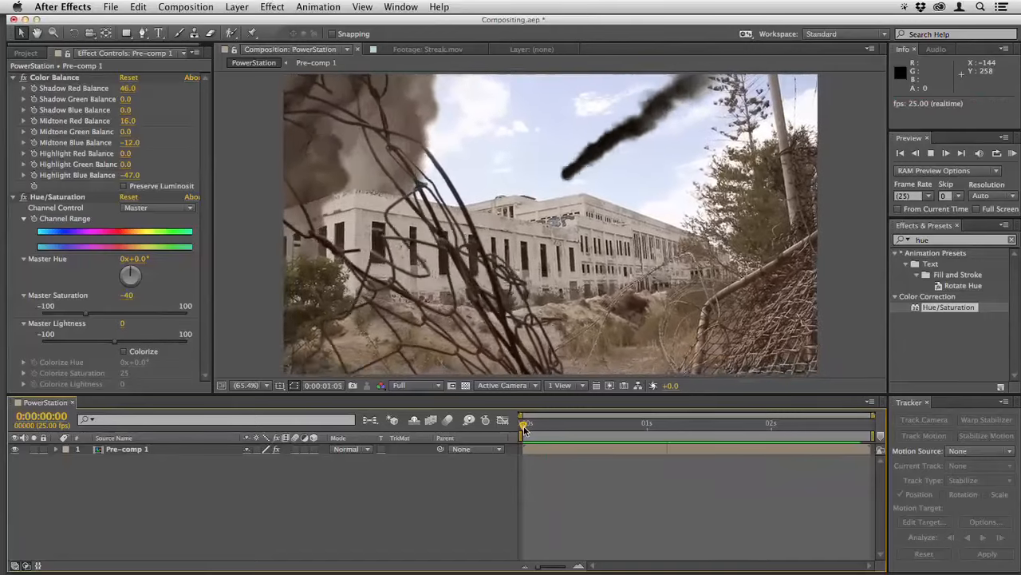
pyautogui.press('space')
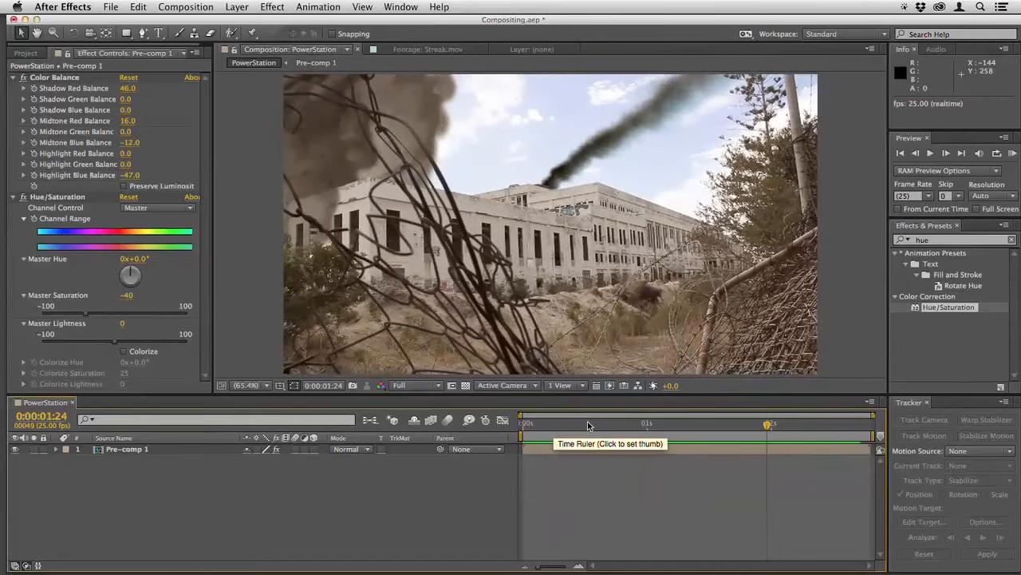
pyautogui.moveTo(587, 424); pyautogui.dragTo(511, 432)
pyautogui.press('space')
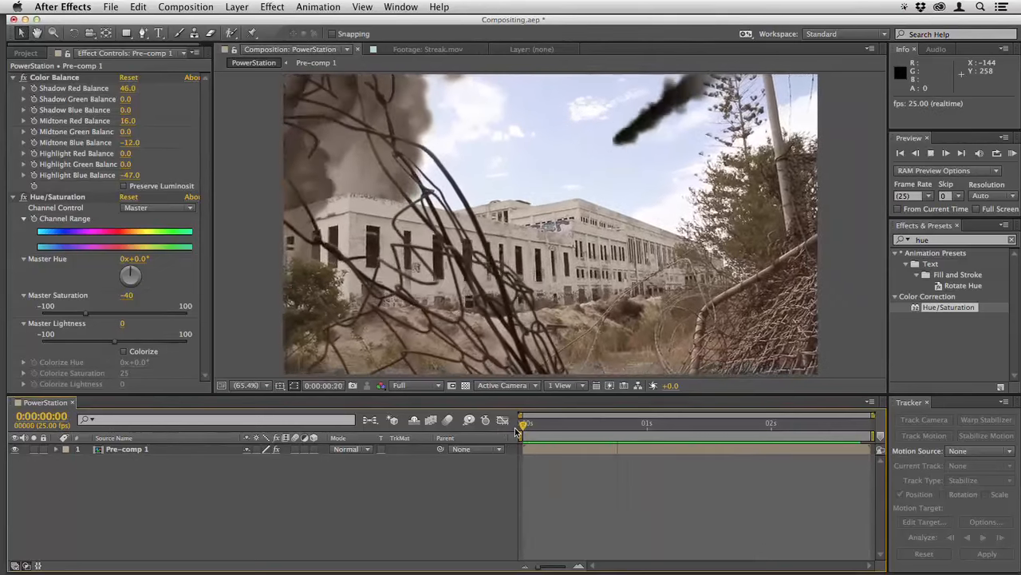
pyautogui.click(528, 426)
pyautogui.moveTo(529, 427); pyautogui.dragTo(517, 429)
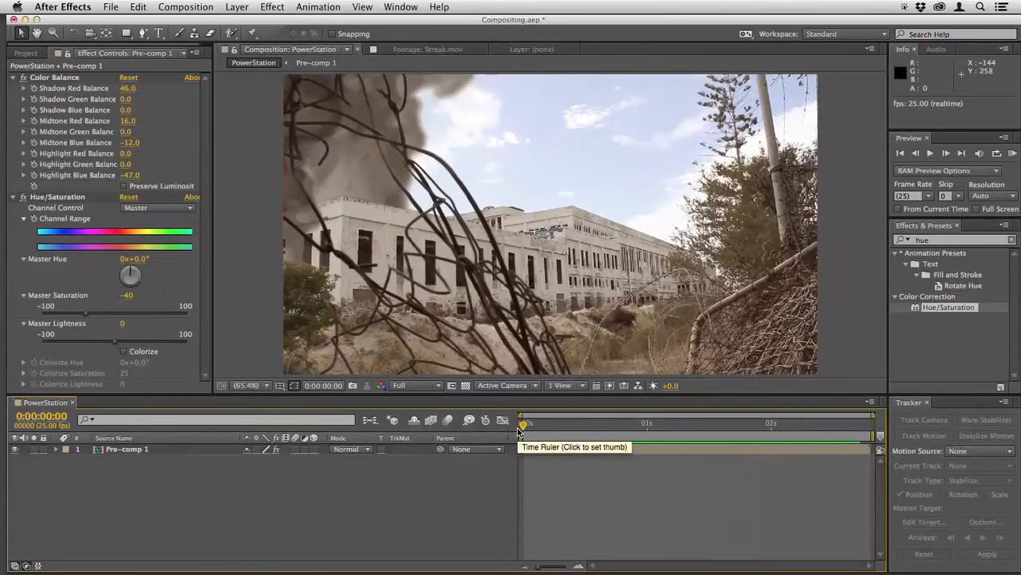
pyautogui.press('space')
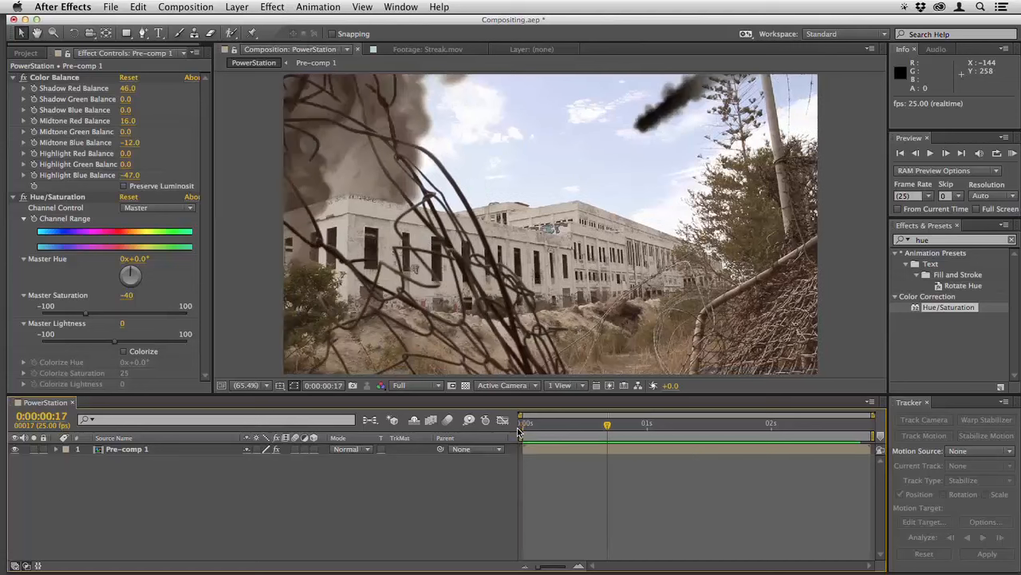
pyautogui.click(523, 428)
pyautogui.press('space')
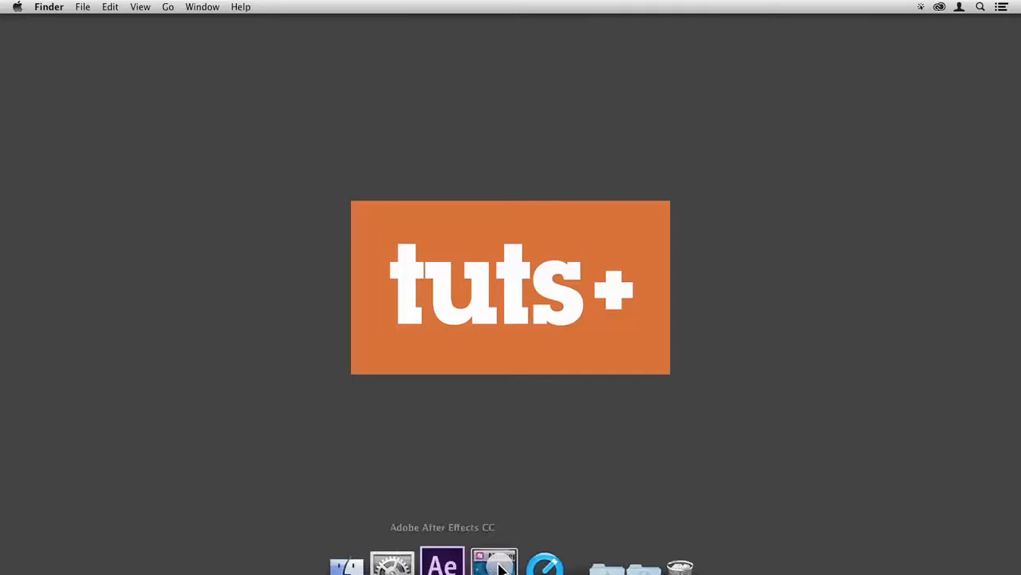
# - Switch to After Effects with CornerPin.aep, preview the Screen composition's monitor shot twice from frame 0 and return to frame 0
pyautogui.click(452, 571)
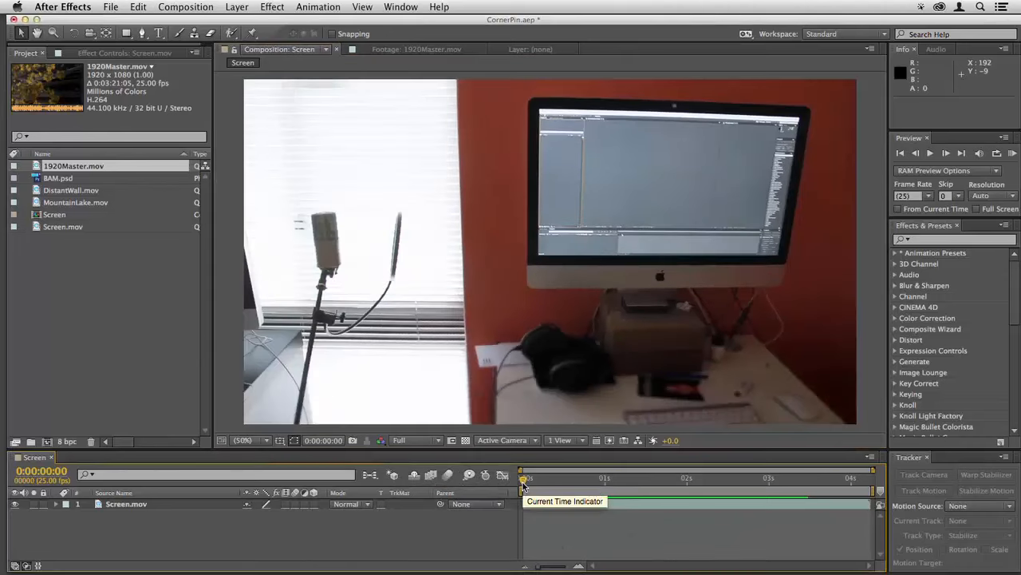
pyautogui.press('space')
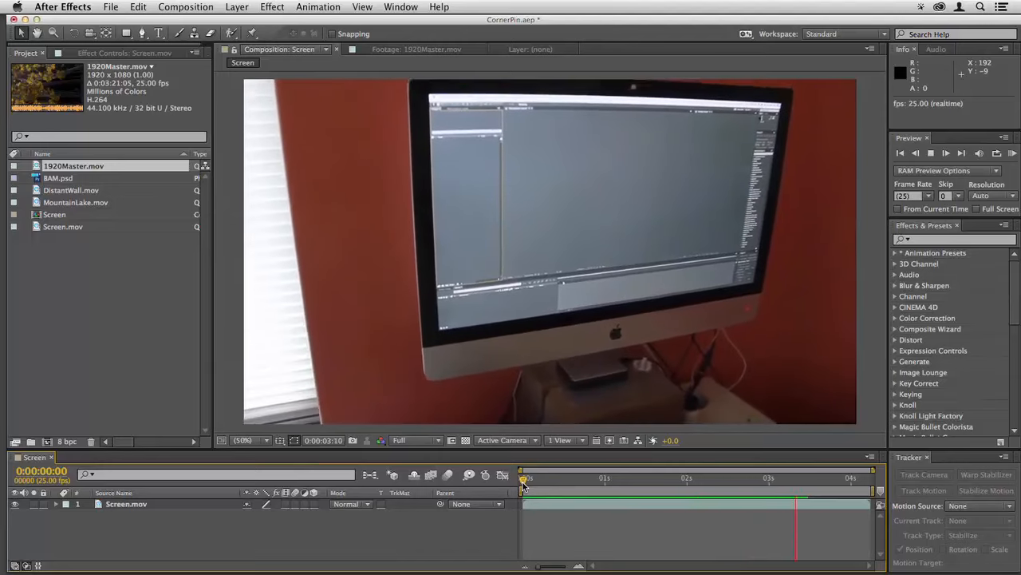
pyautogui.press('space')
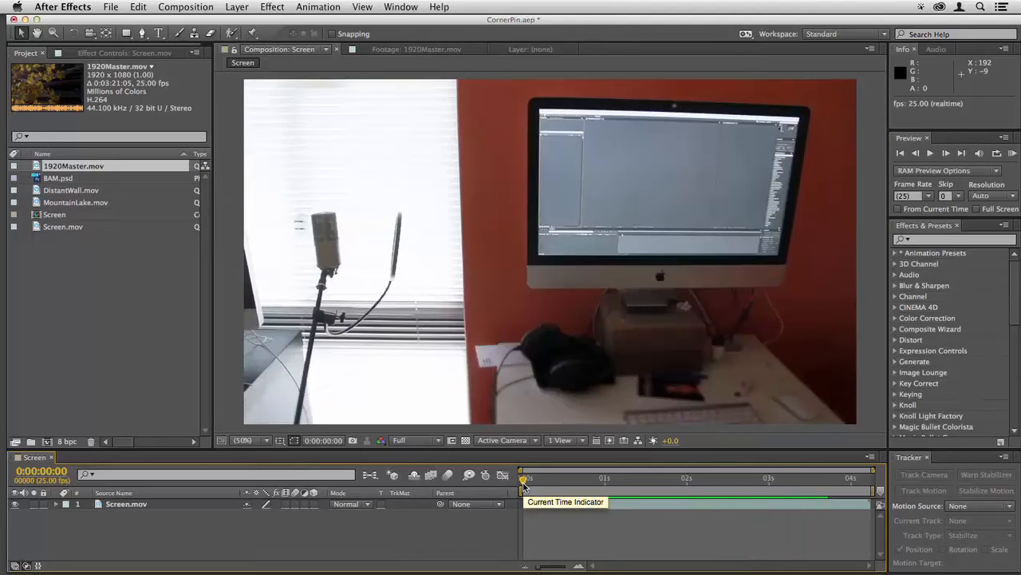
pyautogui.press('space')
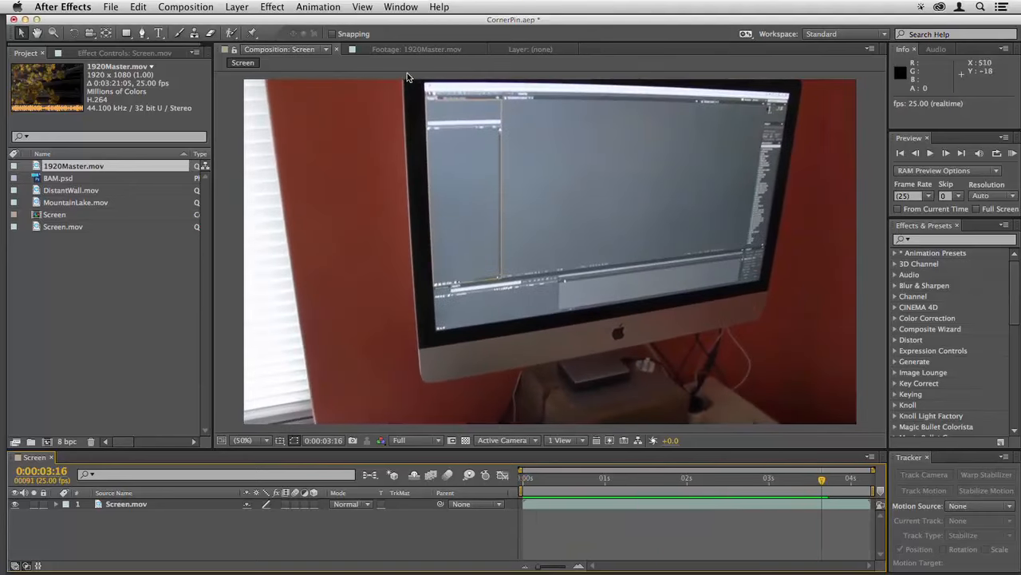
pyautogui.moveTo(553, 489); pyautogui.dragTo(524, 490)
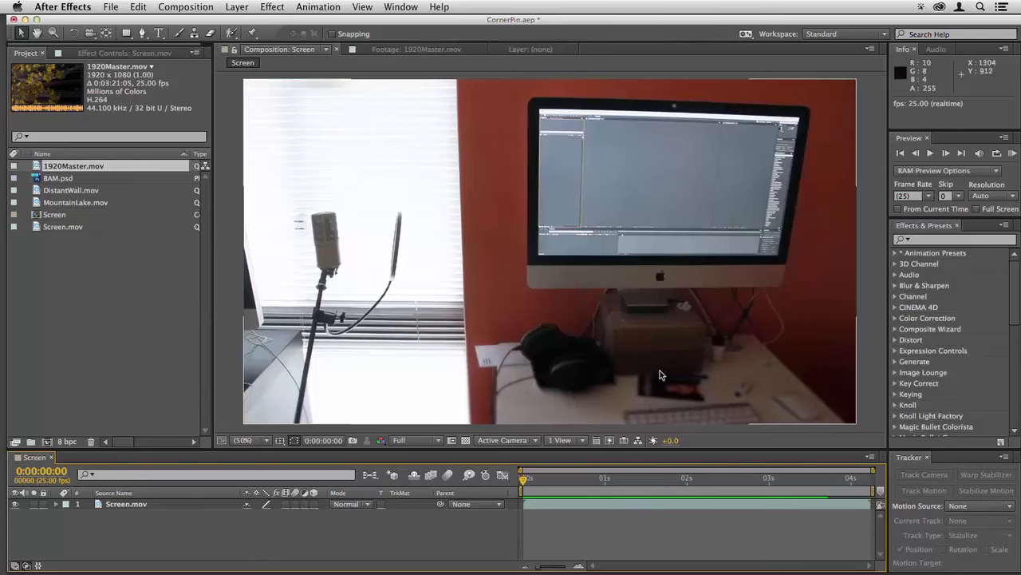
# - Show the 1920Master.mov footage and play it from about 0:01:34:19
pyautogui.click(368, 50)
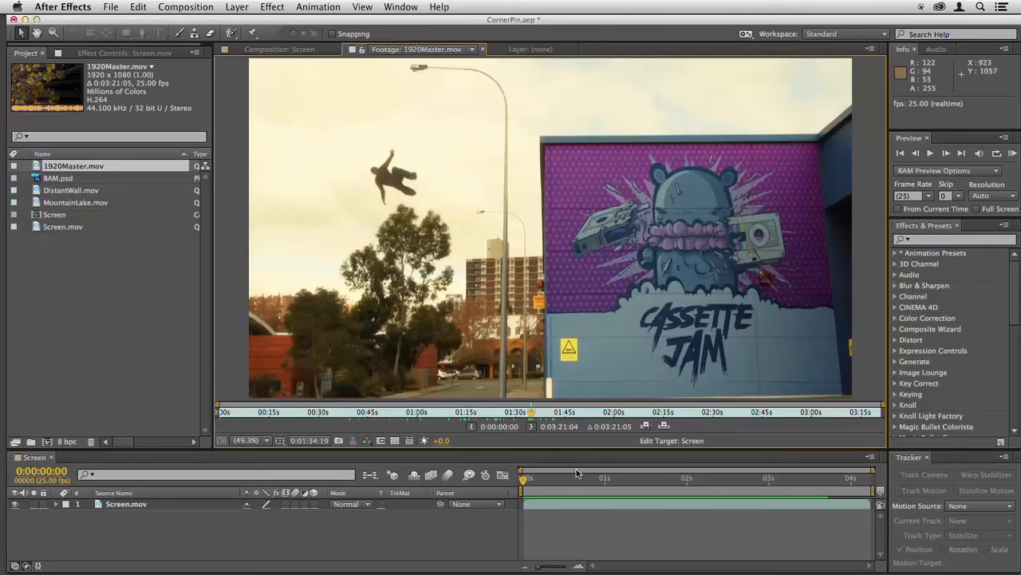
pyautogui.press('space')
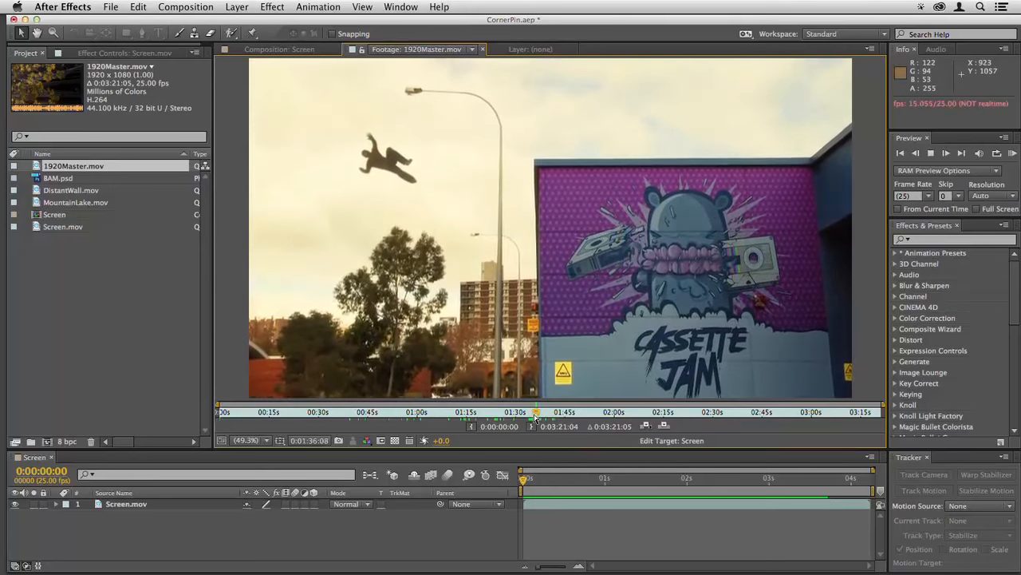
# - Pause and resume playback of the 1920Master.mov footage to review its Cassette Jam sign shots, and return to the Screen composition
pyautogui.press('space')
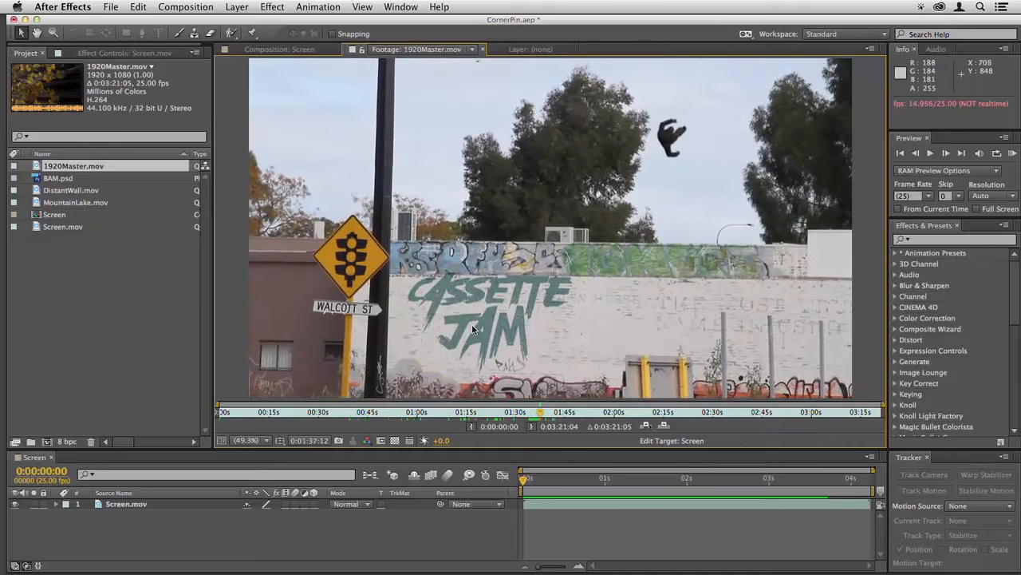
pyautogui.press('space')
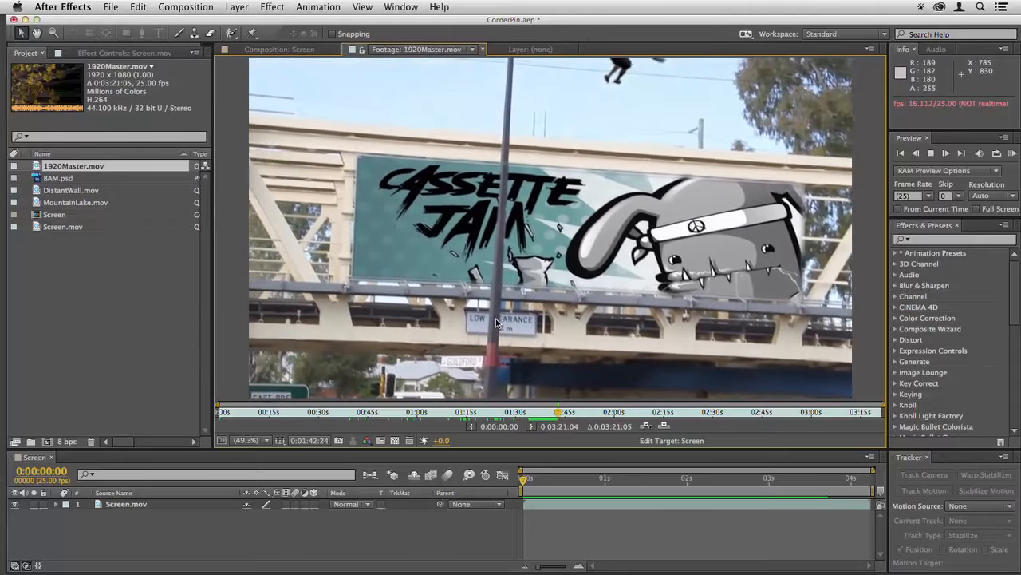
pyautogui.click(272, 48)
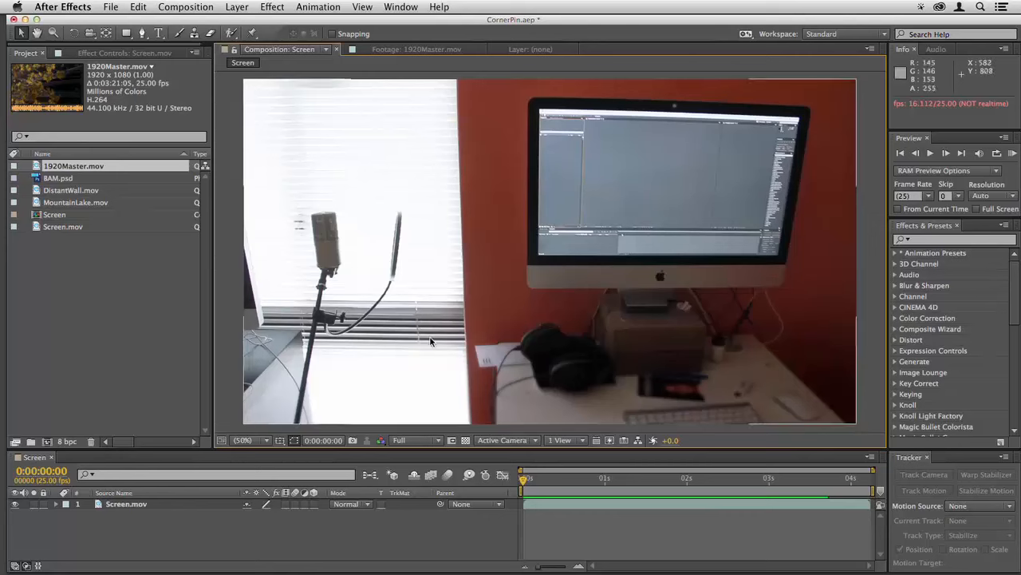
# - Add MountainLake.mov to the Screen composition above Screen.mov and hide the new layer
pyautogui.moveTo(54, 206); pyautogui.dragTo(551, 261)
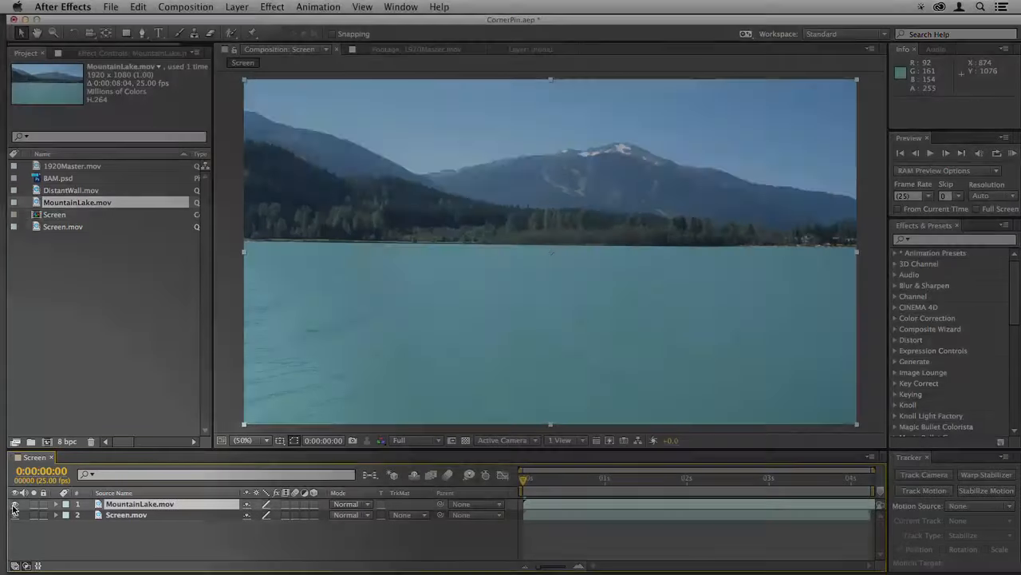
pyautogui.click(15, 505)
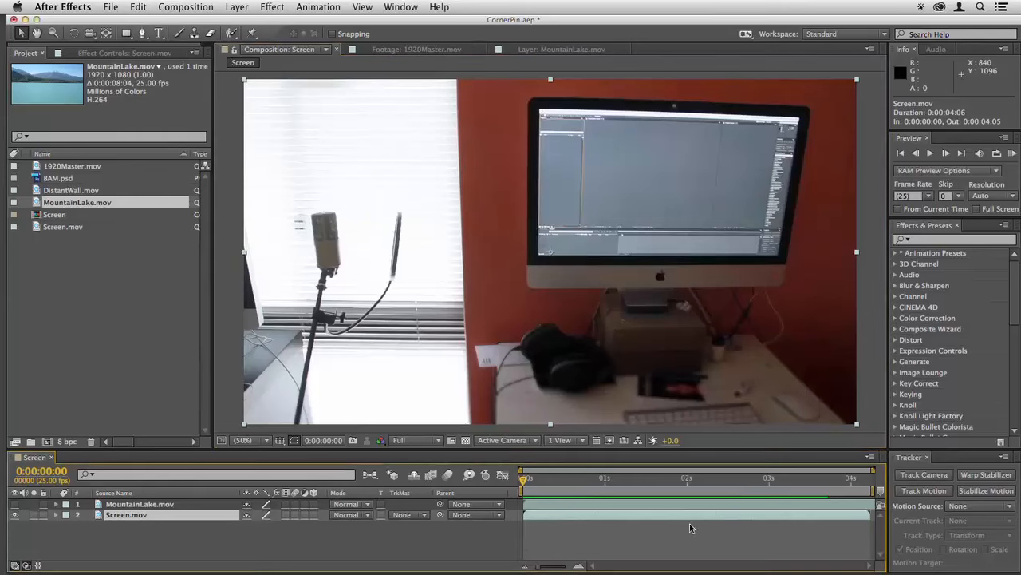
# - Start motion tracking on the Screen.mov layer and set the track type to Perspective corner pin
pyautogui.click(916, 495)
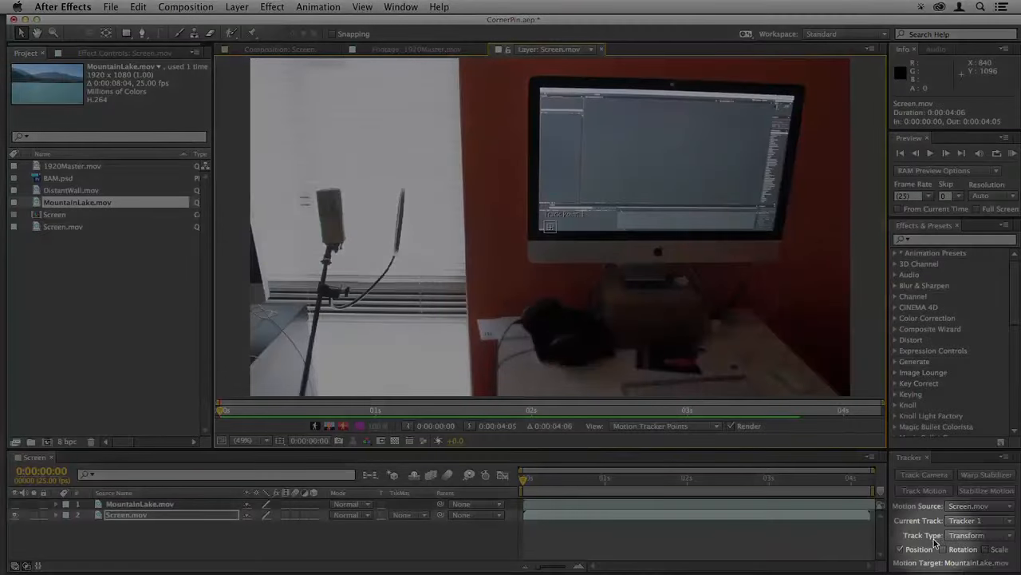
pyautogui.click(967, 534)
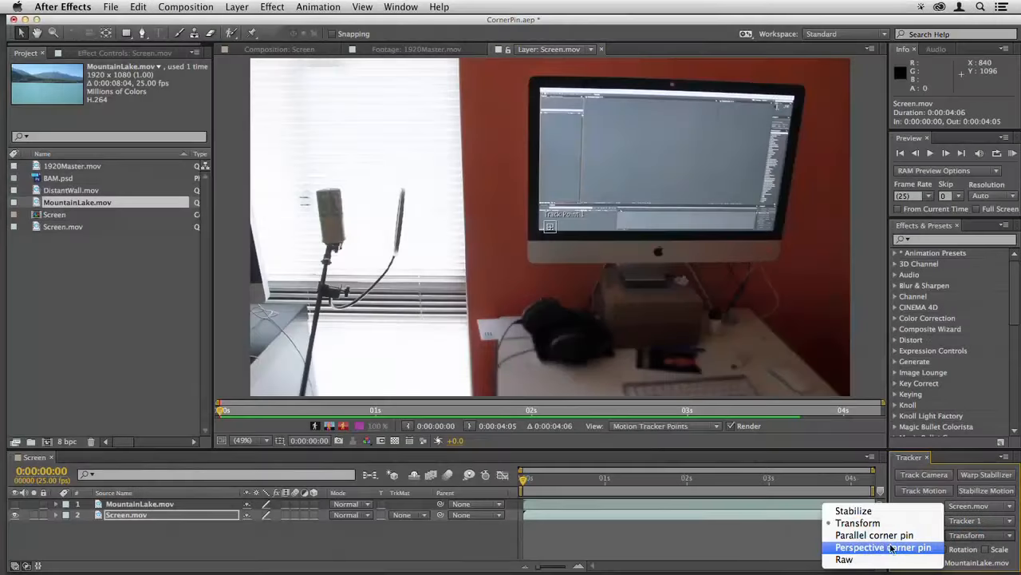
pyautogui.click(885, 549)
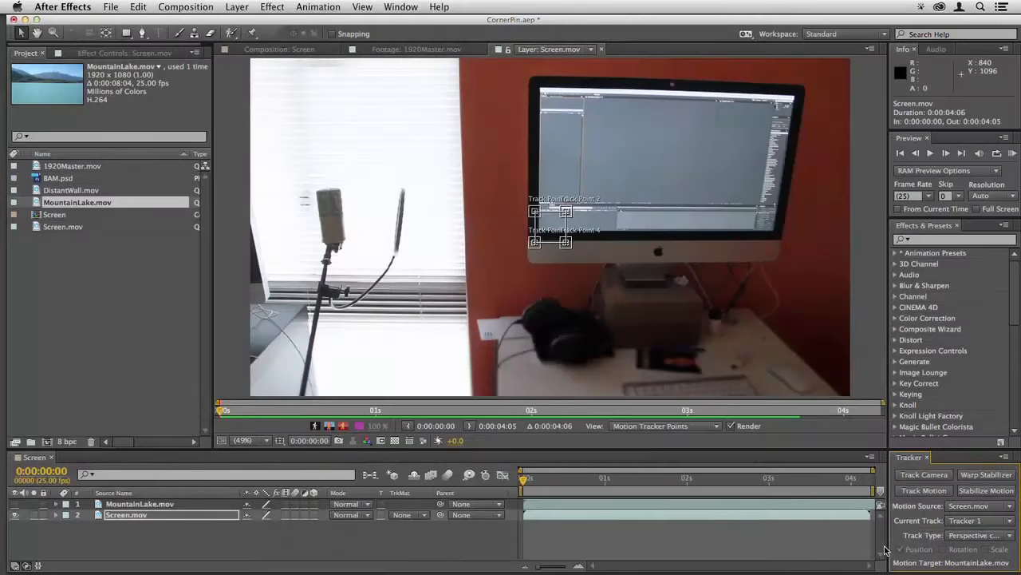
# - Place the four track points on the matching corners of the iMac's display area at frame 0
pyautogui.press('.')
pyautogui.press('.')
pyautogui.press('.')
pyautogui.press('.')
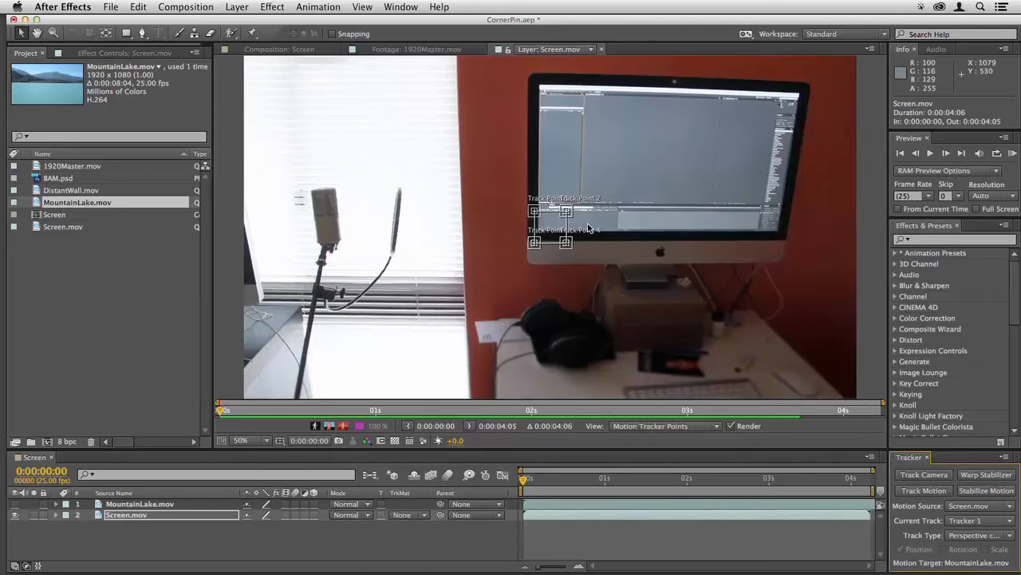
pyautogui.press(',')
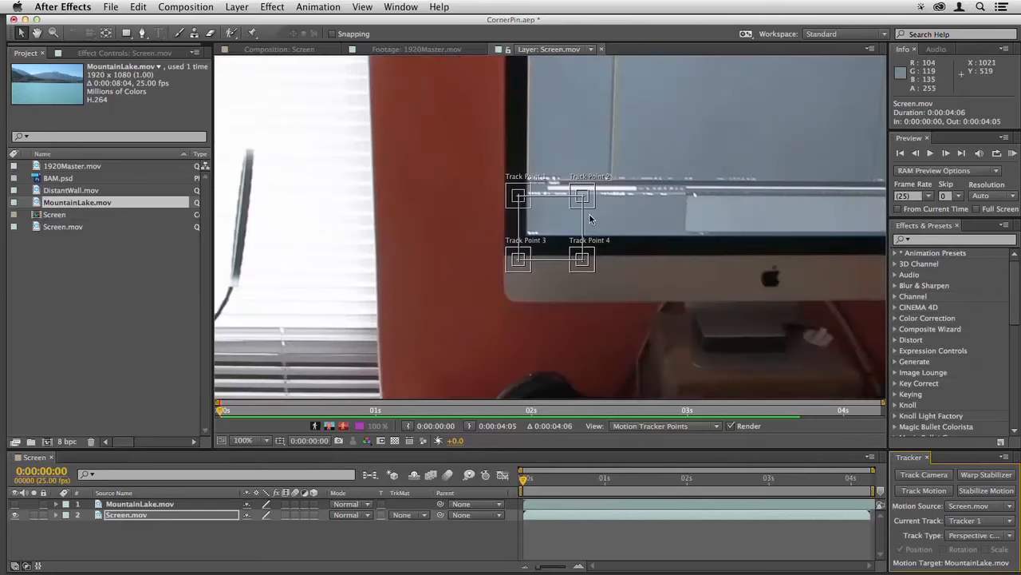
pyautogui.press('h')
pyautogui.moveTo(502, 201); pyautogui.dragTo(356, 317)
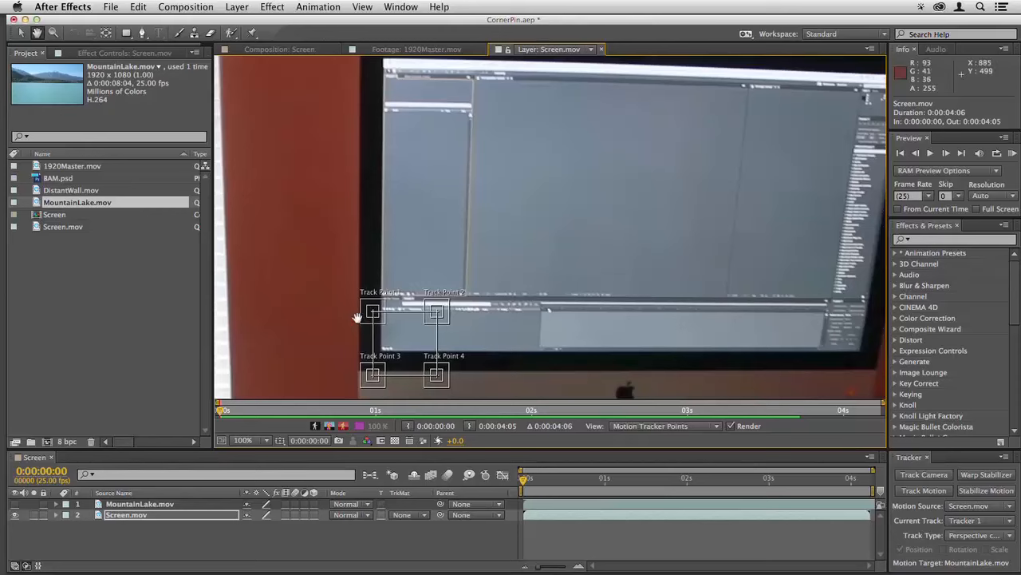
pyautogui.press('v')
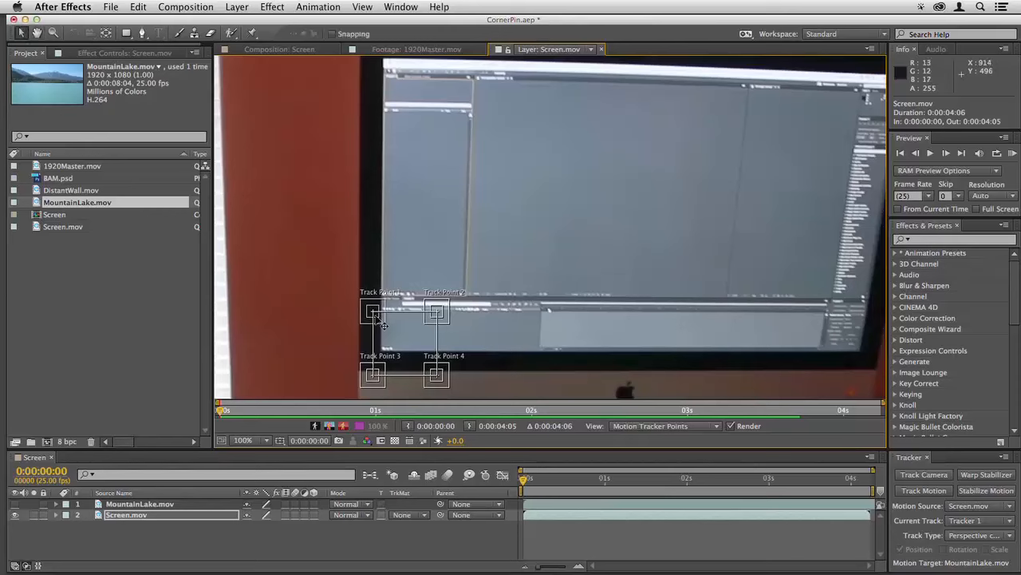
pyautogui.moveTo(382, 320); pyautogui.dragTo(391, 92)
pyautogui.moveTo(437, 334); pyautogui.dragTo(825, 100)
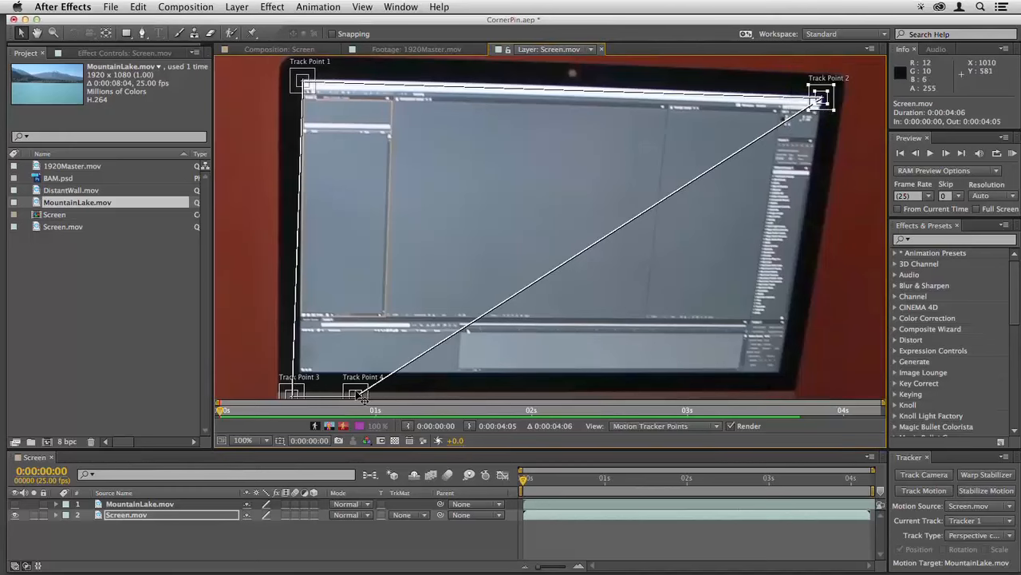
pyautogui.moveTo(360, 396); pyautogui.dragTo(785, 368)
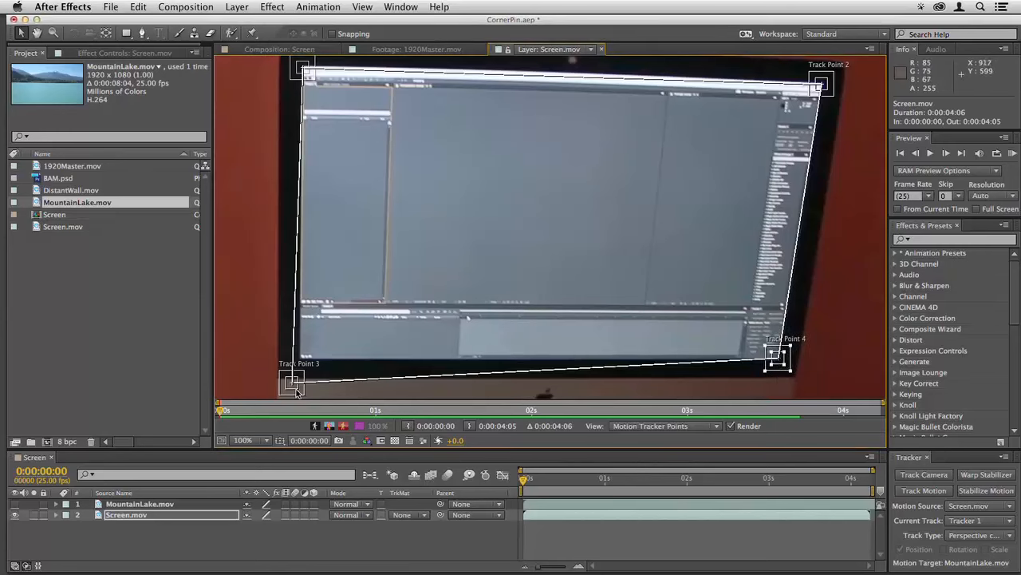
pyautogui.moveTo(295, 387); pyautogui.dragTo(304, 364)
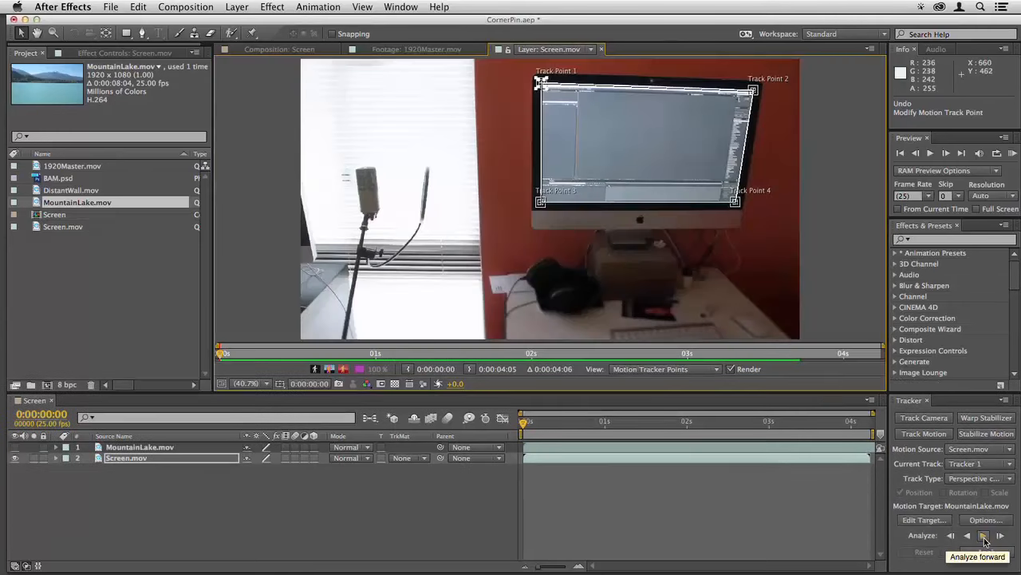
# - Analyze the four track points forward through the whole clip and return to frame 0
pyautogui.click(984, 536)
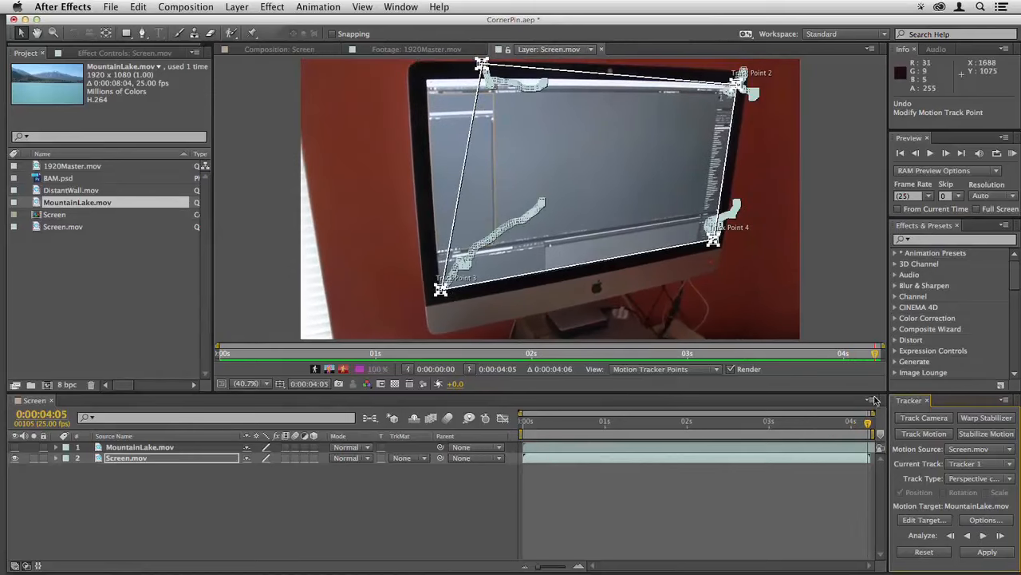
pyautogui.moveTo(869, 429); pyautogui.dragTo(515, 421)
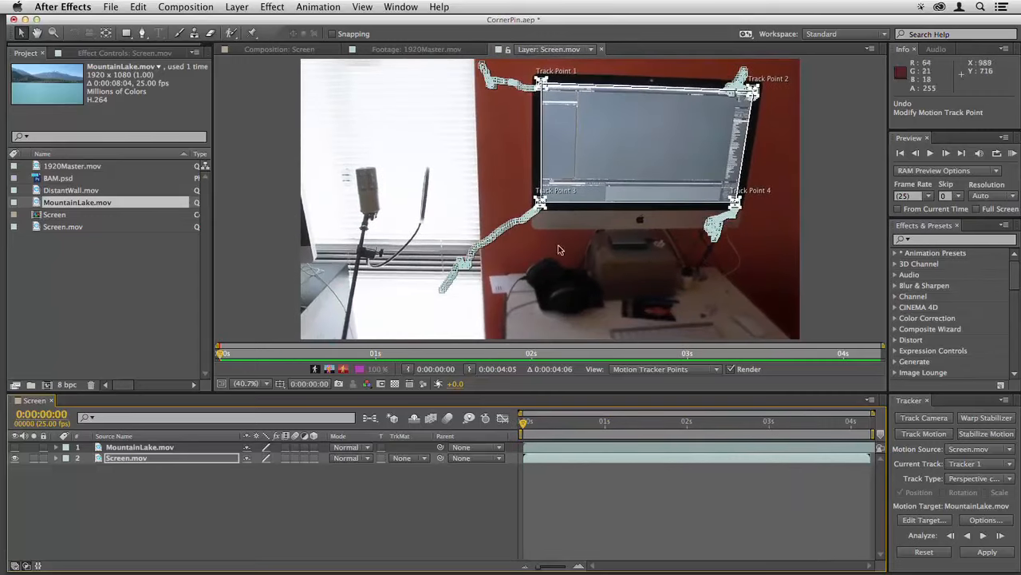
# - Enlarge the search and feature regions of Track Point 1 around the display's upper-left corner
pyautogui.press('/')
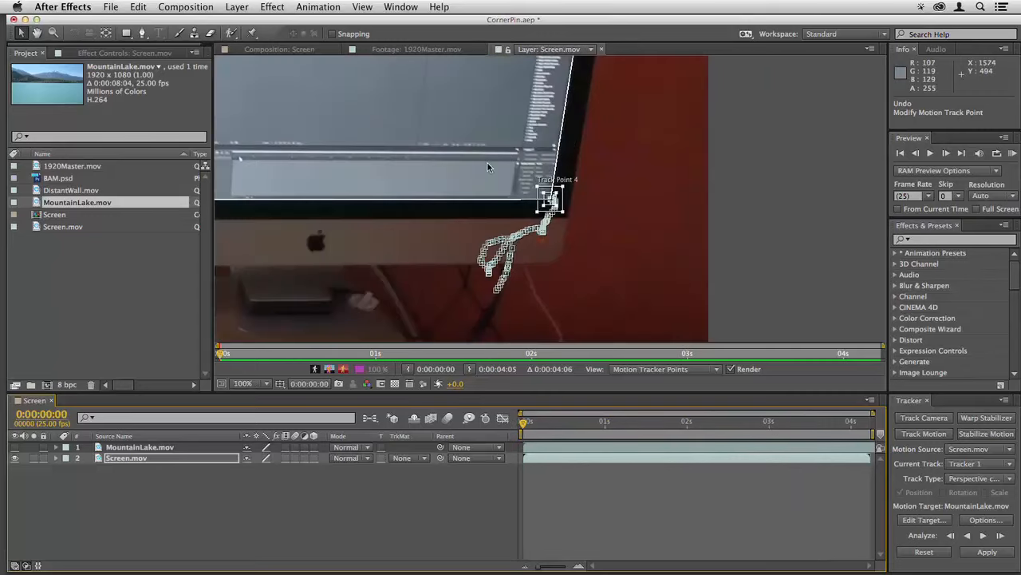
pyautogui.press('h')
pyautogui.moveTo(407, 144); pyautogui.dragTo(670, 252)
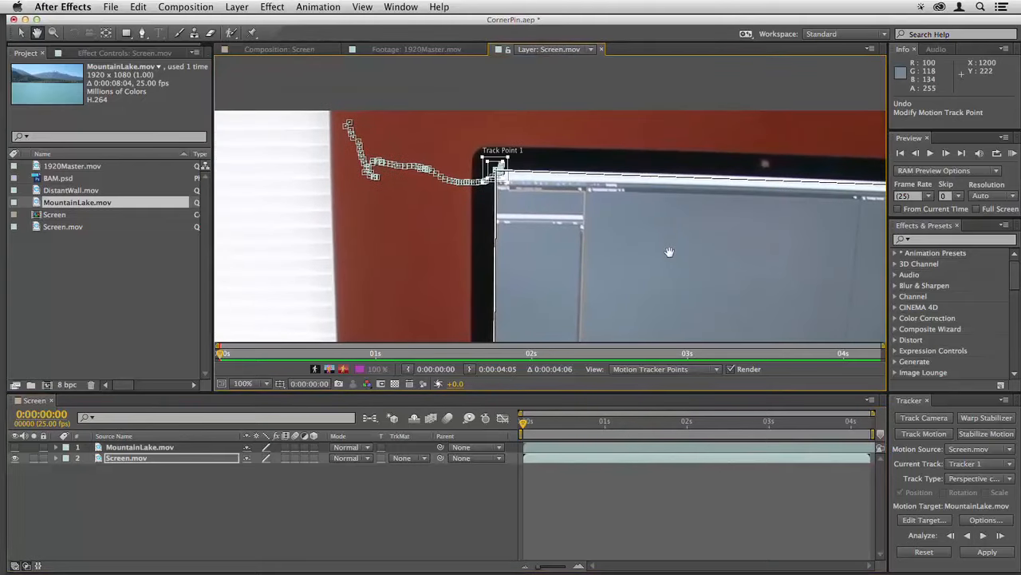
pyautogui.press('v')
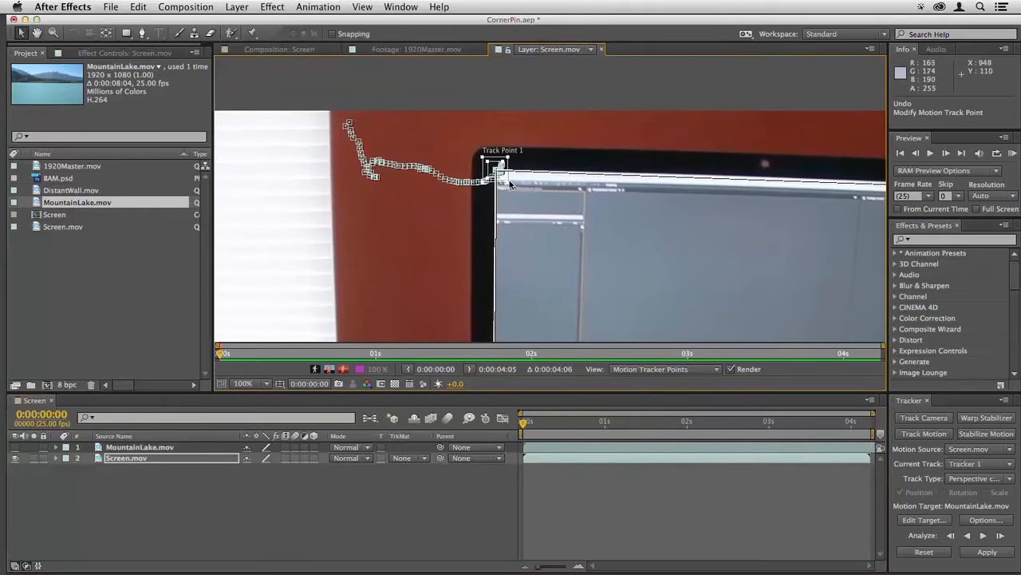
pyautogui.moveTo(509, 184); pyautogui.dragTo(537, 206)
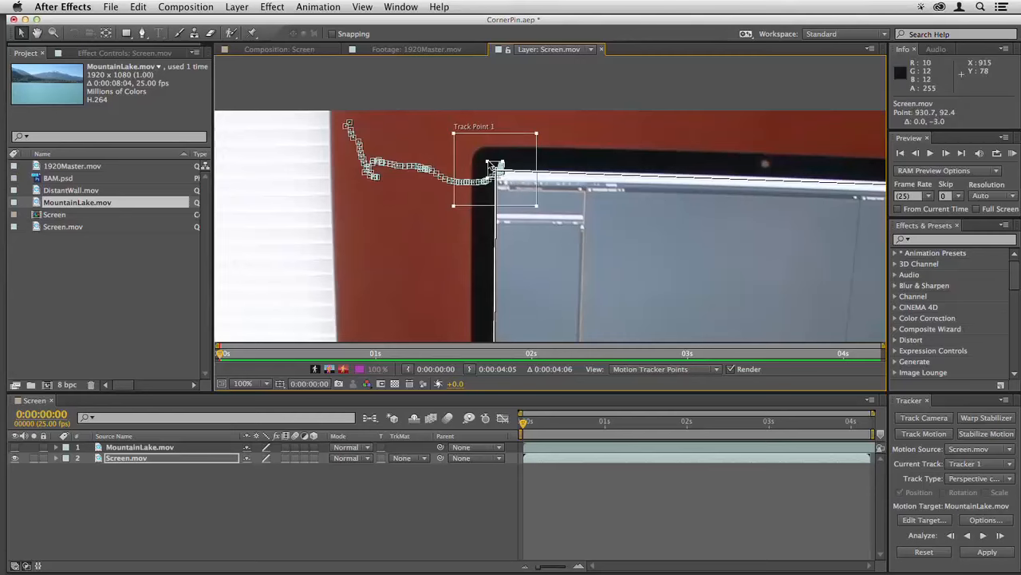
pyautogui.moveTo(483, 162); pyautogui.dragTo(475, 150)
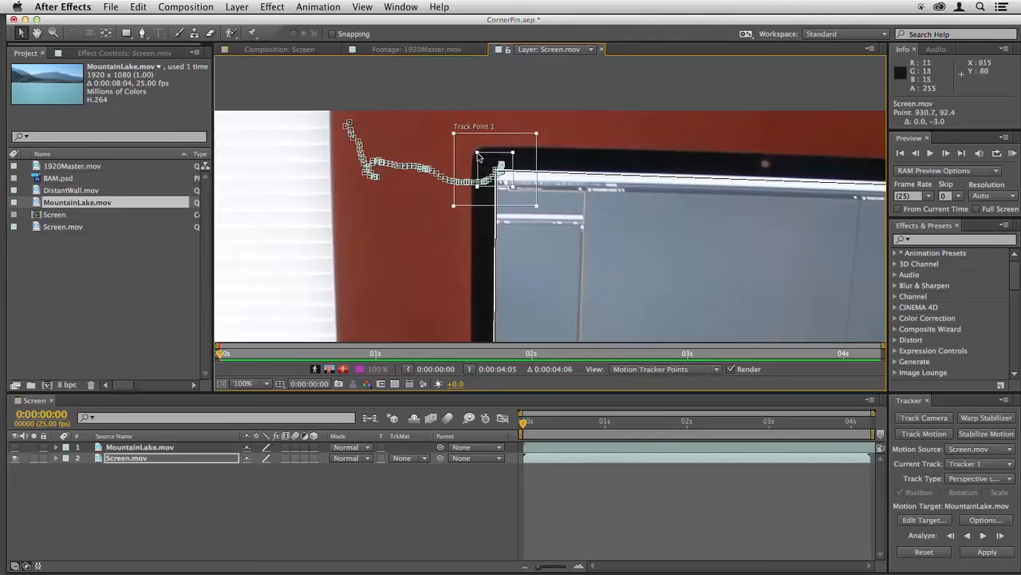
# - Analyze the track forward again from frame 0 to the end of the clip, and go back to 0:00:03:11
pyautogui.click(985, 536)
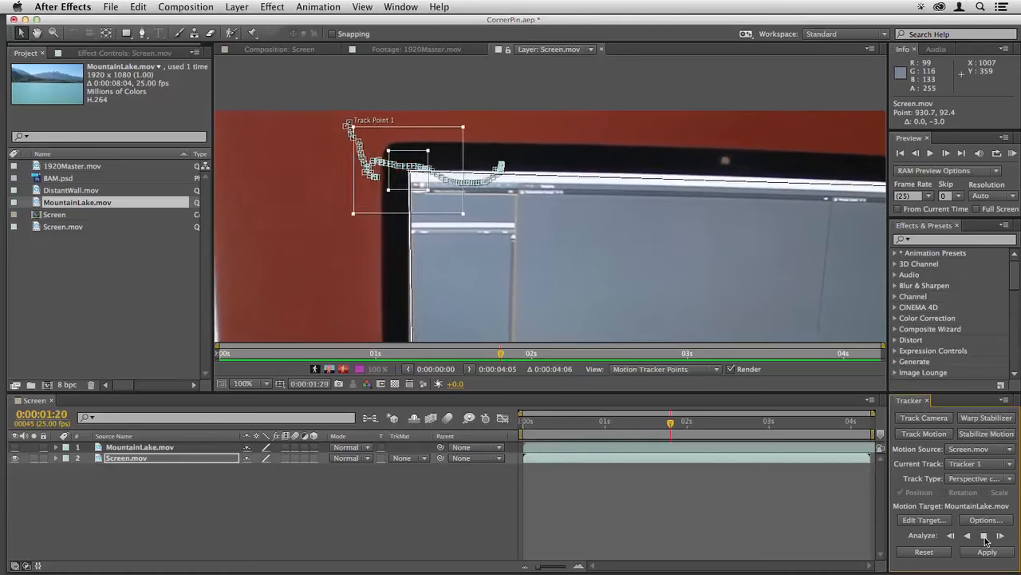
pyautogui.click(984, 535)
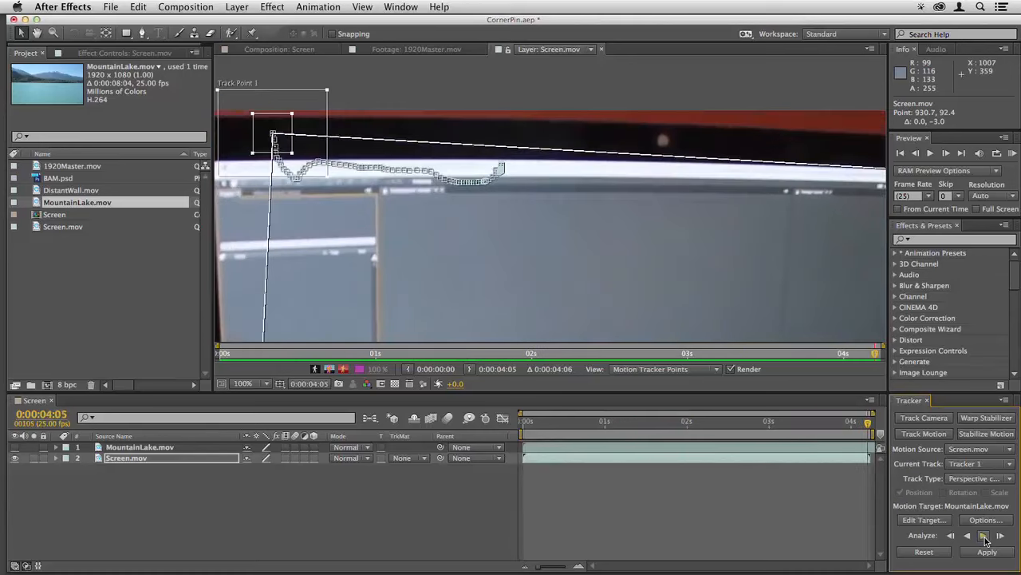
pyautogui.moveTo(824, 422)
pyautogui.mouseDown()
pyautogui.moveTo(792, 428)
pyautogui.moveTo(805, 428)
pyautogui.mouseUp()
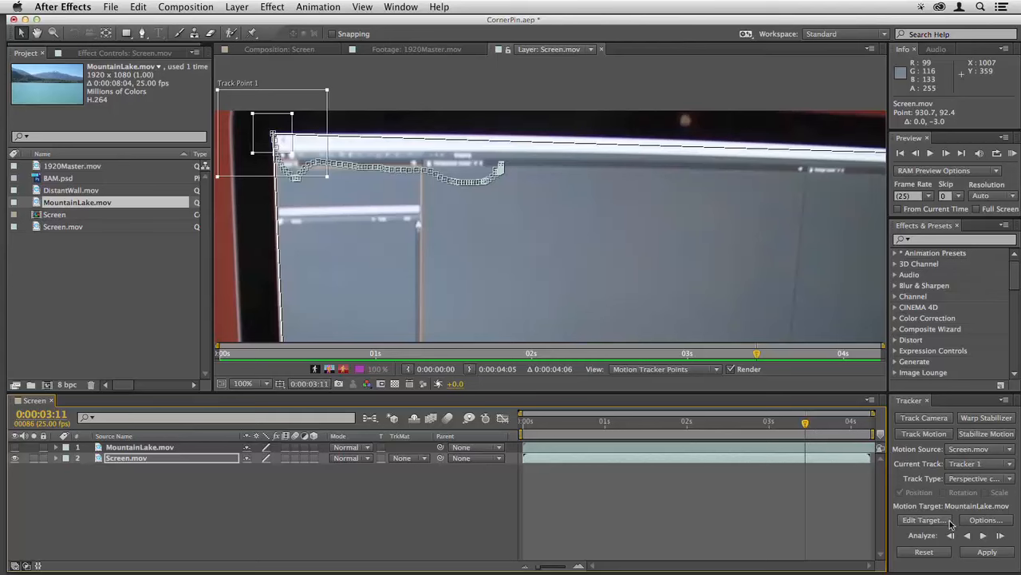
# - Analyze the track forward one frame at a time from 0:00:03:11 to 0:00:03:13
pyautogui.press('.')
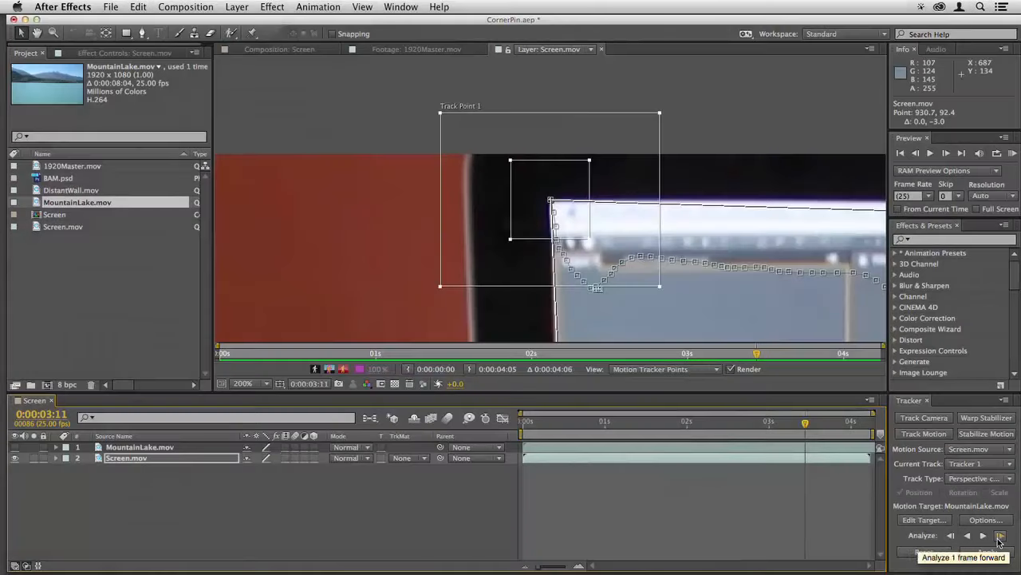
pyautogui.click(1000, 537)
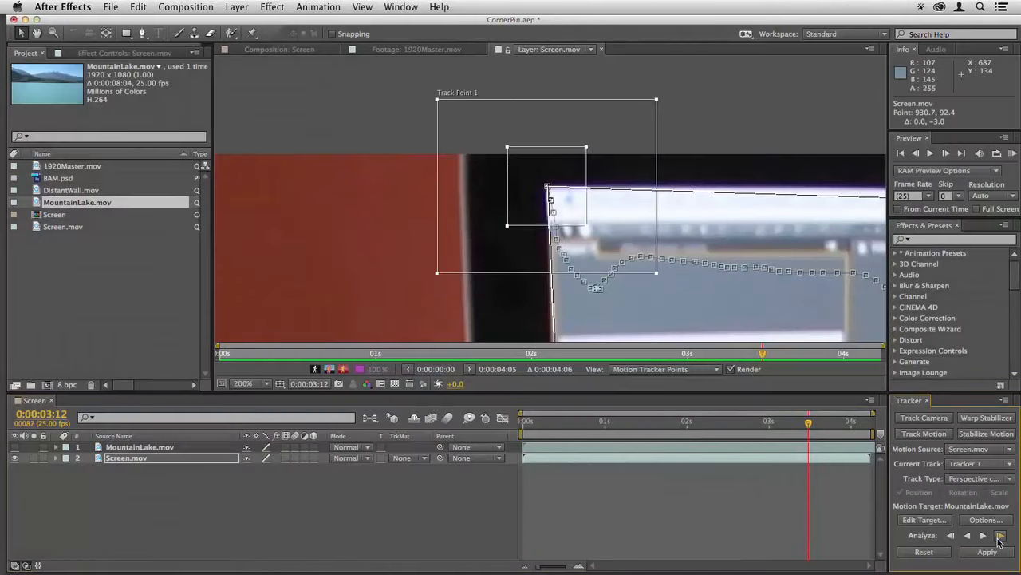
pyautogui.click(1000, 537)
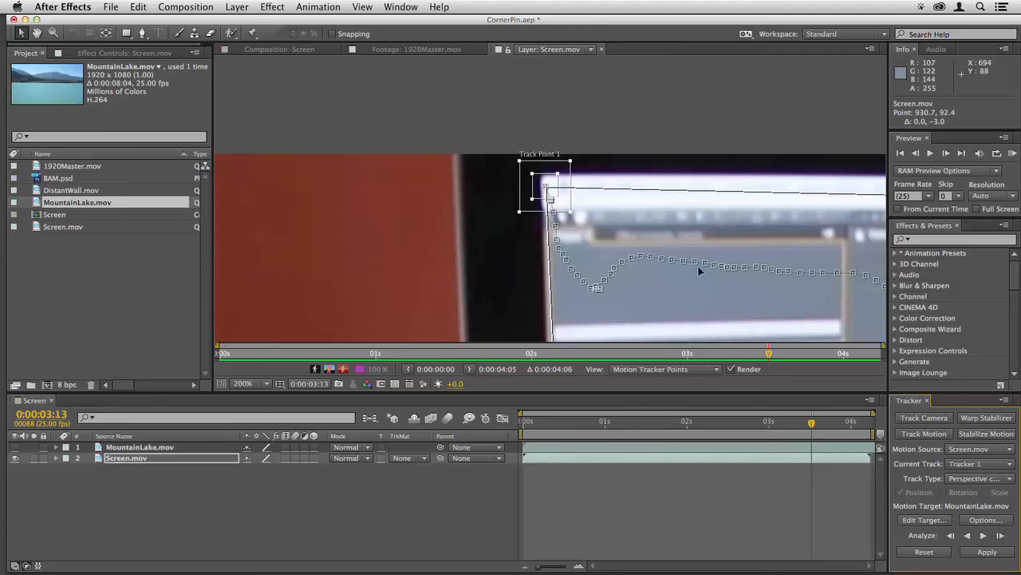
# - At 0:00:03:13, enlarge Track Point 1's regions, move it onto the display's upper-left corner, and make the feature region wider and flatter
pyautogui.moveTo(570, 213); pyautogui.dragTo(594, 234)
pyautogui.moveTo(557, 174); pyautogui.dragTo(575, 162)
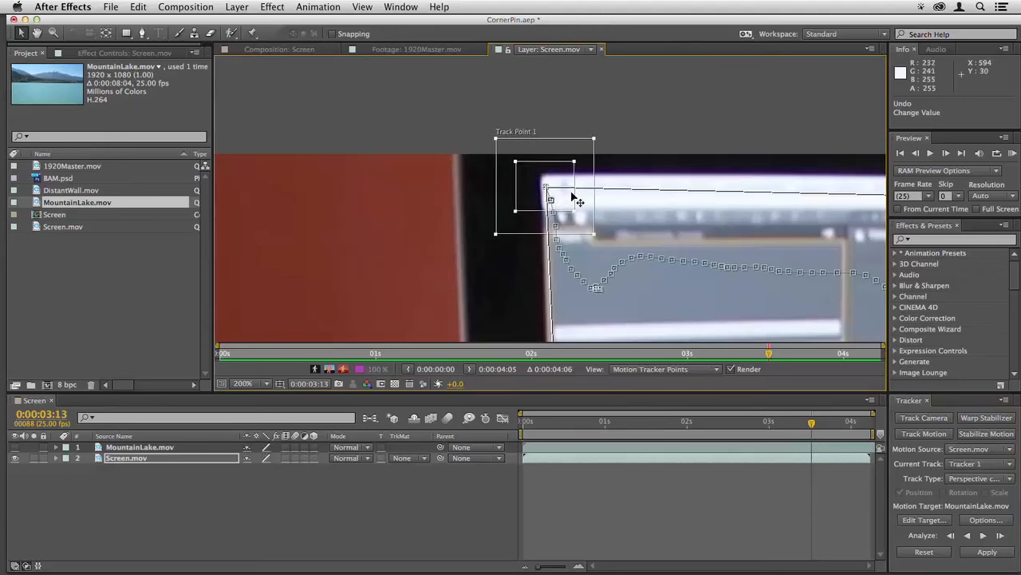
pyautogui.moveTo(560, 197); pyautogui.dragTo(564, 188)
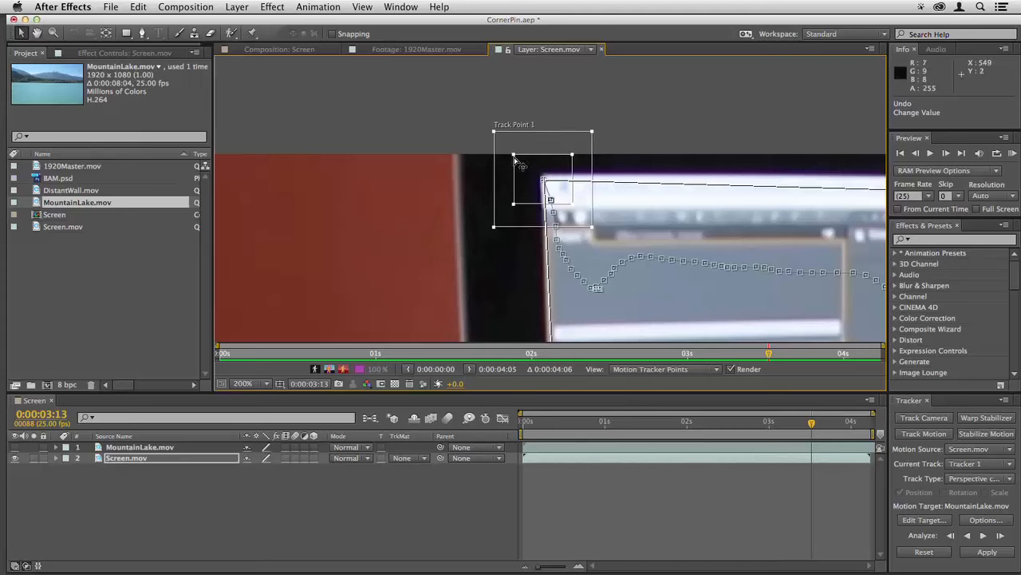
pyautogui.moveTo(515, 155)
pyautogui.mouseDown()
pyautogui.moveTo(513, 166)
pyautogui.moveTo(518, 146)
pyautogui.moveTo(517, 168)
pyautogui.moveTo(498, 163)
pyautogui.mouseUp()
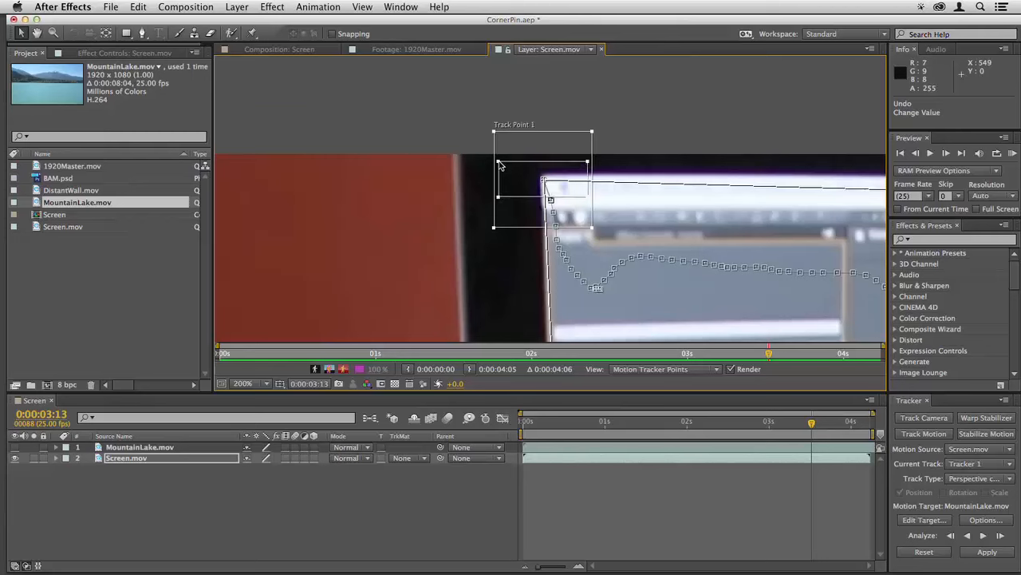
# - Analyze single frames forward to 0:00:03:15, step back to 0:00:03:14, and reposition Track Point 1 on the display's upper-left corner
pyautogui.click(1001, 536)
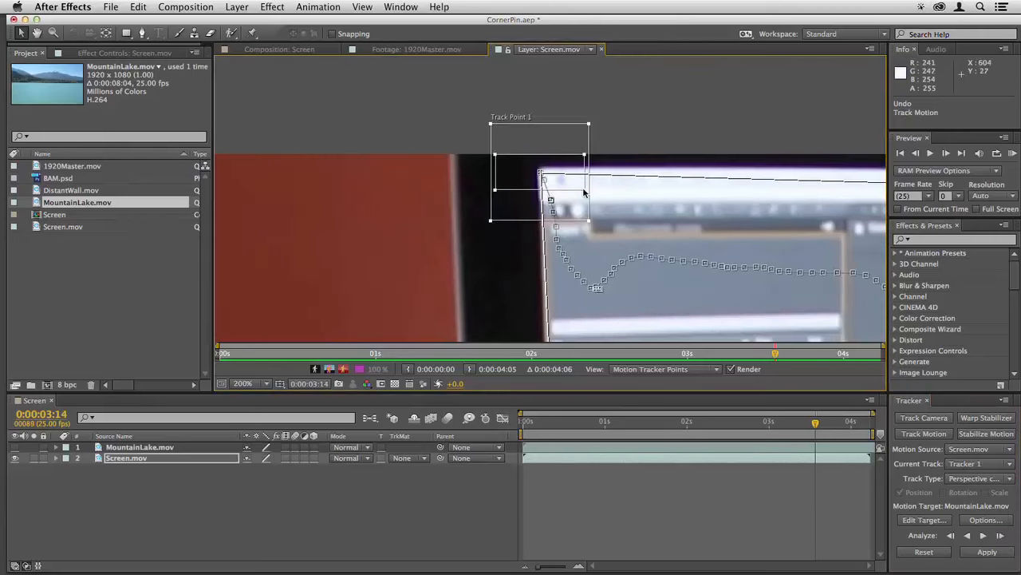
pyautogui.click(1002, 537)
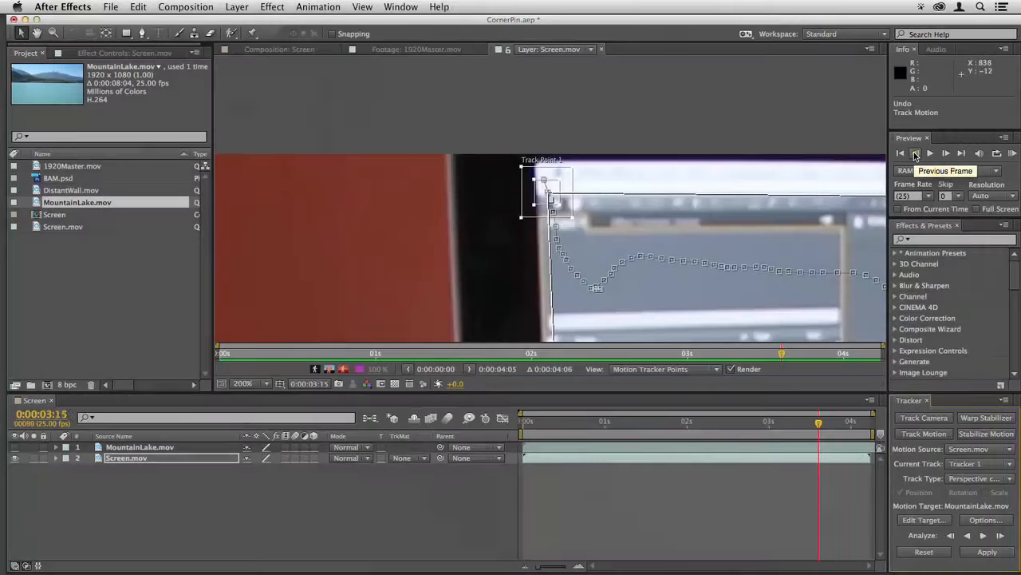
pyautogui.click(916, 154)
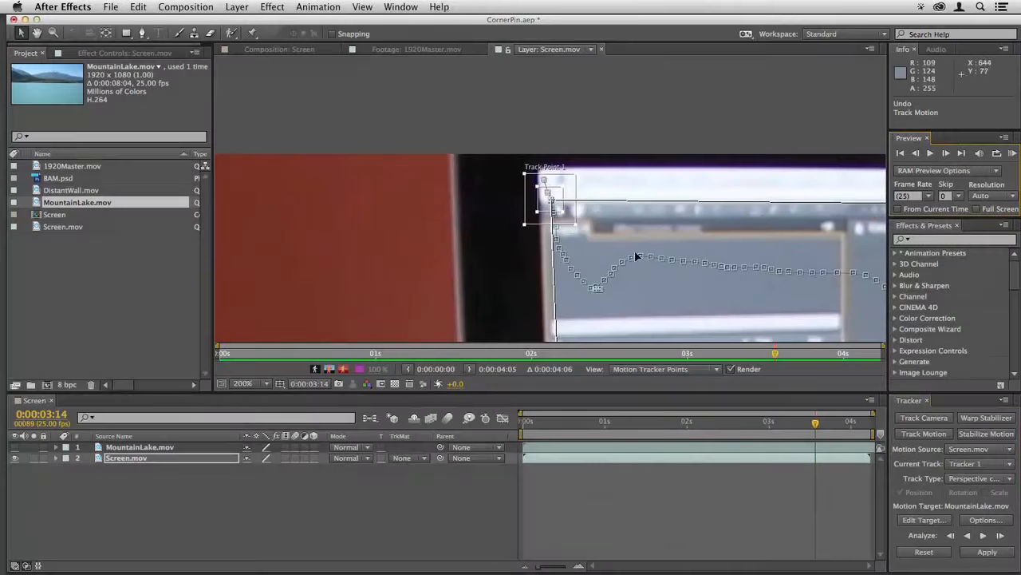
pyautogui.moveTo(549, 200); pyautogui.dragTo(547, 186)
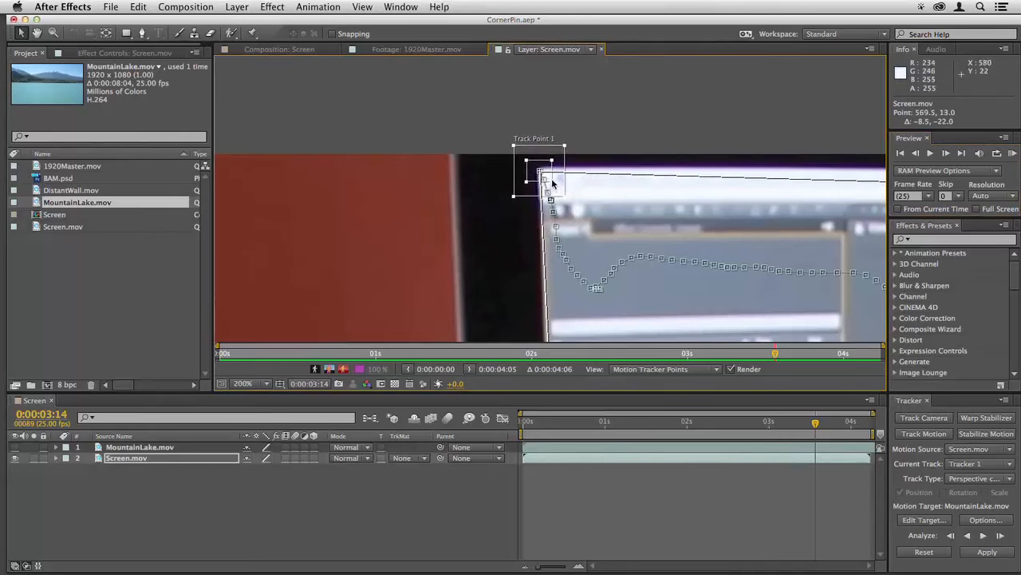
# - Enlarge Track Point 1's search region, shrink its feature region, and analyze forward one frame at a time to 0:00:04:05
pyautogui.moveTo(564, 197); pyautogui.dragTo(603, 226)
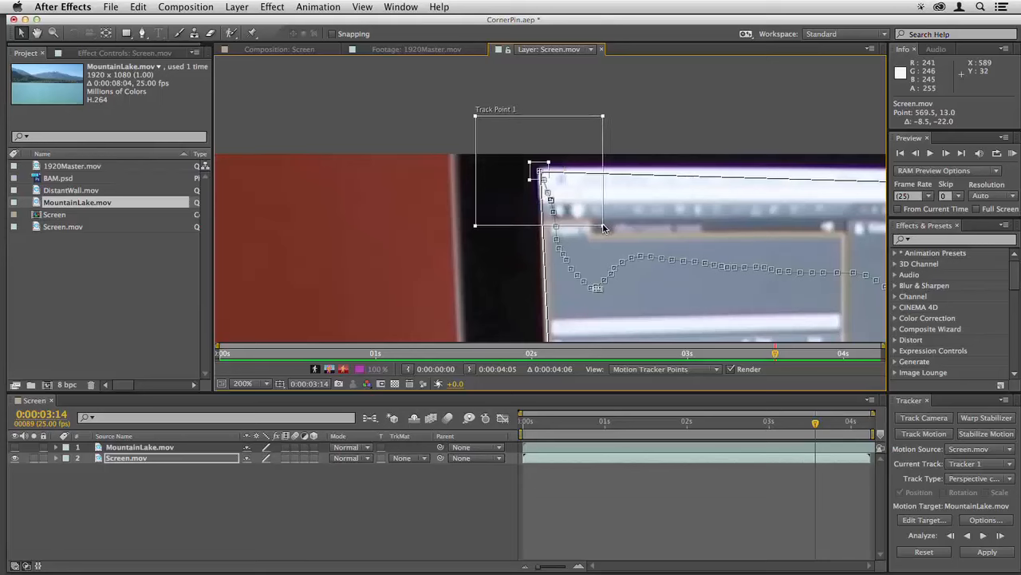
pyautogui.click(998, 537)
pyautogui.click(999, 537)
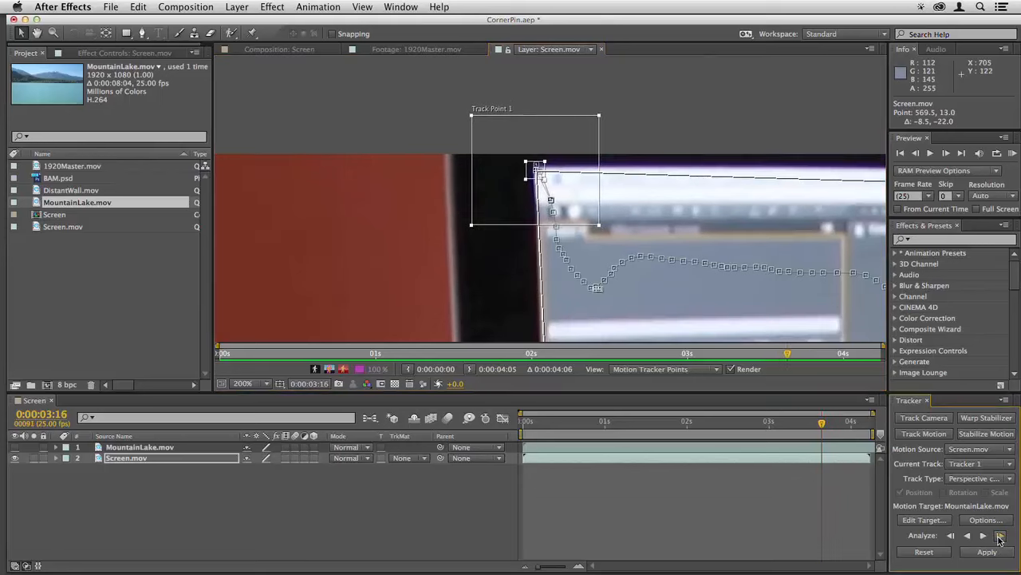
pyautogui.click(1000, 537)
pyautogui.click(1000, 537)
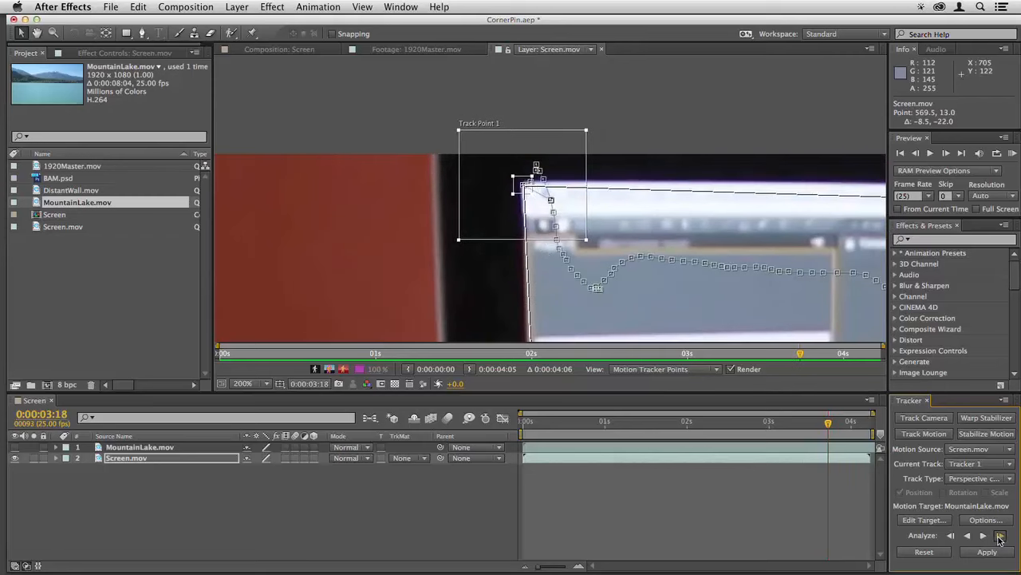
pyautogui.click(1000, 537)
pyautogui.click(1000, 537)
pyautogui.click(1000, 537)
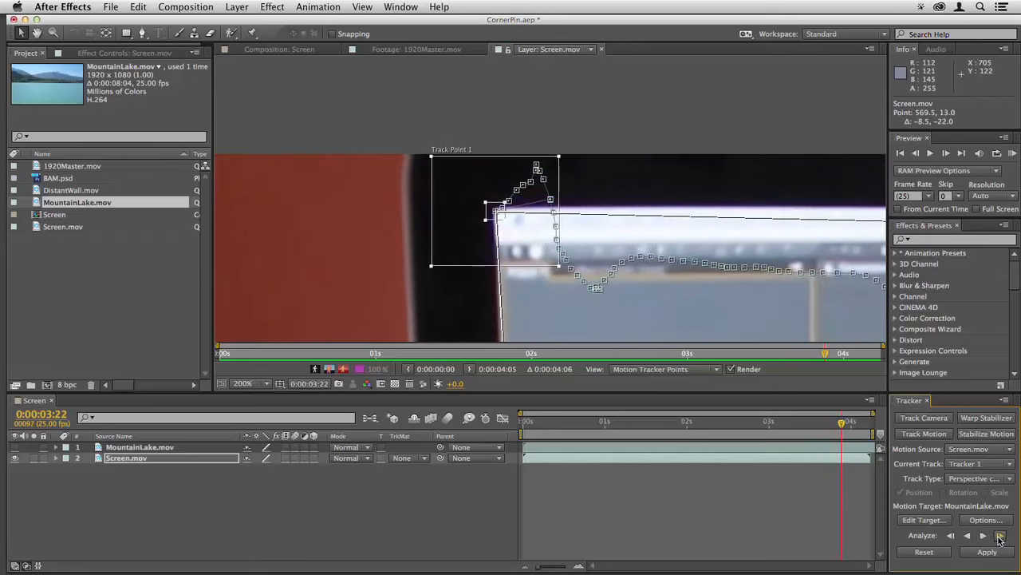
pyautogui.click(1000, 537)
pyautogui.click(1000, 537)
pyautogui.click(1000, 537)
pyautogui.click(1000, 537)
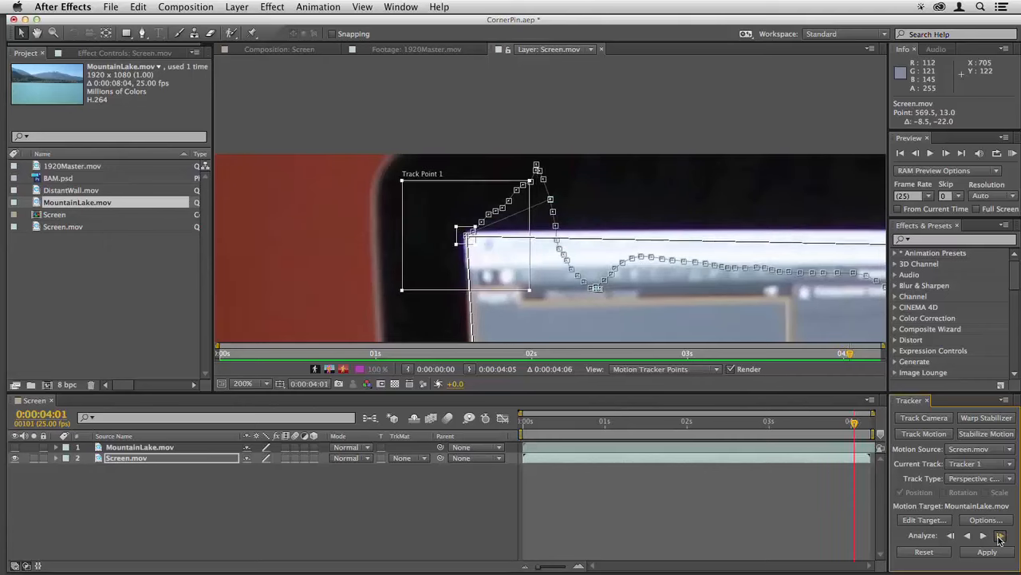
pyautogui.click(999, 537)
pyautogui.click(1000, 537)
pyautogui.click(1000, 537)
pyautogui.click(1000, 537)
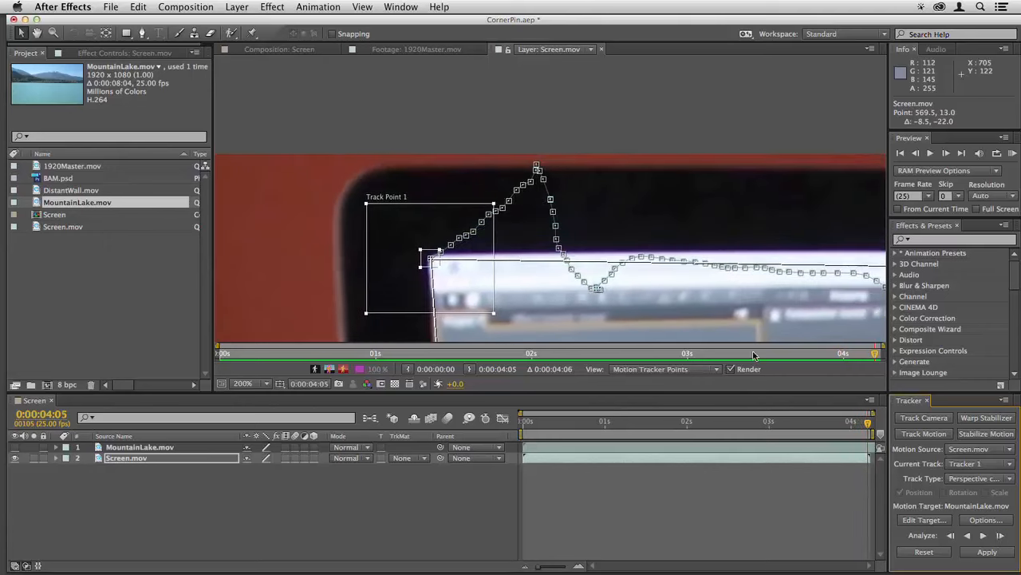
# - Apply the perspective corner pin track to MountainLake.mov and make that layer visible
pyautogui.scroll(-6, 555, 174)
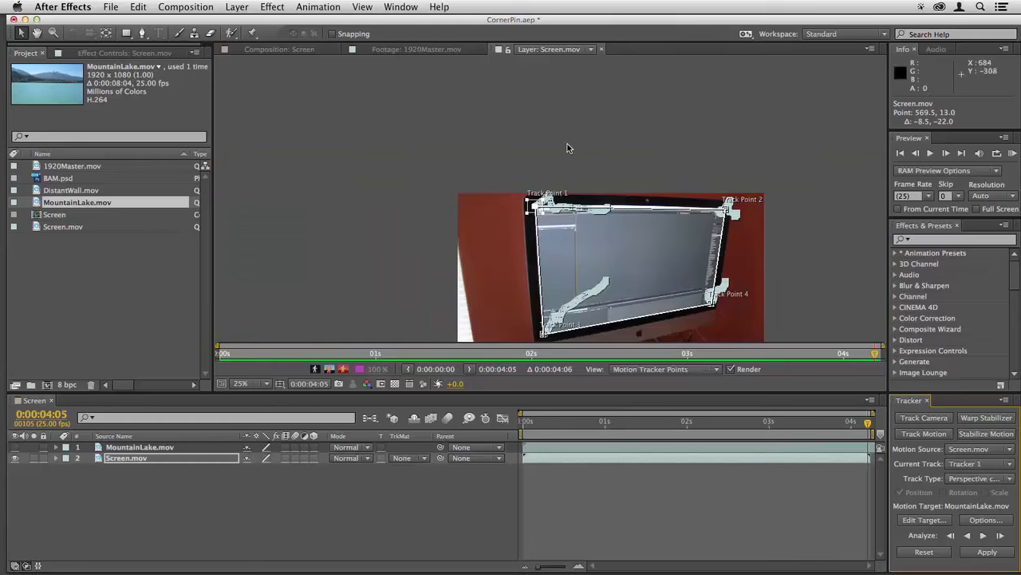
pyautogui.click(254, 383)
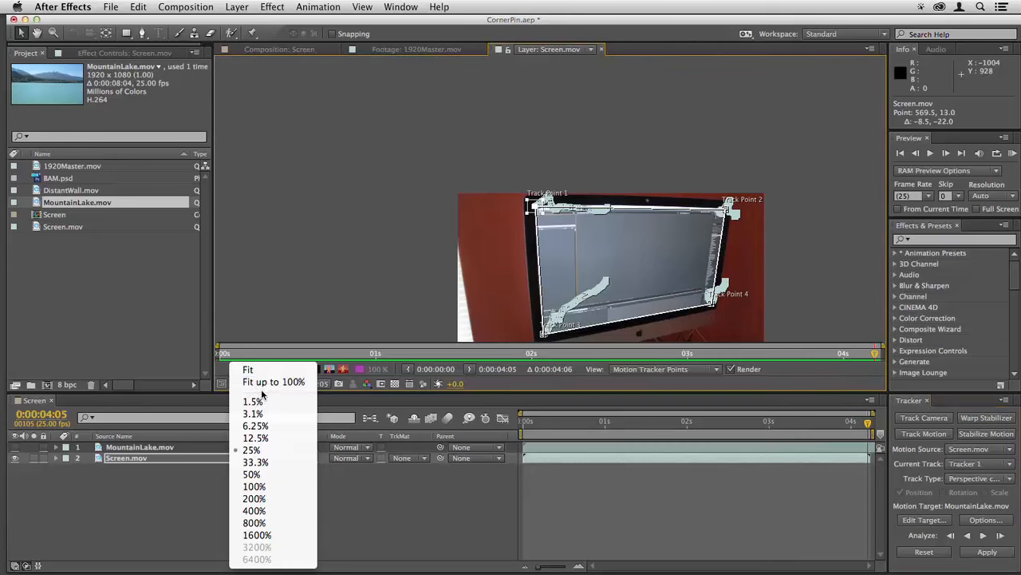
pyautogui.click(268, 381)
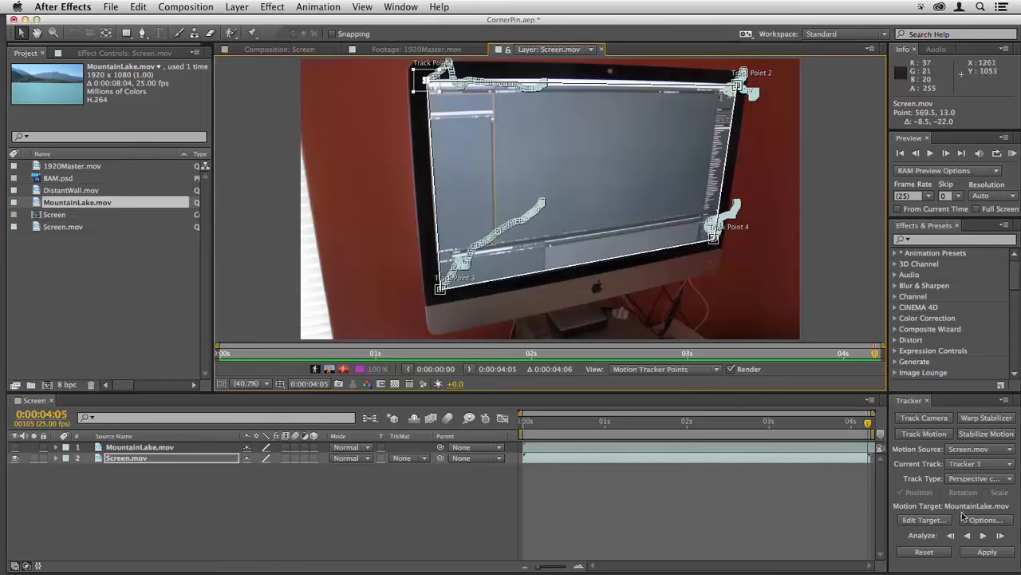
pyautogui.click(988, 552)
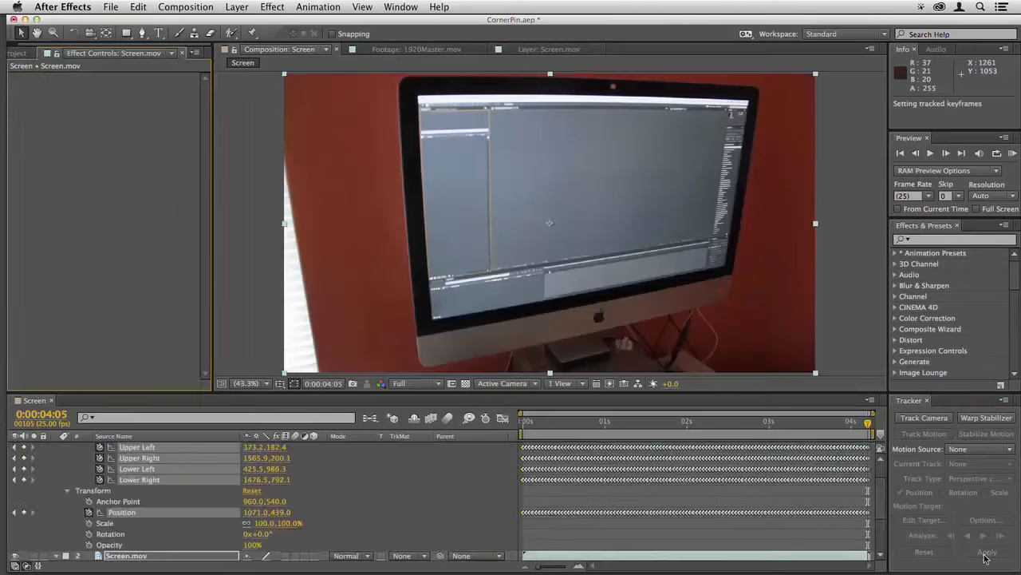
pyautogui.click(55, 457)
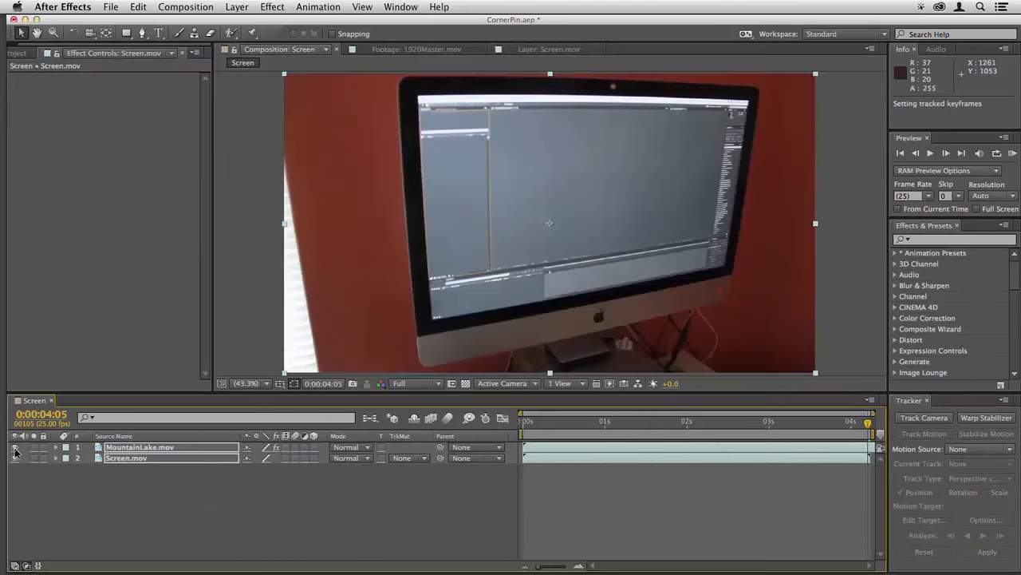
pyautogui.click(15, 449)
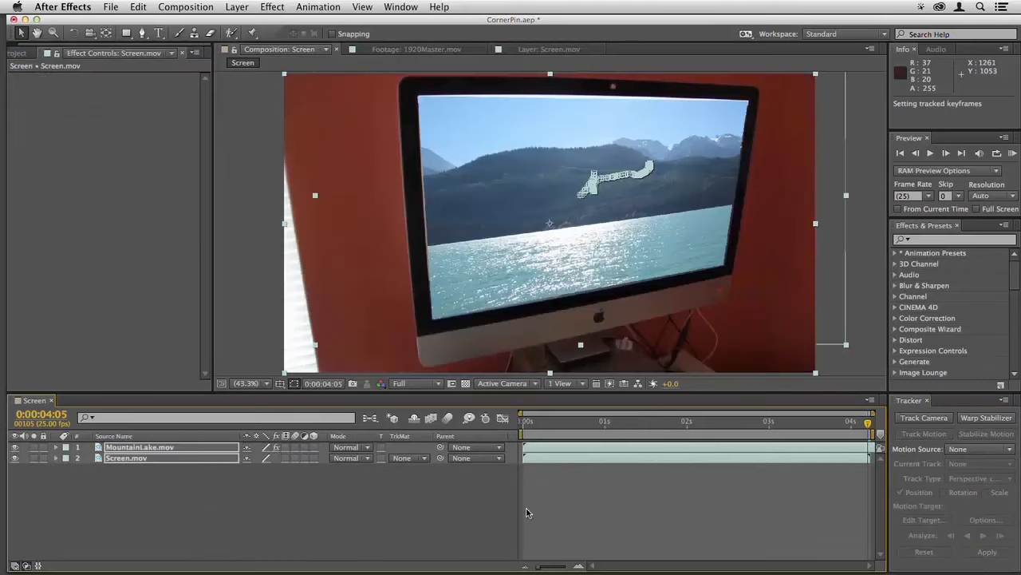
# - Preview the corner-pinned composite and go to 0:00:02:22 to inspect the edges of the display
pyautogui.press('KP_0')
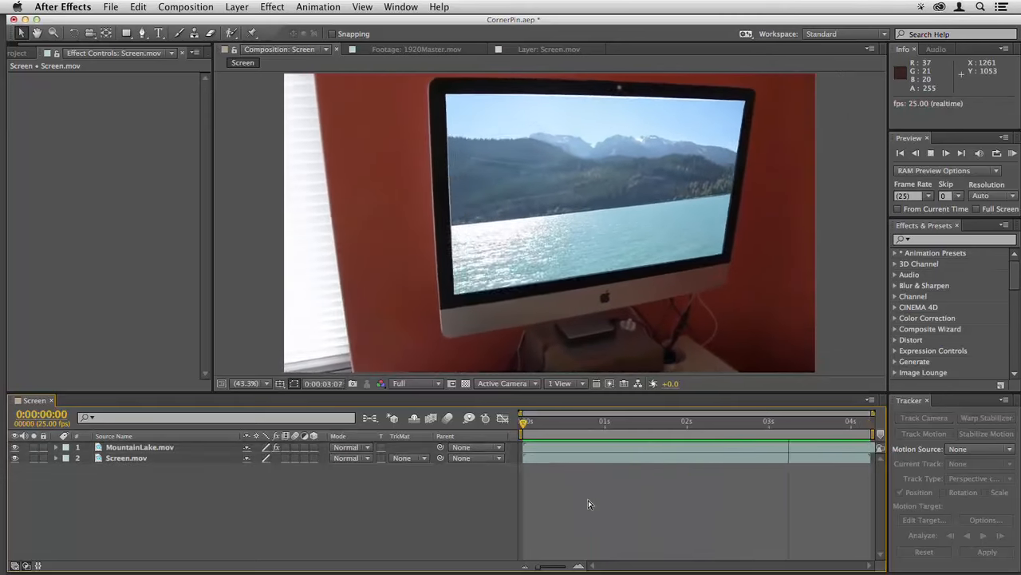
pyautogui.click(525, 425)
pyautogui.moveTo(524, 427); pyautogui.dragTo(758, 429)
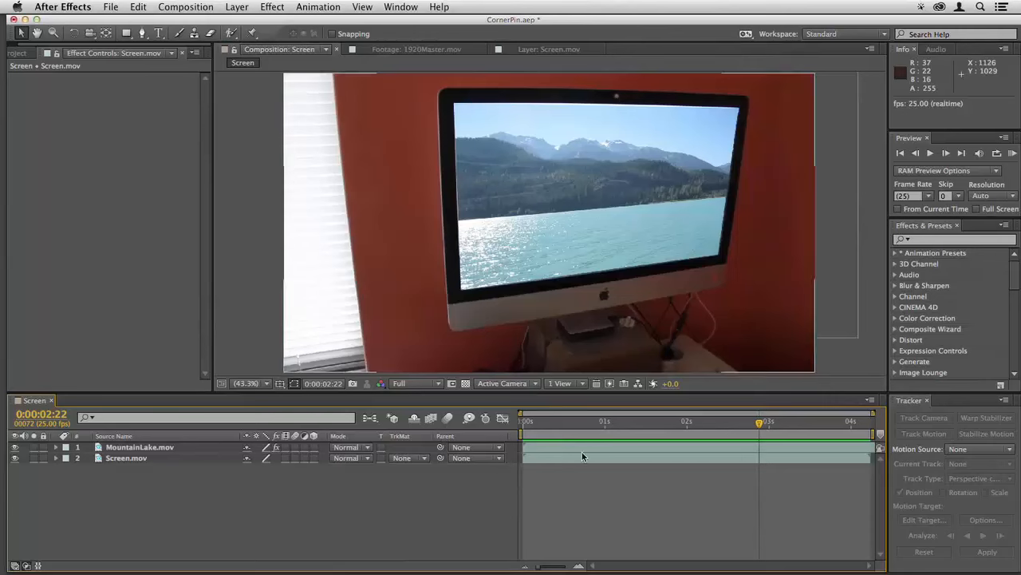
# - Unlink MountainLake.mov's scale proportions and set its scale to 101.0, 103.0%
pyautogui.click(582, 448)
pyautogui.press('s')
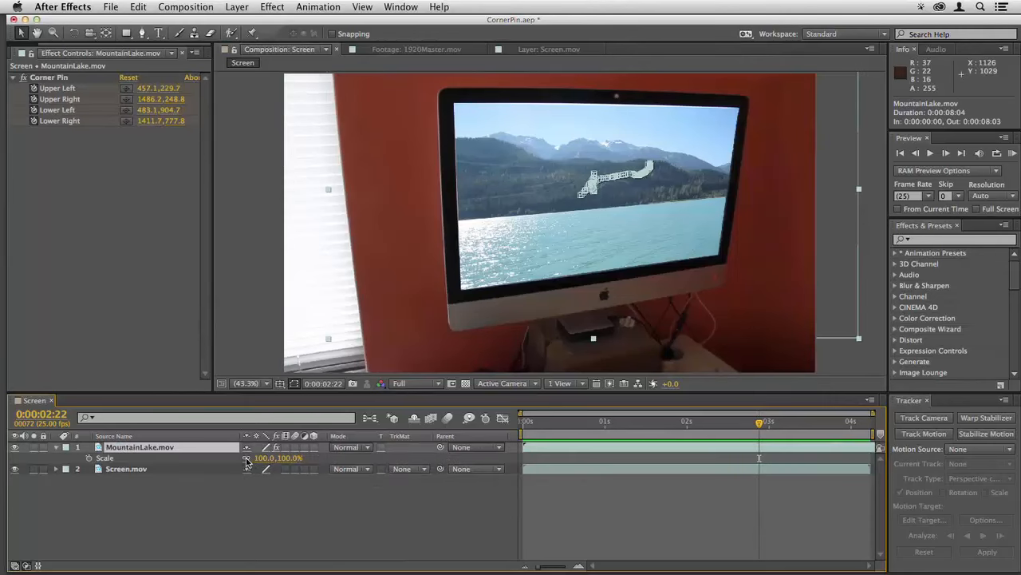
pyautogui.press('s')
pyautogui.press('s')
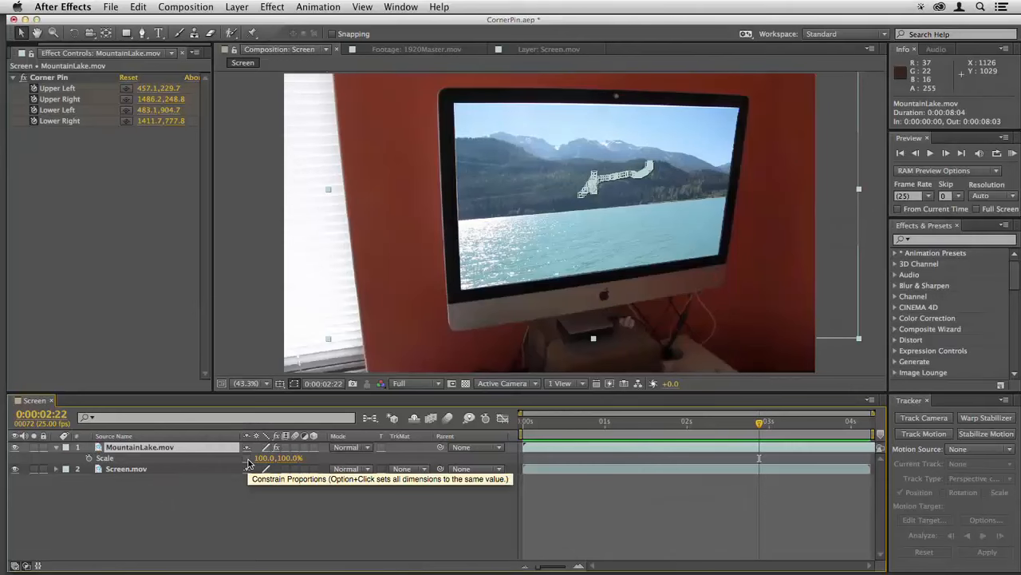
pyautogui.moveTo(285, 457); pyautogui.dragTo(292, 457)
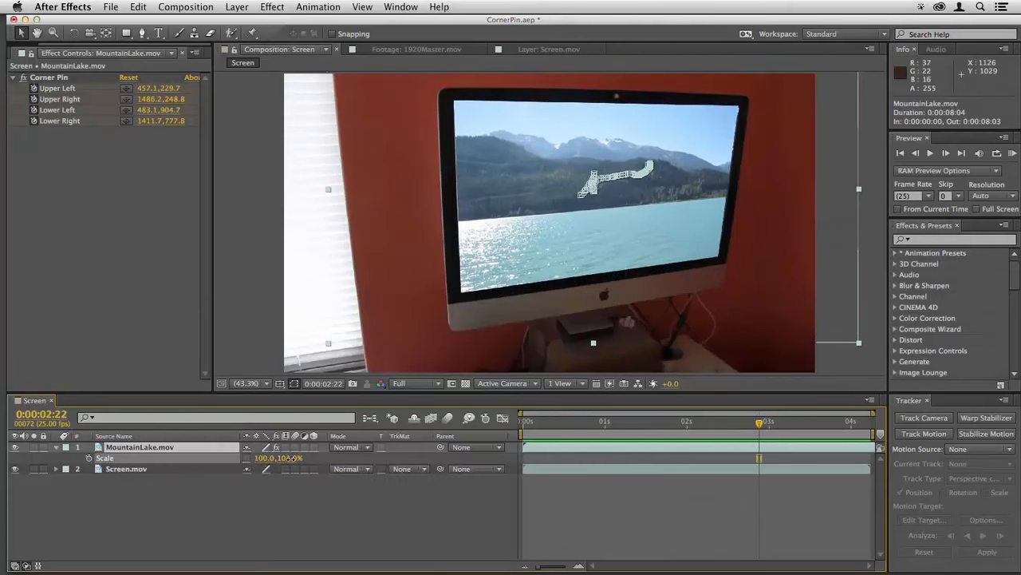
pyautogui.moveTo(291, 458); pyautogui.dragTo(291, 458)
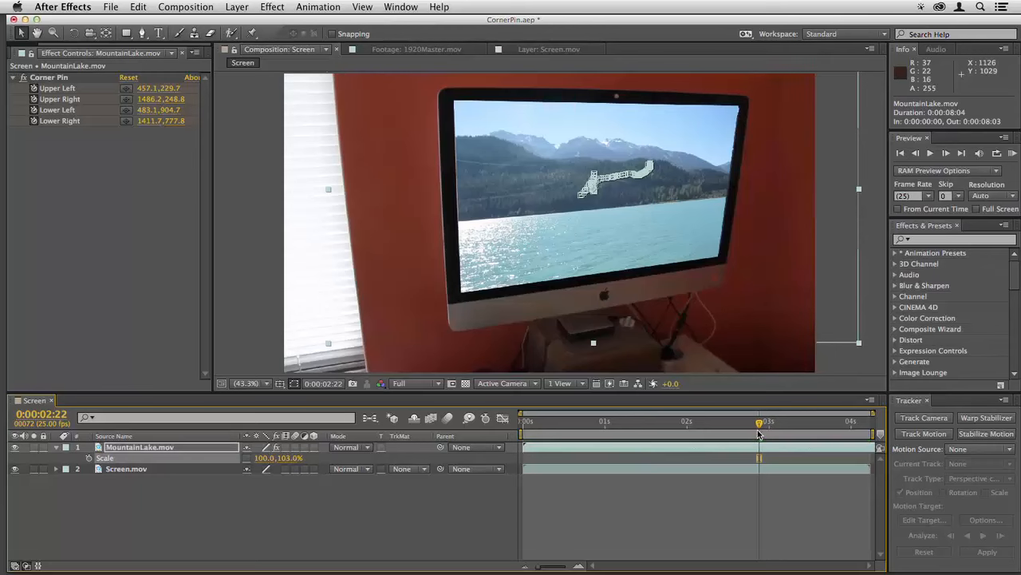
pyautogui.moveTo(759, 423); pyautogui.dragTo(614, 426)
# - Preview the rescaled composite from the first frame to check how the lake footage covers the display
pyautogui.click(581, 510)
pyautogui.press('Home')
pyautogui.press('space')
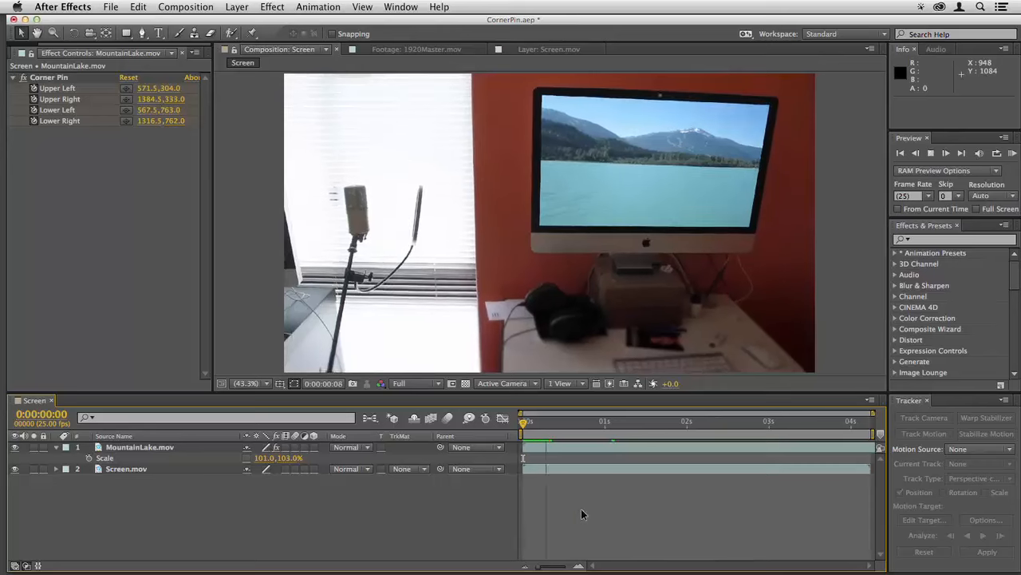
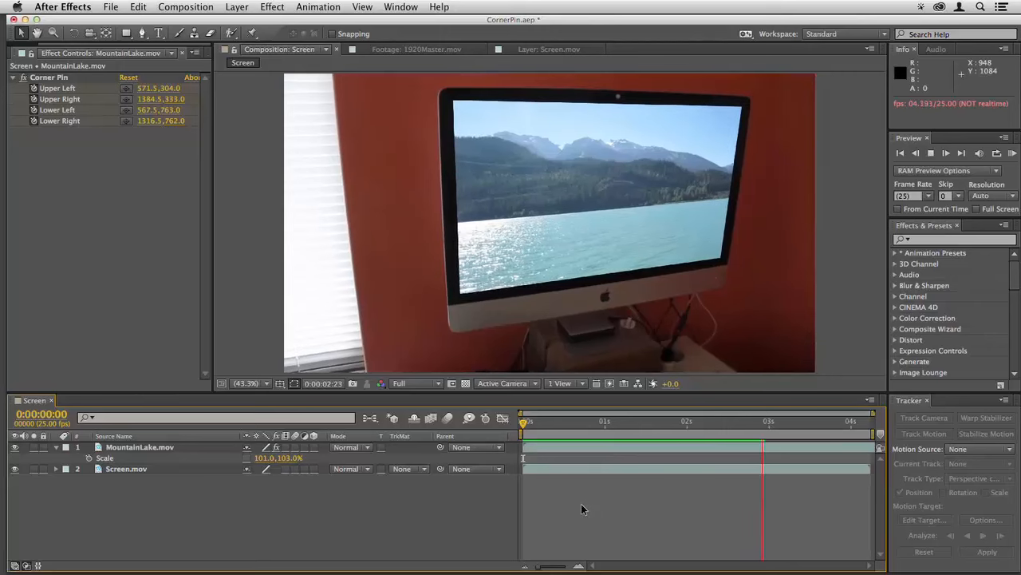
pyautogui.press('space')
pyautogui.click(527, 421)
pyautogui.press('space')
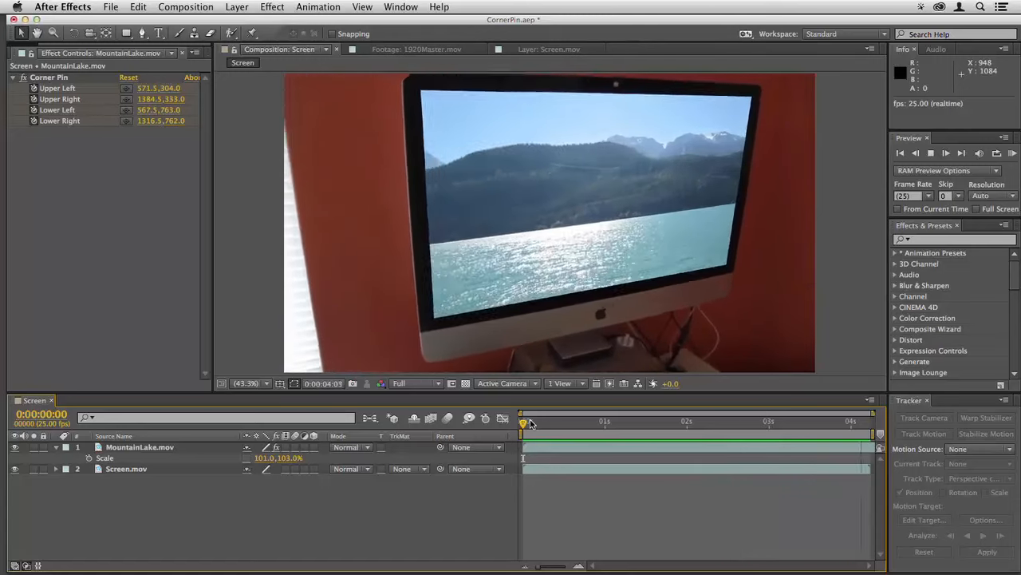
# - Create a composition from DistantWall.mov
pyautogui.click(25, 54)
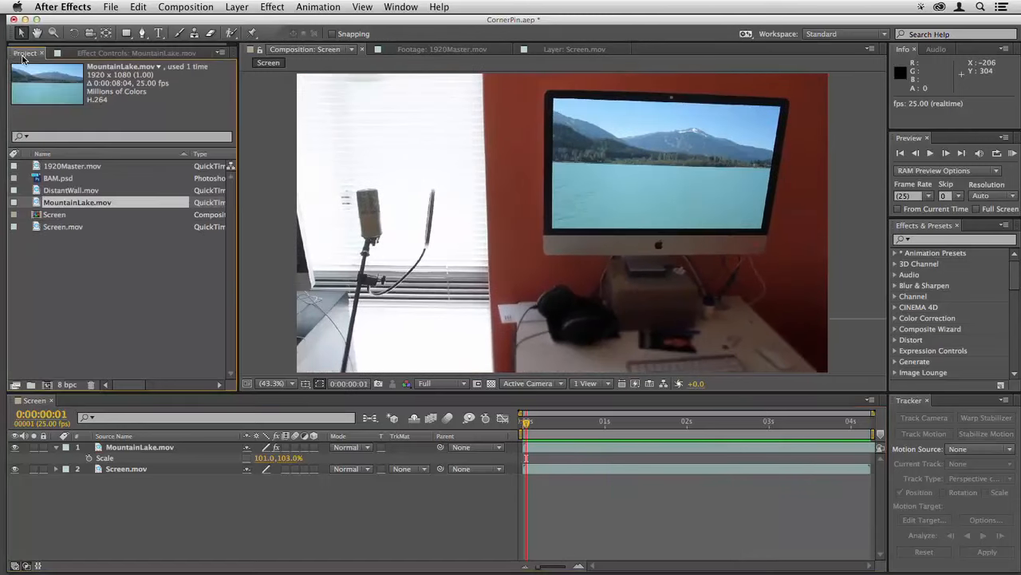
pyautogui.click(99, 260)
pyautogui.moveTo(70, 191); pyautogui.dragTo(47, 384)
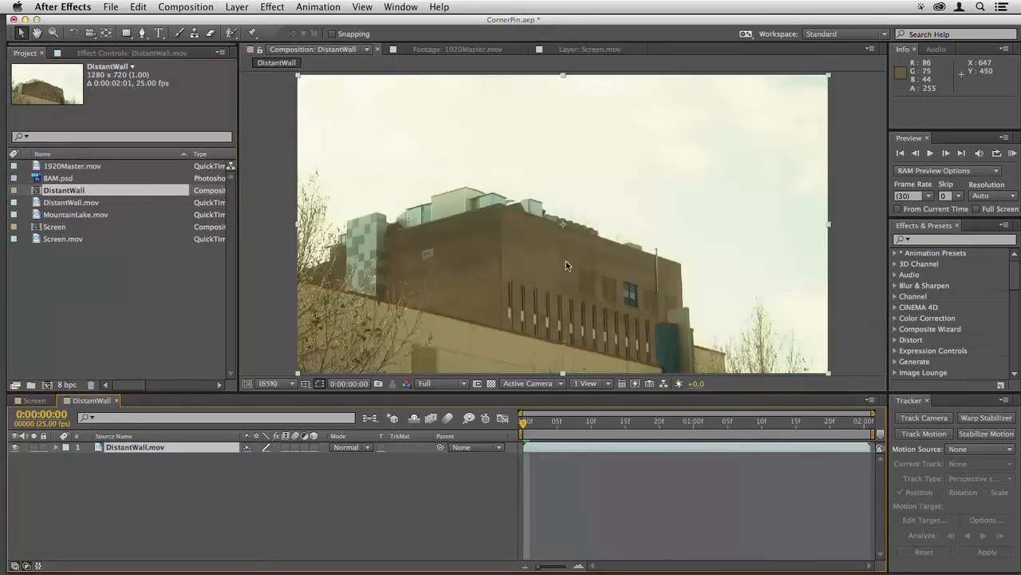
# - Add BAM.psd above DistantWall.mov in the composition and hide the BAM.psd layer
pyautogui.click(55, 180)
pyautogui.moveTo(55, 180); pyautogui.dragTo(577, 250)
pyautogui.click(15, 447)
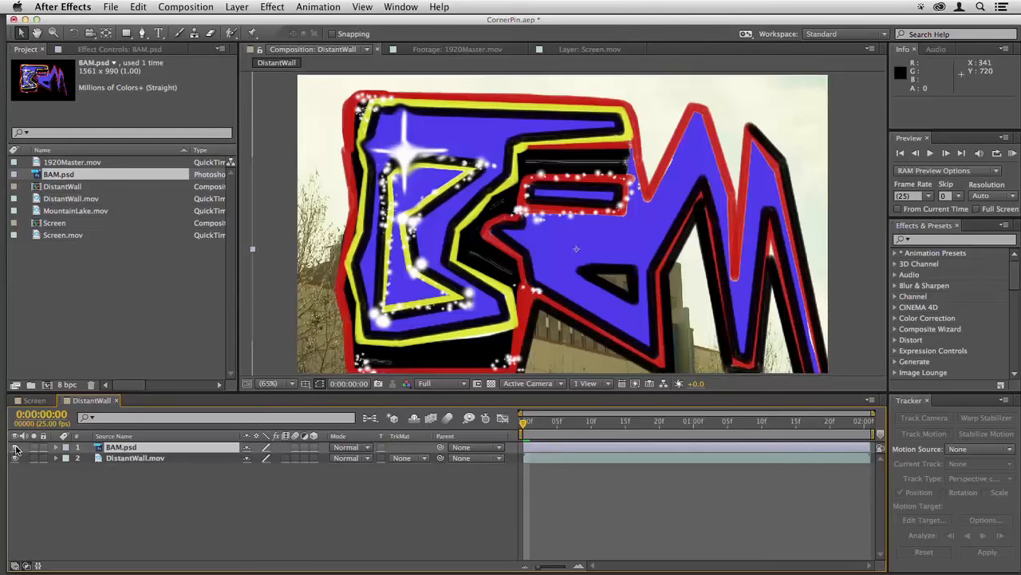
# - Start motion tracking on DistantWall.mov with the track type set to Perspective corner pin
pyautogui.click(566, 462)
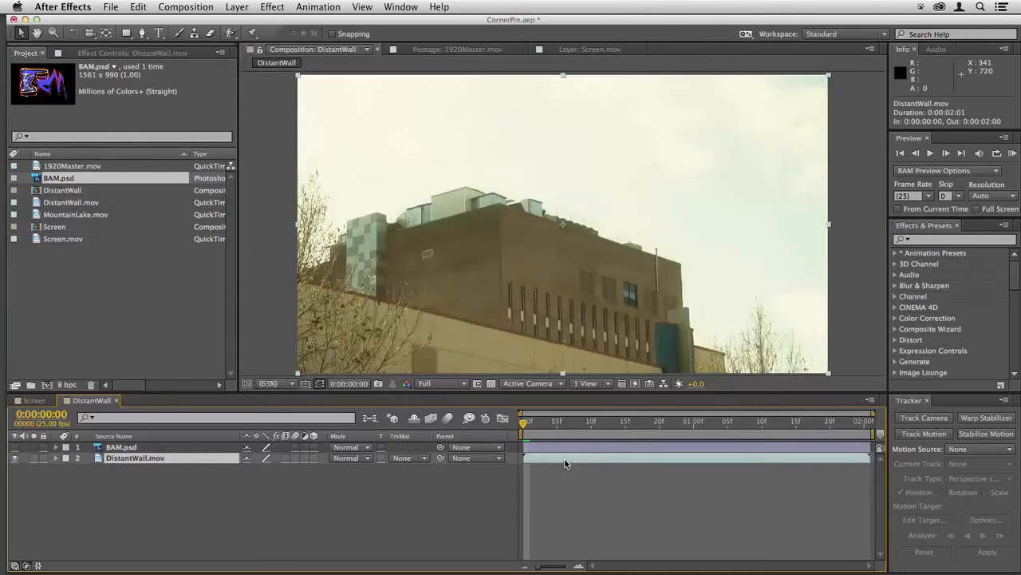
pyautogui.click(925, 433)
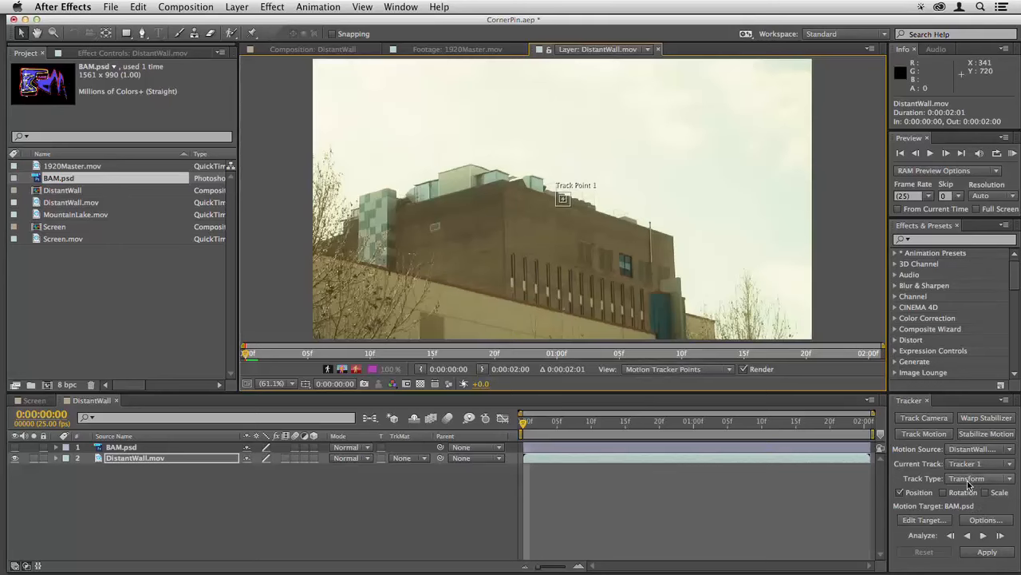
pyautogui.click(968, 479)
pyautogui.click(882, 527)
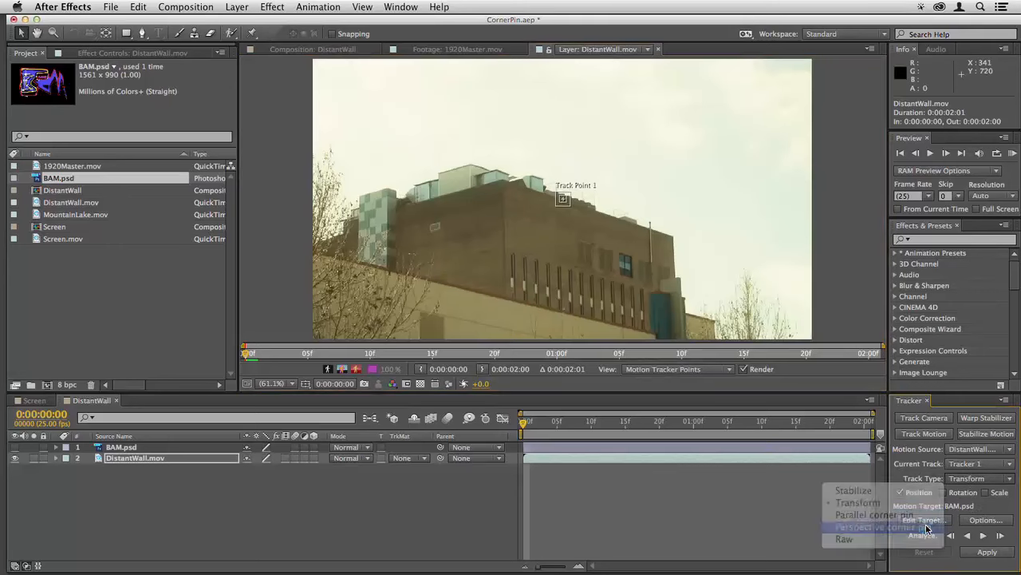
# - Place the four track points on the brick wall's roofline and the tops of its vertical slots, and analyze forward through the clip
pyautogui.moveTo(559, 225); pyautogui.dragTo(521, 260)
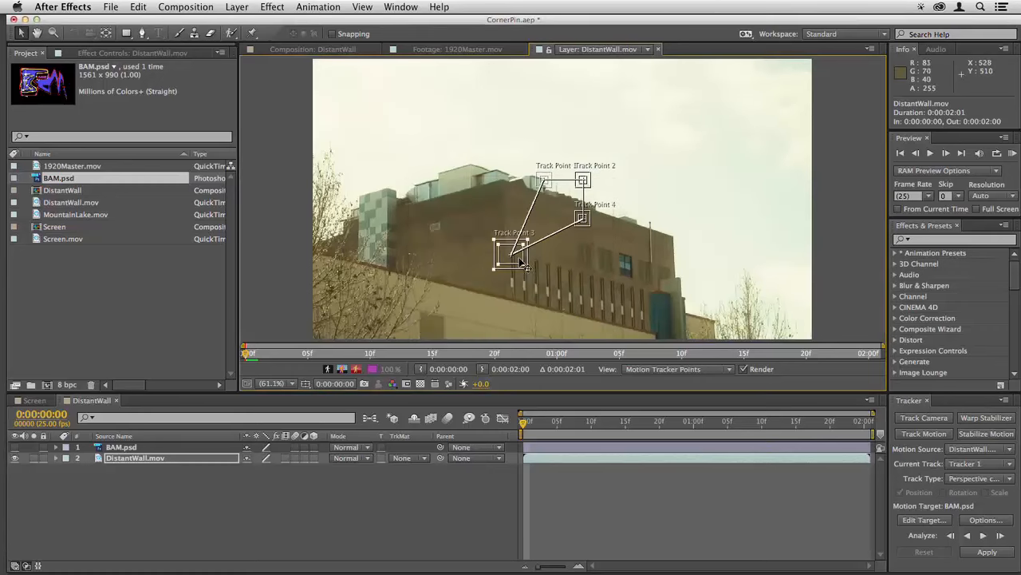
pyautogui.click(558, 190)
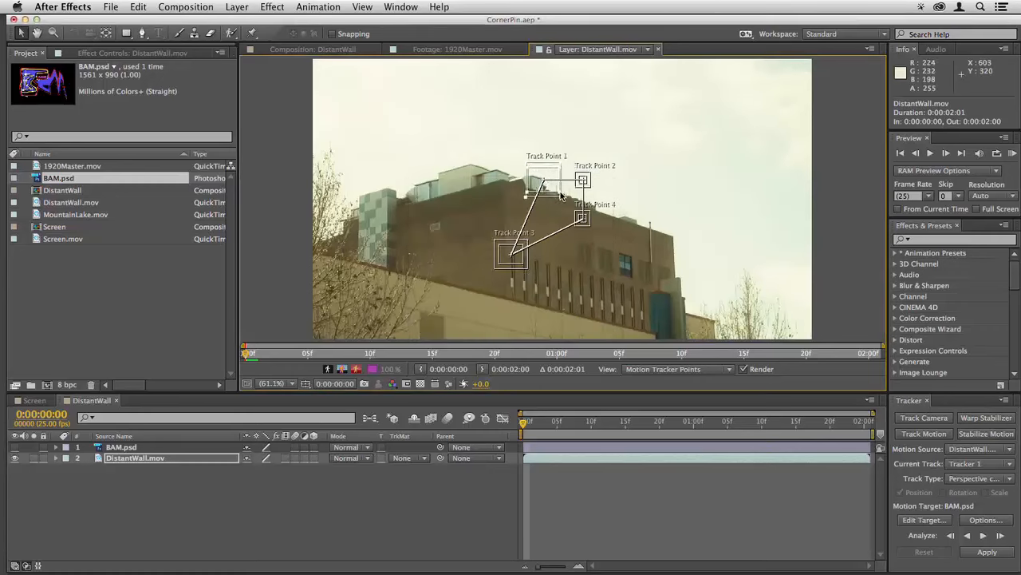
pyautogui.moveTo(560, 193); pyautogui.dragTo(513, 182)
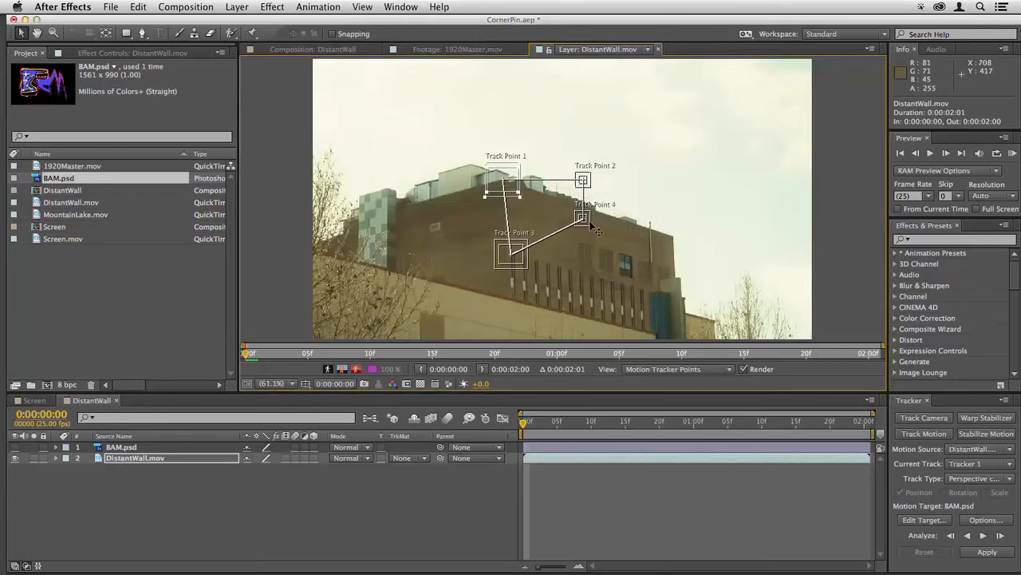
pyautogui.click(585, 214)
pyautogui.press('/')
pyautogui.moveTo(593, 225); pyautogui.dragTo(600, 324)
pyautogui.moveTo(595, 167); pyautogui.dragTo(613, 213)
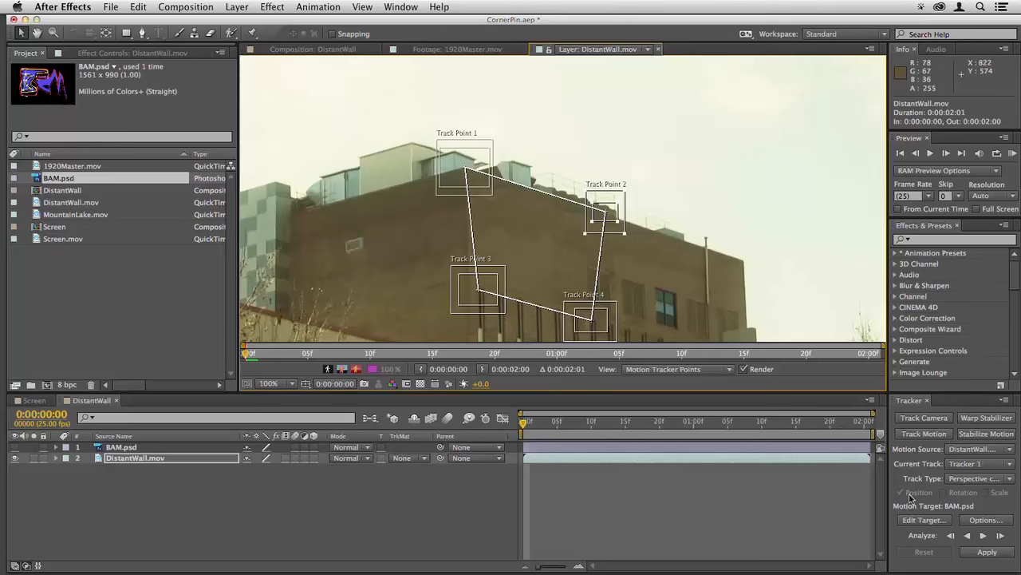
pyautogui.click(984, 536)
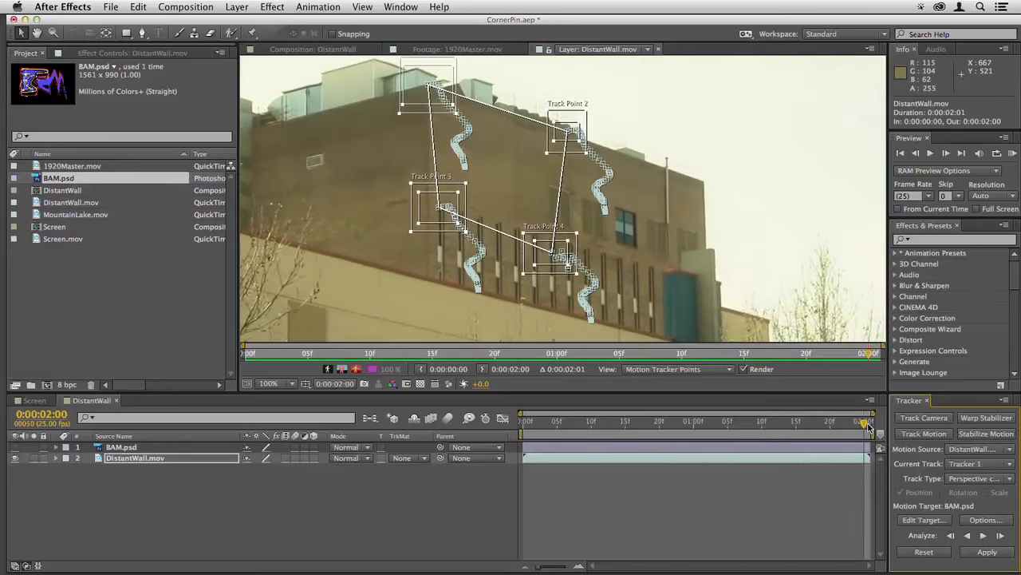
# - At 0:00:00:24, enlarge Track Point 4's feature and search regions and analyze forward again to the end of the clip
pyautogui.moveTo(870, 429); pyautogui.dragTo(686, 431)
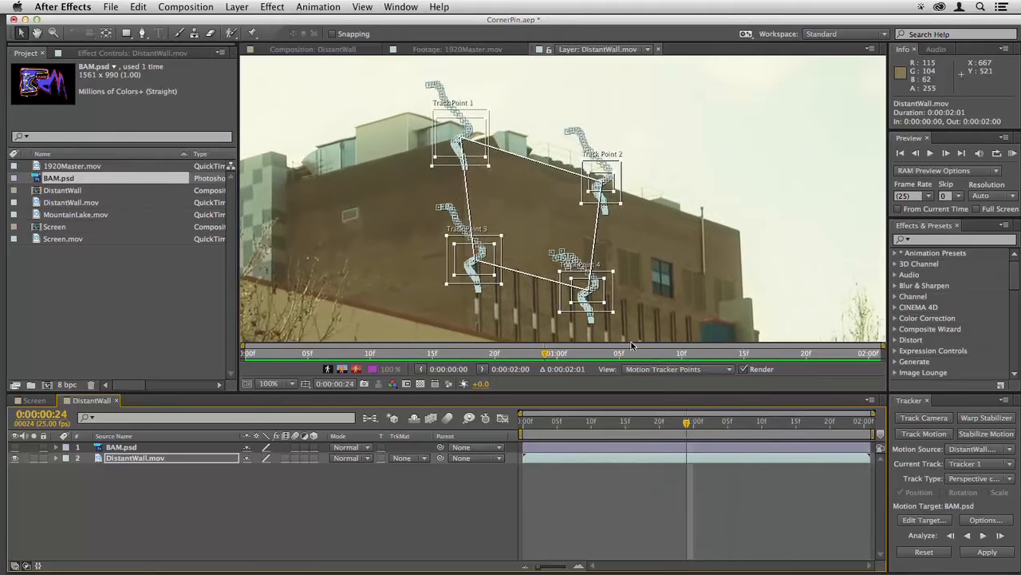
pyautogui.moveTo(615, 313)
pyautogui.mouseDown()
pyautogui.moveTo(628, 325)
pyautogui.moveTo(613, 314)
pyautogui.mouseUp()
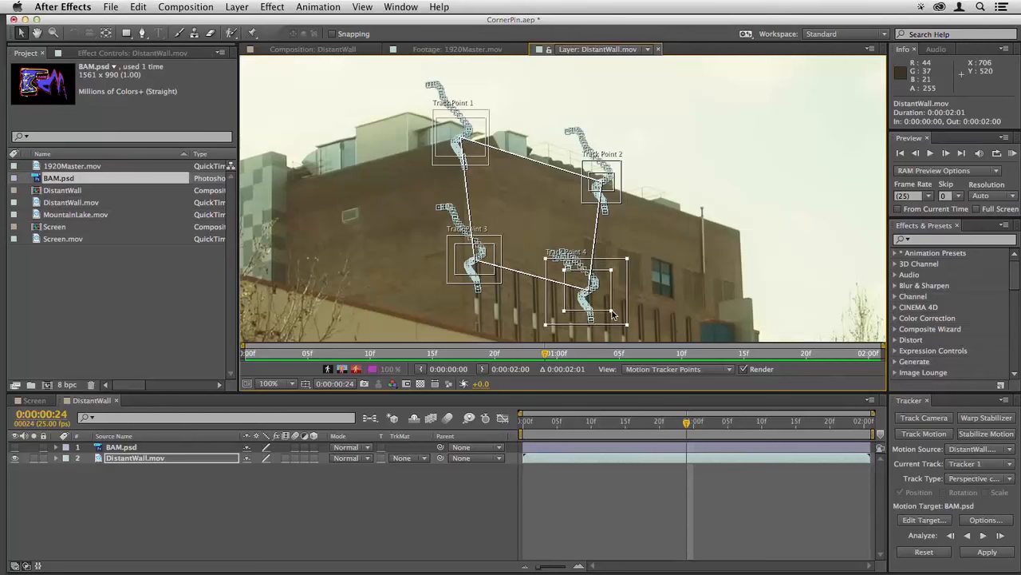
pyautogui.click(988, 538)
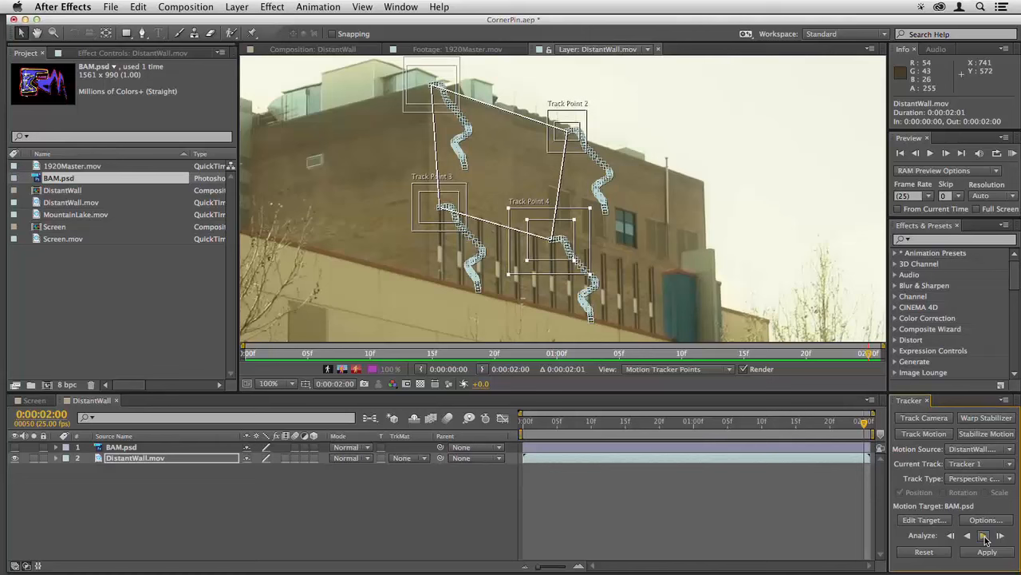
# - Apply the perspective track to BAM.psd from the start of the clip, then collapse its keyframed properties and scrub the result
pyautogui.moveTo(865, 421); pyautogui.dragTo(523, 424)
pyautogui.click(986, 553)
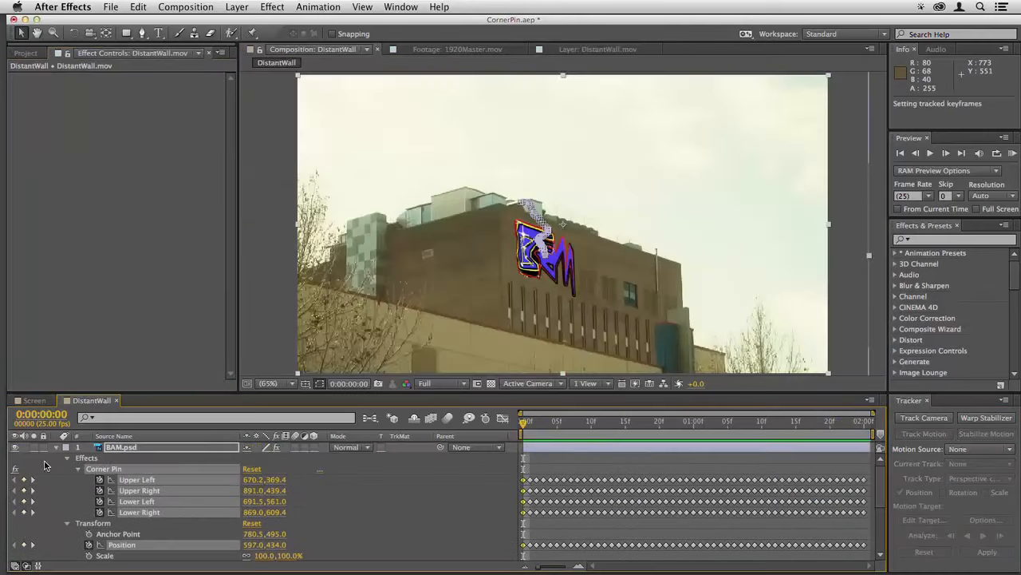
pyautogui.click(56, 448)
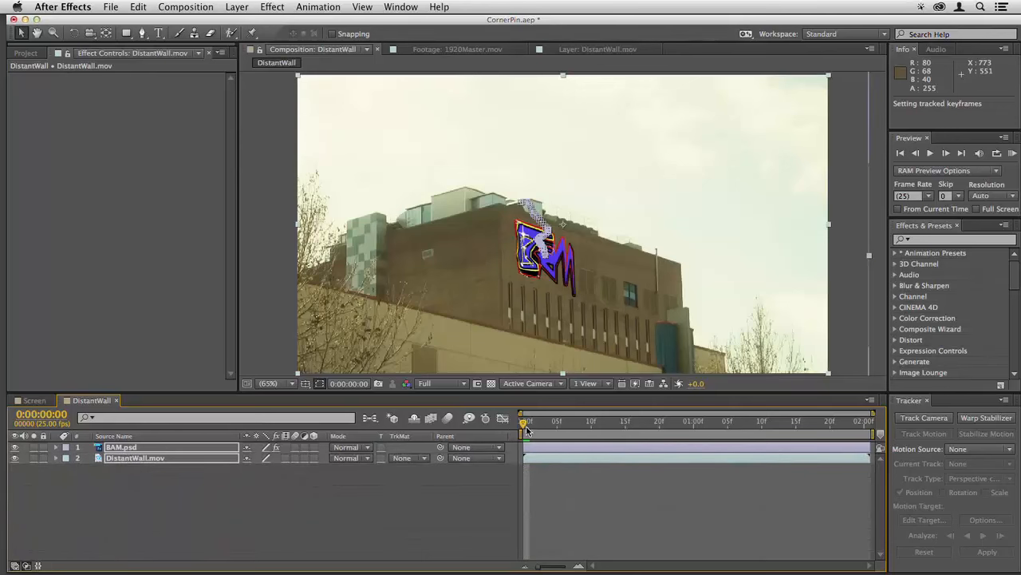
pyautogui.moveTo(525, 430)
pyautogui.mouseDown()
pyautogui.moveTo(836, 436)
pyautogui.moveTo(520, 434)
pyautogui.mouseUp()
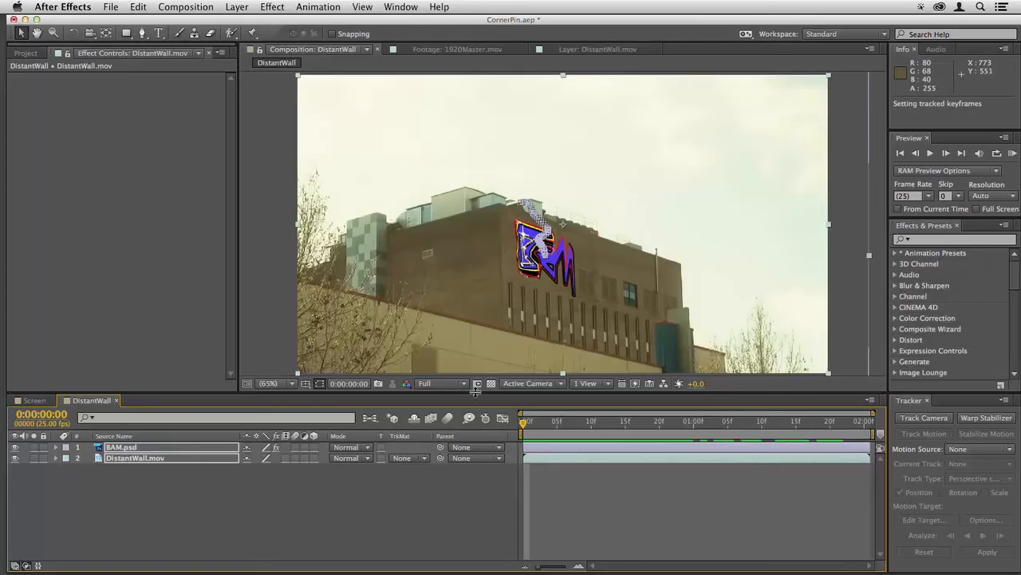
pyautogui.moveTo(475, 393); pyautogui.dragTo(476, 451)
# - Offset BAM.psd on the brick wall by setting its Anchor Point to 788.5, 503.0 at 0:00:00:11
pyautogui.click(545, 504)
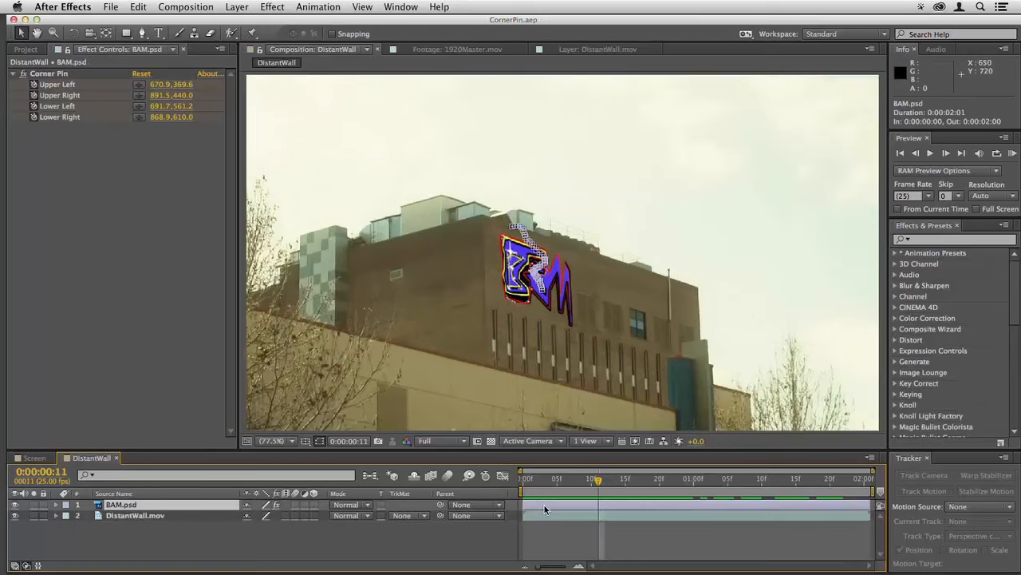
pyautogui.press('a')
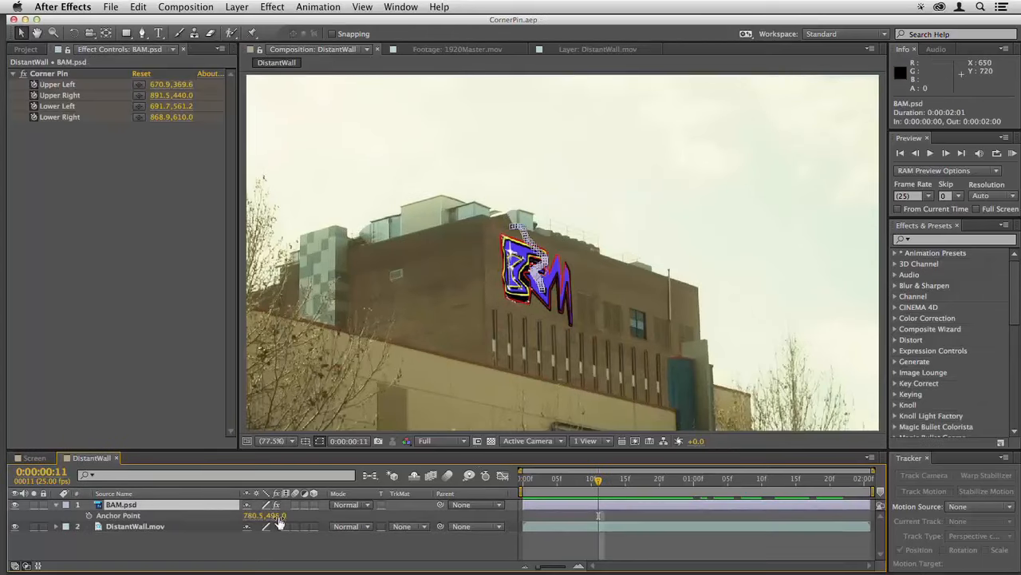
pyautogui.moveTo(279, 523); pyautogui.dragTo(170, 500)
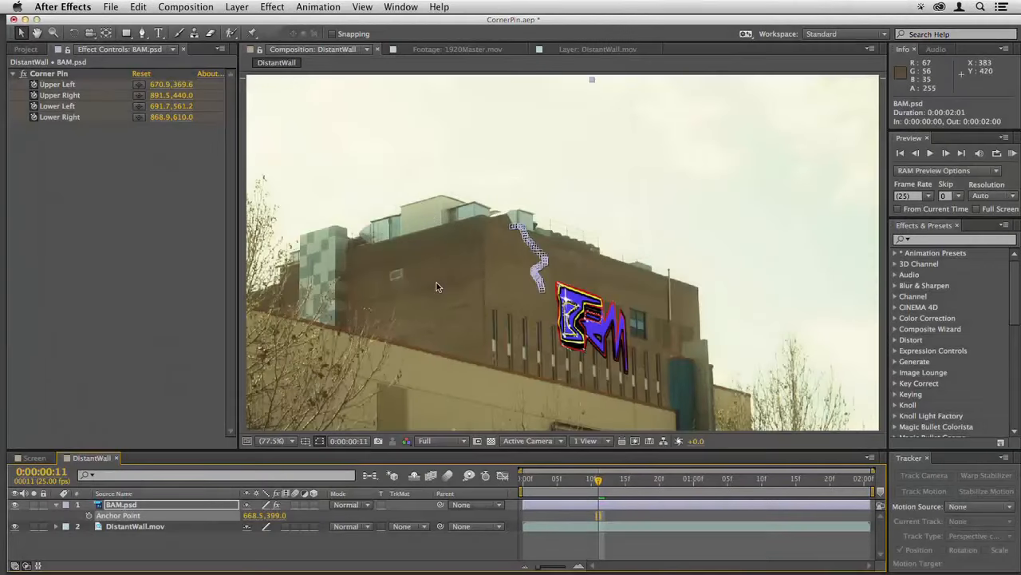
pyautogui.moveTo(279, 520)
pyautogui.mouseDown()
pyautogui.moveTo(337, 521)
pyautogui.moveTo(275, 519)
pyautogui.moveTo(287, 519)
pyautogui.mouseUp()
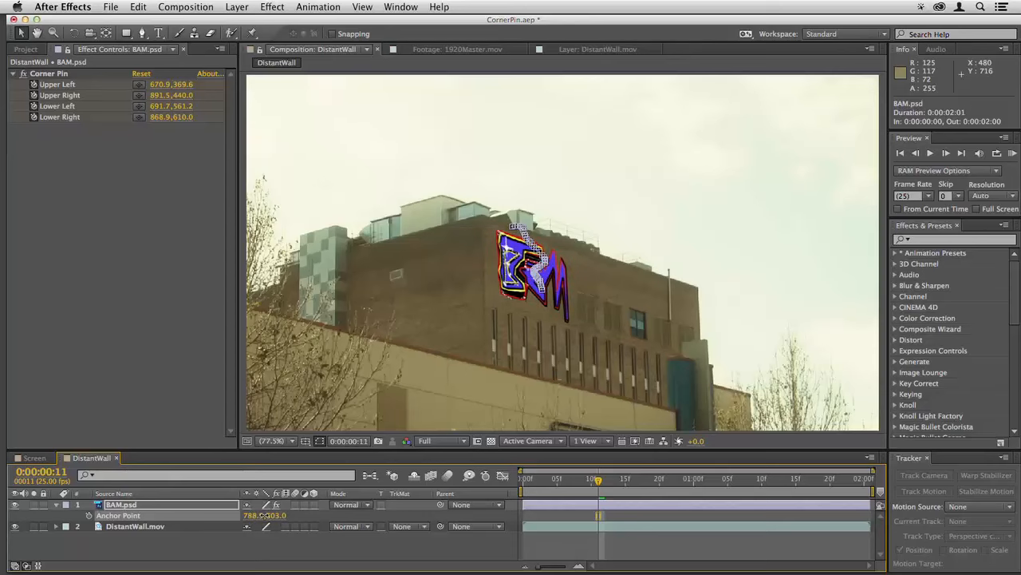
pyautogui.click(563, 512)
# - Cycle BAM.psd through blending modes, comparing Multiply and Add against the brick wall, and settle on Screen
pyautogui.click(549, 507)
pyautogui.press('.')
pyautogui.press('.')
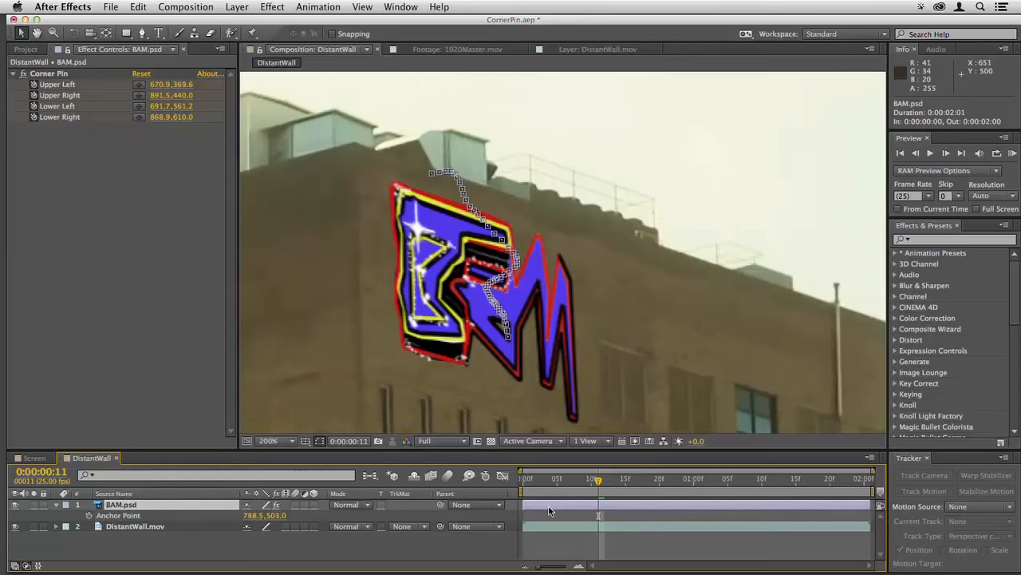
pyautogui.hotkey('shift', '=')
pyautogui.hotkey('shift', '=')
pyautogui.hotkey('shift', '=')
pyautogui.hotkey('shift', '=')
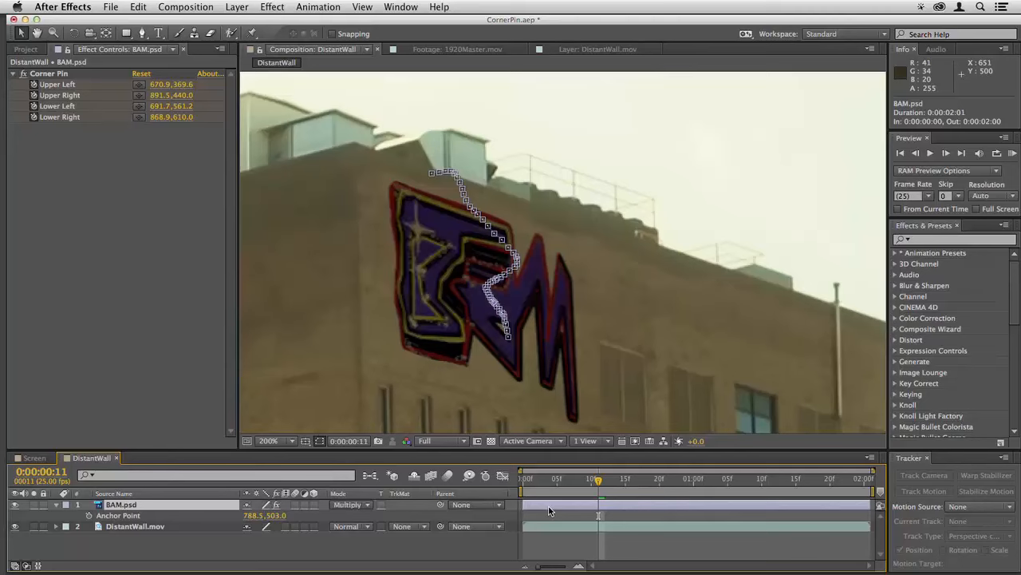
pyautogui.hotkey('shift', '=')
pyautogui.hotkey('shift', '=')
pyautogui.hotkey('shift', '=')
pyautogui.hotkey('shift', '=')
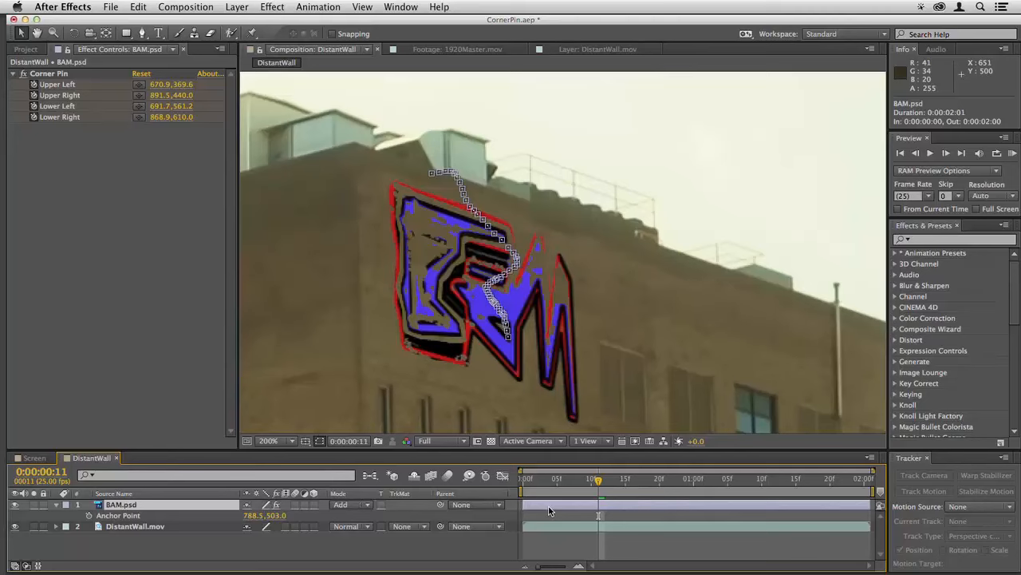
pyautogui.press(',')
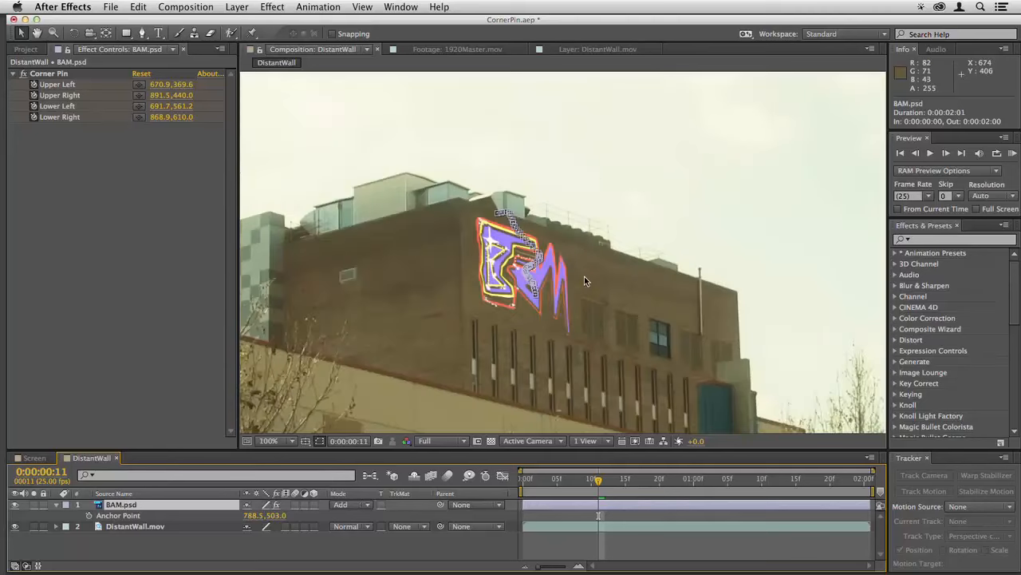
pyautogui.hotkey('shift', '=')
pyautogui.hotkey('shift', '=')
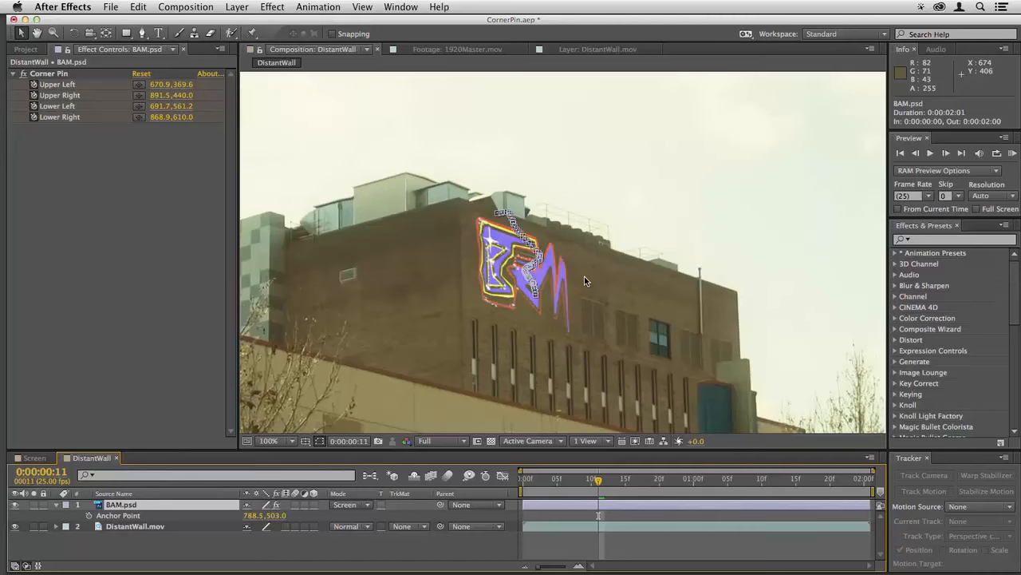
pyautogui.rightClick(510, 260)
pyautogui.moveTo(535, 249)
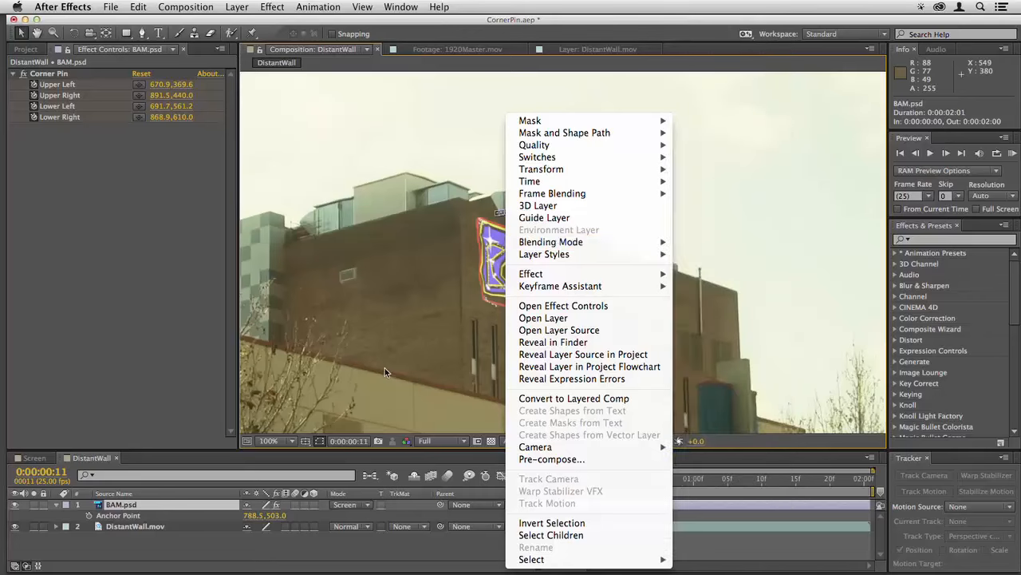
pyautogui.click(385, 368)
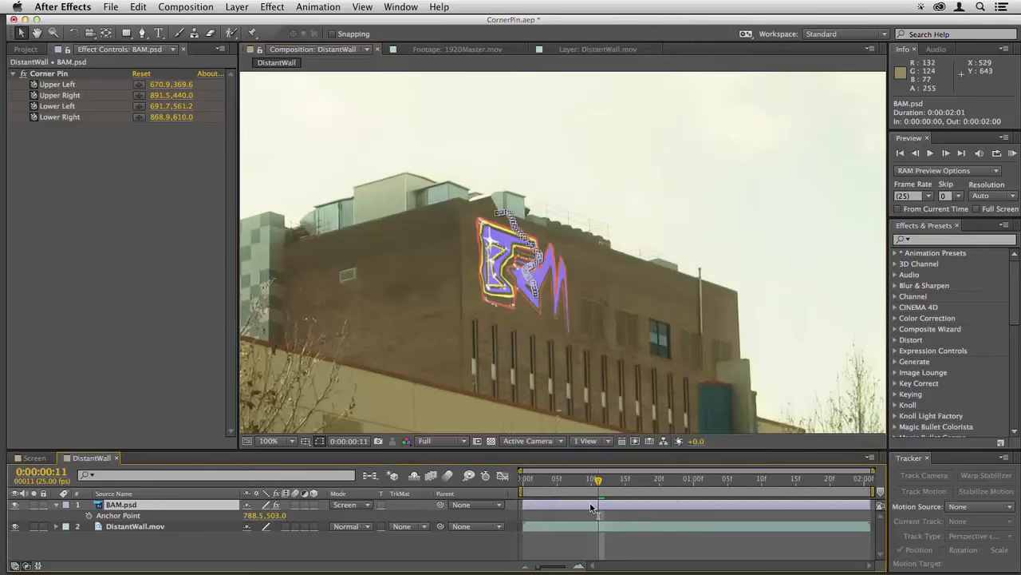
# - Reduce the BAM.psd layer's opacity to 74% and deselect the layer
pyautogui.press('t')
pyautogui.moveTo(261, 518); pyautogui.dragTo(213, 514)
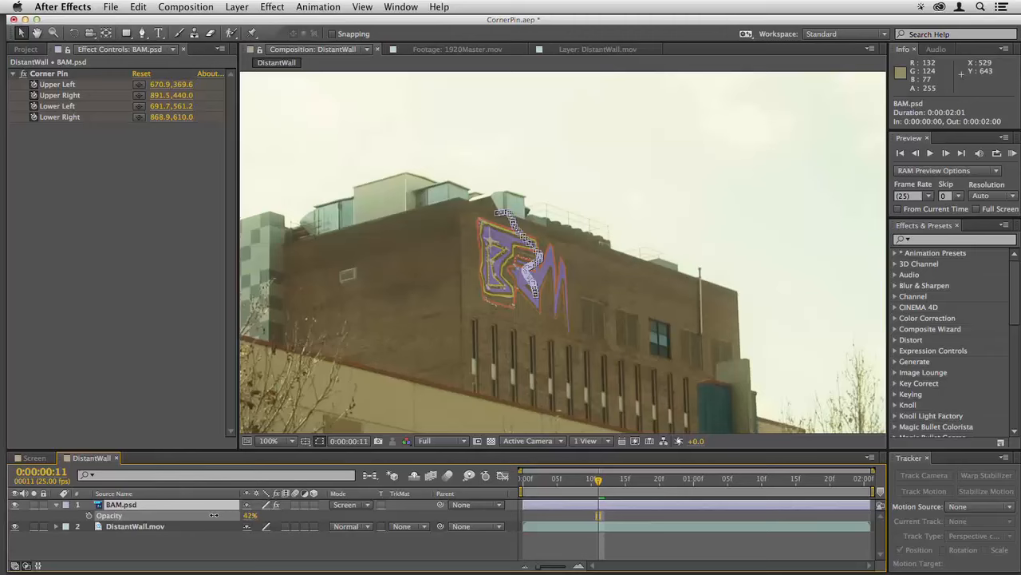
pyautogui.moveTo(215, 515); pyautogui.dragTo(248, 515)
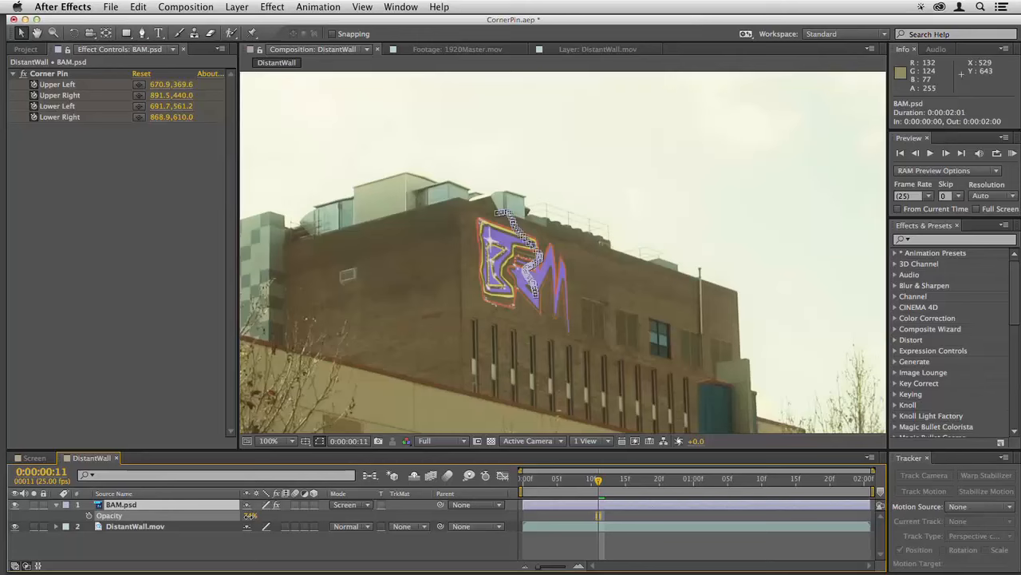
pyautogui.click(542, 519)
# - Apply the Hue/Saturation effect to BAM.psd and set Master Saturation to -37
pyautogui.click(933, 240)
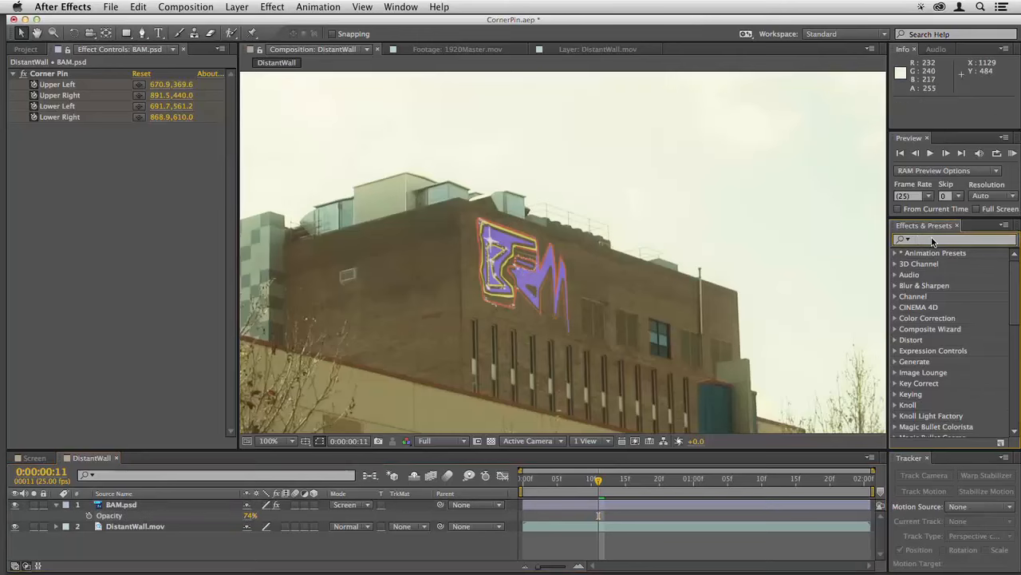
pyautogui.write('hue')
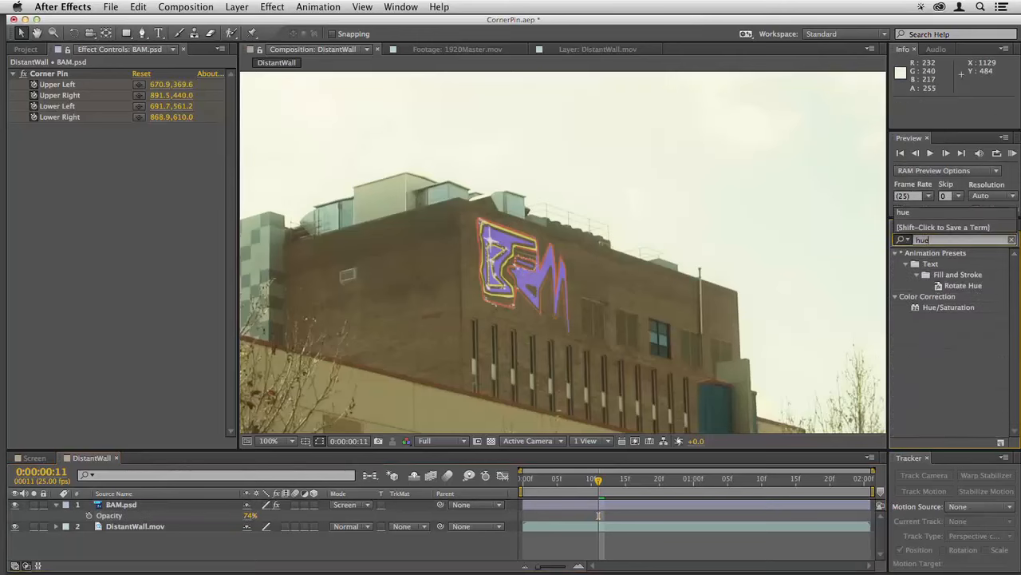
pyautogui.moveTo(965, 313); pyautogui.dragTo(128, 506)
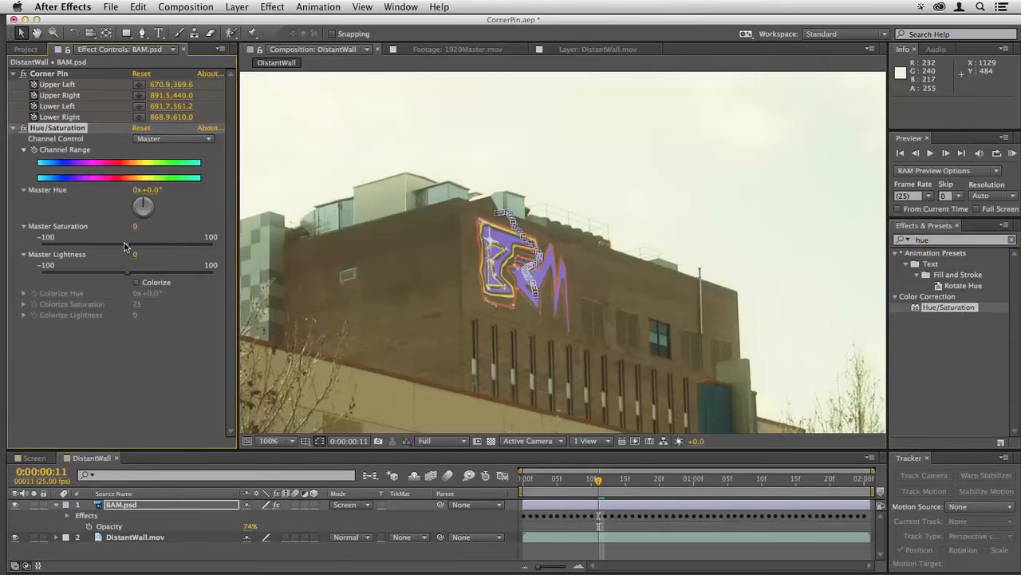
pyautogui.moveTo(127, 246); pyautogui.dragTo(99, 252)
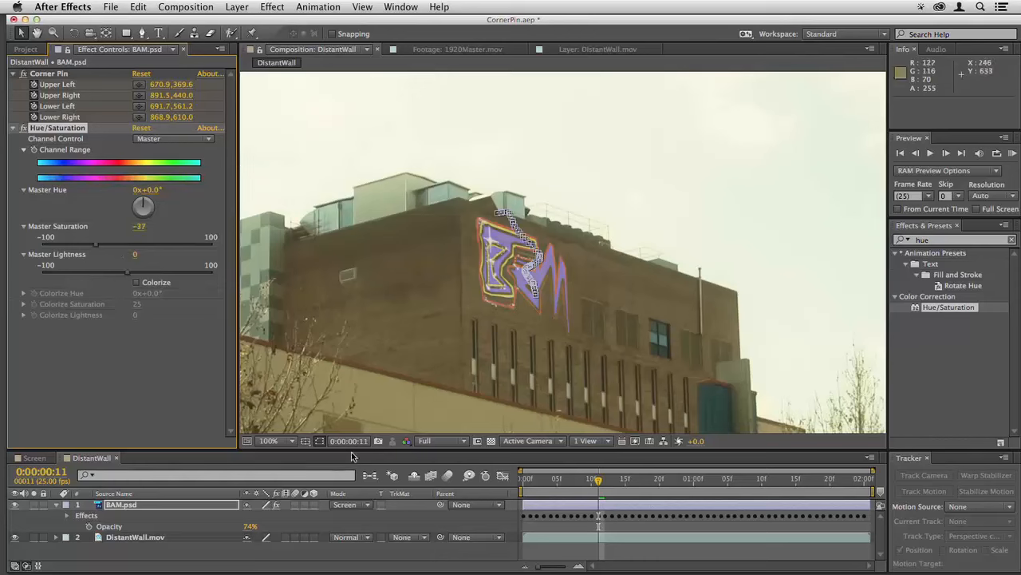
# - Enable motion blur for BAM.psd and the composition, and run a RAM preview from the first frame
pyautogui.press(',')
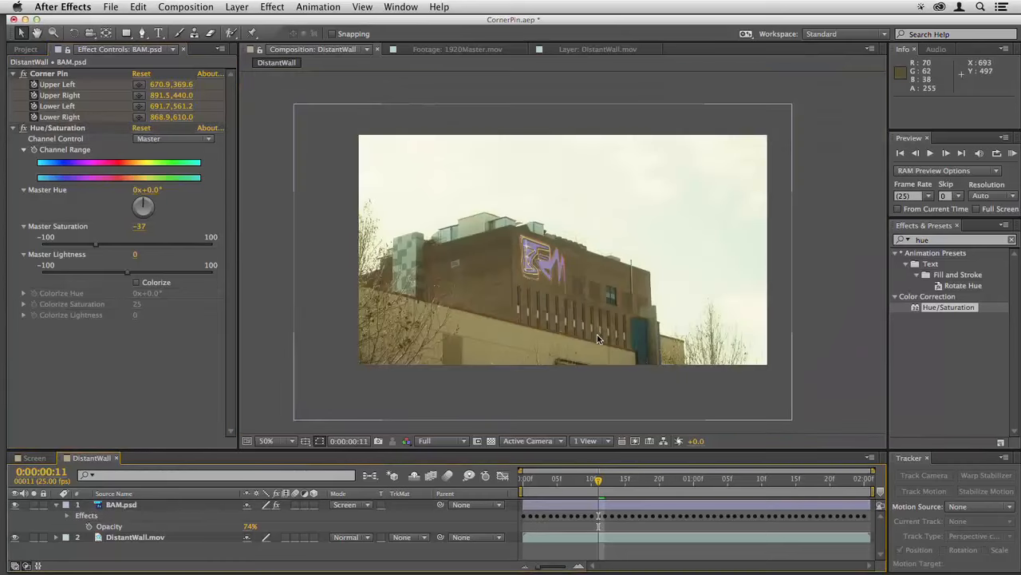
pyautogui.click(275, 440)
pyautogui.click(287, 383)
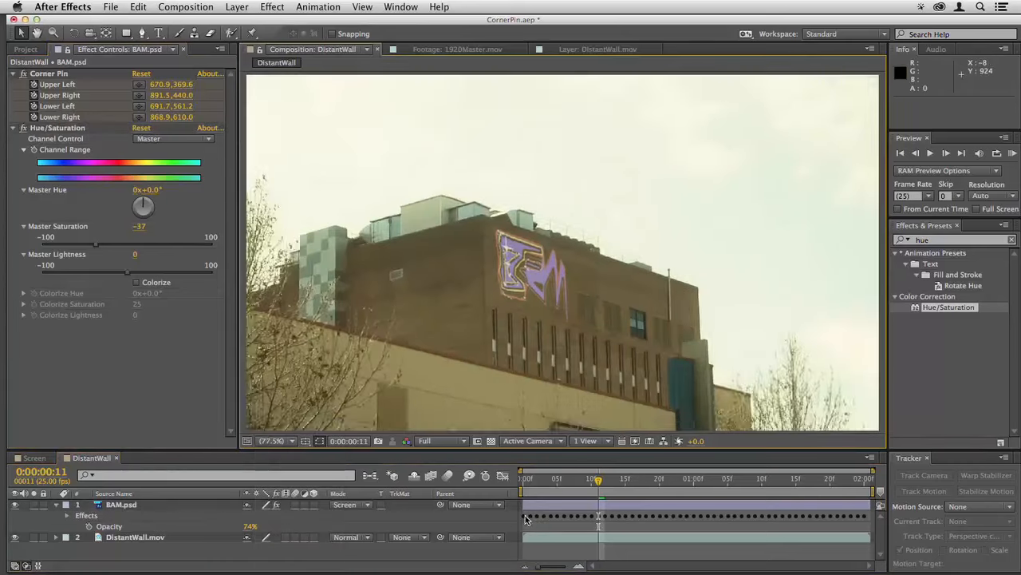
pyautogui.click(522, 482)
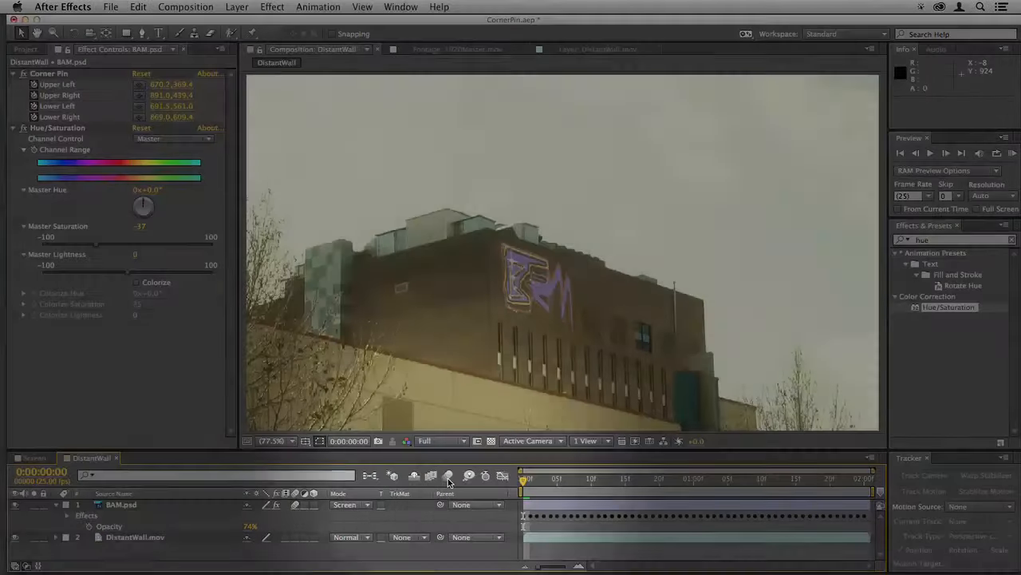
pyautogui.click(448, 479)
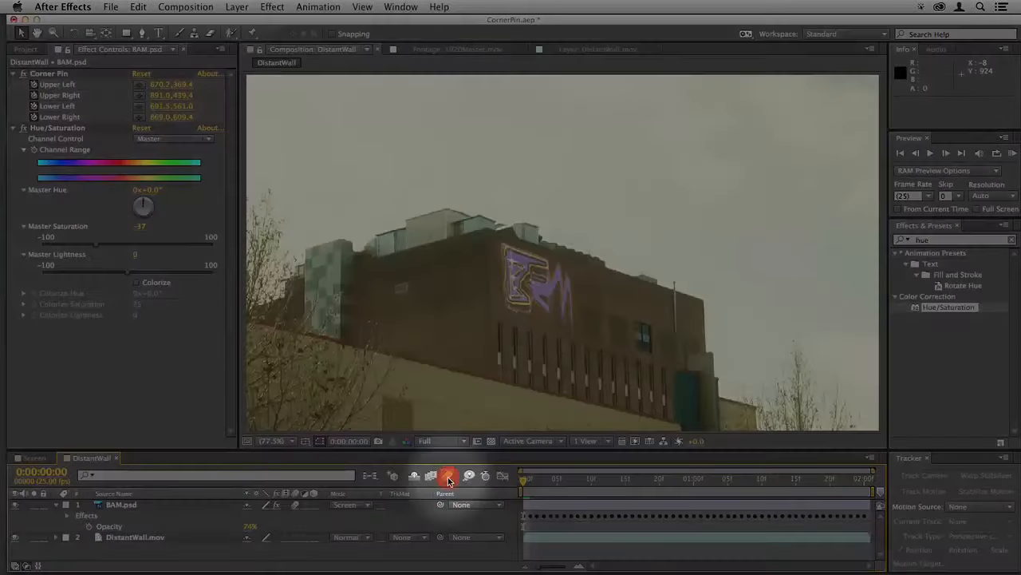
pyautogui.press('KP_0')
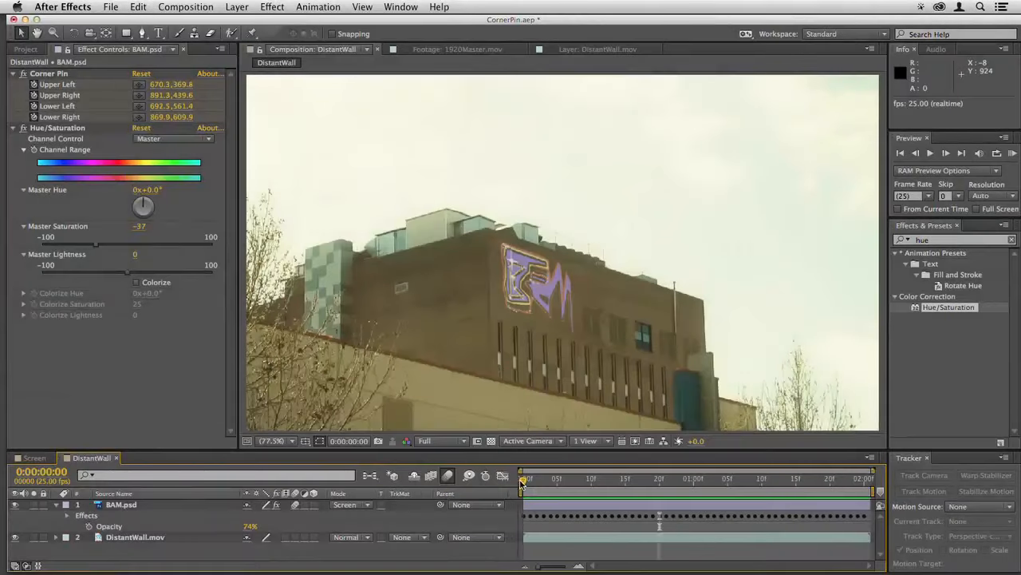
# - Switch BAM.psd to a Classic Color blending mode and scrub through the DistantWall composition to check the tracked graffiti
pyautogui.click(522, 482)
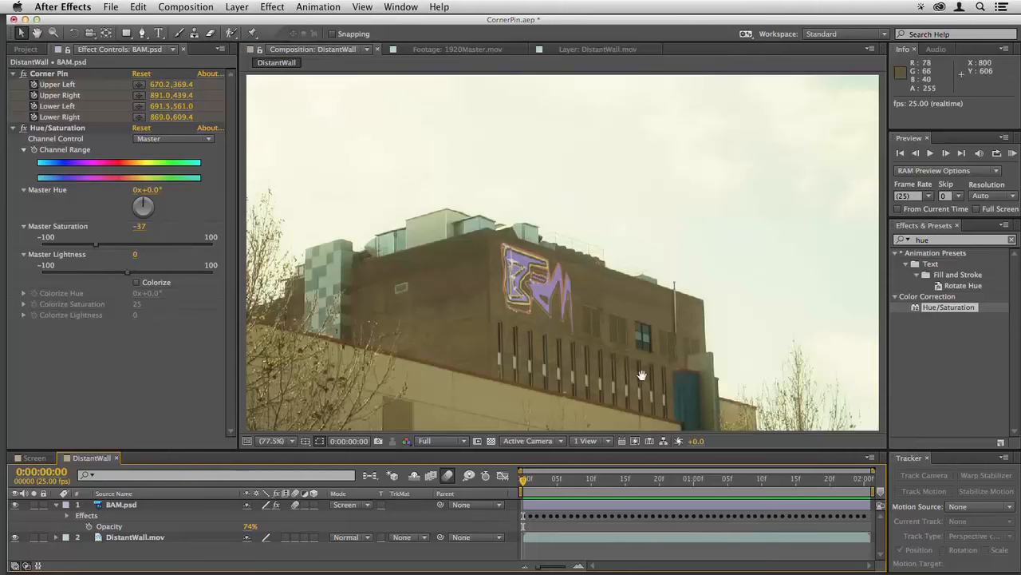
pyautogui.press('space')
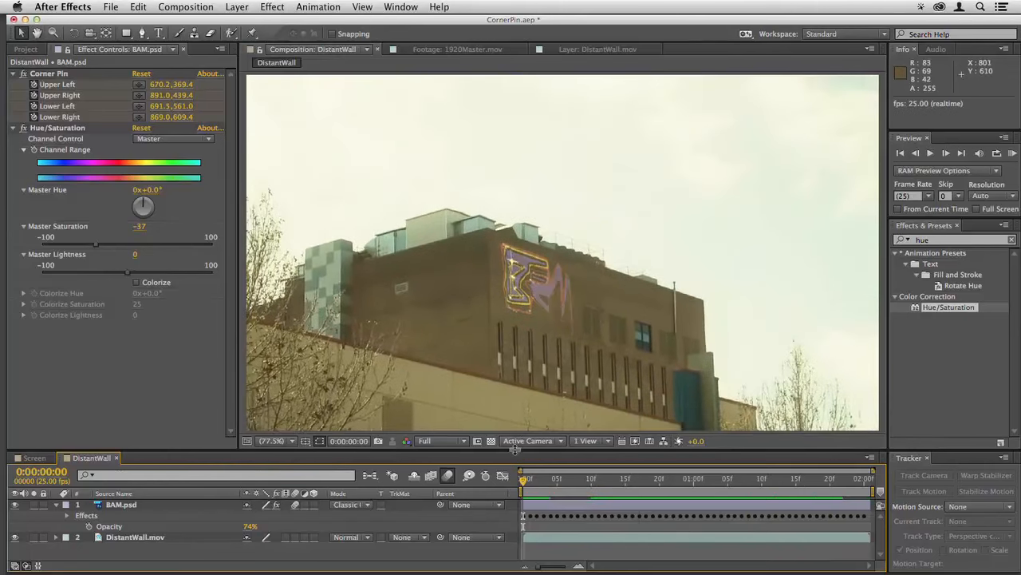
pyautogui.moveTo(516, 449); pyautogui.dragTo(517, 408)
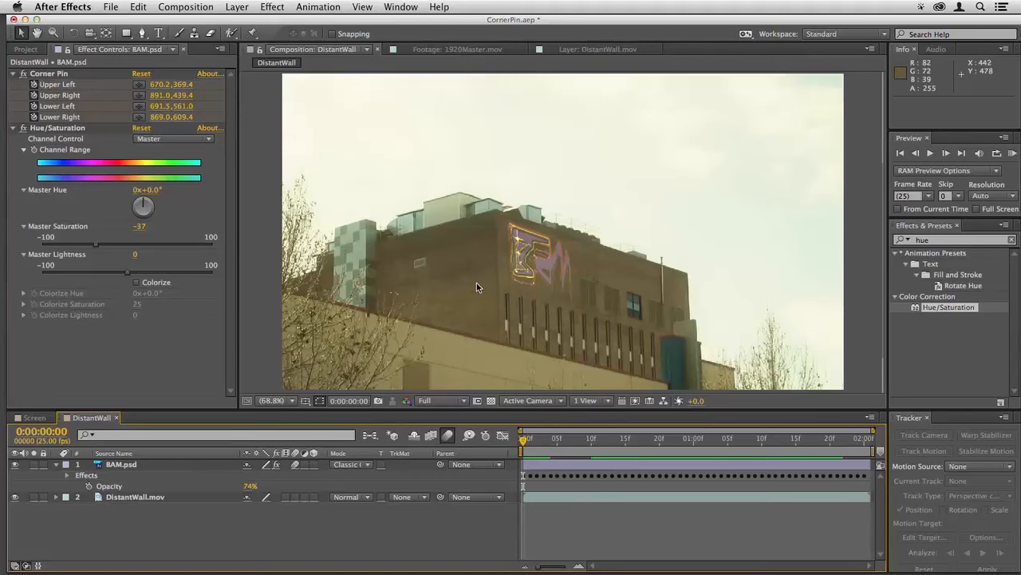
pyautogui.moveTo(530, 446); pyautogui.dragTo(632, 440)
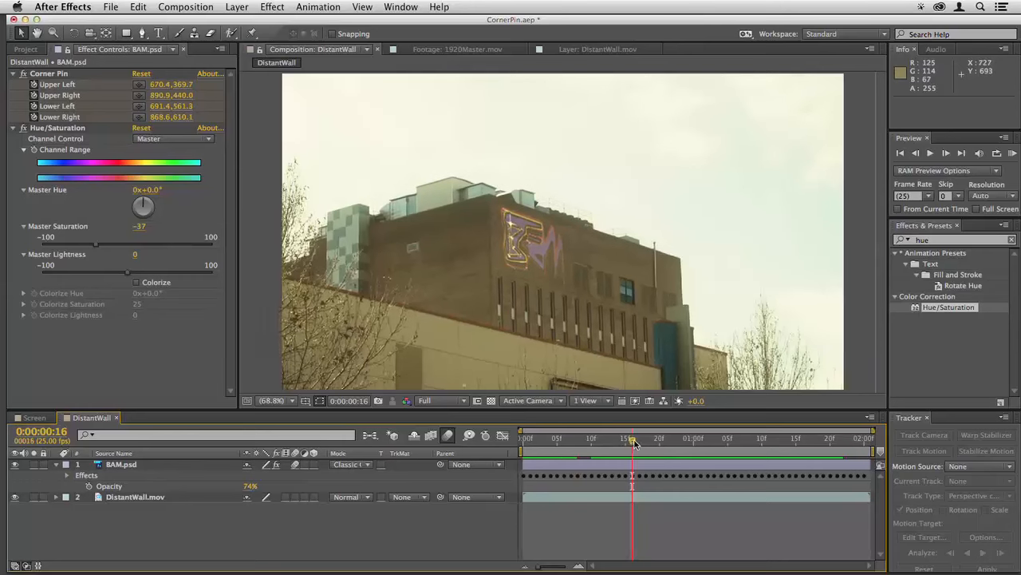
pyautogui.moveTo(572, 444); pyautogui.dragTo(533, 445)
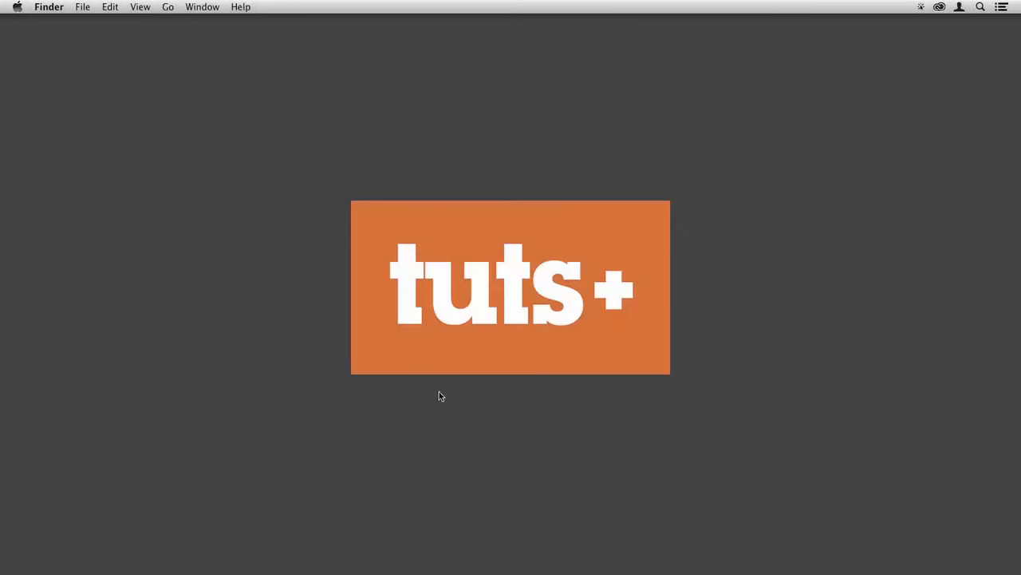
# - Switch to After Effects with the Planar.aep project and play the Crossroads composition to examine the camera move
pyautogui.click(468, 527)
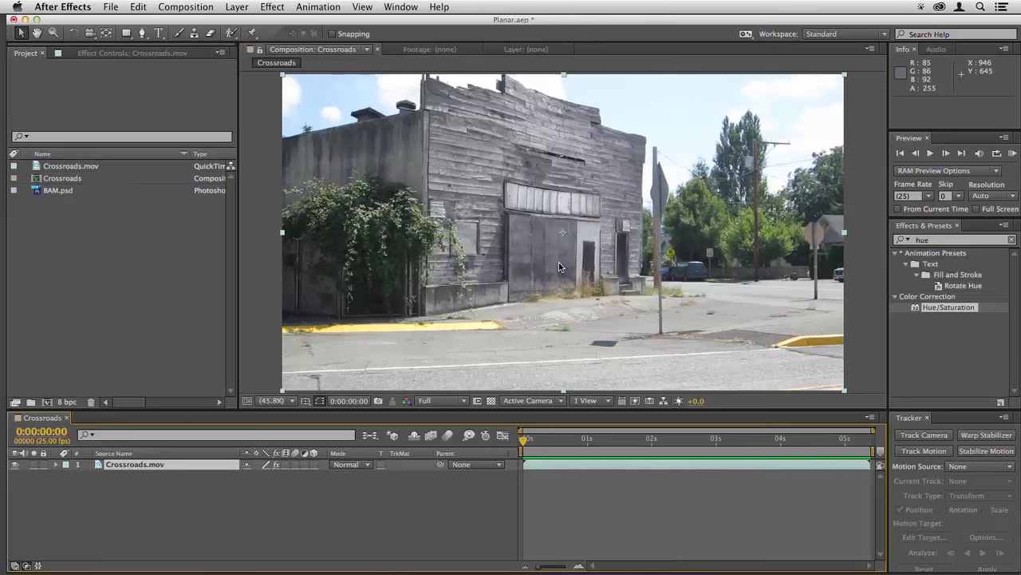
pyautogui.press('space')
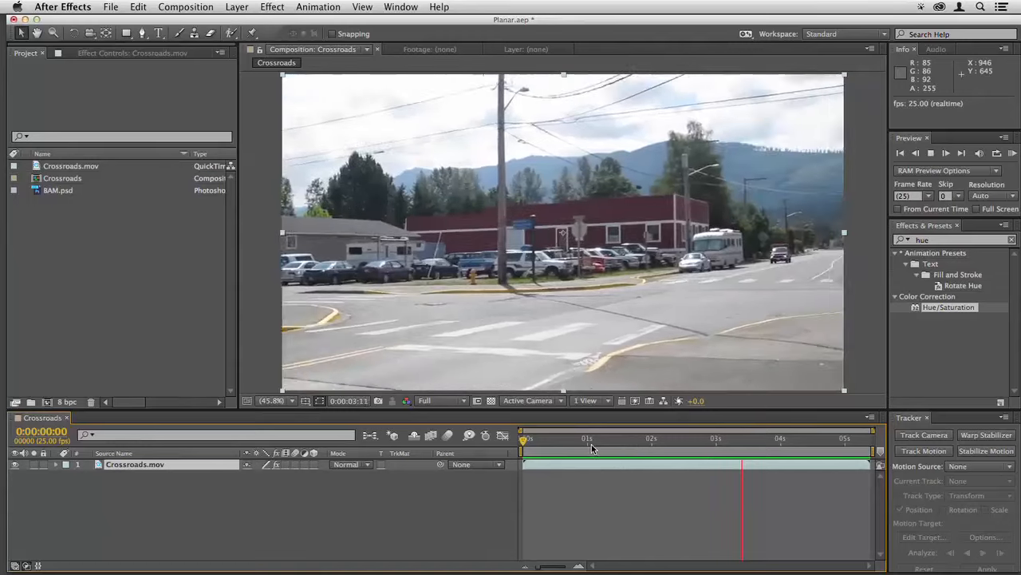
pyautogui.press('space')
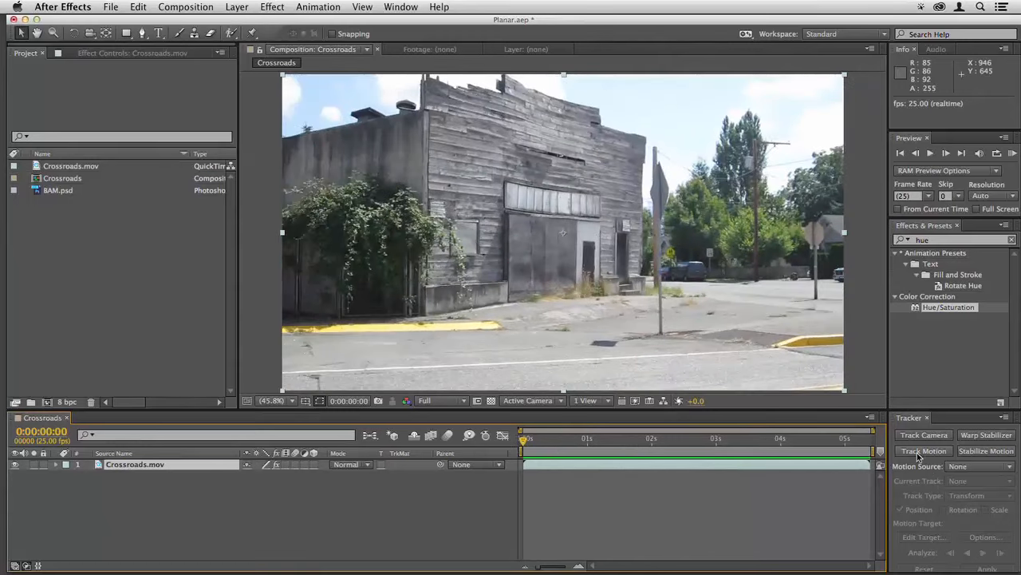
# - Create a motion tracker on the Crossroads.mov layer and set its track type to Perspective corner pin
pyautogui.click(918, 453)
pyautogui.click(972, 497)
pyautogui.click(975, 523)
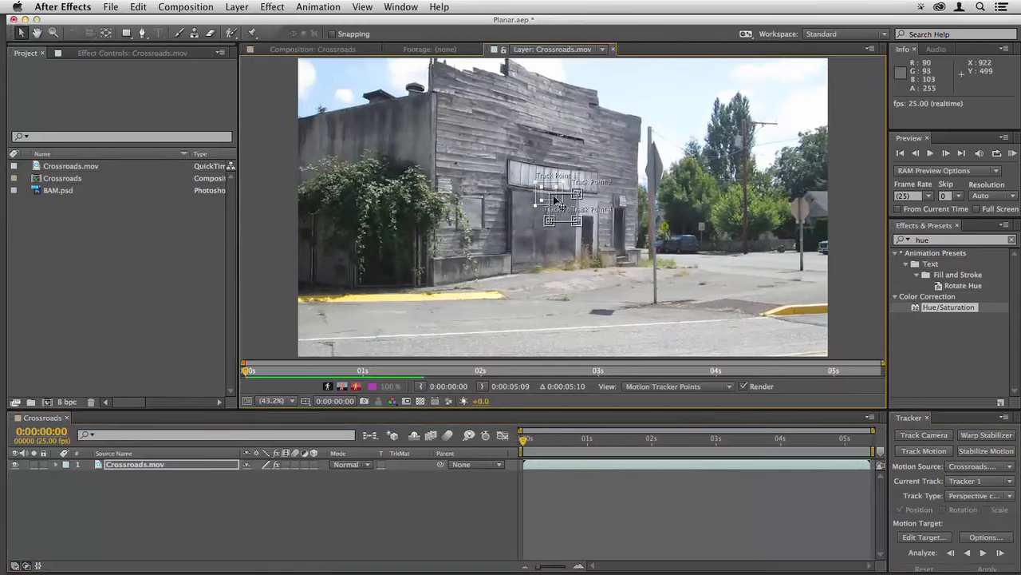
# - Try to track the building's front wall by placing the four track points near its corners and analyzing forward
pyautogui.moveTo(551, 197); pyautogui.dragTo(436, 87)
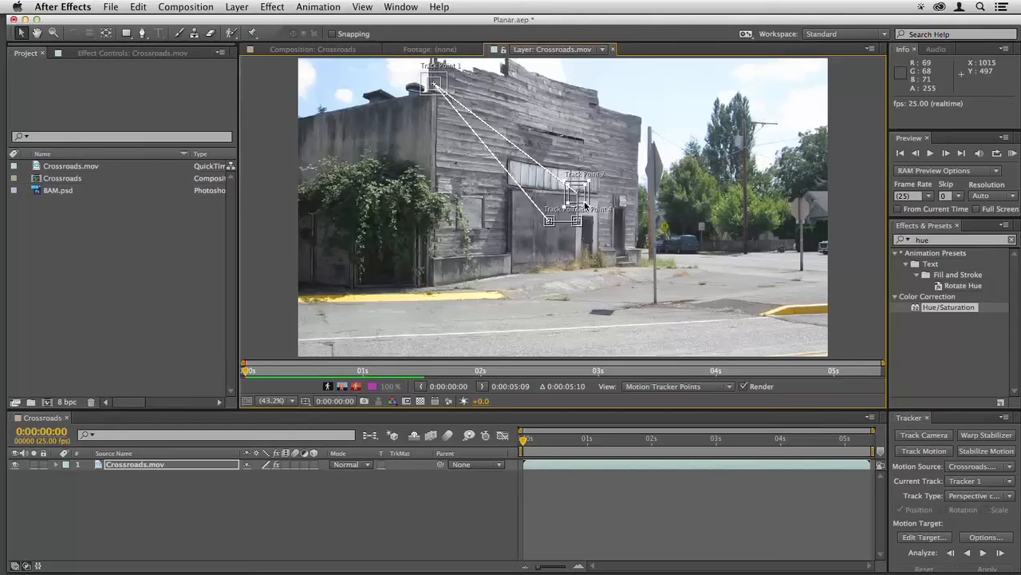
pyautogui.moveTo(586, 200); pyautogui.dragTo(647, 128)
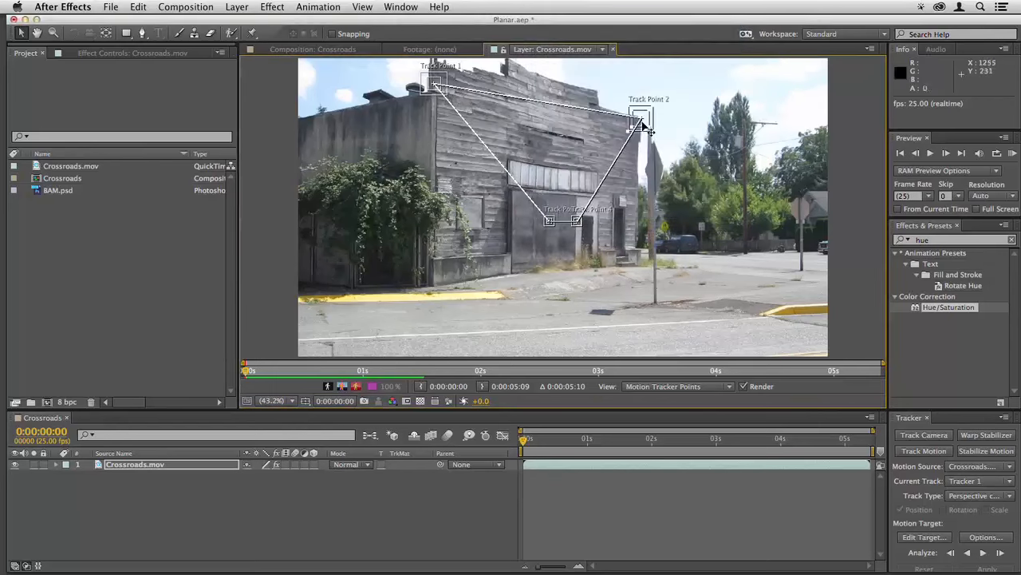
pyautogui.moveTo(582, 228); pyautogui.dragTo(619, 267)
pyautogui.moveTo(550, 222); pyautogui.dragTo(471, 269)
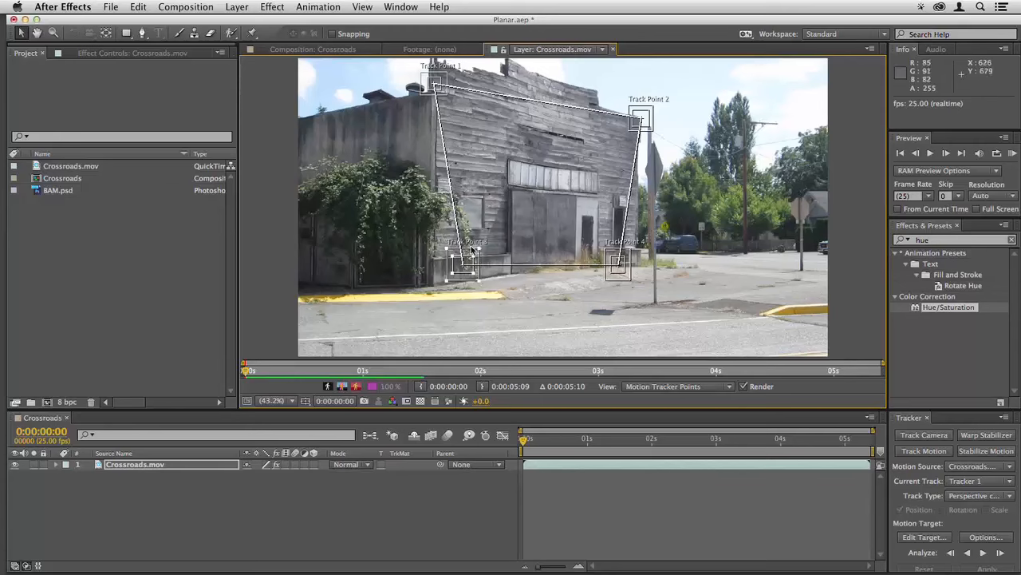
pyautogui.click(983, 553)
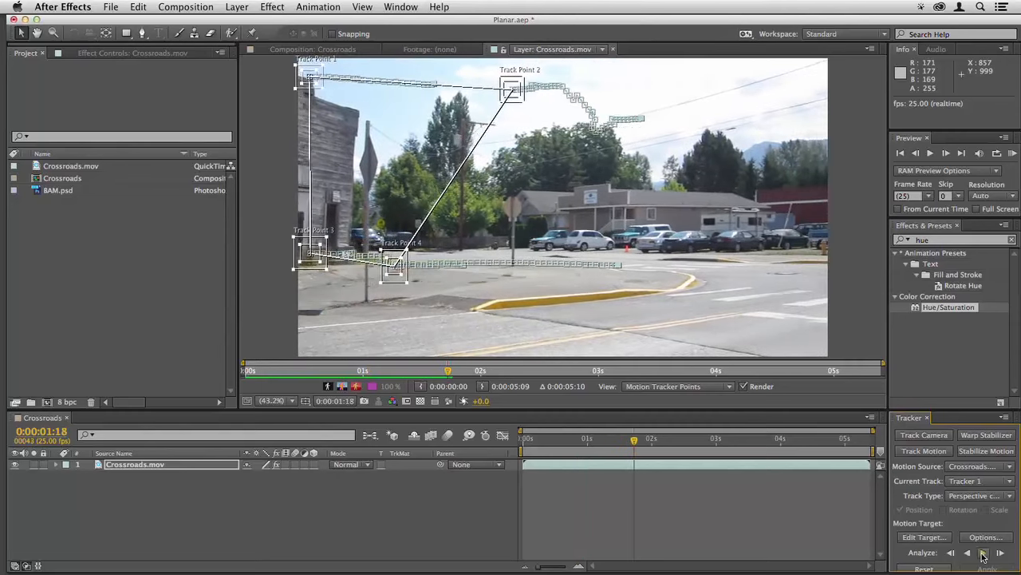
pyautogui.click(983, 553)
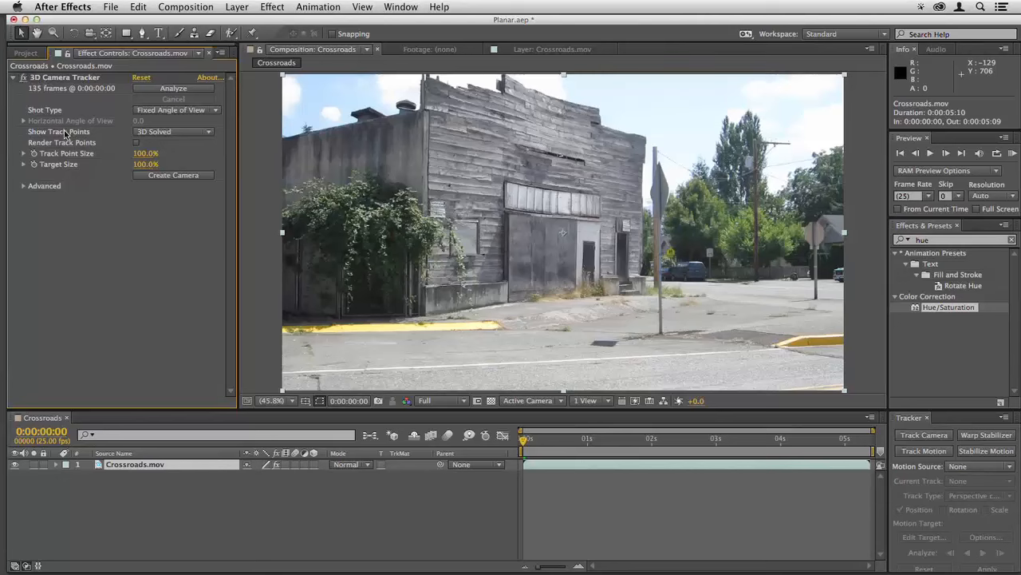
# - Select the 3D Camera Tracker effect on Crossroads.mov and examine its solved track points over the first second of the shot
pyautogui.click(69, 78)
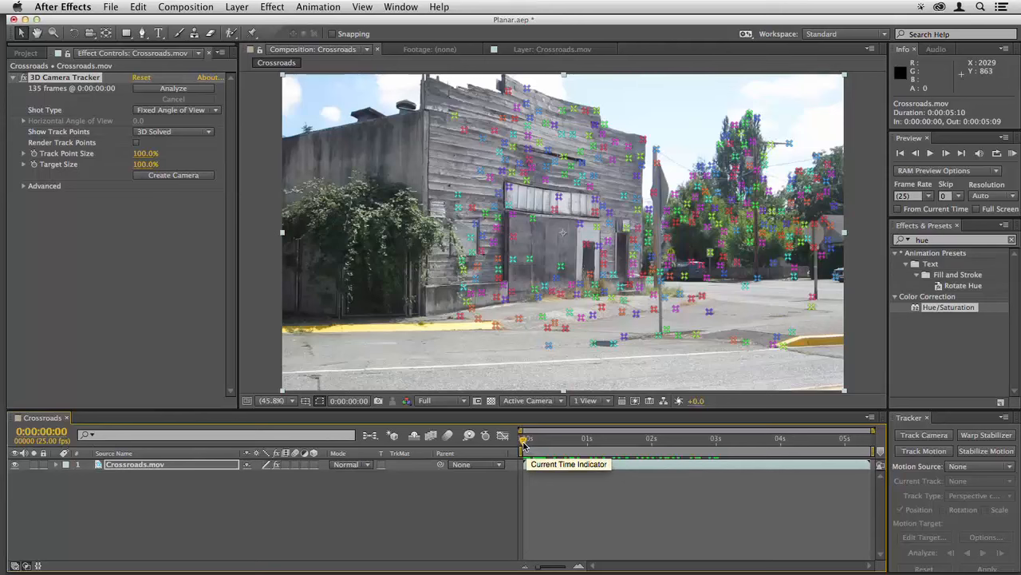
pyautogui.moveTo(526, 444); pyautogui.dragTo(592, 443)
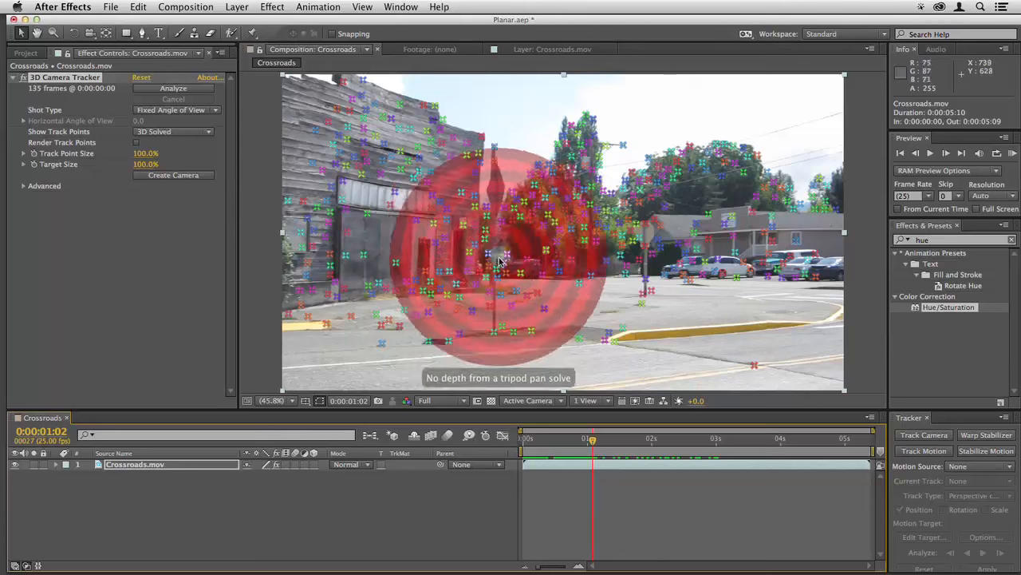
pyautogui.moveTo(546, 448); pyautogui.dragTo(525, 449)
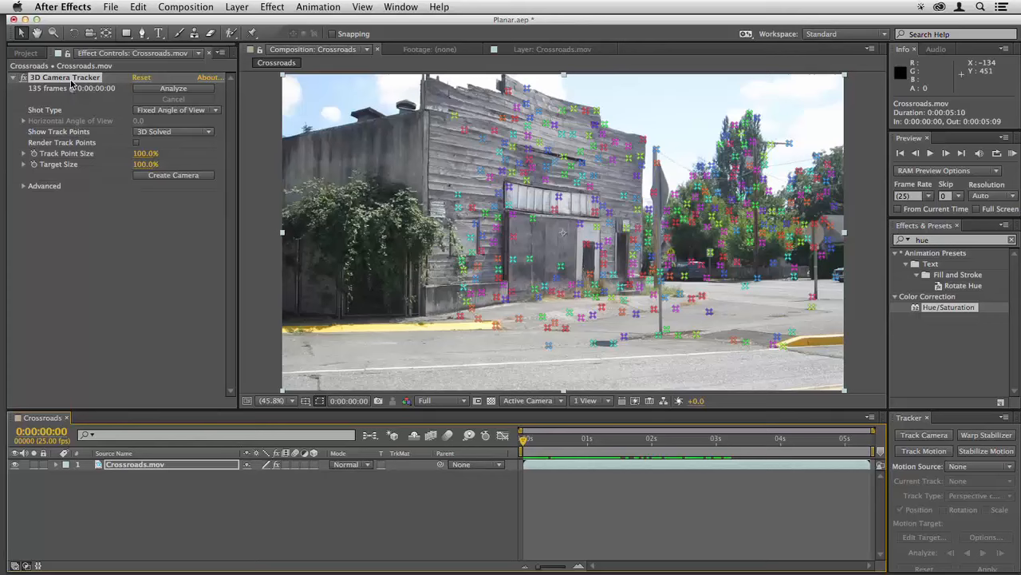
pyautogui.click(70, 82)
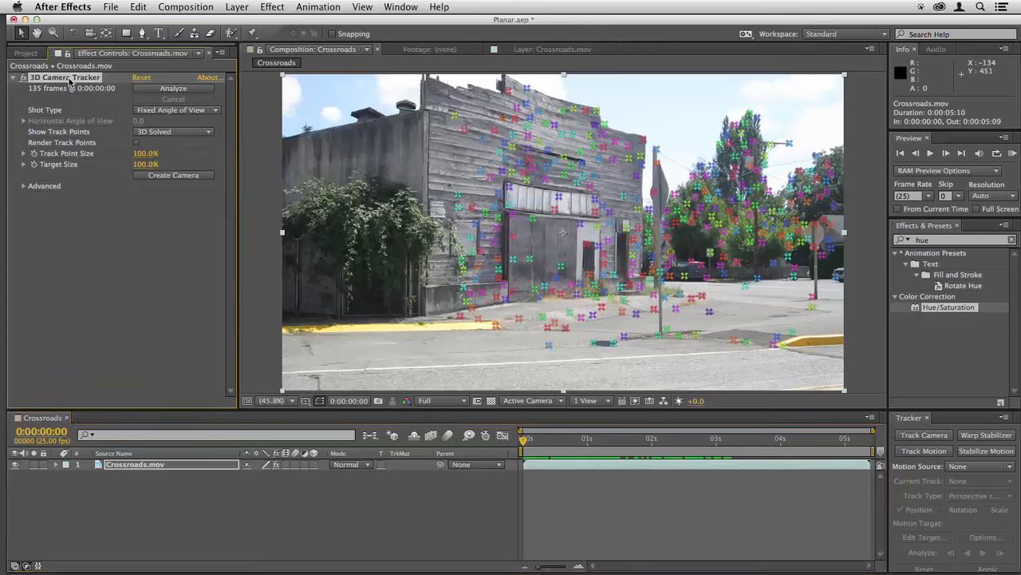
# - Remove the 3D Camera Tracker effect from the Crossroads.mov layer and add BAM.psd above it in the Crossroads composition
pyautogui.press('Delete')
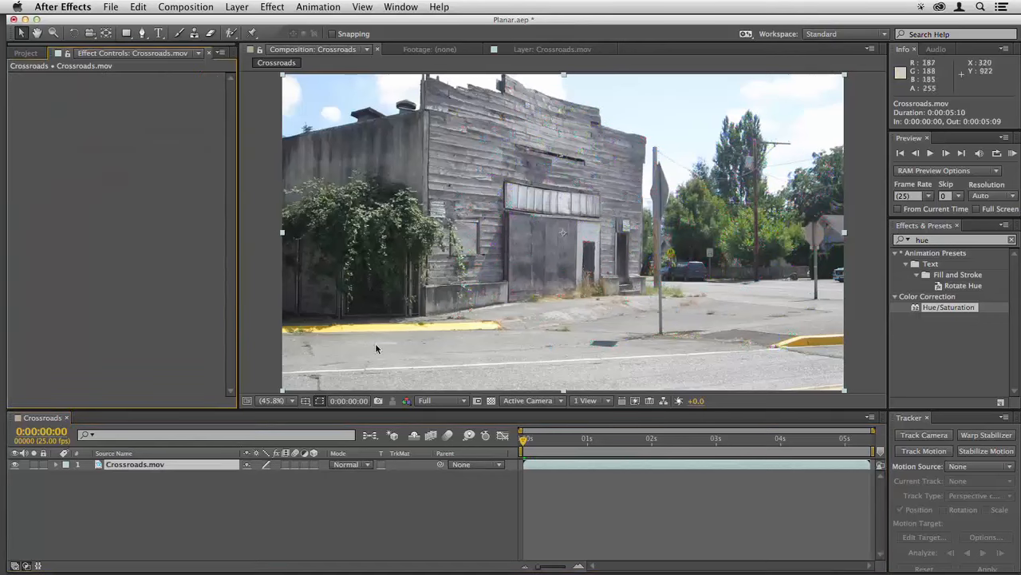
pyautogui.click(540, 466)
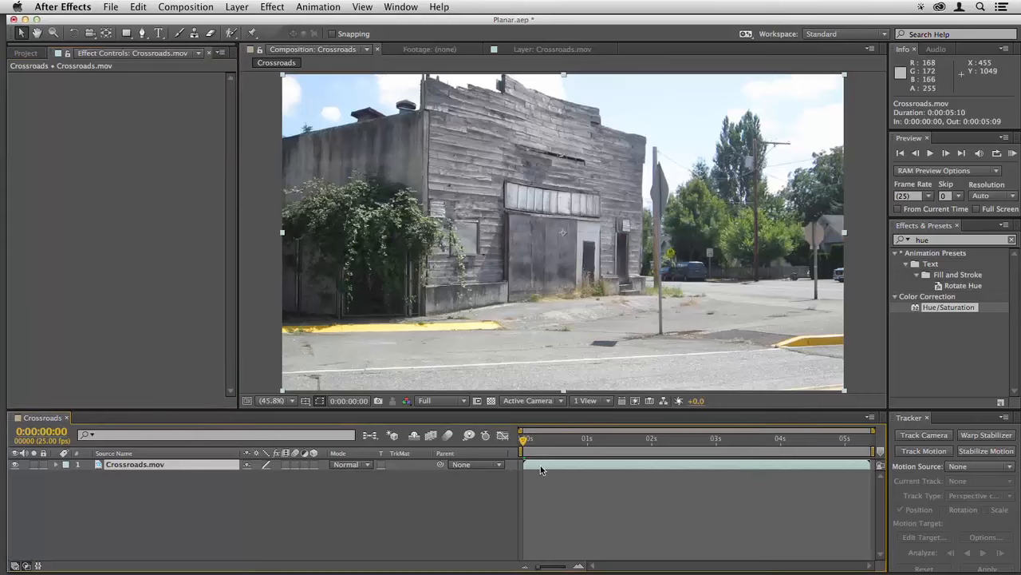
pyautogui.click(27, 54)
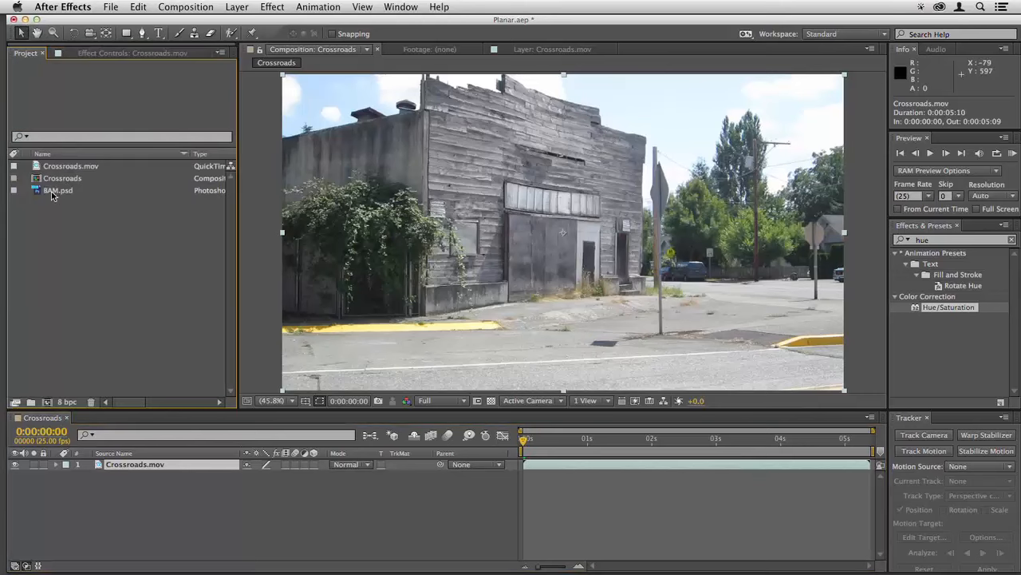
pyautogui.moveTo(52, 194); pyautogui.dragTo(548, 234)
# - Send the Crossroads.mov layer to mocha AE for tracking and accept the new project's settings
pyautogui.click(135, 475)
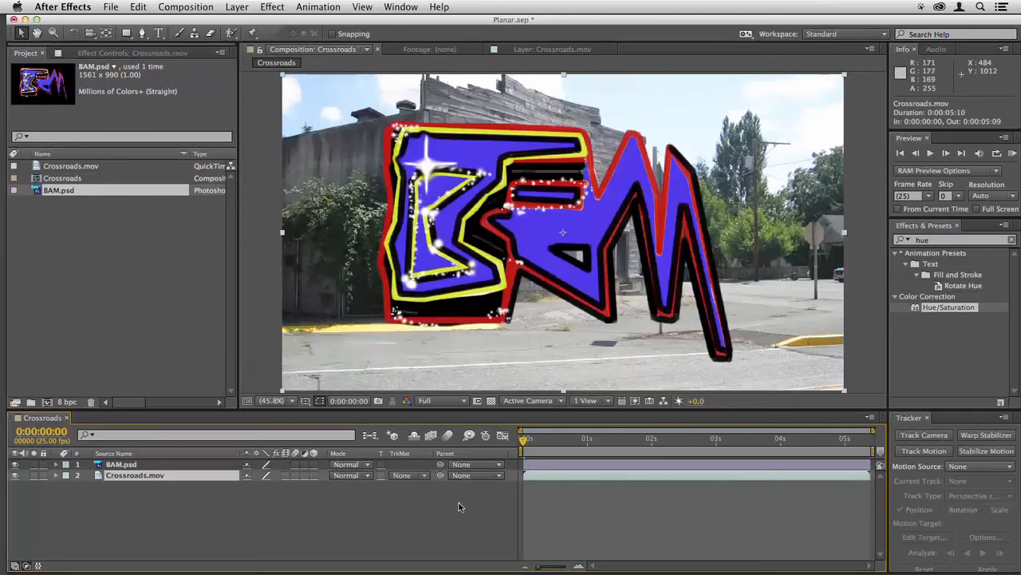
pyautogui.click(331, 6)
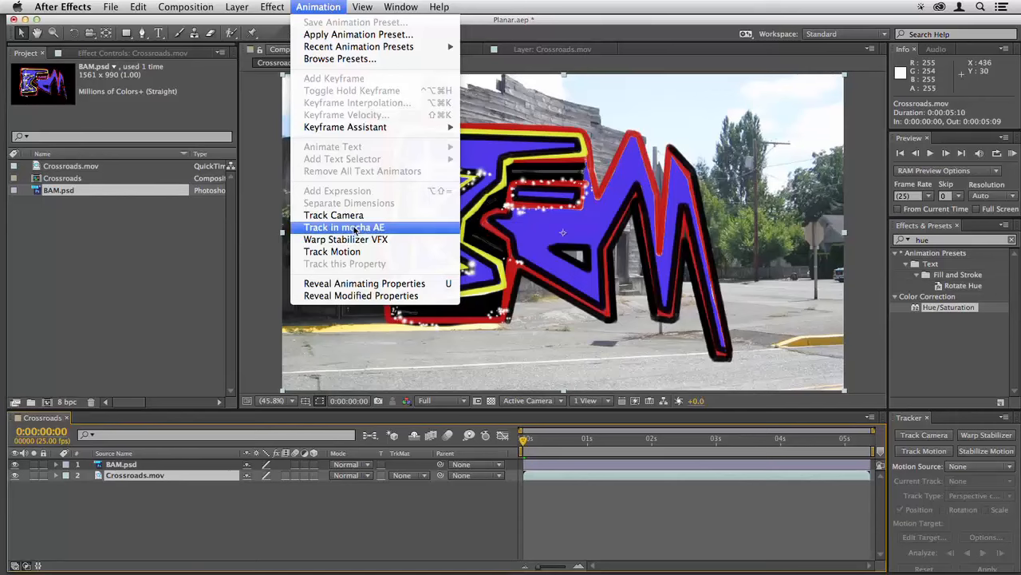
pyautogui.click(399, 232)
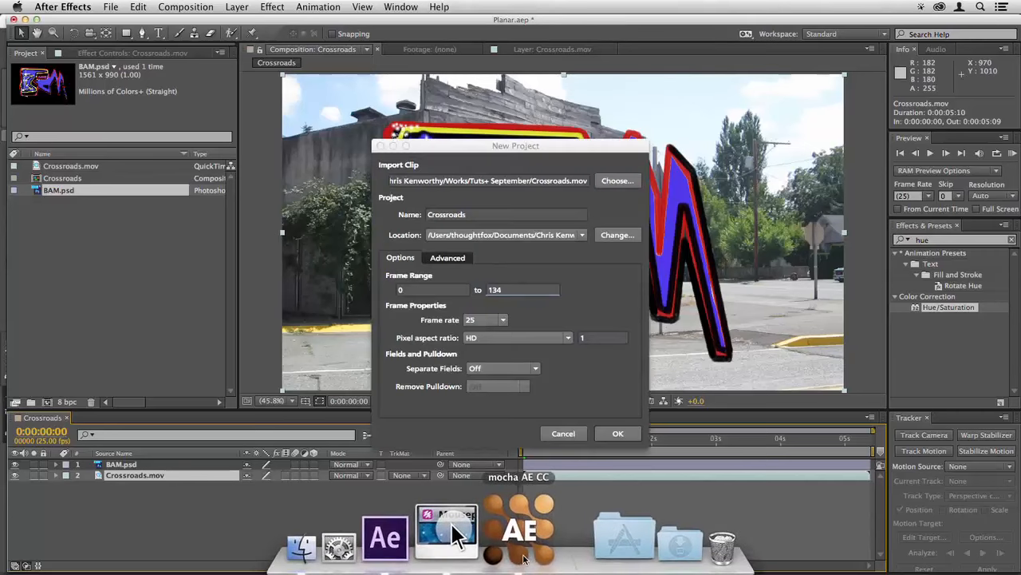
pyautogui.click(618, 434)
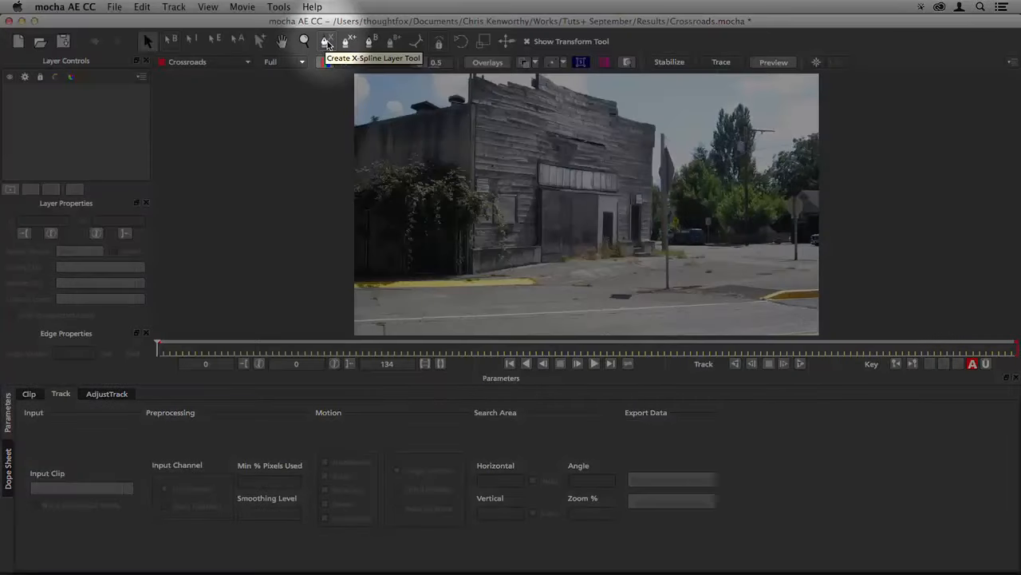
# - Draw a closed four-point X-spline around the front wall of the wooden building on frame 0
pyautogui.click(327, 43)
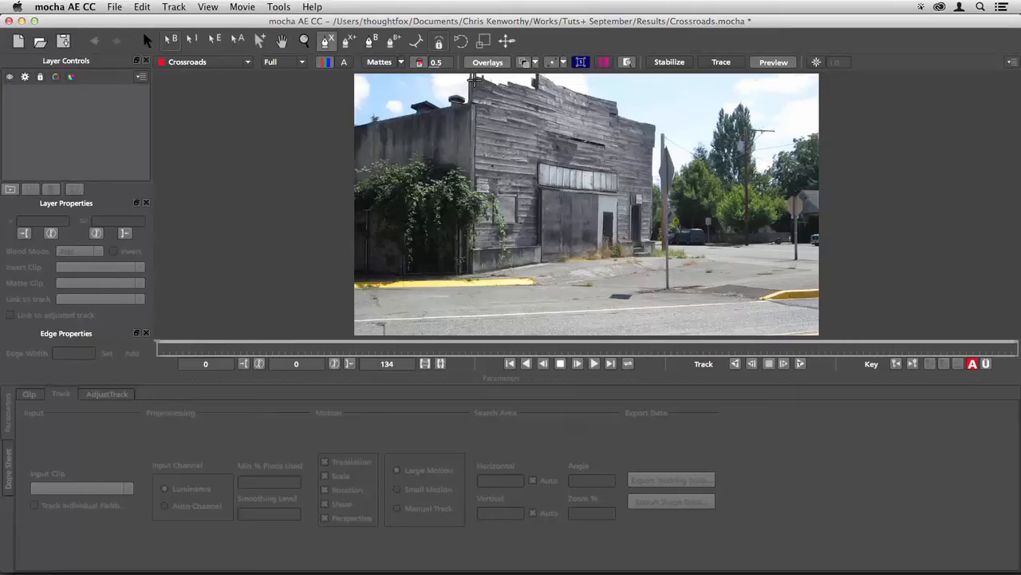
pyautogui.click(474, 77)
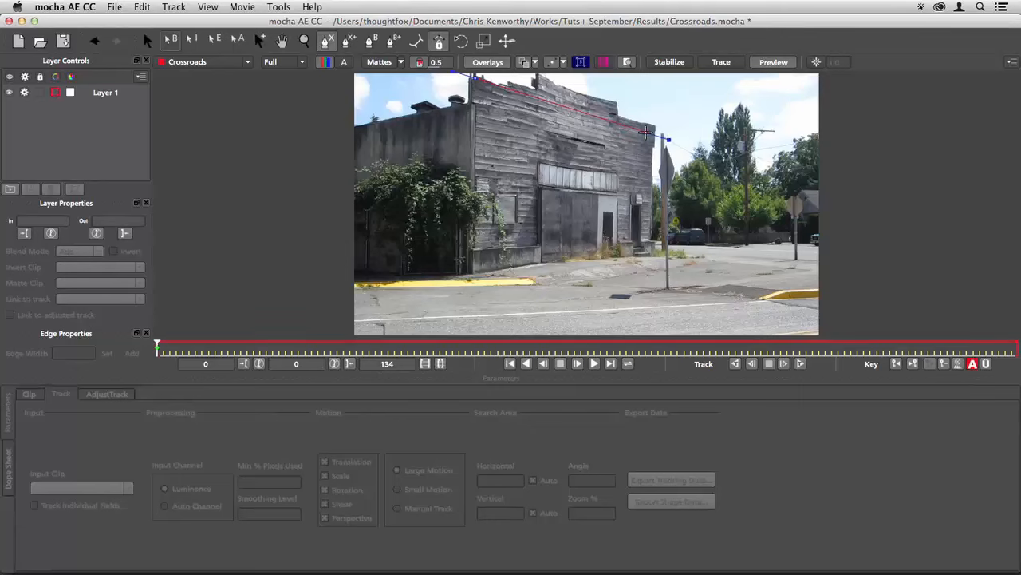
pyautogui.click(655, 126)
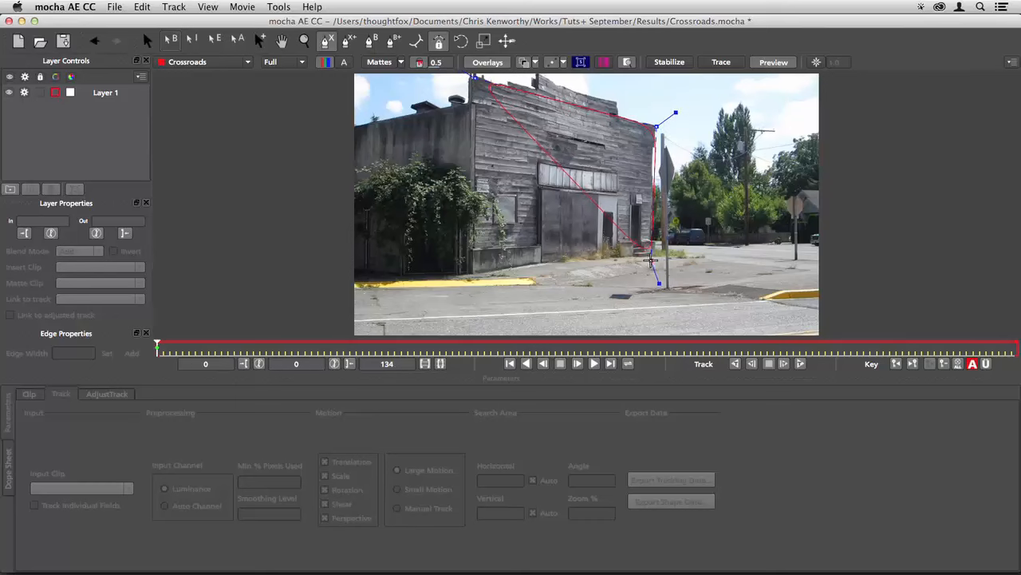
pyautogui.click(653, 260)
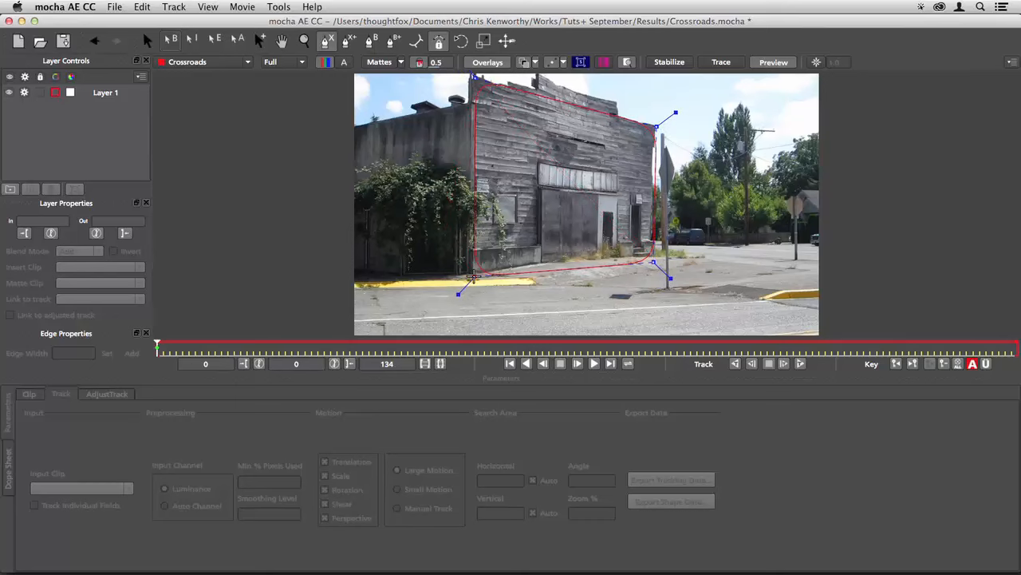
pyautogui.rightClick(474, 277)
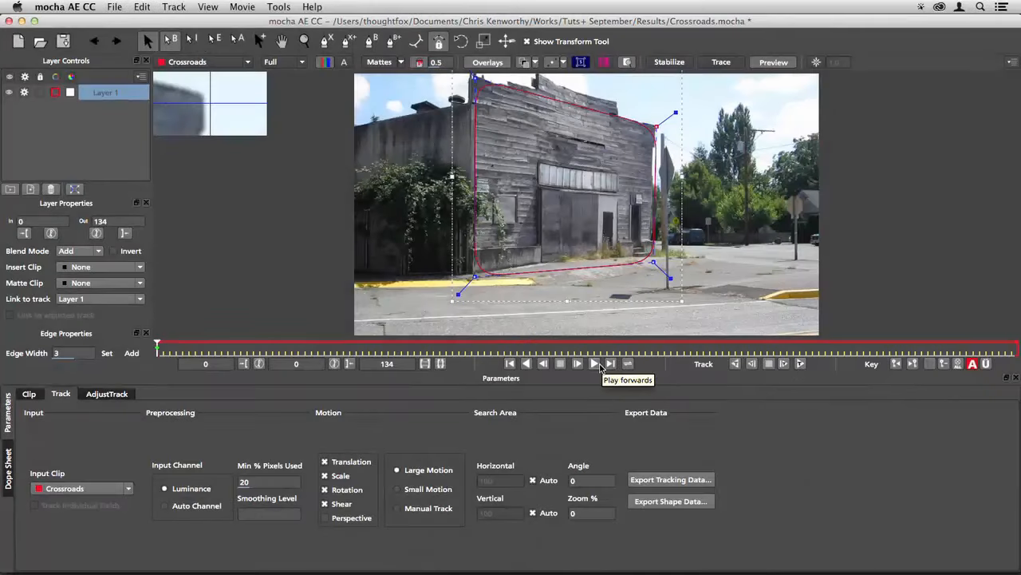
# - Track the wall layer forwards and stop the tracking at about frame 60, once the wall has left the shot
pyautogui.click(801, 364)
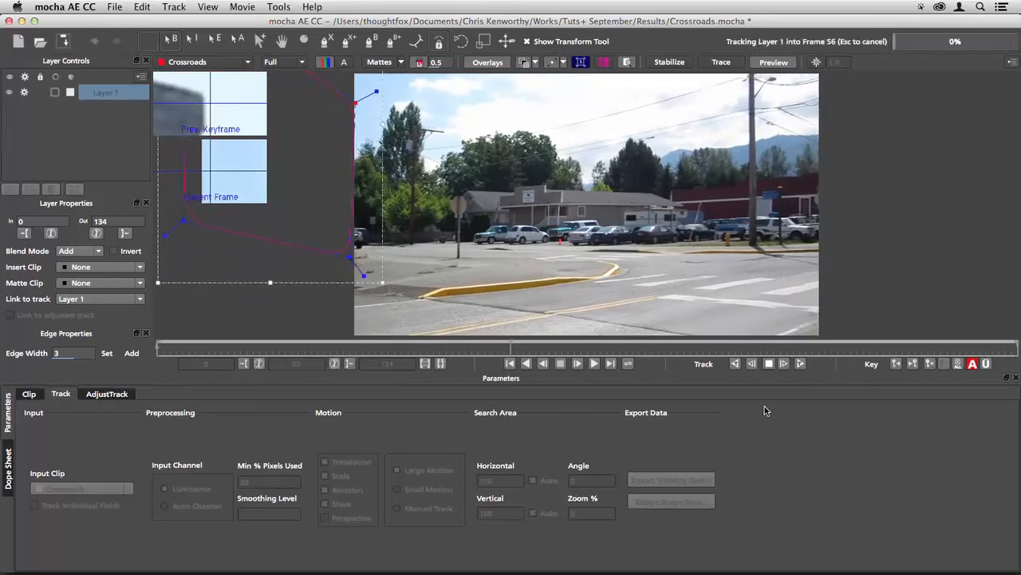
pyautogui.click(771, 363)
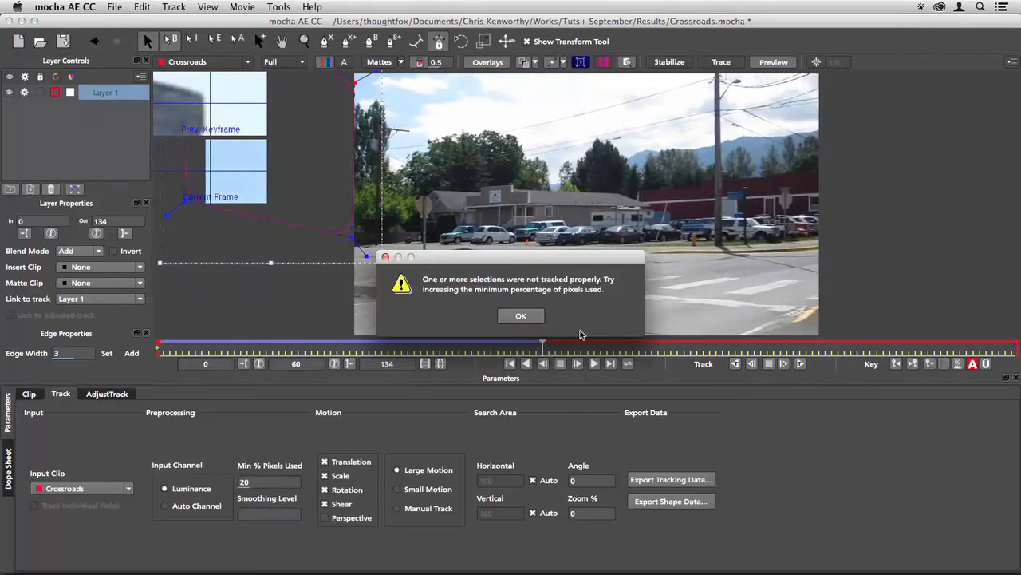
pyautogui.click(521, 317)
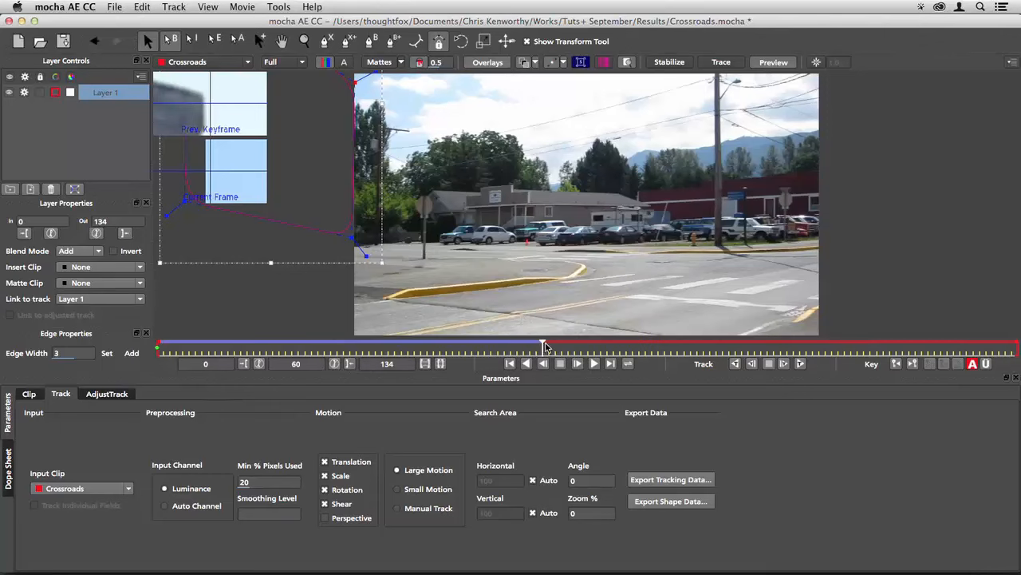
# - Return to the first frame and align the surface of the tracked Layer 1 there
pyautogui.moveTo(543, 343); pyautogui.dragTo(451, 344)
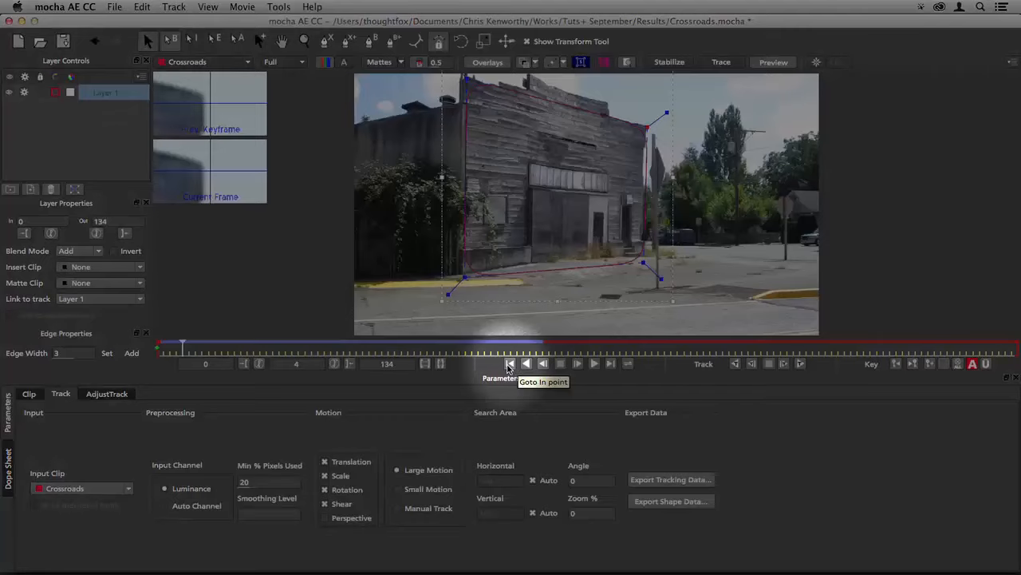
pyautogui.click(509, 364)
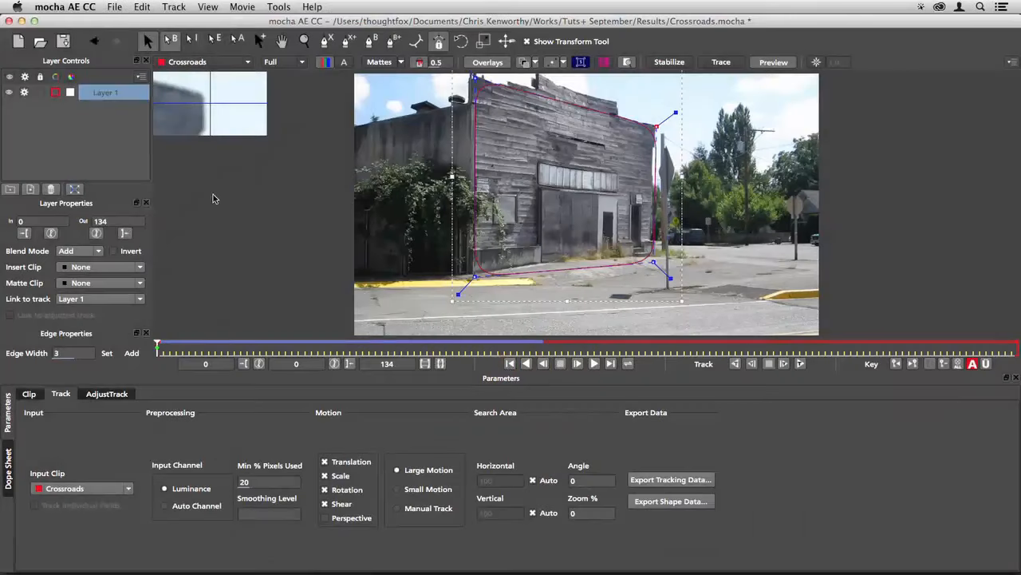
pyautogui.click(112, 94)
pyautogui.rightClick(112, 95)
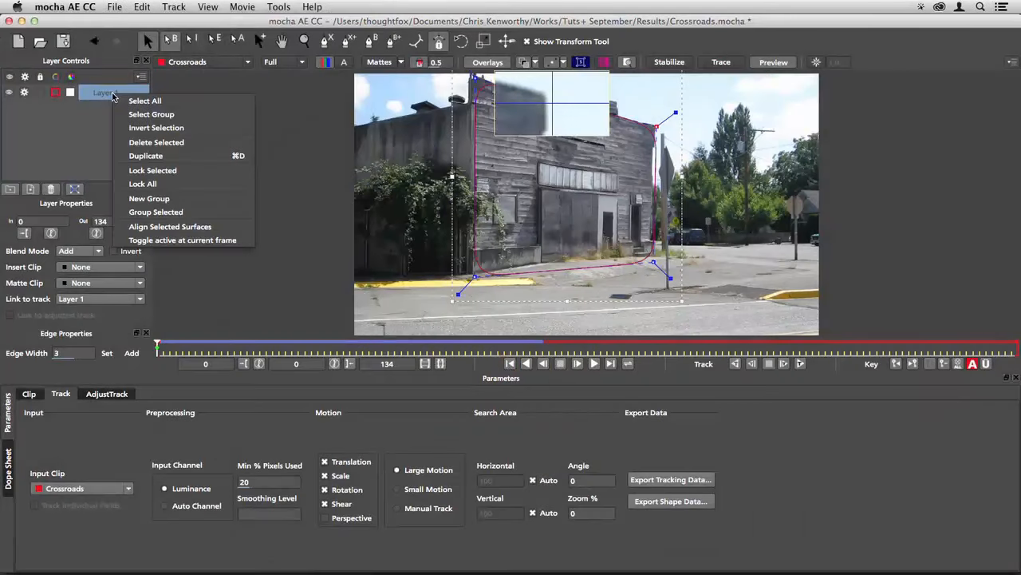
pyautogui.click(211, 230)
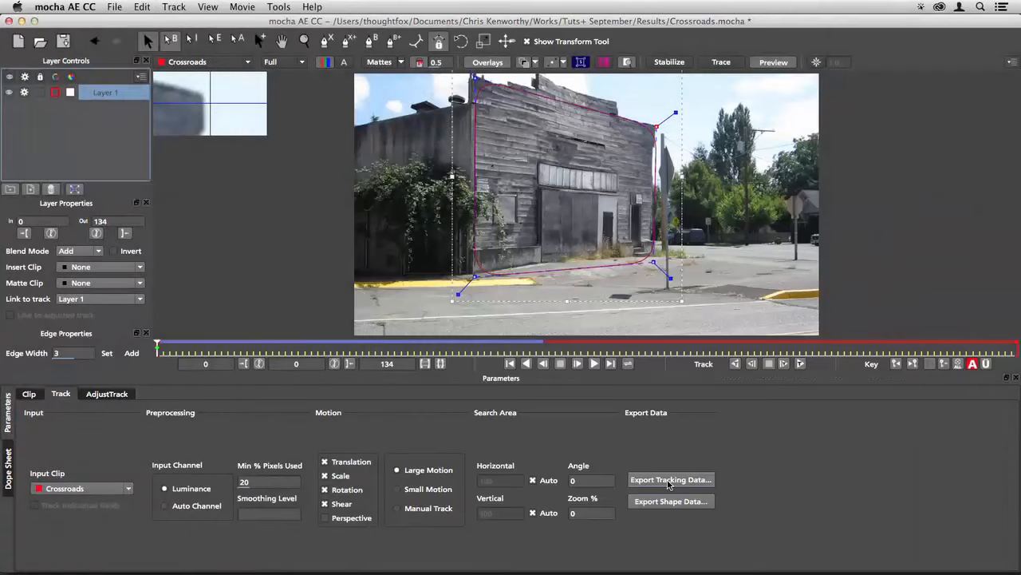
# - Export the tracking data to the clipboard in the After Effects Corner Pin [supports motion blur] format
pyautogui.click(668, 480)
pyautogui.click(484, 282)
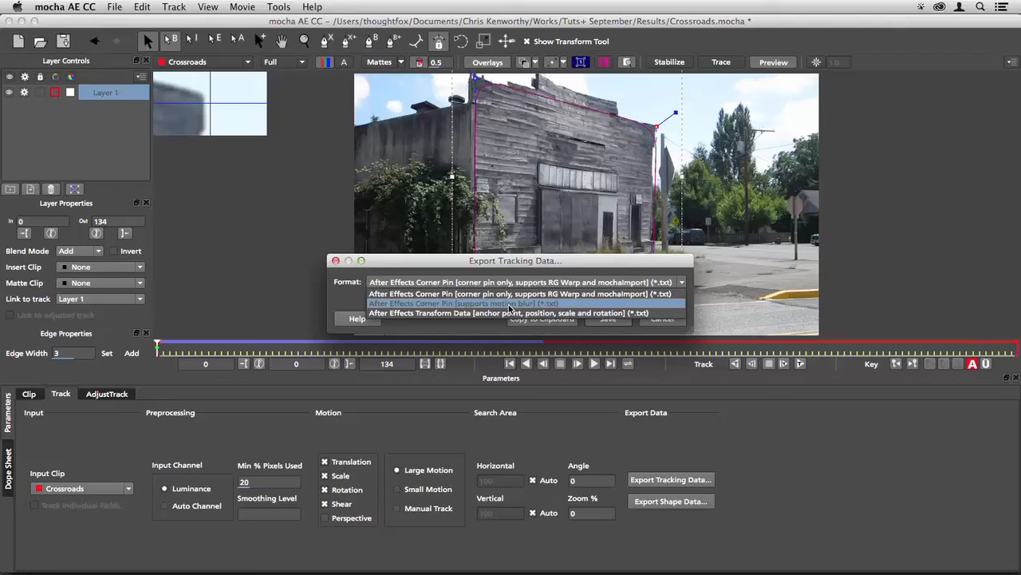
pyautogui.click(509, 305)
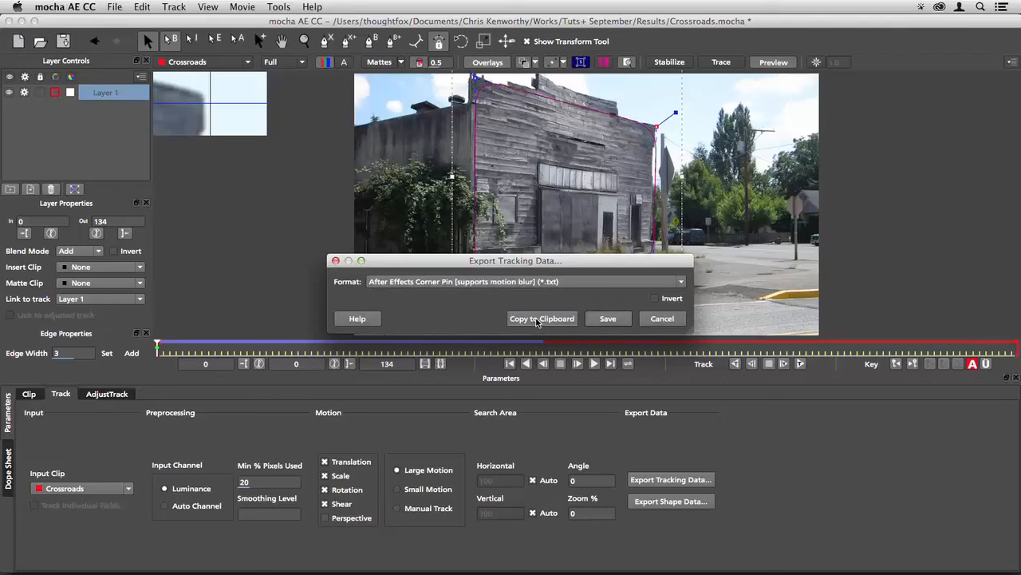
pyautogui.click(537, 319)
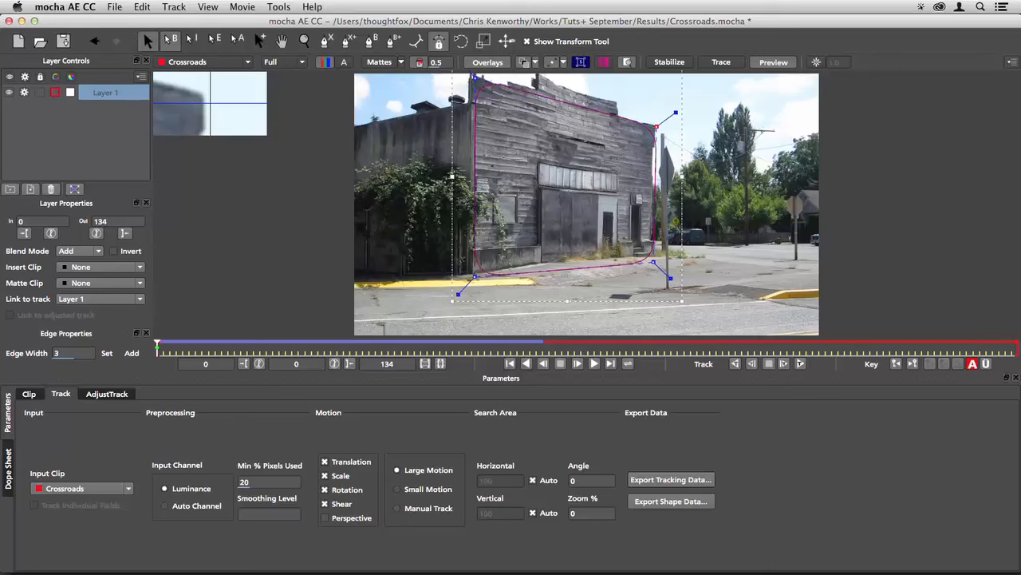
# - Switch to After Effects, paste the mocha tracking data onto the BAM.psd layer and preview the motion from the start
pyautogui.click(453, 541)
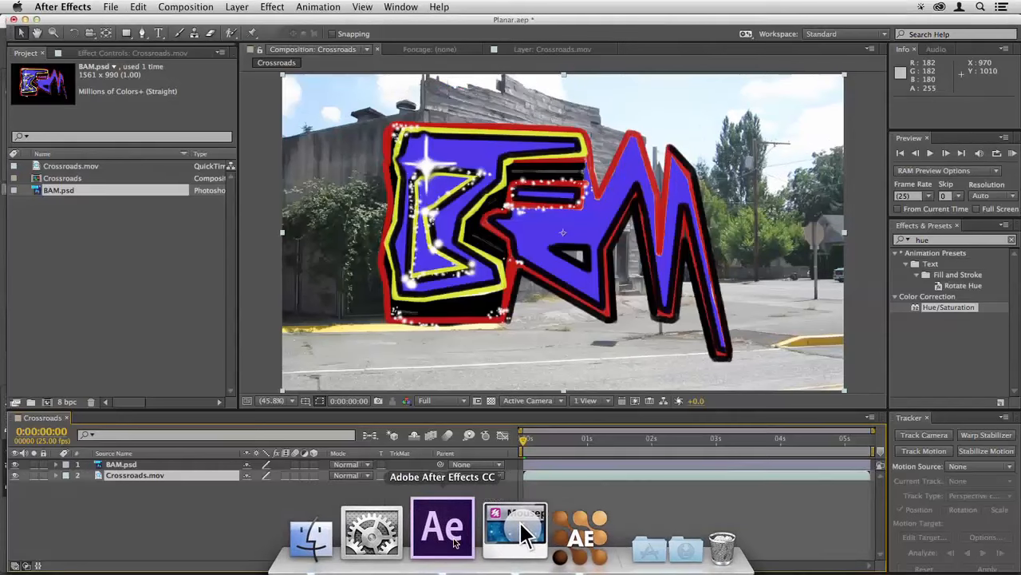
pyautogui.click(535, 464)
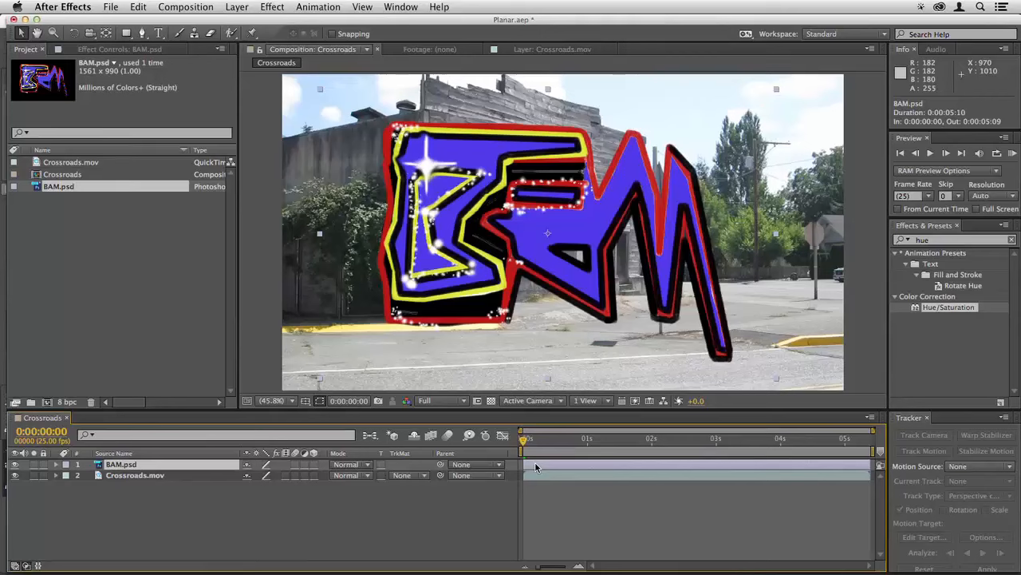
pyautogui.click(140, 7)
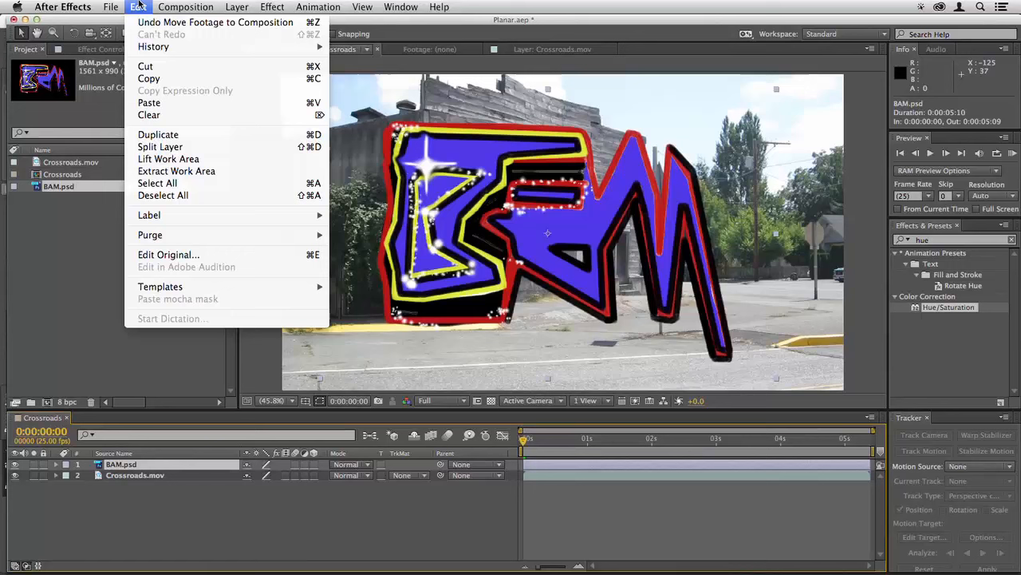
pyautogui.click(148, 102)
pyautogui.press('space')
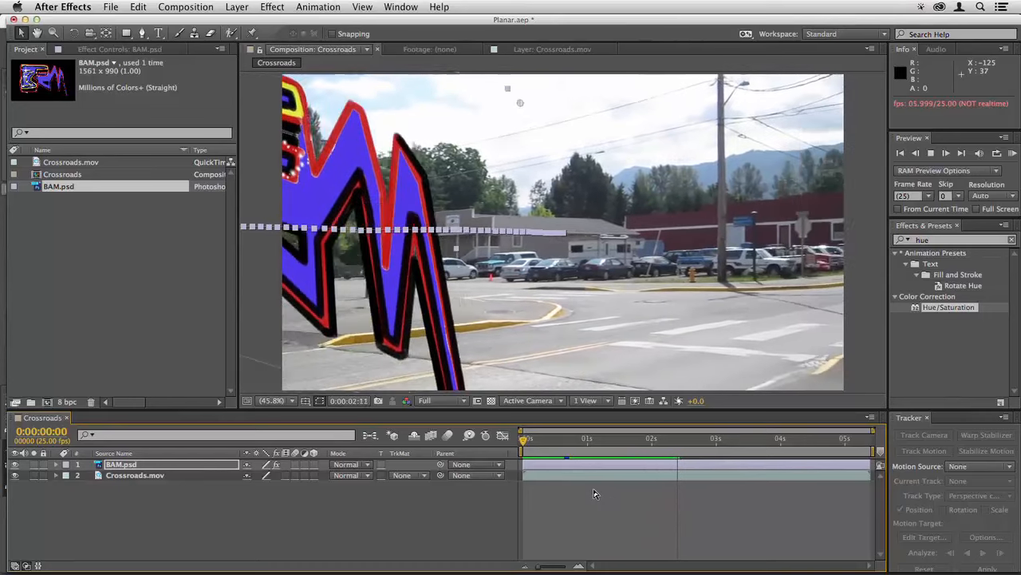
pyautogui.moveTo(663, 440); pyautogui.dragTo(523, 444)
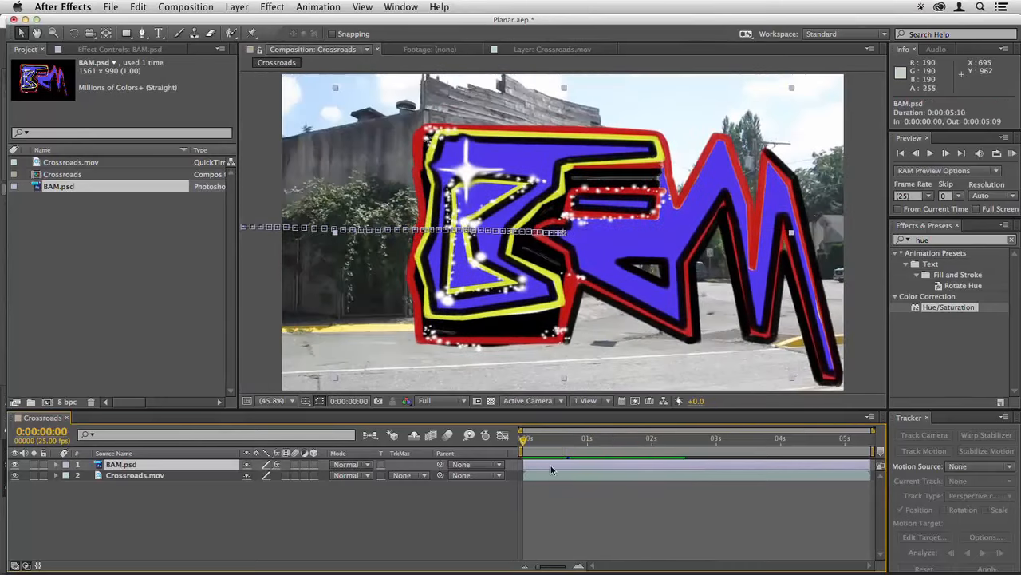
# - Reveal the BAM.psd layer's transform properties and delete all of its Scale keyframes
pyautogui.press('s')
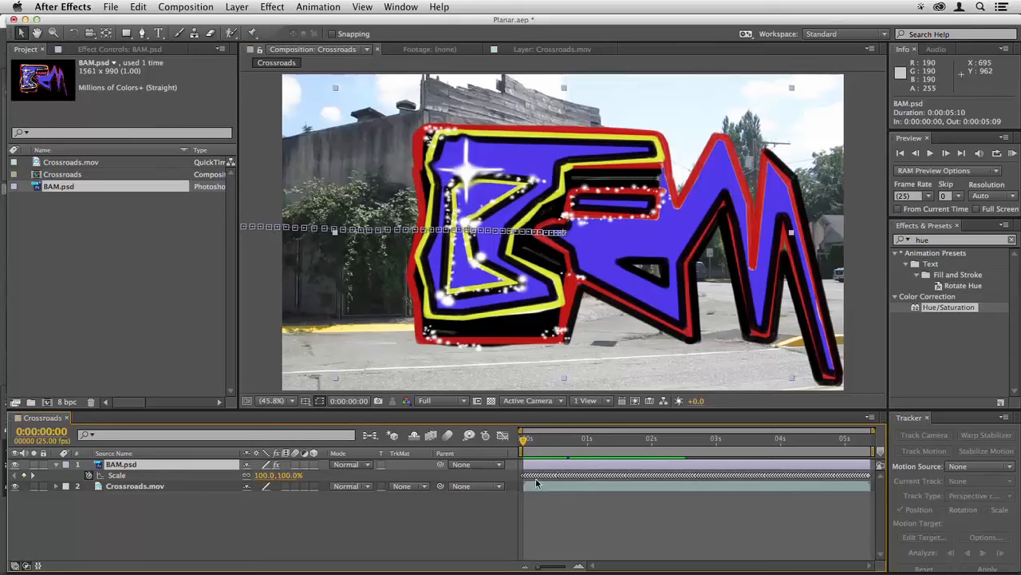
pyautogui.click(118, 476)
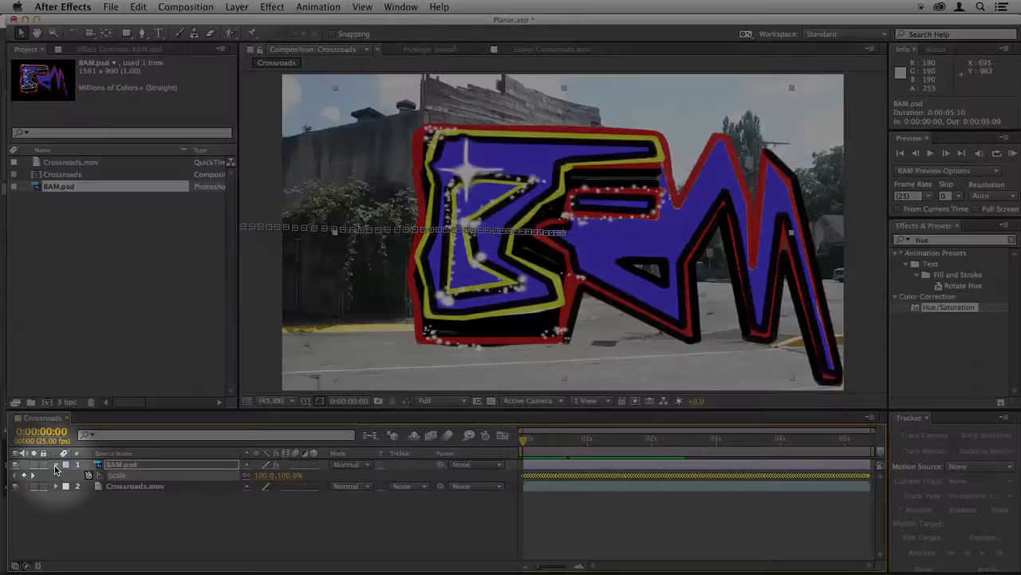
pyautogui.click(56, 465)
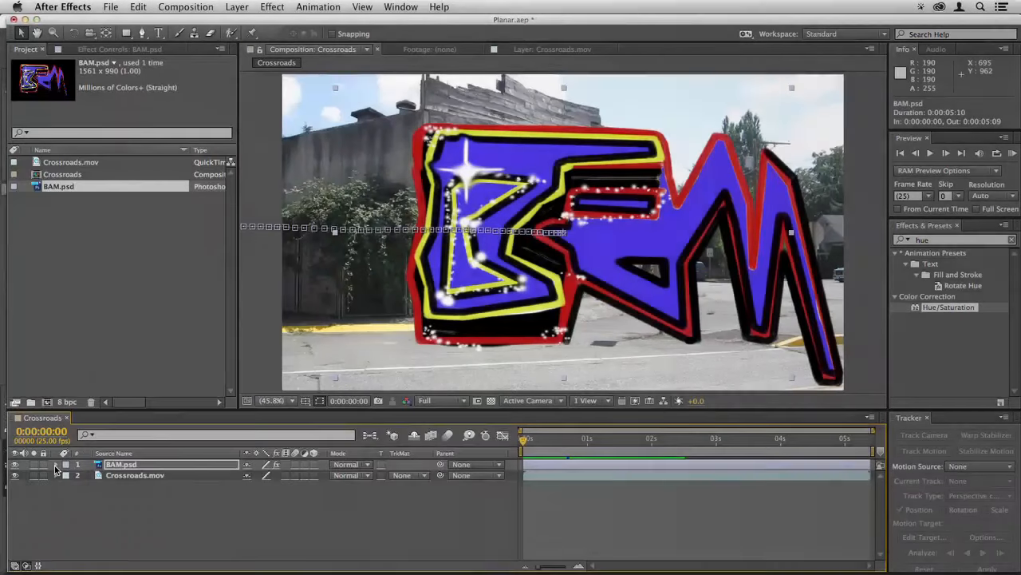
pyautogui.click(55, 466)
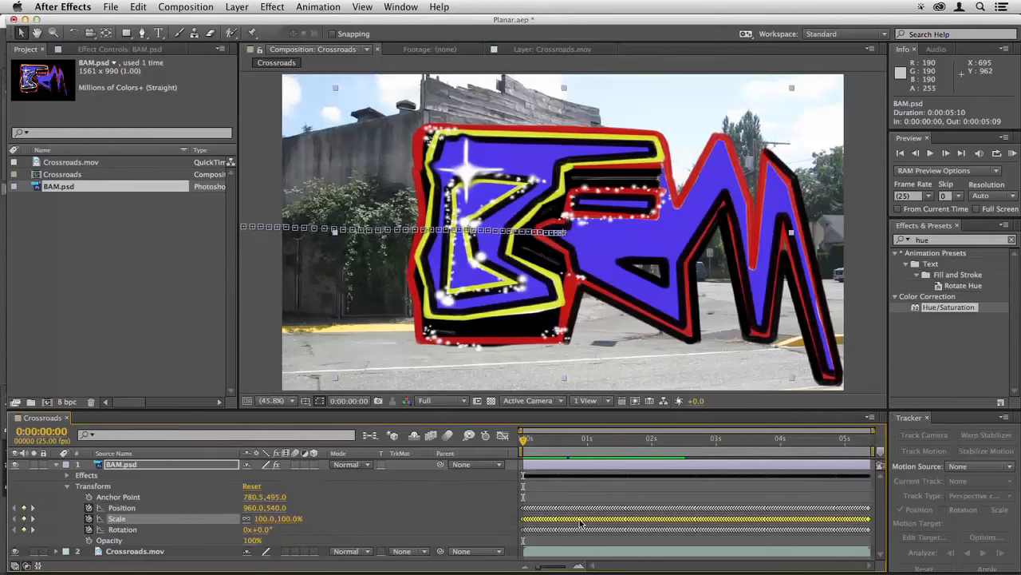
pyautogui.press('Delete')
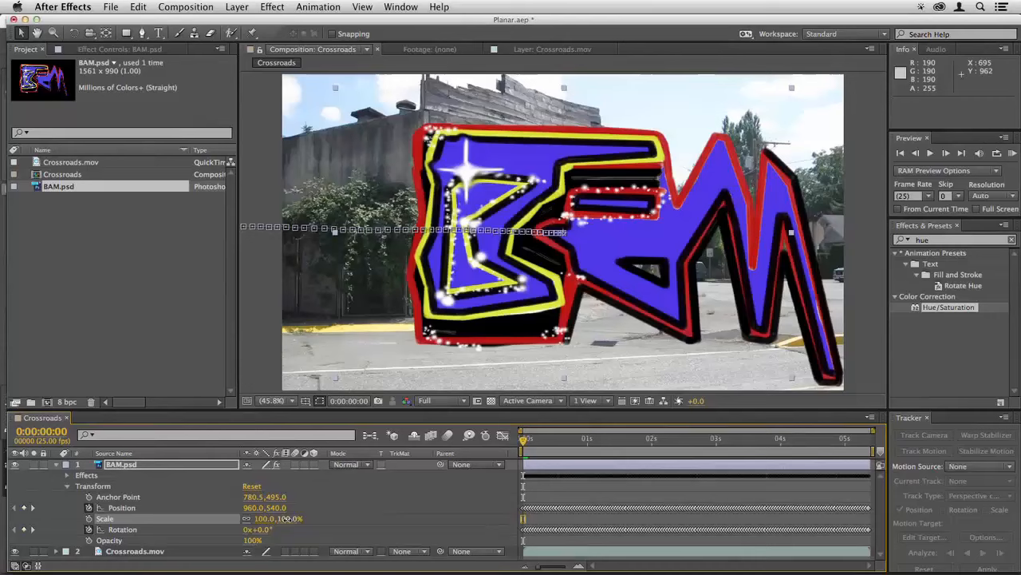
# - Scale the BAM.psd layer to 31% and set its anchor point to 1269.5, 932.0 so the graffiti sits on the wall
pyautogui.moveTo(287, 524); pyautogui.dragTo(241, 519)
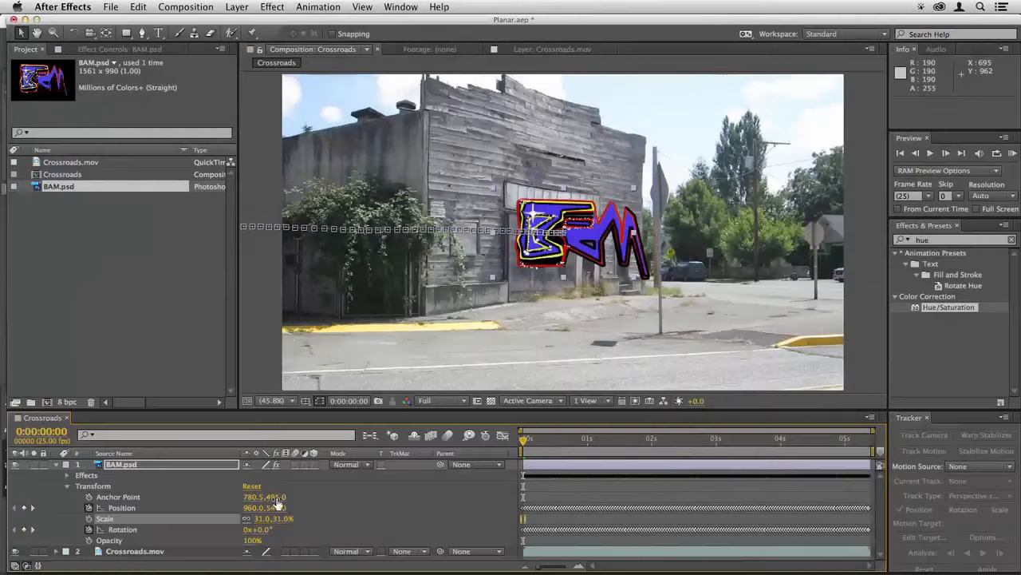
pyautogui.moveTo(276, 498); pyautogui.dragTo(327, 498)
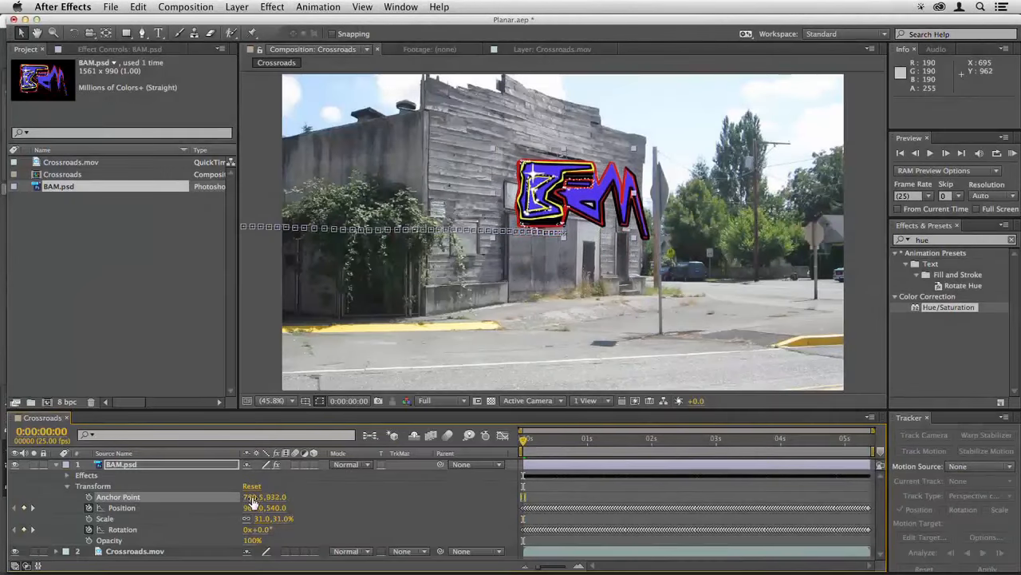
pyautogui.moveTo(252, 502); pyautogui.dragTo(586, 519)
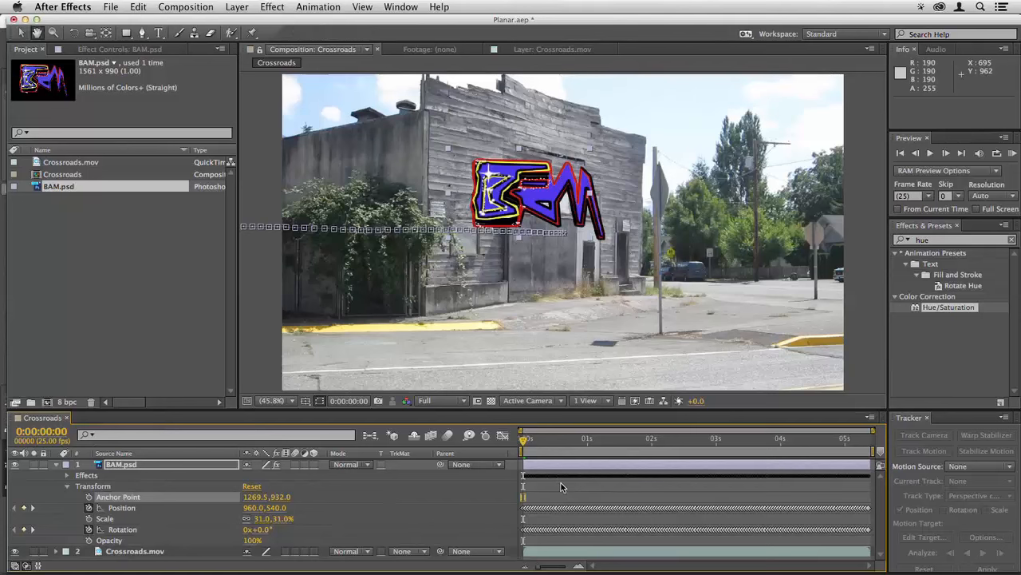
# - Preview the composition from the start to check how the scaled graffiti follows the wall
pyautogui.press('space')
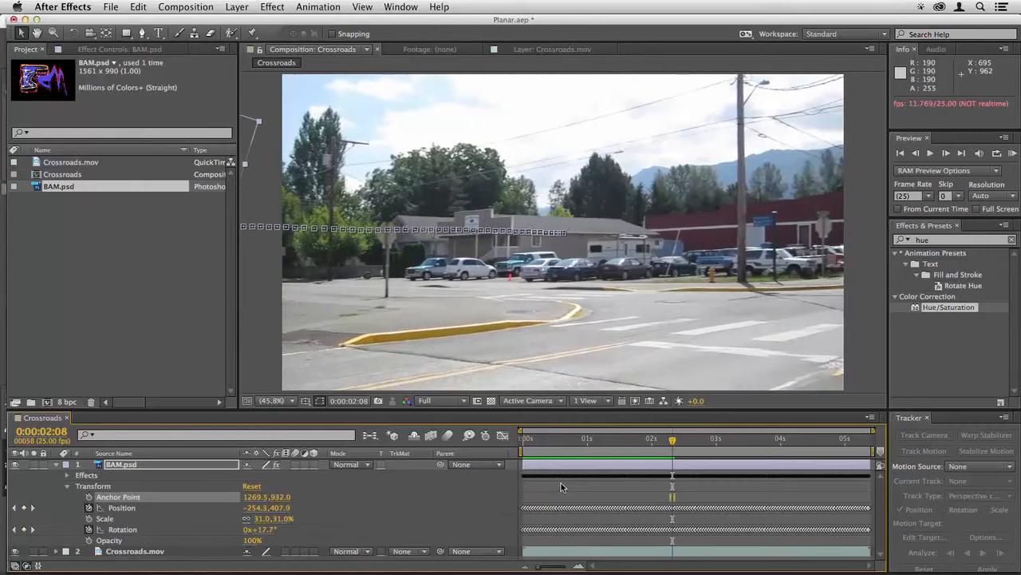
pyautogui.moveTo(554, 441); pyautogui.dragTo(513, 445)
pyautogui.press('space')
pyautogui.press('space')
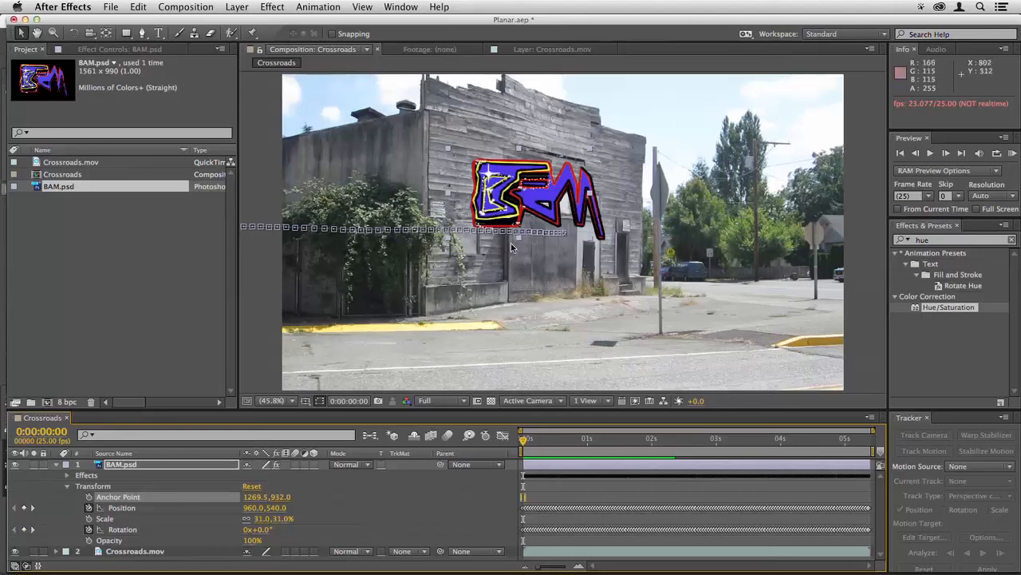
# - Make BAM.psd a 3D layer and rotate it to an orientation of 358.8°, 327.1°, 359.9° to match the wall's perspective
pyautogui.press('F1')
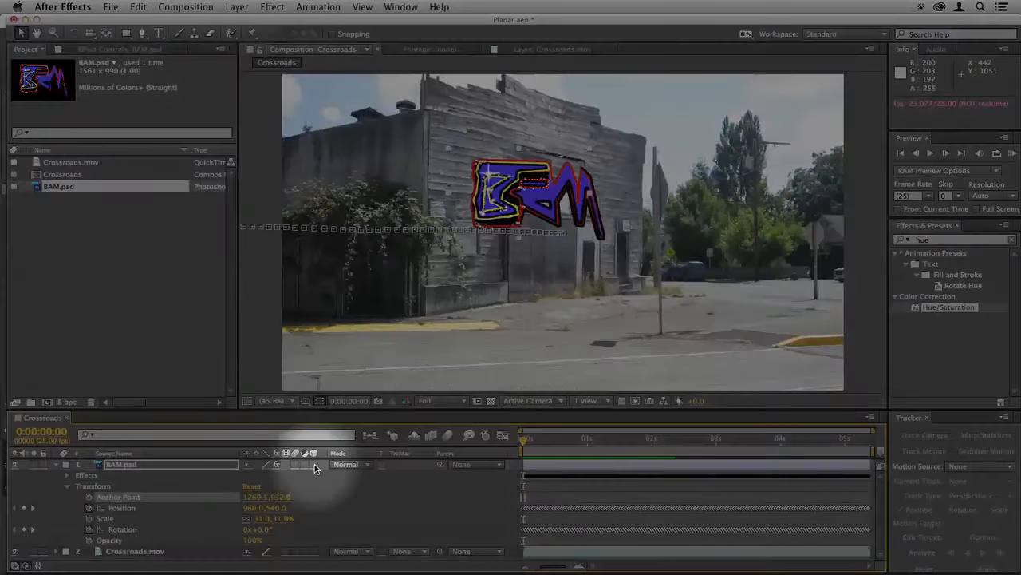
pyautogui.click(314, 464)
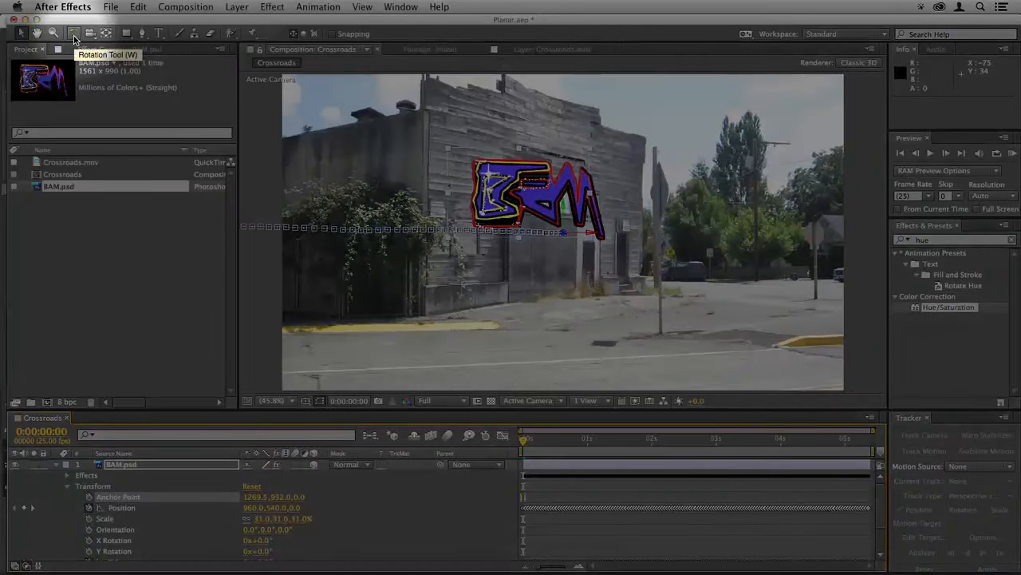
pyautogui.click(74, 34)
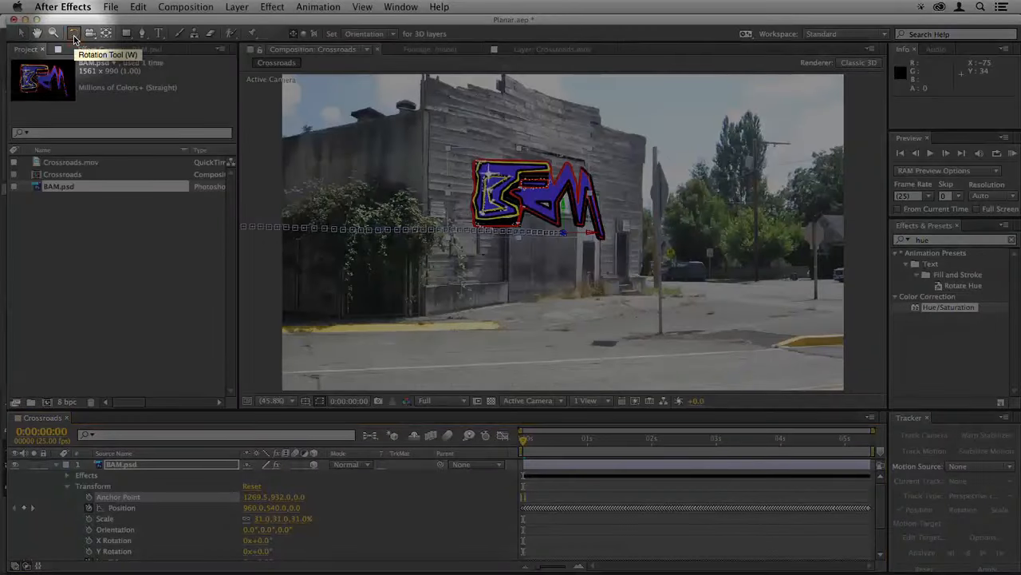
pyautogui.scroll(1, 568, 215)
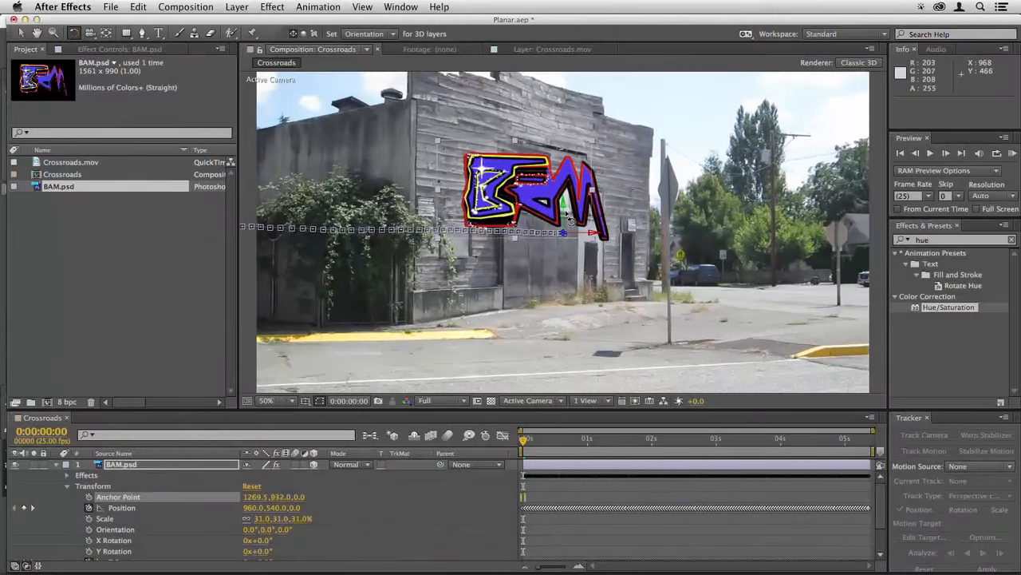
pyautogui.scroll(2, 569, 215)
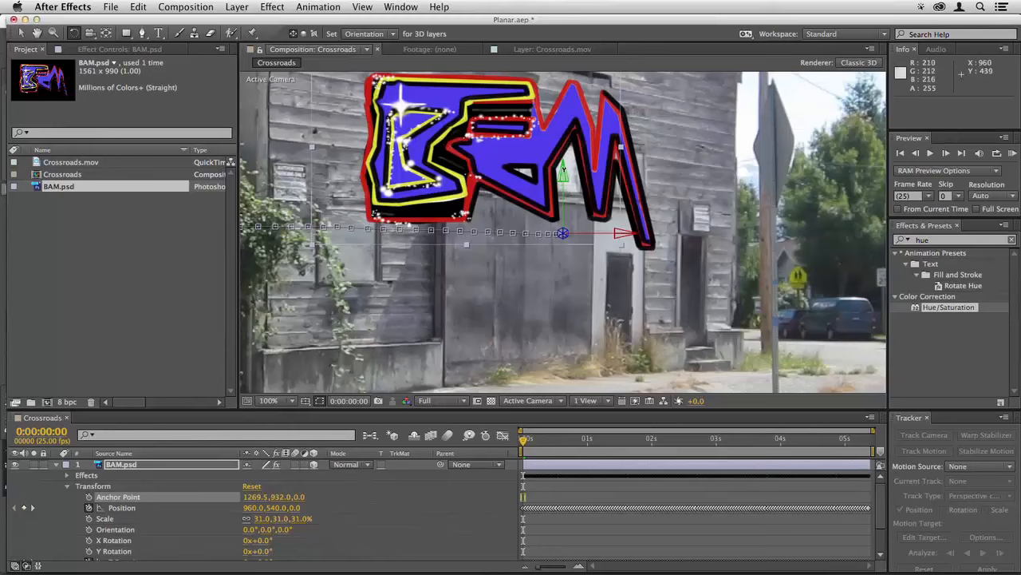
pyautogui.moveTo(563, 171); pyautogui.dragTo(631, 254)
pyautogui.press('super+z')
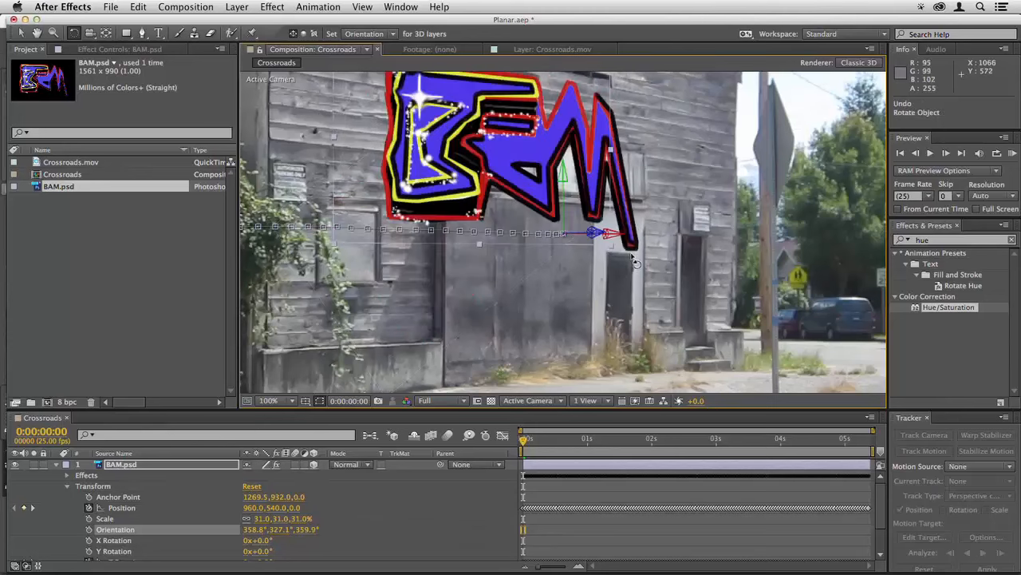
pyautogui.press(',')
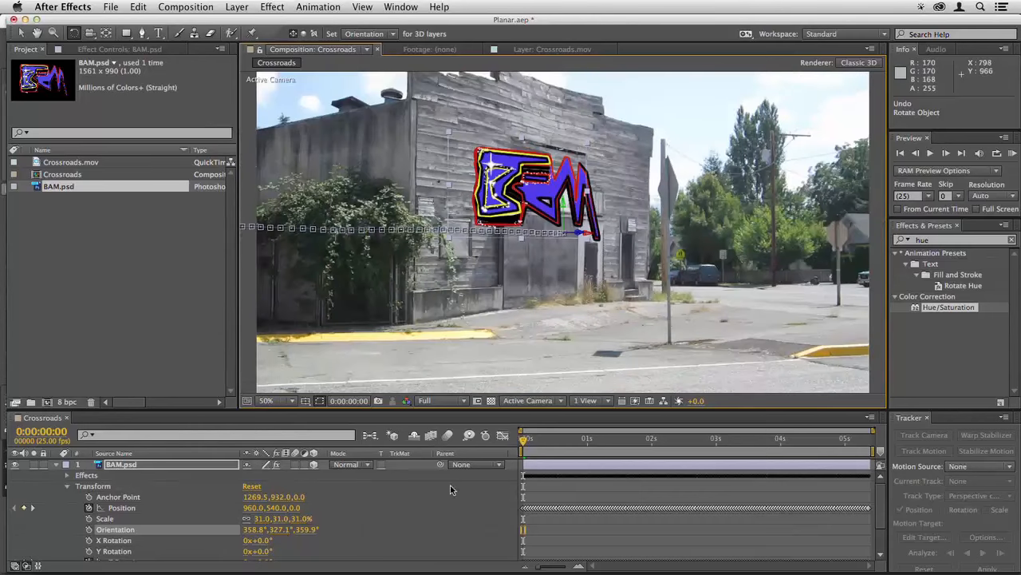
# - Set the BAM.psd layer's anchor point to 1269.5, 1250.0, 0.0 to raise the graffiti on the wall, and preview the motion
pyautogui.moveTo(288, 501); pyautogui.dragTo(483, 493)
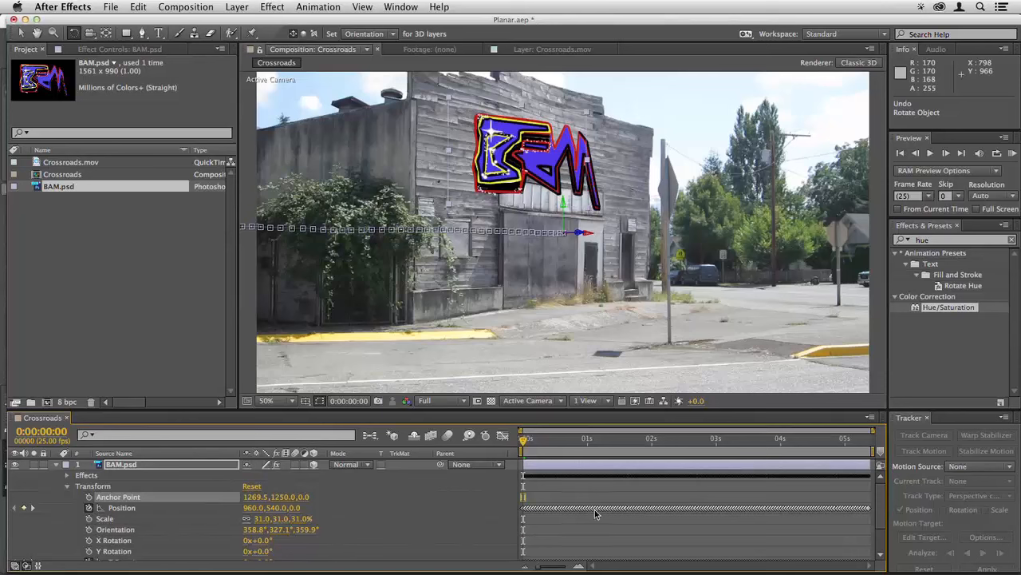
pyautogui.press('space')
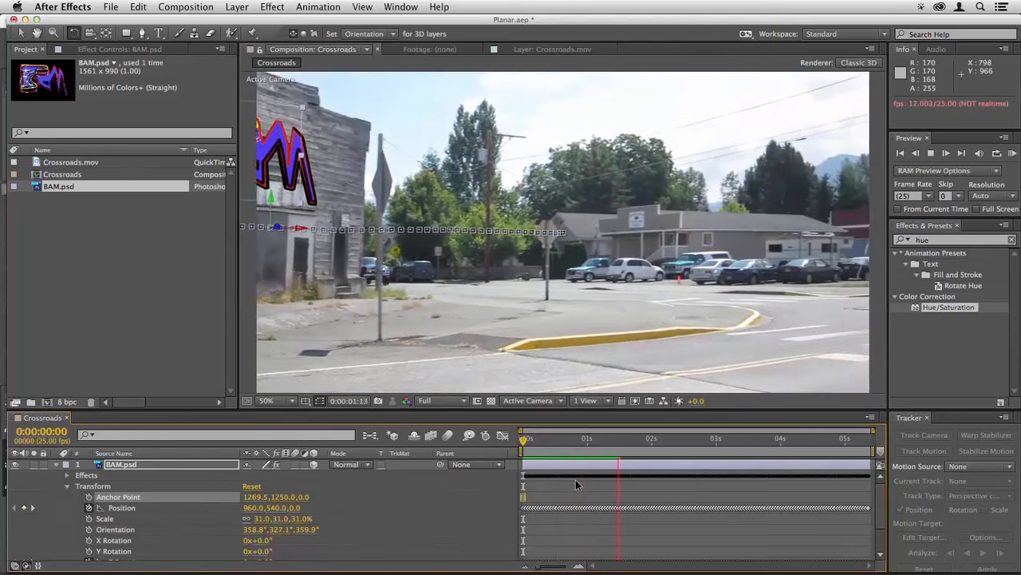
pyautogui.press('space')
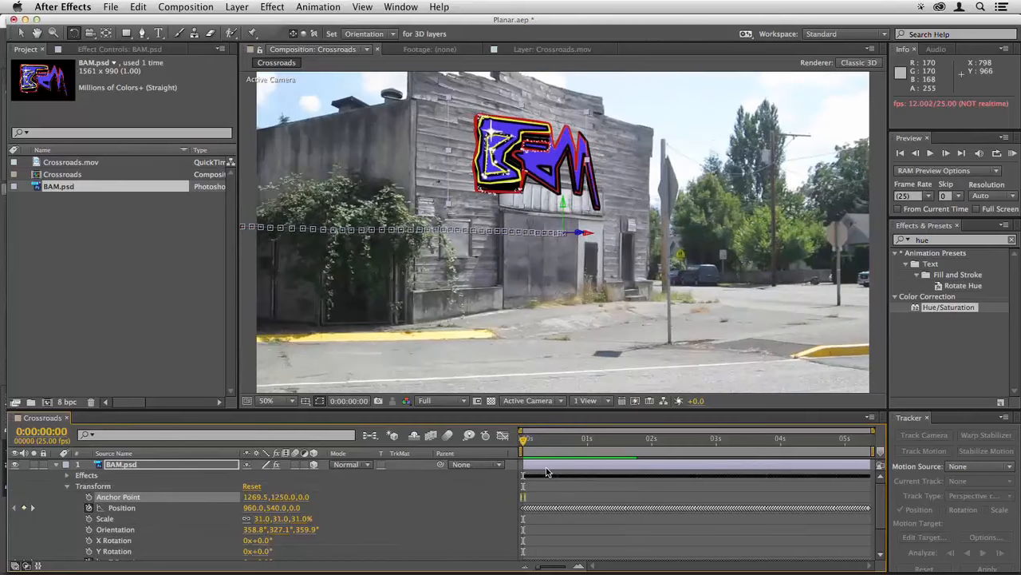
# - Cycle the BAM.psd layer's blending mode to Soft Light and preview how the graffiti blends into the wall
pyautogui.hotkey('shift', '=')
pyautogui.hotkey('shift', '=')
pyautogui.hotkey('shift', '=')
pyautogui.hotkey('shift', '=')
pyautogui.hotkey('shift', '=')
pyautogui.hotkey('shift', '=')
pyautogui.hotkey('shift', '=')
pyautogui.hotkey('shift', '=')
pyautogui.hotkey('shift', '=')
pyautogui.hotkey('shift', '=')
pyautogui.hotkey('shift', '=')
pyautogui.hotkey('shift', '=')
pyautogui.hotkey('shift', '=')
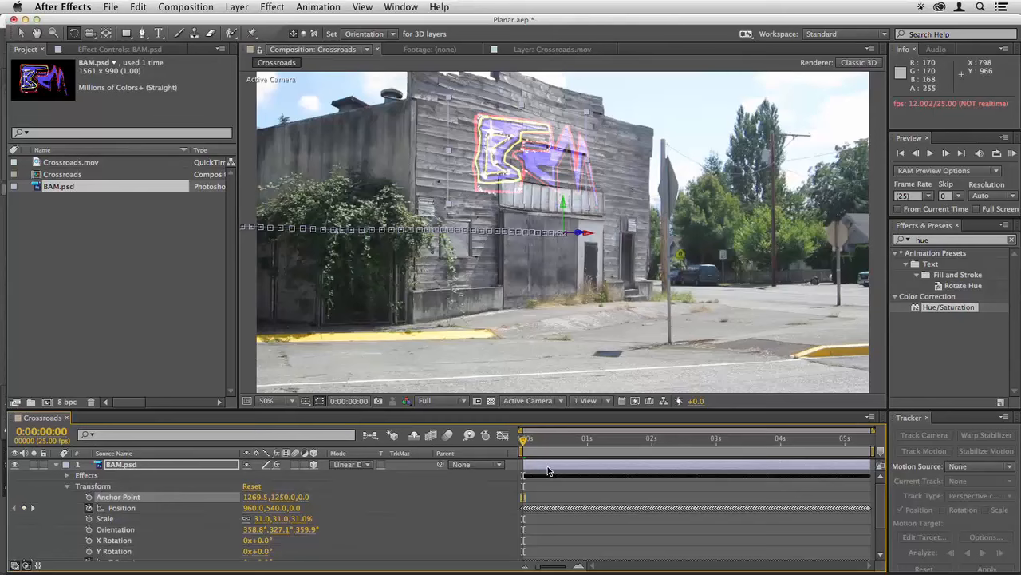
pyautogui.hotkey('shift', '=')
pyautogui.hotkey('shift', '=')
pyautogui.hotkey('shift', '=')
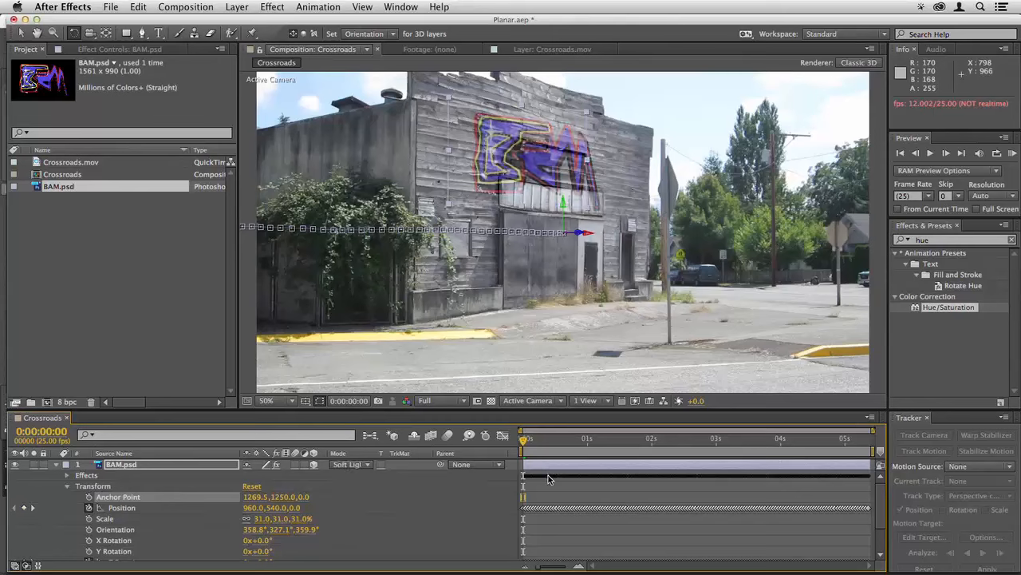
pyautogui.press('space')
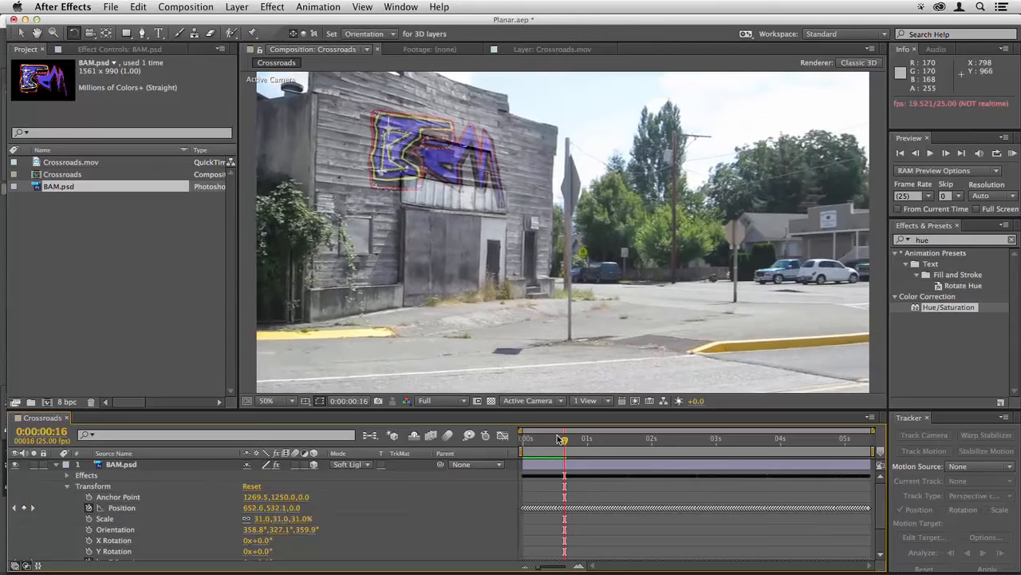
pyautogui.press('space')
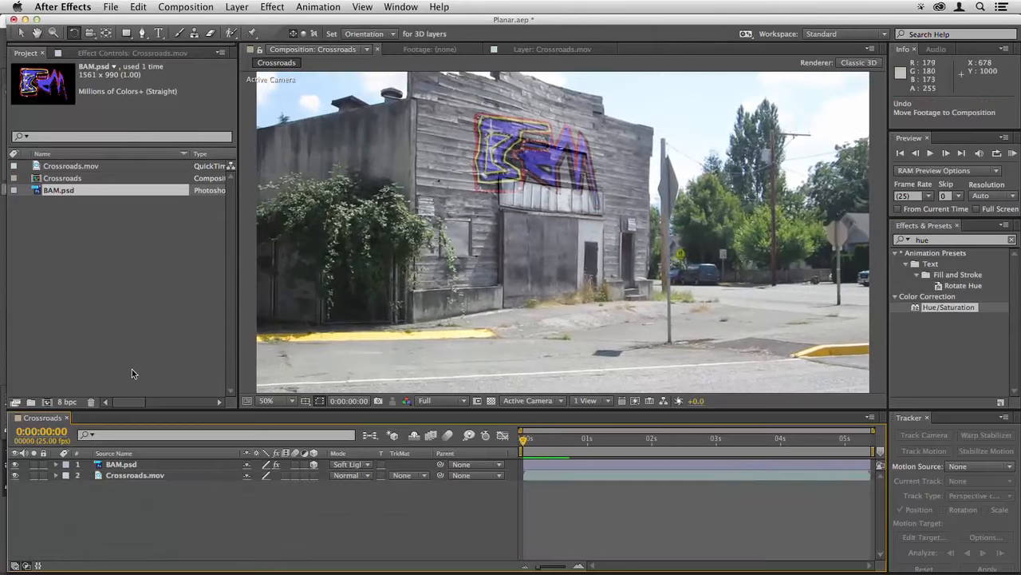
# - Deselect everything, play and scrub through the Crossroads composition to examine the tracked graffiti, and return to the first frame
pyautogui.click(132, 339)
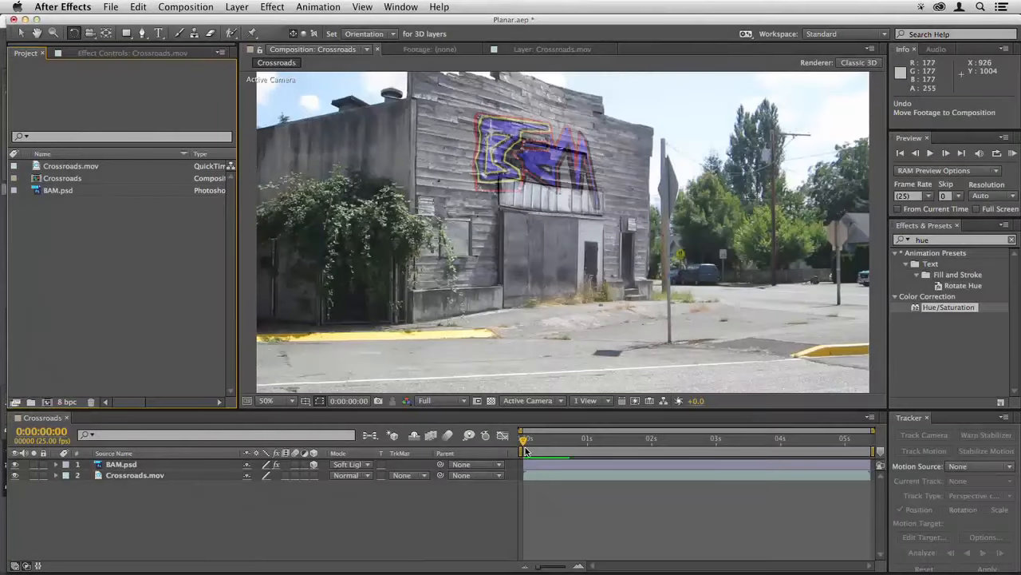
pyautogui.press('space')
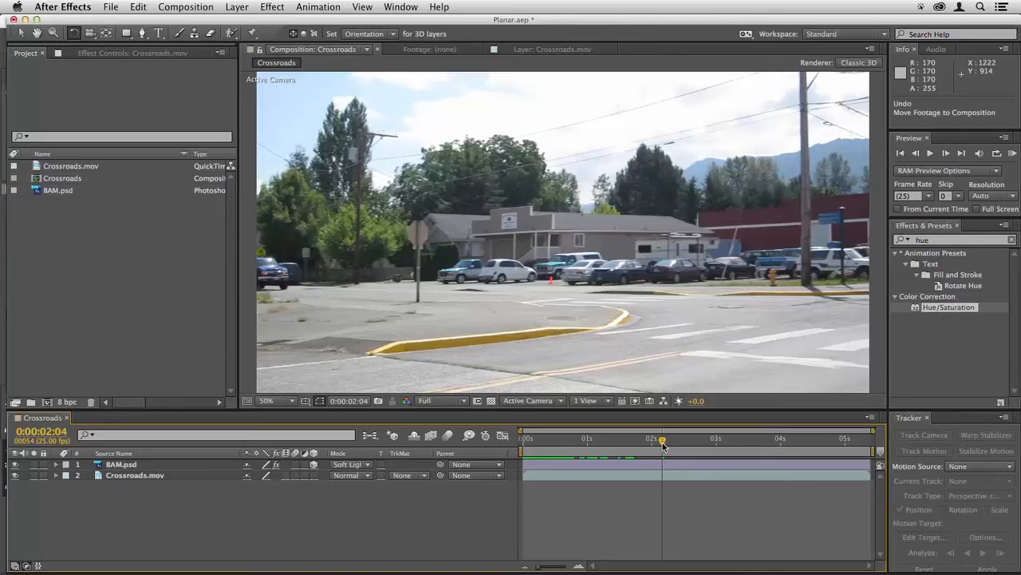
pyautogui.moveTo(663, 445); pyautogui.dragTo(791, 444)
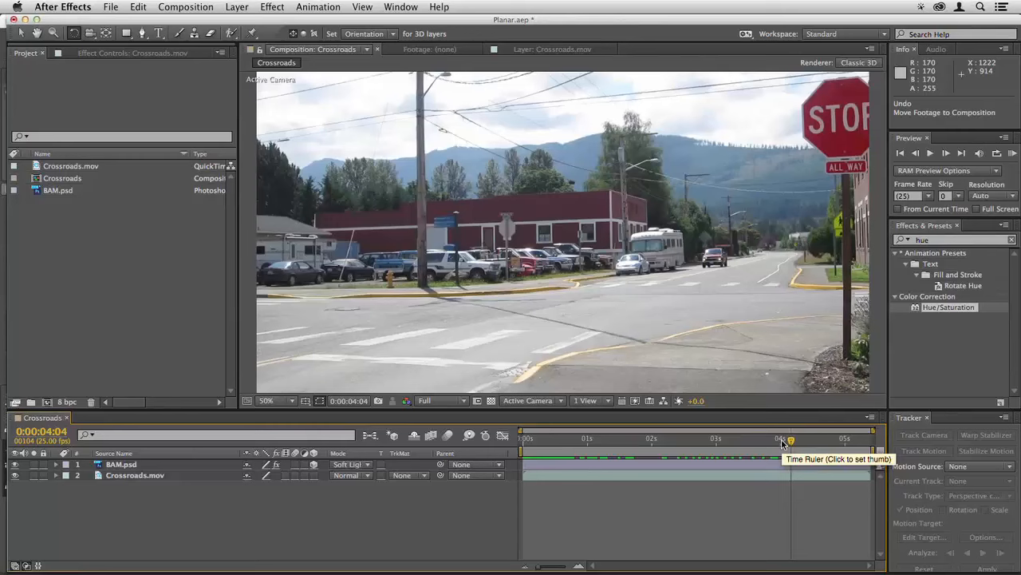
pyautogui.moveTo(792, 441); pyautogui.dragTo(531, 443)
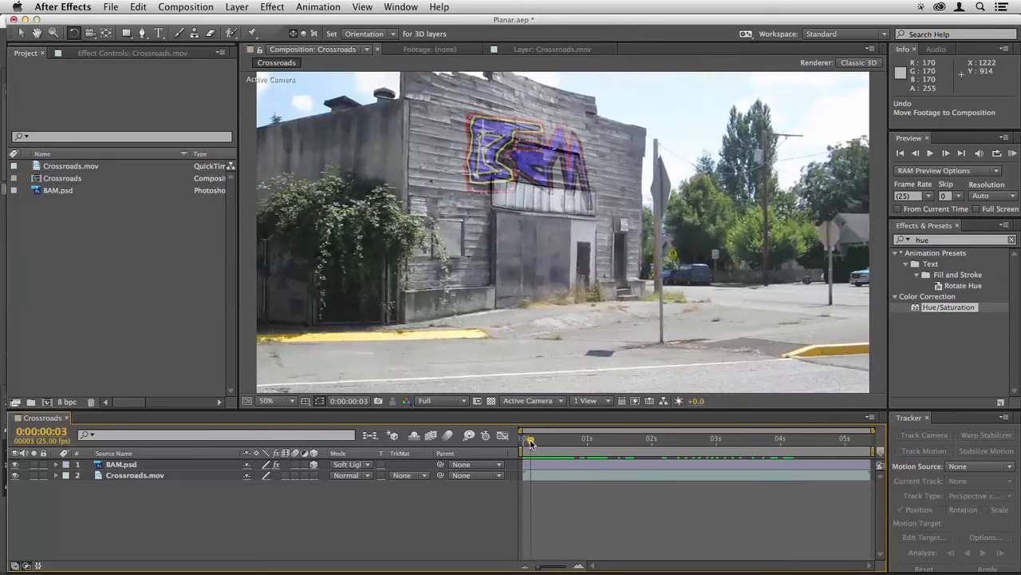
pyautogui.press('space')
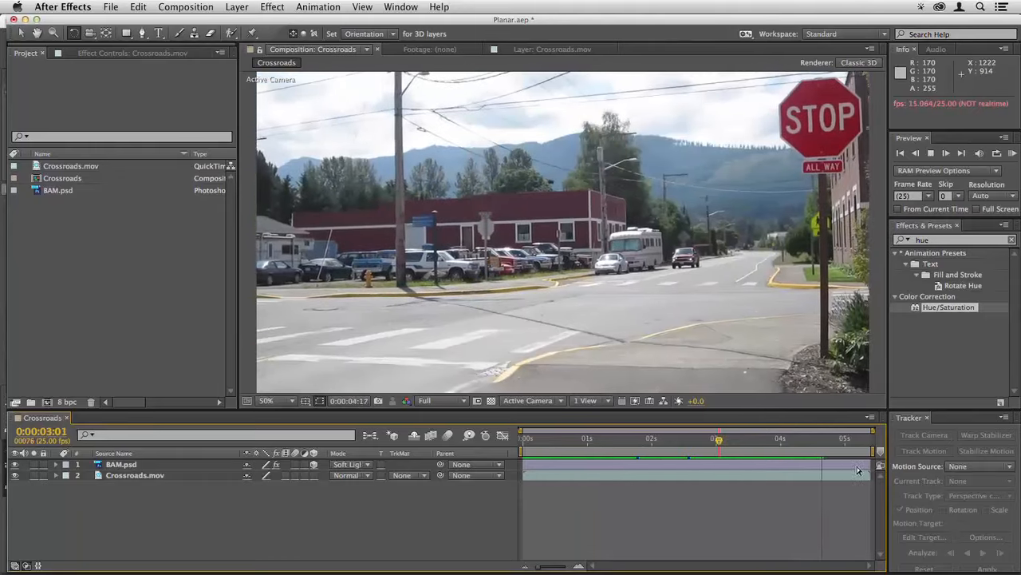
pyautogui.press('space')
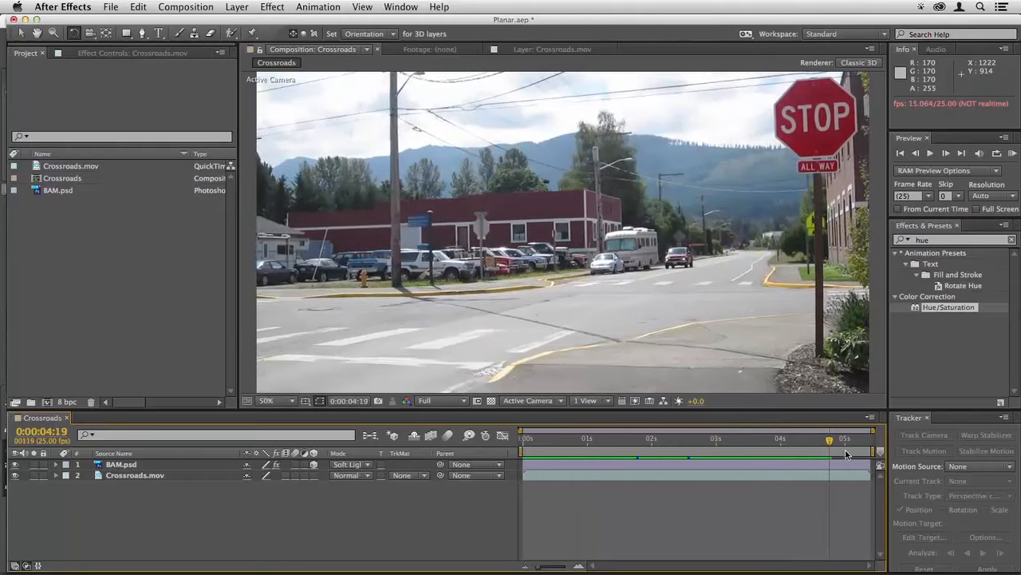
pyautogui.moveTo(830, 444); pyautogui.dragTo(520, 447)
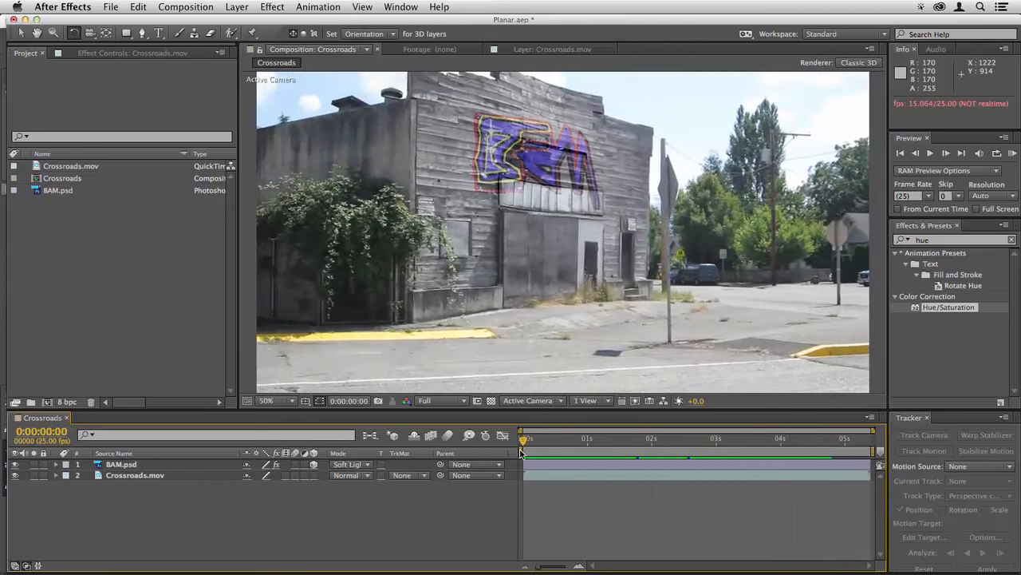
# - Set the BAM.psd layer's blending mode to Normal and its opacity to 33%
pyautogui.click(559, 464)
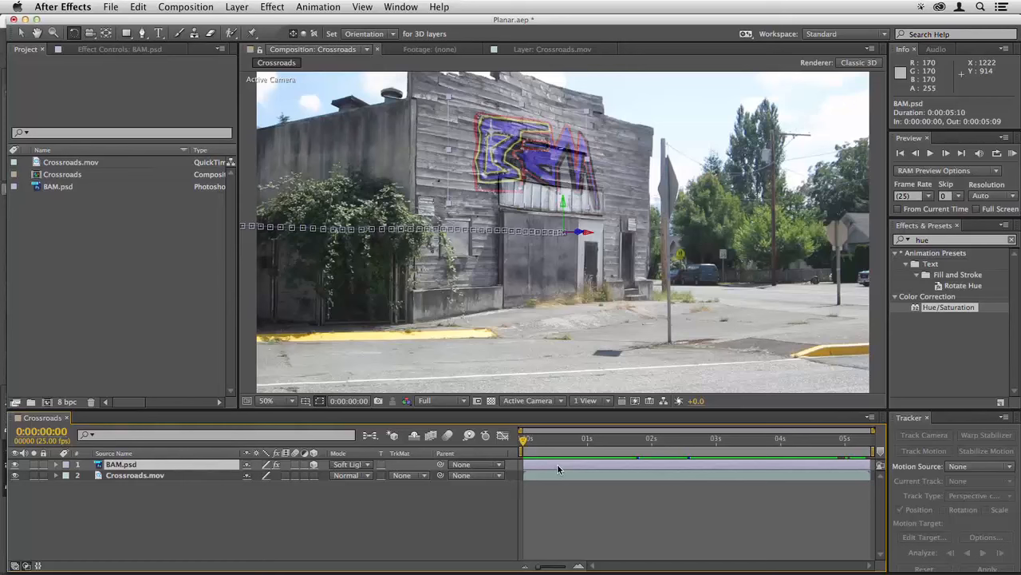
pyautogui.rightClick(546, 133)
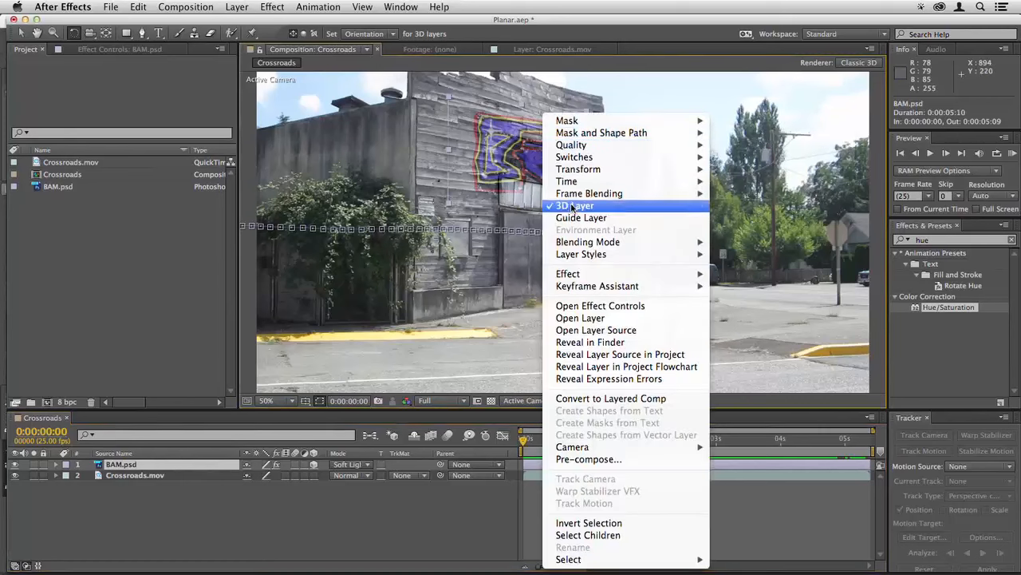
pyautogui.moveTo(590, 242)
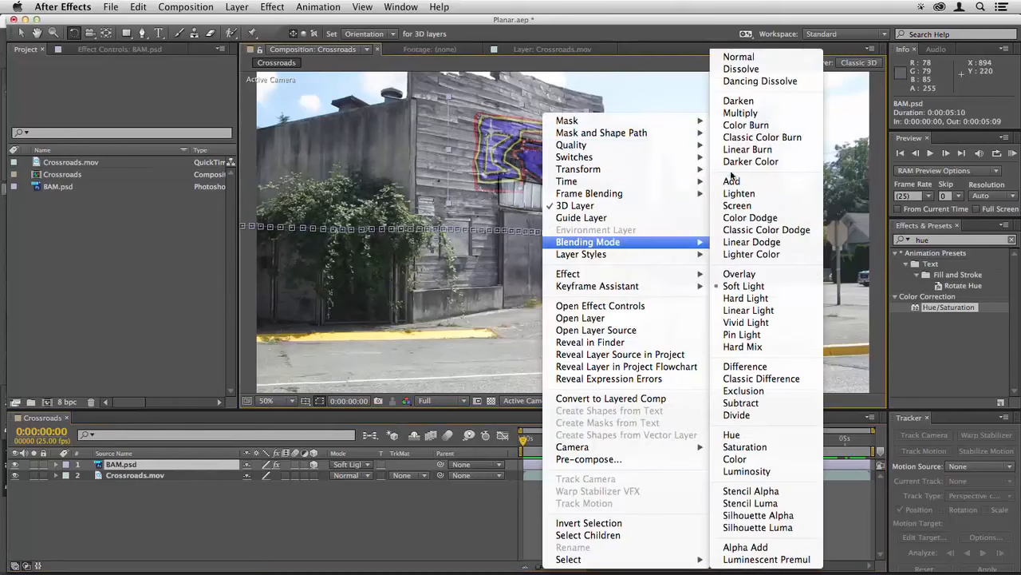
pyautogui.click(742, 57)
pyautogui.press('t')
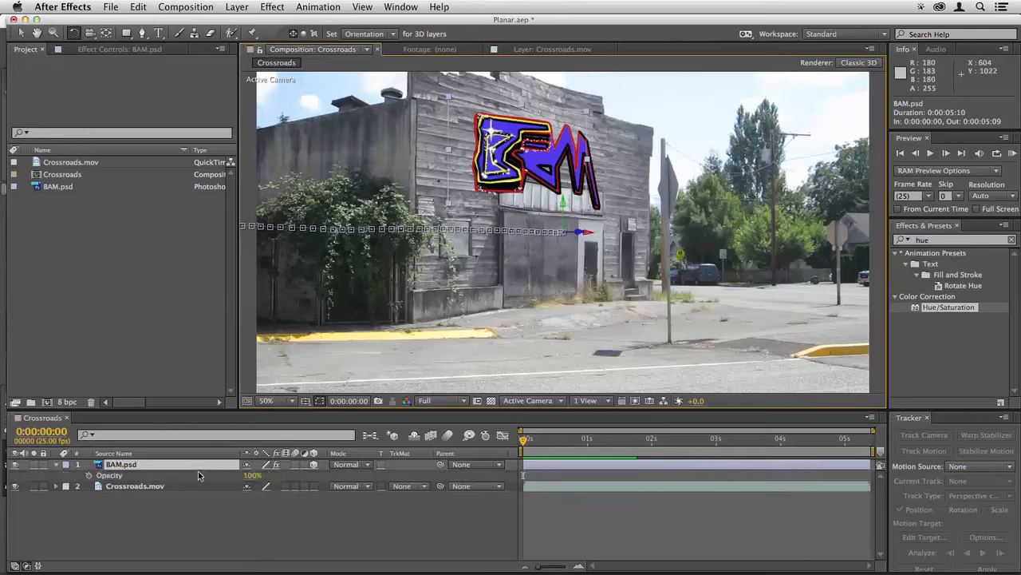
pyautogui.moveTo(254, 478); pyautogui.dragTo(213, 476)
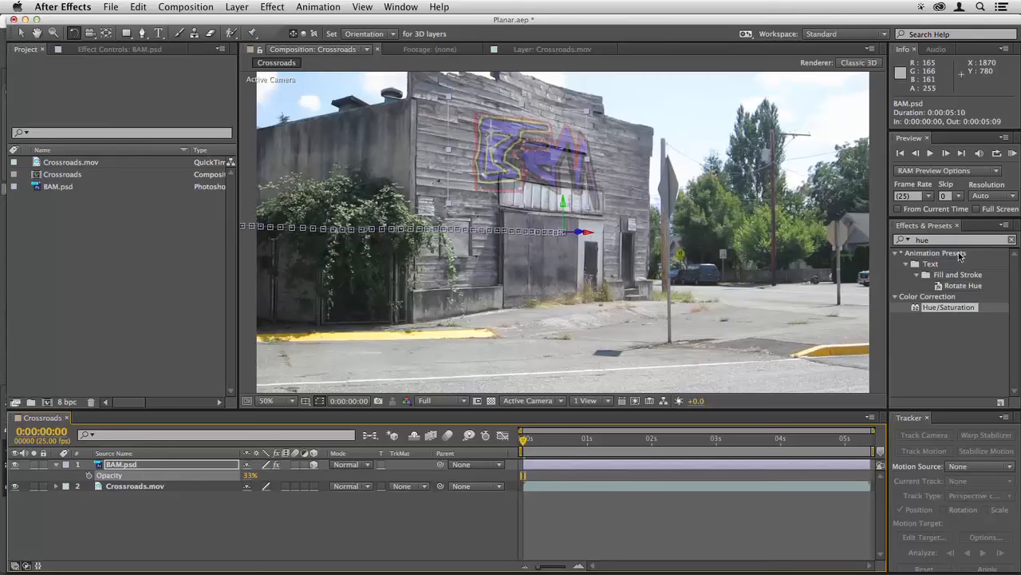
# - Apply the Hue/Saturation effect to BAM.psd and set its Master Saturation to -43
pyautogui.moveTo(943, 312); pyautogui.dragTo(541, 160)
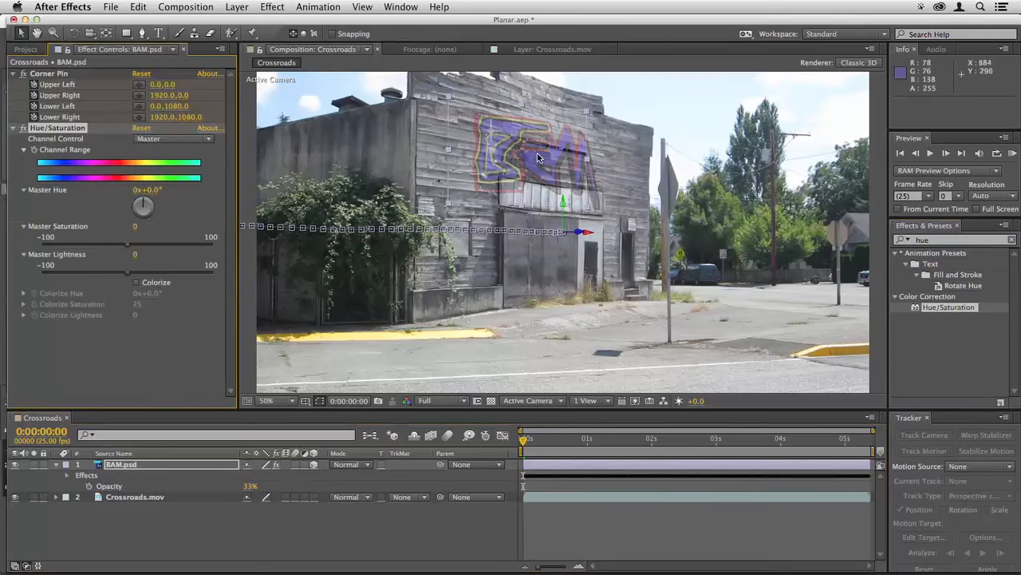
pyautogui.click(106, 244)
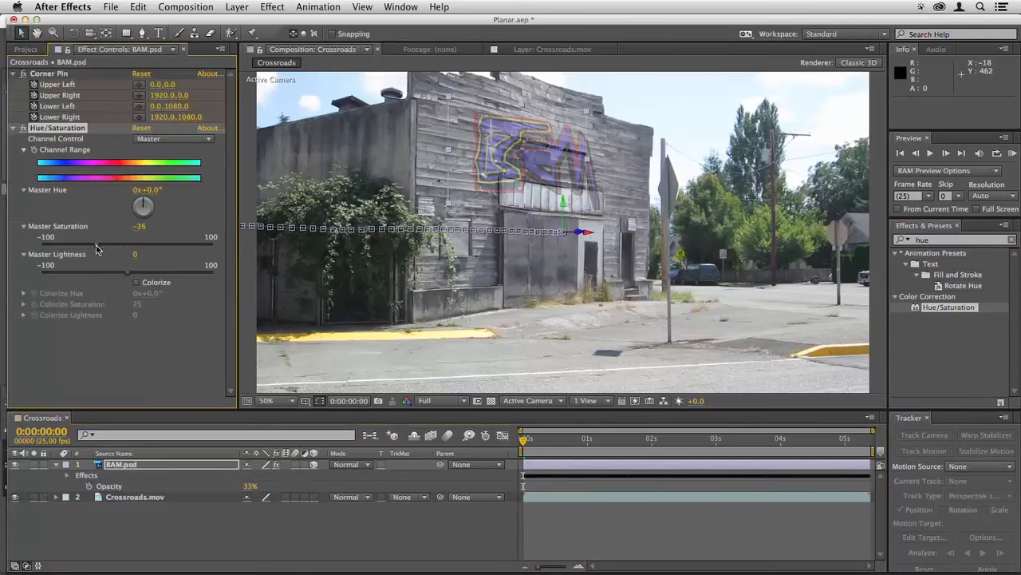
pyautogui.moveTo(96, 250); pyautogui.dragTo(90, 249)
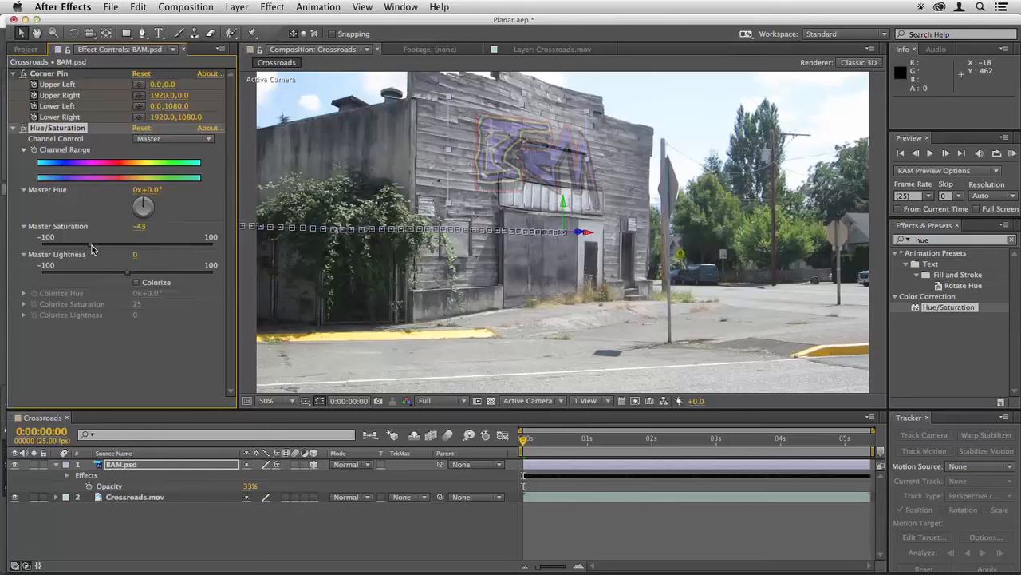
pyautogui.click(339, 479)
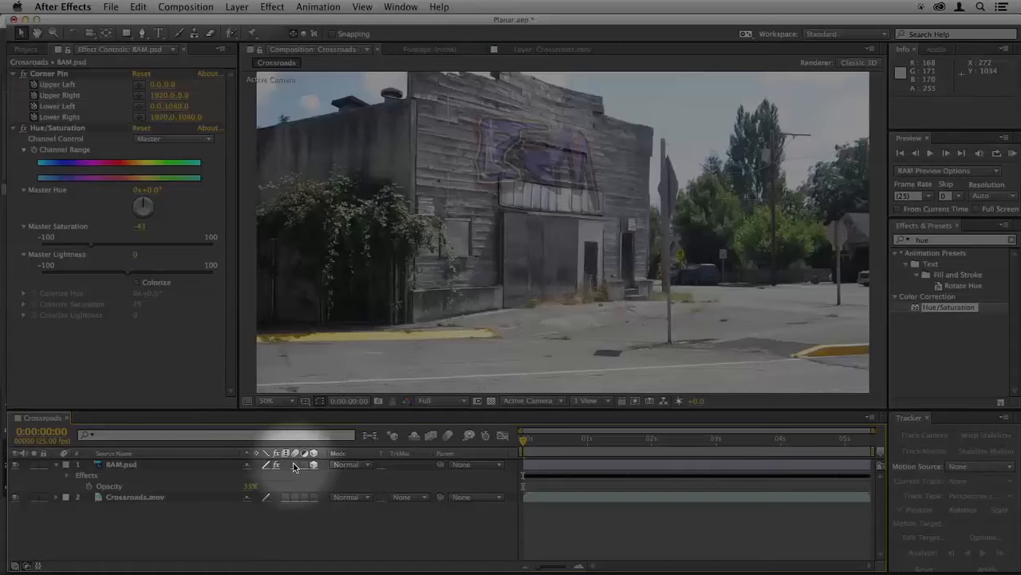
# - Enable motion blur for the BAM.psd layer and the composition, and preview the result
pyautogui.click(294, 464)
pyautogui.click(448, 435)
pyautogui.press('space')
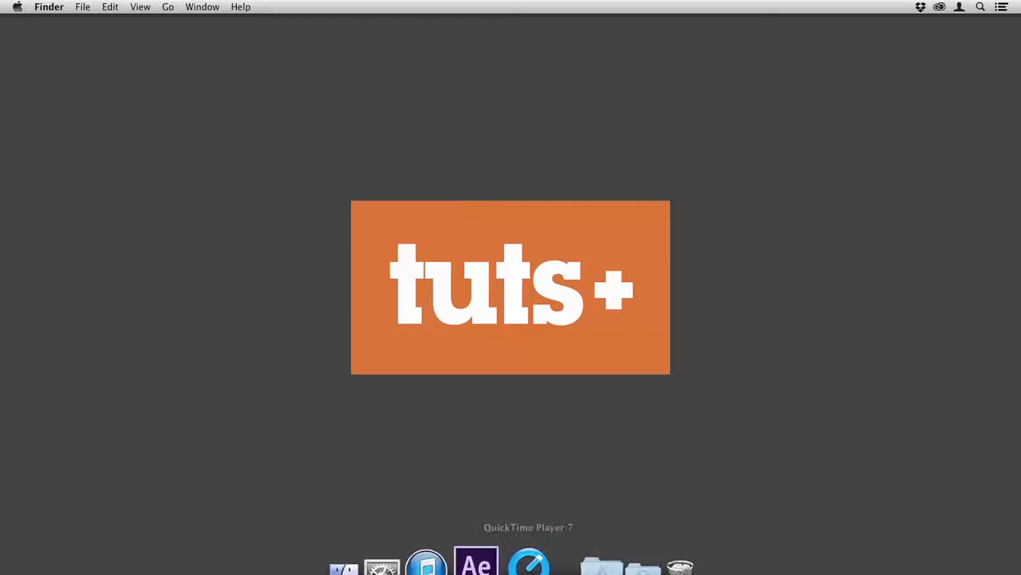
# - Switch to After Effects with the Rising.aep project and show the 1920Master.mov footage
pyautogui.click(474, 525)
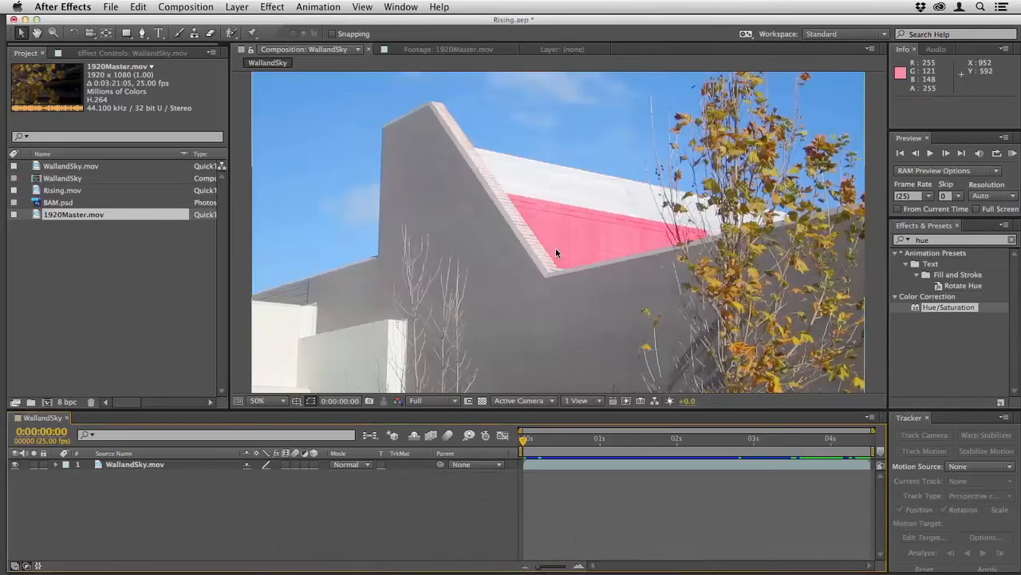
pyautogui.click(440, 50)
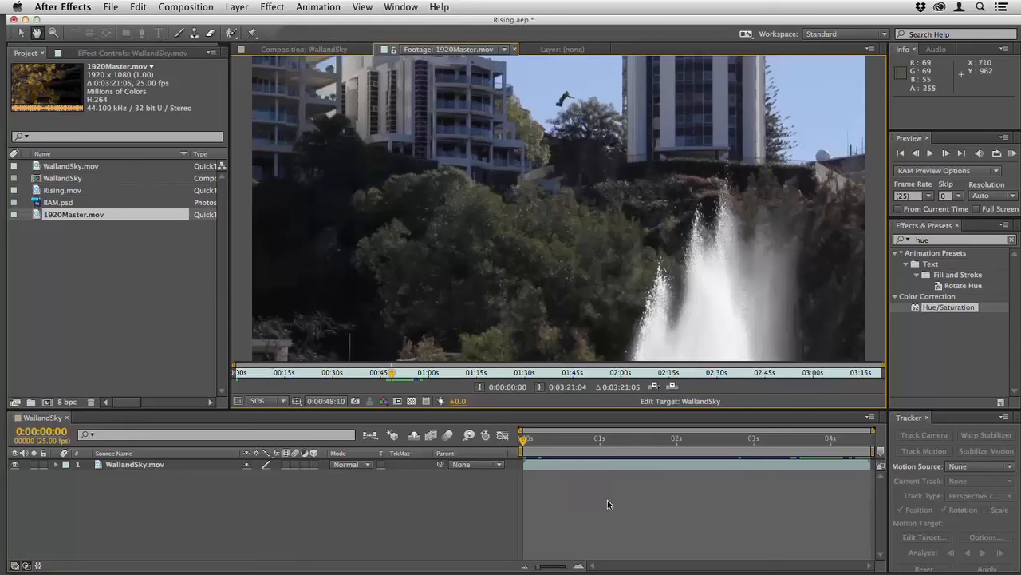
# - Play part of the 1920Master.mov footage and preview the WallandSky composition
pyautogui.press('space')
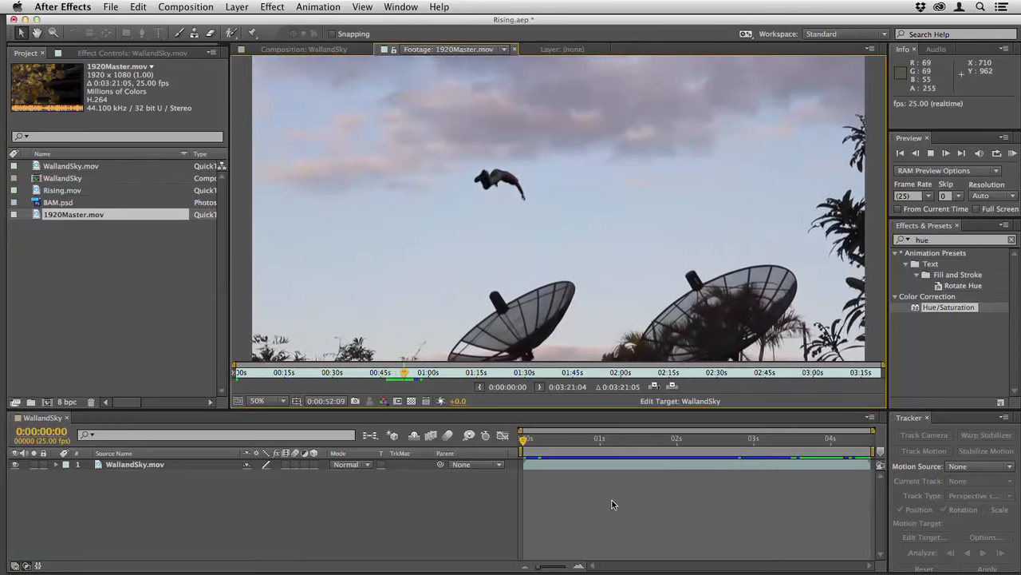
pyautogui.press('space')
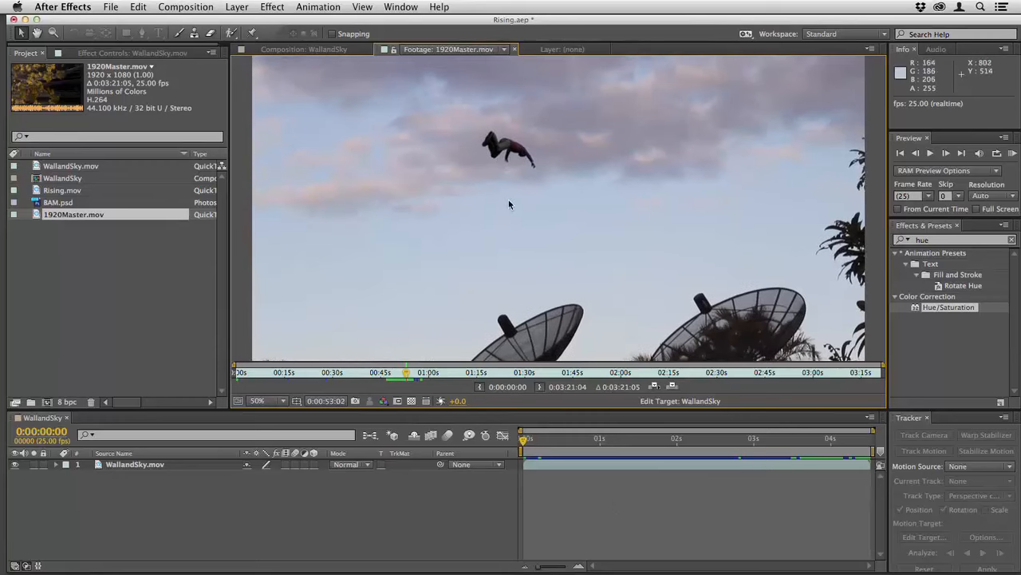
pyautogui.click(688, 492)
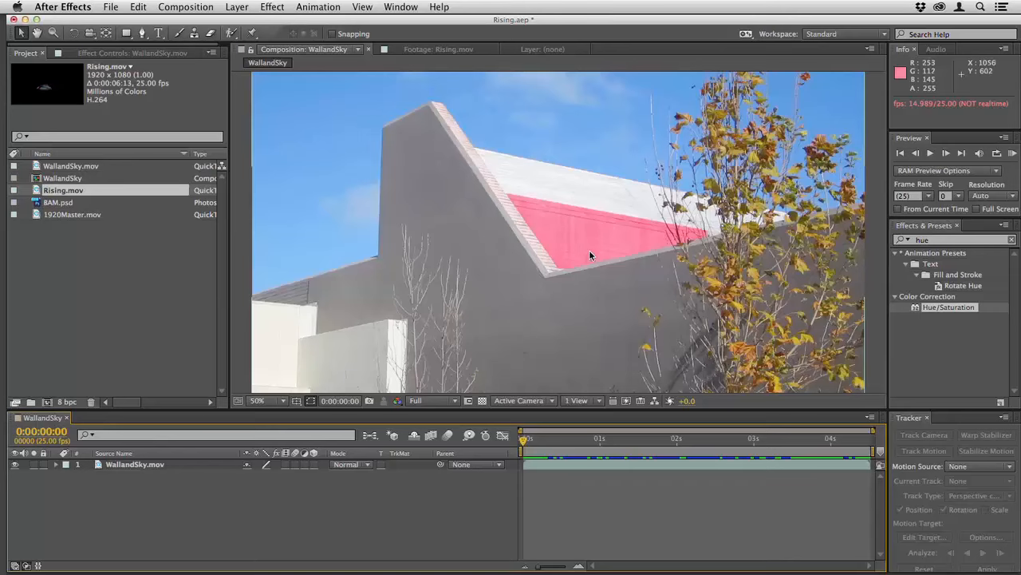
pyautogui.press('space')
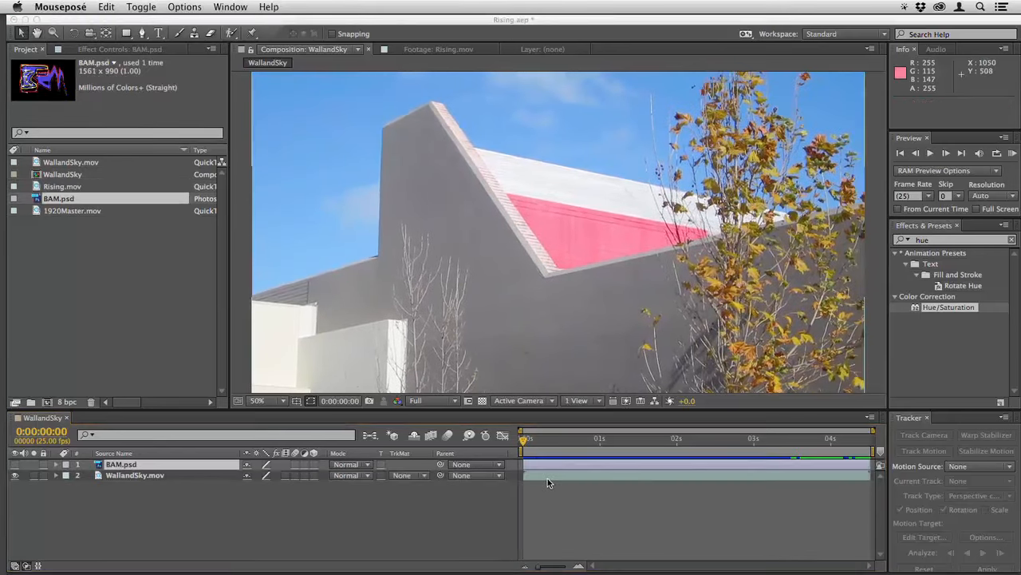
# - Select the WallandSky.mov layer and send it to mocha AE for tracking
pyautogui.click(548, 478)
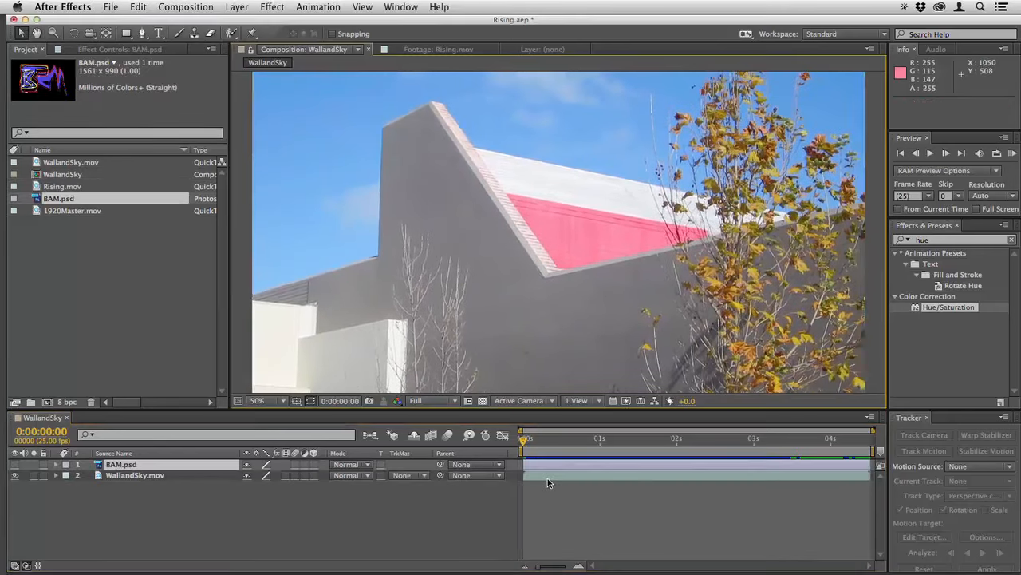
pyautogui.click(548, 478)
pyautogui.click(319, 5)
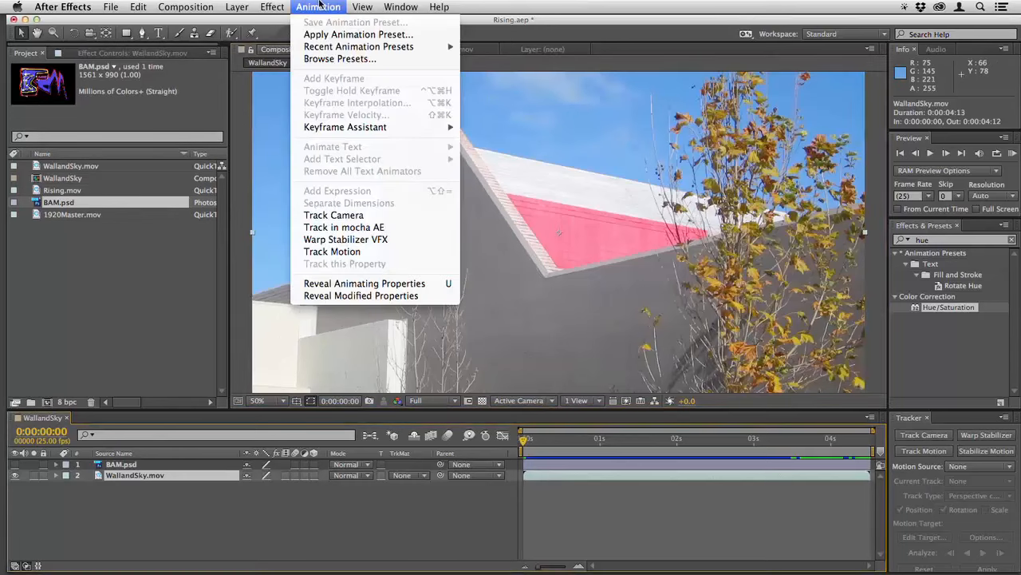
pyautogui.click(391, 228)
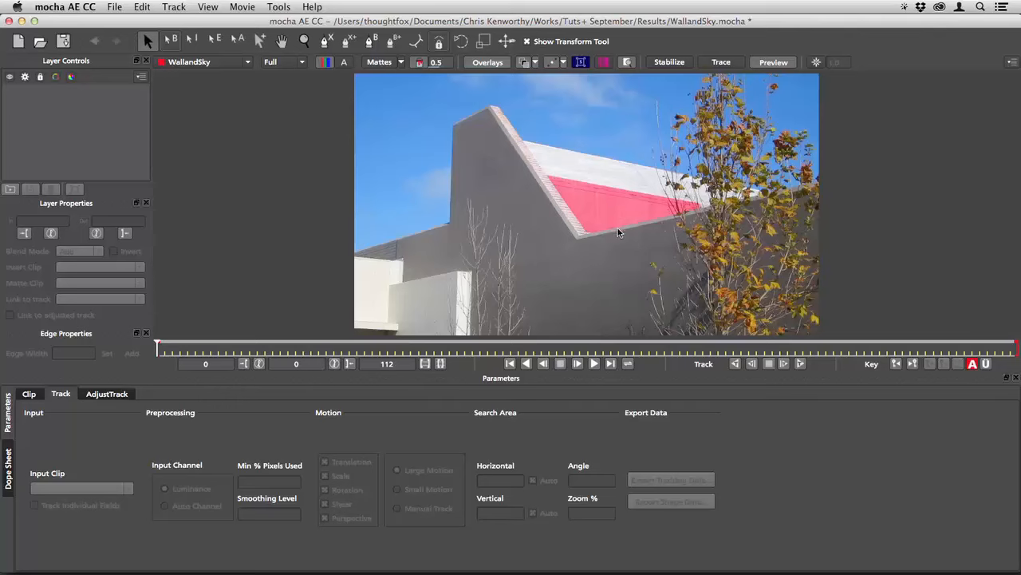
# - Draw an X-spline around the wall's peak and the white and pink panels, and track it forward through the clip
pyautogui.click(328, 43)
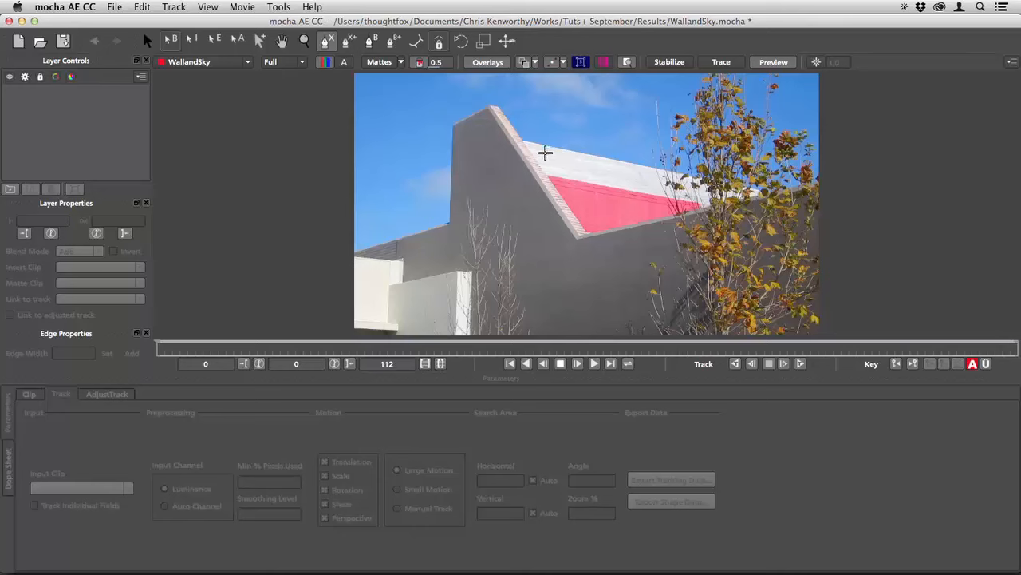
pyautogui.click(483, 101)
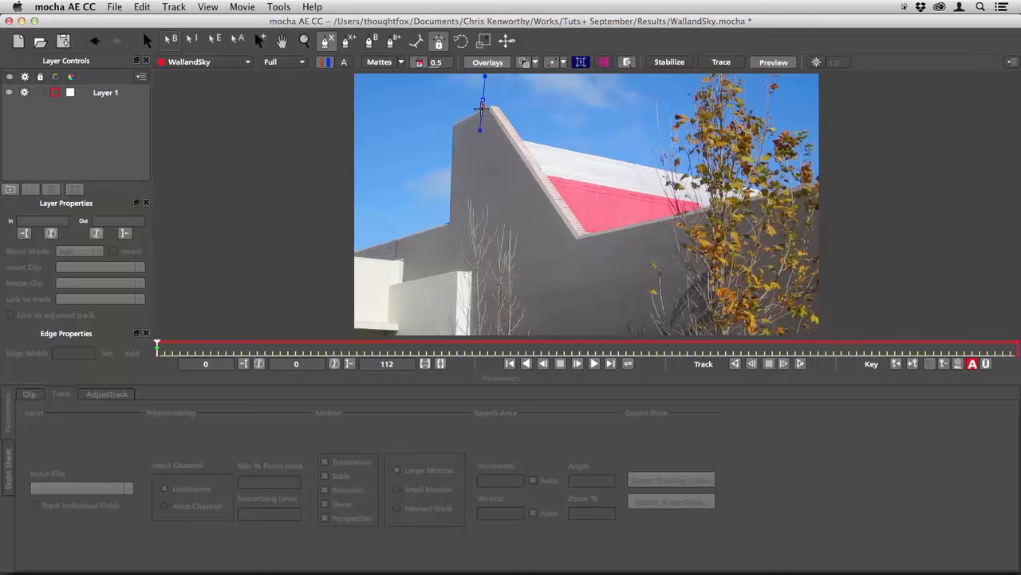
pyautogui.click(481, 142)
pyautogui.click(506, 195)
pyautogui.click(564, 254)
pyautogui.click(600, 266)
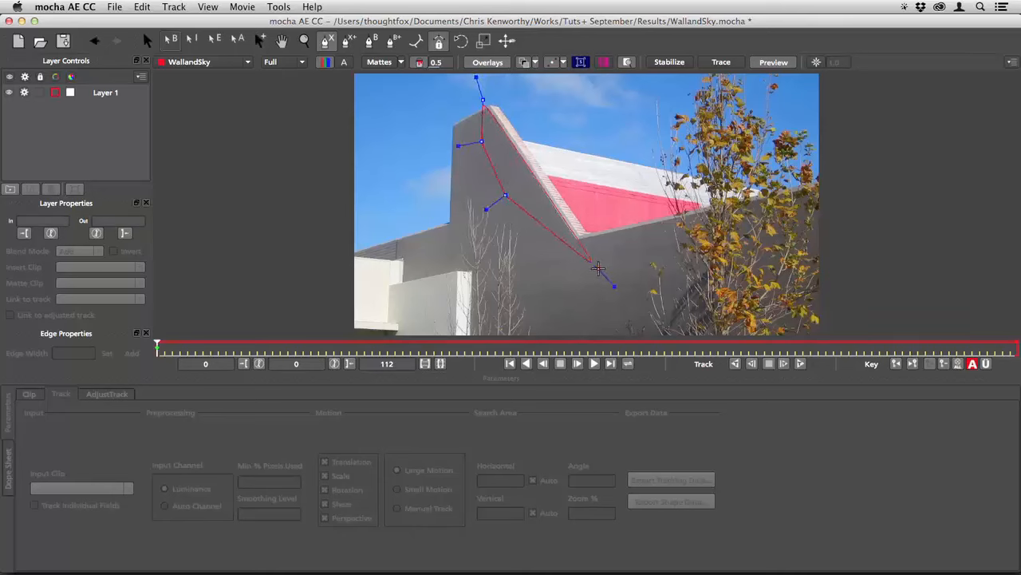
pyautogui.click(669, 245)
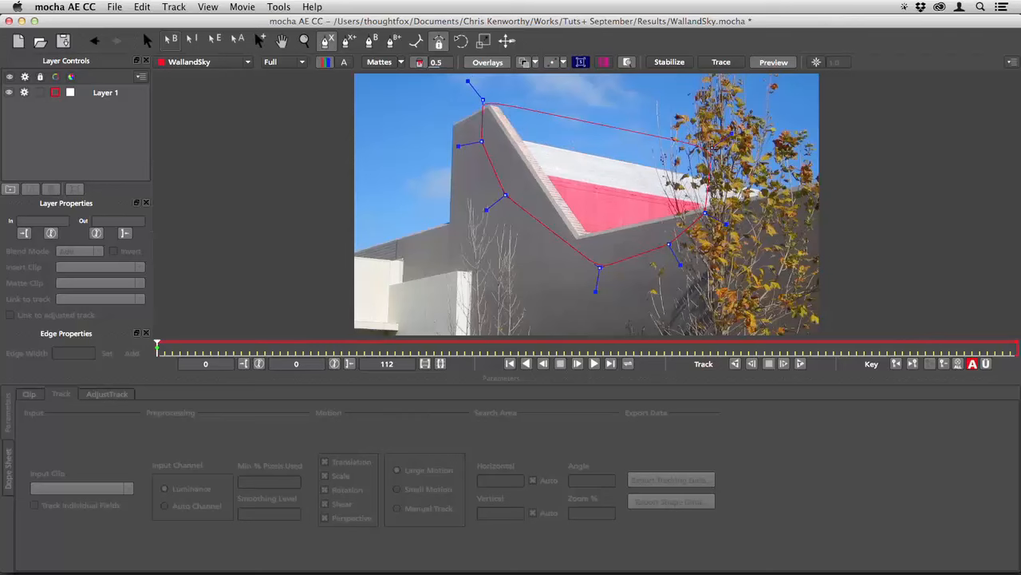
pyautogui.click(713, 148)
pyautogui.click(551, 118)
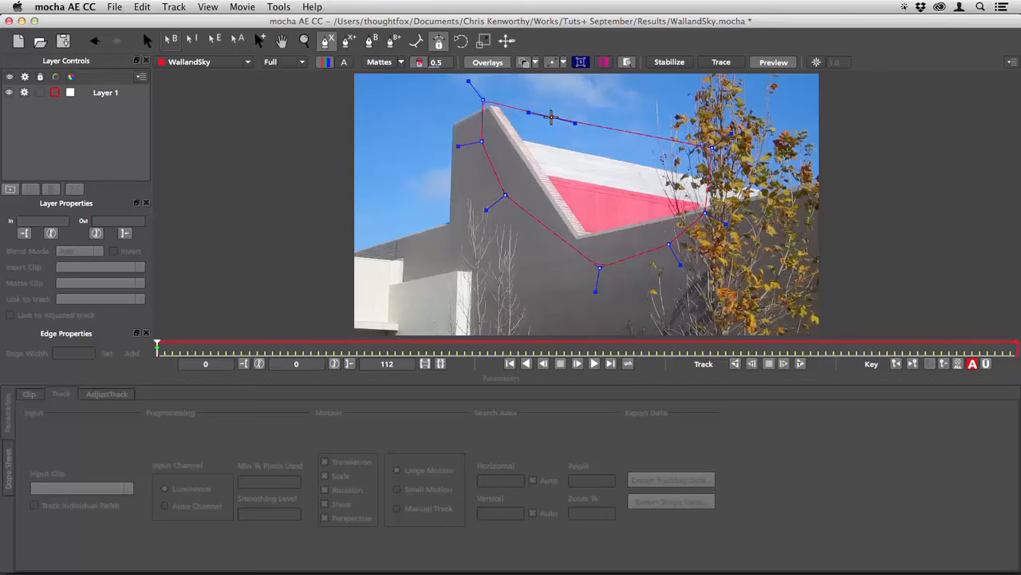
pyautogui.rightClick(552, 117)
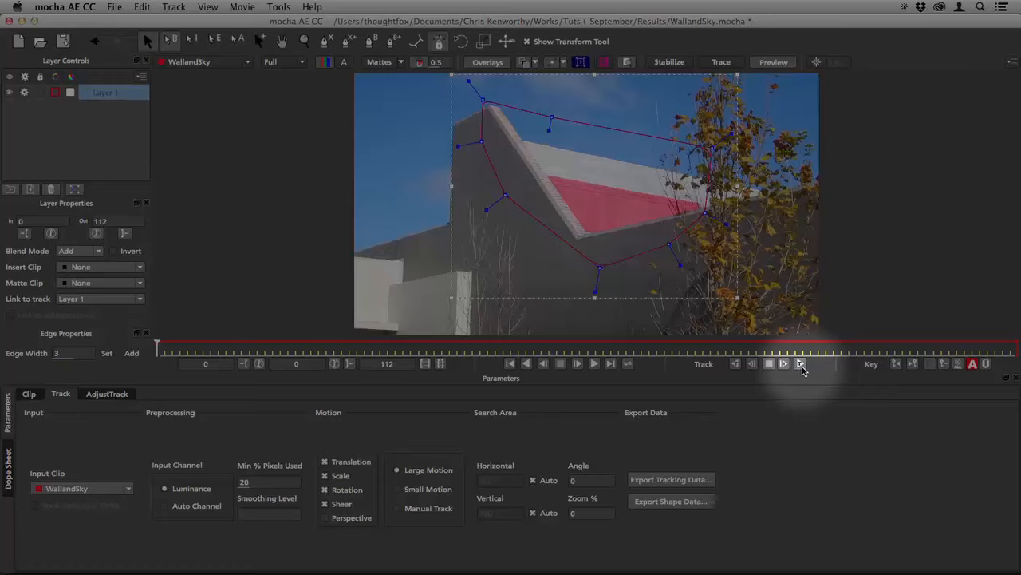
pyautogui.click(801, 365)
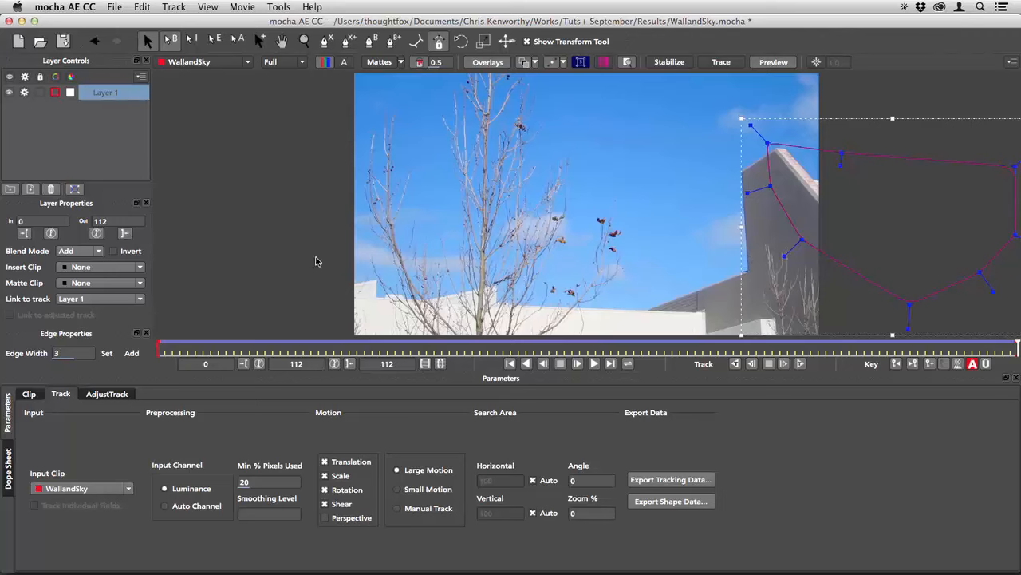
# - At frame 1, draw a second X-spline layer that closely outlines the triangular white and pink panel
pyautogui.click(164, 351)
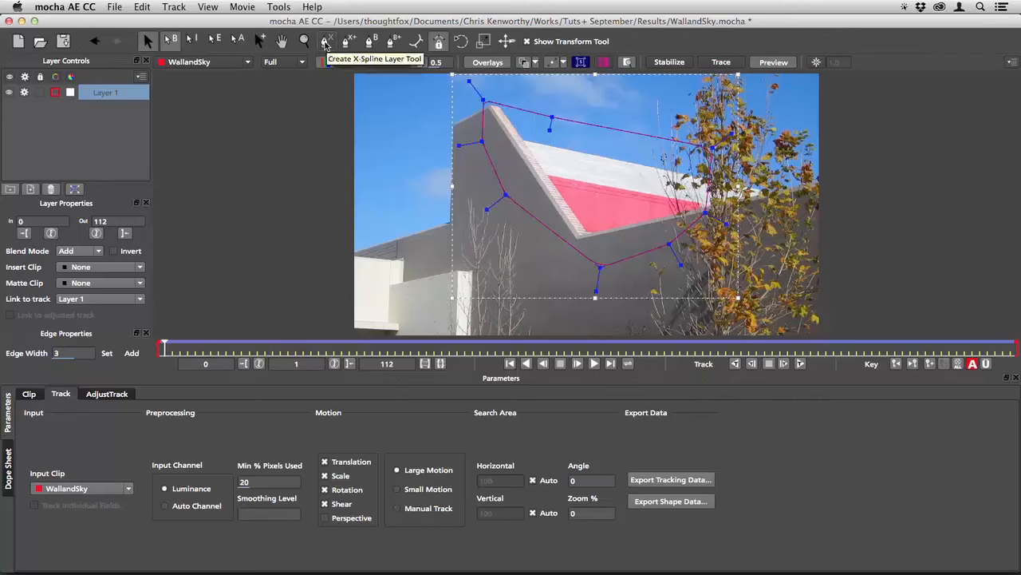
pyautogui.click(325, 45)
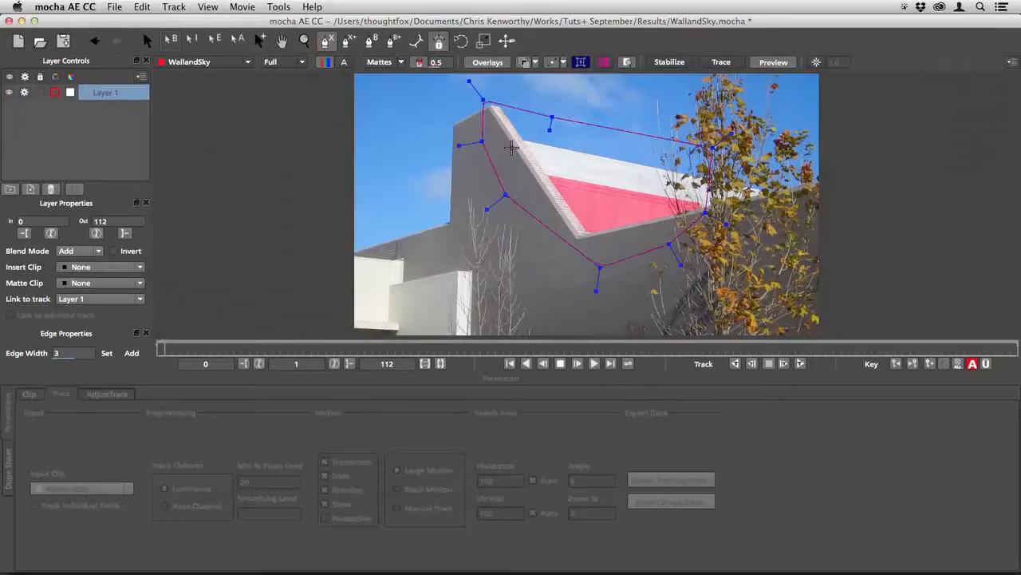
pyautogui.click(524, 140)
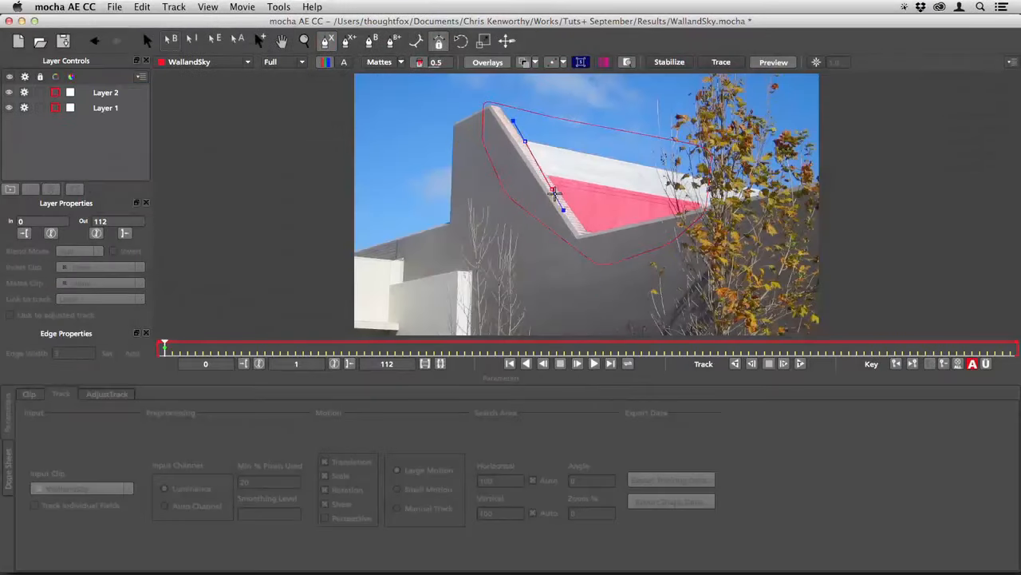
pyautogui.click(586, 231)
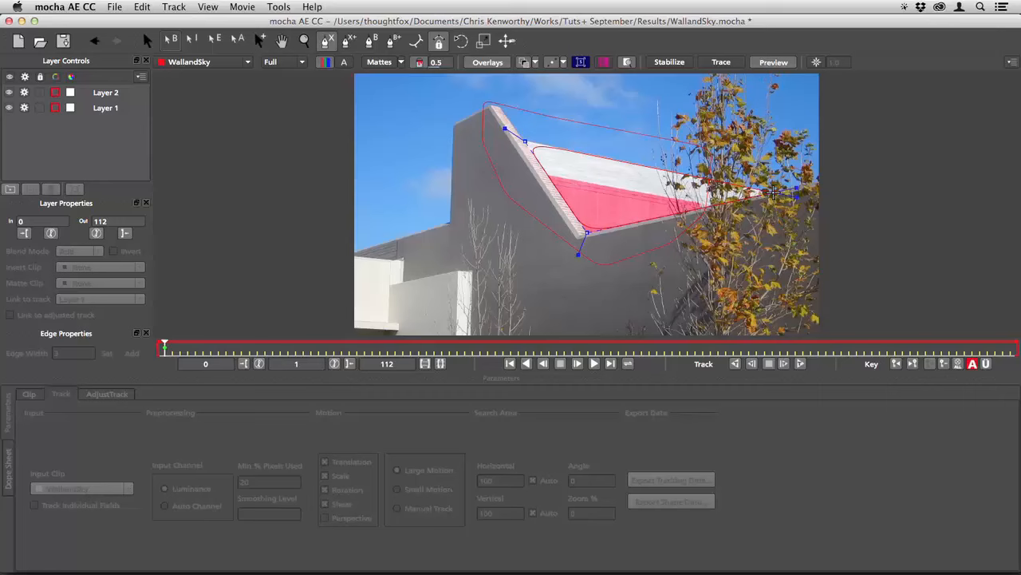
pyautogui.rightClick(774, 191)
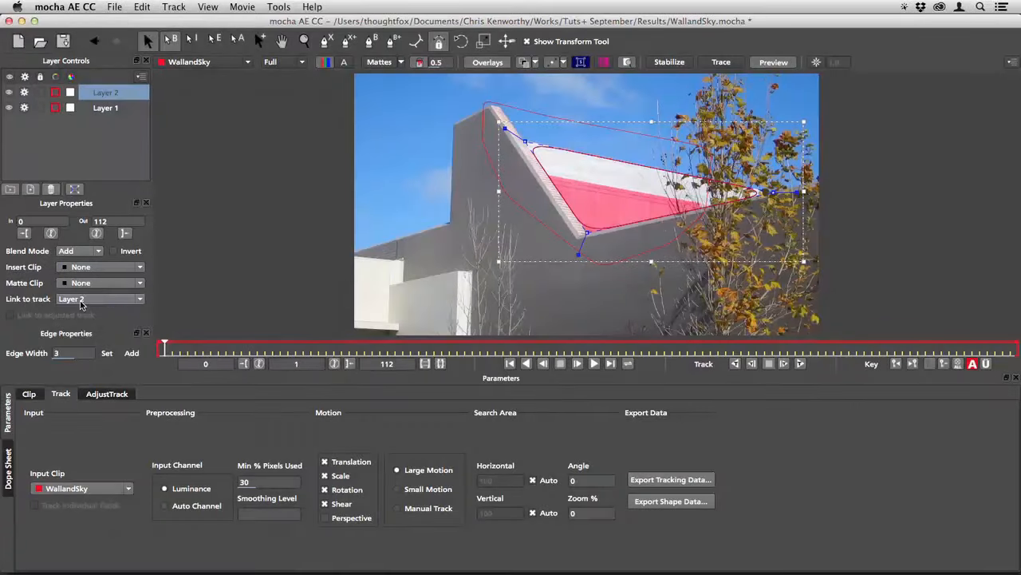
# - Link Layer 2 to the Layer 1 track and align its surface
pyautogui.click(81, 304)
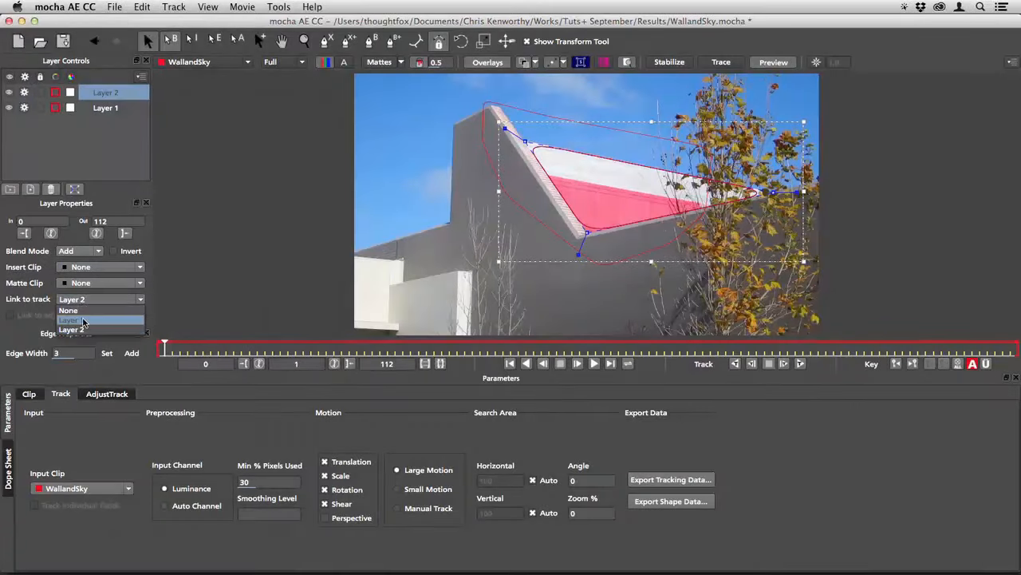
pyautogui.click(83, 321)
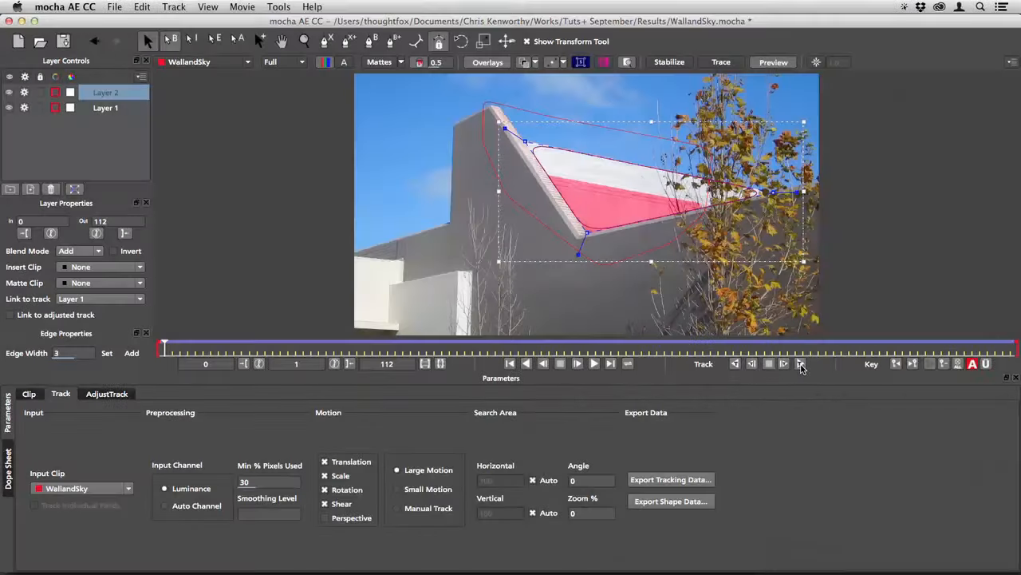
pyautogui.click(800, 364)
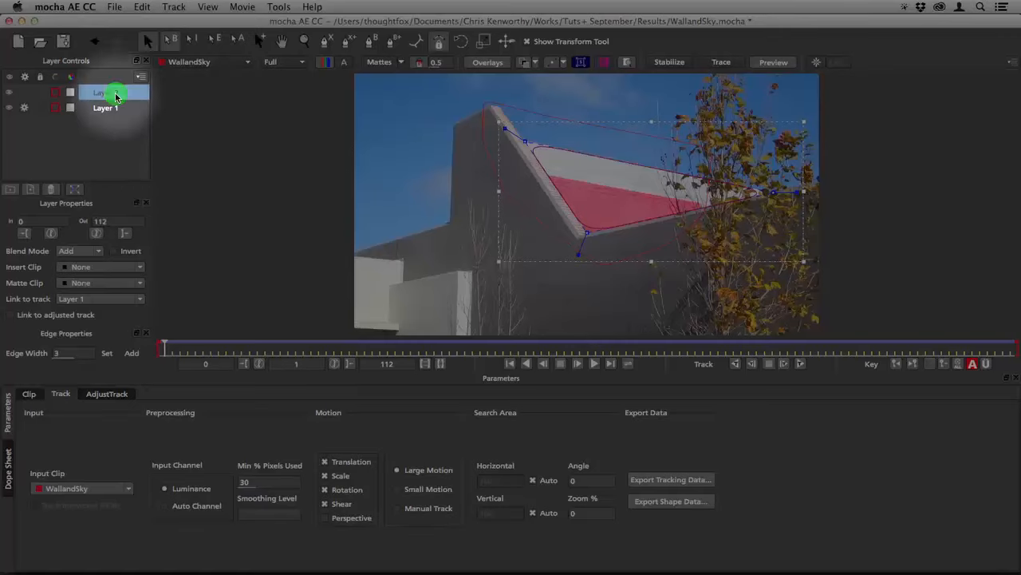
pyautogui.rightClick(117, 97)
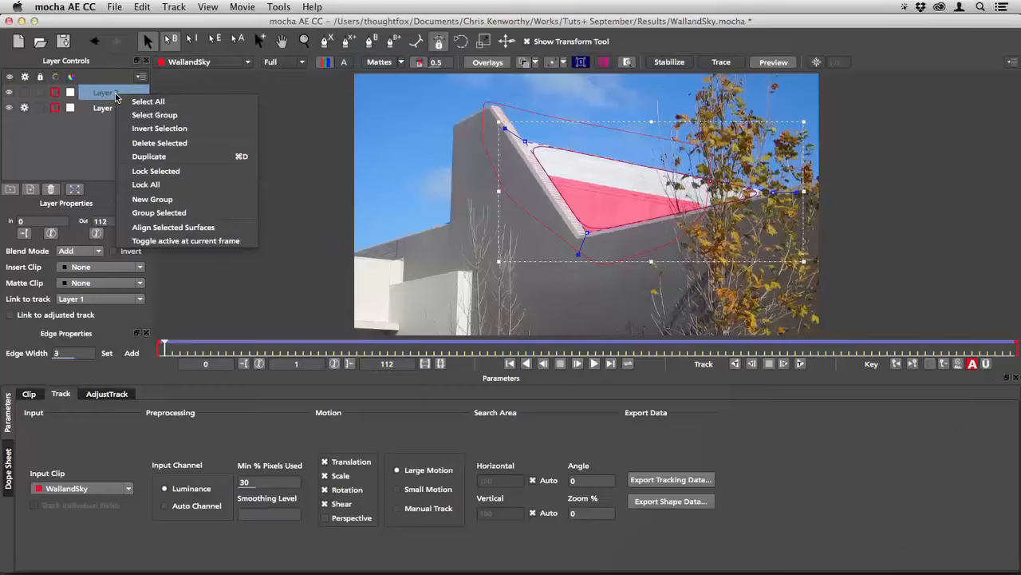
pyautogui.click(227, 232)
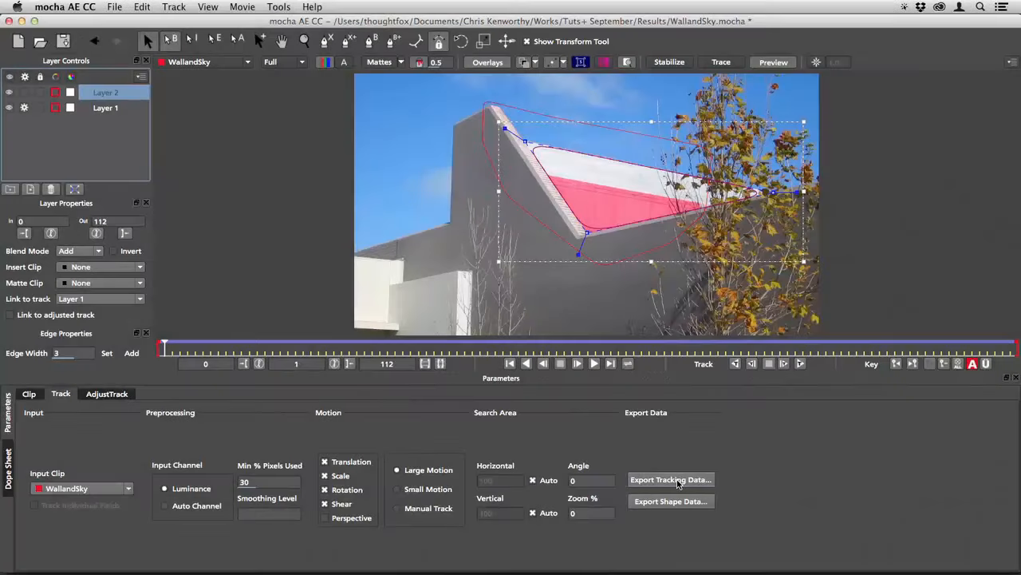
# - Export Layer 2's tracking data to the clipboard as After Effects Corner Pin with motion blur support
pyautogui.click(671, 479)
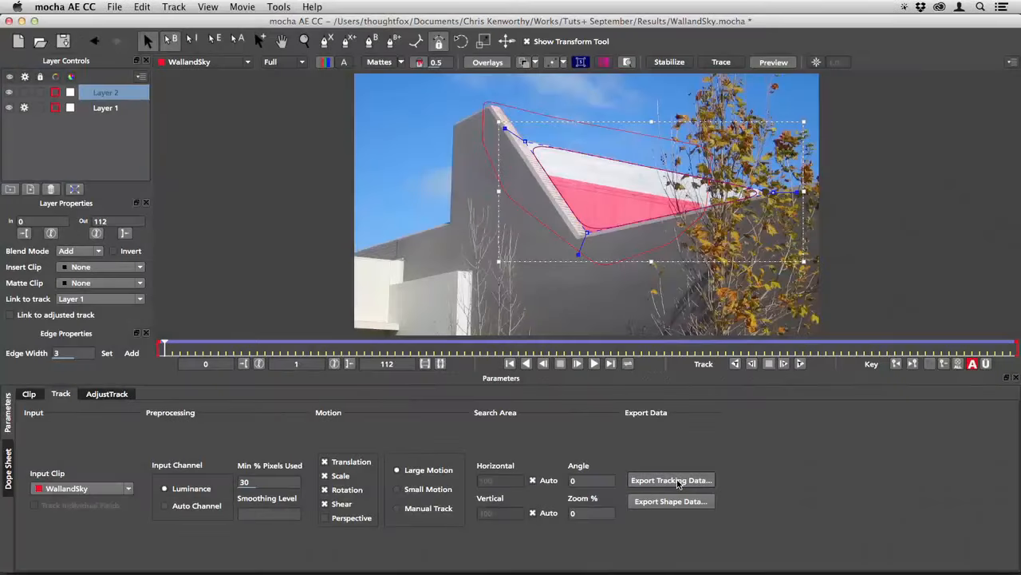
pyautogui.click(490, 283)
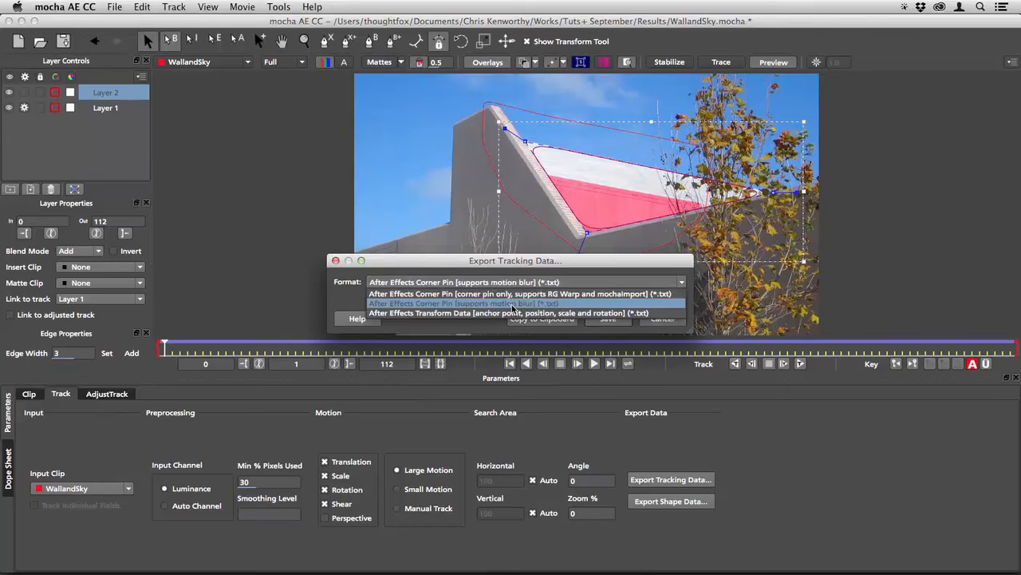
pyautogui.click(513, 304)
pyautogui.click(559, 320)
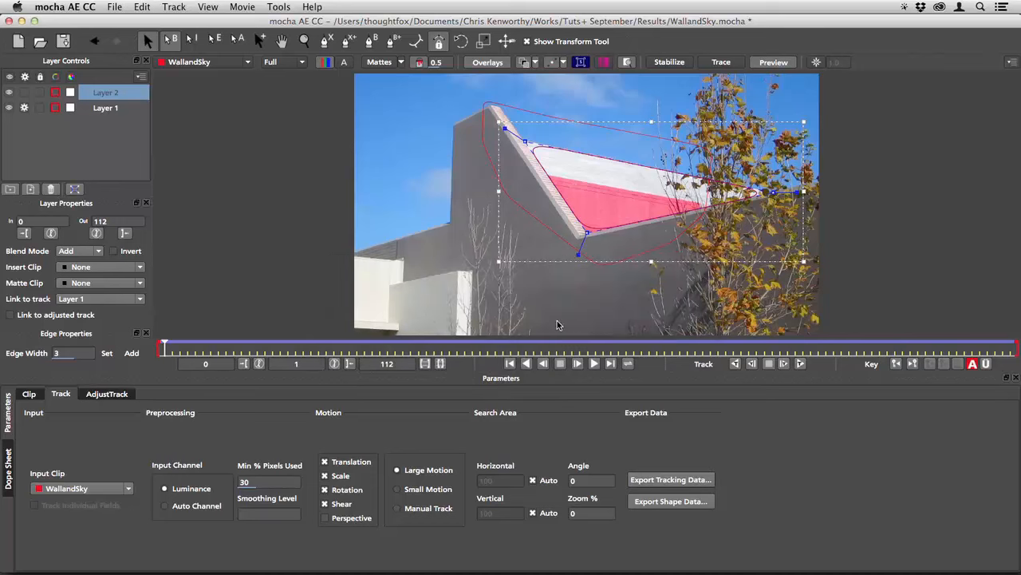
# - Switch to After Effects, make the BAM.psd layer visible and paste the mocha tracking data onto it, previewing the result
pyautogui.click(451, 531)
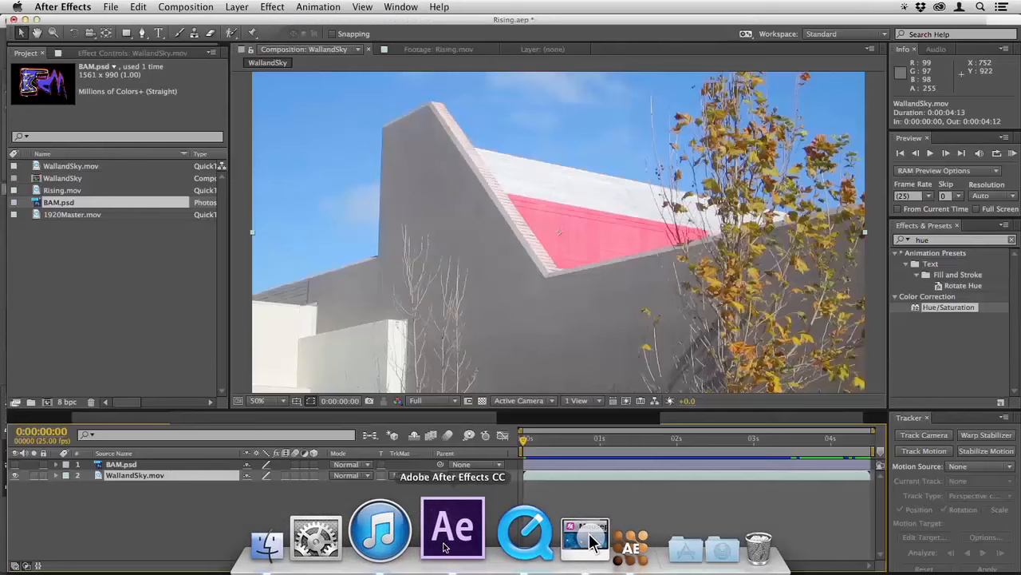
pyautogui.click(15, 464)
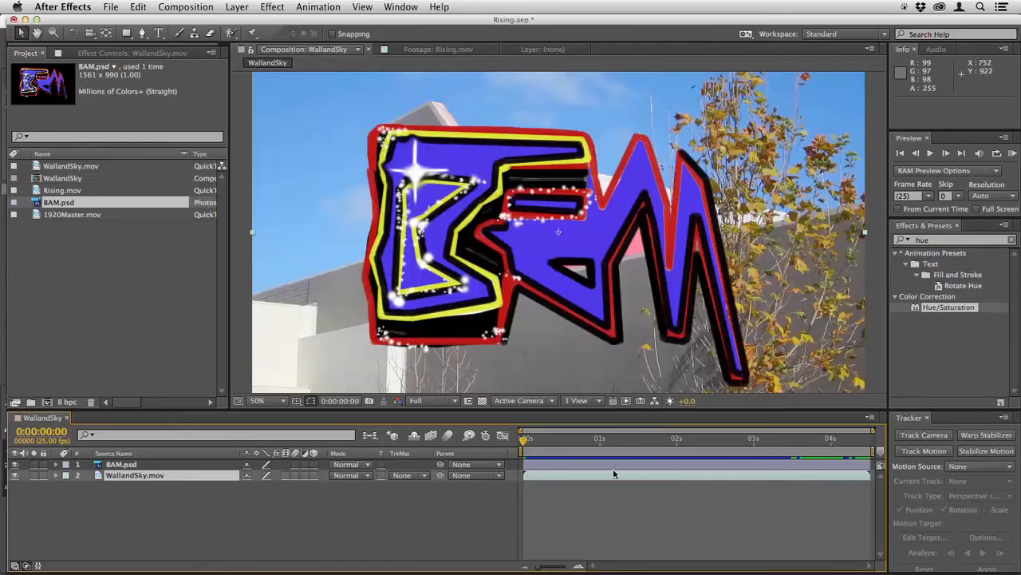
pyautogui.click(121, 464)
pyautogui.click(139, 6)
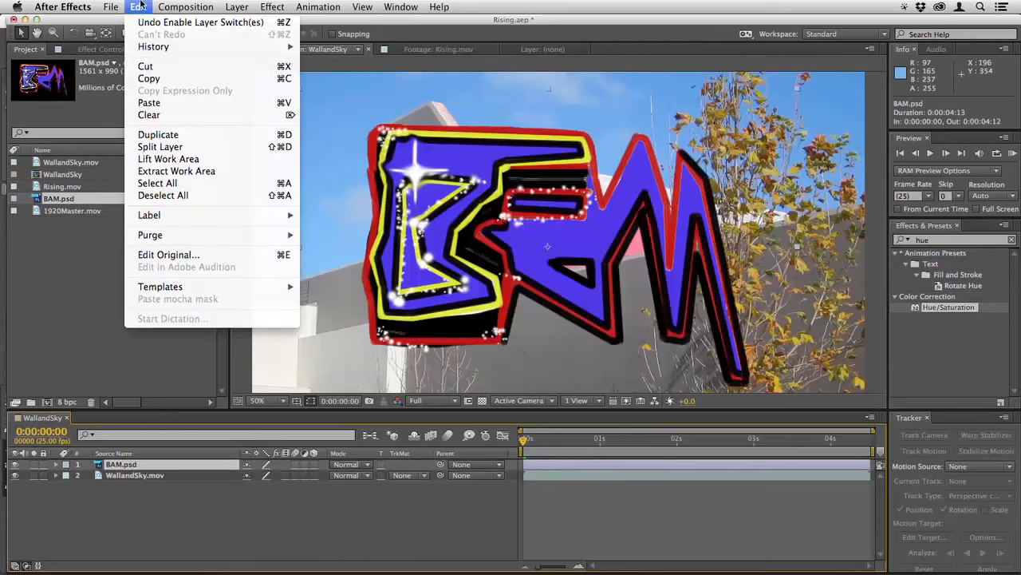
pyautogui.click(171, 103)
pyautogui.press('space')
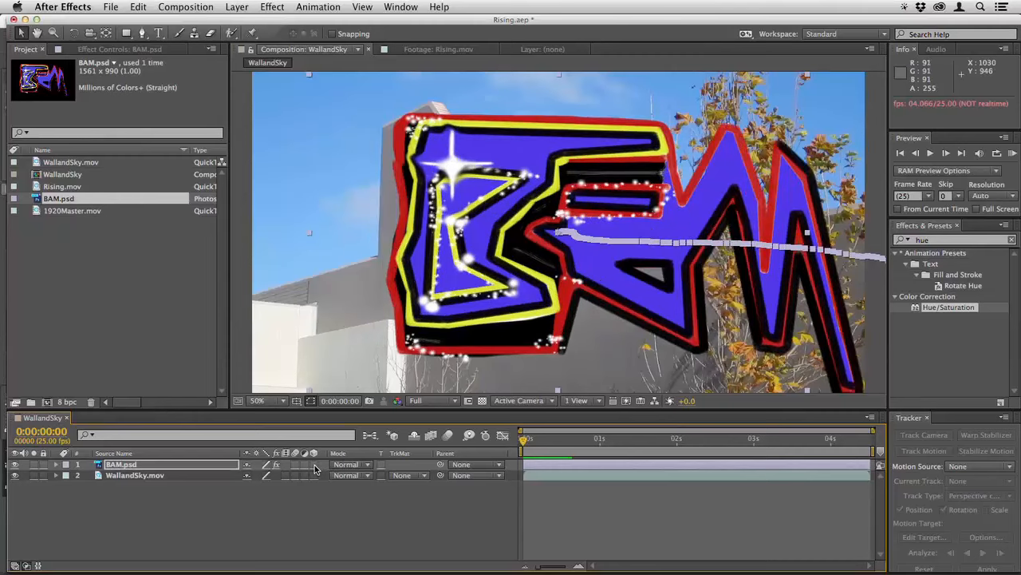
# - Remove the BAM.psd layer's Scale keyframes and set its scale to 32%
pyautogui.press('s')
pyautogui.click(55, 466)
pyautogui.click(55, 466)
pyautogui.click(543, 495)
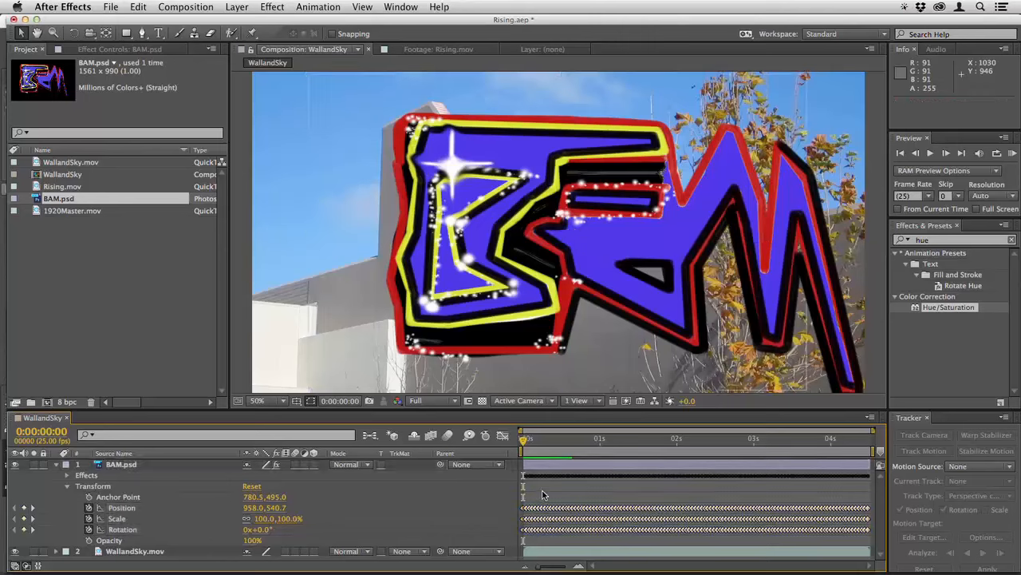
pyautogui.click(118, 520)
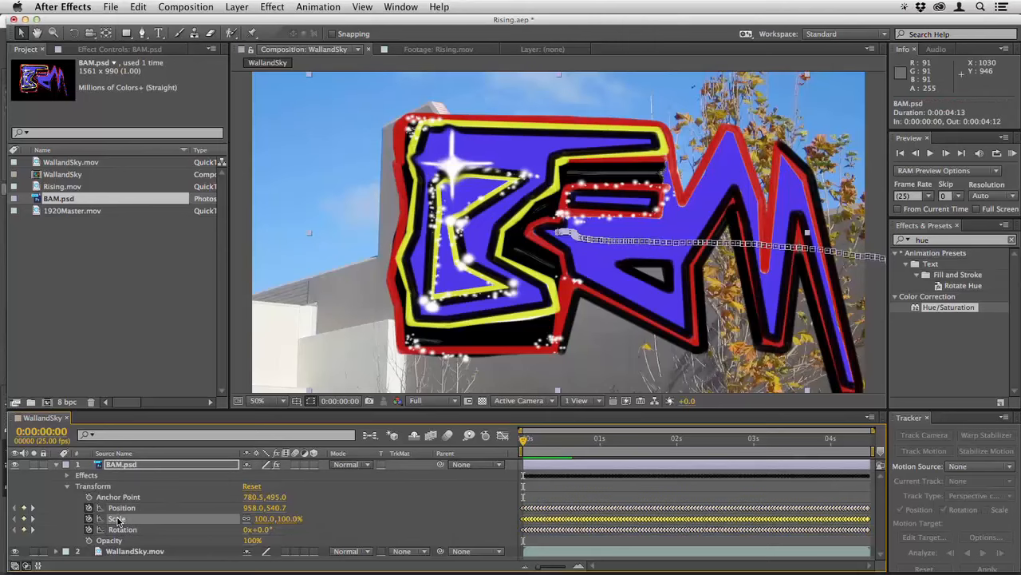
pyautogui.press('Delete')
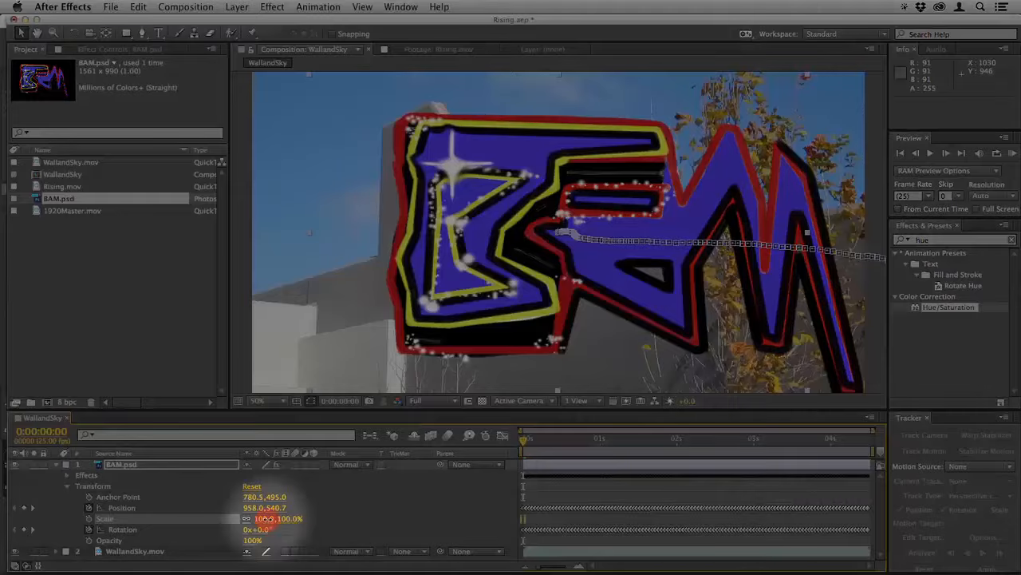
pyautogui.moveTo(264, 519); pyautogui.dragTo(227, 523)
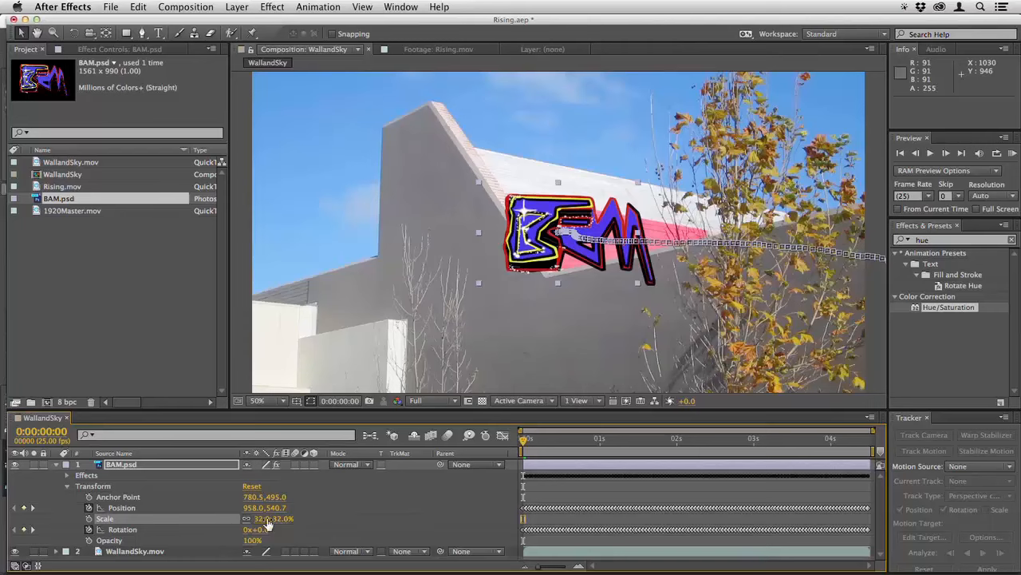
# - Shift the BAM.psd layer's anchor point to 780.5, 661.0 to raise the graffiti on the wall
pyautogui.moveTo(271, 501); pyautogui.dragTo(375, 499)
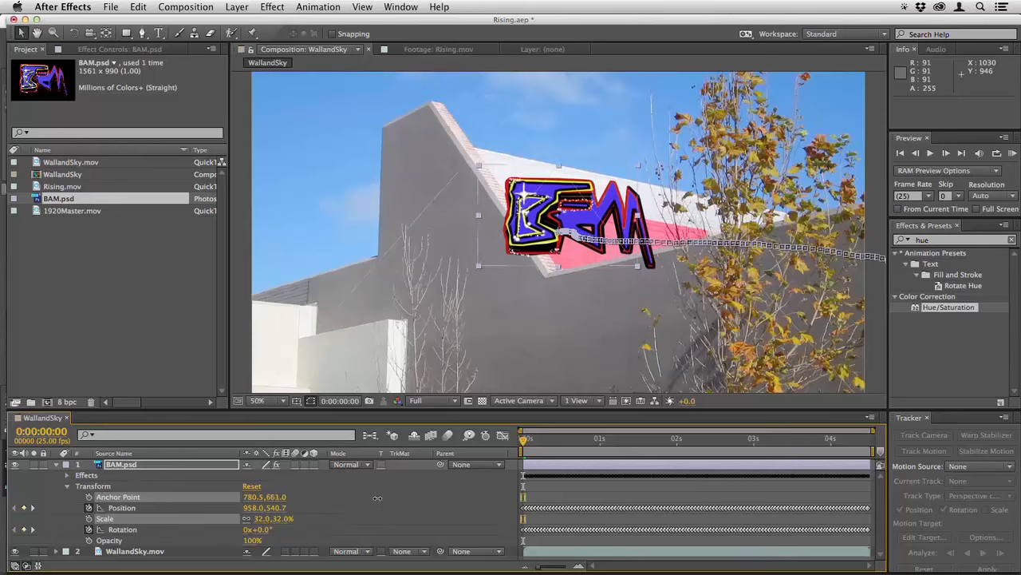
pyautogui.press('a')
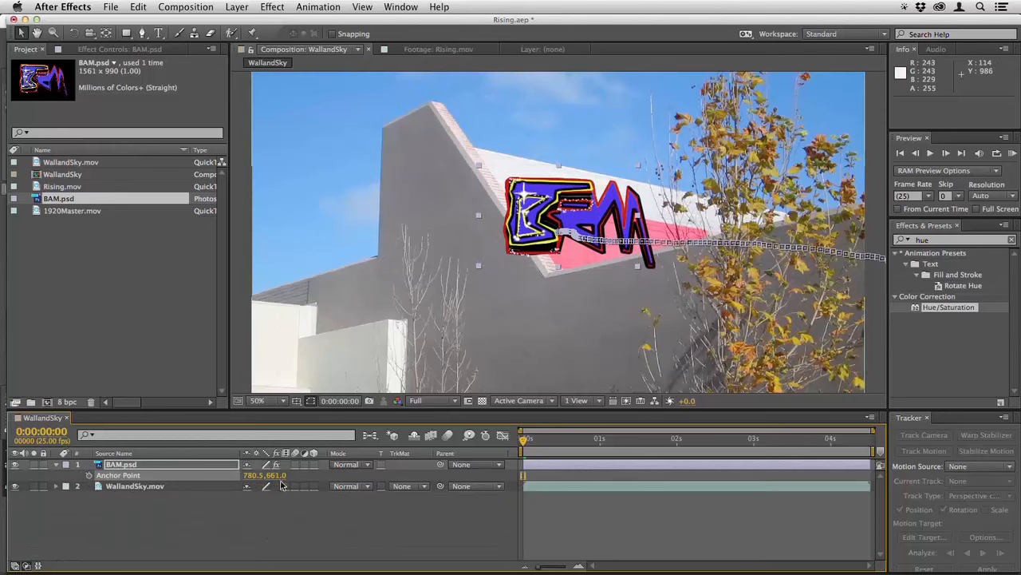
# - Make BAM.psd a 3D layer and rotate its Y orientation to 332° to match the wall's perspective
pyautogui.click(314, 464)
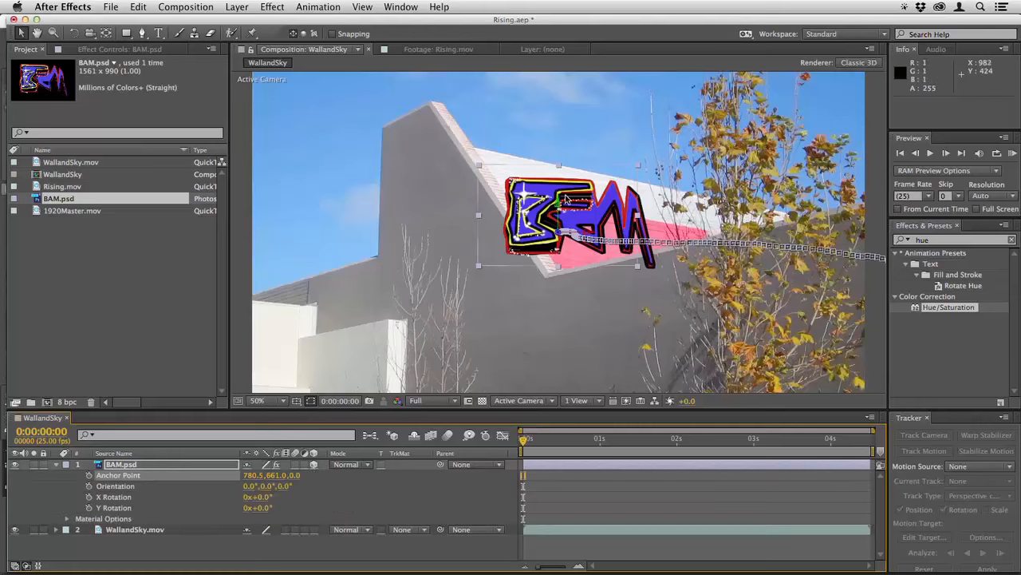
pyautogui.press('w')
pyautogui.moveTo(557, 204); pyautogui.dragTo(567, 202)
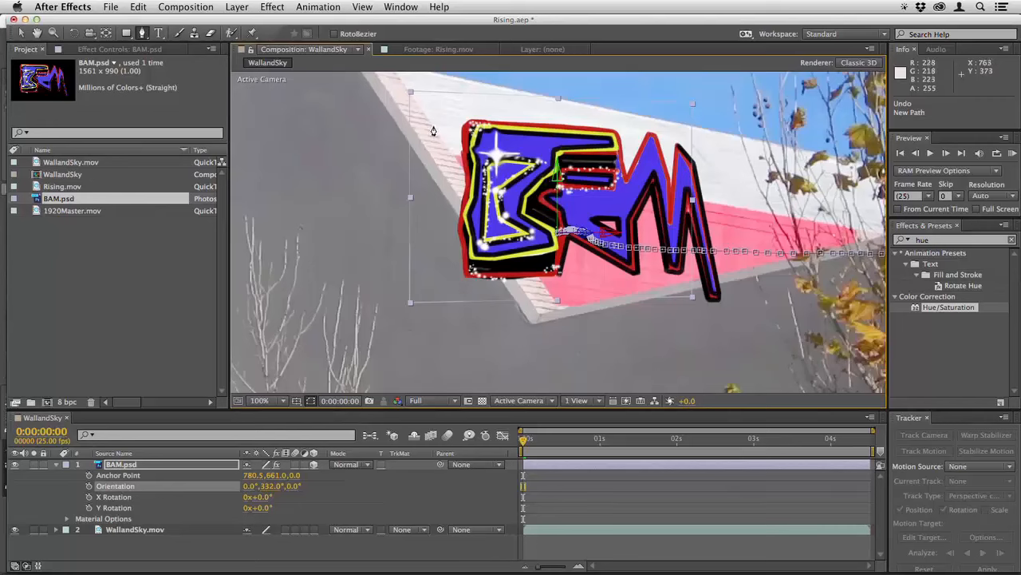
# - Draw a closed five-point Pen mask around the BAM graffiti, following the pink panel's slanted left edge and bottom edge
pyautogui.click(432, 125)
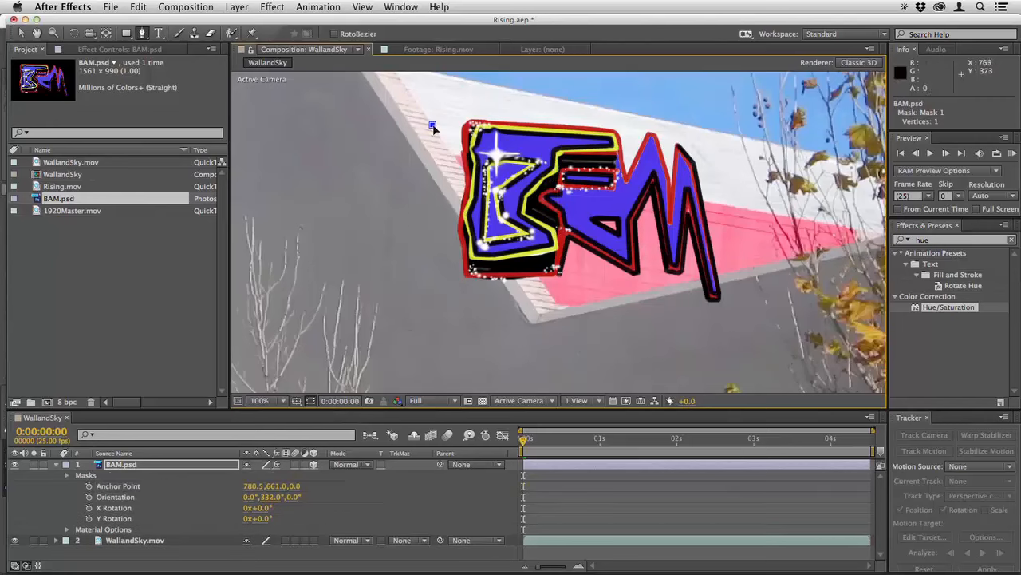
pyautogui.click(560, 304)
pyautogui.click(751, 265)
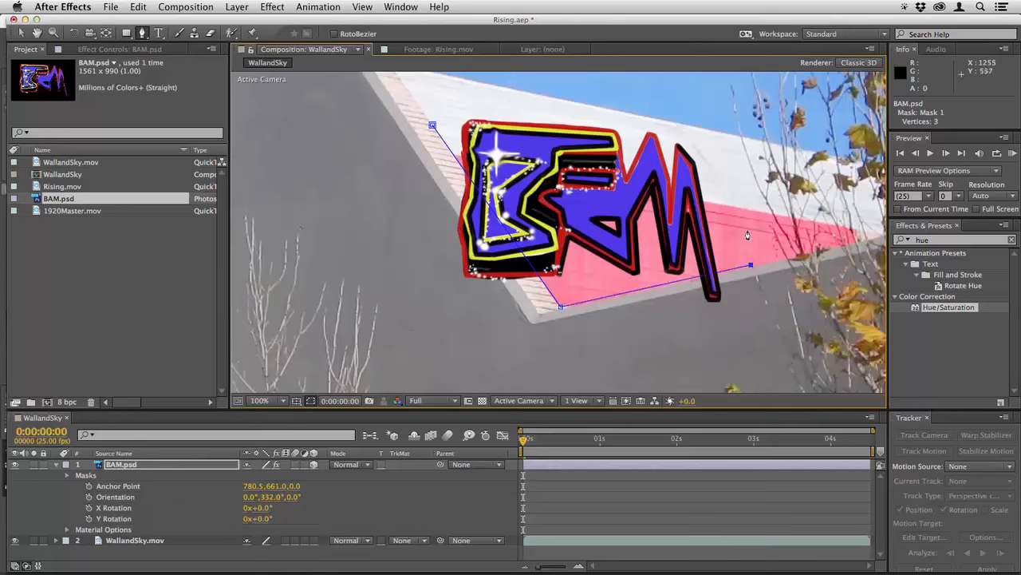
pyautogui.click(700, 121)
pyautogui.click(471, 105)
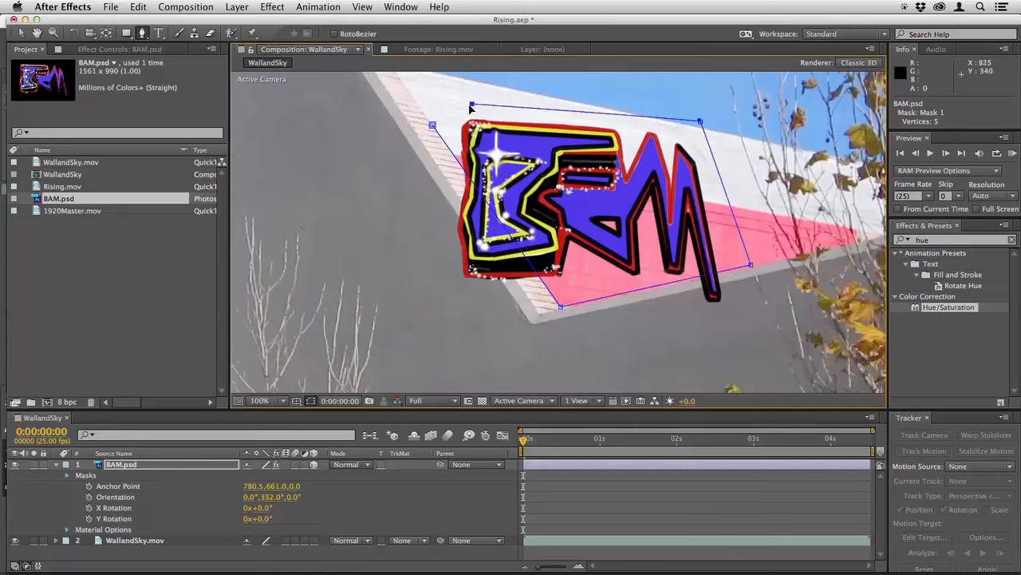
pyautogui.click(432, 126)
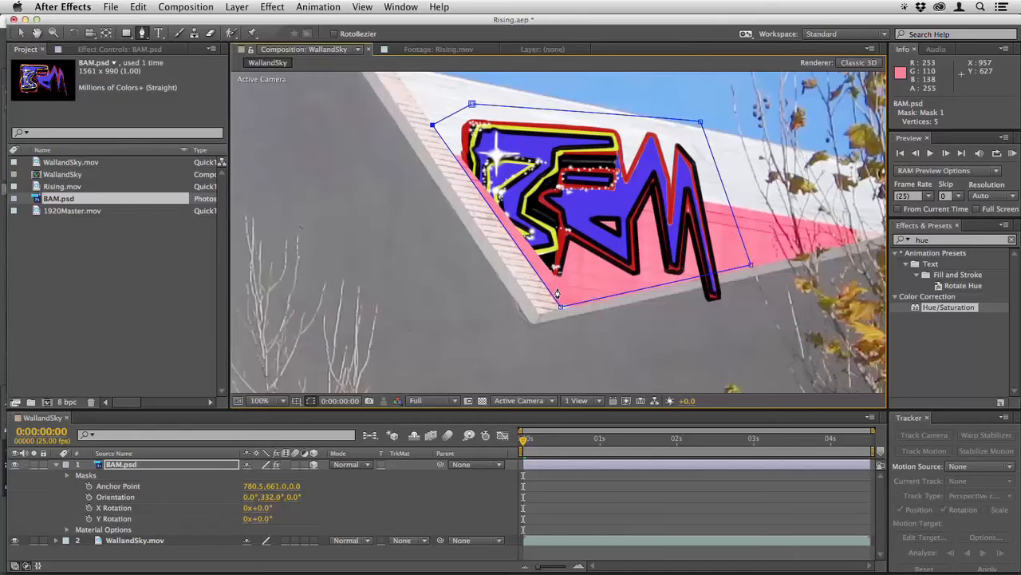
# - Move the mask's lowest vertex down below the panel so its left side follows the brick trim, undoing any surplus path edit
pyautogui.press('v')
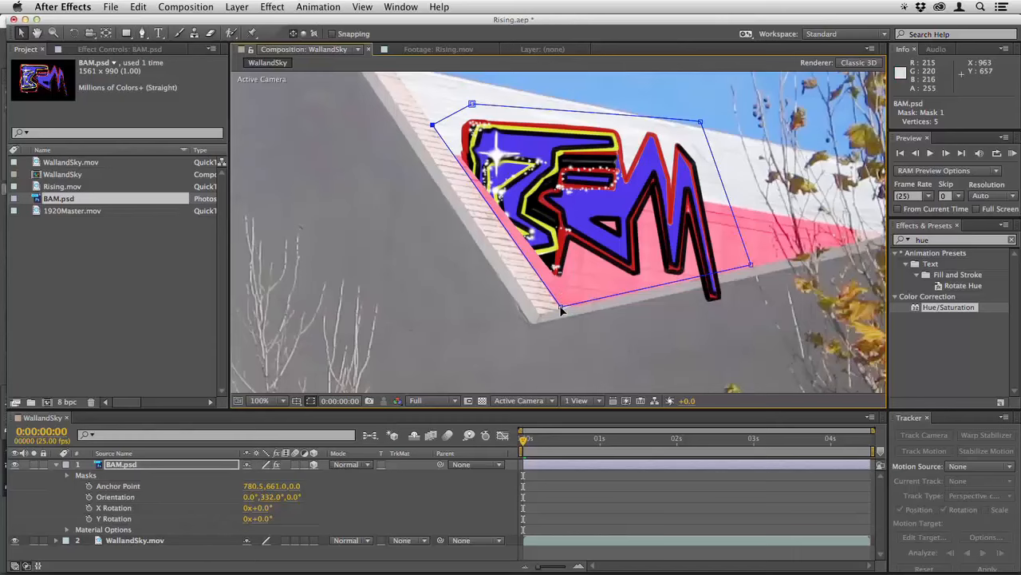
pyautogui.moveTo(561, 310); pyautogui.dragTo(566, 337)
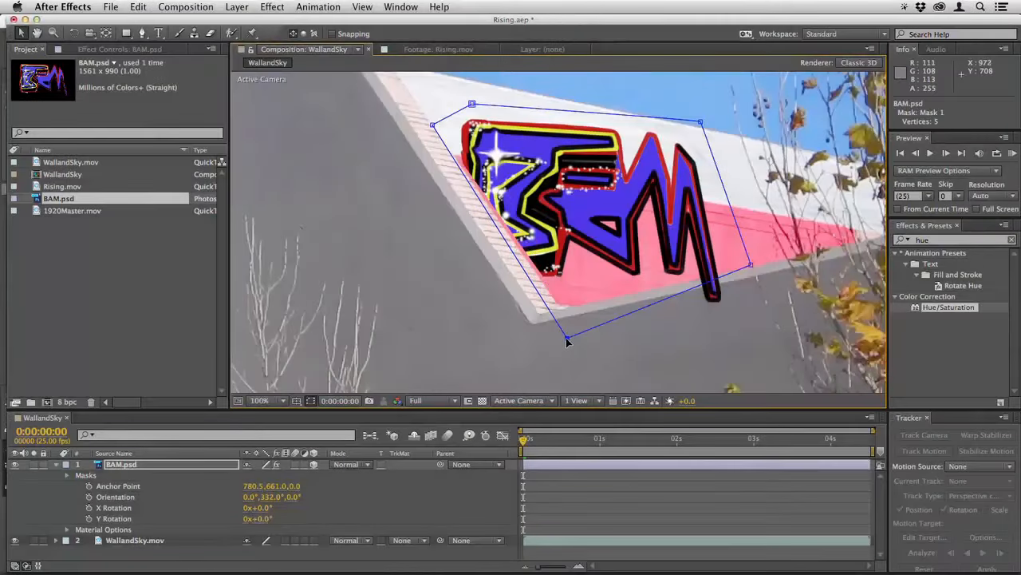
pyautogui.moveTo(566, 338); pyautogui.dragTo(566, 347)
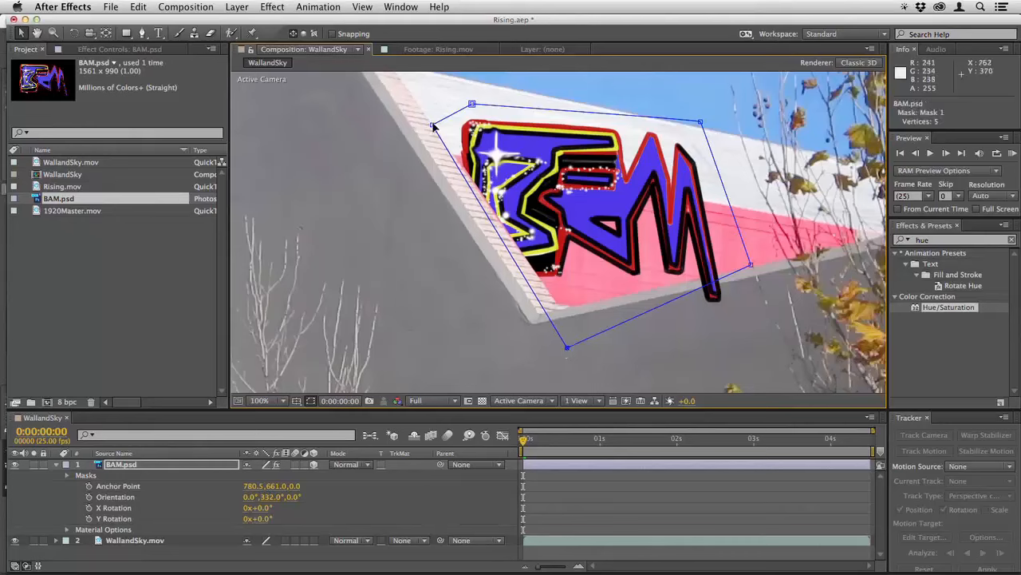
pyautogui.moveTo(434, 126); pyautogui.dragTo(431, 126)
pyautogui.press('super+z')
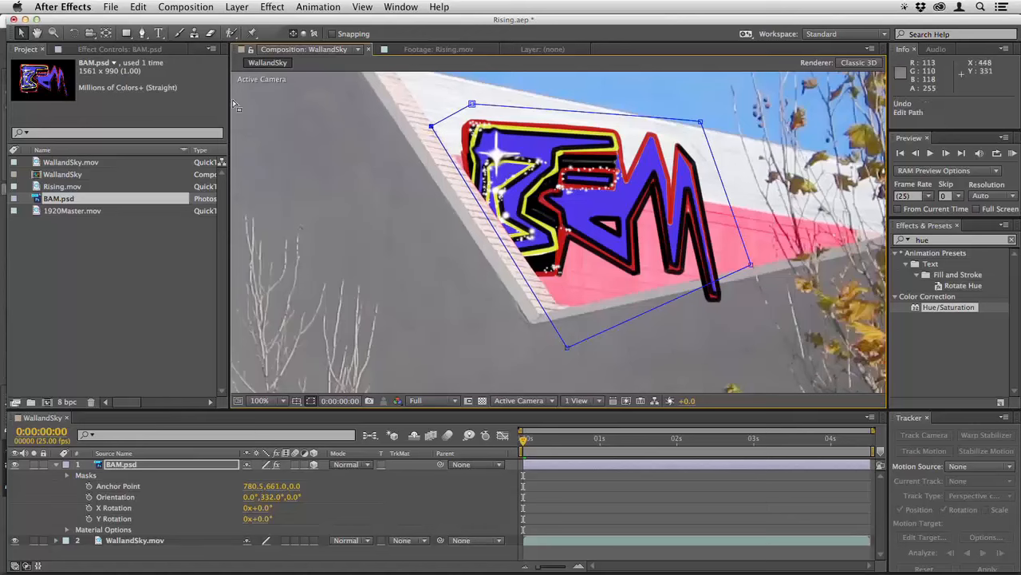
# - Add a vertex to the mask's lower edge and reshape that edge so the M's last leg ends inside the pink panel
pyautogui.moveTo(141, 33); pyautogui.dragTo(186, 51)
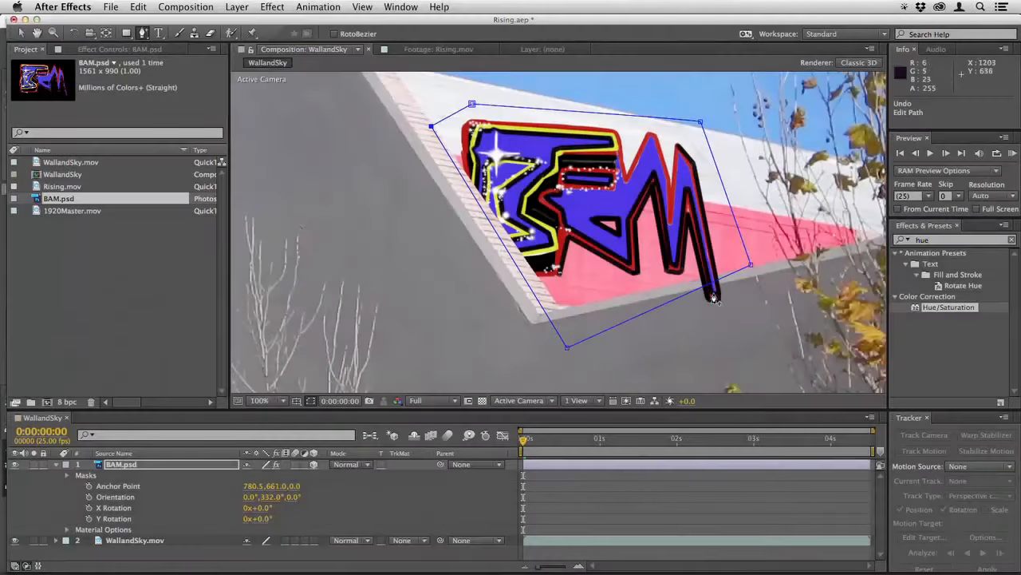
pyautogui.click(685, 295)
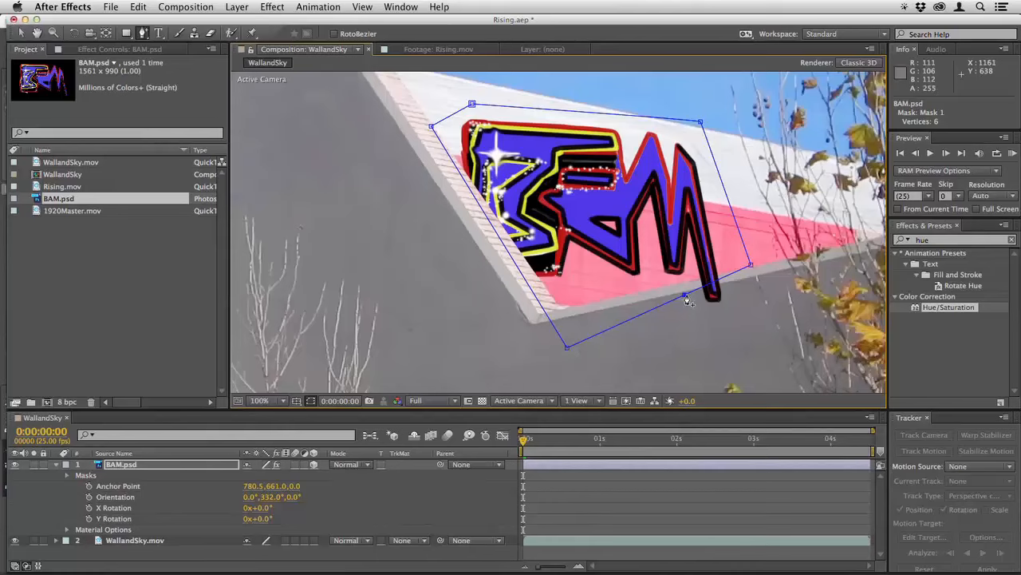
pyautogui.press('v')
pyautogui.moveTo(685, 296); pyautogui.dragTo(585, 201)
pyautogui.moveTo(691, 203); pyautogui.dragTo(687, 172)
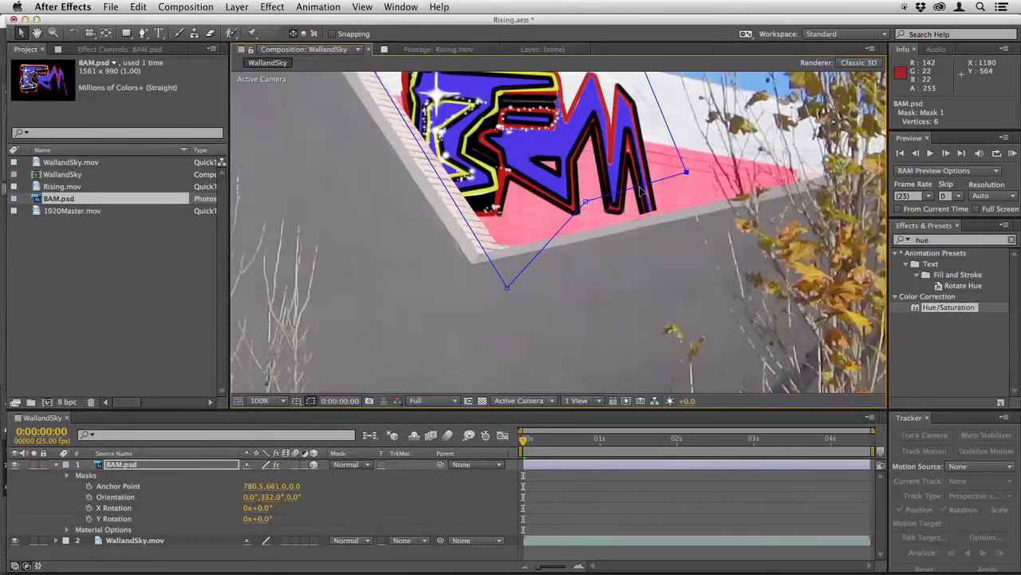
pyautogui.moveTo(638, 189); pyautogui.dragTo(642, 194)
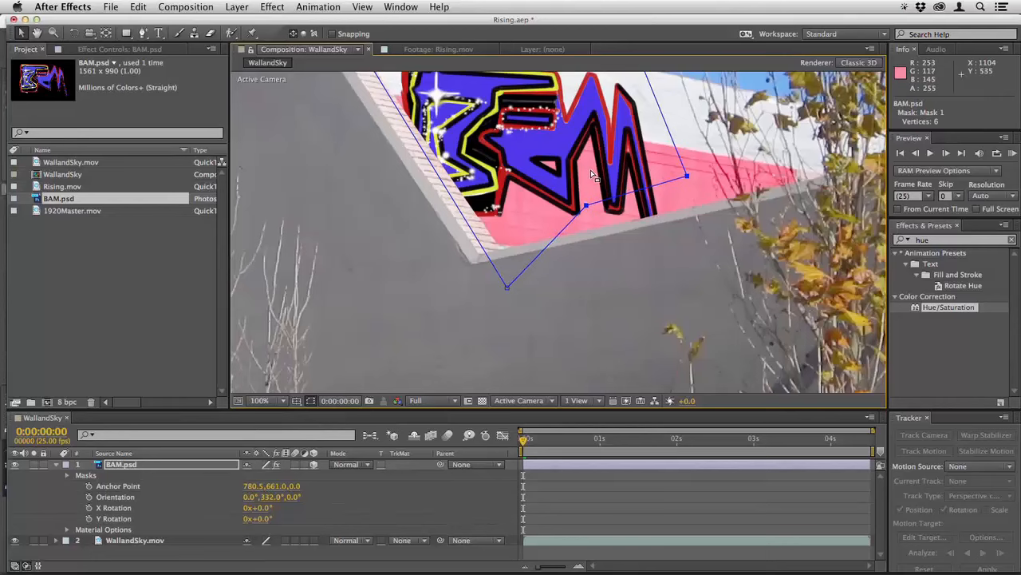
pyautogui.scroll(-2, 593, 173)
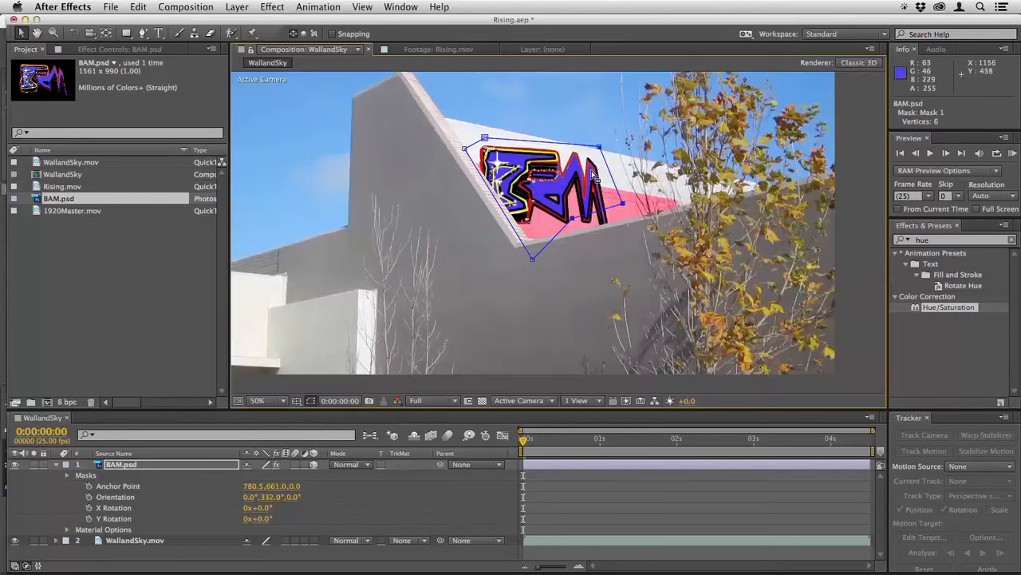
pyautogui.scroll(2, 593, 173)
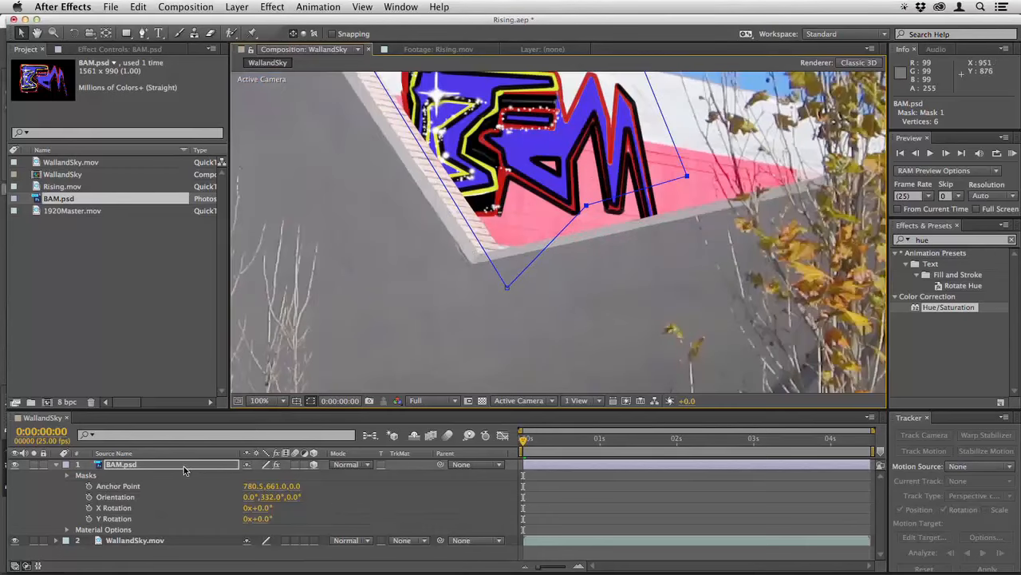
# - Enable Mask Path keyframing for Mask 1 at 0:00:00:00 and add another keyframe at 0:00:01:00
pyautogui.press('m')
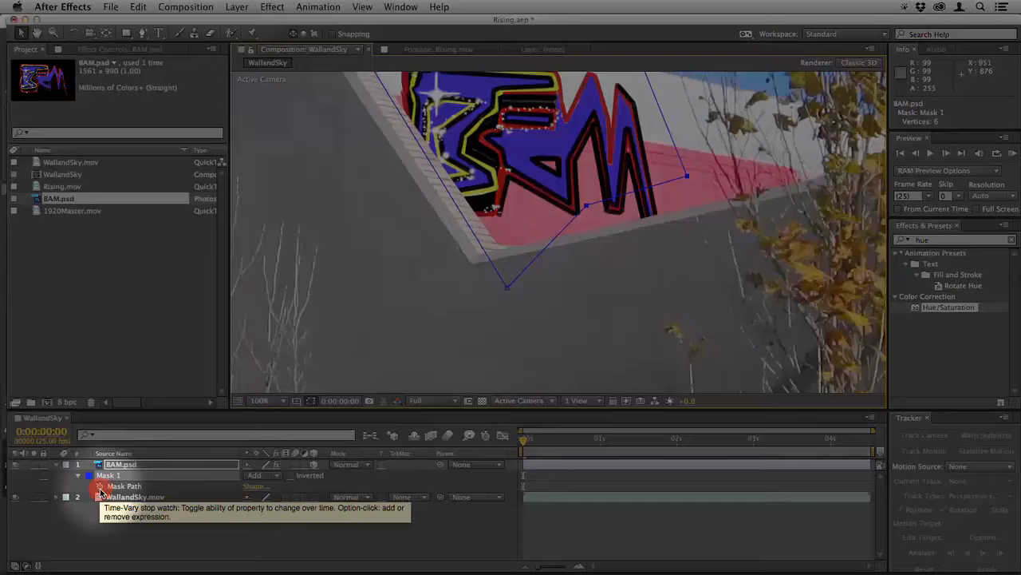
pyautogui.click(99, 486)
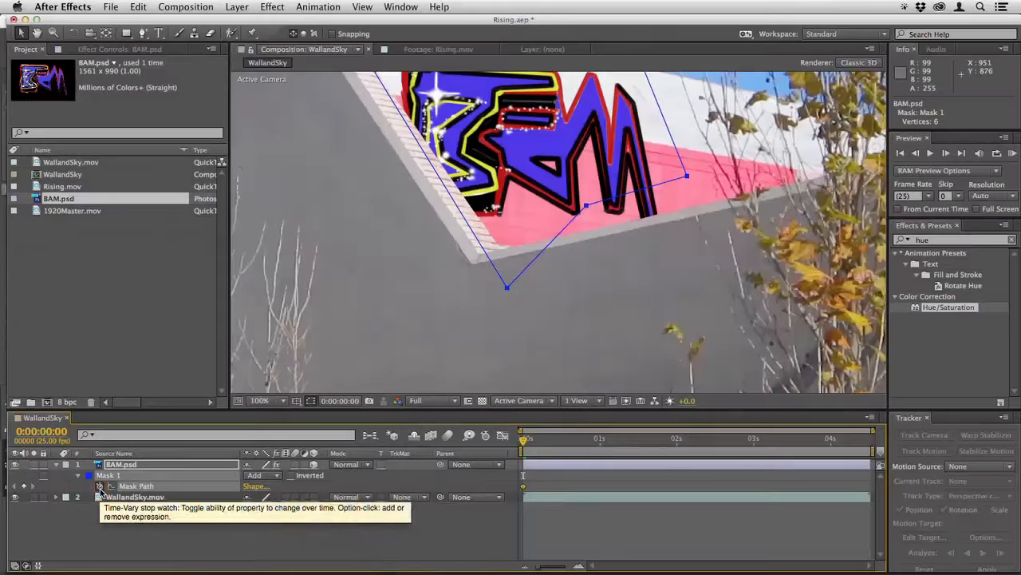
pyautogui.moveTo(527, 441); pyautogui.dragTo(602, 443)
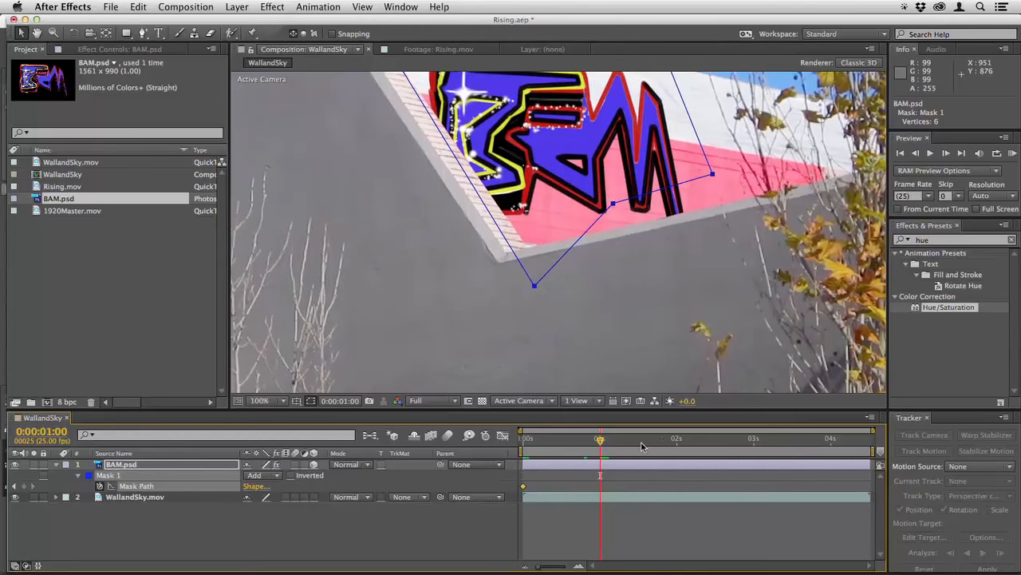
pyautogui.click(25, 486)
# - At 0:00:02:00, nudge the mask's left edge slightly outward and its lower edge slightly down to fit the panel
pyautogui.click(677, 445)
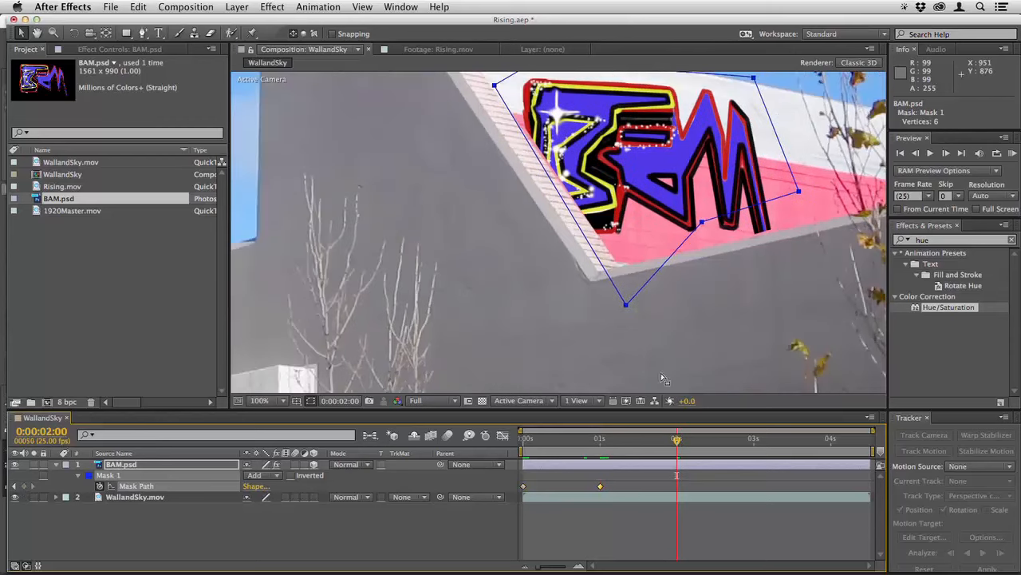
pyautogui.click(564, 203)
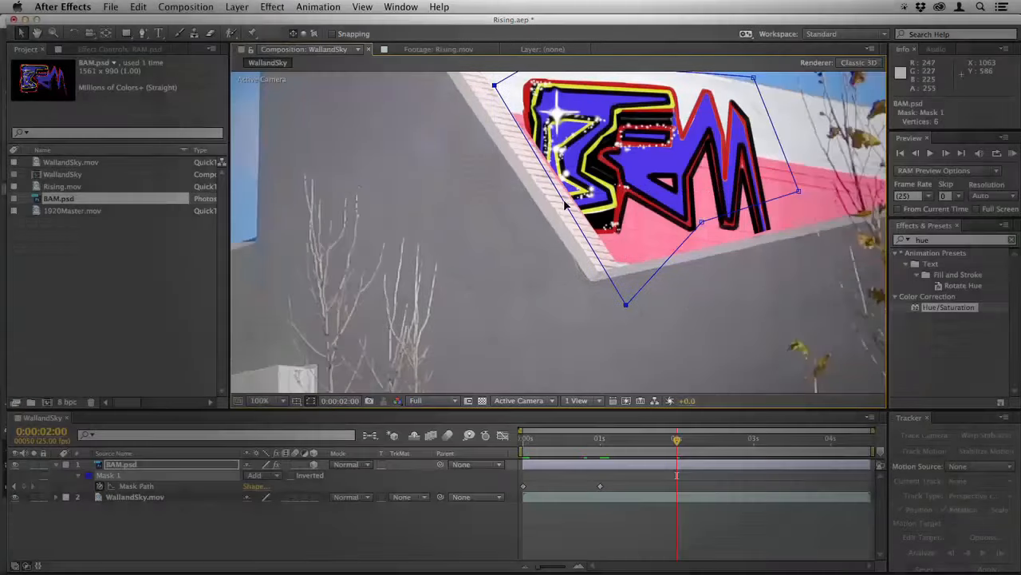
pyautogui.click(564, 204)
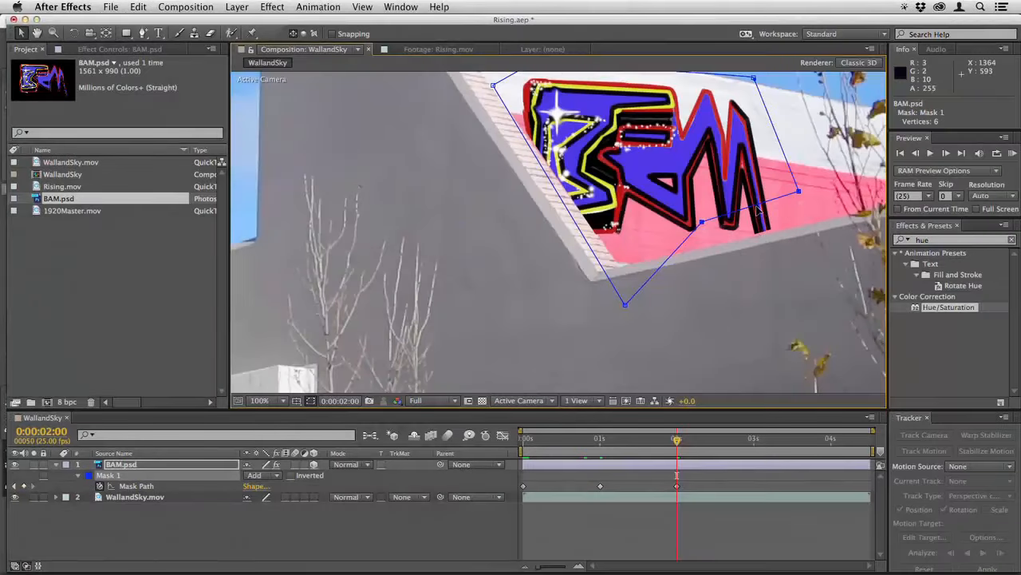
pyautogui.click(757, 209)
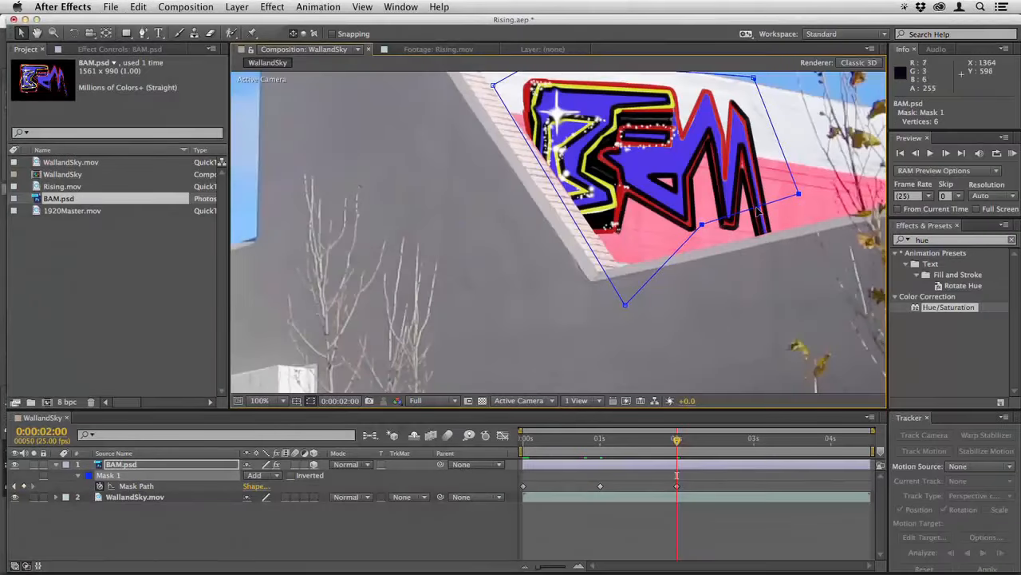
# - At 0:00:02:24, adjust the mask's left edge and its end vertices to line up with the brick trim
pyautogui.click(637, 440)
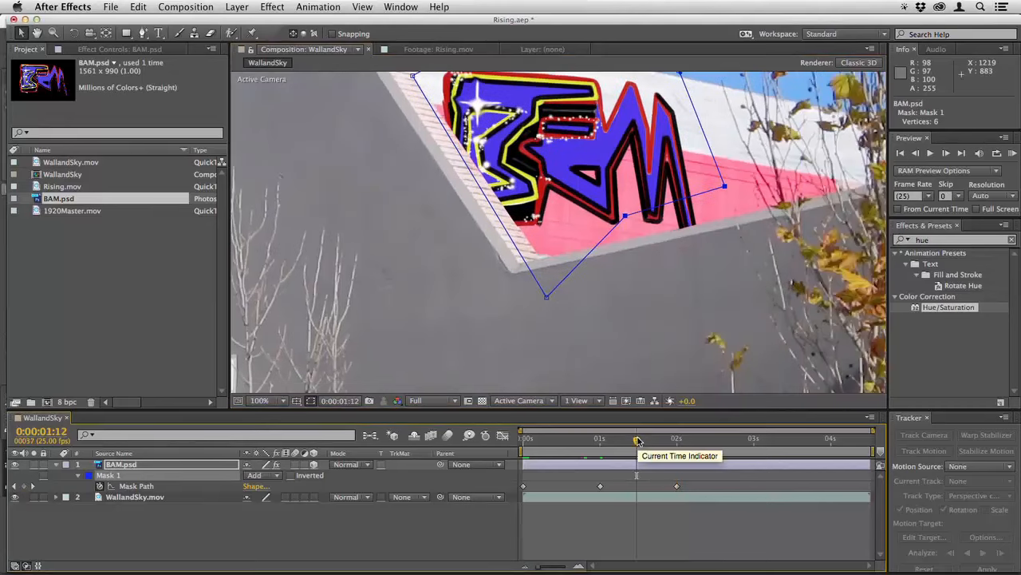
pyautogui.moveTo(635, 440); pyautogui.dragTo(752, 445)
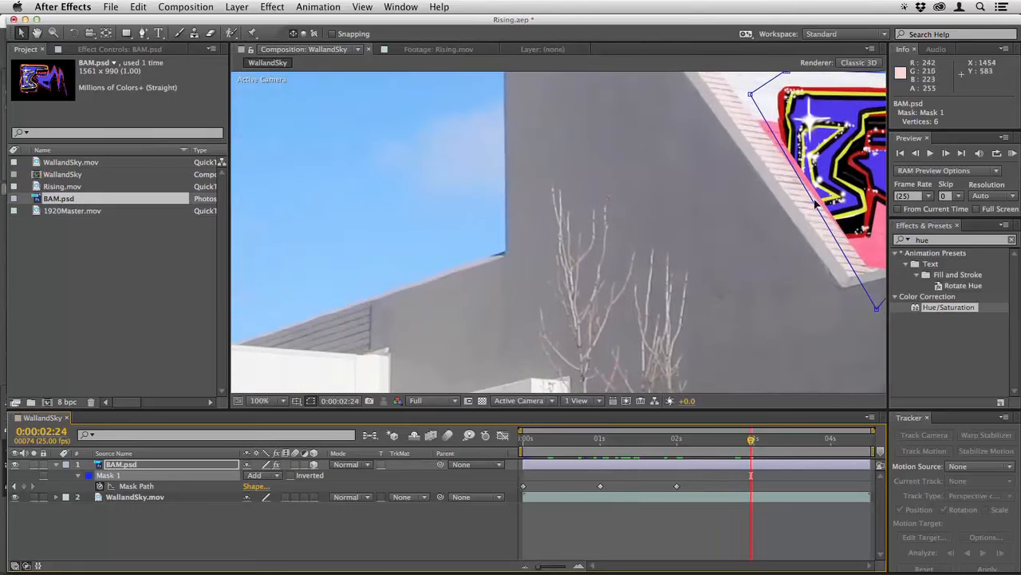
pyautogui.moveTo(812, 204); pyautogui.dragTo(810, 201)
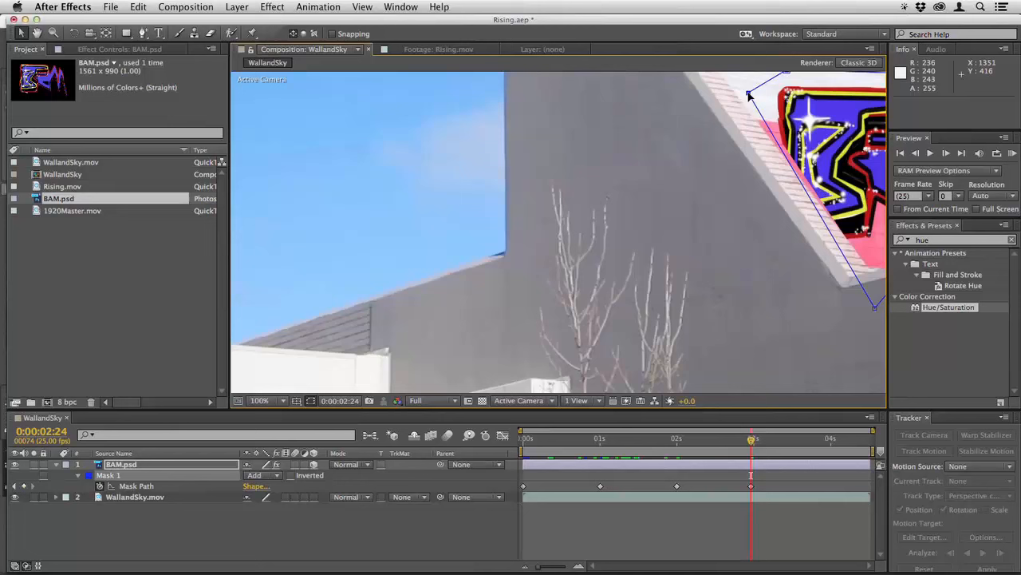
pyautogui.moveTo(750, 95); pyautogui.dragTo(746, 98)
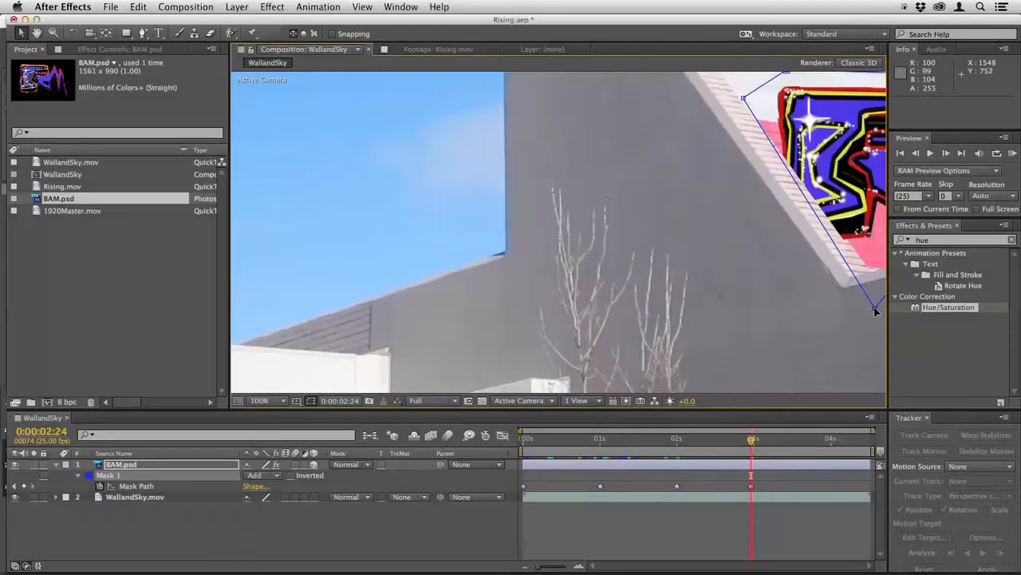
pyautogui.moveTo(877, 307); pyautogui.dragTo(873, 310)
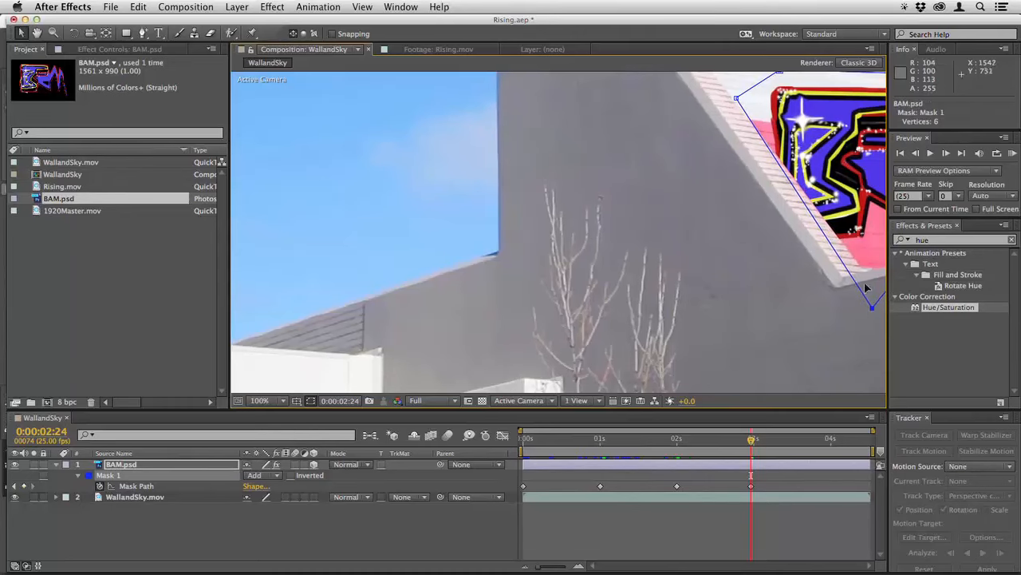
pyautogui.click(816, 223)
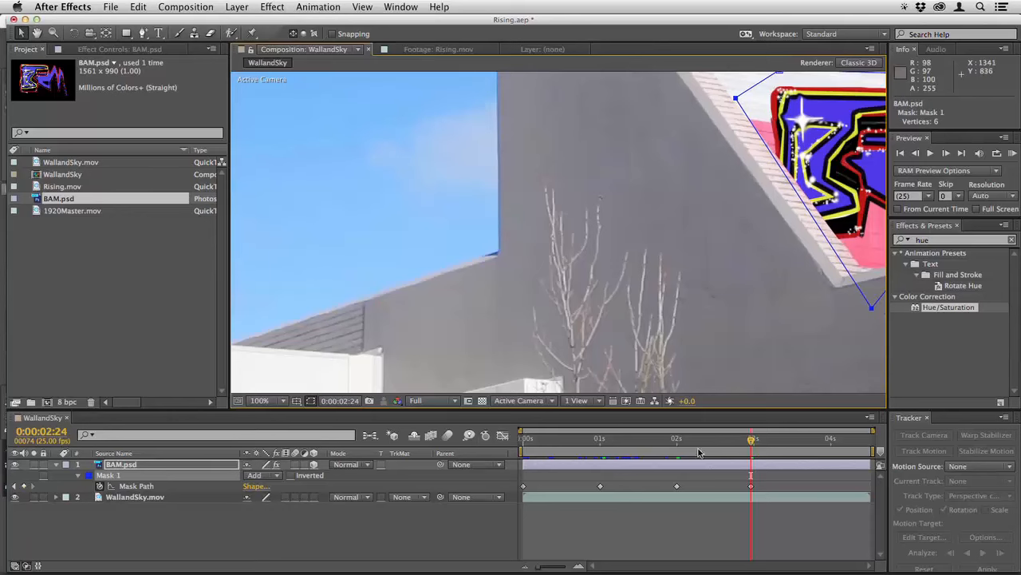
# - Return to the first frame, apply Hue/Saturation to the BAM.psd layer and lower its Master Saturation to -45
pyautogui.moveTo(715, 443); pyautogui.dragTo(530, 431)
pyautogui.scroll(-1, 621, 279)
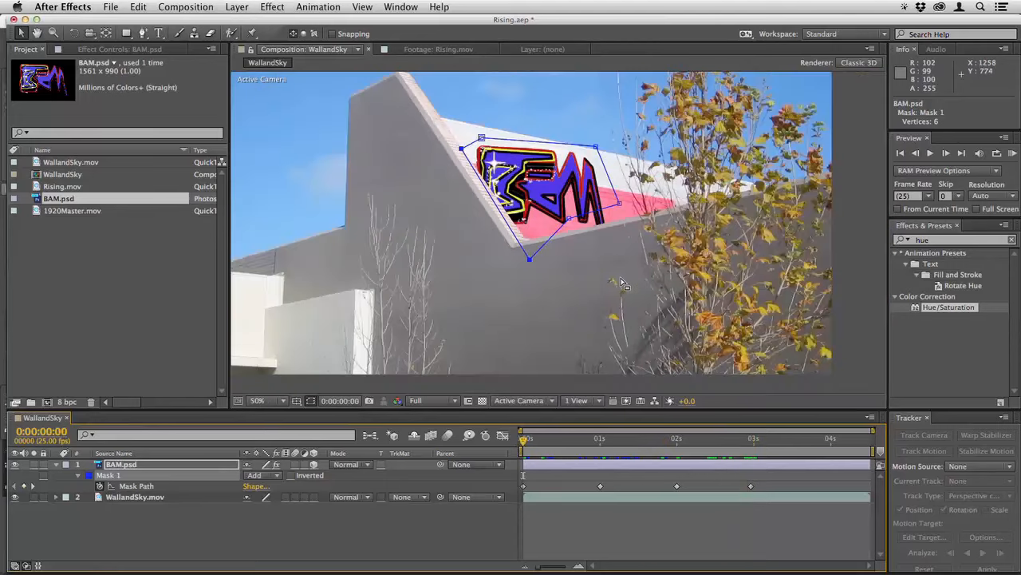
pyautogui.click(630, 484)
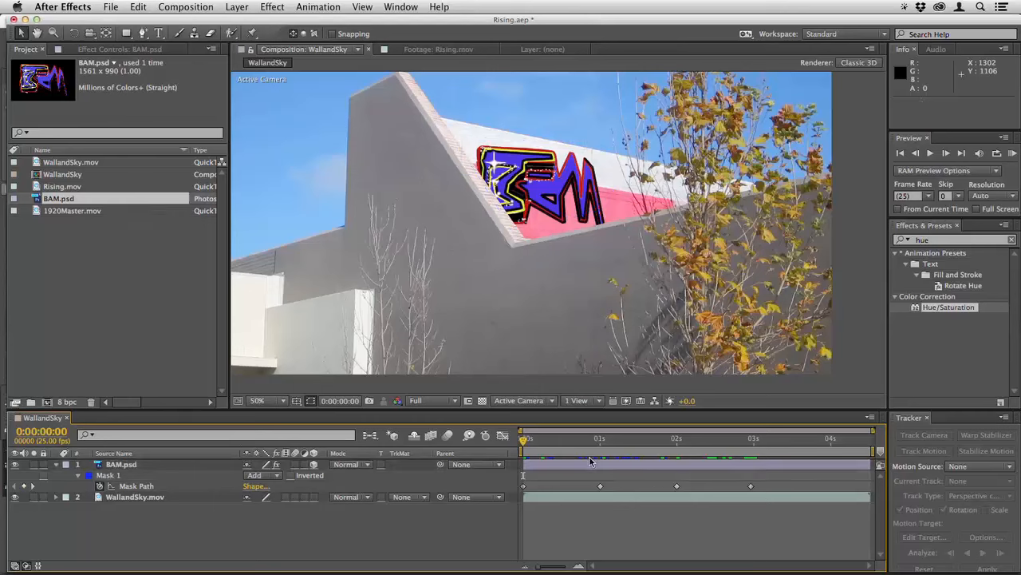
pyautogui.moveTo(590, 461); pyautogui.dragTo(560, 174)
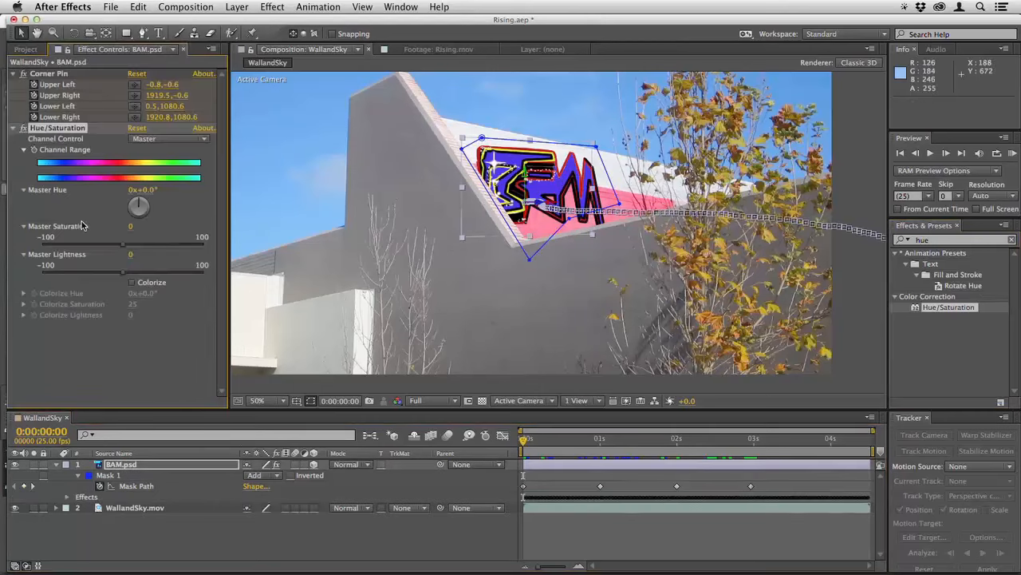
pyautogui.click(91, 244)
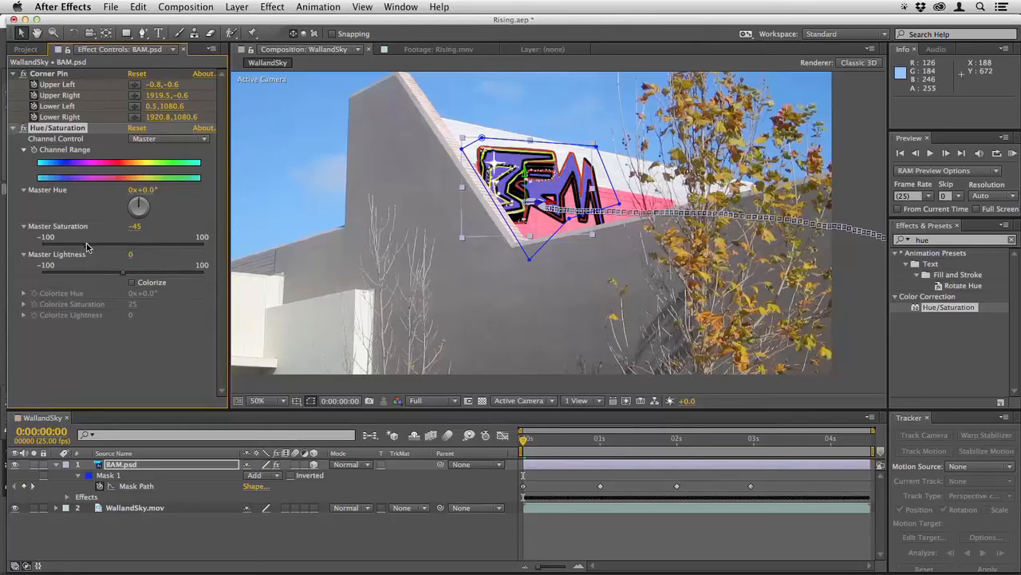
# - Enable motion blur for the BAM.psd layer and the composition, collapse the layer and check the graffiti up to 0:00:03:07
pyautogui.click(557, 488)
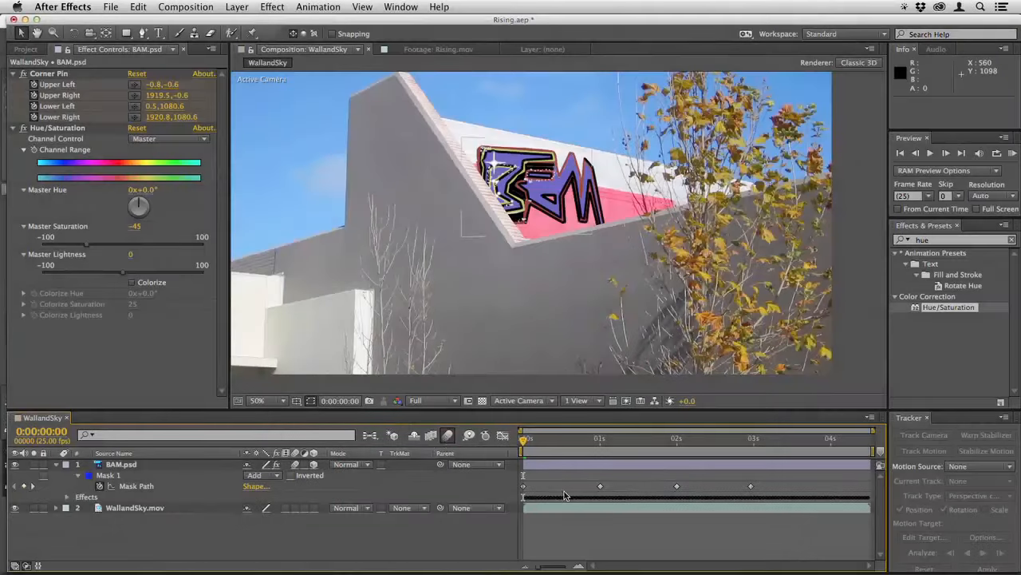
pyautogui.click(56, 464)
pyautogui.click(612, 439)
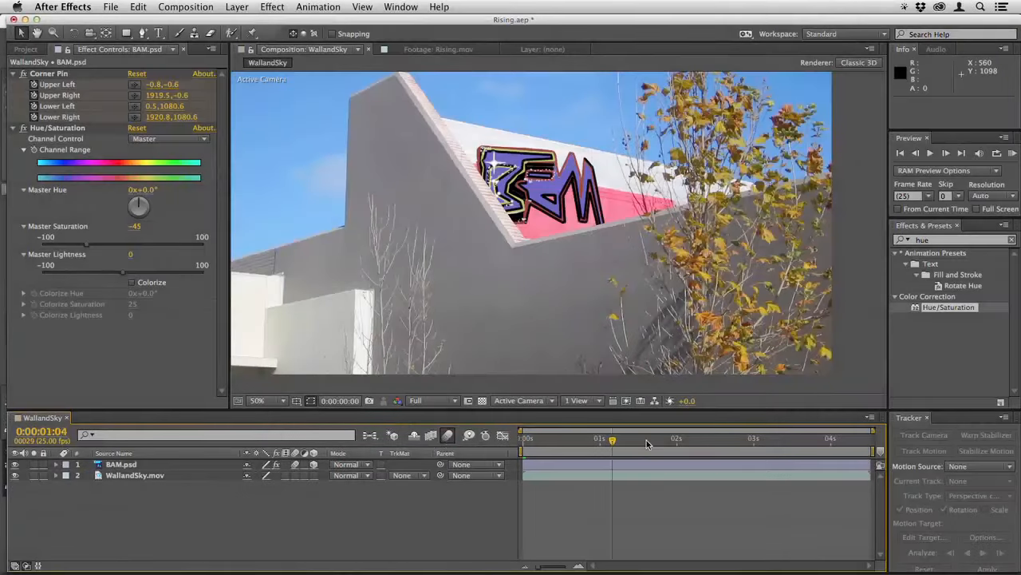
pyautogui.moveTo(647, 441); pyautogui.dragTo(777, 443)
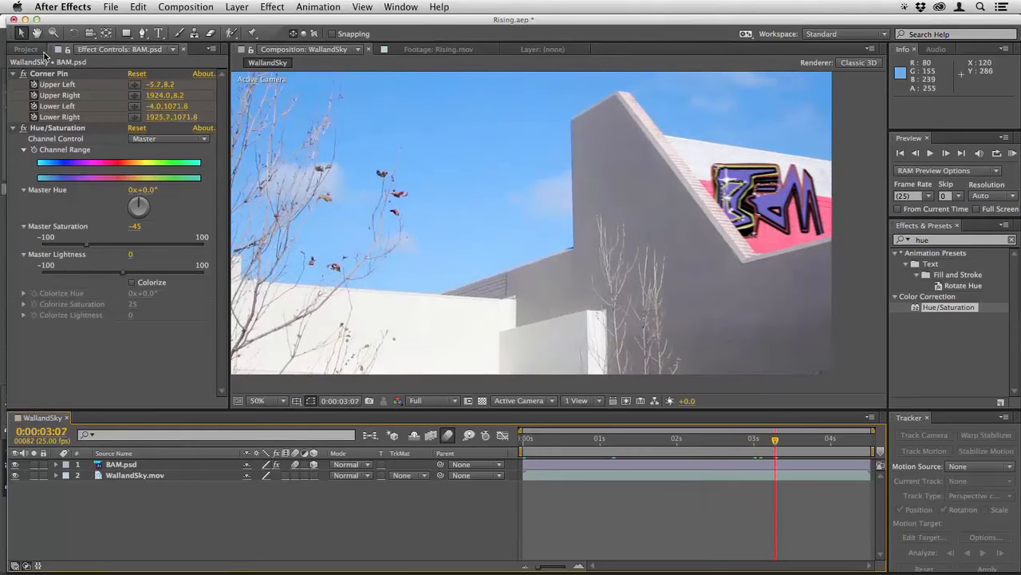
# - Add Rising.mov above BAM.psd in the WallandSky composition and apply Luma Key to it with Threshold 5 and Edge Feather 2.2
pyautogui.click(25, 49)
pyautogui.moveTo(63, 188); pyautogui.dragTo(540, 243)
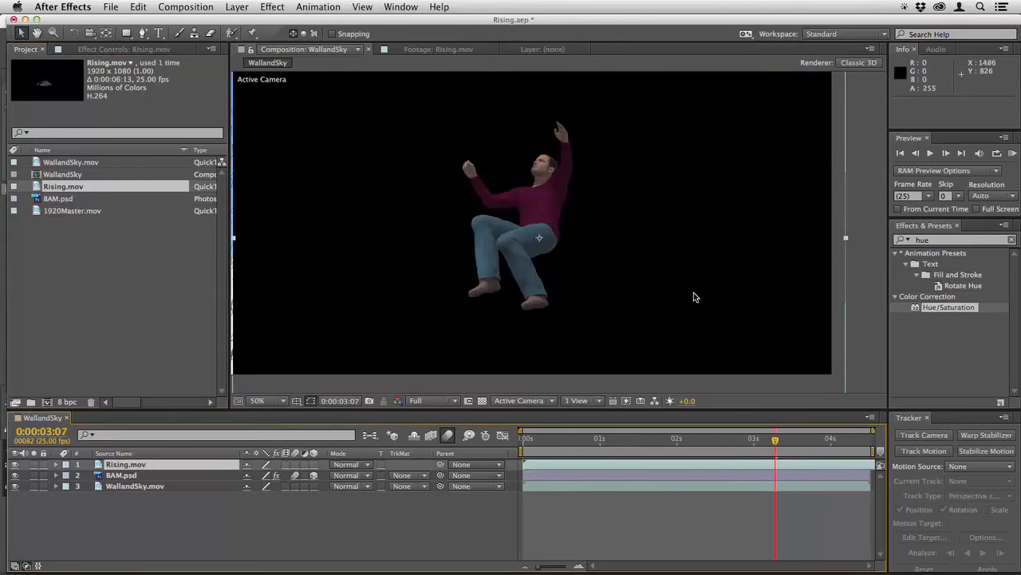
pyautogui.click(897, 241)
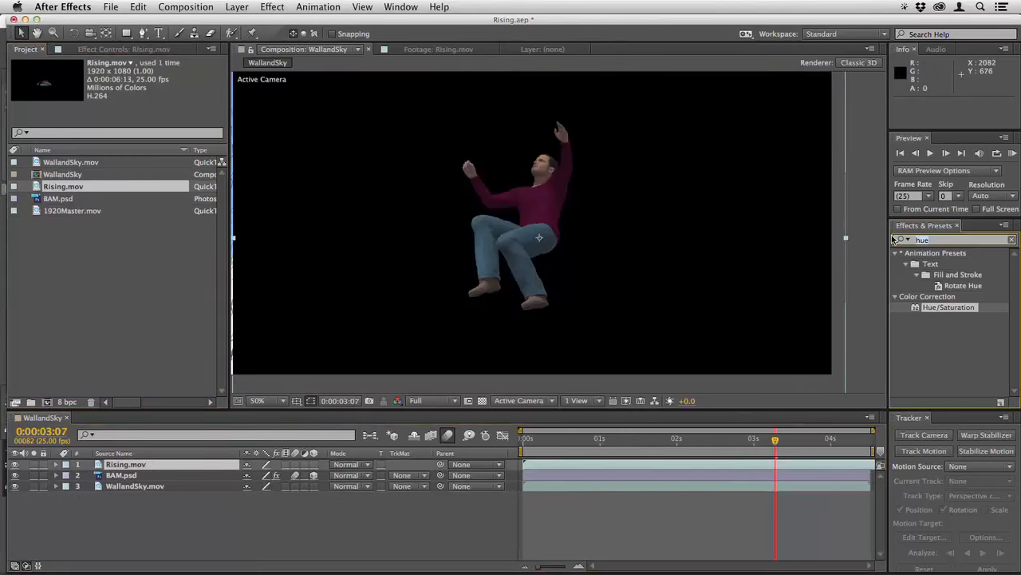
pyautogui.write('luma')
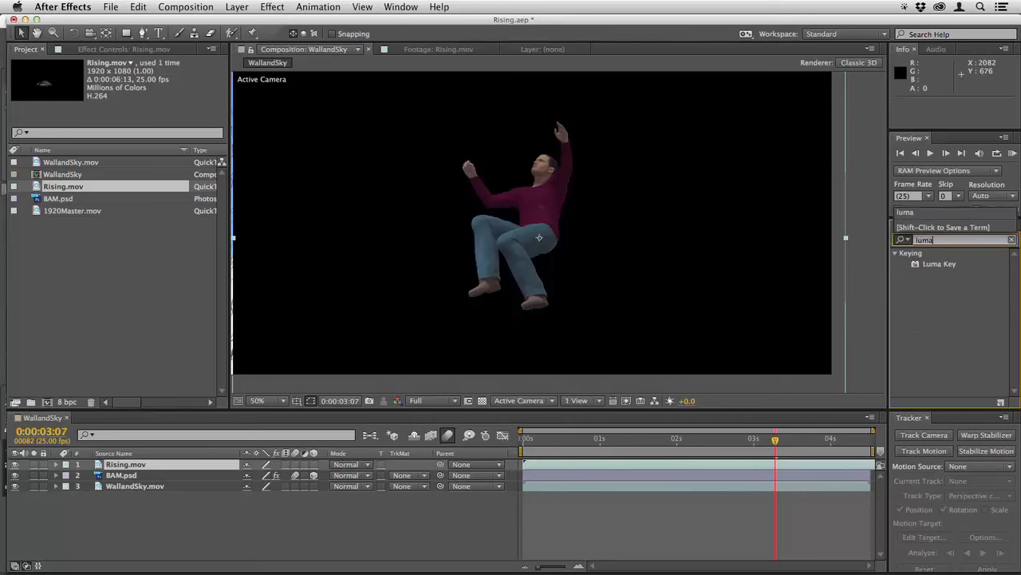
pyautogui.moveTo(932, 264); pyautogui.dragTo(645, 240)
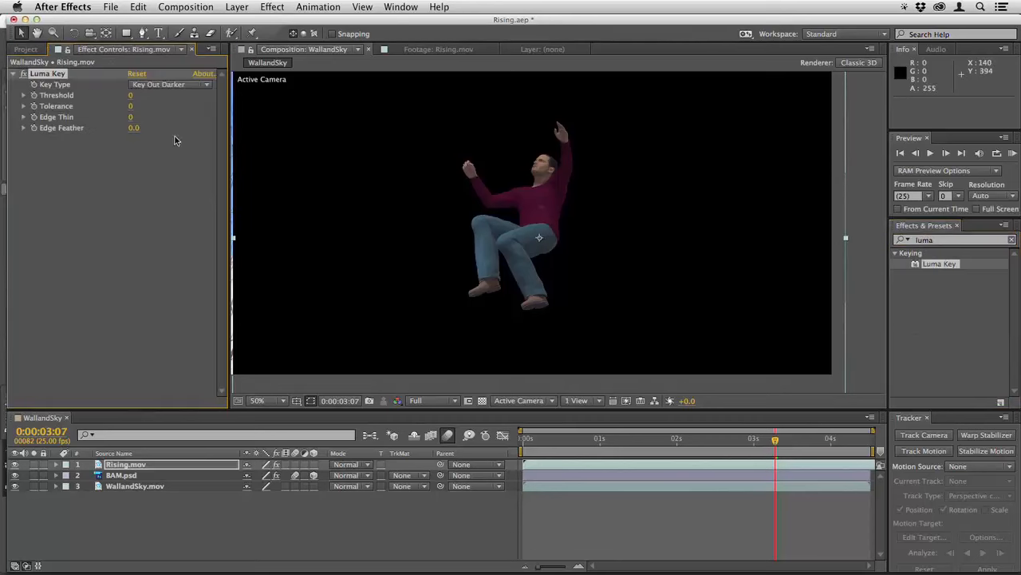
pyautogui.click(129, 96)
pyautogui.press('Return')
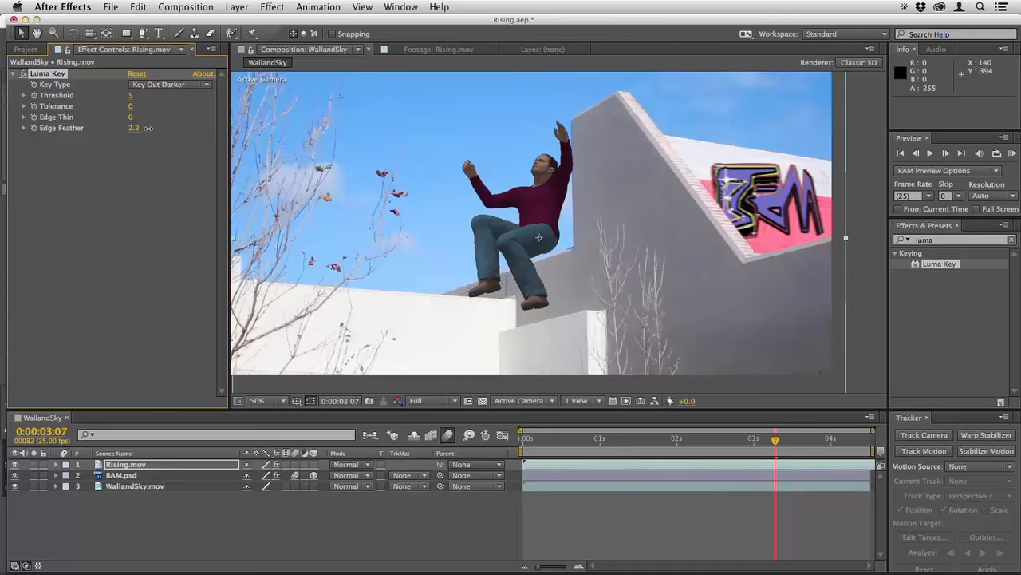
# - Scale the Rising.mov layer to 36% and parent it to the BAM.psd layer
pyautogui.click(549, 467)
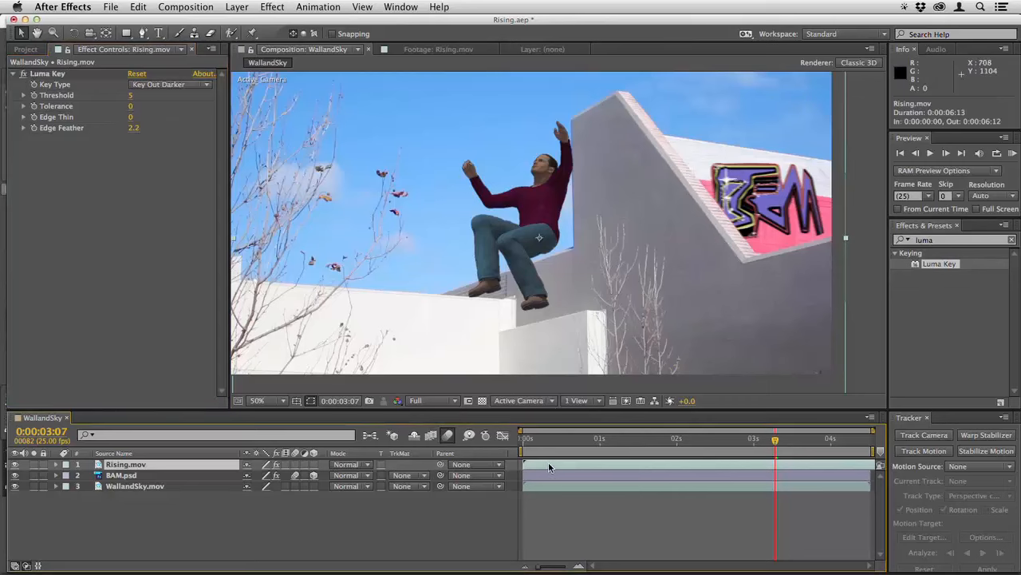
pyautogui.press('s')
pyautogui.moveTo(293, 482); pyautogui.dragTo(253, 481)
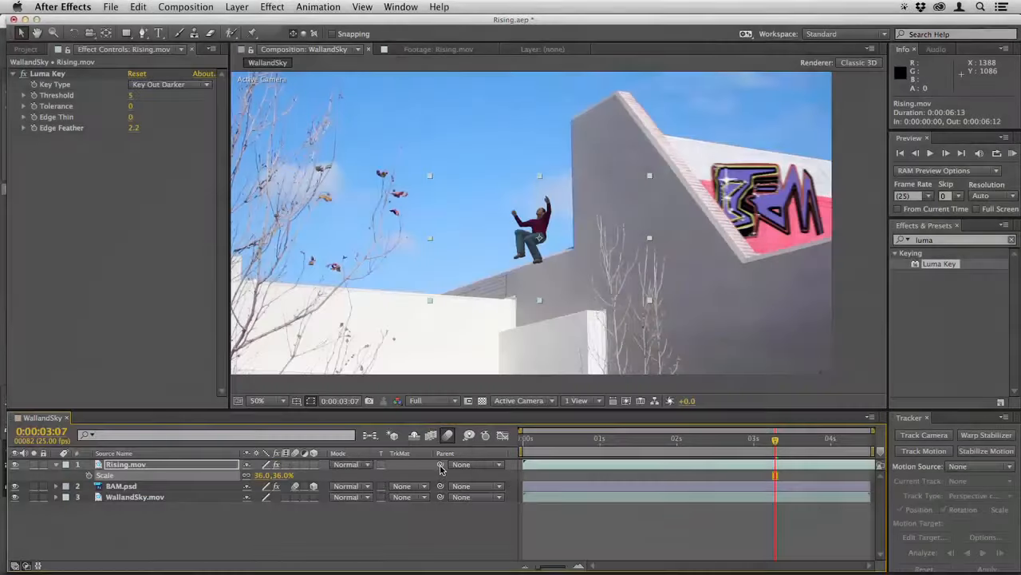
pyautogui.moveTo(440, 464); pyautogui.dragTo(131, 486)
pyautogui.click(630, 438)
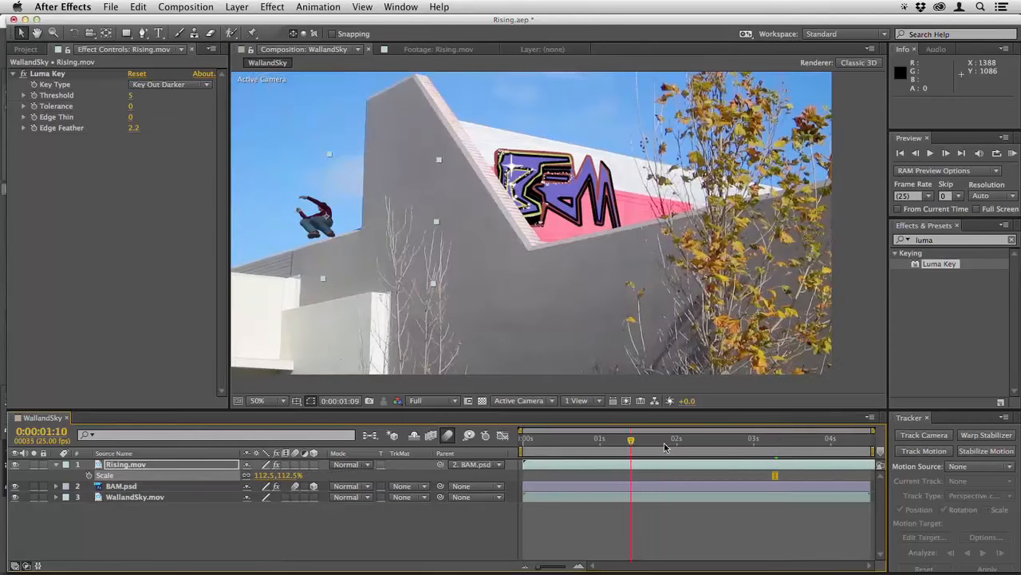
pyautogui.click(665, 442)
pyautogui.press('KP_0')
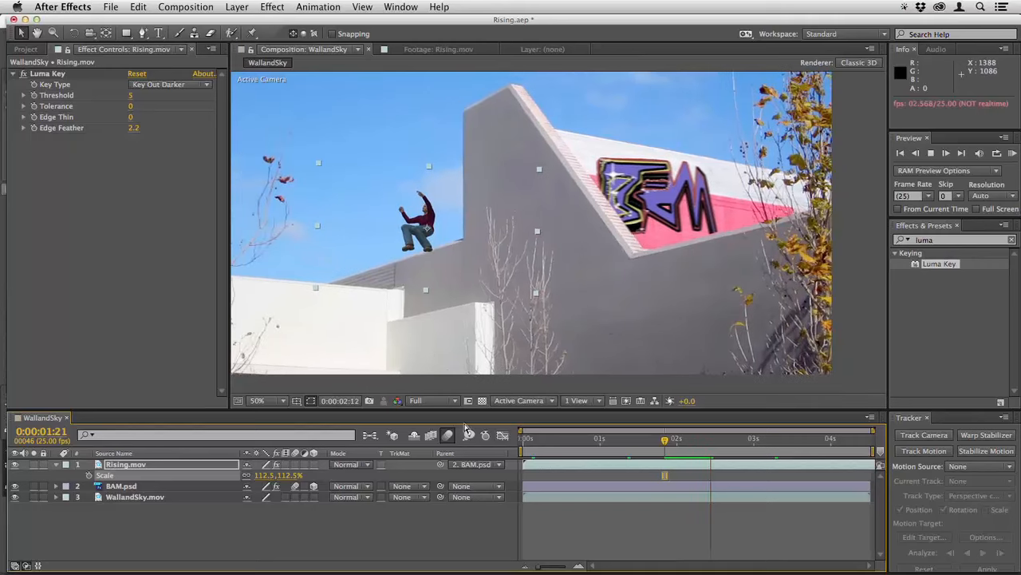
pyautogui.press('space')
# - At 0:00:01:24, set the Rising.mov layer's Anchor Point to 1723.0, -89.0 and enable keyframing for it
pyautogui.press('a')
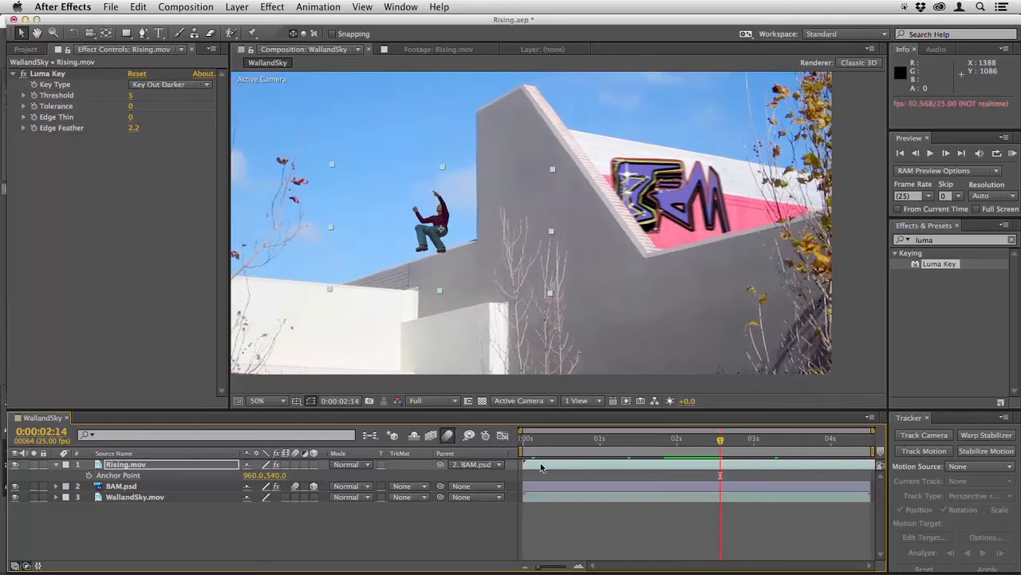
pyautogui.moveTo(279, 475); pyautogui.dragTo(380, 490)
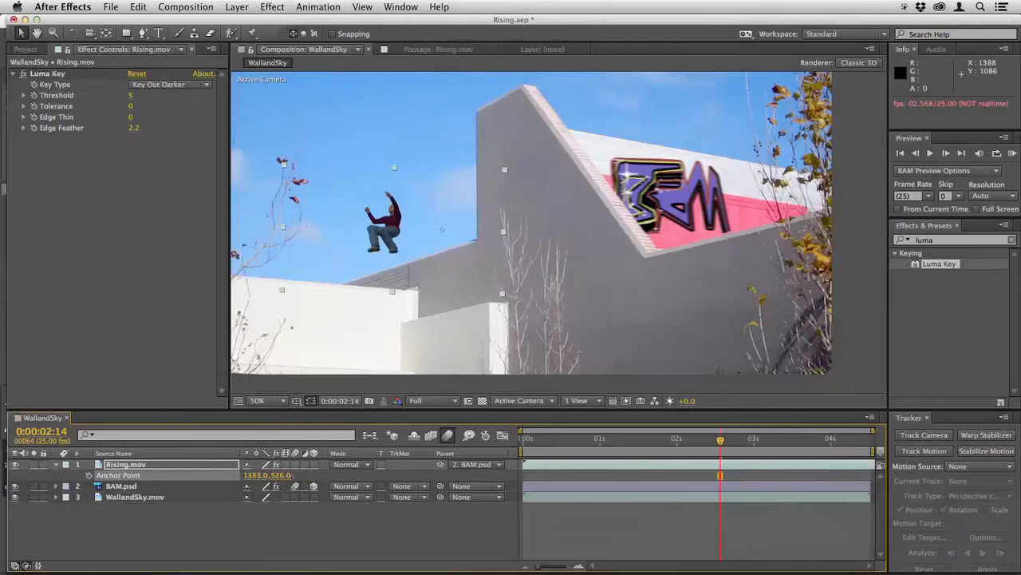
pyautogui.moveTo(263, 477); pyautogui.dragTo(362, 469)
pyautogui.moveTo(634, 440); pyautogui.dragTo(674, 441)
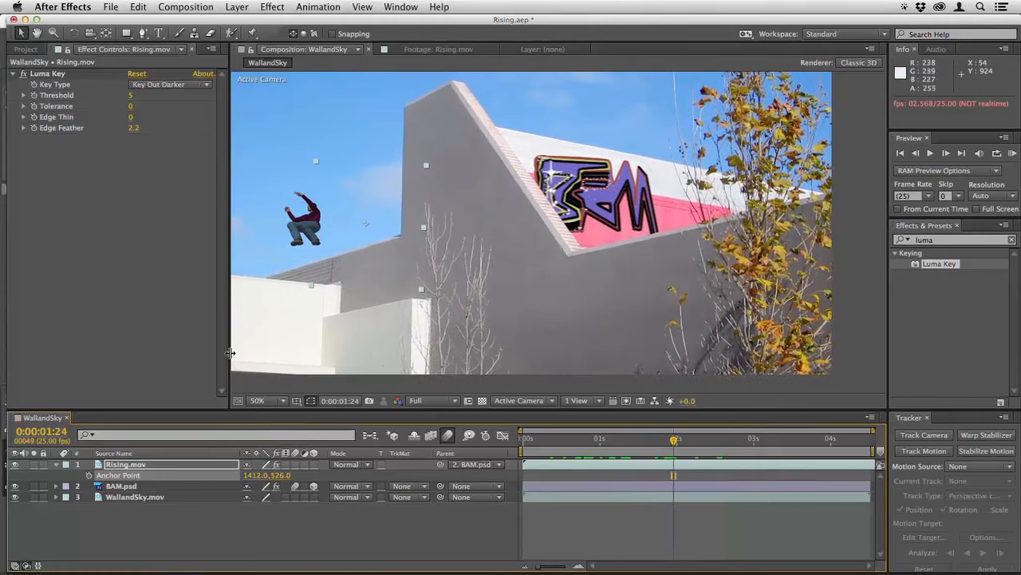
pyautogui.moveTo(279, 479); pyautogui.dragTo(403, 483)
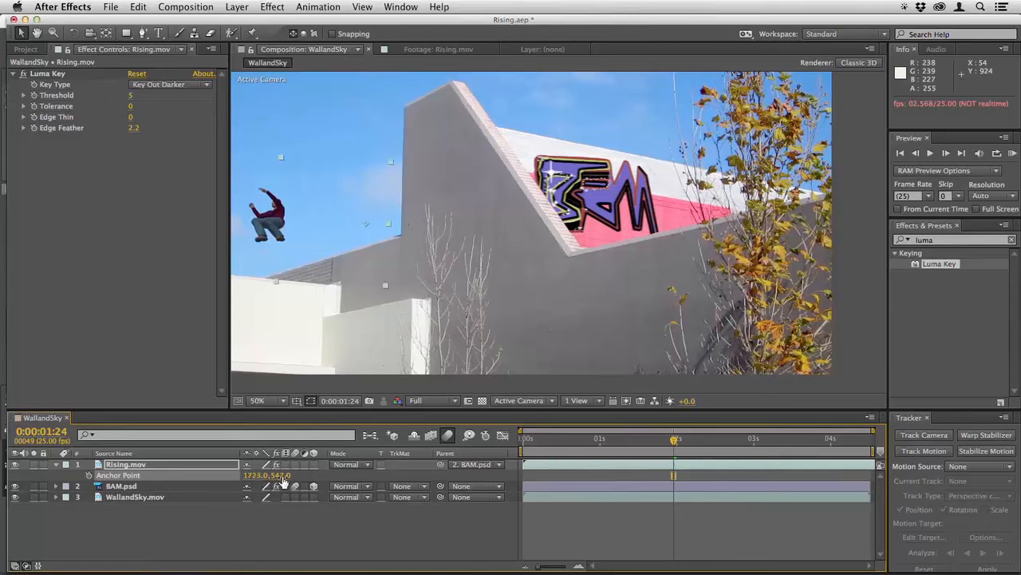
pyautogui.moveTo(283, 480); pyautogui.dragTo(166, 484)
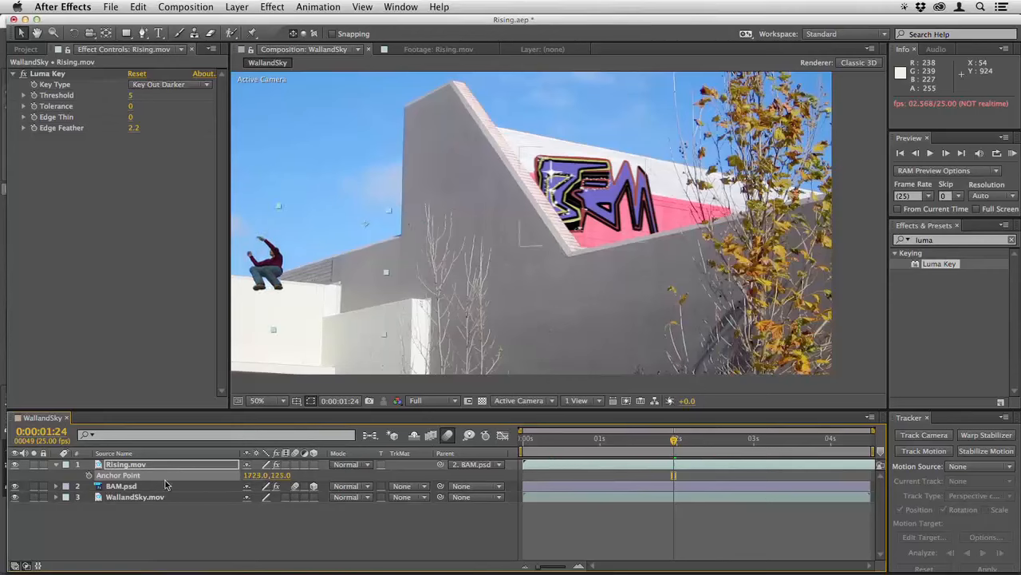
pyautogui.moveTo(281, 476); pyautogui.dragTo(146, 480)
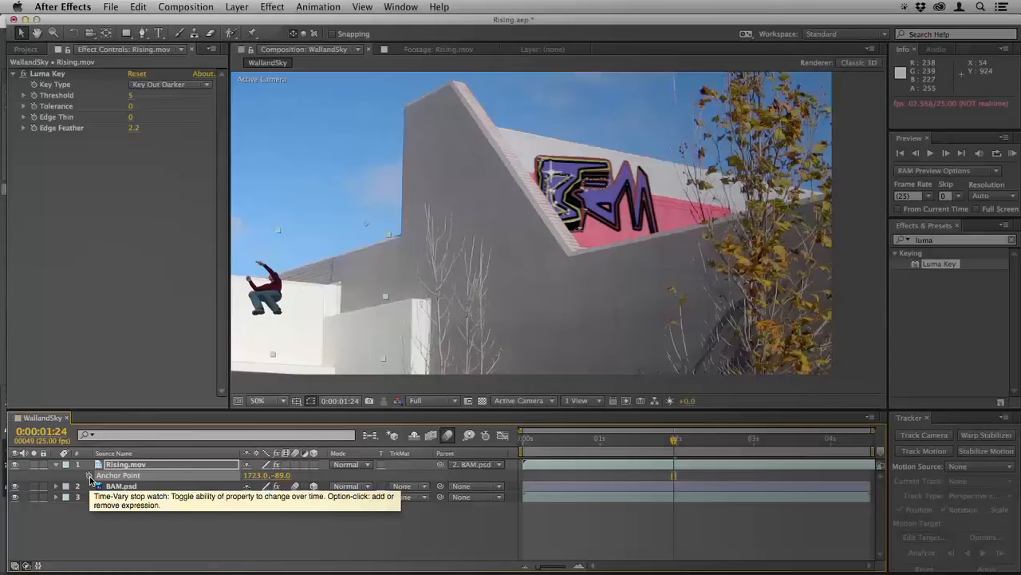
pyautogui.click(89, 475)
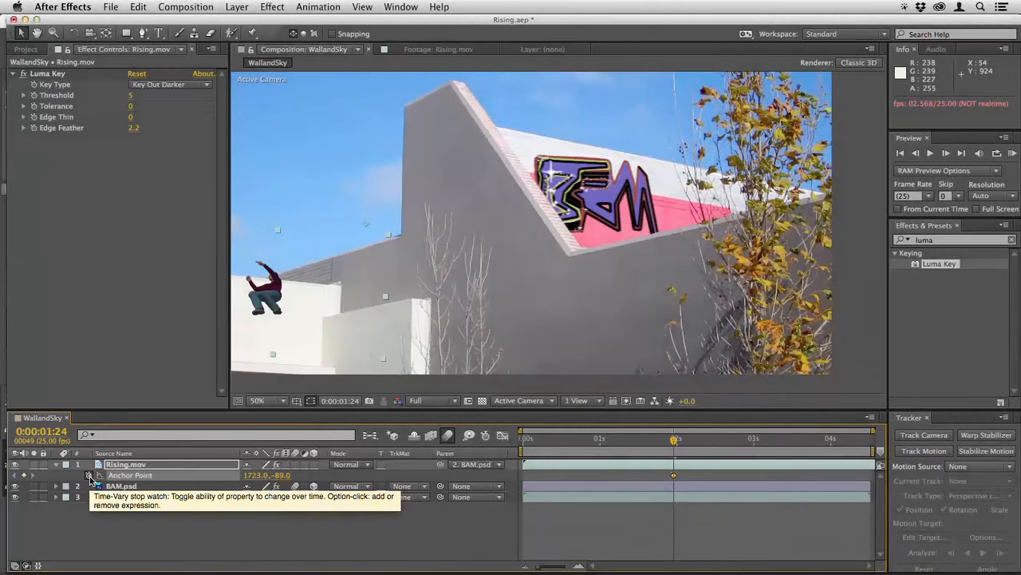
# - Shift the Anchor Point keyframe to 0:00:01:17, and at 0:00:04:12 set the Anchor Point to 1777.0, 1646.0
pyautogui.press('space')
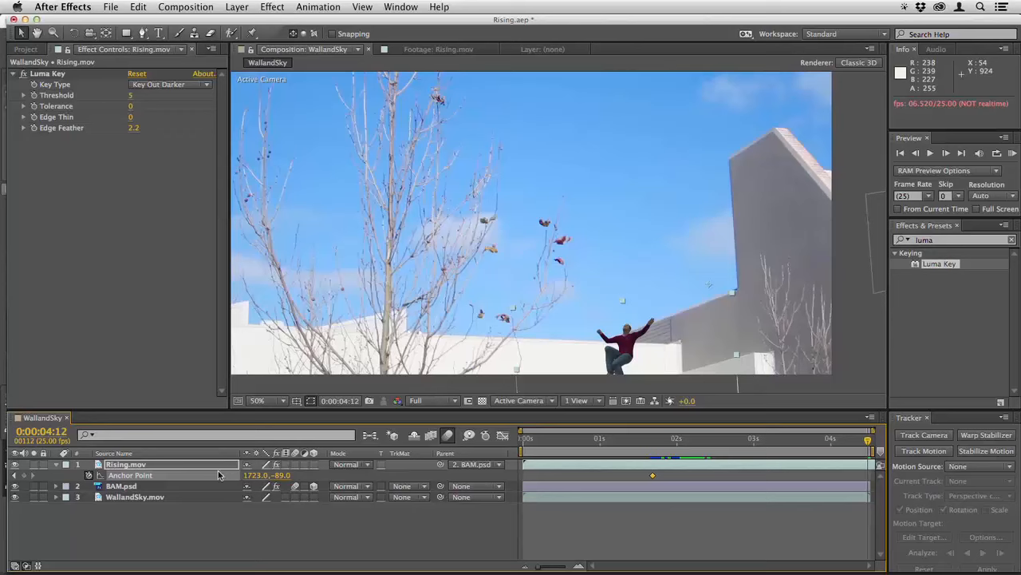
pyautogui.moveTo(254, 480); pyautogui.dragTo(741, 449)
pyautogui.moveTo(279, 477); pyautogui.dragTo(713, 497)
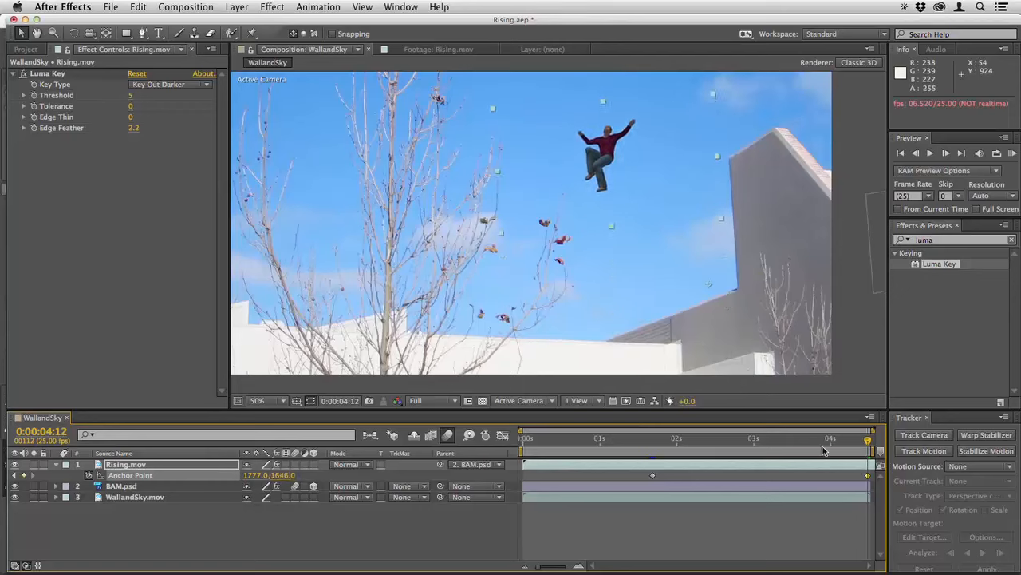
pyautogui.moveTo(763, 445); pyautogui.dragTo(652, 453)
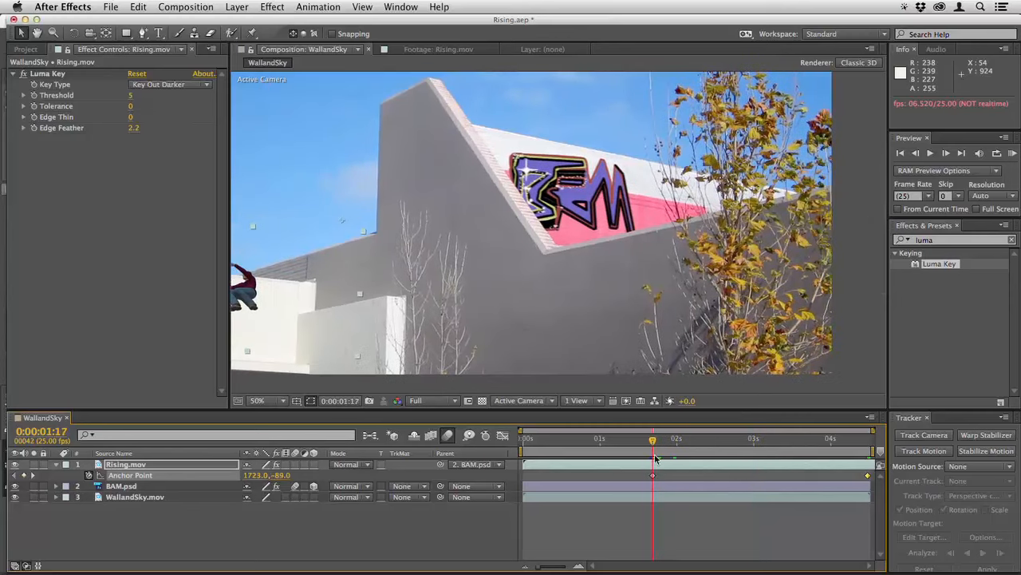
pyautogui.press('space')
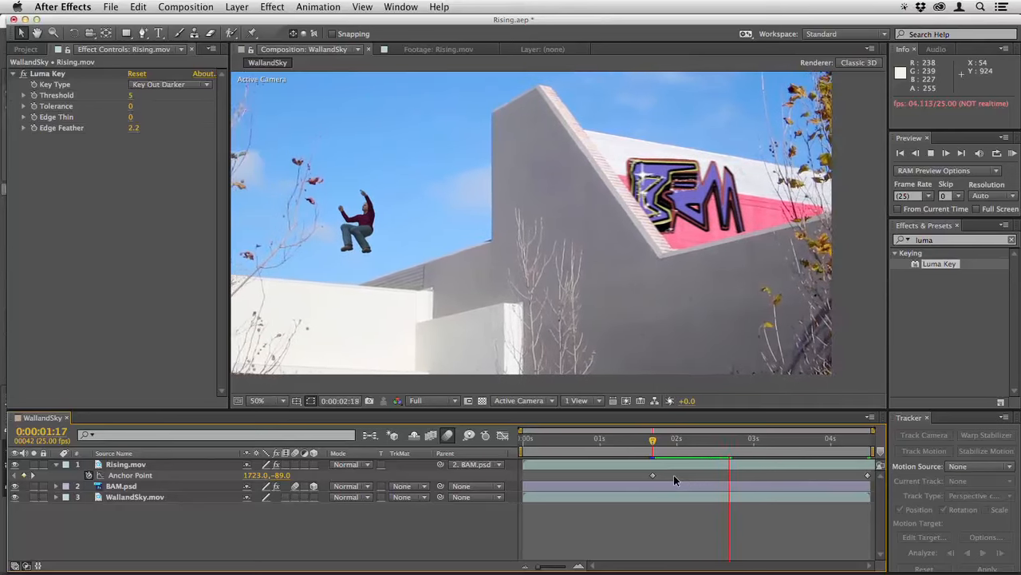
pyautogui.click(650, 451)
pyautogui.moveTo(650, 451)
pyautogui.mouseDown()
pyautogui.moveTo(636, 452)
pyautogui.moveTo(653, 456)
pyautogui.mouseUp()
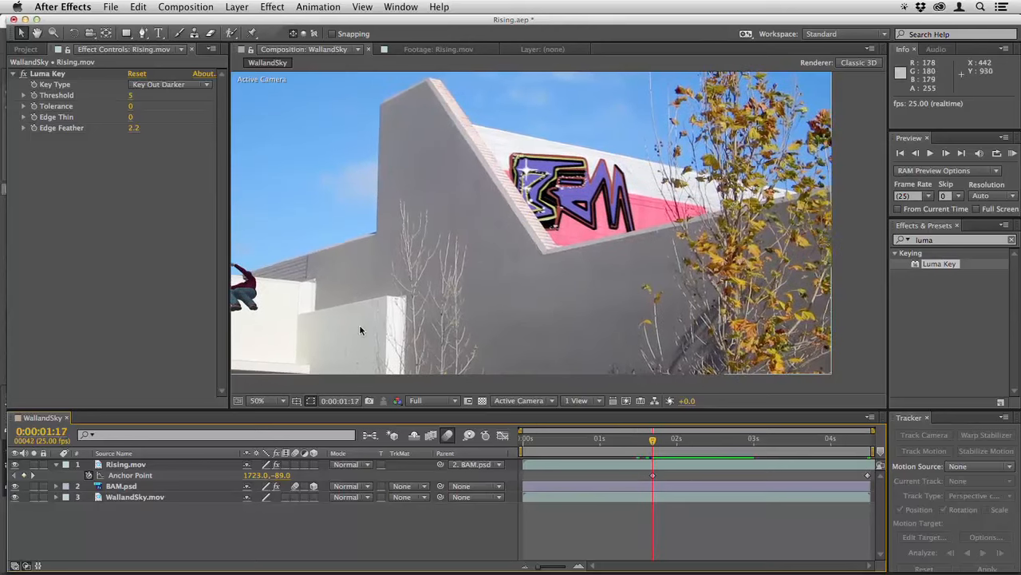
# - At 0:00:01:17, draw a six-point Pen mask on Rising.mov around the man's raised arm, following the top edge of the white wall
pyautogui.press('h')
pyautogui.press('.')
pyautogui.moveTo(298, 292); pyautogui.dragTo(872, 289)
pyautogui.click(499, 339)
pyautogui.moveTo(142, 33); pyautogui.dragTo(176, 36)
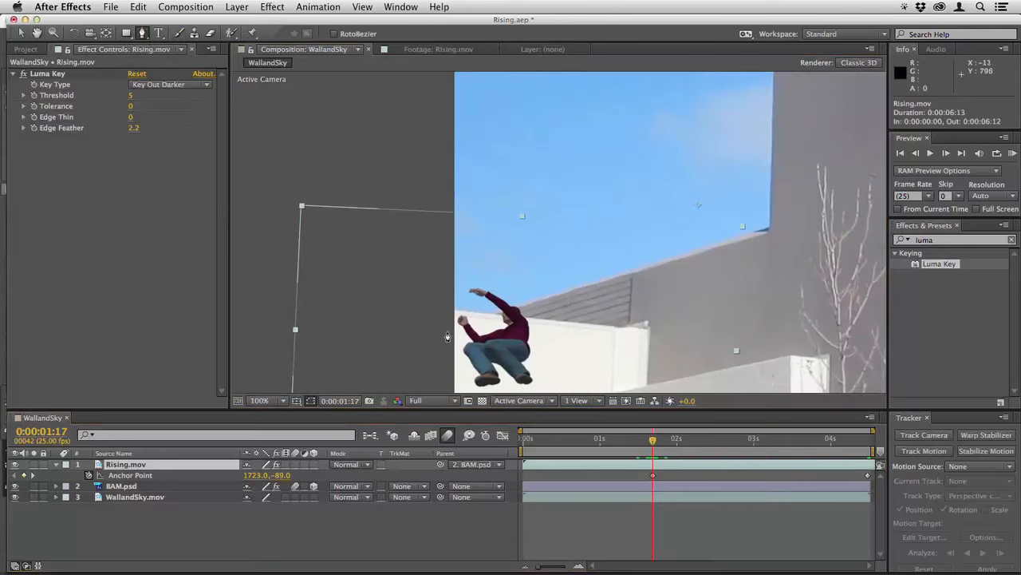
pyautogui.click(454, 308)
pyautogui.click(490, 312)
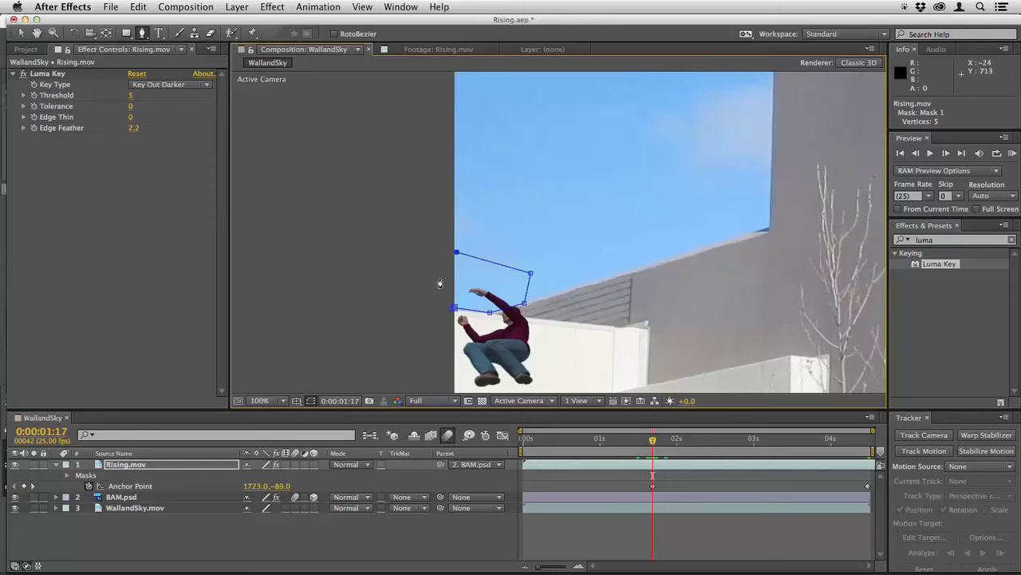
pyautogui.click(455, 310)
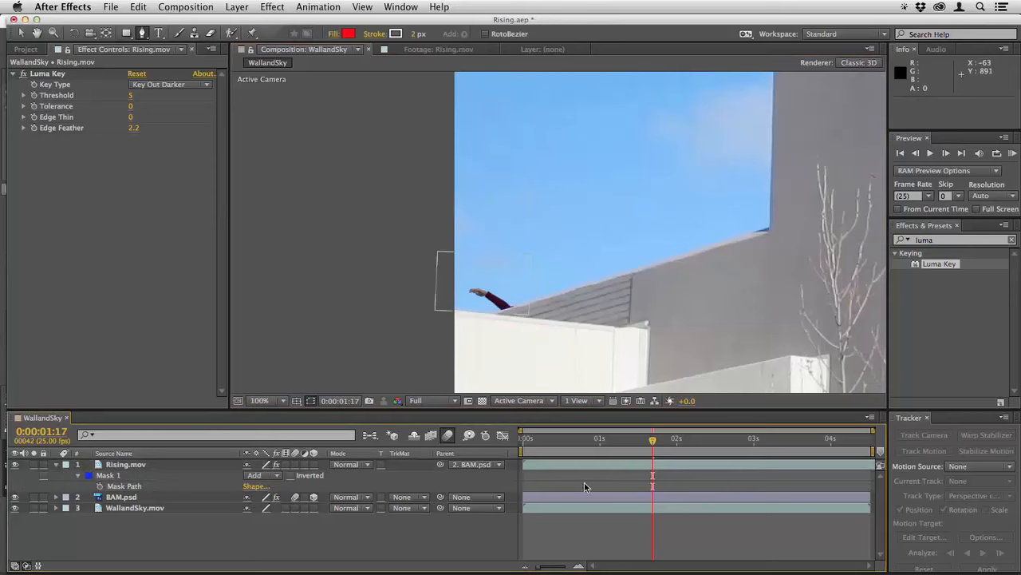
# - Enable Mask Path keyframing for the Rising.mov mask at 0:00:01:17 and preview the rise from 0:00:01:03
pyautogui.click(623, 466)
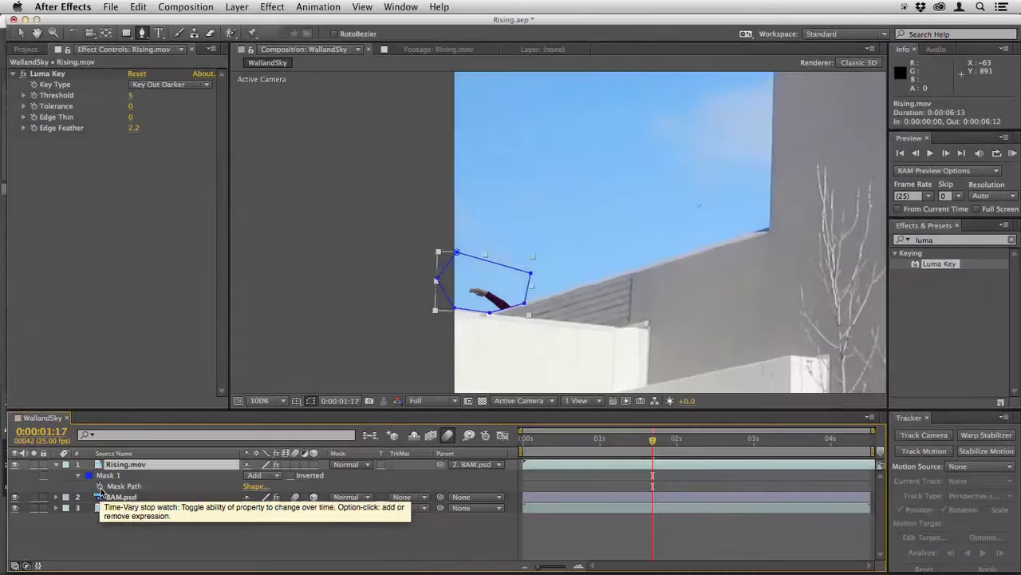
pyautogui.click(98, 486)
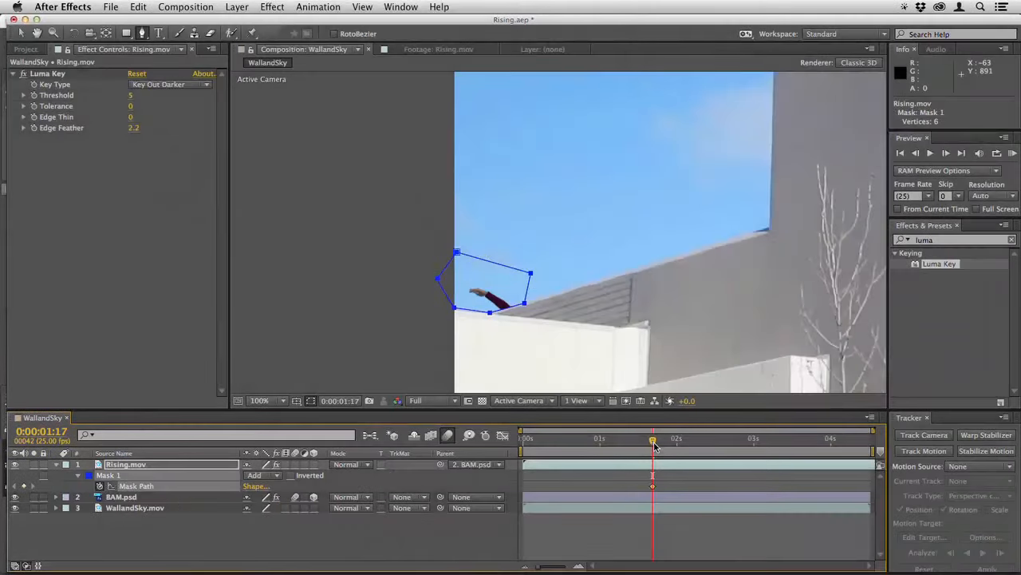
pyautogui.moveTo(650, 445); pyautogui.dragTo(611, 449)
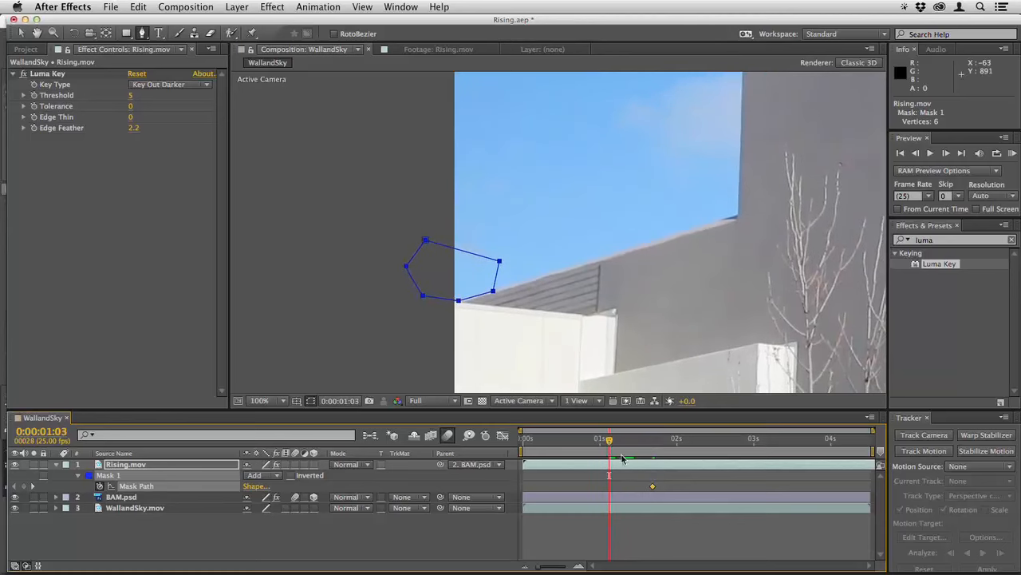
pyautogui.click(693, 487)
pyautogui.click(612, 466)
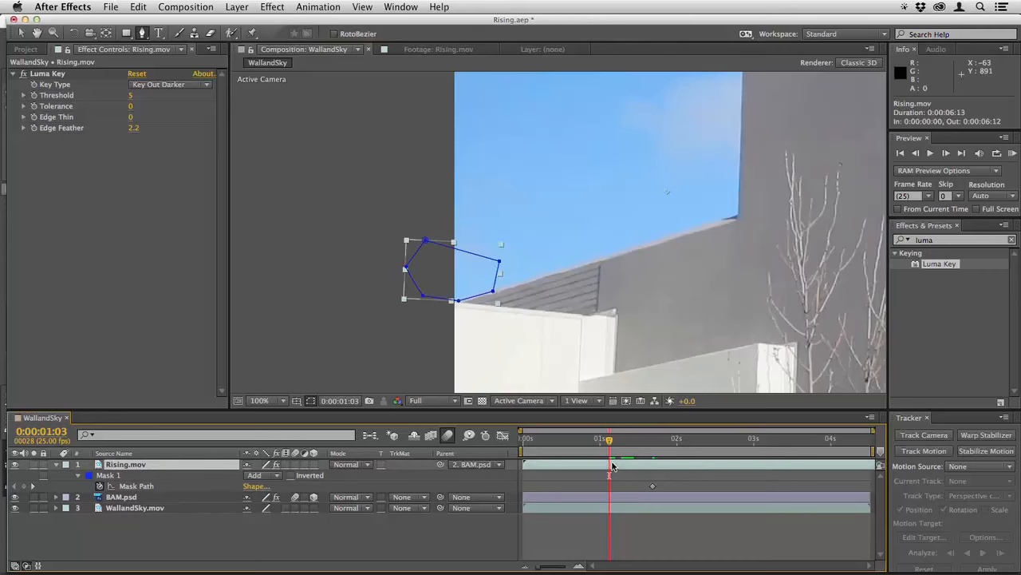
pyautogui.press('KP_0')
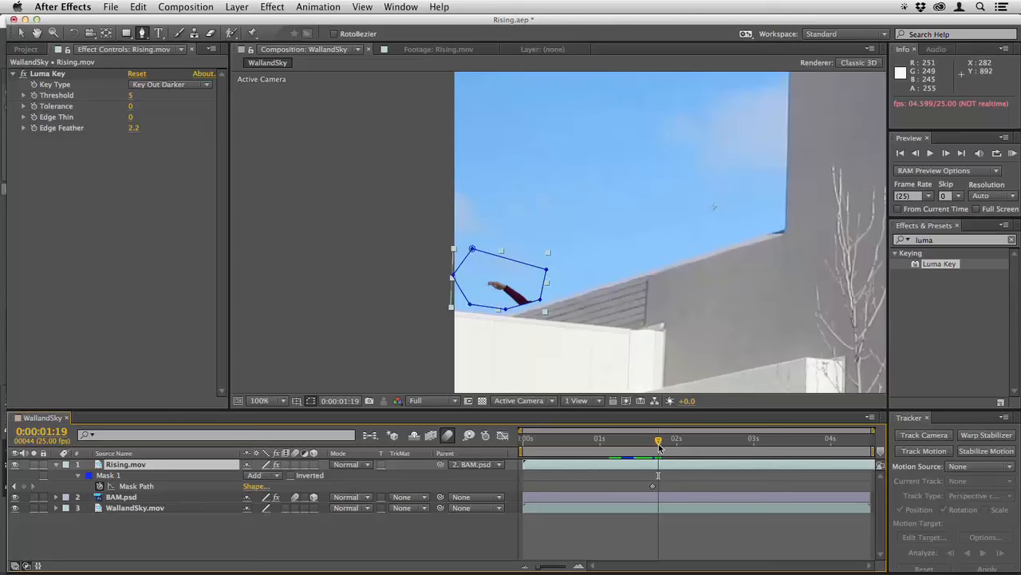
# - At 0:00:02:00, move the mask's lower vertices down to the wall and roof edge to reveal the man's head and arms
pyautogui.moveTo(659, 448)
pyautogui.mouseDown()
pyautogui.moveTo(692, 447)
pyautogui.moveTo(677, 447)
pyautogui.mouseUp()
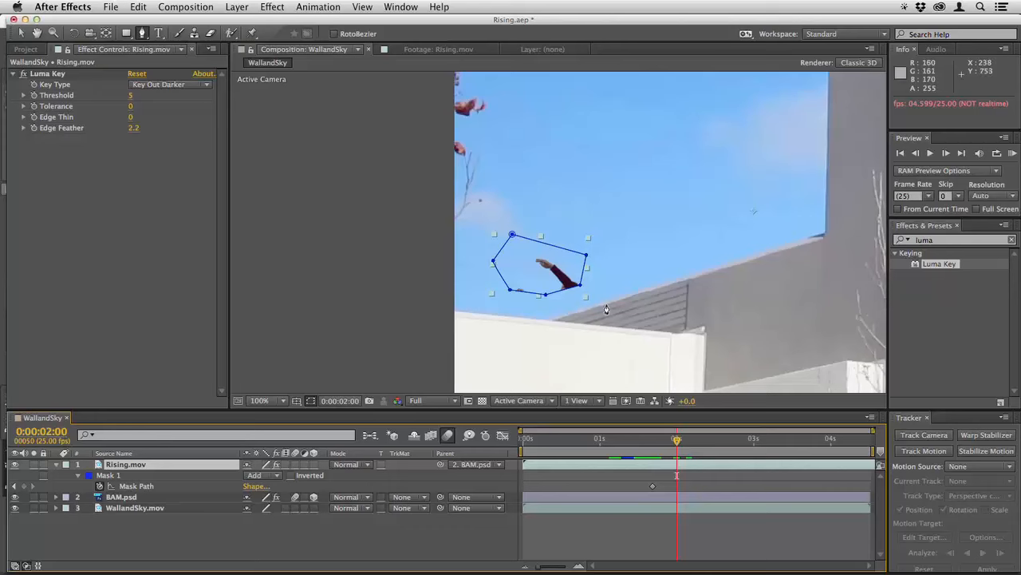
pyautogui.press('v')
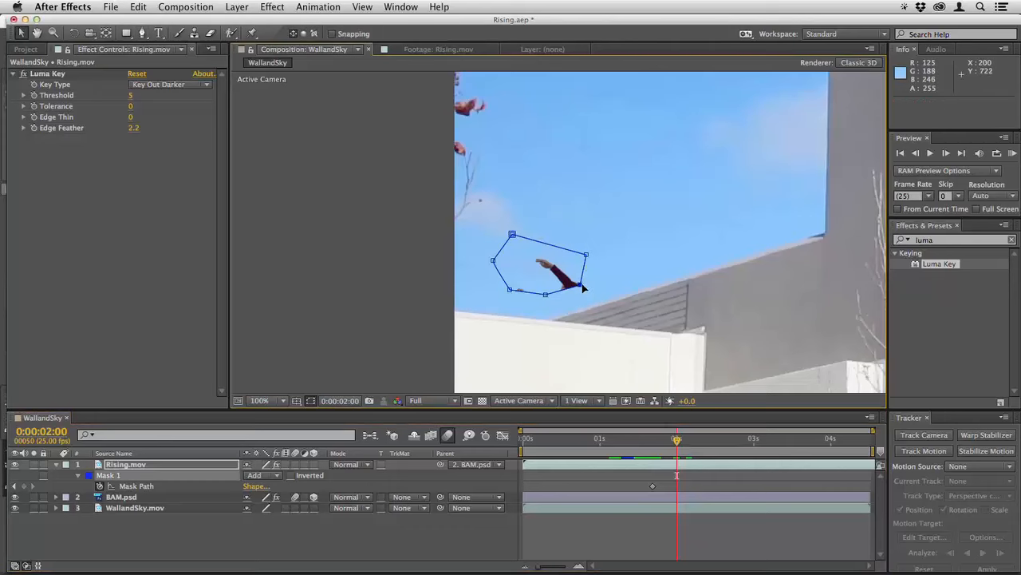
pyautogui.moveTo(619, 298); pyautogui.dragTo(621, 298)
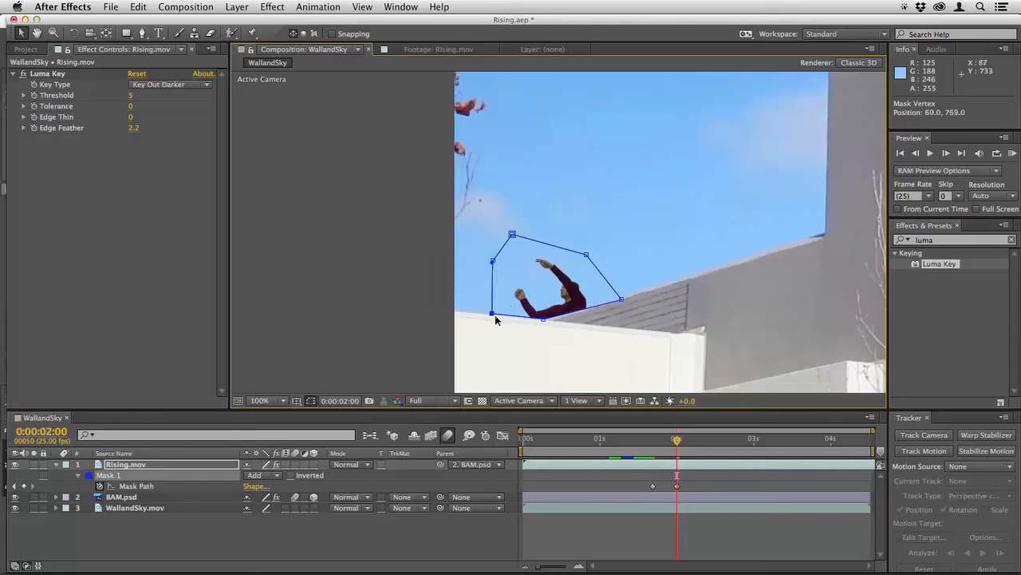
# - At 0:00:02:24, move the Rising.mov mask's lower vertices down to the wall and roof edge to reveal the man's whole lower body
pyautogui.moveTo(677, 440); pyautogui.dragTo(751, 444)
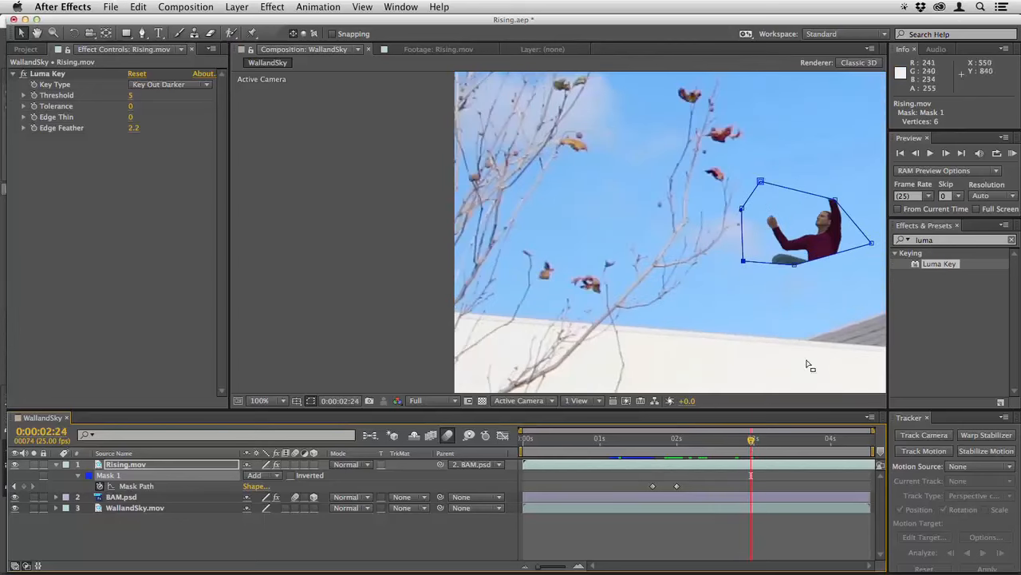
pyautogui.moveTo(796, 265); pyautogui.dragTo(802, 340)
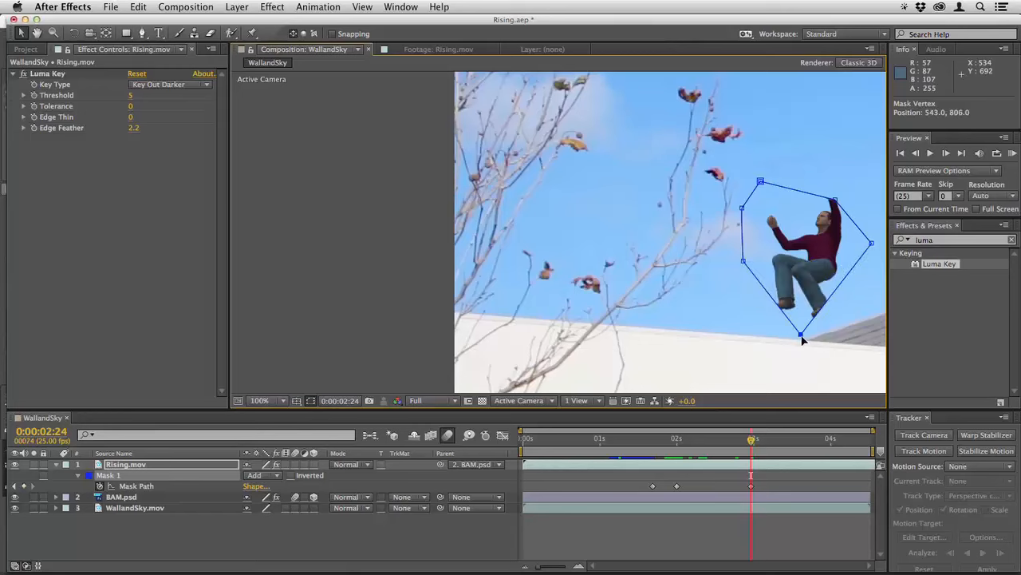
pyautogui.moveTo(872, 245); pyautogui.dragTo(874, 312)
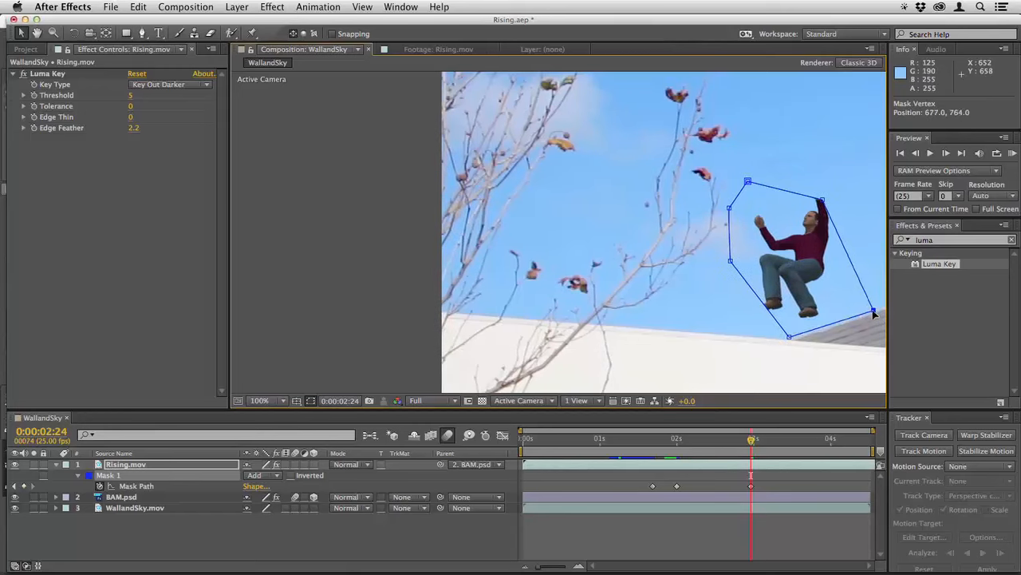
pyautogui.click(730, 263)
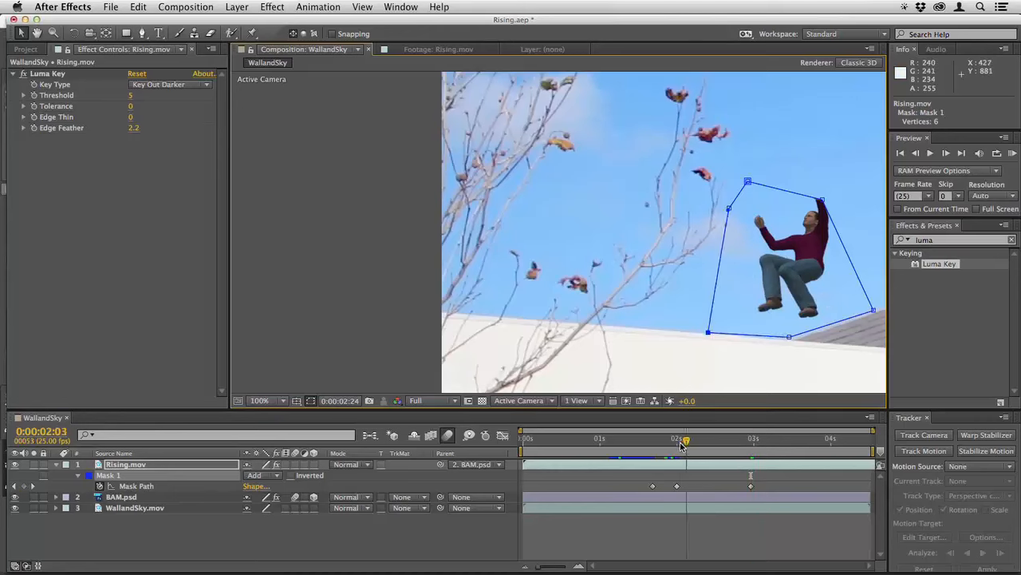
# - Preview the man's rise from 0:00:02:00 to check the animated mask against the wall edge
pyautogui.moveTo(681, 444); pyautogui.dragTo(677, 443)
pyautogui.press('space')
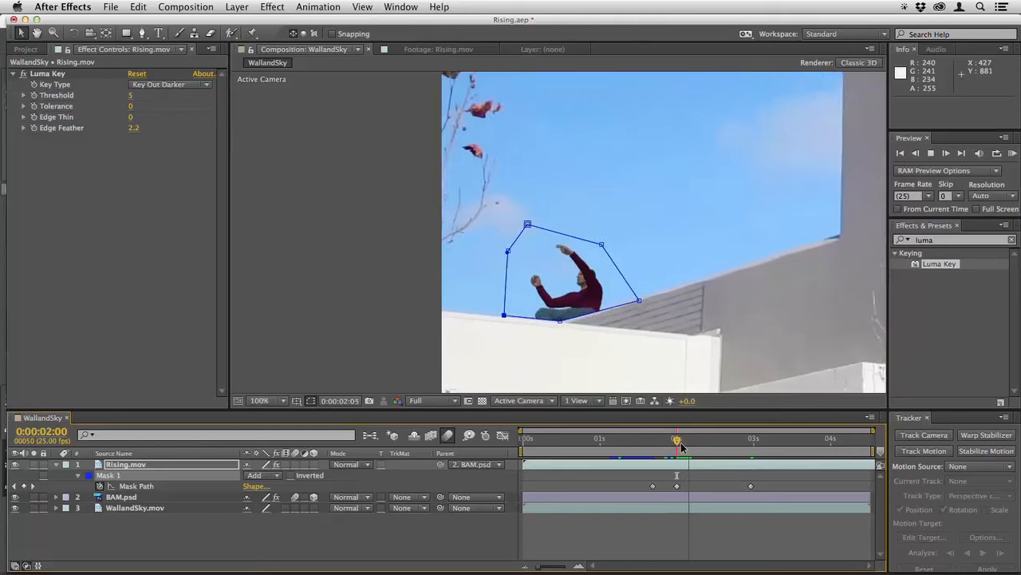
pyautogui.press('space')
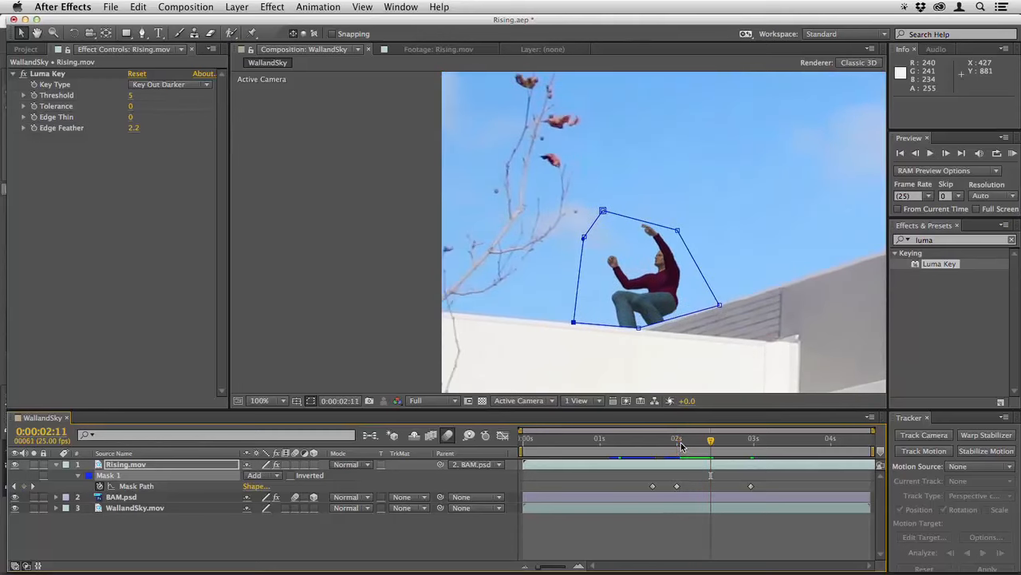
pyautogui.press('space')
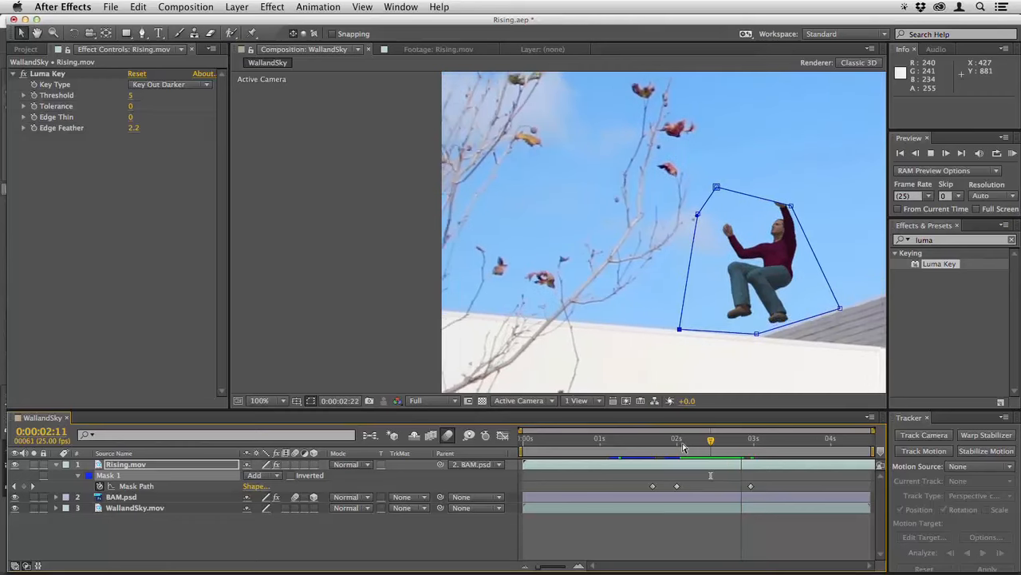
pyautogui.press('space')
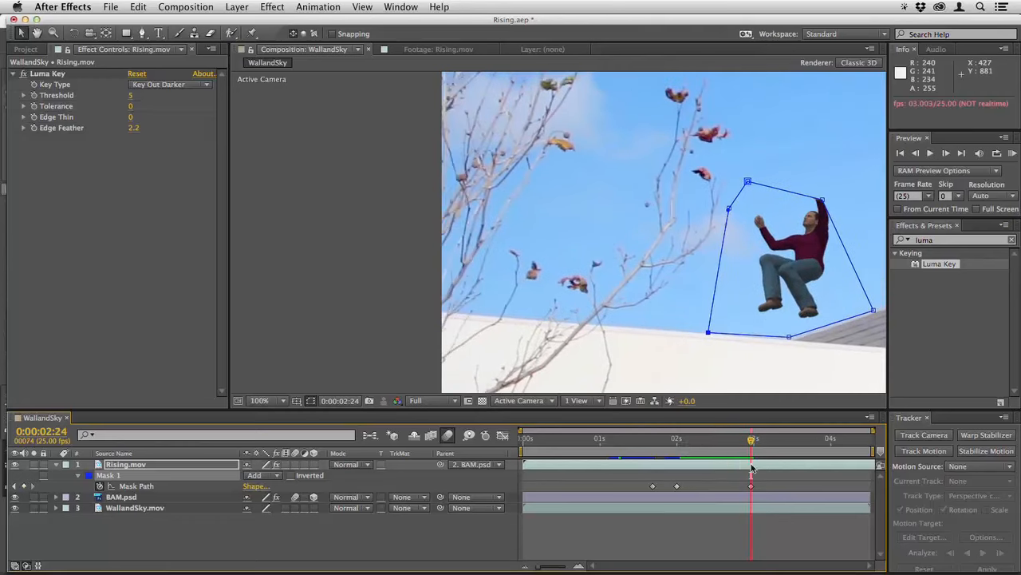
# - At 0:00:02:24, move the mask's upper vertices well above the man's raised hand into the sky, and preview through the end of the shot
pyautogui.moveTo(823, 200); pyautogui.dragTo(846, 131)
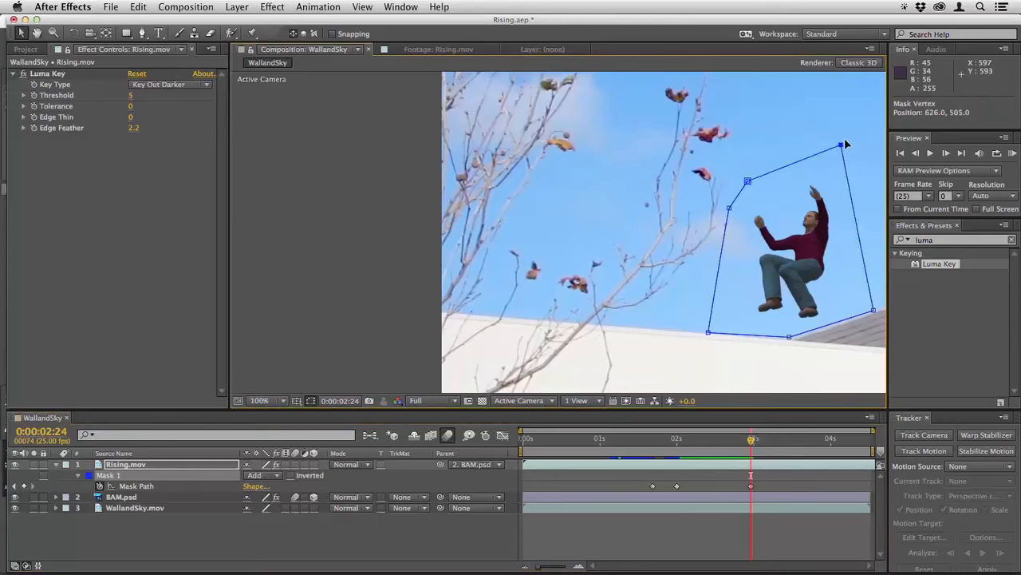
pyautogui.moveTo(748, 182); pyautogui.dragTo(741, 165)
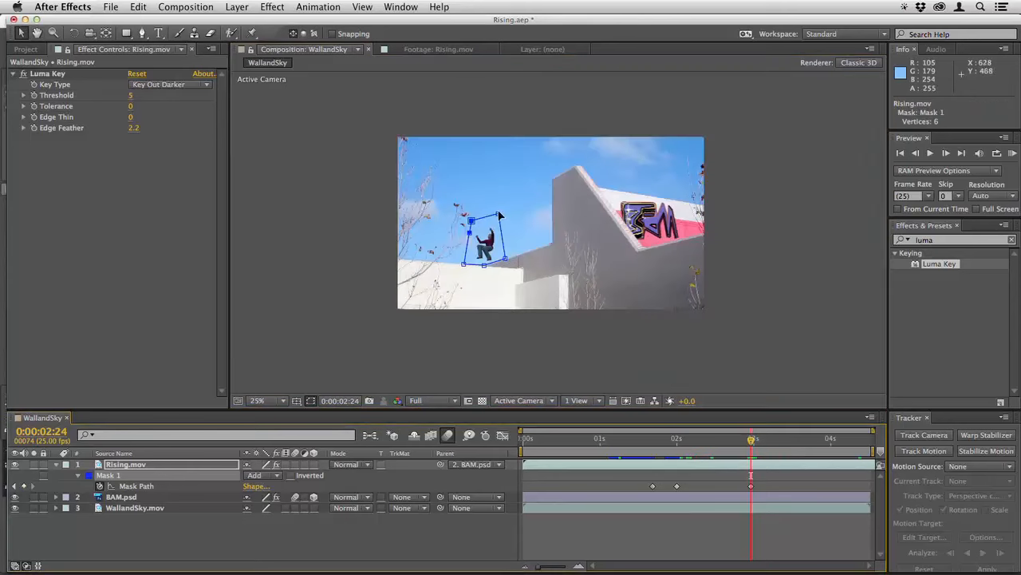
pyautogui.click(499, 214)
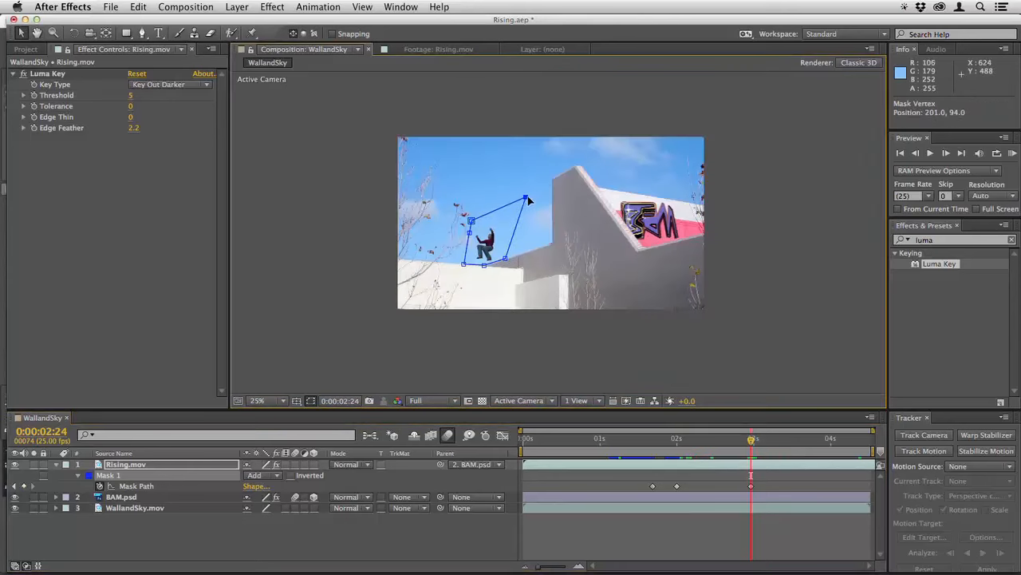
pyautogui.moveTo(528, 201); pyautogui.dragTo(531, 199)
pyautogui.moveTo(471, 222); pyautogui.dragTo(461, 162)
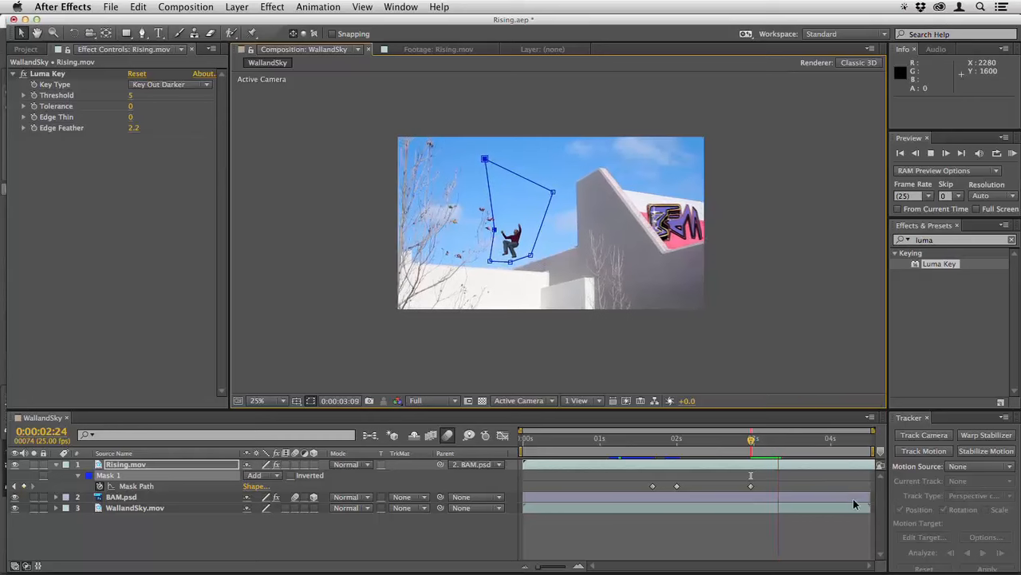
pyautogui.click(868, 441)
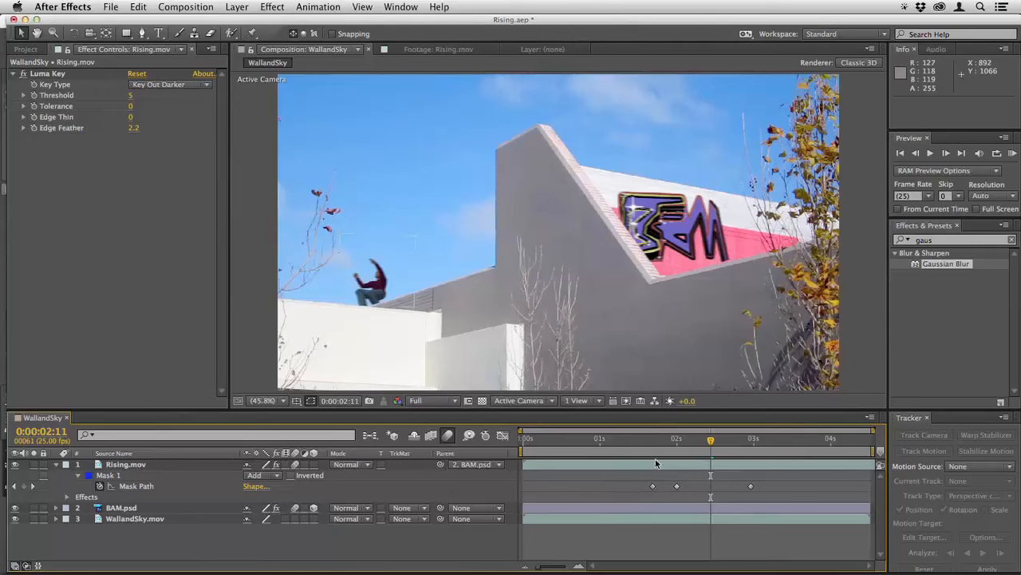
# - Review the WallandSky composite across the timeline, checking the tracked graffiti and the man rising from behind the wall
pyautogui.moveTo(653, 449); pyautogui.dragTo(635, 449)
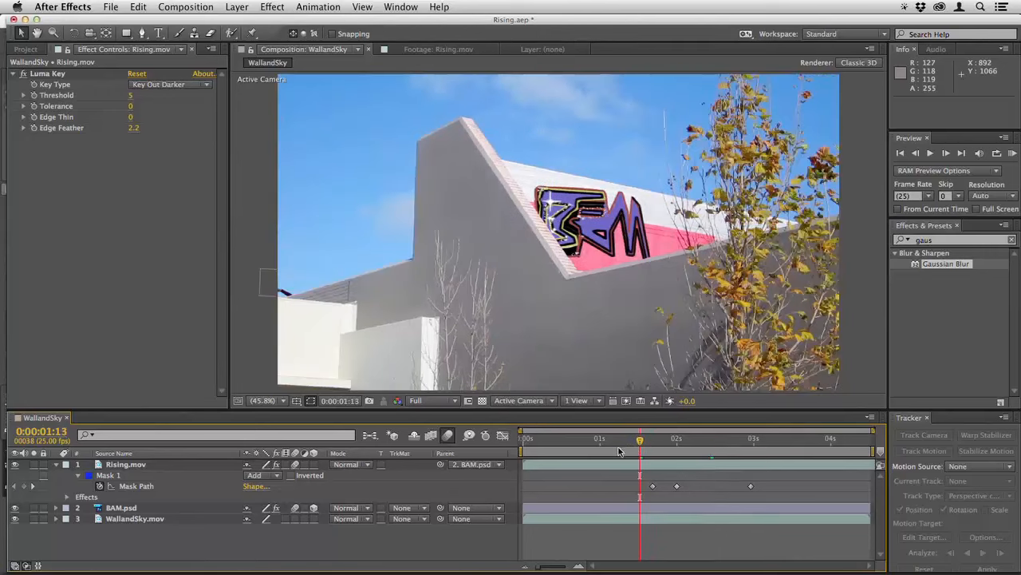
pyautogui.press('space')
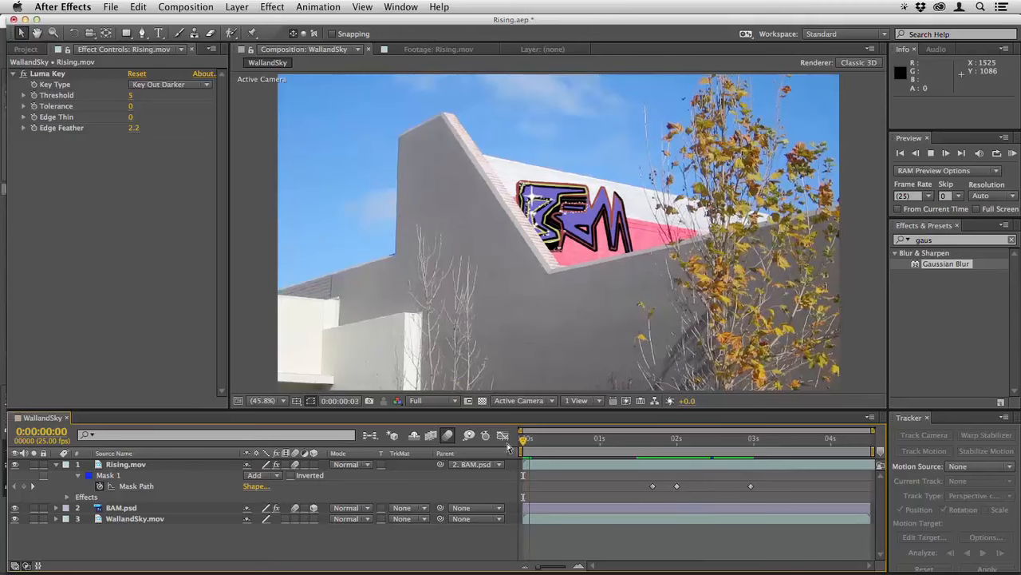
pyautogui.press('space')
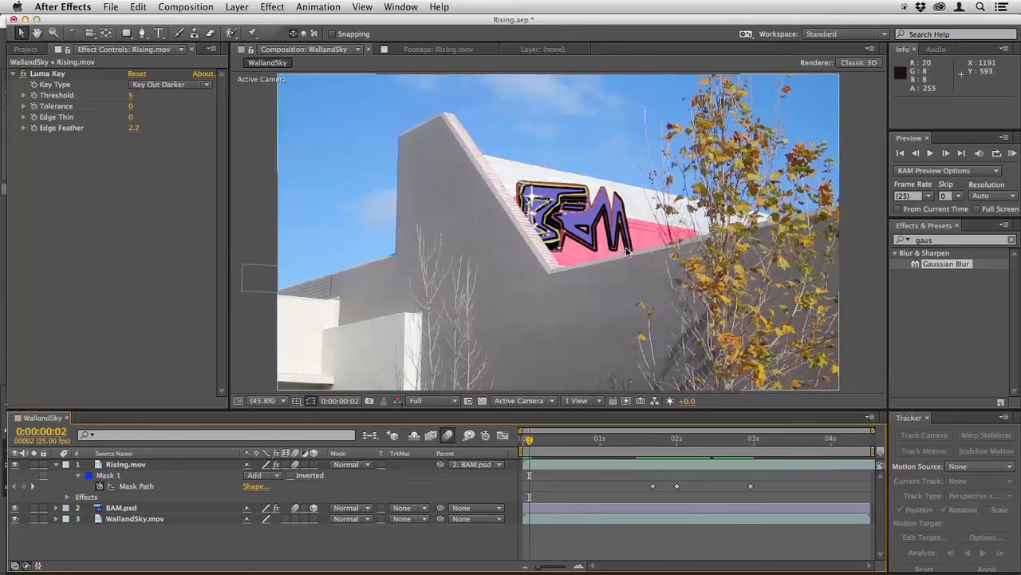
pyautogui.moveTo(638, 445); pyautogui.dragTo(757, 441)
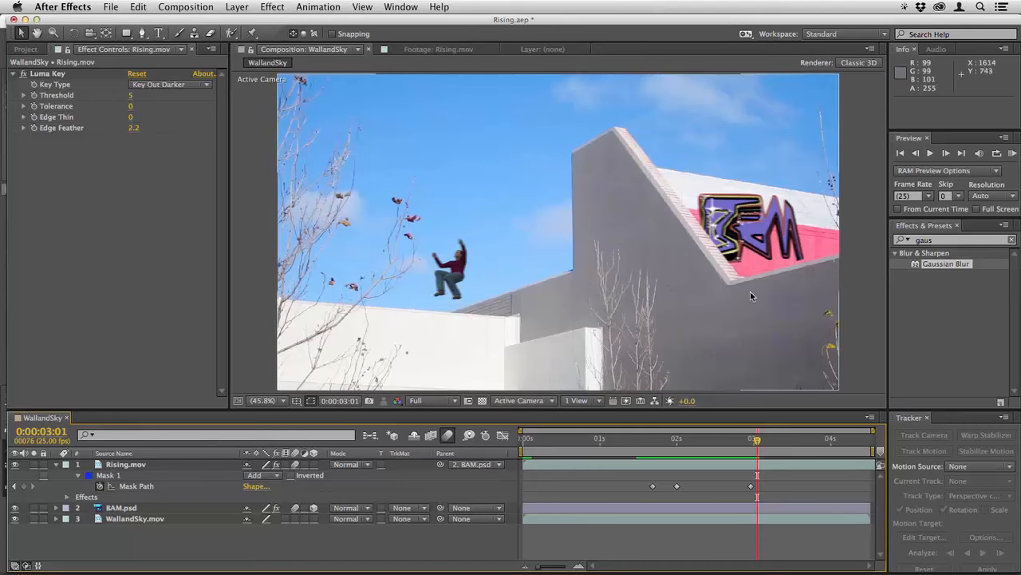
pyautogui.moveTo(757, 440); pyautogui.dragTo(853, 441)
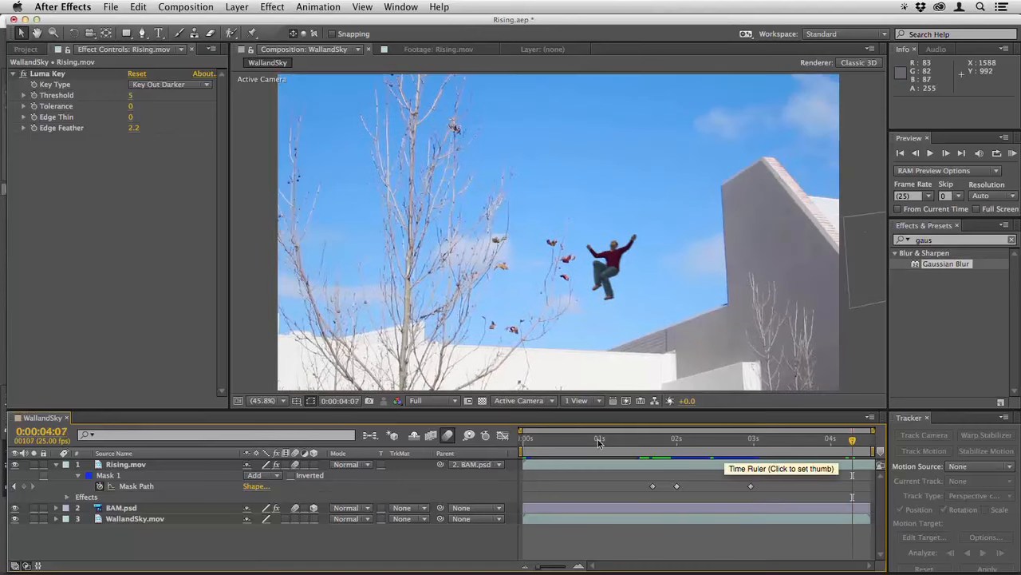
pyautogui.moveTo(558, 440); pyautogui.dragTo(521, 447)
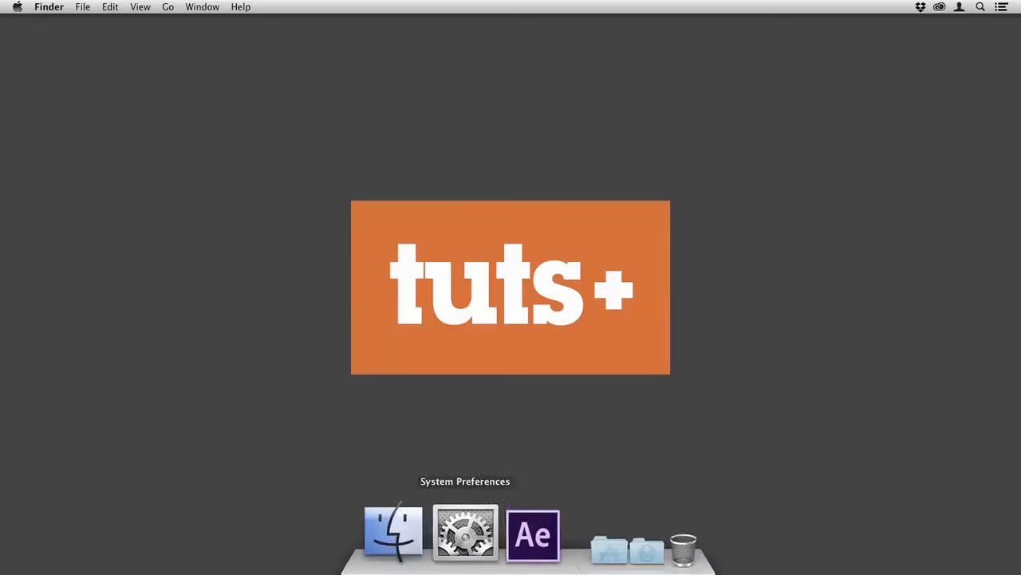
# - Switch to the UFO.aep project in After Effects and play the Seattle composition from the start to examine its camera movement
pyautogui.click(486, 528)
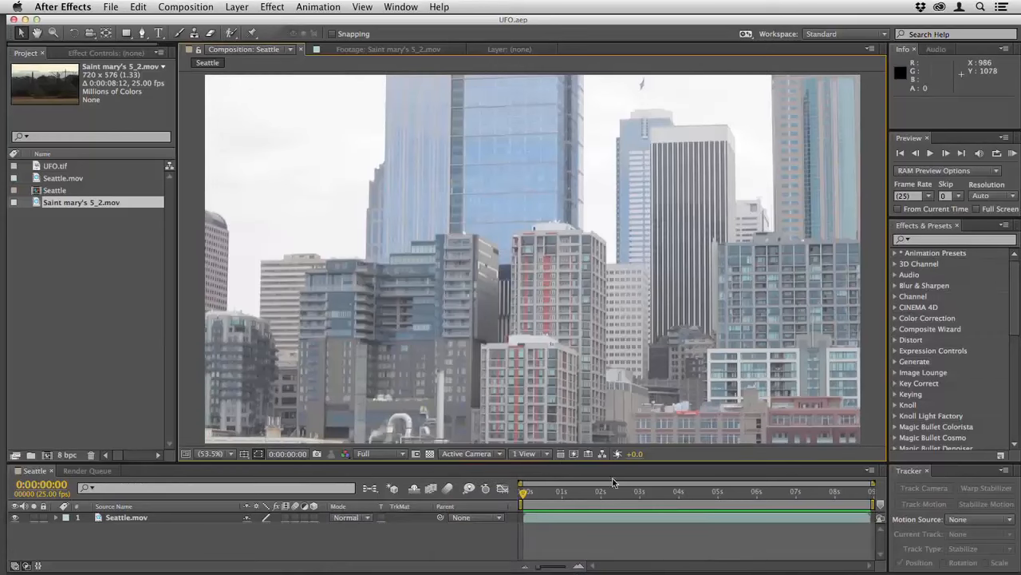
pyautogui.moveTo(525, 498)
pyautogui.mouseDown()
pyautogui.moveTo(716, 501)
pyautogui.moveTo(523, 500)
pyautogui.mouseUp()
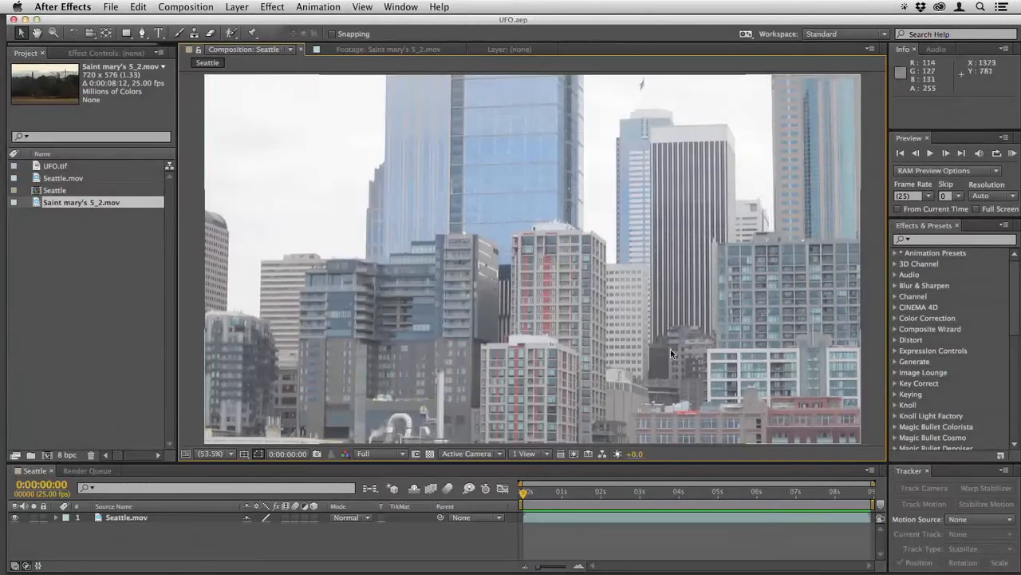
pyautogui.press('space')
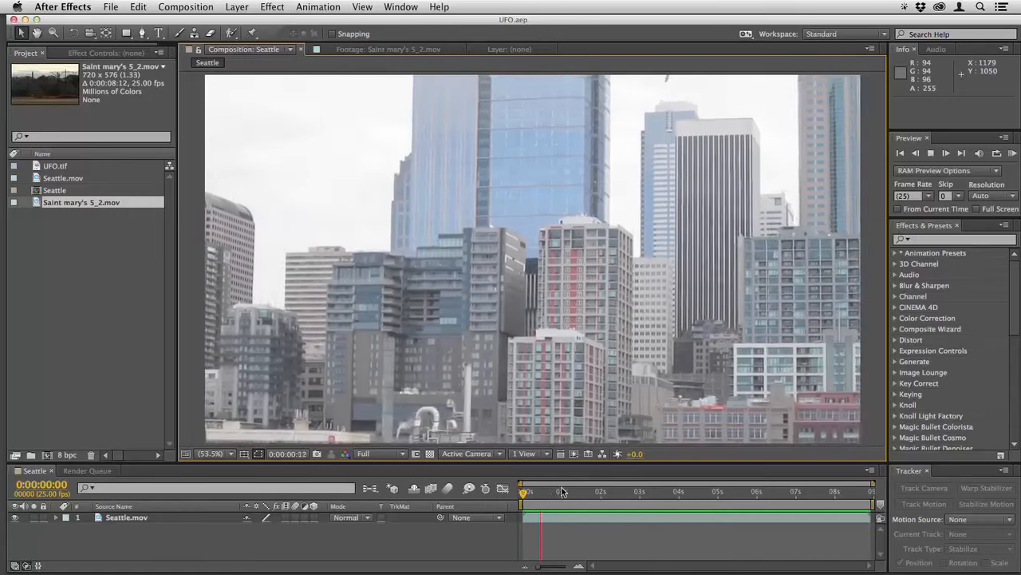
pyautogui.press('space')
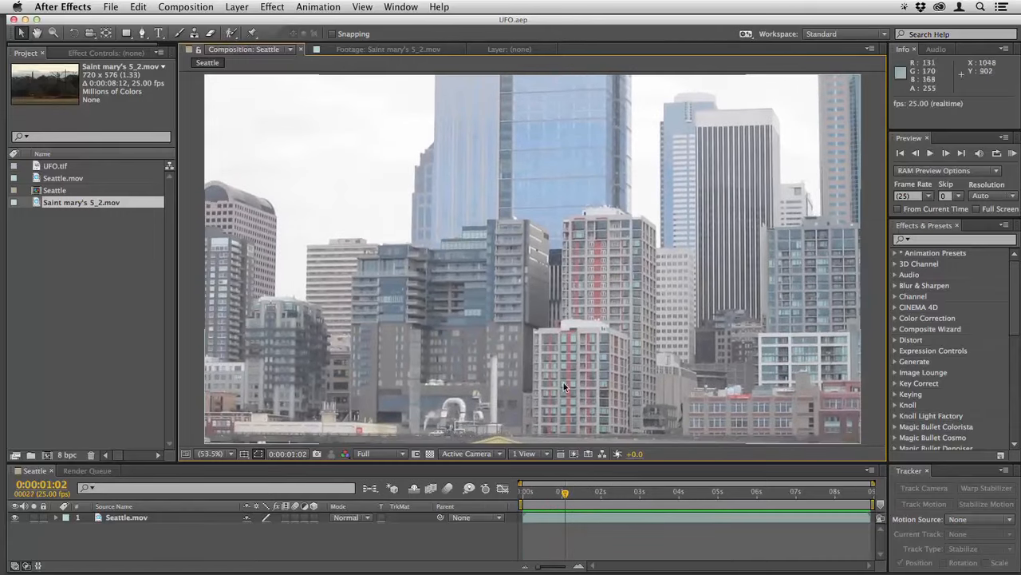
pyautogui.press('space')
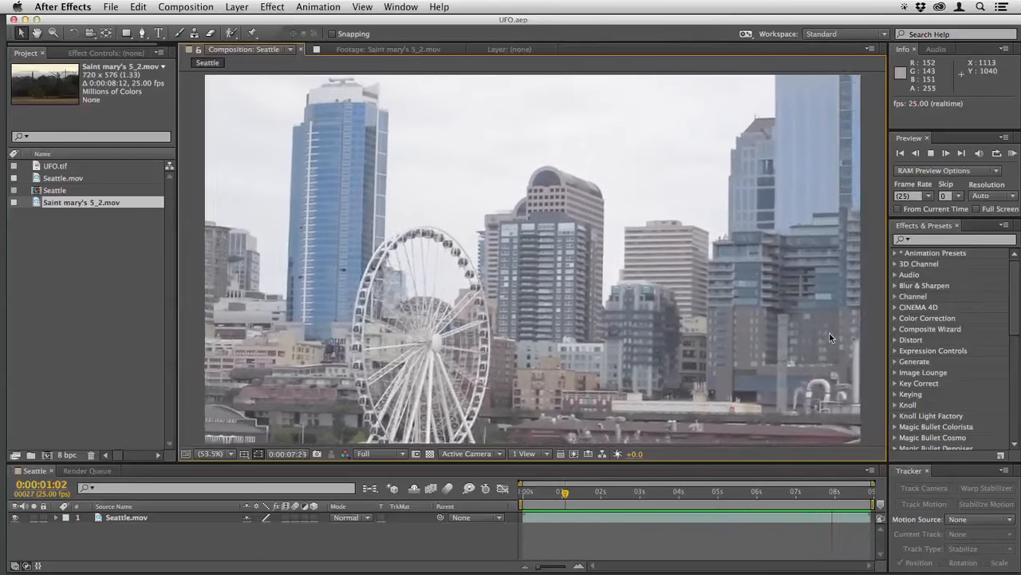
pyautogui.press('space')
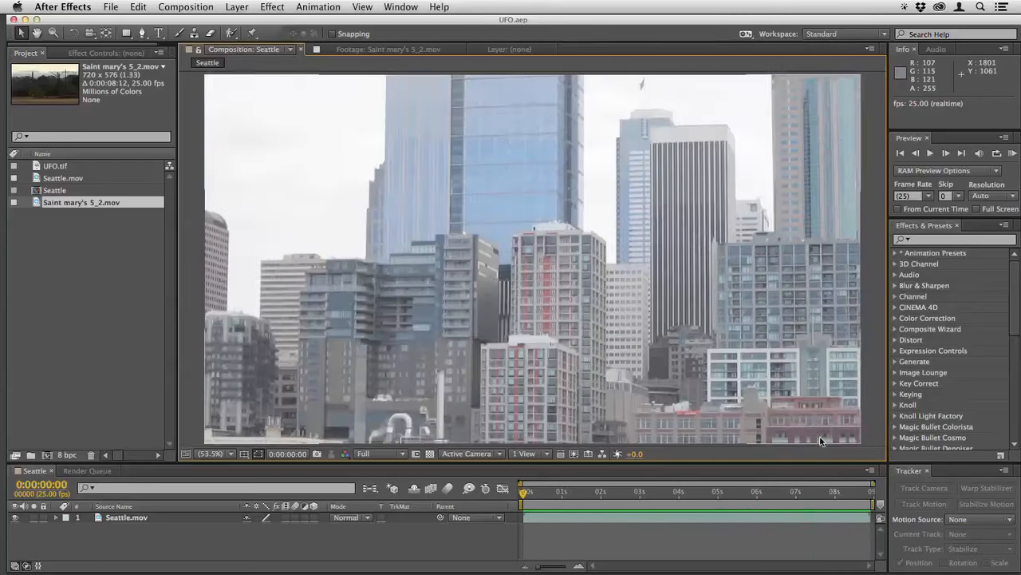
pyautogui.click(854, 494)
pyautogui.moveTo(854, 494); pyautogui.dragTo(522, 494)
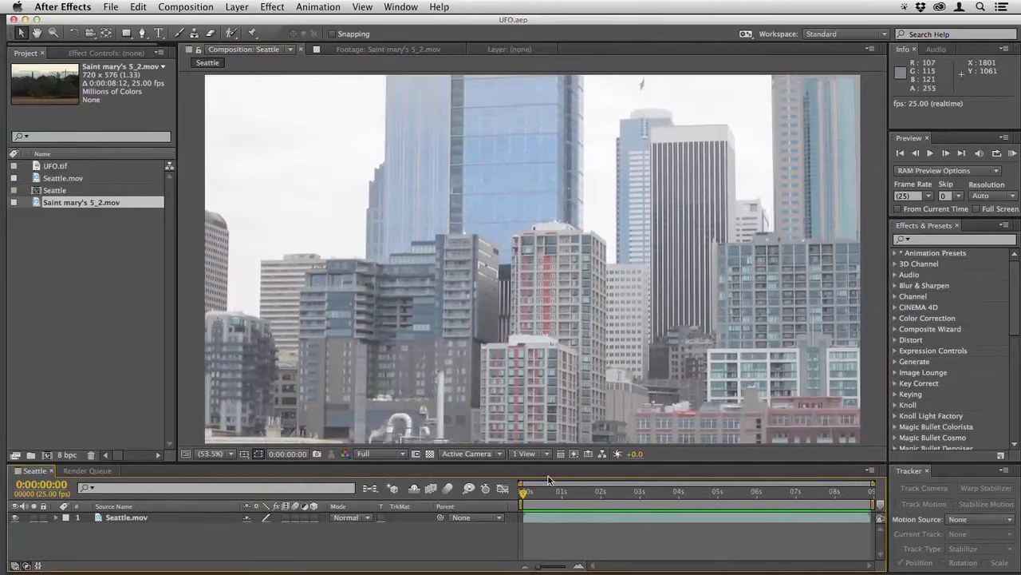
pyautogui.press('space')
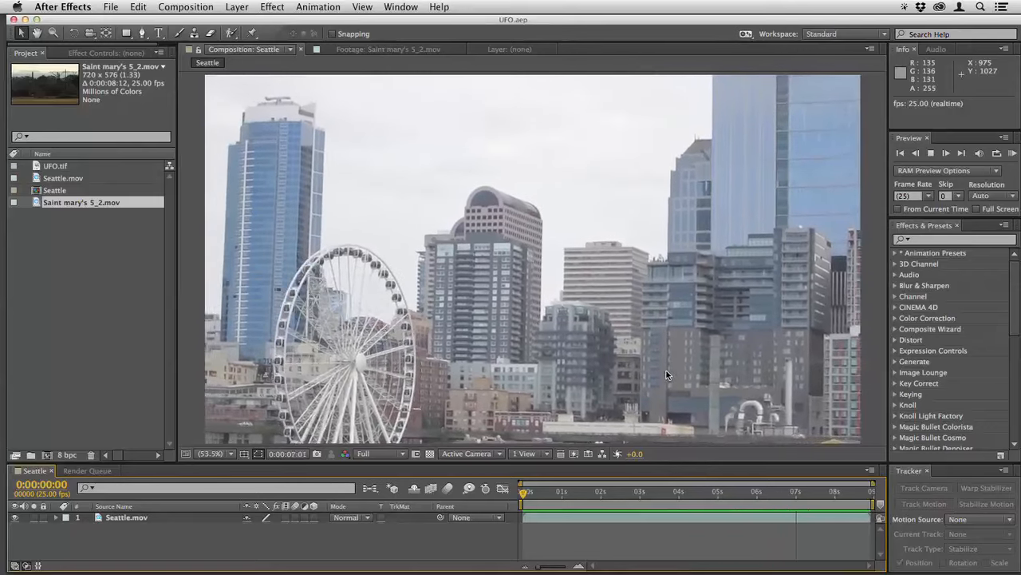
pyautogui.press('space')
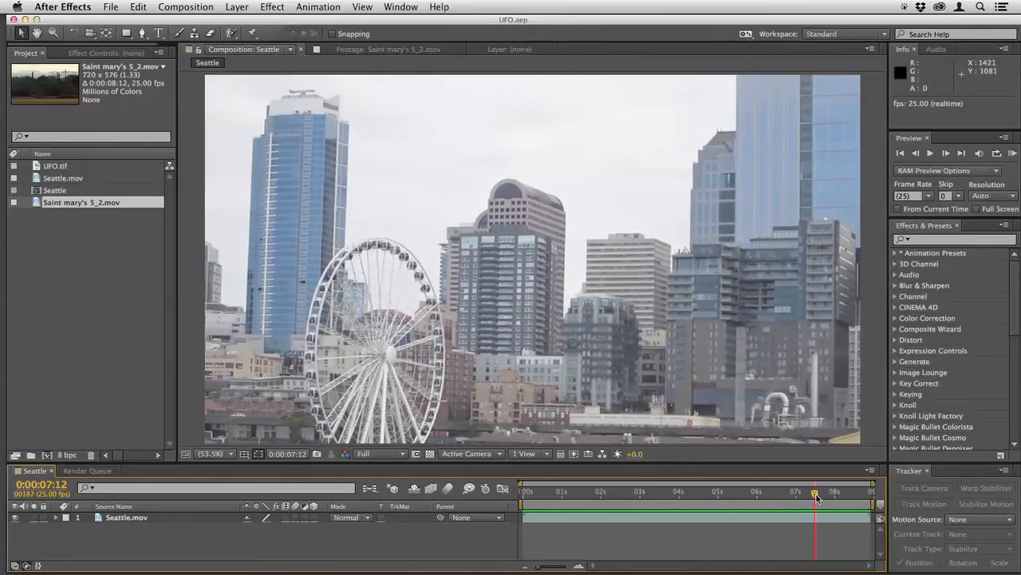
pyautogui.moveTo(815, 496); pyautogui.dragTo(515, 515)
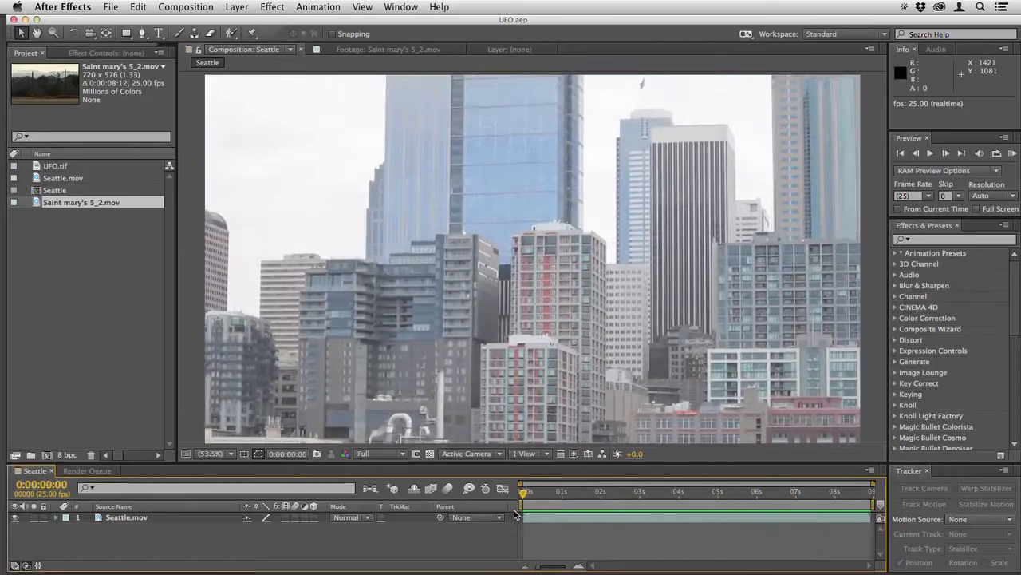
# - View the Saint mary's 5_2.mov footage and play it, pausing at 0:00:02:17 to examine the small flying object in the sky
pyautogui.click(370, 51)
pyautogui.press('space')
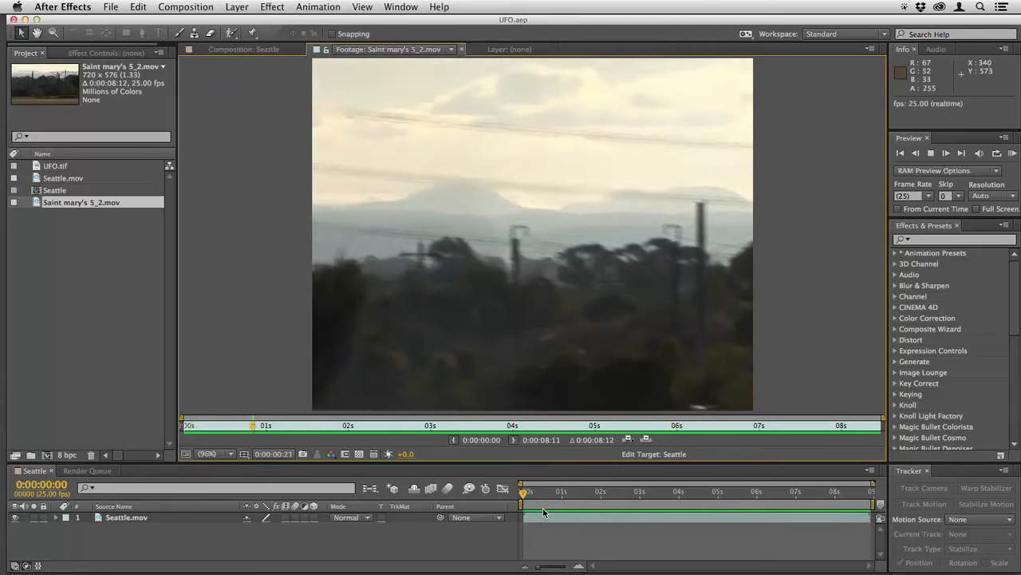
pyautogui.press('space')
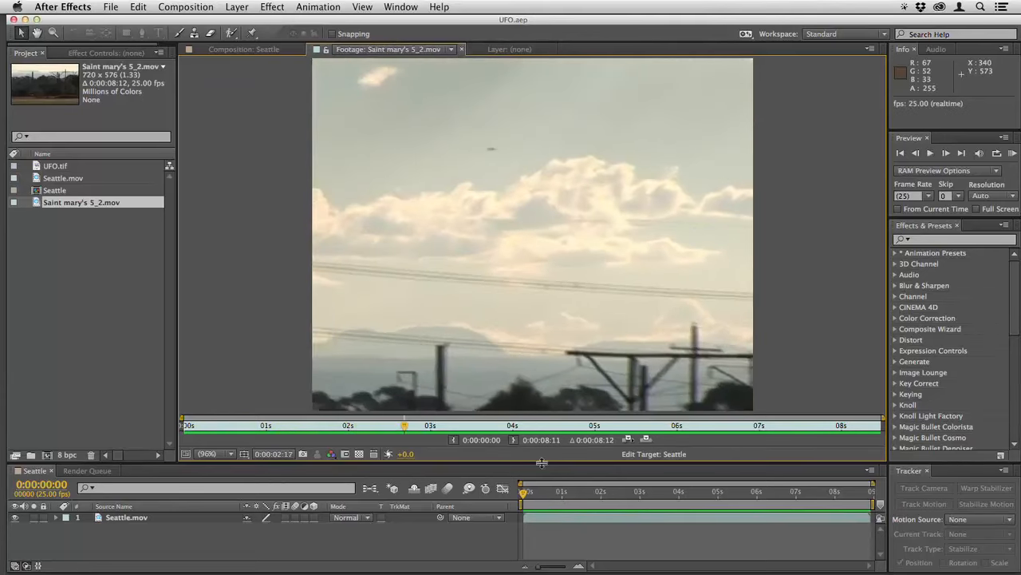
pyautogui.press('F1')
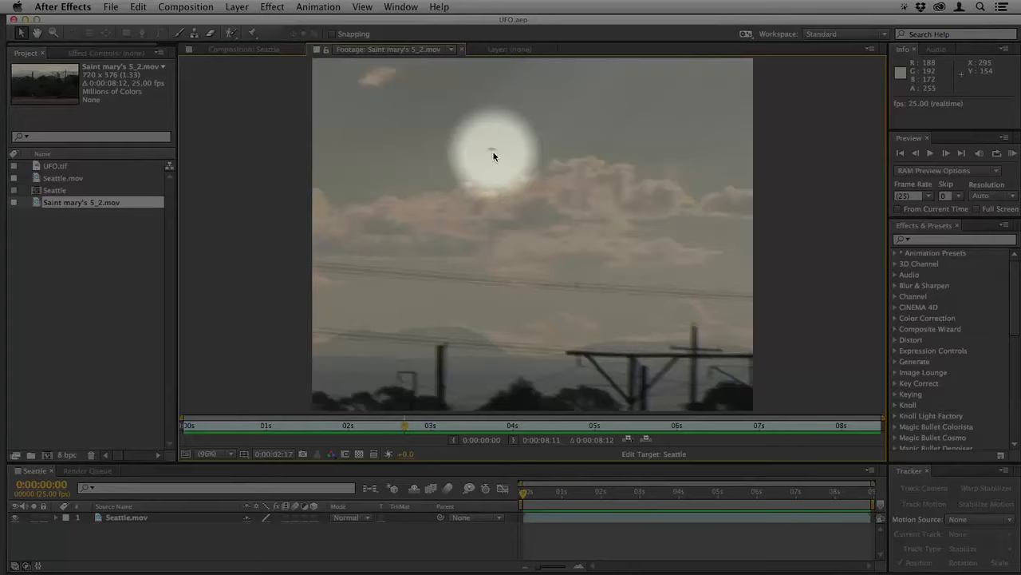
pyautogui.press('F1')
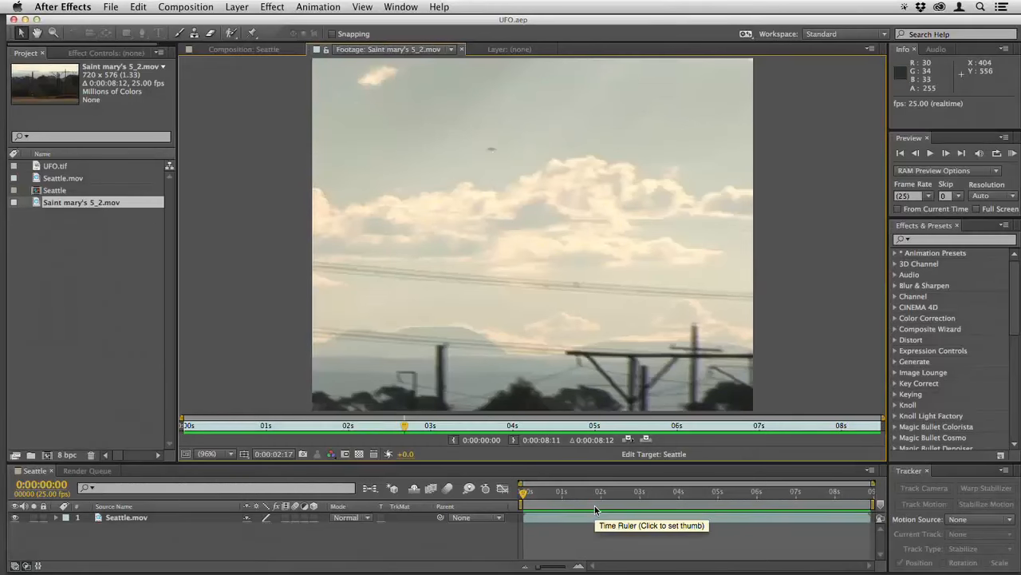
pyautogui.press('space')
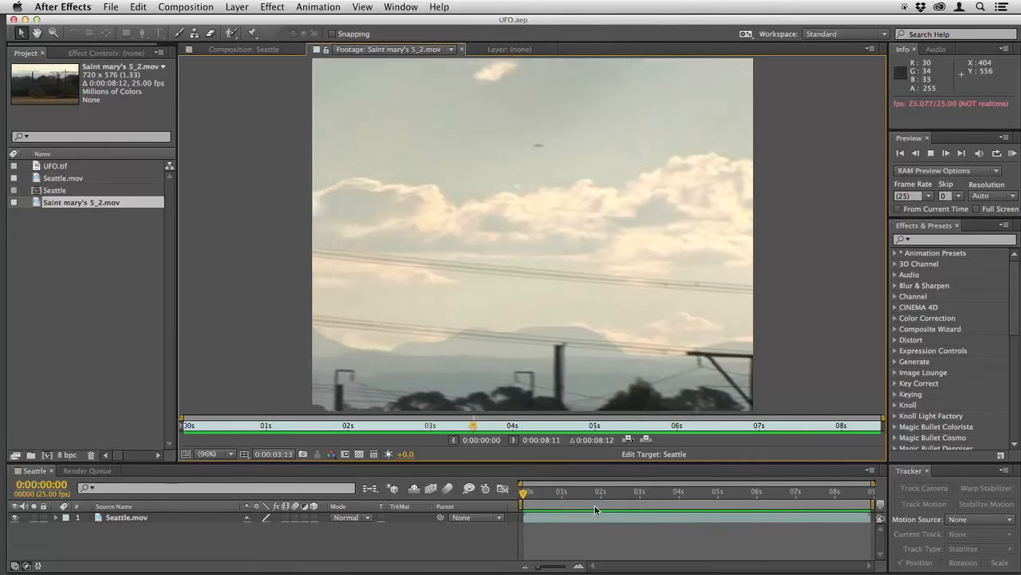
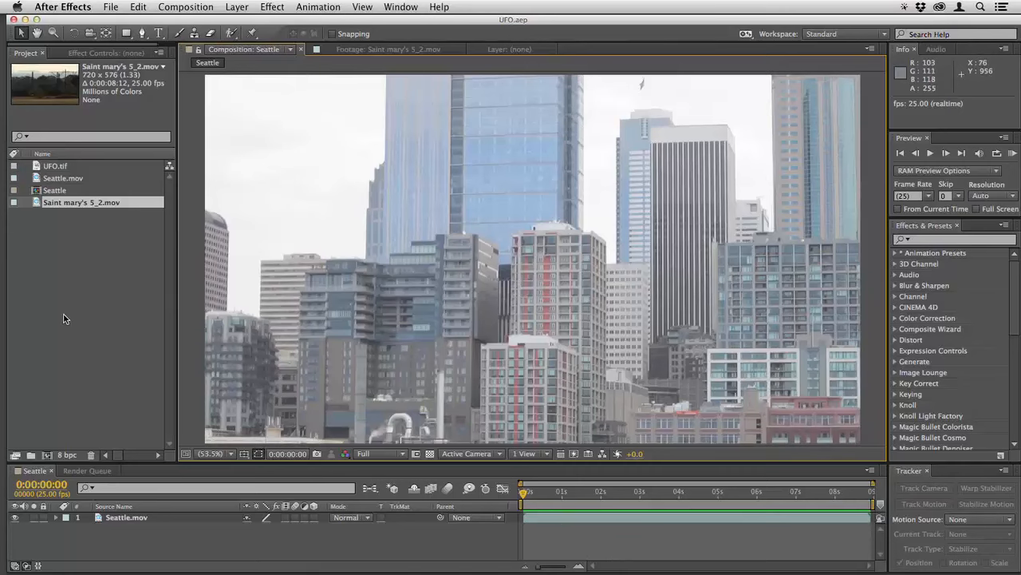
# - View the UFO.tif image, return to the Seattle composition, and enlarge the Tracker panel to show all its controls
pyautogui.doubleClick(36, 166)
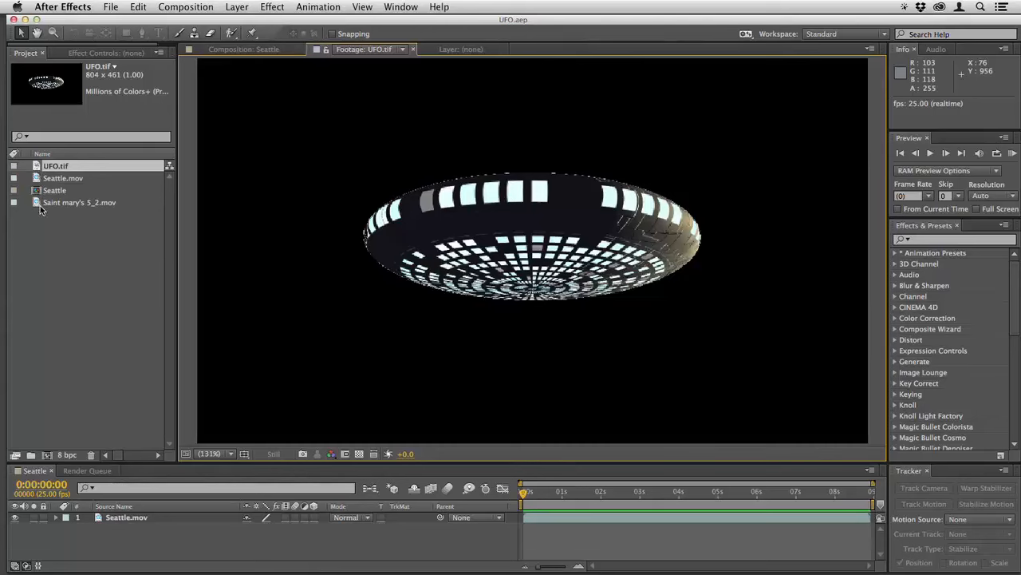
pyautogui.doubleClick(47, 191)
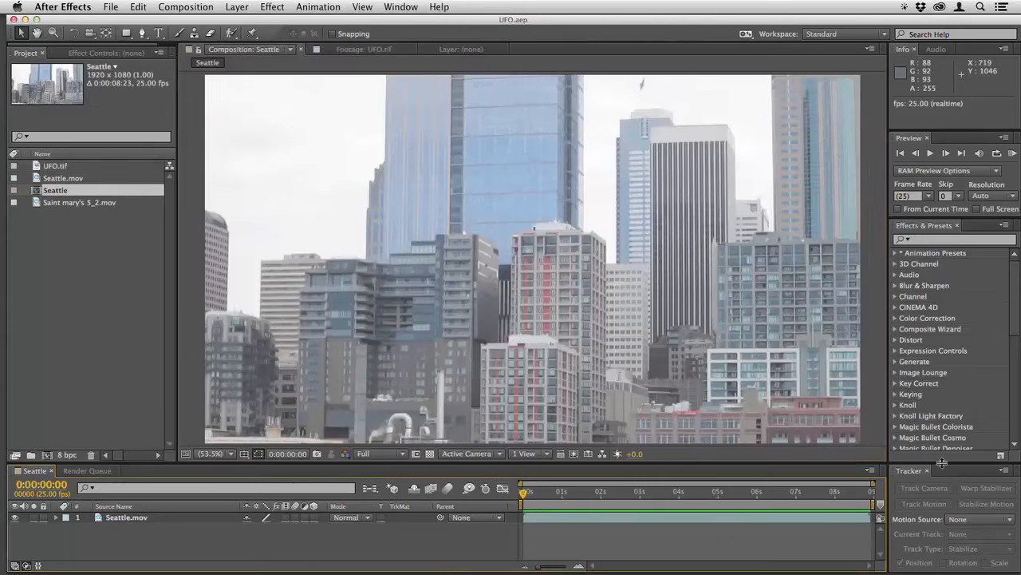
pyautogui.moveTo(941, 465); pyautogui.dragTo(942, 399)
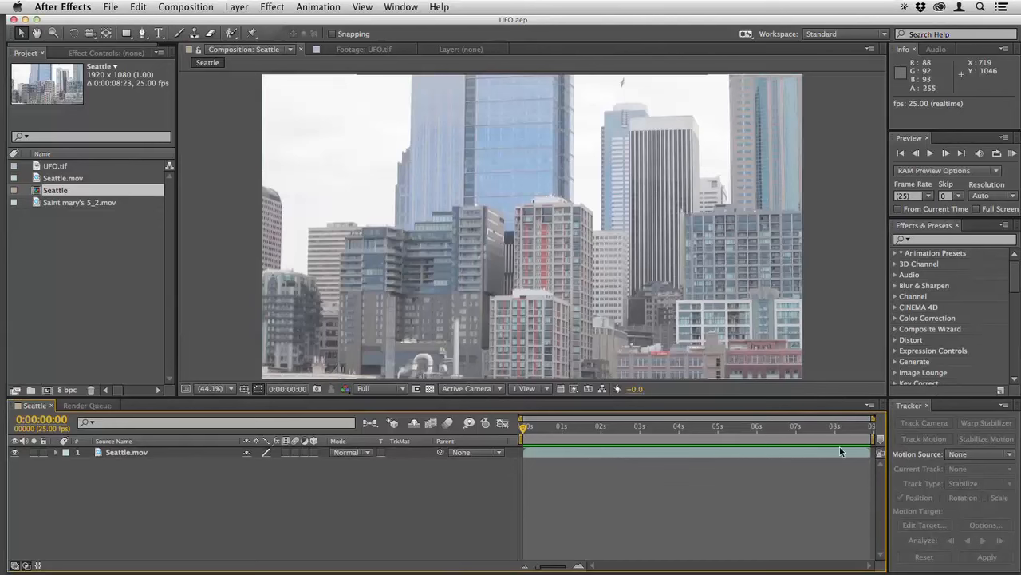
# - Start a motion track on Seattle.mov, placing an enlarged Track Point 1 over the grey building's rooftop in front of the glass tower
pyautogui.click(605, 453)
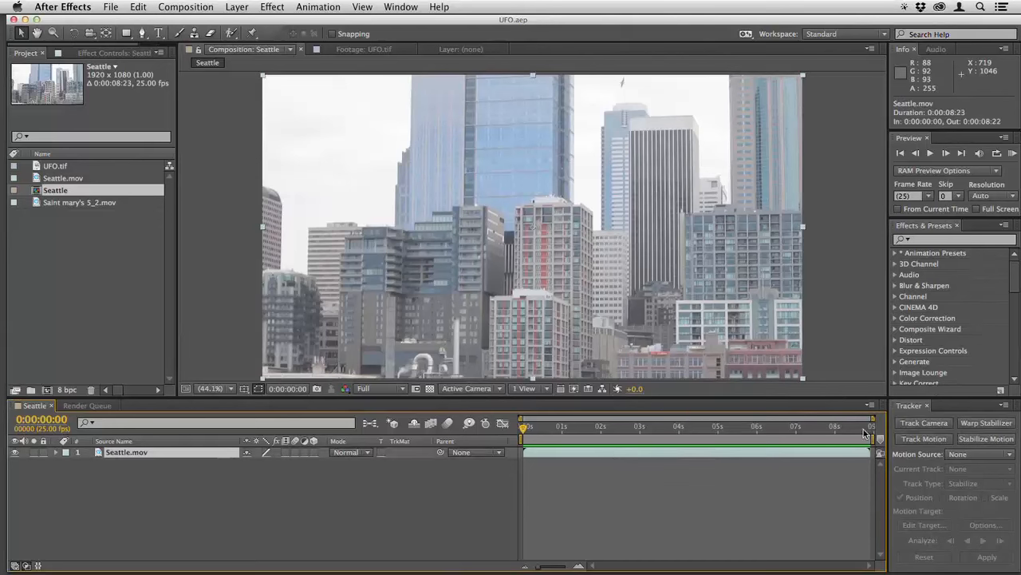
pyautogui.click(932, 440)
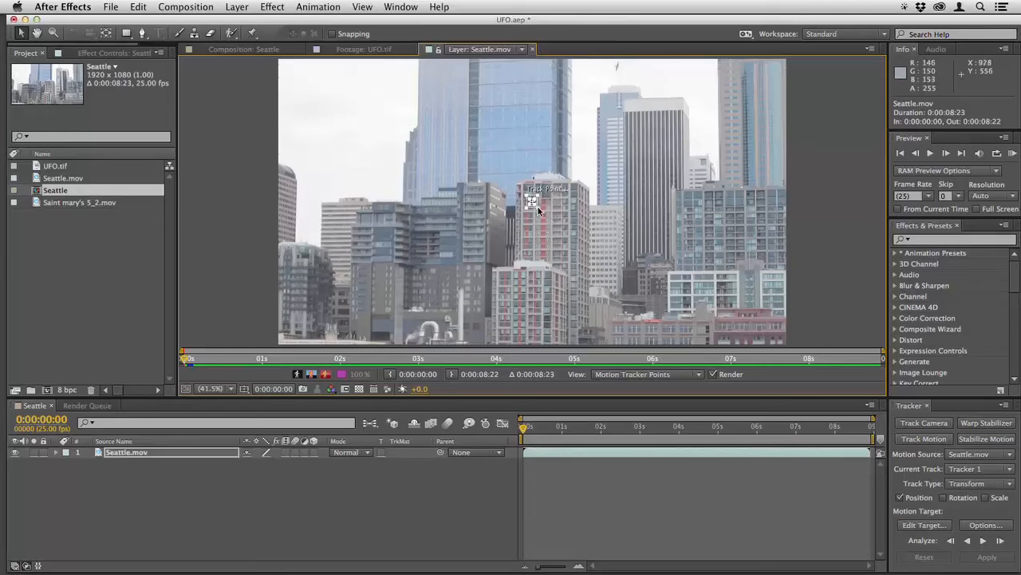
pyautogui.moveTo(538, 207); pyautogui.dragTo(487, 190)
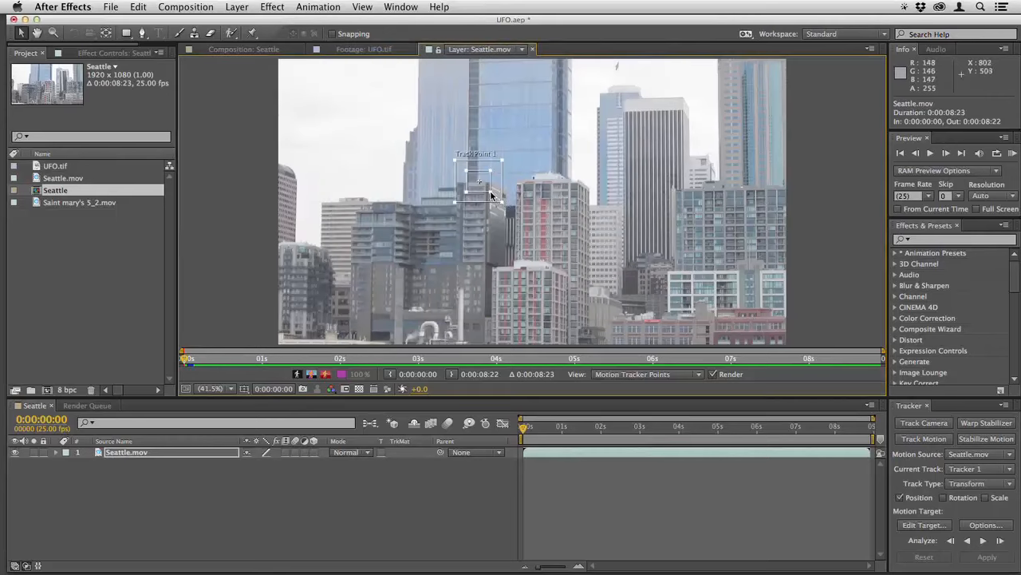
pyautogui.moveTo(503, 202); pyautogui.dragTo(515, 213)
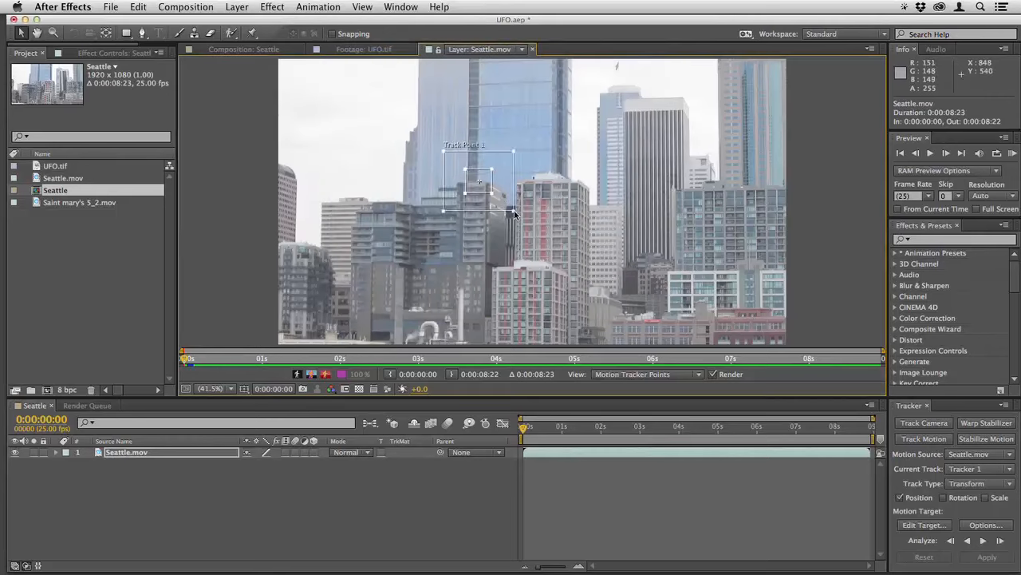
# - Analyze the track forward, stop at 0:00:00:09, and inspect the rooftop track path up close
pyautogui.click(984, 541)
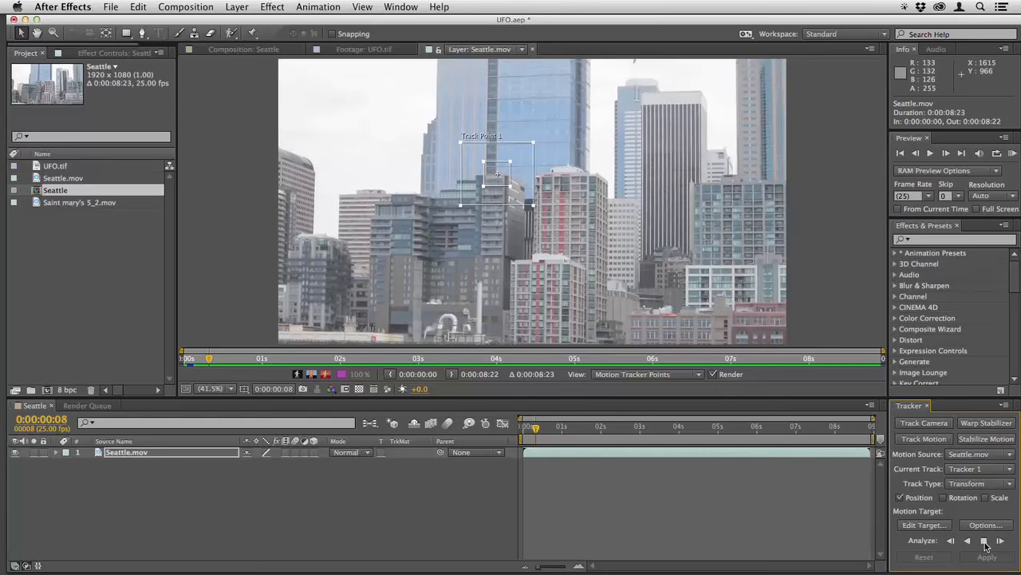
pyautogui.click(983, 540)
pyautogui.scroll(3, 558, 245)
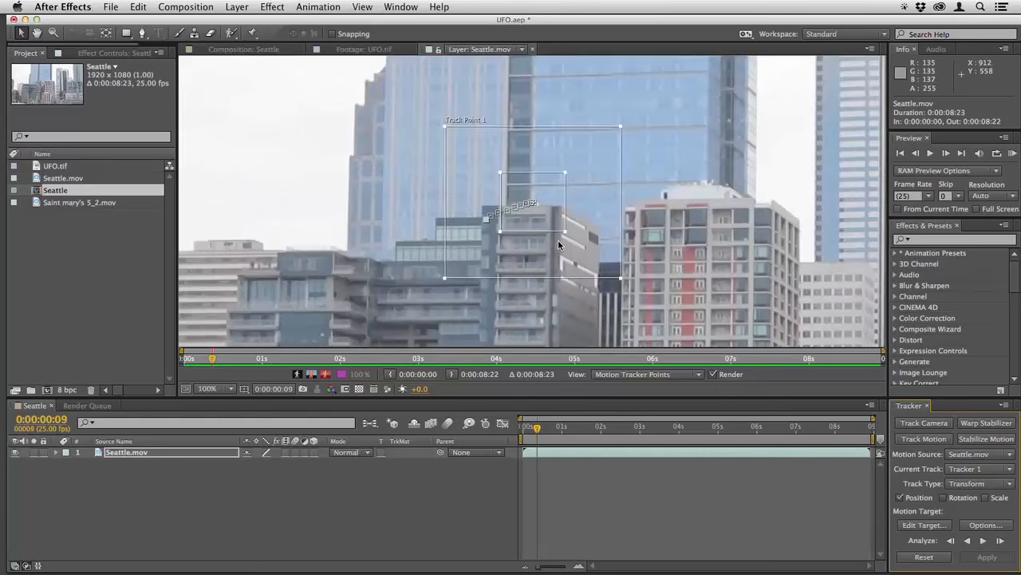
pyautogui.scroll(4, 558, 245)
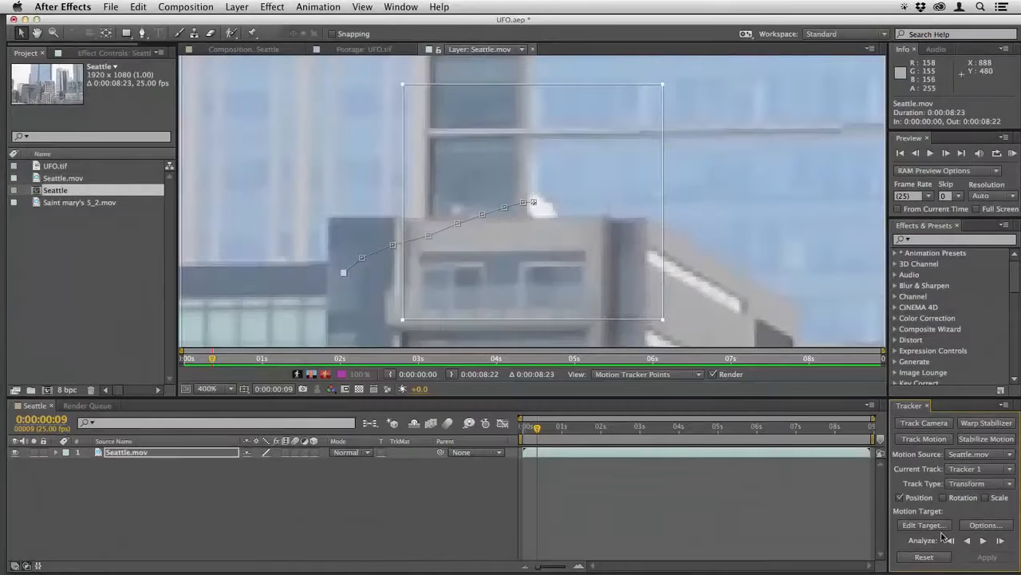
# - Continue analyzing forward in short stretches to 0:00:00:24, checking that the track point stays beside the white rooftop detail
pyautogui.click(984, 540)
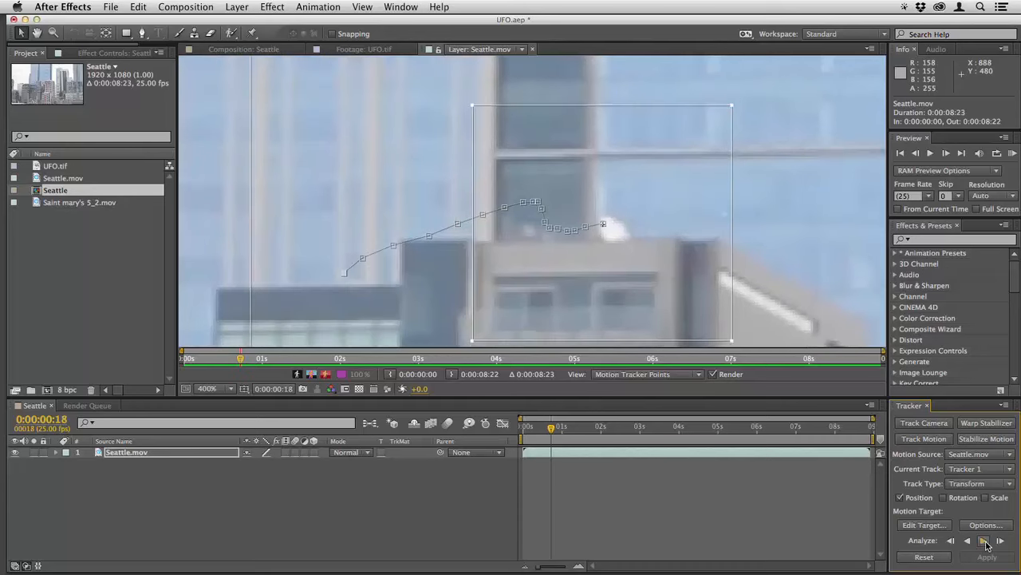
pyautogui.click(986, 542)
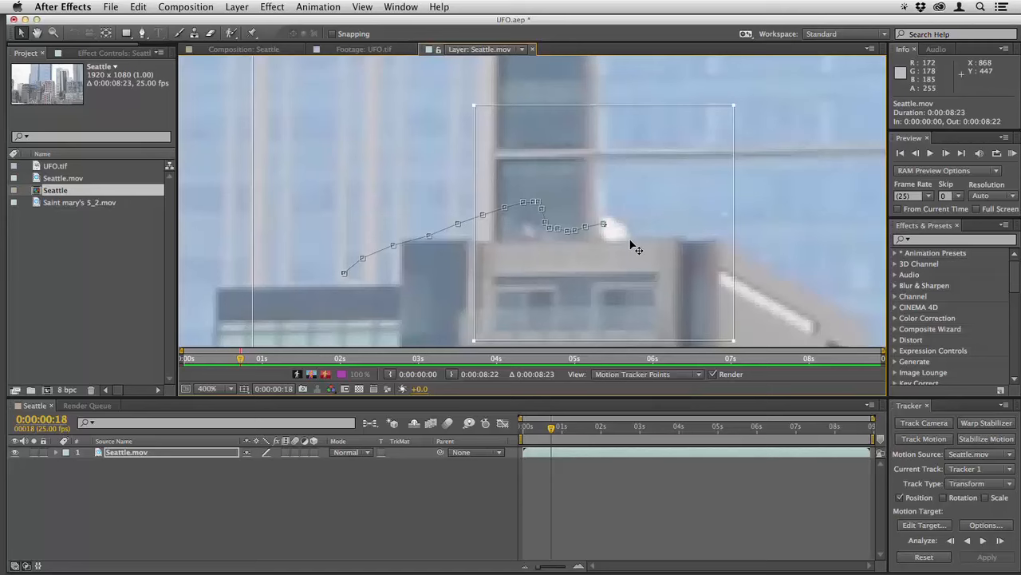
pyautogui.click(986, 542)
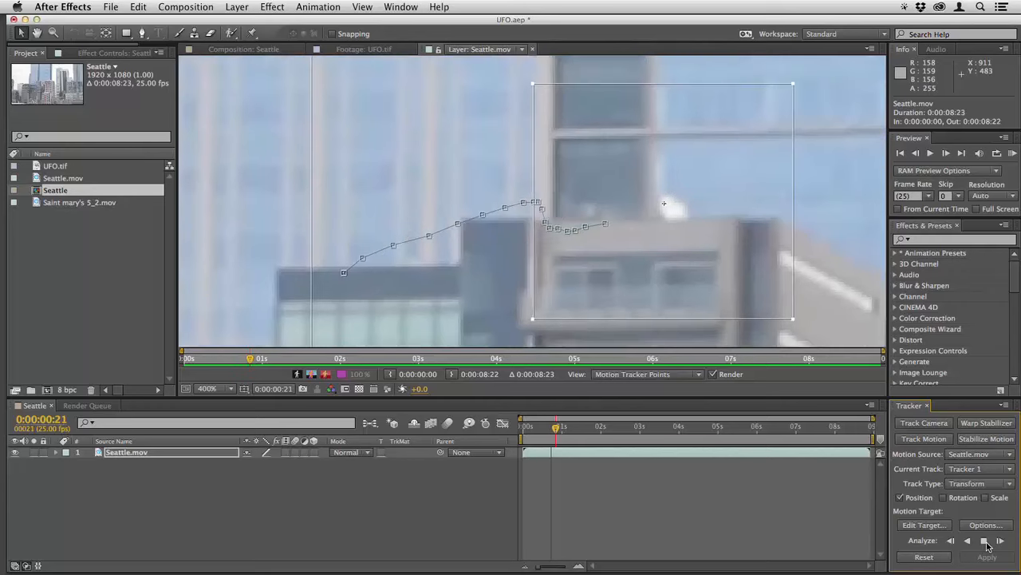
pyautogui.click(985, 540)
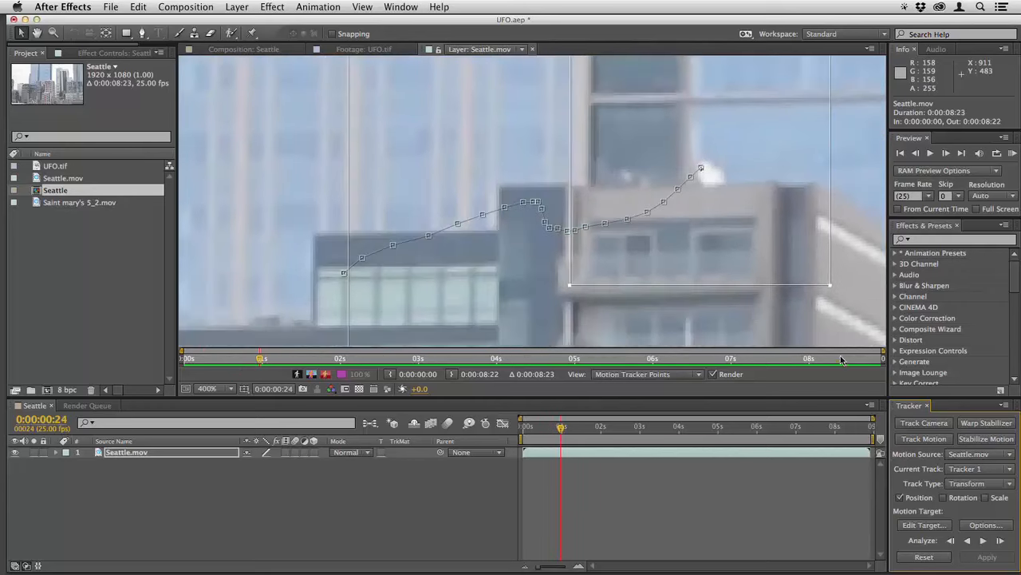
pyautogui.scroll(-3, 734, 271)
pyautogui.scroll(-2, 734, 273)
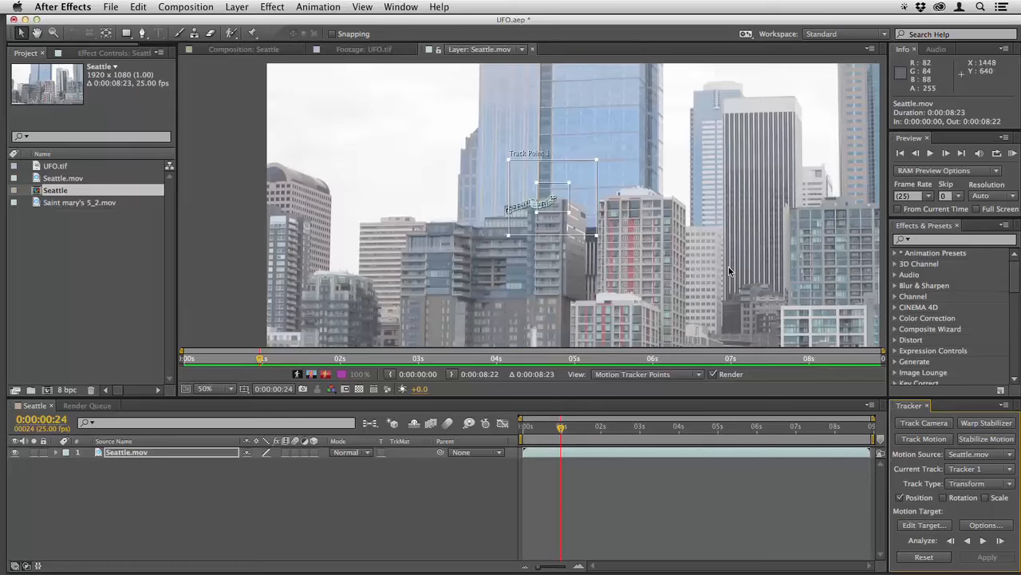
# - Resume the forward analysis, stop it at 0:00:03:03, and check the full track path against the skyline
pyautogui.click(985, 540)
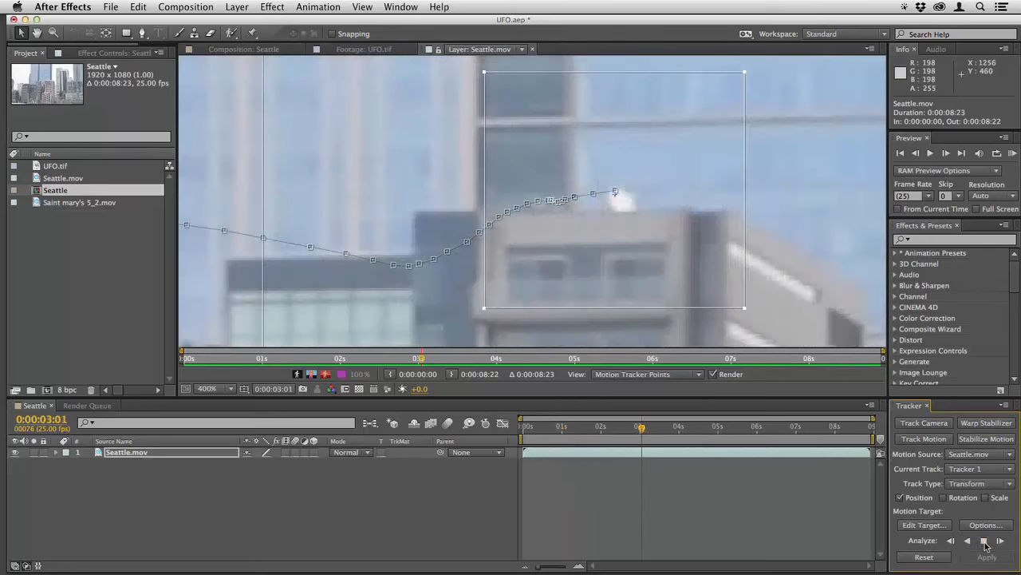
pyautogui.click(985, 541)
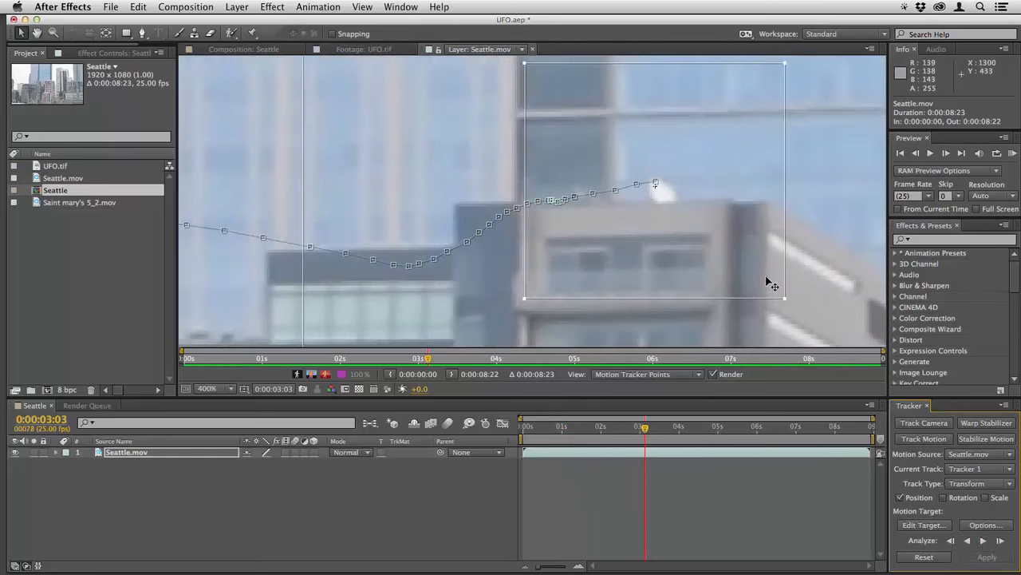
pyautogui.scroll(-3, 768, 280)
pyautogui.scroll(1, 768, 279)
pyautogui.scroll(-1, 765, 275)
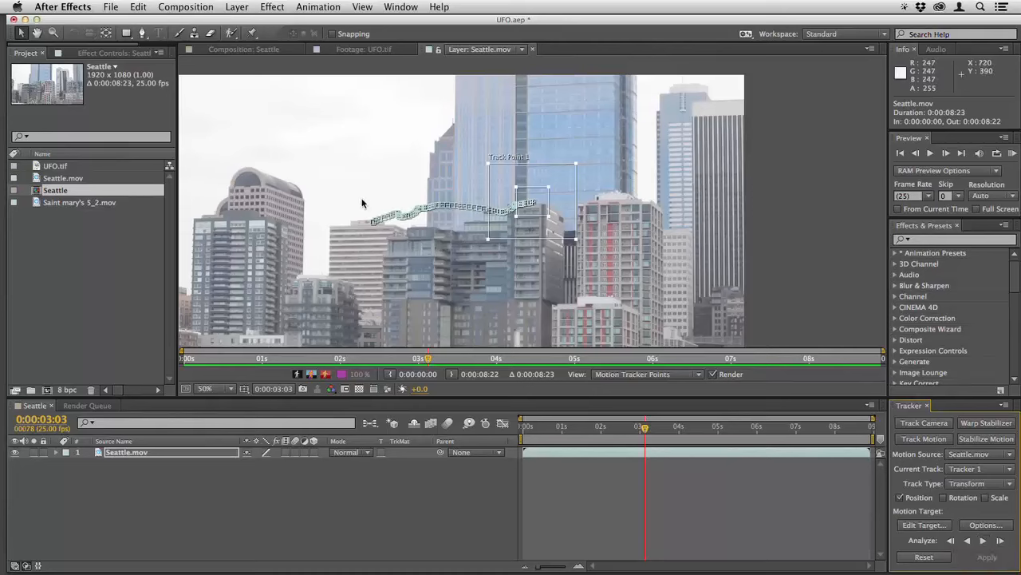
# - Create a null object and set it as the motion target of Tracker 1
pyautogui.click(237, 6)
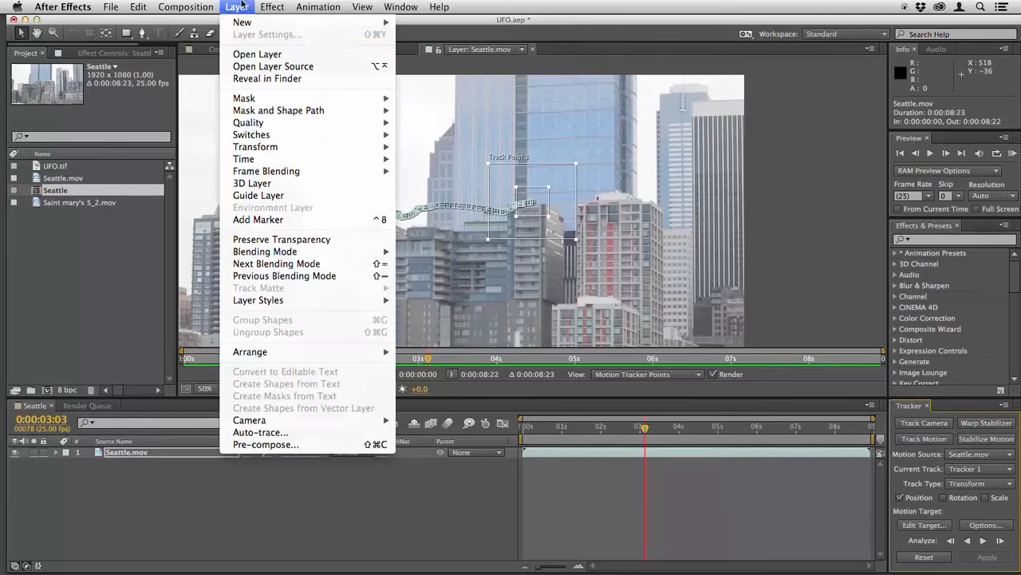
pyautogui.moveTo(375, 23)
pyautogui.click(433, 74)
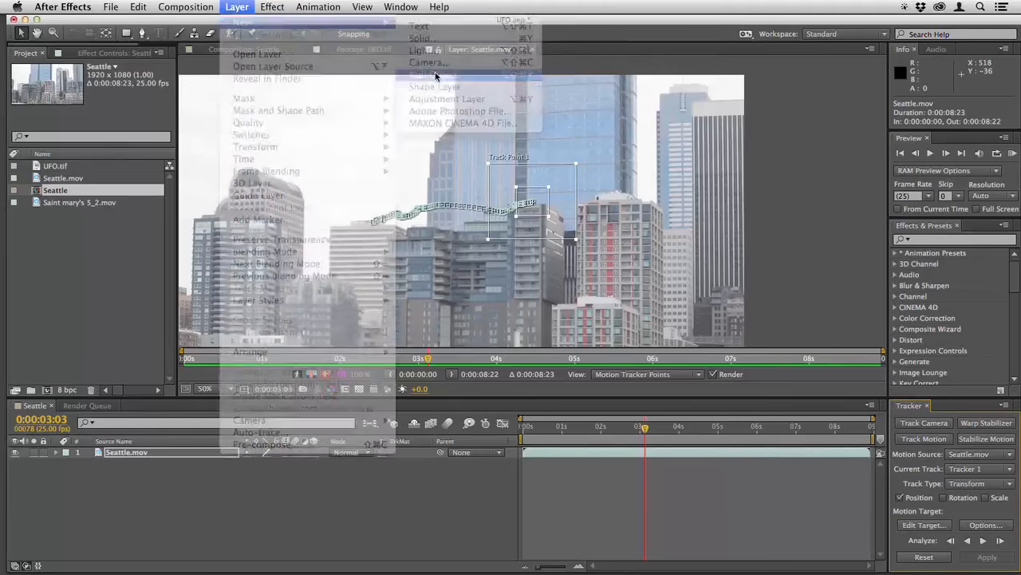
pyautogui.click(924, 524)
pyautogui.click(830, 492)
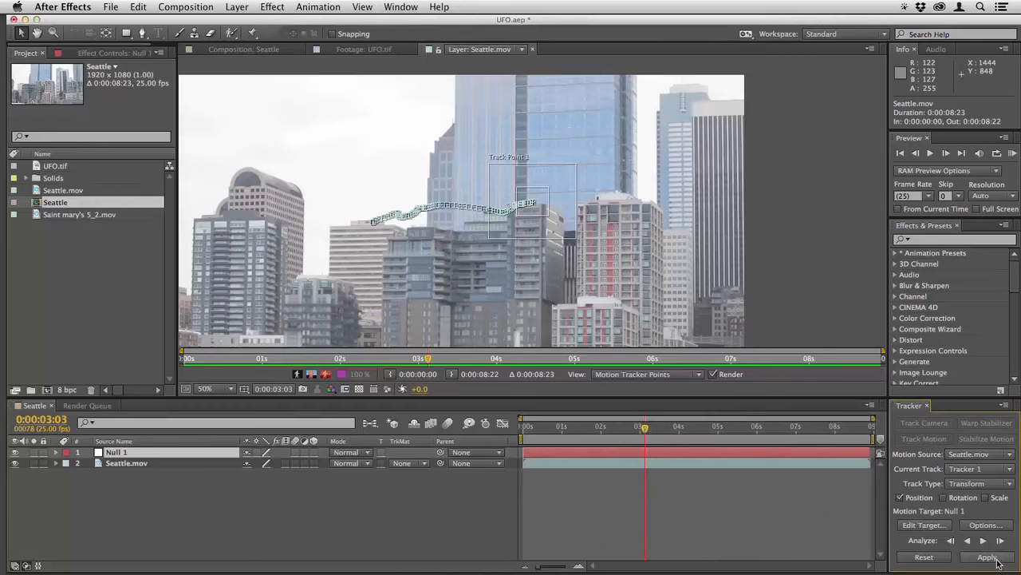
# - Apply the Tracker 1 motion data to Null 1 and reveal its position keyframes in the timeline
pyautogui.click(988, 557)
pyautogui.click(852, 483)
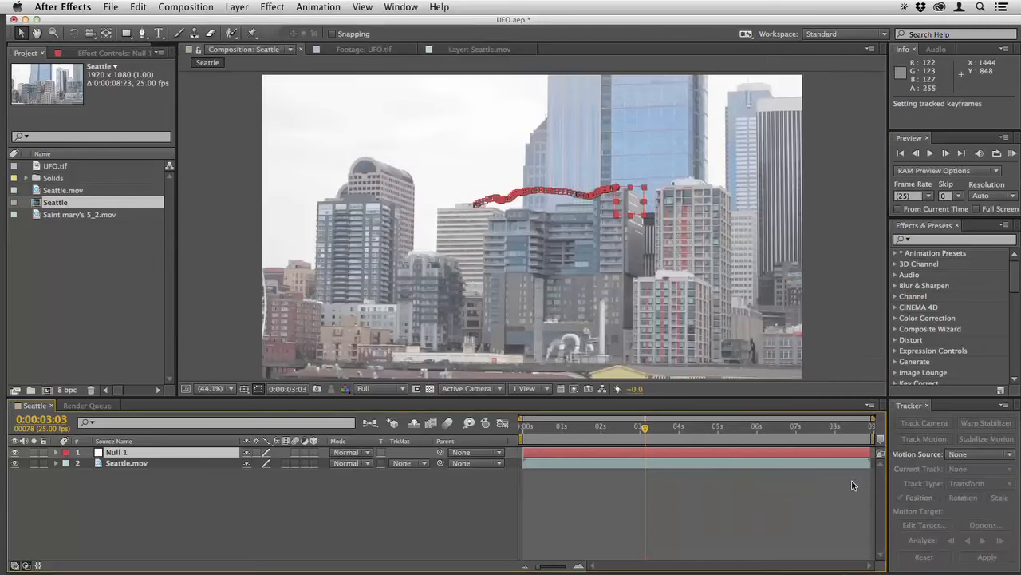
pyautogui.press('u')
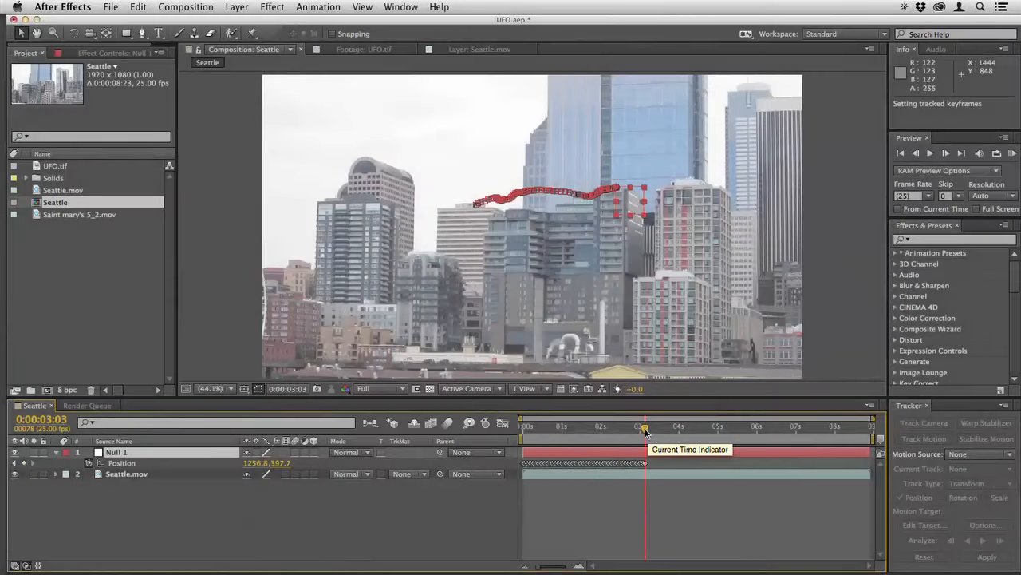
# - Start a second motion track on Seattle.mov at 0:00:03:03 and create another null object for it
pyautogui.click(644, 474)
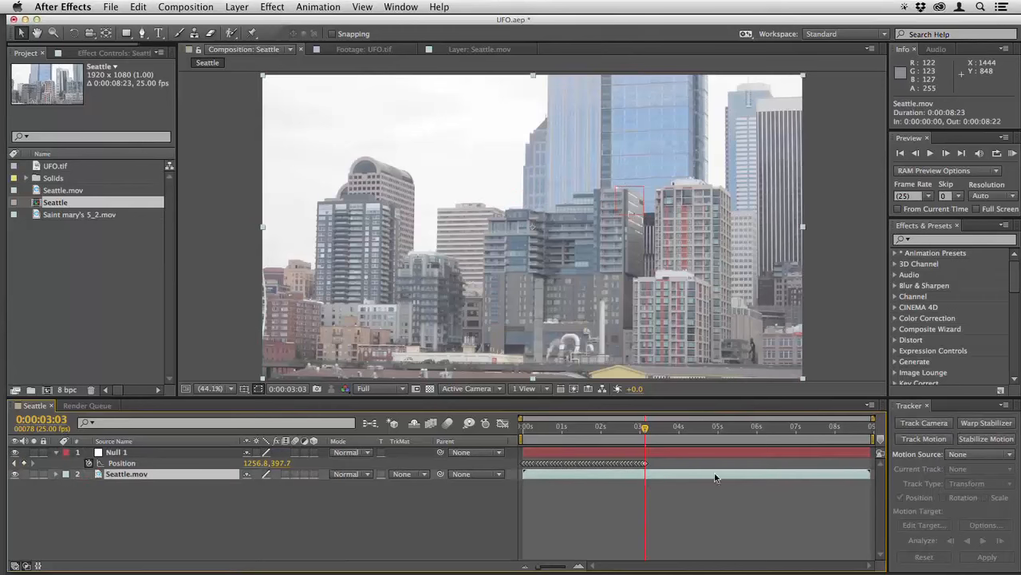
pyautogui.click(925, 440)
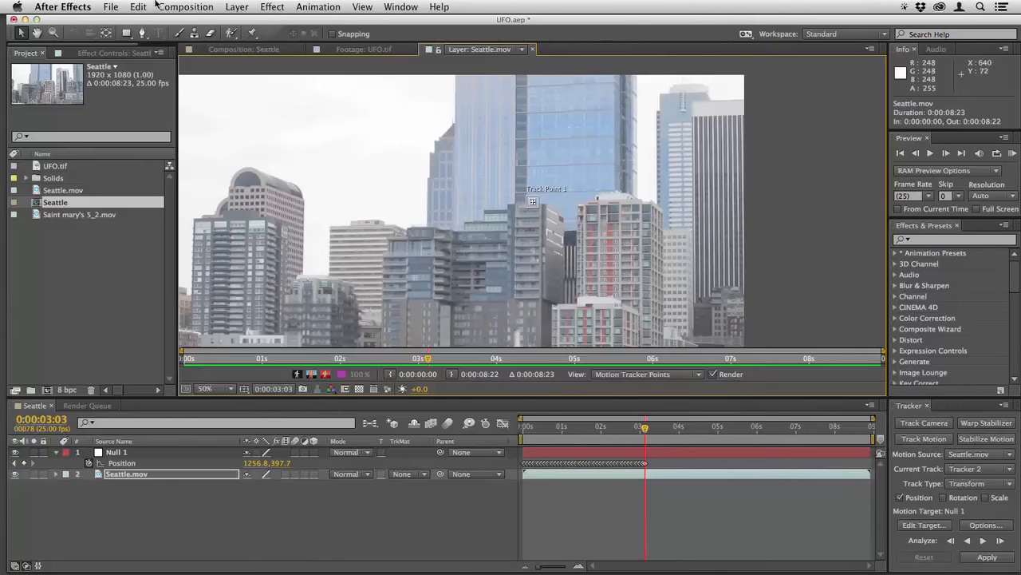
pyautogui.click(185, 6)
pyautogui.moveTo(327, 23)
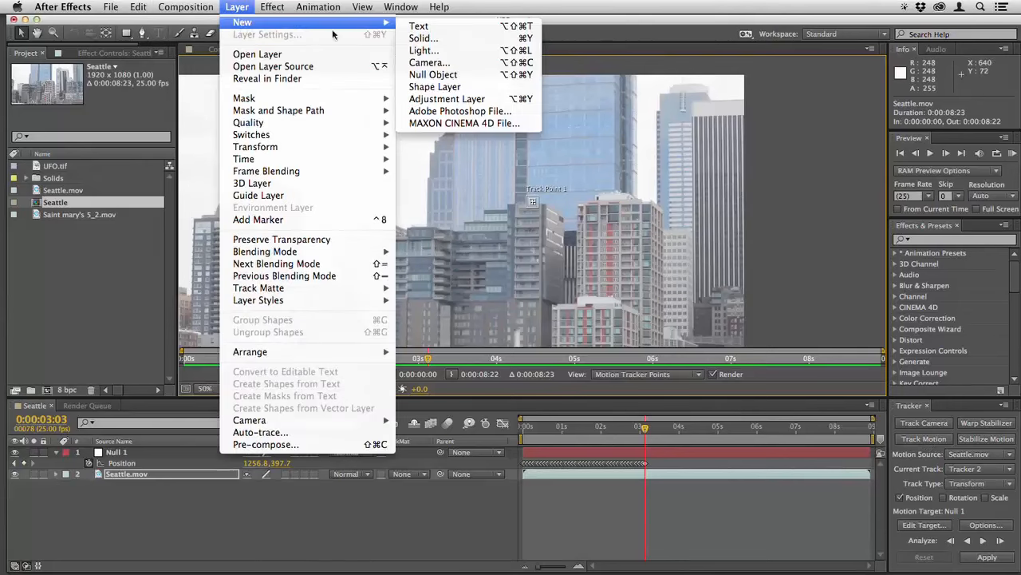
pyautogui.click(432, 75)
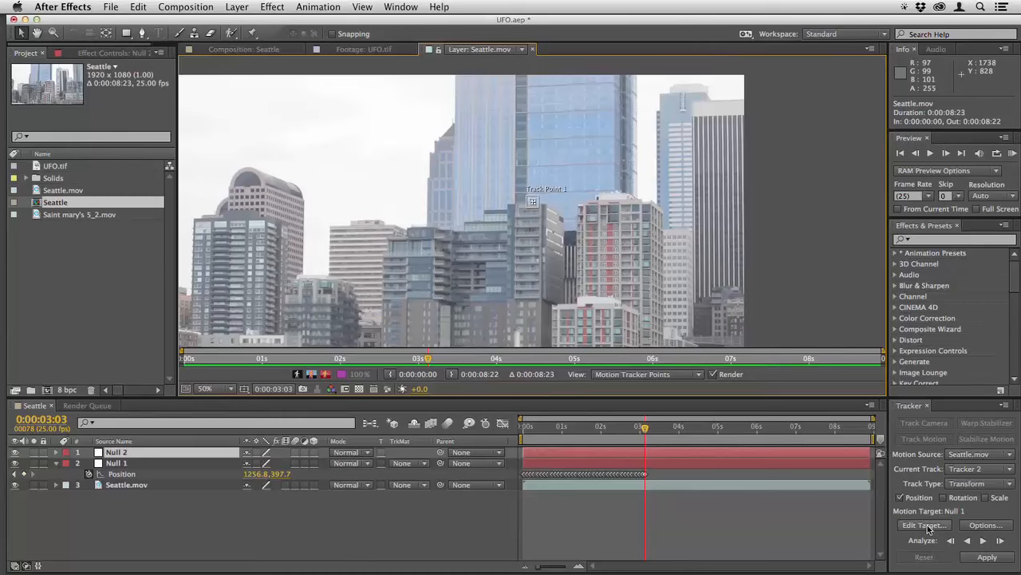
# - Set Null 2 as the motion target of Tracker 2
pyautogui.click(927, 524)
pyautogui.click(753, 436)
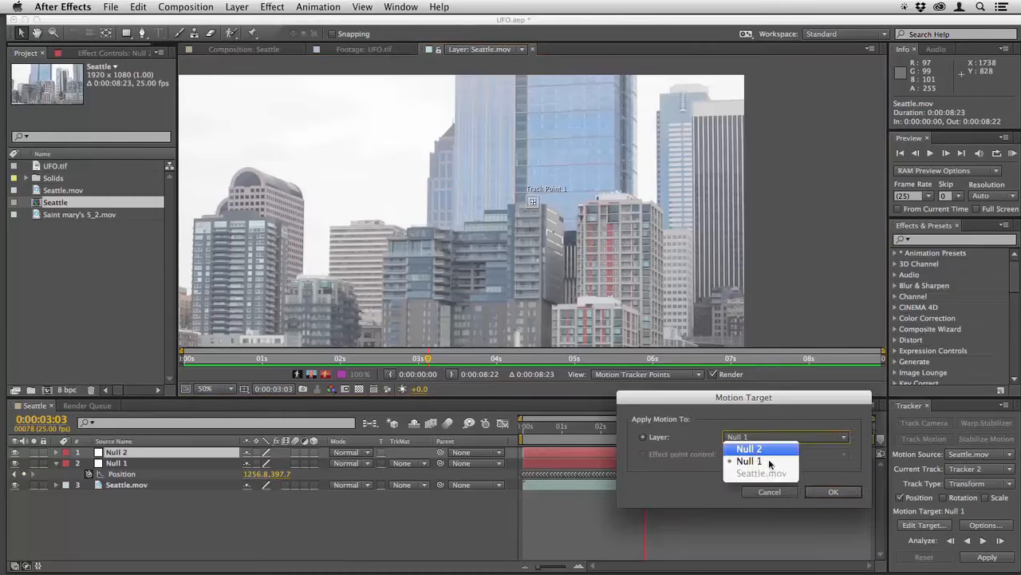
pyautogui.click(754, 448)
pyautogui.click(832, 492)
# - Enlarge Tracker 2's track point regions and place them over the rooftop corner of the far-left tower in Seattle.mov
pyautogui.click(724, 485)
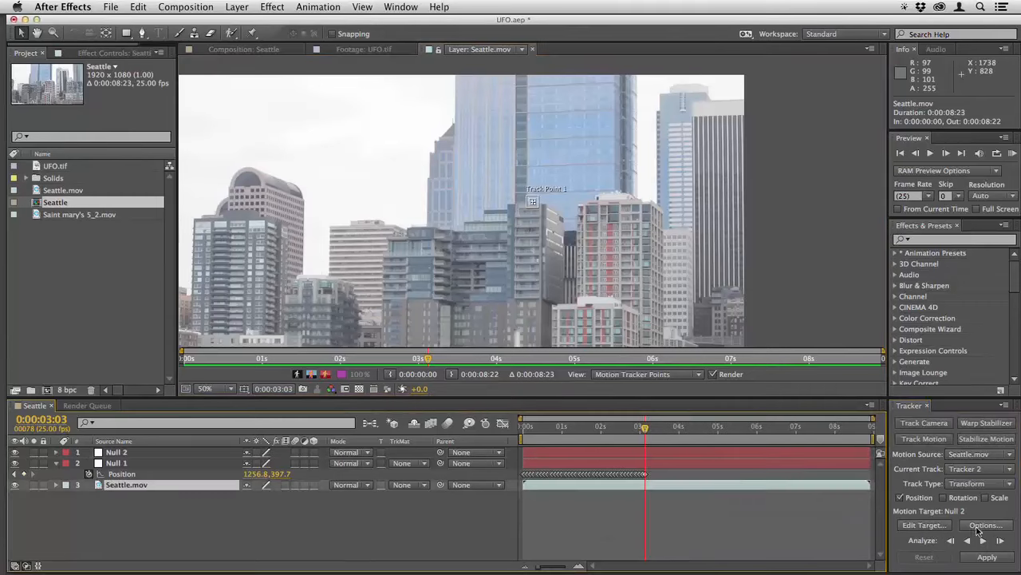
pyautogui.click(540, 207)
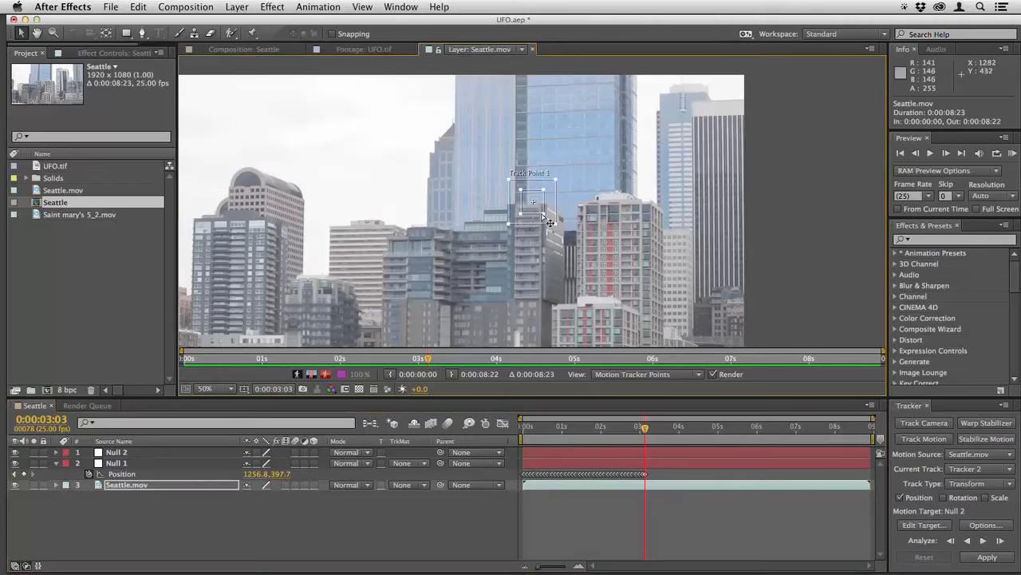
pyautogui.moveTo(541, 212); pyautogui.dragTo(198, 235)
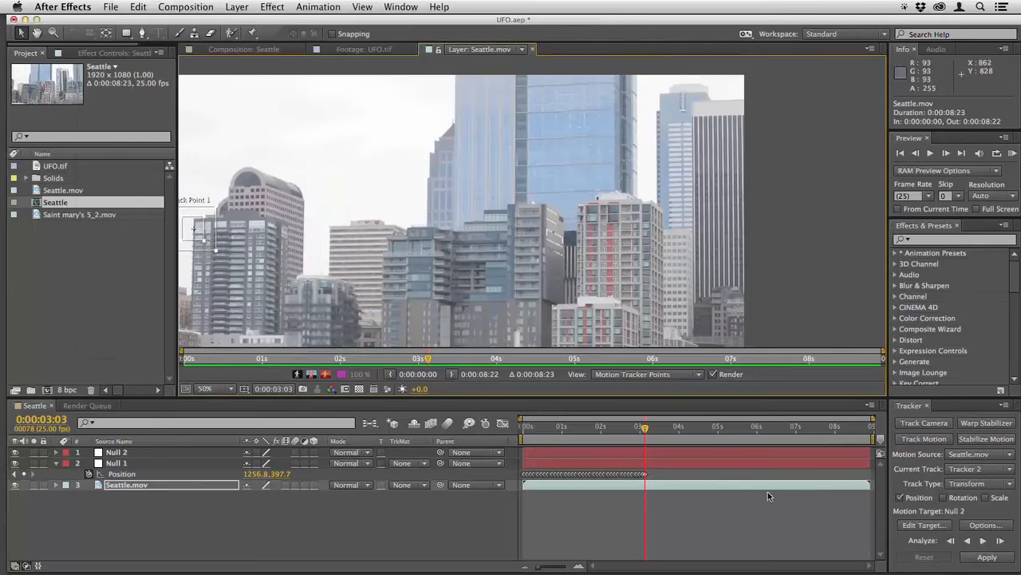
# - Analyze Tracker 2 forward from 0:00:03:03 to the end of the clip and apply it to Null 2 in X and Y
pyautogui.click(982, 541)
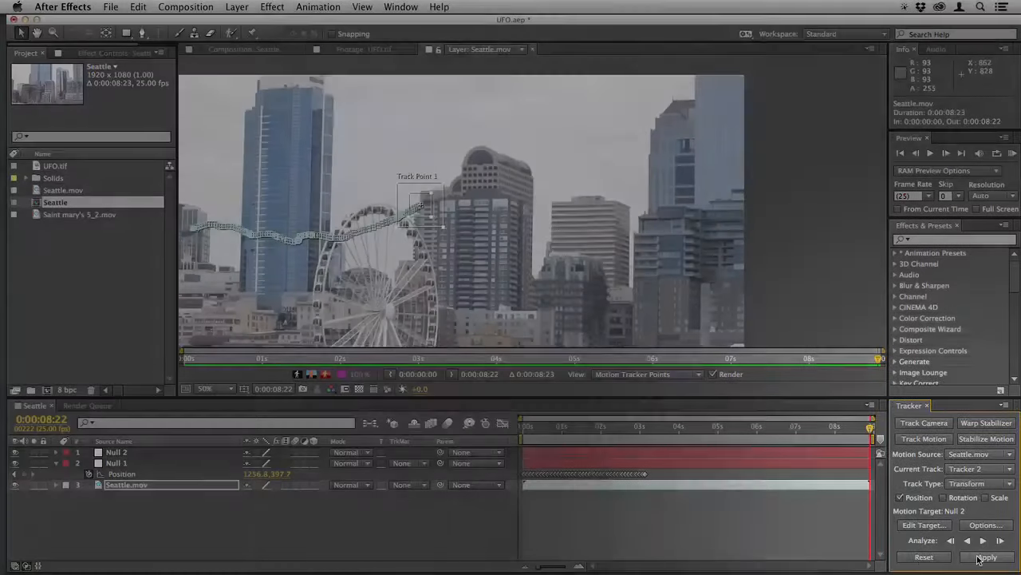
pyautogui.click(979, 557)
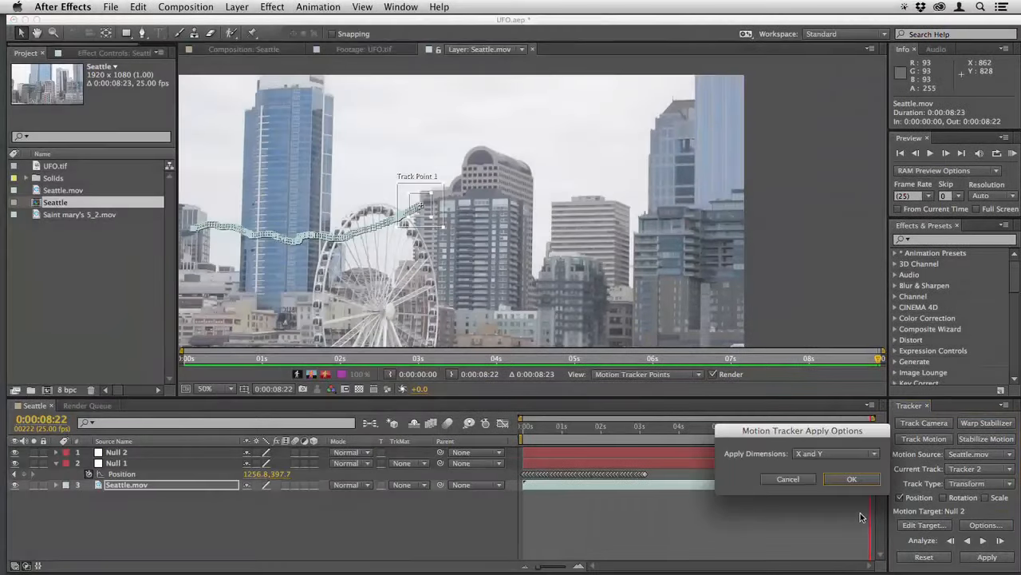
pyautogui.click(851, 479)
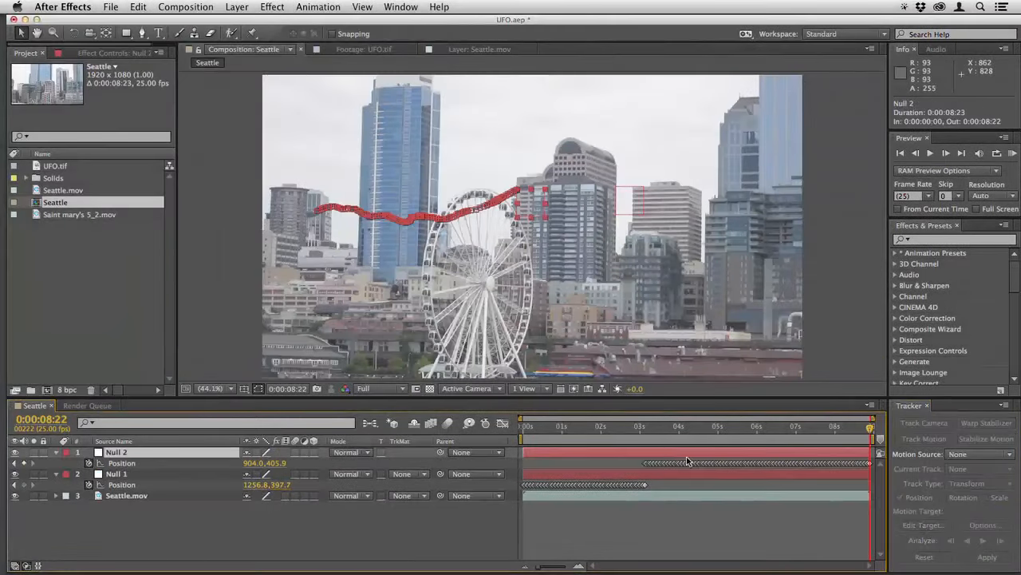
# - Parent Null 2 to Null 1 with the current time at 0:00:00:00
pyautogui.moveTo(620, 436); pyautogui.dragTo(549, 441)
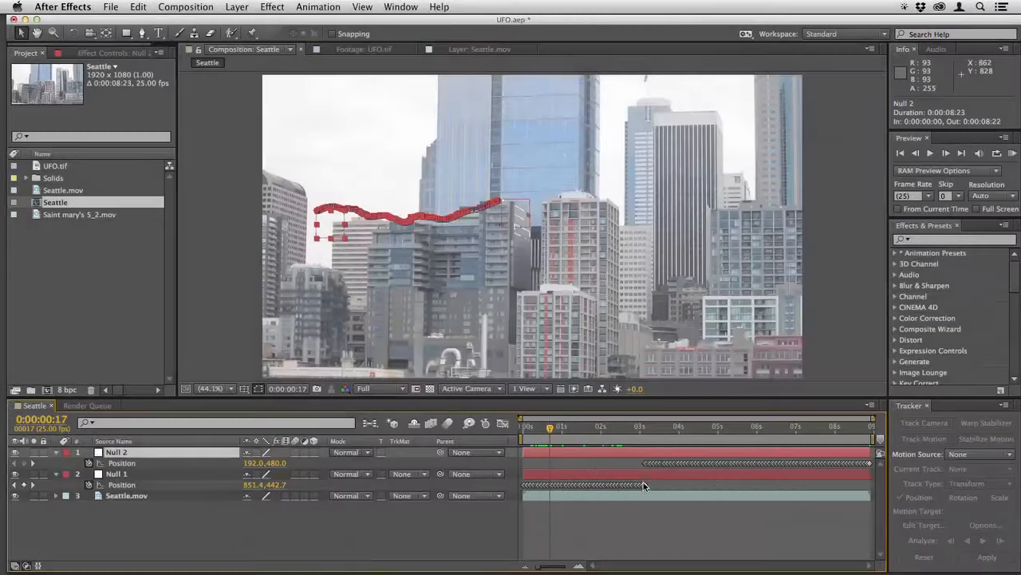
pyautogui.moveTo(643, 434); pyautogui.dragTo(526, 468)
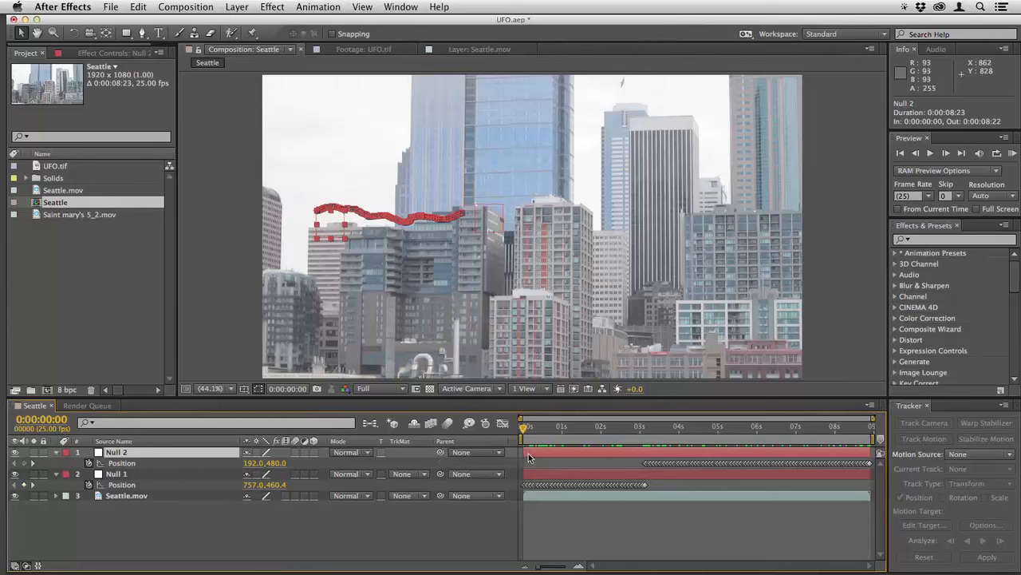
pyautogui.click(524, 475)
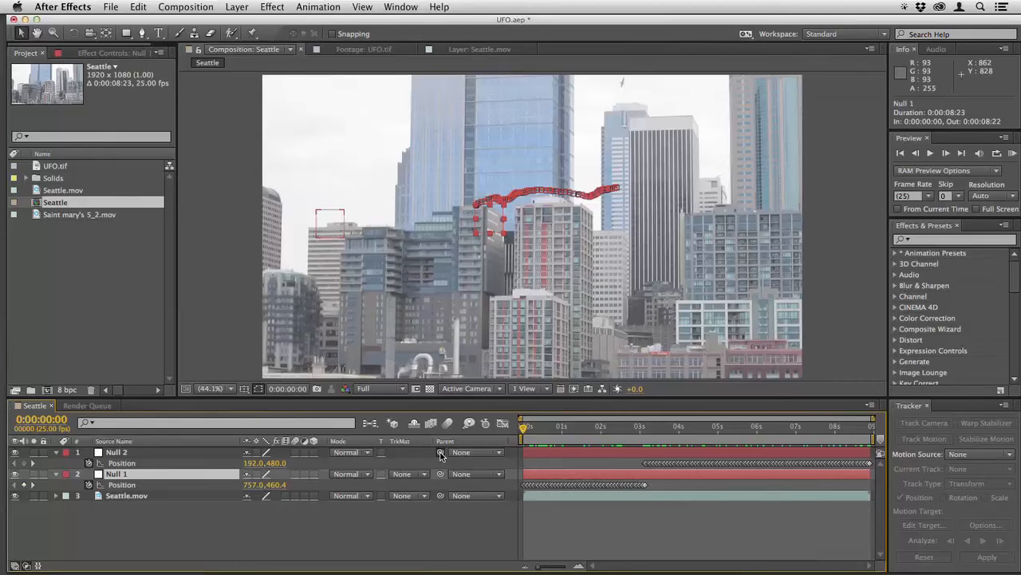
pyautogui.moveTo(440, 453); pyautogui.dragTo(156, 478)
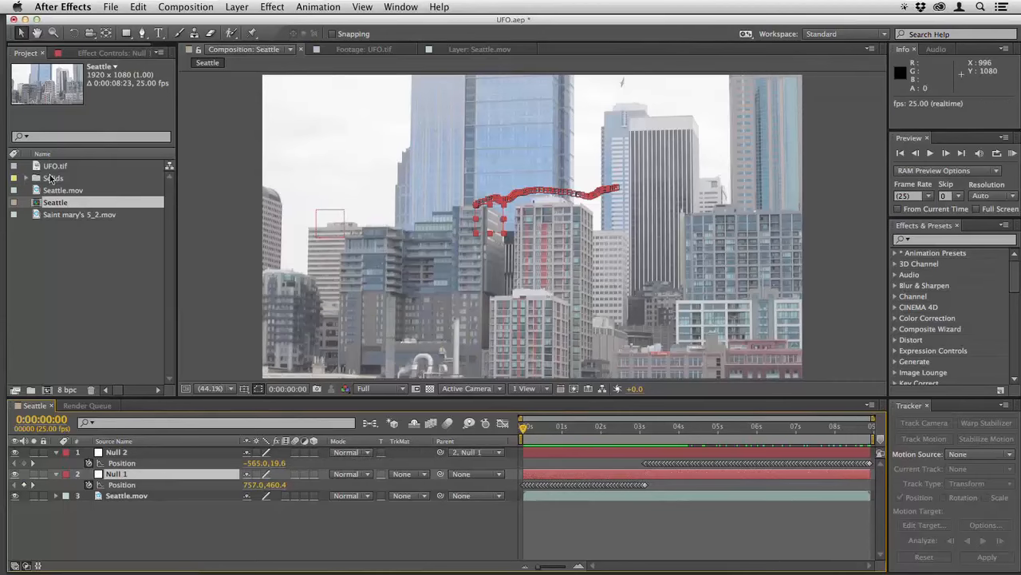
# - Add UFO.tif as the uppermost layer over the skyline in the Seattle composition and parent it to Null 2
pyautogui.moveTo(49, 167); pyautogui.dragTo(579, 203)
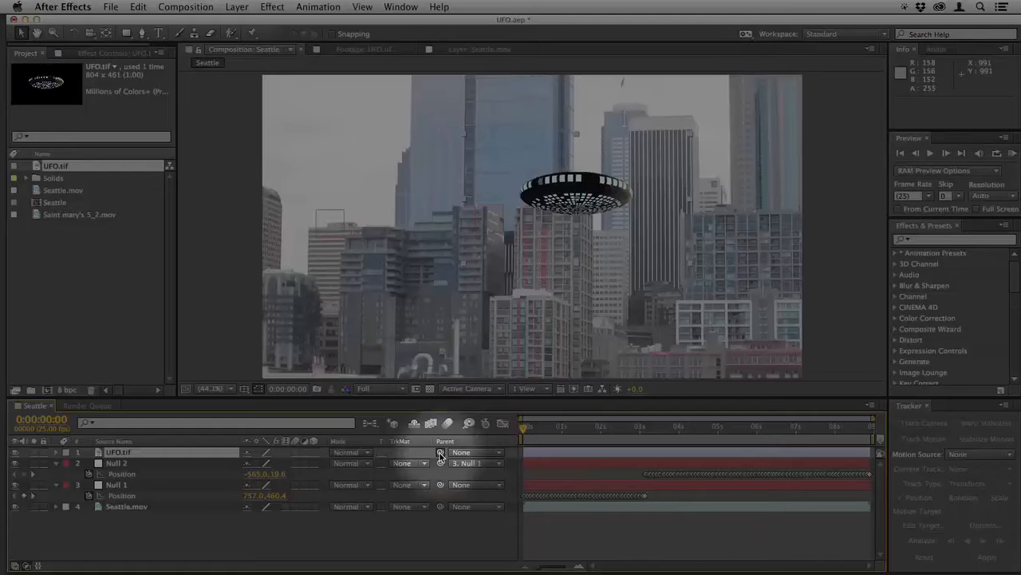
pyautogui.moveTo(440, 453); pyautogui.dragTo(161, 467)
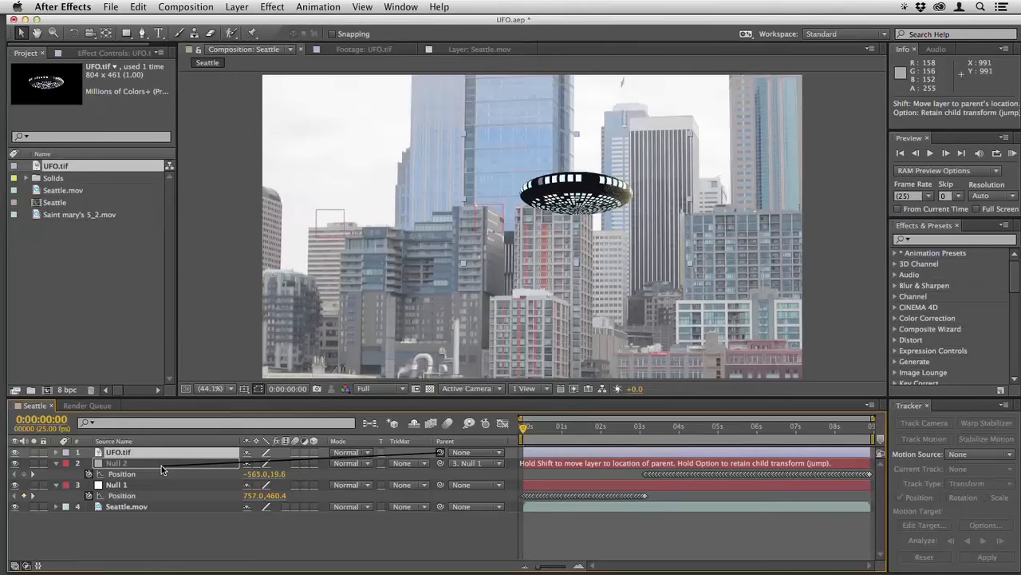
pyautogui.moveTo(161, 465); pyautogui.dragTo(162, 466)
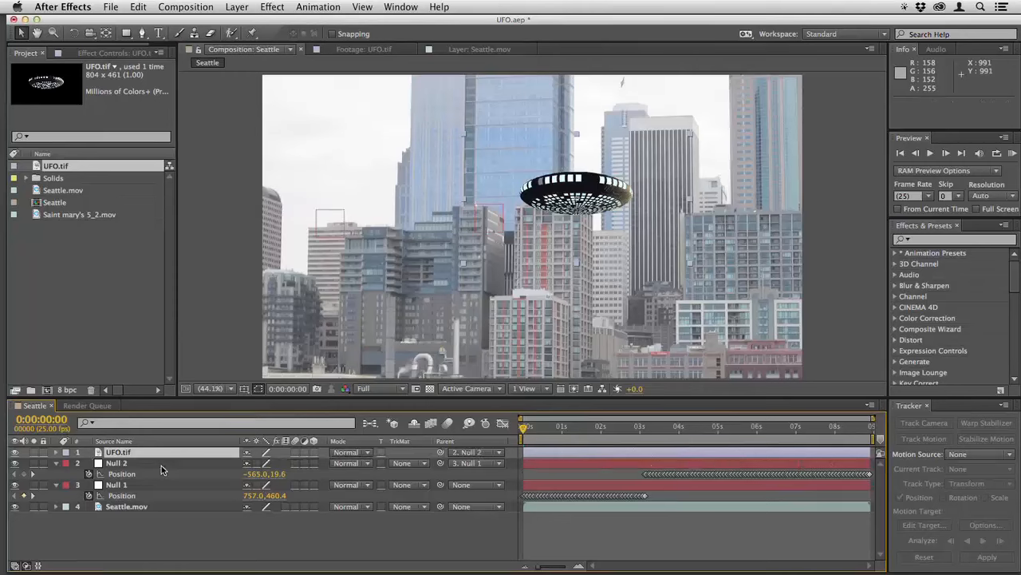
pyautogui.click(613, 536)
pyautogui.press('space')
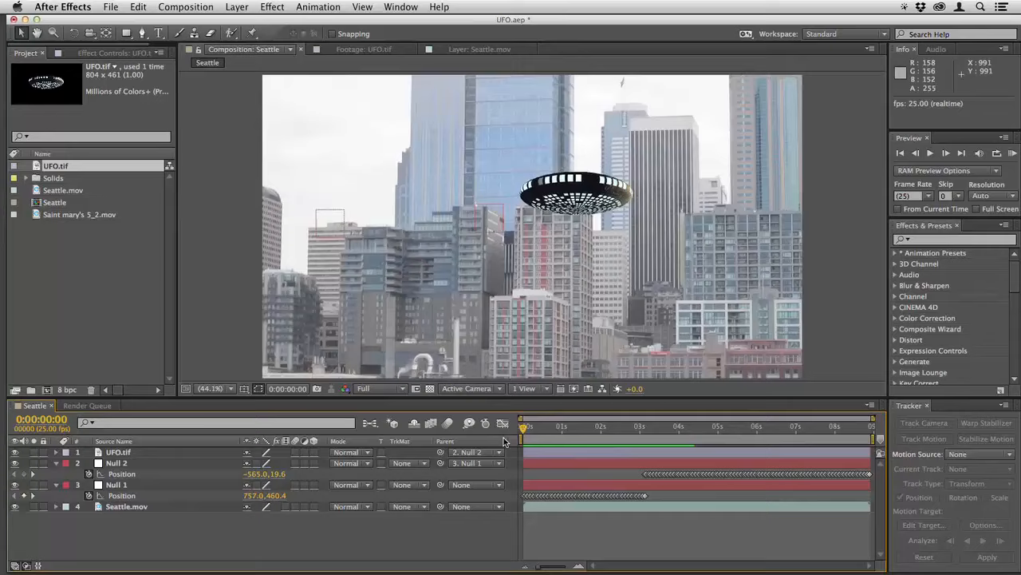
pyautogui.moveTo(523, 429); pyautogui.dragTo(623, 434)
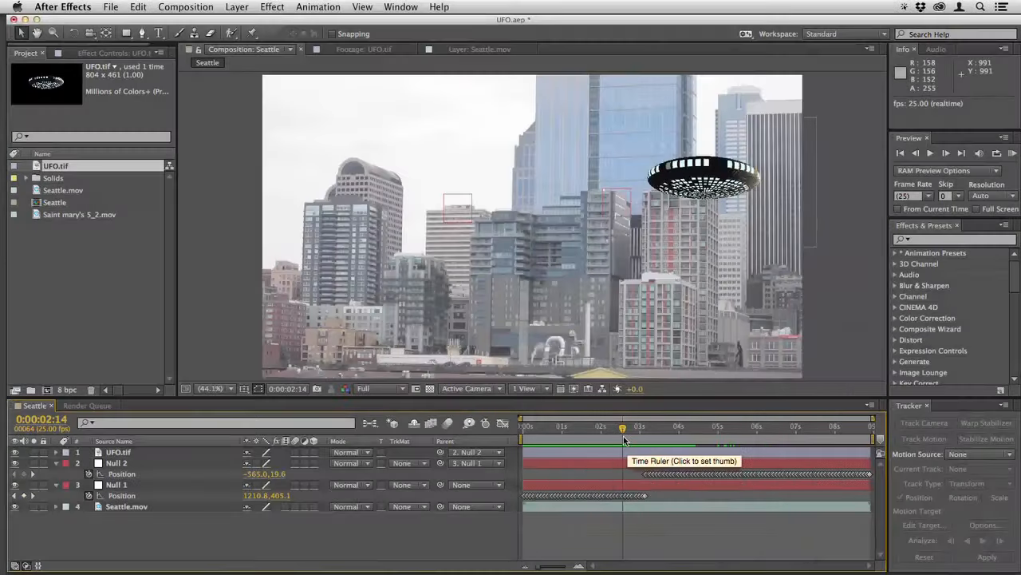
pyautogui.click(627, 431)
pyautogui.moveTo(630, 432); pyautogui.dragTo(523, 435)
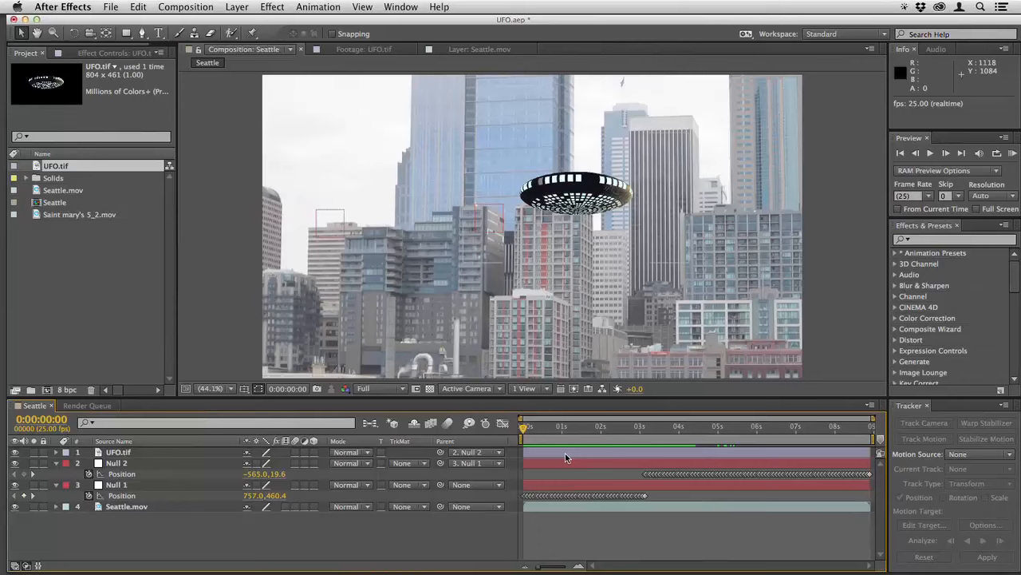
# - Scale the UFO.tif layer down proportionally to well under half its original size
pyautogui.click(564, 456)
pyautogui.press('a')
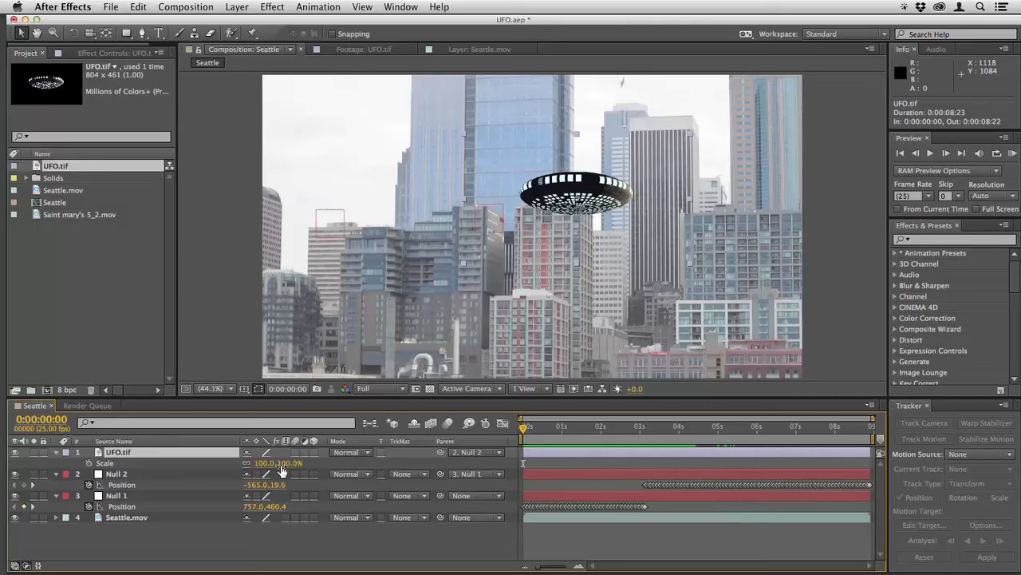
pyautogui.moveTo(279, 464); pyautogui.dragTo(482, 464)
# - Set the UFO's Anchor Point to -2000.0, 538.5 so it sits outside the frame, and keyframe it at 0:00:00:00
pyautogui.press('a')
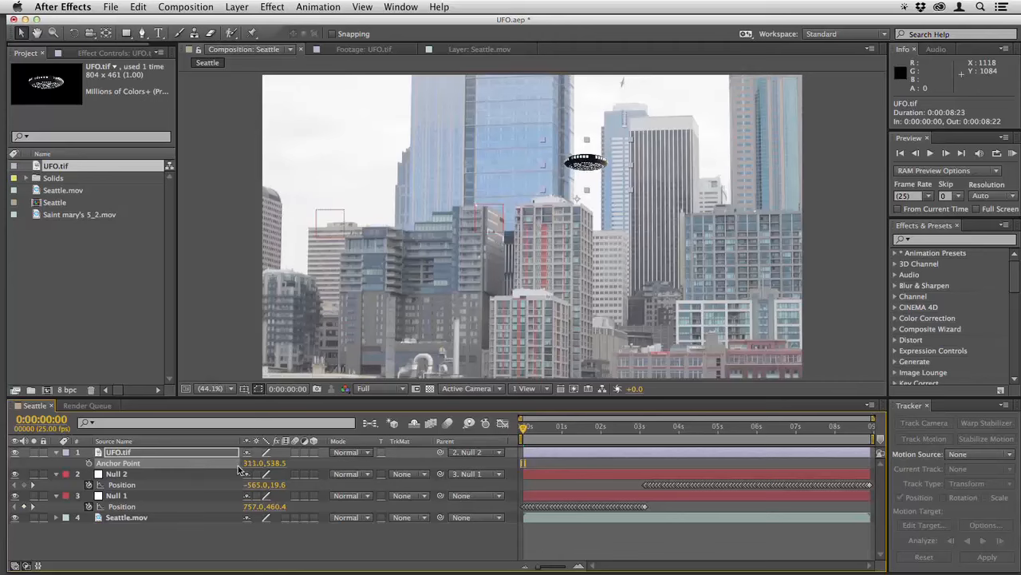
pyautogui.moveTo(256, 469); pyautogui.dragTo(128, 462)
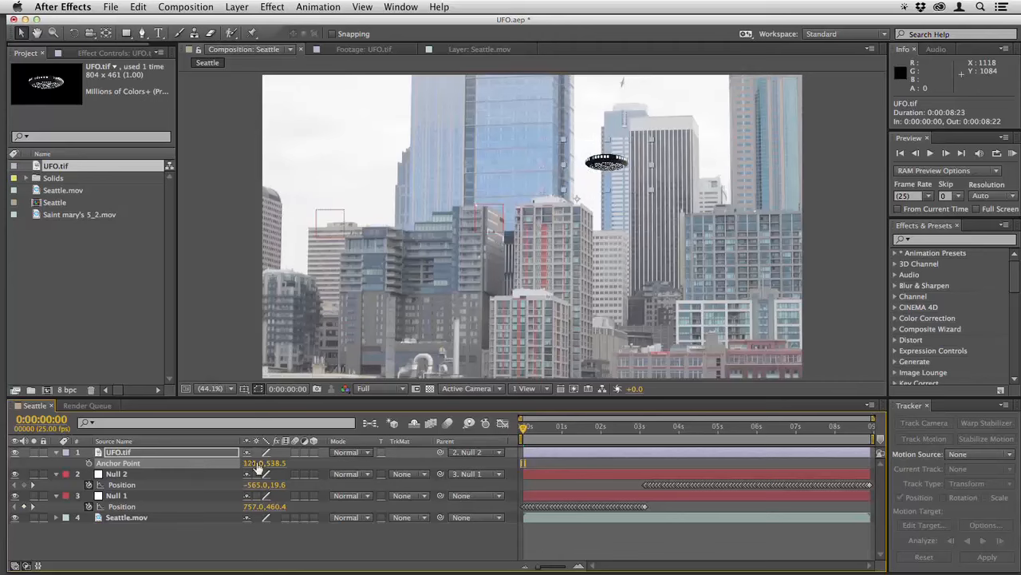
pyautogui.moveTo(224, 462); pyautogui.dragTo(144, 468)
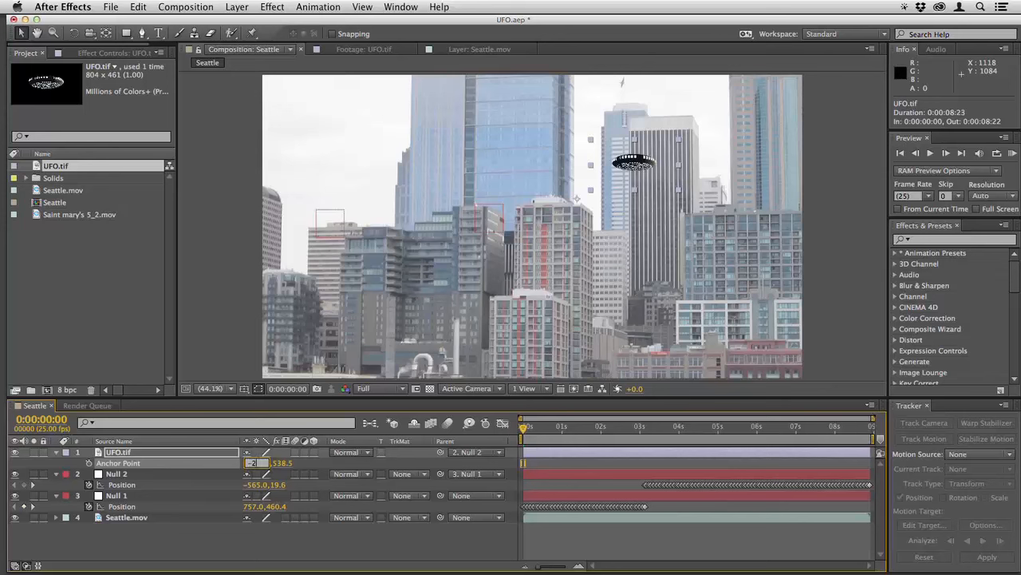
pyautogui.press('Return')
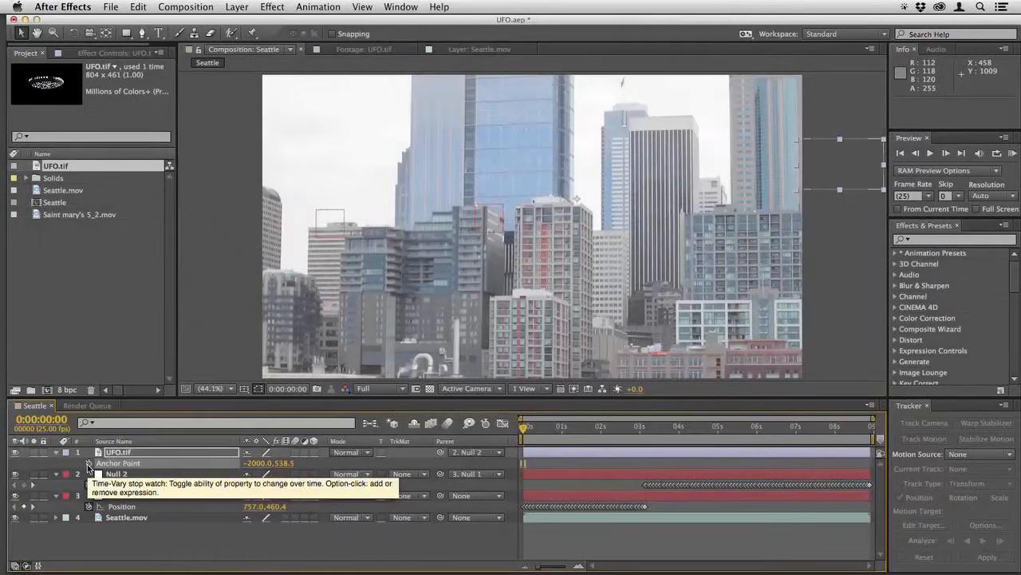
pyautogui.click(87, 463)
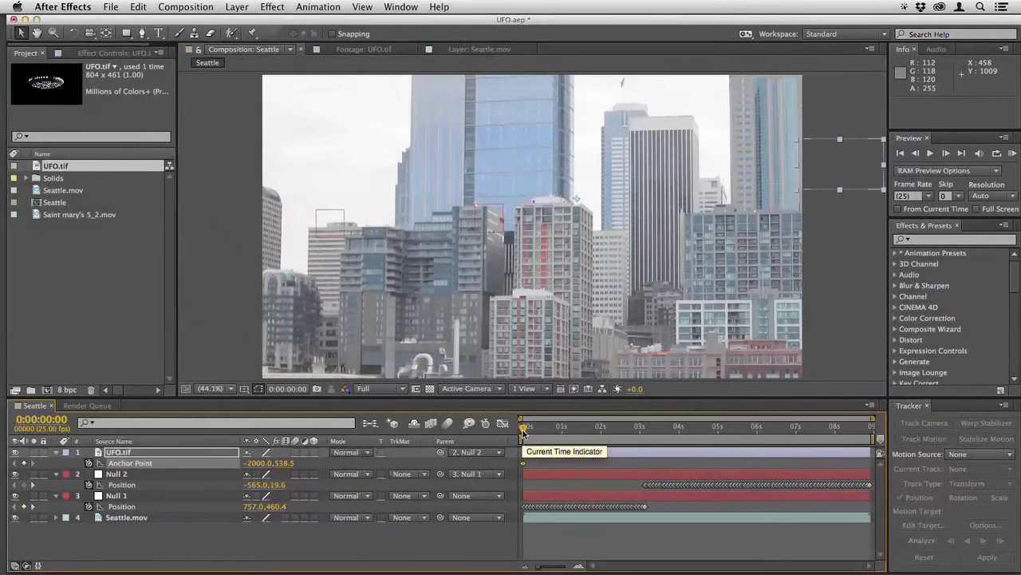
# - At 0:00:07:23, keyframe the UFO's Anchor Point X at 6483.0 so it leaves the opposite side of the frame
pyautogui.press('pagedown')
pyautogui.moveTo(535, 432); pyautogui.dragTo(832, 444)
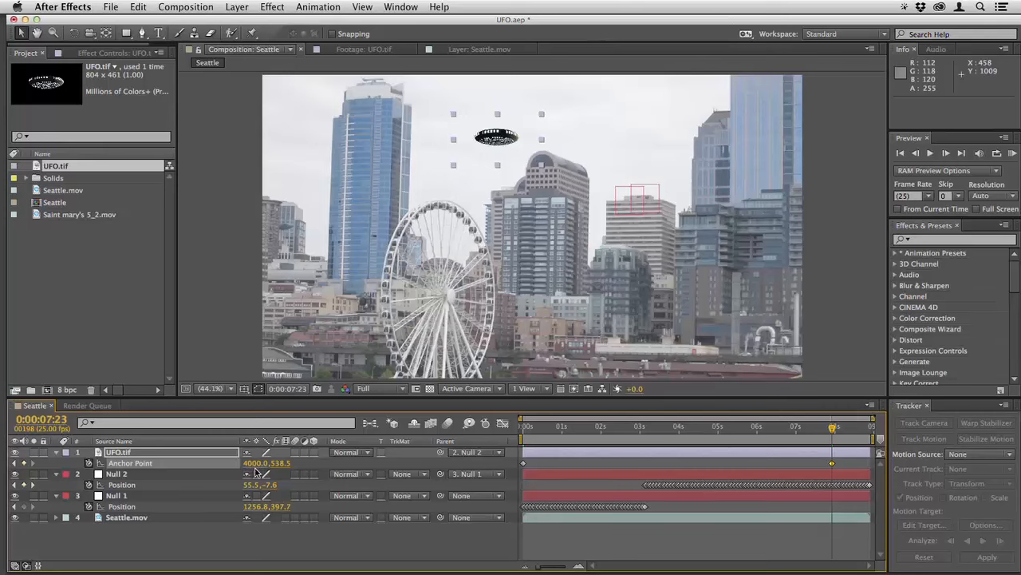
pyautogui.moveTo(252, 465); pyautogui.dragTo(859, 481)
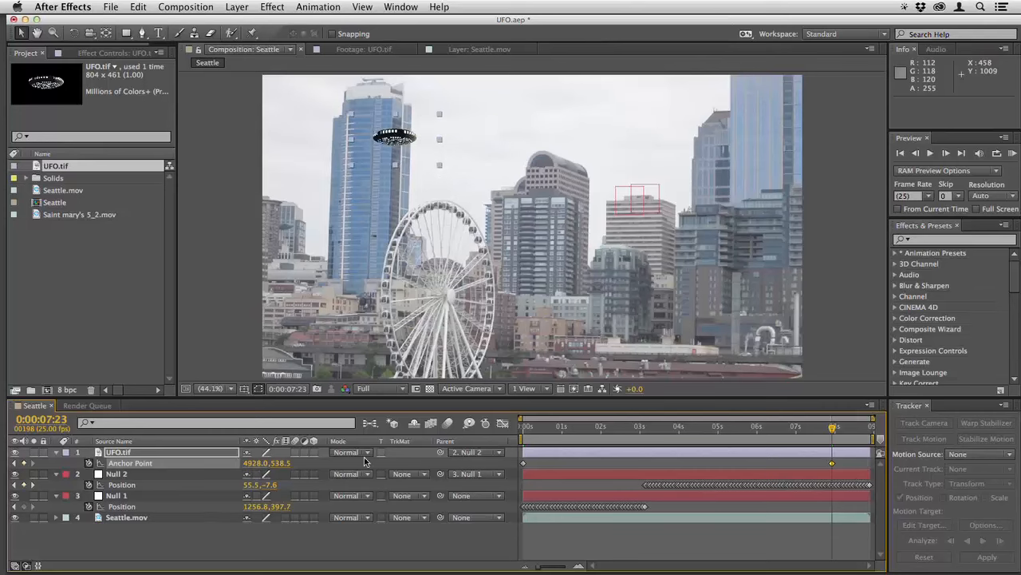
pyautogui.moveTo(248, 471); pyautogui.dragTo(730, 470)
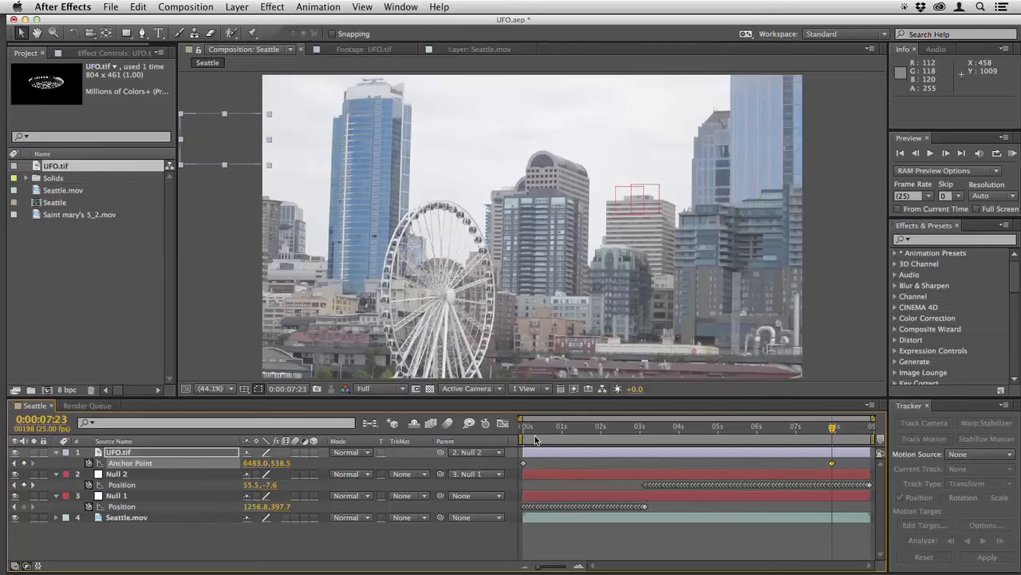
# - Enable motion blur on the UFO.tif layer and move its Anchor Point keyframes to about 3 seconds and 0:00:05:08
pyautogui.press('KP_0')
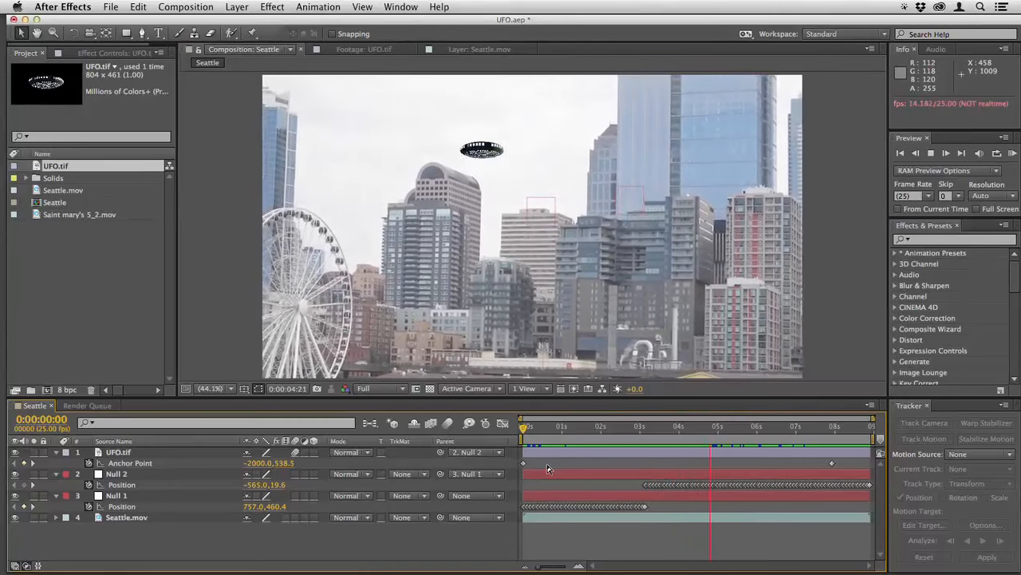
pyautogui.press('space')
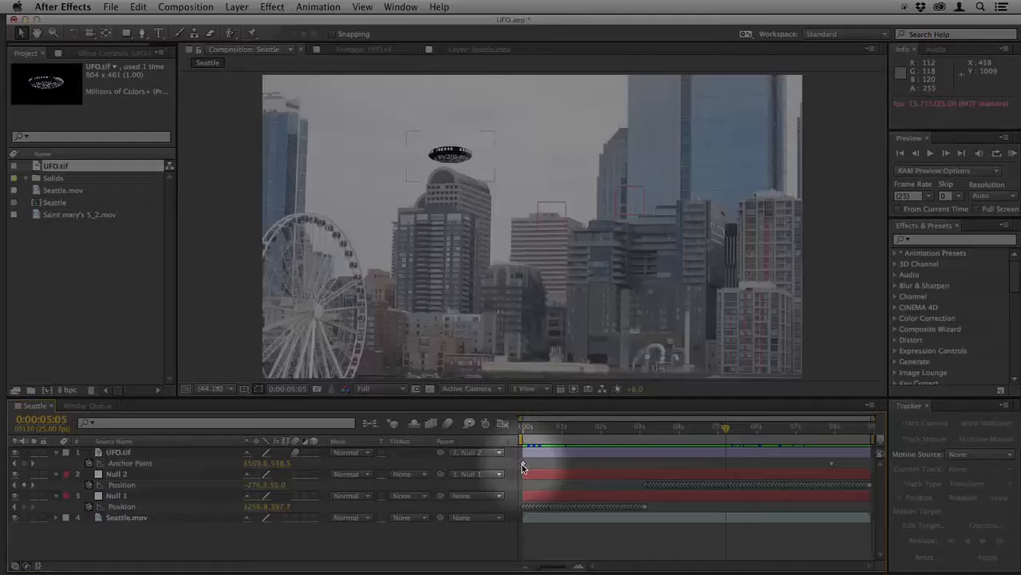
pyautogui.moveTo(524, 464); pyautogui.dragTo(591, 467)
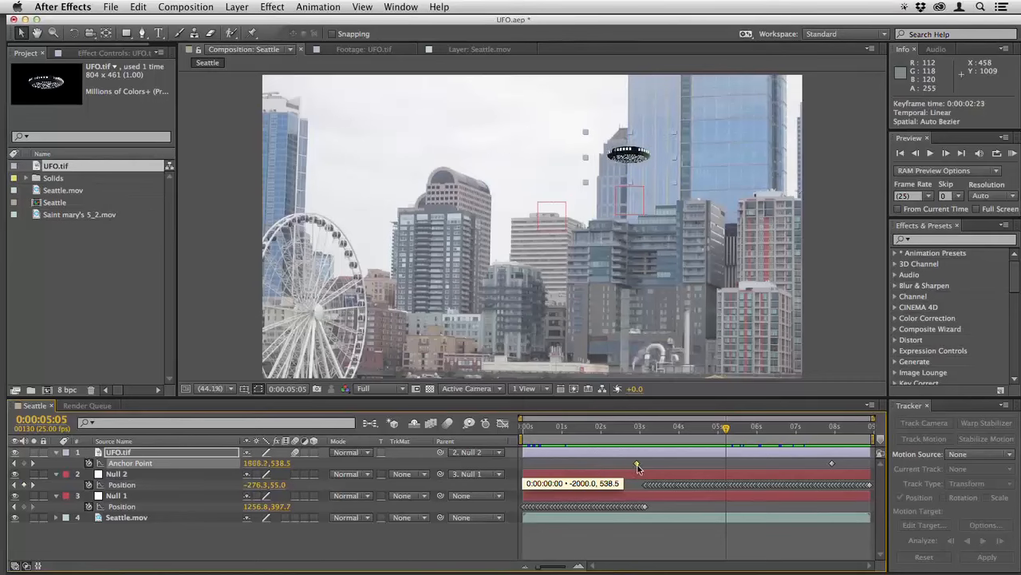
pyautogui.click(830, 465)
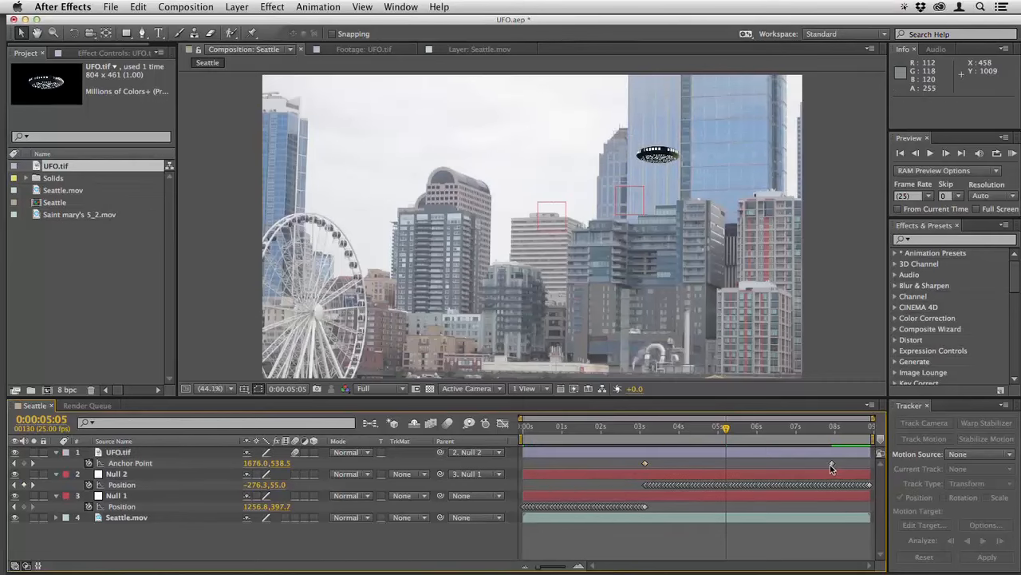
pyautogui.moveTo(829, 463); pyautogui.dragTo(730, 463)
pyautogui.click(635, 430)
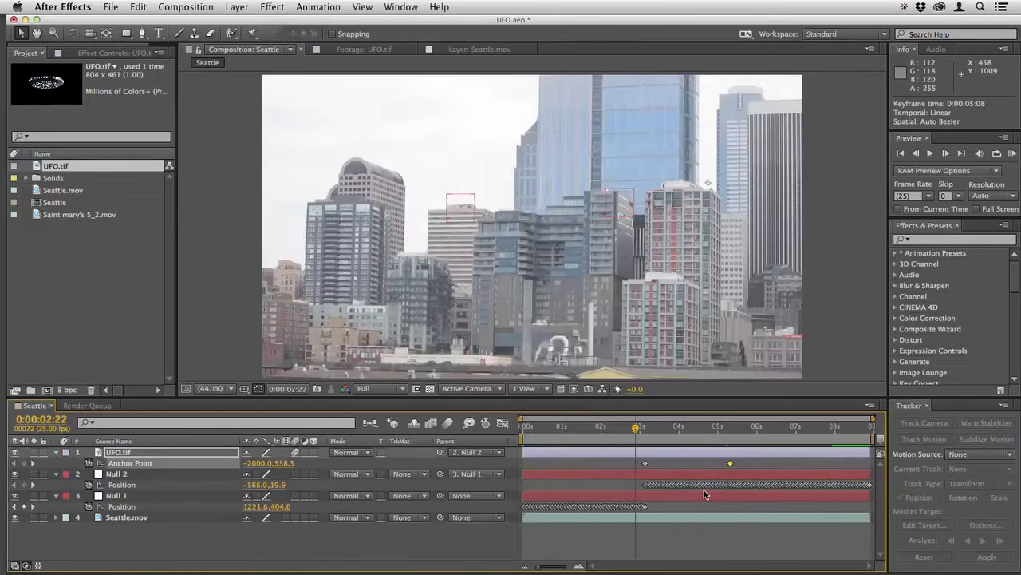
pyautogui.press('space')
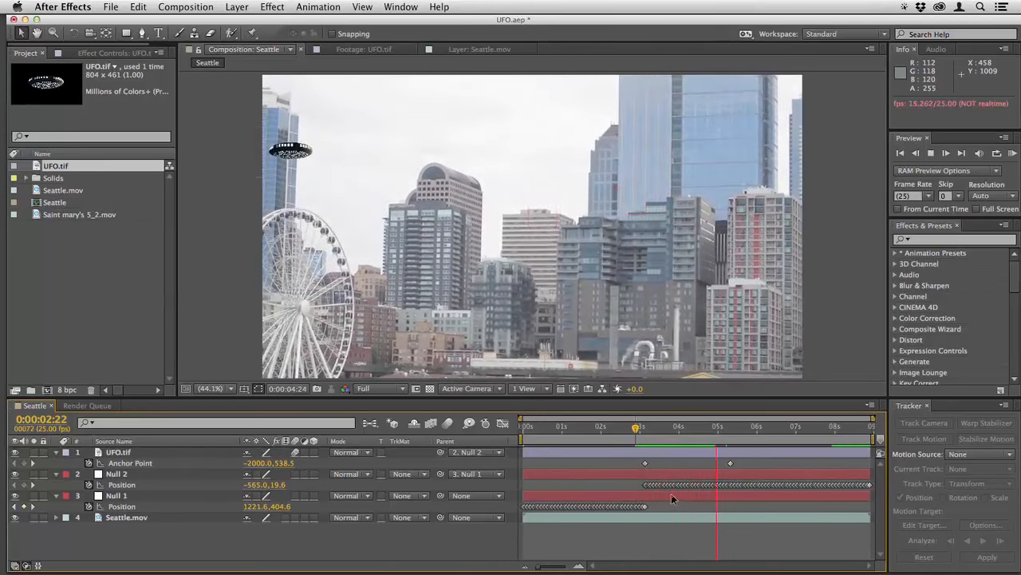
# - Move the UFO's first Anchor Point keyframe to 0:00:01:22 and preview the flight from 0:00:01:09
pyautogui.moveTo(645, 464); pyautogui.dragTo(597, 465)
pyautogui.click(576, 429)
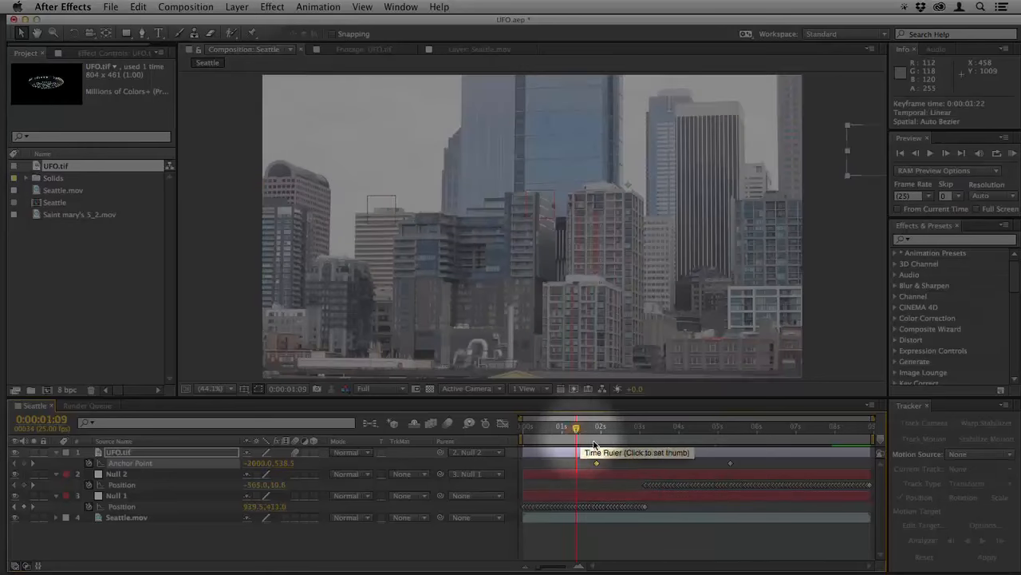
pyautogui.click(625, 481)
pyautogui.press('space')
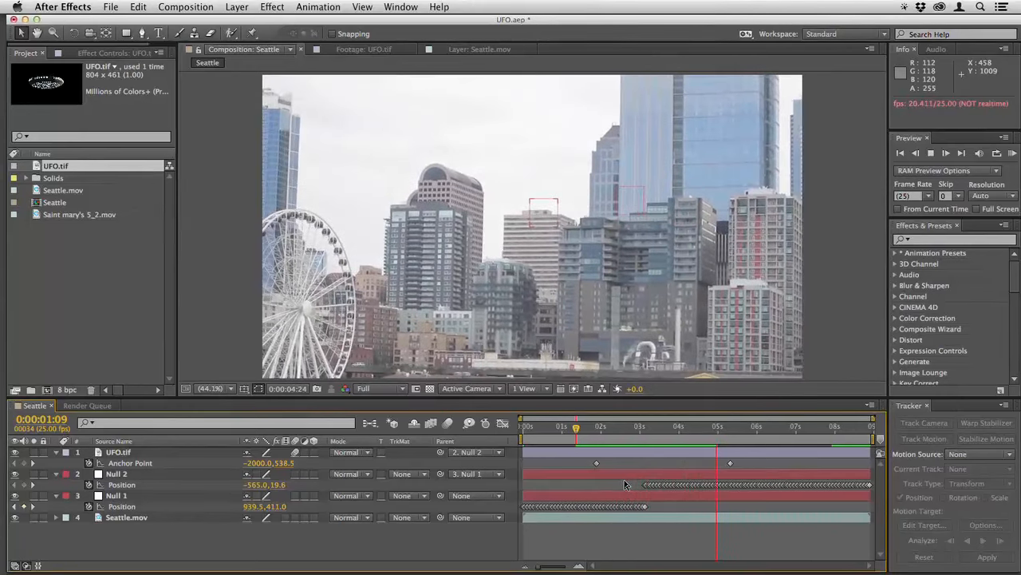
# - Turn on motion blur for the whole composition and preview the UFO's flight from 0:00:01:18
pyautogui.press('space')
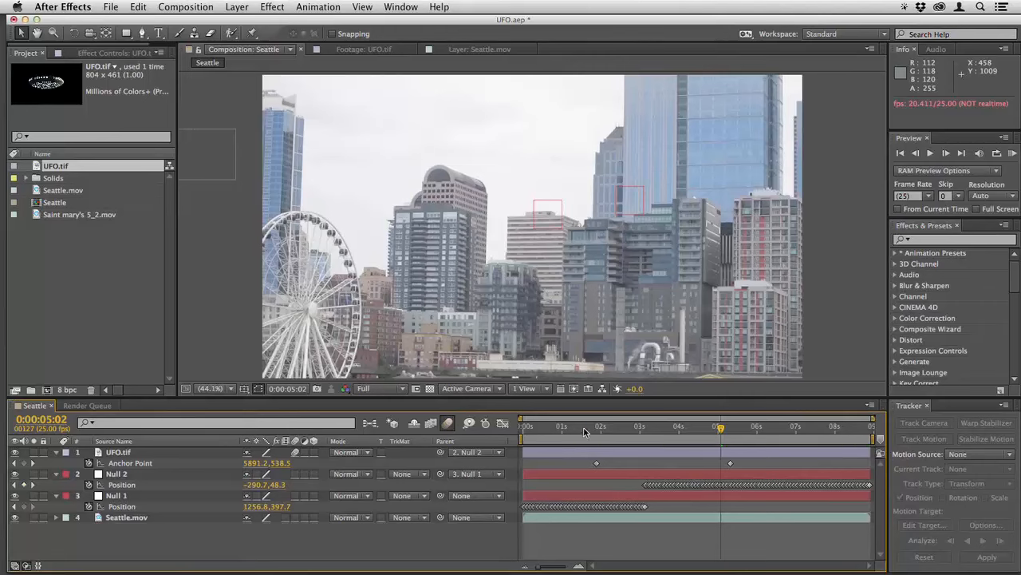
pyautogui.click(584, 432)
pyautogui.press('space')
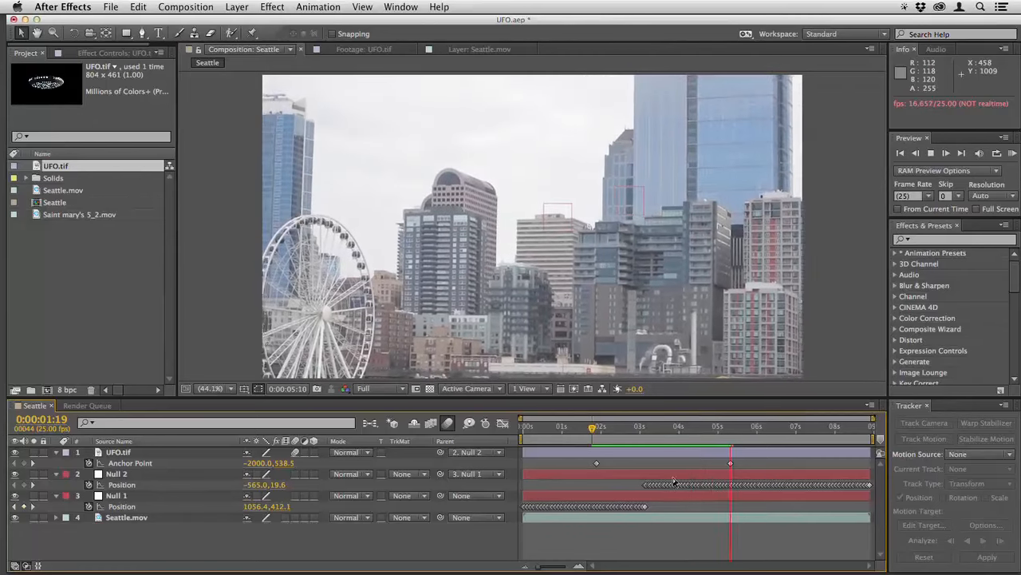
pyautogui.press('space')
pyautogui.click(590, 432)
pyautogui.press('space')
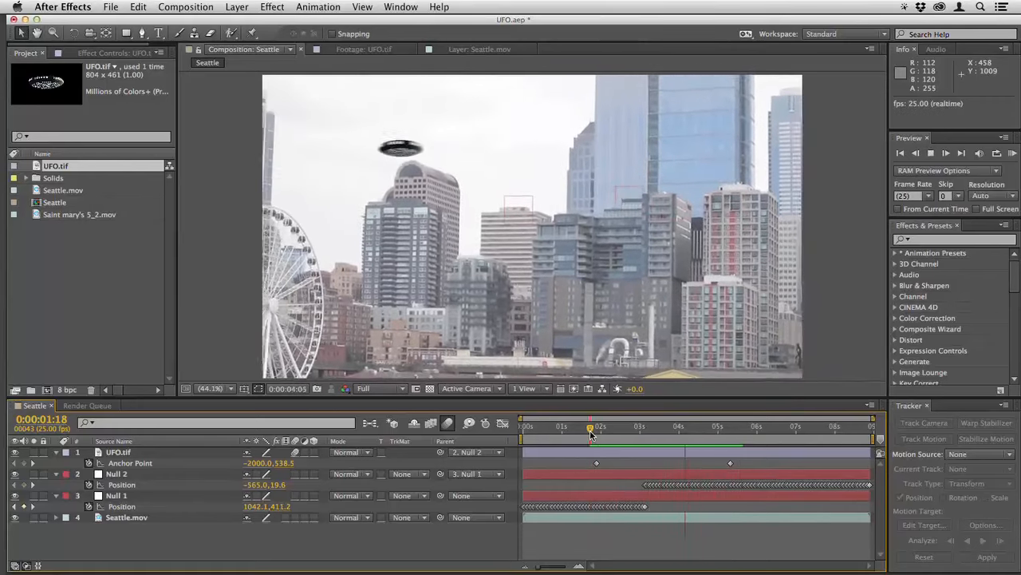
pyautogui.press('space')
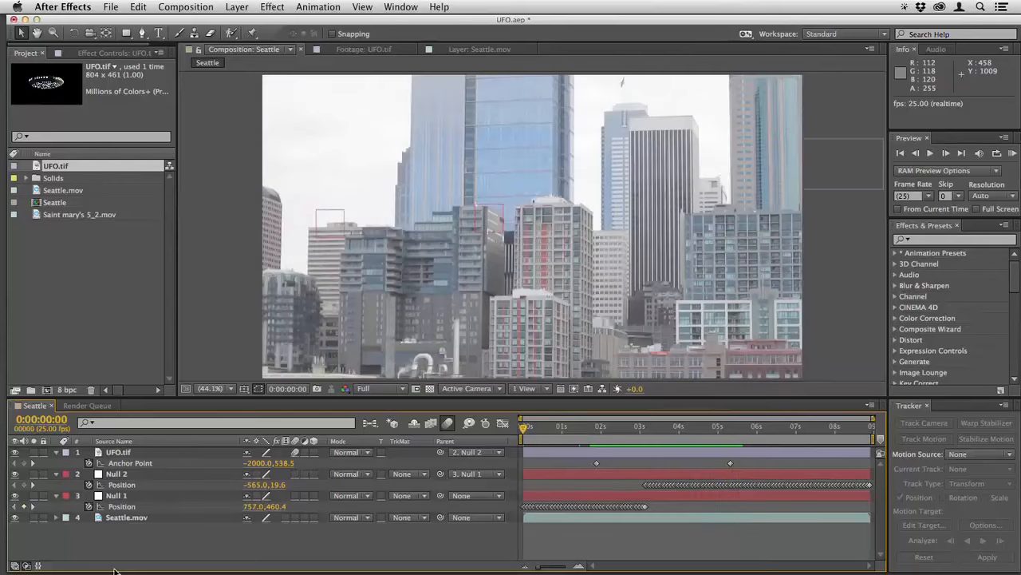
# - Duplicate the Seattle.mov layer, place the copy above UFO.tif and solo it
pyautogui.click(127, 518)
pyautogui.press('super+d')
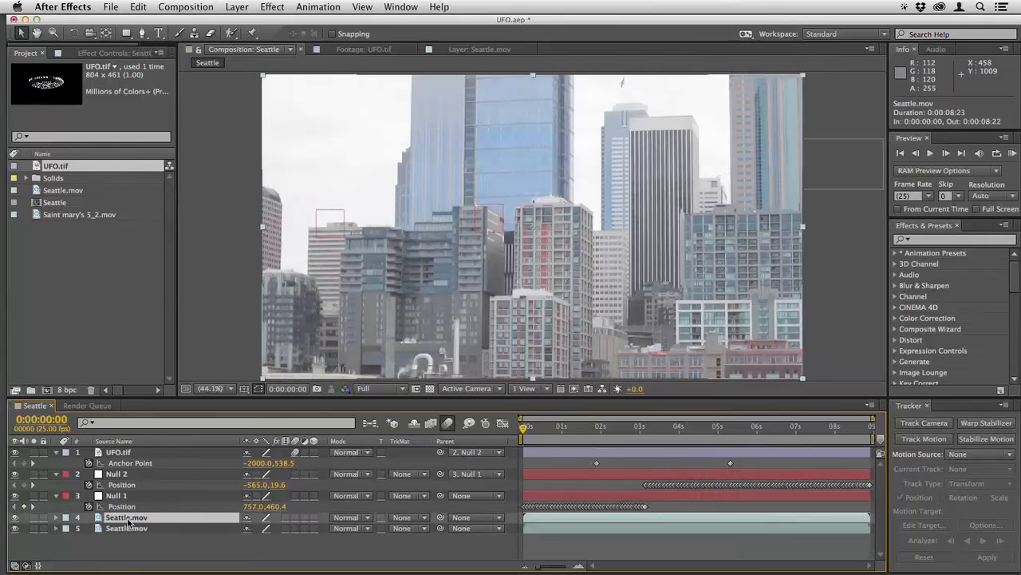
pyautogui.moveTo(127, 519); pyautogui.dragTo(124, 453)
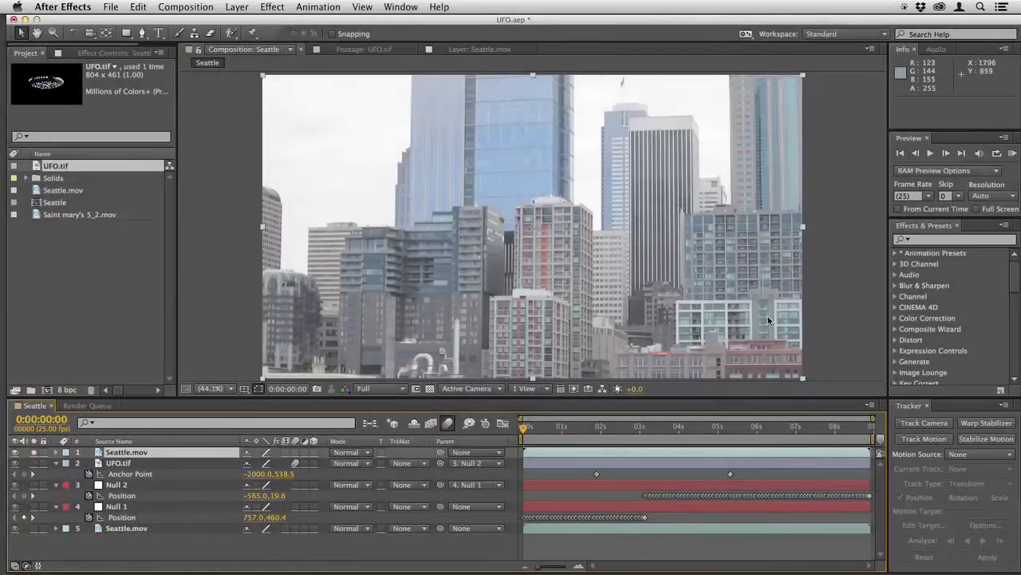
# - Find the Luma Key effect and apply it to the top Seattle.mov layer
pyautogui.click(918, 242)
pyautogui.write('luma')
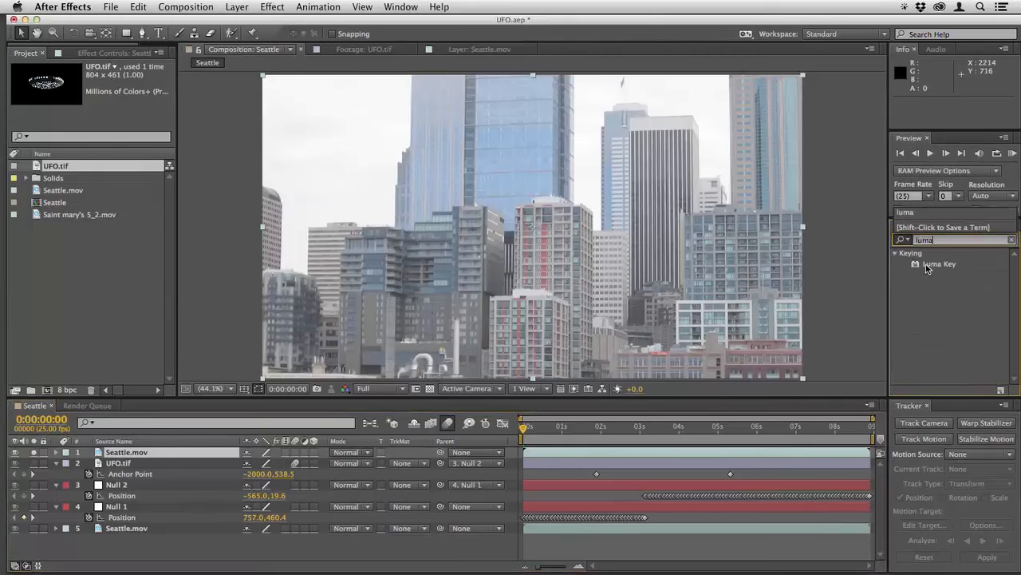
pyautogui.moveTo(927, 268); pyautogui.dragTo(621, 401)
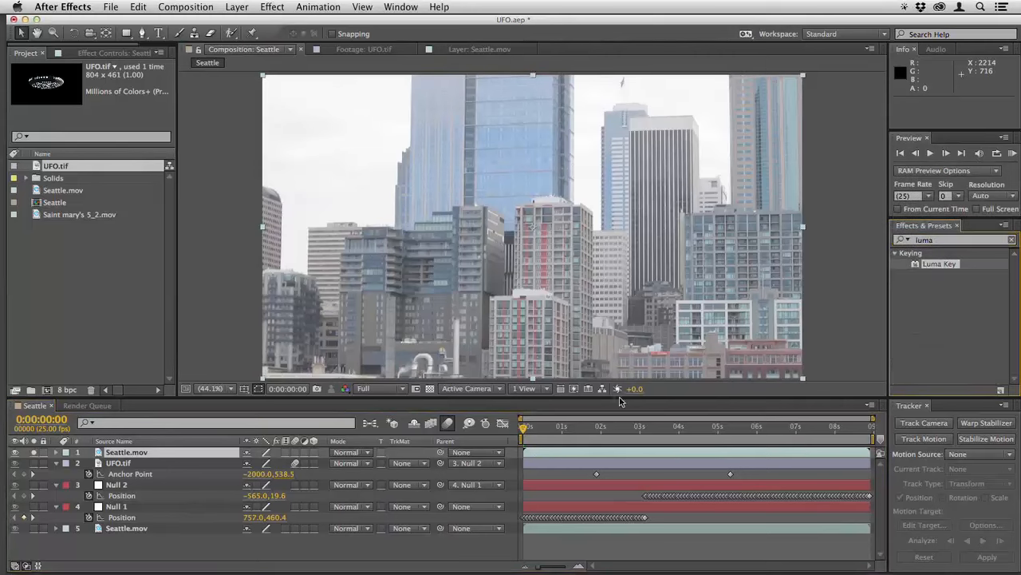
pyautogui.moveTo(586, 455); pyautogui.dragTo(586, 453)
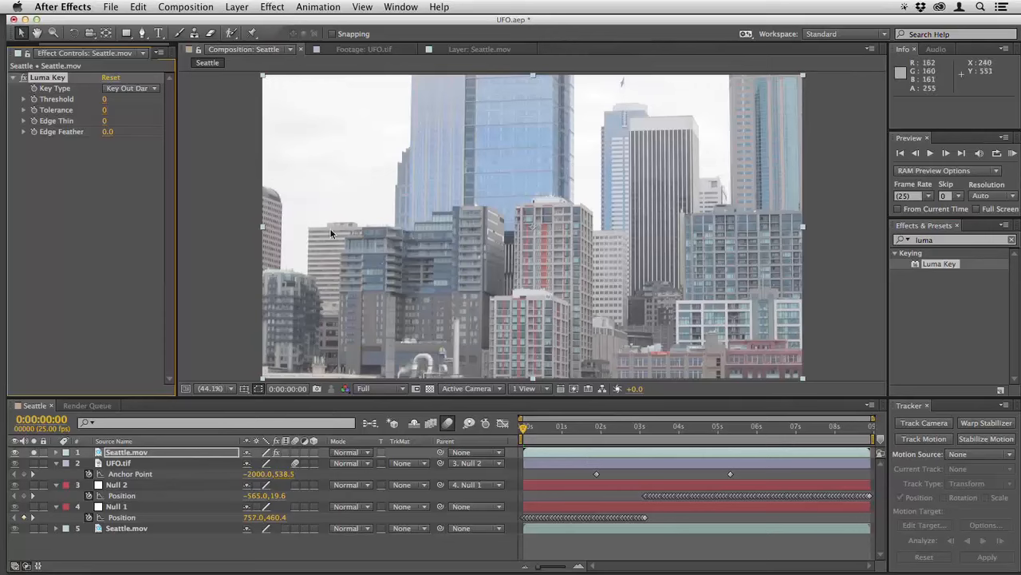
# - Set the Luma Key to Key Out Brighter with threshold 231 and edge feather 2.7, and turn off the layer's solo
pyautogui.click(128, 87)
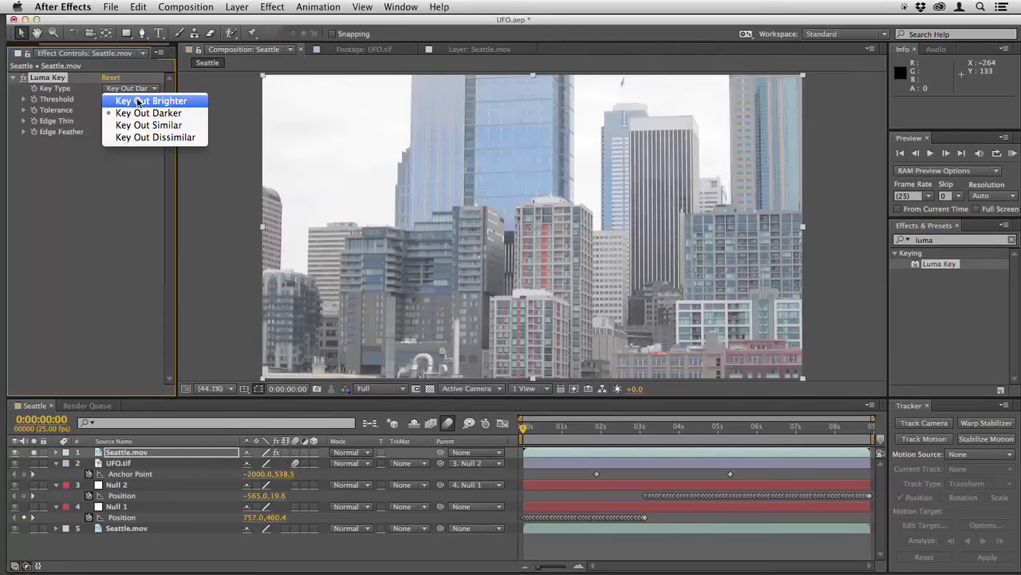
pyautogui.click(138, 101)
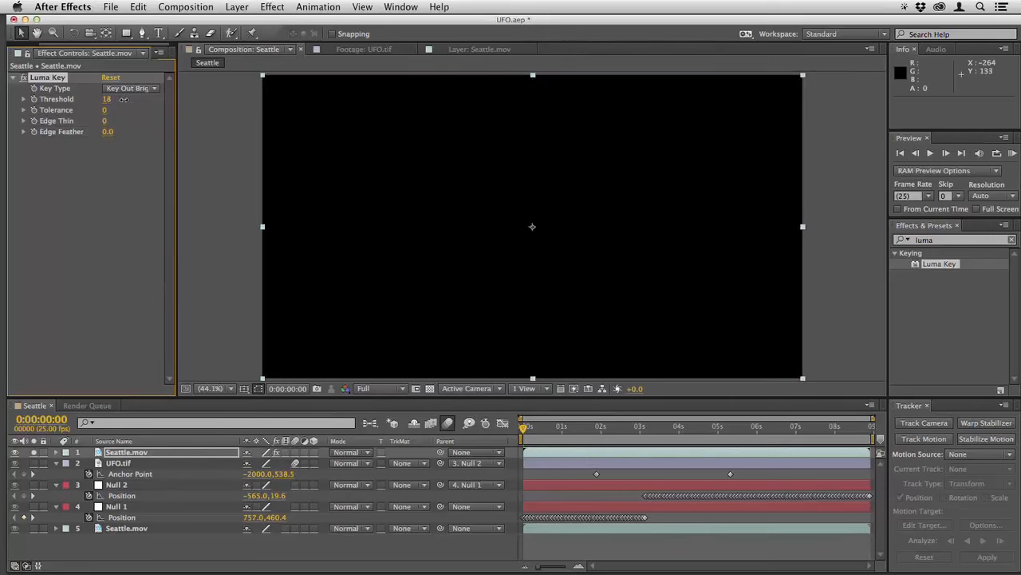
pyautogui.moveTo(123, 99); pyautogui.dragTo(254, 103)
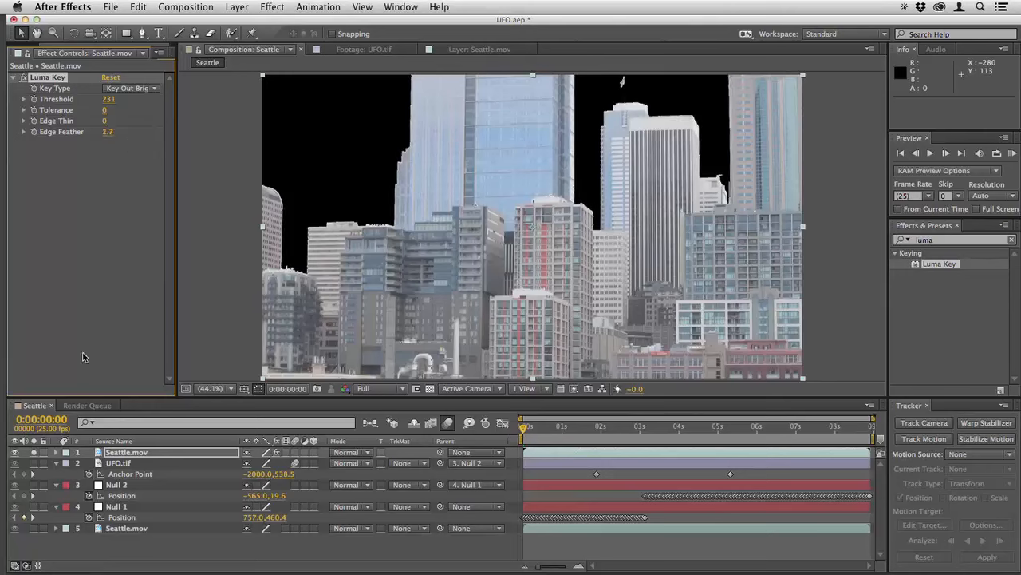
pyautogui.click(34, 454)
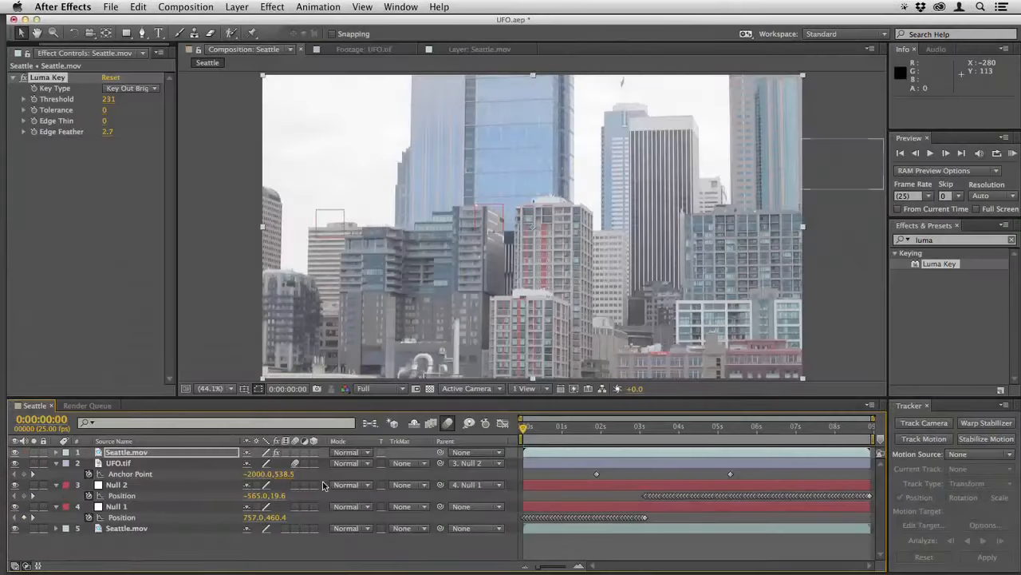
# - Preview the UFO's flight behind the buildings, playing from 0:00:00:00, 0:00:02:04 and 0:00:01:07
pyautogui.press('space')
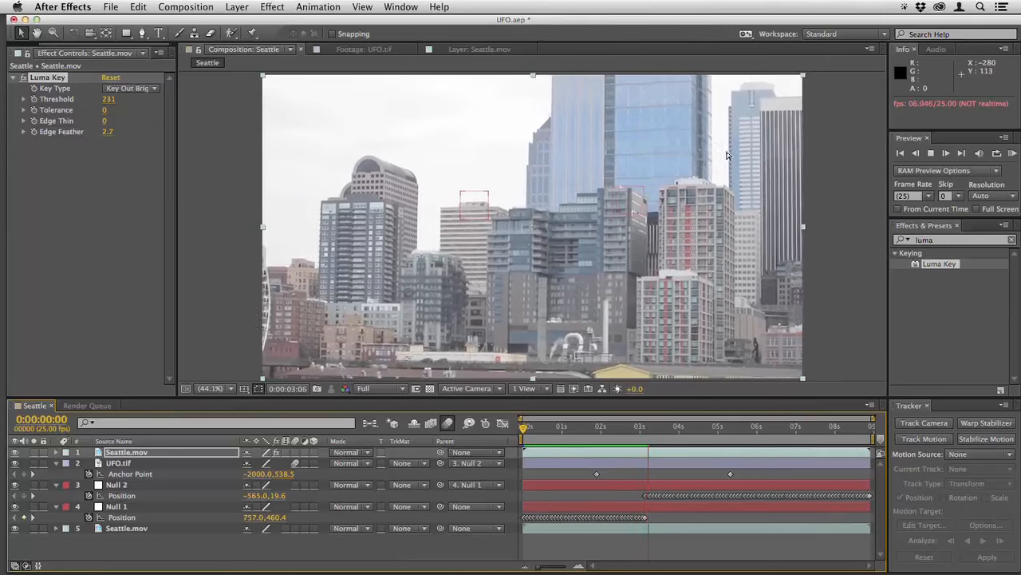
pyautogui.press('space')
pyautogui.moveTo(624, 434); pyautogui.dragTo(606, 433)
pyautogui.click(636, 473)
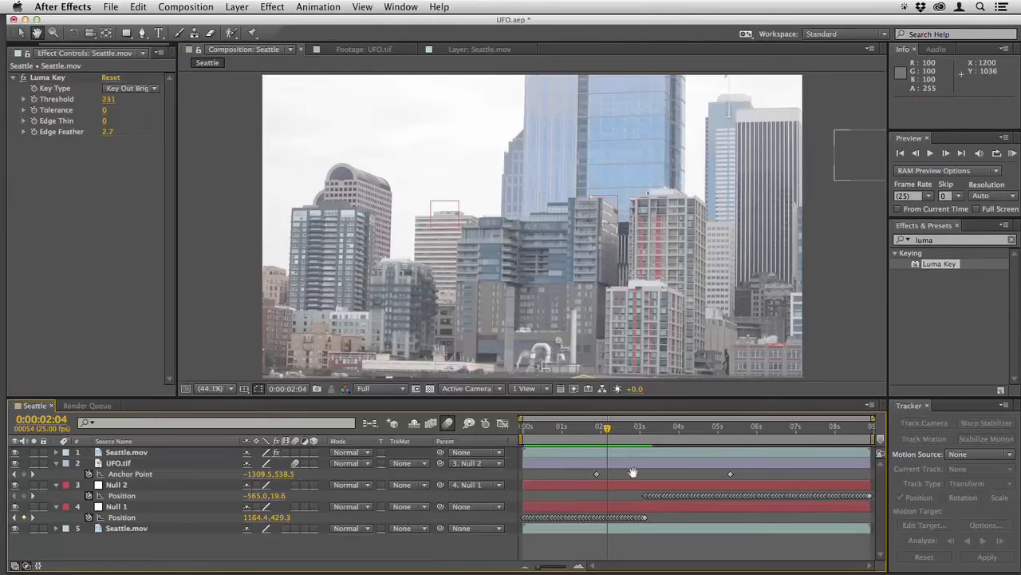
pyautogui.press('space')
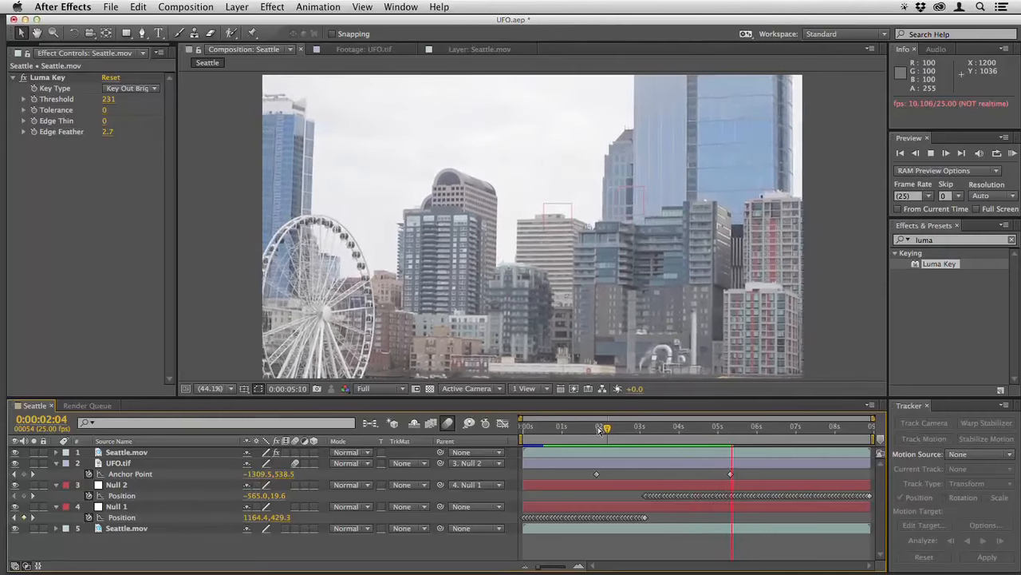
pyautogui.click(574, 436)
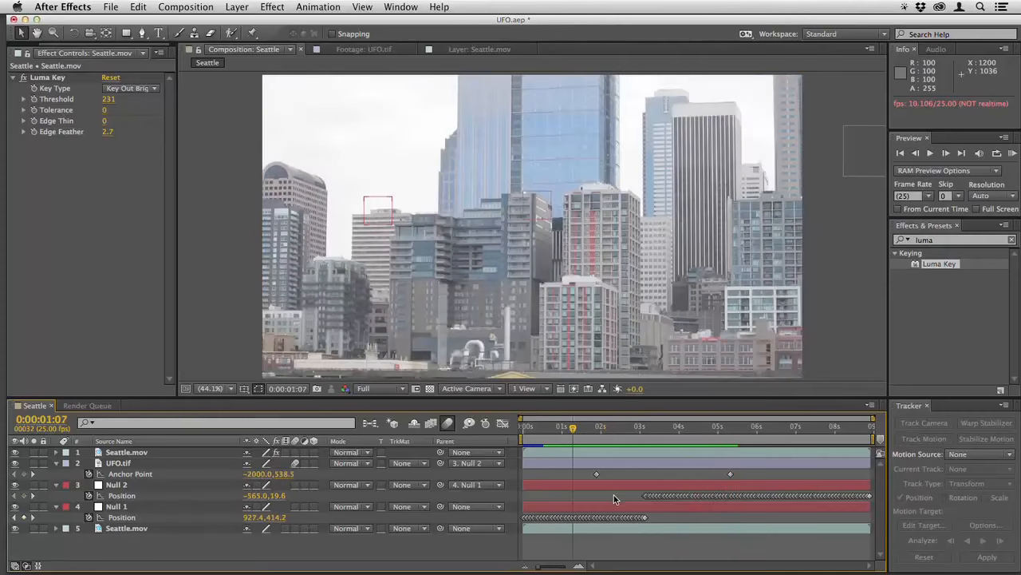
pyautogui.press('KP_0')
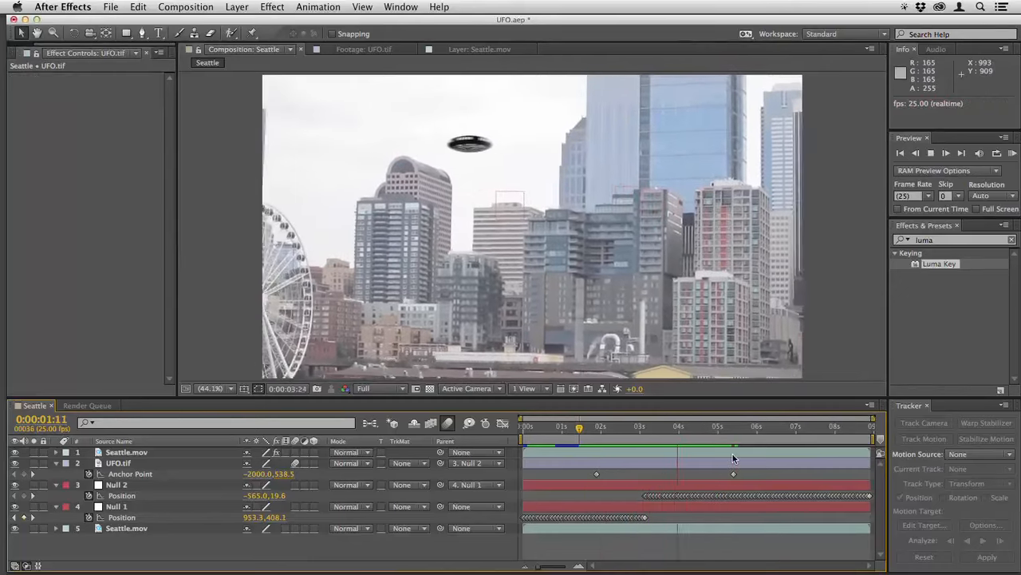
pyautogui.press('space')
# - At 0:00:04:03, apply the Levels effect to UFO.tif and set its gamma to 1.41
pyautogui.moveTo(684, 433)
pyautogui.mouseDown()
pyautogui.moveTo(620, 428)
pyautogui.moveTo(684, 431)
pyautogui.mouseUp()
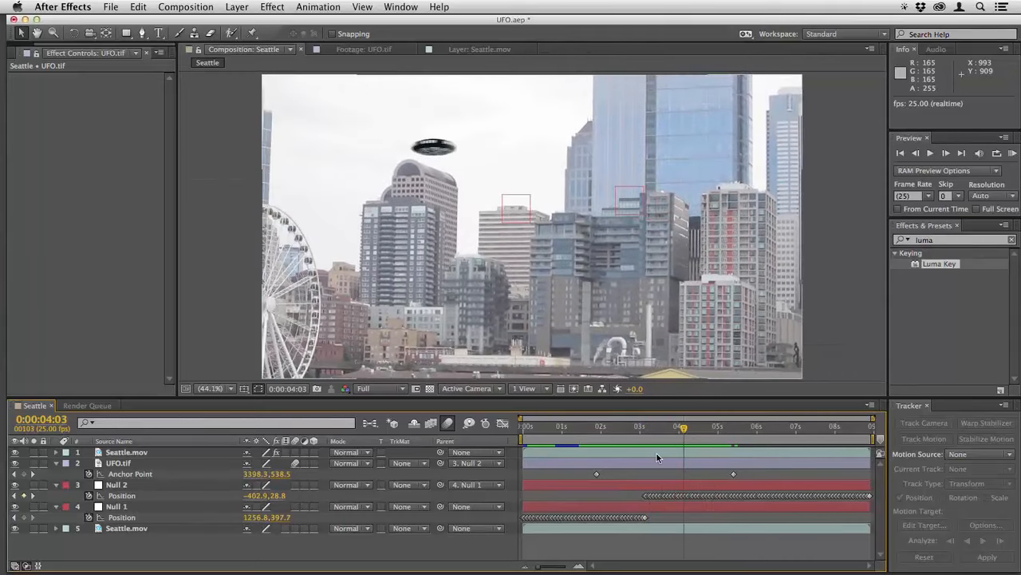
pyautogui.click(936, 240)
pyautogui.write('level')
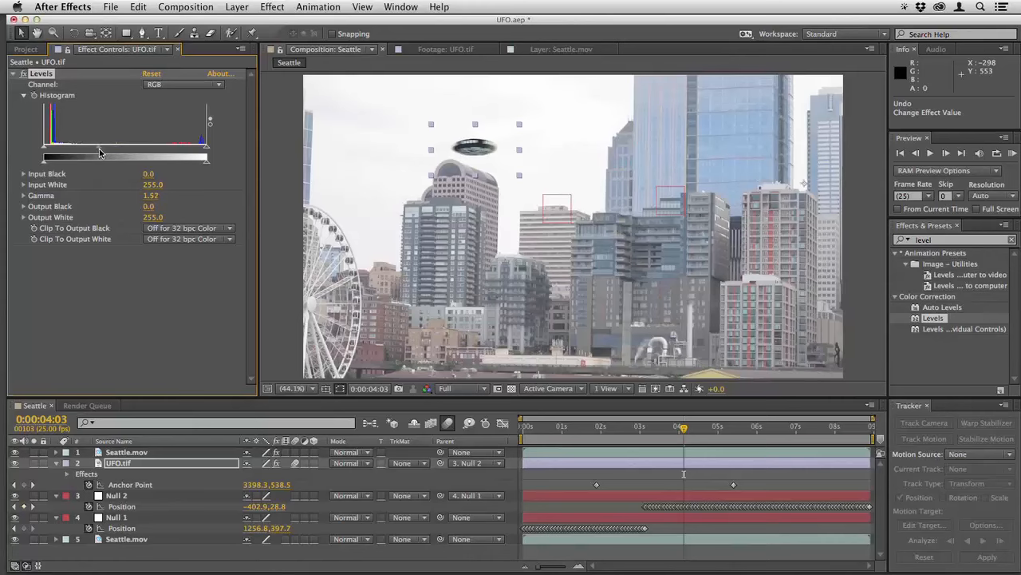
# - Preview the brightened UFO's flight and return to 0:00:00:00
pyautogui.click(586, 435)
pyautogui.moveTo(532, 433); pyautogui.dragTo(590, 433)
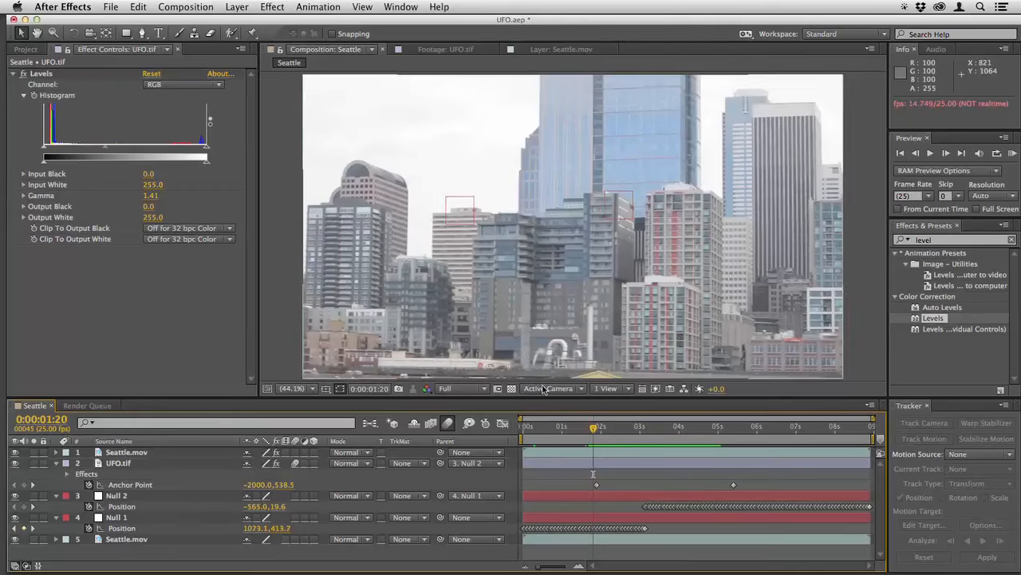
pyautogui.moveTo(569, 432); pyautogui.dragTo(518, 435)
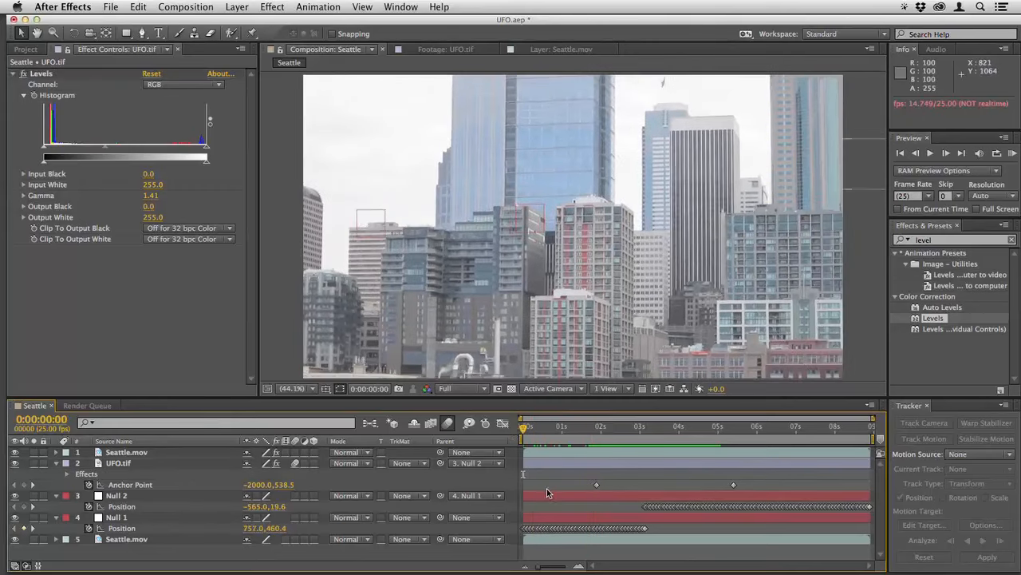
# - Review the two linked null layers and the UFO.tif layer, and play the finished shot
pyautogui.click(547, 496)
pyautogui.keyDown('shift'); pyautogui.click(547, 517); pyautogui.keyUp('shift')
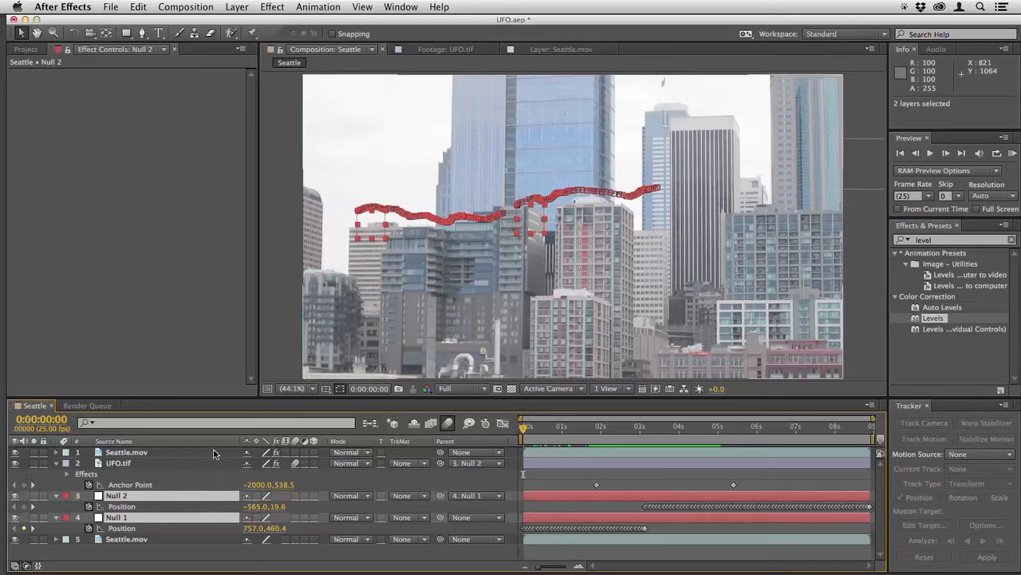
pyautogui.click(176, 463)
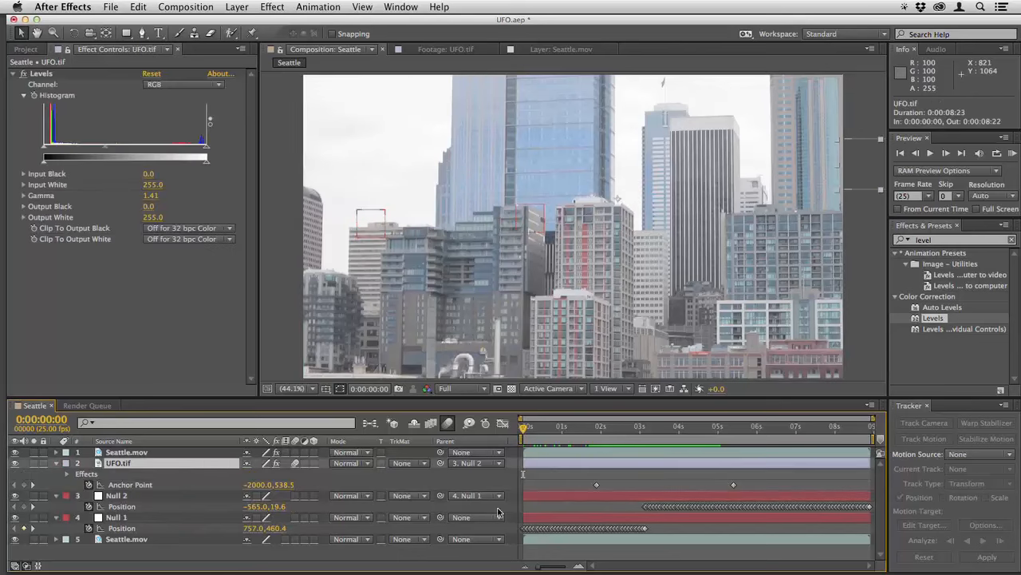
pyautogui.click(548, 508)
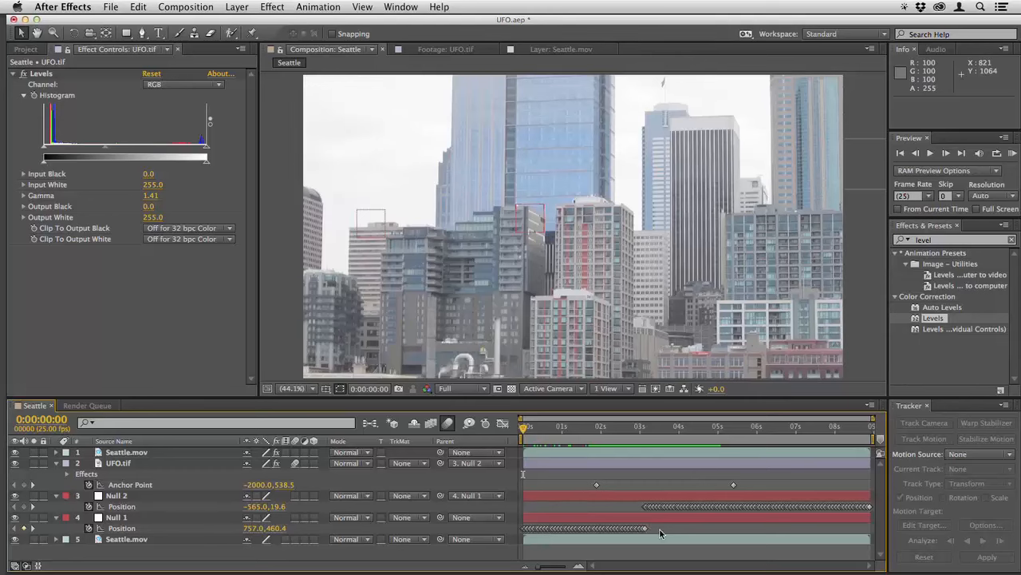
pyautogui.press('space')
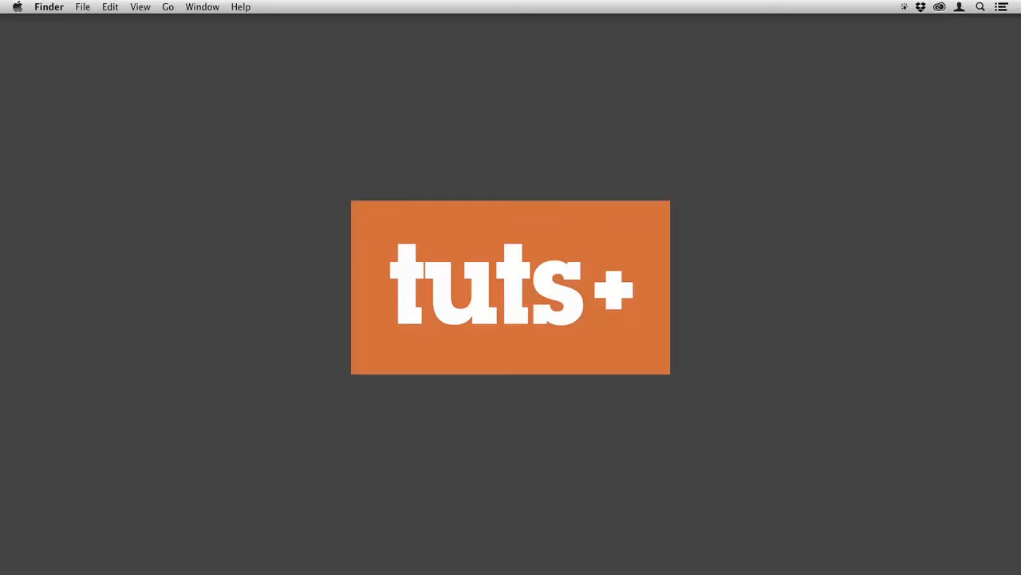
# - Switch to the Road.aep project in After Effects and add skeleton.tif to the BridgeRoad composition above the footage
pyautogui.moveTo(551, 568)
pyautogui.click(466, 550)
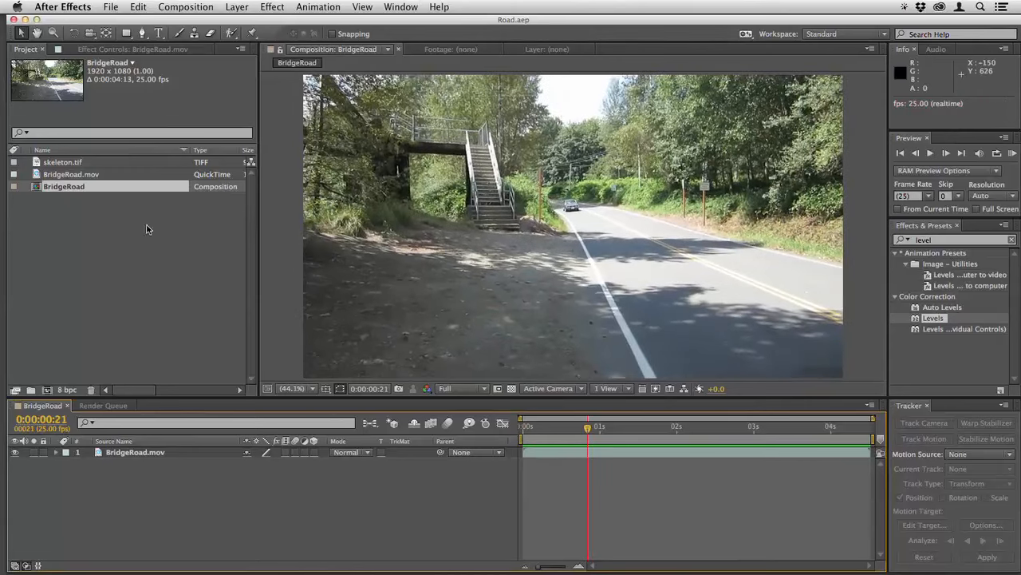
pyautogui.moveTo(32, 162); pyautogui.dragTo(587, 238)
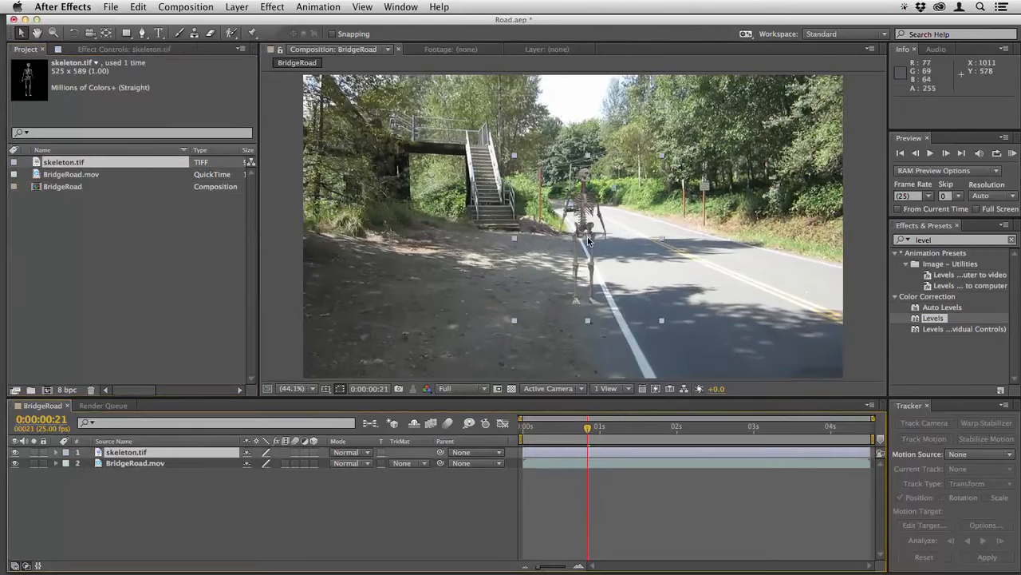
# - Inspect skeleton.tif in its own layer view, and place the skeleton on the road at about 1186.6, 521.8
pyautogui.doubleClick(587, 240)
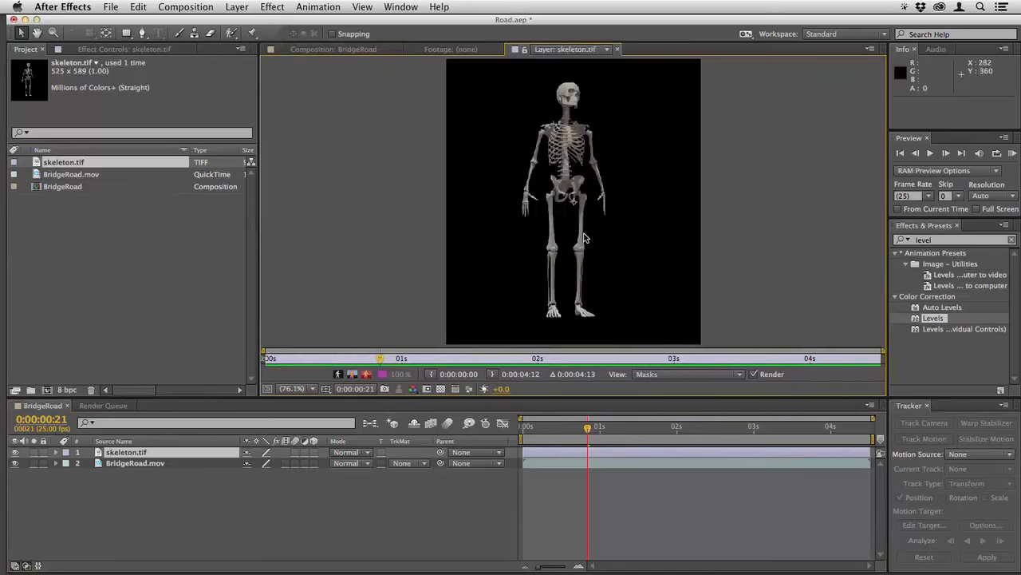
pyautogui.click(315, 50)
pyautogui.moveTo(588, 239); pyautogui.dragTo(716, 239)
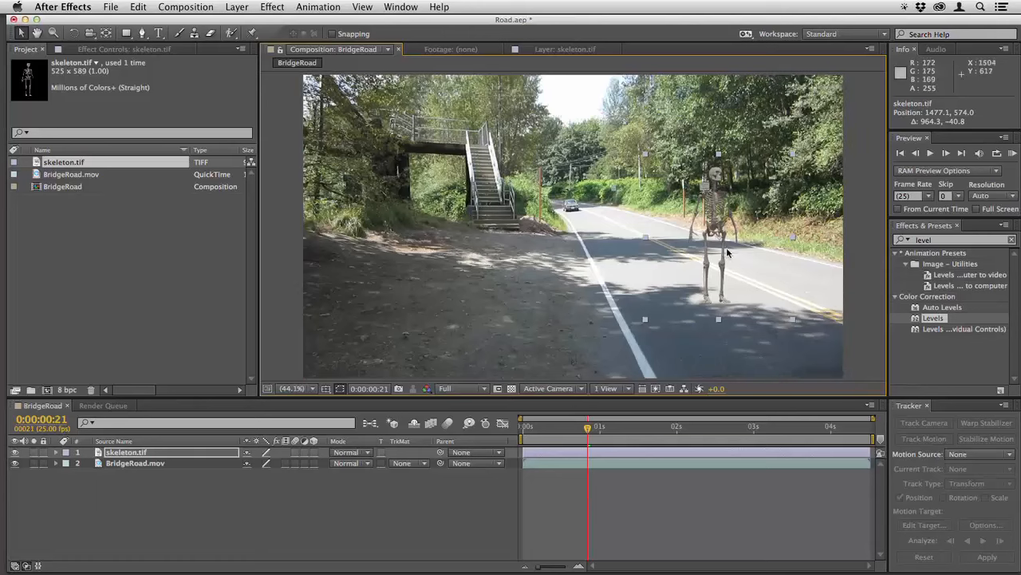
pyautogui.moveTo(723, 252); pyautogui.dragTo(622, 230)
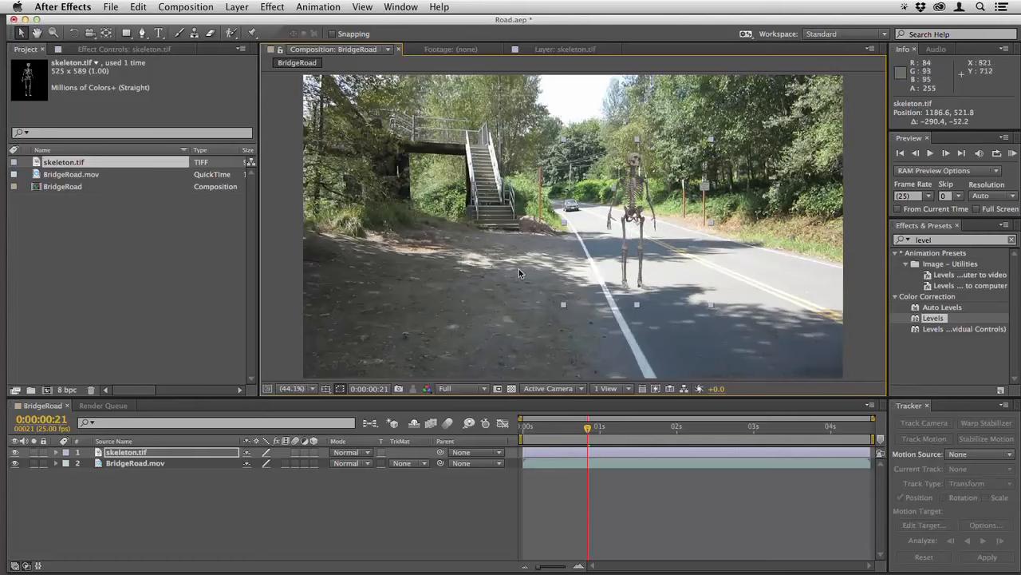
# - Run the 3D Camera Tracker on BridgeRoad.mov with Detailed Analysis on, and go to 0:00:00:00
pyautogui.click(537, 467)
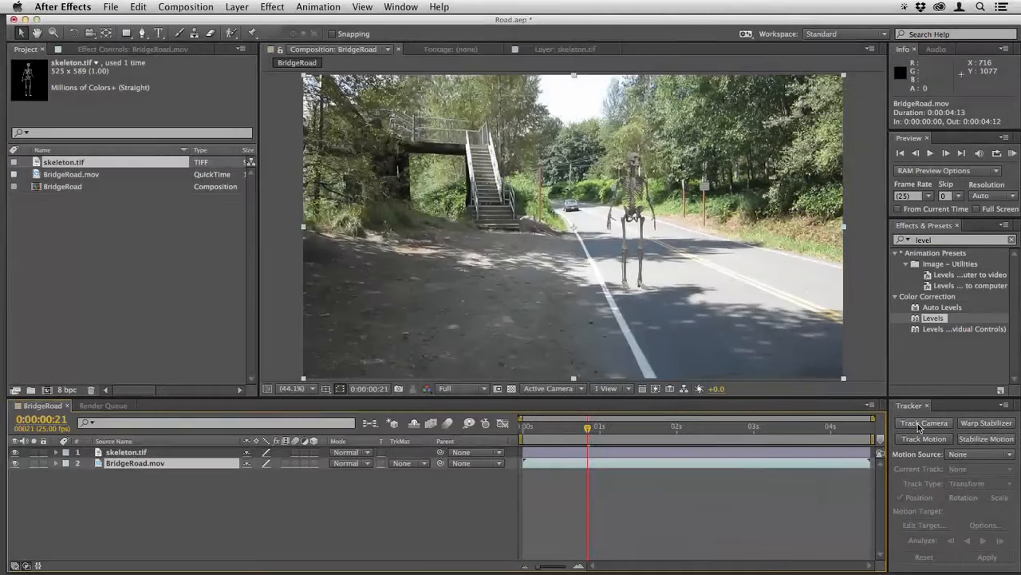
pyautogui.click(917, 425)
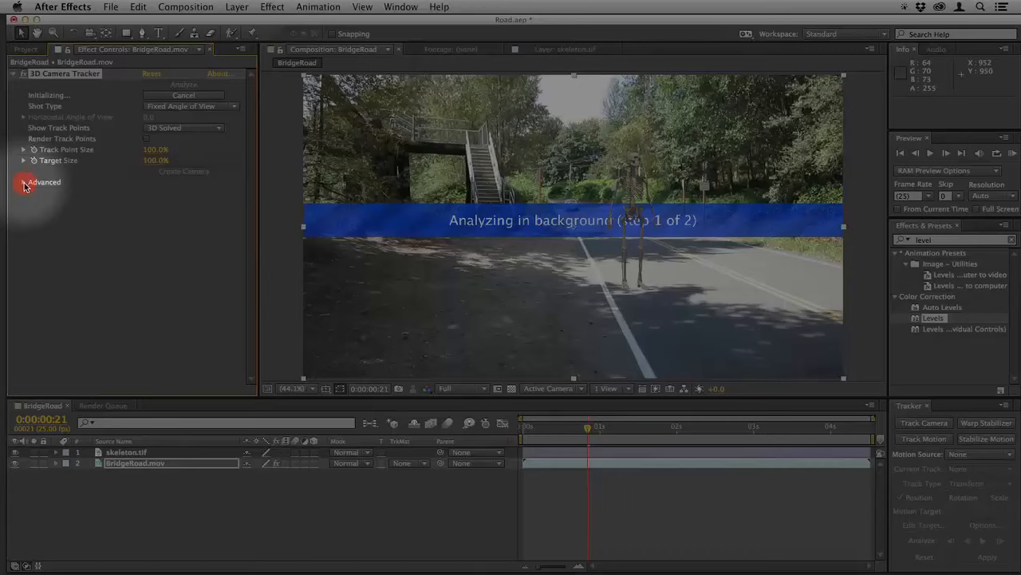
pyautogui.click(24, 183)
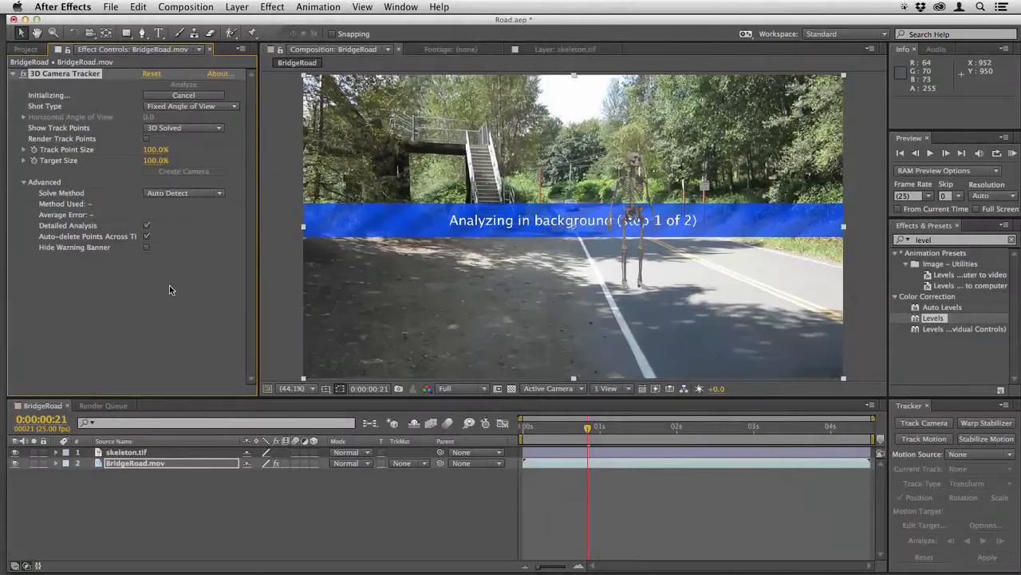
pyautogui.click(520, 428)
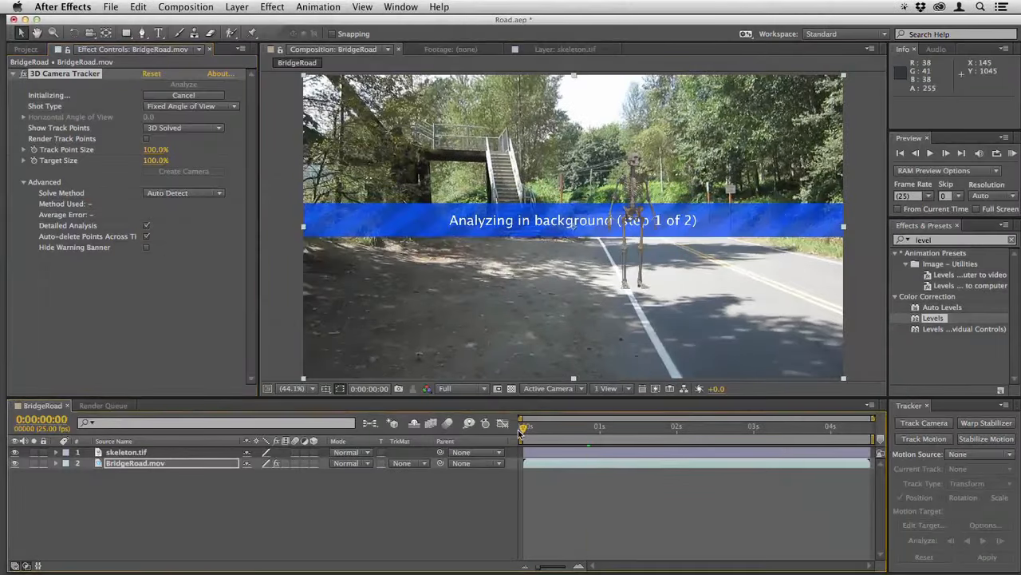
# - Set the camera tracker's Track Point Size to 248% and scrub the footage to check the points
pyautogui.click(554, 465)
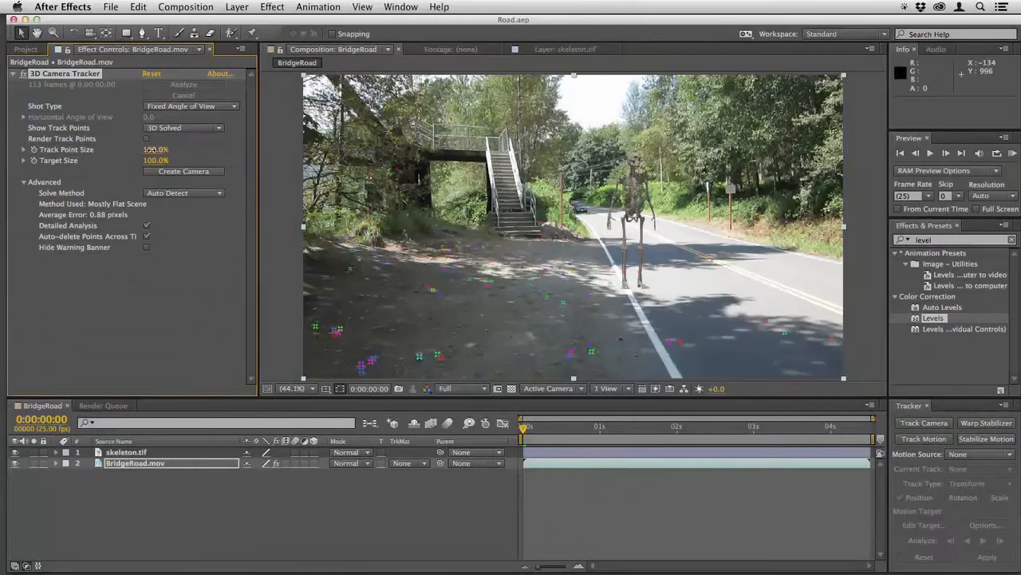
pyautogui.moveTo(148, 150); pyautogui.dragTo(255, 157)
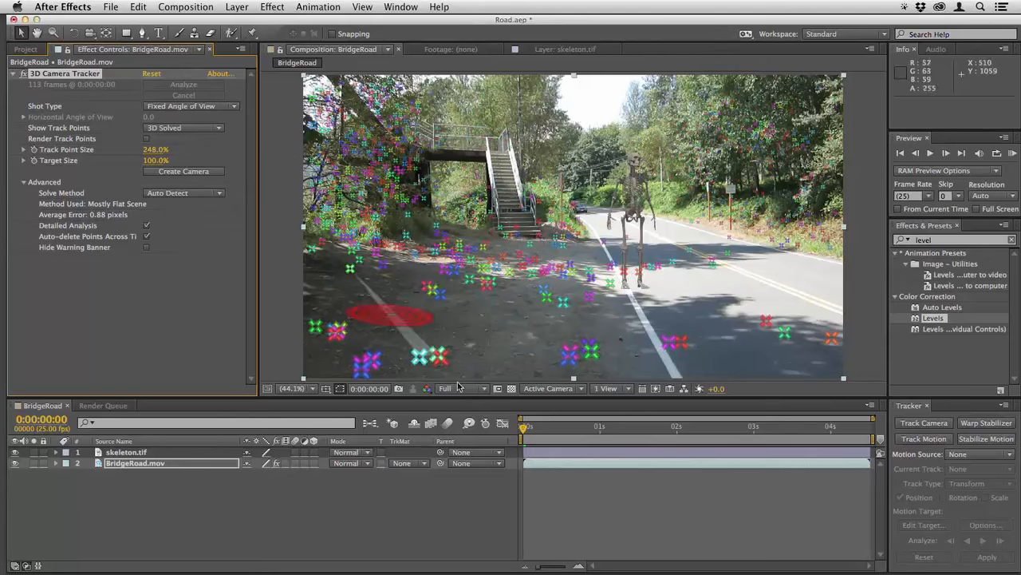
pyautogui.moveTo(529, 431)
pyautogui.mouseDown()
pyautogui.moveTo(813, 443)
pyautogui.moveTo(523, 444)
pyautogui.mouseUp()
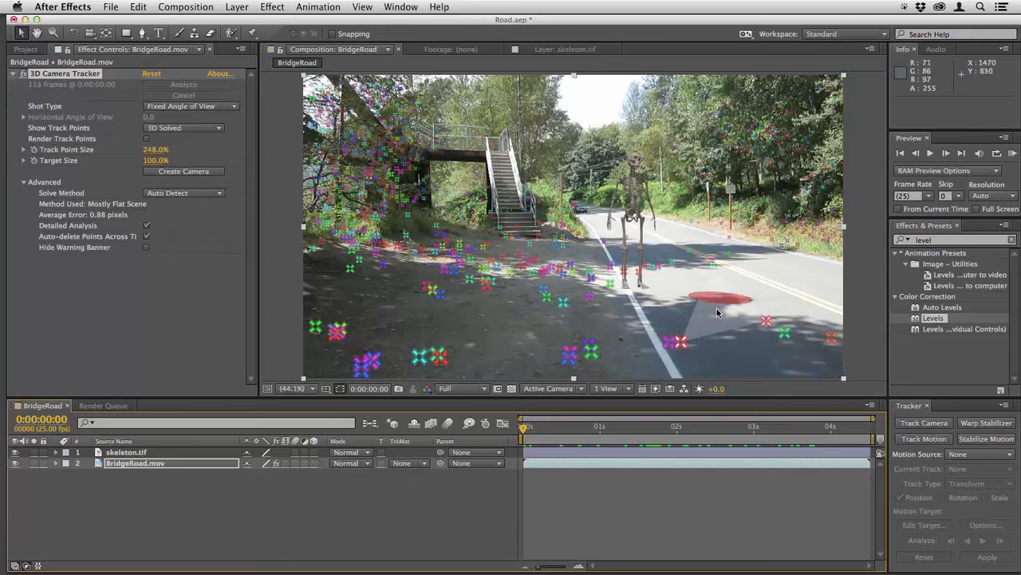
# - Create a solid and a camera from the track points on the road, and select the new solid
pyautogui.rightClick(716, 312)
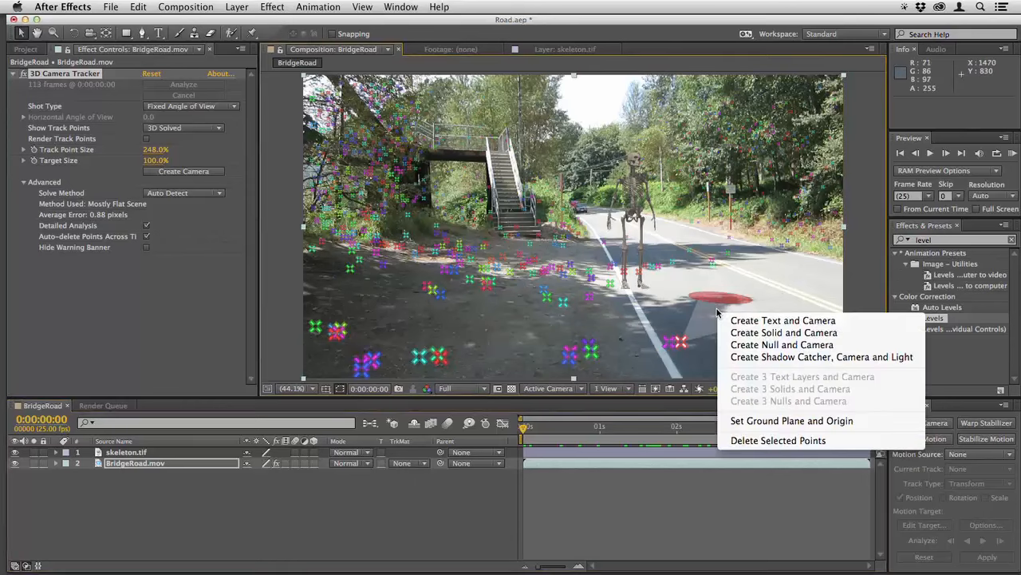
pyautogui.click(792, 338)
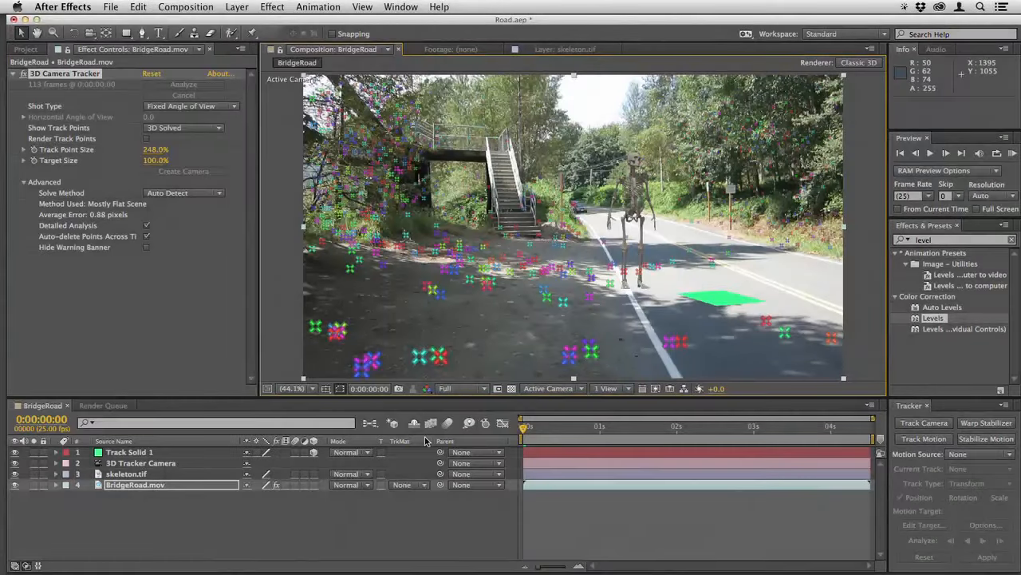
pyautogui.click(569, 454)
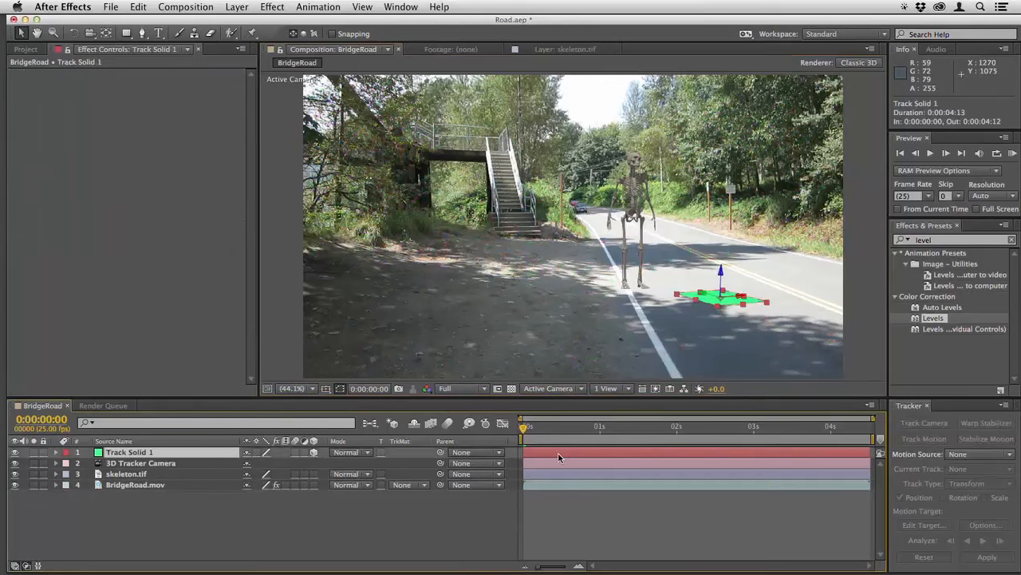
# - Scale the track solid on the road up to 1081% and play the footage to check that it sticks to the ground
pyautogui.press('s')
pyautogui.moveTo(270, 471); pyautogui.dragTo(734, 490)
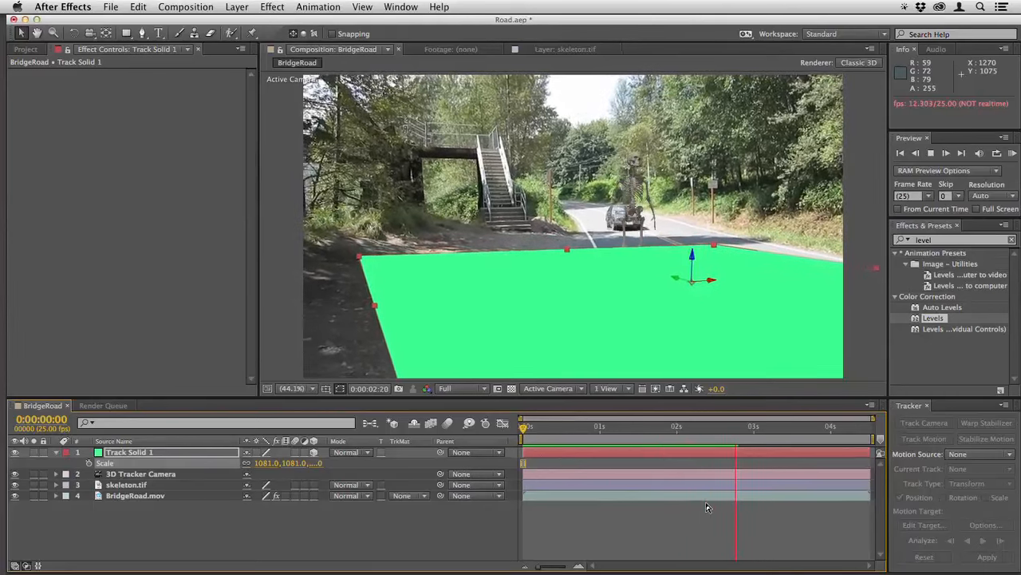
pyautogui.press('space')
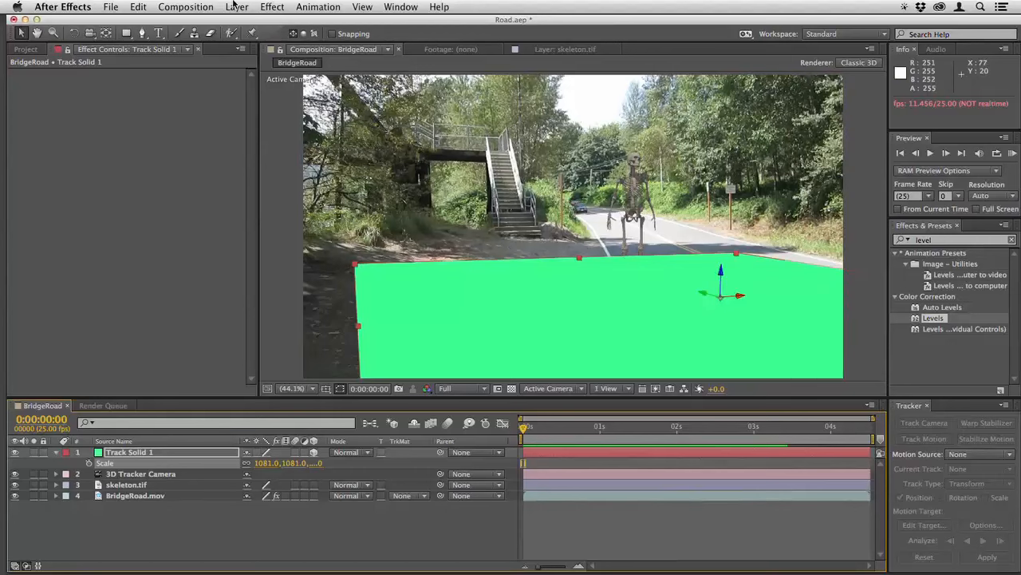
# - Change the track solid's color to white in its solid settings, and hide the layer
pyautogui.click(237, 6)
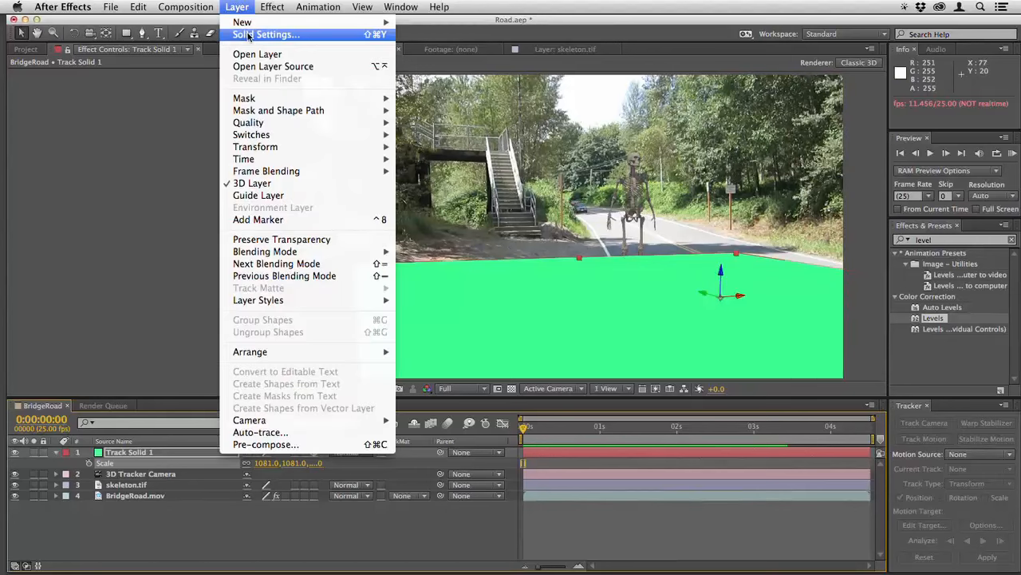
pyautogui.click(271, 34)
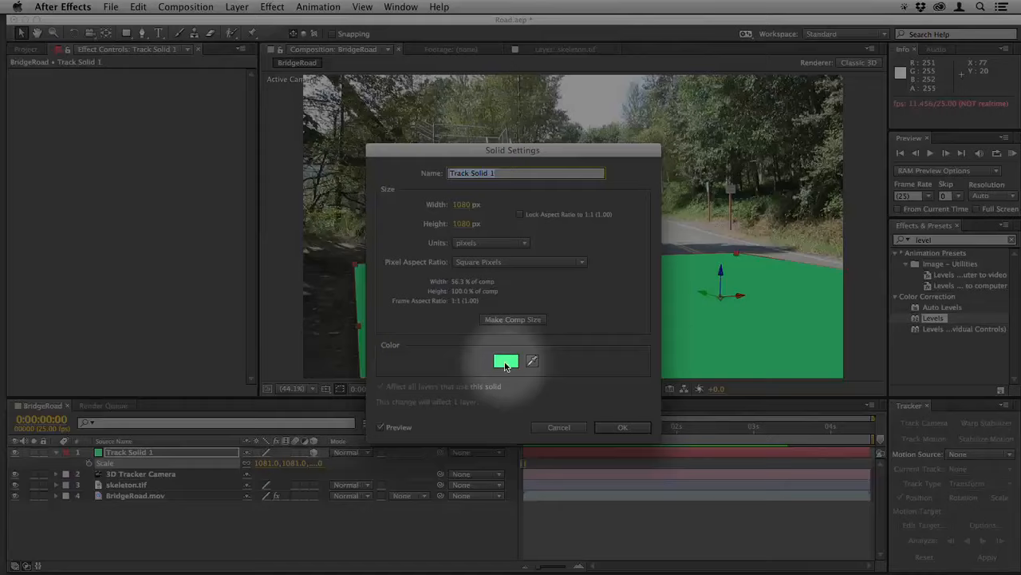
pyautogui.click(505, 361)
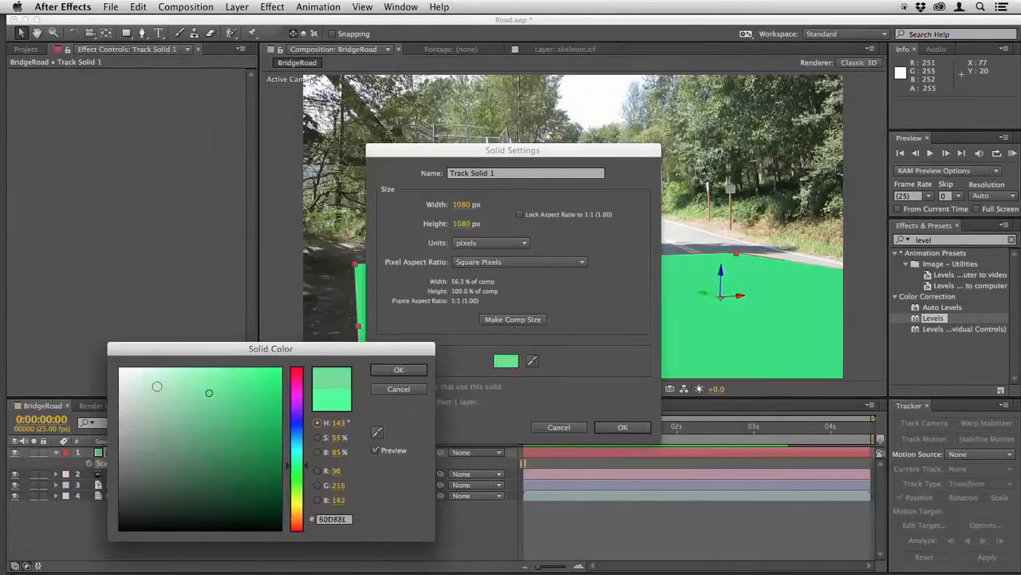
pyautogui.moveTo(157, 387); pyautogui.dragTo(119, 368)
pyautogui.click(399, 370)
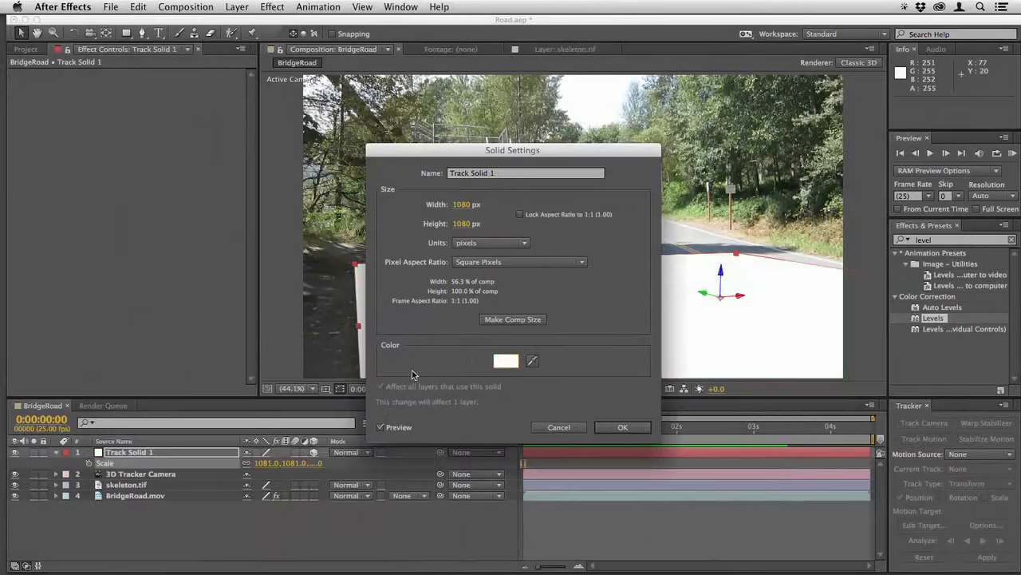
pyautogui.click(633, 427)
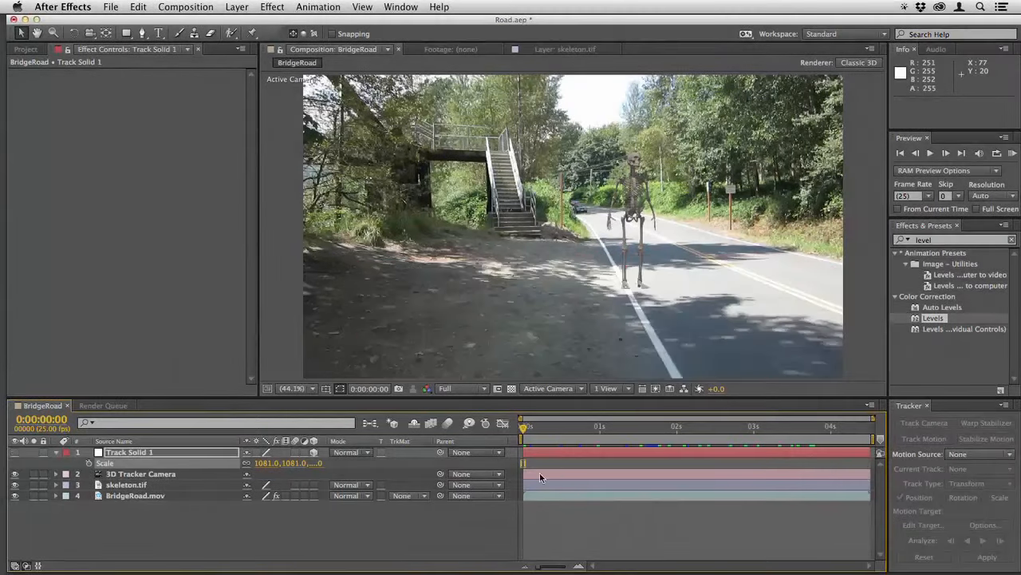
# - Create a null from the BridgeRoad.mov track points on the dirt beside the road, and go to 0:00:01:05
pyautogui.click(479, 341)
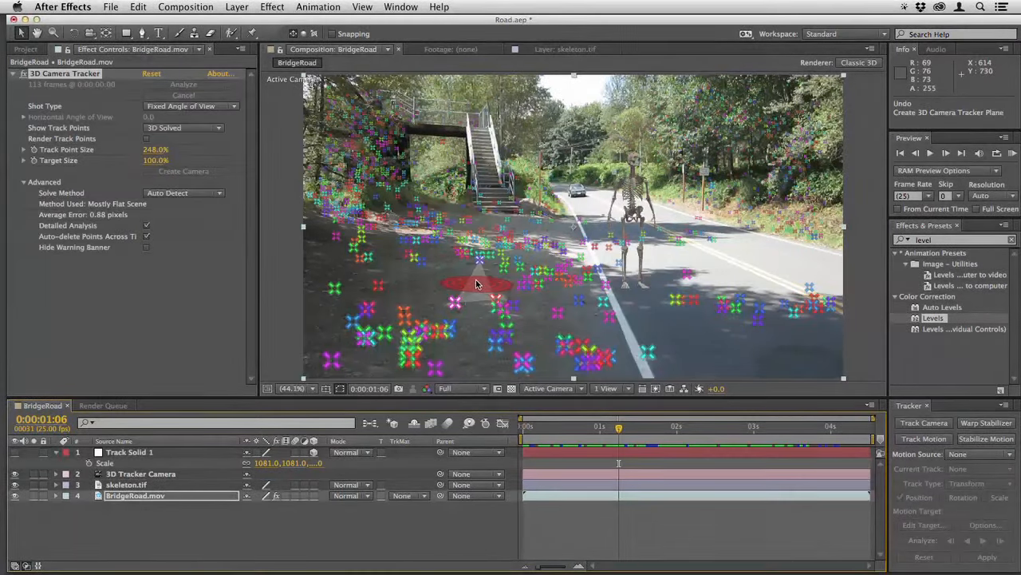
pyautogui.rightClick(477, 284)
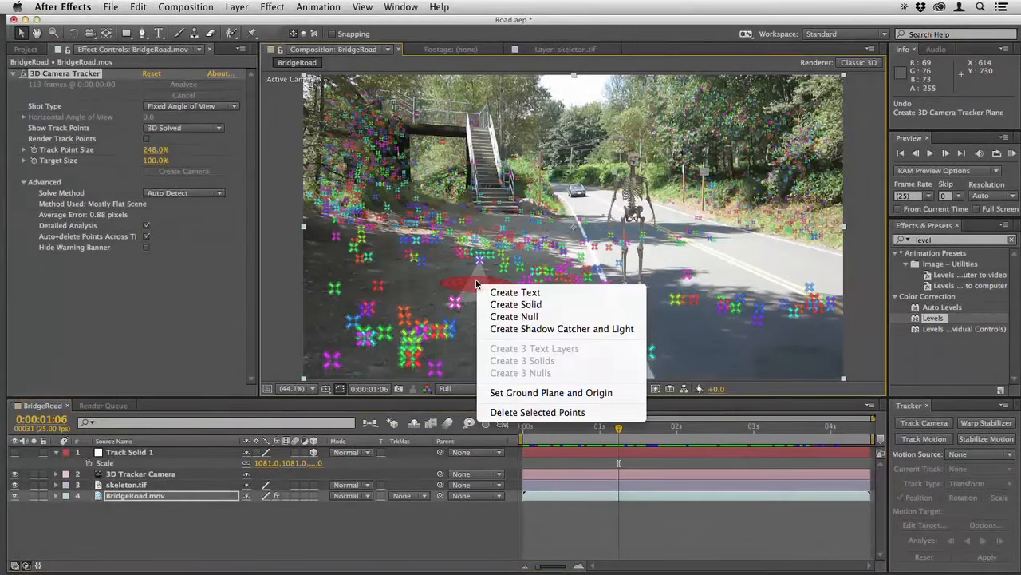
pyautogui.click(498, 317)
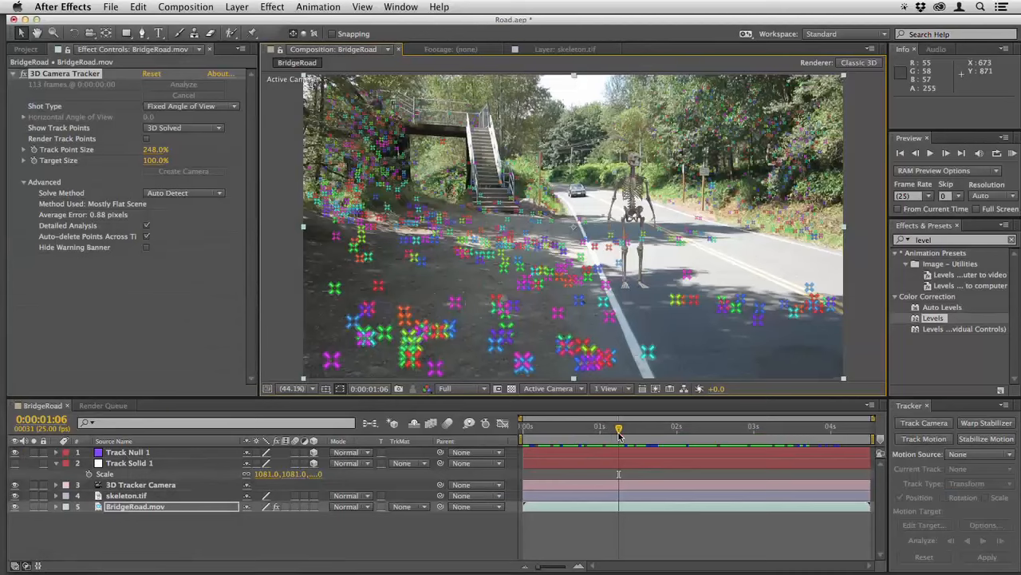
pyautogui.moveTo(618, 430)
pyautogui.mouseDown()
pyautogui.moveTo(559, 431)
pyautogui.moveTo(616, 435)
pyautogui.mouseUp()
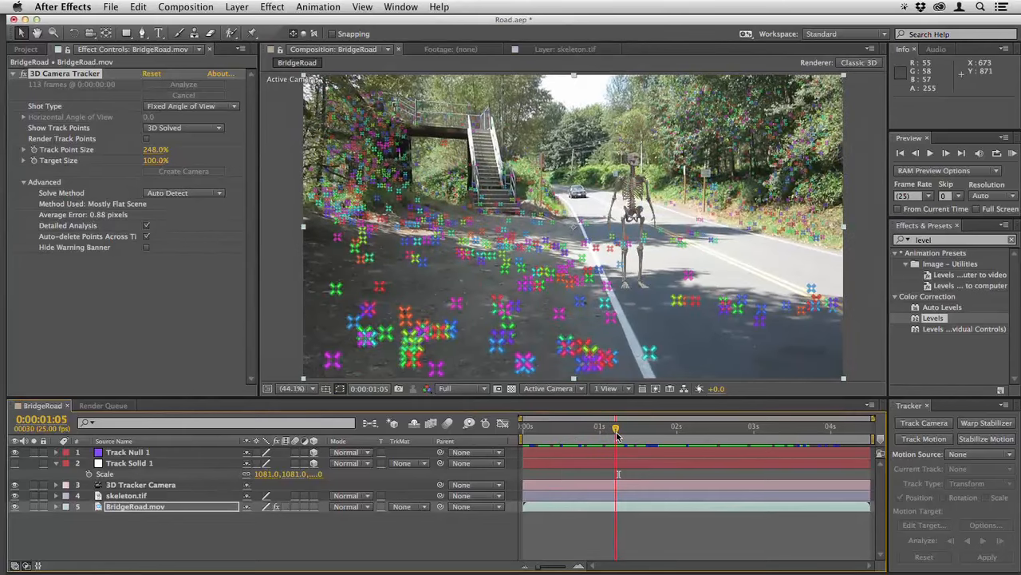
# - Parent skeleton.tif to the track null and turn it into a 3D layer
pyautogui.click(174, 496)
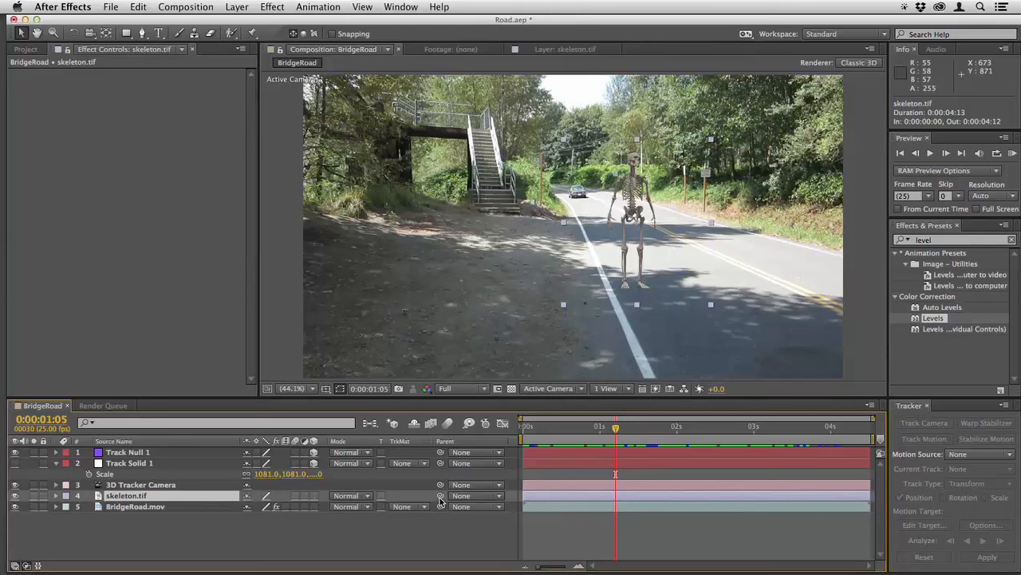
pyautogui.press('F1')
pyautogui.moveTo(440, 496); pyautogui.dragTo(180, 458)
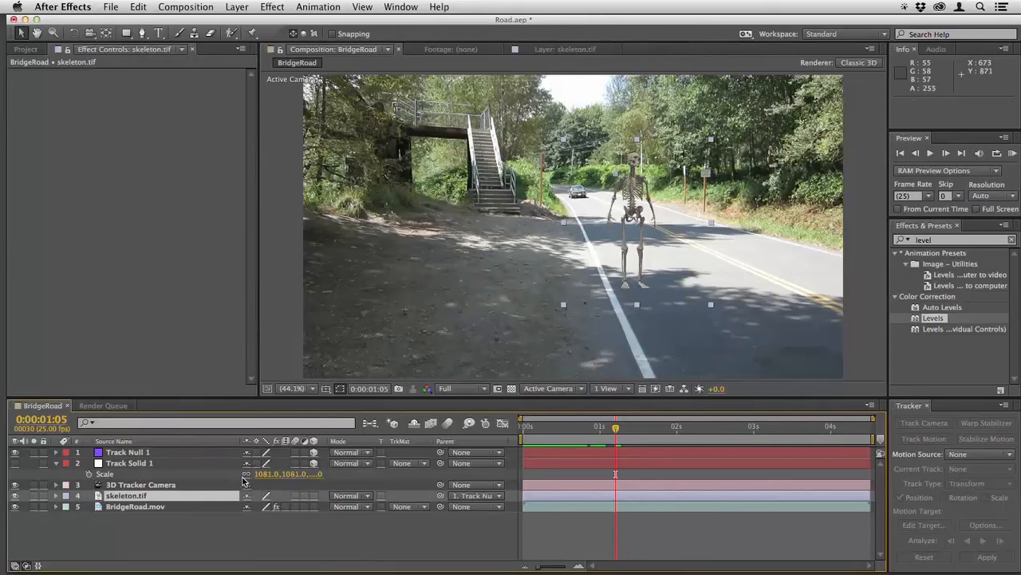
pyautogui.click(314, 495)
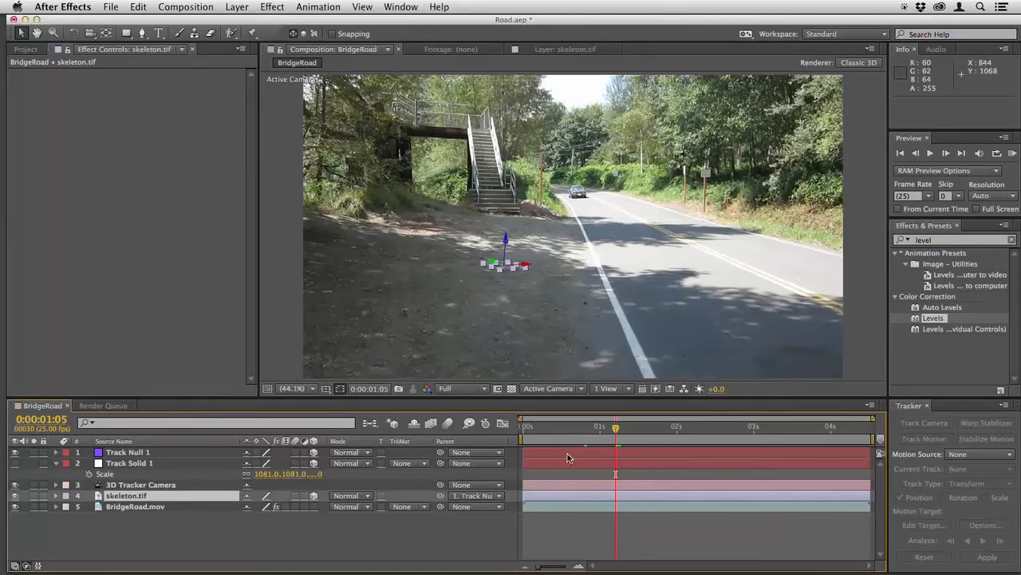
# - Locate the small skeleton on the dirt, scrub the footage to check its tracking, and return to 0:00:00:00
pyautogui.scroll(4, 520, 276)
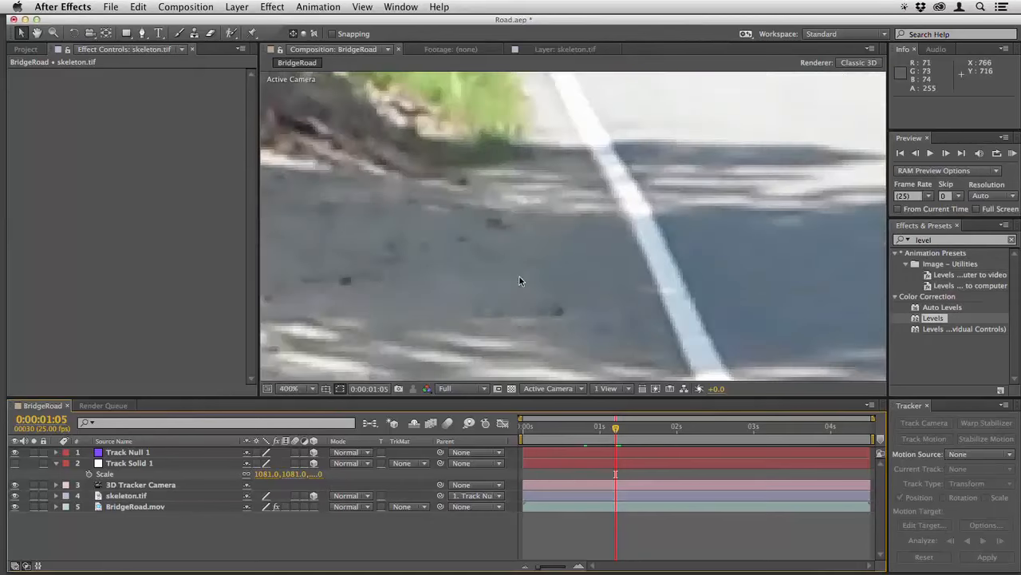
pyautogui.scroll(-1, 520, 276)
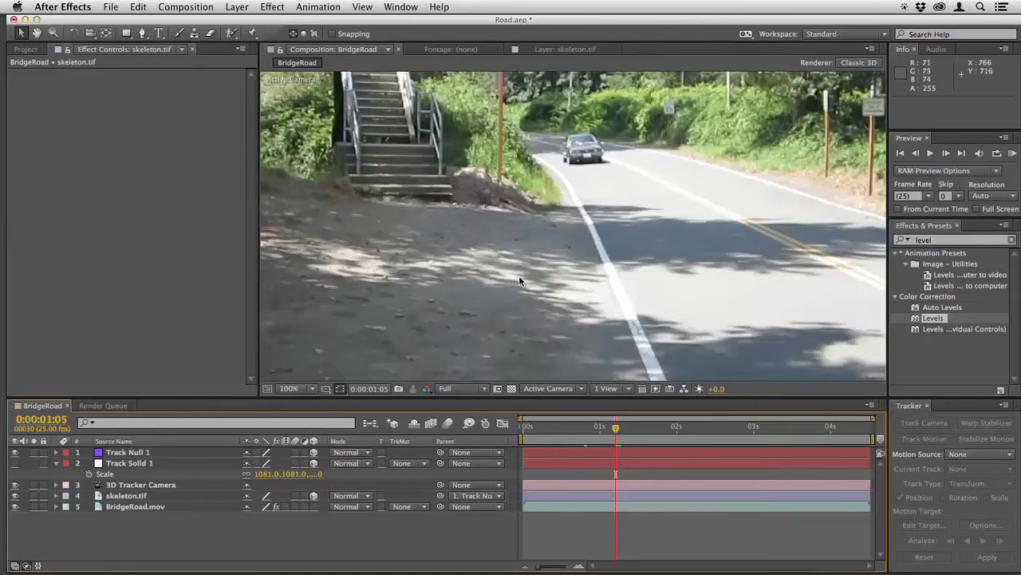
pyautogui.click(412, 319)
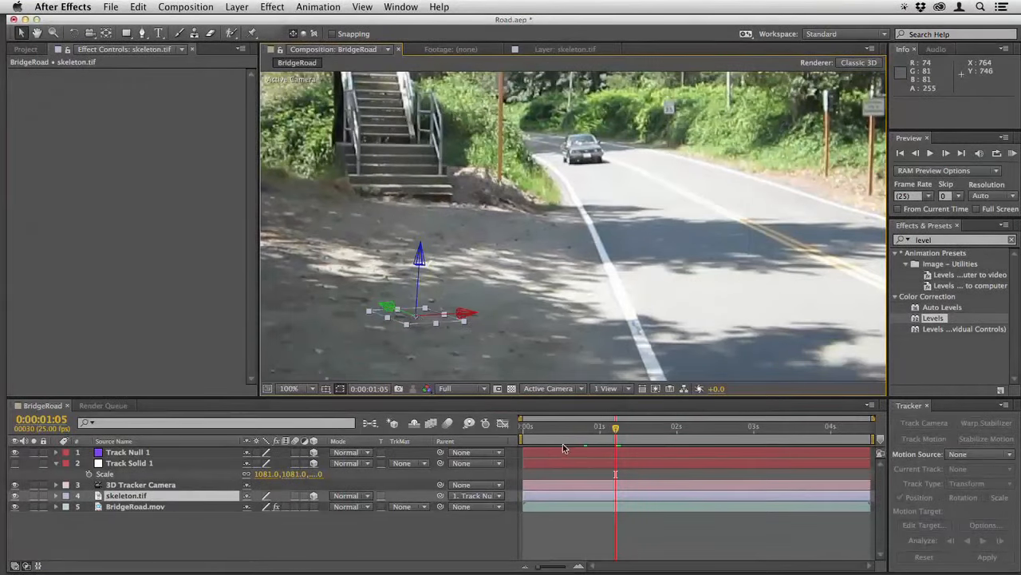
pyautogui.moveTo(609, 433); pyautogui.dragTo(557, 441)
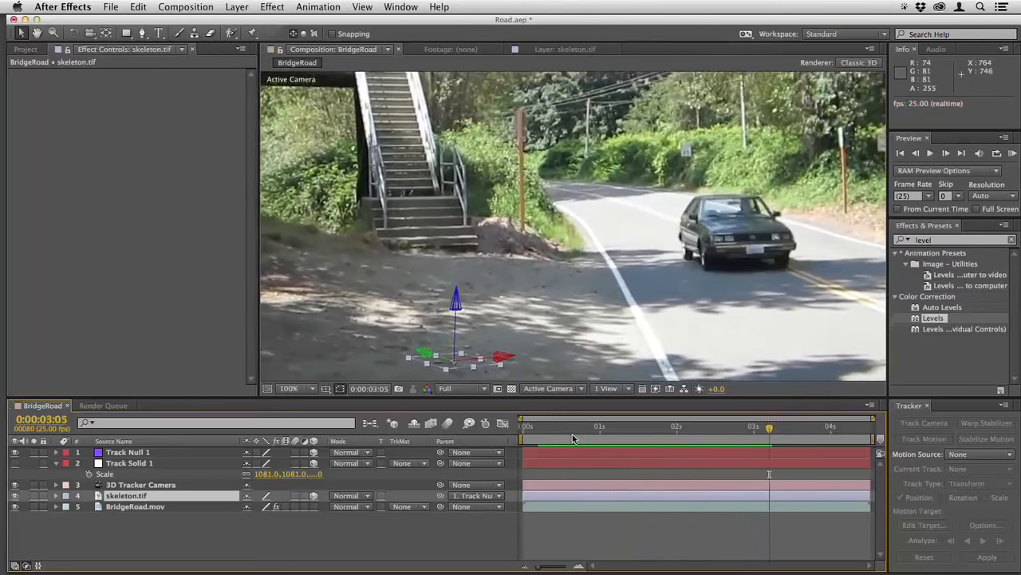
pyautogui.click(540, 435)
pyautogui.moveTo(540, 438); pyautogui.dragTo(520, 438)
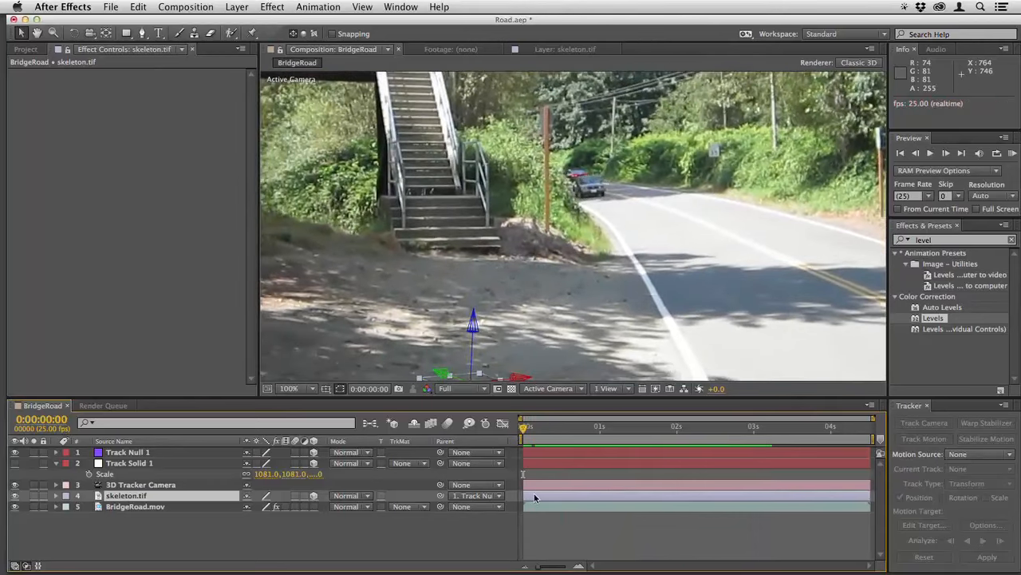
# - Reveal the transform properties of skeleton.tif and set its scale to 629%
pyautogui.click(56, 497)
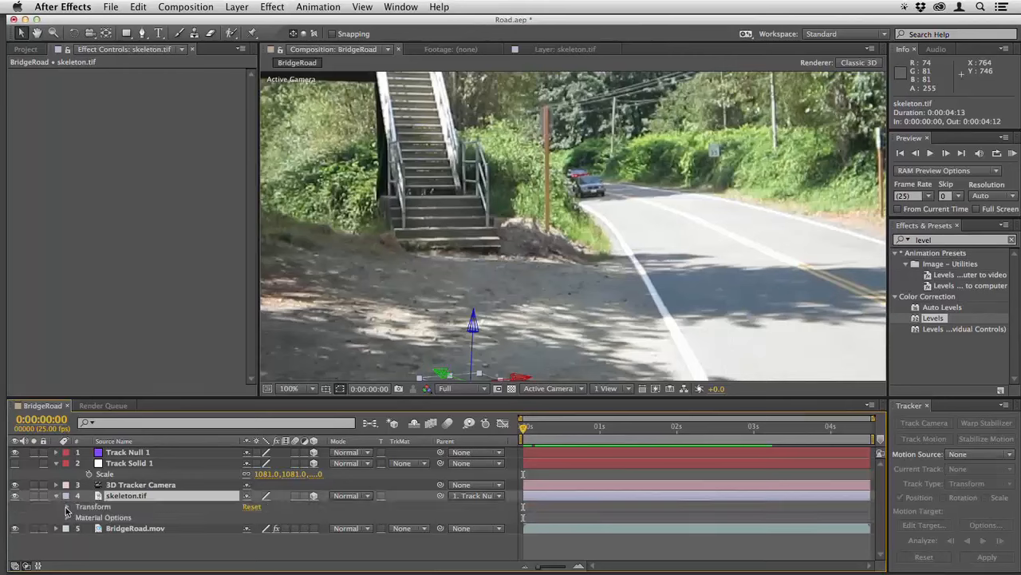
pyautogui.click(68, 507)
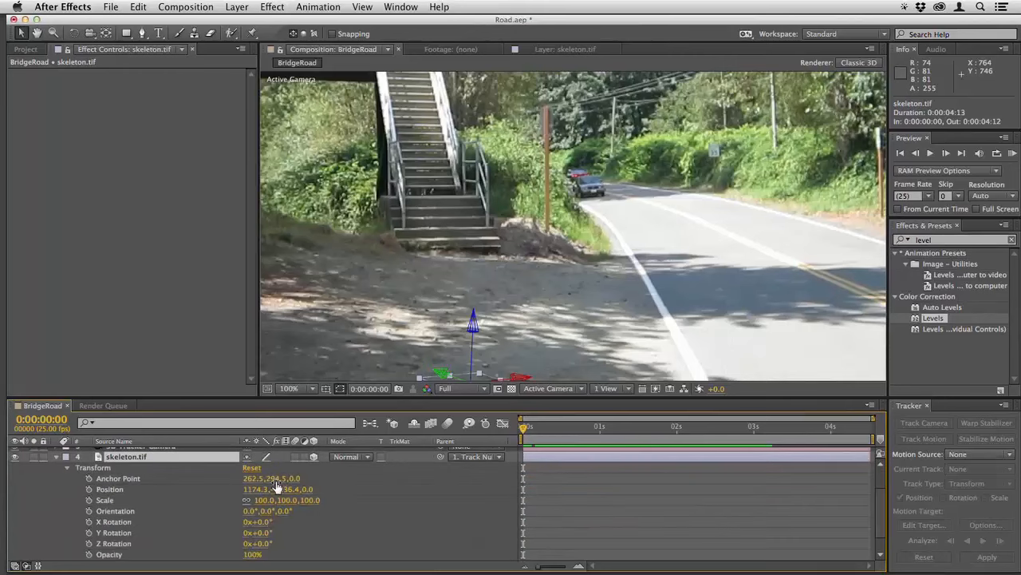
pyautogui.moveTo(283, 501); pyautogui.dragTo(601, 494)
pyautogui.scroll(-1, 619, 304)
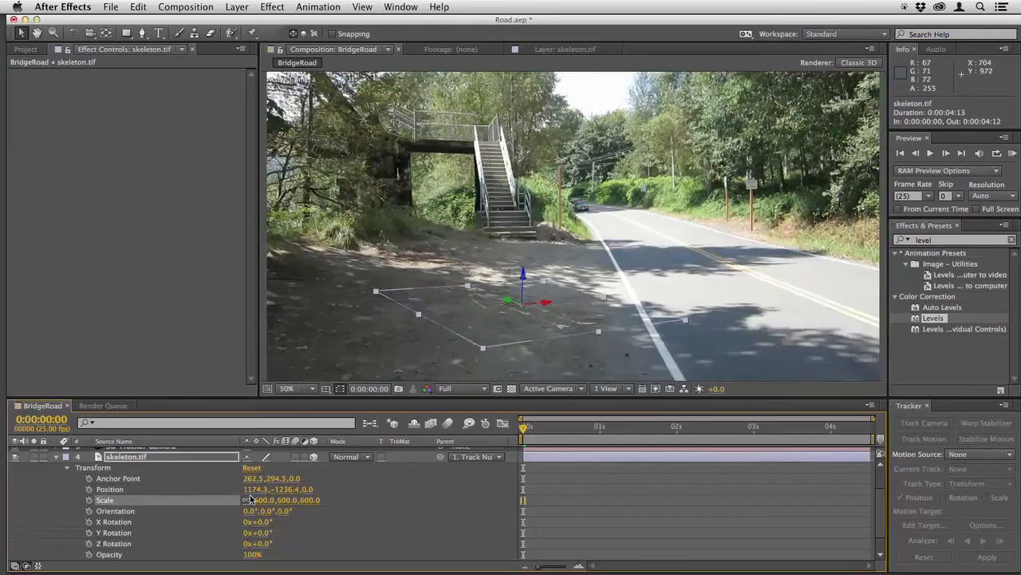
pyautogui.moveTo(281, 505); pyautogui.dragTo(302, 500)
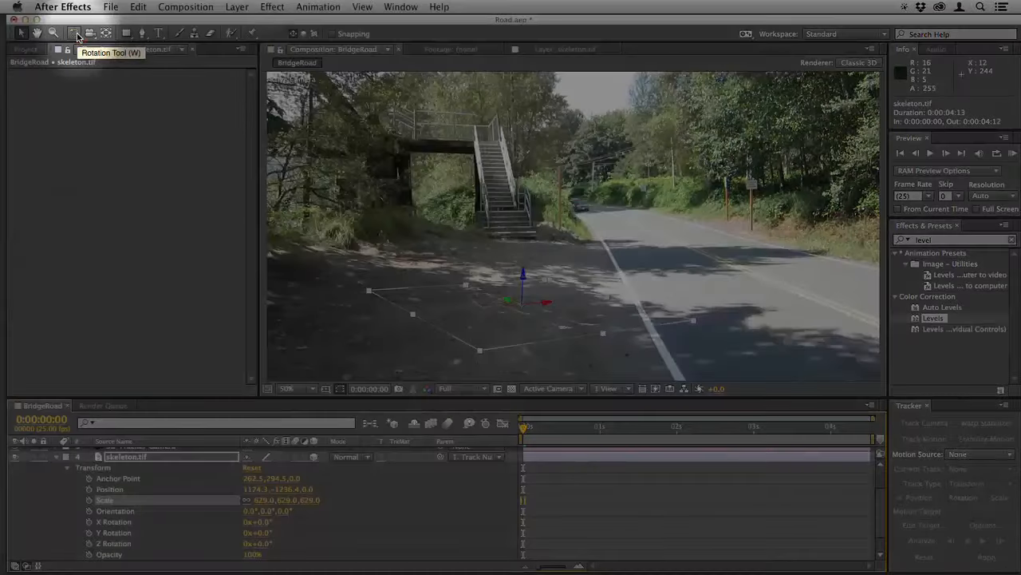
# - Stand the skeleton upright at an orientation of about 87.2°, 0.0°, 0.0°, raise it to stand on the dirt, and preview up to 0:00:03:06
pyautogui.click(74, 33)
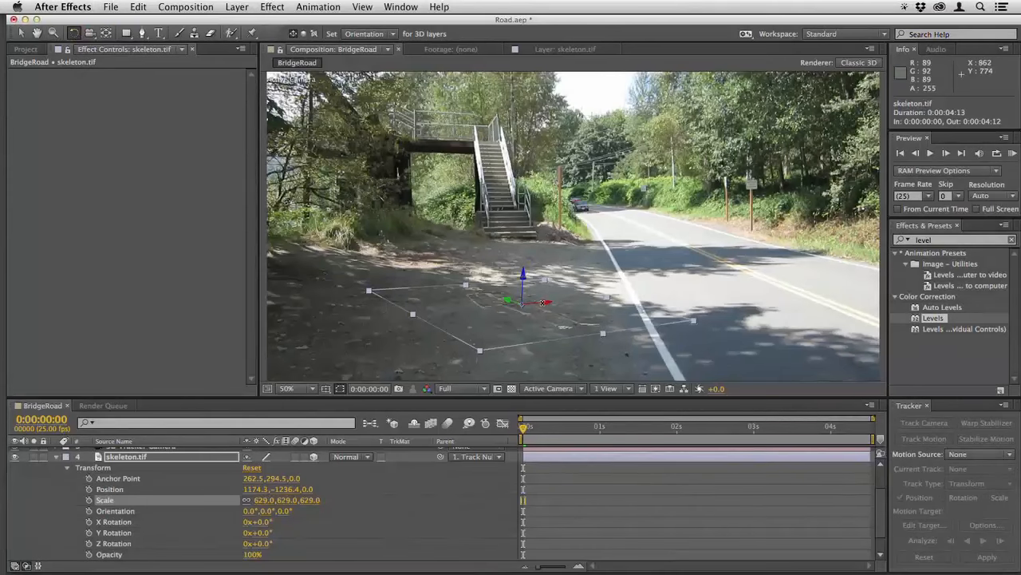
pyautogui.moveTo(543, 301); pyautogui.dragTo(549, 331)
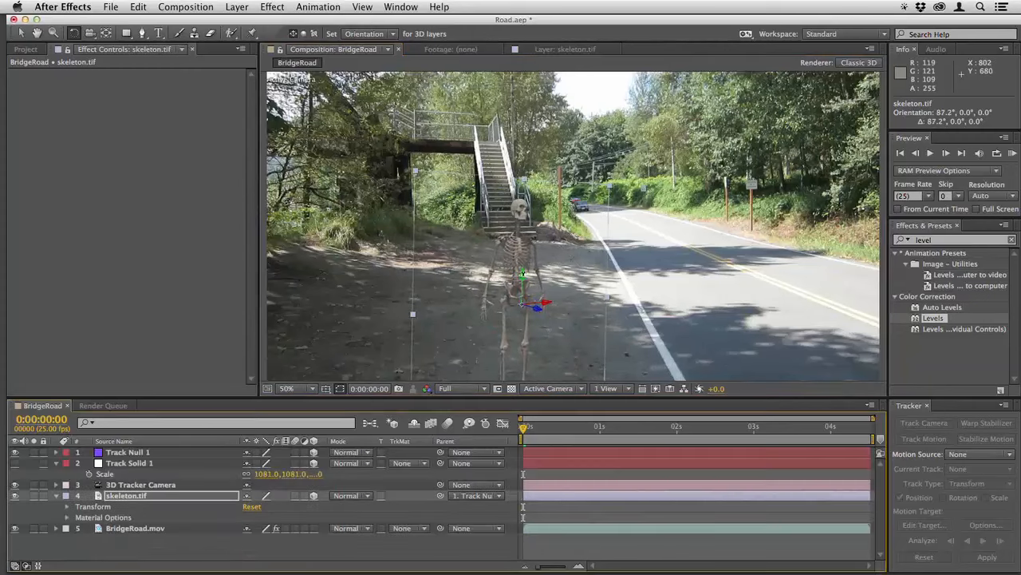
pyautogui.press('v')
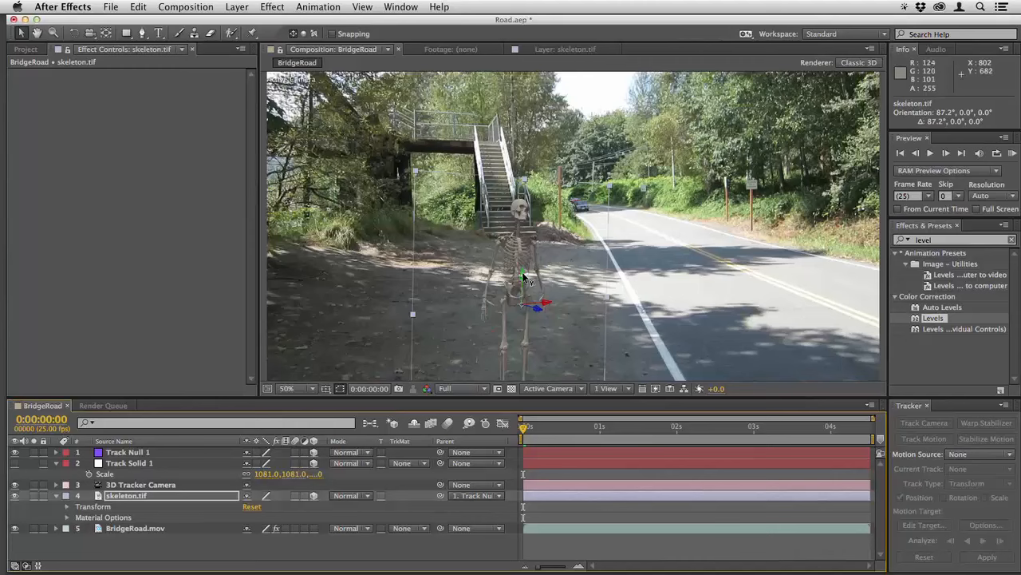
pyautogui.moveTo(524, 277); pyautogui.dragTo(534, 7)
pyautogui.press('space')
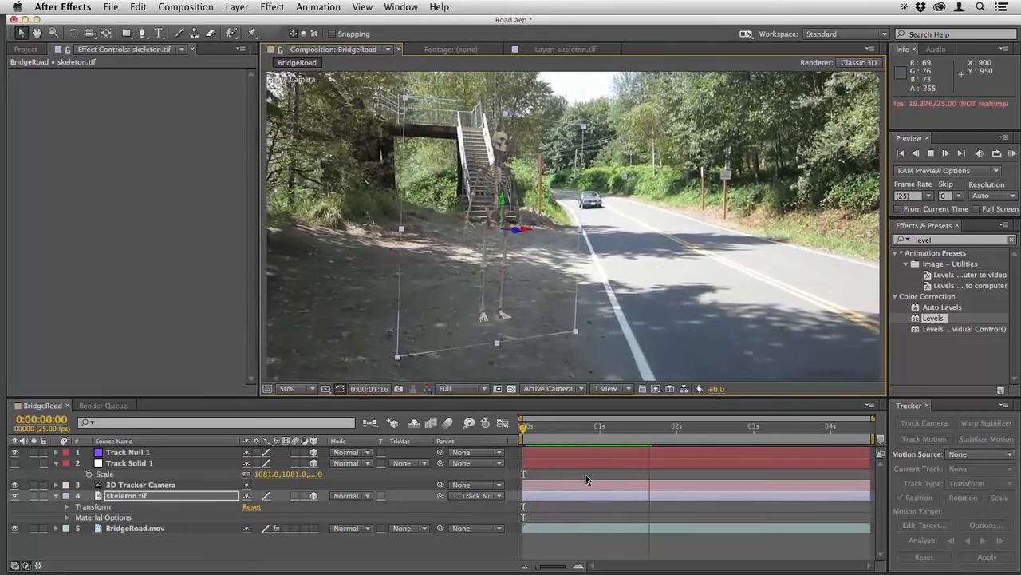
pyautogui.press('space')
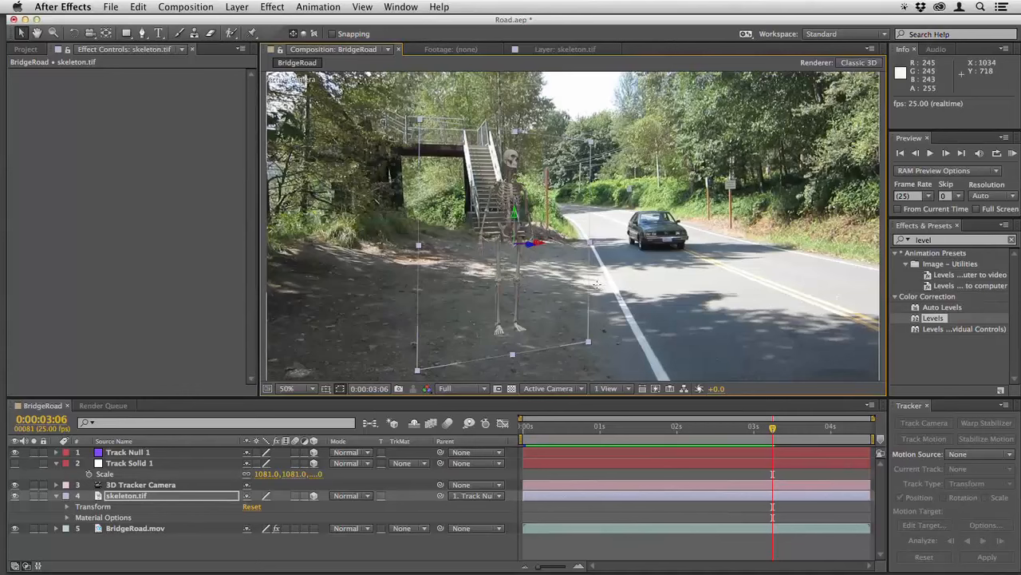
# - Move the skeleton along its axes to the edge of the road, at about 4563.2, -3467.8, -744.2
pyautogui.press('q')
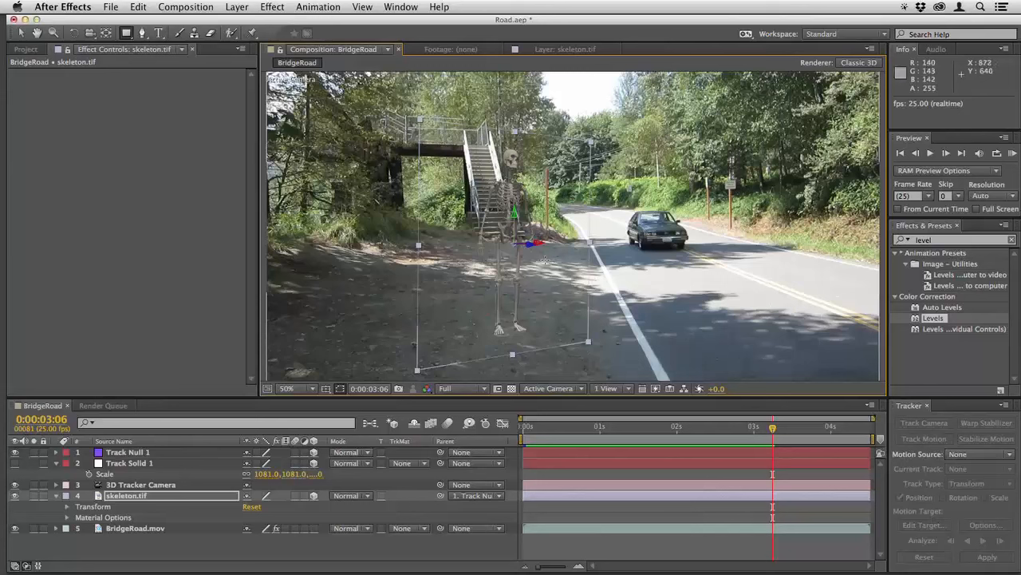
pyautogui.press('v')
pyautogui.moveTo(537, 252); pyautogui.dragTo(830, 256)
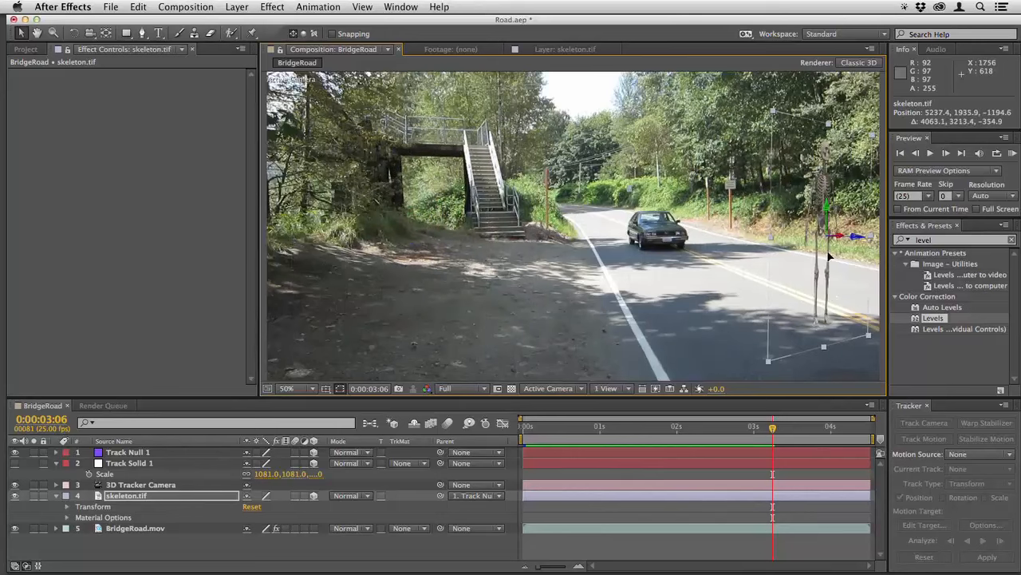
pyautogui.moveTo(830, 256); pyautogui.dragTo(478, 261)
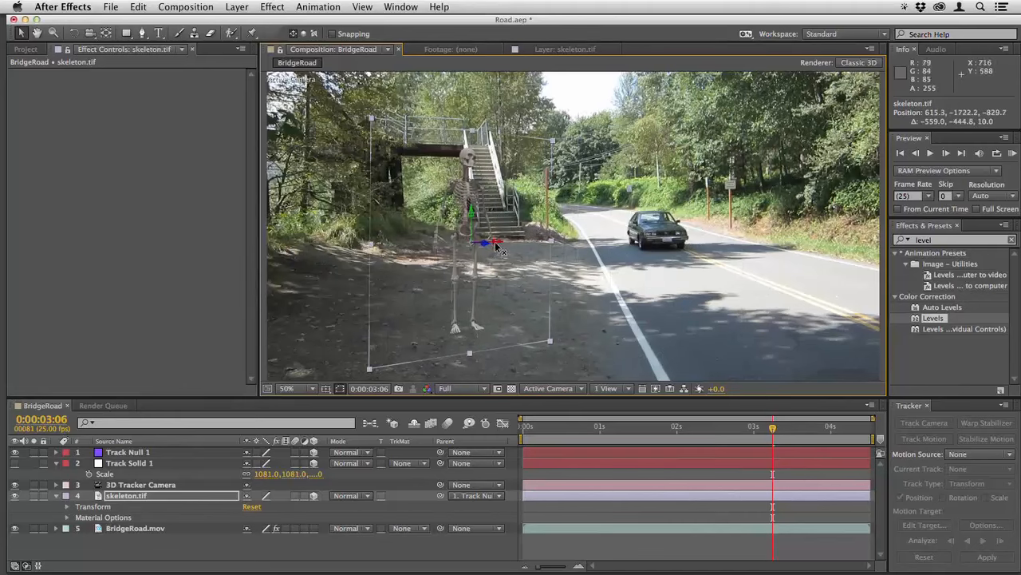
pyautogui.moveTo(495, 247); pyautogui.dragTo(200, 266)
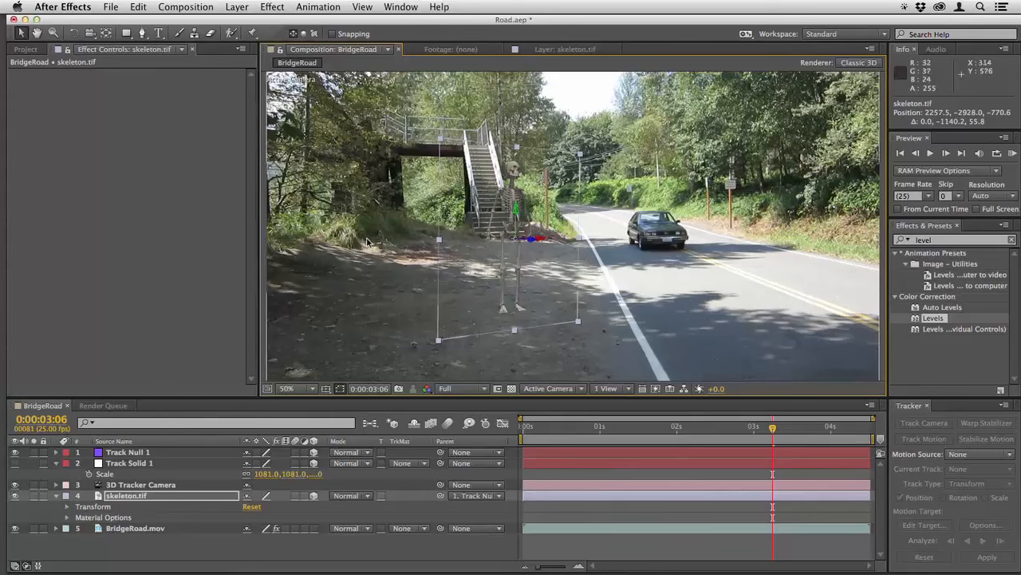
pyautogui.moveTo(527, 238); pyautogui.dragTo(853, 245)
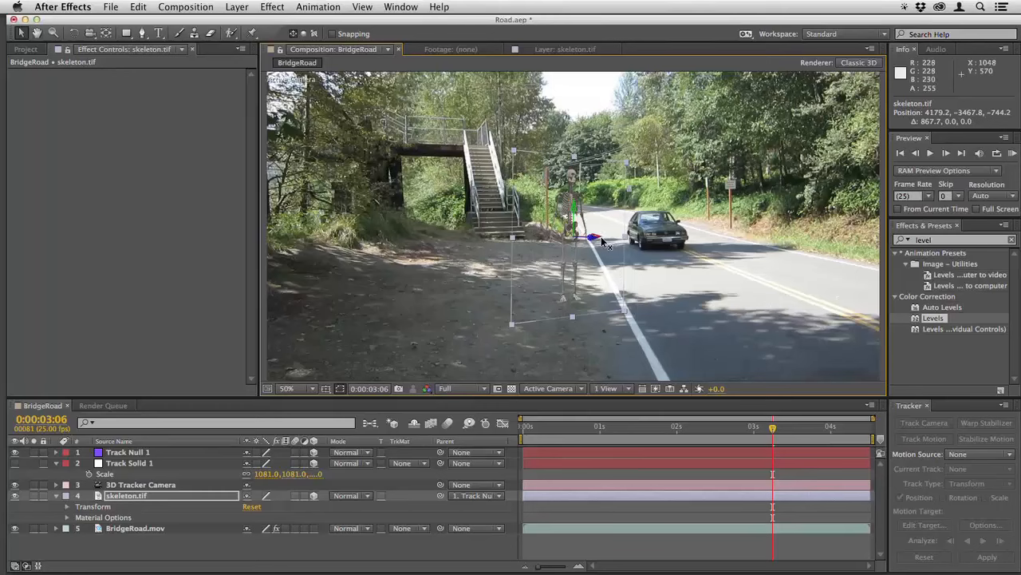
pyautogui.moveTo(604, 242); pyautogui.dragTo(620, 239)
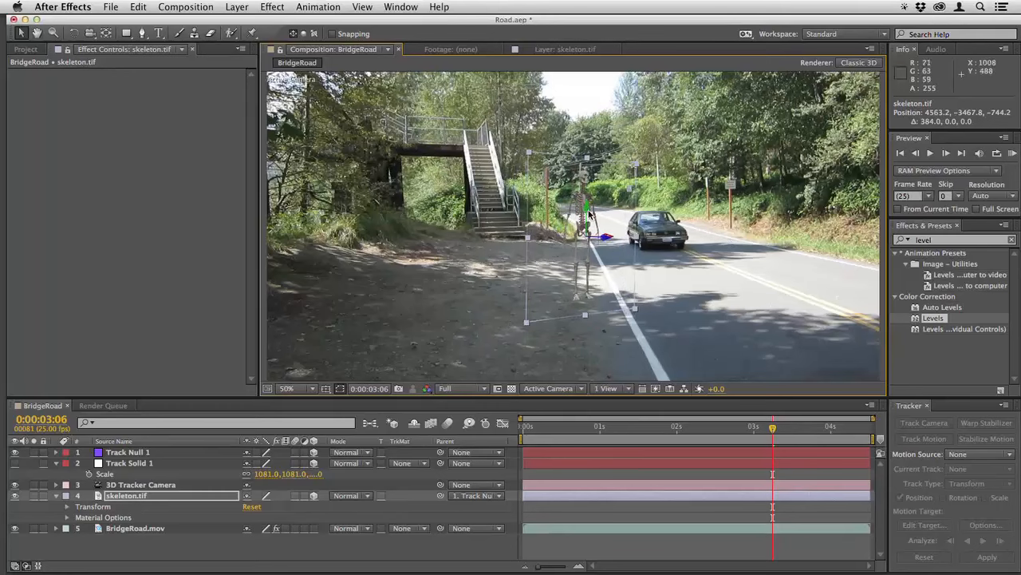
# - Rotate the skeleton to face the camera and move it along the road edge to about 6694.0, -5233.7, -657.8
pyautogui.press('w')
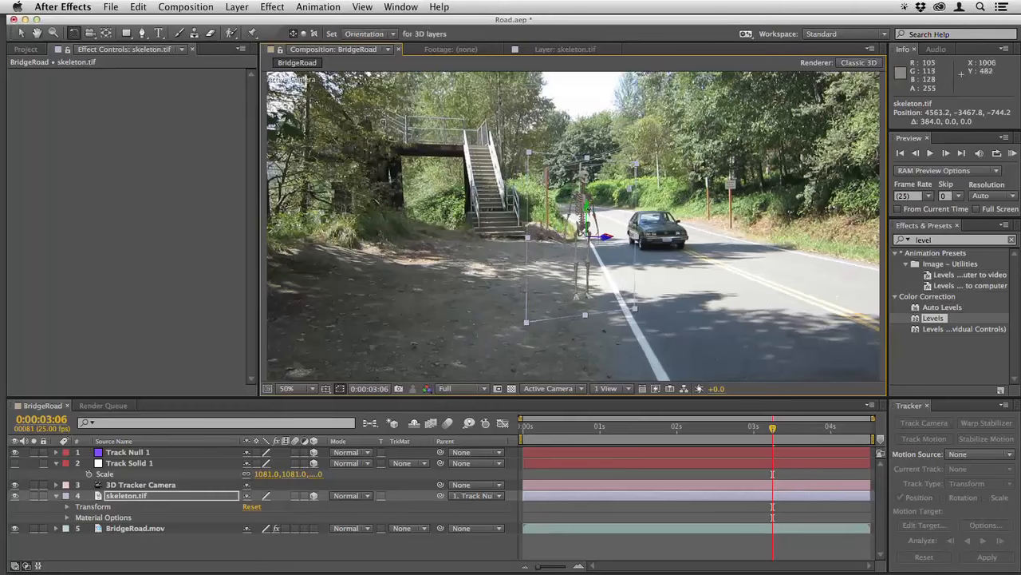
pyautogui.moveTo(616, 238); pyautogui.dragTo(76, 276)
pyautogui.press('v')
pyautogui.moveTo(607, 239); pyautogui.dragTo(885, 239)
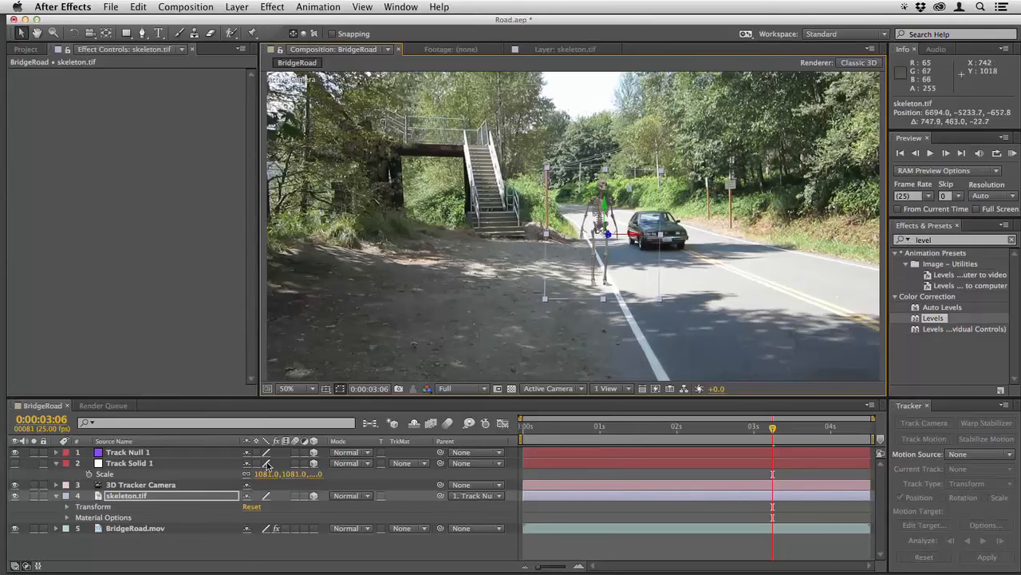
# - Set the scale of skeleton.tif to 821% and reposition it at the roadside to about 7624.9, -6282.6, -606.4
pyautogui.click(197, 496)
pyautogui.press('s')
pyautogui.moveTo(264, 511); pyautogui.dragTo(384, 507)
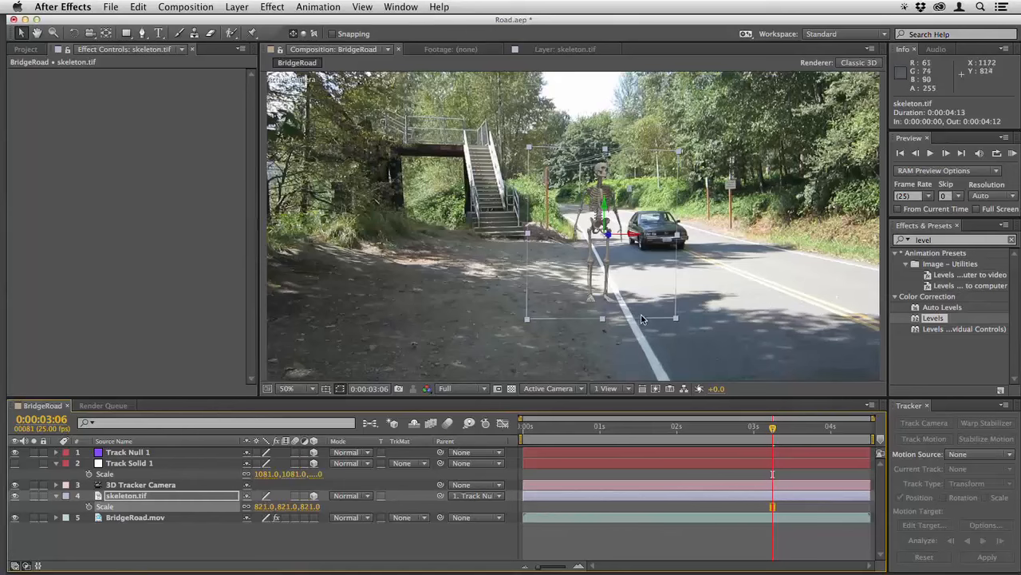
pyautogui.moveTo(607, 237); pyautogui.dragTo(133, 325)
pyautogui.moveTo(628, 238); pyautogui.dragTo(701, 237)
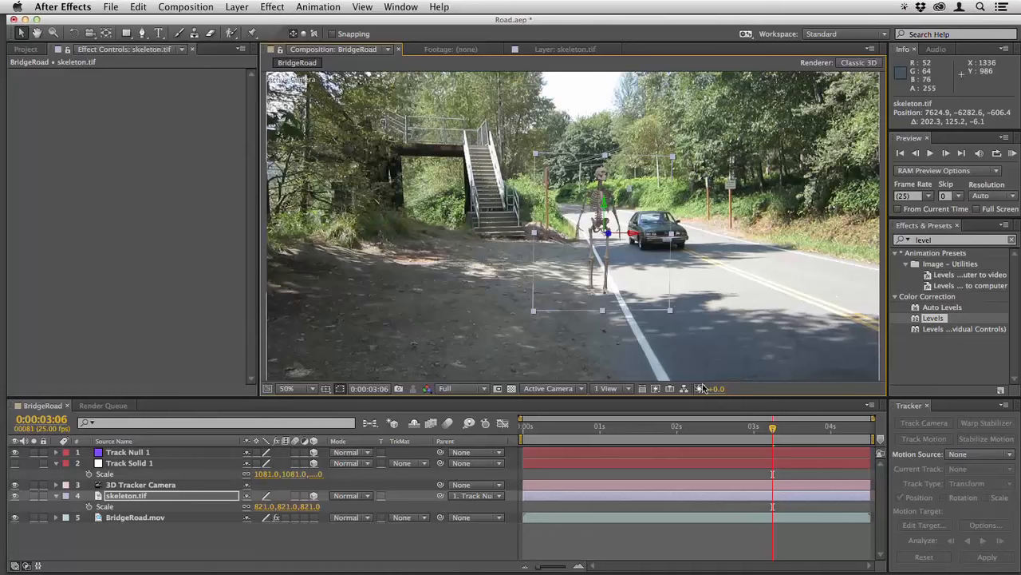
# - Preview the footage from 0:00:00:00 to check how the skeleton tracks at the roadside, and return to the first frame
pyautogui.moveTo(772, 433); pyautogui.dragTo(523, 437)
pyautogui.click(561, 507)
pyautogui.press('space')
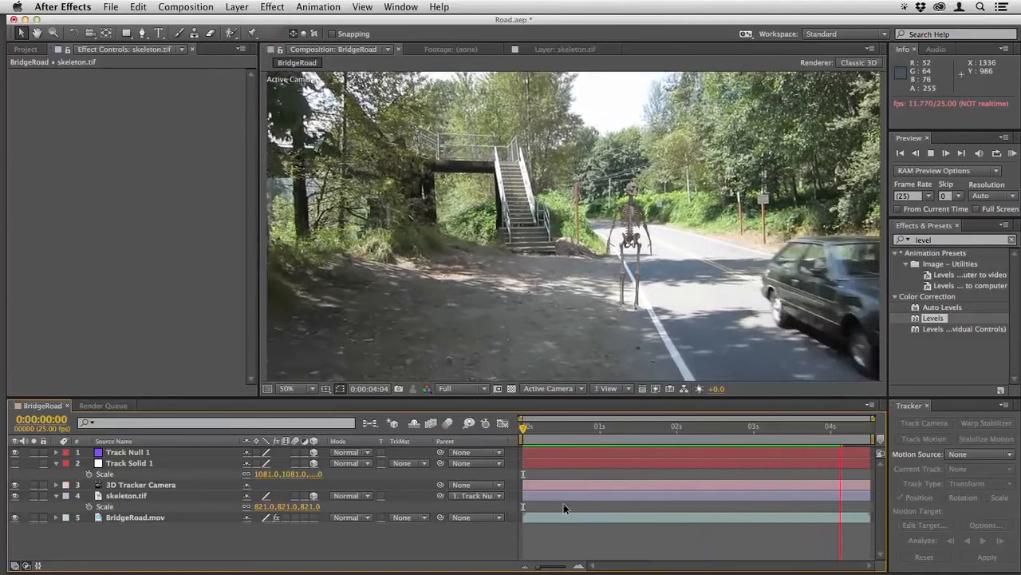
pyautogui.press('space')
pyautogui.moveTo(526, 434); pyautogui.dragTo(506, 434)
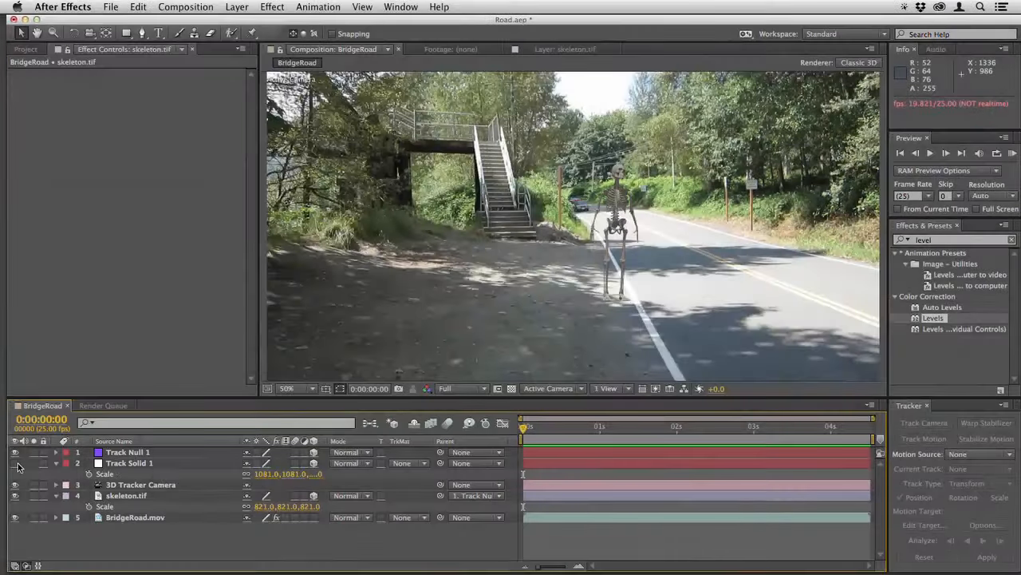
# - Make the Track Solid 1 ground plane visible and select its layer
pyautogui.click(16, 464)
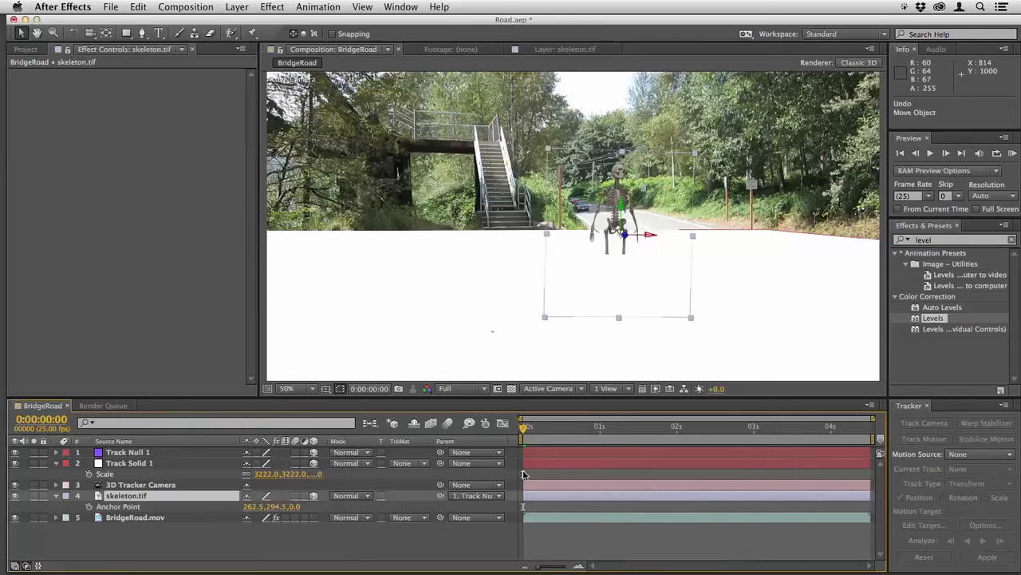
pyautogui.click(536, 466)
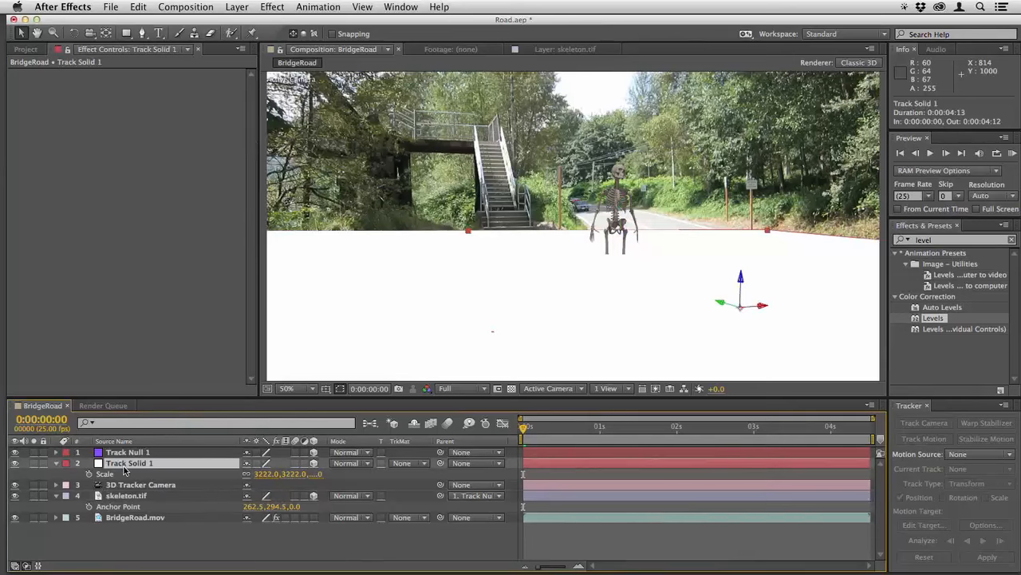
# - Set the Z anchor point of Track Solid 1 to -43 and preview the composition to check the ground plane
pyautogui.press('a')
pyautogui.press('super+z')
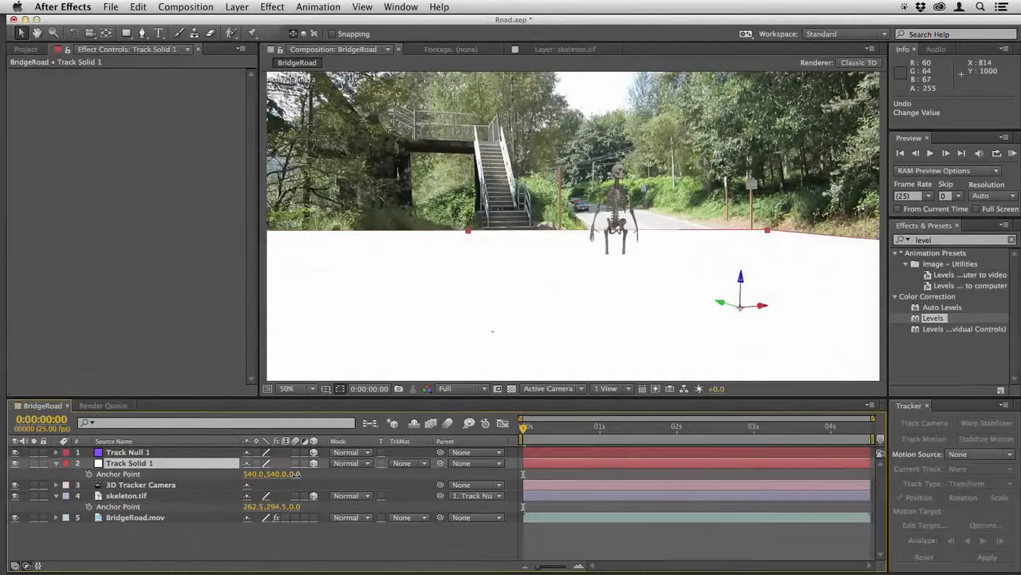
pyautogui.moveTo(295, 474); pyautogui.dragTo(273, 474)
pyautogui.press('space')
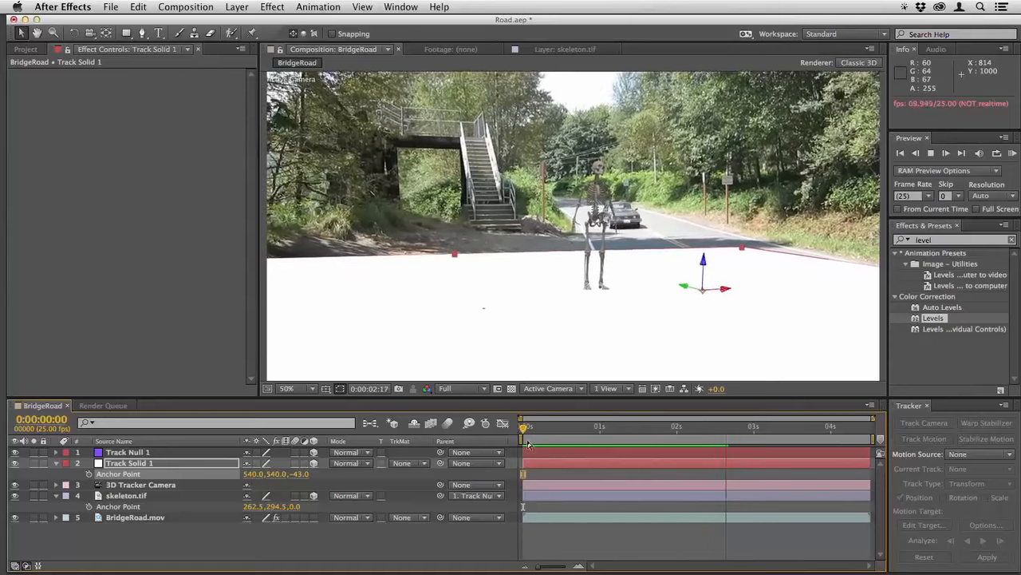
pyautogui.press('space')
pyautogui.moveTo(530, 431); pyautogui.dragTo(521, 435)
# - Set Accepts Shadows to Only in the material options of Track Solid 1
pyautogui.press('a')
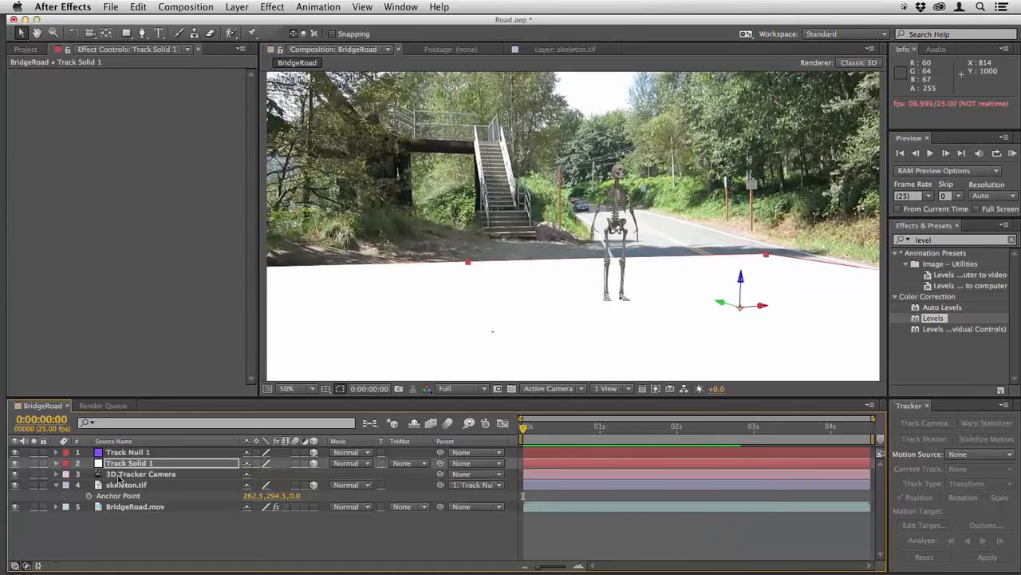
pyautogui.press('a')
pyautogui.press('a')
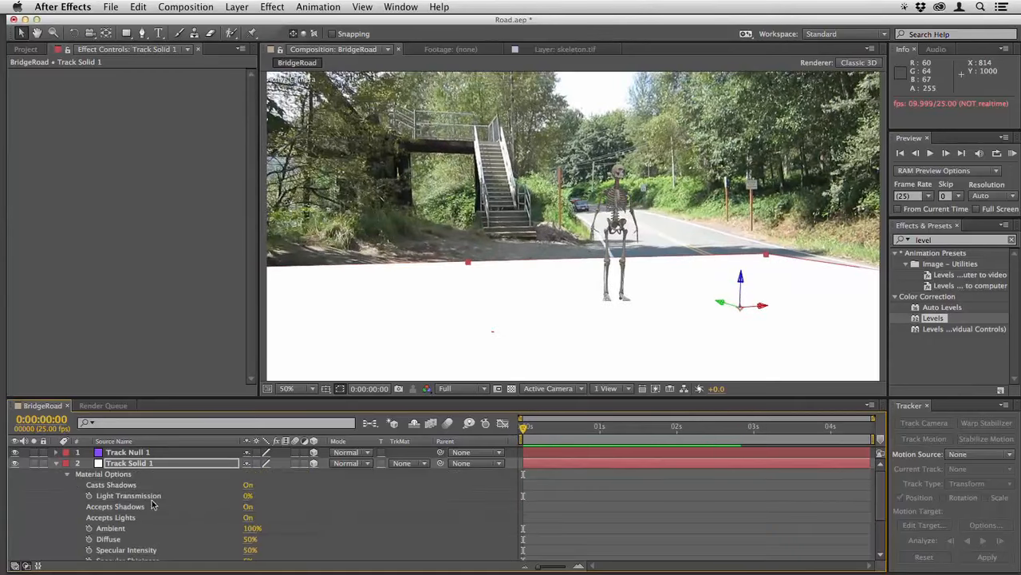
pyautogui.click(249, 508)
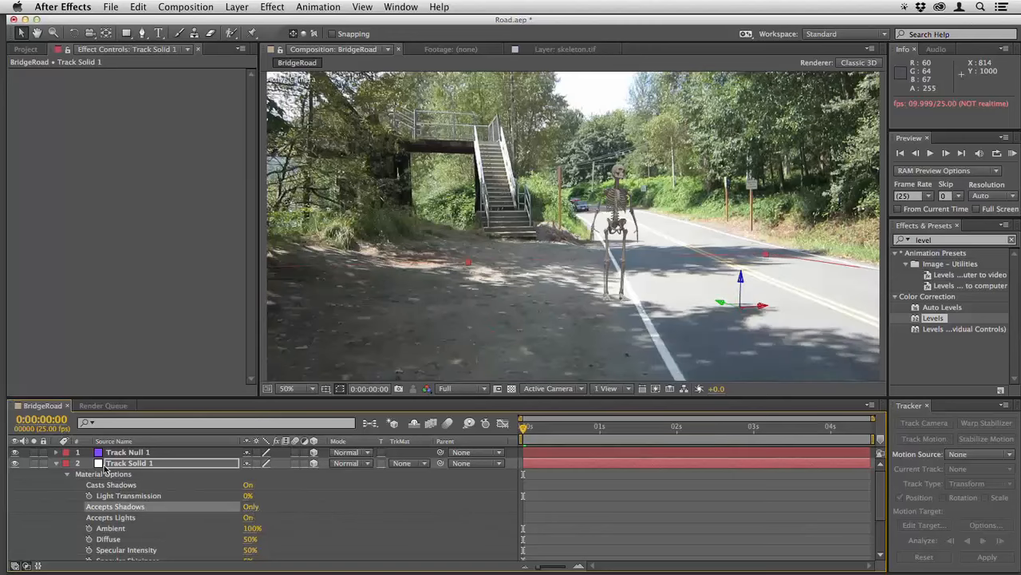
pyautogui.click(57, 464)
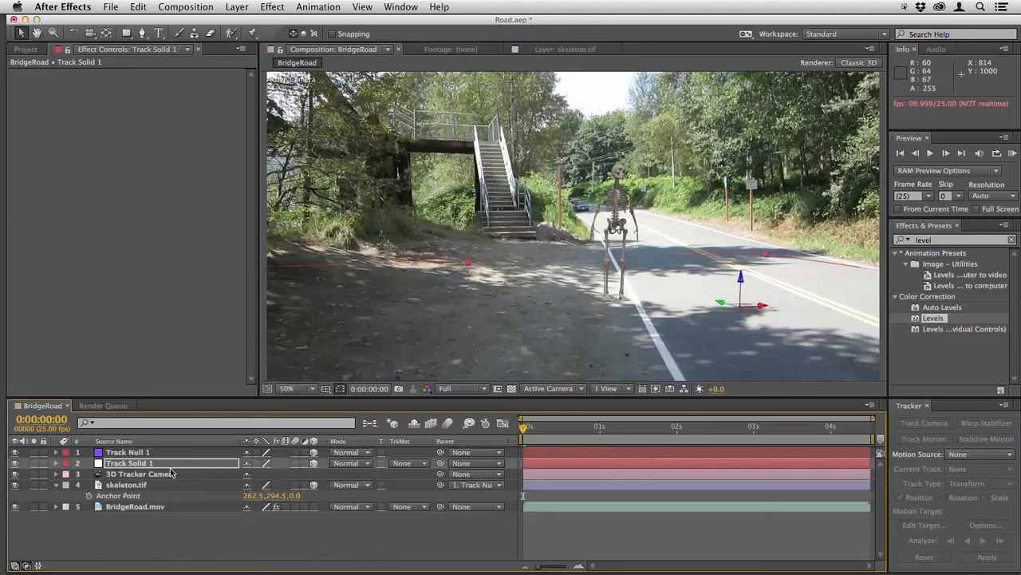
# - Add a white point light at 100% intensity with Casts Shadows enabled and 100% shadow darkness
pyautogui.click(244, 6)
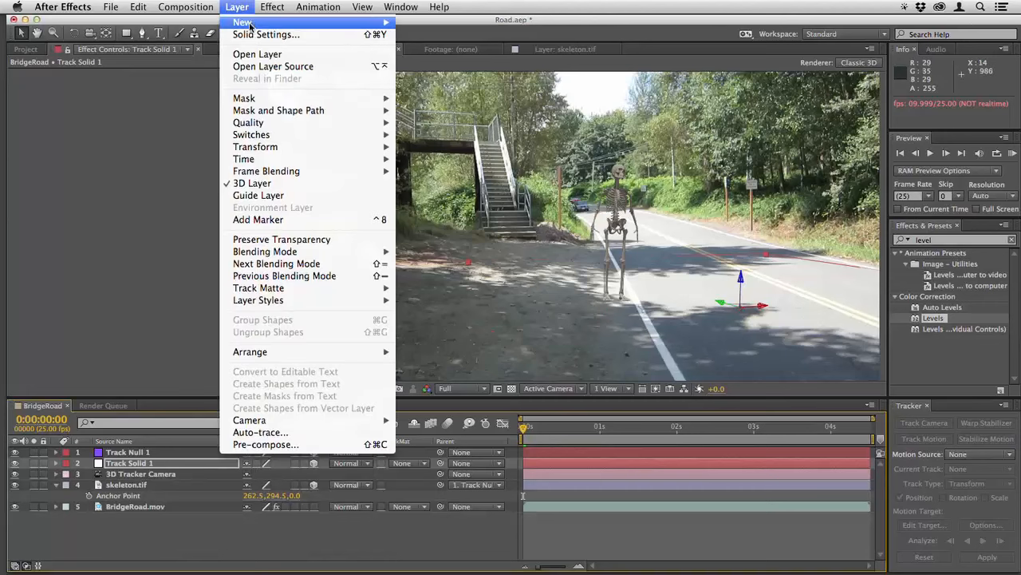
pyautogui.moveTo(253, 24)
pyautogui.click(424, 50)
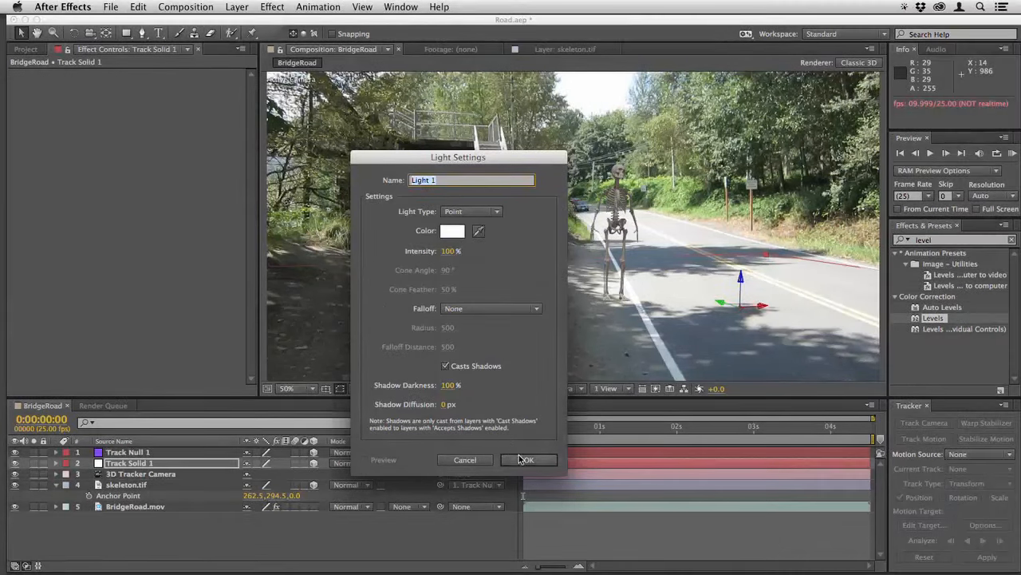
pyautogui.click(527, 460)
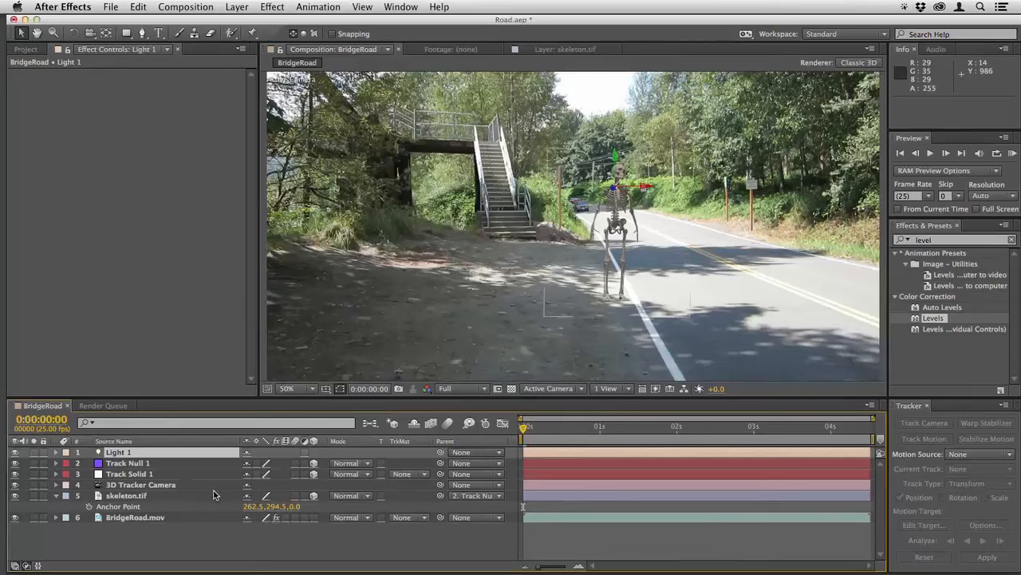
# - Turn on Casts Shadows and turn off Accepts Lights for the skeleton.tif layer
pyautogui.click(189, 495)
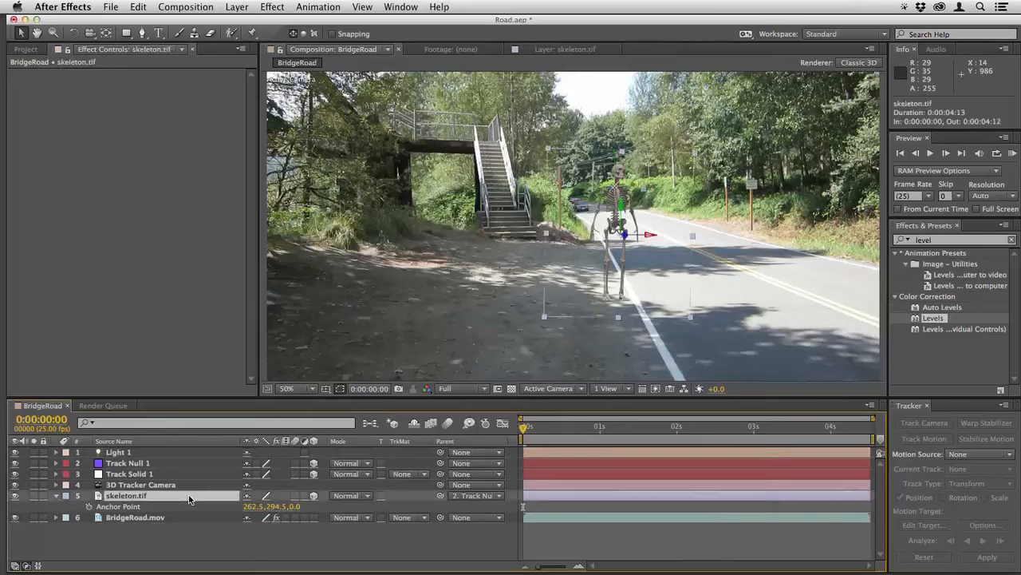
pyautogui.press('a')
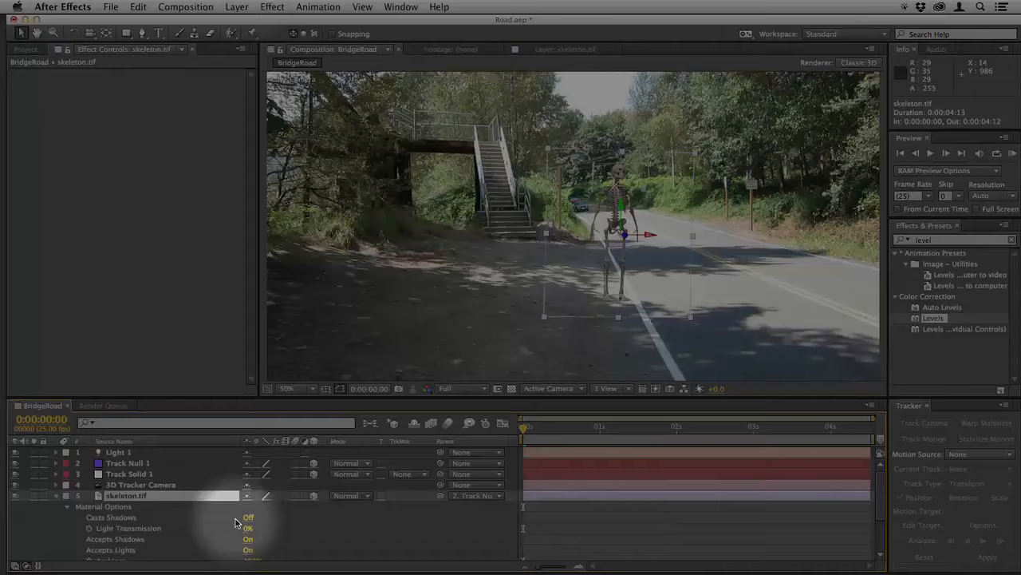
pyautogui.click(248, 517)
pyautogui.scroll(-1, 256, 519)
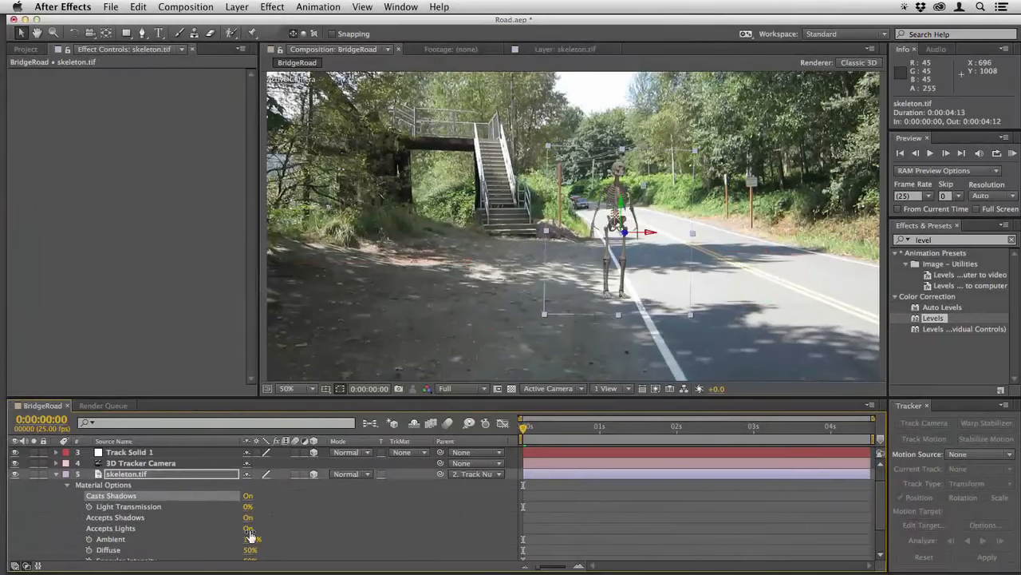
pyautogui.click(248, 528)
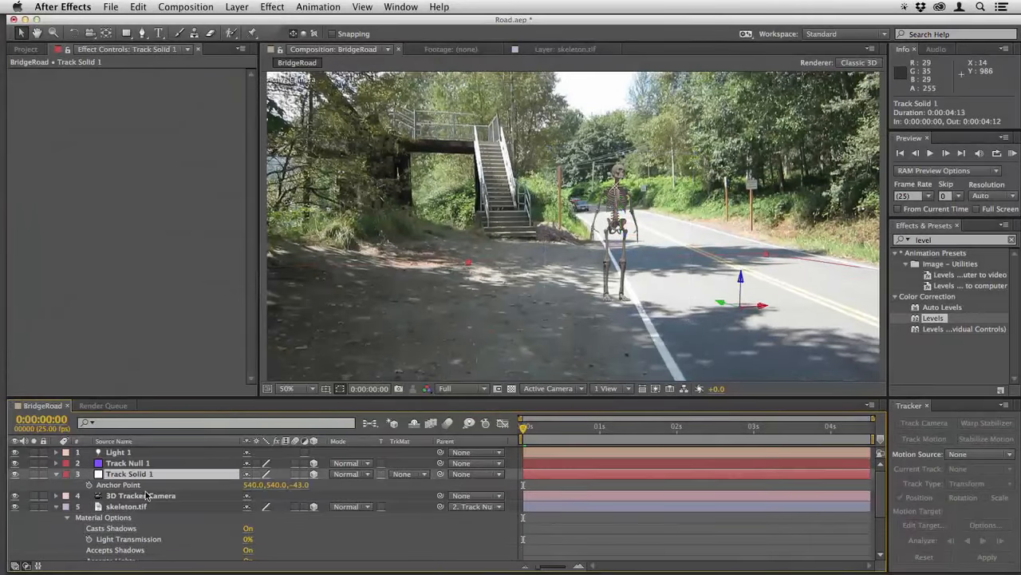
pyautogui.click(58, 507)
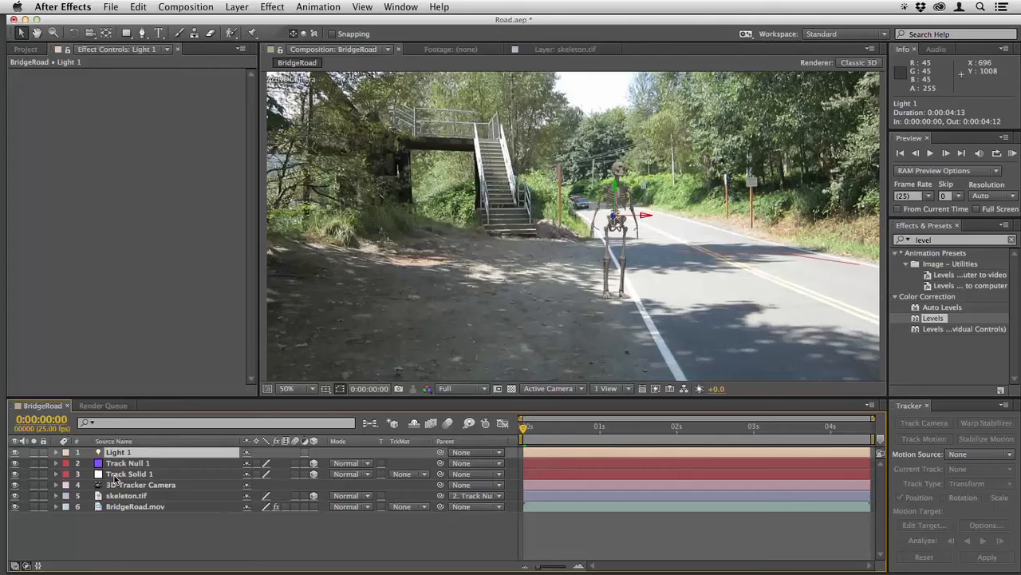
# - Set Accepts Shadows to On and Accepts Lights to Off for Track Solid 1
pyautogui.click(127, 474)
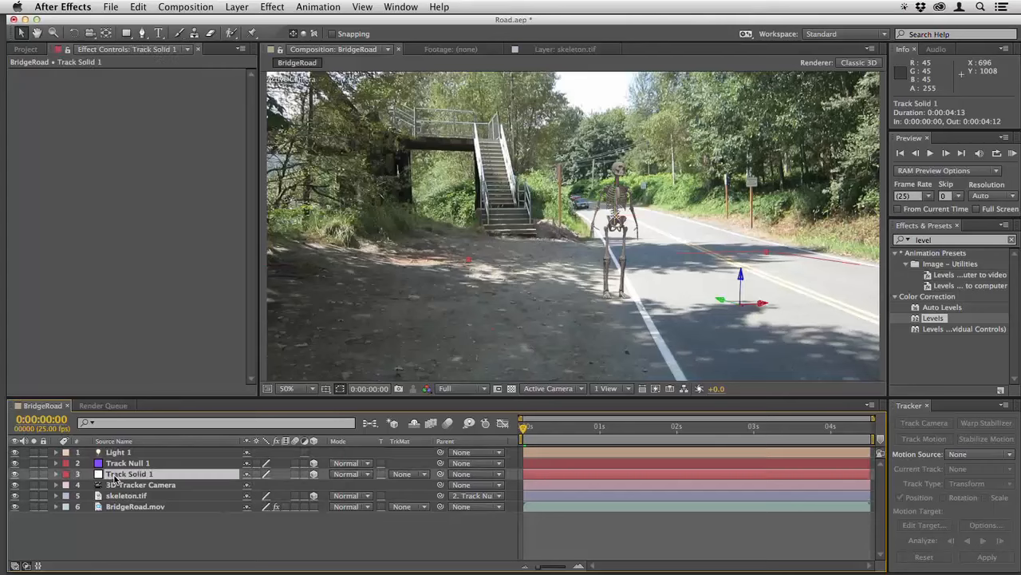
pyautogui.press('a')
pyautogui.press('a')
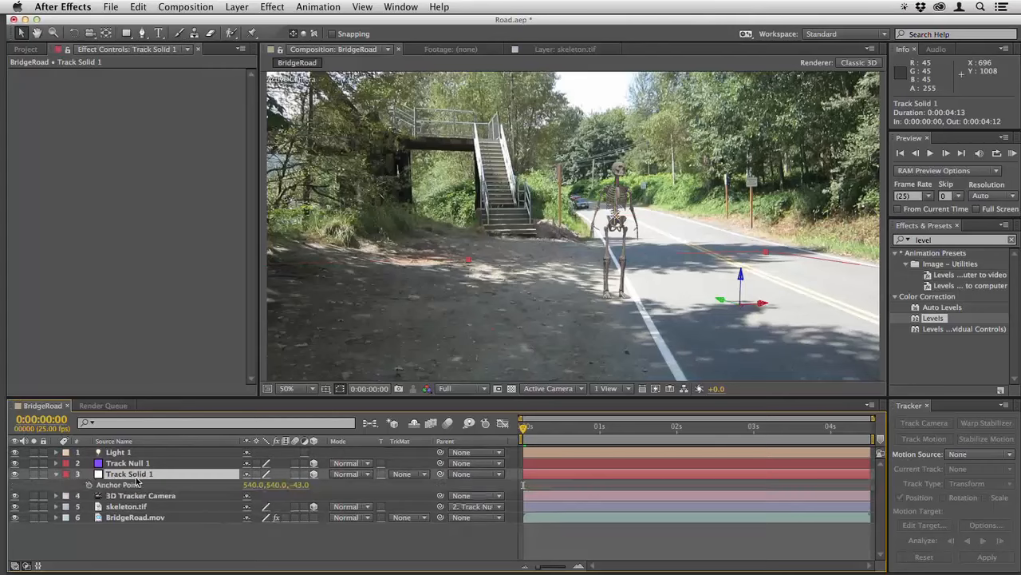
pyautogui.press('a')
pyautogui.press('a')
pyautogui.press('a')
pyautogui.press('a')
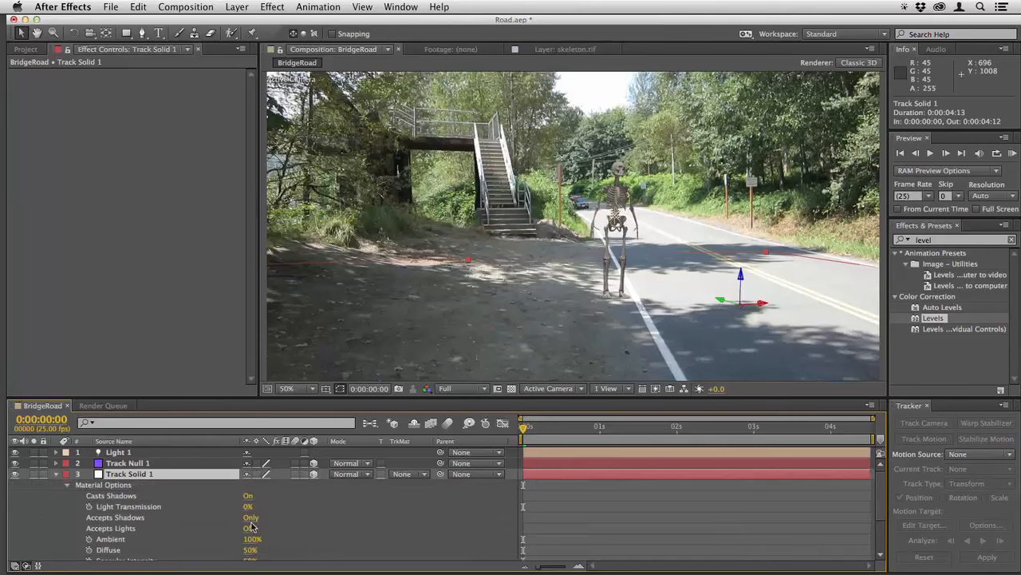
pyautogui.click(250, 521)
pyautogui.click(249, 527)
# - Move Light 1 sideways and upward to about X 206, Y -120 so the skeleton casts a shadow on the ground
pyautogui.scroll(-4, 495, 367)
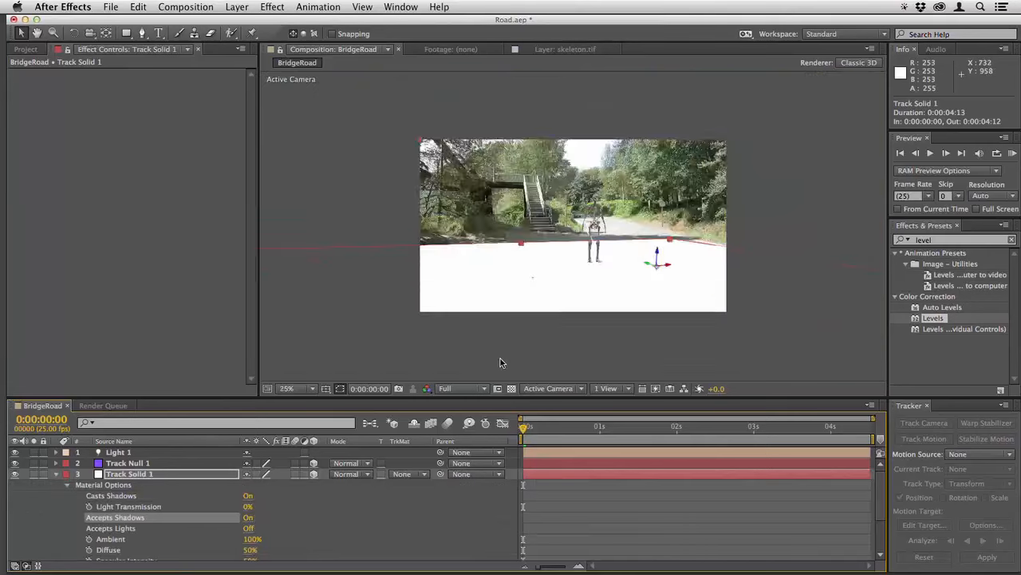
pyautogui.click(536, 452)
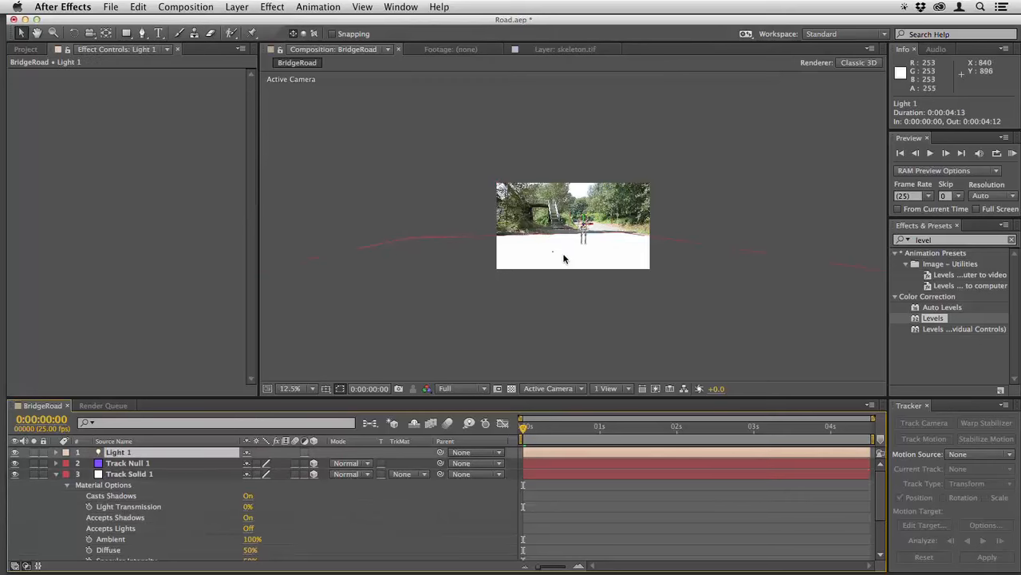
pyautogui.scroll(4, 563, 258)
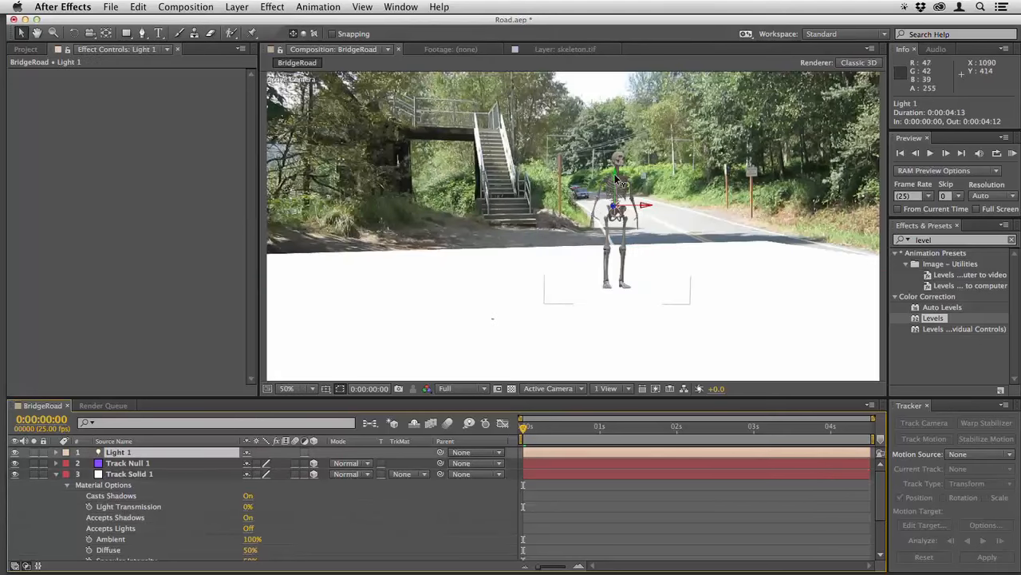
pyautogui.moveTo(615, 176); pyautogui.dragTo(380, 177)
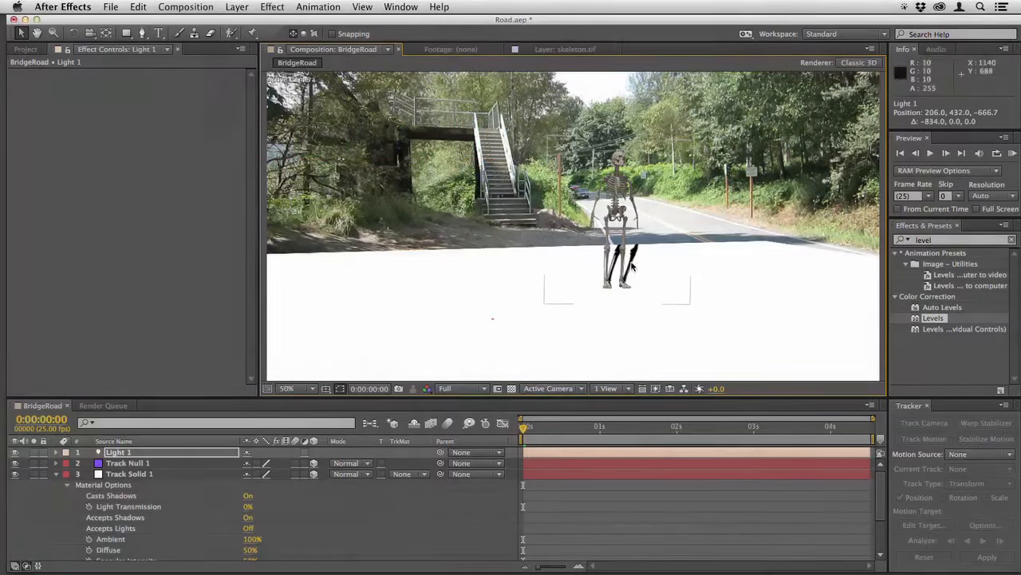
pyautogui.scroll(-4, 631, 268)
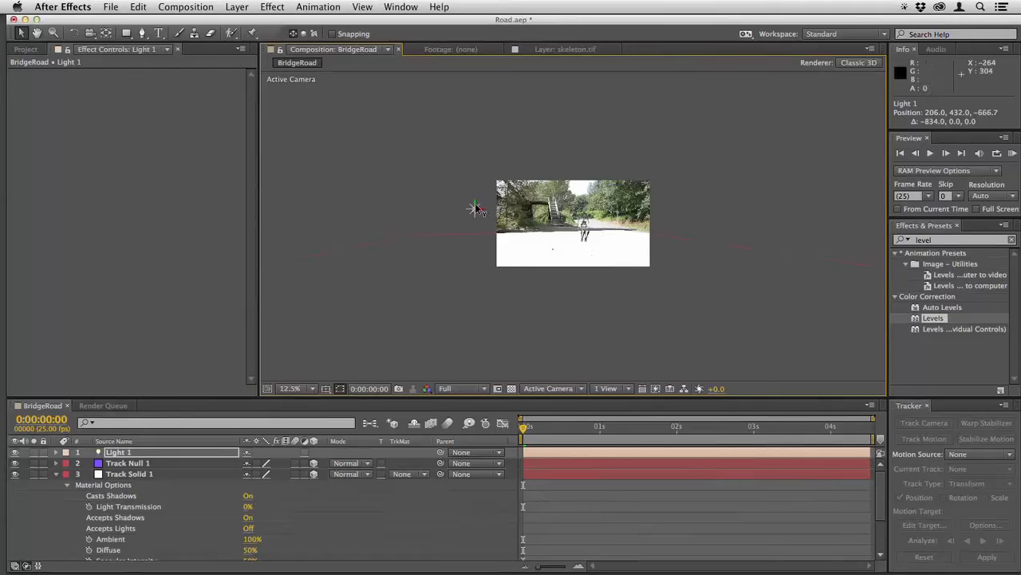
pyautogui.moveTo(475, 208); pyautogui.dragTo(483, 164)
pyautogui.scroll(5, 589, 245)
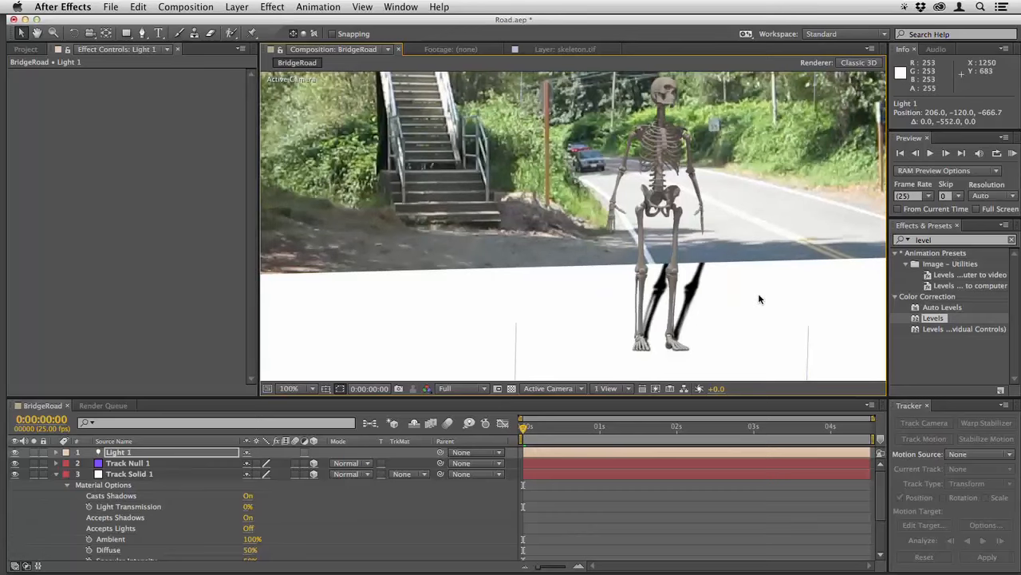
# - Move Light 1 far out beyond the frame to about X -6506, Y -3064 to stretch the skeleton's shadow
pyautogui.scroll(-5, 759, 293)
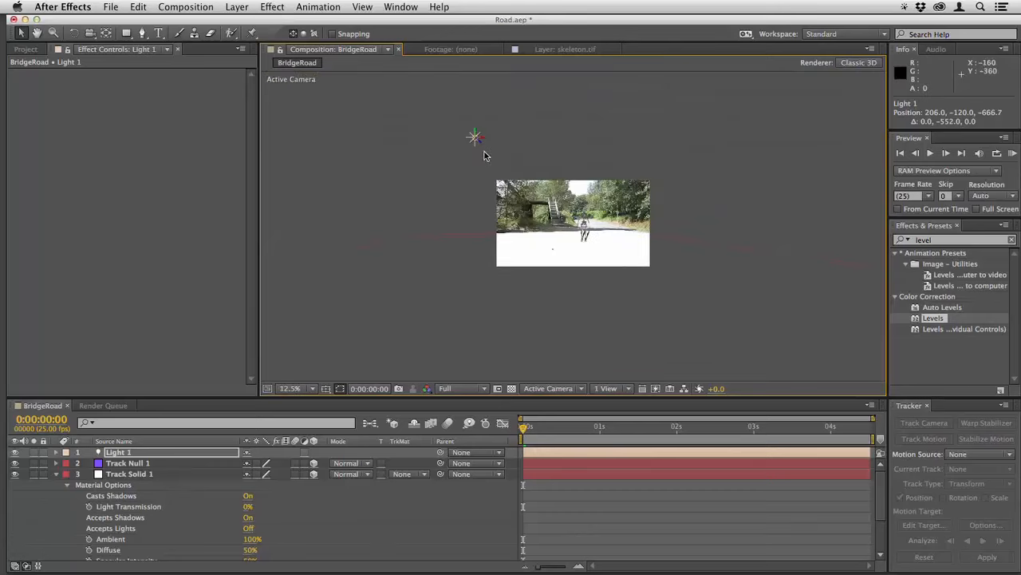
pyautogui.moveTo(482, 142); pyautogui.dragTo(321, 146)
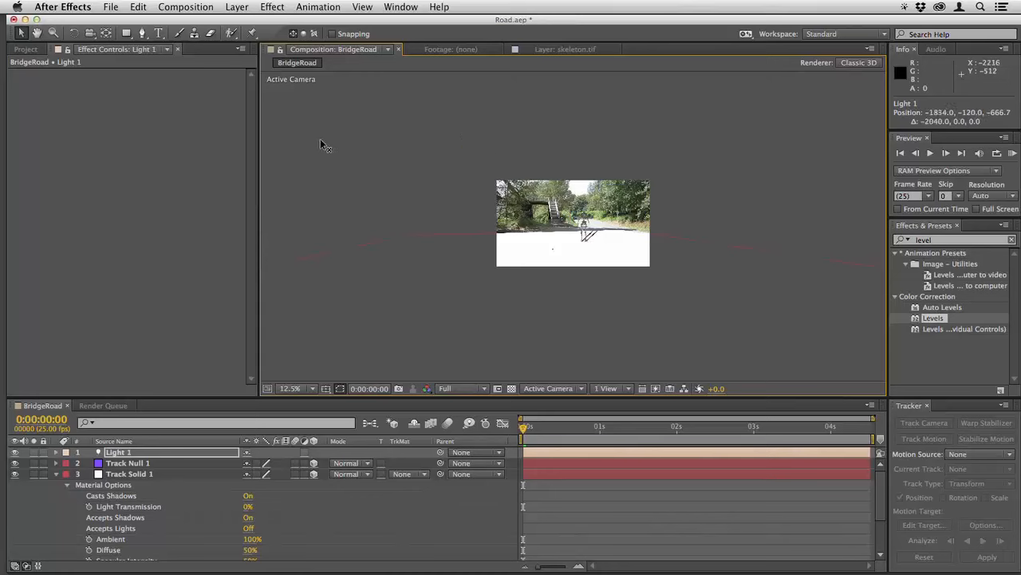
pyautogui.press(',')
pyautogui.press(',')
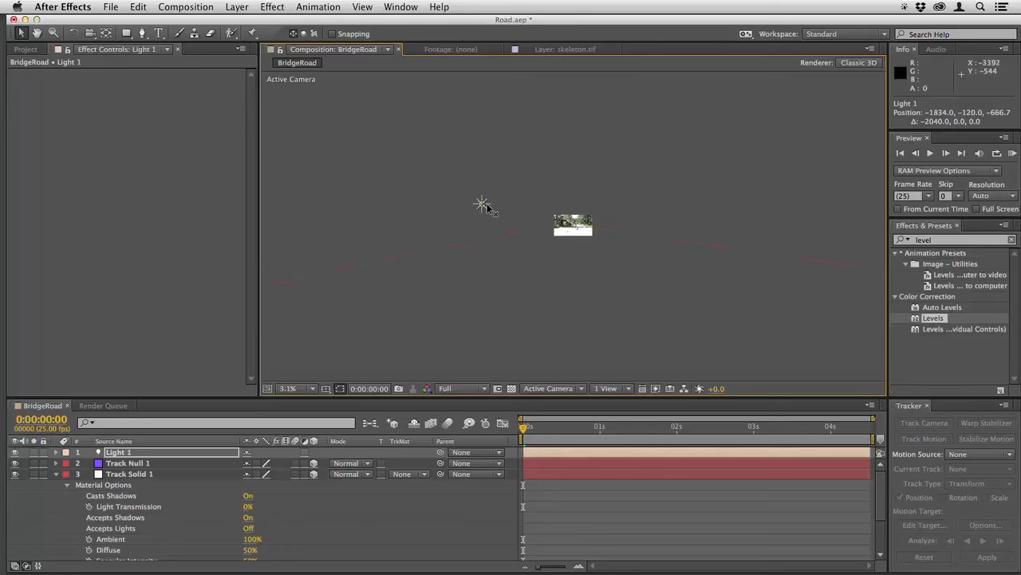
pyautogui.moveTo(485, 207); pyautogui.dragTo(342, 147)
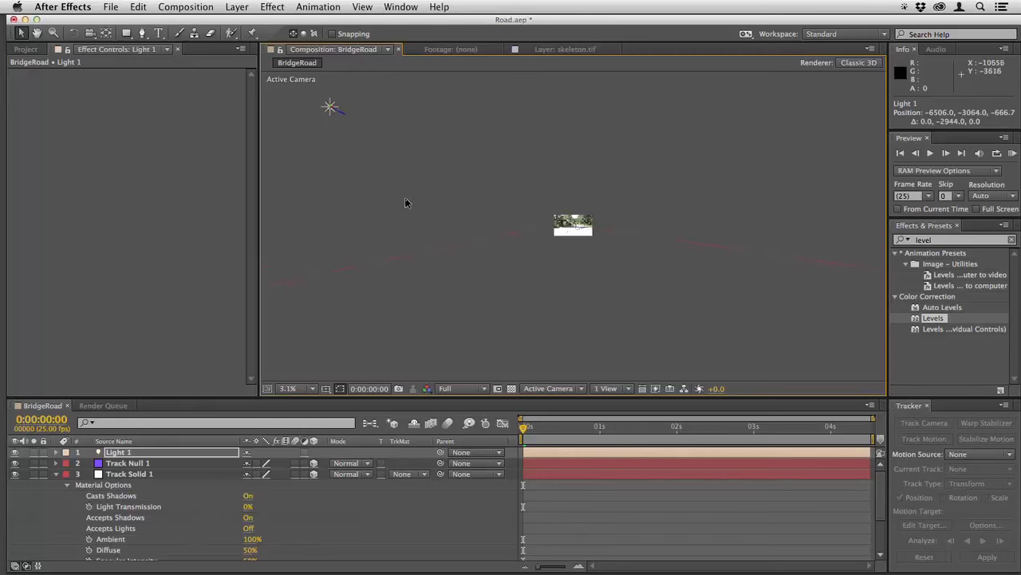
pyautogui.scroll(6, 602, 286)
pyautogui.scroll(-1, 602, 286)
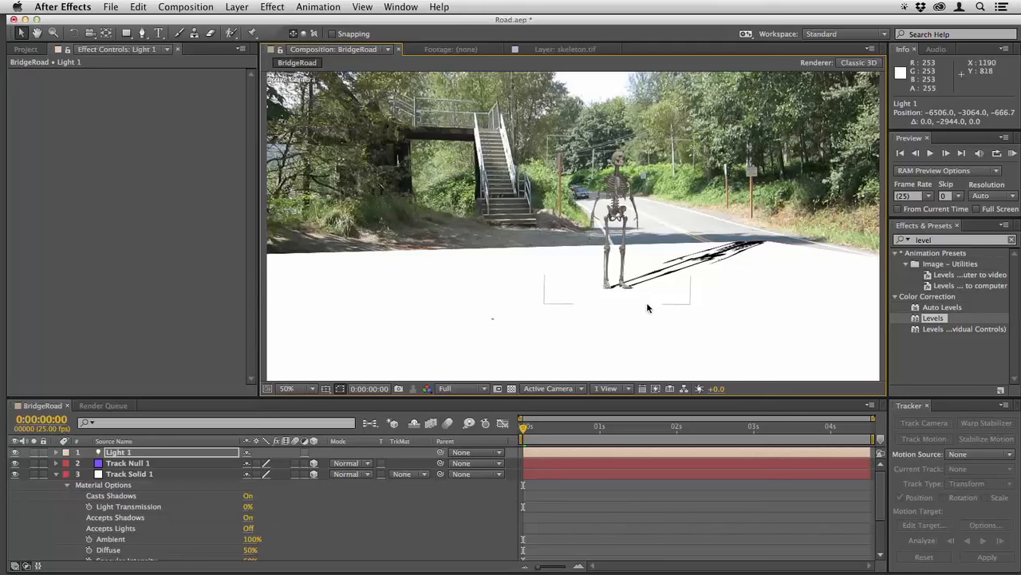
# - Make Track Solid 1 render only received shadows by setting Accepts Shadows to Only
pyautogui.click(132, 475)
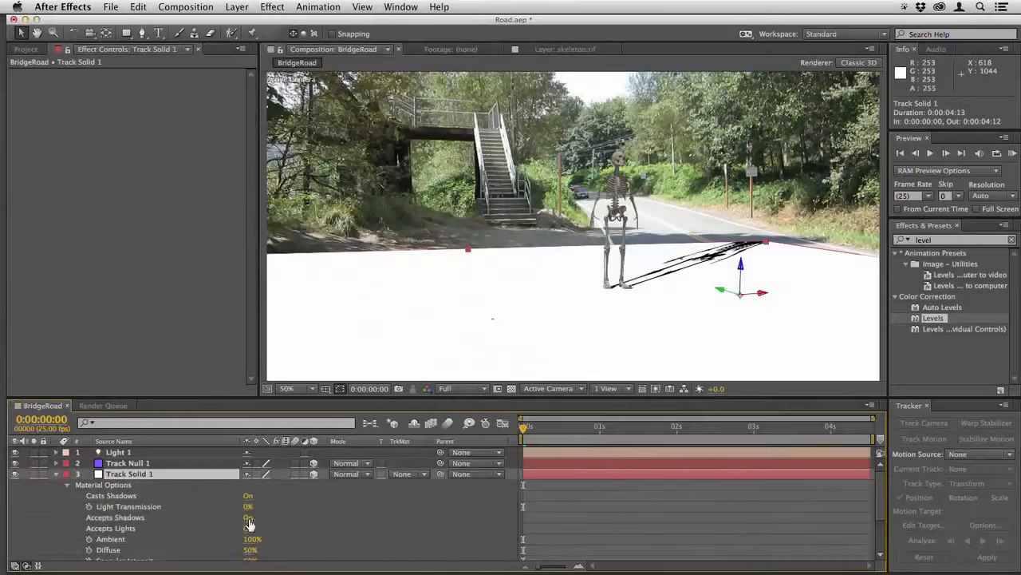
pyautogui.click(254, 519)
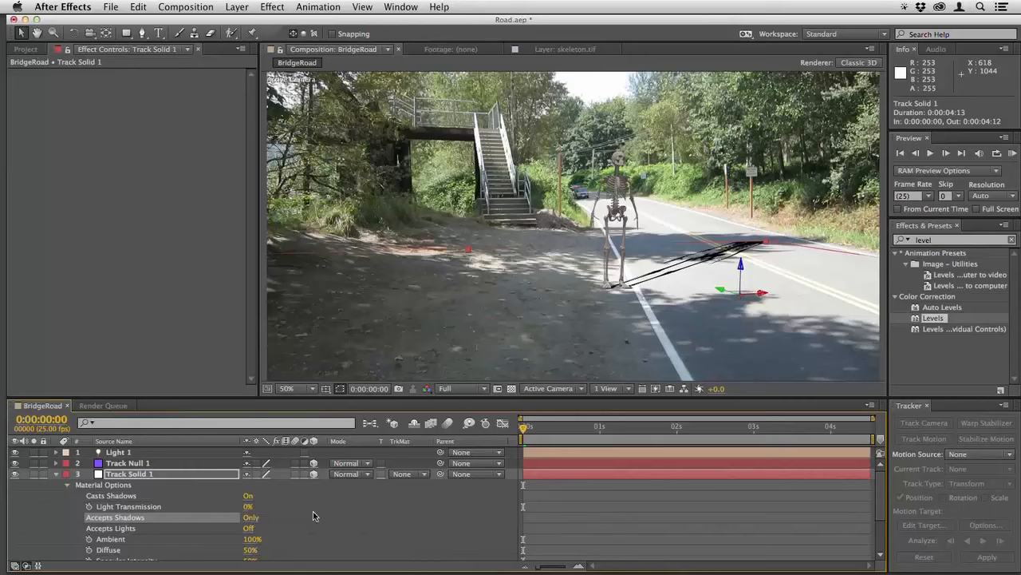
pyautogui.click(56, 474)
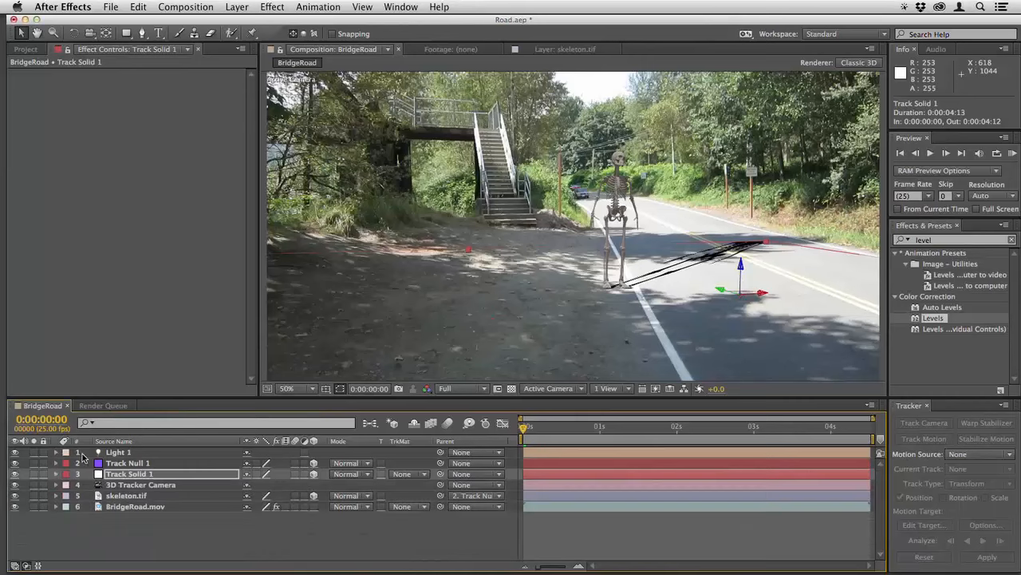
# - Raise Light 1's Shadow Diffusion past about 158 pixels to soften the skeleton's shadow
pyautogui.click(111, 453)
pyautogui.press('a')
pyautogui.press('a')
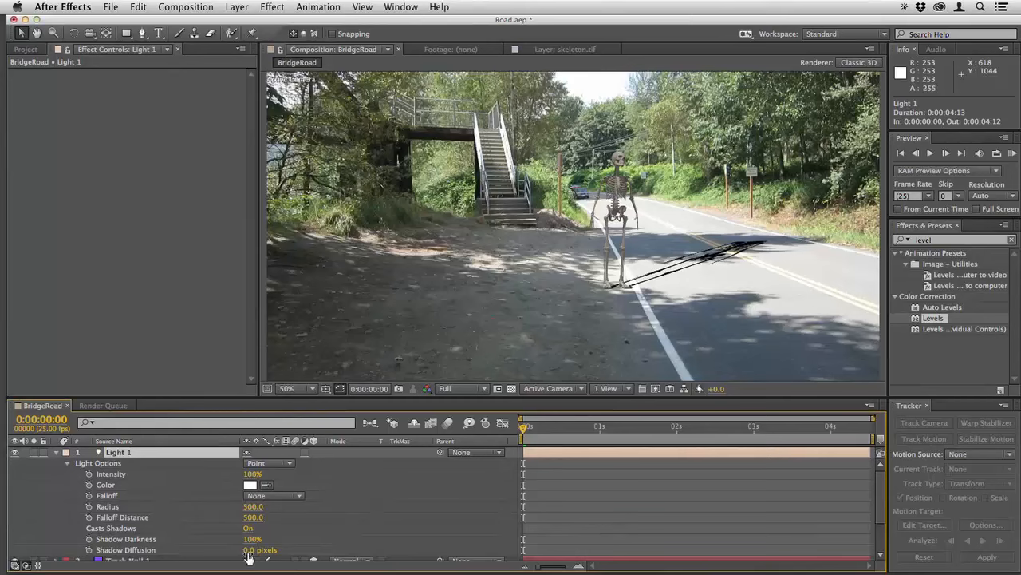
pyautogui.moveTo(248, 558); pyautogui.dragTo(333, 555)
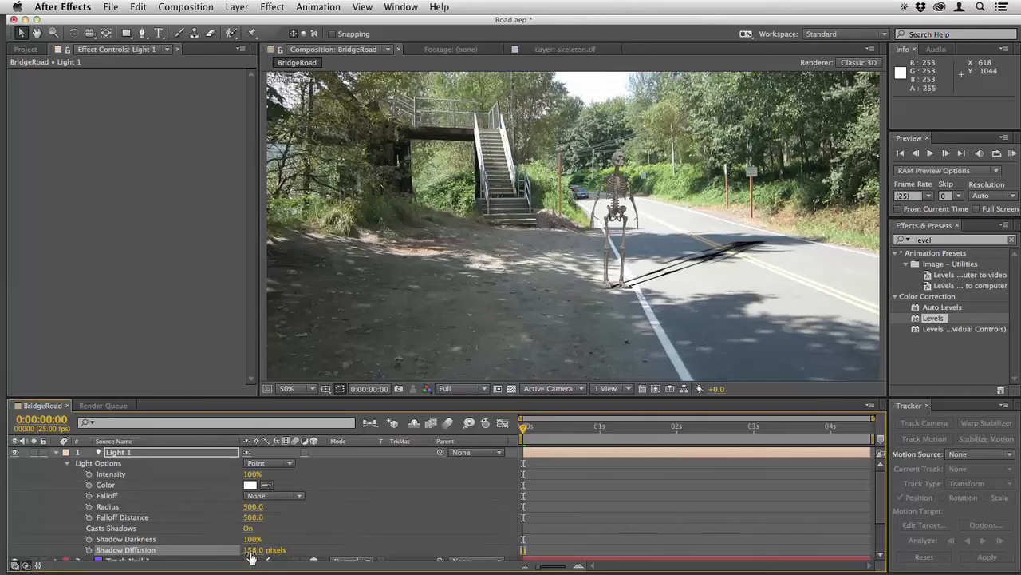
pyautogui.moveTo(253, 552); pyautogui.dragTo(291, 553)
pyautogui.press('super+Left')
# - Switch the composition viewer to the 2 Views – Horizontal layout
pyautogui.click(608, 388)
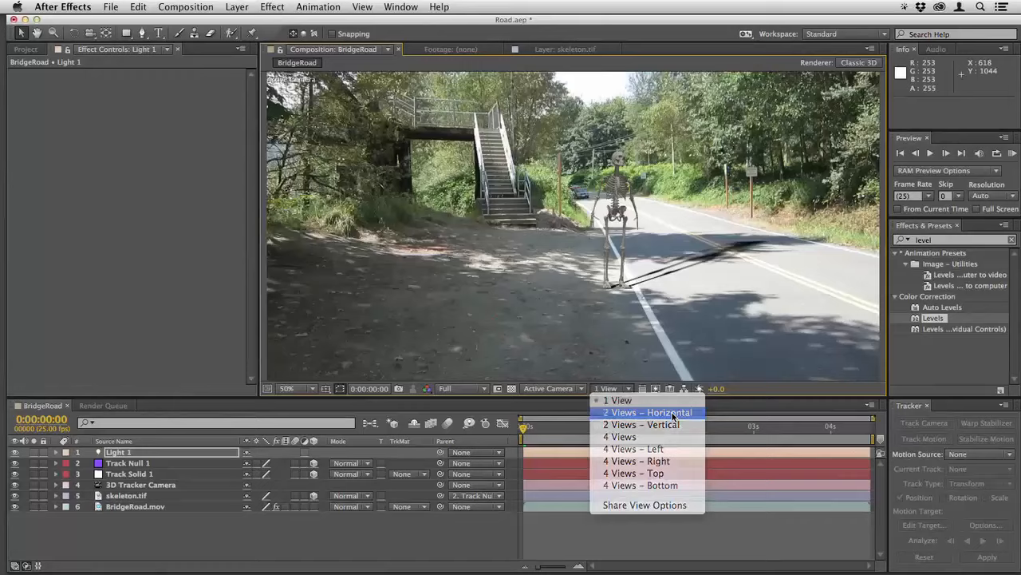
pyautogui.click(672, 413)
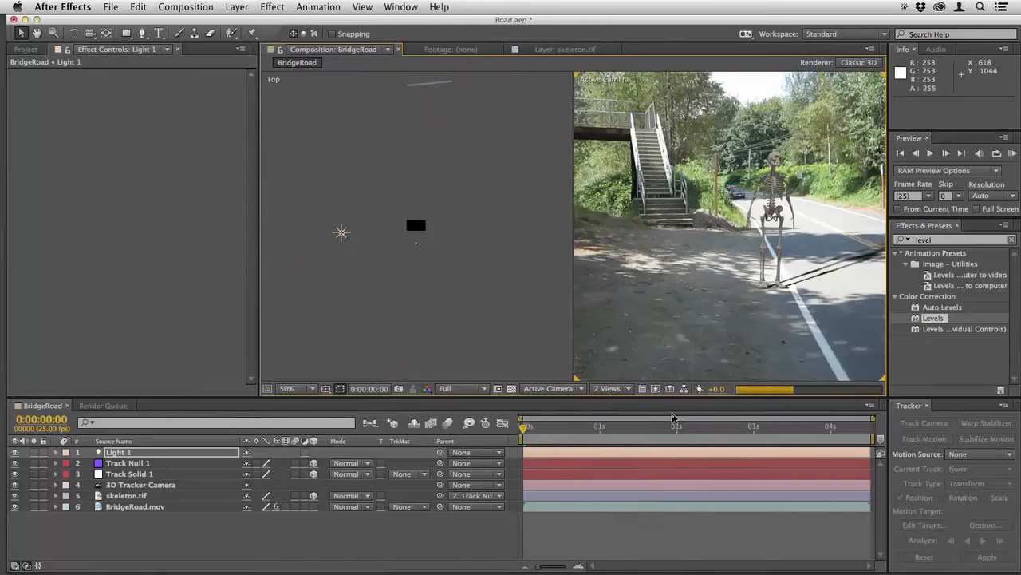
# - Move Light 1 farther out beyond the frame to about X -13768, Y -5585
pyautogui.click(341, 233)
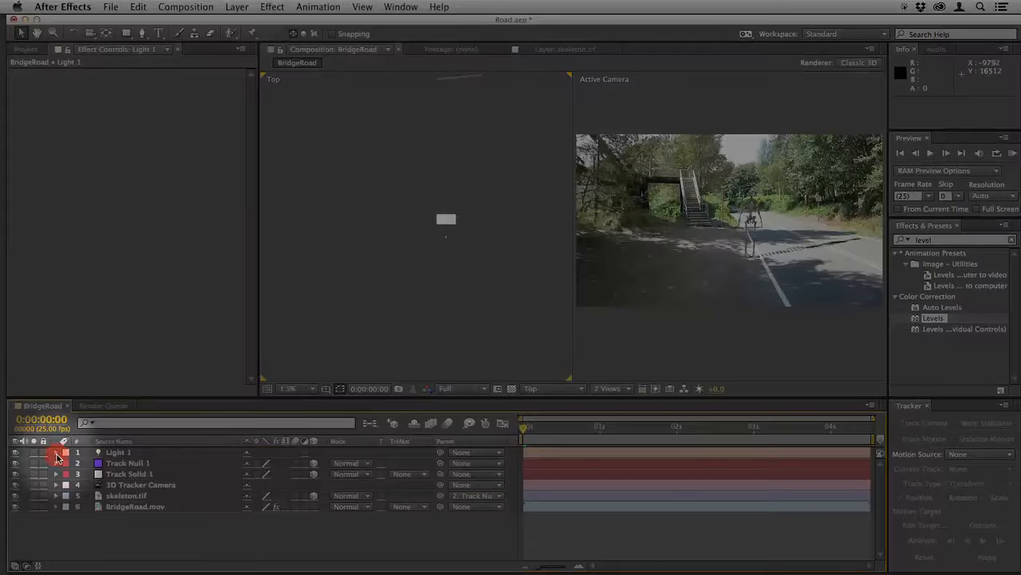
pyautogui.click(56, 453)
pyautogui.click(68, 463)
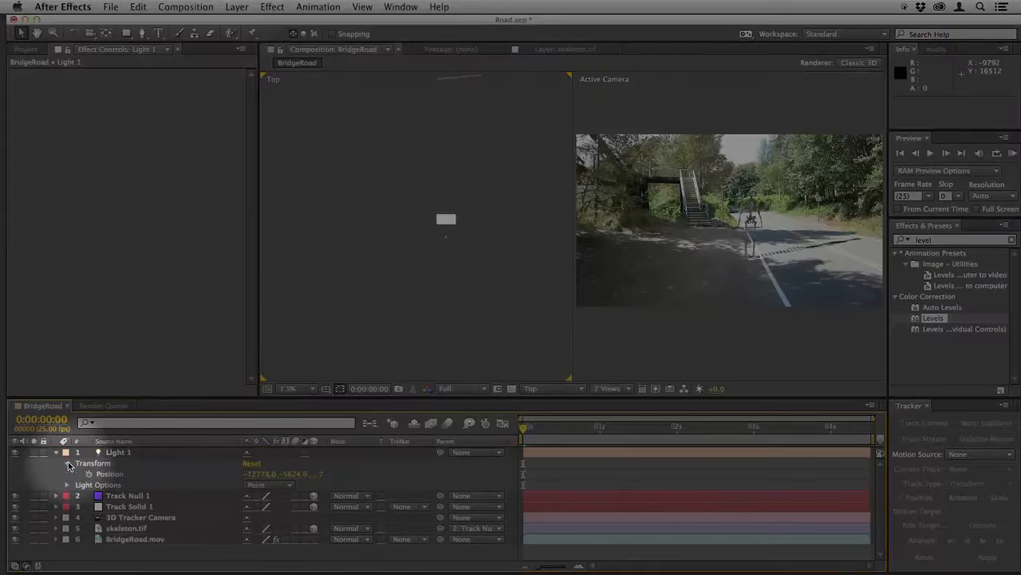
pyautogui.moveTo(253, 474); pyautogui.dragTo(361, 477)
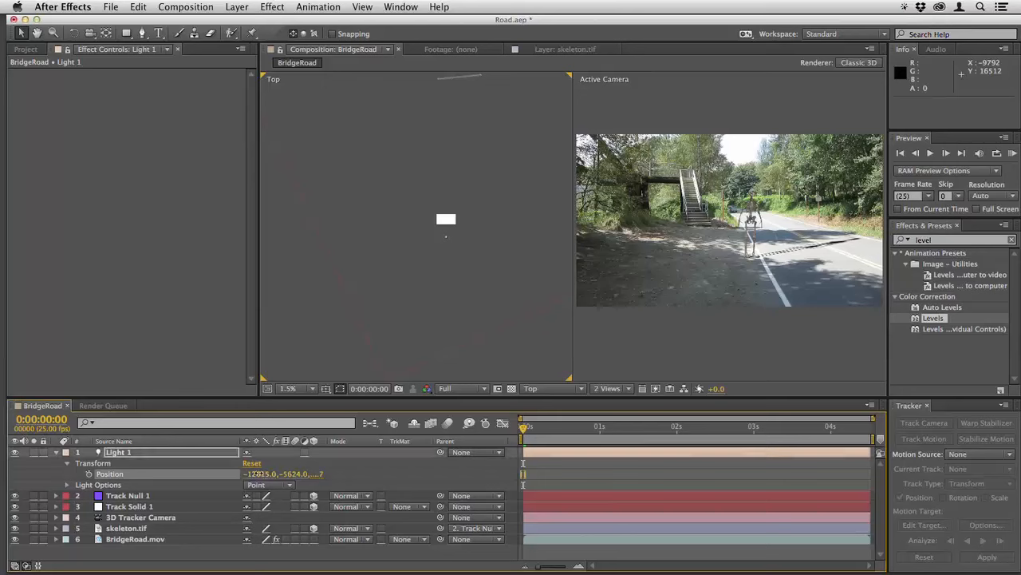
pyautogui.moveTo(257, 474); pyautogui.dragTo(94, 474)
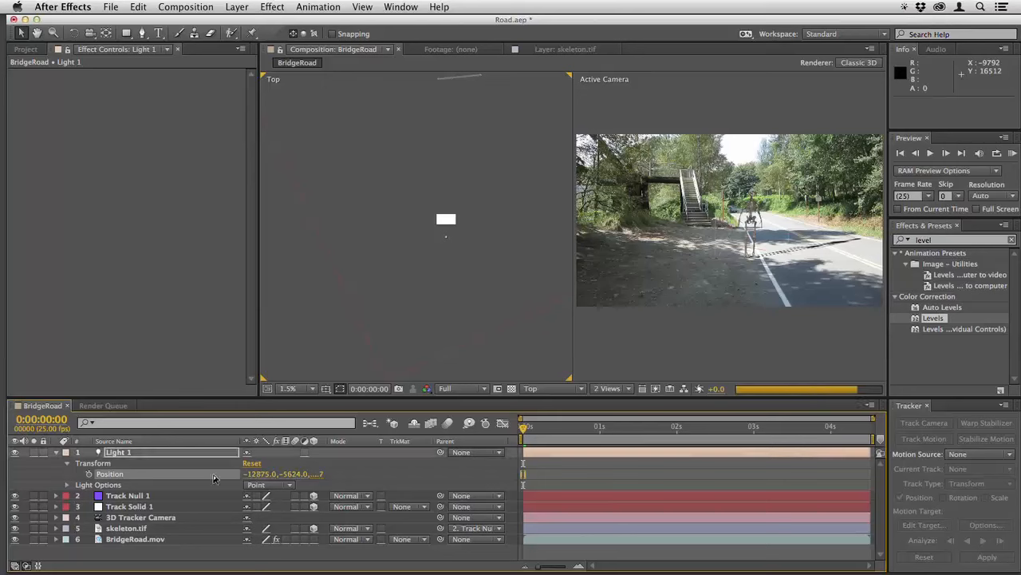
pyautogui.moveTo(264, 474); pyautogui.dragTo(96, 479)
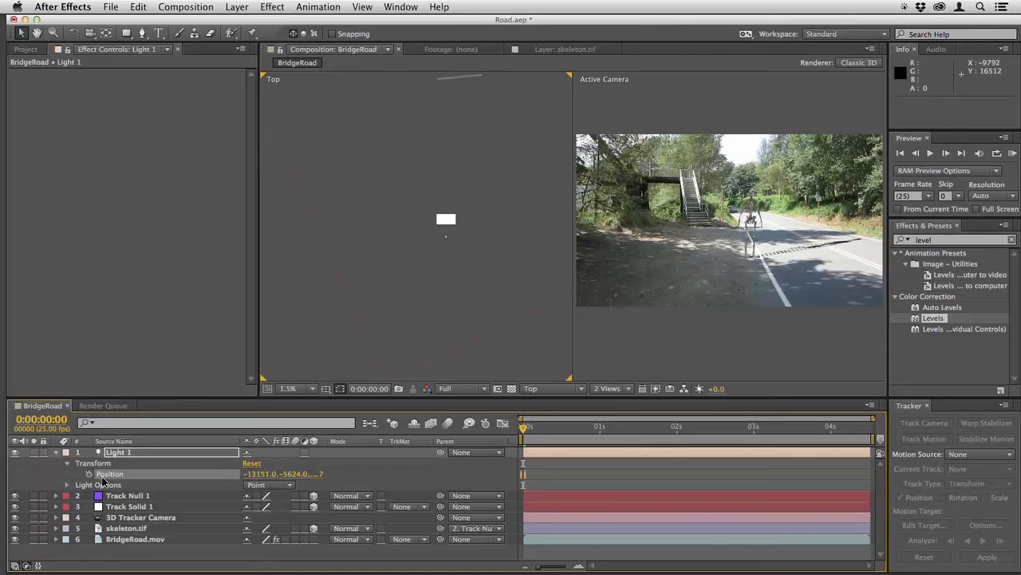
pyautogui.moveTo(255, 474); pyautogui.dragTo(27, 483)
pyautogui.moveTo(176, 474); pyautogui.dragTo(101, 480)
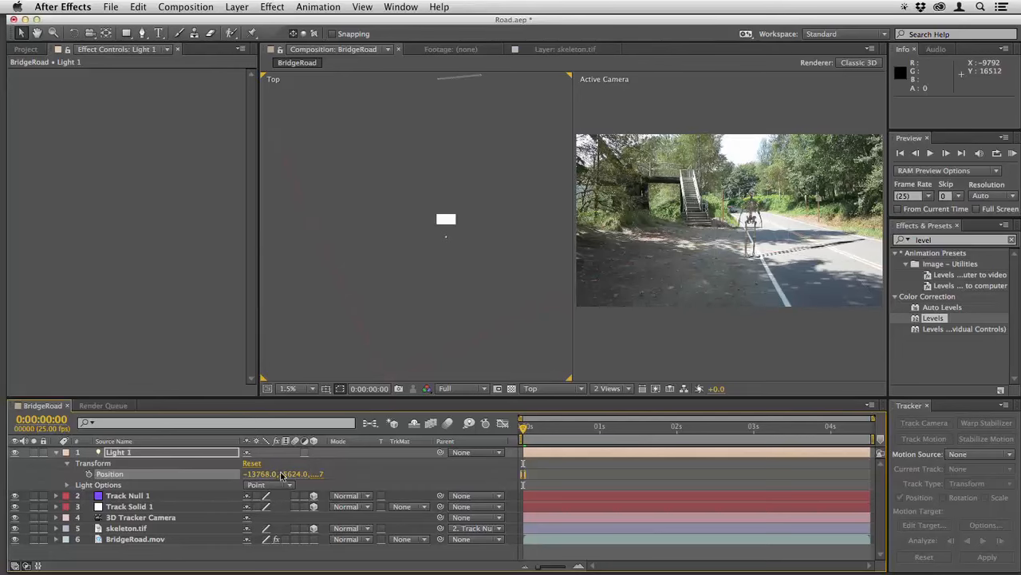
pyautogui.moveTo(285, 475); pyautogui.dragTo(316, 476)
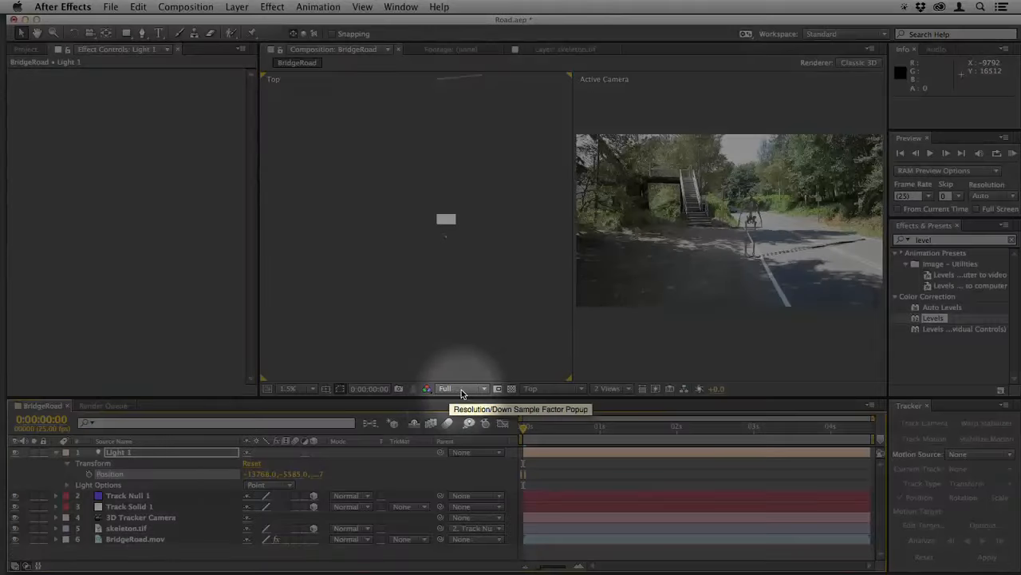
# - Reduce the composition viewer's resolution to Quarter and return it to the 1 View layout
pyautogui.click(461, 391)
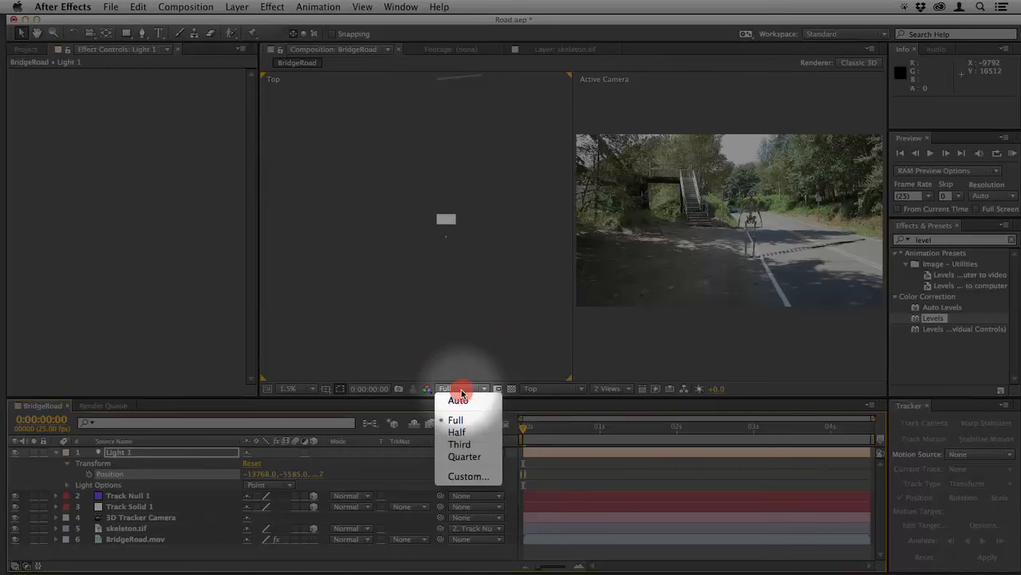
pyautogui.click(468, 457)
pyautogui.click(609, 390)
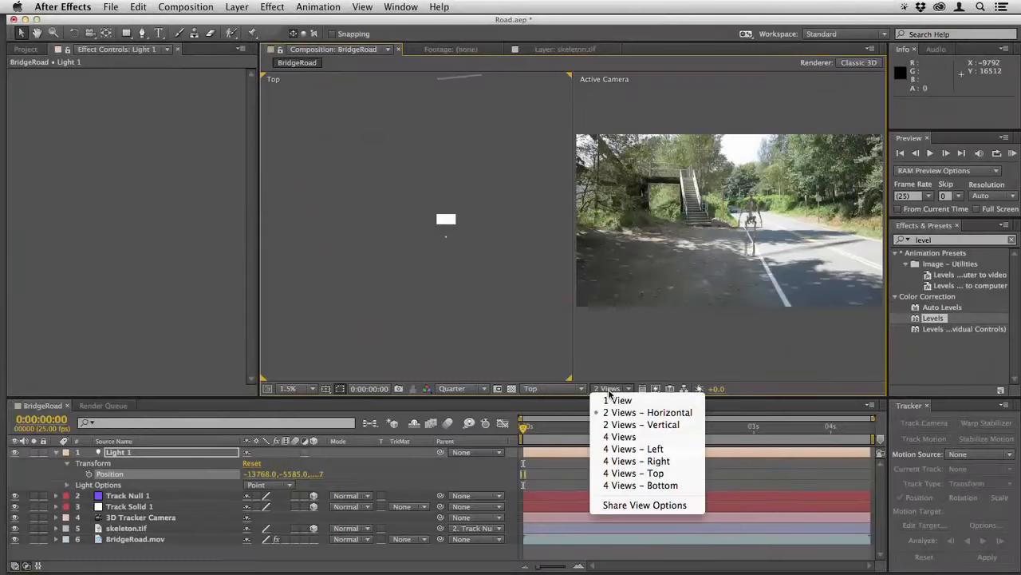
pyautogui.click(613, 399)
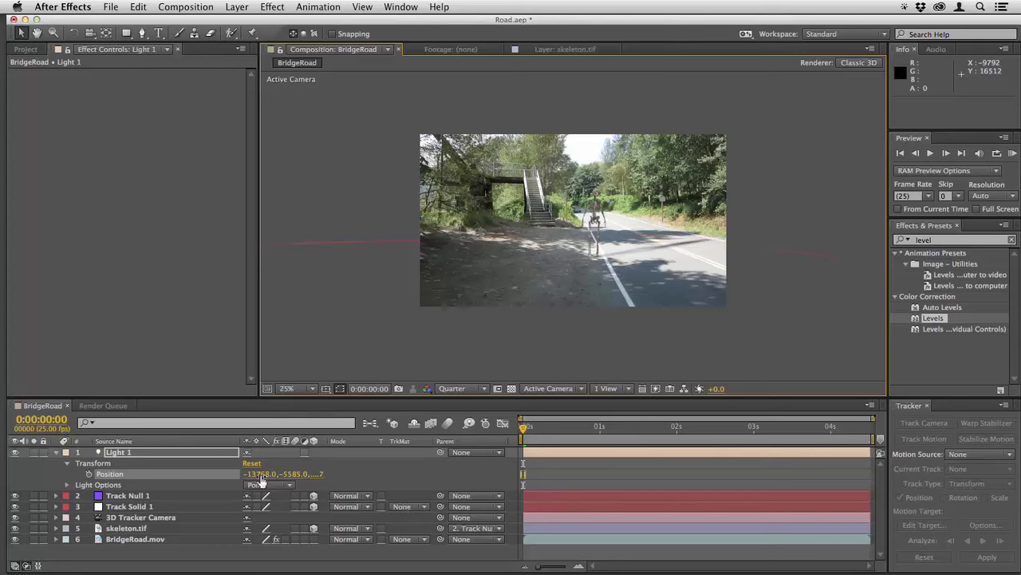
# - Move Light 1 to about X -14958, Y -6425 and restore the viewer's resolution to Full
pyautogui.moveTo(260, 475); pyautogui.dragTo(2, 471)
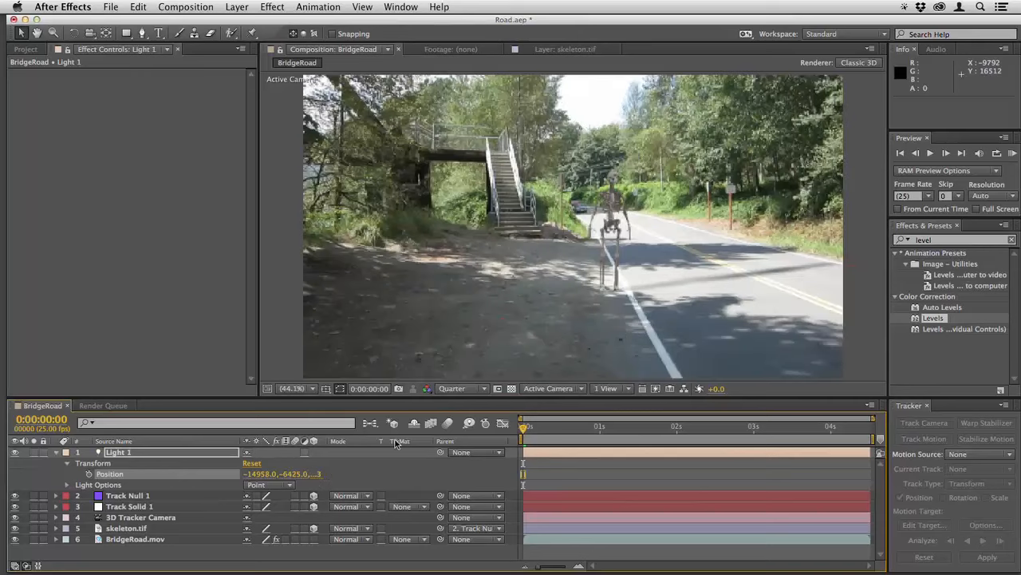
pyautogui.click(461, 388)
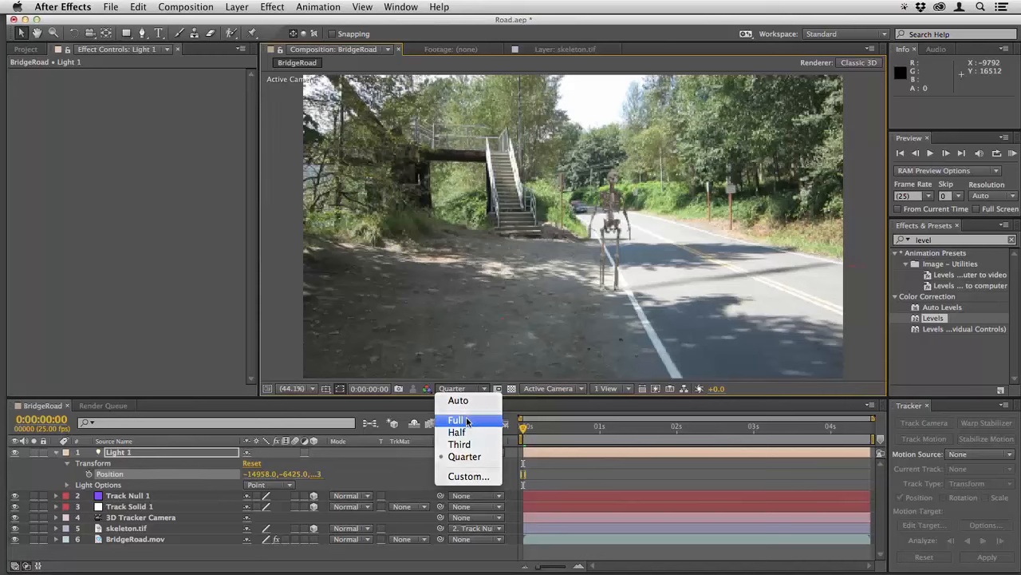
pyautogui.click(455, 421)
pyautogui.click(56, 452)
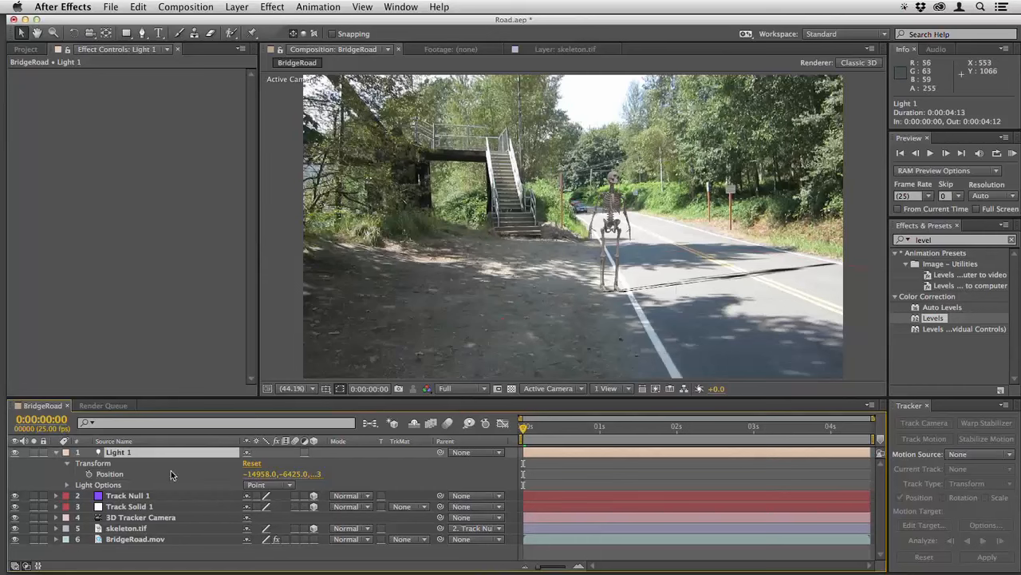
# - Lower Track Solid 1's Opacity to 73% to lighten the skeleton's shadow
pyautogui.click(134, 507)
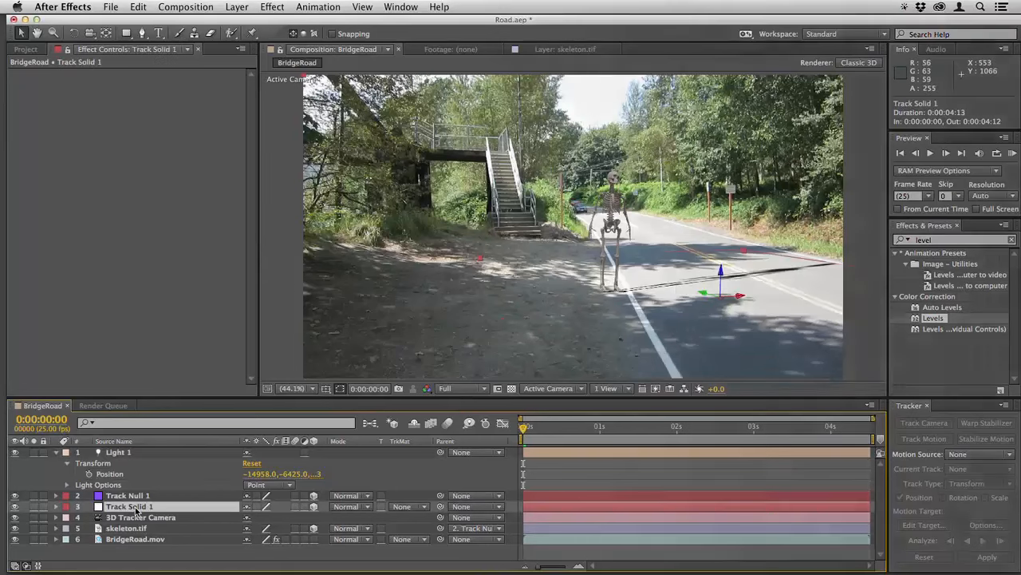
pyautogui.press('t')
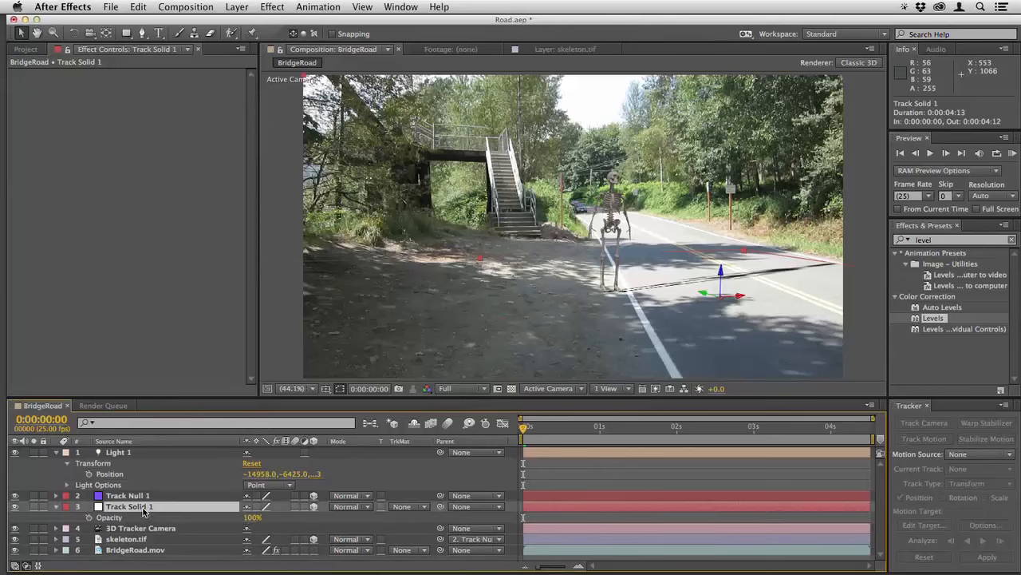
pyautogui.moveTo(250, 519); pyautogui.dragTo(213, 519)
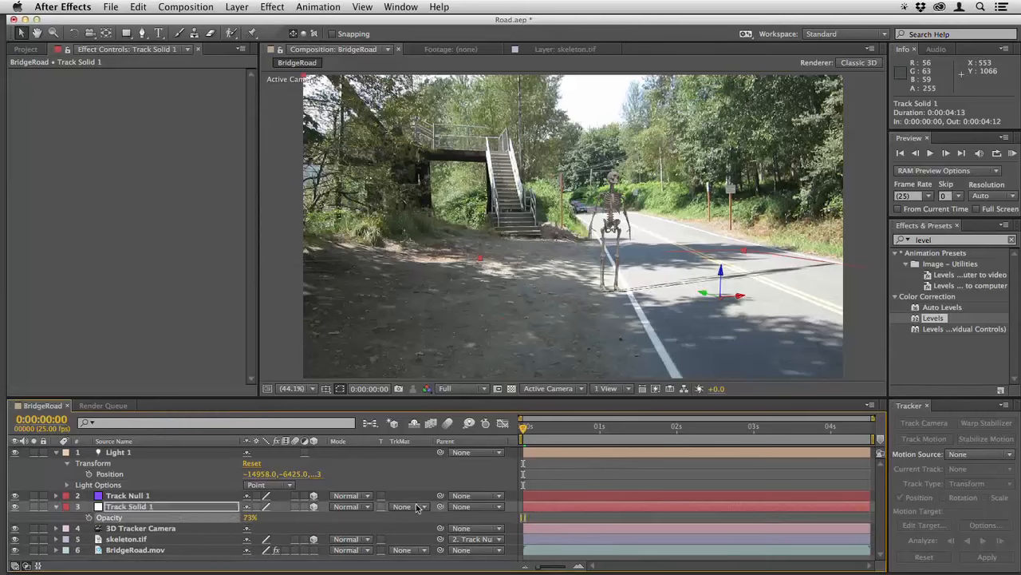
pyautogui.click(587, 479)
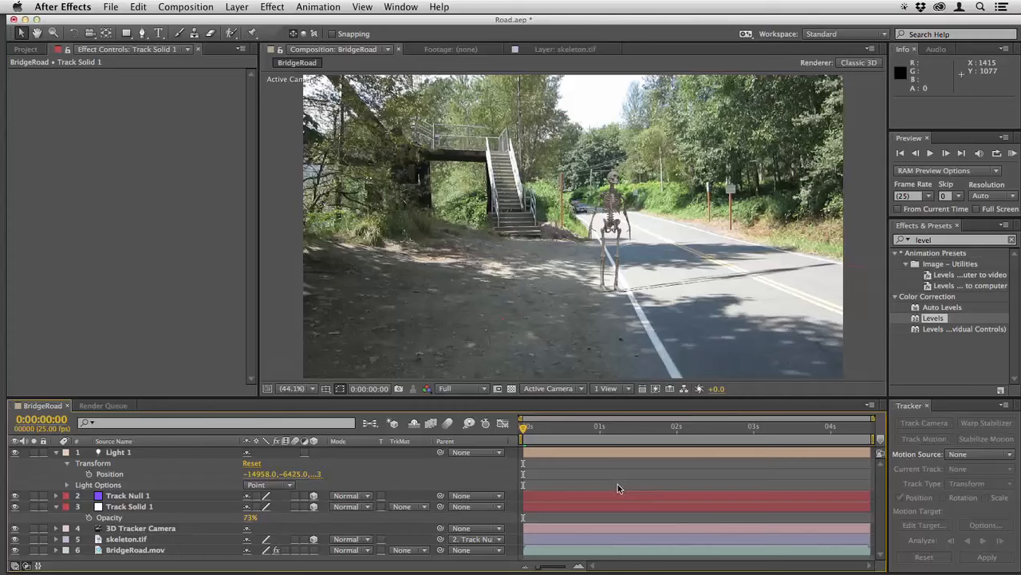
# - Check the skeleton and its shadow at several frames between 3 and about 4 seconds, then return to the first frame
pyautogui.click(754, 429)
pyautogui.click(778, 431)
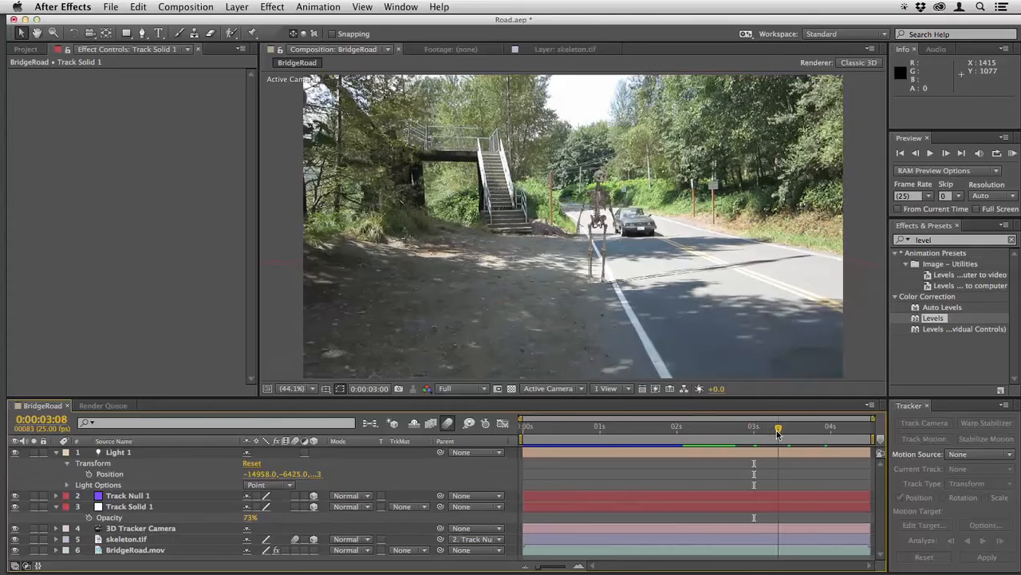
pyautogui.click(794, 430)
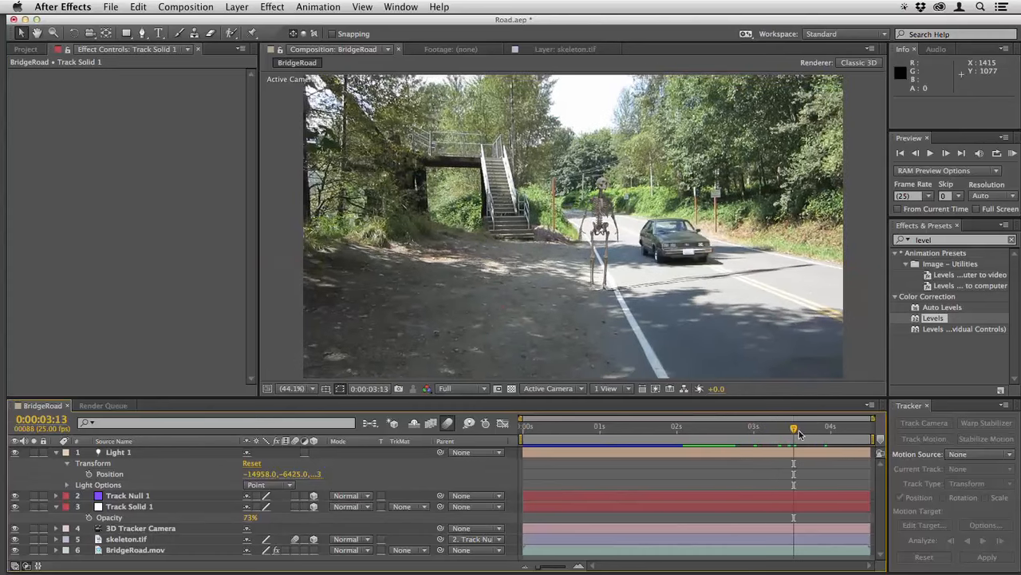
pyautogui.click(806, 430)
pyautogui.click(815, 431)
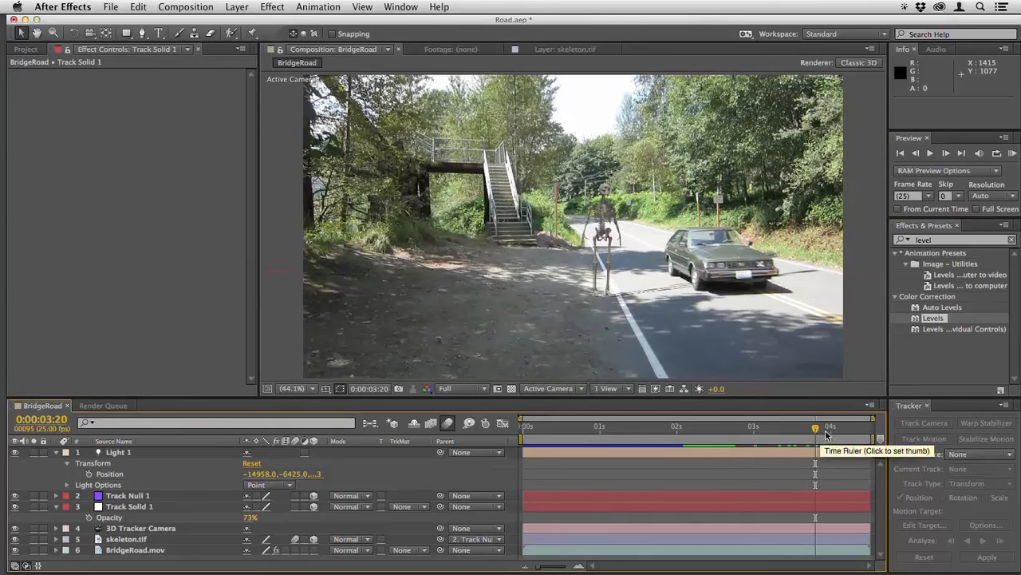
pyautogui.click(828, 431)
pyautogui.click(837, 435)
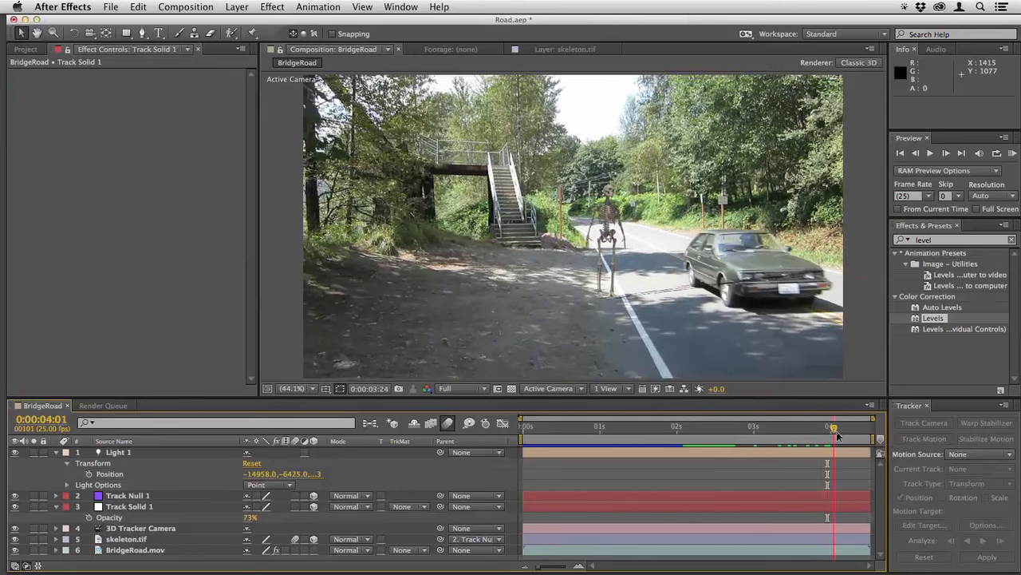
pyautogui.click(851, 434)
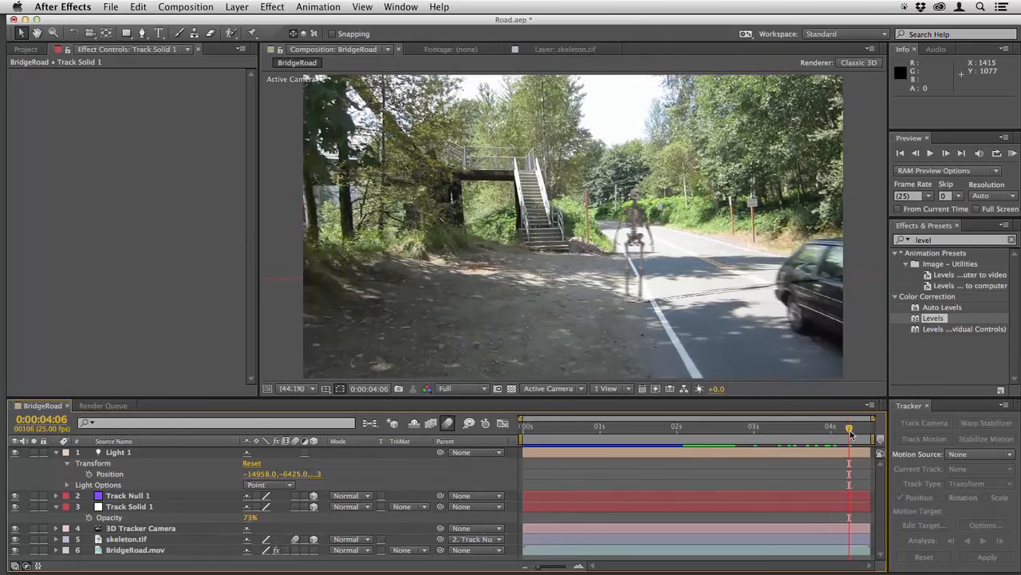
pyautogui.moveTo(851, 434); pyautogui.dragTo(509, 438)
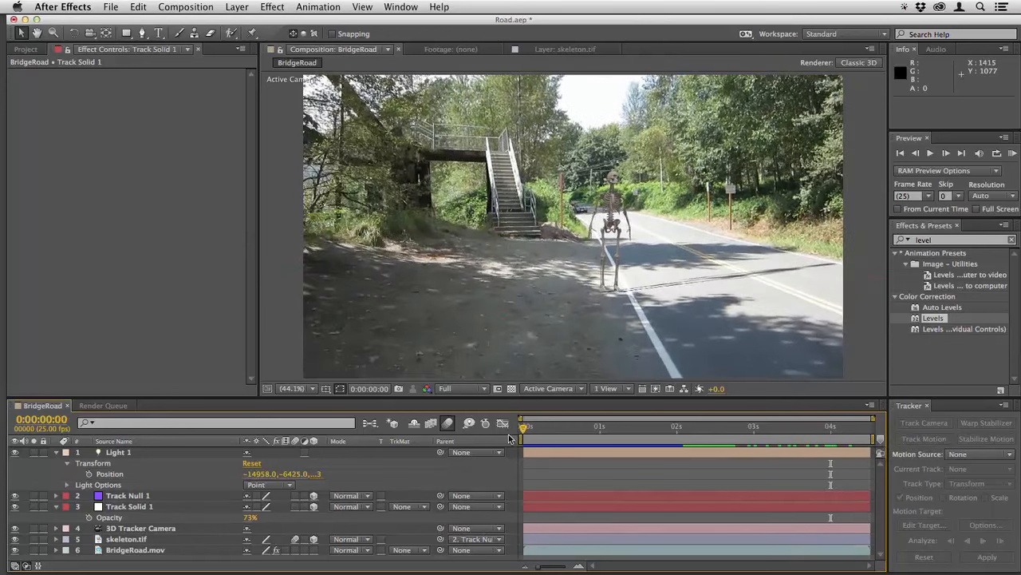
# - Apply the Levels effect to skeleton.tif and darken its midtones with a Gamma of 0.73
pyautogui.scroll(3, 583, 333)
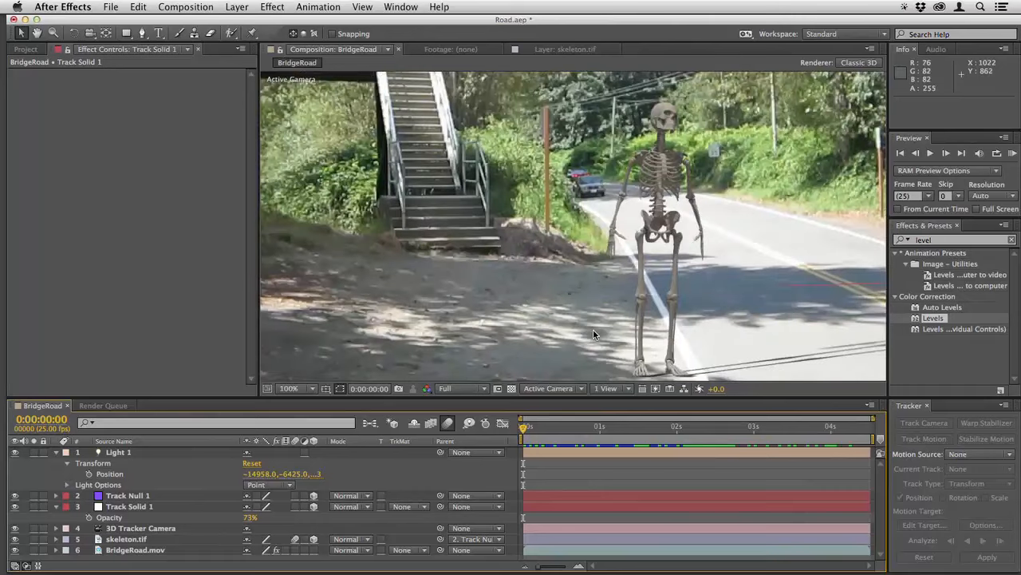
pyautogui.scroll(-2, 593, 333)
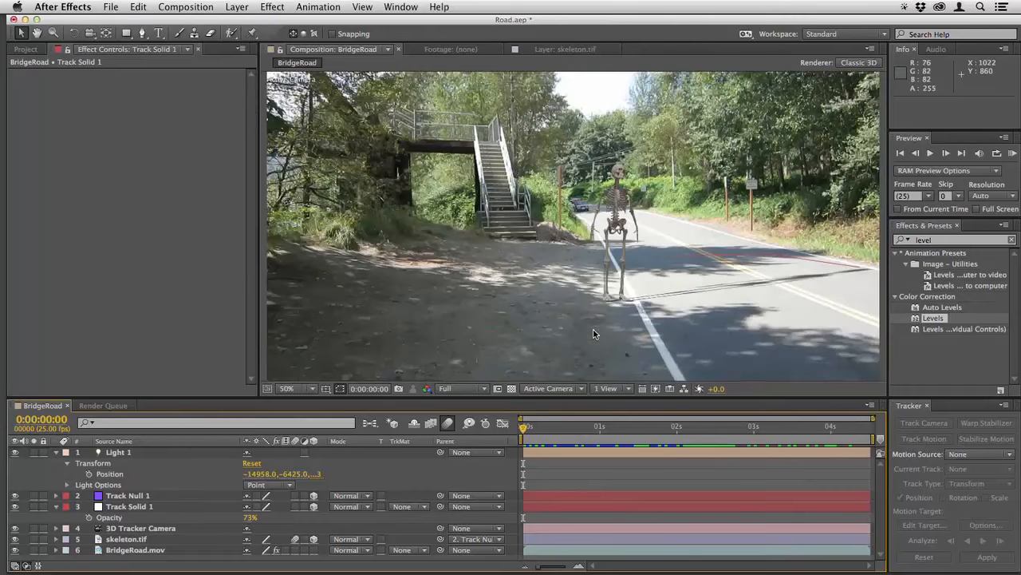
pyautogui.press('.')
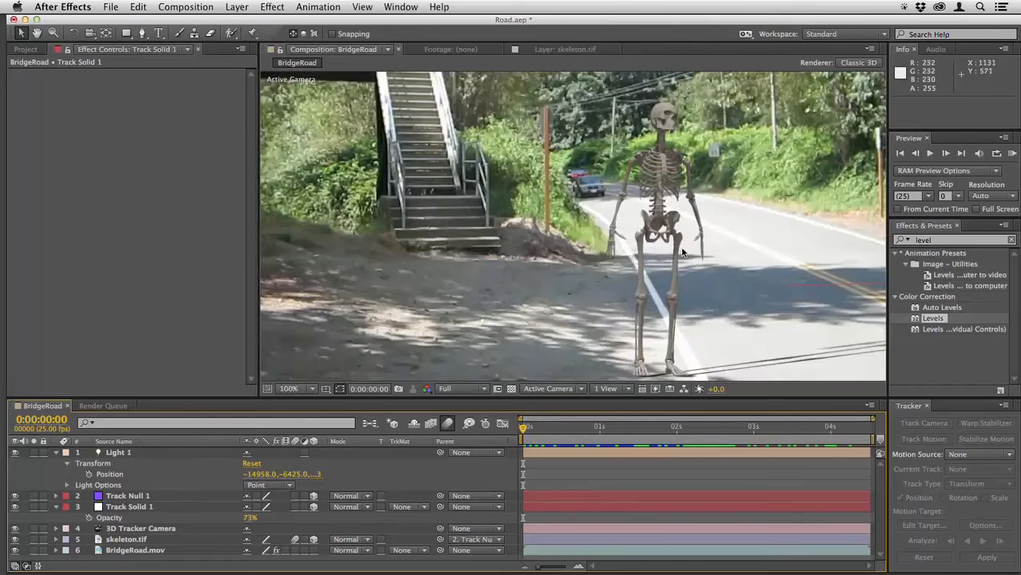
pyautogui.press(',')
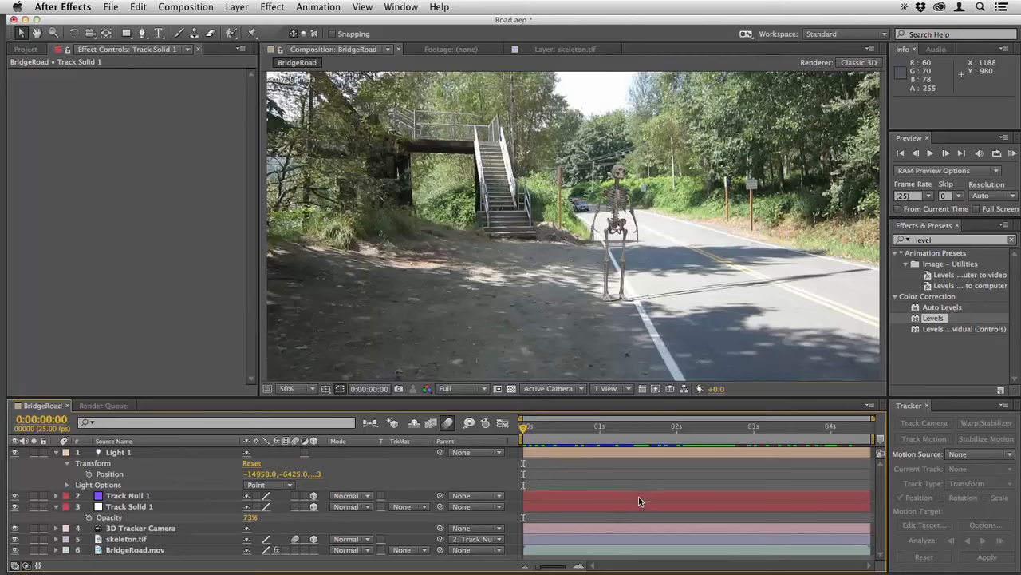
pyautogui.click(548, 545)
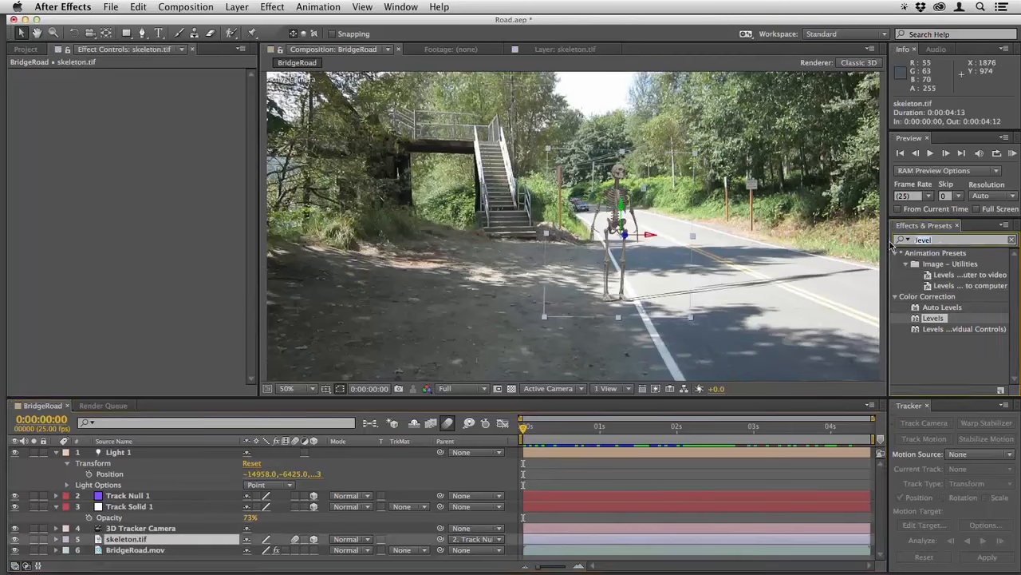
pyautogui.click(901, 239)
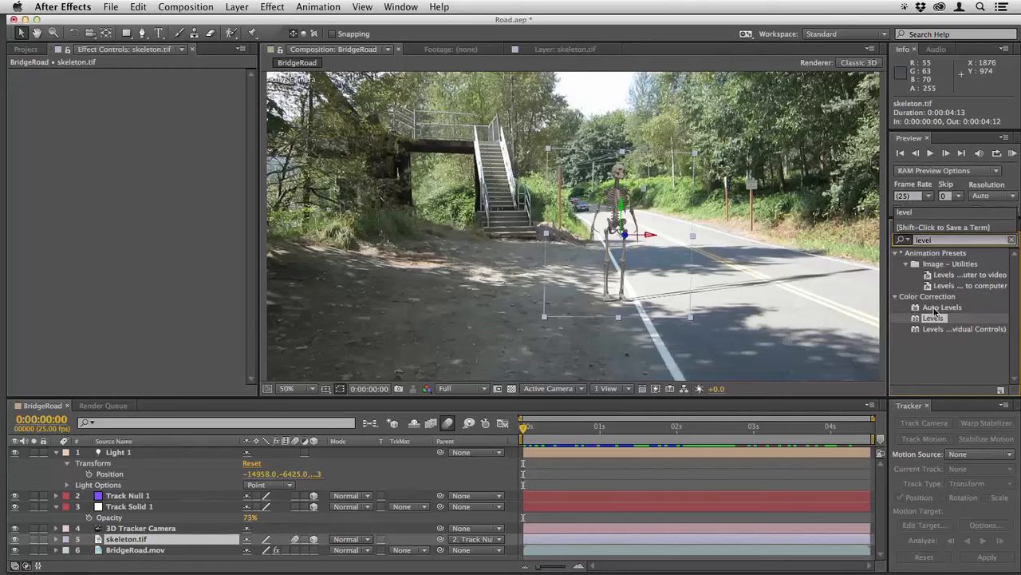
pyautogui.moveTo(935, 319); pyautogui.dragTo(141, 538)
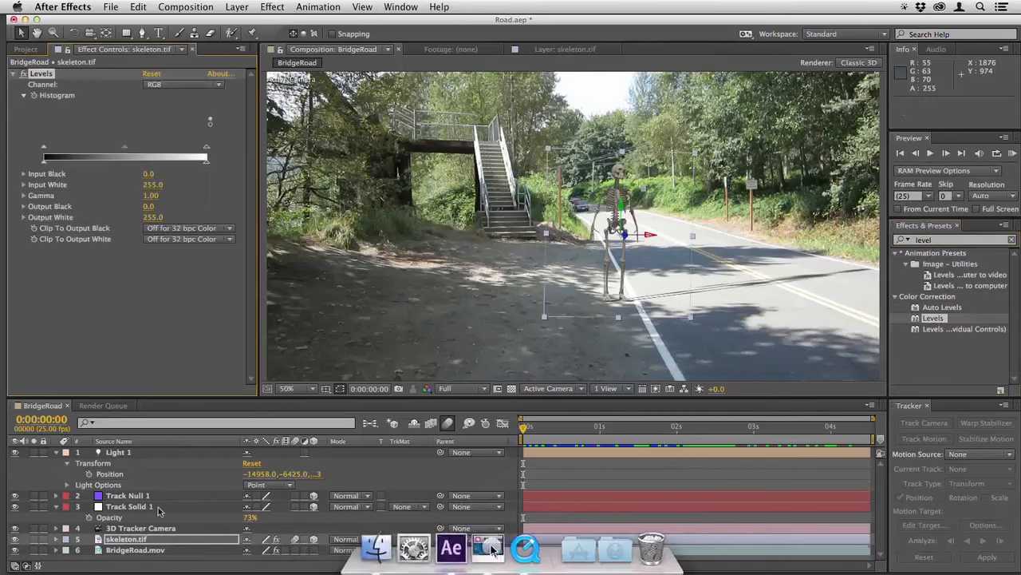
pyautogui.moveTo(125, 150); pyautogui.dragTo(143, 153)
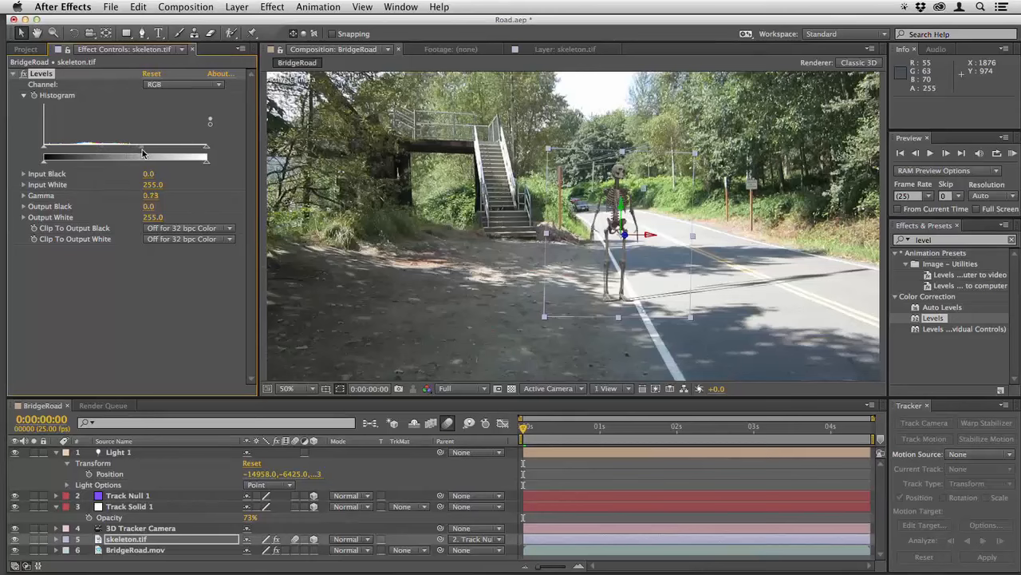
# - Run a RAM preview of the finished skeleton shot with no layer selected
pyautogui.click(615, 482)
pyautogui.press('KP_0')
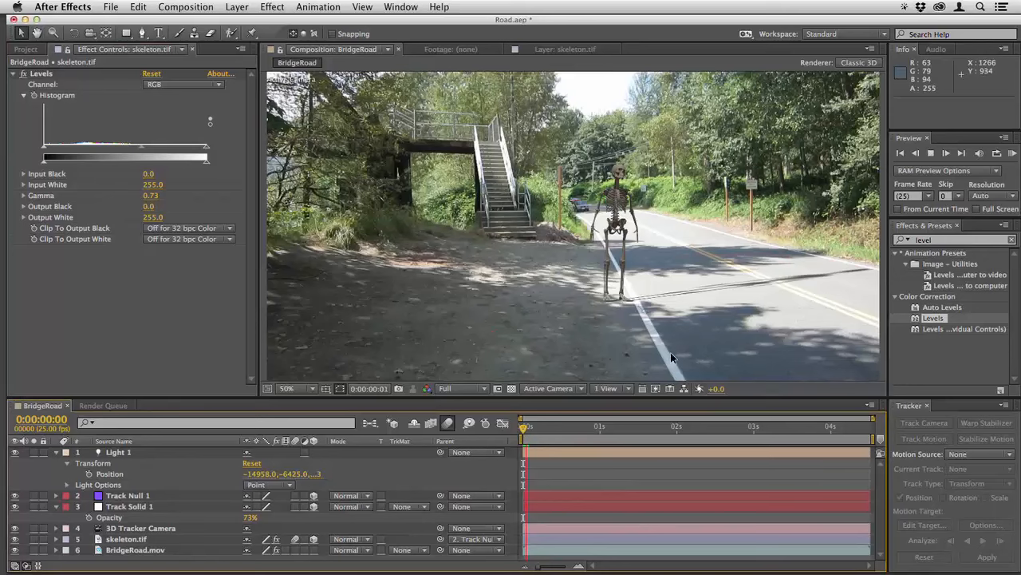
pyautogui.press('space')
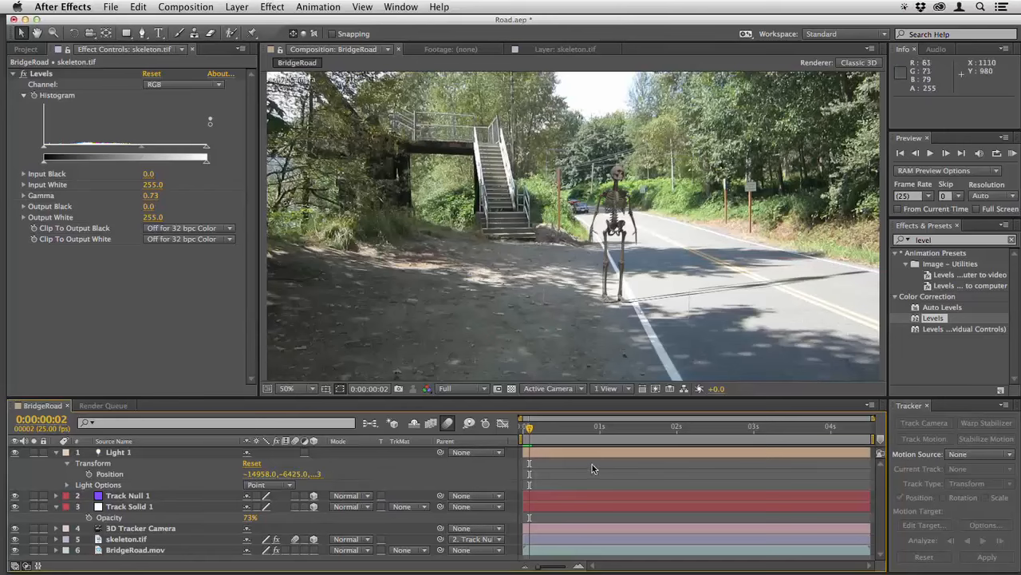
# - Display the 3D Camera Tracker's track points on the BridgeRoad.mov layer
pyautogui.click(587, 551)
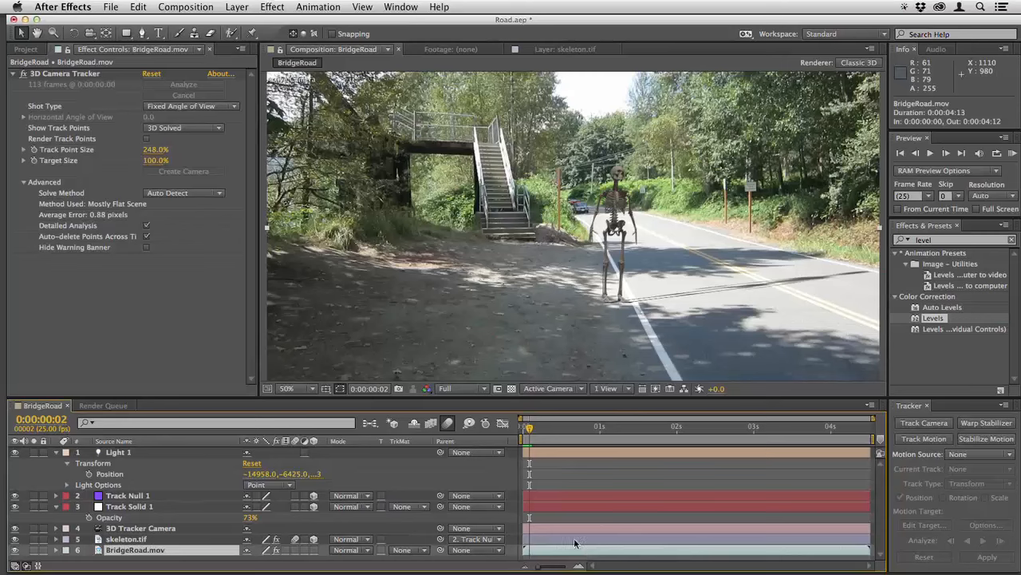
pyautogui.click(92, 74)
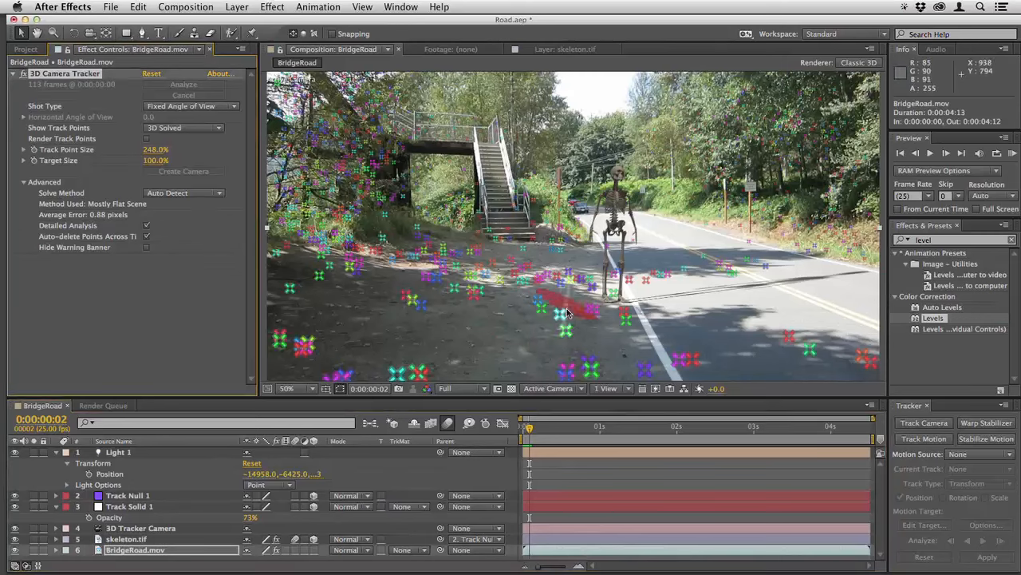
# - Create a null from a track point on the dirt shoulder and parent skeleton.tif to it
pyautogui.rightClick(405, 341)
pyautogui.click(445, 374)
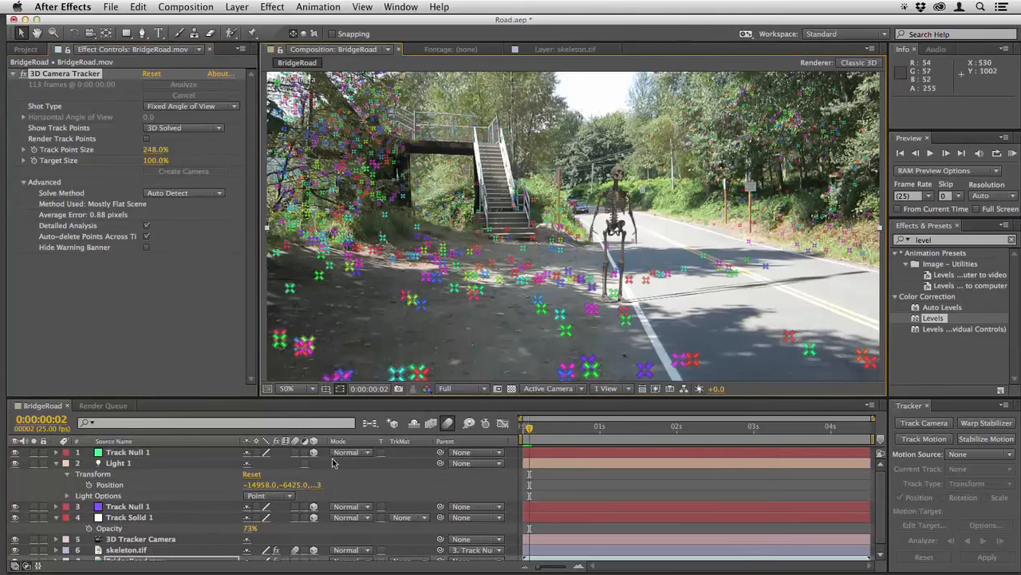
pyautogui.click(150, 454)
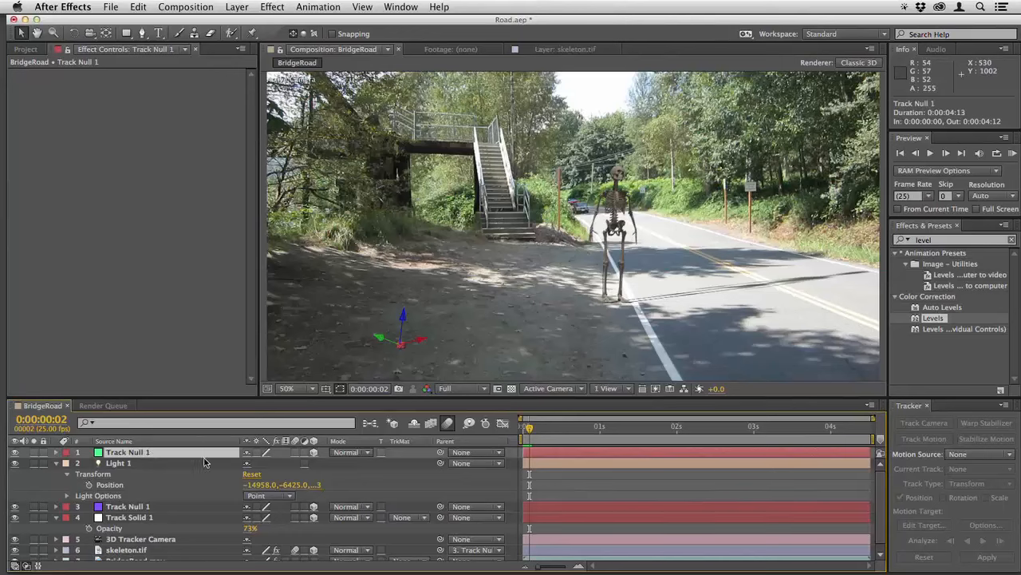
pyautogui.scroll(-1, 206, 463)
pyautogui.click(126, 544)
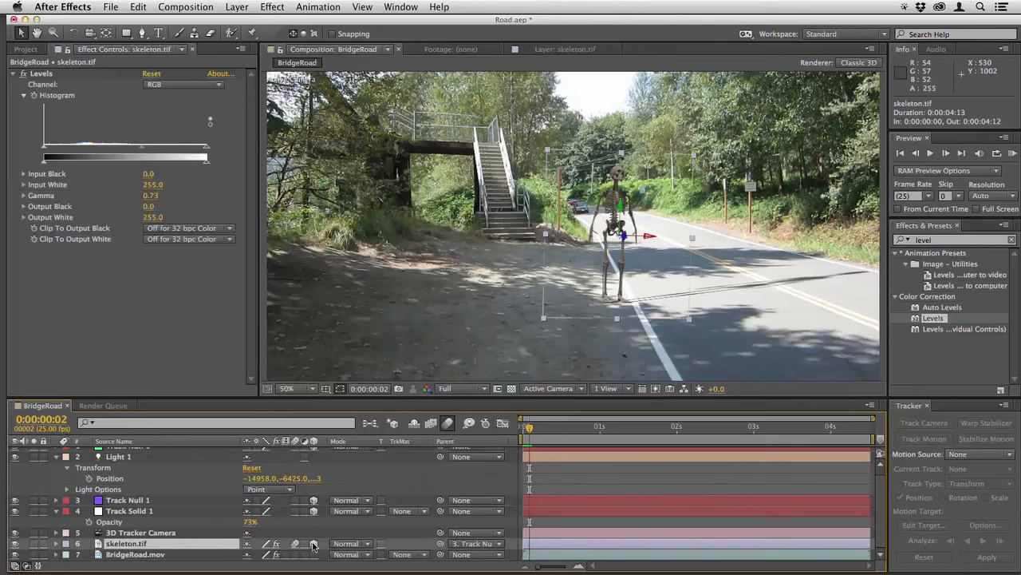
pyautogui.moveTo(440, 546); pyautogui.dragTo(169, 455)
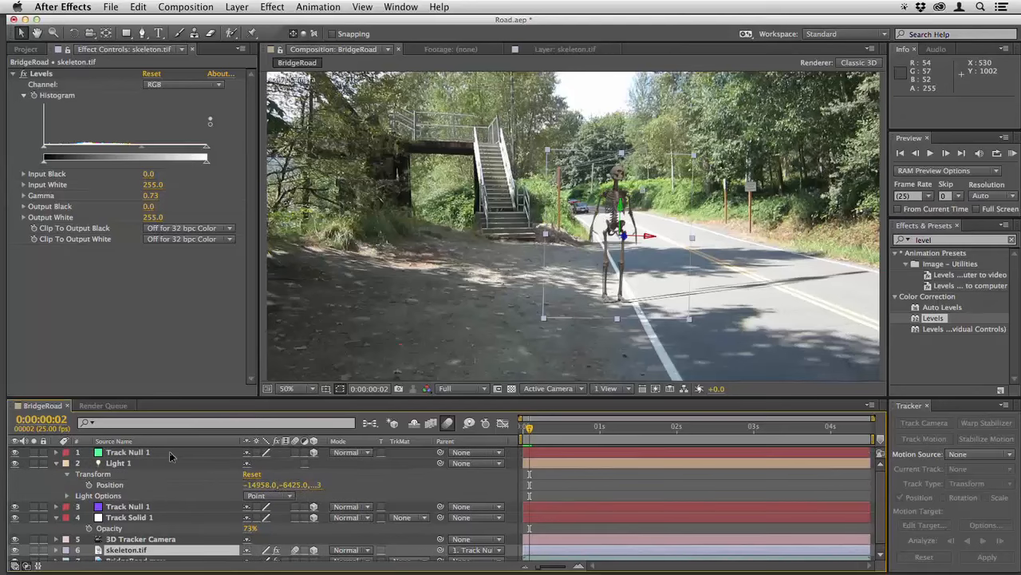
pyautogui.click(538, 491)
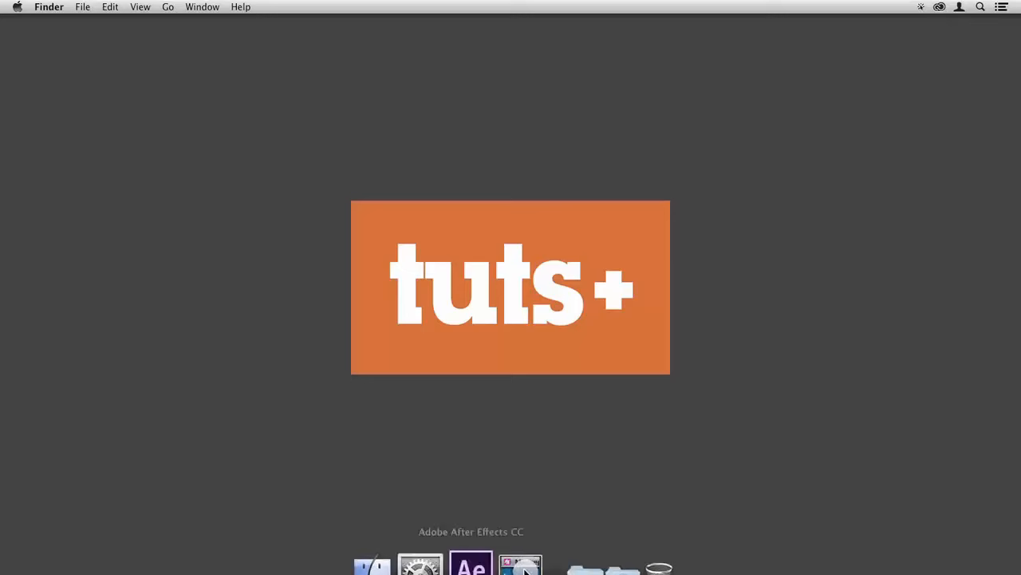
# - Switch to After Effects with the Fog.aep project, preview the IslandWater composition and return to the first frame
pyautogui.click(466, 562)
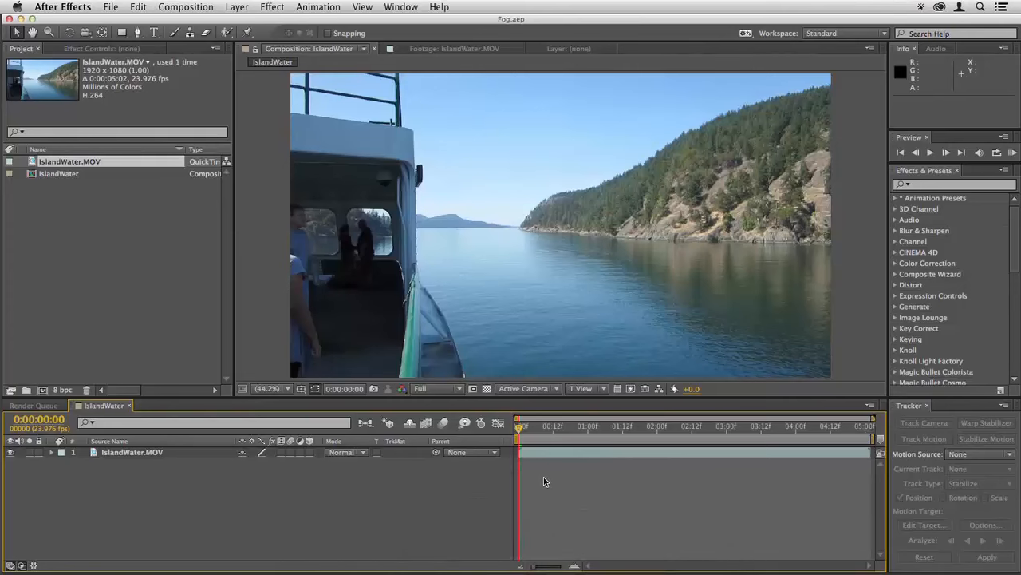
pyautogui.press('space')
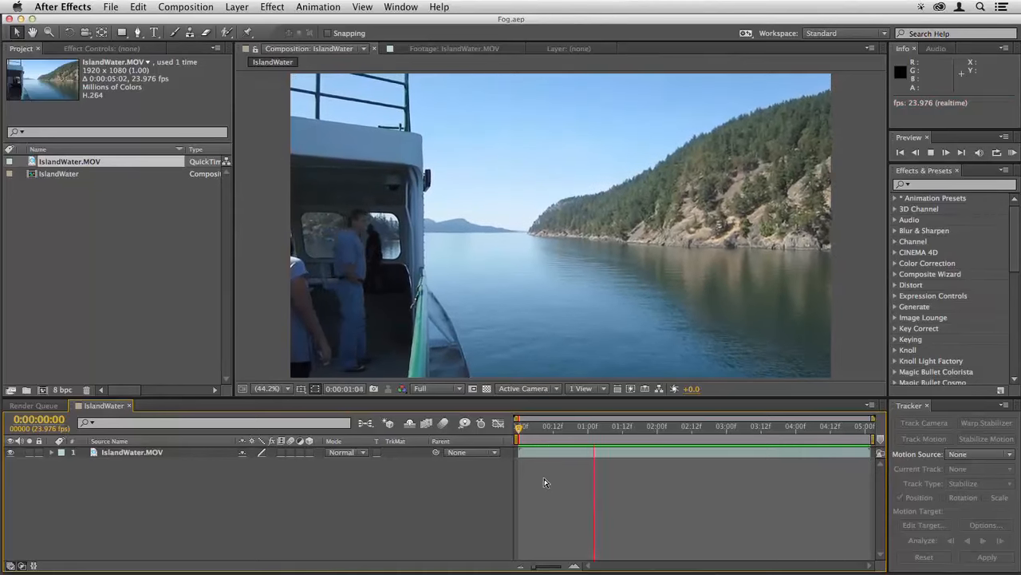
pyautogui.press('space')
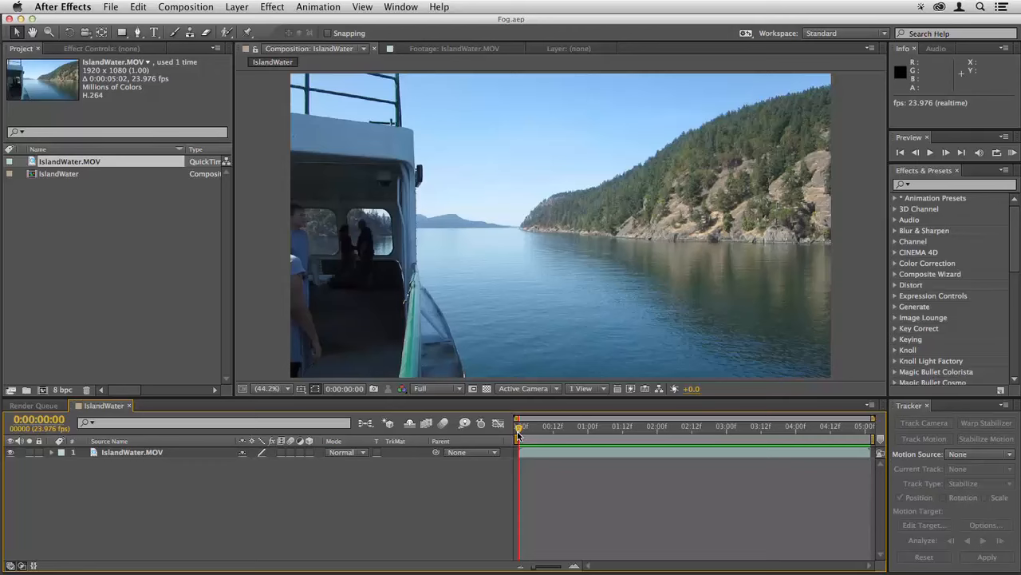
pyautogui.press('space')
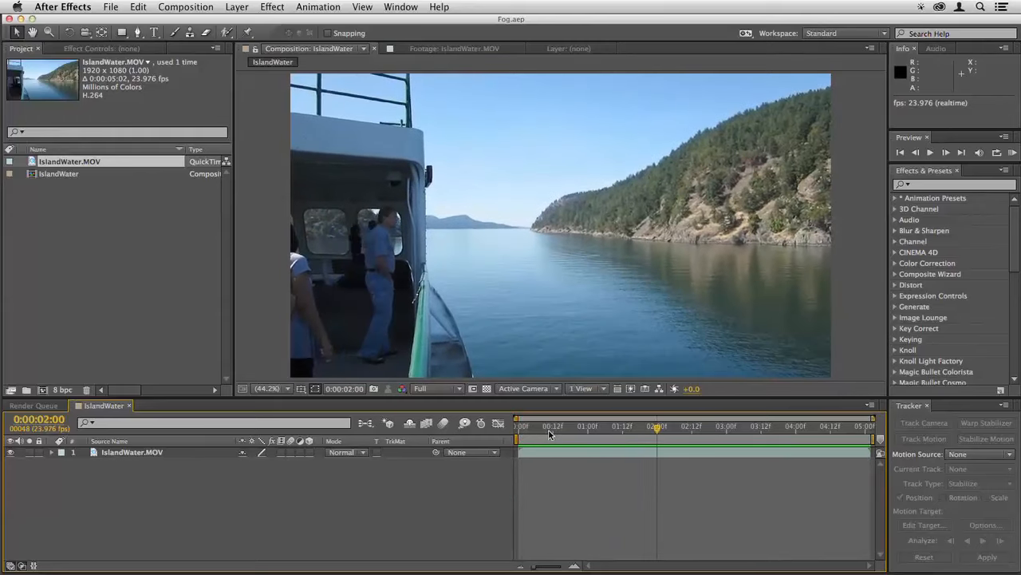
pyautogui.click(519, 430)
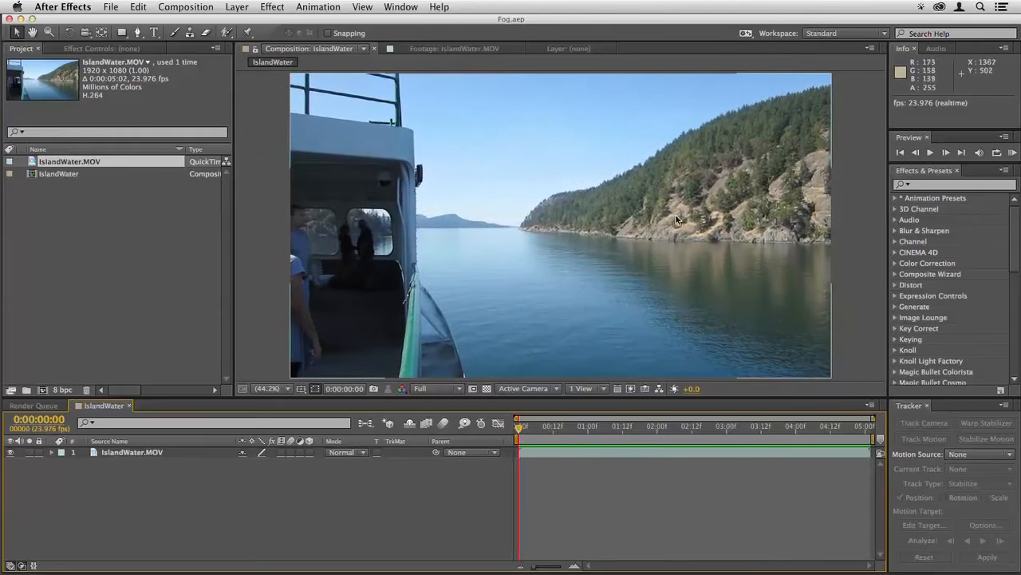
# - Add a null object to the IslandWater composition
pyautogui.click(237, 6)
pyautogui.moveTo(303, 22)
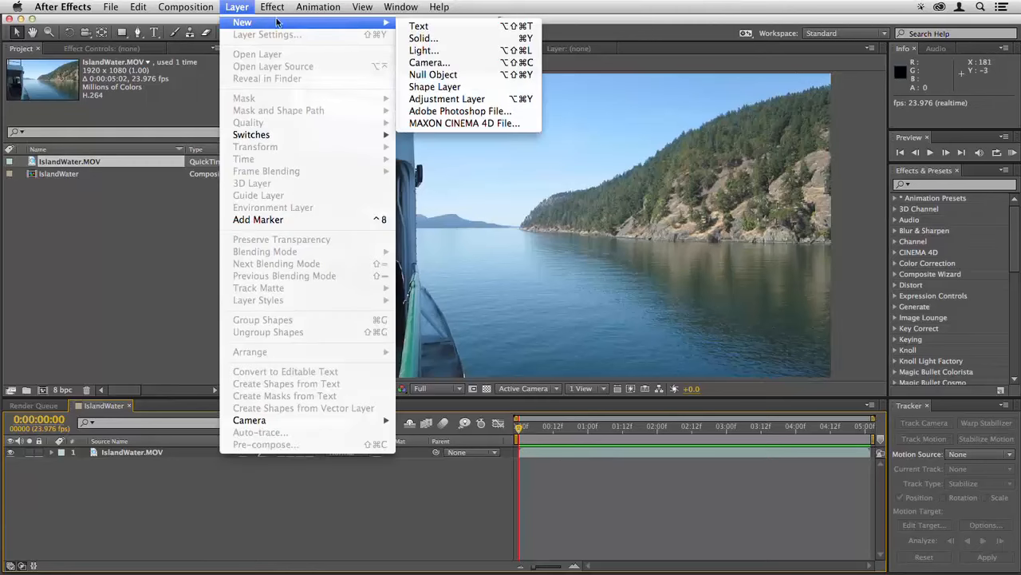
pyautogui.click(452, 78)
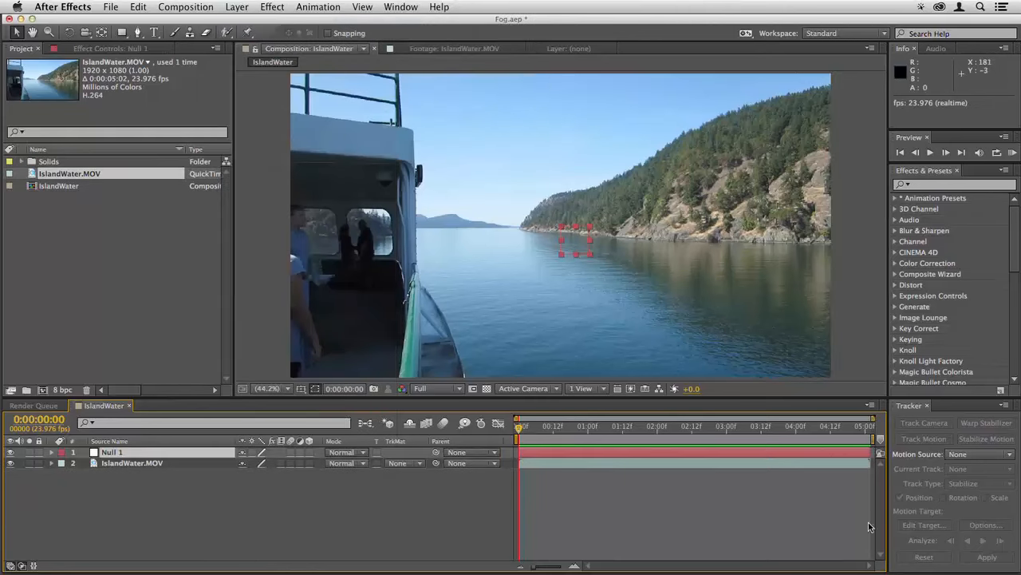
# - Track the position of IslandWater.MOV from a point on the distant shoreline, analyzing forward, and apply the track to Null 1
pyautogui.click(749, 468)
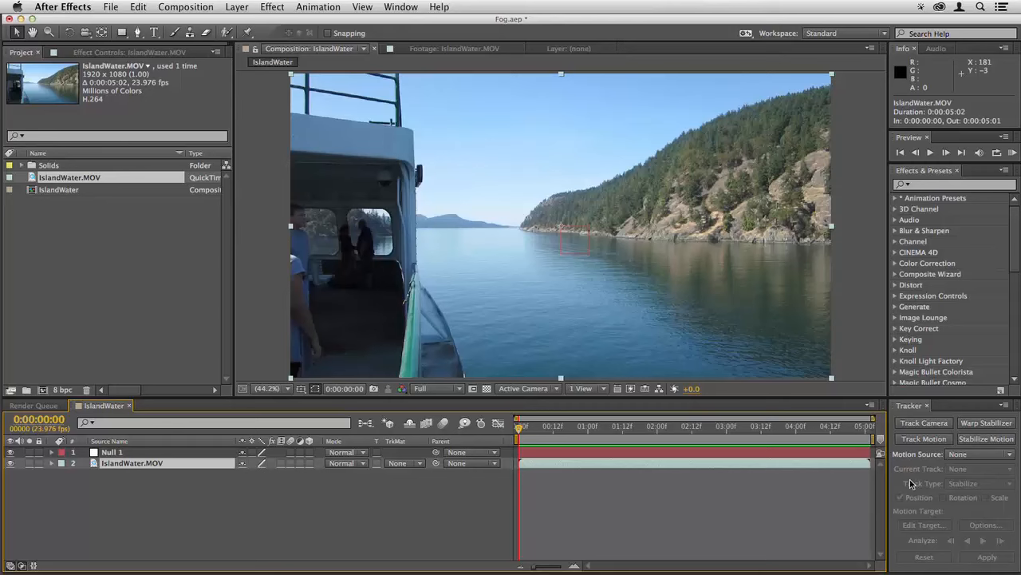
pyautogui.click(922, 439)
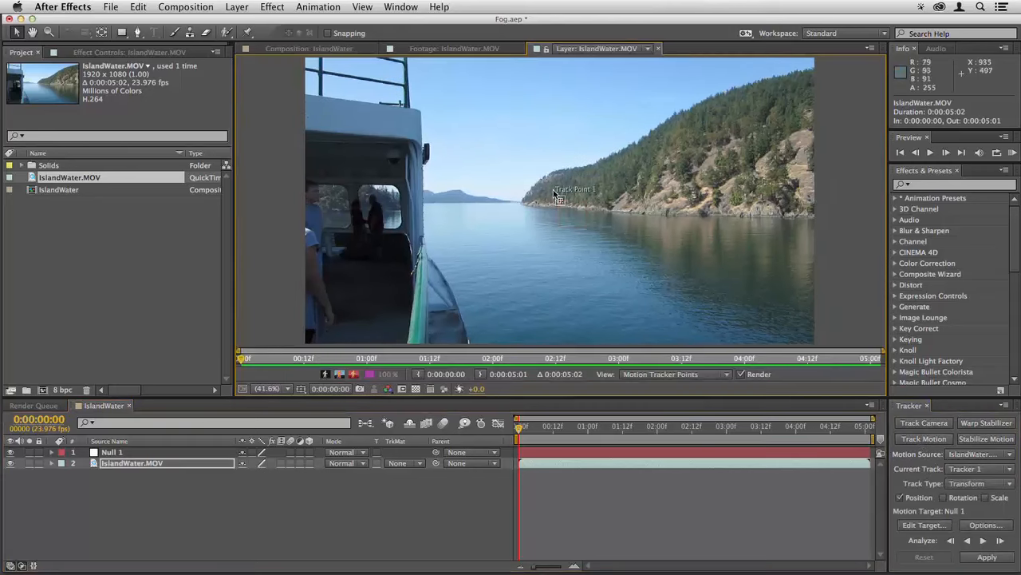
pyautogui.moveTo(565, 206); pyautogui.dragTo(589, 227)
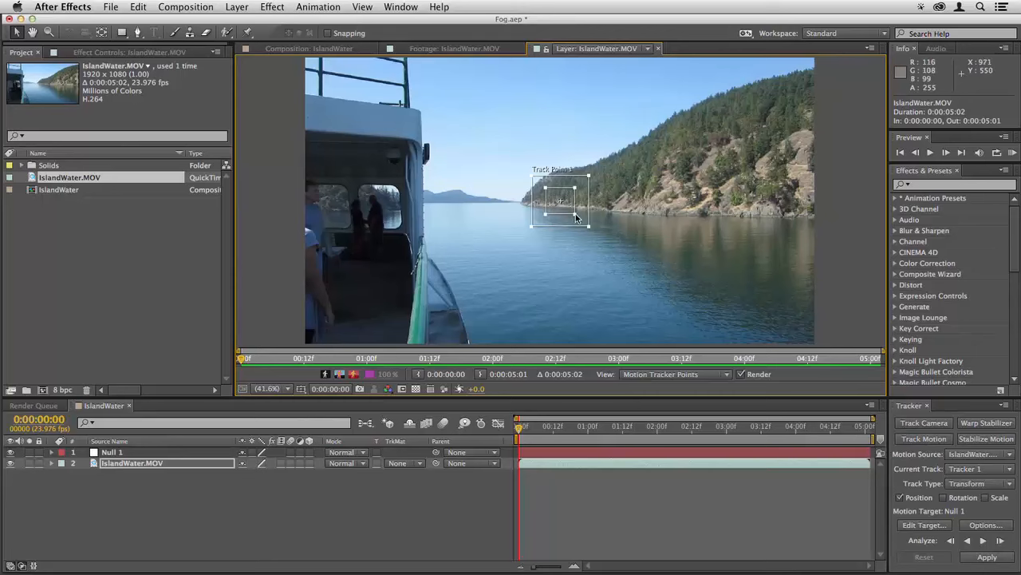
pyautogui.moveTo(566, 208); pyautogui.dragTo(591, 210)
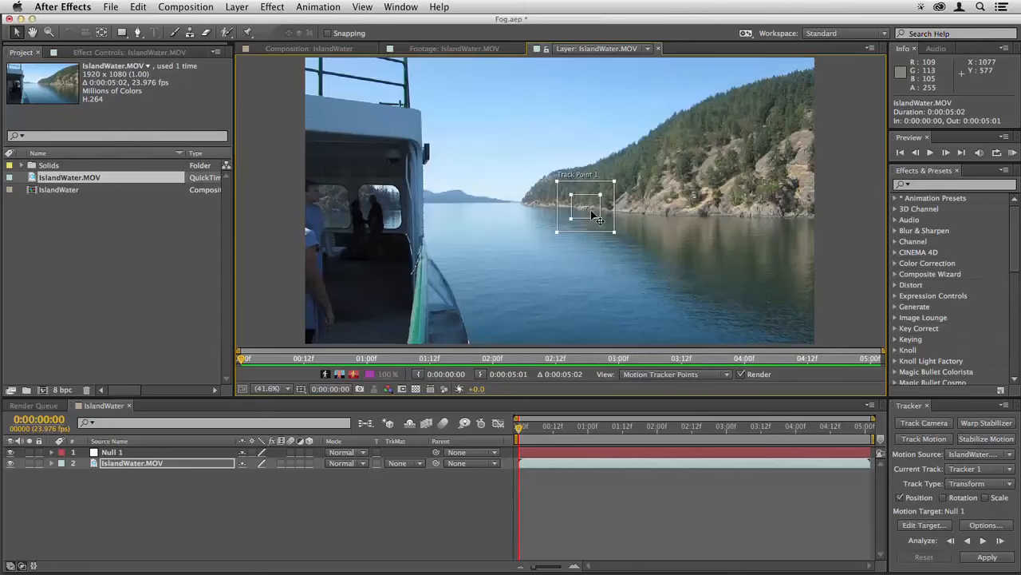
pyautogui.click(984, 540)
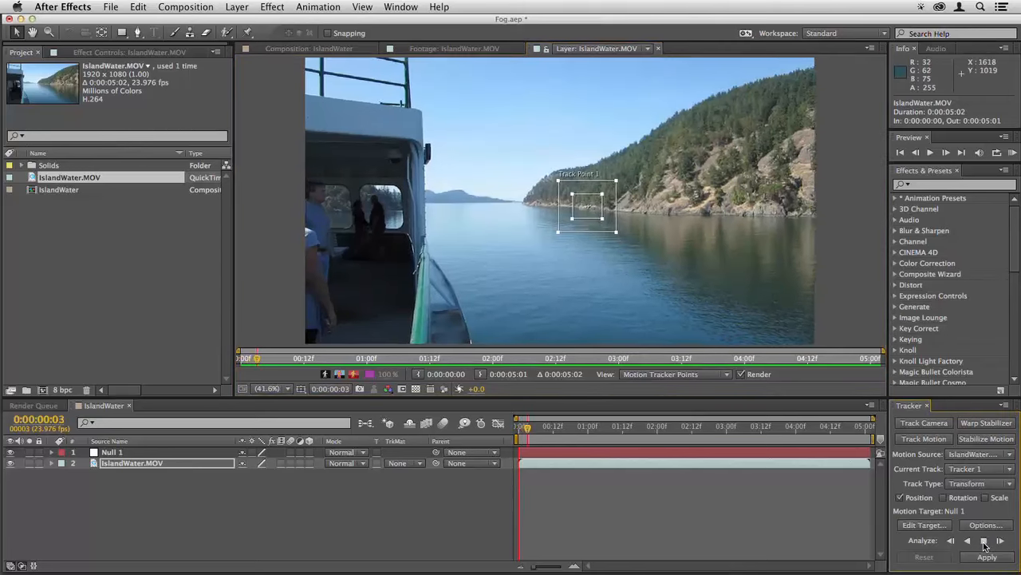
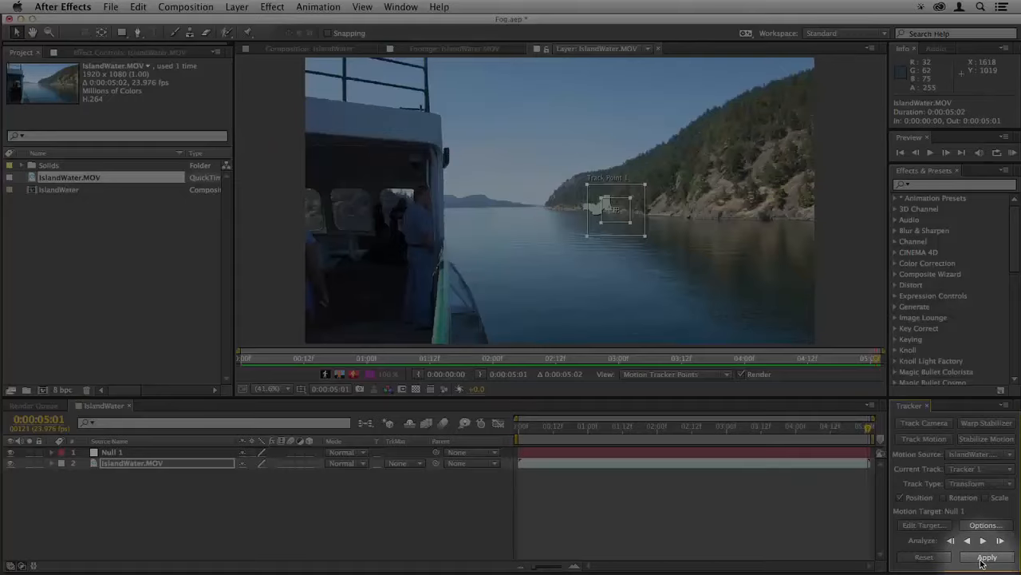
pyautogui.click(986, 557)
pyautogui.click(861, 484)
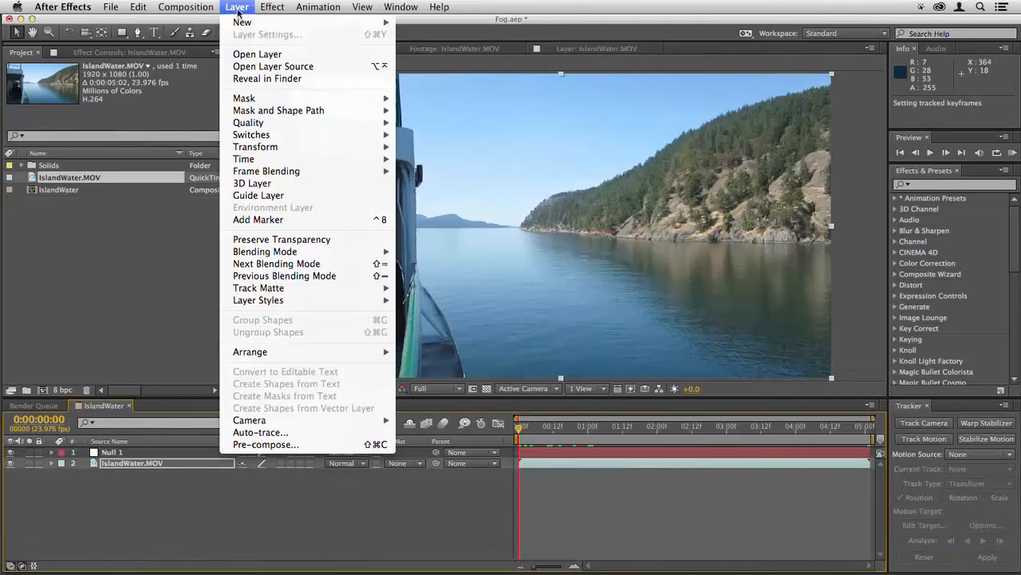
# - Add a black solid as a 3D layer and parent it to Null 1
pyautogui.moveTo(242, 22)
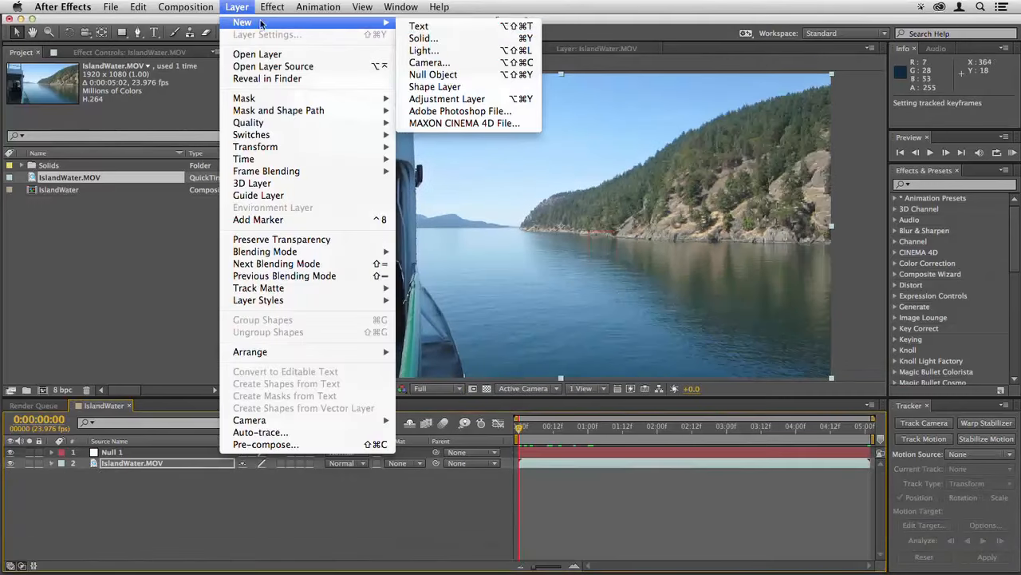
pyautogui.click(420, 38)
pyautogui.click(648, 437)
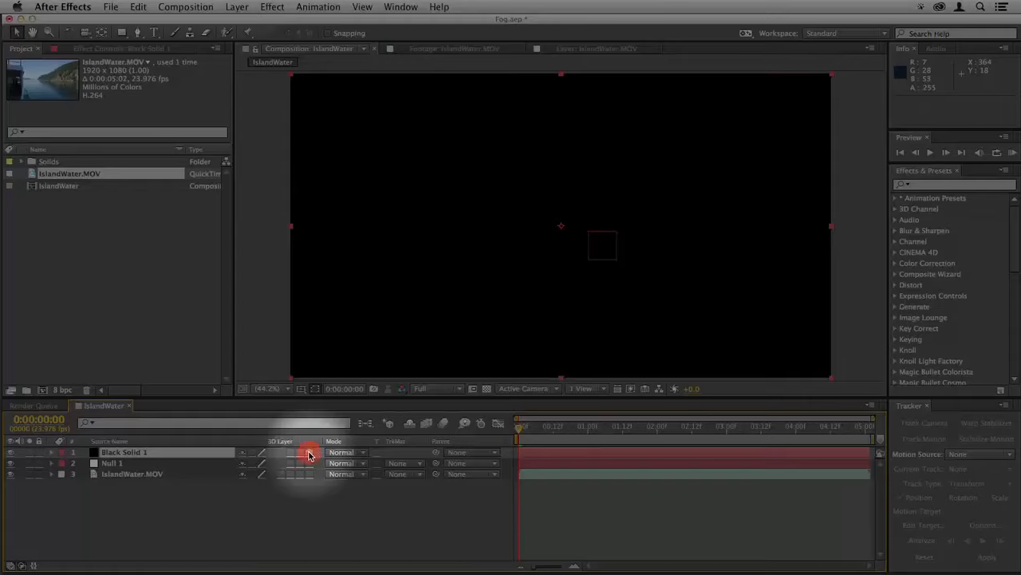
pyautogui.click(309, 453)
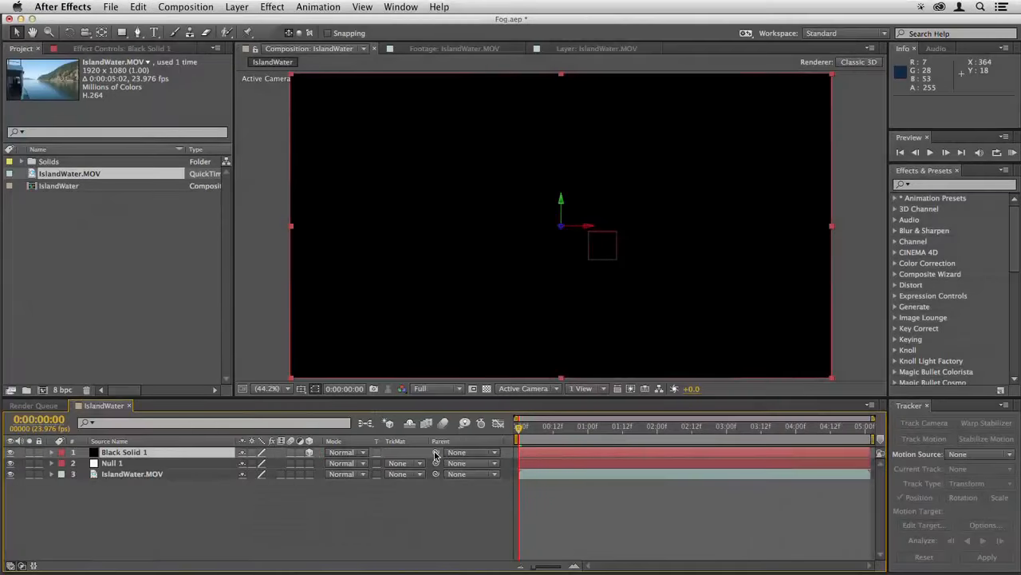
pyautogui.moveTo(435, 452); pyautogui.dragTo(209, 468)
# - Tilt the black solid in 3D to an orientation of about 309.6°, 344.8°, 352.8° and preview its tracked motion
pyautogui.click(71, 35)
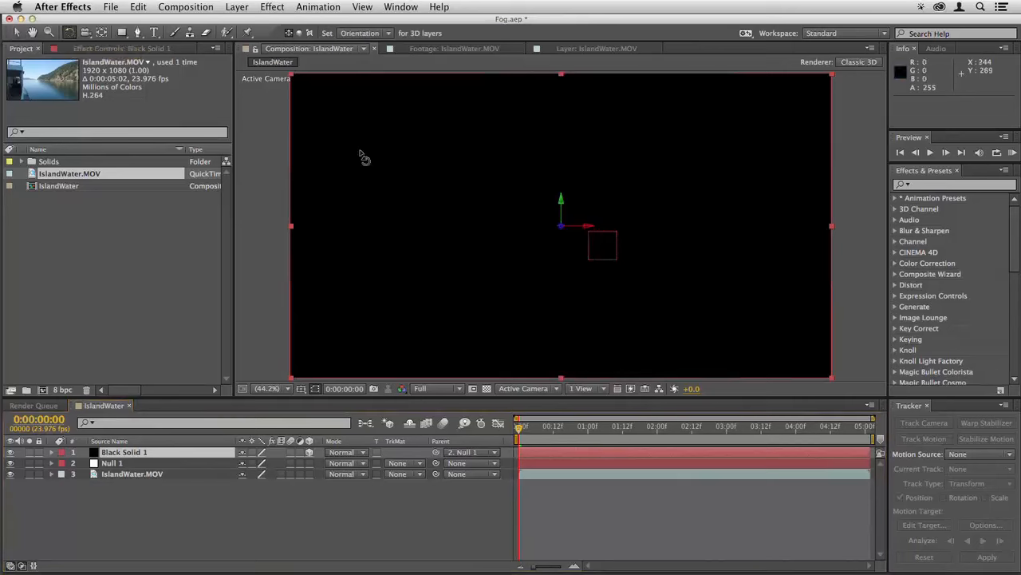
pyautogui.moveTo(535, 221); pyautogui.dragTo(537, 214)
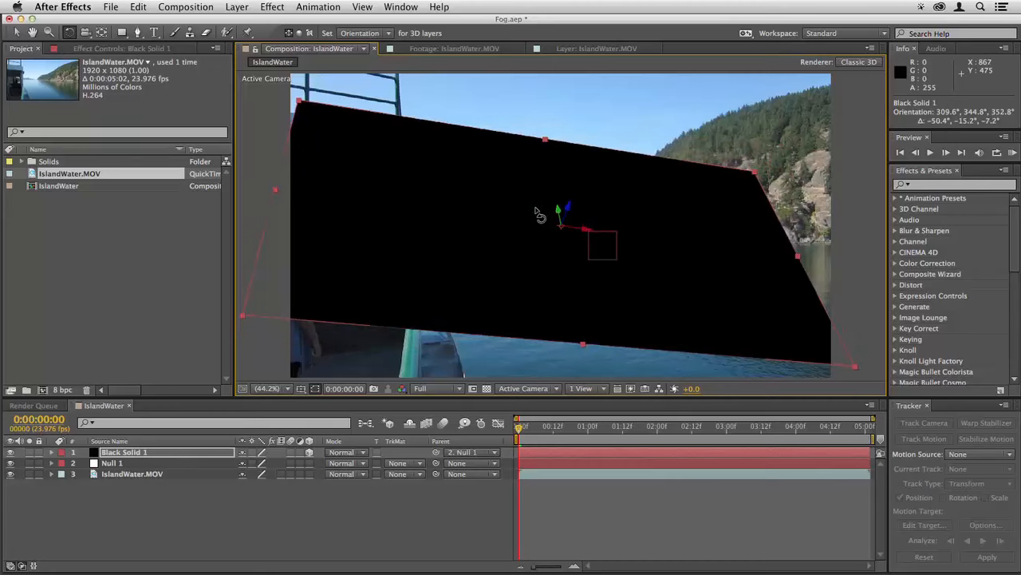
pyautogui.click(585, 523)
pyautogui.press('space')
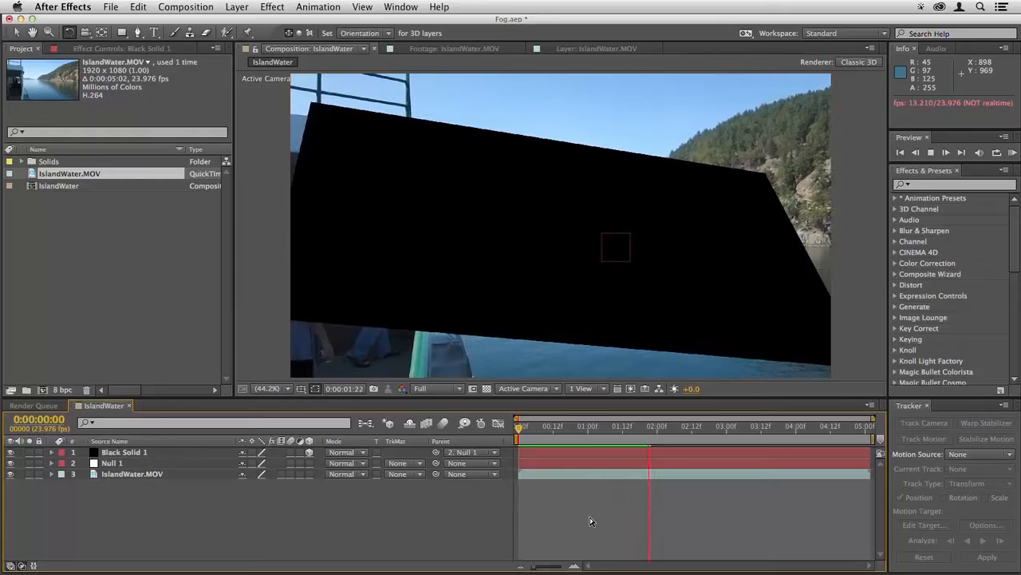
# - Apply the Fractal Noise effect to Black Solid 1 and set its Transform Scale to 168
pyautogui.click(124, 452)
pyautogui.click(958, 184)
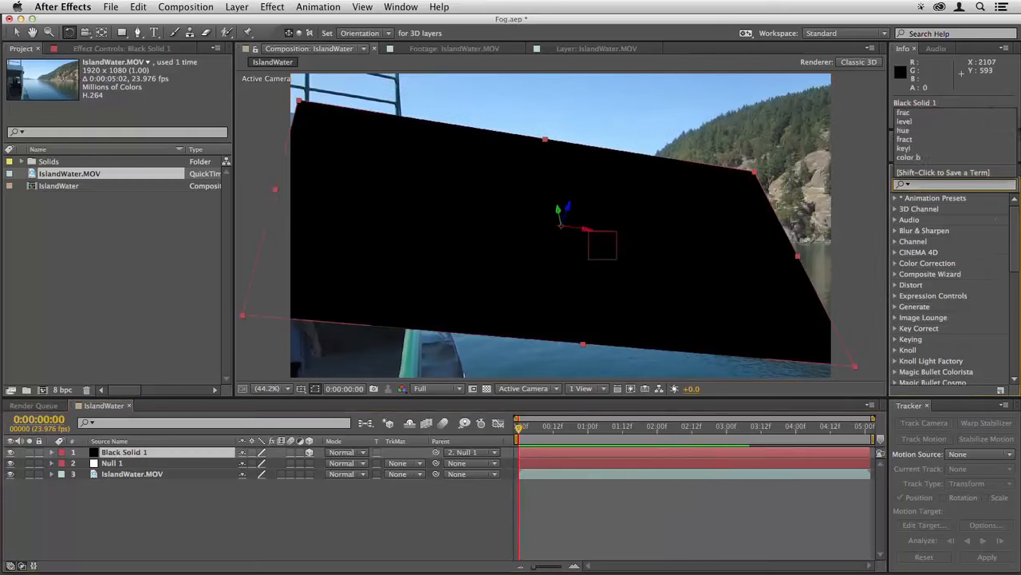
pyautogui.write('fract')
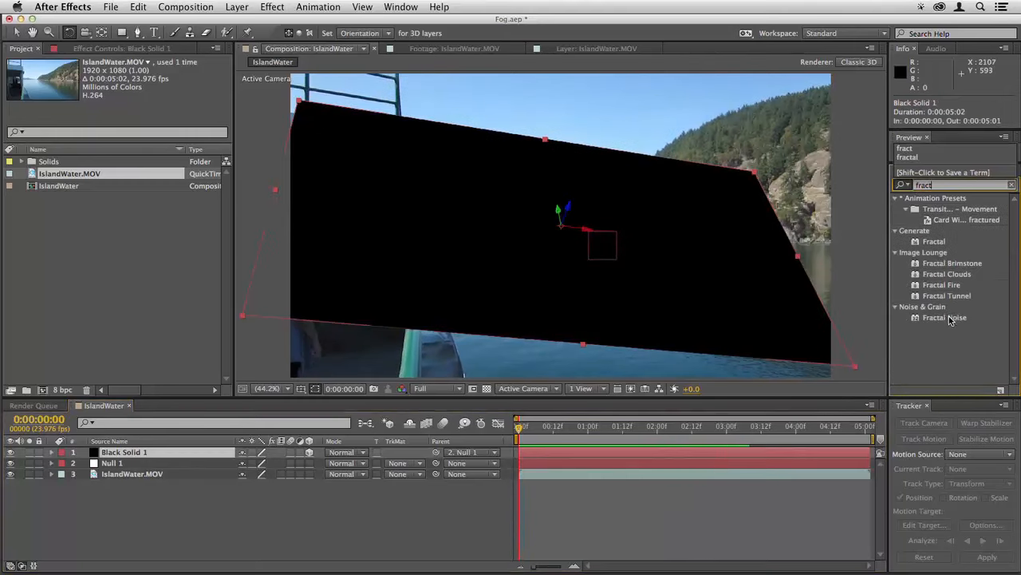
pyautogui.moveTo(950, 319); pyautogui.dragTo(698, 278)
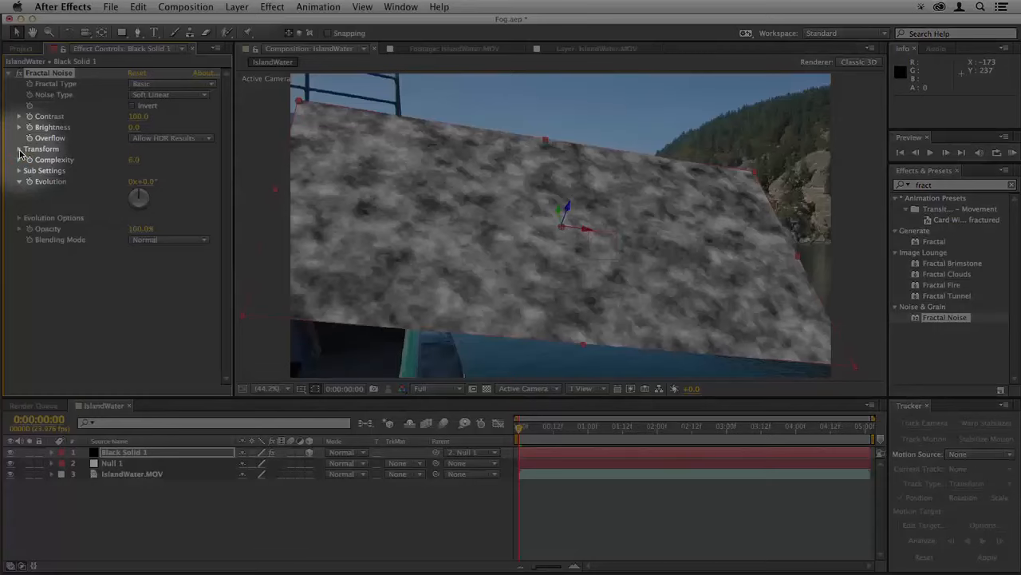
pyautogui.click(20, 149)
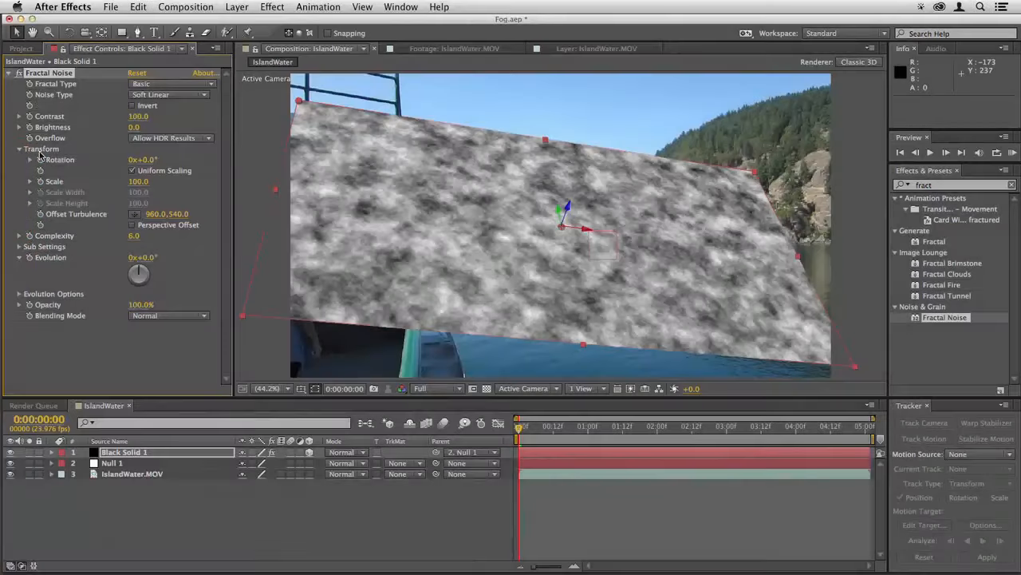
pyautogui.moveTo(134, 181); pyautogui.dragTo(179, 181)
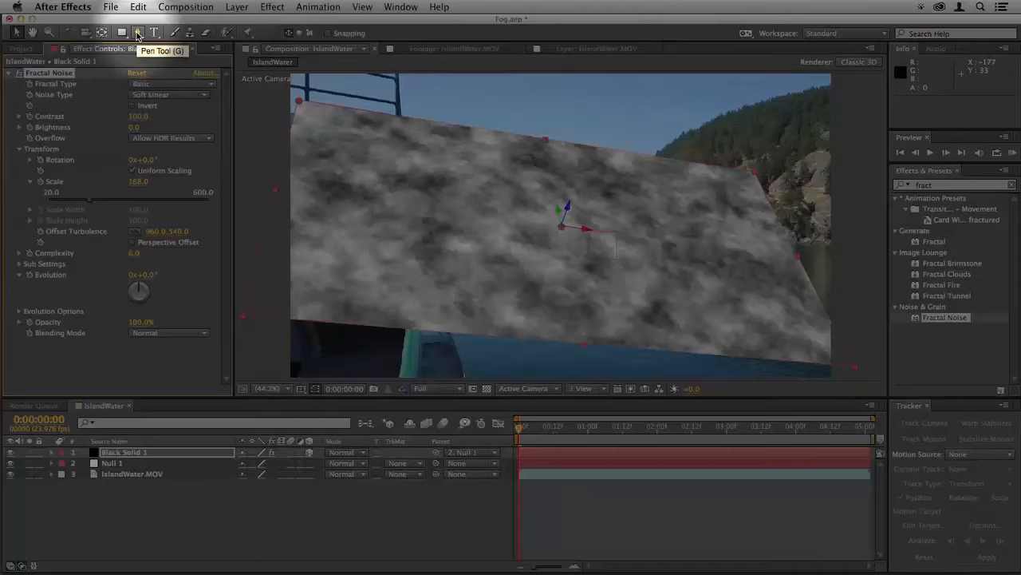
# - Draw a closed, rounded 11-point mask with the Pen tool inside the edges of the tilted noise solid
pyautogui.click(137, 32)
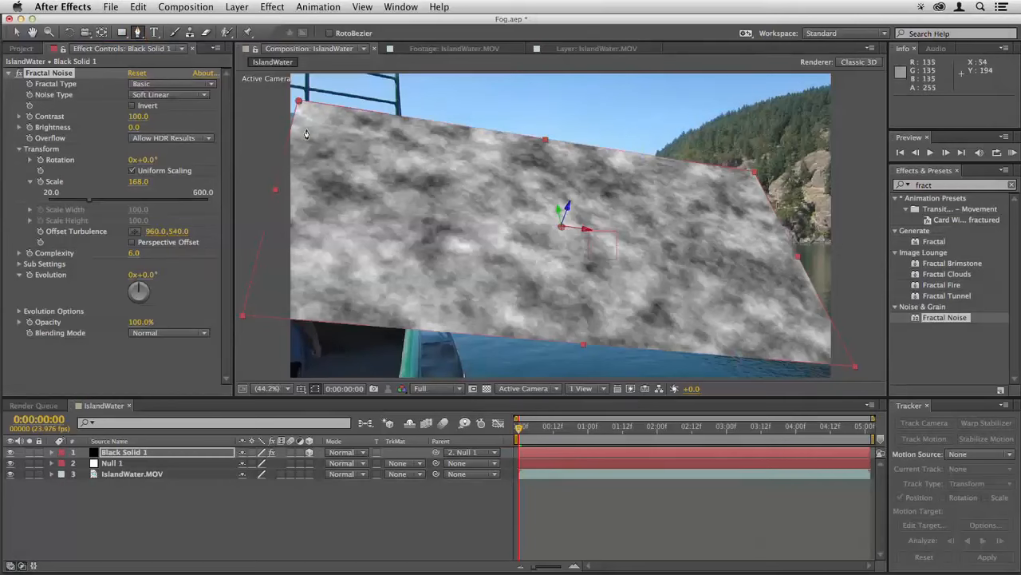
pyautogui.click(380, 144)
pyautogui.click(348, 182)
pyautogui.click(473, 294)
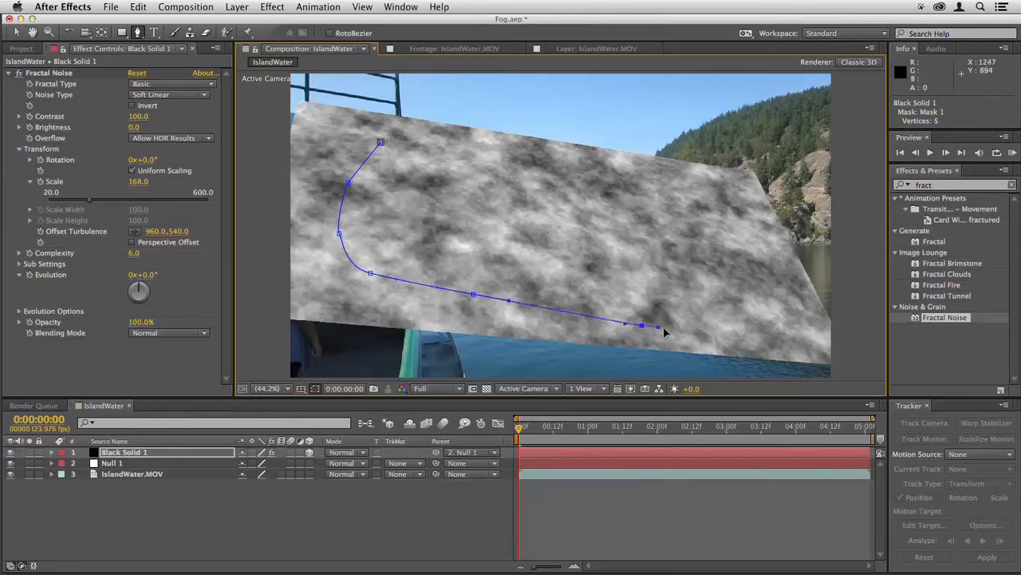
pyautogui.click(641, 325)
pyautogui.click(716, 302)
pyautogui.moveTo(677, 205); pyautogui.dragTo(675, 202)
pyautogui.moveTo(590, 177); pyautogui.dragTo(564, 173)
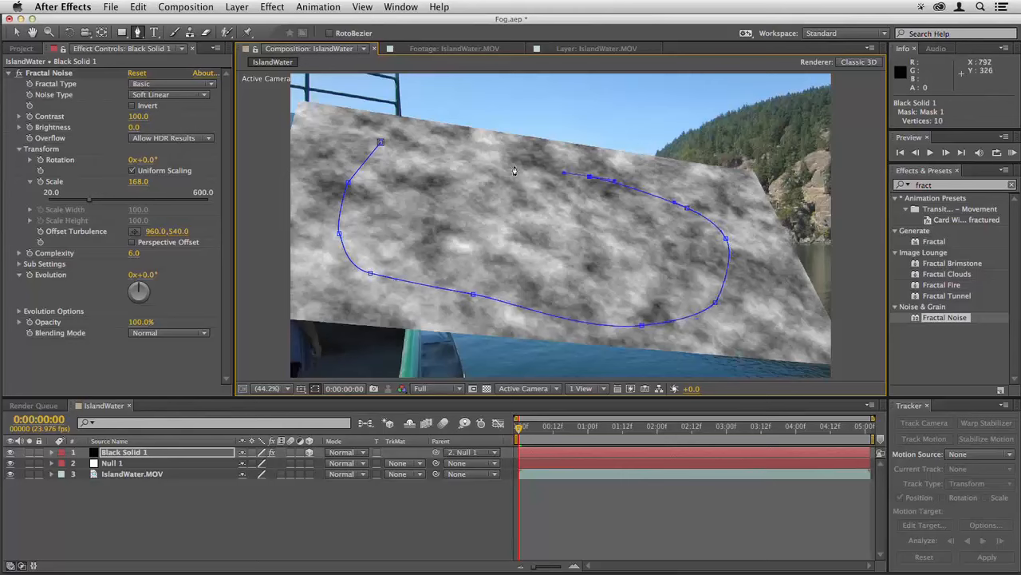
pyautogui.click(381, 144)
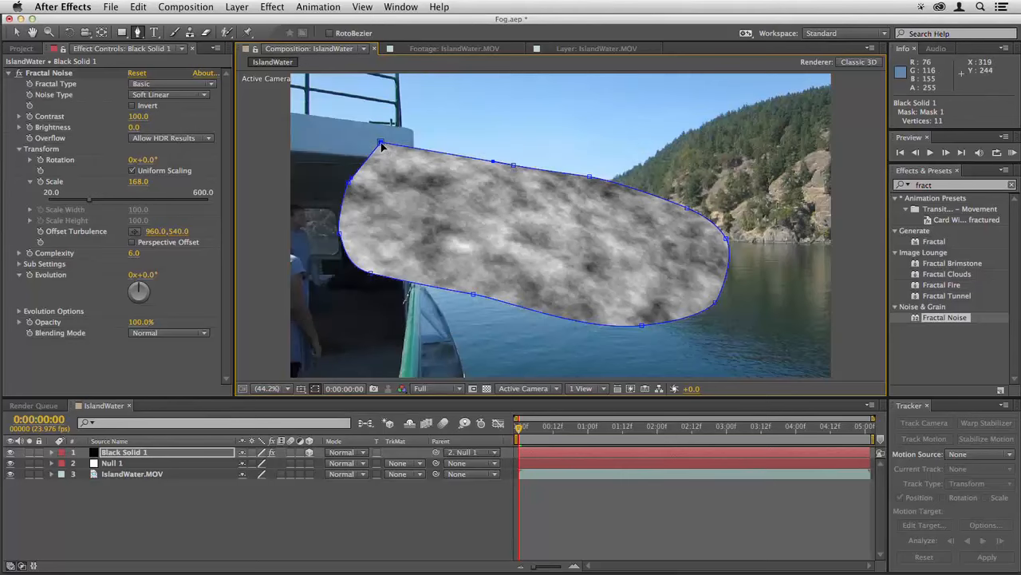
# - Feather Black Solid 1's mask by 183 pixels and move the layer to about 108.8, -43.9, 12.9
pyautogui.press('f')
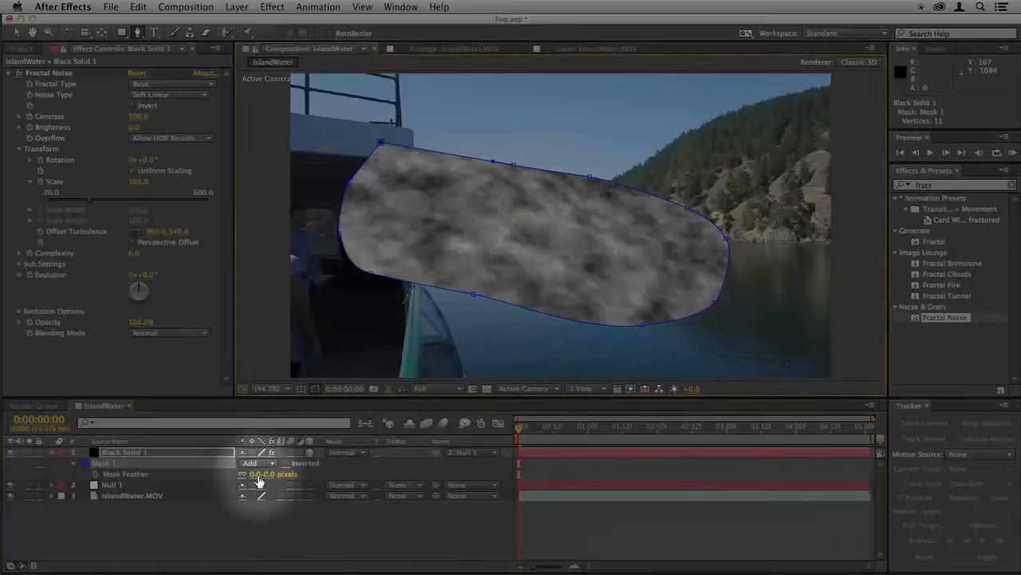
pyautogui.moveTo(259, 479); pyautogui.dragTo(380, 473)
pyautogui.press('v')
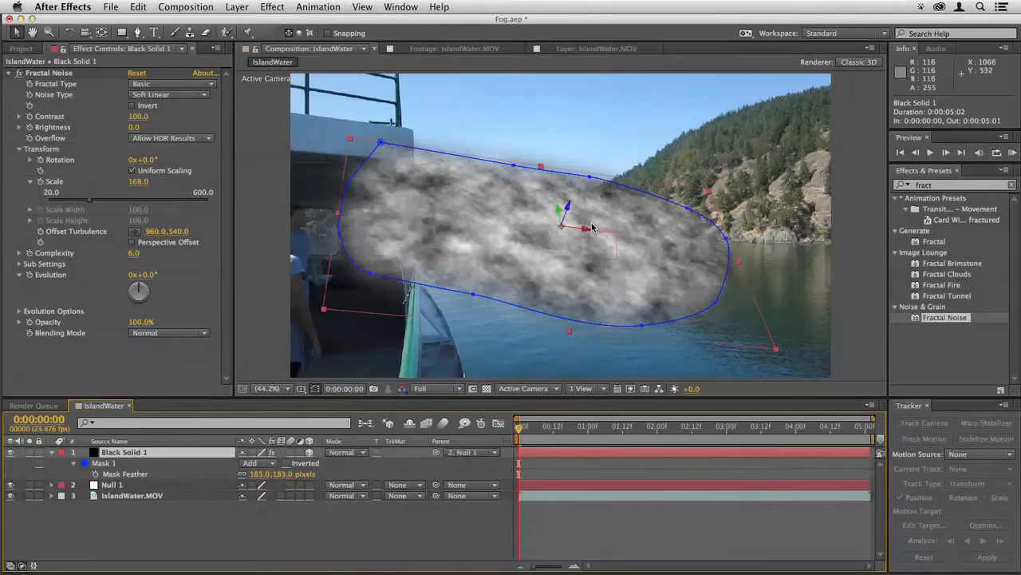
pyautogui.moveTo(589, 233); pyautogui.dragTo(621, 210)
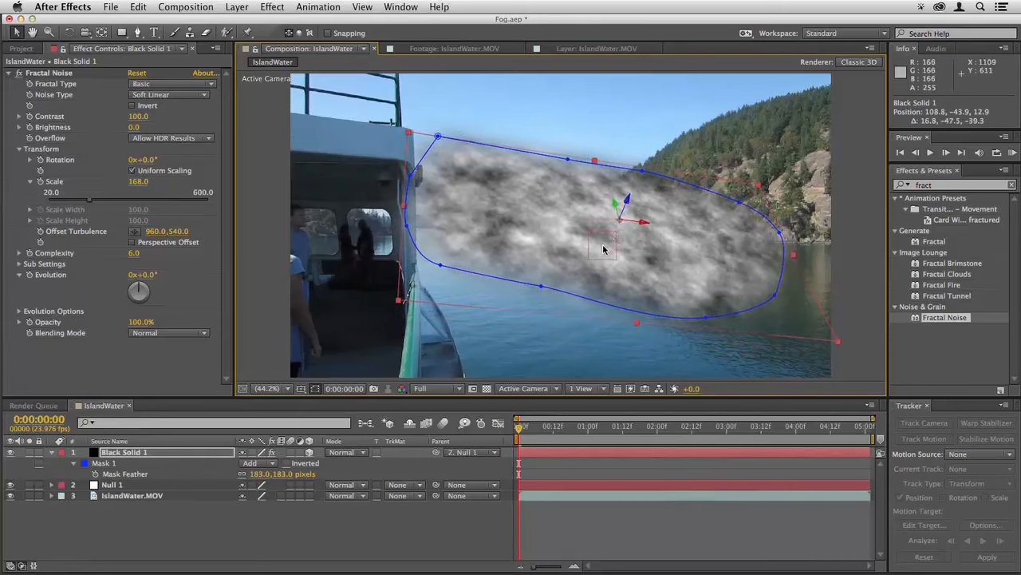
# - Rotate Black Solid 1 to an orientation of about 317.1°, 349.2°, 357.6° and scale it uniformly to 135%
pyautogui.press('w')
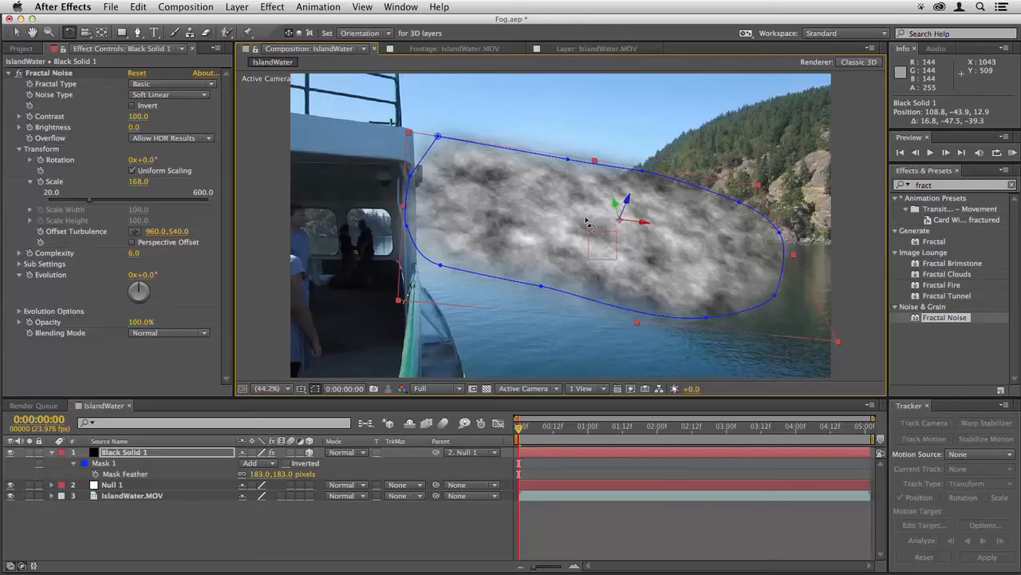
pyautogui.moveTo(589, 225); pyautogui.dragTo(586, 228)
pyautogui.press('super+z')
pyautogui.press('s')
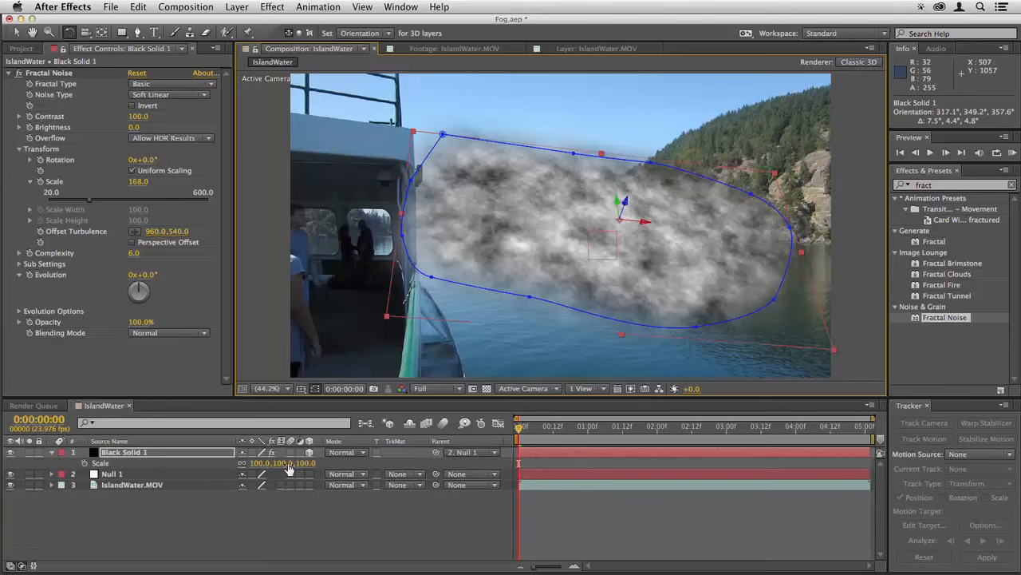
pyautogui.moveTo(289, 468); pyautogui.dragTo(307, 463)
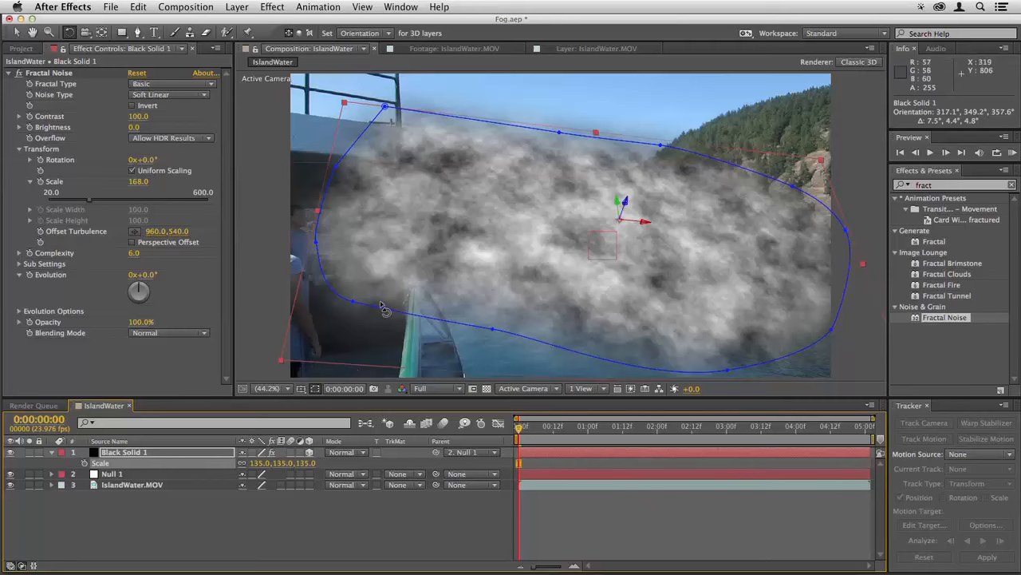
# - Reshape the fog mask by pulling its three boat-side points inward to line up with the cabin's outer edge
pyautogui.press('v')
pyautogui.moveTo(316, 245); pyautogui.dragTo(402, 269)
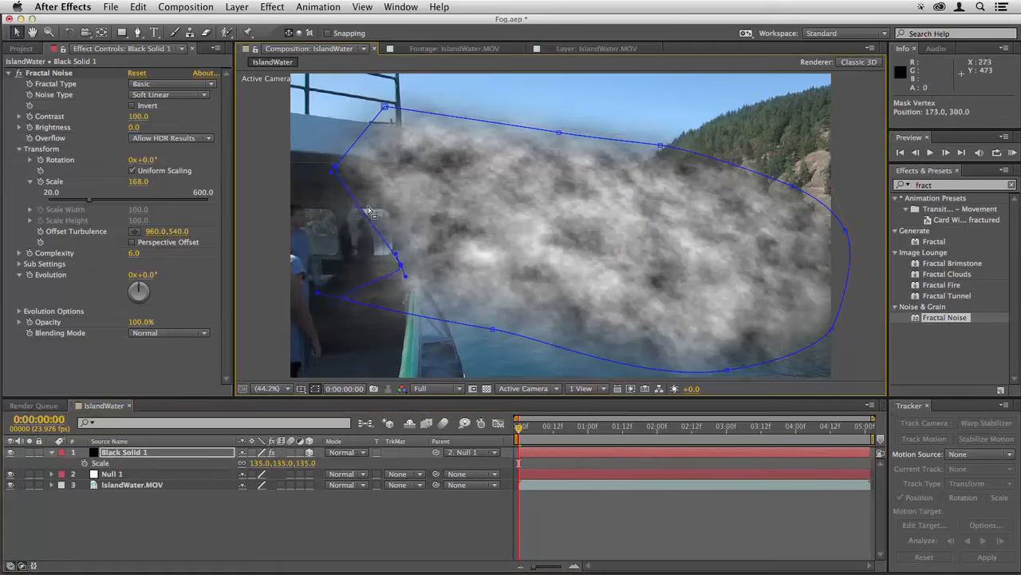
pyautogui.moveTo(336, 169); pyautogui.dragTo(403, 173)
pyautogui.moveTo(356, 304); pyautogui.dragTo(414, 338)
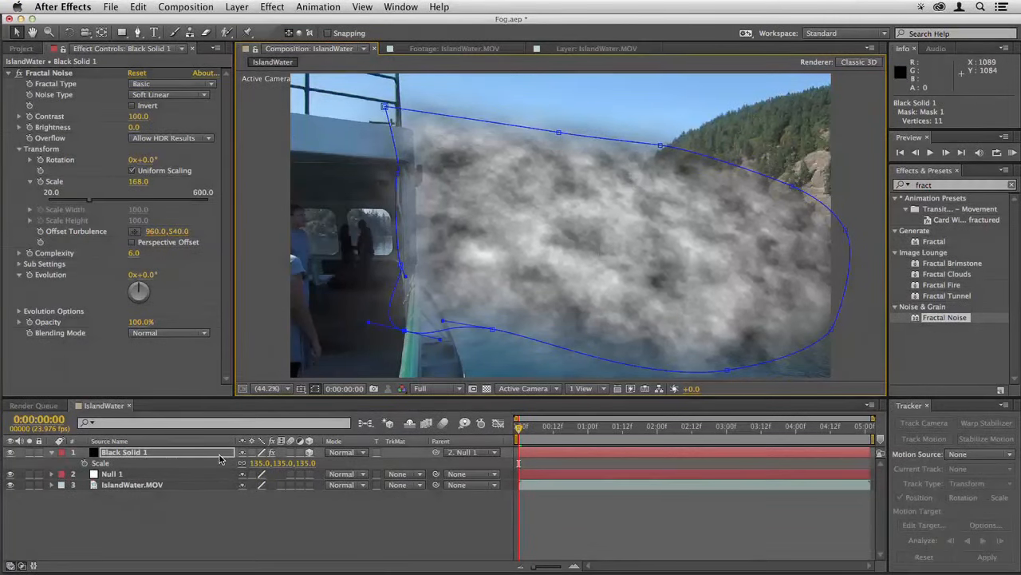
# - Keyframe Black Solid 1's position at the first frame and at about 239.4, -23.0, -1184.5 at 0:00:05:01, and preview the drift
pyautogui.press('p')
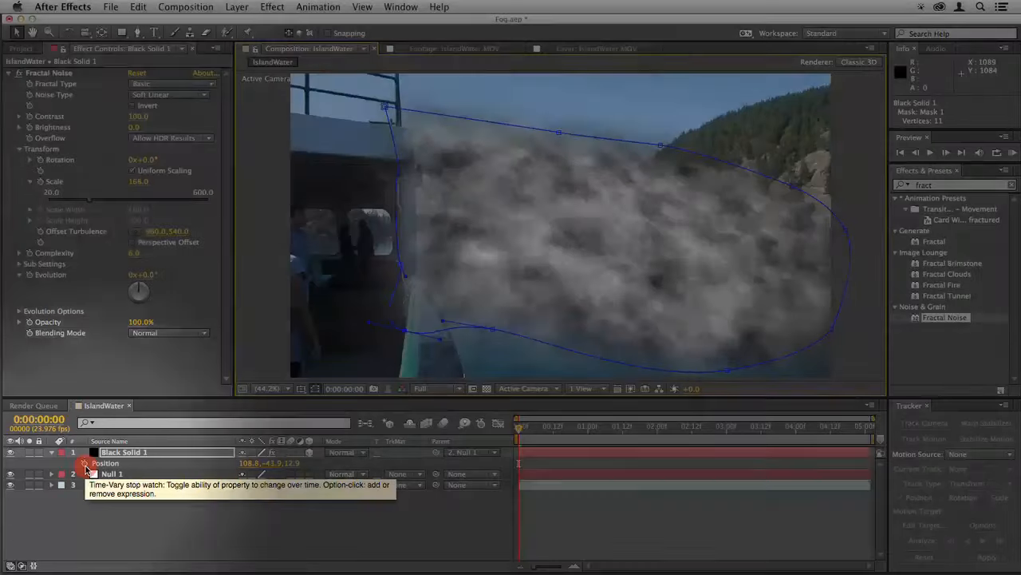
pyautogui.click(85, 464)
pyautogui.moveTo(519, 424); pyautogui.dragTo(869, 439)
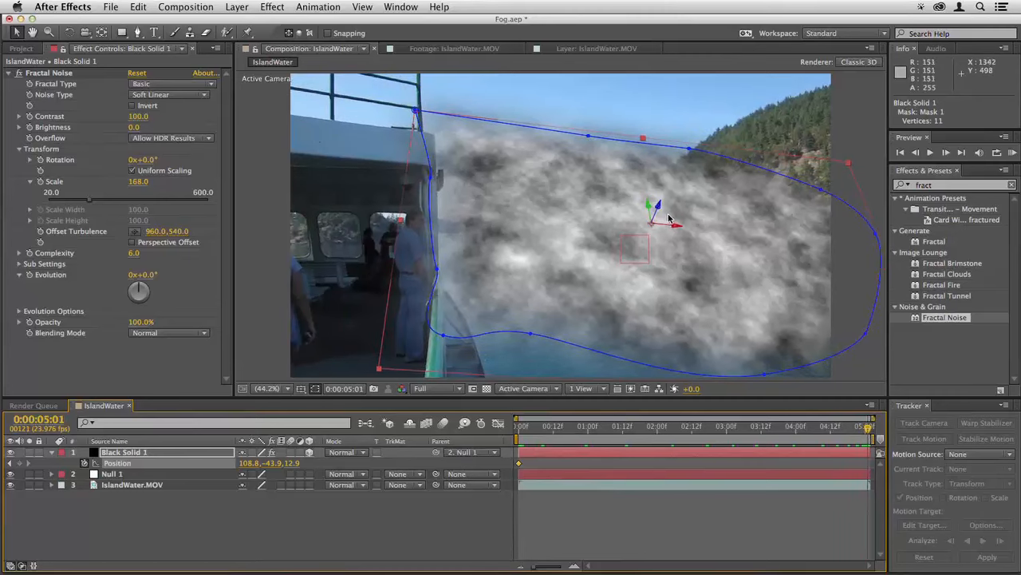
pyautogui.moveTo(661, 221); pyautogui.dragTo(754, 244)
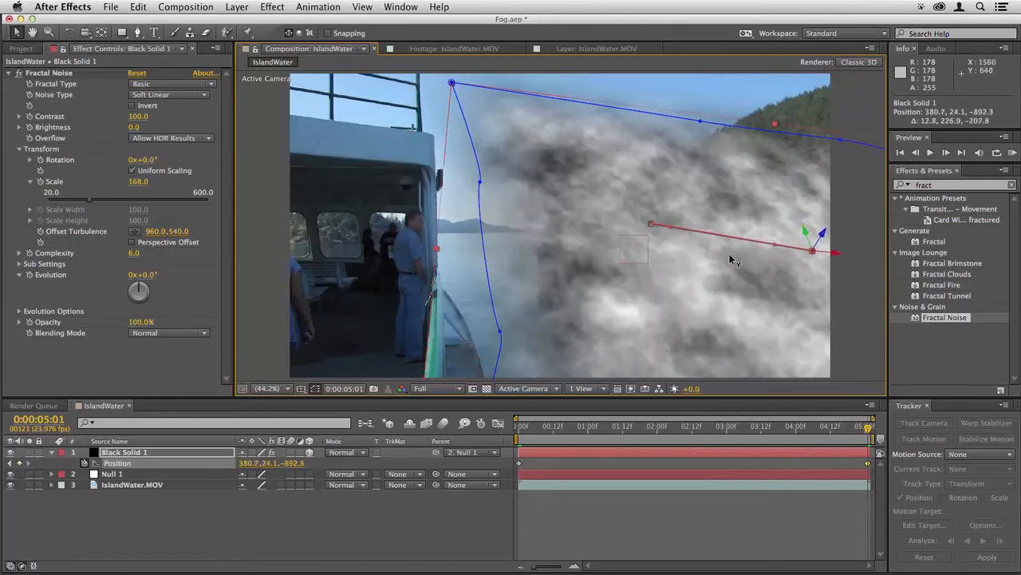
pyautogui.moveTo(826, 256); pyautogui.dragTo(775, 208)
pyautogui.moveTo(806, 429); pyautogui.dragTo(514, 436)
pyautogui.click(559, 503)
pyautogui.press('space')
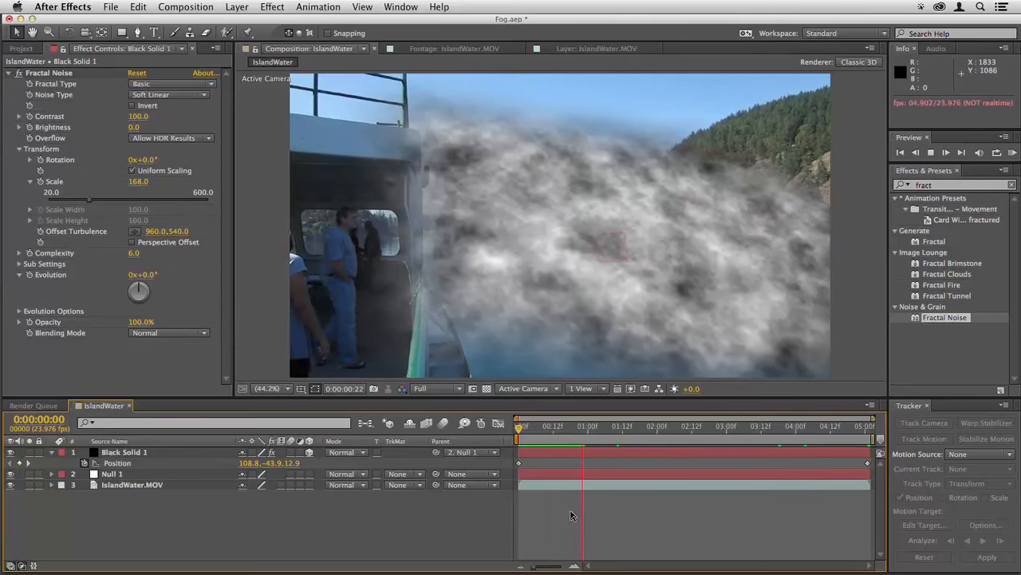
# - Set Black Solid 1's blending mode to Screen and preview the fog from the first frame
pyautogui.click(582, 453)
pyautogui.rightClick(582, 457)
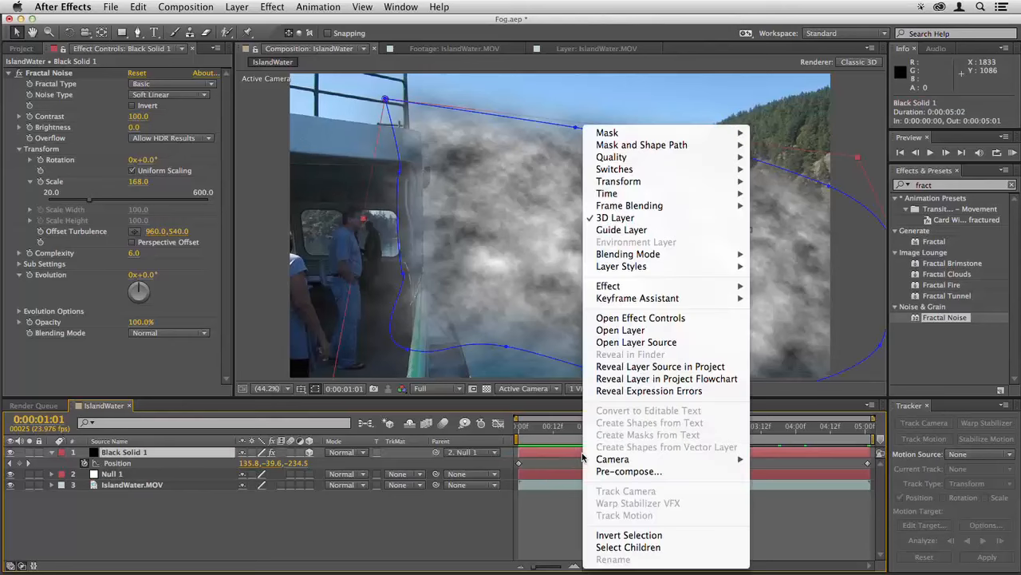
pyautogui.moveTo(643, 255)
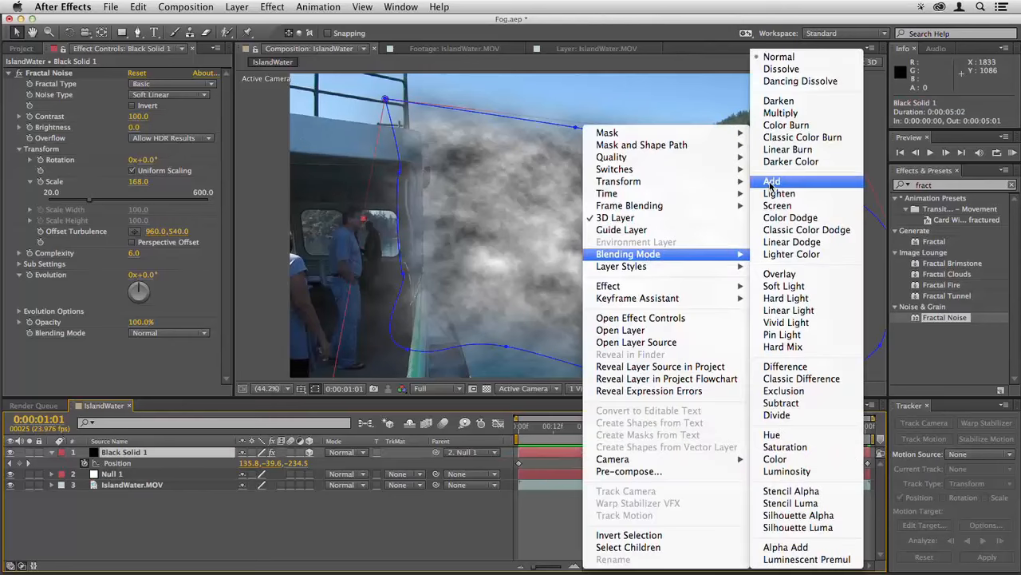
pyautogui.click(775, 205)
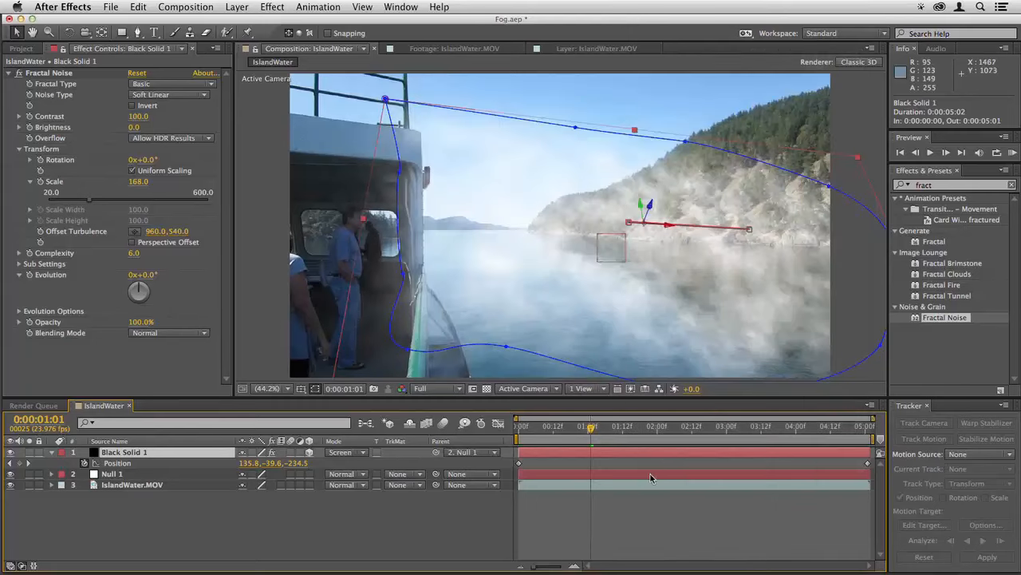
pyautogui.moveTo(527, 430); pyautogui.dragTo(519, 430)
pyautogui.click(540, 498)
pyautogui.press('space')
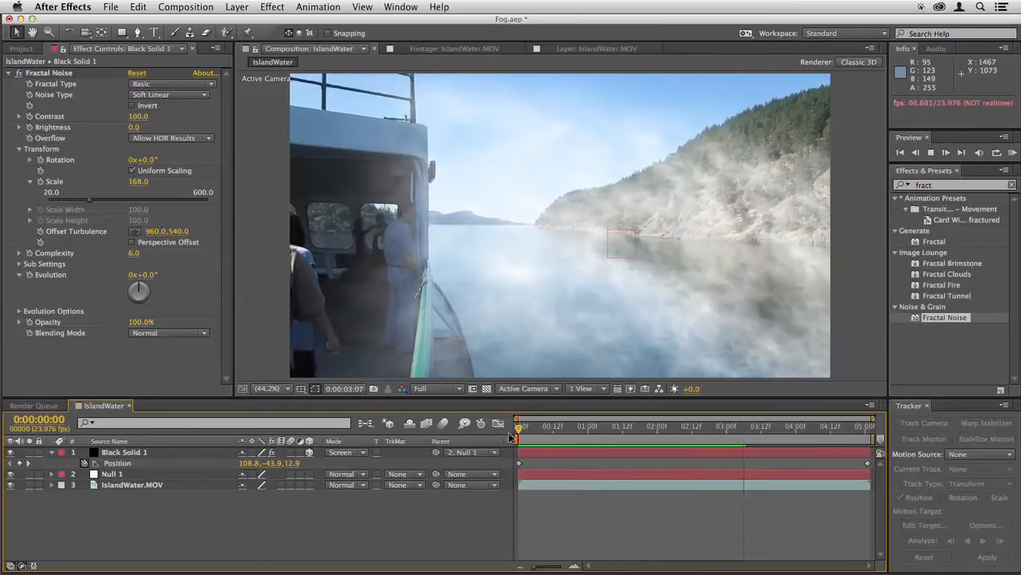
# - Duplicate the fog solid and delete the copy's position keyframe at 0:00:05:01
pyautogui.click(543, 451)
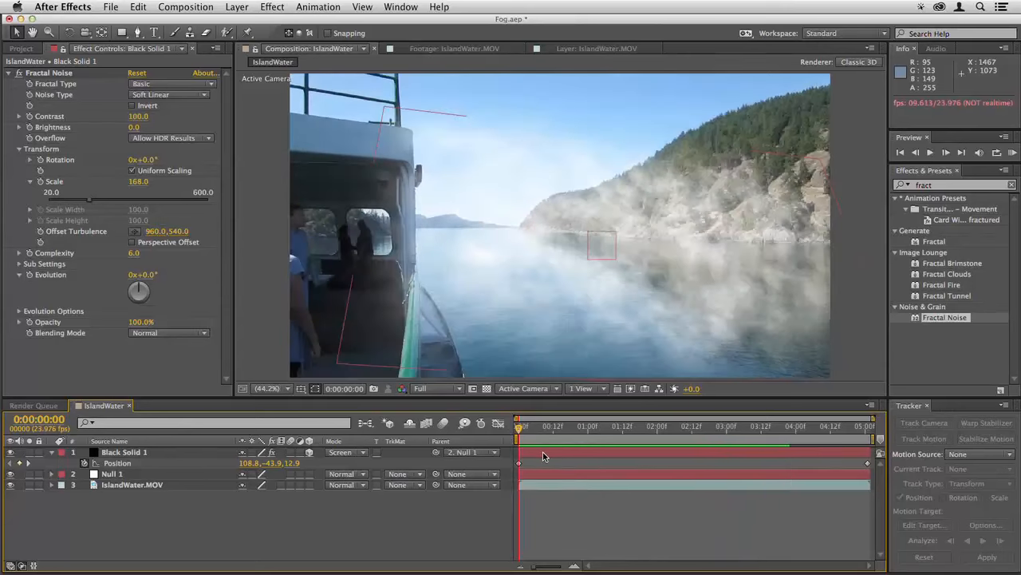
pyautogui.press('super+d')
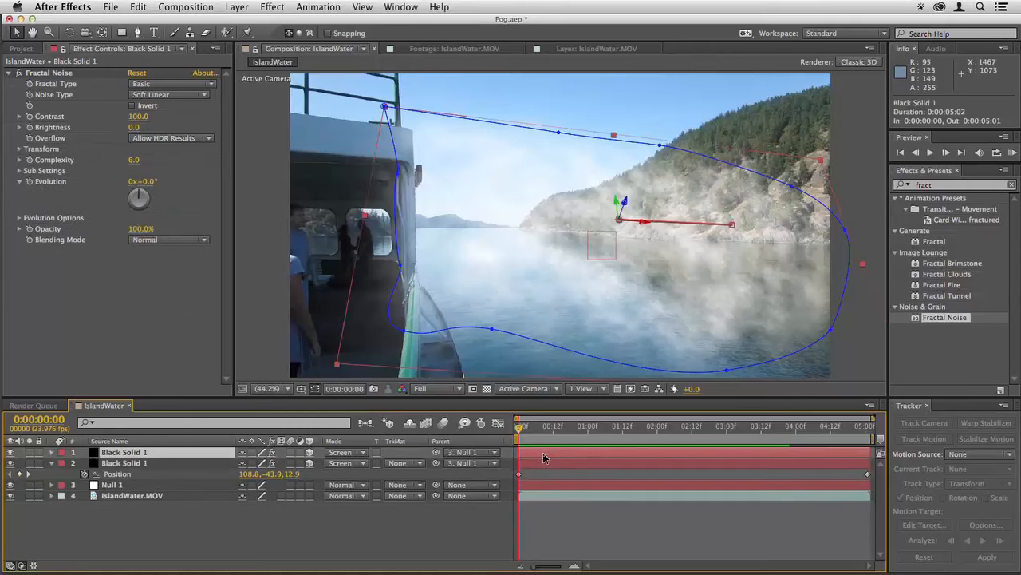
pyautogui.press('p')
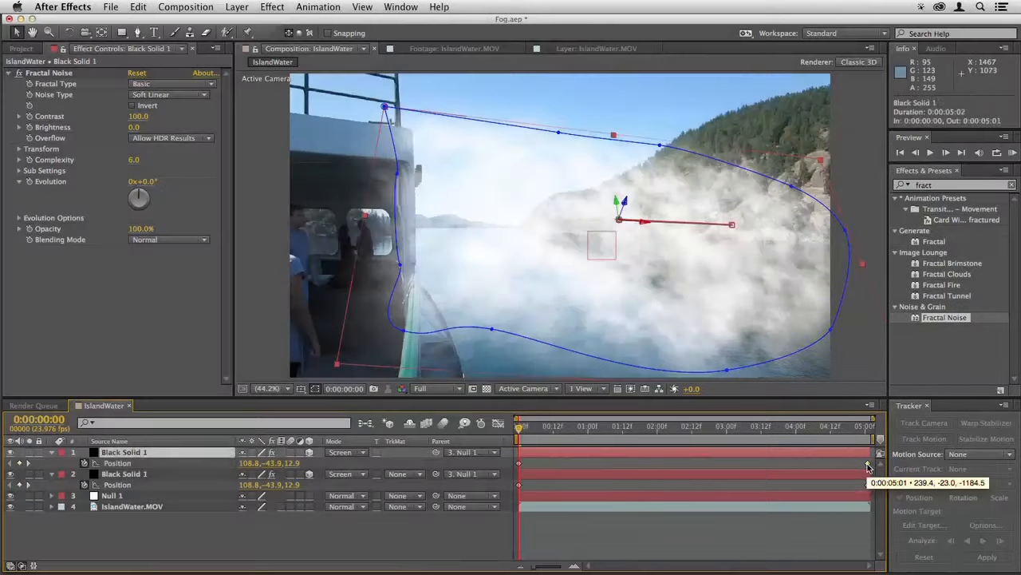
pyautogui.click(866, 464)
pyautogui.press('Delete')
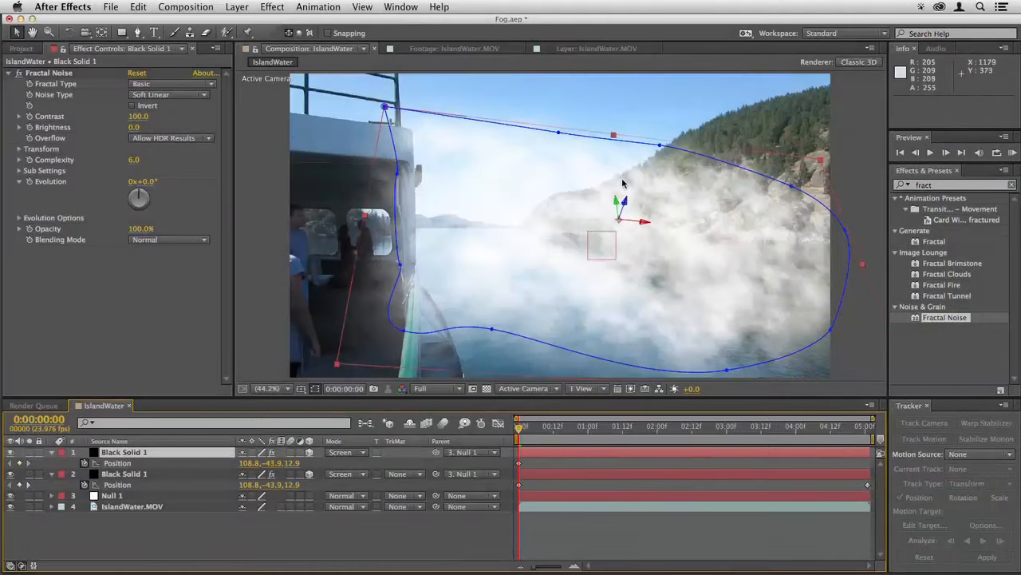
# - Move the duplicated fog layer over the hillside to about 365.1, -424.9, 204.1 and set its Fractal Noise Evolution to 130°
pyautogui.moveTo(620, 206); pyautogui.dragTo(604, 96)
pyautogui.moveTo(632, 149); pyautogui.dragTo(688, 99)
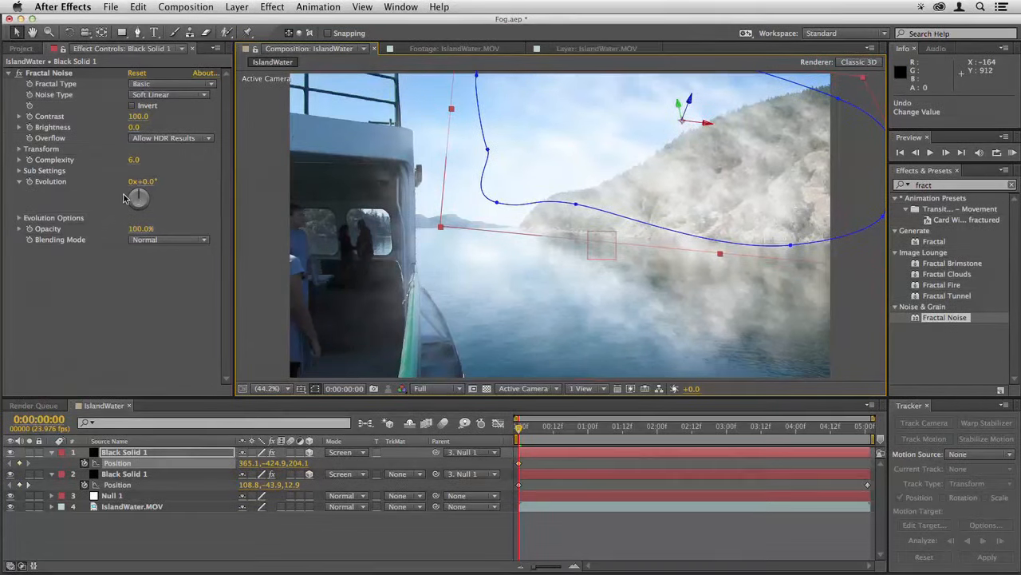
pyautogui.moveTo(139, 203); pyautogui.dragTo(147, 207)
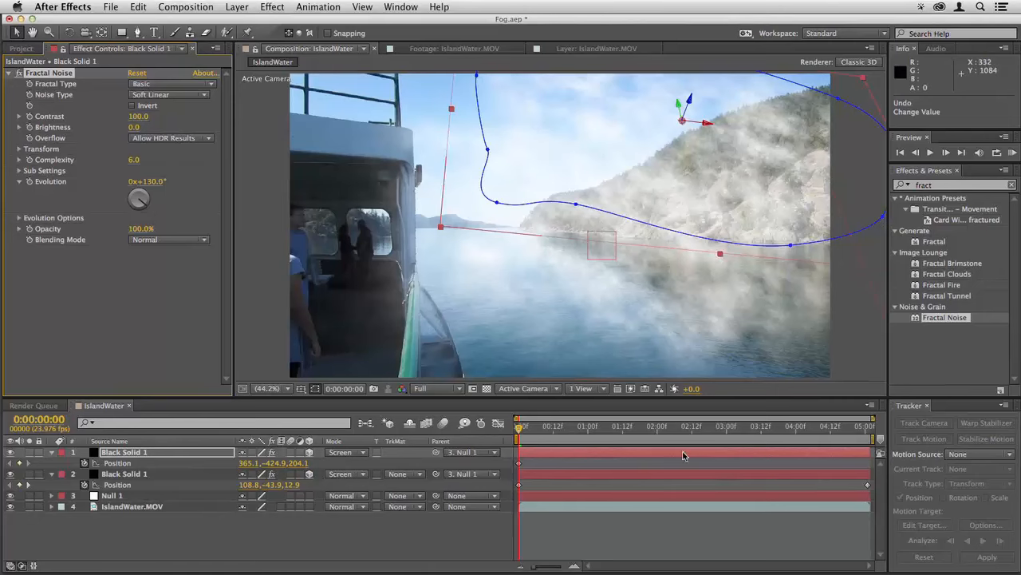
# - Keyframe the duplicate's position to about 414.6, -601.2, 14.6 at 0:00:05:01 and preview the animation from the start
pyautogui.moveTo(746, 435); pyautogui.dragTo(876, 437)
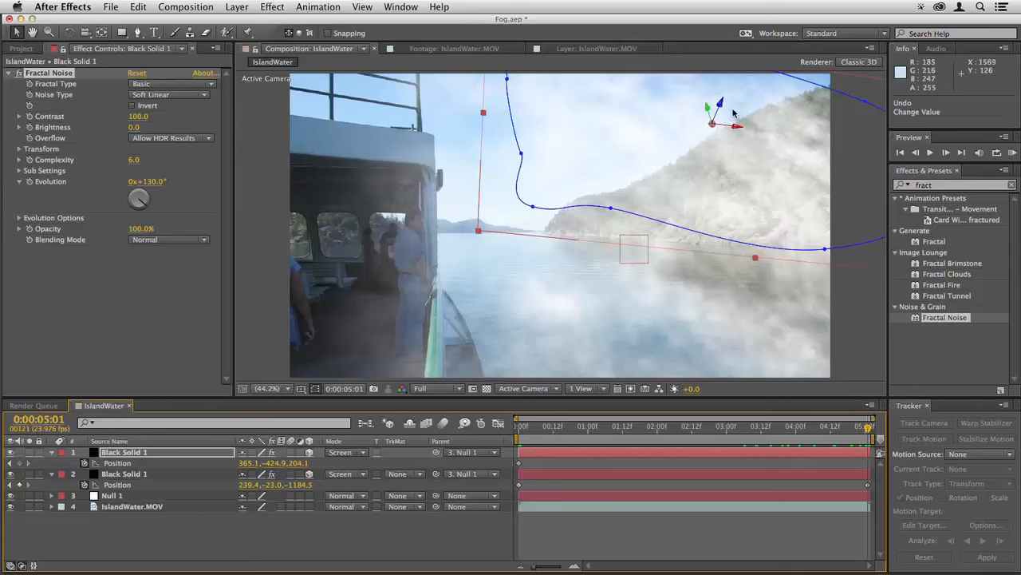
pyautogui.moveTo(719, 103); pyautogui.dragTo(833, 77)
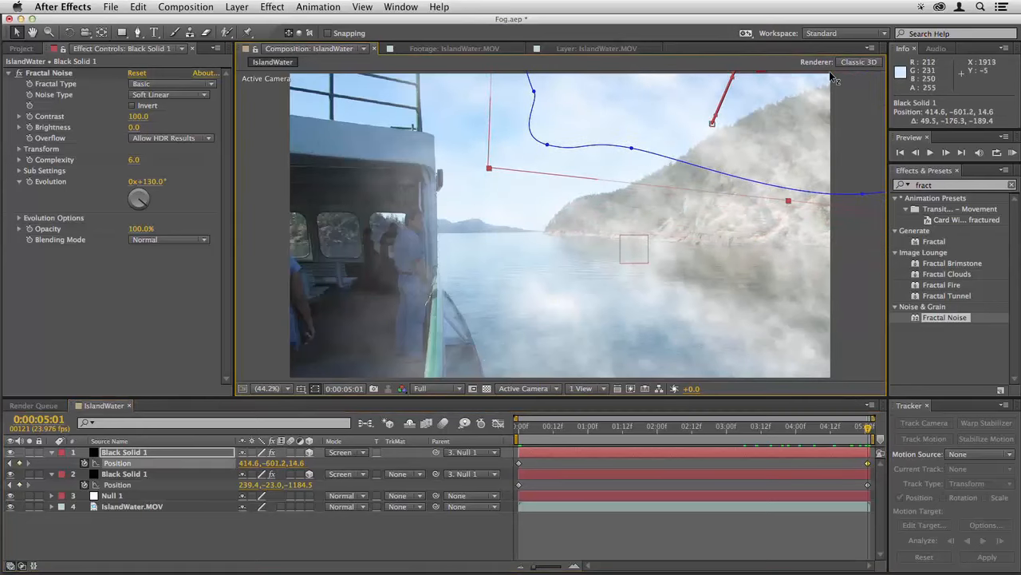
pyautogui.moveTo(562, 432); pyautogui.dragTo(517, 438)
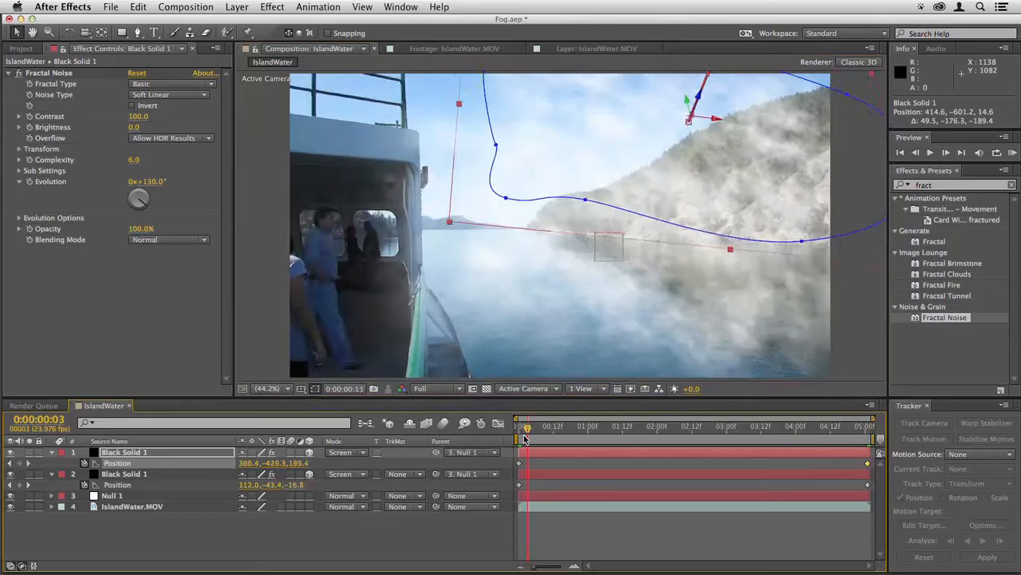
pyautogui.press('space')
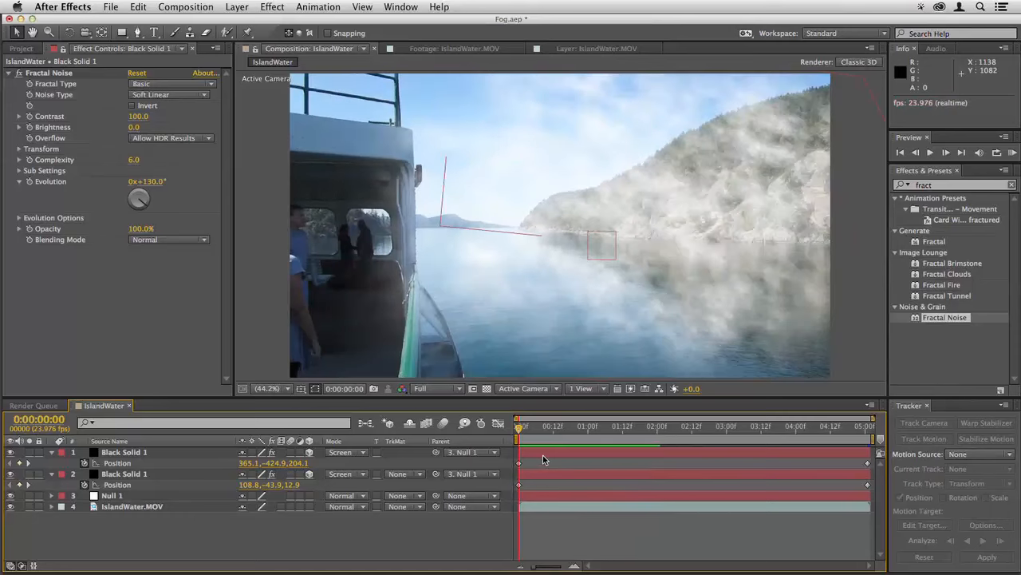
# - Lower the opacity of both fog layers to 63% and preview the result from the first frame
pyautogui.click(546, 454)
pyautogui.keyDown('shift'); pyautogui.click(546, 477); pyautogui.keyUp('shift')
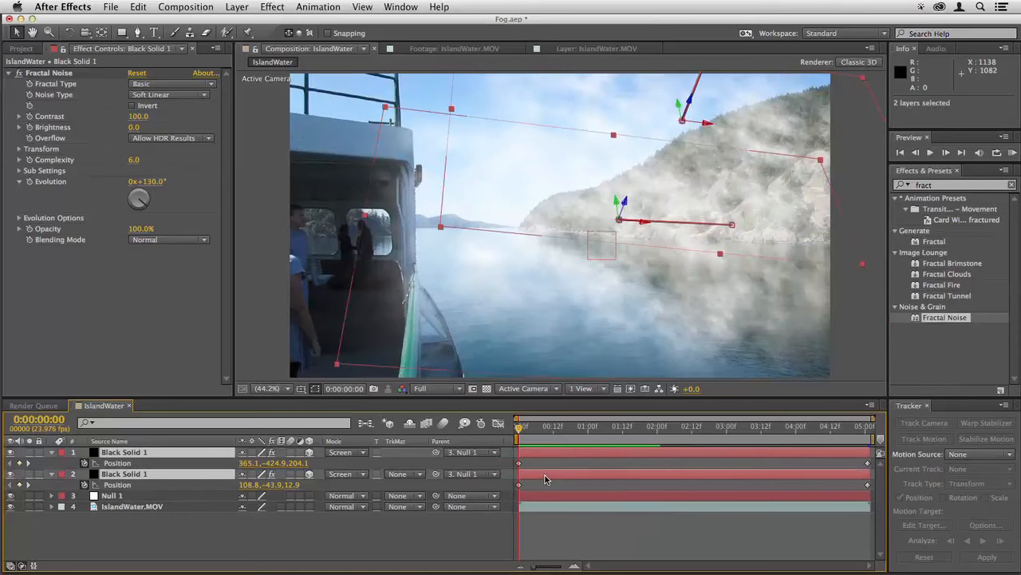
pyautogui.press('t')
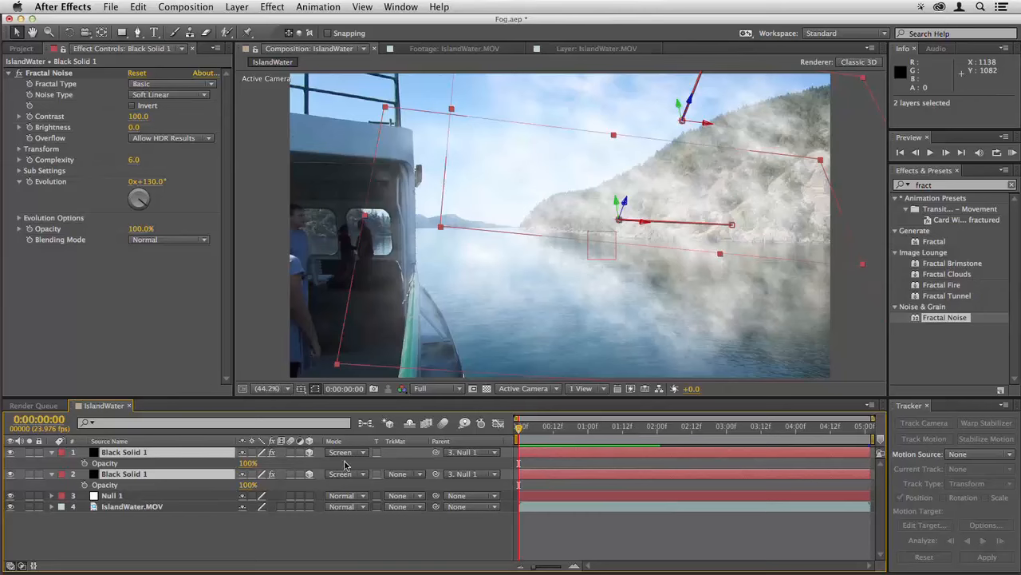
pyautogui.moveTo(246, 465); pyautogui.dragTo(228, 465)
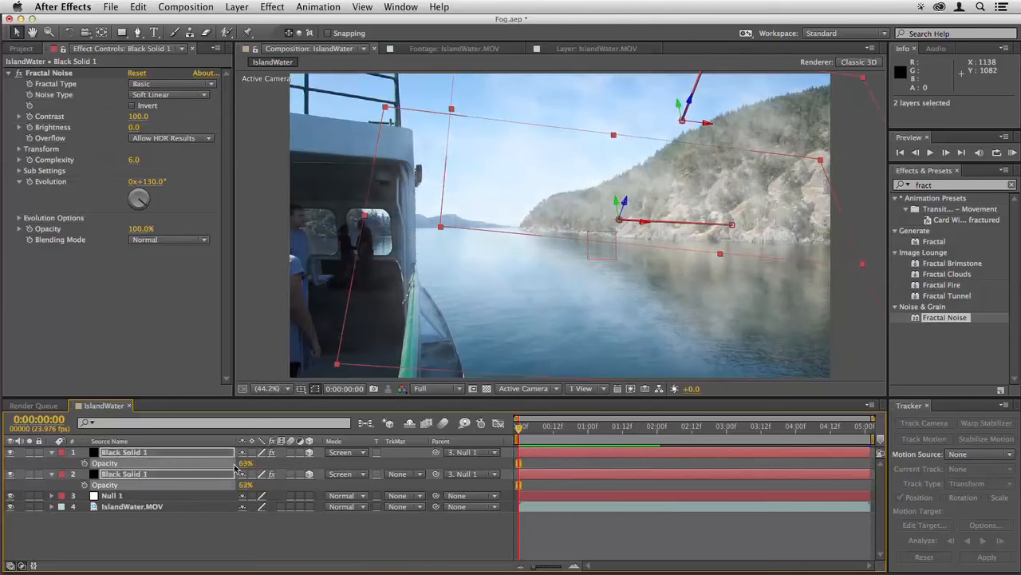
pyautogui.click(595, 518)
pyautogui.press('space')
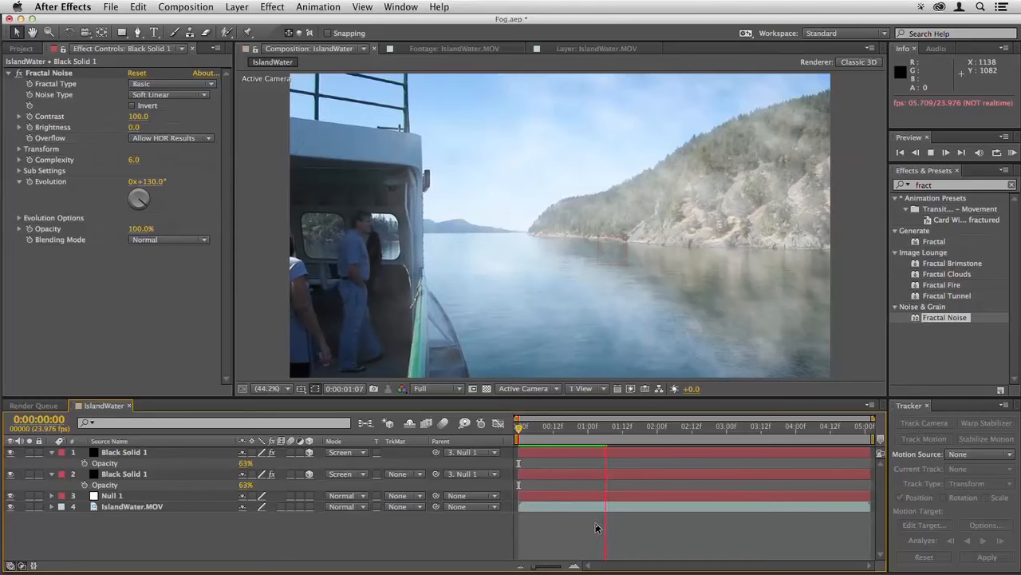
pyautogui.press('space')
pyautogui.click(517, 434)
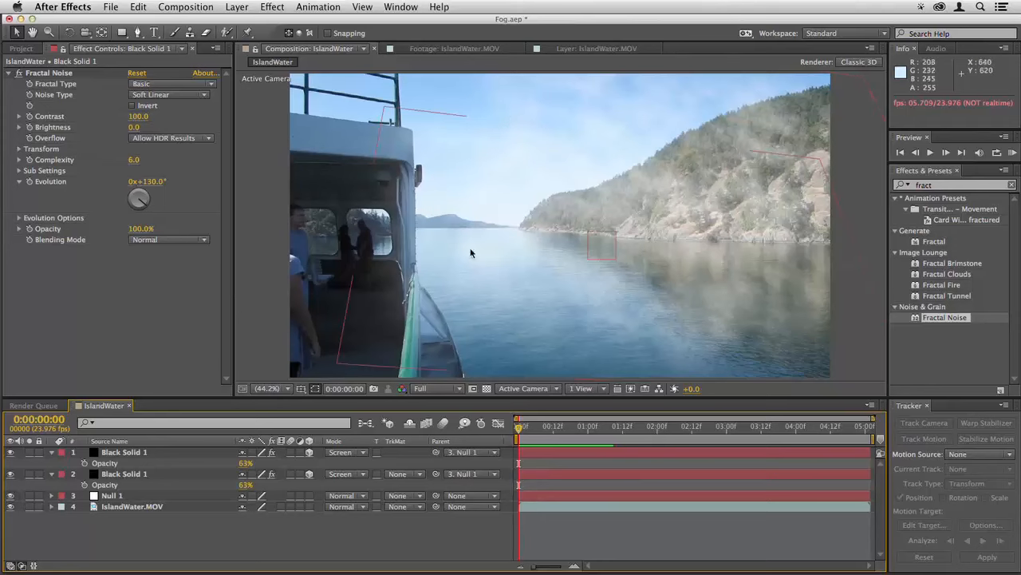
# - Collapse both fog layers' properties and add a new 1920 x 1080 black solid above them
pyautogui.click(51, 453)
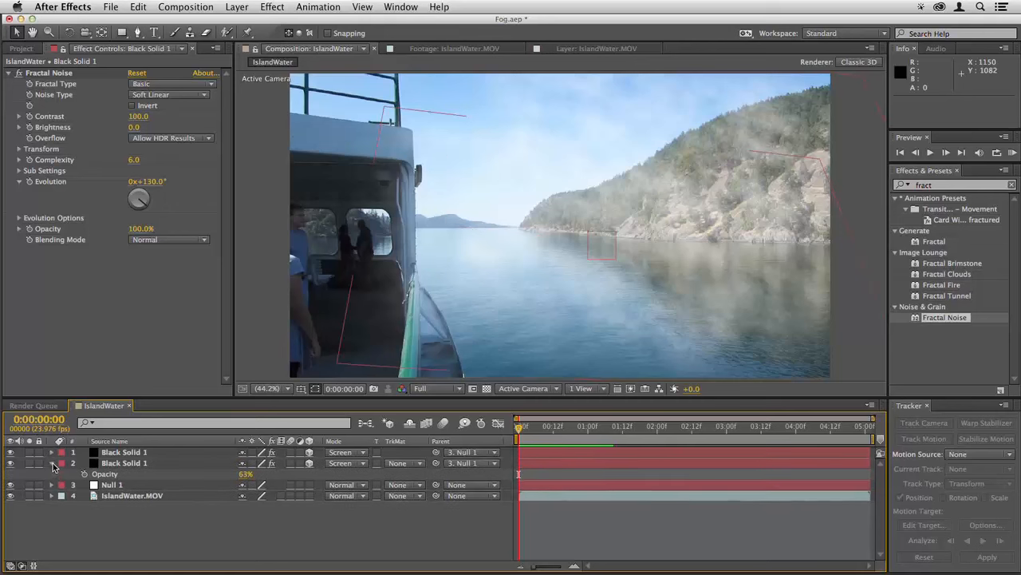
pyautogui.click(51, 463)
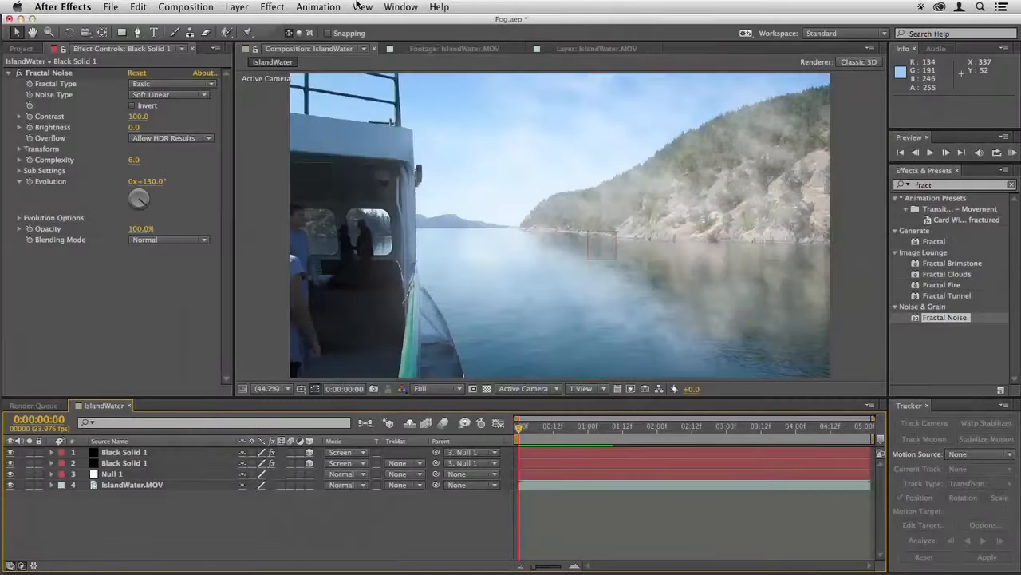
pyautogui.click(237, 7)
pyautogui.moveTo(253, 22)
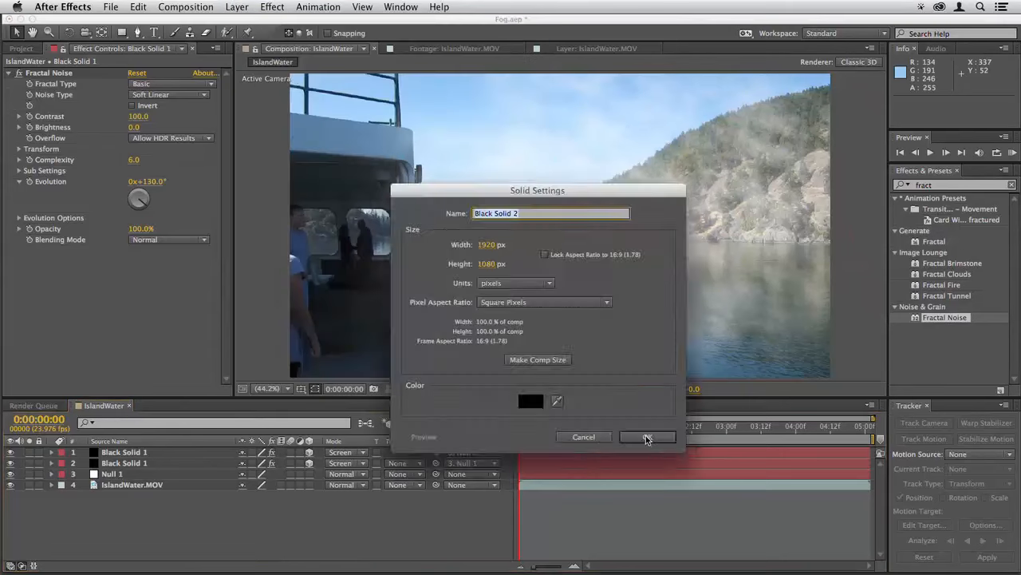
pyautogui.press('Return')
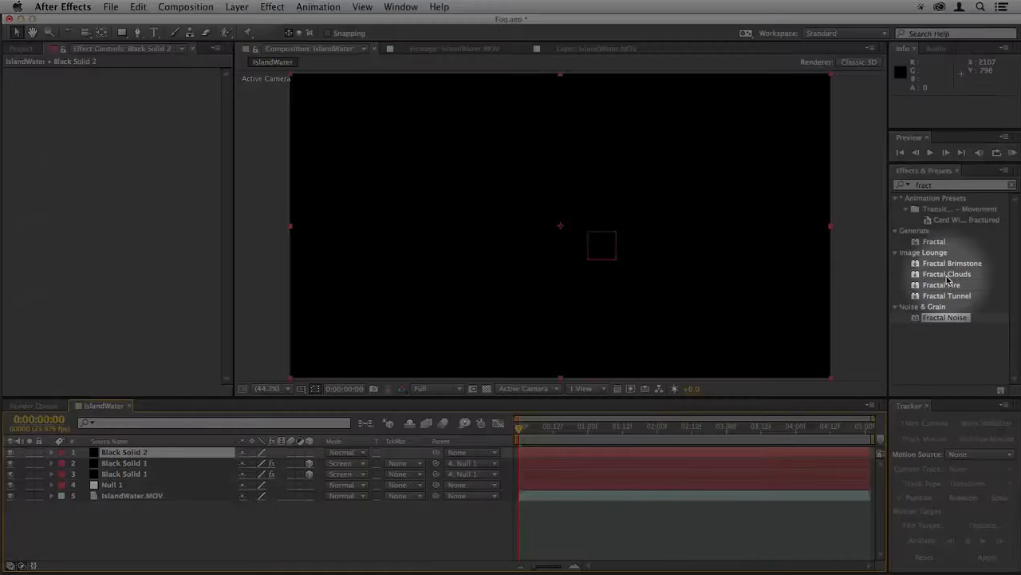
# - Apply the Fractal Clouds effect to the new black solid and blend the layer in Screen mode
pyautogui.doubleClick(949, 275)
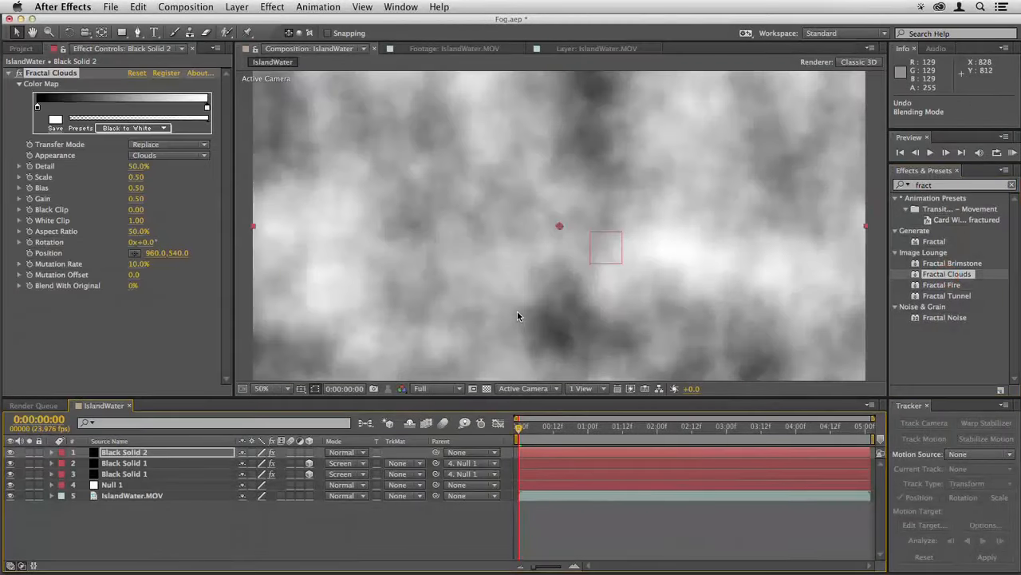
pyautogui.rightClick(517, 316)
pyautogui.moveTo(591, 235)
pyautogui.click(728, 207)
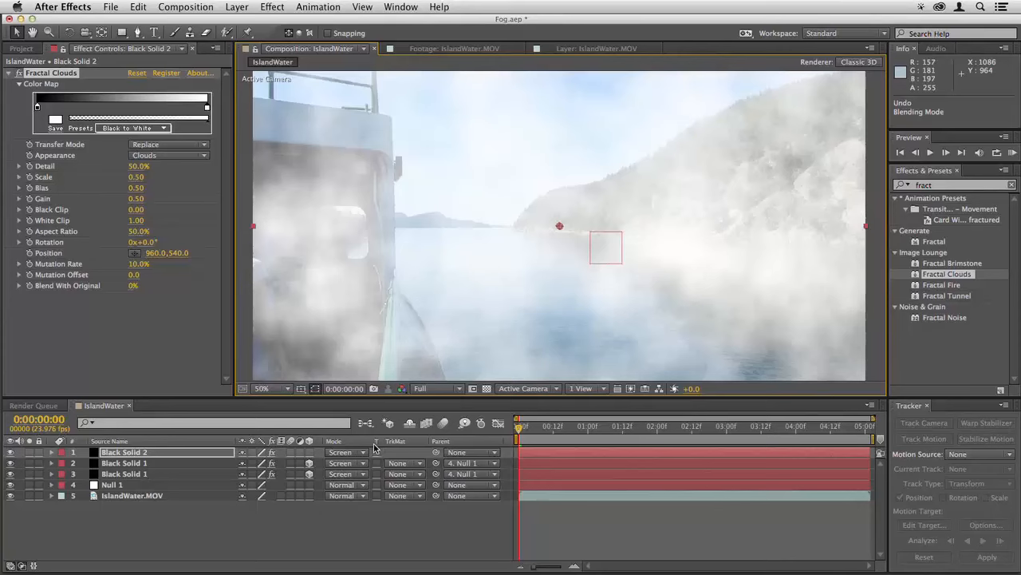
# - Lower the Fractal Clouds layer's opacity to 22%
pyautogui.press('t')
pyautogui.moveTo(245, 463); pyautogui.dragTo(193, 464)
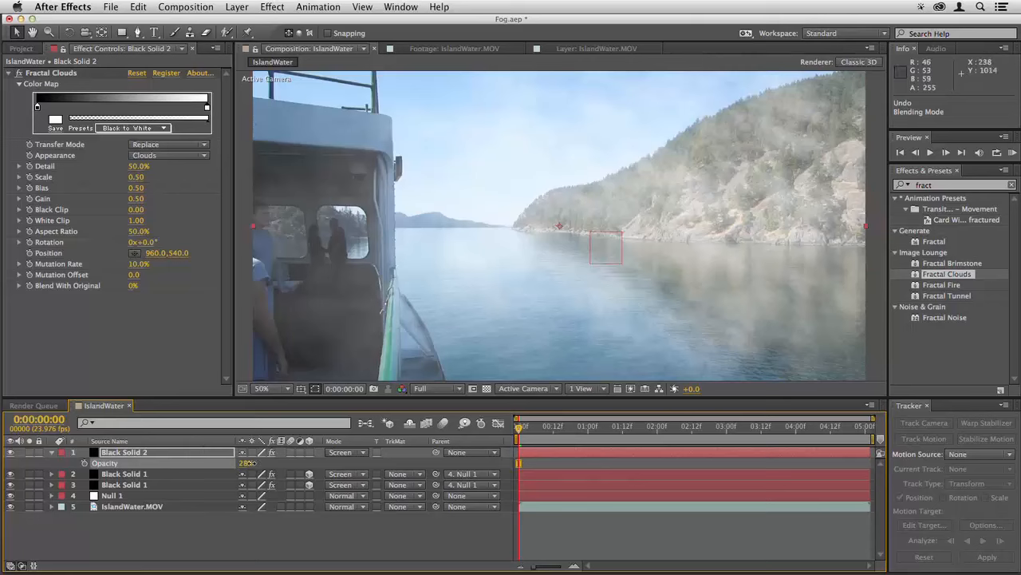
pyautogui.moveTo(251, 462); pyautogui.dragTo(247, 463)
# - Make the clouds layer 3D and keyframe its position from 960, 540, 0 at the start to about 960, 540, -340 at 0:00:05:01
pyautogui.click(309, 452)
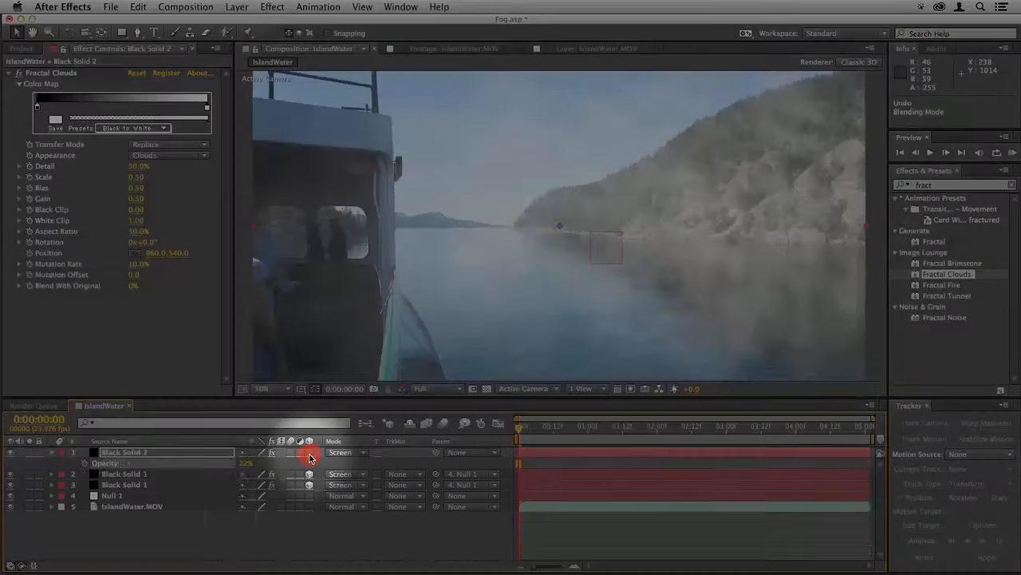
pyautogui.press('p')
pyautogui.click(85, 463)
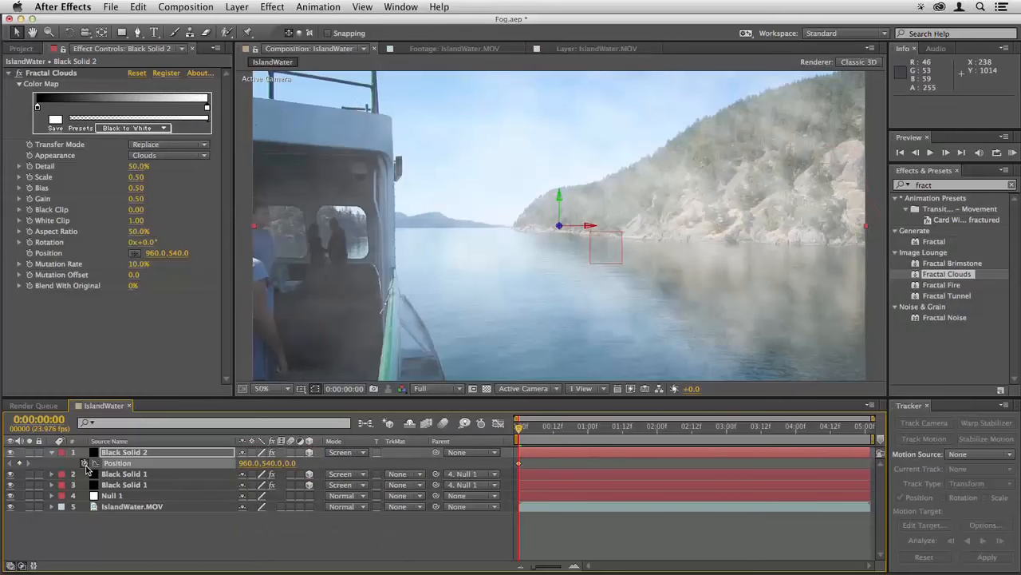
pyautogui.moveTo(816, 435); pyautogui.dragTo(869, 429)
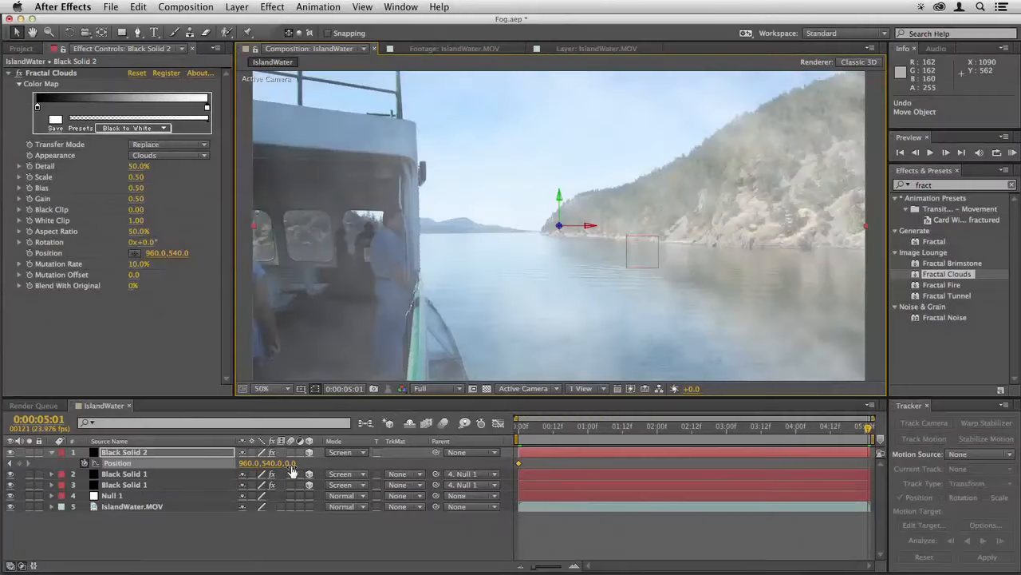
pyautogui.moveTo(292, 464); pyautogui.dragTo(617, 464)
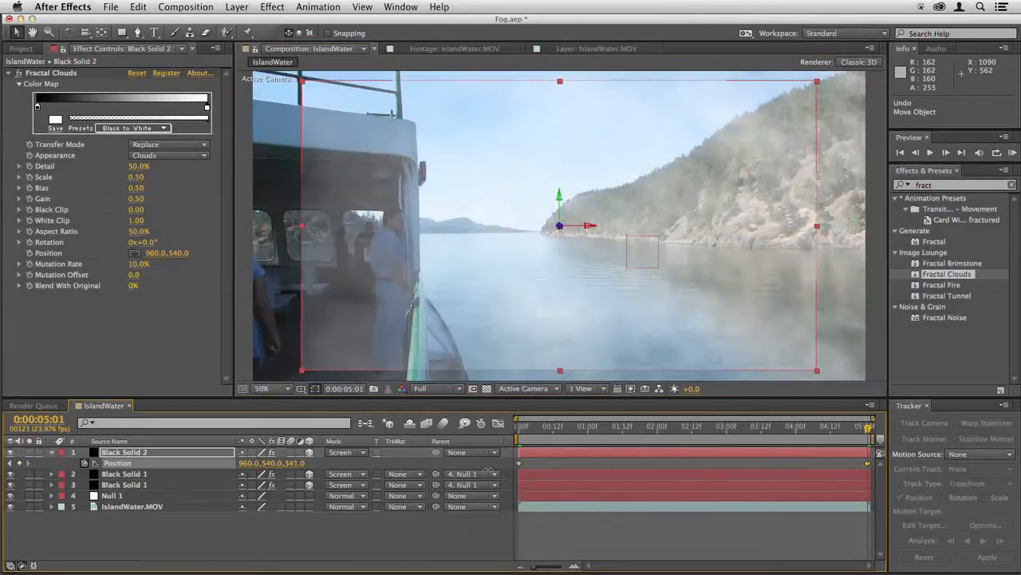
pyautogui.moveTo(489, 469); pyautogui.dragTo(184, 469)
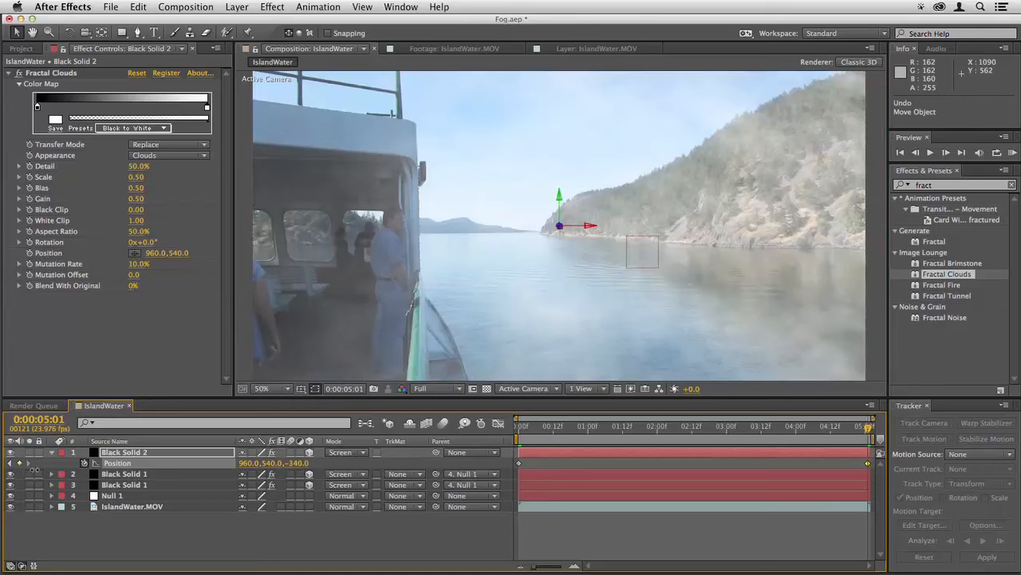
# - Preview the combined fog and clouds animation from the first frame
pyautogui.click(513, 432)
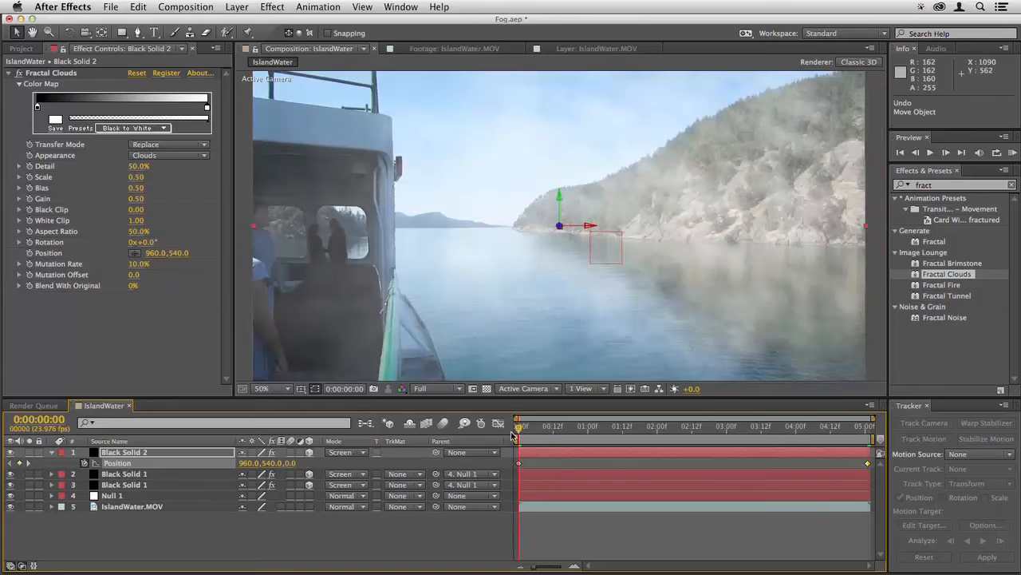
pyautogui.click(549, 459)
pyautogui.press('space')
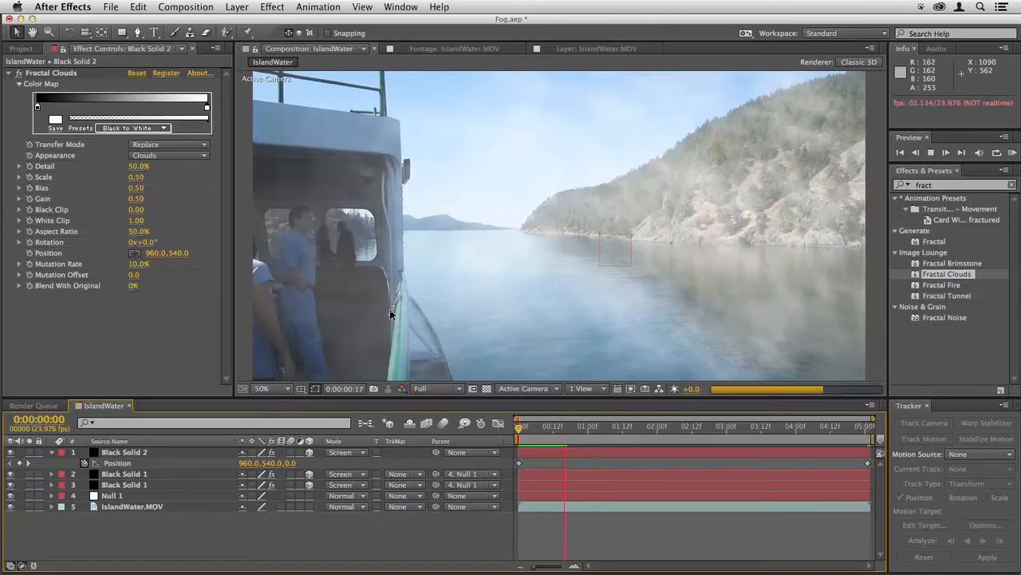
pyautogui.press('space')
pyautogui.moveTo(531, 429); pyautogui.dragTo(512, 430)
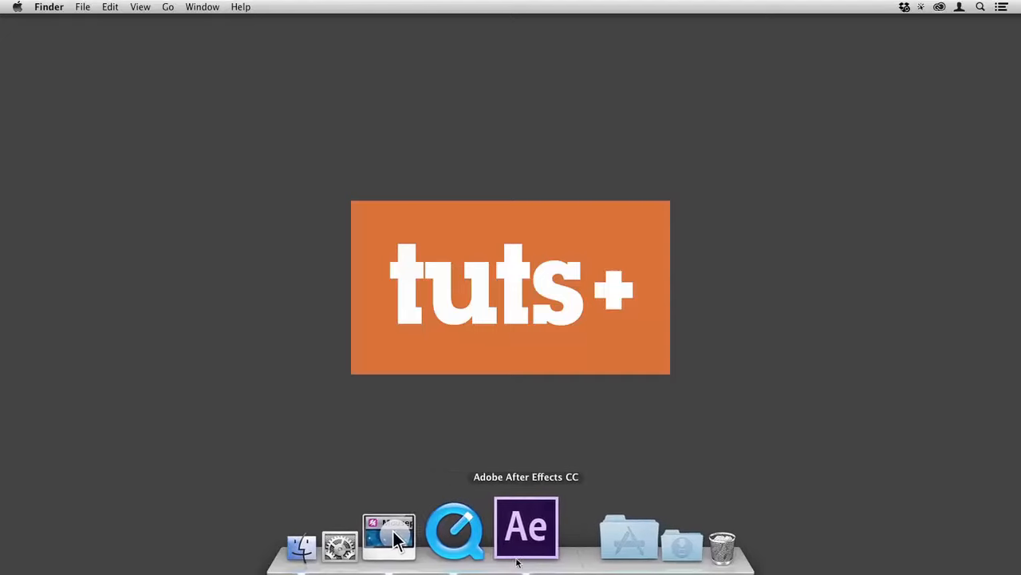
# - Switch to After Effects with the sparks.aep project and play through the WirePole footage, returning to the first frame
pyautogui.click(521, 551)
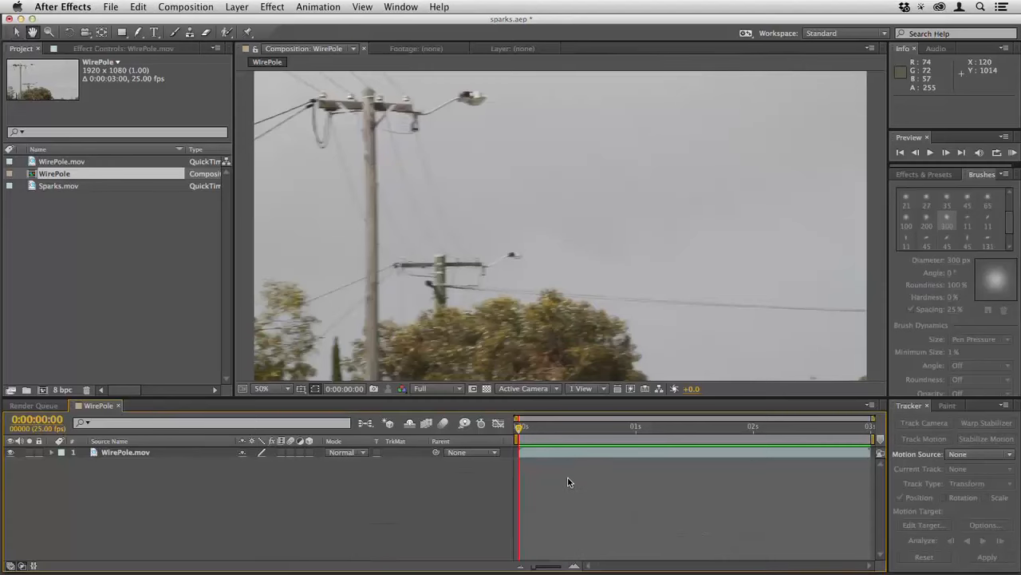
pyautogui.press('space')
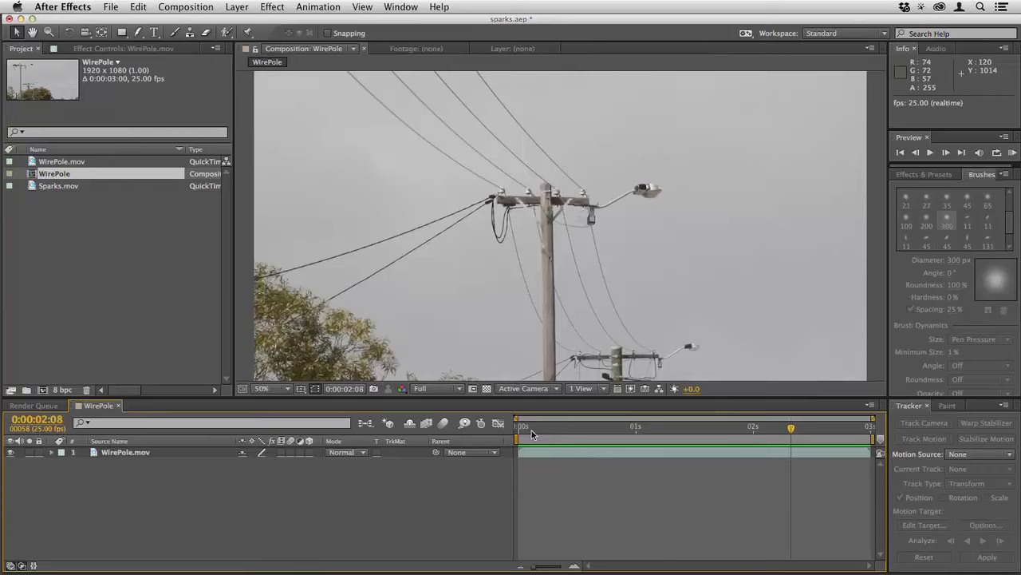
pyautogui.click(531, 431)
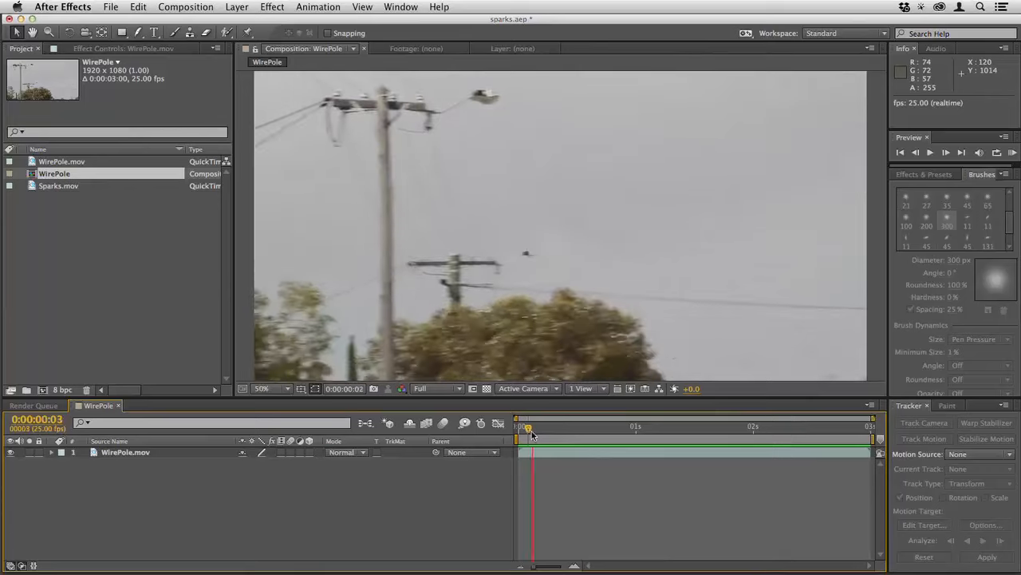
pyautogui.moveTo(532, 431)
pyautogui.mouseDown()
pyautogui.moveTo(769, 437)
pyautogui.moveTo(517, 439)
pyautogui.mouseUp()
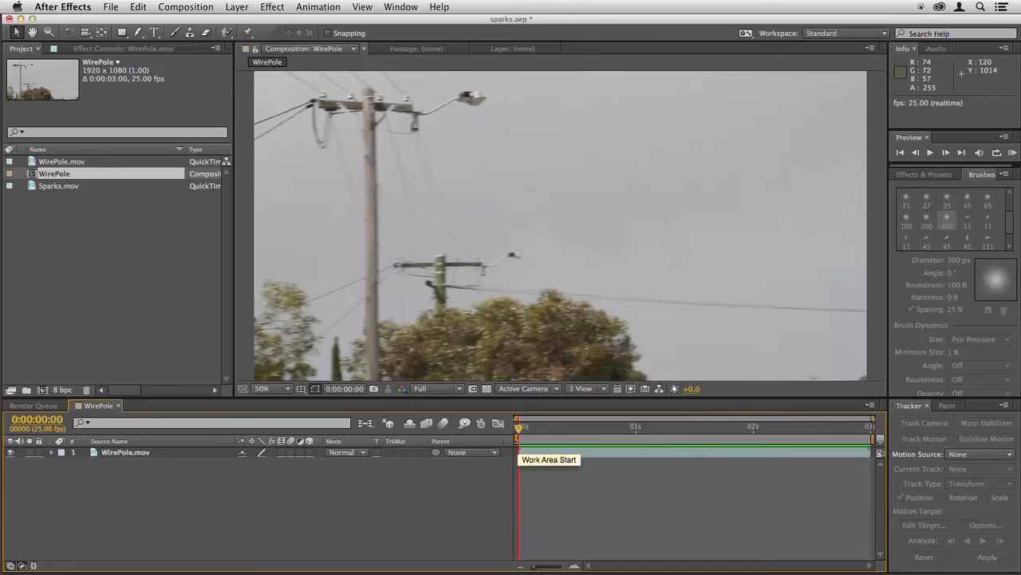
pyautogui.press('space')
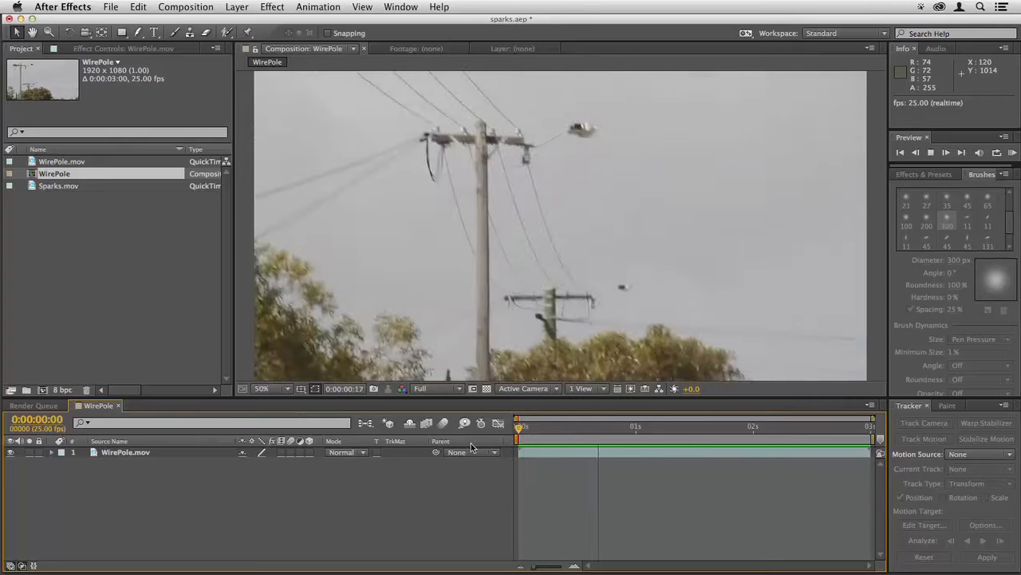
pyautogui.press('space')
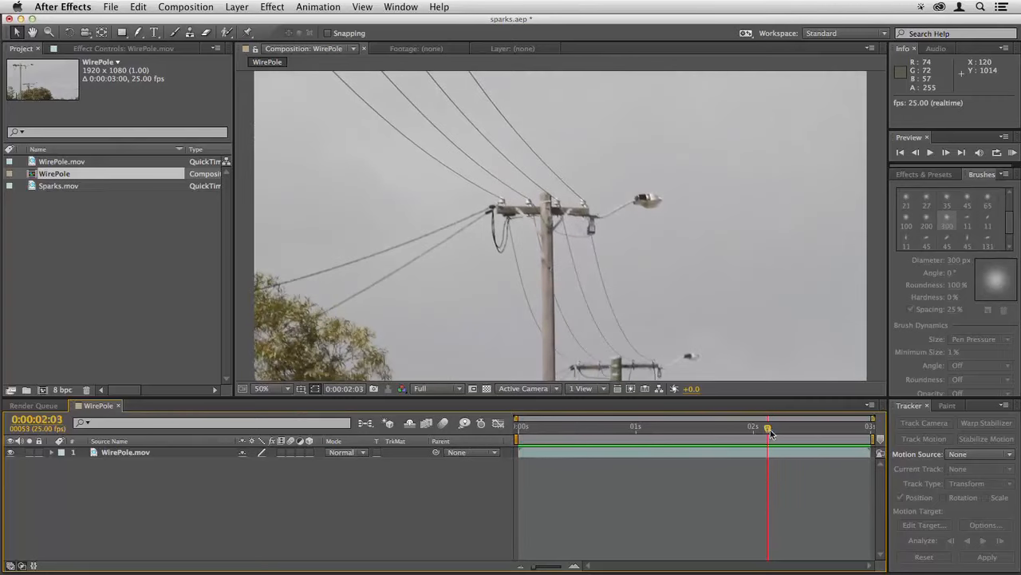
pyautogui.moveTo(770, 432); pyautogui.dragTo(518, 439)
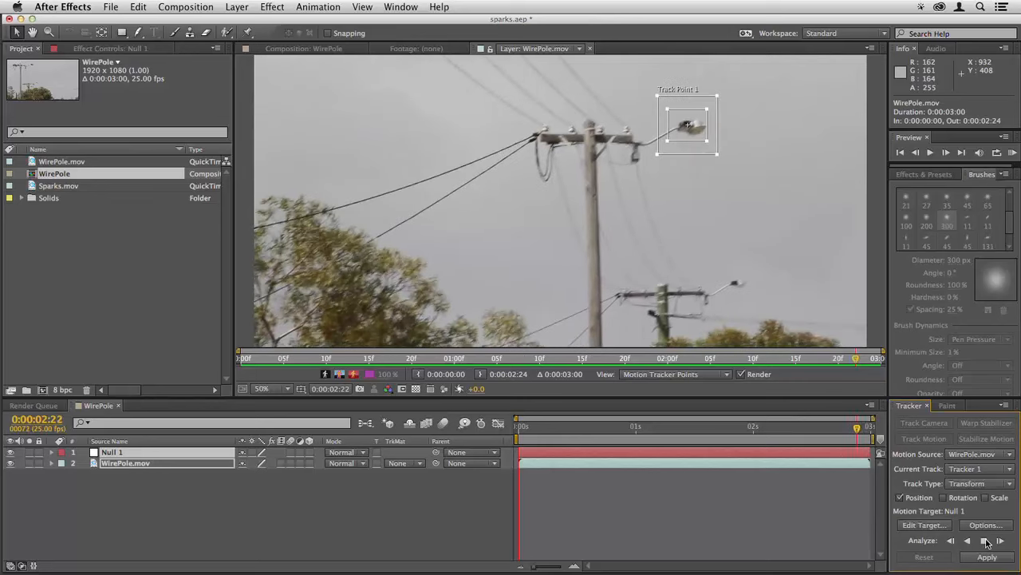
# - Apply the street lamp's motion track to Null 1 in the X and Y dimensions
pyautogui.click(988, 557)
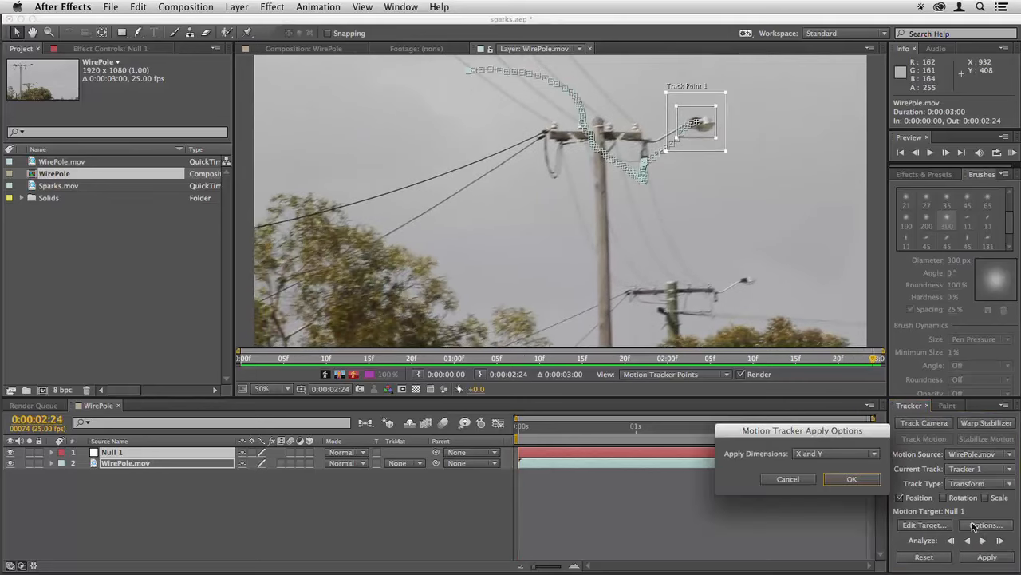
pyautogui.click(853, 478)
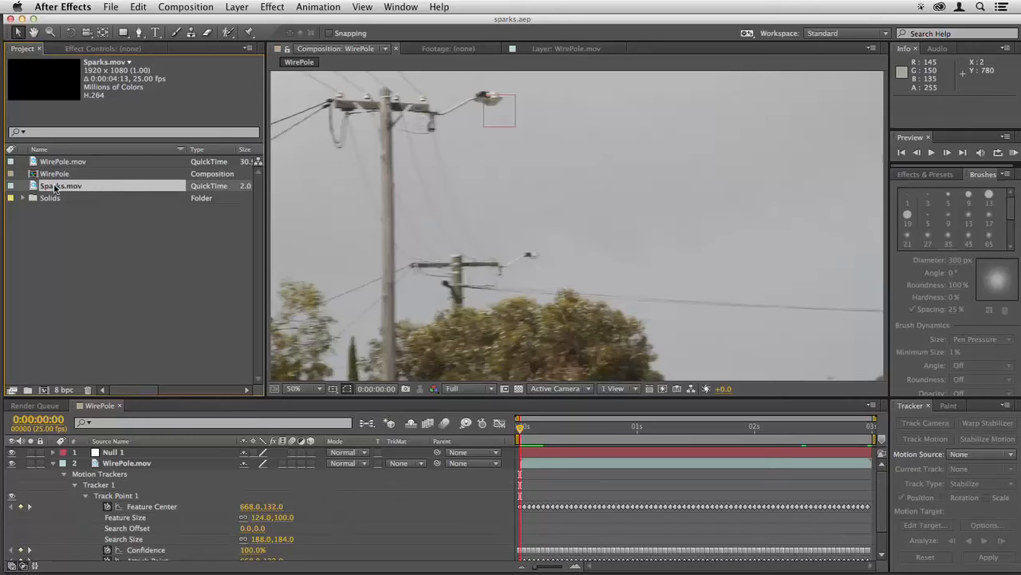
# - Place Sparks.mov beneath Null 1 in the WirePole composition, parent it to the null, and blend it in Add mode
pyautogui.moveTo(54, 188); pyautogui.dragTo(120, 453)
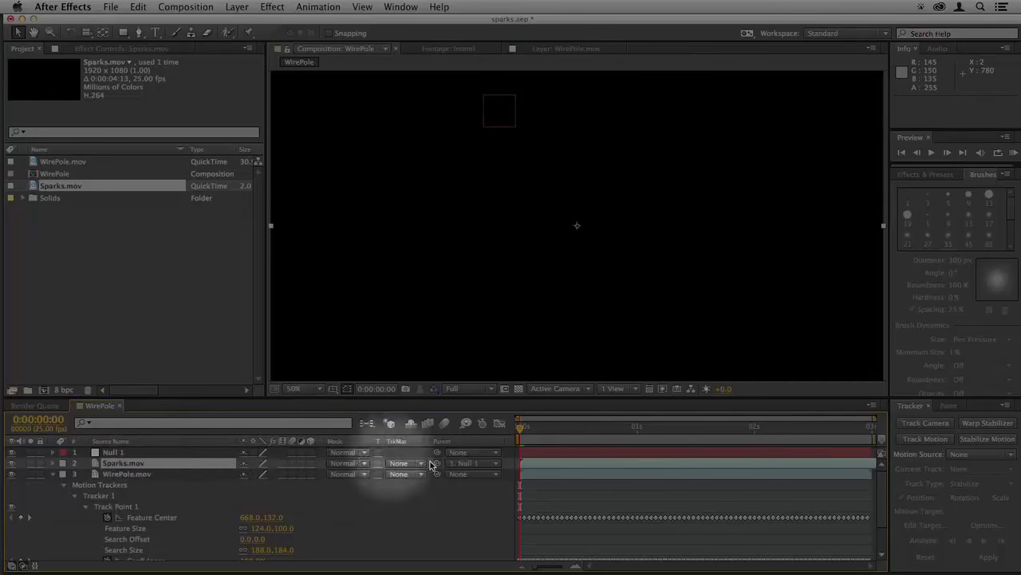
pyautogui.press('space')
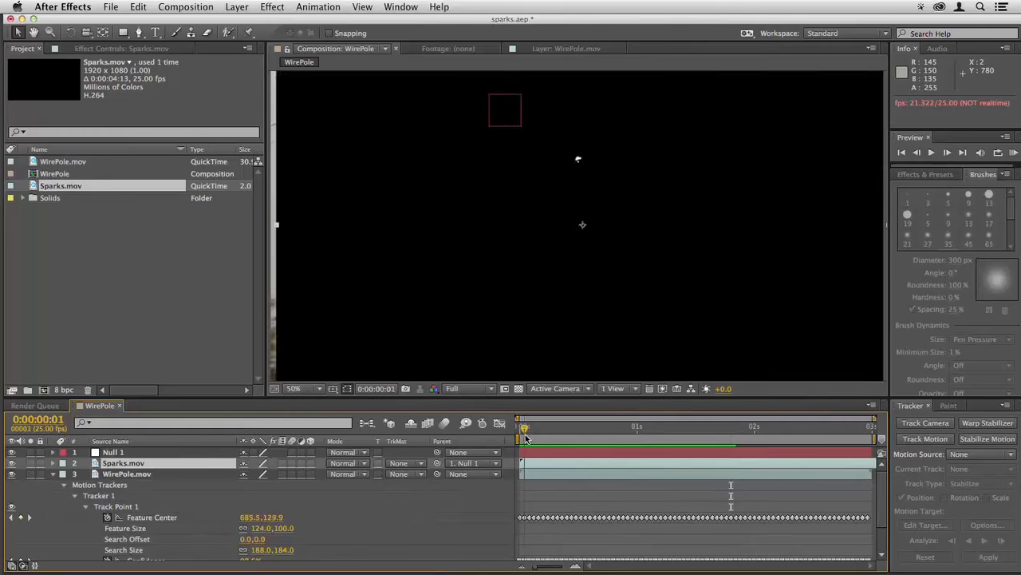
pyautogui.rightClick(635, 116)
pyautogui.moveTo(657, 249)
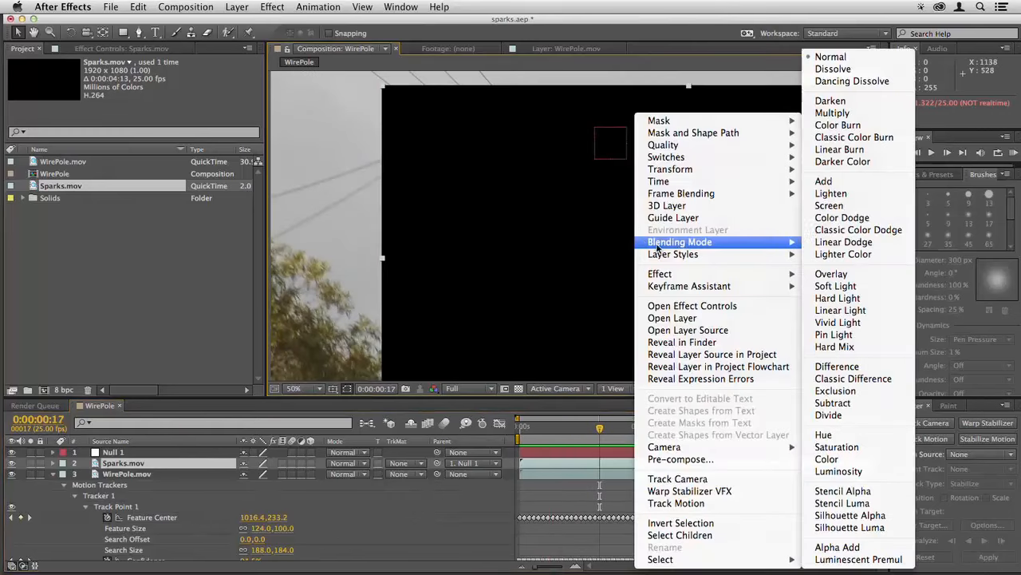
pyautogui.click(849, 185)
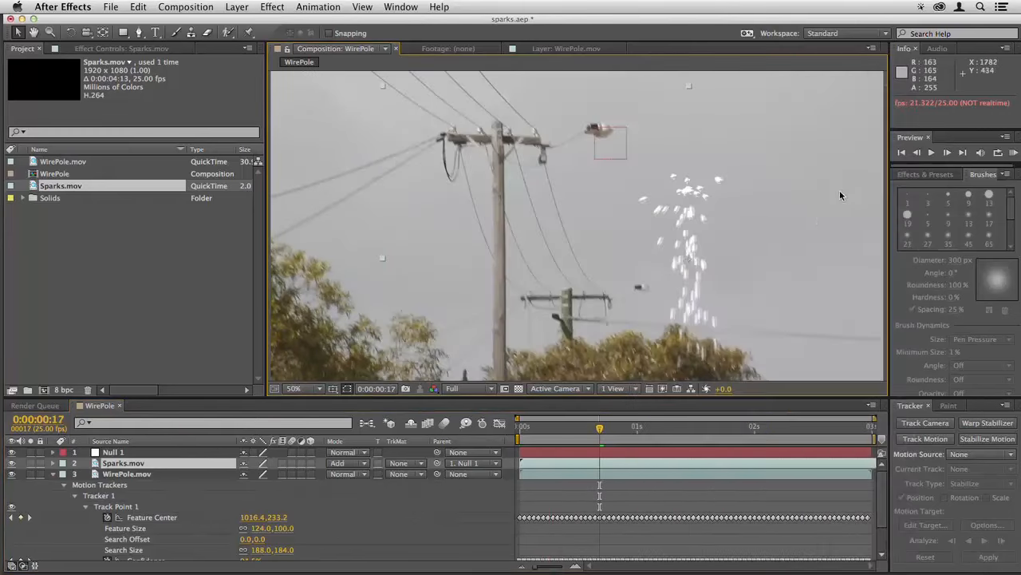
# - Shift the Sparks layer's anchor point to 1418, 684 so the sparks sit at the crossarm's end, and preview the motion
pyautogui.press('a')
pyautogui.moveTo(275, 476); pyautogui.dragTo(554, 486)
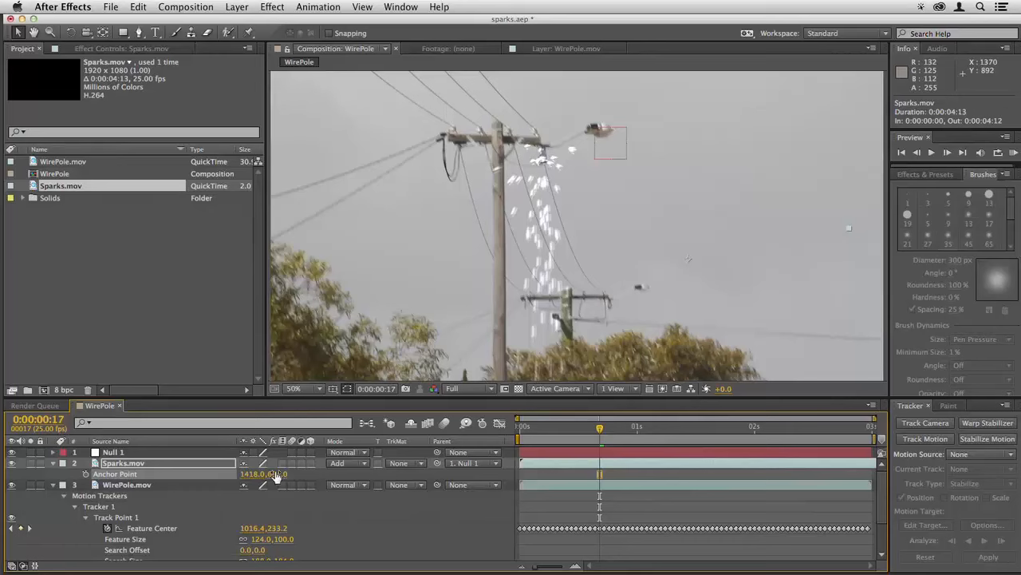
pyautogui.moveTo(275, 476); pyautogui.dragTo(308, 474)
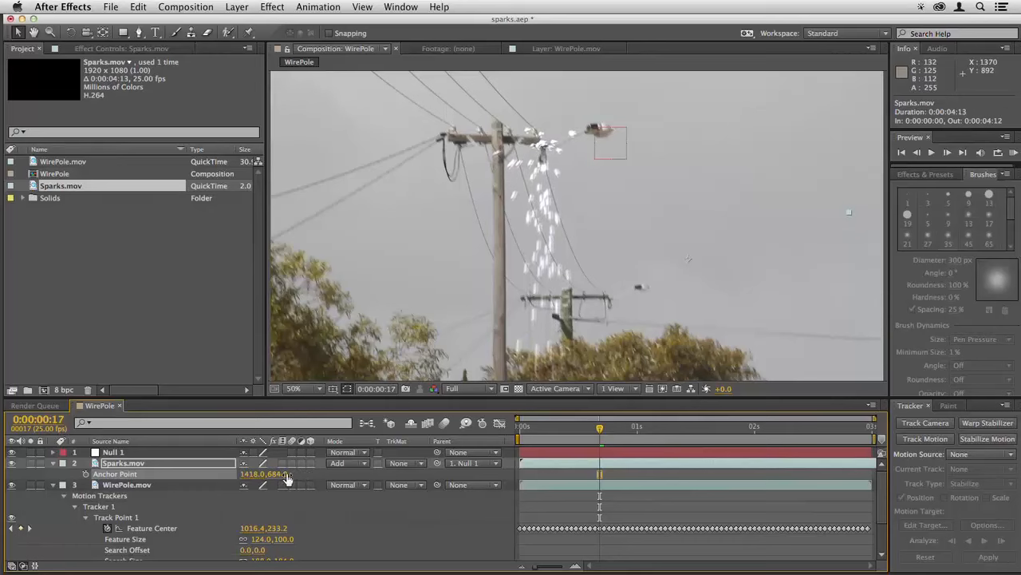
pyautogui.press('KP_0')
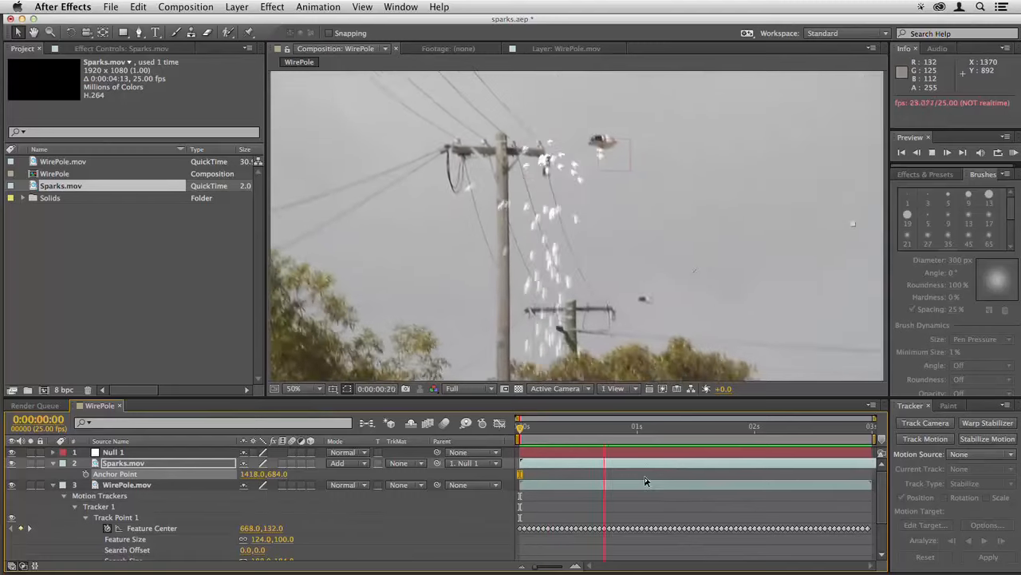
# - Scale the Sparks layer down to 43%
pyautogui.moveTo(551, 428); pyautogui.dragTo(531, 455)
pyautogui.click(530, 468)
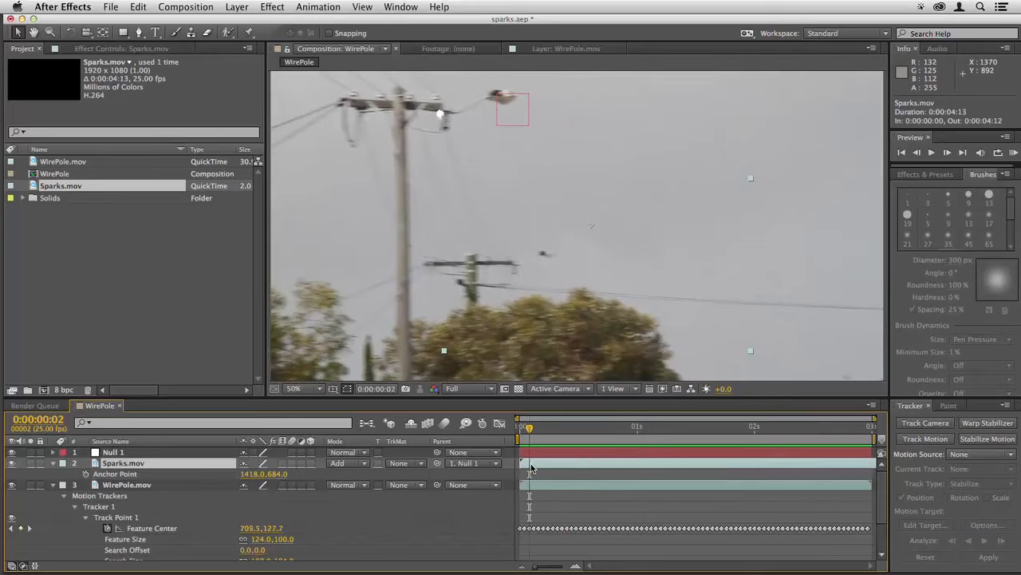
pyautogui.moveTo(264, 483); pyautogui.dragTo(244, 476)
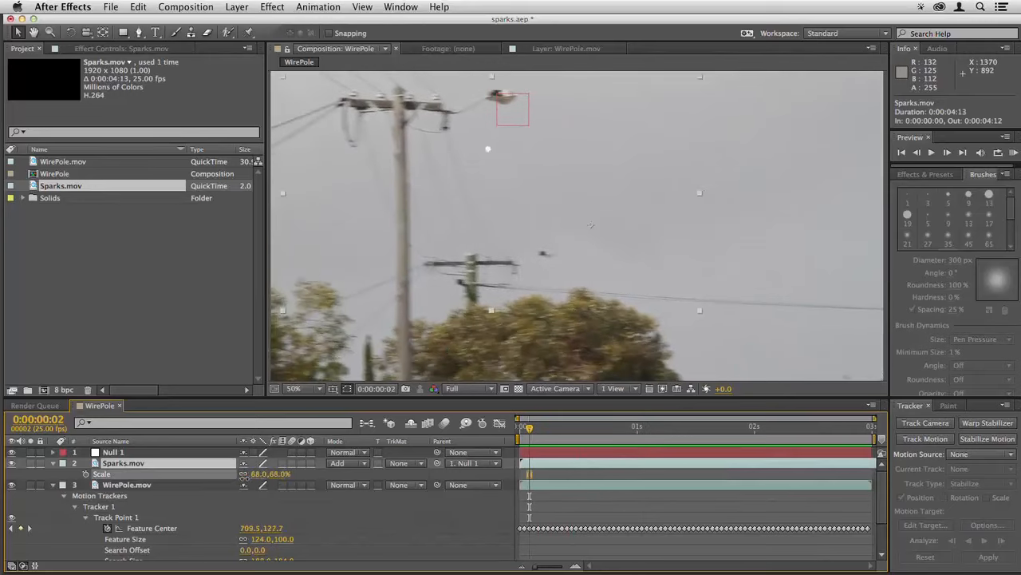
pyautogui.press('Return')
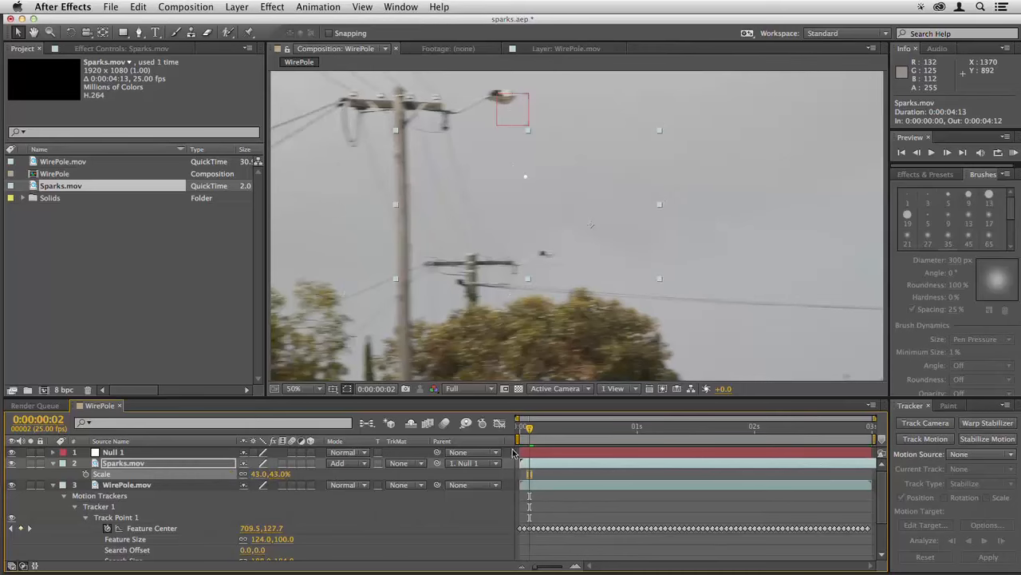
# - At 0:00:00:20, set the Sparks layer's anchor point to 2042, 1167 over the crossarm's end and preview from the start
pyautogui.moveTo(570, 429); pyautogui.dragTo(614, 429)
pyautogui.press('a')
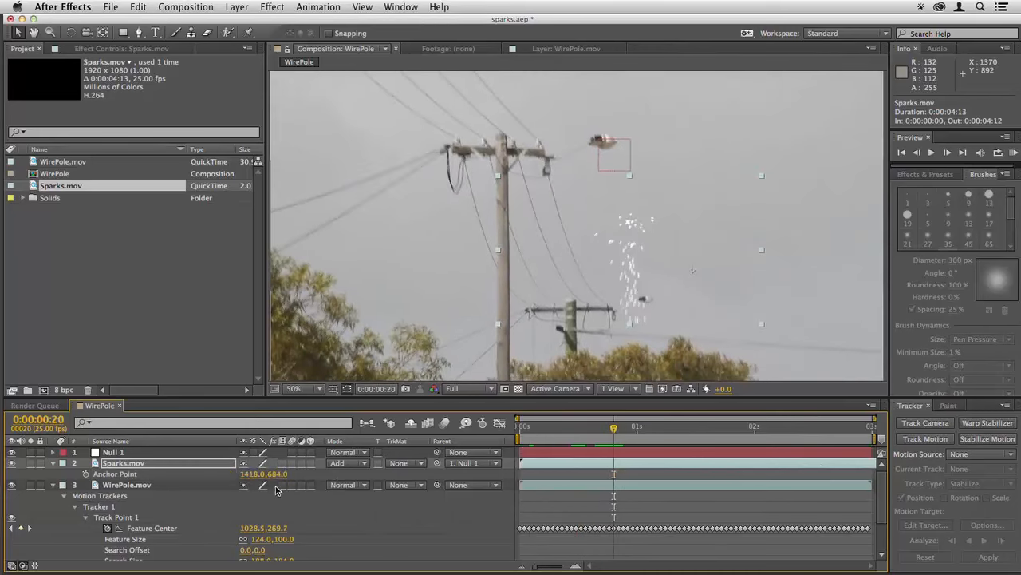
pyautogui.moveTo(274, 474); pyautogui.dragTo(414, 473)
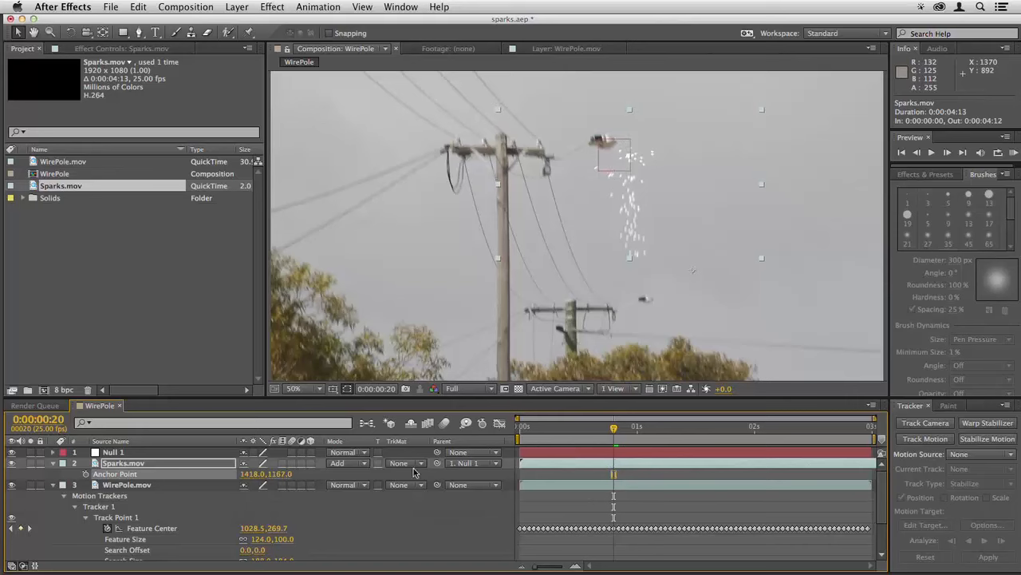
pyautogui.moveTo(244, 476); pyautogui.dragTo(662, 482)
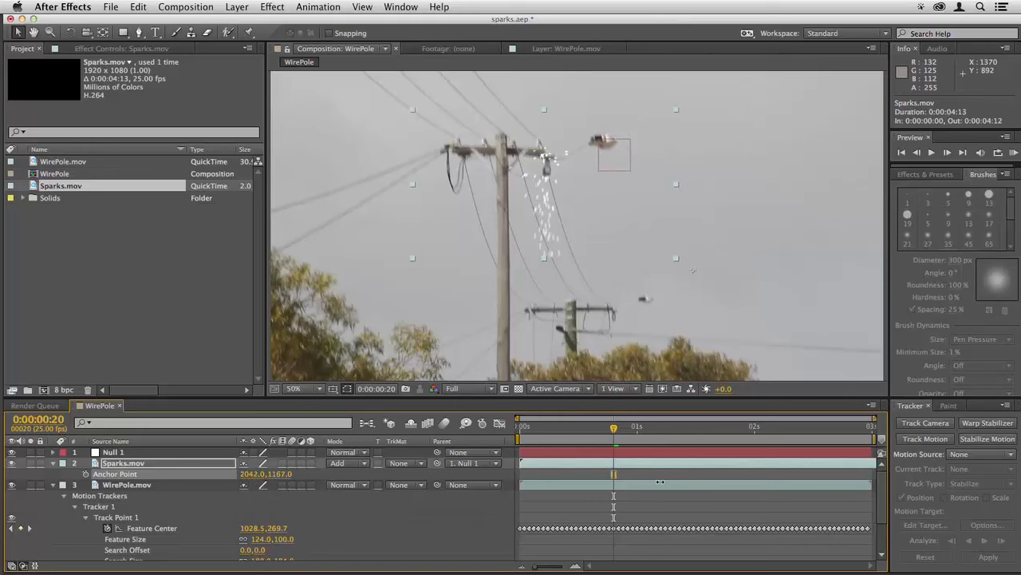
pyautogui.press('KP_0')
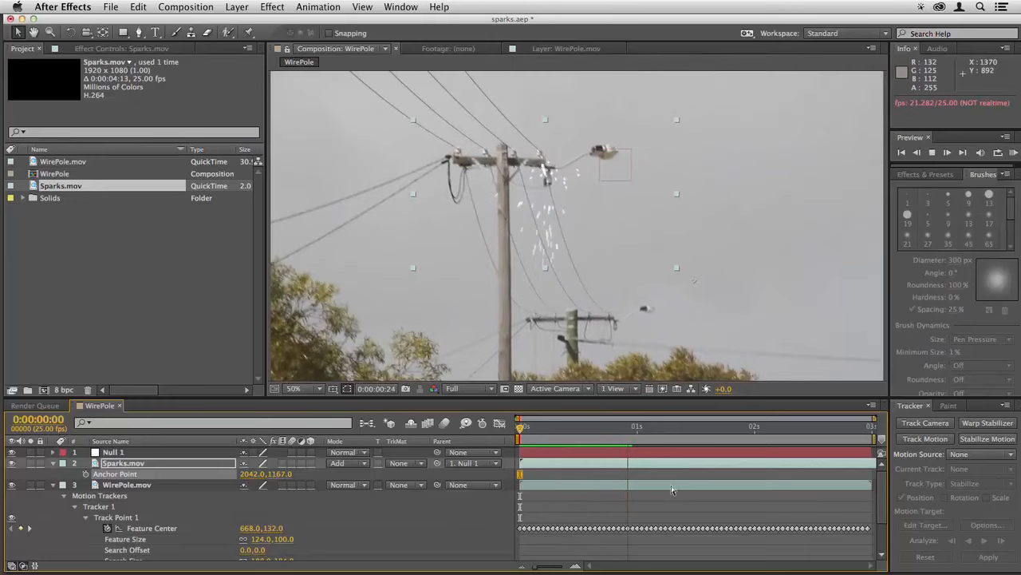
pyautogui.press('space')
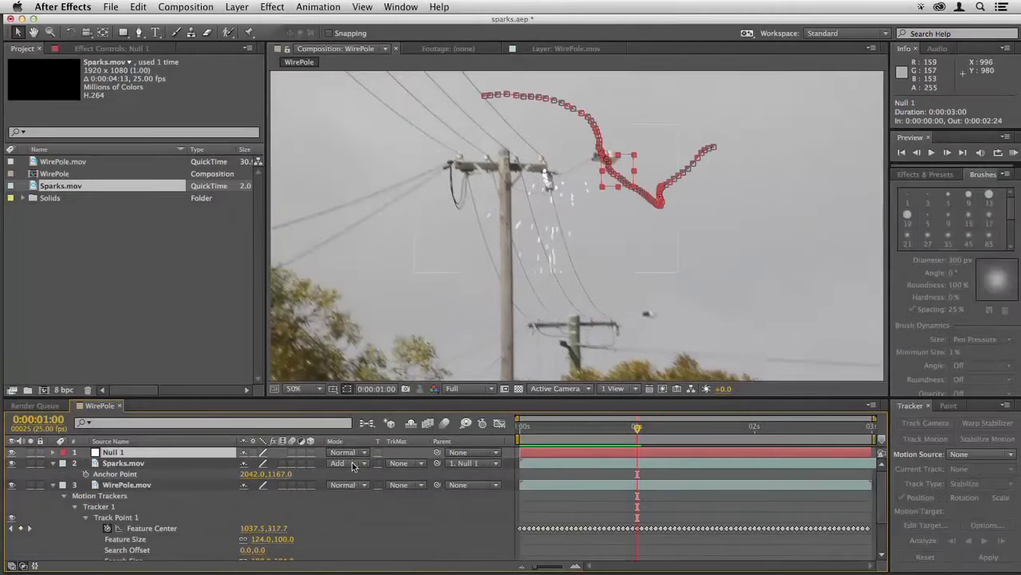
# - Compare the Sparks layer in Normal and Add blending modes, ending on Add, and deselect it
pyautogui.click(355, 463)
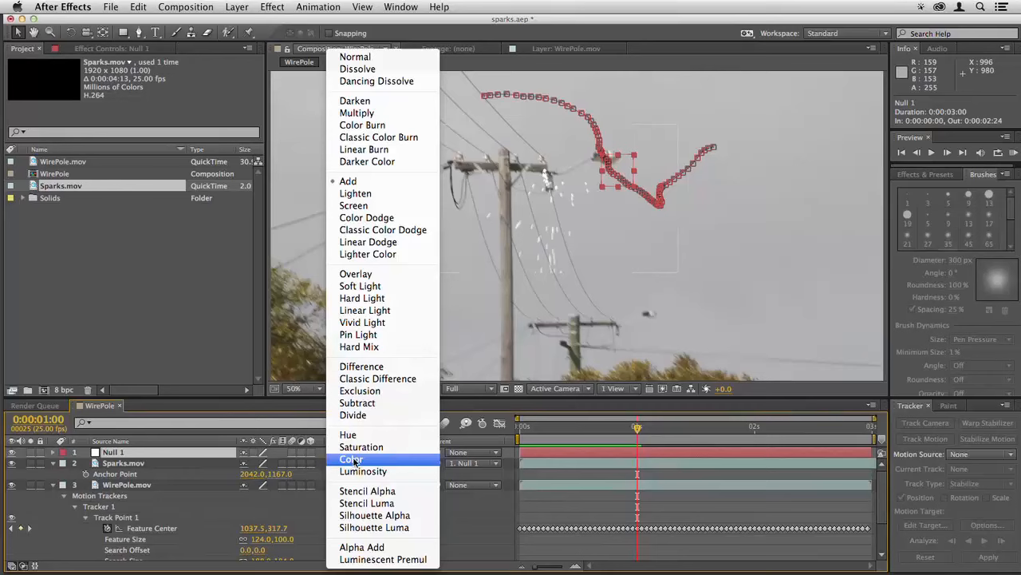
pyautogui.click(390, 59)
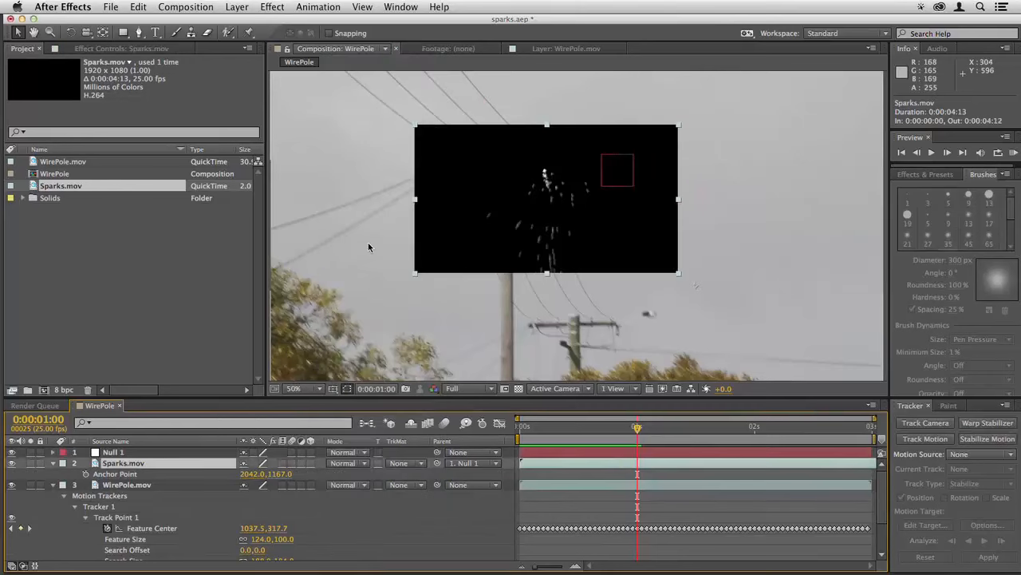
pyautogui.click(345, 467)
pyautogui.click(374, 178)
pyautogui.click(584, 477)
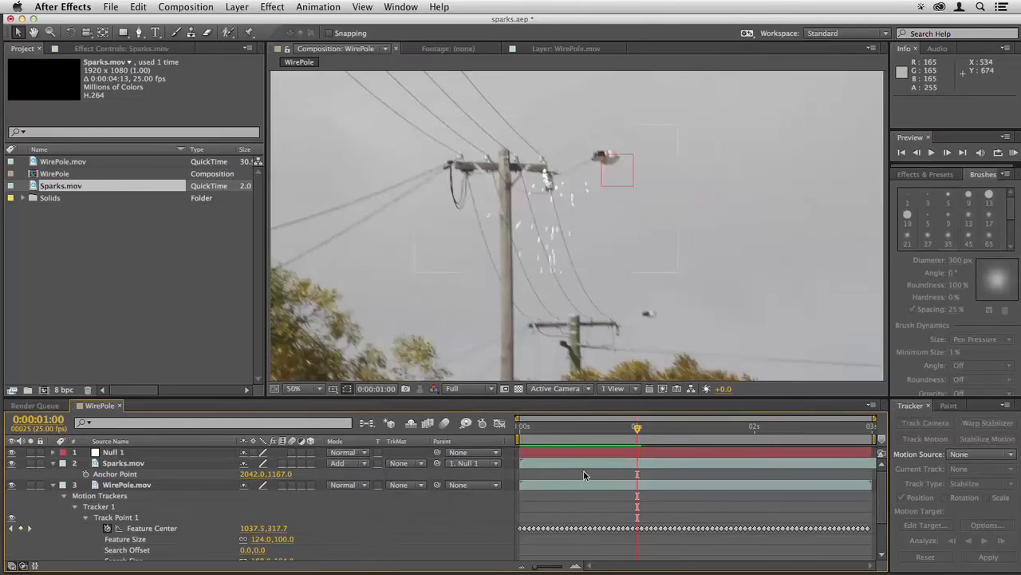
# - Play the shot to 0:00:01:09 and scale the Sparks layer up to 54%
pyautogui.press('space')
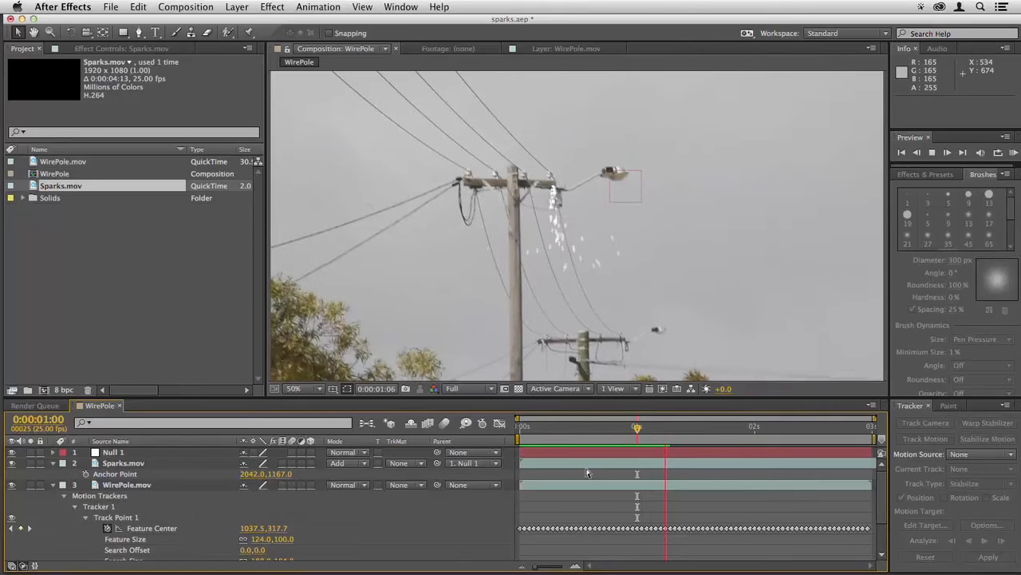
pyautogui.press('space')
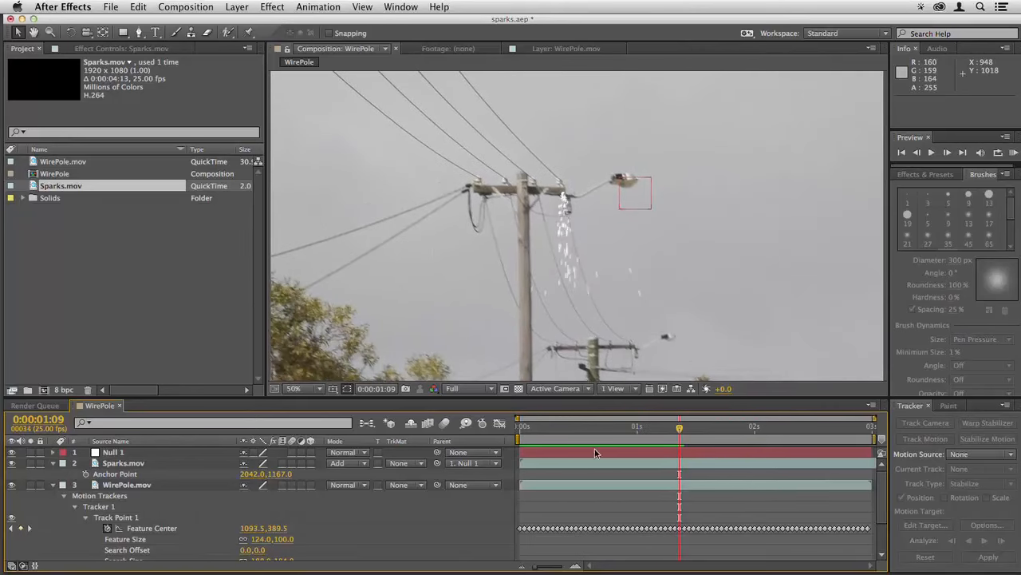
pyautogui.click(577, 467)
pyautogui.press('s')
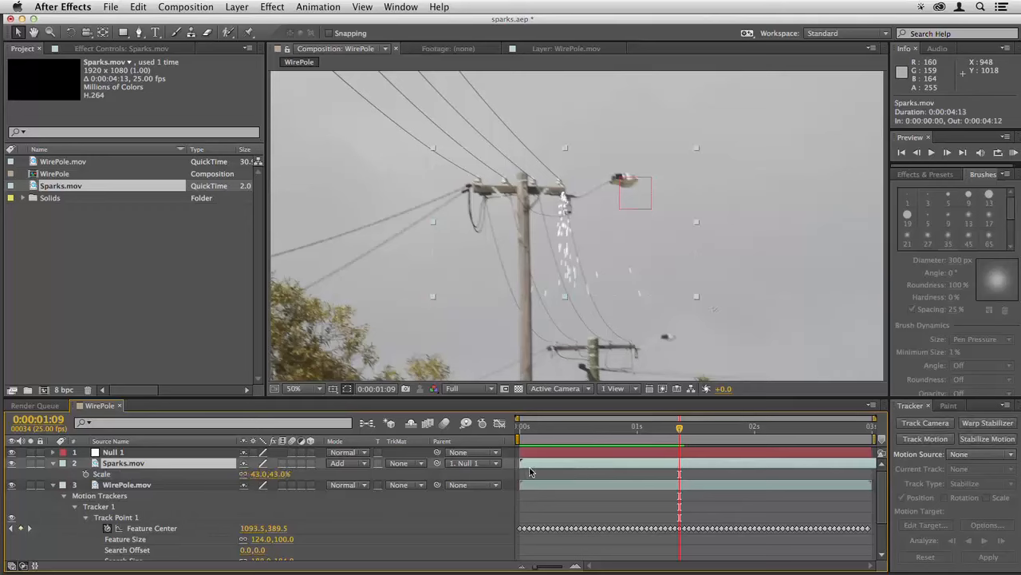
pyautogui.moveTo(279, 478); pyautogui.dragTo(286, 475)
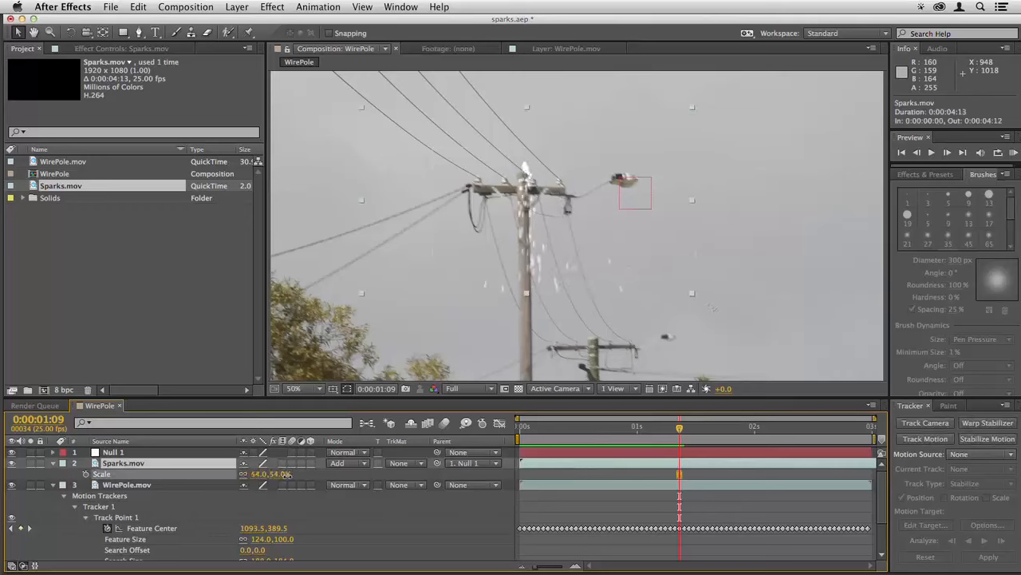
# - Set the Sparks layer's anchor point to 1802, 974 so the sparks fall from the crossarm's end
pyautogui.press('a')
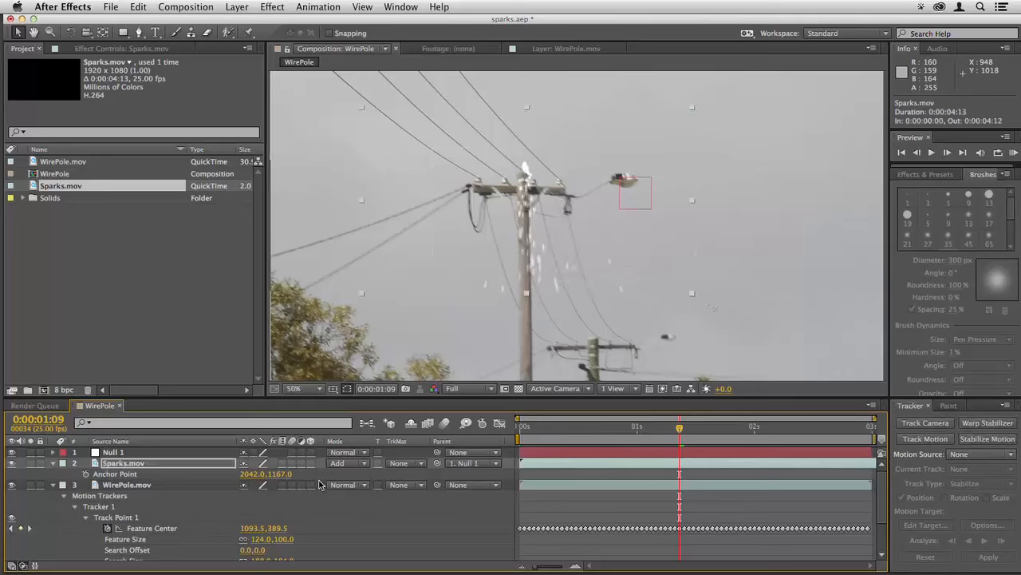
pyautogui.moveTo(283, 475); pyautogui.dragTo(186, 476)
pyautogui.moveTo(250, 476); pyautogui.dragTo(80, 460)
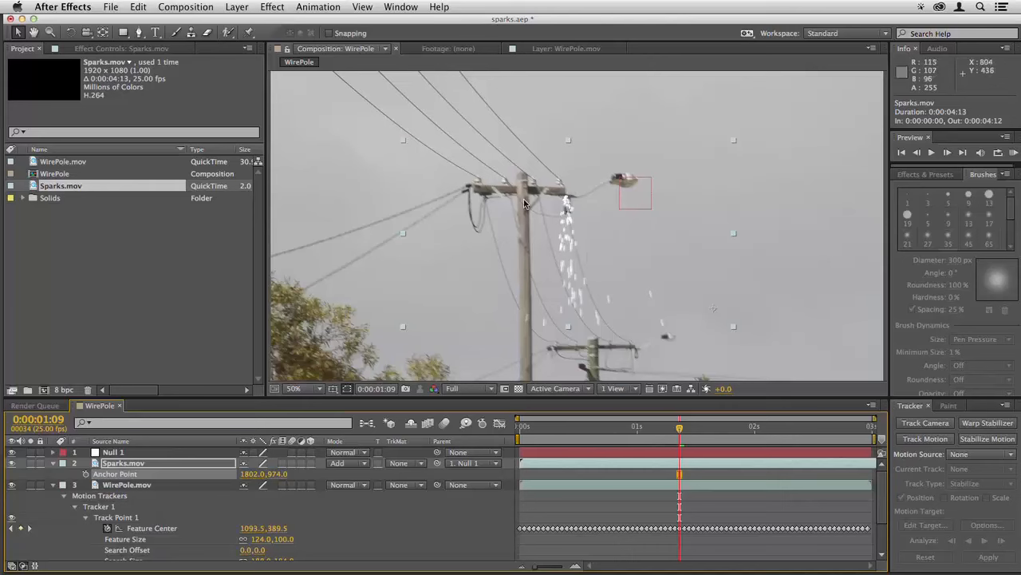
# - Change the Sparks layer's blending mode to Screen and preview the shot from near the start
pyautogui.rightClick(583, 250)
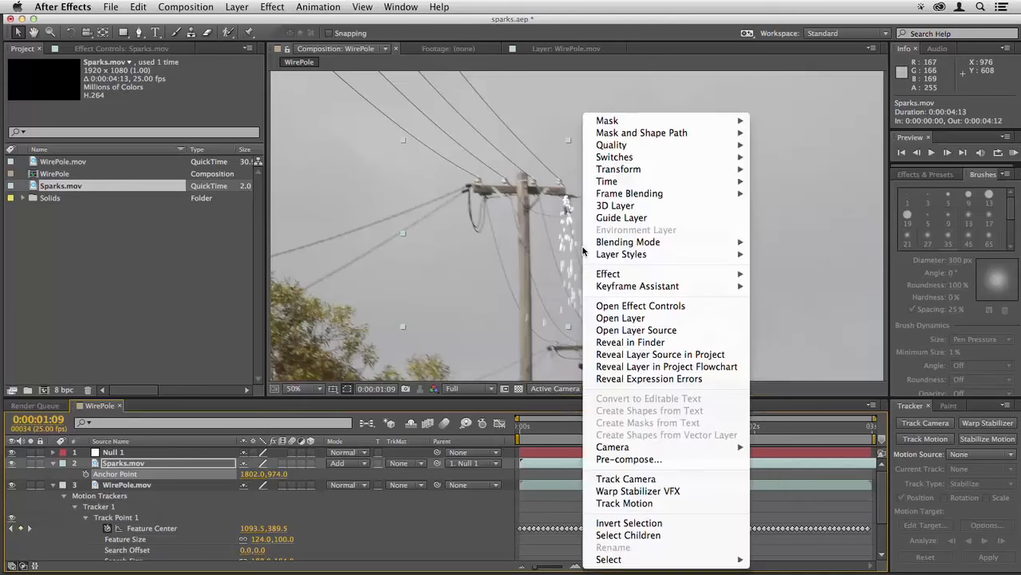
pyautogui.moveTo(601, 246)
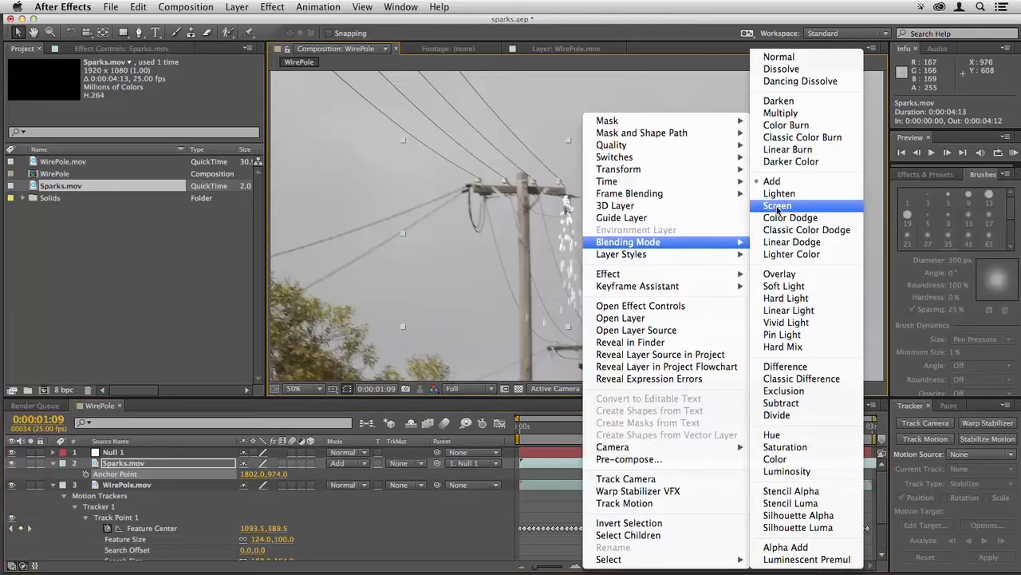
pyautogui.click(778, 206)
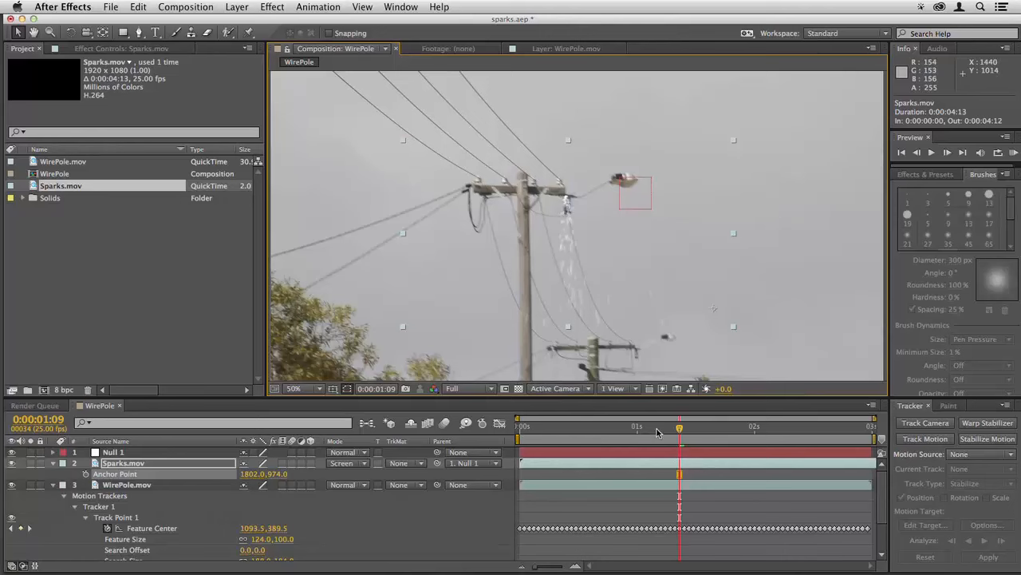
pyautogui.press('space')
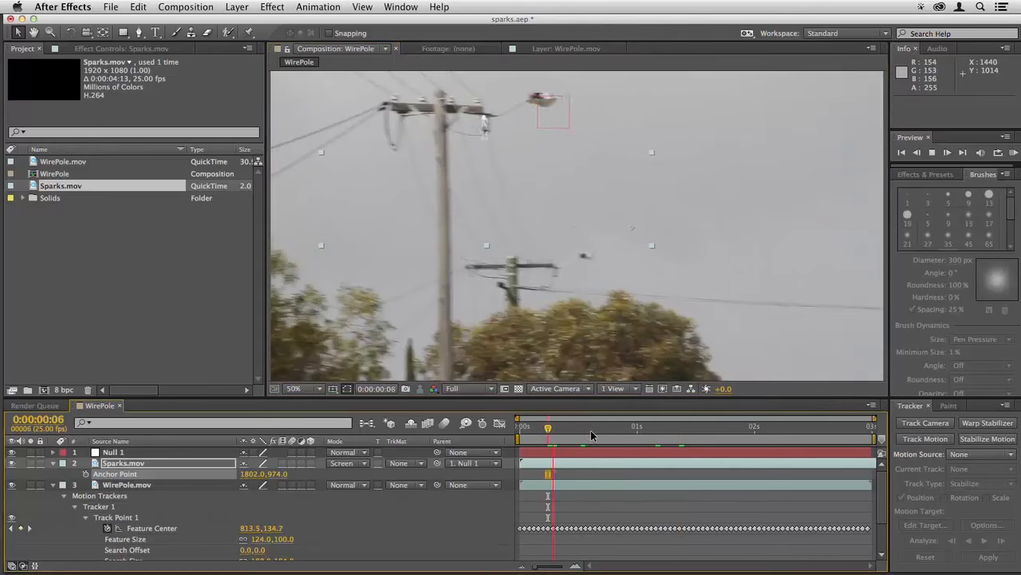
# - At 0:00:00:20, draw a closed nine-point Pen mask on the Sparks layer, loosely enclosing the sparks and the pole's crossarm
pyautogui.click(636, 428)
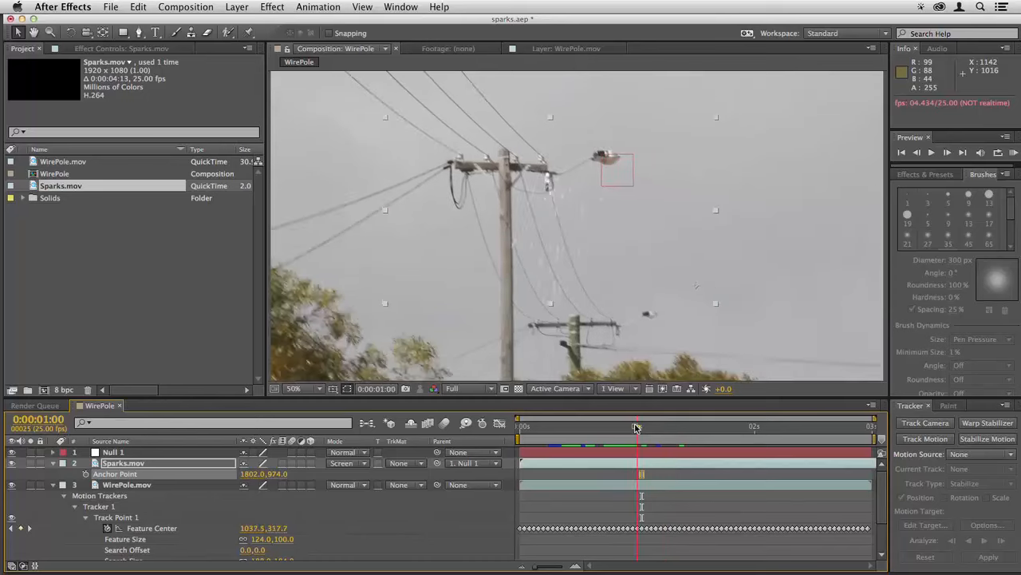
pyautogui.moveTo(636, 428); pyautogui.dragTo(613, 432)
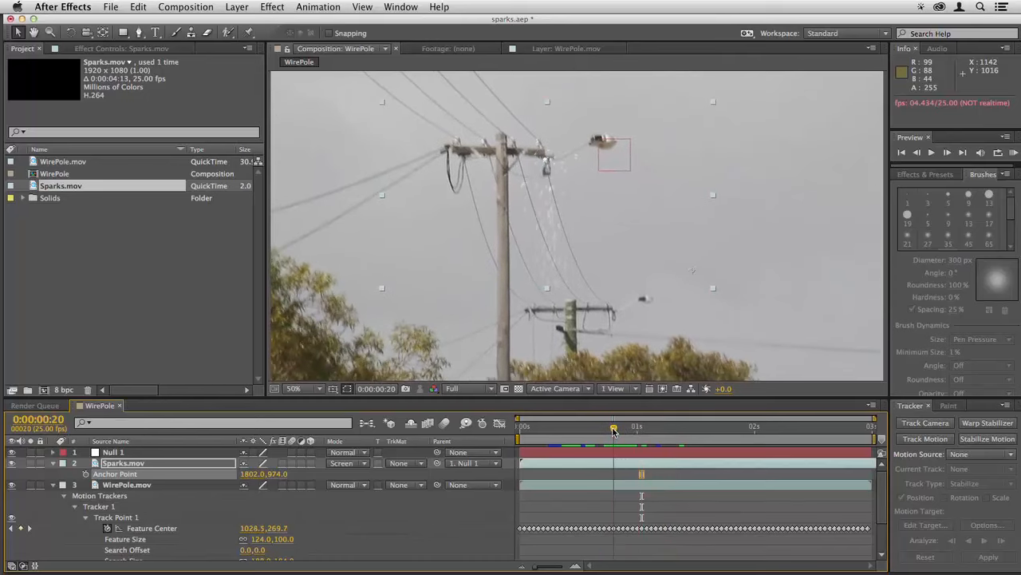
pyautogui.click(608, 471)
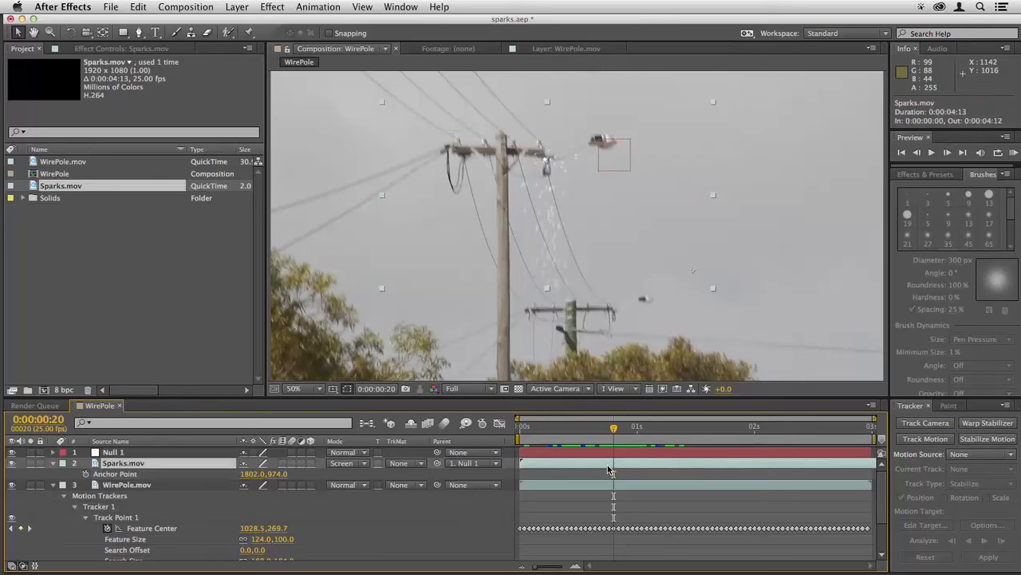
pyautogui.click(139, 32)
pyautogui.click(432, 121)
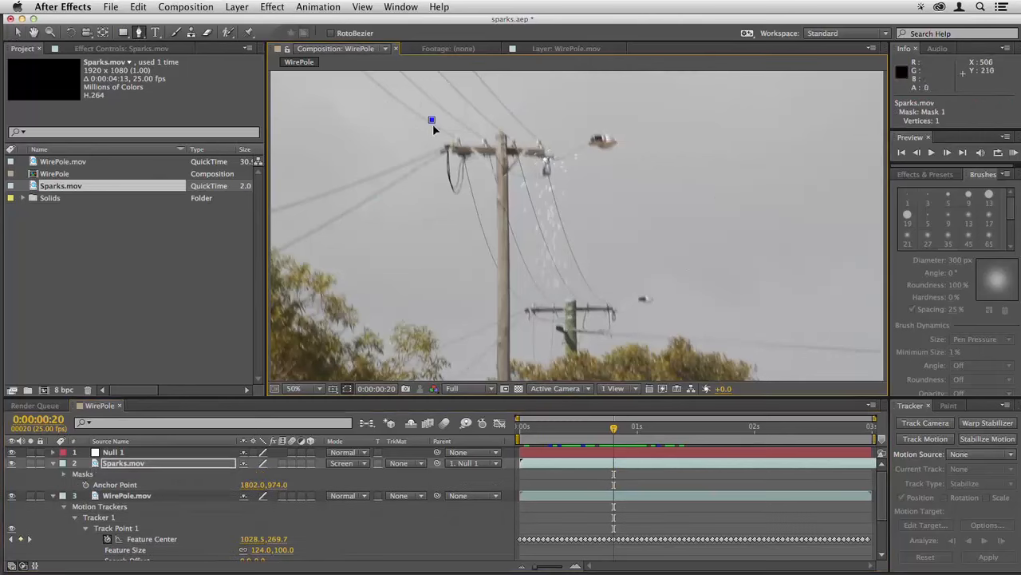
pyautogui.click(464, 257)
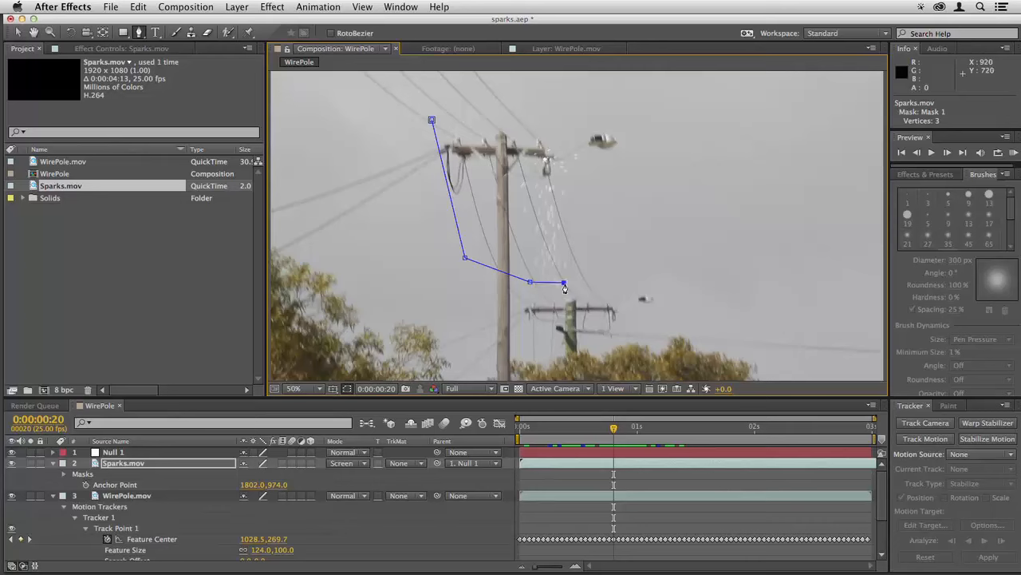
pyautogui.click(659, 116)
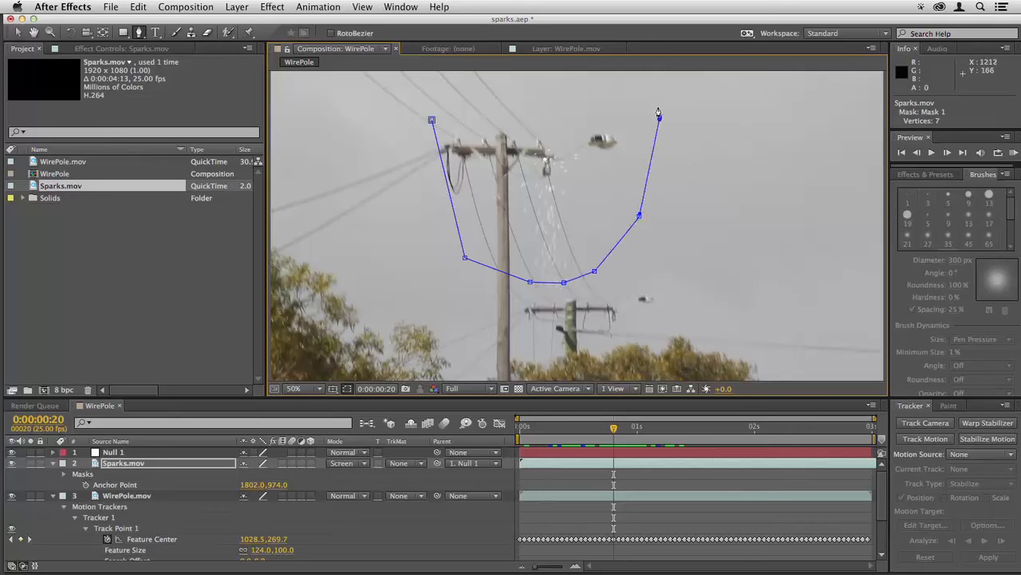
pyautogui.click(534, 76)
pyautogui.click(431, 121)
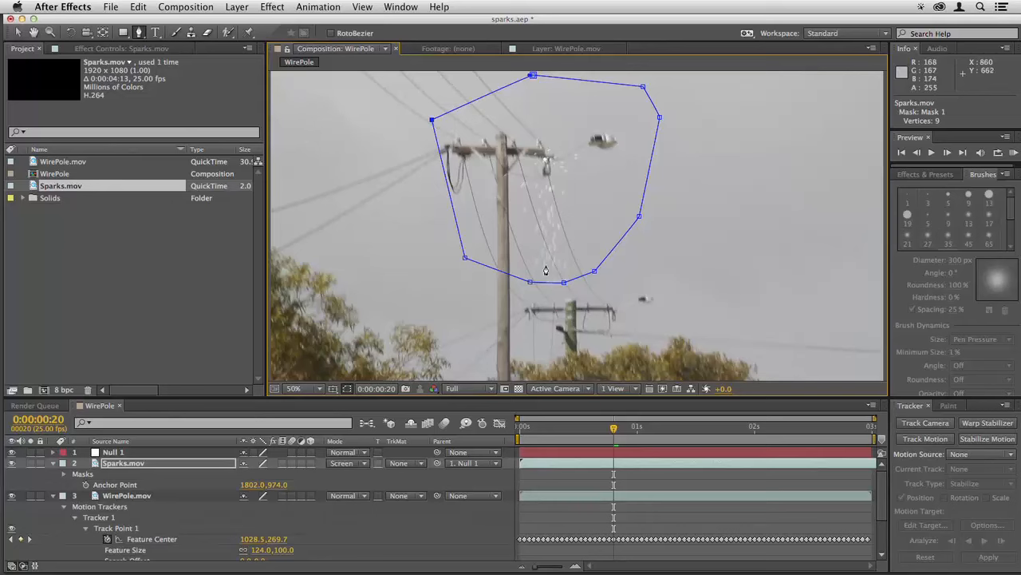
# - With the Mask Feather tool, add a feather point on the Sparks mask's lower edge and pull it inward across the falling sparks
pyautogui.moveTo(141, 35); pyautogui.dragTo(192, 87)
pyautogui.moveTo(192, 87); pyautogui.dragTo(194, 90)
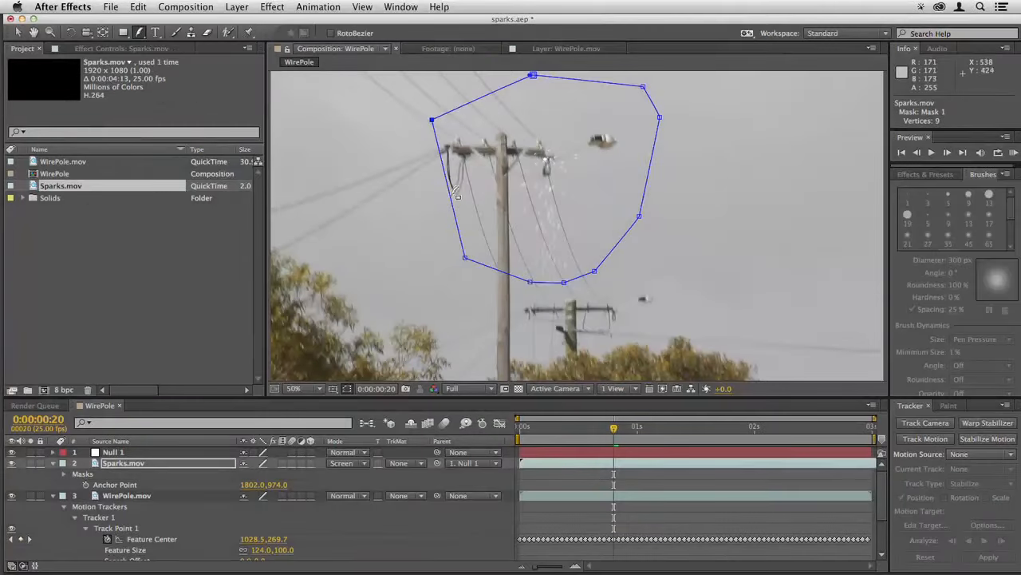
pyautogui.click(545, 280)
pyautogui.moveTo(546, 274); pyautogui.dragTo(551, 253)
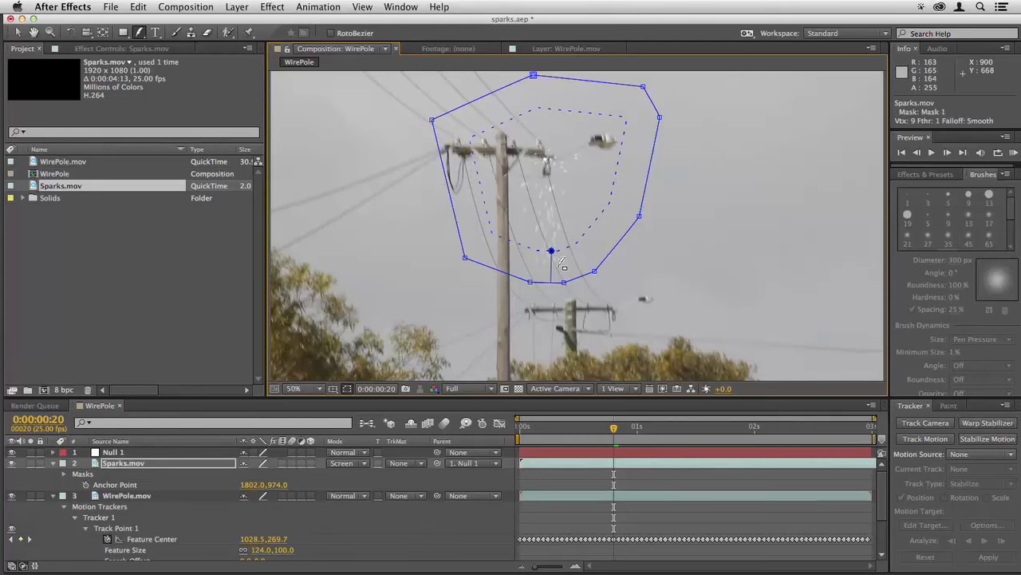
pyautogui.press('.')
pyautogui.press('.')
pyautogui.press(',')
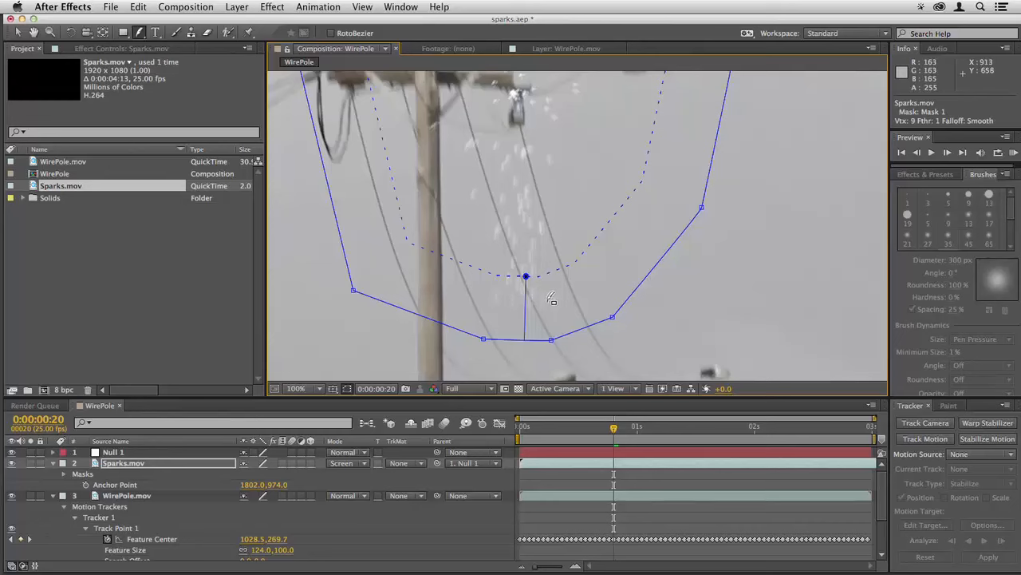
pyautogui.press(',')
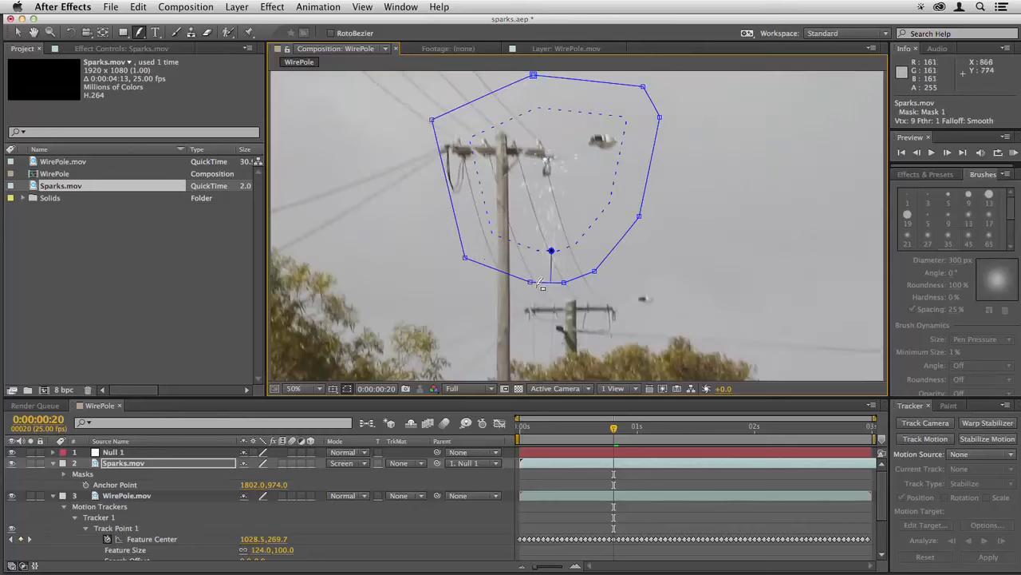
# - Add feather points on both sides of the Sparks mask and pull them onto its outline so only the lower edge is feathered
pyautogui.click(485, 203)
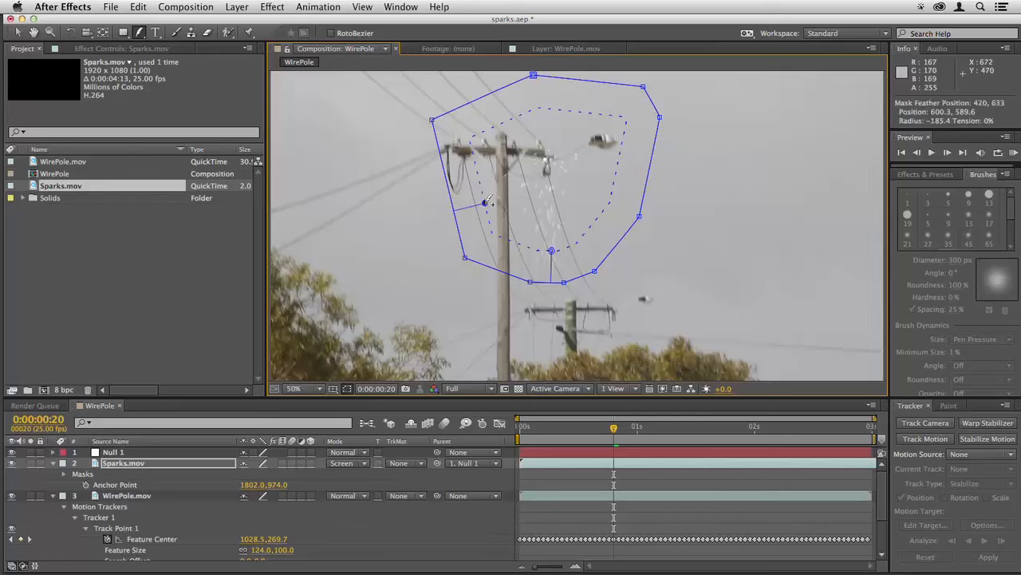
pyautogui.moveTo(485, 202); pyautogui.dragTo(453, 216)
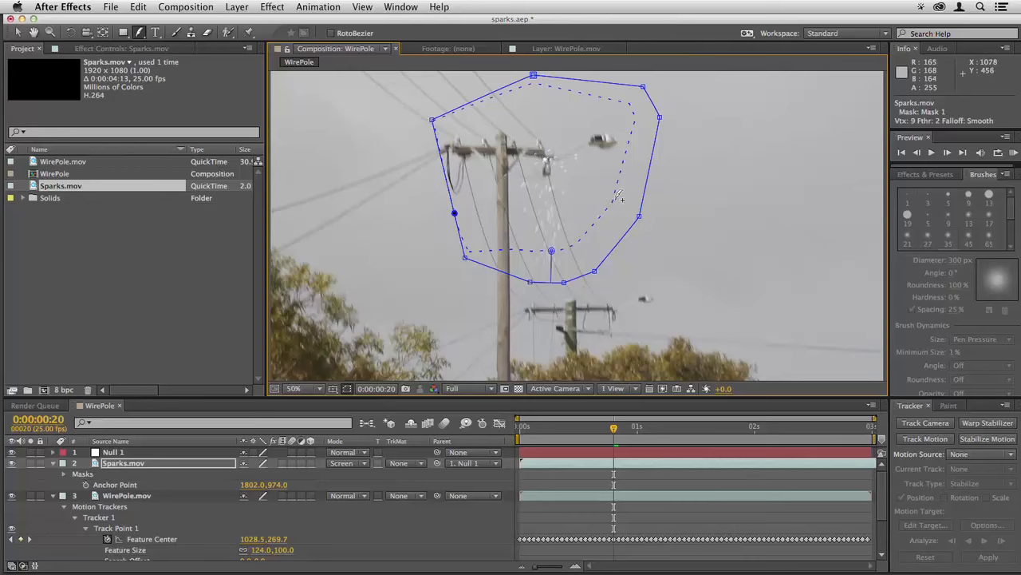
pyautogui.moveTo(618, 196); pyautogui.dragTo(643, 200)
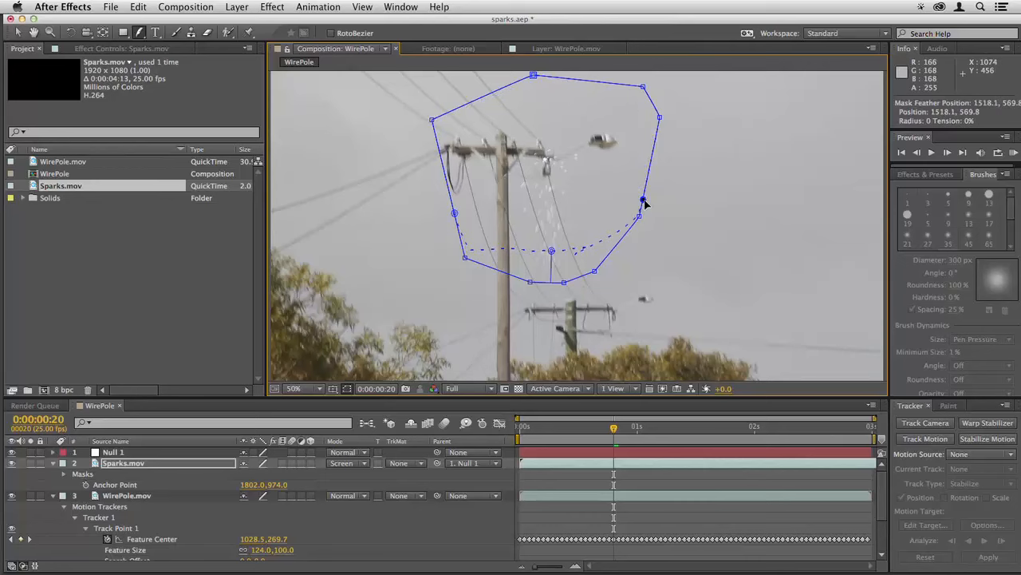
# - Preview the masked sparks from the start, scrub between 0:00:00:13 and 0:00:00:21 to check the blend, and return to 0:00:00:00
pyautogui.moveTo(661, 429)
pyautogui.mouseDown()
pyautogui.moveTo(883, 436)
pyautogui.moveTo(649, 435)
pyautogui.mouseUp()
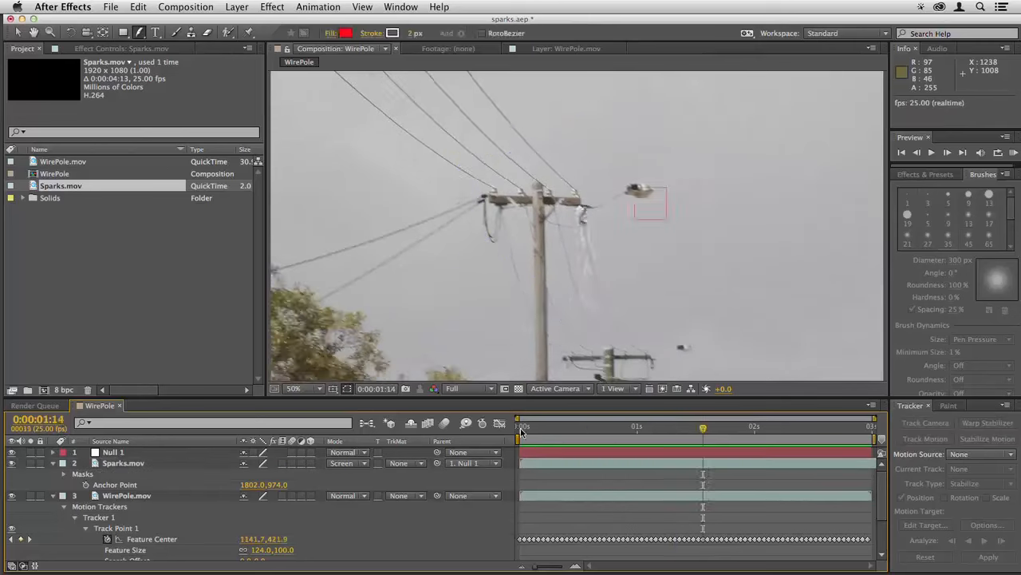
pyautogui.click(521, 431)
pyautogui.press('space')
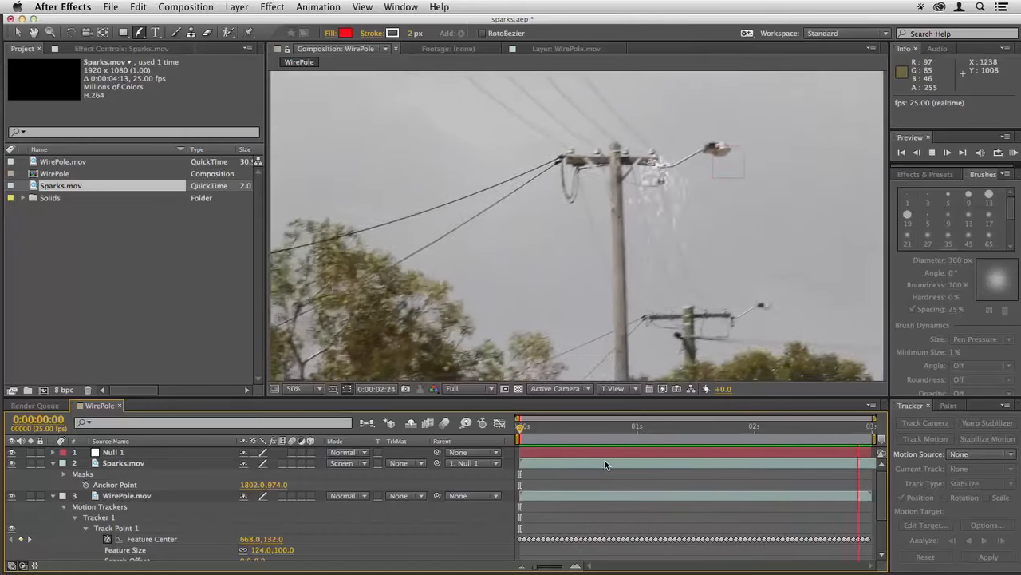
pyautogui.click(525, 429)
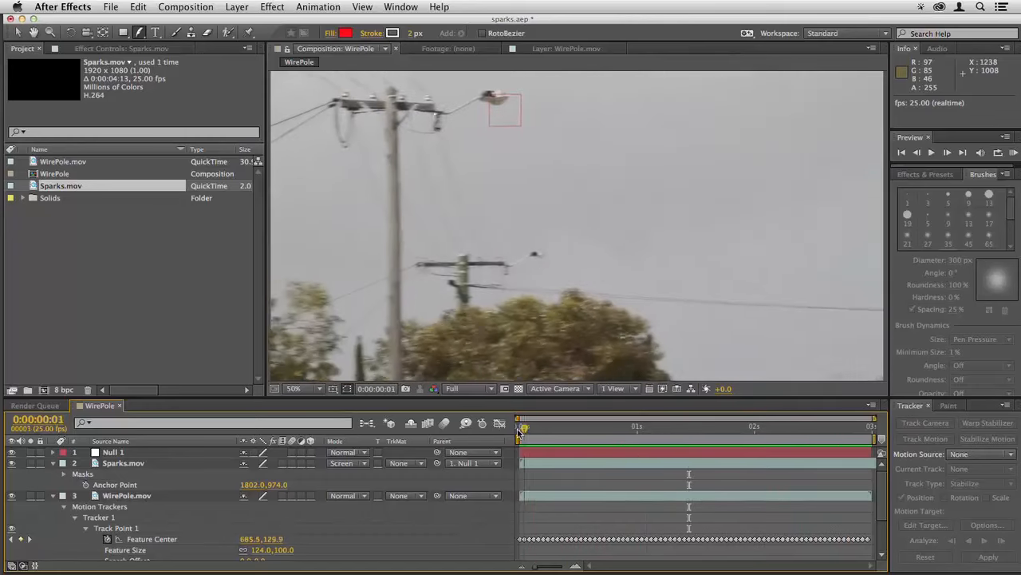
pyautogui.moveTo(525, 428); pyautogui.dragTo(580, 437)
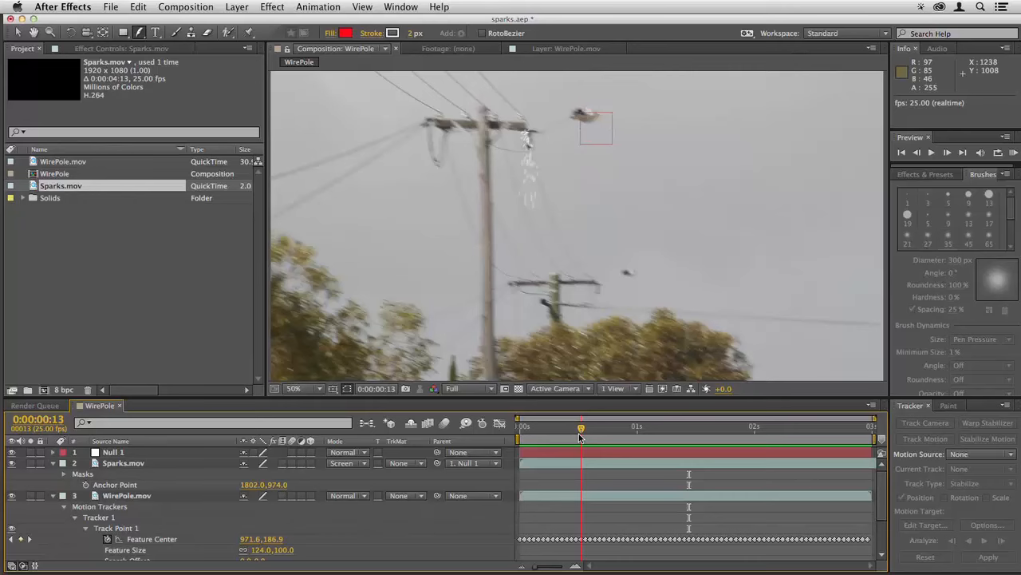
pyautogui.press('space')
pyautogui.press('space')
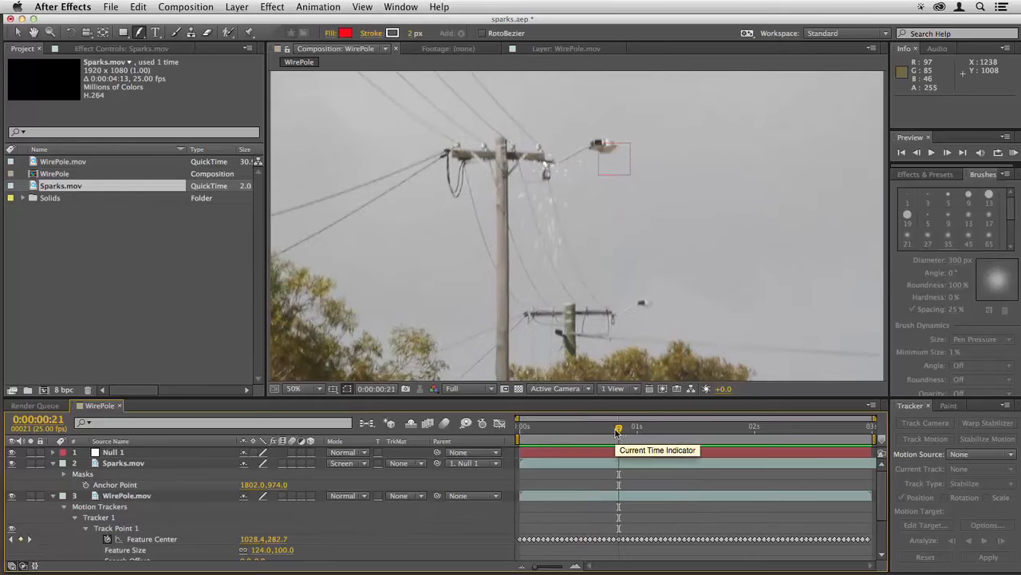
pyautogui.moveTo(618, 431); pyautogui.dragTo(579, 440)
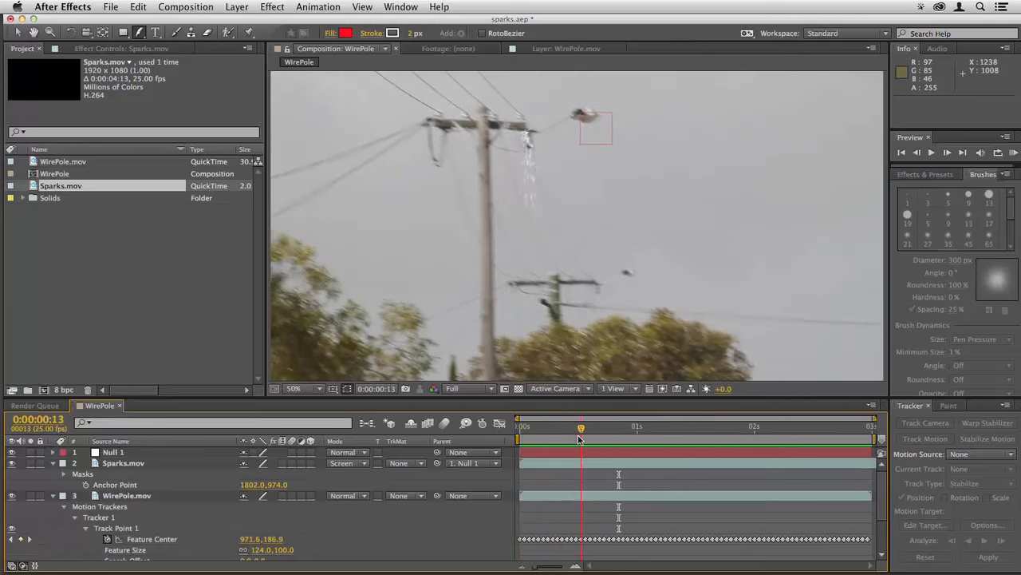
pyautogui.press('KP_0')
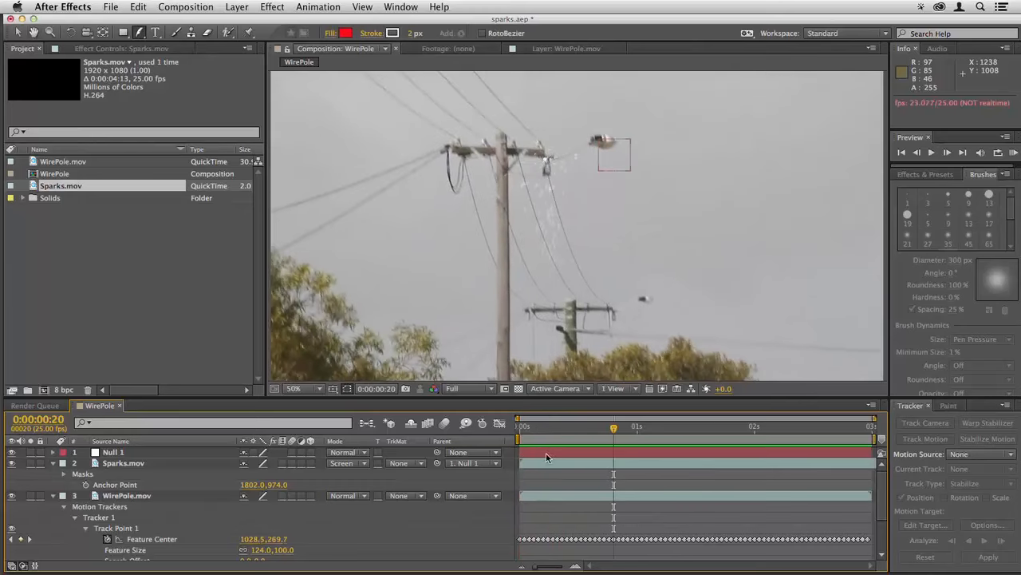
pyautogui.click(515, 431)
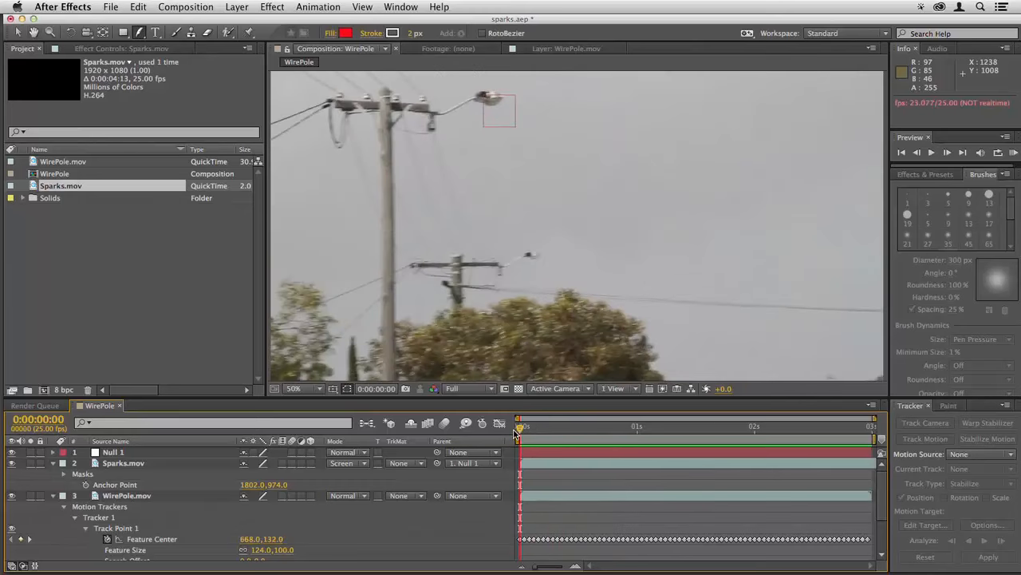
# - Preview the composition, then create a black 1920 × 1080 px solid above the other layers
pyautogui.press('KP_0')
pyautogui.press('space')
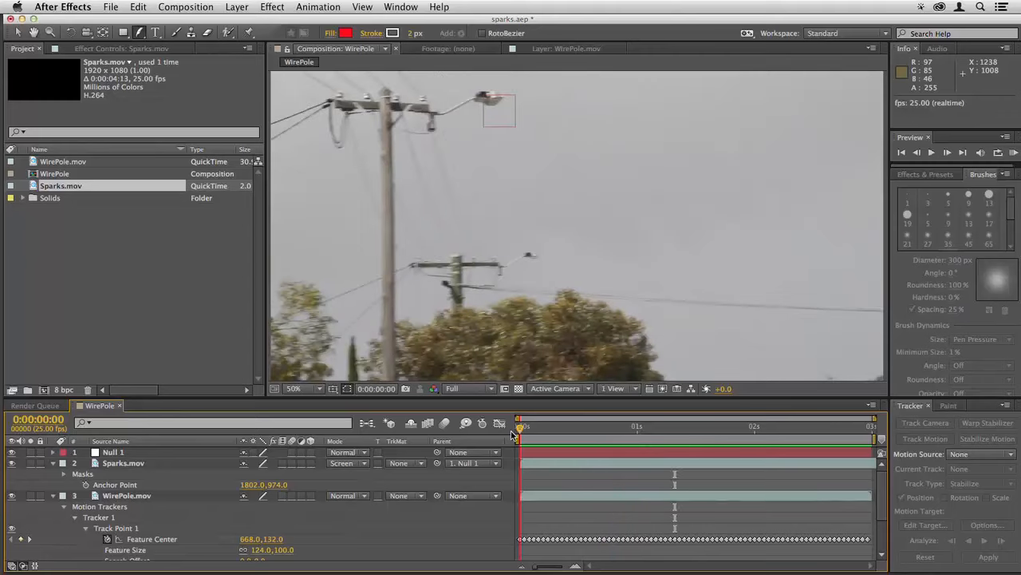
pyautogui.click(273, 7)
pyautogui.moveTo(237, 6)
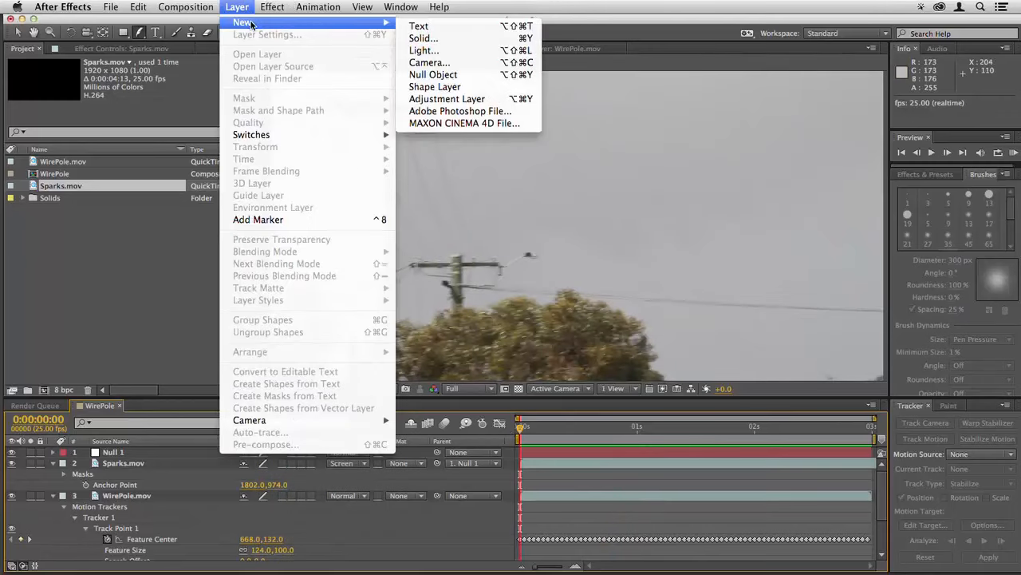
pyautogui.click(423, 38)
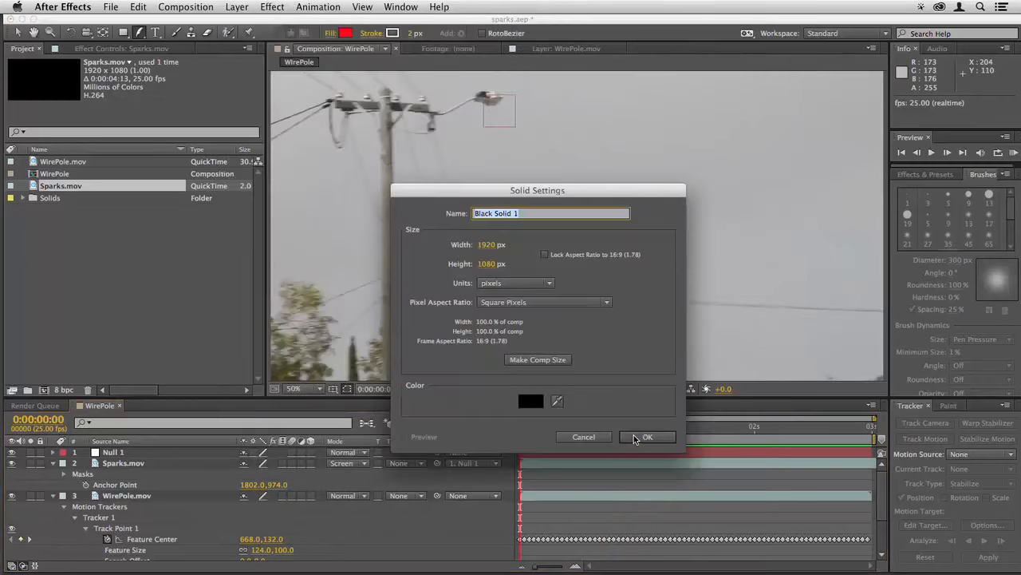
pyautogui.click(636, 435)
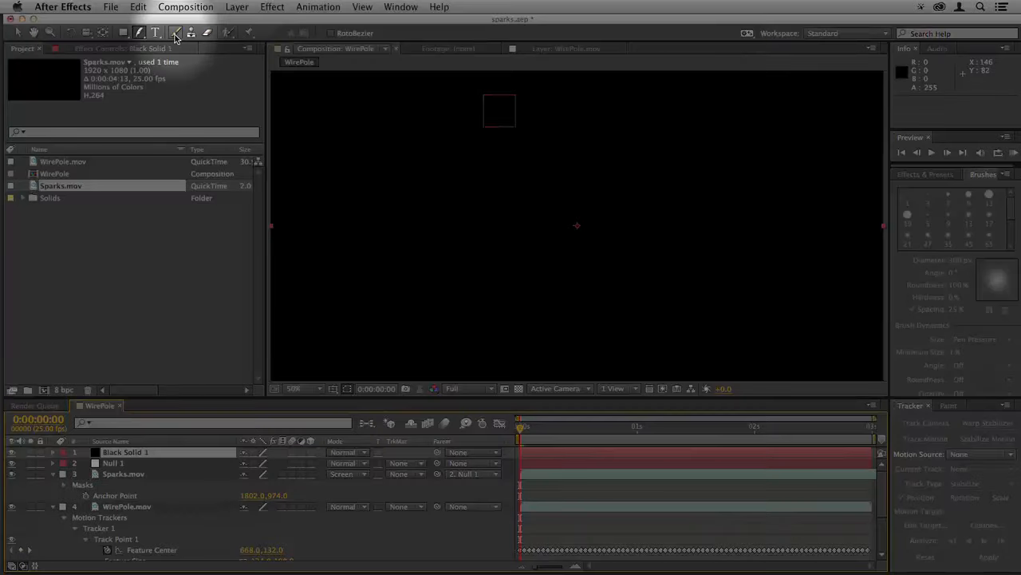
# - Open the black solid in its layer view and paint a soft white spot near its centre with a Soft Round 300 px brush
pyautogui.click(177, 33)
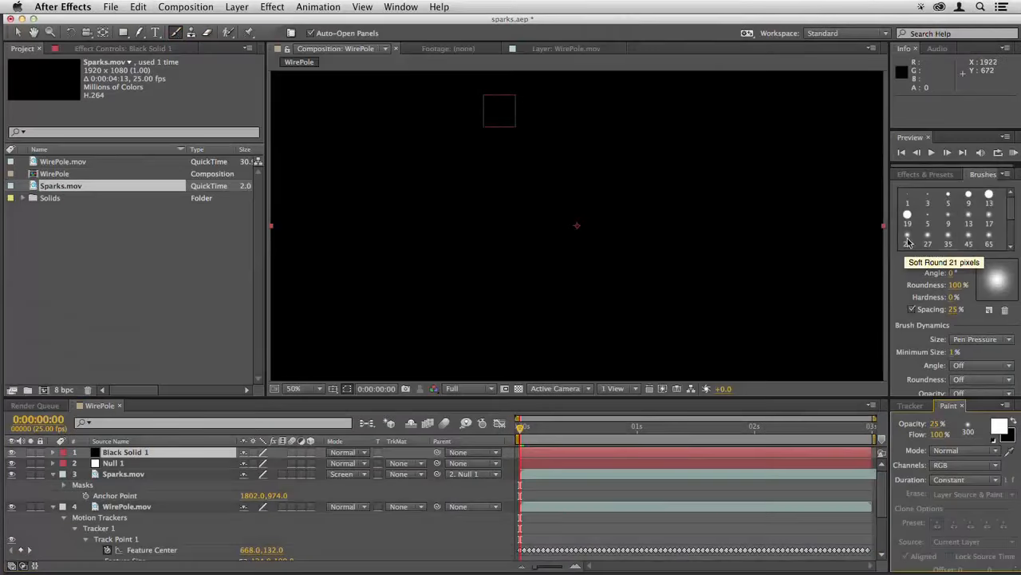
pyautogui.click(948, 237)
pyautogui.scroll(-2, 1008, 219)
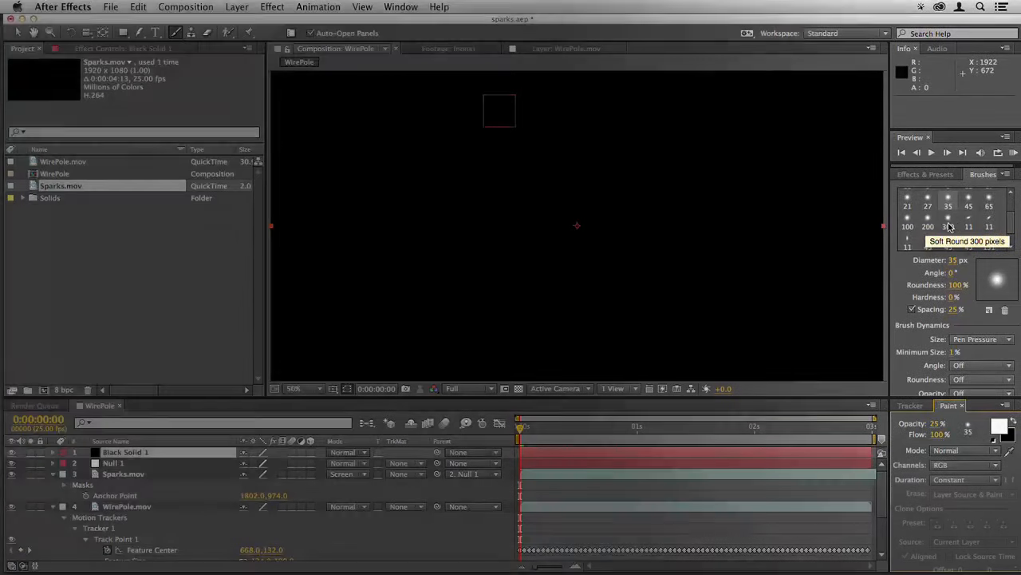
pyautogui.click(949, 227)
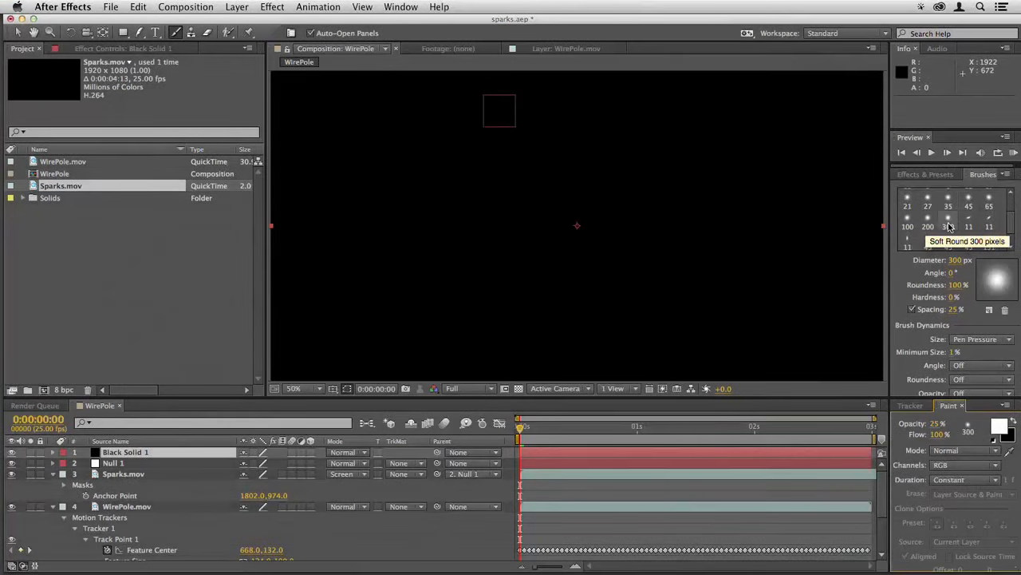
pyautogui.doubleClick(566, 231)
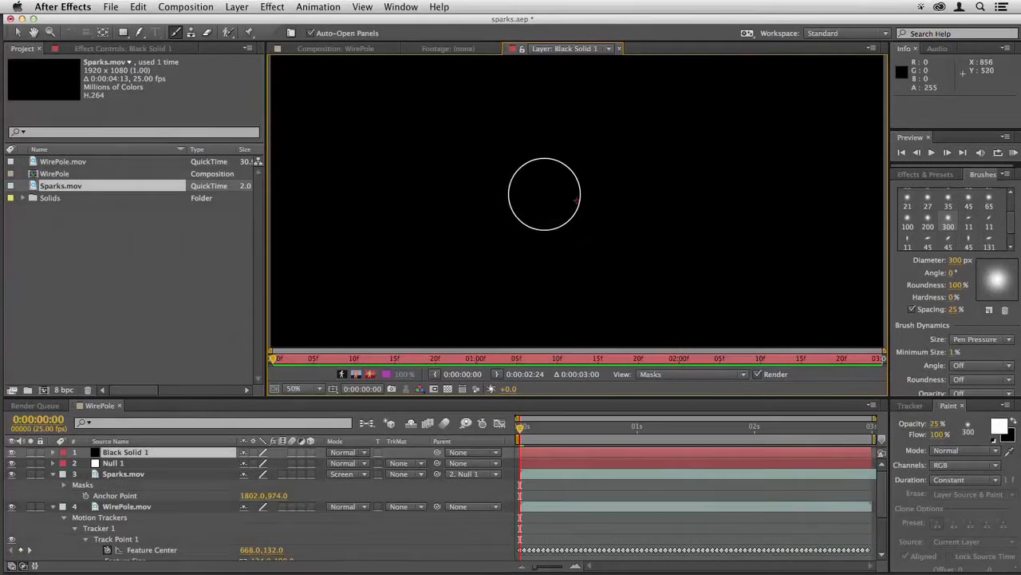
pyautogui.moveTo(547, 196)
pyautogui.mouseDown()
pyautogui.moveTo(522, 186)
pyautogui.moveTo(522, 215)
pyautogui.moveTo(543, 228)
pyautogui.moveTo(568, 196)
pyautogui.moveTo(558, 185)
pyautogui.moveTo(525, 199)
pyautogui.moveTo(550, 210)
pyautogui.mouseUp()
# - Back in the WirePole composition, set the black solid's blending mode to Screen and parent it to Null 1
pyautogui.click(330, 50)
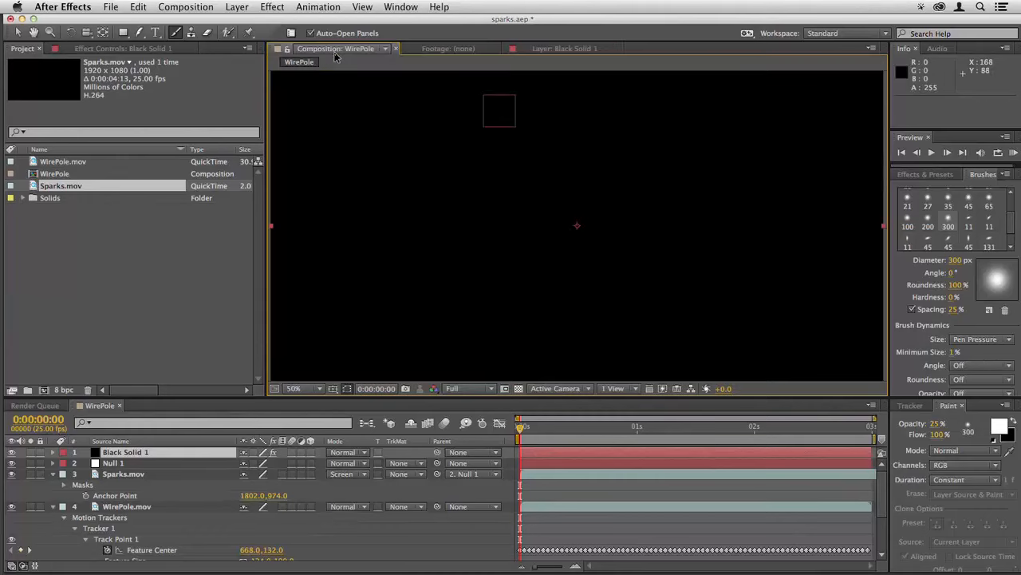
pyautogui.rightClick(509, 289)
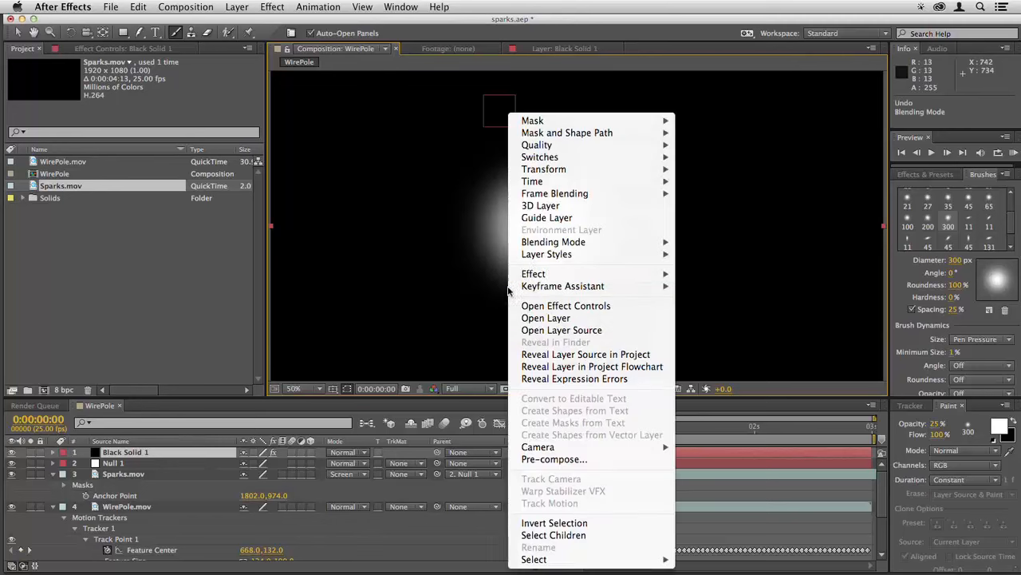
pyautogui.moveTo(548, 246)
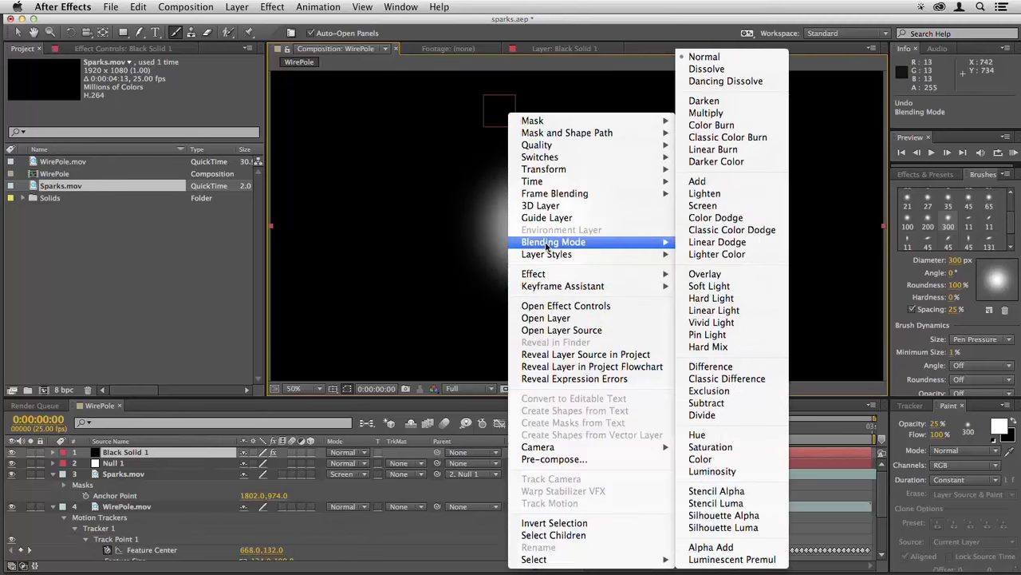
pyautogui.click(719, 205)
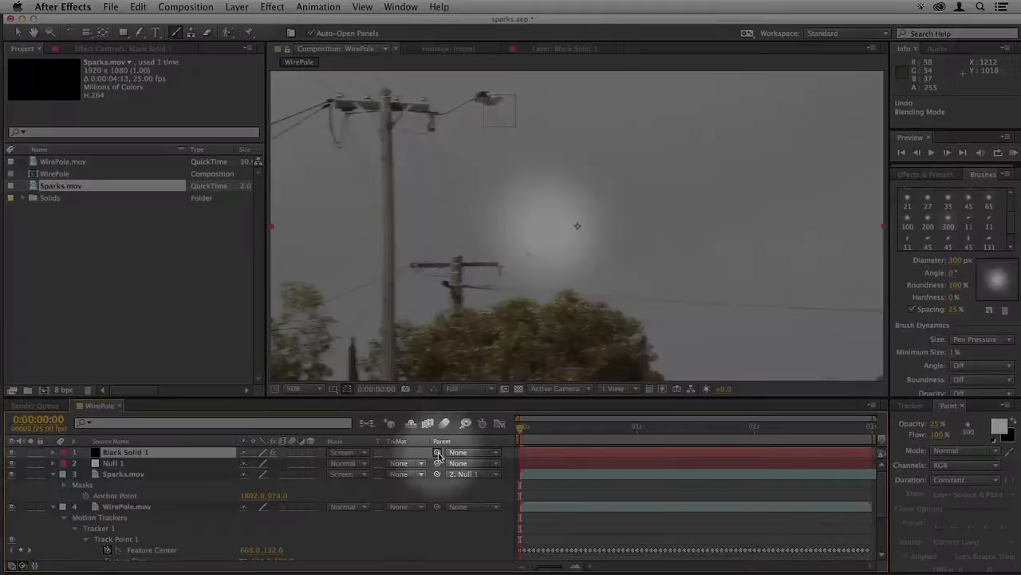
pyautogui.moveTo(438, 457); pyautogui.dragTo(169, 467)
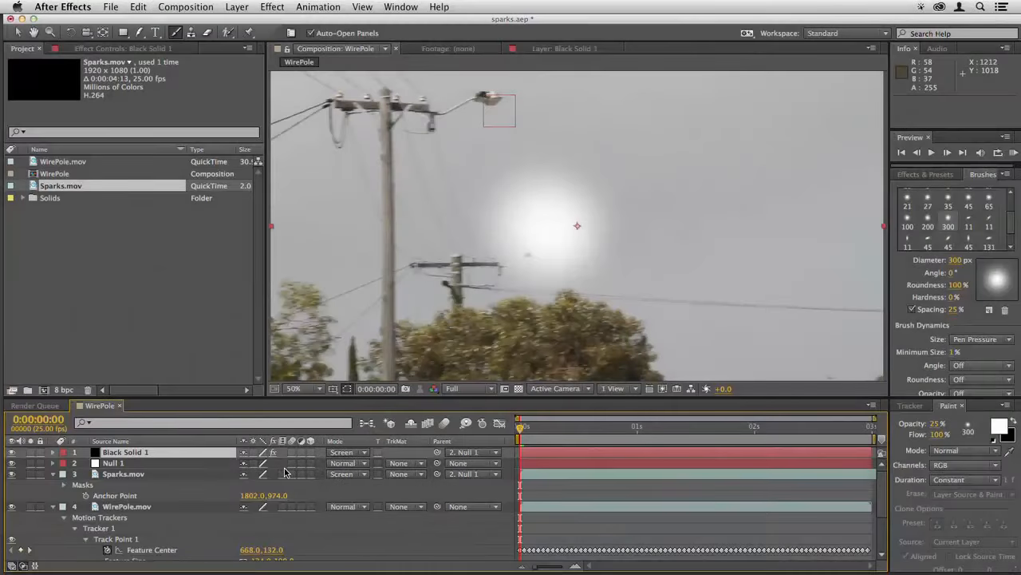
# - Shift the black solid's anchor point to 1331, 857 so the glow sits by the crossarm, and switch its blending mode to Add
pyautogui.press('a')
pyautogui.moveTo(269, 463); pyautogui.dragTo(442, 456)
pyautogui.moveTo(248, 467); pyautogui.dragTo(452, 465)
pyautogui.moveTo(279, 466); pyautogui.dragTo(538, 455)
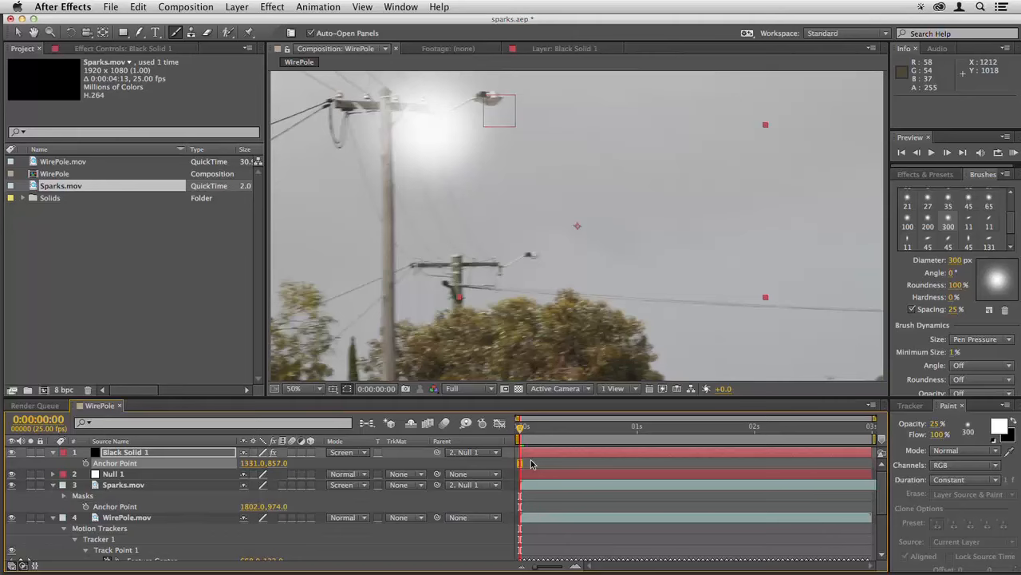
pyautogui.click(357, 455)
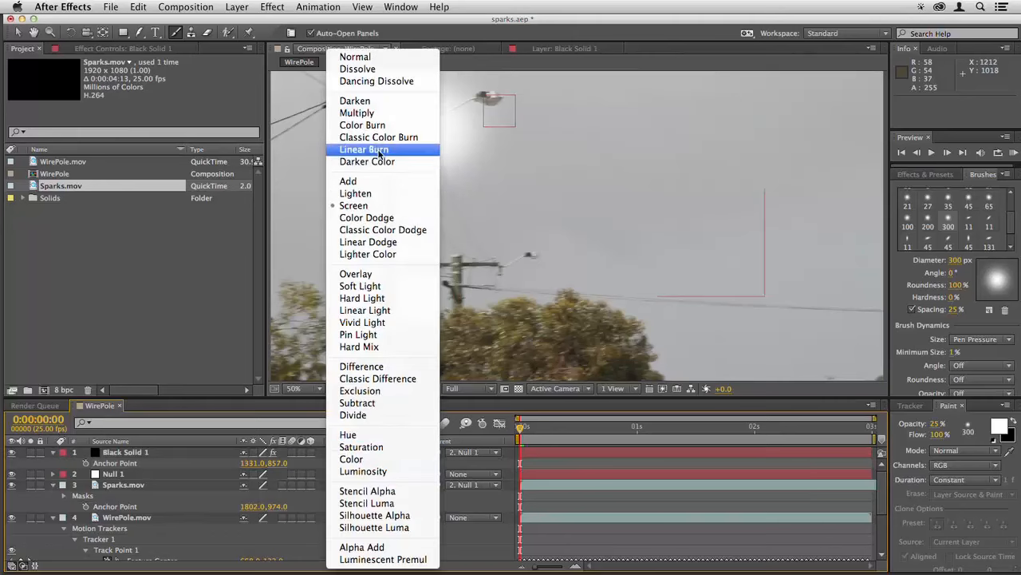
pyautogui.click(370, 184)
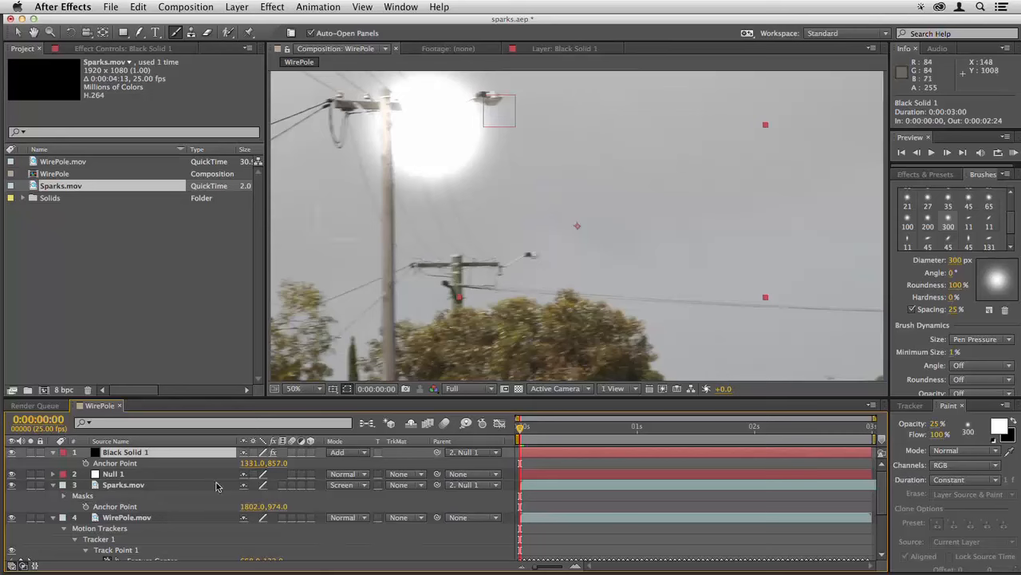
# - Lower the black solid's opacity to 0% and set an opacity keyframe at 0:00:00:00
pyautogui.press('t')
pyautogui.moveTo(250, 463); pyautogui.dragTo(215, 467)
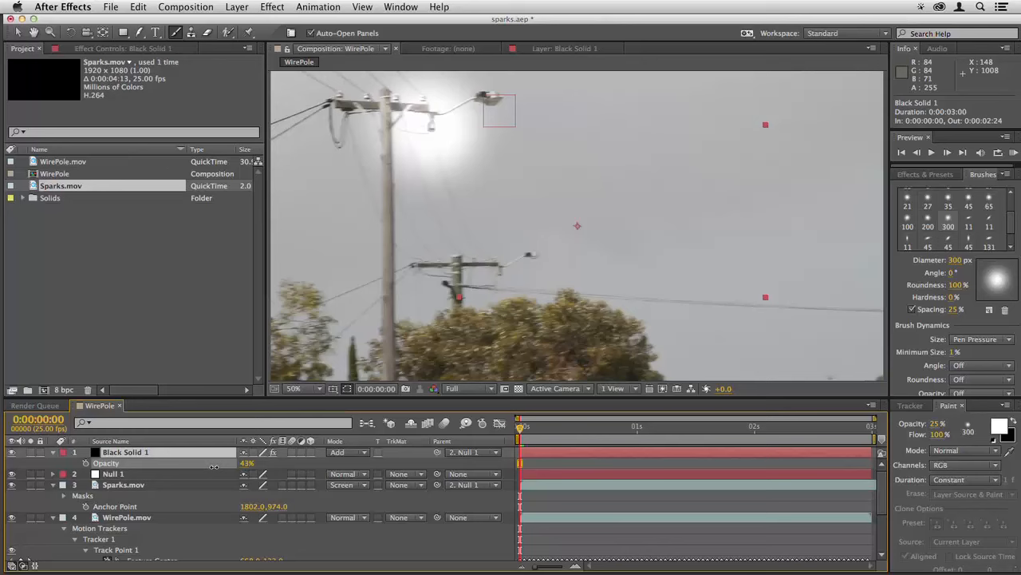
pyautogui.press('Return')
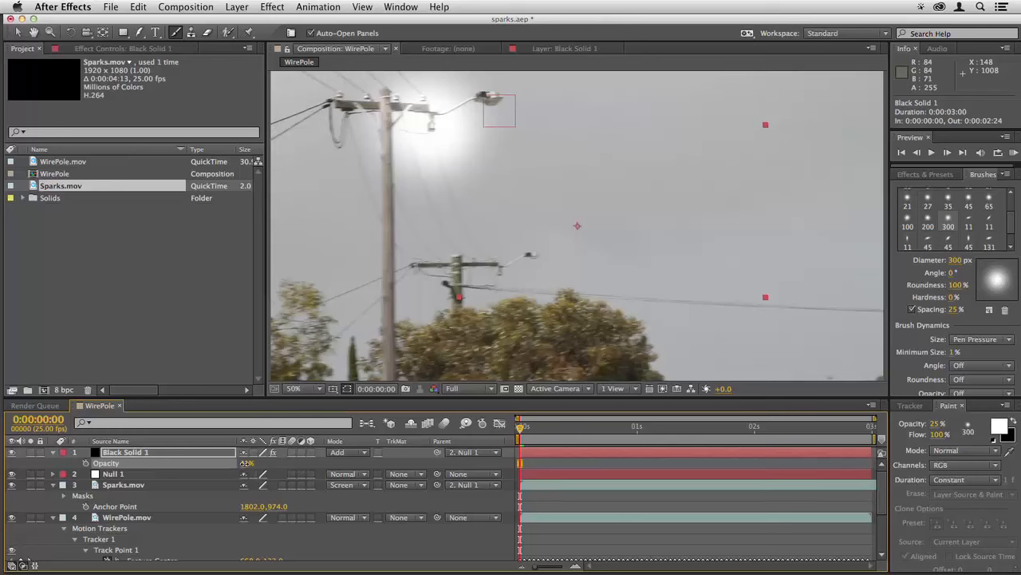
pyautogui.moveTo(248, 463)
pyautogui.mouseDown()
pyautogui.moveTo(261, 463)
pyautogui.moveTo(248, 464)
pyautogui.mouseUp()
pyautogui.moveTo(242, 471); pyautogui.dragTo(201, 469)
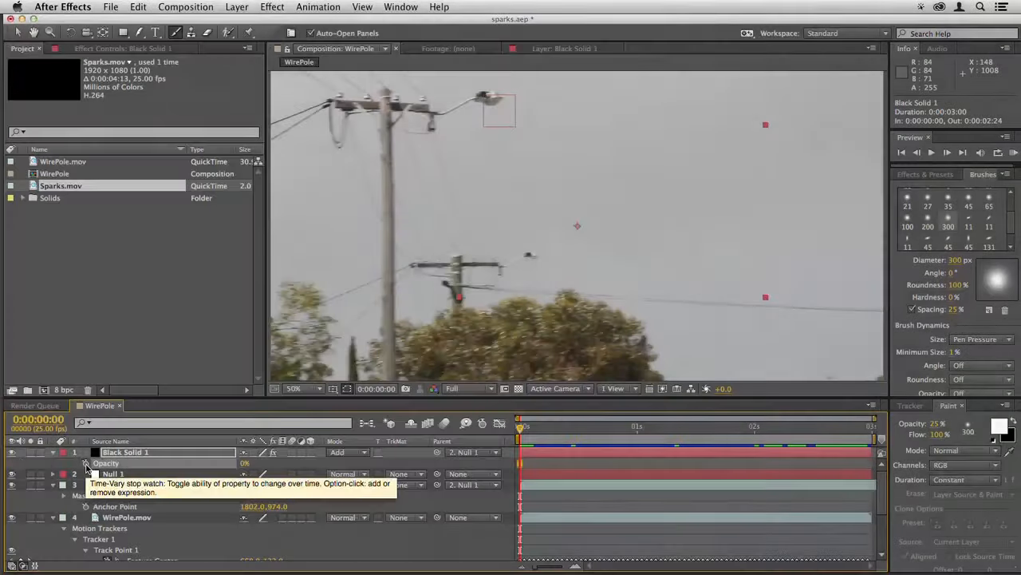
pyautogui.click(85, 463)
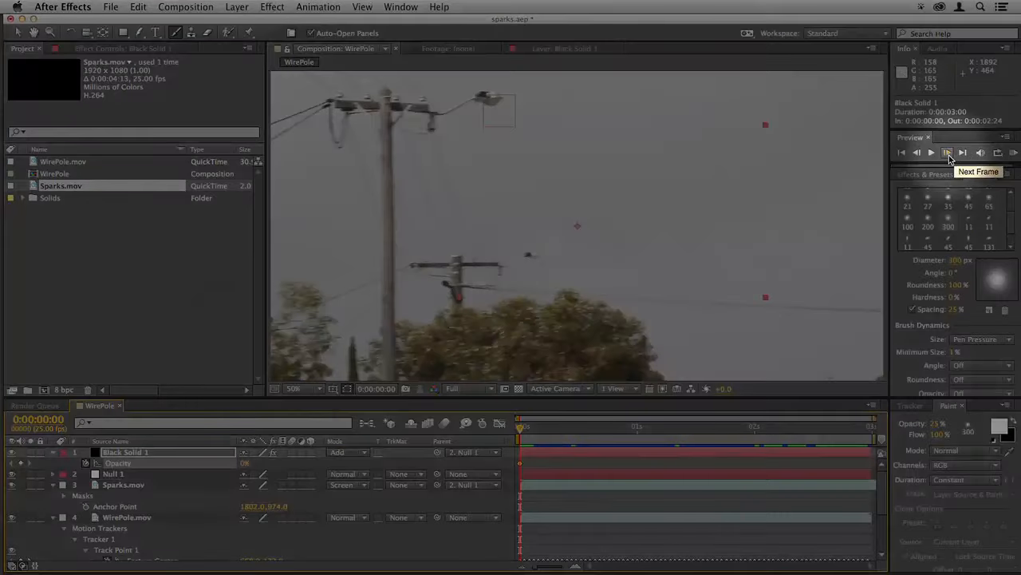
# - Keyframe the black solid's opacity to 27% at 0:00:00:01 and 42% at 0:00:00:02
pyautogui.click(947, 152)
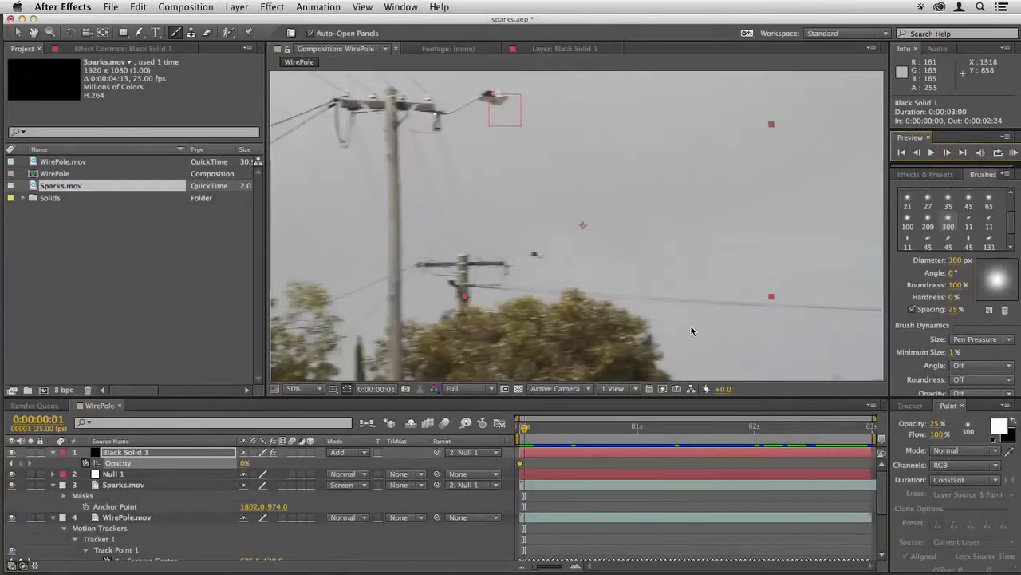
pyautogui.moveTo(245, 467); pyautogui.dragTo(261, 465)
pyautogui.click(947, 152)
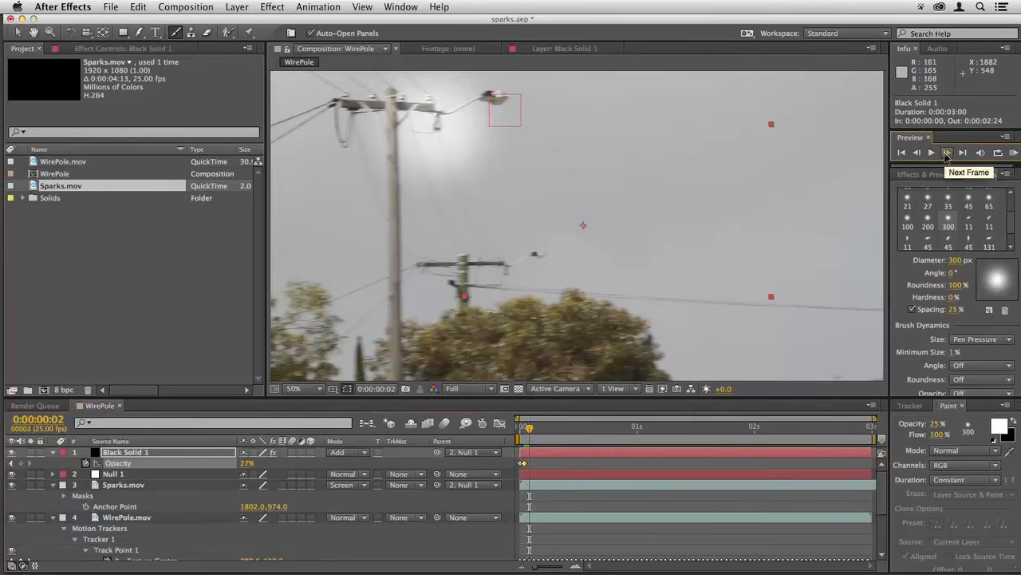
pyautogui.moveTo(245, 466); pyautogui.dragTo(267, 466)
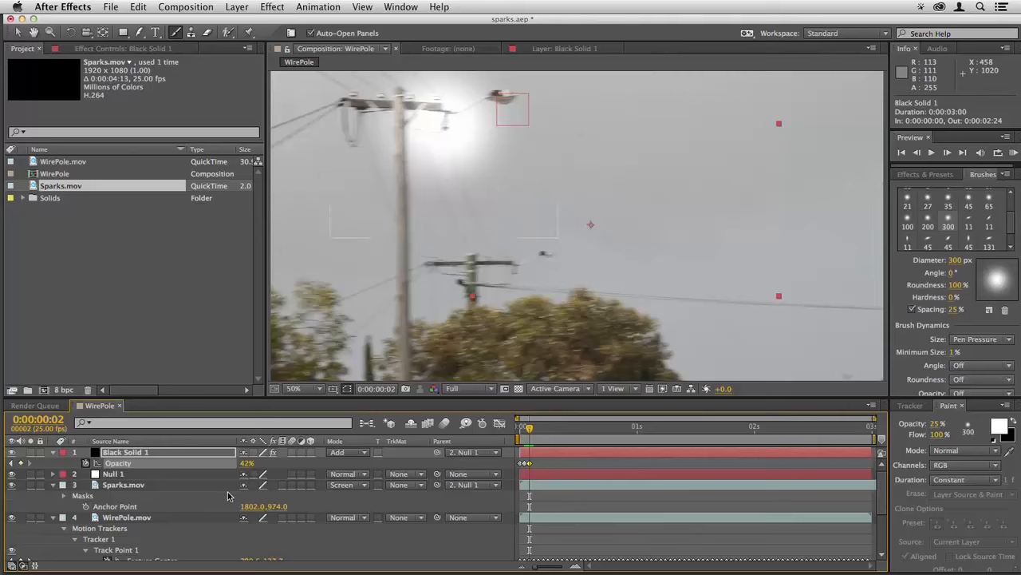
# - Keyframe the black solid's opacity to 15% at 0:00:00:03 and lower it further at 0:00:00:05 to fade out the flash
pyautogui.click(947, 153)
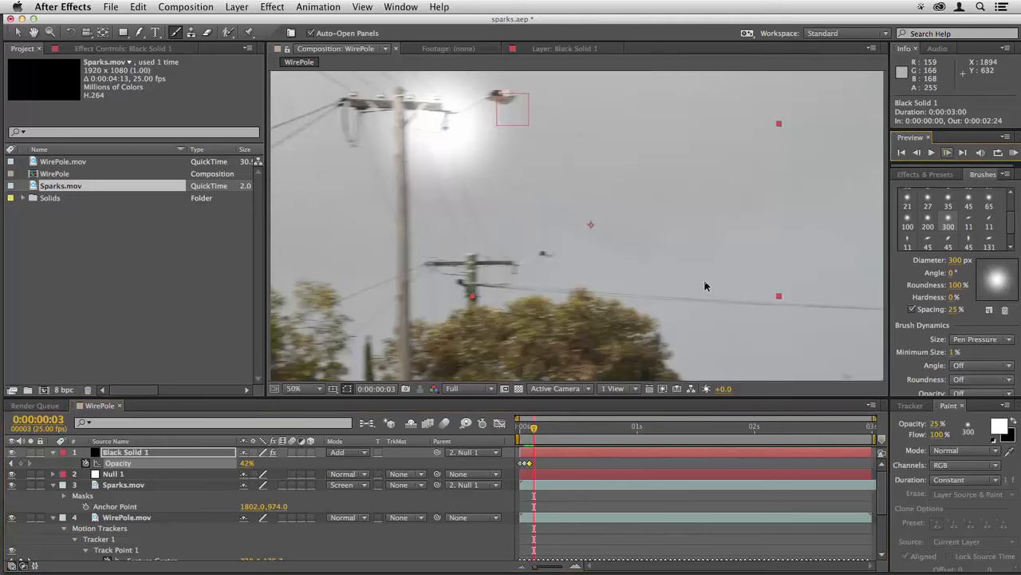
pyautogui.moveTo(247, 464); pyautogui.dragTo(223, 467)
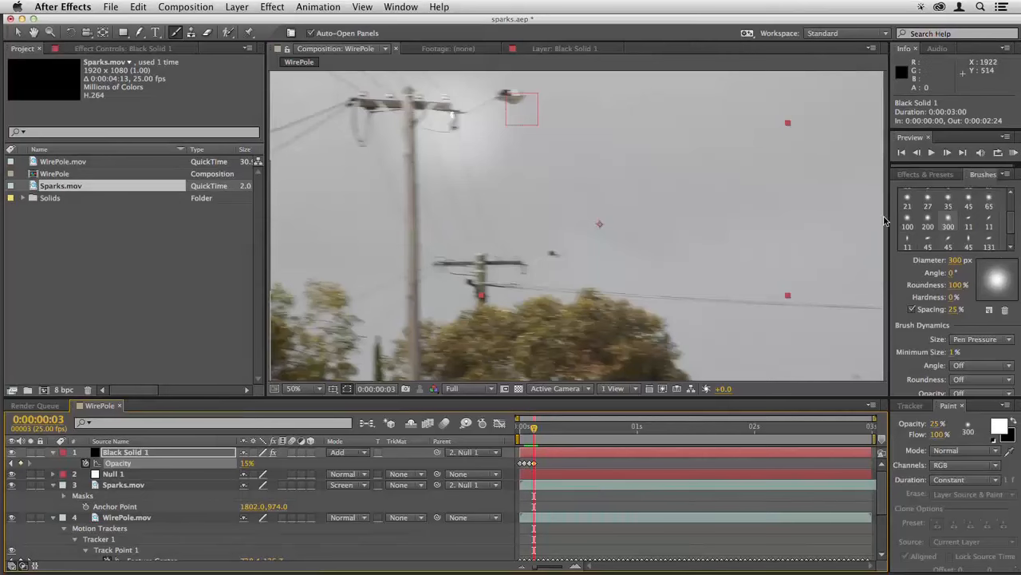
pyautogui.click(958, 153)
pyautogui.click(958, 153)
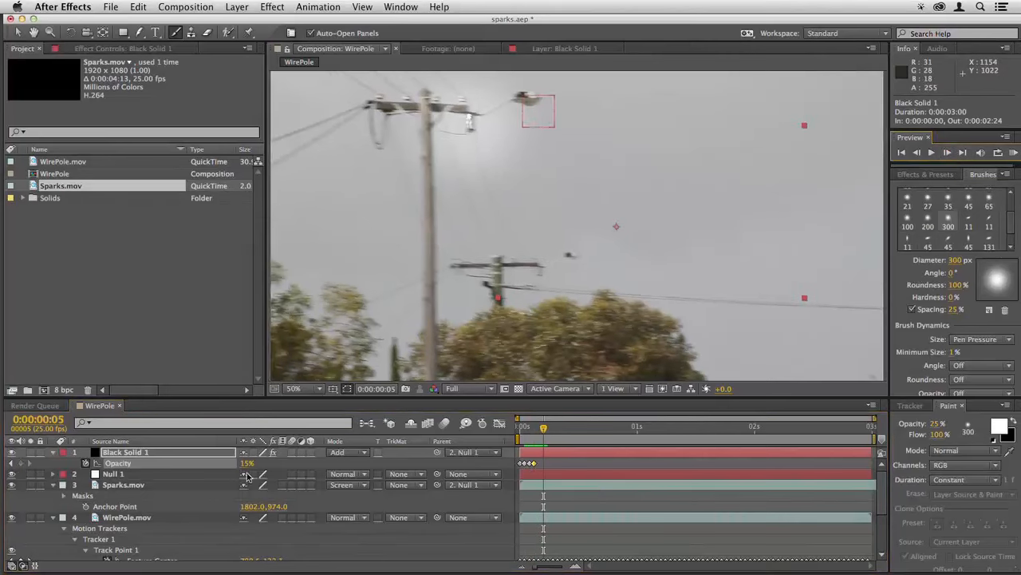
pyautogui.moveTo(247, 464); pyautogui.dragTo(219, 466)
# - Return to the start, deselect the layer and preview the timing of the flash over the sparks
pyautogui.moveTo(526, 430); pyautogui.dragTo(516, 437)
pyautogui.click(567, 461)
pyautogui.press('space')
pyautogui.press('space')
pyautogui.press('space')
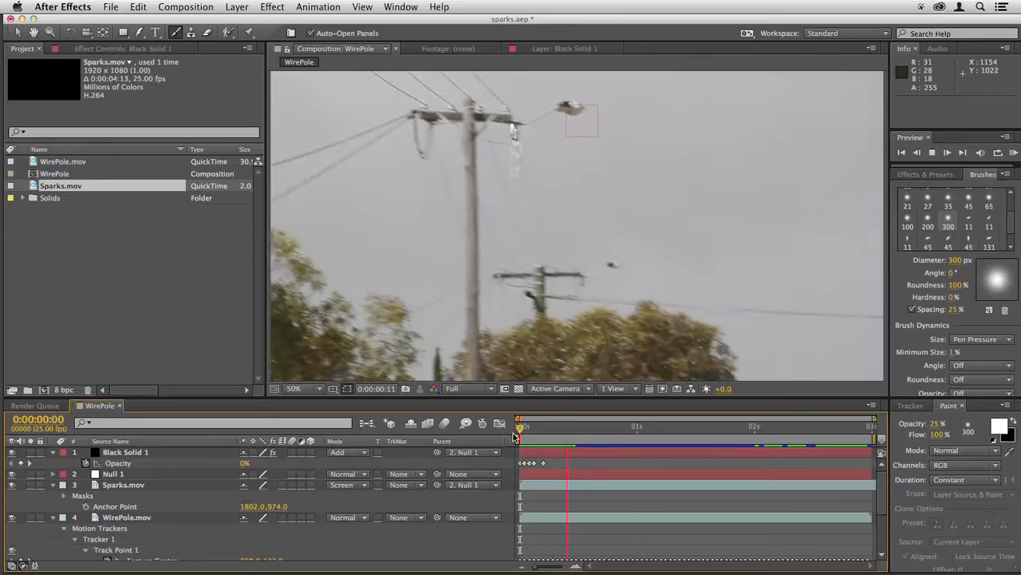
pyautogui.press('space')
# - Move the opacity keyframes after the first to 0:00:00:02, 0:00:00:03, 0:00:00:05 and 0:00:00:07, then preview the slower flash from the start
pyautogui.moveTo(527, 437); pyautogui.dragTo(536, 464)
pyautogui.click(544, 463)
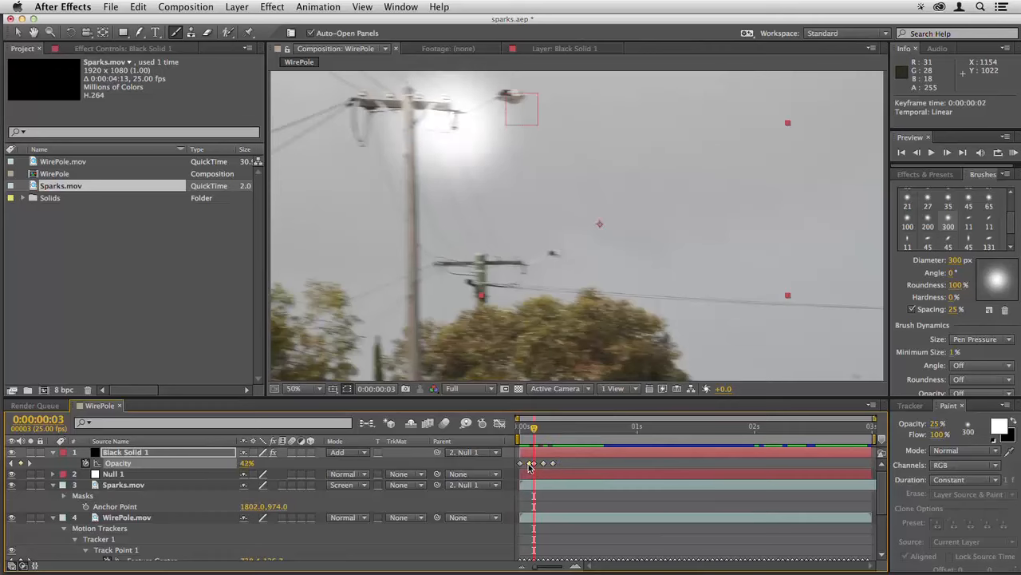
pyautogui.press('Home')
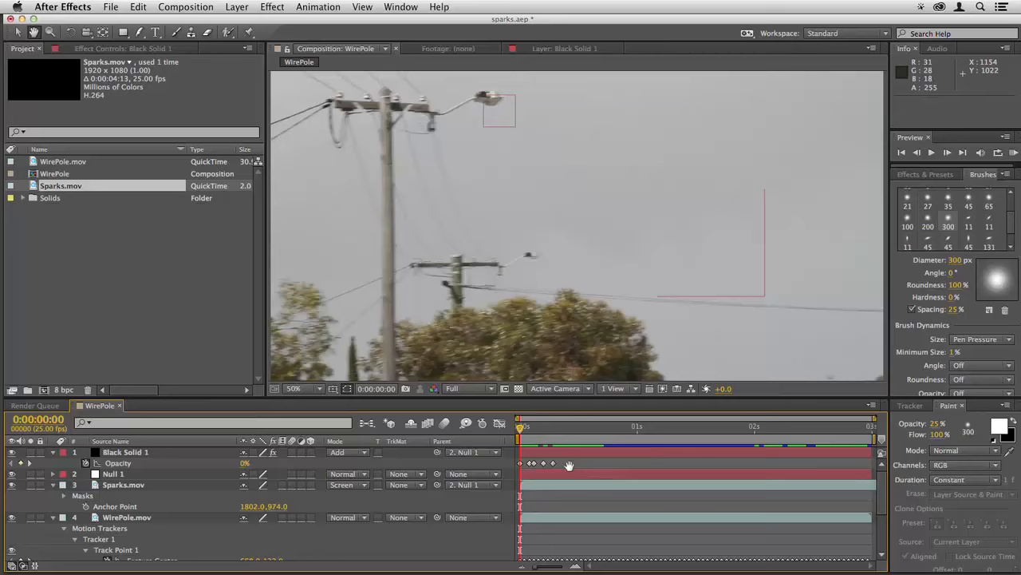
pyautogui.press('space')
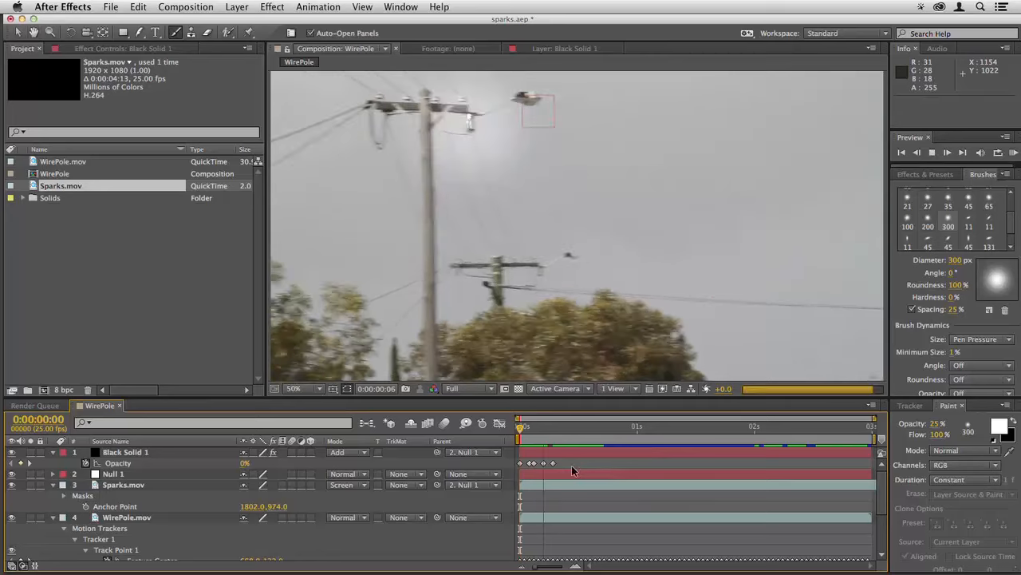
pyautogui.press('space')
pyautogui.click(519, 435)
pyautogui.press('space')
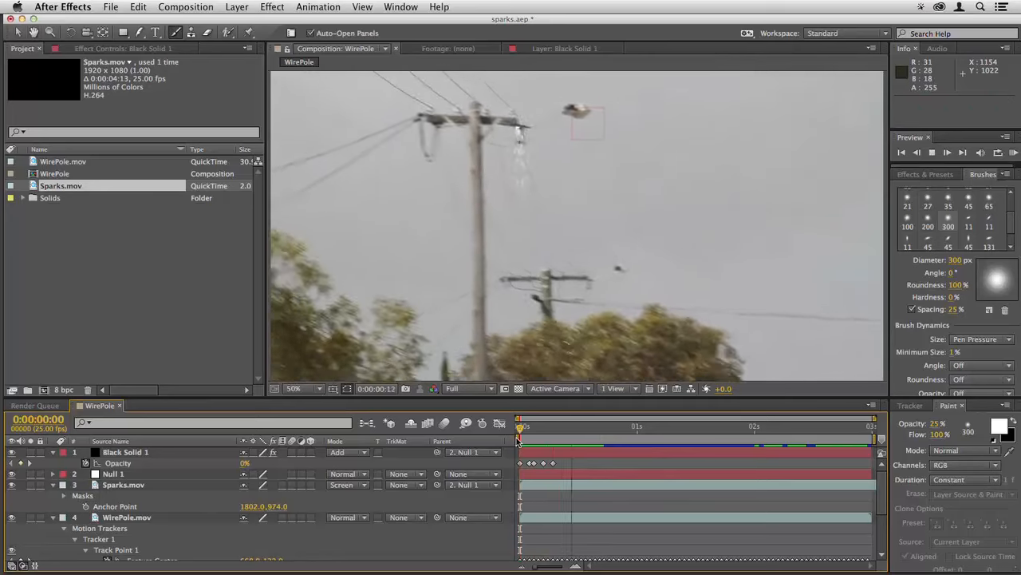
# - At 0:00:00:03, set the black solid's peak opacity keyframe to 60%
pyautogui.moveTo(523, 438); pyautogui.dragTo(536, 437)
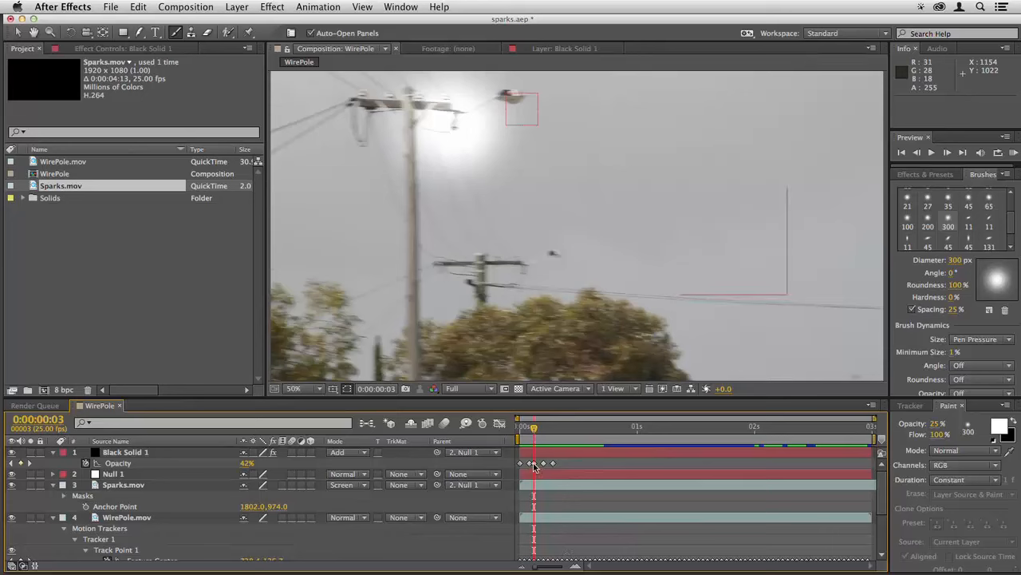
pyautogui.click(533, 464)
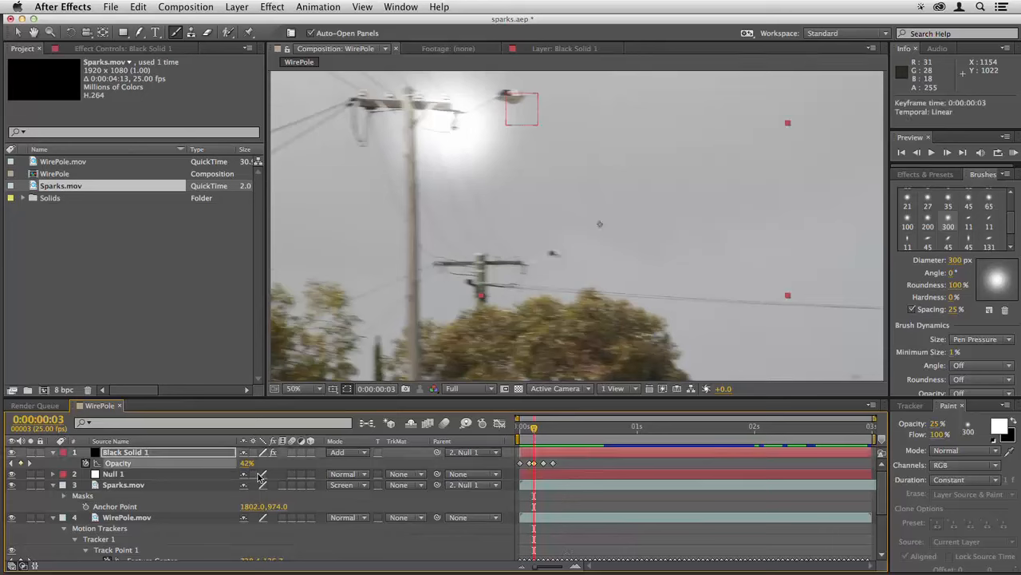
pyautogui.moveTo(249, 463); pyautogui.dragTo(262, 464)
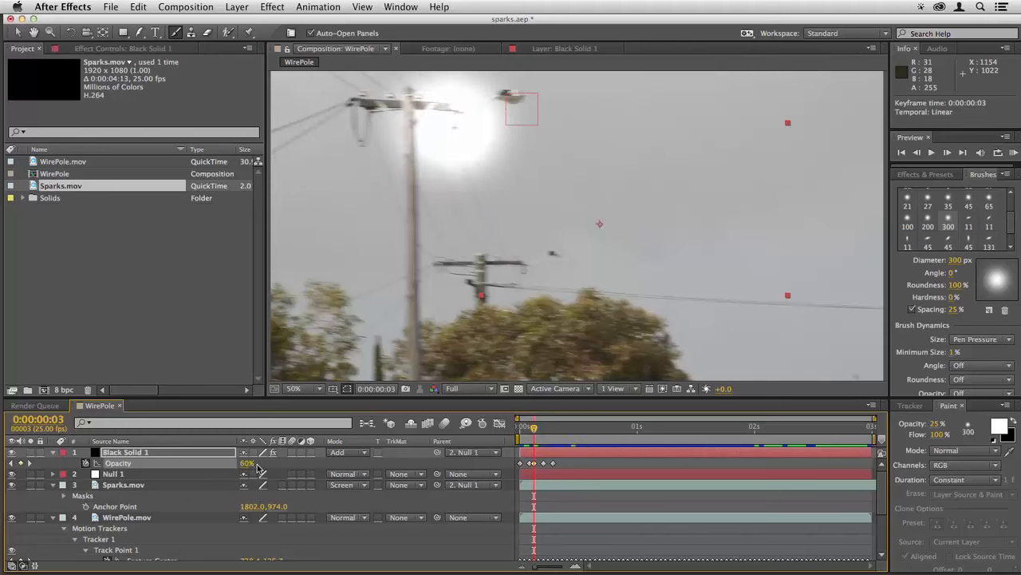
# - Enlarge the black solid's scale to widen the glow, check its anchor point, then deselect the layer and preview the flash
pyautogui.press('s')
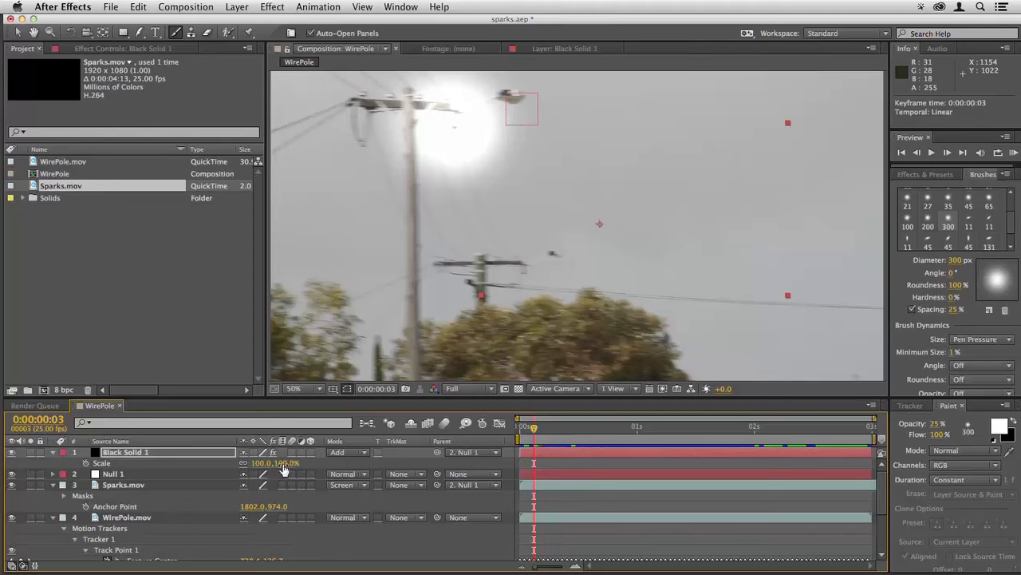
pyautogui.moveTo(283, 463); pyautogui.dragTo(179, 462)
pyautogui.press('a')
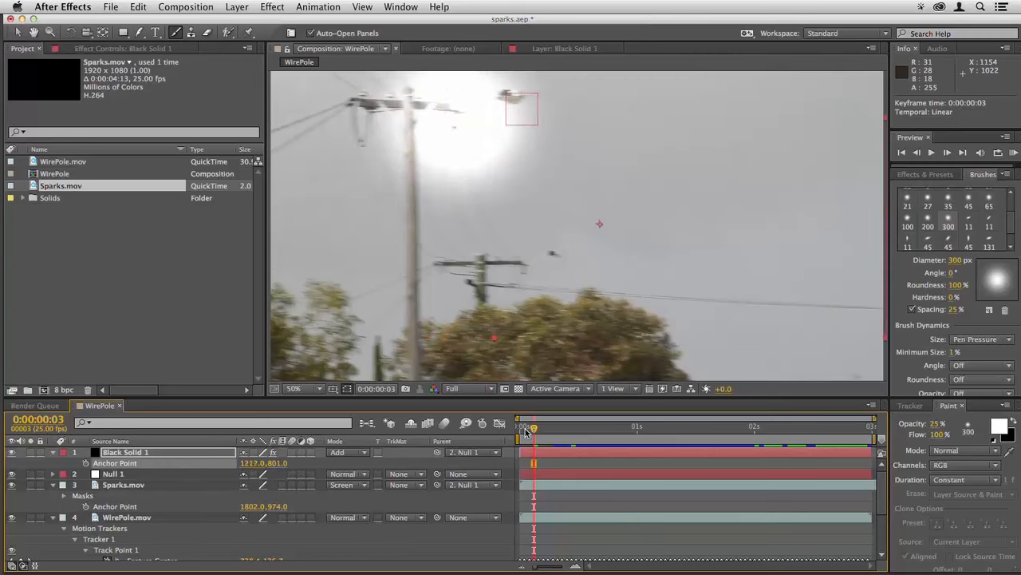
pyautogui.moveTo(526, 428)
pyautogui.mouseDown()
pyautogui.moveTo(517, 428)
pyautogui.moveTo(524, 443)
pyautogui.moveTo(513, 442)
pyautogui.moveTo(535, 438)
pyautogui.mouseUp()
pyautogui.click(559, 468)
pyautogui.press('space')
pyautogui.press('space')
pyautogui.press('space')
pyautogui.press('space')
pyautogui.press('space')
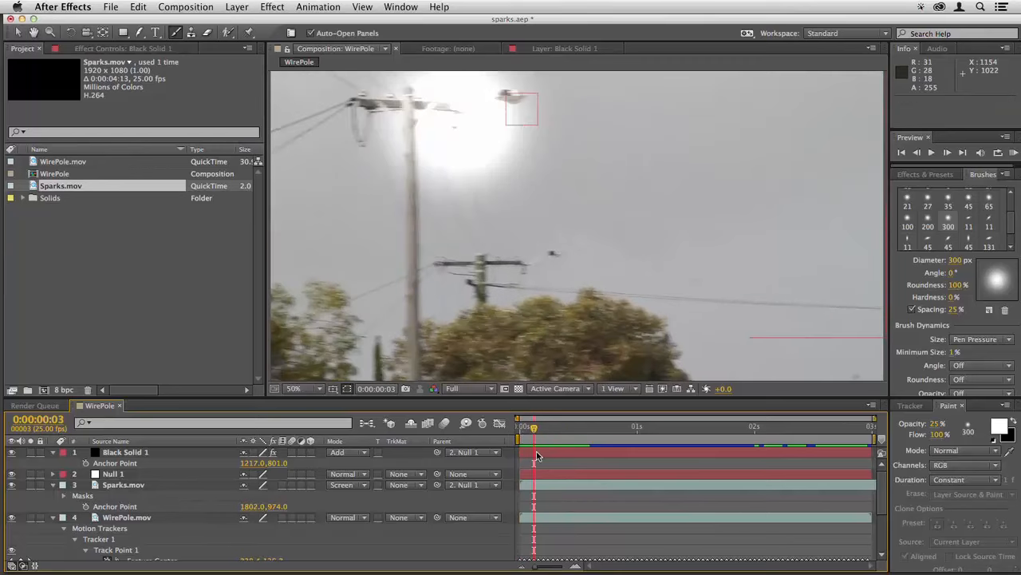
# - Retime the black solid's opacity keyframes to consecutive frames from 0:00:00:01 to 0:00:00:05 and return to the start
pyautogui.click(537, 456)
pyautogui.press('t')
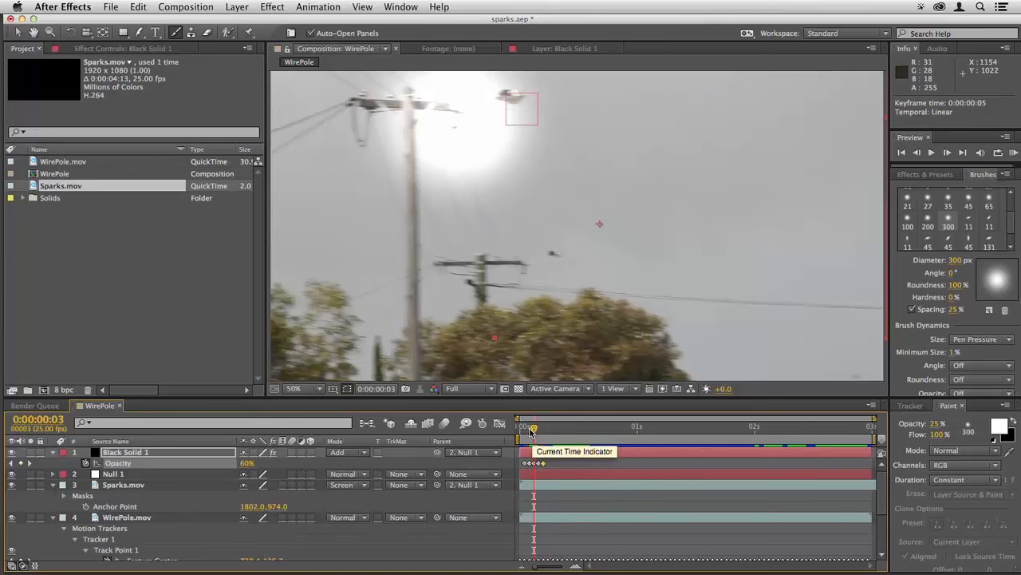
pyautogui.moveTo(534, 429)
pyautogui.mouseDown()
pyautogui.moveTo(523, 431)
pyautogui.moveTo(543, 435)
pyautogui.moveTo(520, 436)
pyautogui.mouseUp()
# - Duplicate the black solid layer, offset the copy to start at 0:00:00:03, and preview the double flash from the start
pyautogui.click(533, 455)
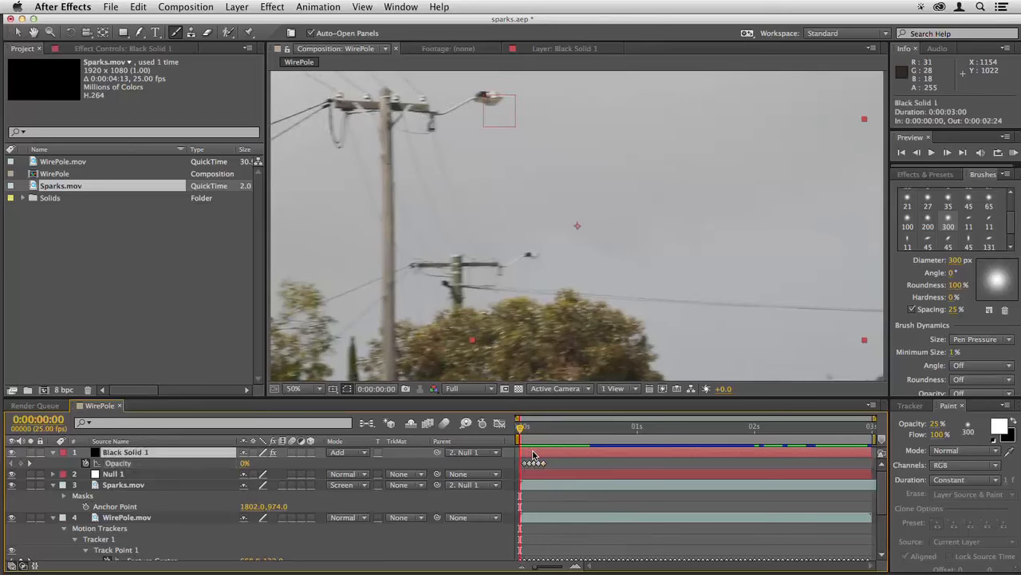
pyautogui.press('super+d')
pyautogui.moveTo(533, 455); pyautogui.dragTo(519, 437)
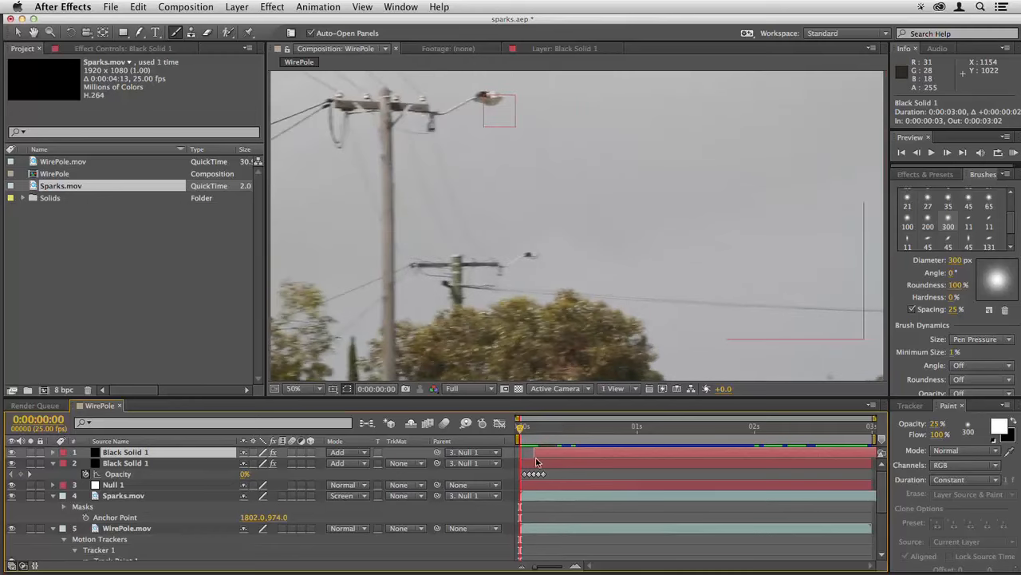
pyautogui.press('space')
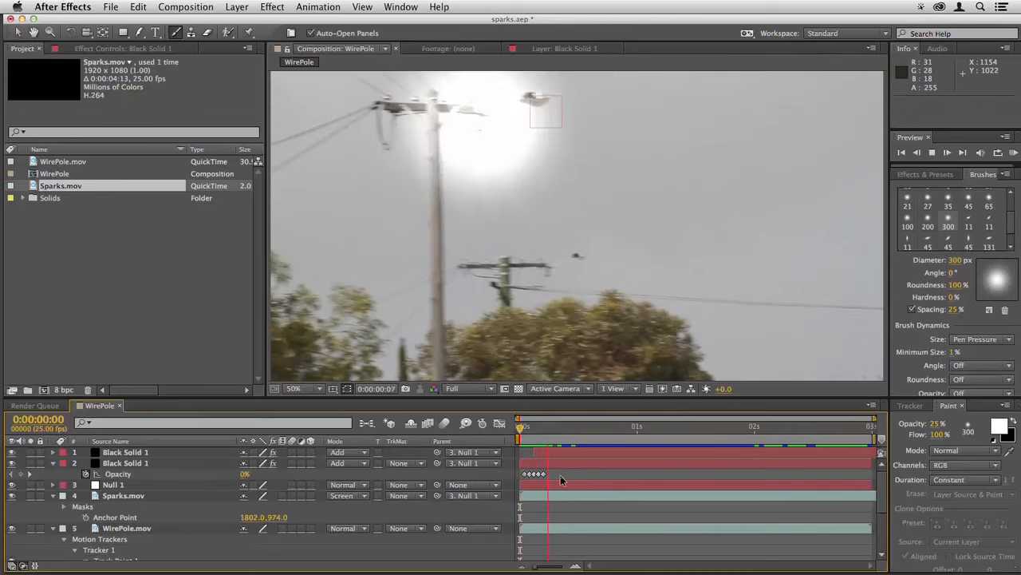
pyautogui.moveTo(546, 432); pyautogui.dragTo(592, 436)
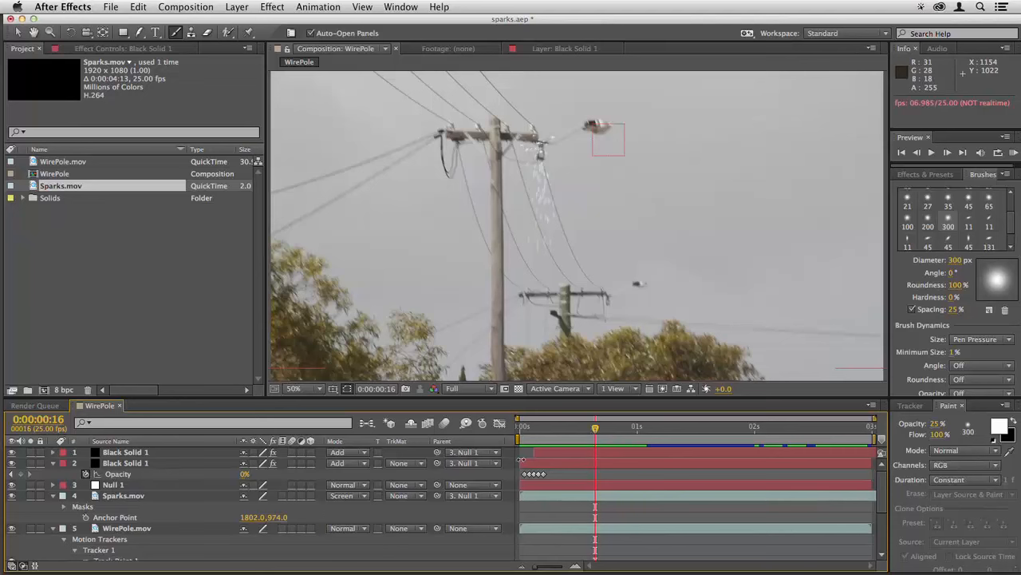
pyautogui.moveTo(527, 431); pyautogui.dragTo(520, 437)
pyautogui.press('space')
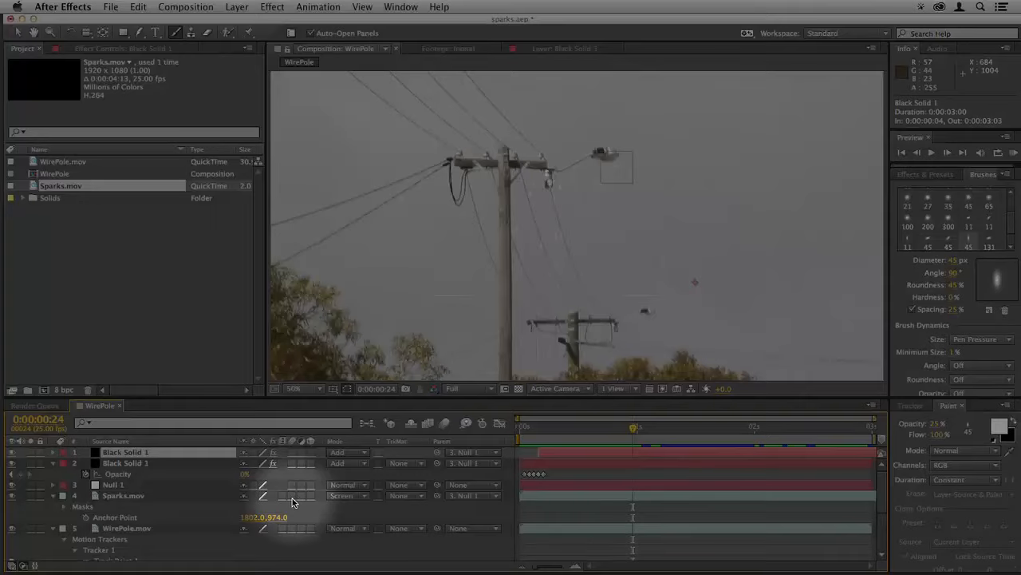
# - Enable motion blur for the Sparks.mov layer and the composition, then preview the shot and inspect the sparks around 0:00:00:18
pyautogui.click(292, 496)
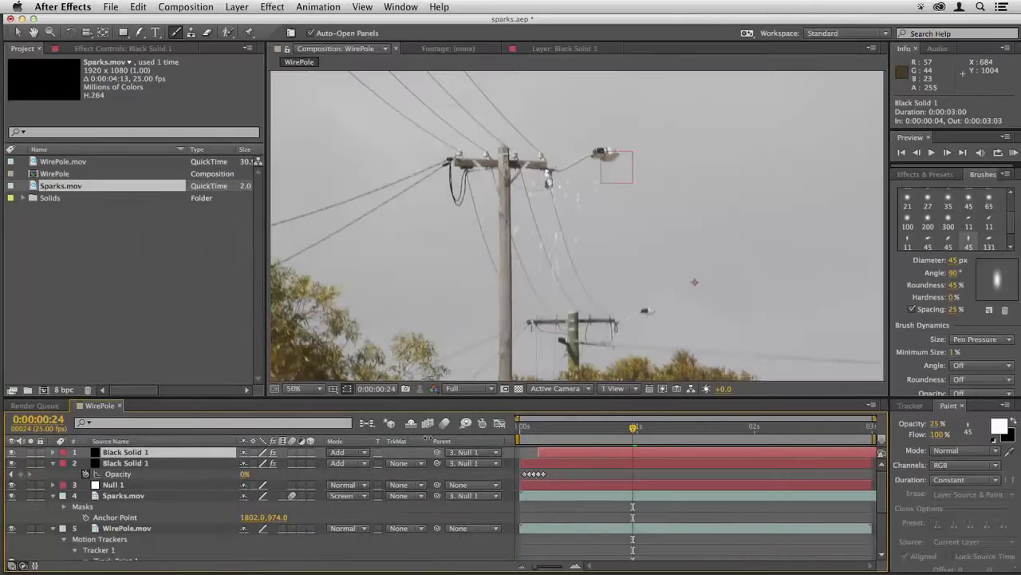
pyautogui.press('space')
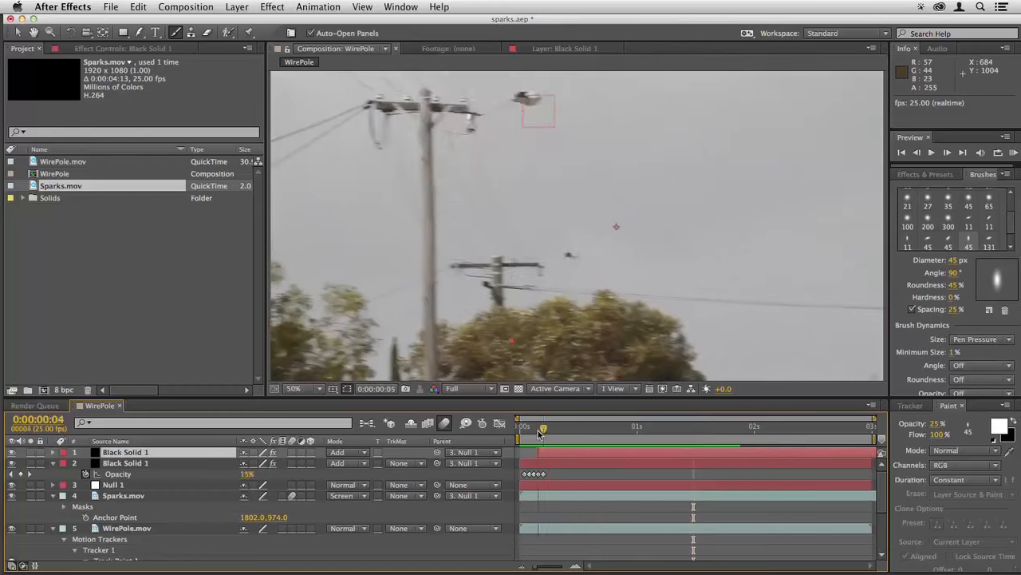
pyautogui.click(577, 429)
pyautogui.moveTo(580, 432); pyautogui.dragTo(604, 435)
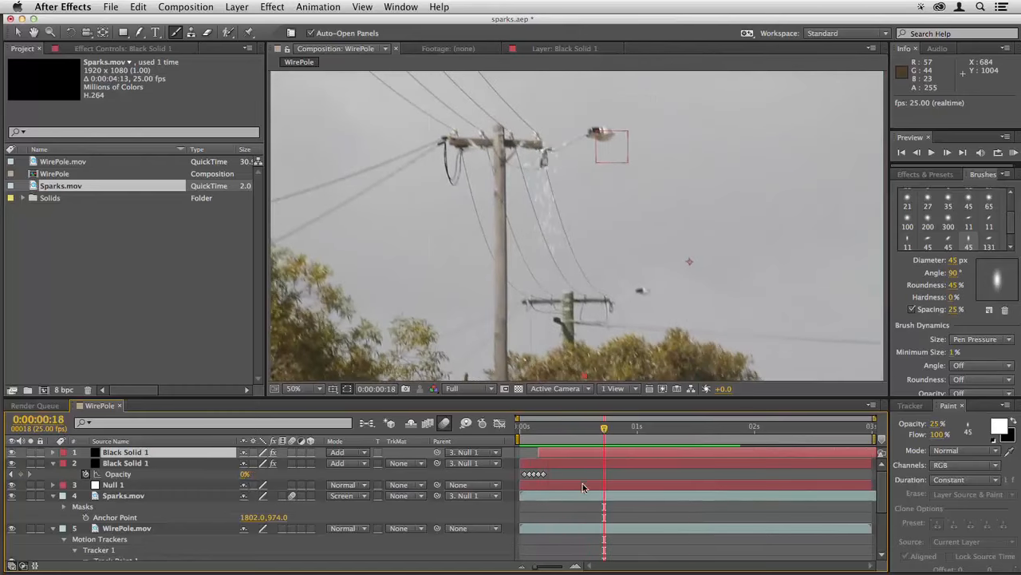
pyautogui.click(582, 495)
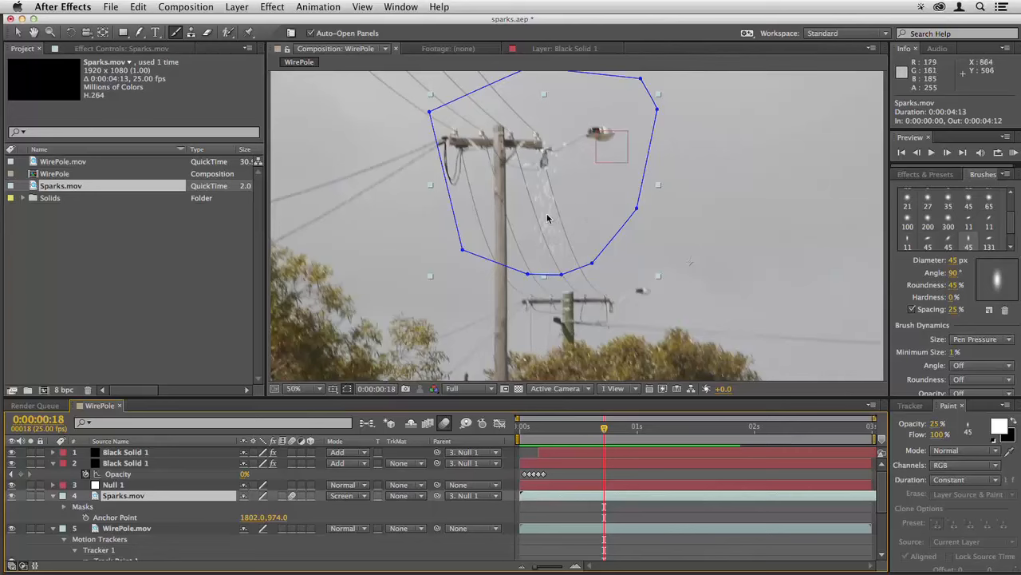
pyautogui.moveTo(539, 434); pyautogui.dragTo(610, 433)
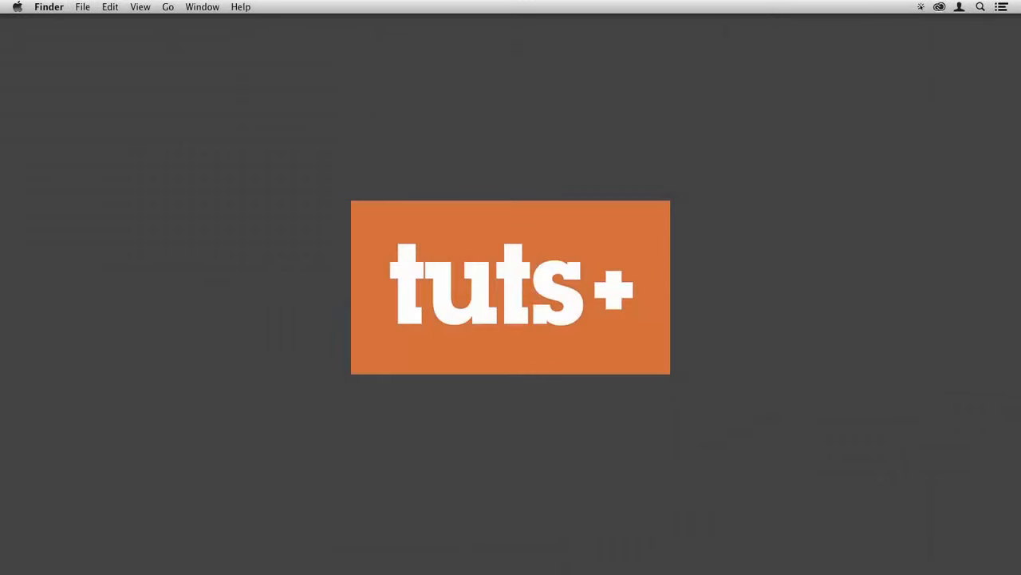
# - Switch to the CarShot.aep project in After Effects, preview the CarWindow composition and return to its first frame
pyautogui.moveTo(524, 519)
pyautogui.click(468, 527)
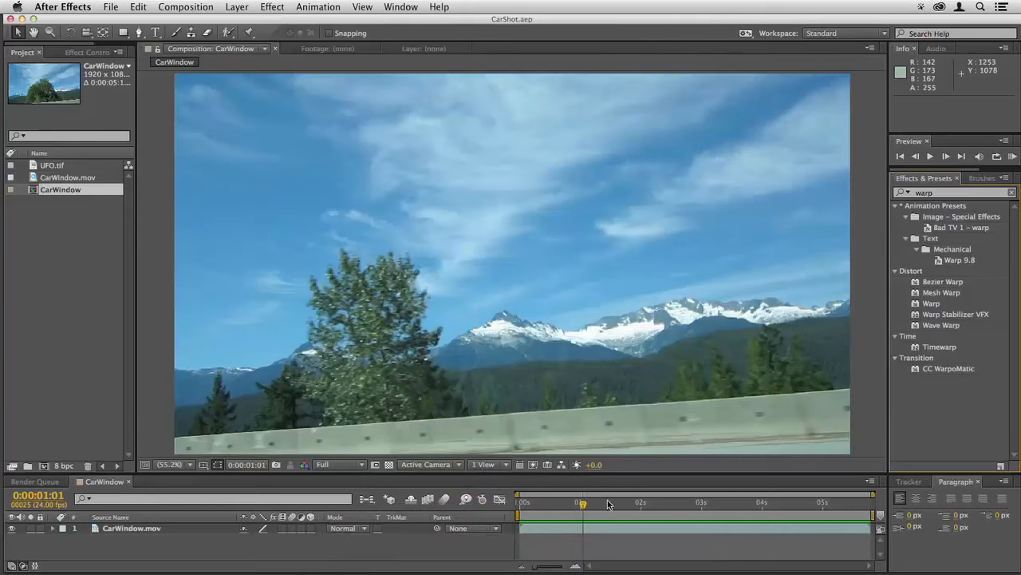
pyautogui.moveTo(585, 505); pyautogui.dragTo(520, 506)
pyautogui.press('space')
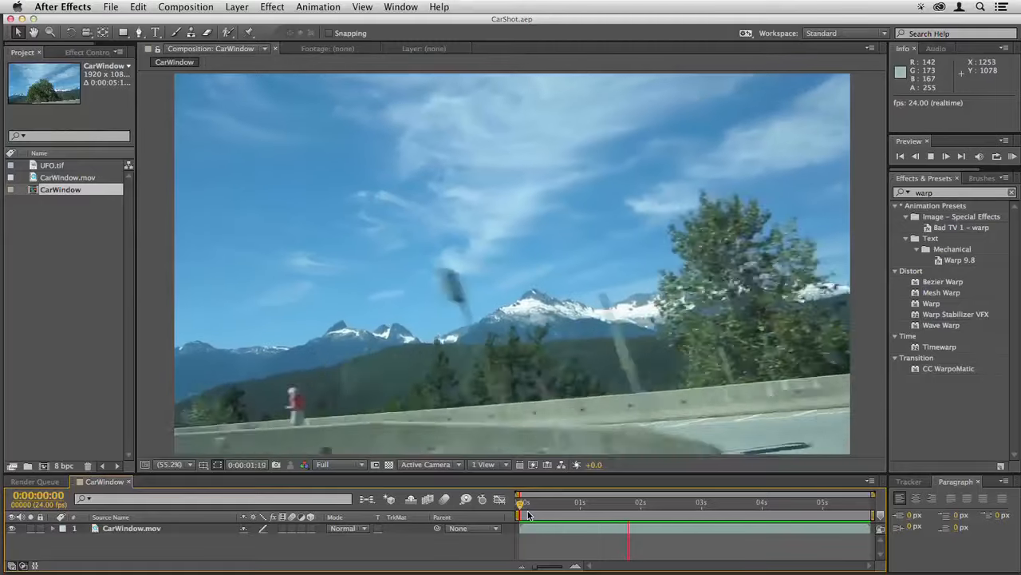
pyautogui.click(593, 544)
pyautogui.moveTo(544, 511); pyautogui.dragTo(572, 516)
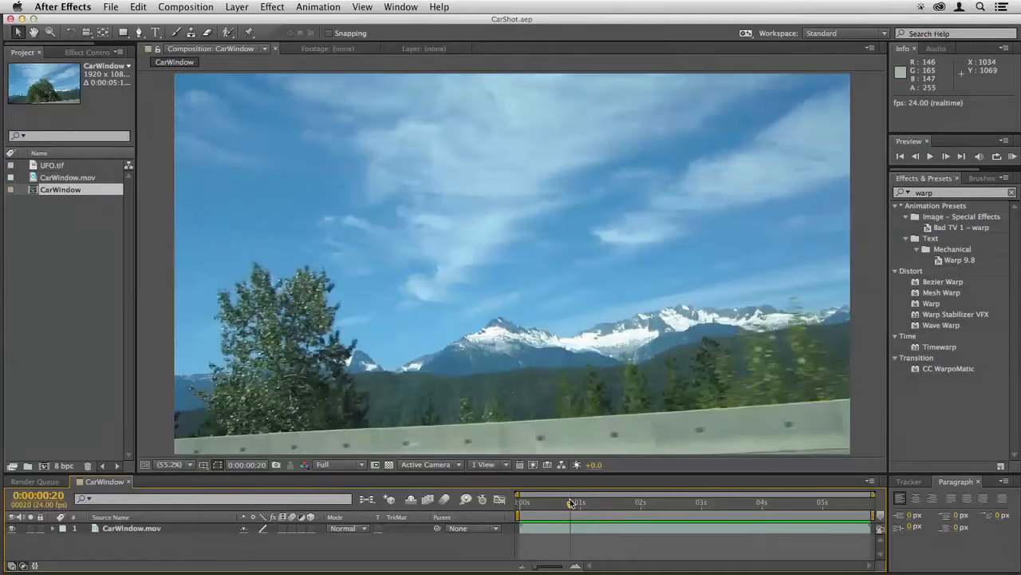
pyautogui.moveTo(572, 509); pyautogui.dragTo(517, 523)
pyautogui.click(518, 527)
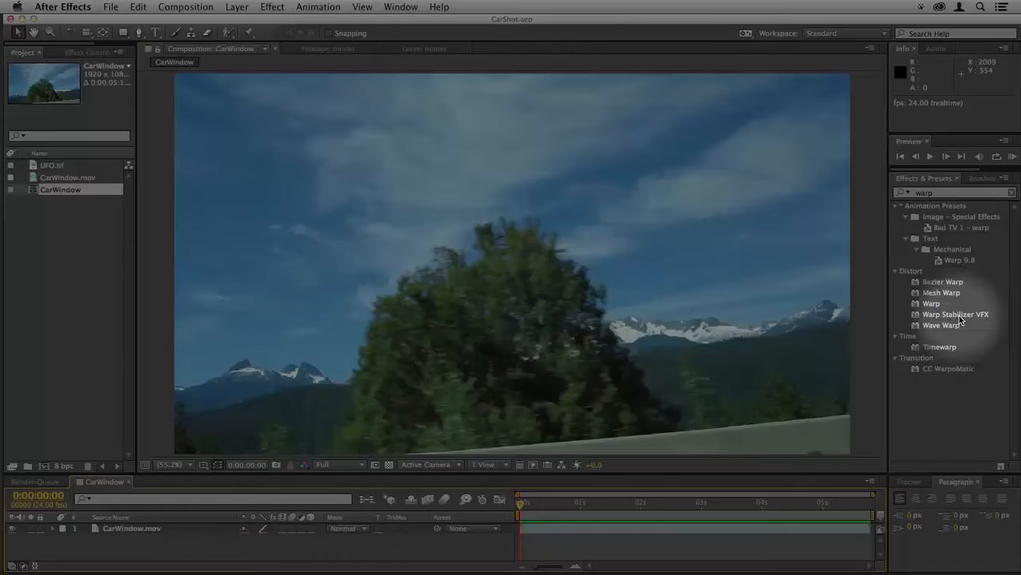
# - Apply the Warp Stabilizer VFX effect to the CarWindow.mov layer, widen the effect settings area and expand the Advanced settings
pyautogui.moveTo(957, 314); pyautogui.dragTo(643, 310)
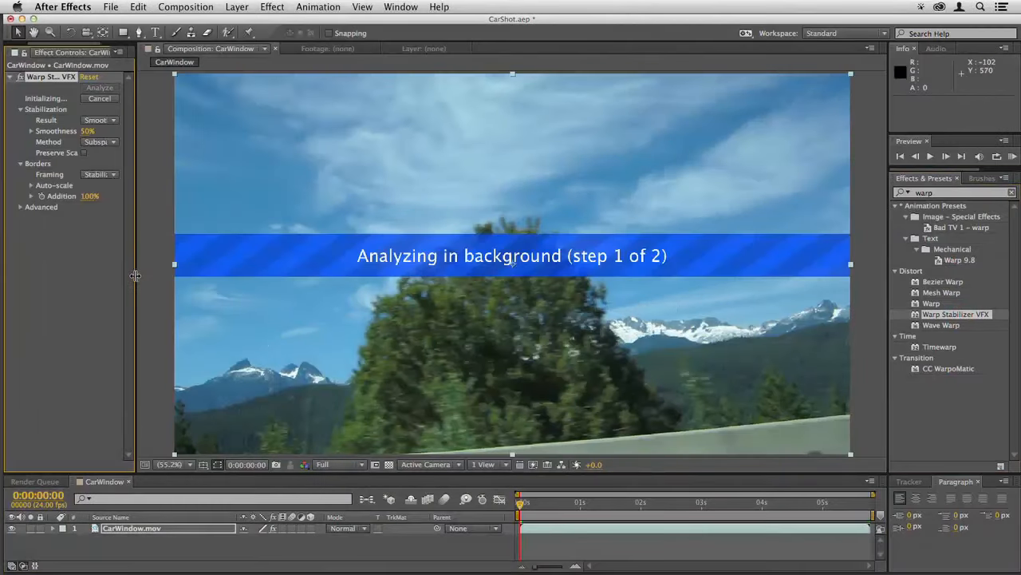
pyautogui.moveTo(135, 276); pyautogui.dragTo(232, 274)
pyautogui.click(21, 208)
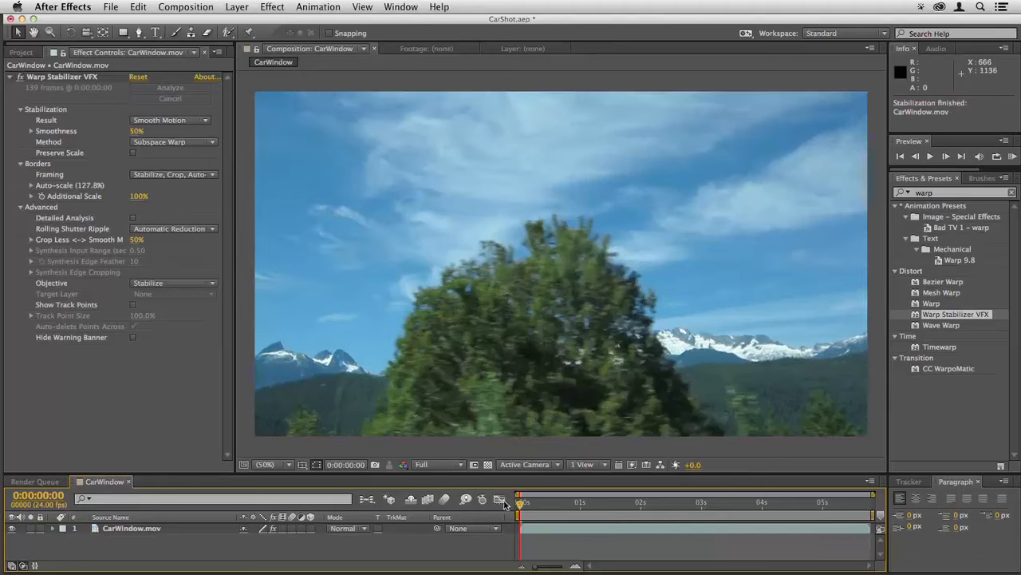
# - In the Warp Stabilizer's Advanced settings, change the Objective to Reversible Stabilization
pyautogui.click(20, 206)
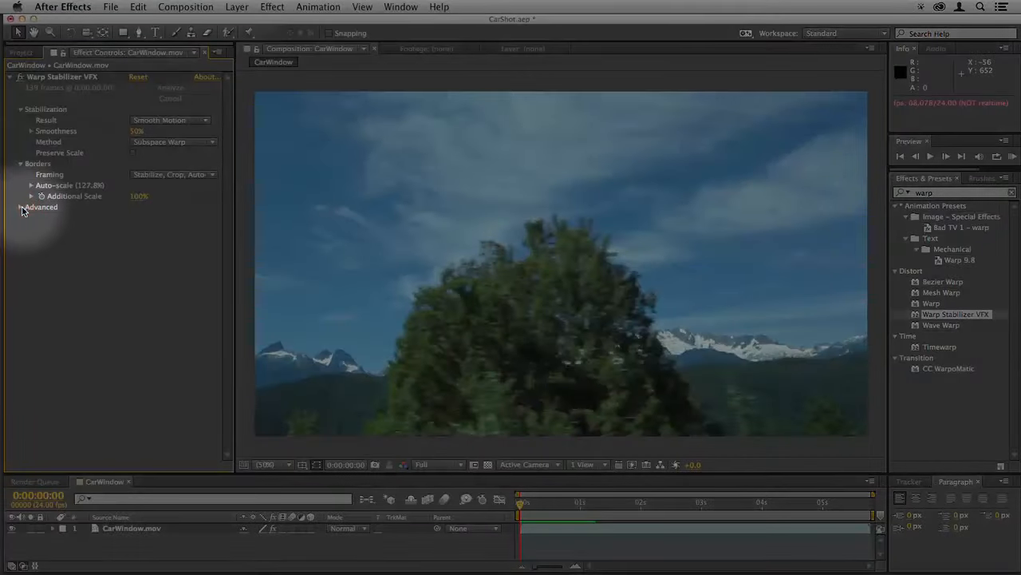
pyautogui.click(21, 207)
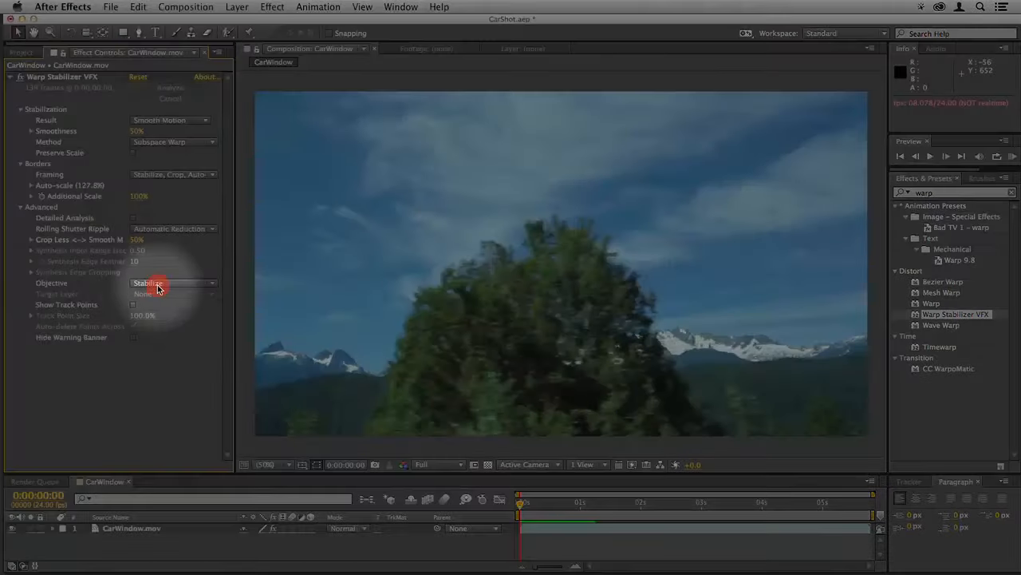
pyautogui.click(155, 284)
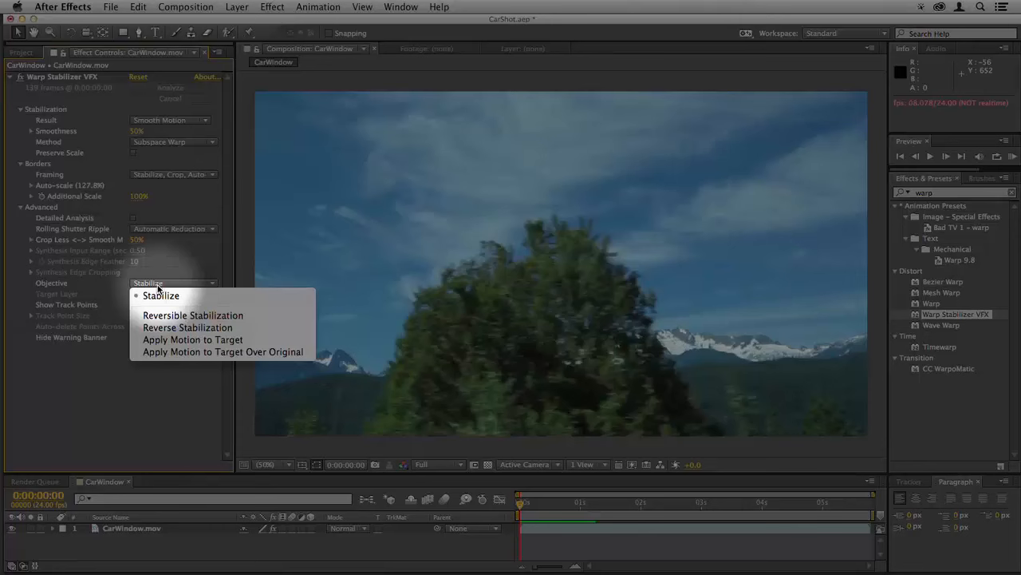
pyautogui.click(205, 317)
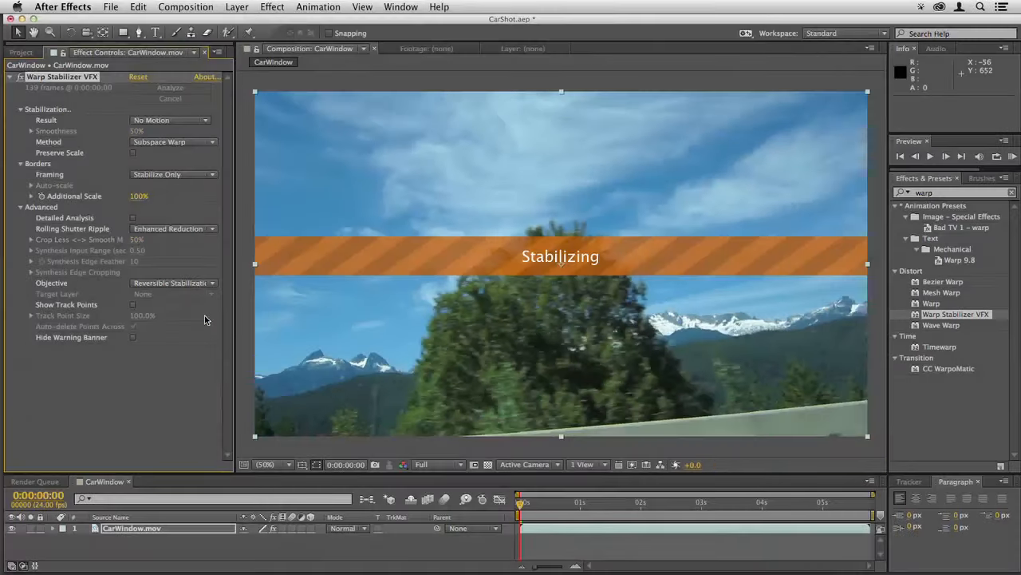
# - Preview the stabilized CarWindow shot, then return to the first frame and select the CarWindow.mov layer
pyautogui.press('space')
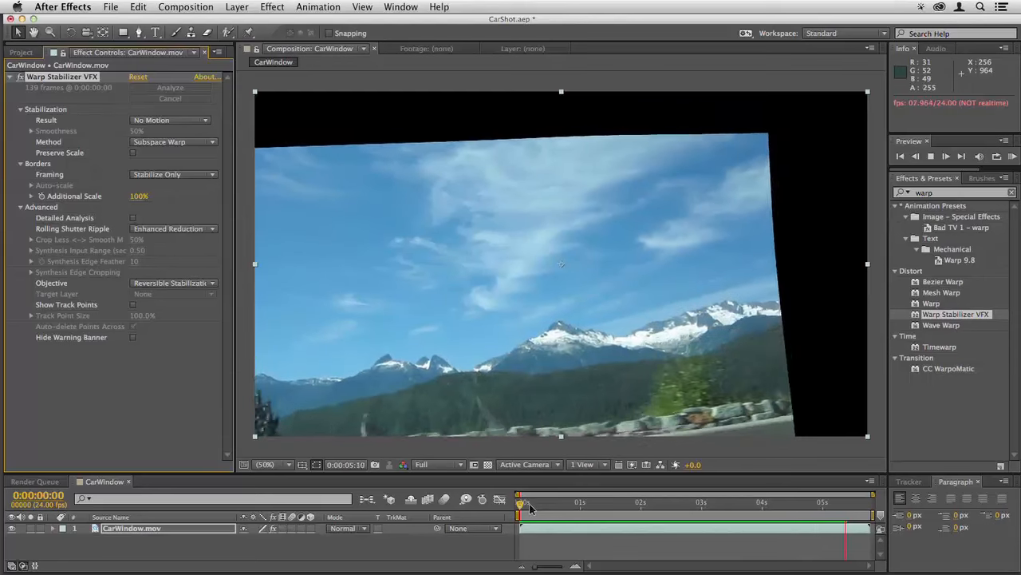
pyautogui.click(519, 509)
pyautogui.moveTo(517, 508)
pyautogui.mouseDown()
pyautogui.moveTo(556, 507)
pyautogui.moveTo(516, 510)
pyautogui.mouseUp()
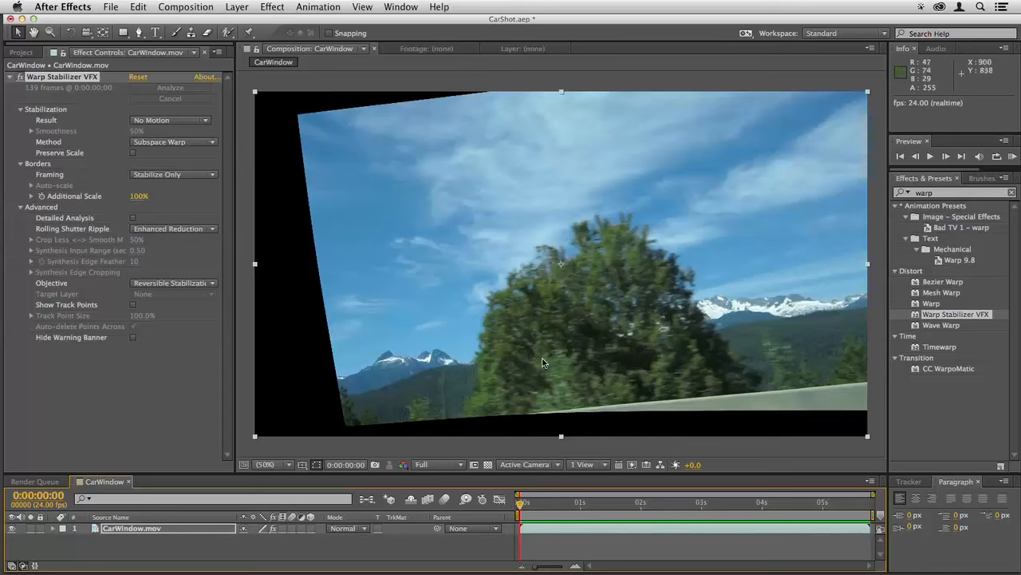
pyautogui.click(526, 529)
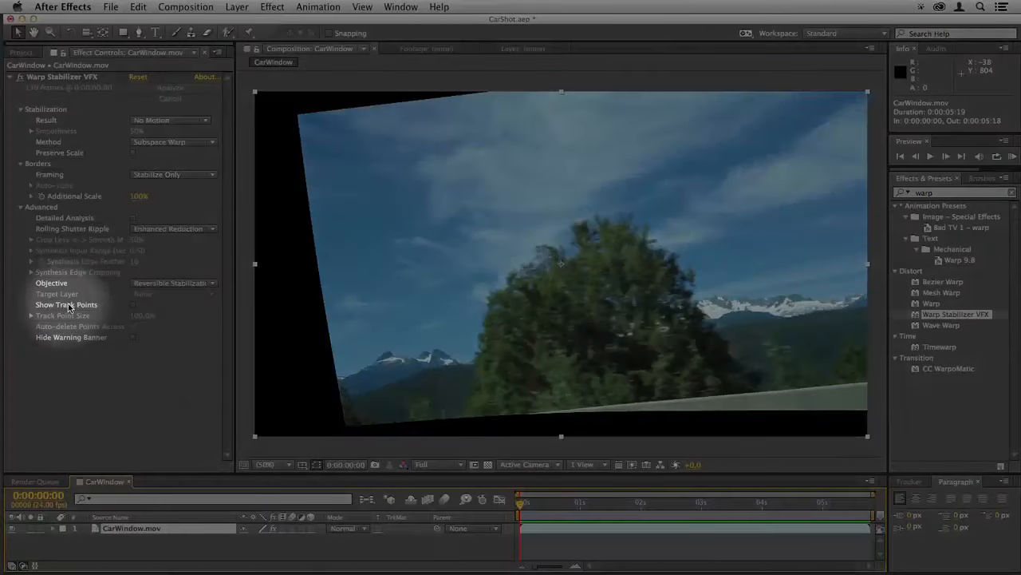
# - Show the Warp Stabilizer's track points and set the Track Point Size to 592%, keeping auto-deletion of points across time enabled
pyautogui.click(132, 305)
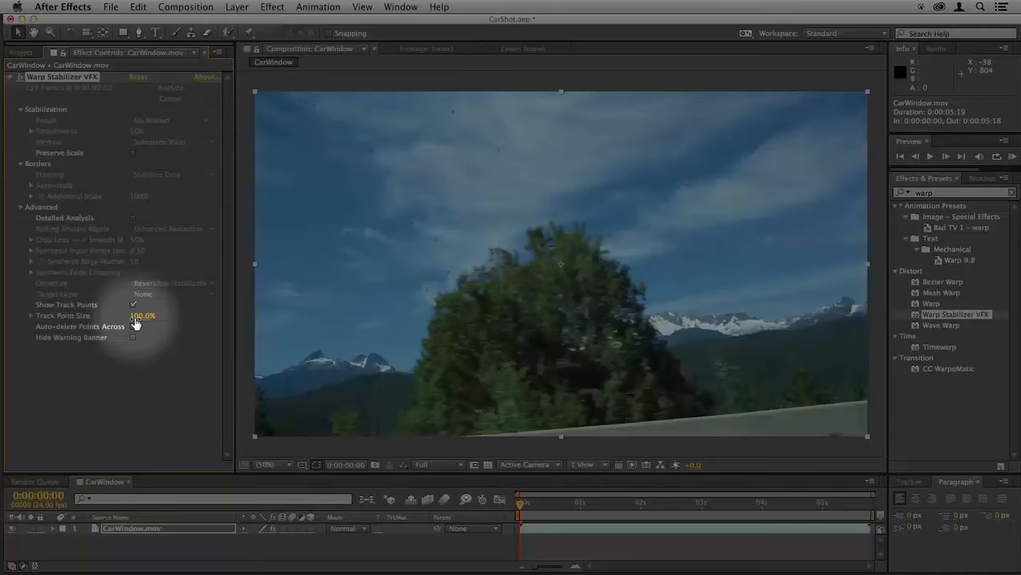
pyautogui.moveTo(140, 316); pyautogui.dragTo(443, 323)
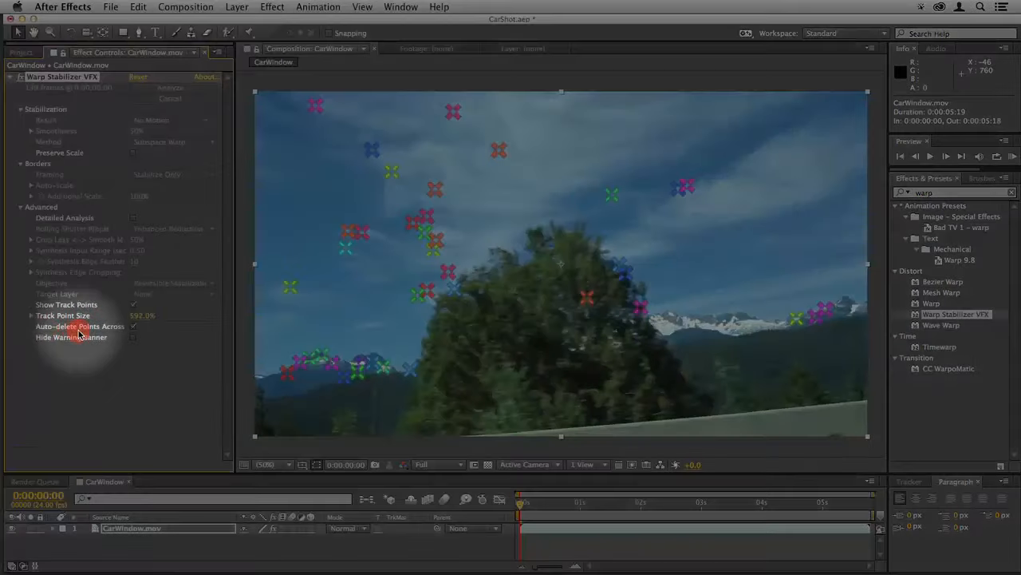
pyautogui.click(131, 328)
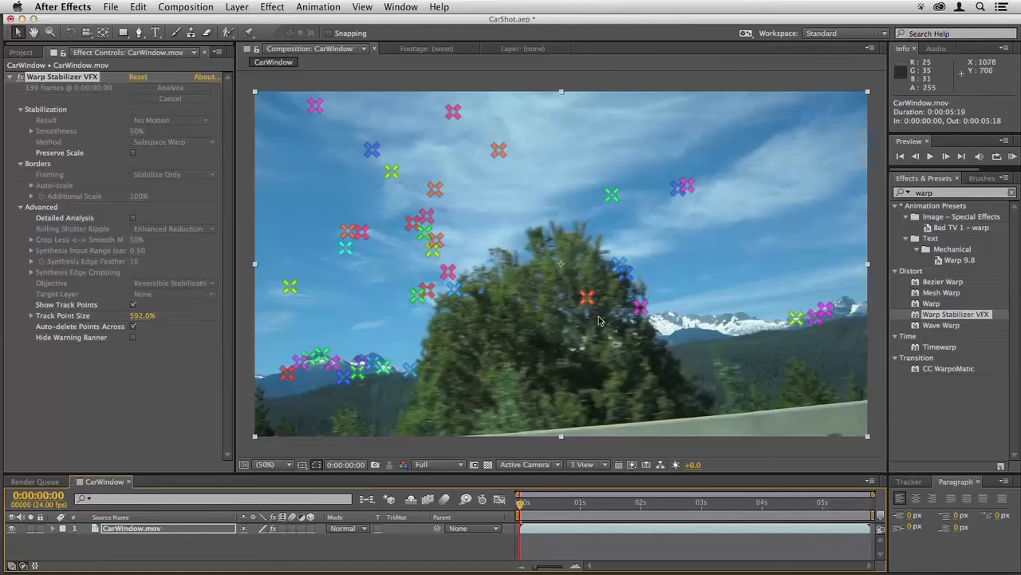
# - Delete the track points on the foreground tree at 0:00:00:00, and those on the trees and roadside at 0:00:00:06
pyautogui.moveTo(625, 331); pyautogui.dragTo(558, 313)
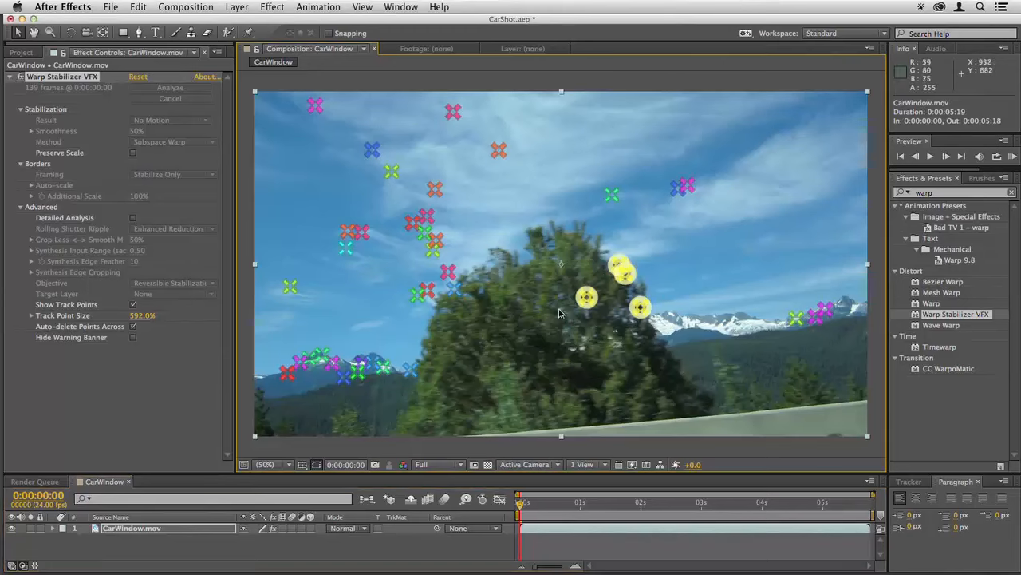
pyautogui.press('Delete')
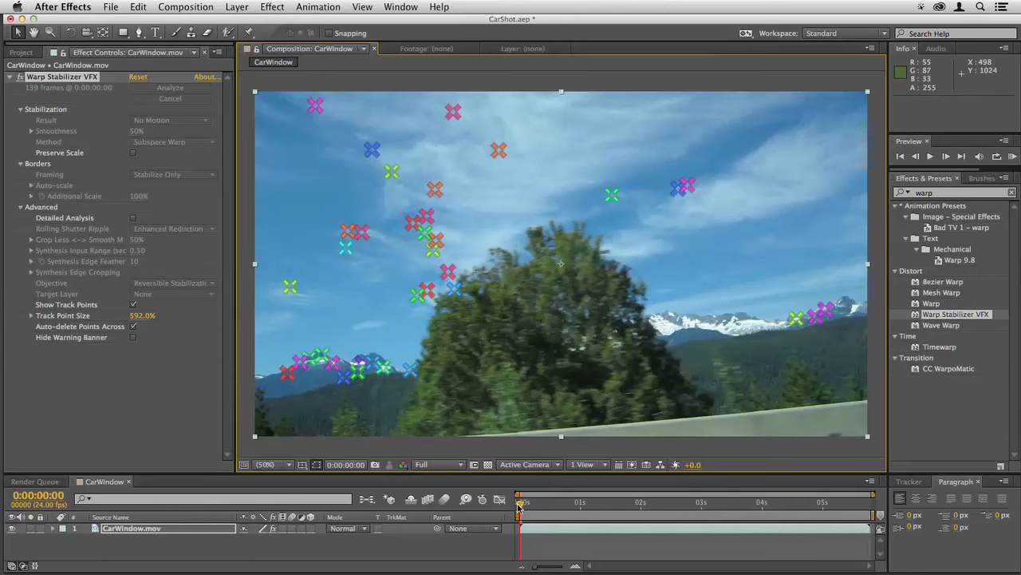
pyautogui.moveTo(519, 504)
pyautogui.mouseDown()
pyautogui.moveTo(557, 508)
pyautogui.moveTo(535, 509)
pyautogui.mouseUp()
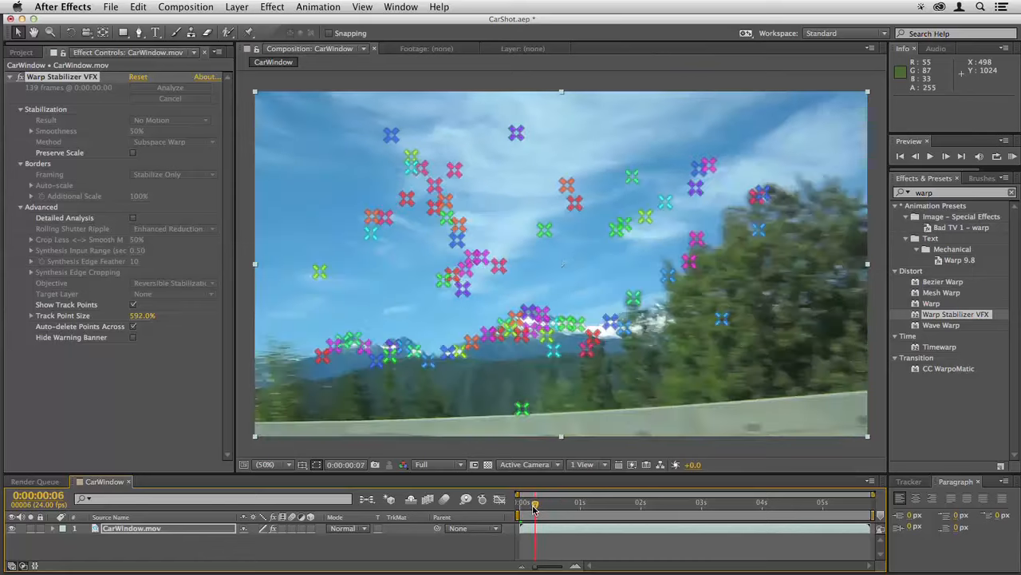
pyautogui.moveTo(683, 349)
pyautogui.mouseDown()
pyautogui.moveTo(787, 197)
pyautogui.moveTo(751, 177)
pyautogui.moveTo(729, 182)
pyautogui.moveTo(705, 214)
pyautogui.moveTo(624, 266)
pyautogui.moveTo(632, 333)
pyautogui.moveTo(503, 417)
pyautogui.mouseUp()
pyautogui.press('Delete')
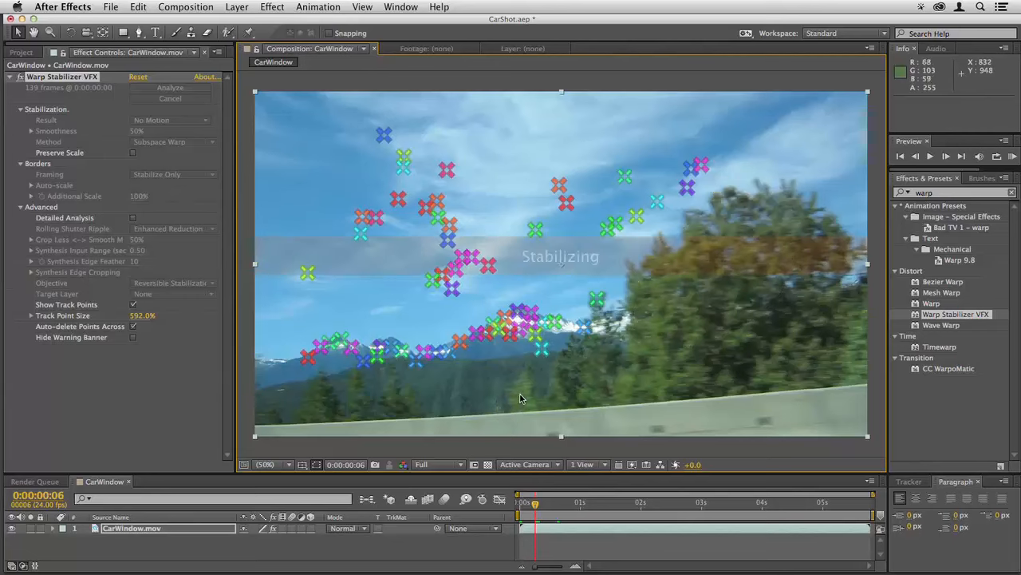
pyautogui.moveTo(534, 509); pyautogui.dragTo(537, 512)
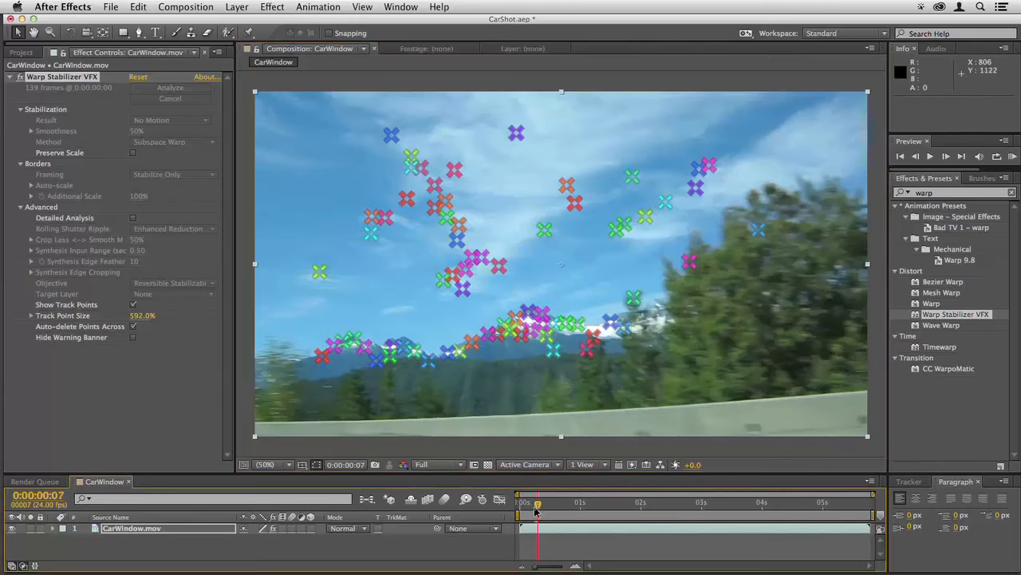
# - Delete the track points on the large tree at 0:00:00:07 and on the dark roadside tree at 0:00:00:14
pyautogui.moveTo(757, 286)
pyautogui.mouseDown()
pyautogui.moveTo(773, 227)
pyautogui.moveTo(720, 235)
pyautogui.moveTo(677, 266)
pyautogui.mouseUp()
pyautogui.press('Delete')
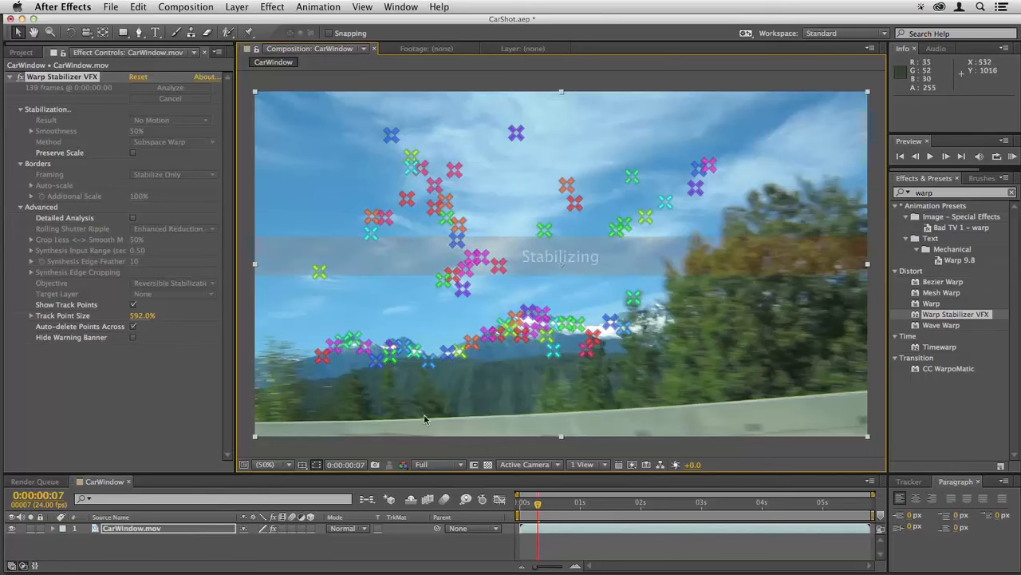
pyautogui.moveTo(539, 505); pyautogui.dragTo(557, 508)
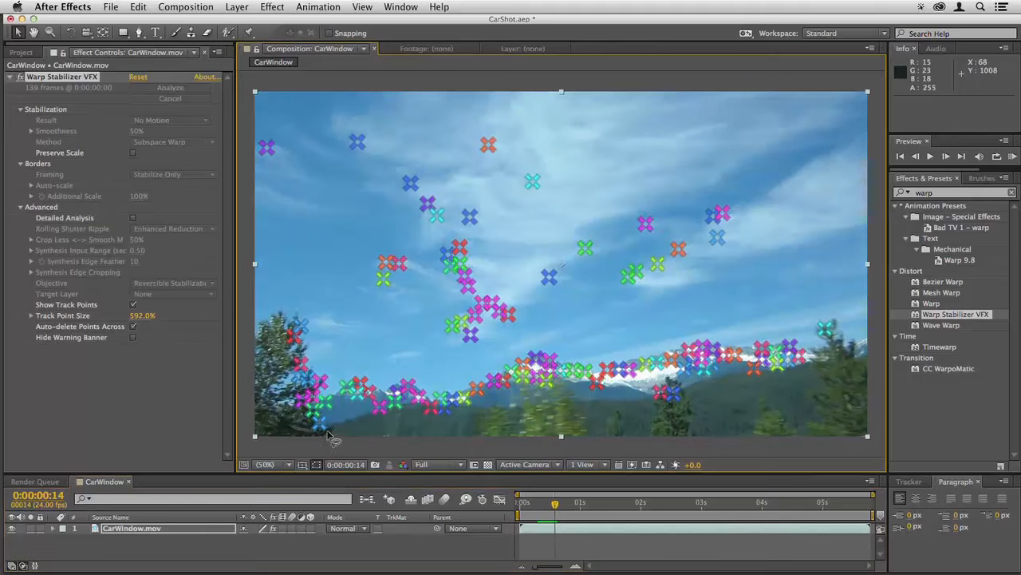
pyautogui.moveTo(327, 433); pyautogui.dragTo(291, 322)
pyautogui.press('Delete')
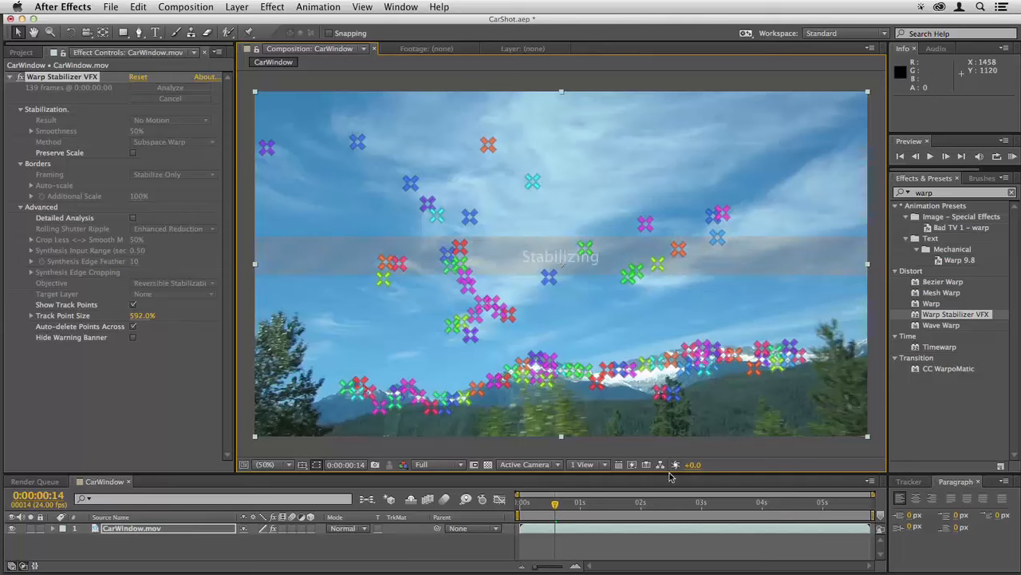
# - Delete the foreground tree's track points at 0:00:00:20, and those on the trees and roadside barrier at 0:00:01:03
pyautogui.moveTo(554, 508); pyautogui.dragTo(570, 508)
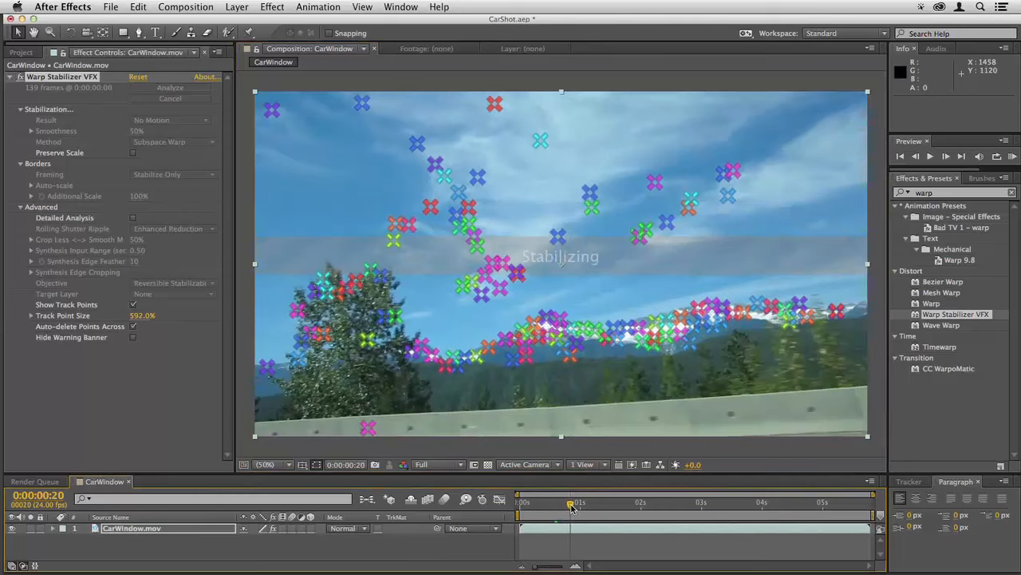
pyautogui.moveTo(343, 399)
pyautogui.mouseDown()
pyautogui.moveTo(403, 436)
pyautogui.moveTo(412, 370)
pyautogui.moveTo(374, 262)
pyautogui.moveTo(300, 286)
pyautogui.moveTo(293, 376)
pyautogui.moveTo(341, 399)
pyautogui.mouseUp()
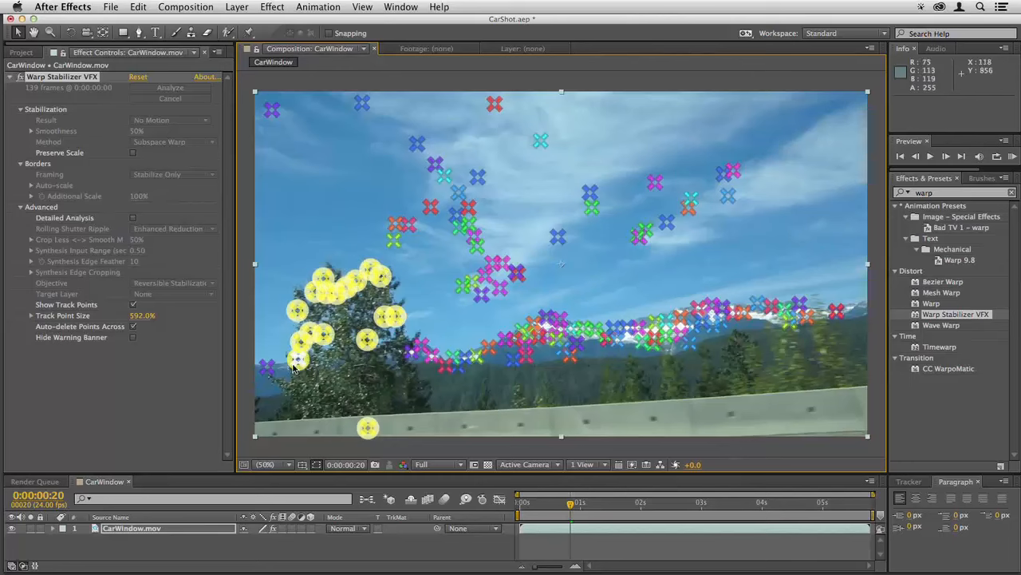
pyautogui.press('Delete')
pyautogui.moveTo(573, 507); pyautogui.dragTo(588, 507)
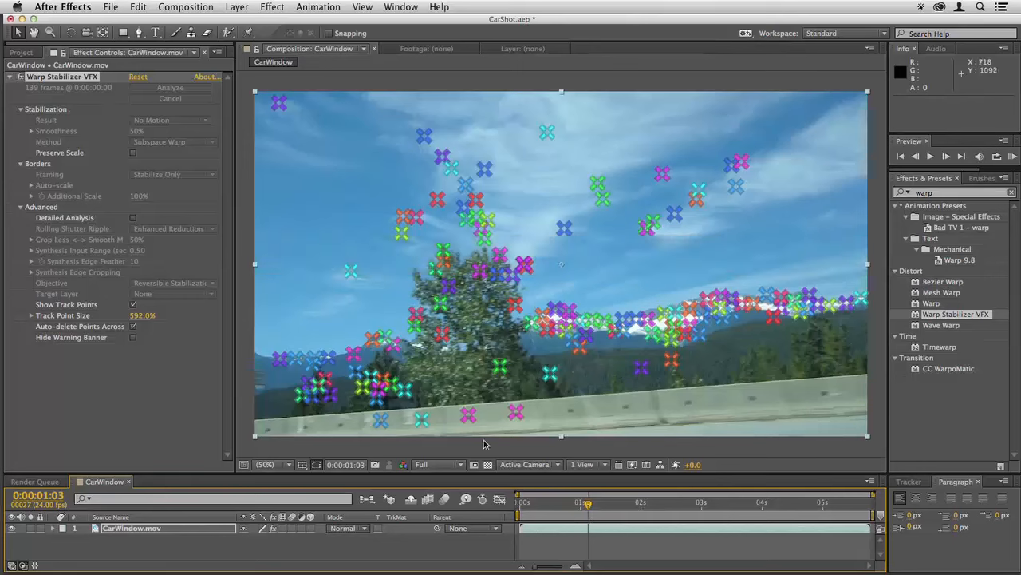
pyautogui.moveTo(456, 427)
pyautogui.mouseDown()
pyautogui.moveTo(524, 324)
pyautogui.moveTo(509, 276)
pyautogui.moveTo(450, 237)
pyautogui.moveTo(425, 294)
pyautogui.moveTo(358, 372)
pyautogui.moveTo(288, 397)
pyautogui.moveTo(290, 422)
pyautogui.moveTo(372, 426)
pyautogui.mouseUp()
pyautogui.press('Delete')
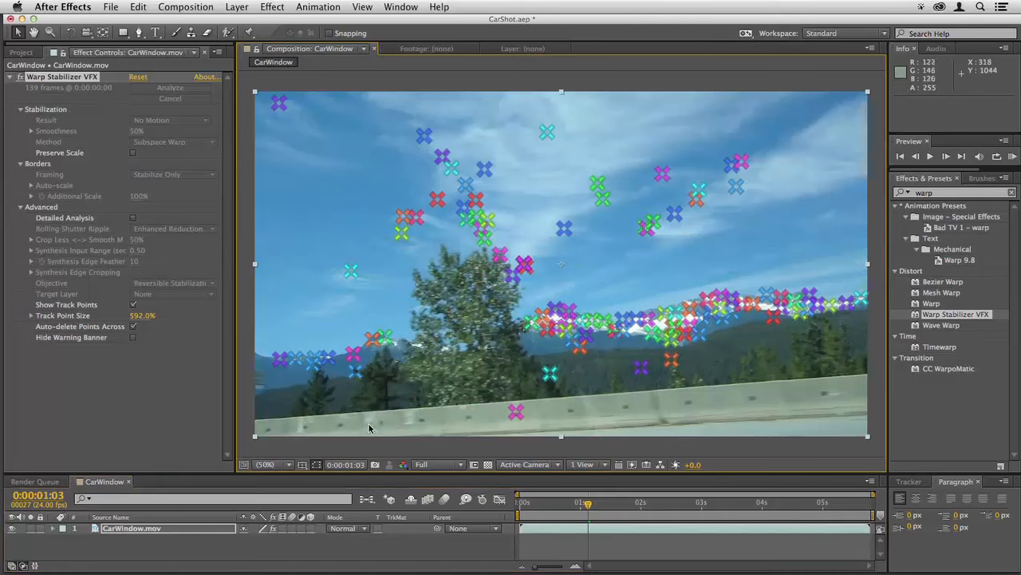
# - Delete the track points on the passing tree and along the concrete barrier at 0:00:01:13
pyautogui.moveTo(588, 507); pyautogui.dragTo(613, 504)
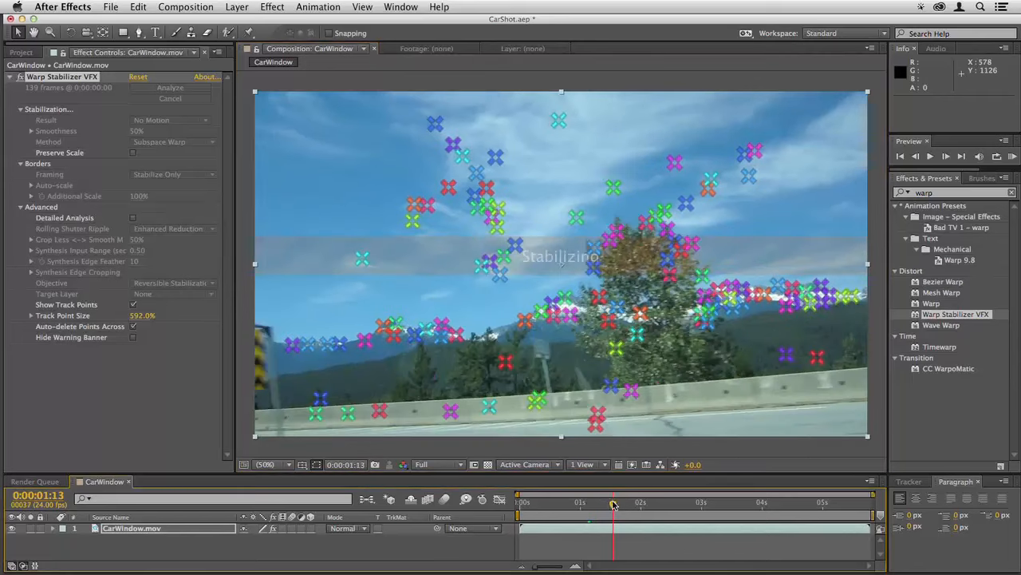
pyautogui.moveTo(598, 415)
pyautogui.mouseDown()
pyautogui.moveTo(716, 368)
pyautogui.moveTo(714, 297)
pyautogui.moveTo(685, 246)
pyautogui.moveTo(642, 221)
pyautogui.moveTo(616, 226)
pyautogui.moveTo(566, 330)
pyautogui.moveTo(502, 397)
pyautogui.moveTo(444, 413)
pyautogui.moveTo(311, 427)
pyautogui.mouseUp()
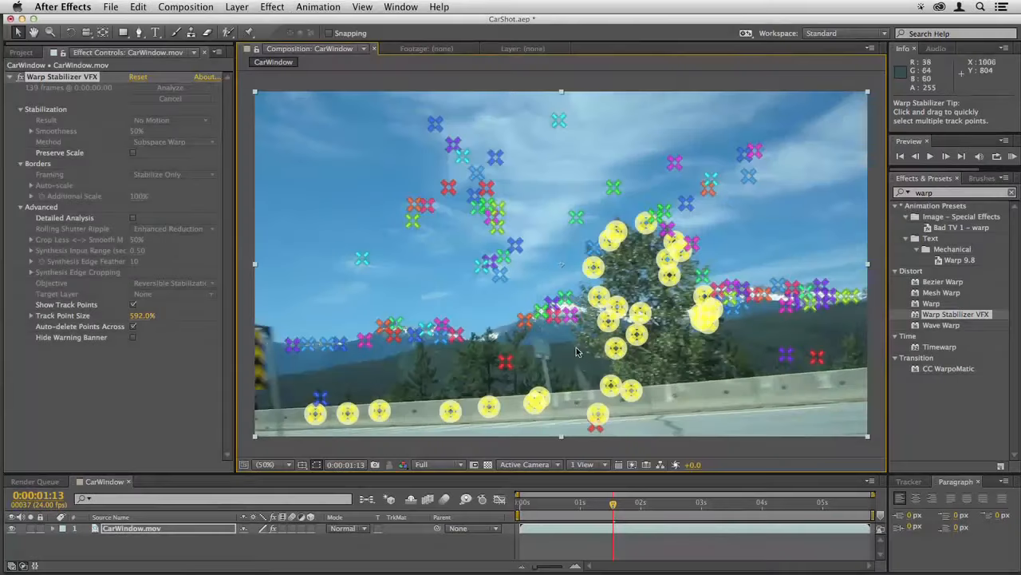
pyautogui.press('Delete')
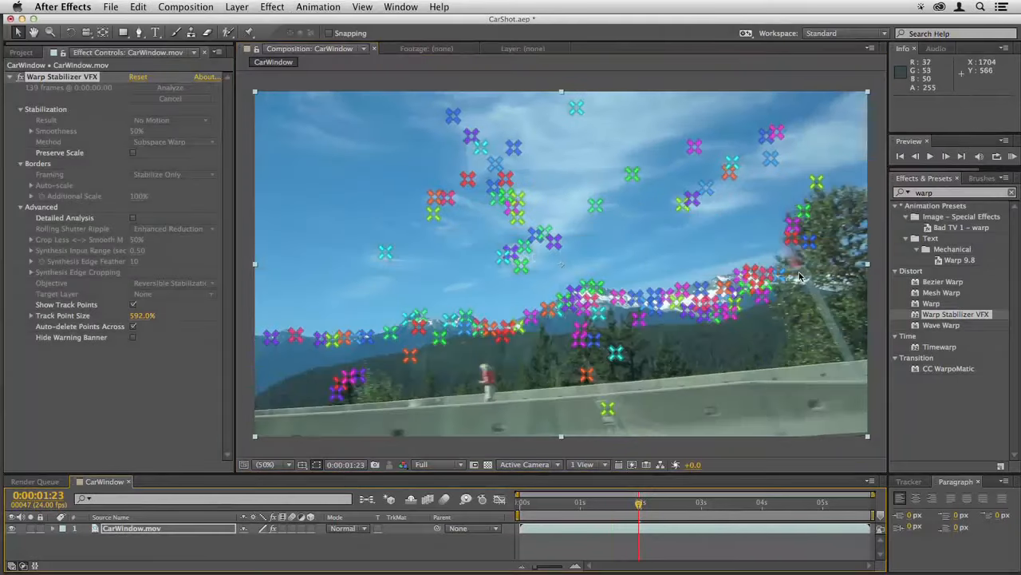
# - At 0:00:01:23, delete the track points on the large tree, the smaller roadside trees and the barrier
pyautogui.moveTo(801, 277); pyautogui.dragTo(773, 185)
pyautogui.press('Delete')
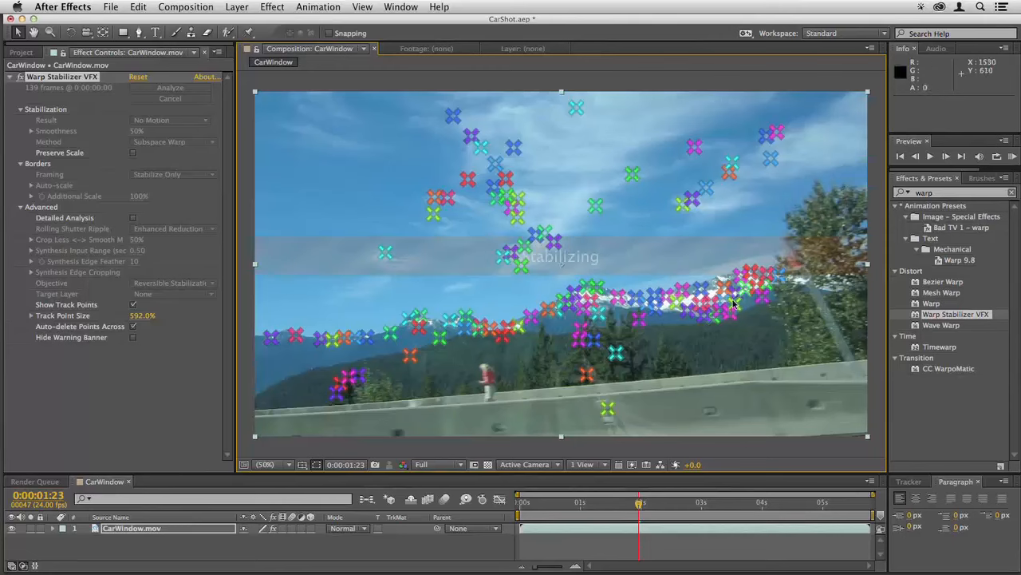
pyautogui.moveTo(635, 422); pyautogui.dragTo(577, 302)
pyautogui.press('Delete')
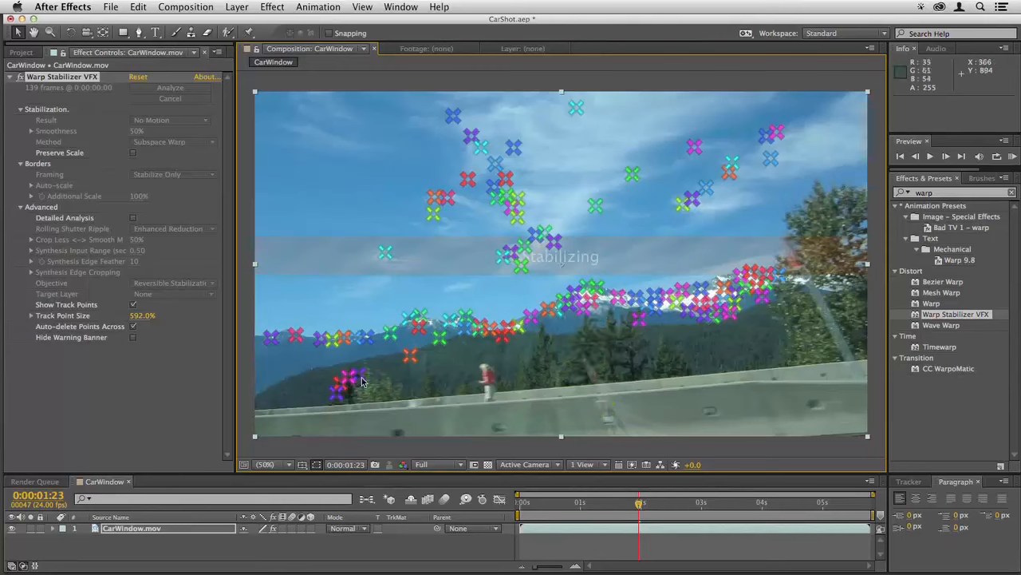
pyautogui.moveTo(417, 412); pyautogui.dragTo(304, 338)
pyautogui.press('Delete')
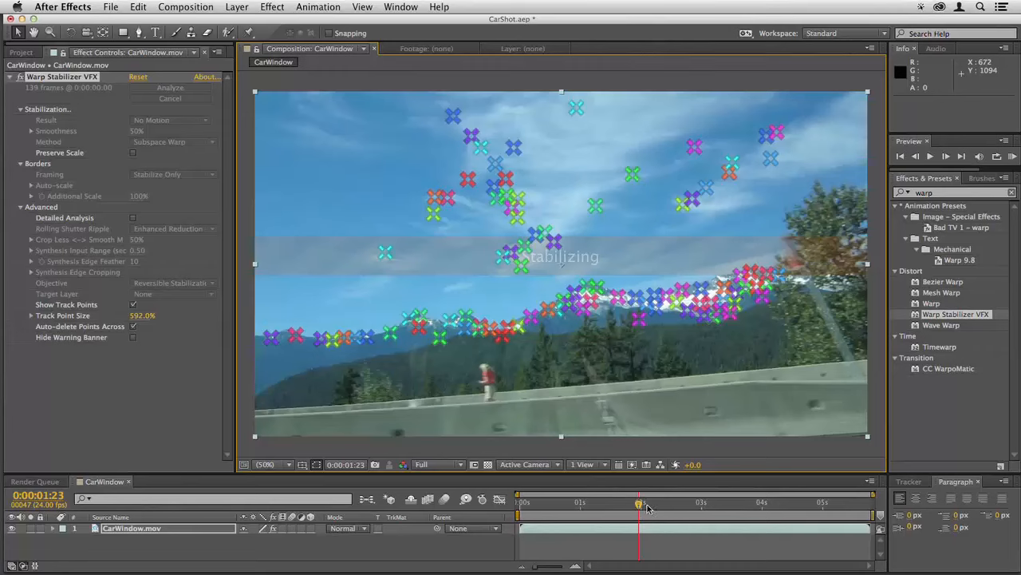
# - Delete the track points on the cluster of roadside trees at 0:00:02:07
pyautogui.moveTo(646, 507); pyautogui.dragTo(660, 510)
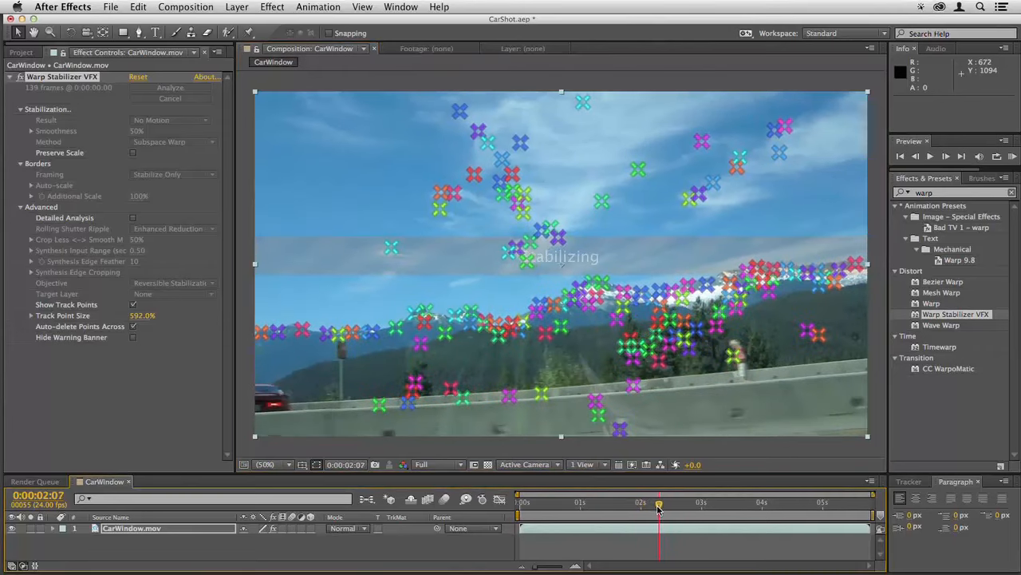
pyautogui.moveTo(750, 392); pyautogui.dragTo(616, 304)
pyautogui.press('Delete')
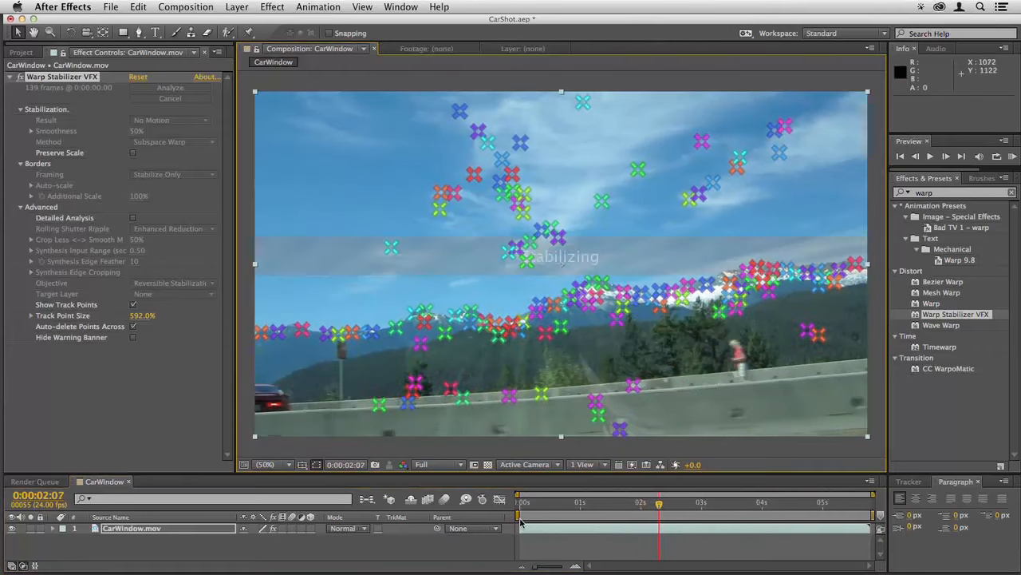
# - Return to the first frame, turn off Show Track Points and preview the stabilized shot
pyautogui.click(519, 508)
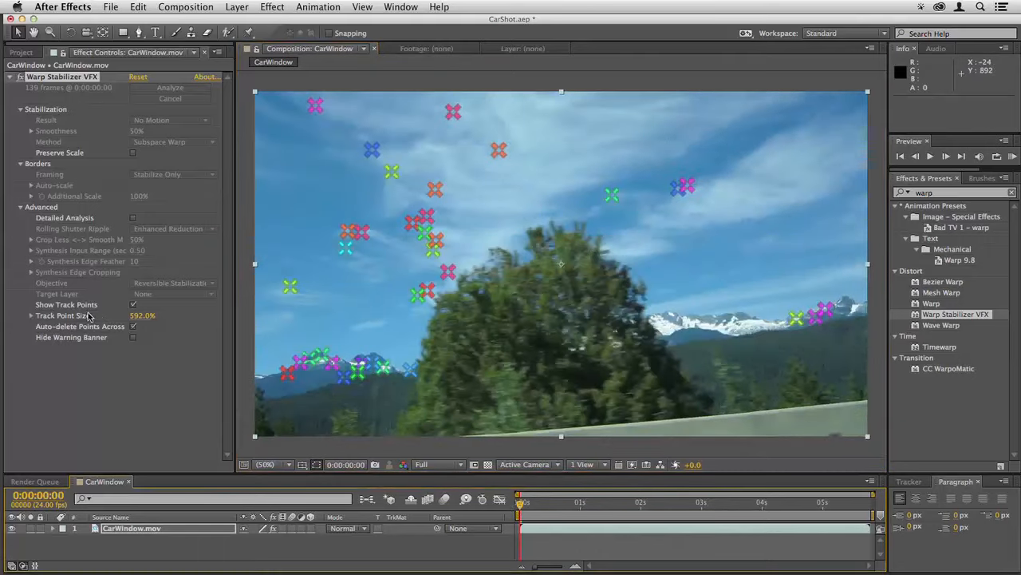
pyautogui.click(63, 315)
pyautogui.click(134, 305)
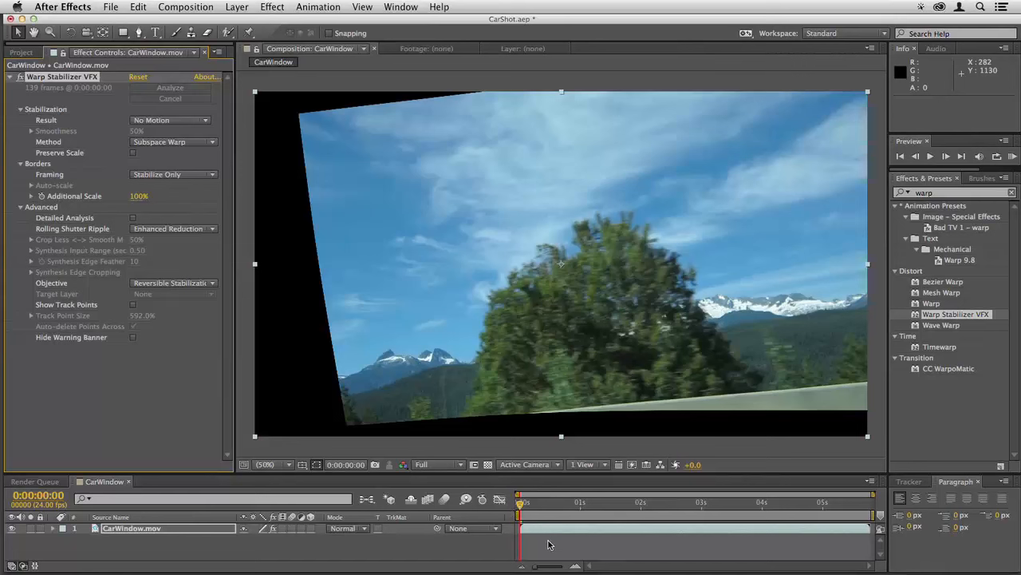
pyautogui.press('space')
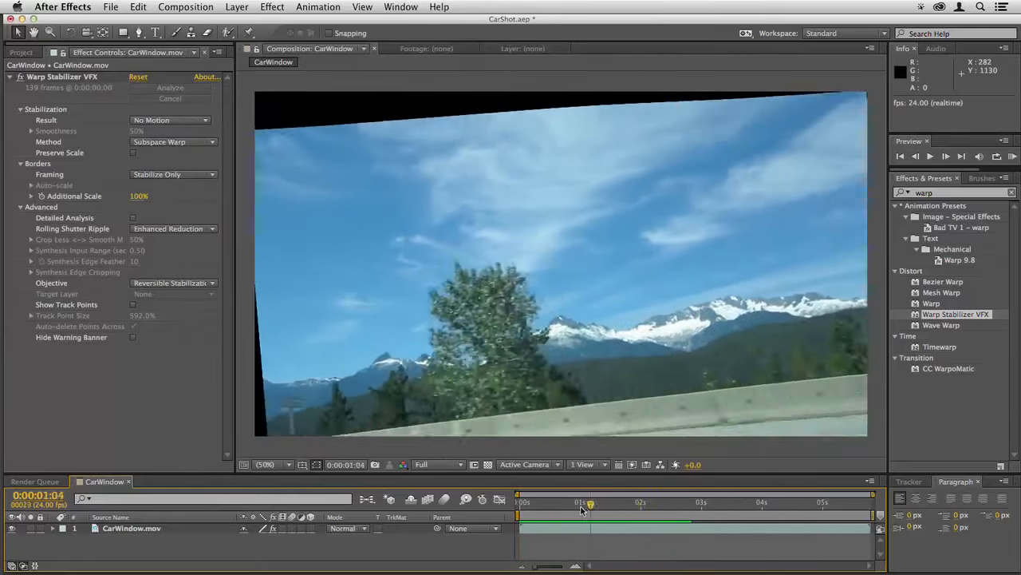
# - Go to 0:00:02:02 and place UFO.tif in the sky above the mountains as the topmost layer
pyautogui.moveTo(582, 511); pyautogui.dragTo(647, 508)
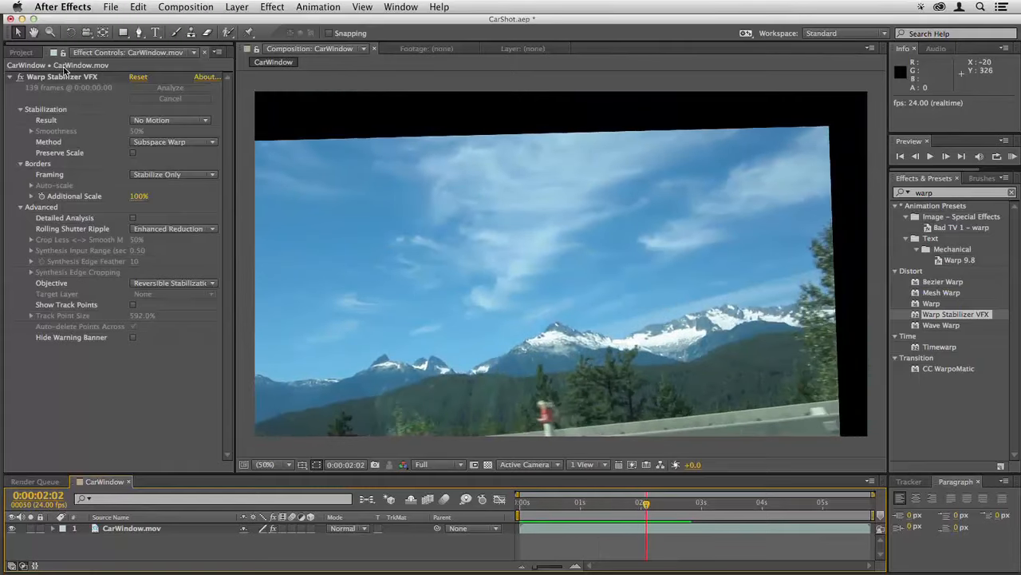
pyautogui.click(28, 53)
pyautogui.moveTo(52, 165); pyautogui.dragTo(536, 275)
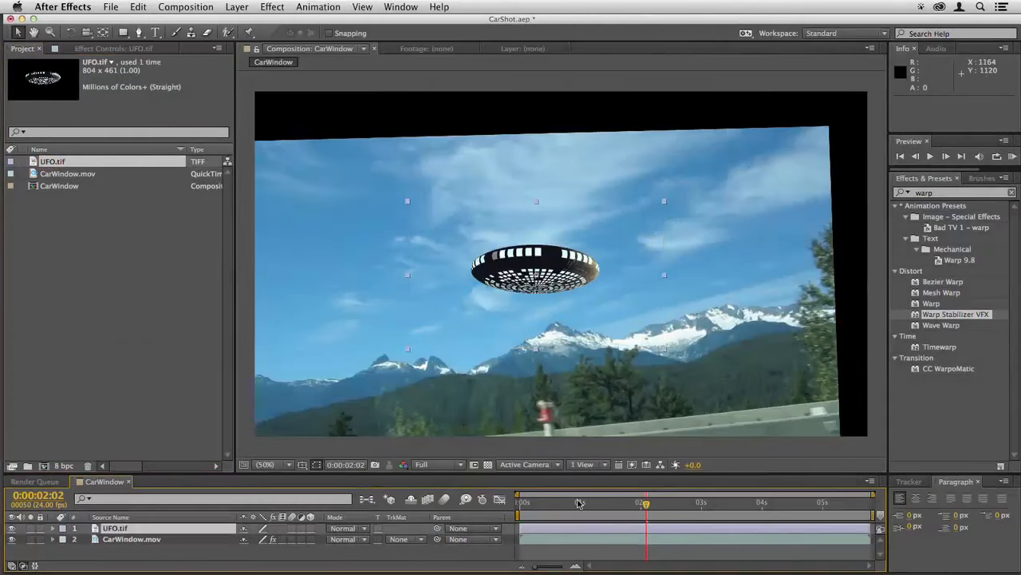
# - Rotate the UFO.tif layer to -7° and scale it to 42%
pyautogui.press('r')
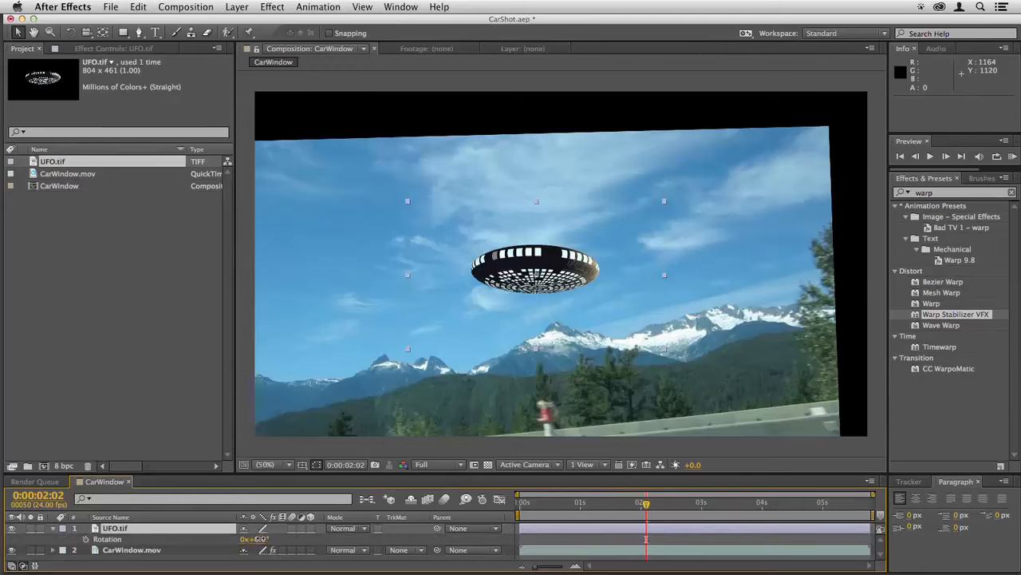
pyautogui.moveTo(261, 538); pyautogui.dragTo(253, 539)
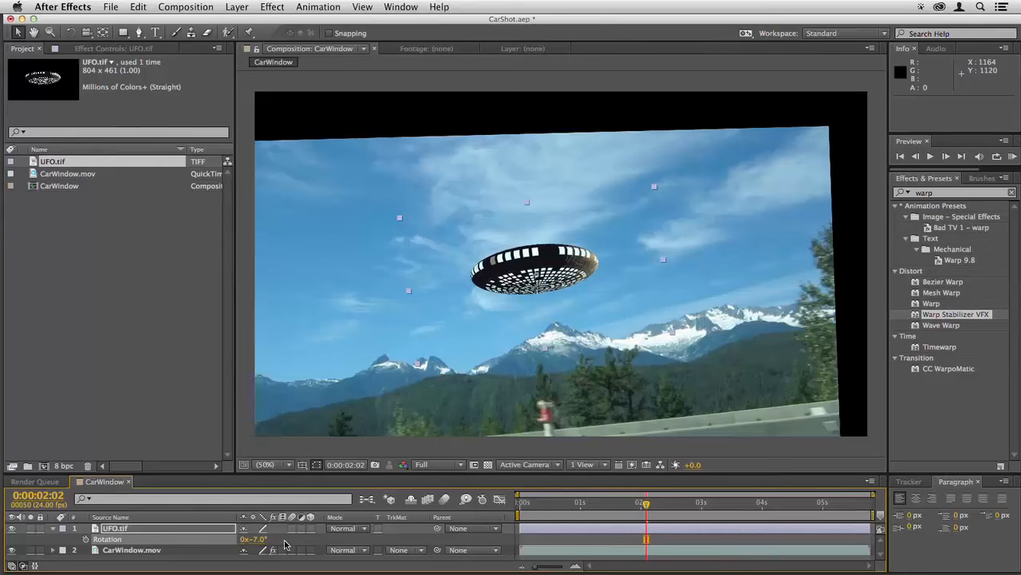
pyautogui.press('s')
pyautogui.moveTo(262, 540); pyautogui.dragTo(224, 542)
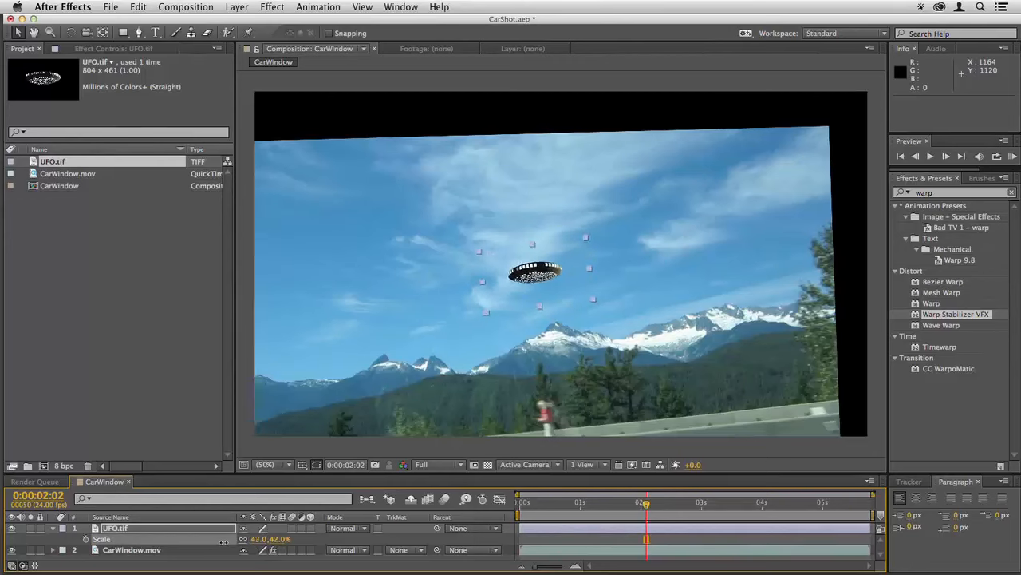
pyautogui.click(563, 541)
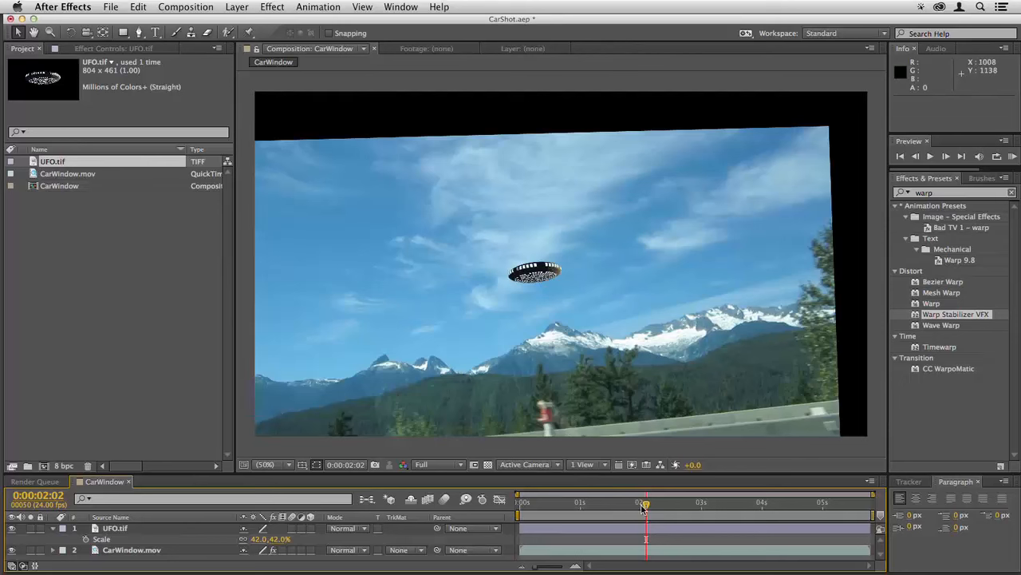
# - Preview the UFO over the stabilized footage from the start, then return to the first frame
pyautogui.moveTo(643, 508); pyautogui.dragTo(491, 506)
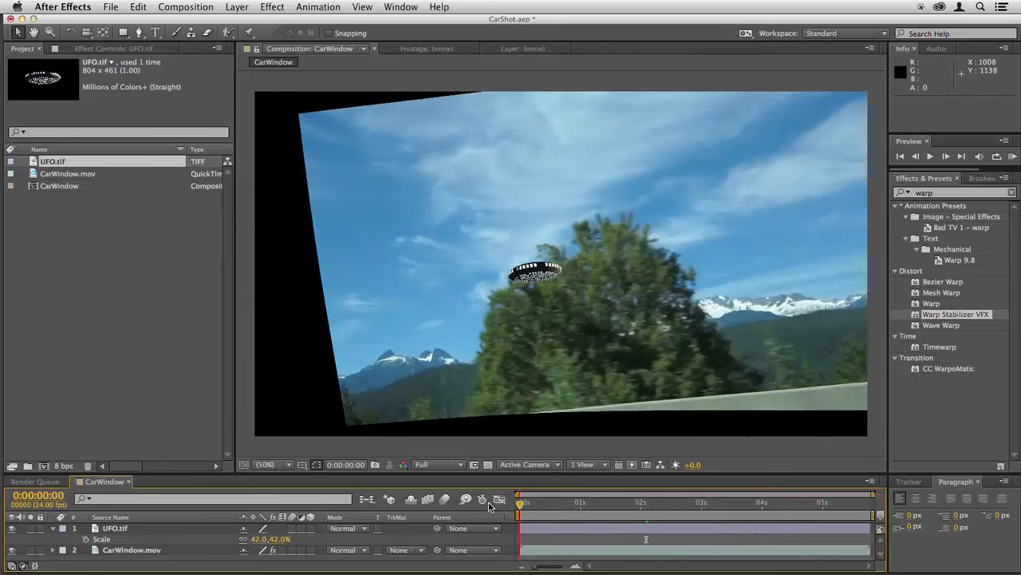
pyautogui.press('space')
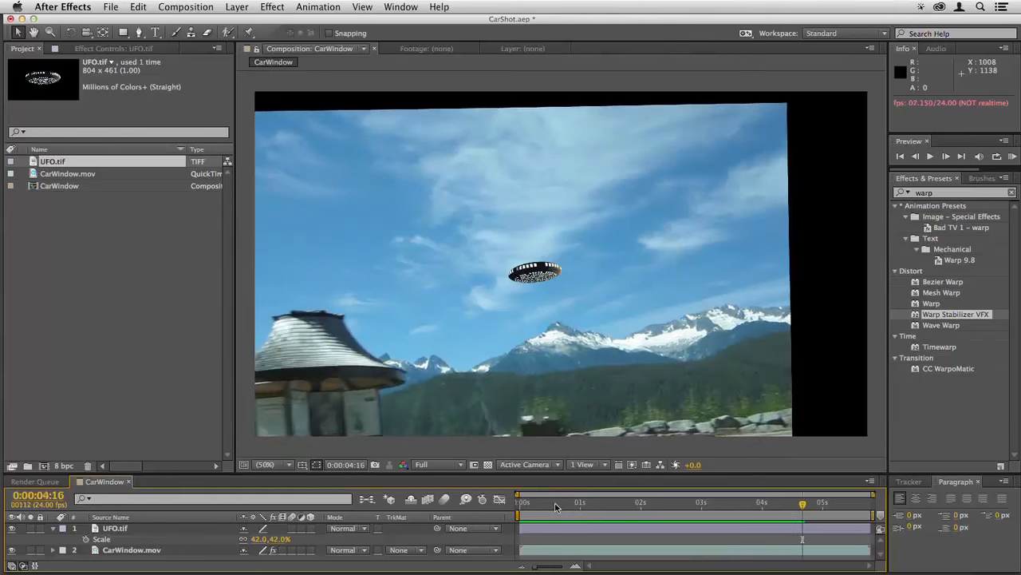
pyautogui.click(525, 505)
pyautogui.moveTo(525, 507); pyautogui.dragTo(506, 511)
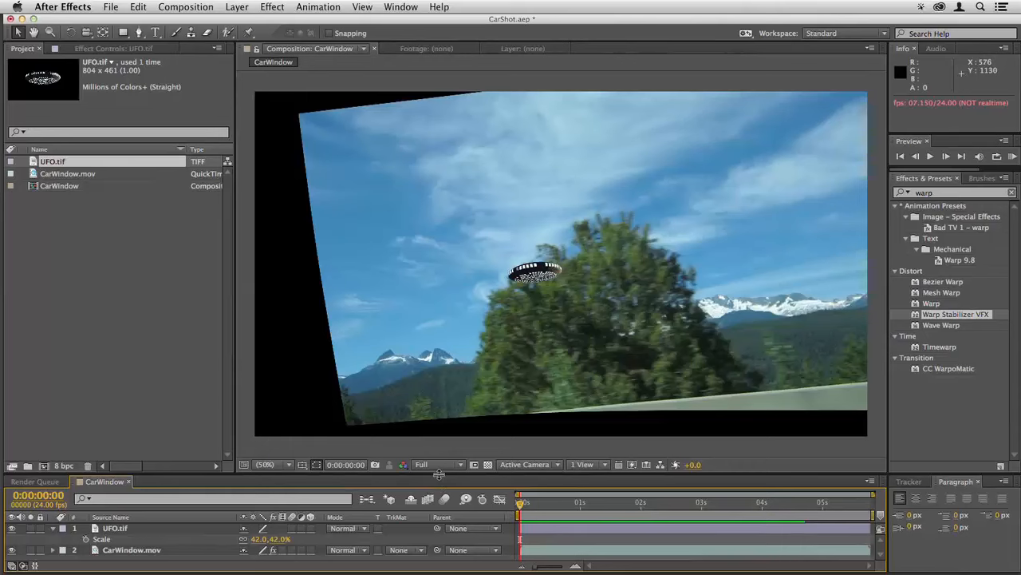
# - Duplicate the CarWindow.mov layer, place the copy above UFO.tif and rename it KeyingLayer
pyautogui.moveTo(439, 474); pyautogui.dragTo(439, 414)
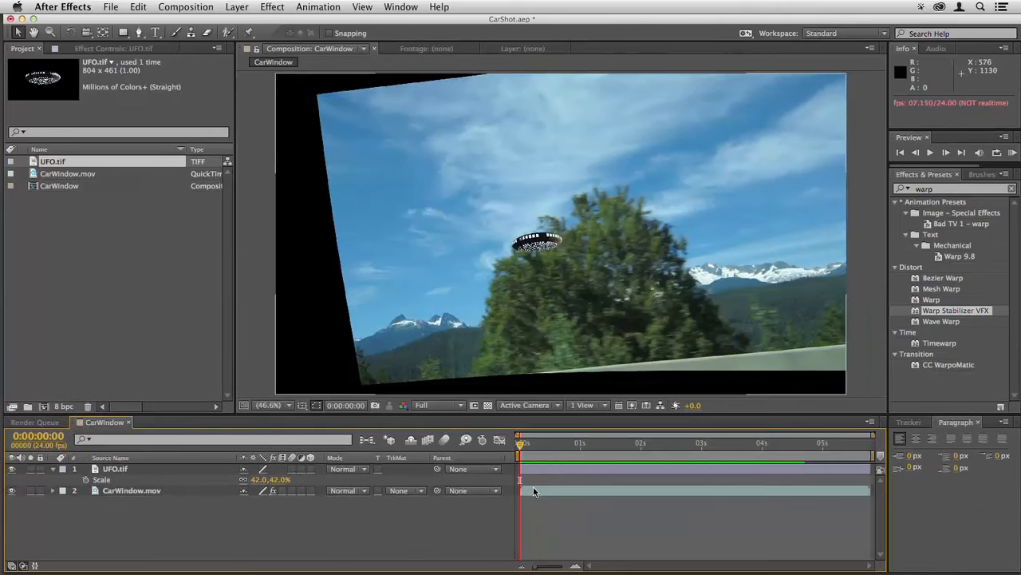
pyautogui.click(533, 490)
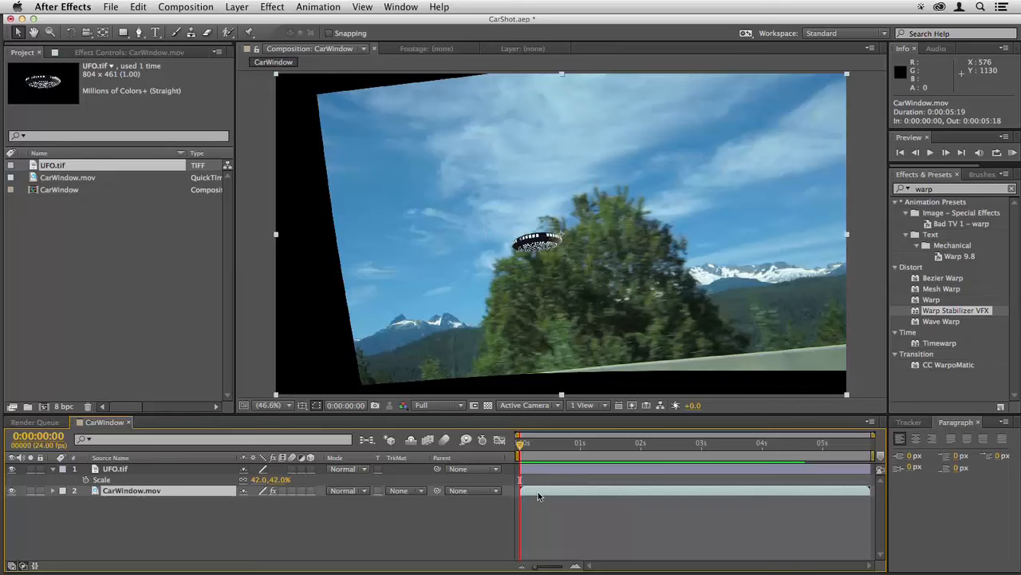
pyautogui.click(139, 7)
pyautogui.click(173, 134)
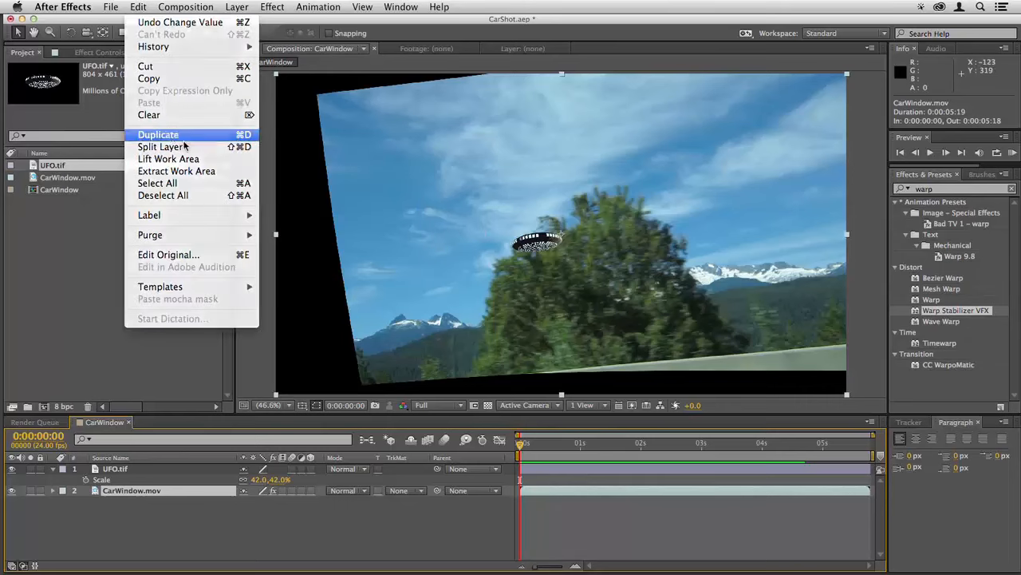
pyautogui.moveTo(149, 495); pyautogui.dragTo(147, 471)
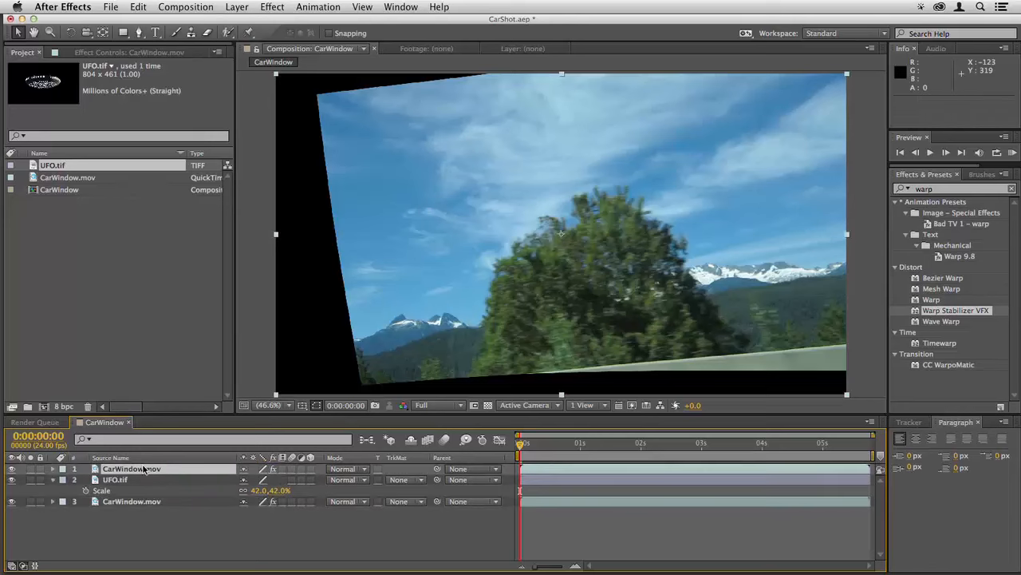
pyautogui.press('Return')
pyautogui.write('KeyingLayer')
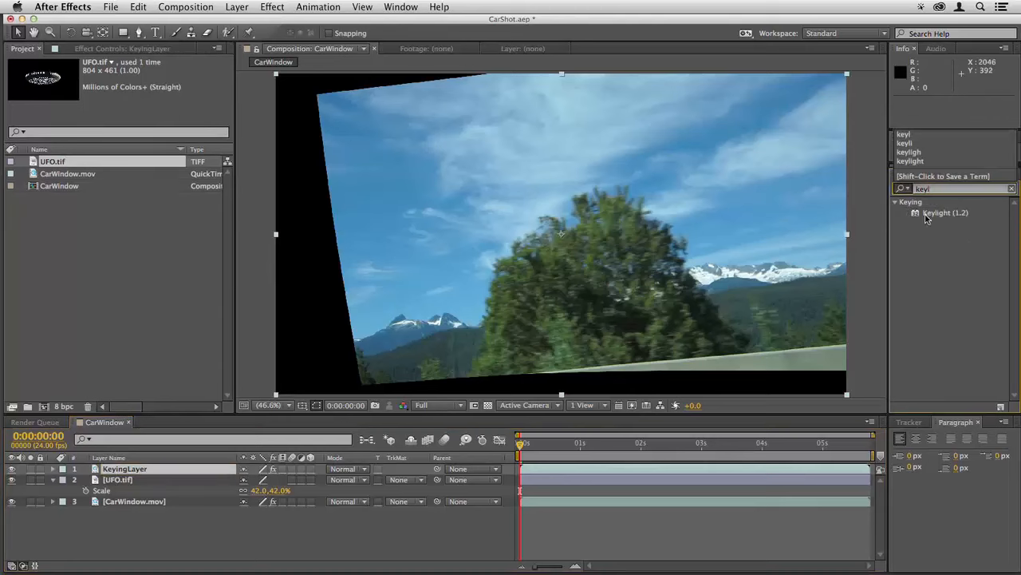
# - Apply Keylight (1.2) to KeyingLayer and sample the blue sky as its Screen Colour
pyautogui.click(931, 216)
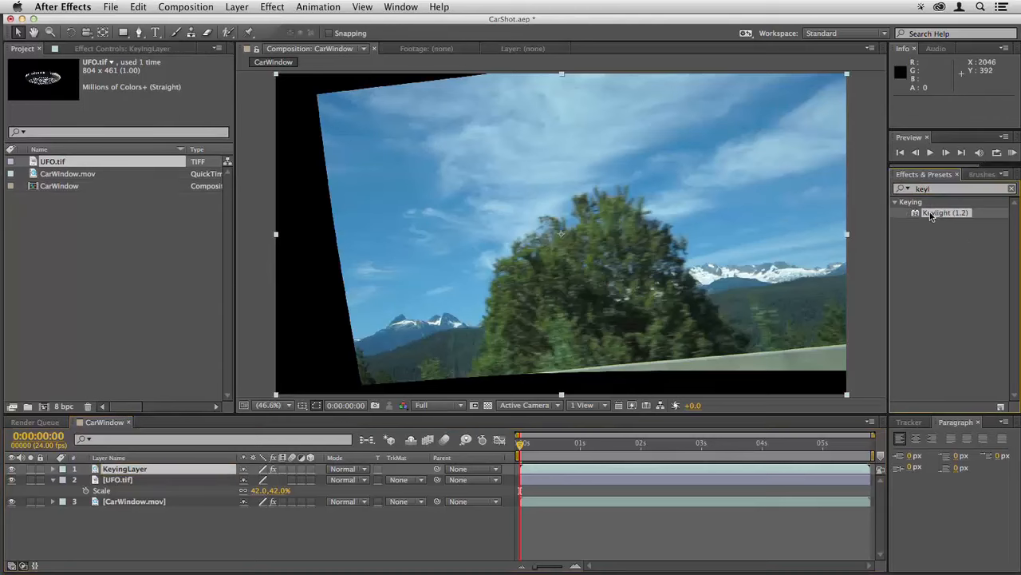
pyautogui.moveTo(555, 467); pyautogui.dragTo(550, 468)
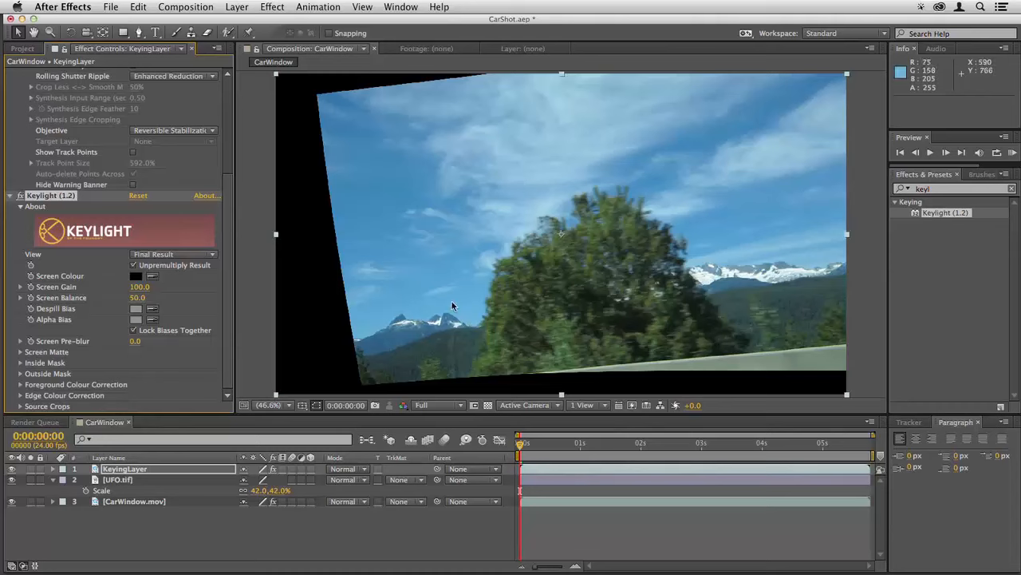
pyautogui.click(417, 252)
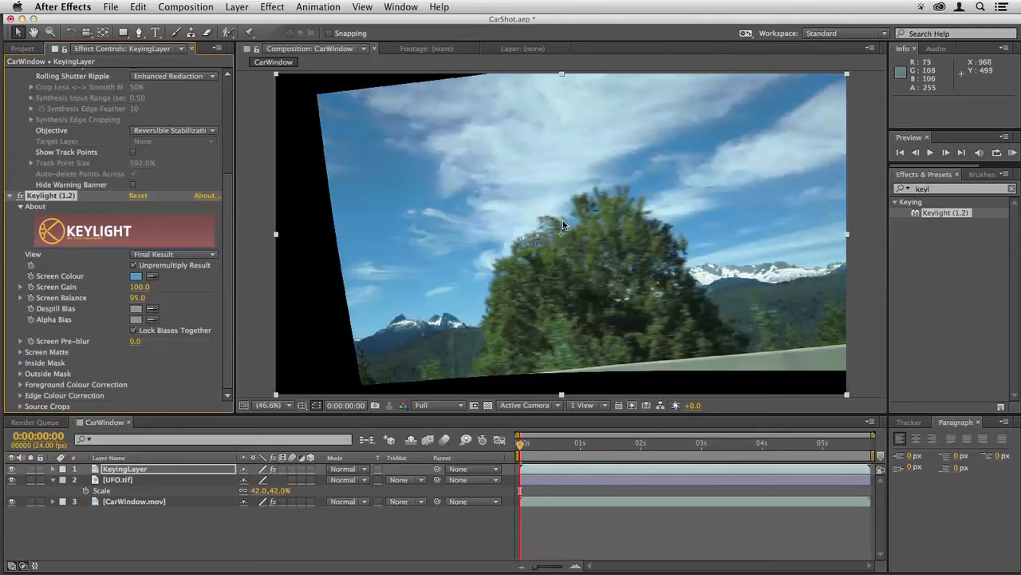
# - Hide the CarWindow.mov layer and set KeyingLayer's Keylight View to Screen Matte
pyautogui.click(532, 241)
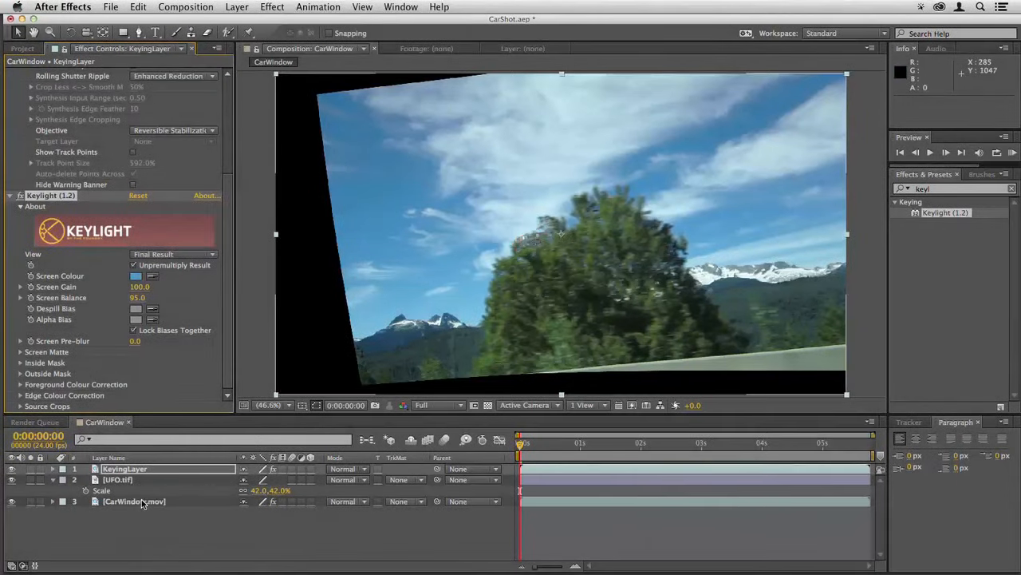
pyautogui.click(12, 503)
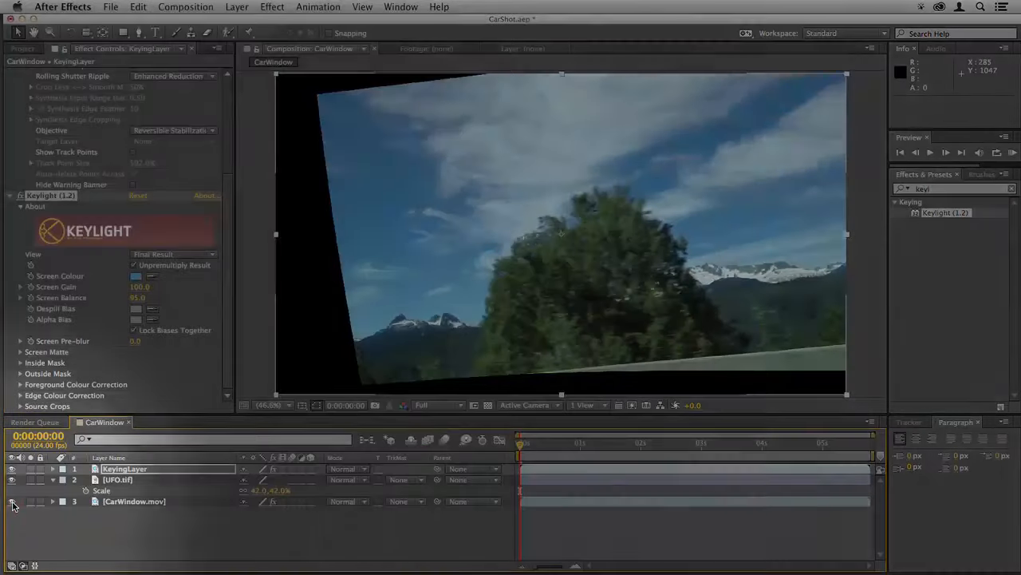
pyautogui.click(12, 503)
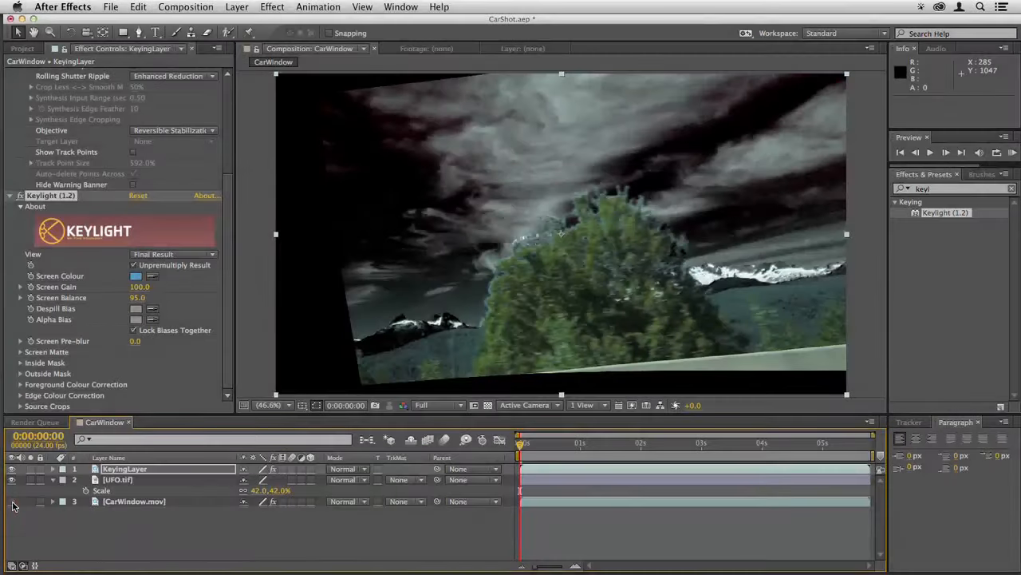
pyautogui.click(529, 470)
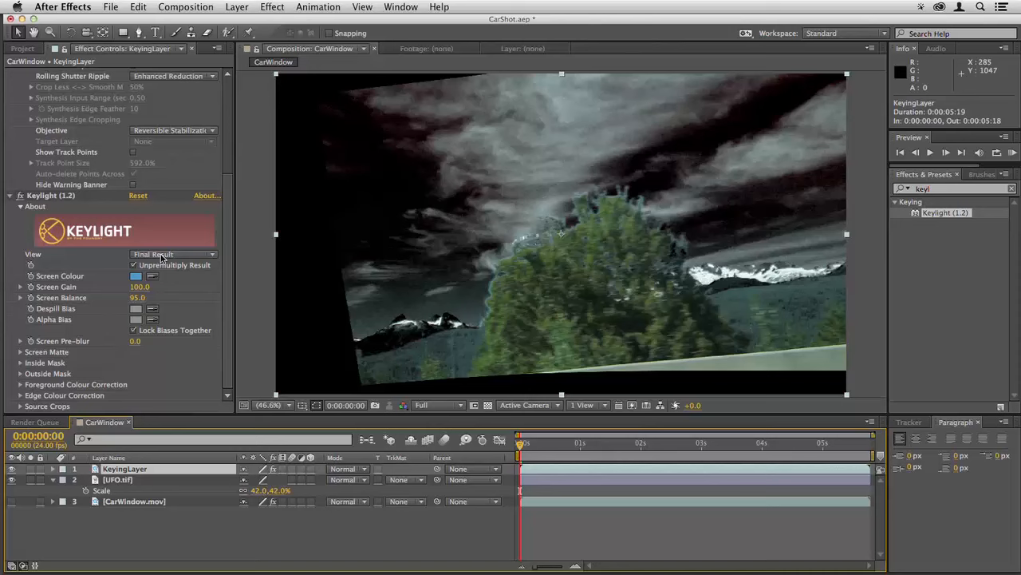
pyautogui.click(162, 255)
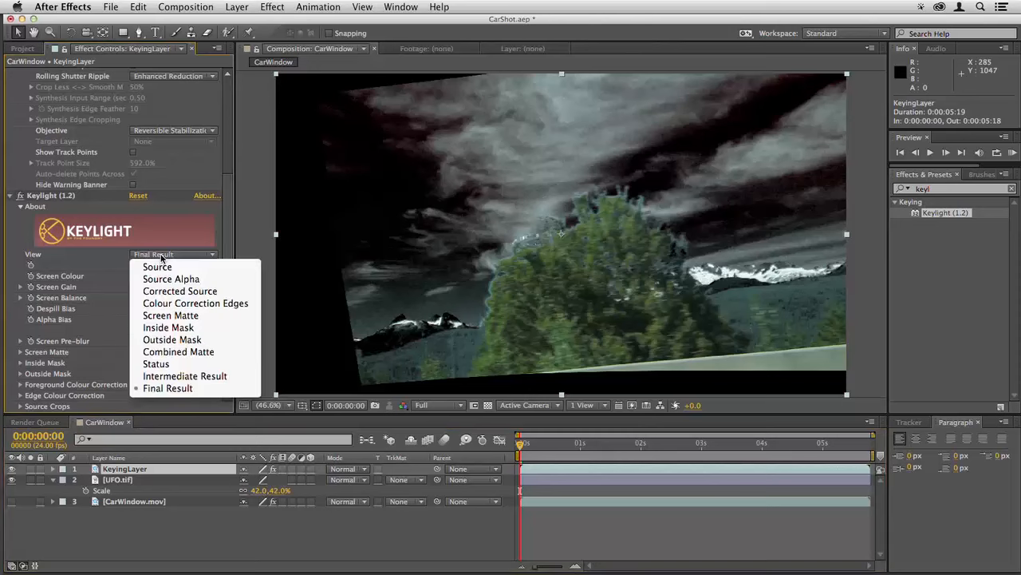
pyautogui.click(190, 319)
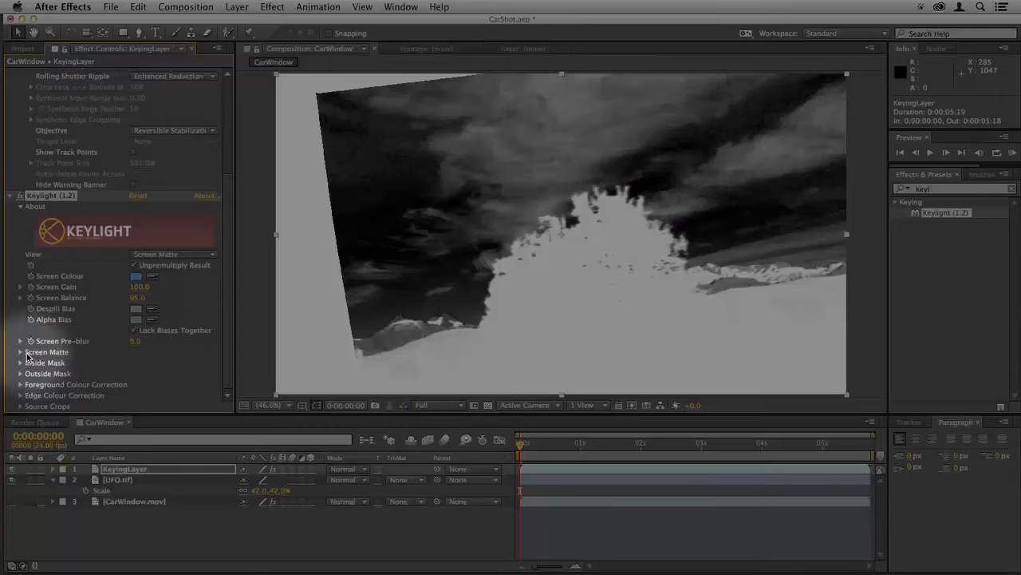
# - Set Keylight's Screen Matte Clip Black to 63 and Clip White to 69
pyautogui.click(21, 352)
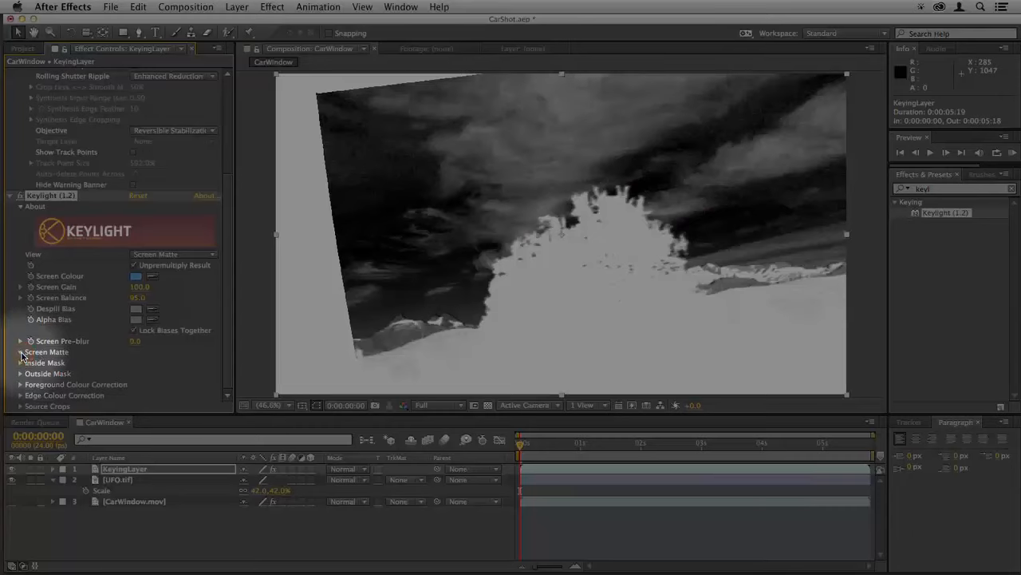
pyautogui.scroll(-2, 67, 353)
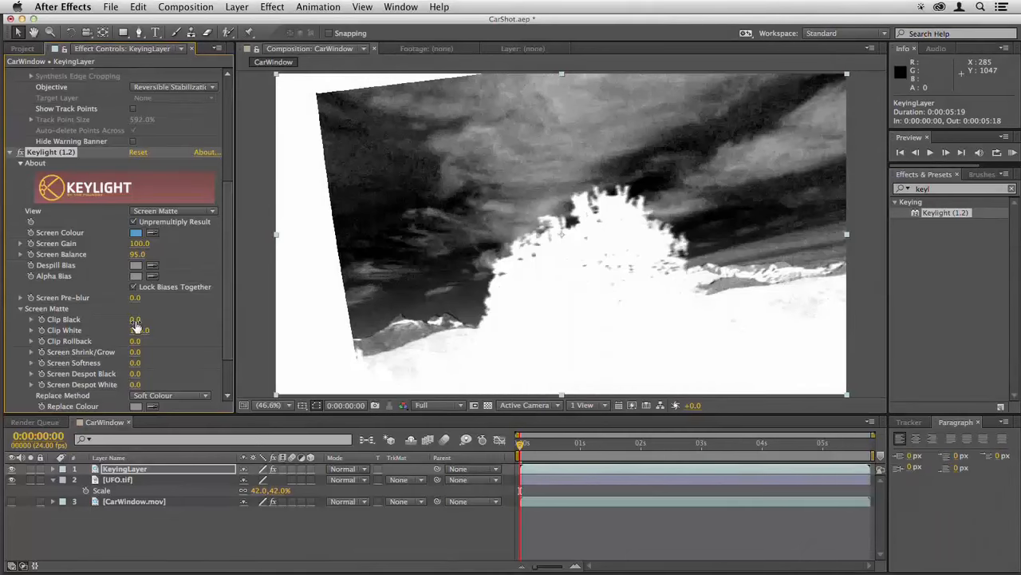
pyautogui.moveTo(136, 319); pyautogui.dragTo(175, 322)
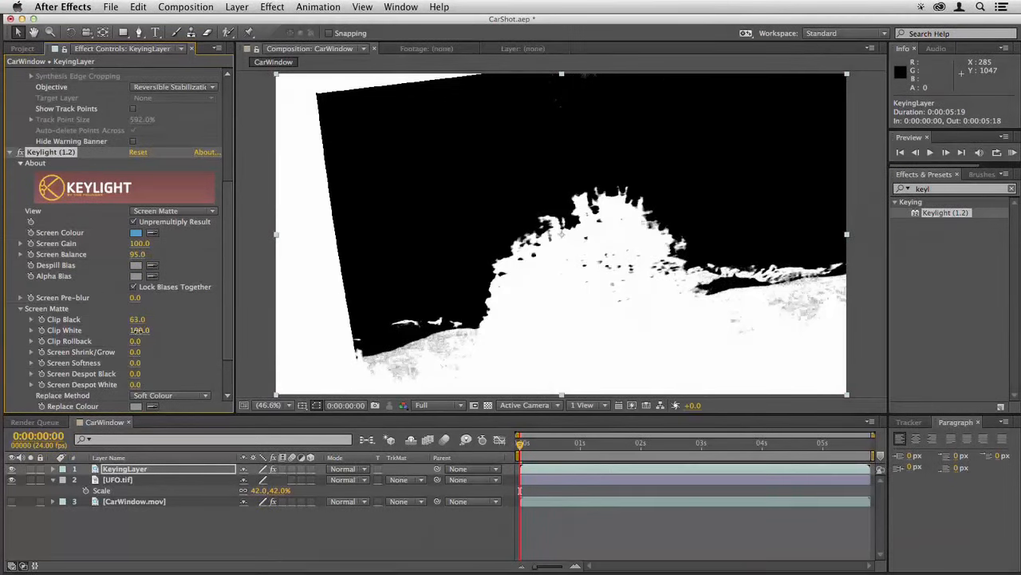
pyautogui.click(138, 329)
pyautogui.press('Return')
pyautogui.moveTo(137, 330); pyautogui.dragTo(121, 334)
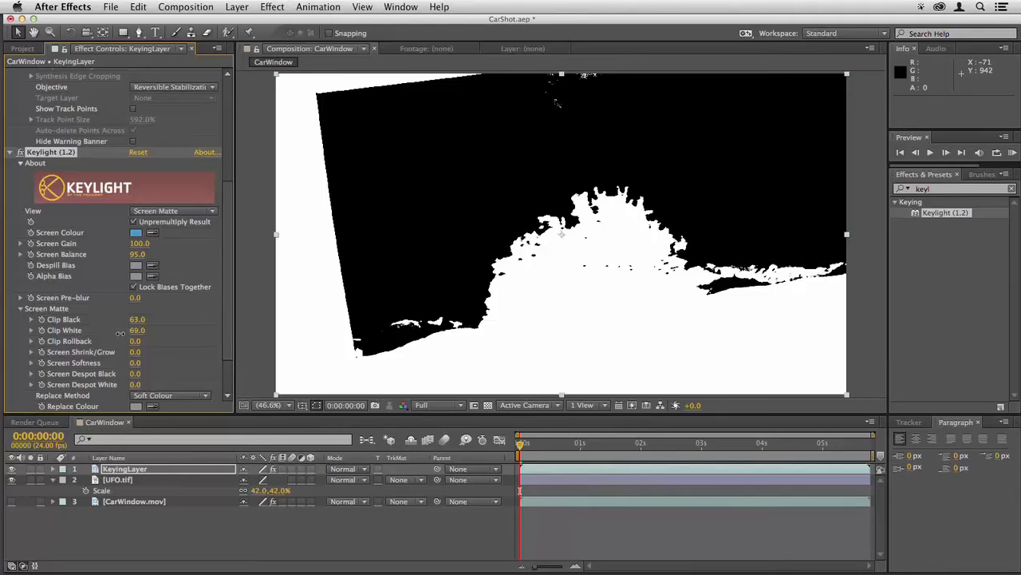
# - Return Keylight's View to Final Result and set Screen Softness to 11.8
pyautogui.click(180, 212)
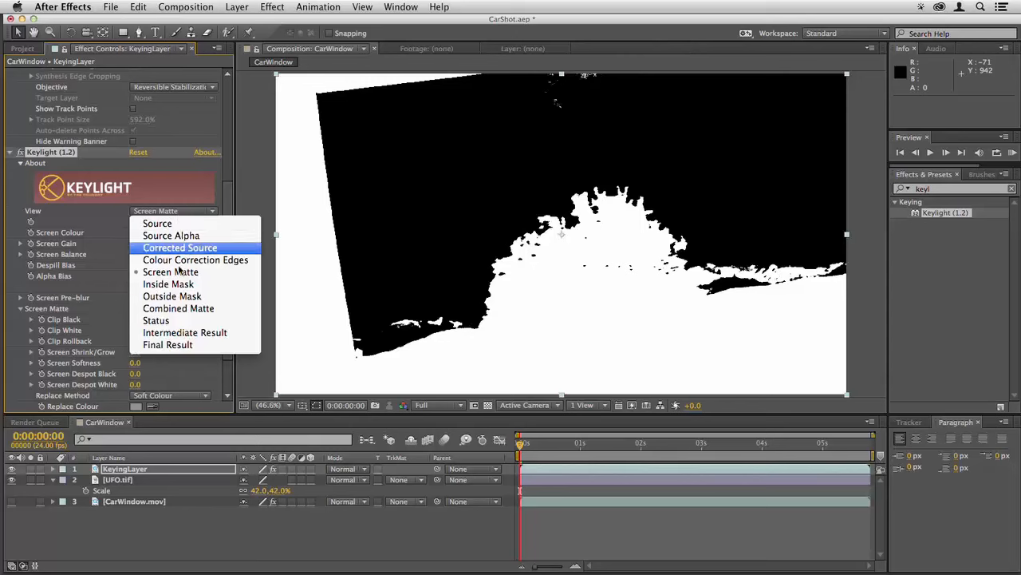
pyautogui.click(193, 346)
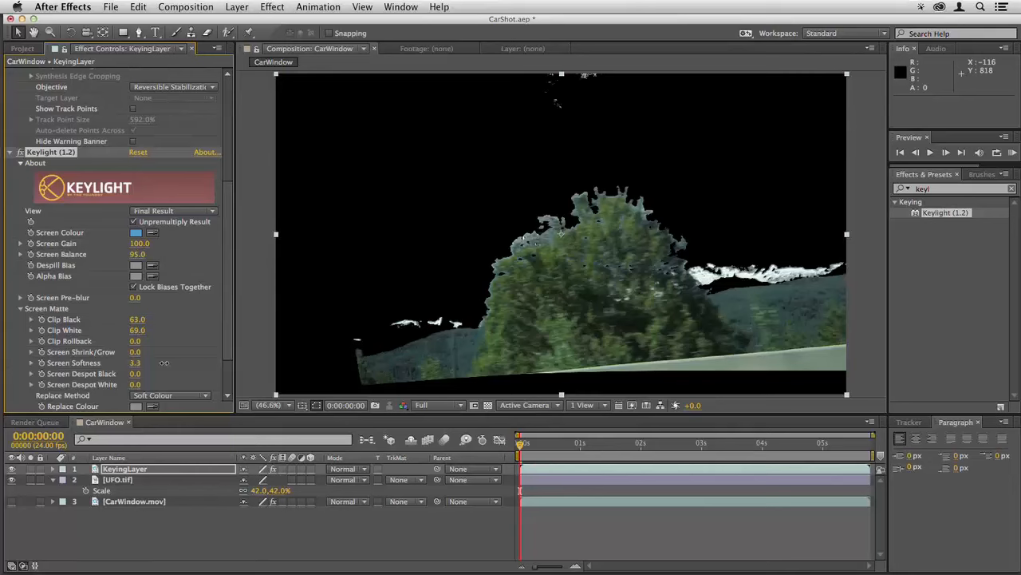
pyautogui.moveTo(164, 363); pyautogui.dragTo(207, 363)
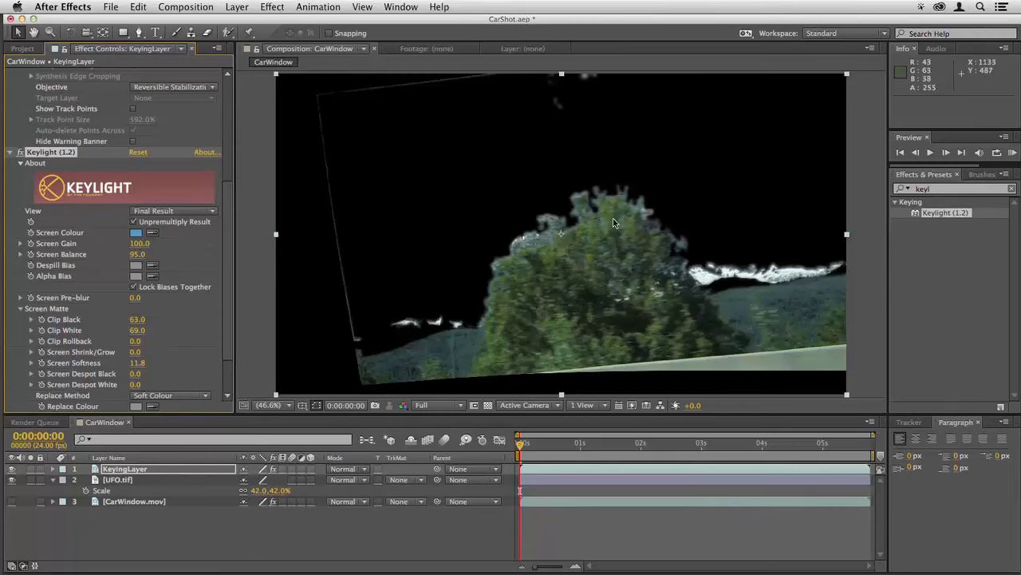
# - Draw a rectangular mask about 431 by 269 px on KeyingLayer and shift it left so the tree area over the UFO is kept
pyautogui.click(124, 32)
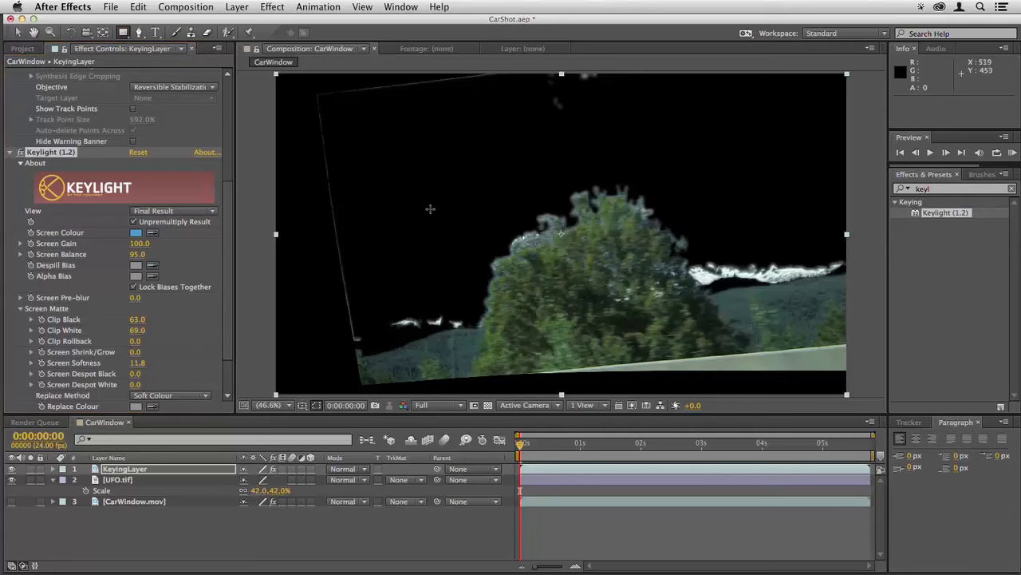
pyautogui.moveTo(472, 198); pyautogui.dragTo(595, 276)
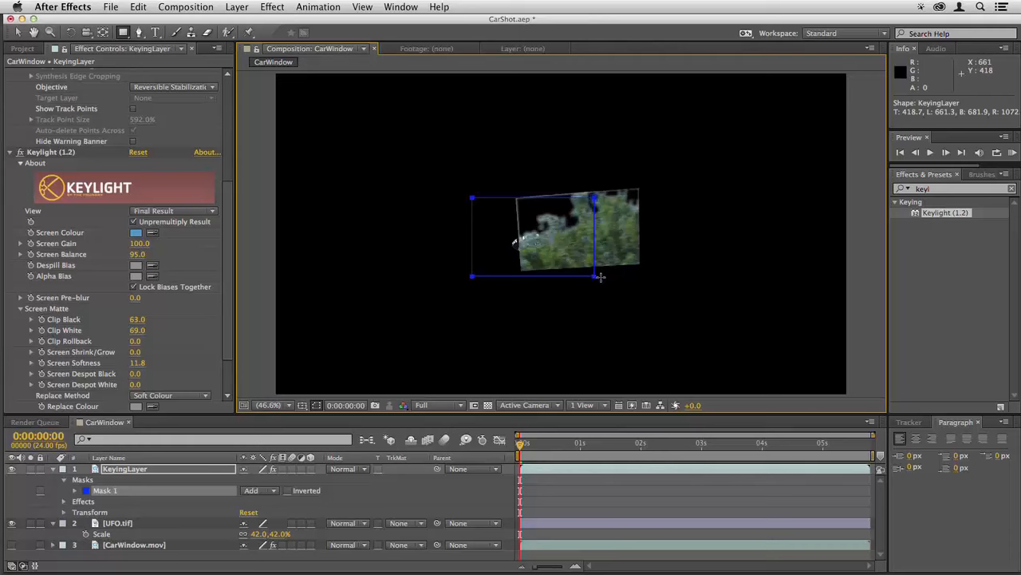
pyautogui.moveTo(601, 277); pyautogui.dragTo(601, 277)
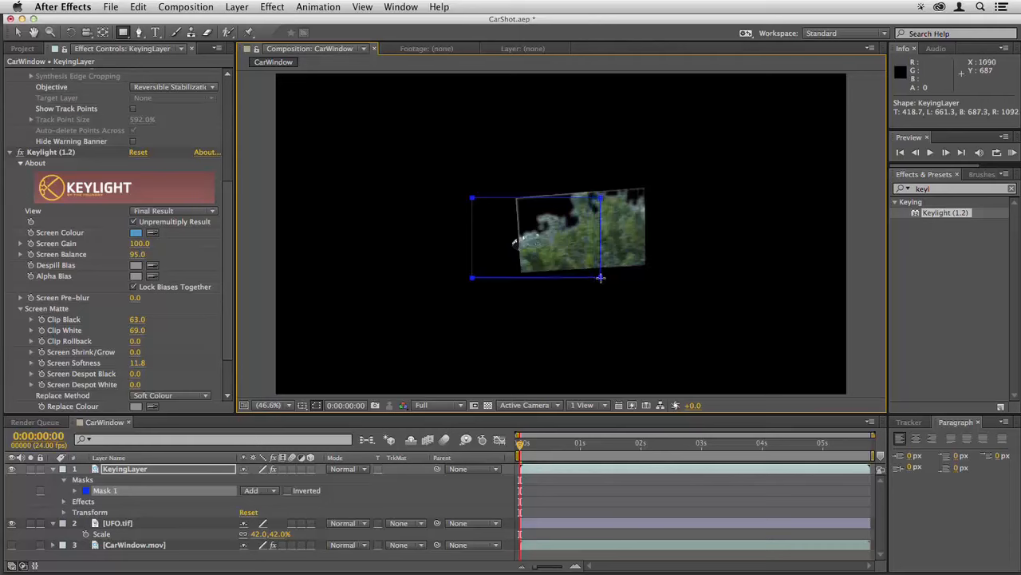
pyautogui.press('v')
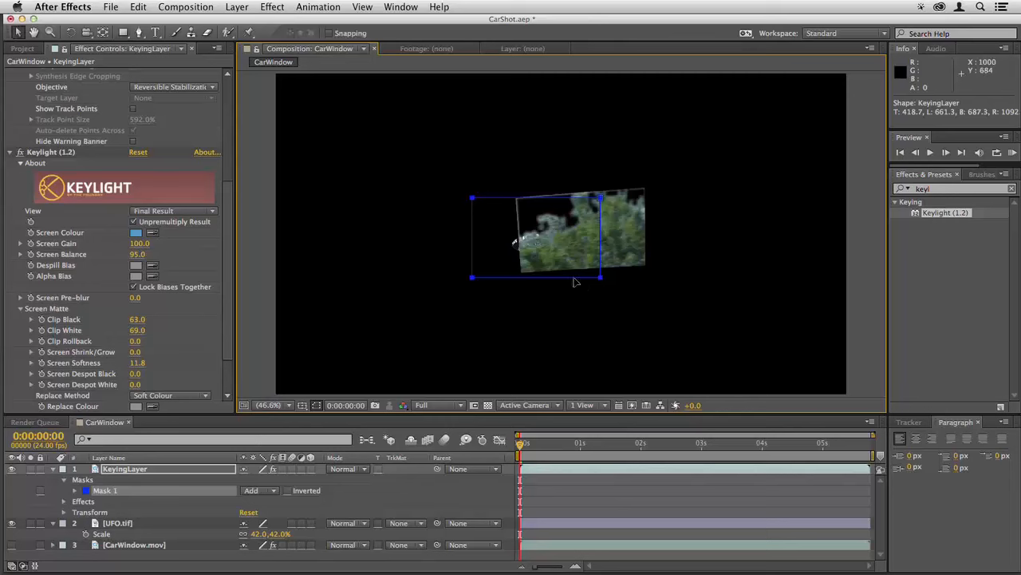
pyautogui.moveTo(561, 282); pyautogui.dragTo(532, 285)
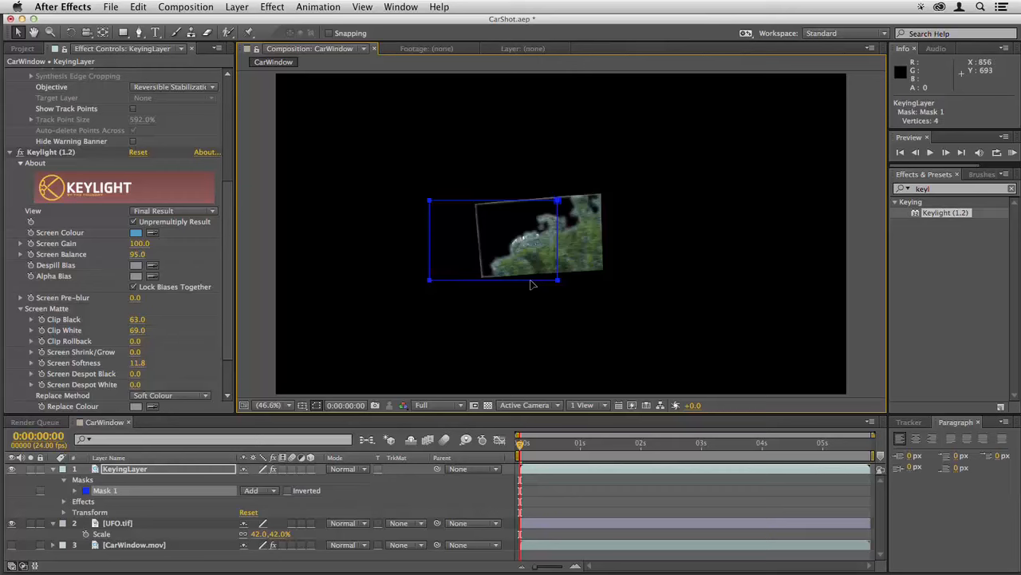
# - Set KeyingLayer's Mask 1 feather to 52 pixels and show the CarWindow.mov layer again
pyautogui.press('f')
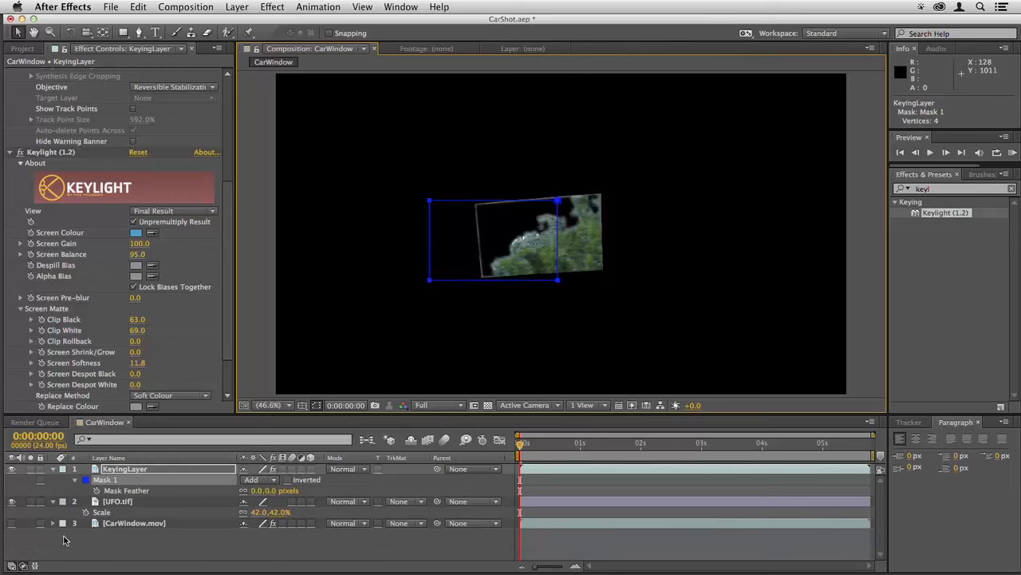
pyautogui.moveTo(272, 495); pyautogui.dragTo(531, 488)
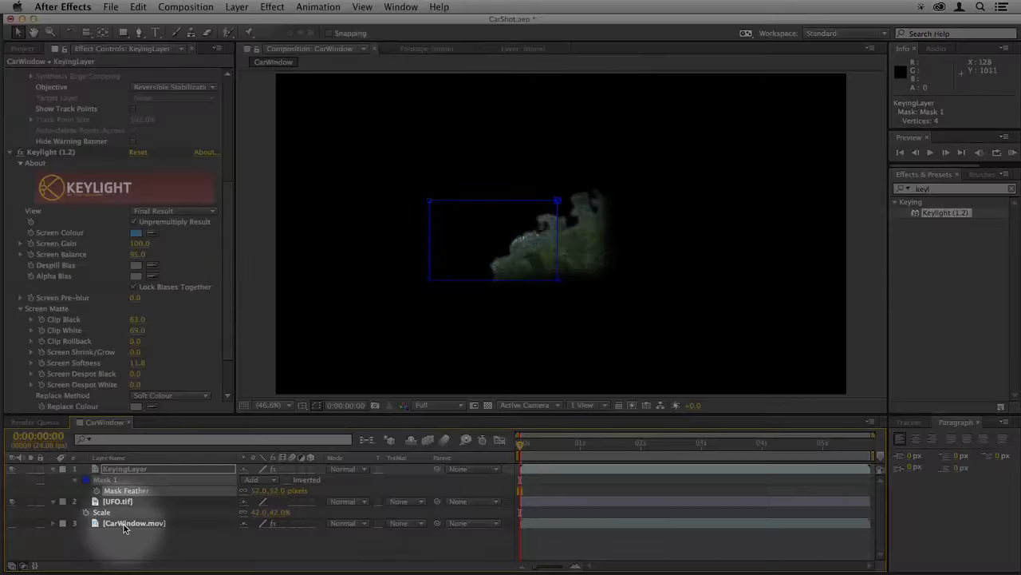
pyautogui.click(12, 523)
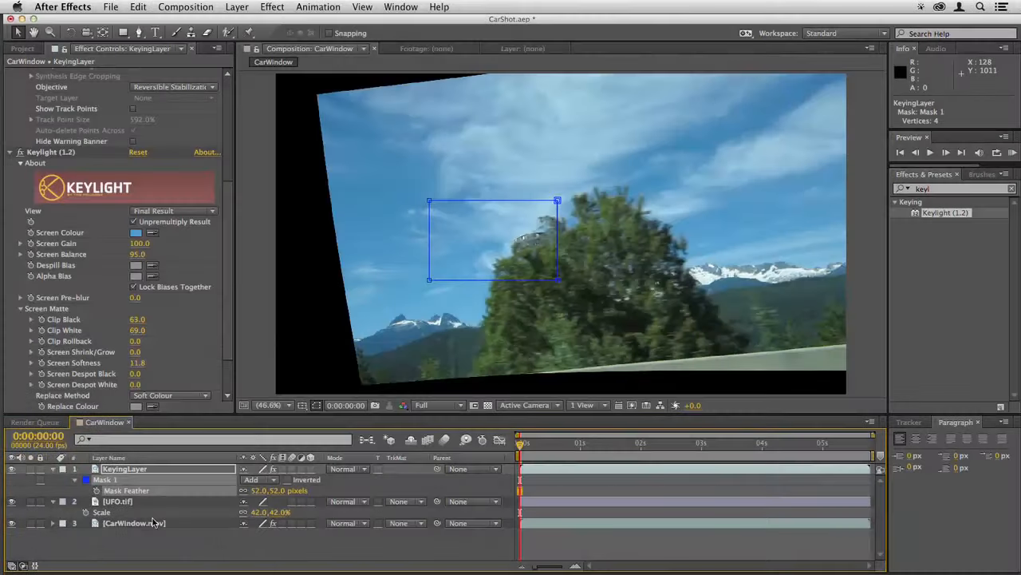
# - Preview the masked UFO composite from the first frame and undo the stray mask path edit
pyautogui.click(560, 515)
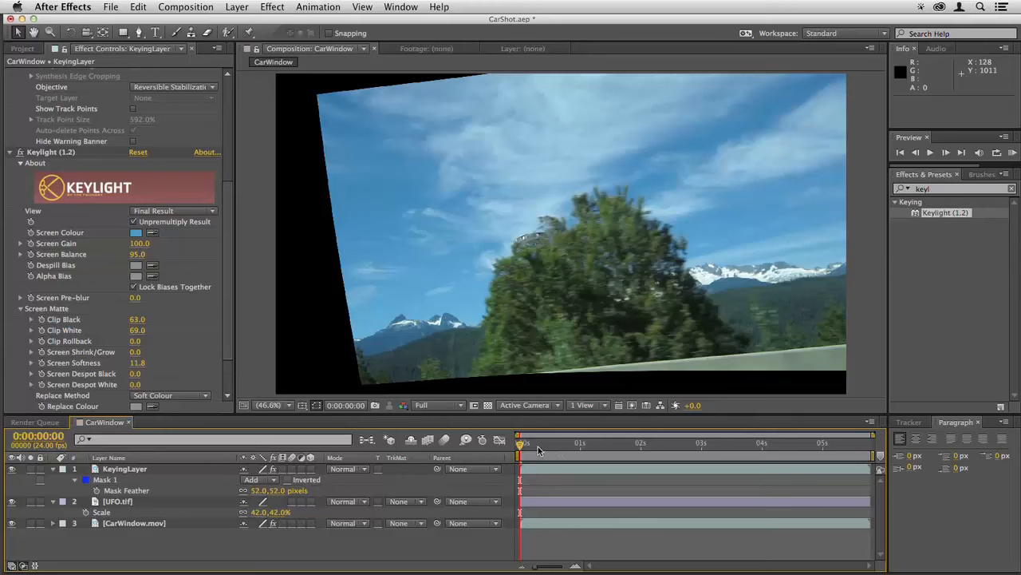
pyautogui.press('space')
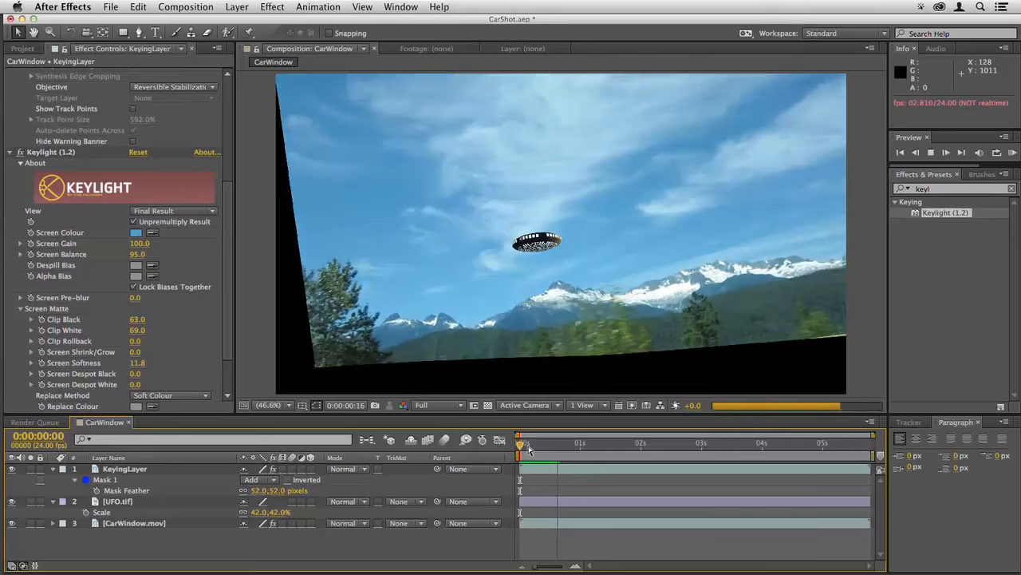
pyautogui.click(565, 449)
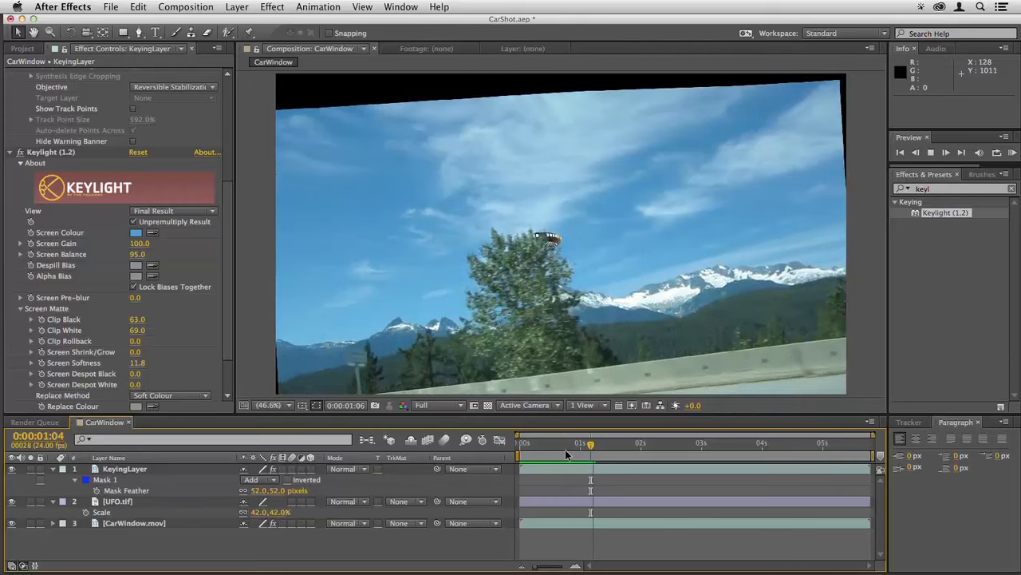
pyautogui.click(590, 447)
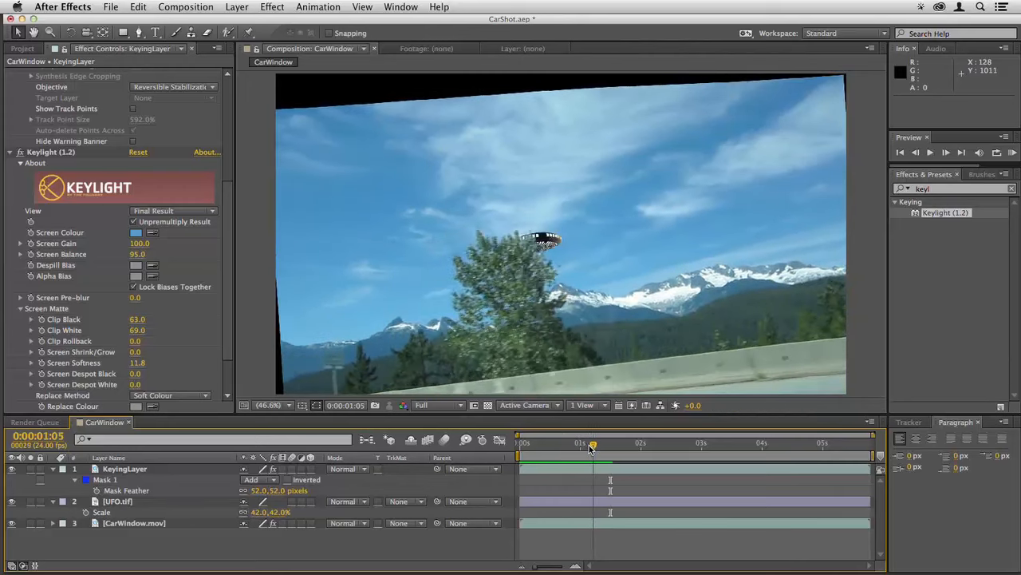
pyautogui.press('super+z')
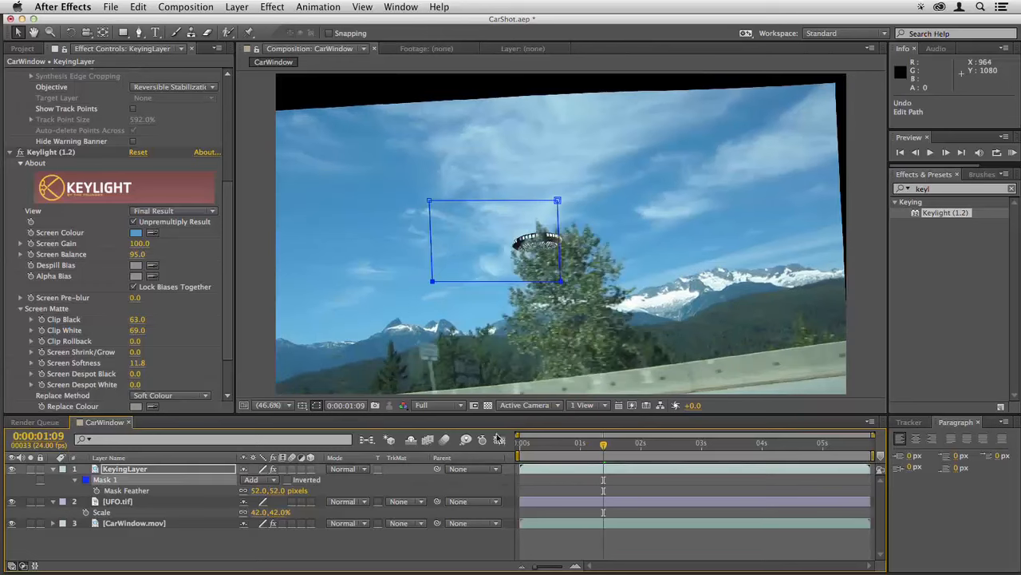
# - At 0:00:01:09, hide CarWindow.mov and move Mask 1's right edge outward to include the whole tree in front of the UFO
pyautogui.moveTo(601, 448); pyautogui.dragTo(602, 448)
pyautogui.click(11, 525)
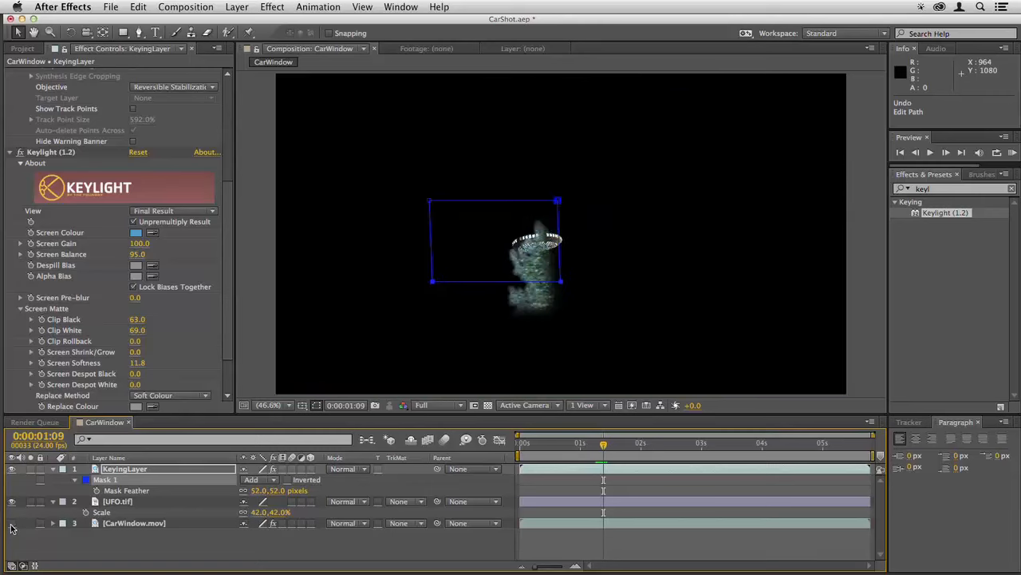
pyautogui.click(561, 268)
pyautogui.moveTo(561, 268); pyautogui.dragTo(612, 267)
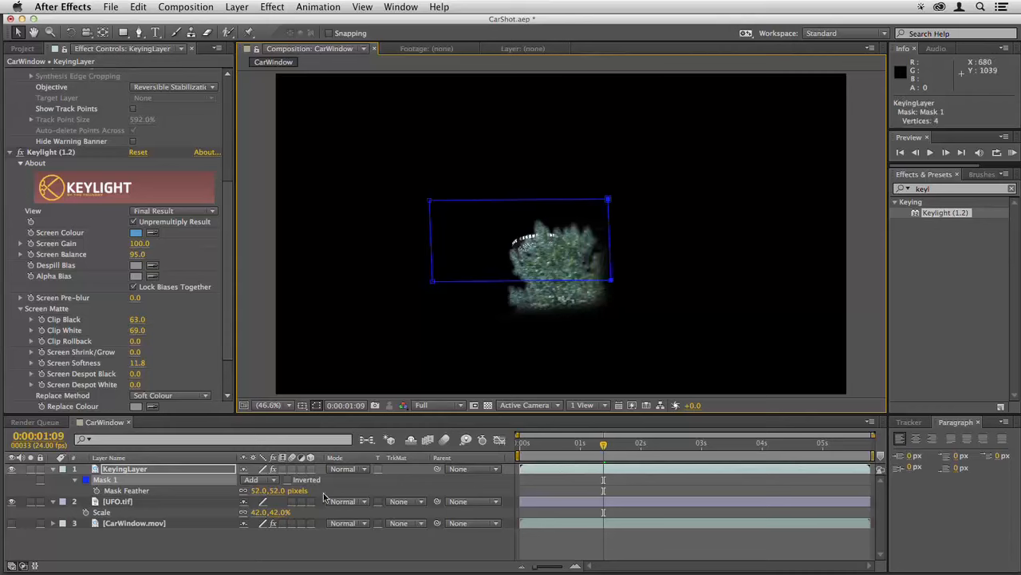
# - Keyframe KeyingLayer's Mask Path at 0:00:01:09 and scrub through the opening second to check the mask's coverage
pyautogui.press('m')
pyautogui.click(97, 491)
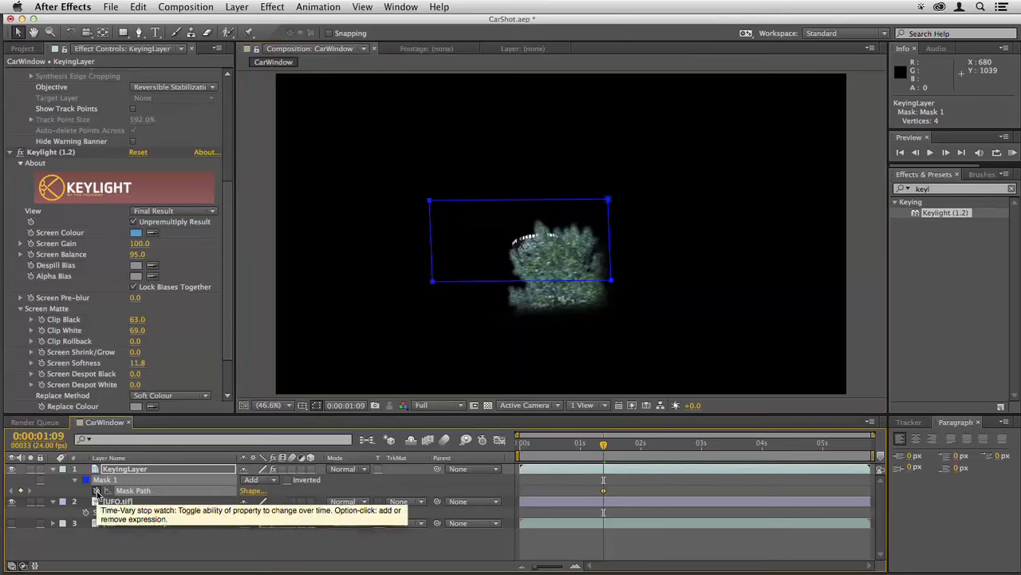
pyautogui.click(525, 445)
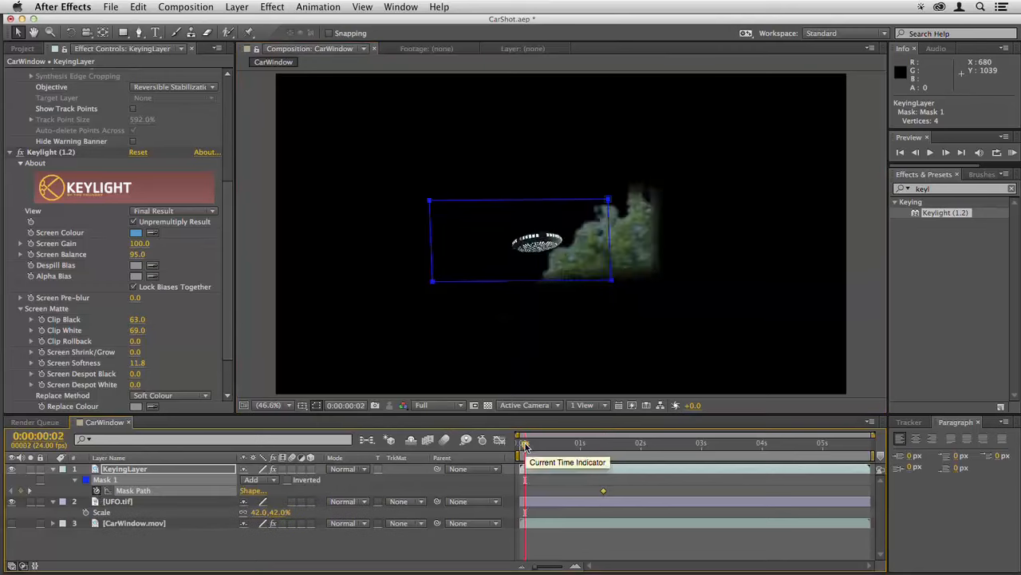
pyautogui.moveTo(525, 445); pyautogui.dragTo(555, 445)
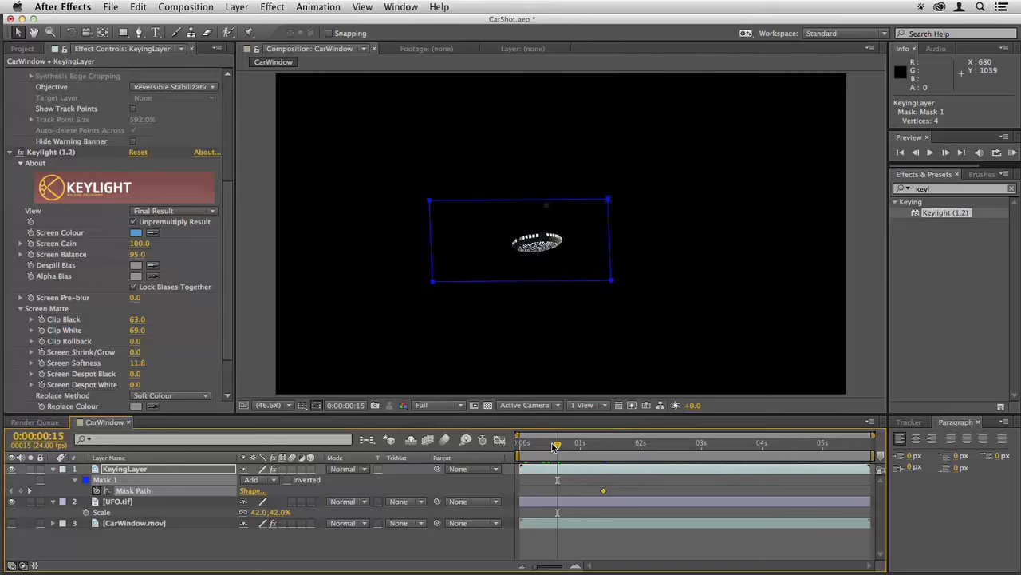
pyautogui.moveTo(555, 446); pyautogui.dragTo(577, 445)
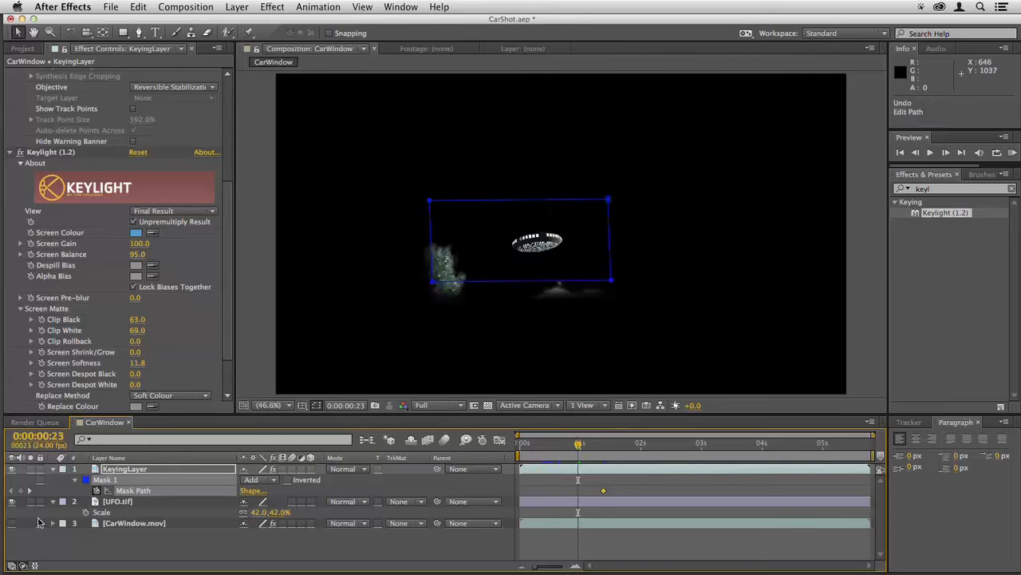
# - Show the CarWindow.mov layer again and preview the composite from the first frame
pyautogui.click(11, 523)
pyautogui.press('space')
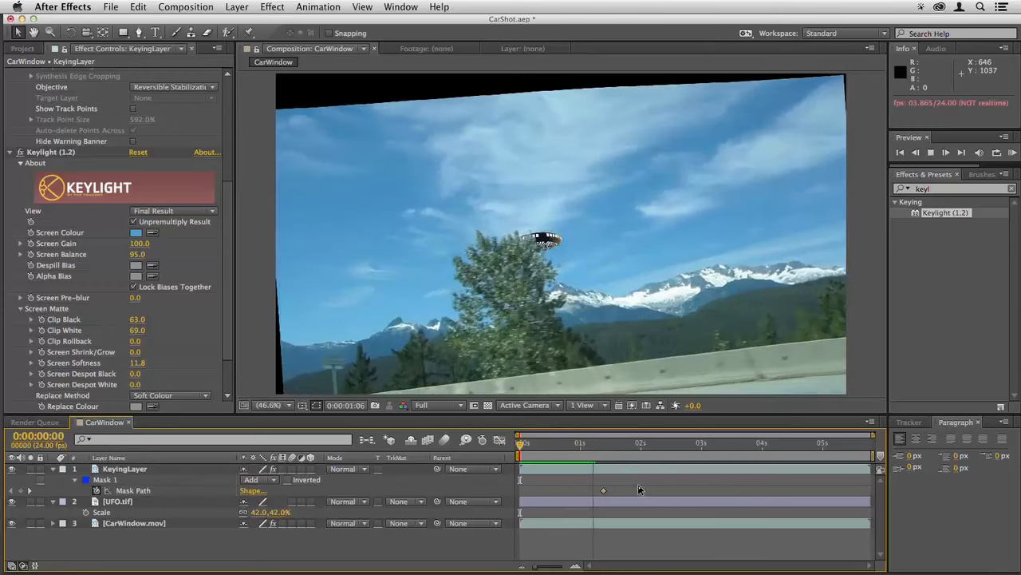
pyautogui.press('space')
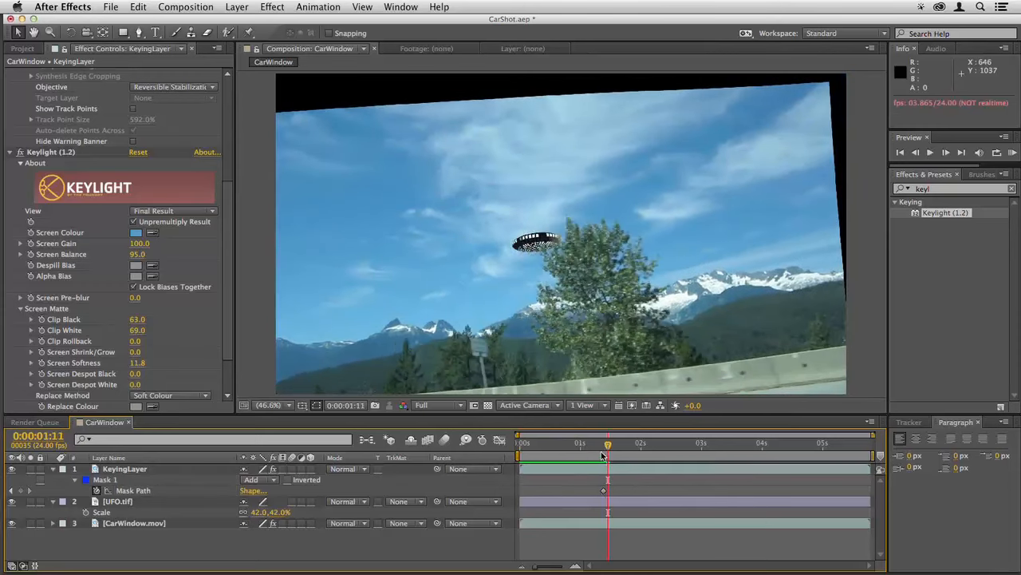
# - At 0:00:00:13, lower Mask 1's top edge to the UFO's underside and preview the animated mask from there
pyautogui.moveTo(602, 455); pyautogui.dragTo(555, 454)
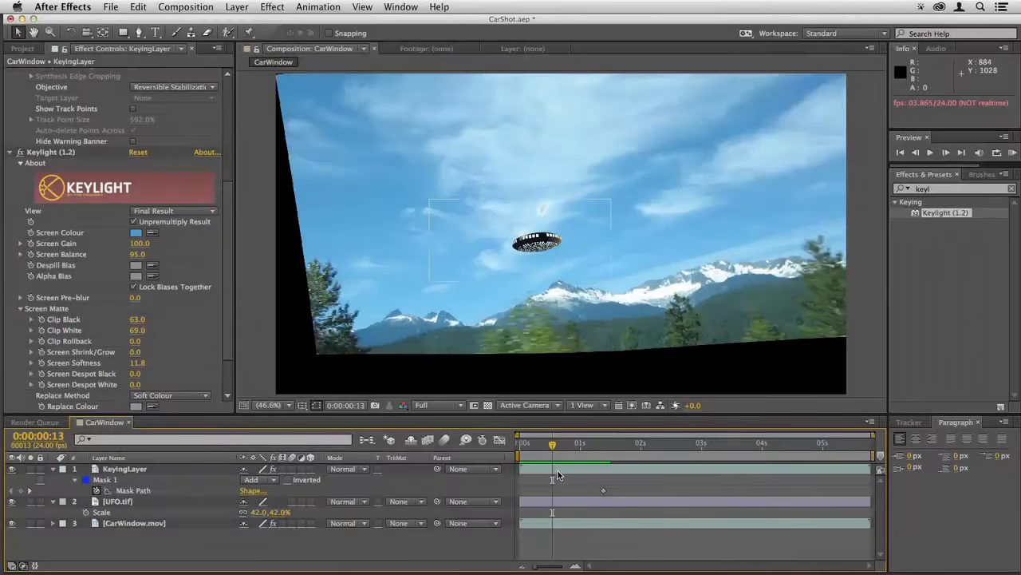
pyautogui.click(558, 471)
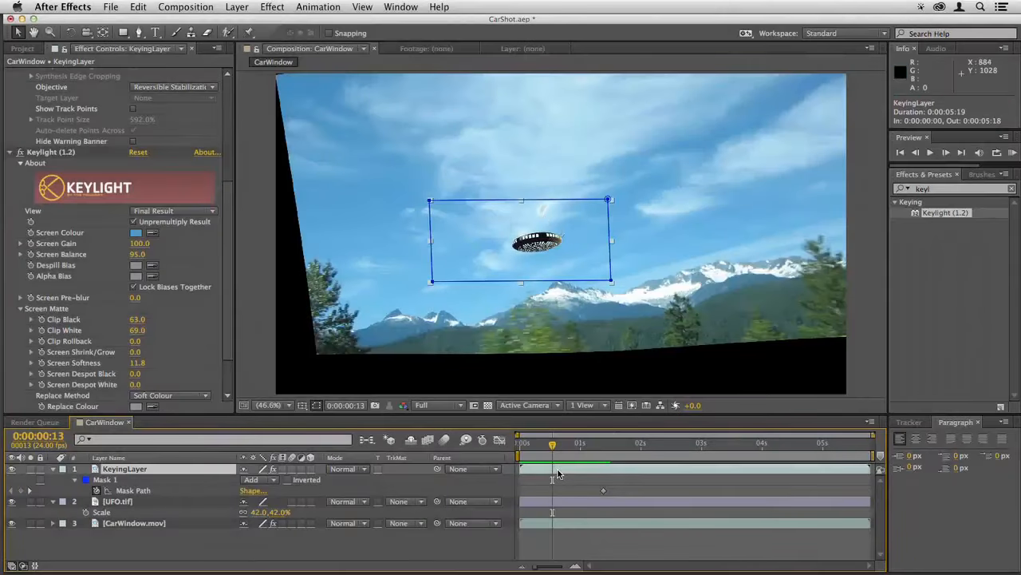
pyautogui.click(512, 200)
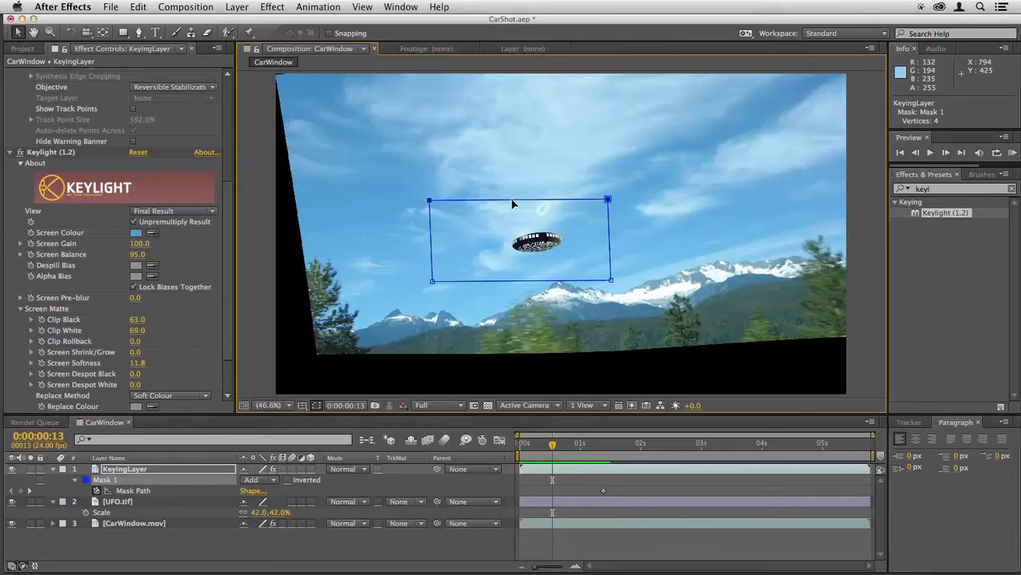
pyautogui.moveTo(512, 201); pyautogui.dragTo(513, 250)
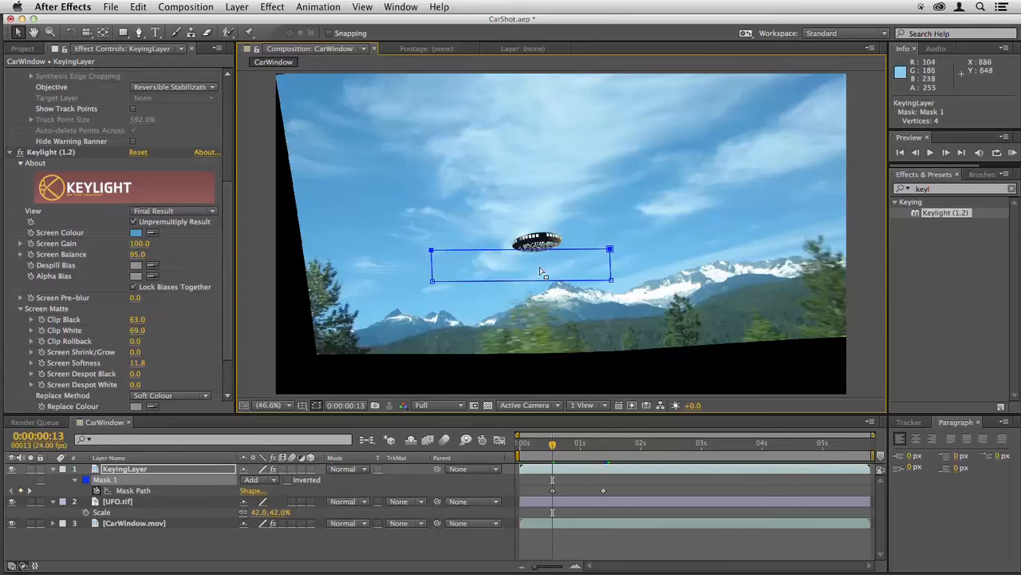
pyautogui.press('space')
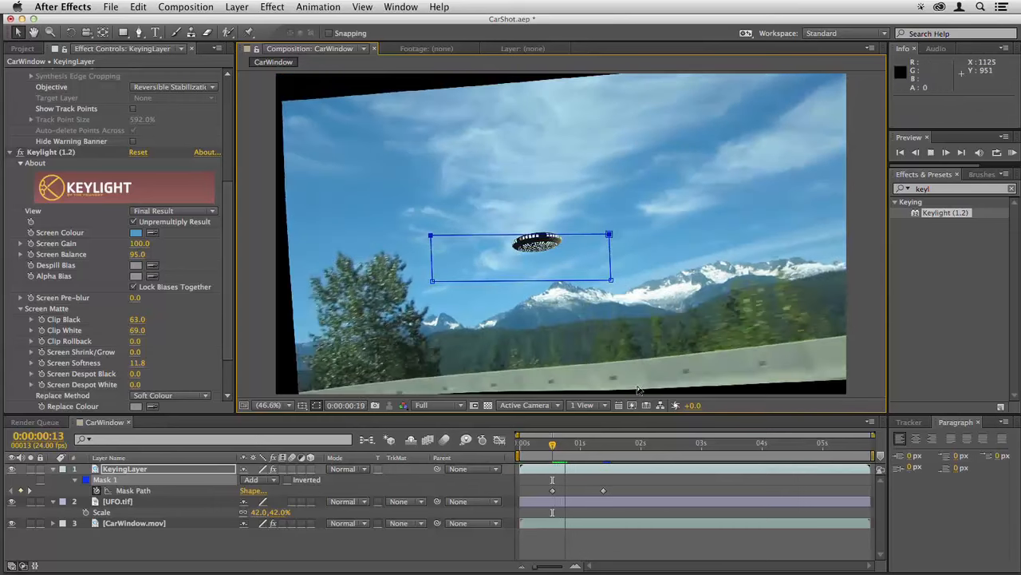
pyautogui.press('space')
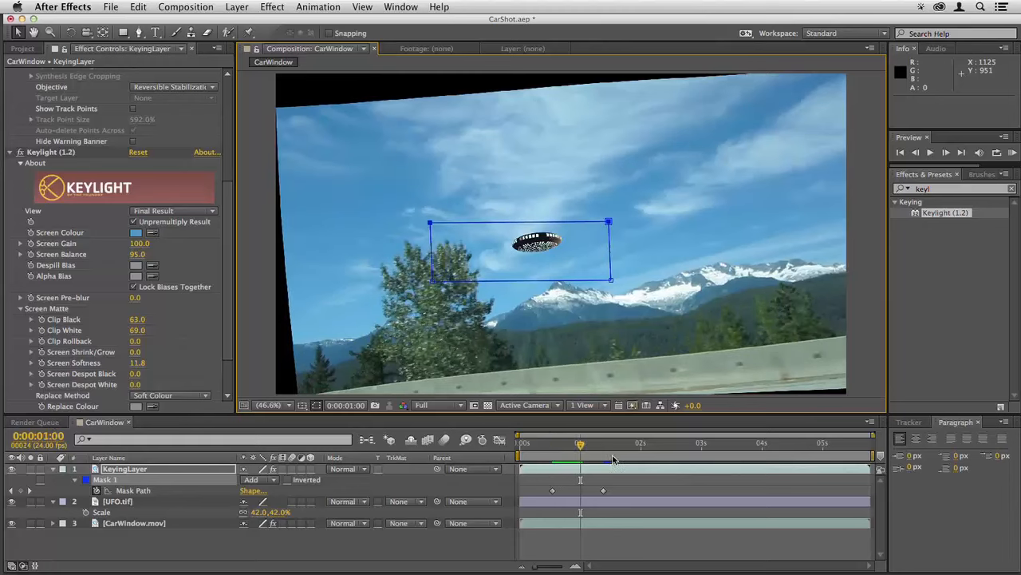
# - Copy the Warp Stabilizer VFX effect from the CarWindow.mov layer
pyautogui.moveTo(613, 459); pyautogui.dragTo(762, 451)
pyautogui.moveTo(545, 451); pyautogui.dragTo(741, 457)
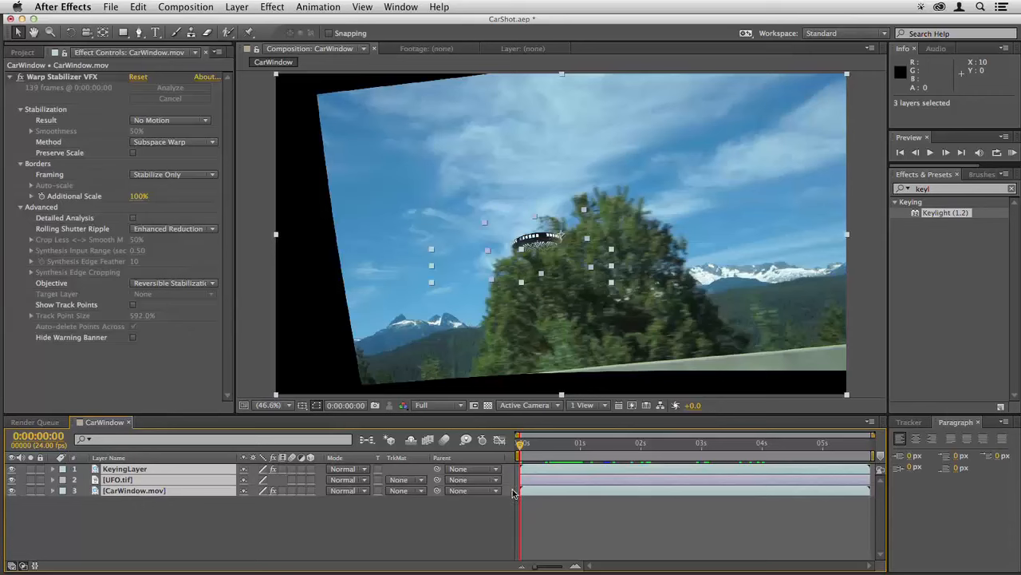
pyautogui.click(532, 520)
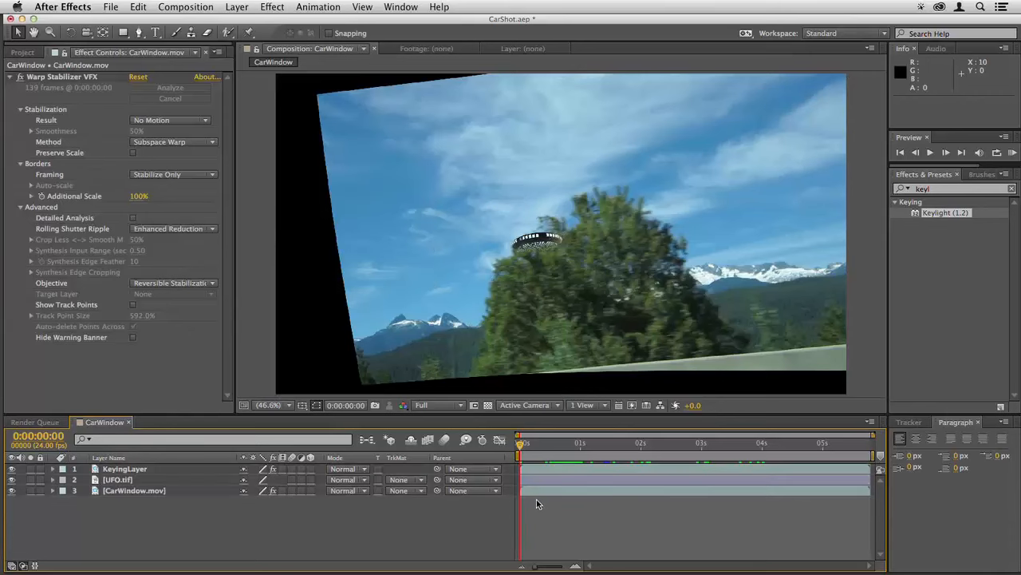
pyautogui.click(534, 491)
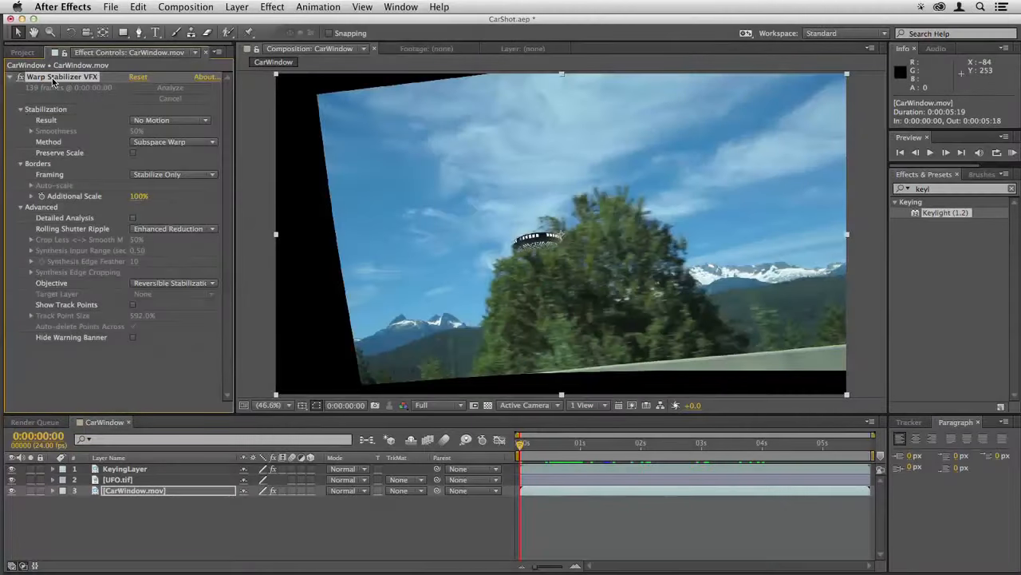
pyautogui.click(135, 11)
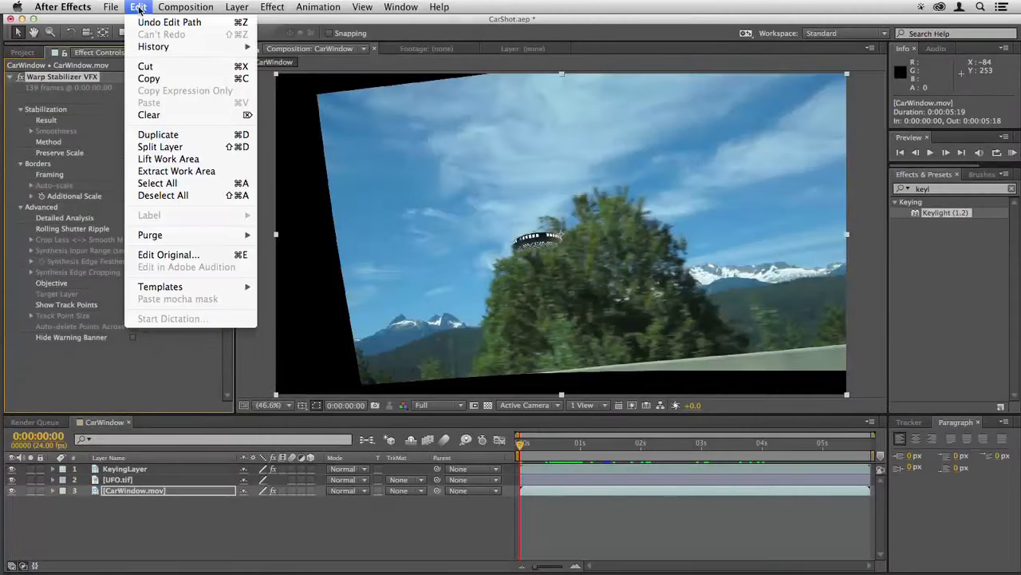
pyautogui.click(142, 76)
# - Pre-compose all three layers as Pre-comp 1, moving all attributes into the new composition
pyautogui.press('super+a')
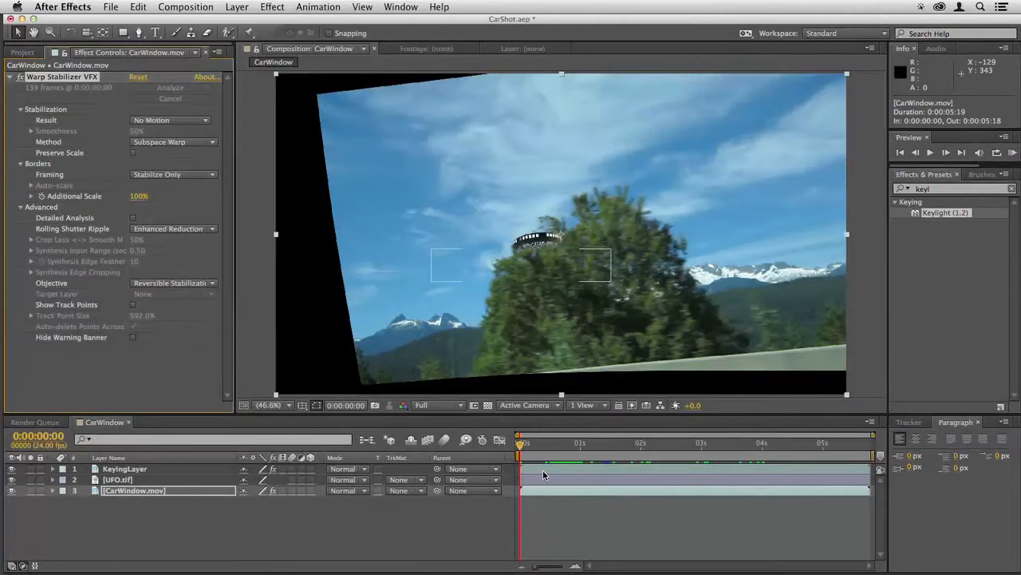
pyautogui.click(243, 6)
pyautogui.click(289, 445)
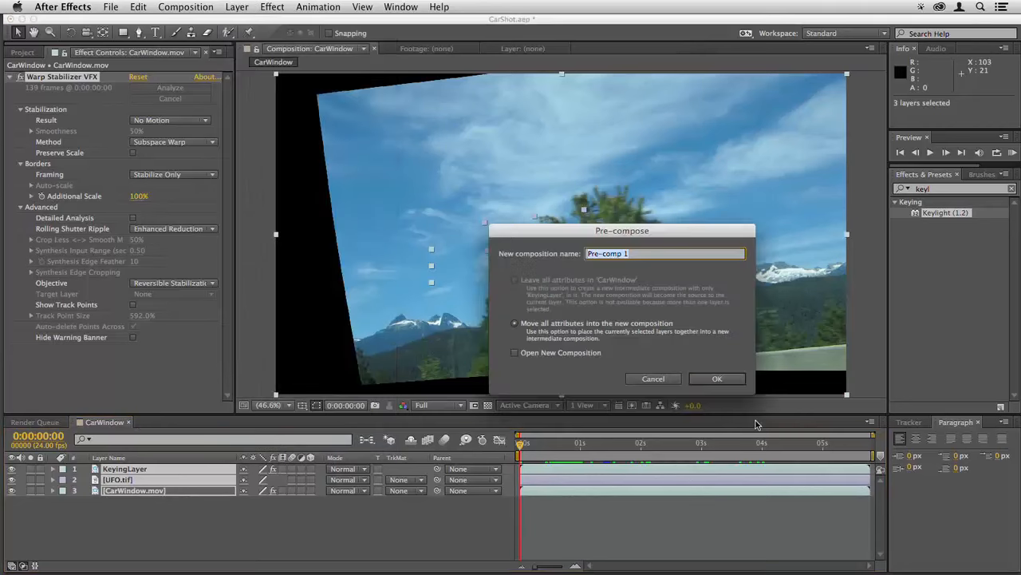
pyautogui.click(718, 379)
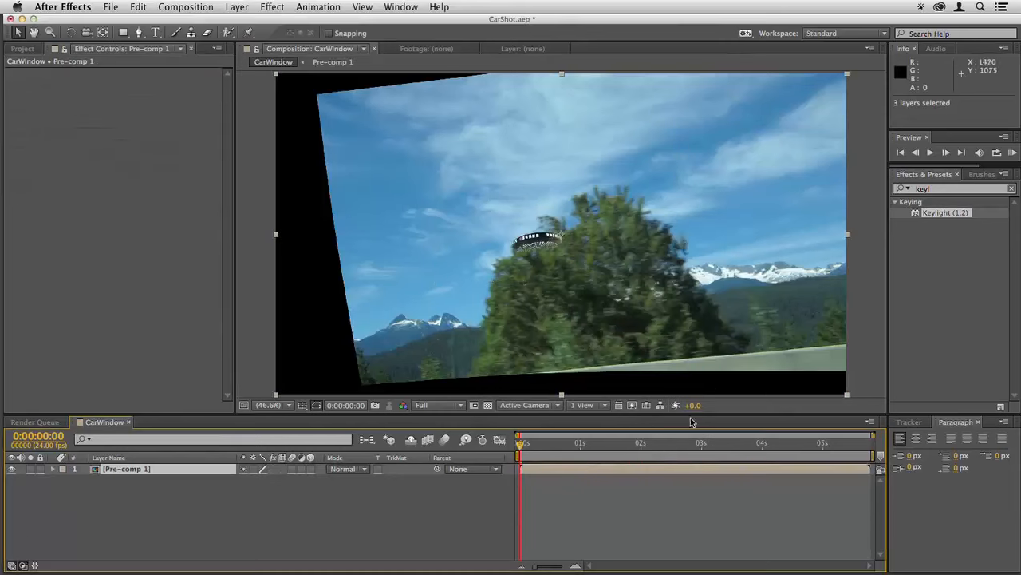
# - Paste the copied Warp Stabilizer VFX onto Pre-comp 1 with its objective set to Reverse Stabilization, and preview the shot
pyautogui.click(135, 6)
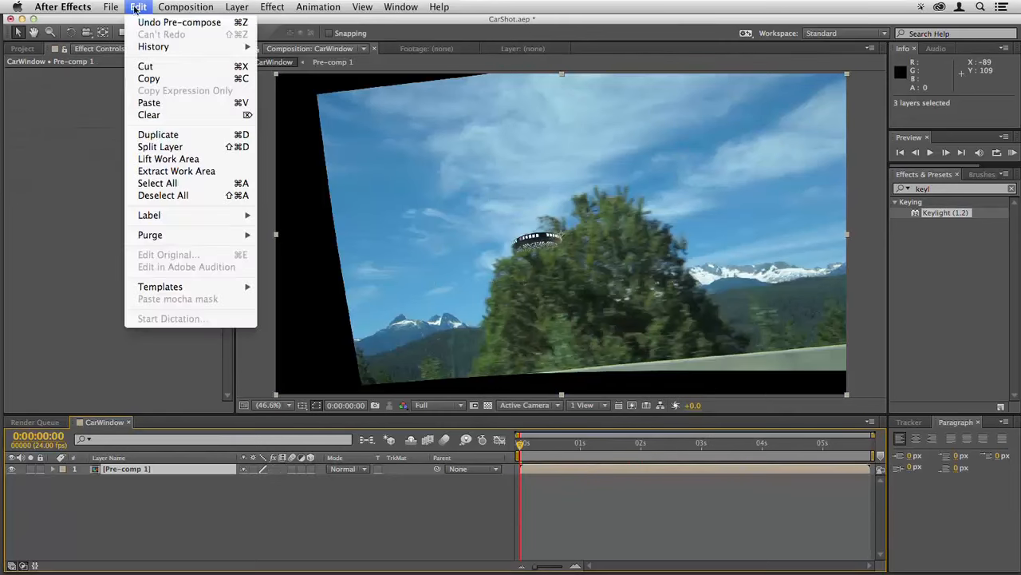
pyautogui.click(166, 101)
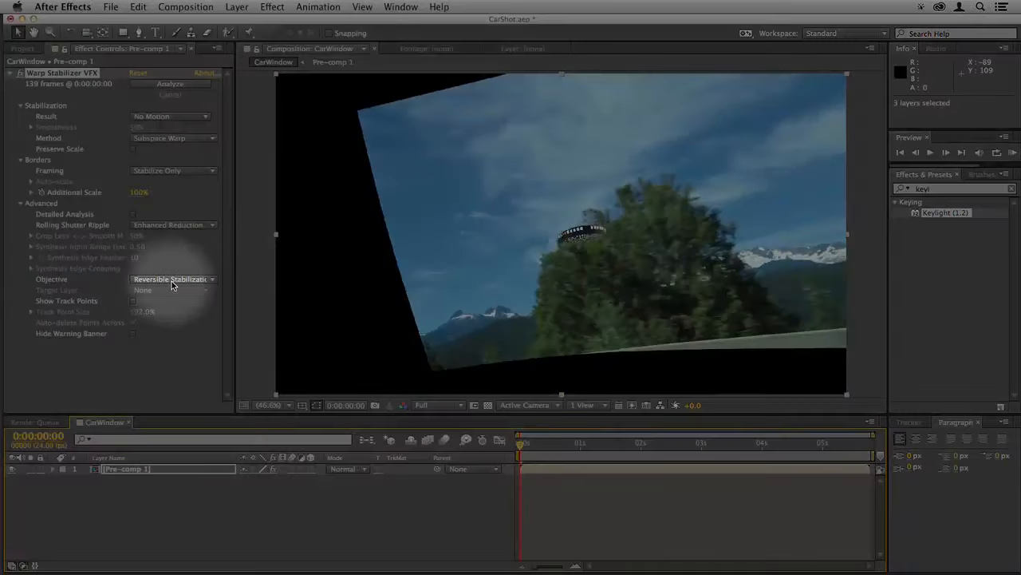
pyautogui.click(172, 279)
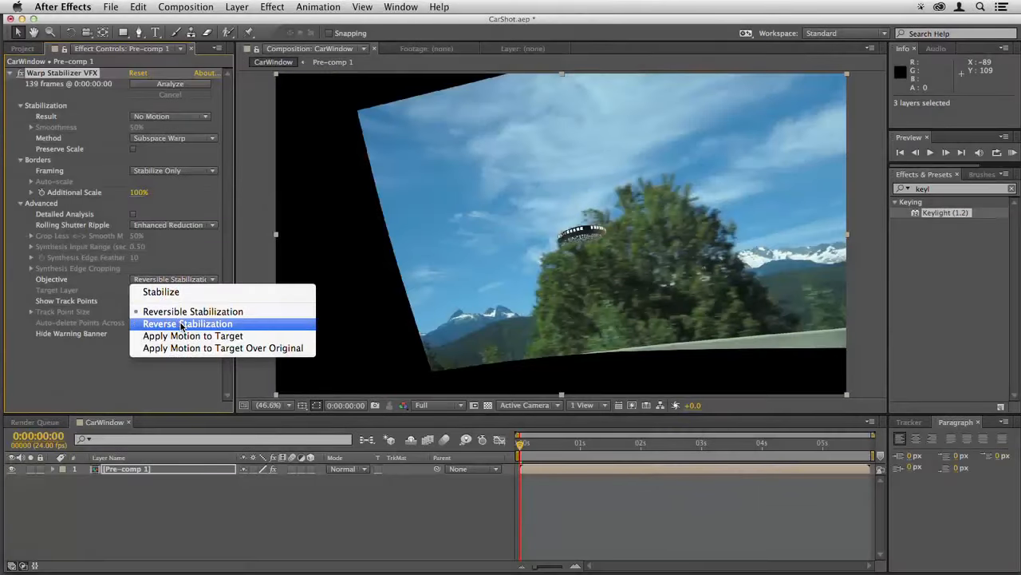
pyautogui.click(184, 325)
pyautogui.click(527, 451)
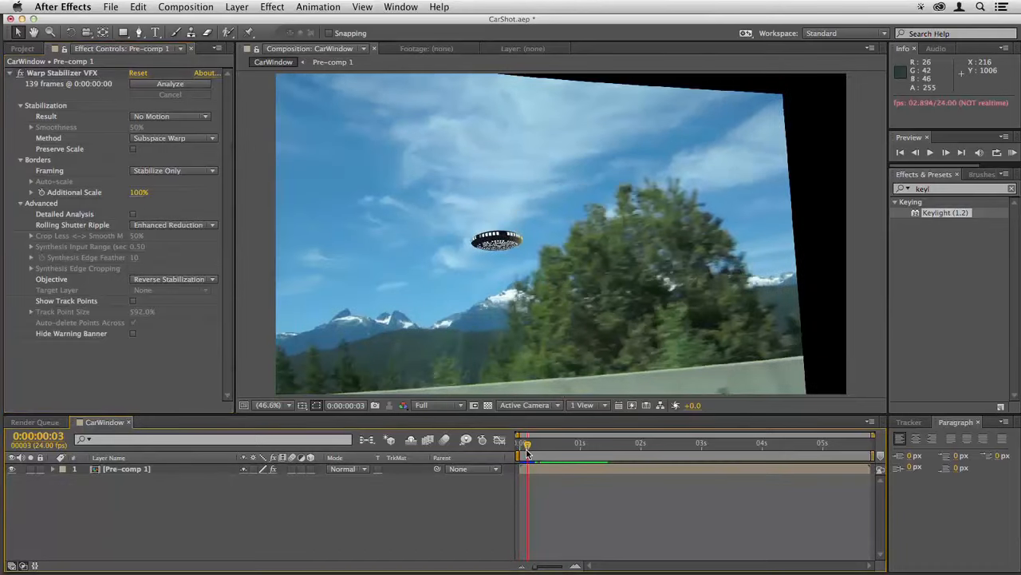
pyautogui.press('space')
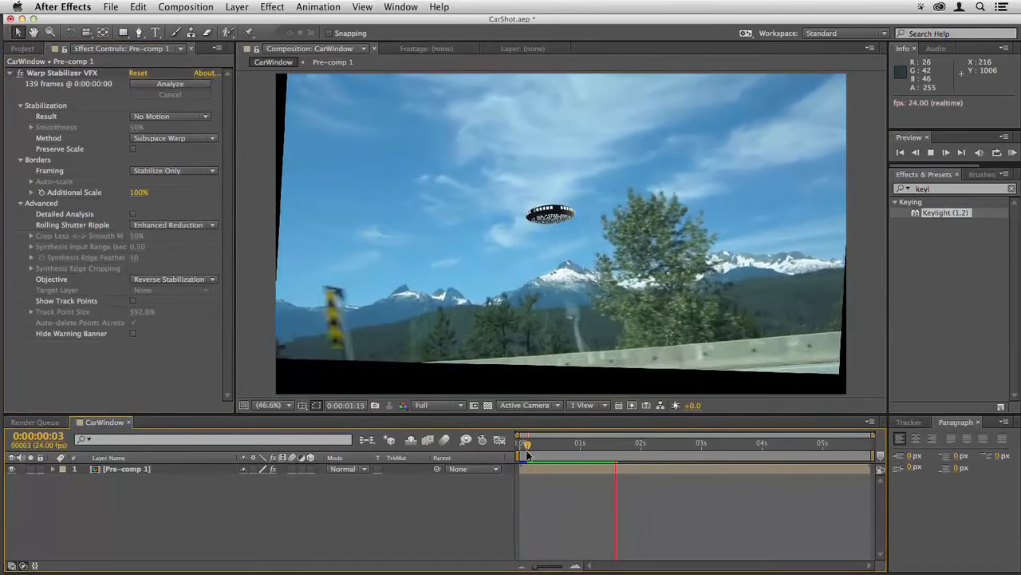
pyautogui.press('space')
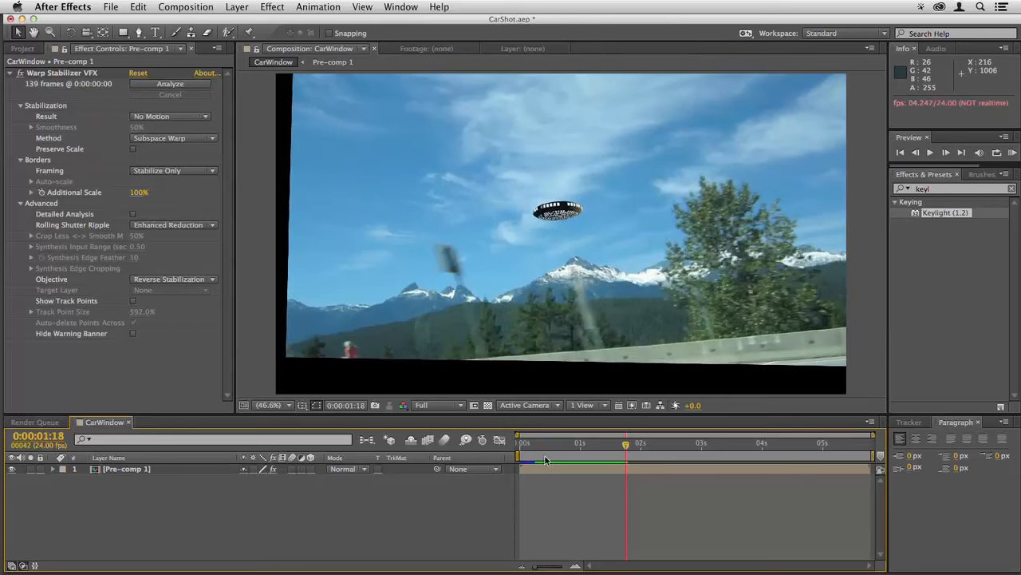
pyautogui.moveTo(550, 452); pyautogui.dragTo(536, 449)
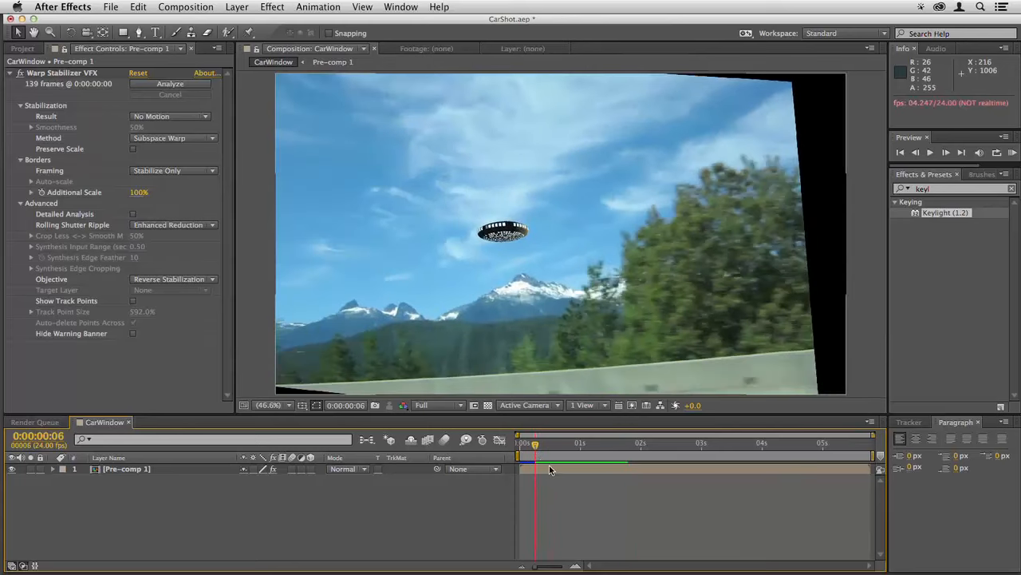
# - Inside Pre-comp 1, set the UFO.tif layer's opacity to 62%
pyautogui.click(548, 466)
pyautogui.doubleClick(548, 470)
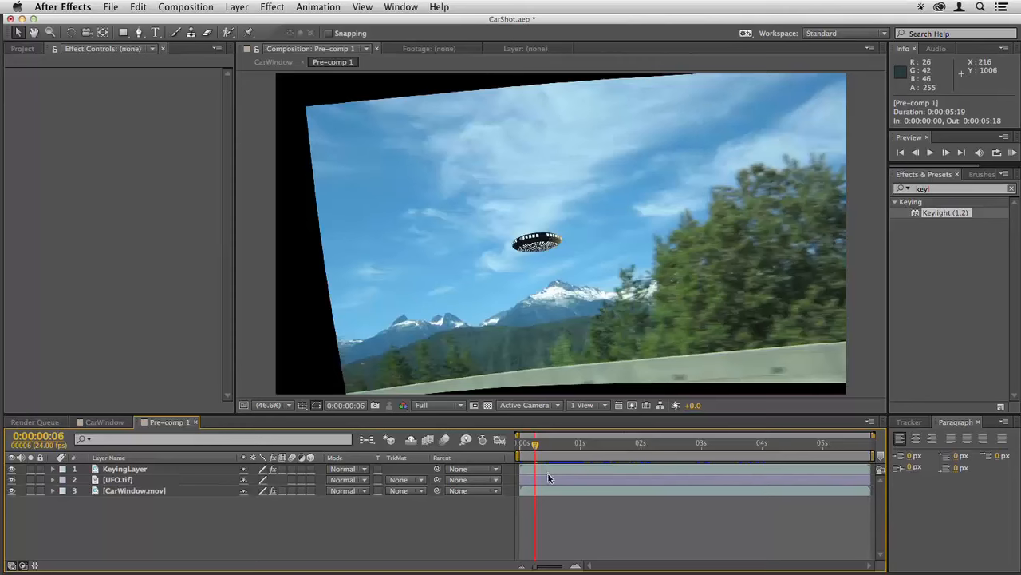
pyautogui.click(542, 479)
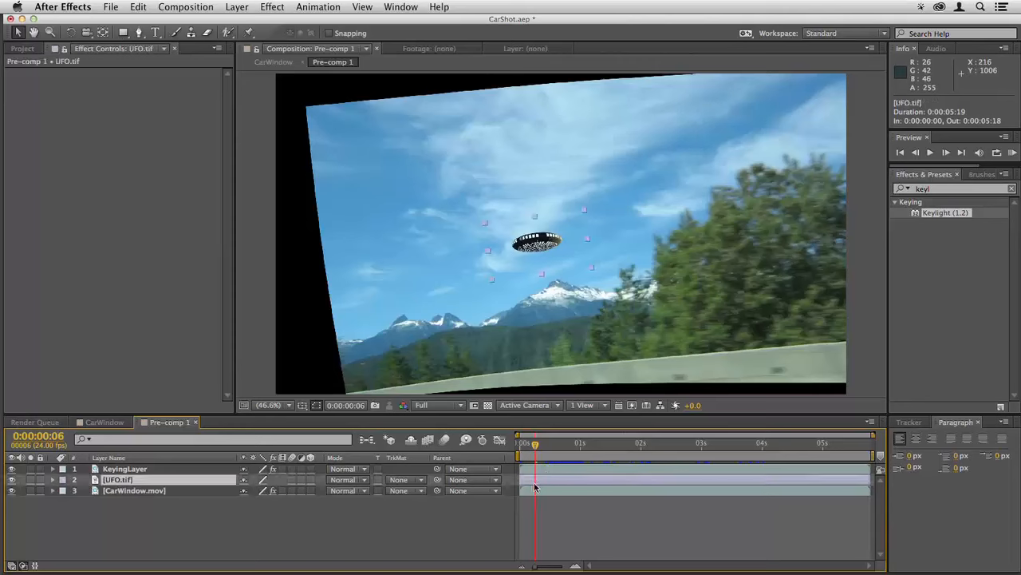
pyautogui.press('t')
pyautogui.click(245, 490)
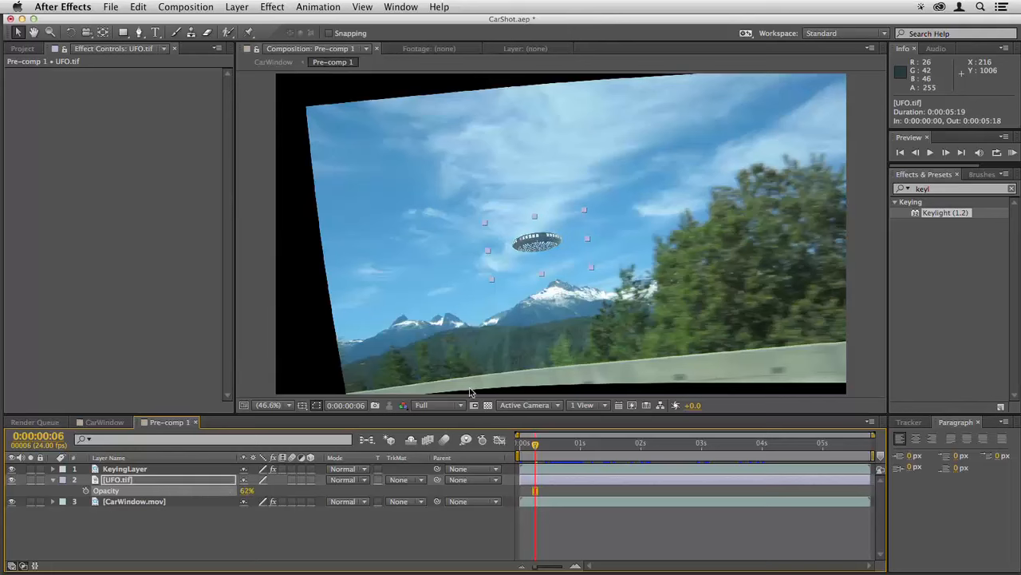
# - Apply Gaussian Blur to the UFO.tif layer and preview the CarWindow composition from its start
pyautogui.click(917, 190)
pyautogui.write('gaus')
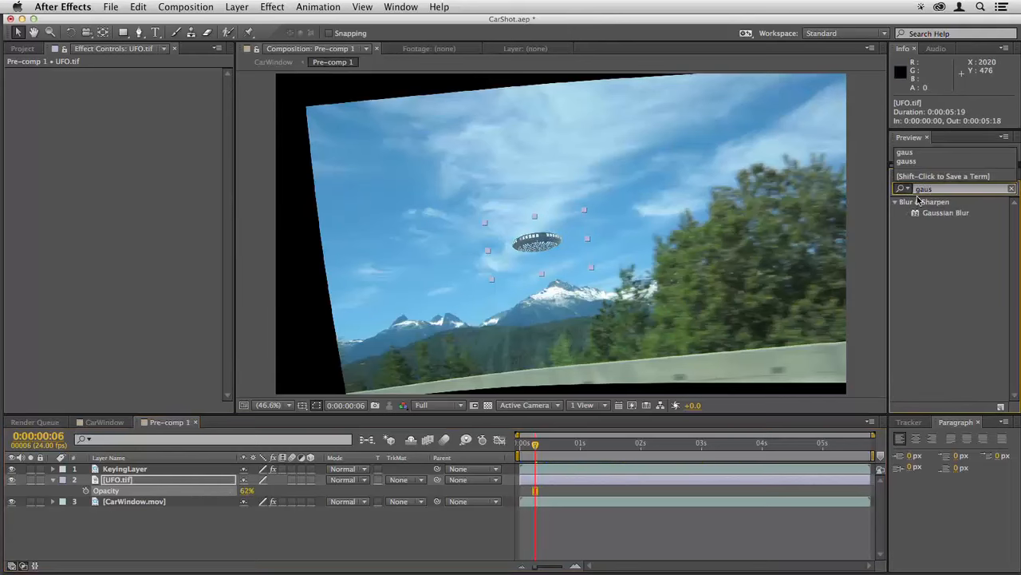
pyautogui.moveTo(947, 213); pyautogui.dragTo(154, 481)
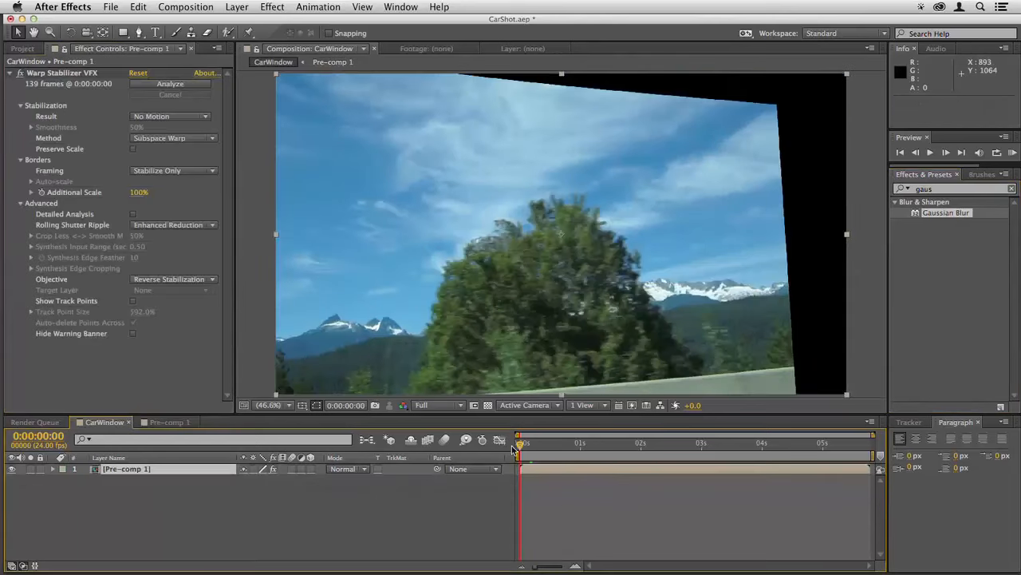
pyautogui.click(564, 511)
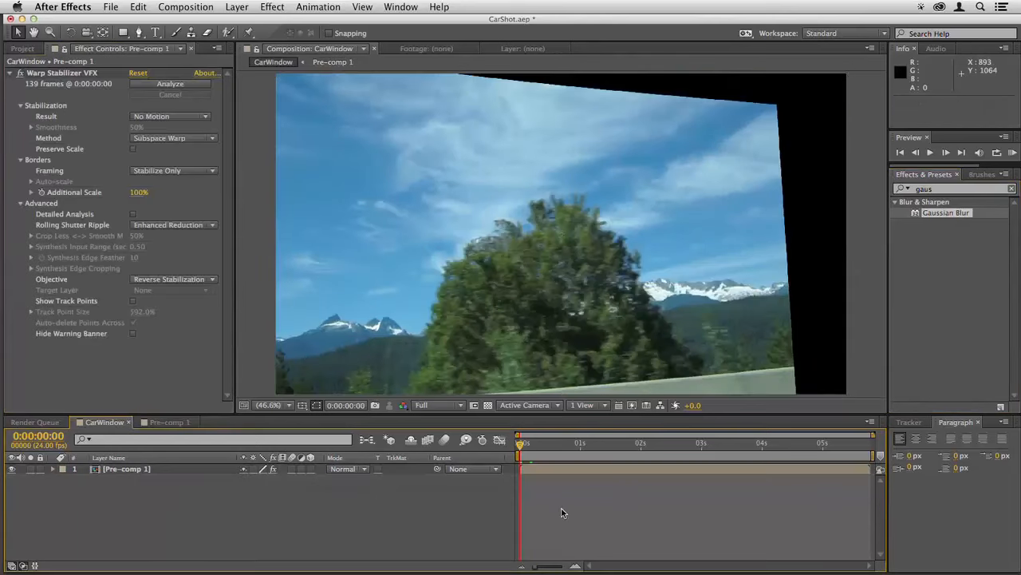
pyautogui.press('space')
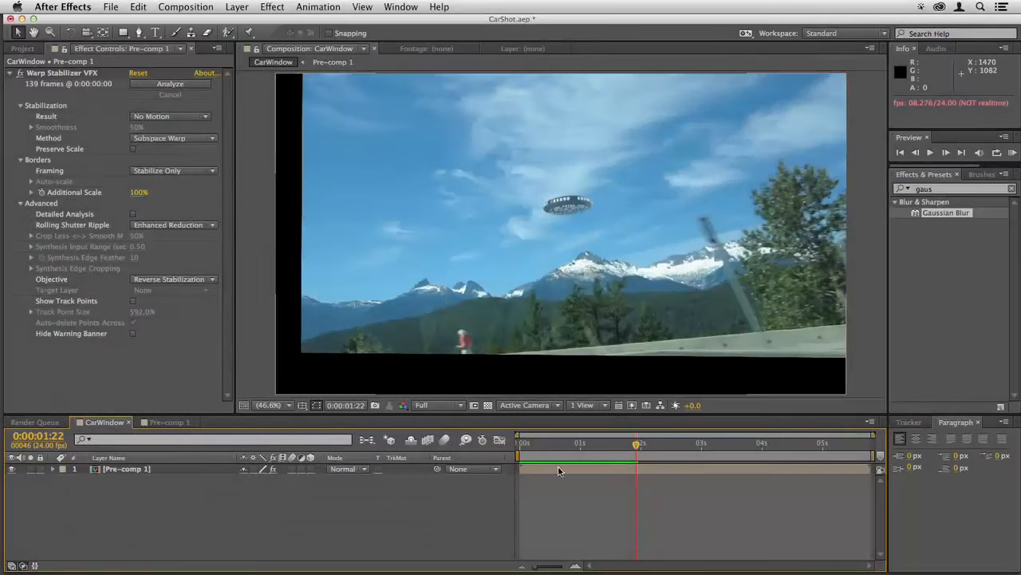
pyautogui.click(518, 444)
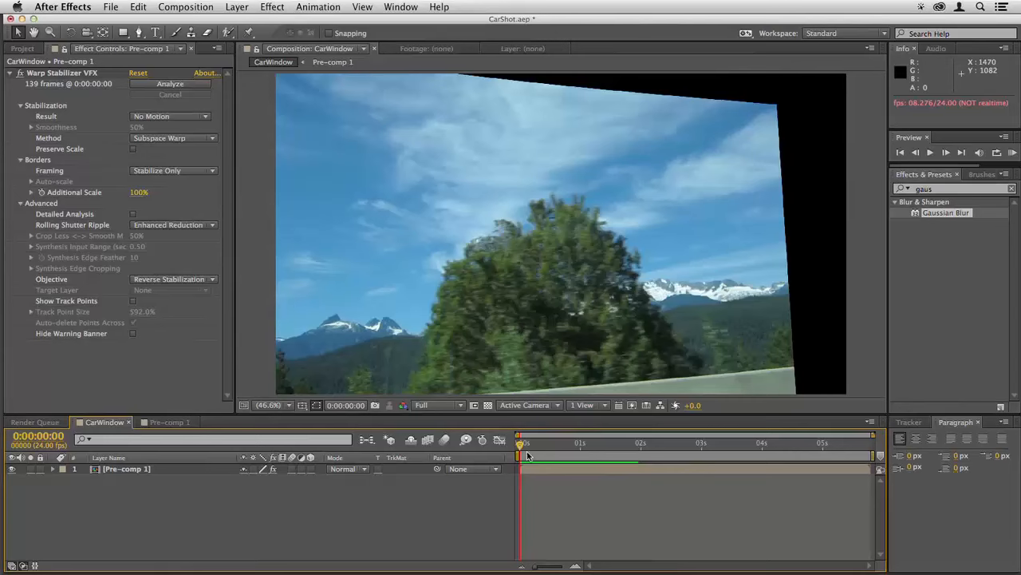
# - Add the CarWindow.mov footage beneath Pre-comp 1 in the CarWindow composition and preview the combined shot
pyautogui.click(22, 49)
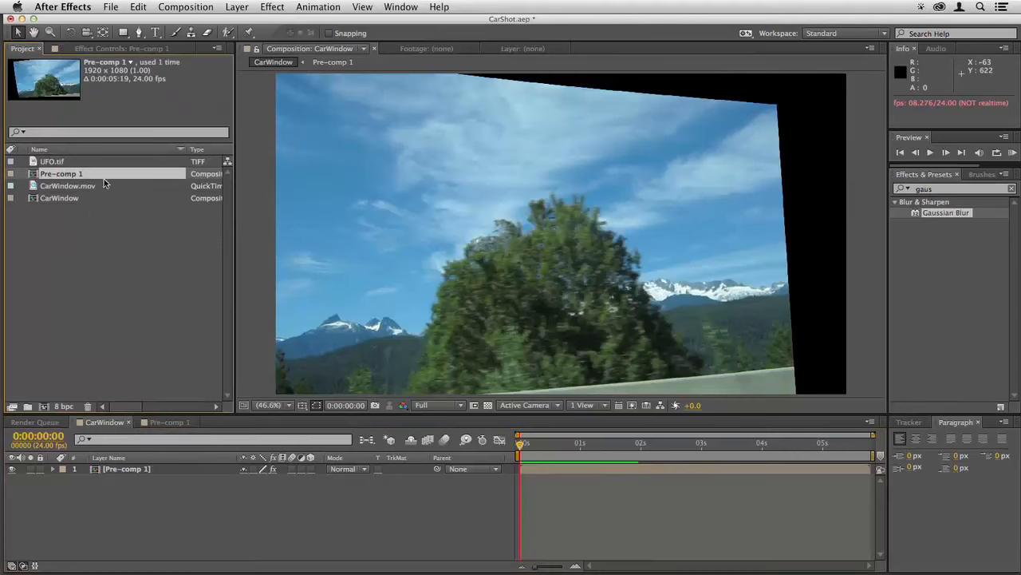
pyautogui.click(67, 188)
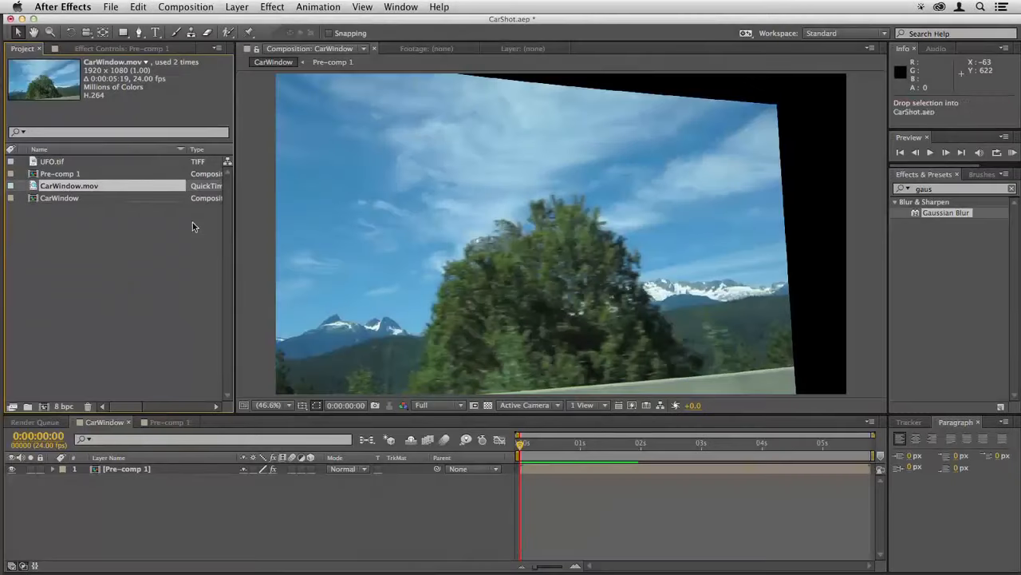
pyautogui.moveTo(192, 226); pyautogui.dragTo(520, 482)
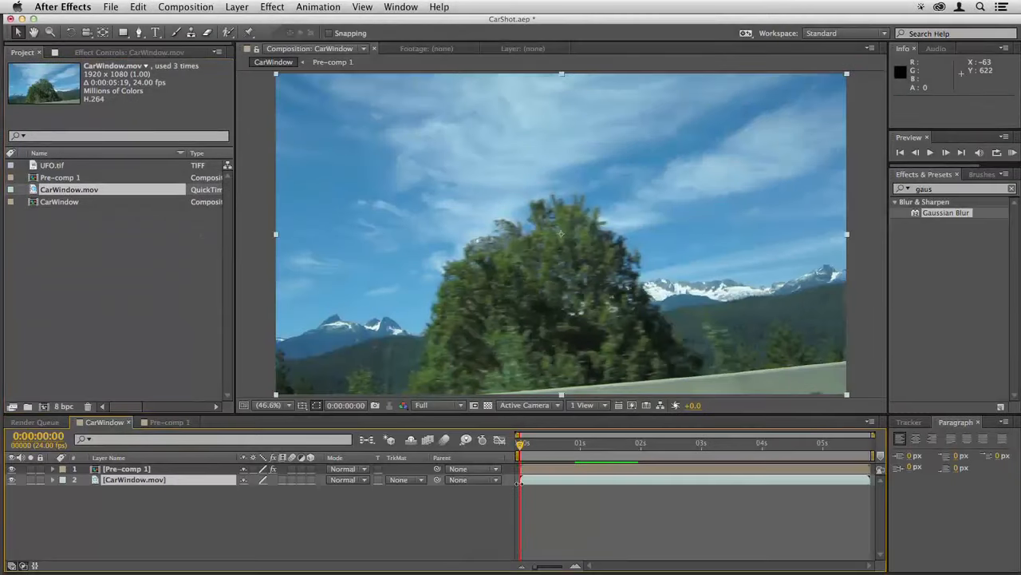
pyautogui.press('space')
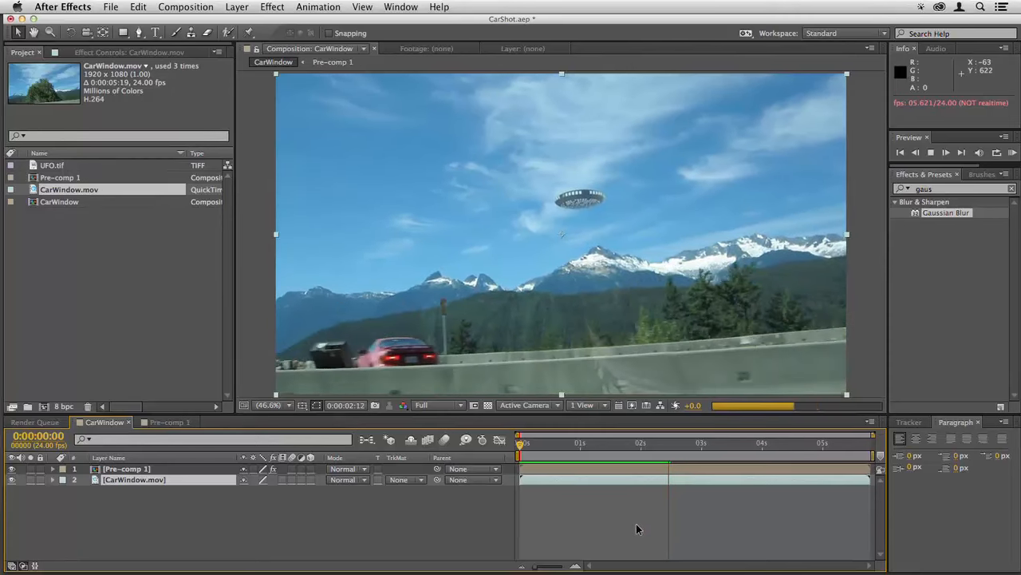
pyautogui.press('space')
pyautogui.moveTo(543, 451); pyautogui.dragTo(520, 453)
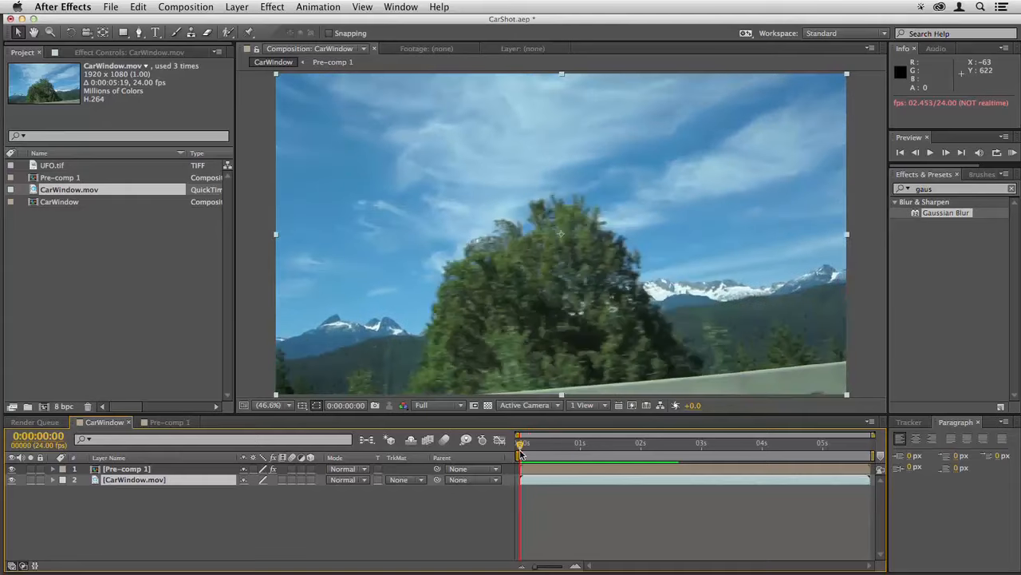
pyautogui.press('space')
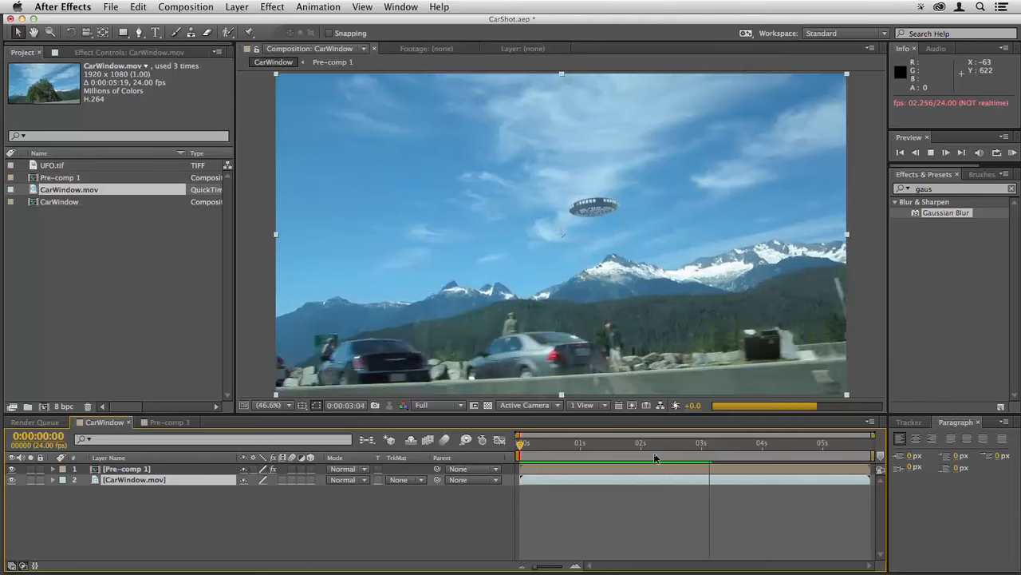
pyautogui.press('space')
# - Pre-compose the Pre-comp 1 and CarWindow.mov layers together as Pre-comp 2 and scale the new layer to 113%
pyautogui.click(582, 479)
pyautogui.keyDown('shift'); pyautogui.click(576, 469); pyautogui.keyUp('shift')
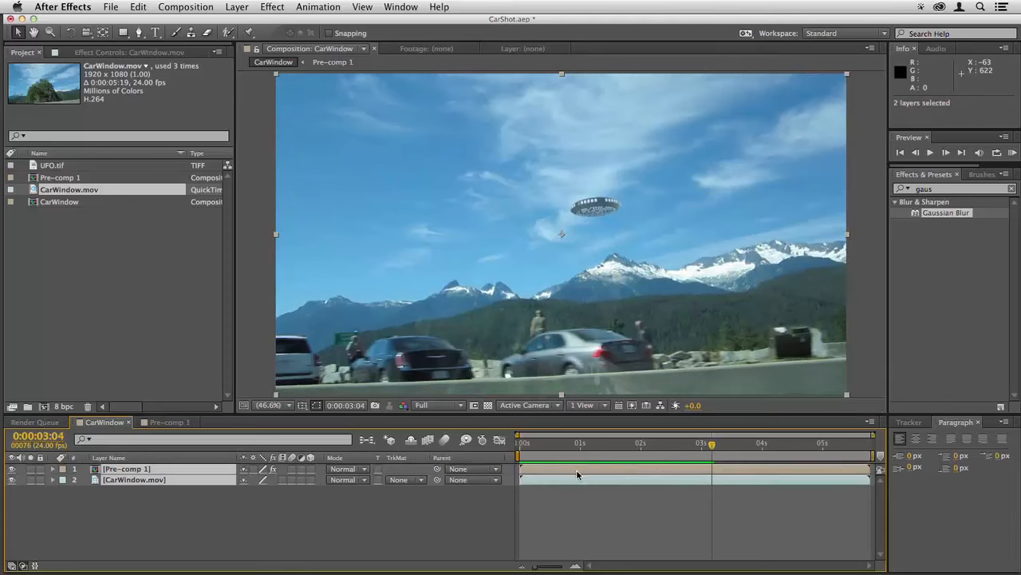
pyautogui.click(237, 6)
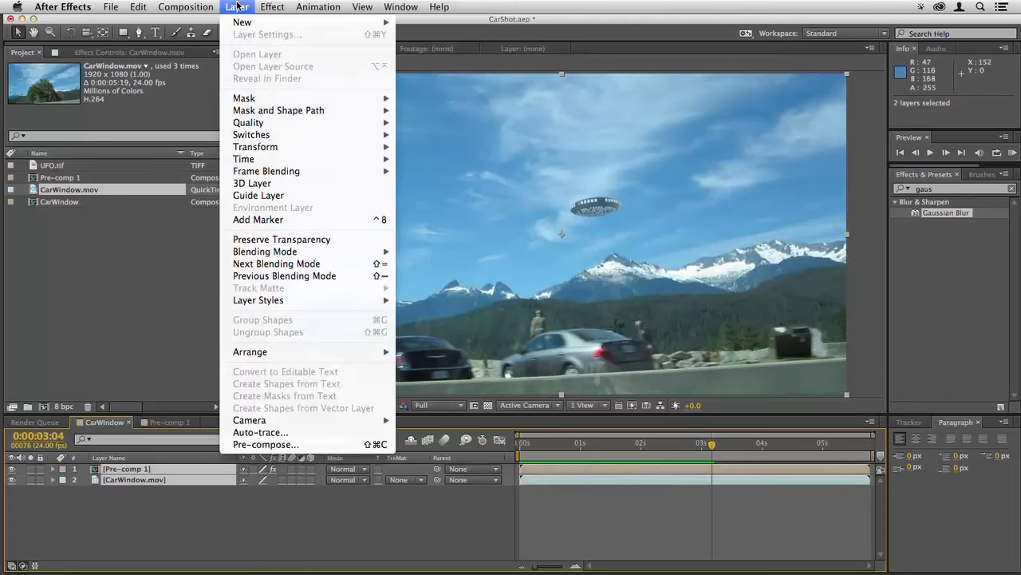
pyautogui.click(264, 444)
pyautogui.press('Return')
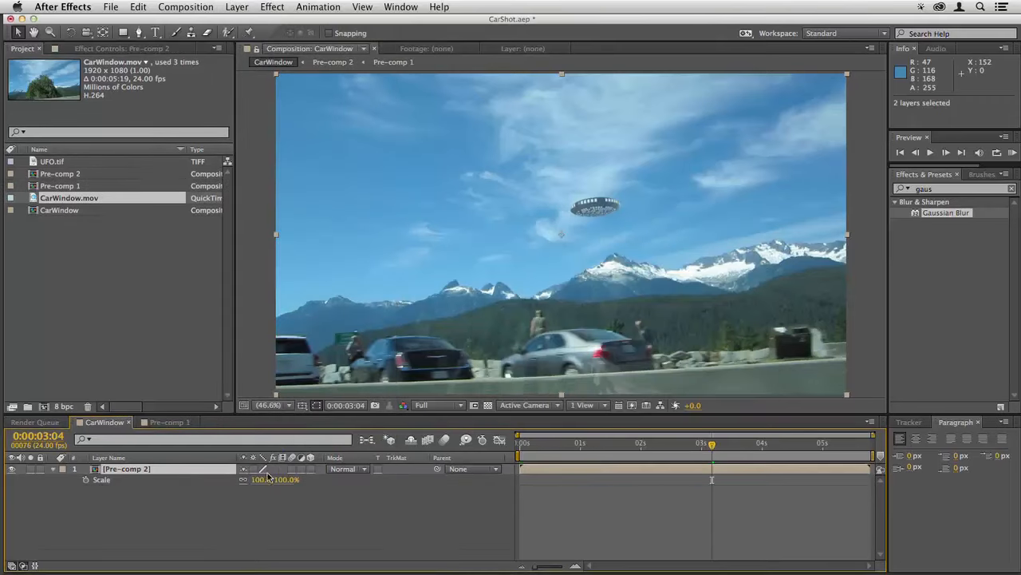
pyautogui.moveTo(264, 485); pyautogui.dragTo(271, 477)
# - Use Motion Sketch at 100% capture speed to record a small camera shake for Pre-comp 2 from the composition's start
pyautogui.click(362, 6)
pyautogui.moveTo(402, 6)
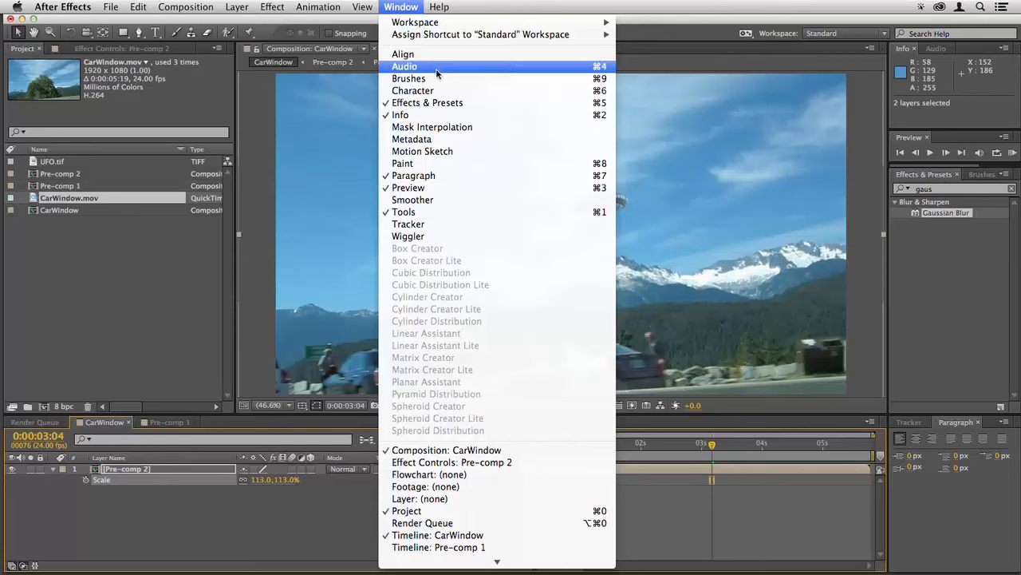
pyautogui.click(454, 152)
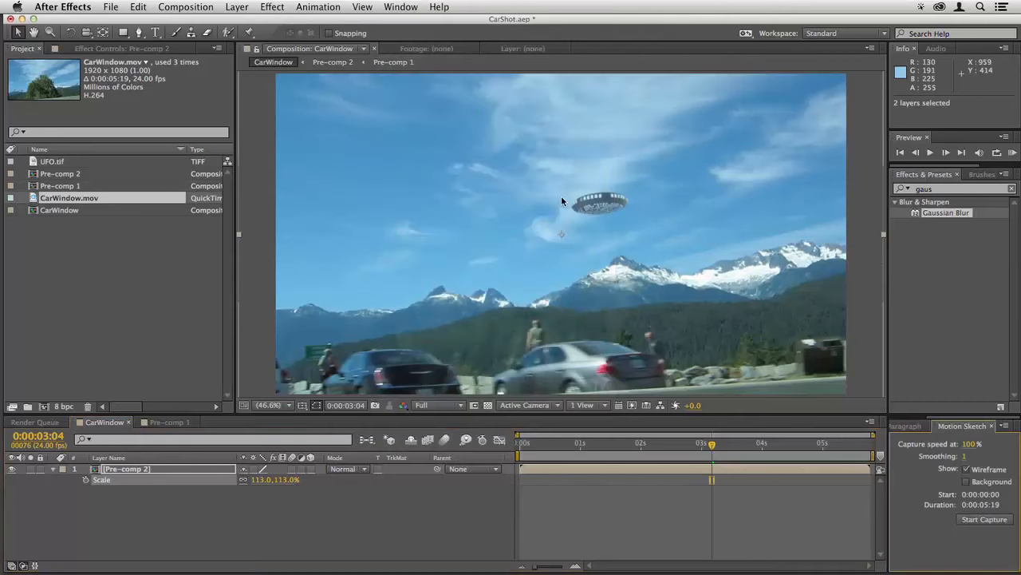
pyautogui.click(520, 445)
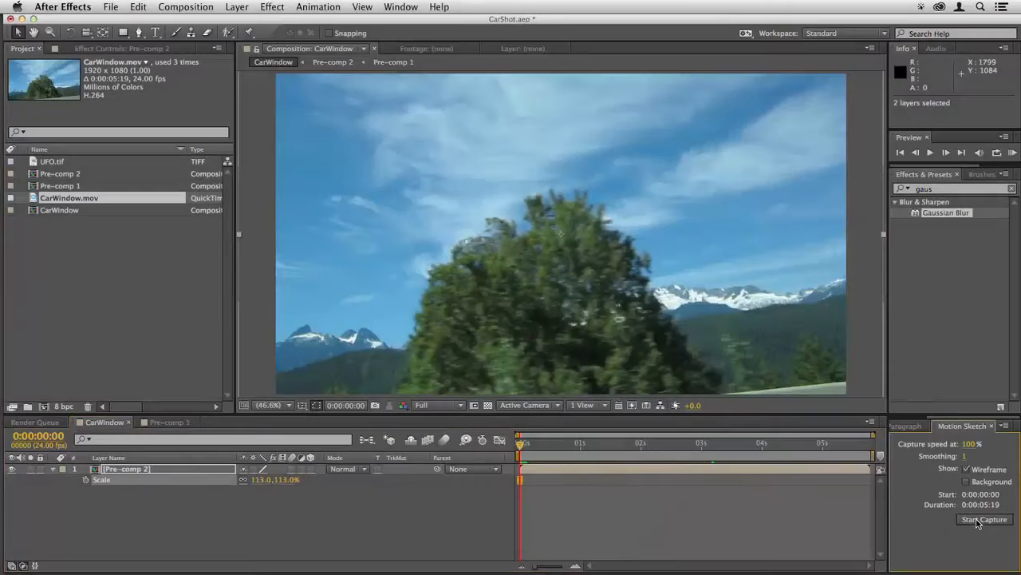
pyautogui.click(975, 521)
pyautogui.moveTo(561, 234); pyautogui.dragTo(557, 242)
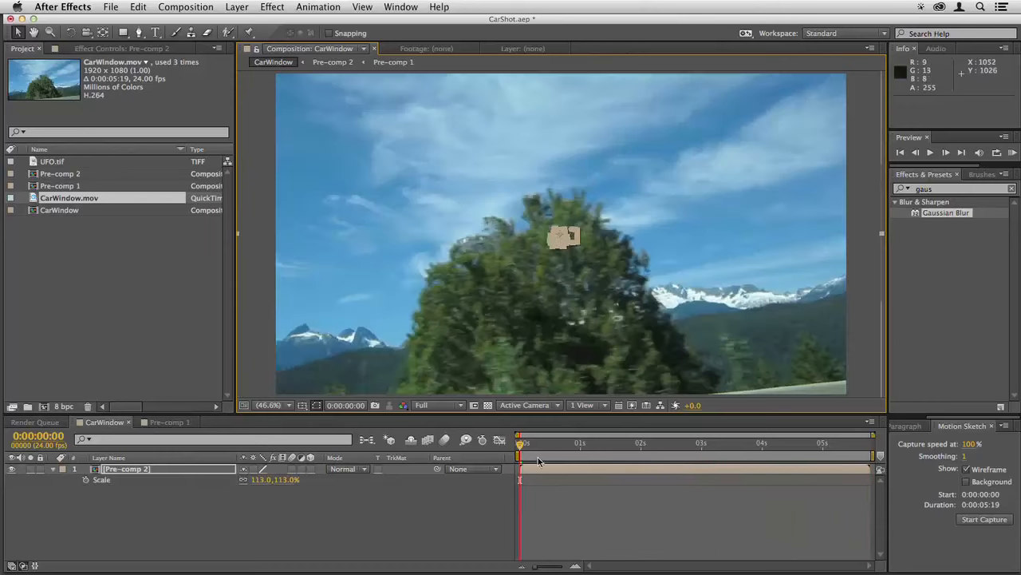
# - Enable motion blur for the Pre-comp 2 layer and the CarWindow composition, and preview the shaken shot
pyautogui.click(291, 471)
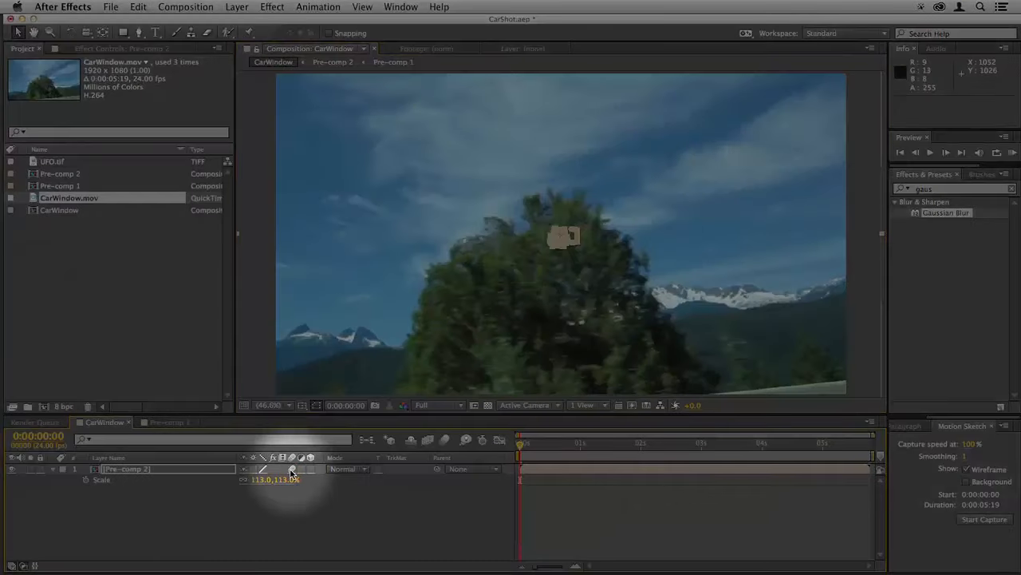
pyautogui.click(445, 441)
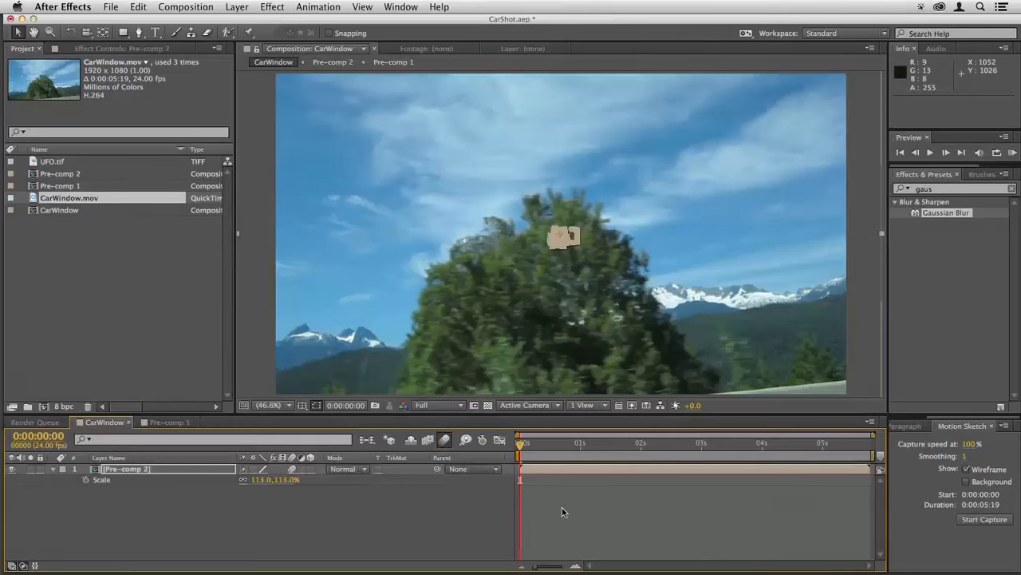
pyautogui.click(563, 511)
pyautogui.scroll(-2, 541, 320)
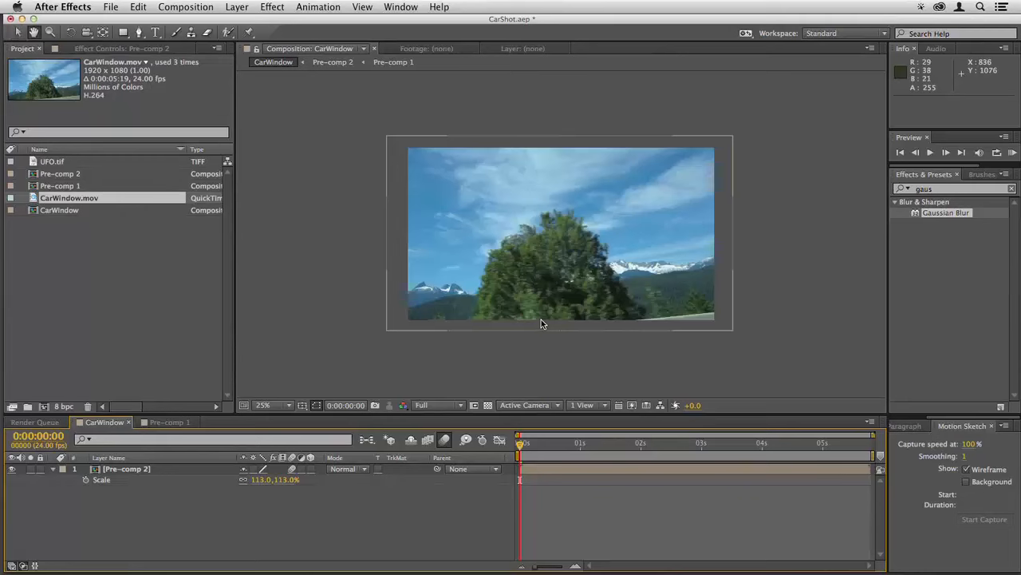
pyautogui.press('space')
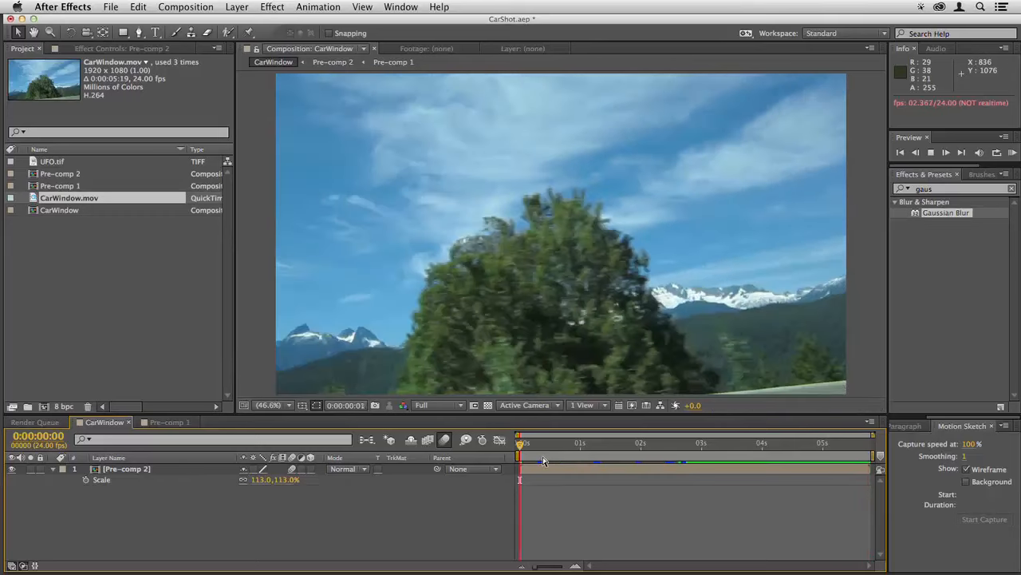
pyautogui.press('space')
pyautogui.click(683, 447)
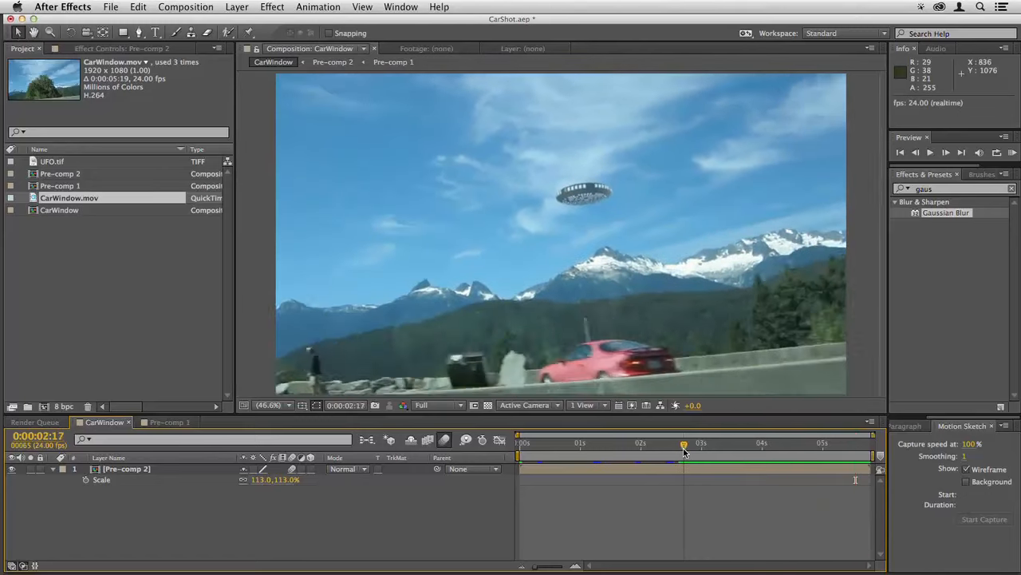
pyautogui.press('space')
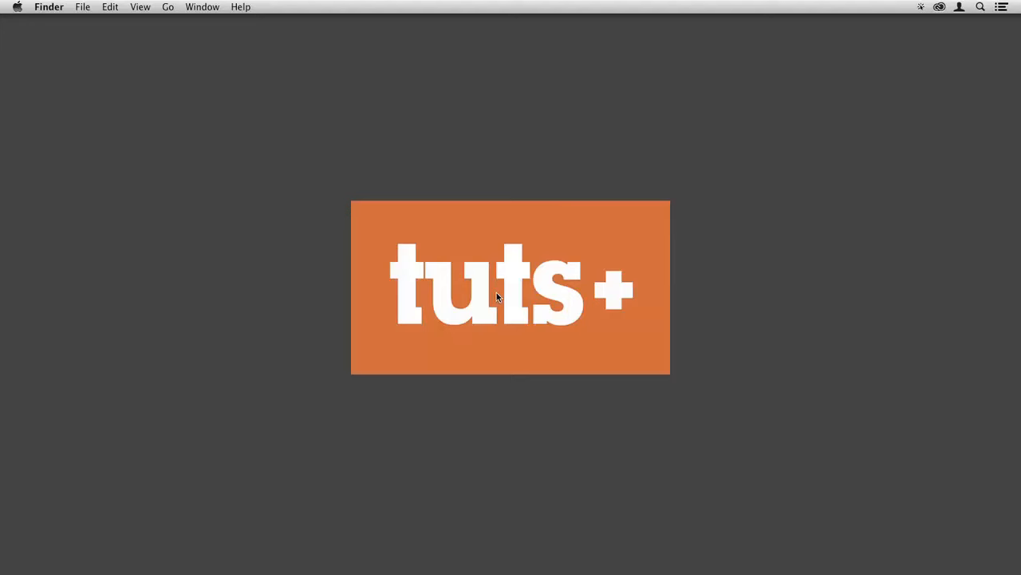
# - Switch to After Effects with the Face project and play and scrub the Face.mov footage showing the cheek wound
pyautogui.click(467, 527)
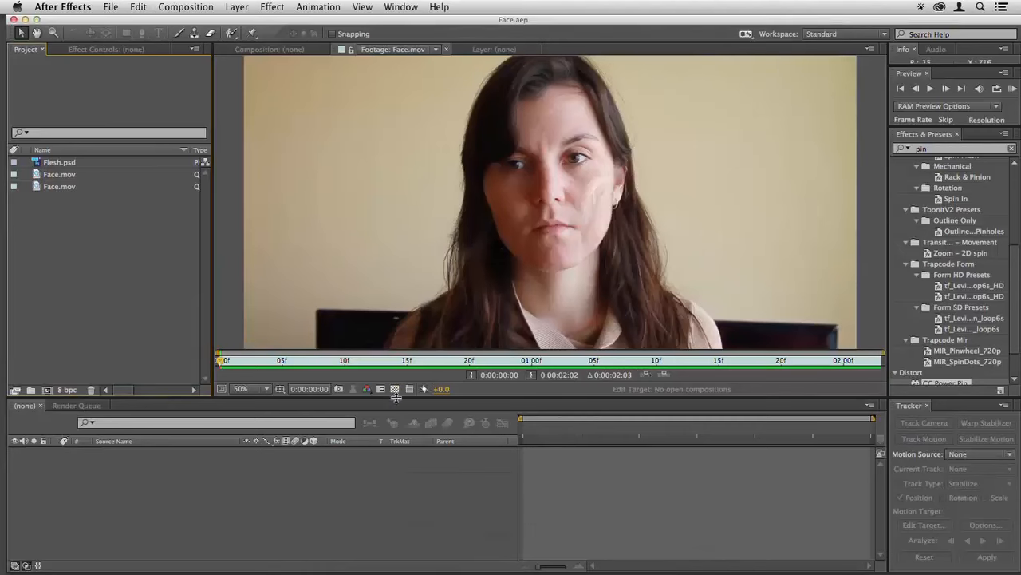
pyautogui.press('space')
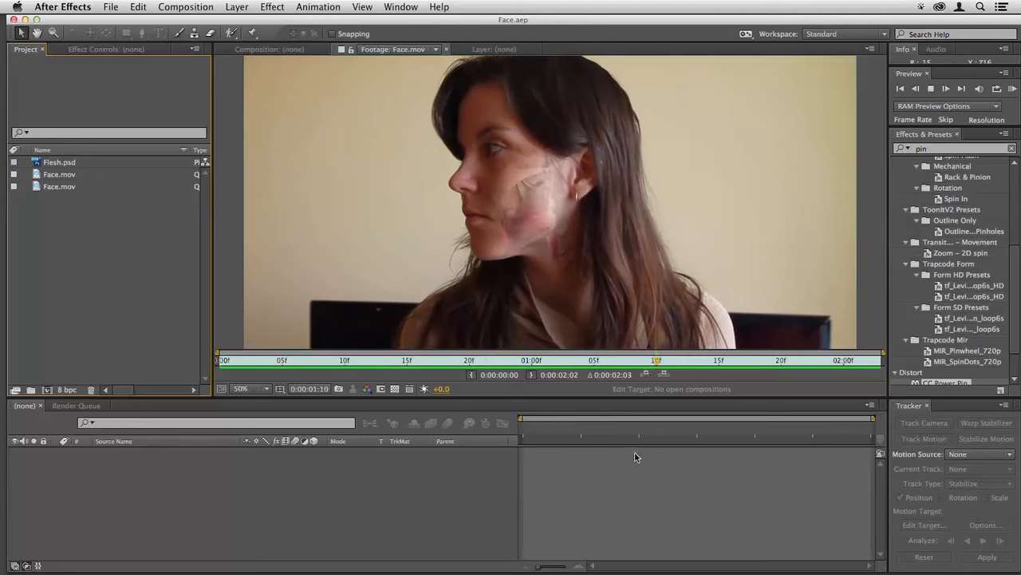
pyautogui.press('space')
pyautogui.moveTo(696, 364); pyautogui.dragTo(225, 385)
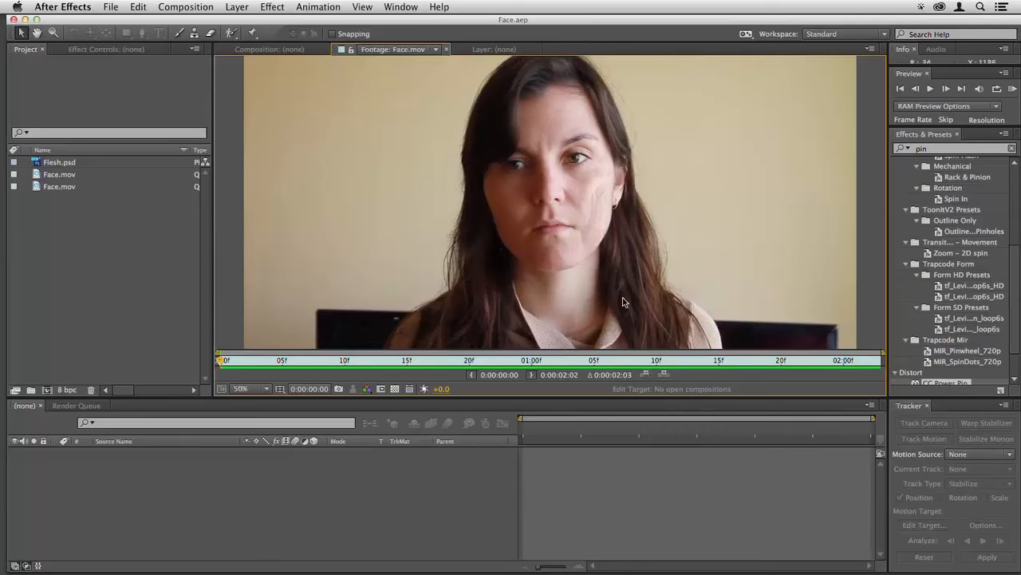
pyautogui.press('space')
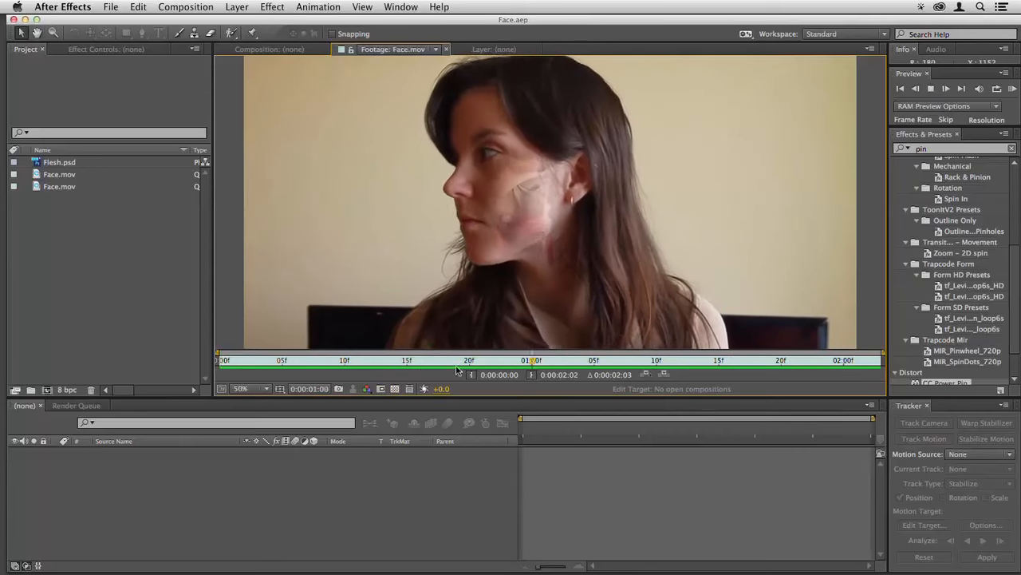
pyautogui.moveTo(670, 363); pyautogui.dragTo(815, 366)
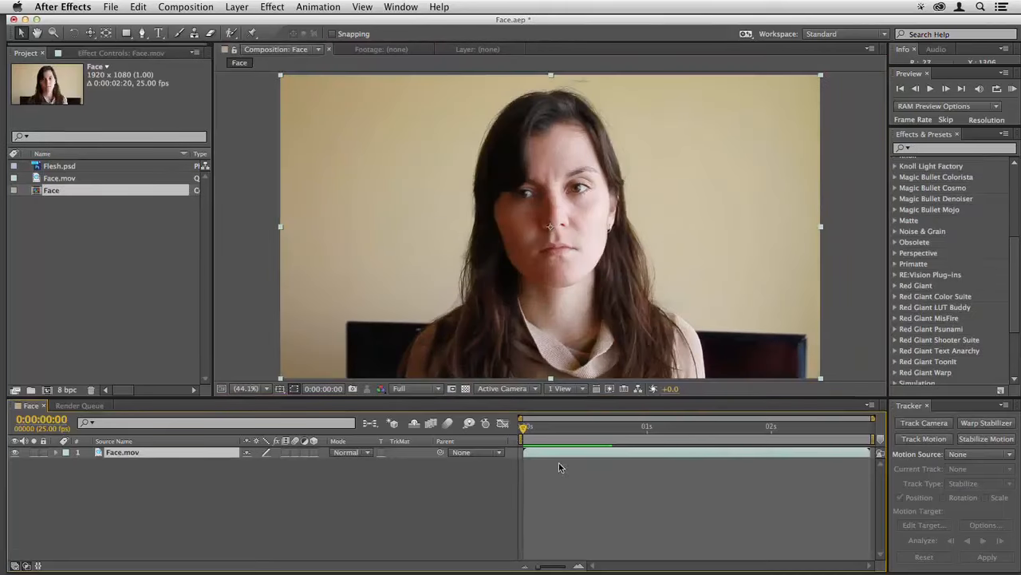
# - Send the Face.mov layer to mocha AE for tracking and create the Face project with frames 0 to 69 at 25 fps
pyautogui.click(330, 6)
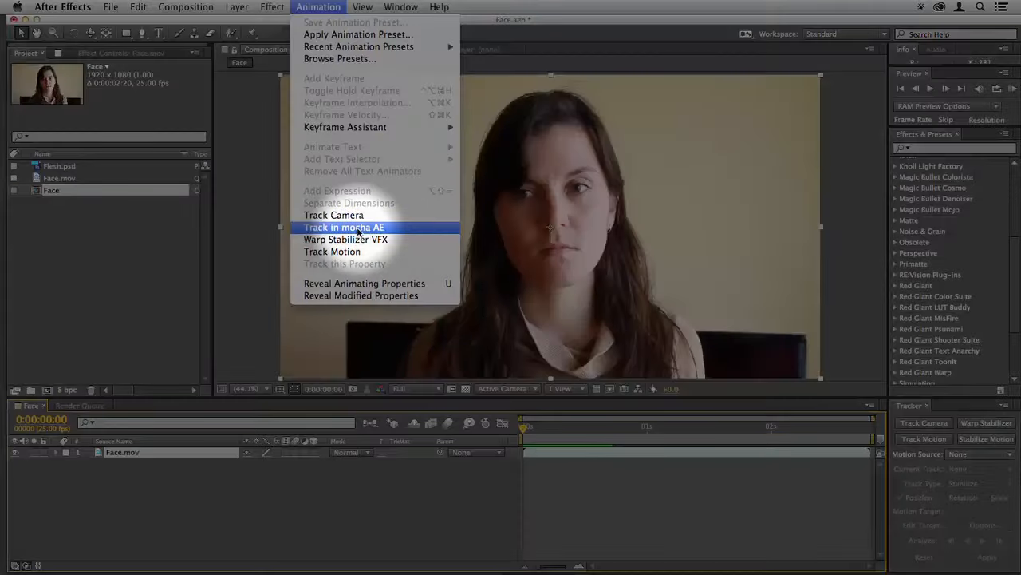
pyautogui.click(356, 228)
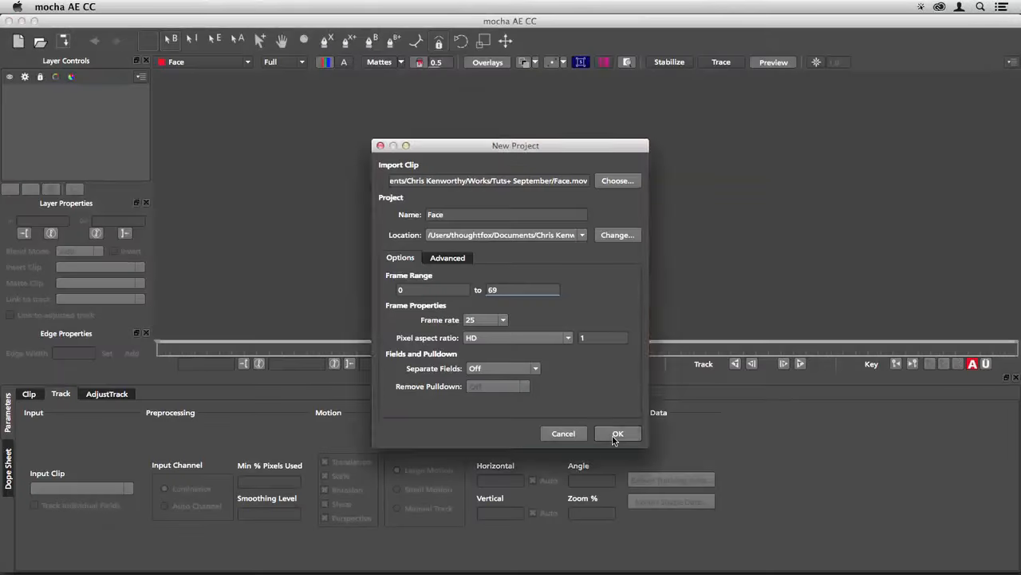
pyautogui.click(614, 437)
# - Review the head turn throughout the Face clip and go to frame 67
pyautogui.moveTo(183, 351); pyautogui.dragTo(364, 361)
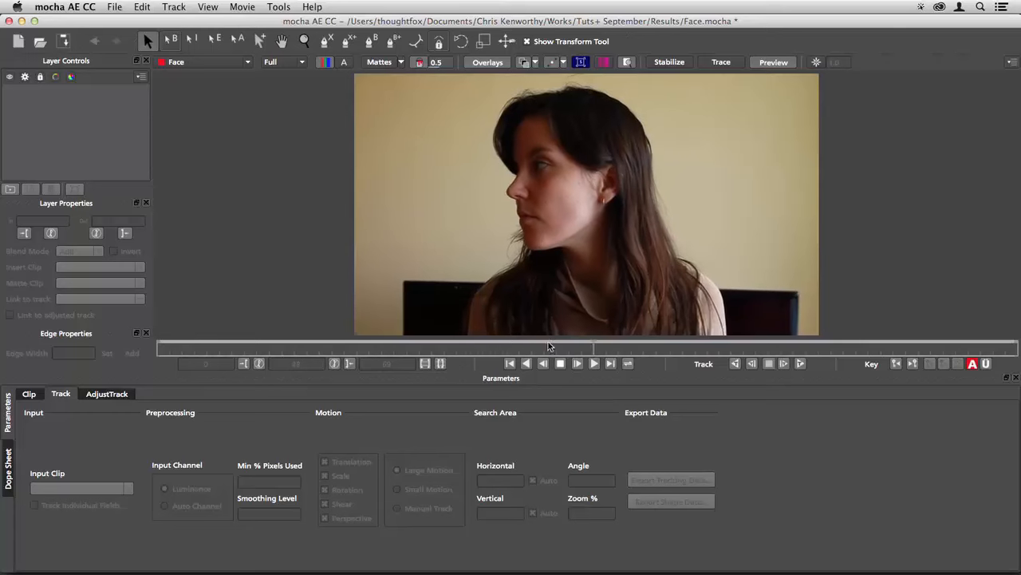
pyautogui.press('space')
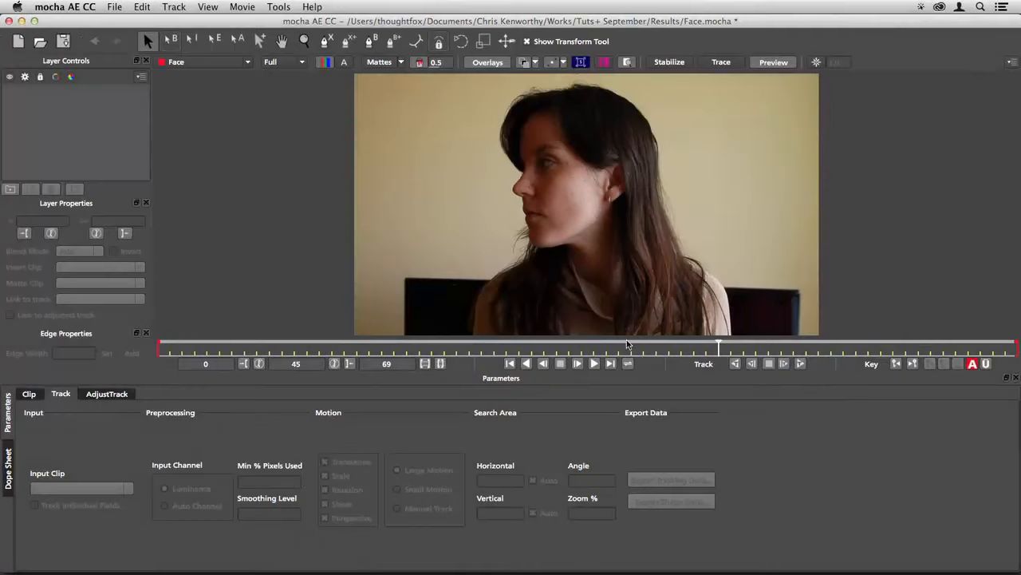
pyautogui.click(172, 353)
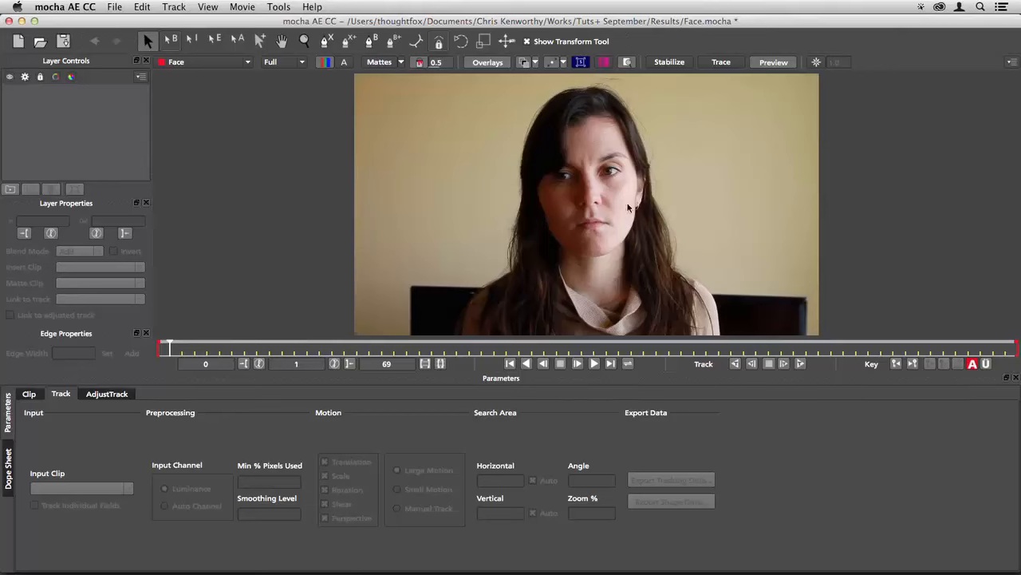
pyautogui.click(990, 349)
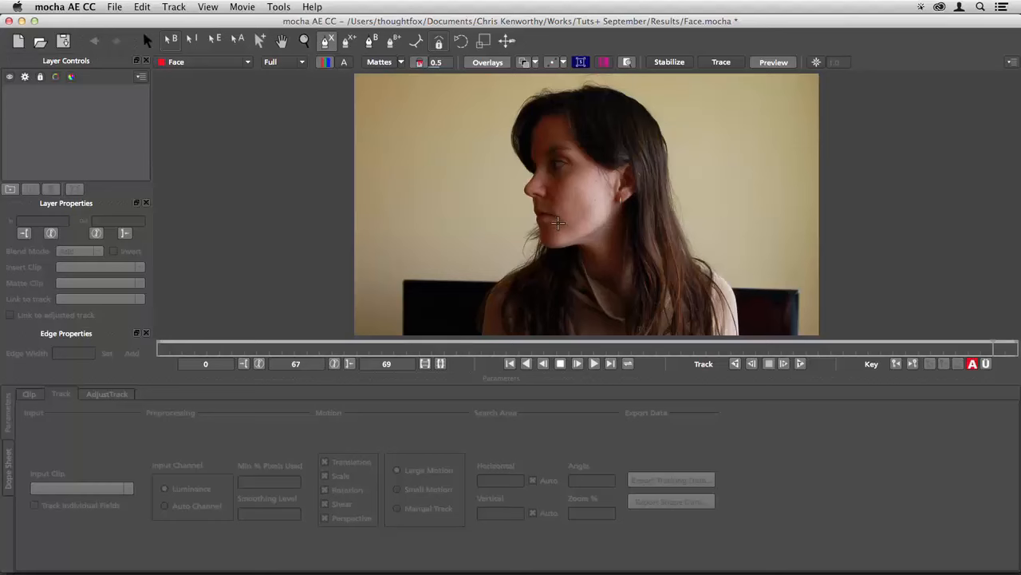
pyautogui.click(565, 128)
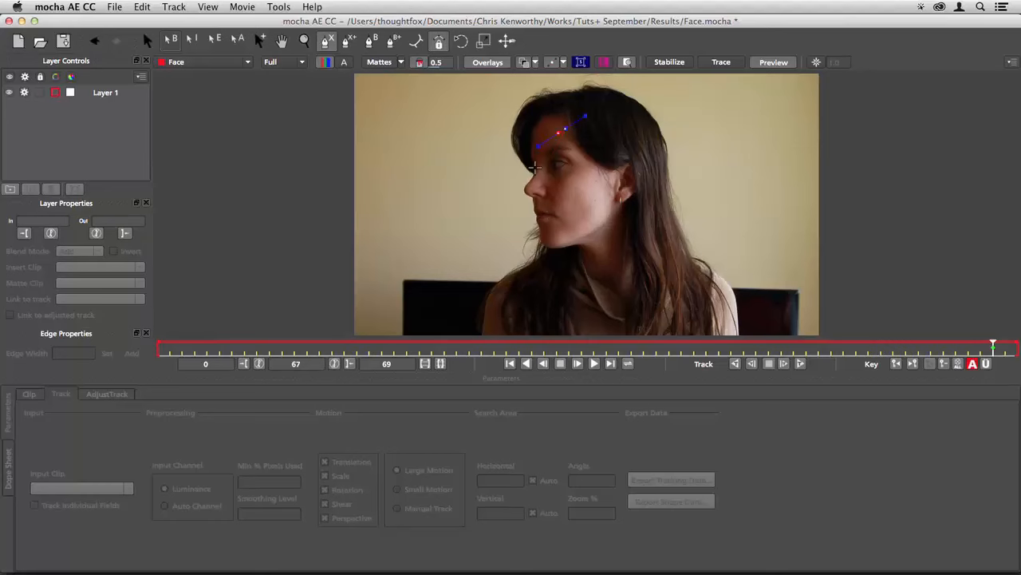
pyautogui.click(536, 193)
pyautogui.click(553, 226)
pyautogui.click(615, 227)
pyautogui.click(654, 188)
pyautogui.press('super+z')
pyautogui.press('super+z')
pyautogui.press('super+z')
pyautogui.press('super+z')
pyautogui.press('super+z')
pyautogui.press('super+z')
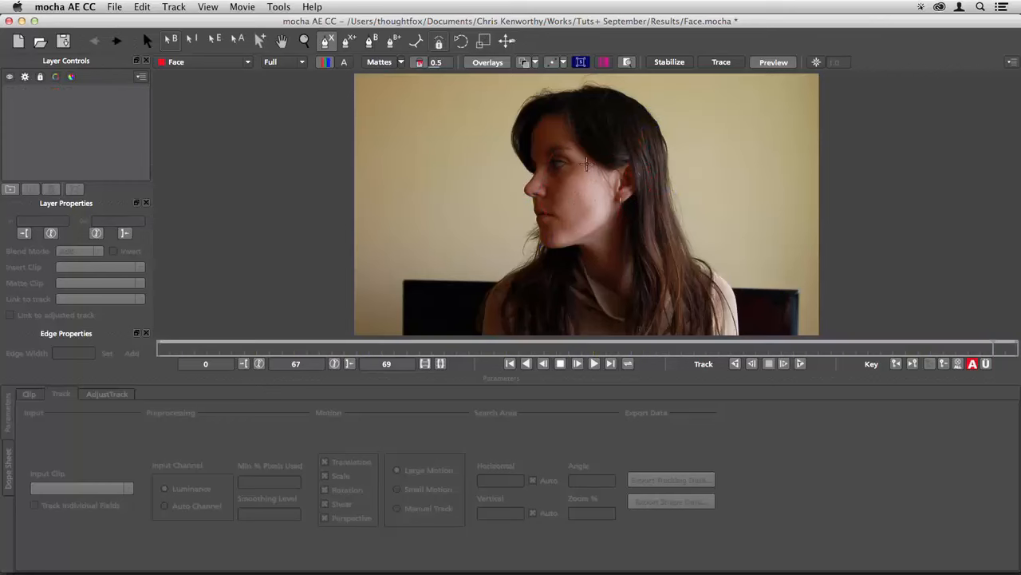
# - Draw a closed X-Spline at frame 67 around the visible cheek, from beneath the eye along the jaw to the ear
pyautogui.click(583, 164)
pyautogui.moveTo(583, 165); pyautogui.dragTo(571, 173)
pyautogui.click(571, 173)
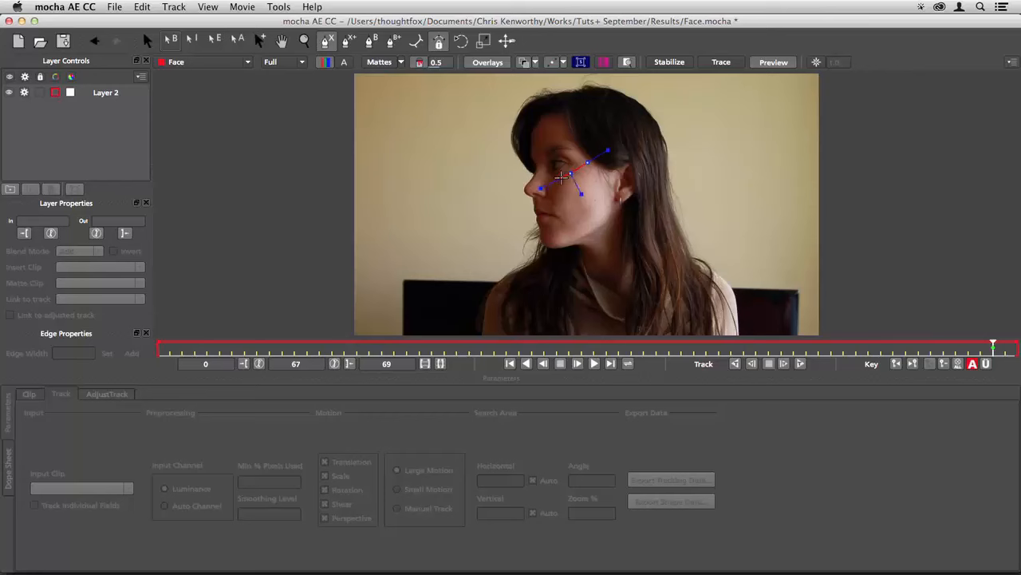
pyautogui.click(556, 184)
pyautogui.click(556, 215)
pyautogui.click(552, 232)
pyautogui.click(556, 247)
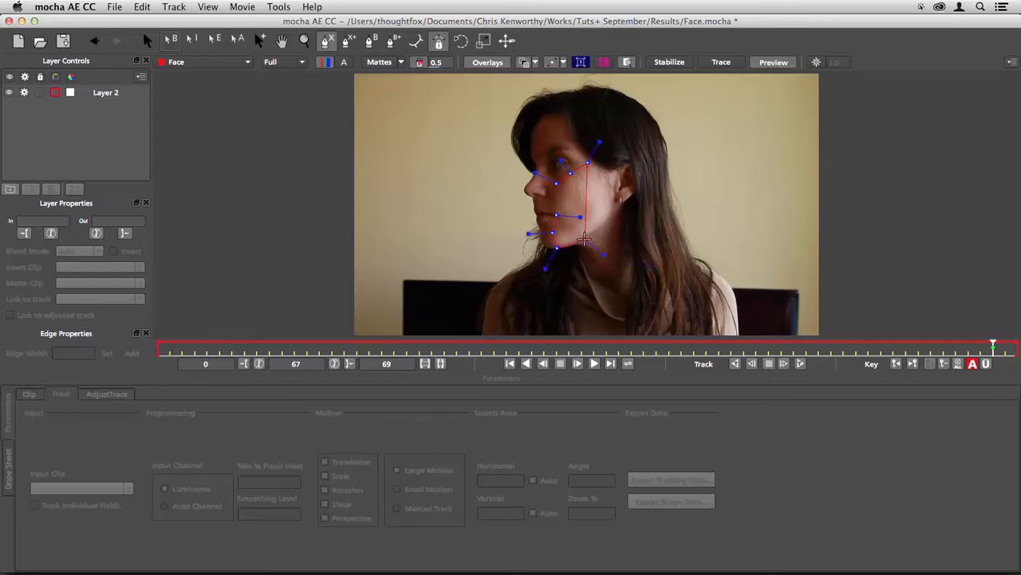
pyautogui.click(583, 238)
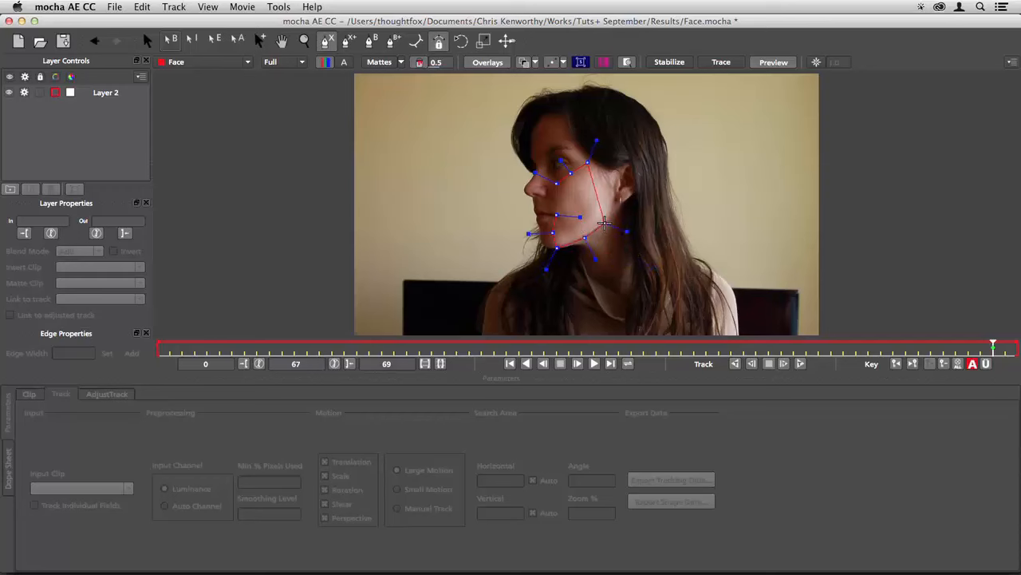
pyautogui.click(606, 222)
pyautogui.click(612, 214)
pyautogui.click(615, 196)
pyautogui.rightClick(597, 164)
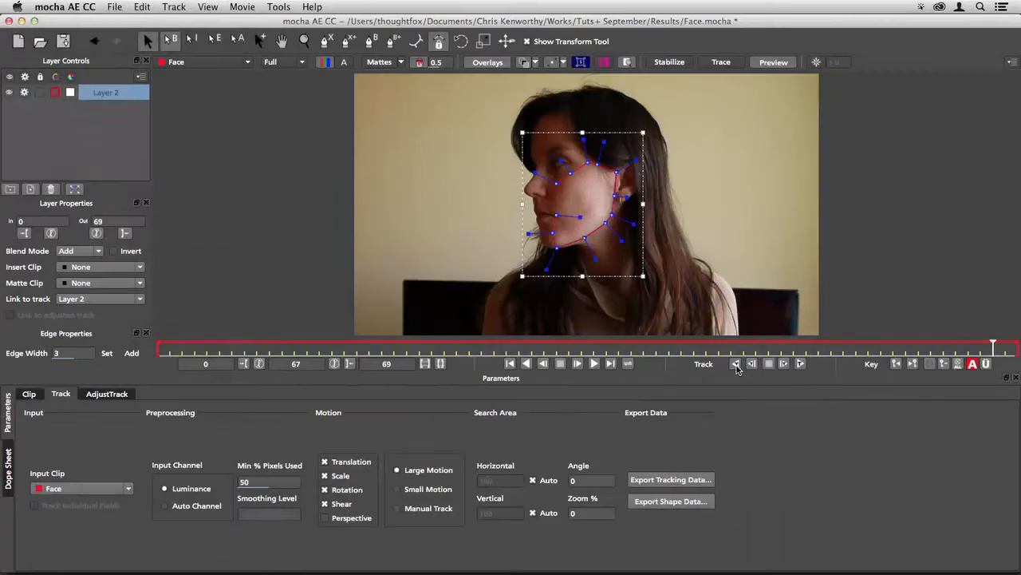
# - Track the cheek shape backward from frame 67 and stop the tracking before the start of the clip
pyautogui.click(736, 364)
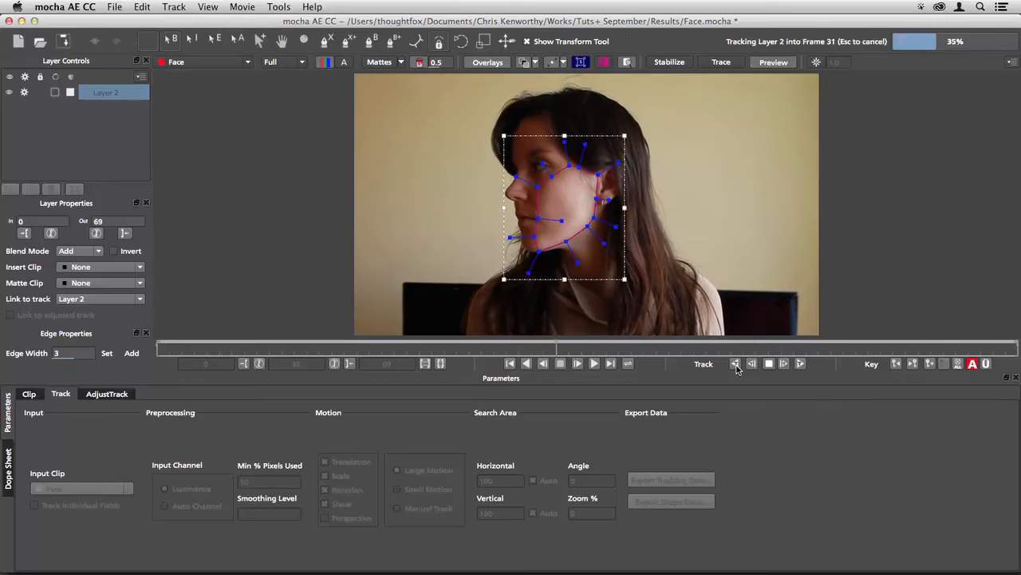
pyautogui.click(769, 364)
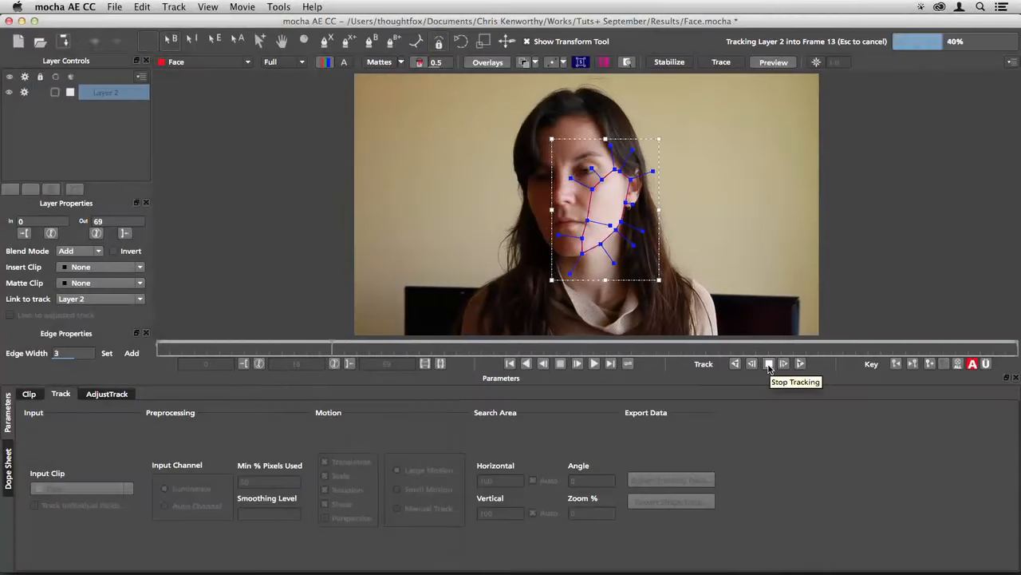
pyautogui.click(768, 364)
# - Step forward to frame 17 to check the shape, and track Layer 2 backward to frame 0
pyautogui.press('Right')
pyautogui.press('Right')
pyautogui.press('Right')
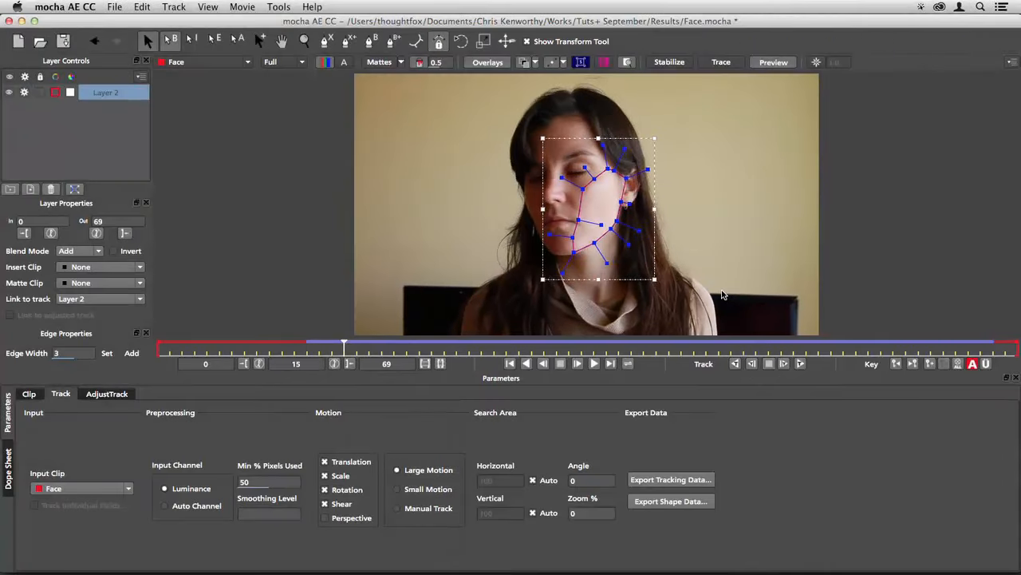
pyautogui.press('Right')
pyautogui.press('Right')
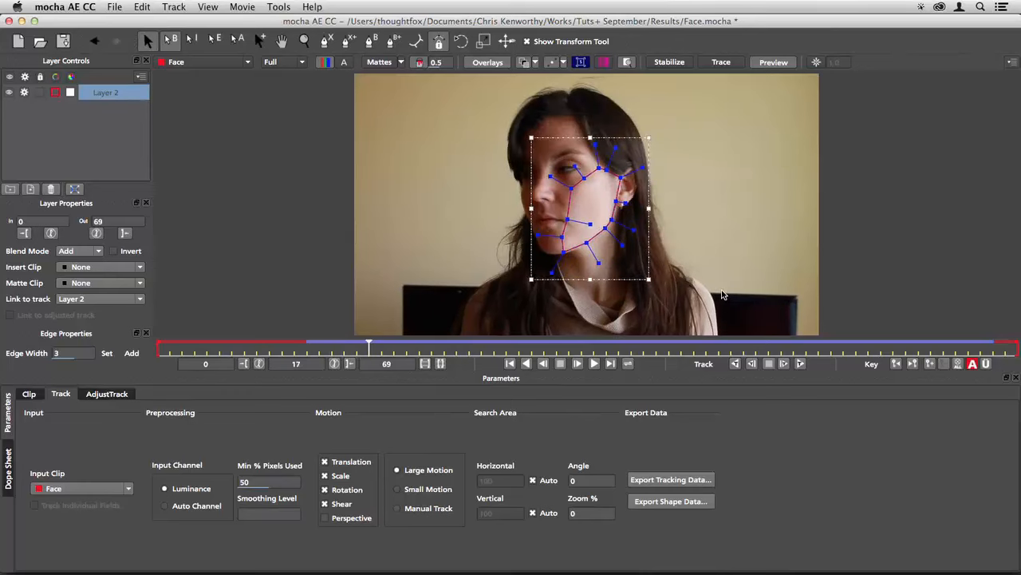
pyautogui.click(735, 364)
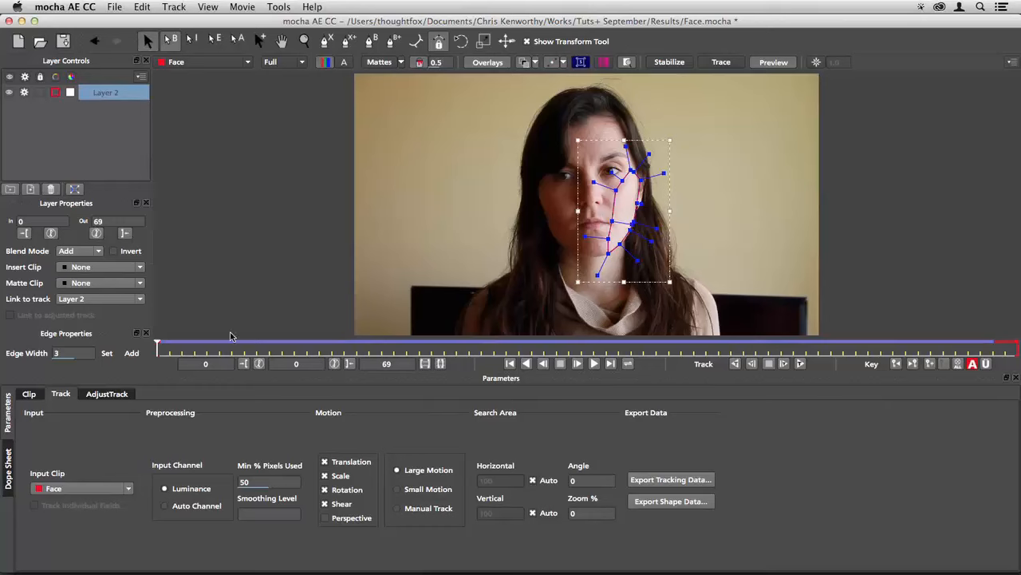
# - Try adjusting the cheek shape's jaw point at frame 11 and retracking backward to frame 0, and undo the attempt
pyautogui.moveTo(181, 354); pyautogui.dragTo(285, 356)
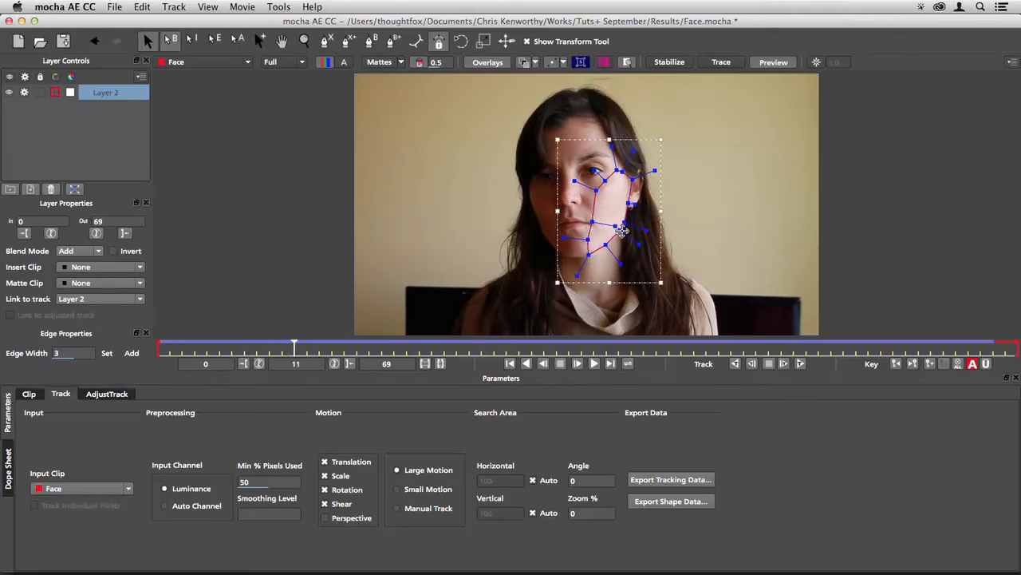
pyautogui.click(623, 231)
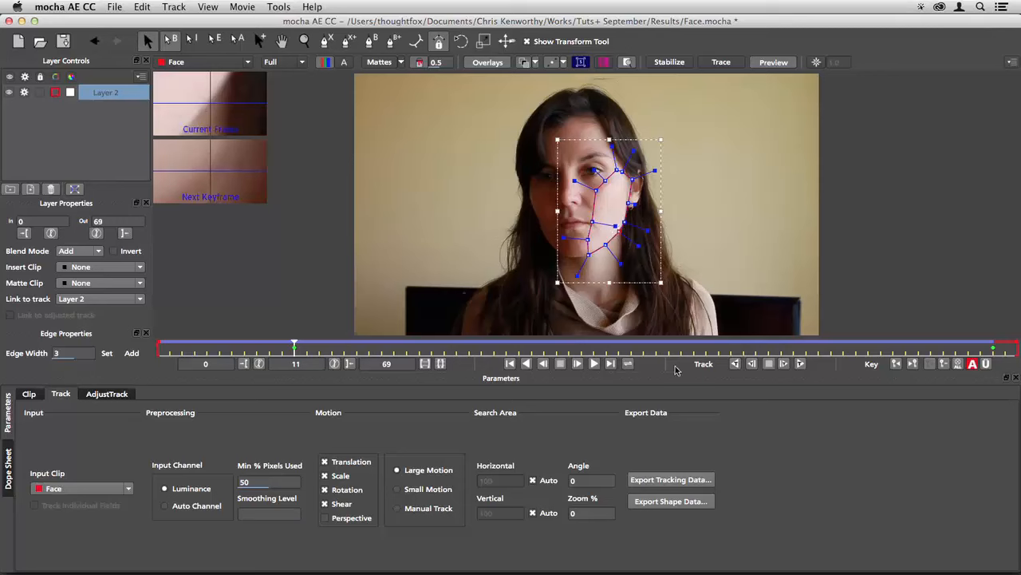
pyautogui.click(736, 364)
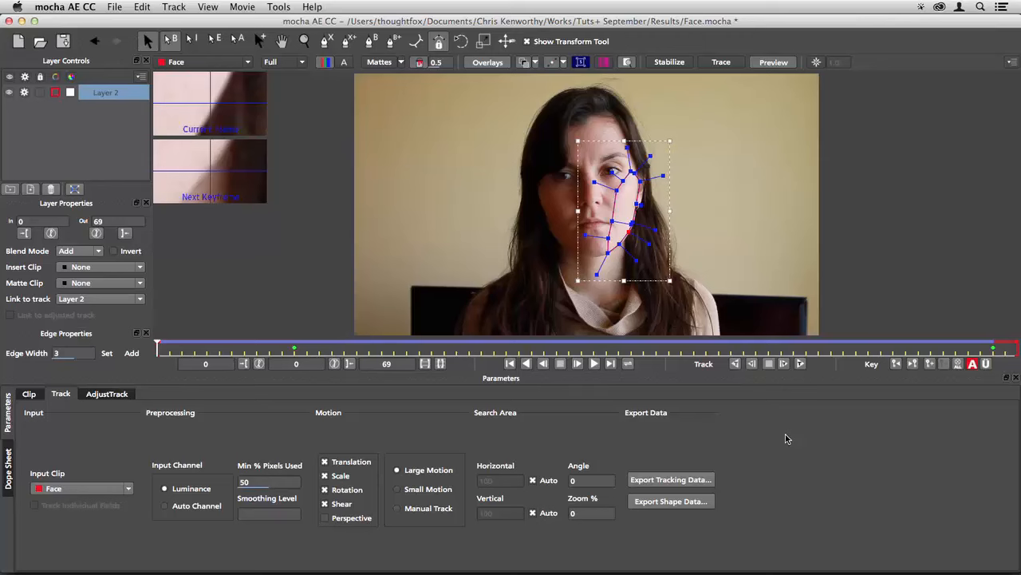
pyautogui.press('super+z')
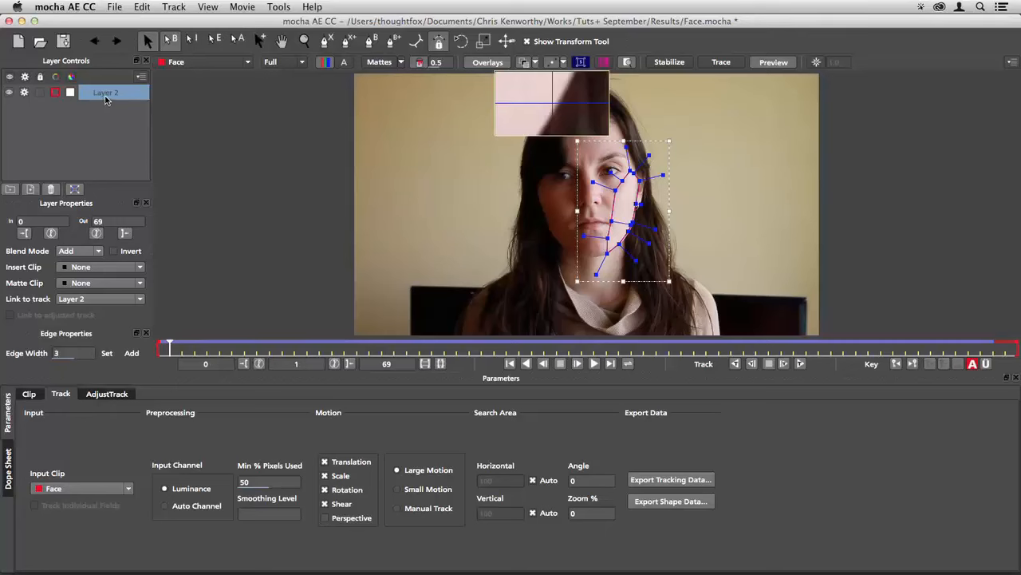
# - Check how the tracked cheek shape fits the face at frame 37
pyautogui.rightClick(106, 99)
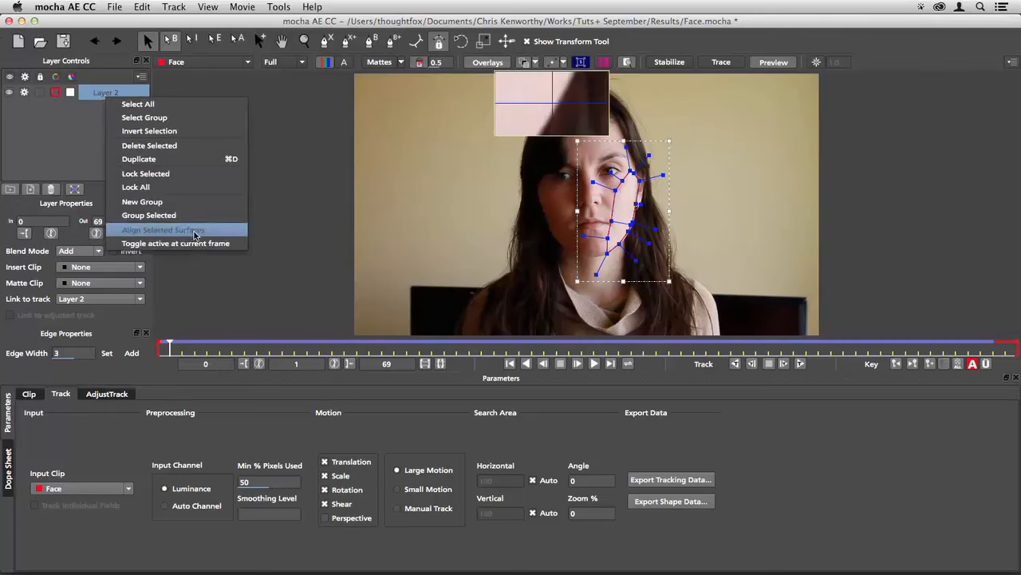
pyautogui.click(55, 145)
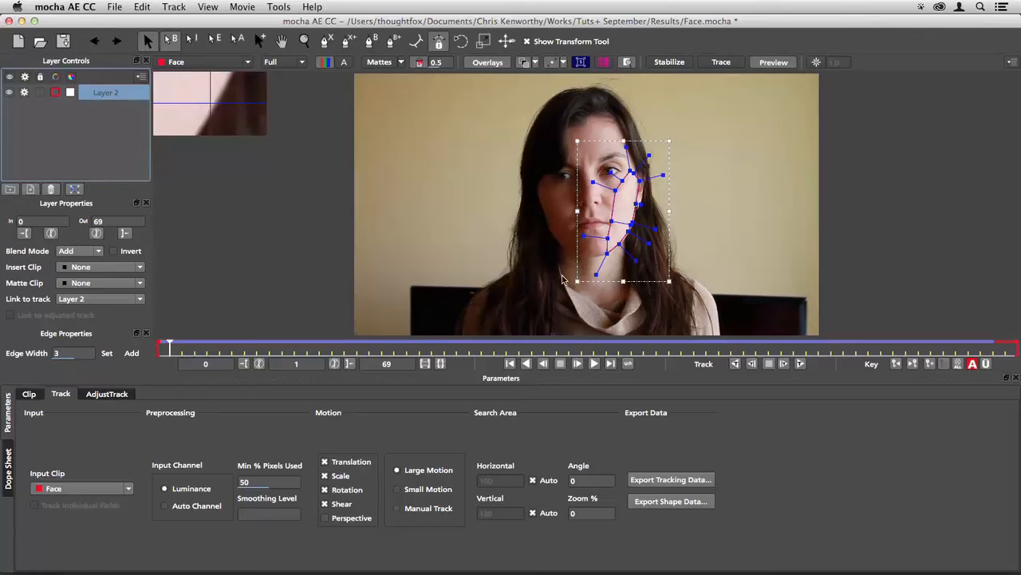
pyautogui.moveTo(611, 348); pyautogui.dragTo(619, 344)
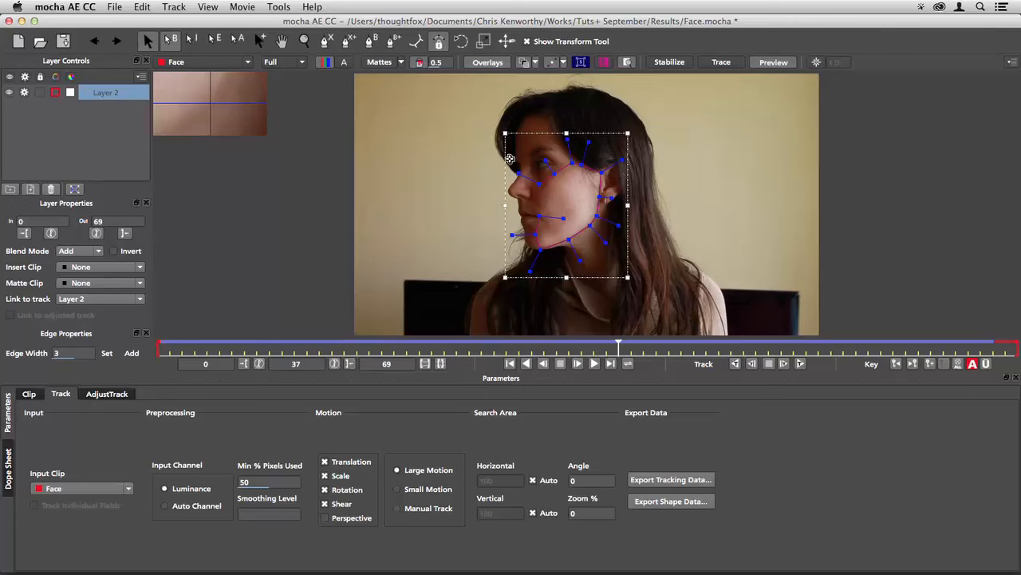
# - Check how the tracked cheek shape fits the face across the clip, including frames 36, 24 and 64, and finish at frame 26
pyautogui.click(608, 344)
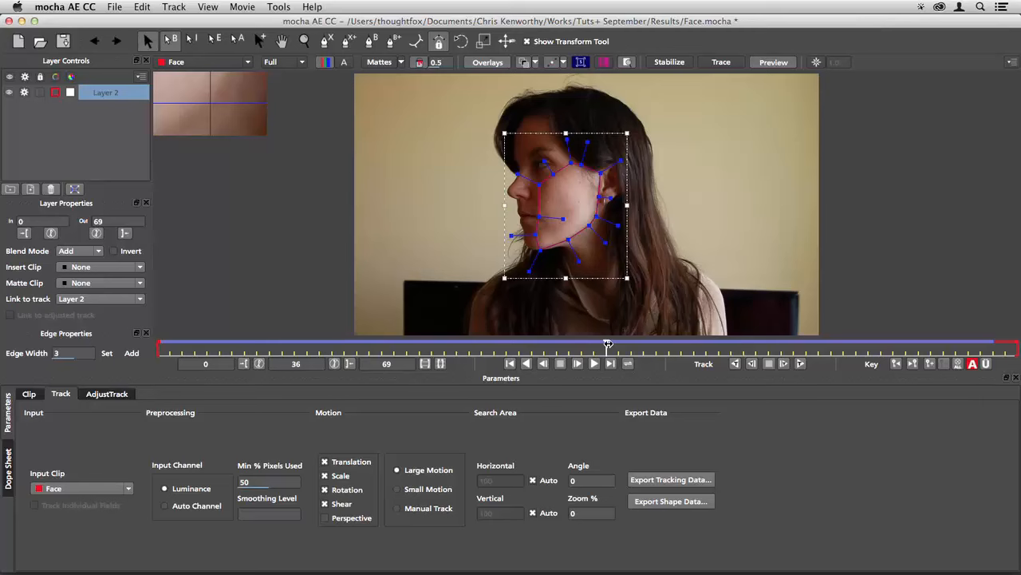
pyautogui.click(563, 345)
pyautogui.moveTo(568, 345); pyautogui.dragTo(452, 348)
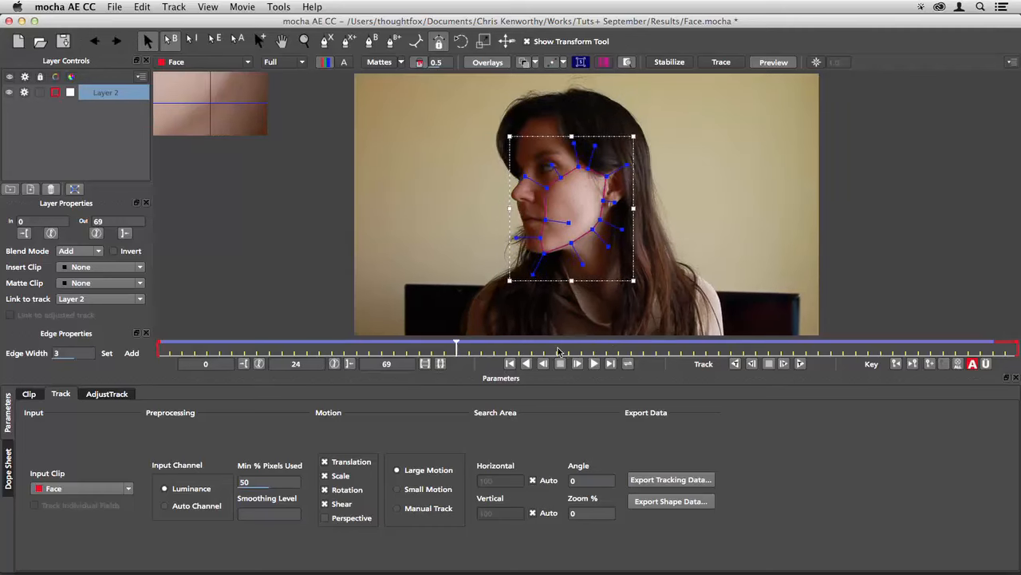
pyautogui.click(956, 346)
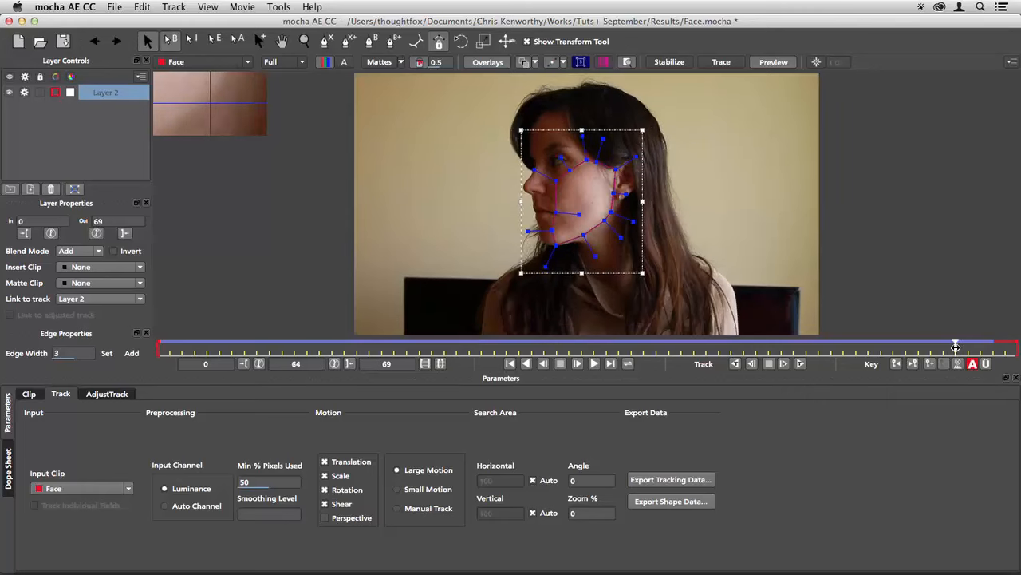
pyautogui.click(419, 345)
pyautogui.moveTo(404, 349); pyautogui.dragTo(480, 348)
pyautogui.click(280, 346)
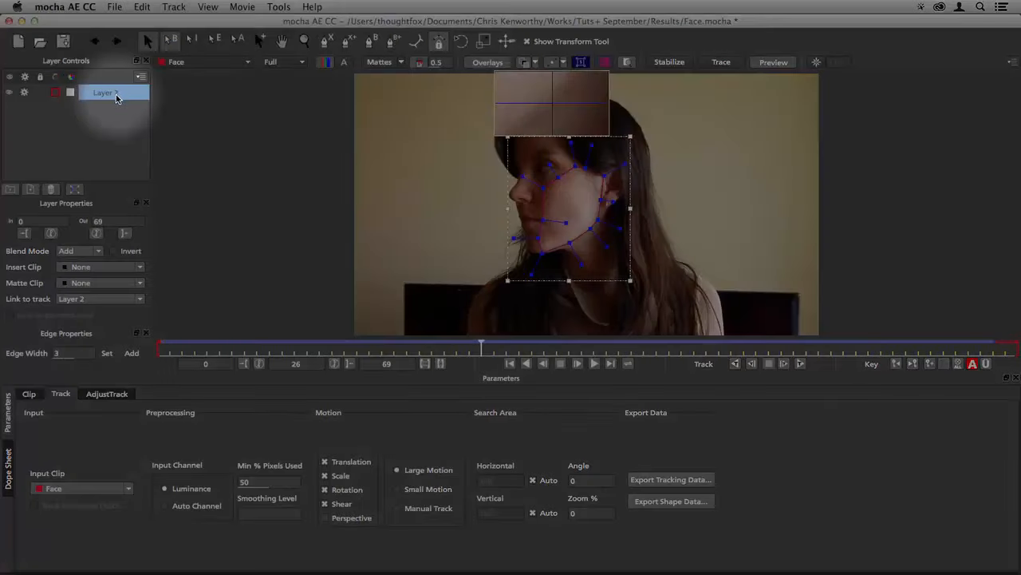
# - Align Layer 2's surface at frame 26 and copy its tracking data to the clipboard as After Effects Corner Pin [supports motion blur]
pyautogui.rightClick(113, 97)
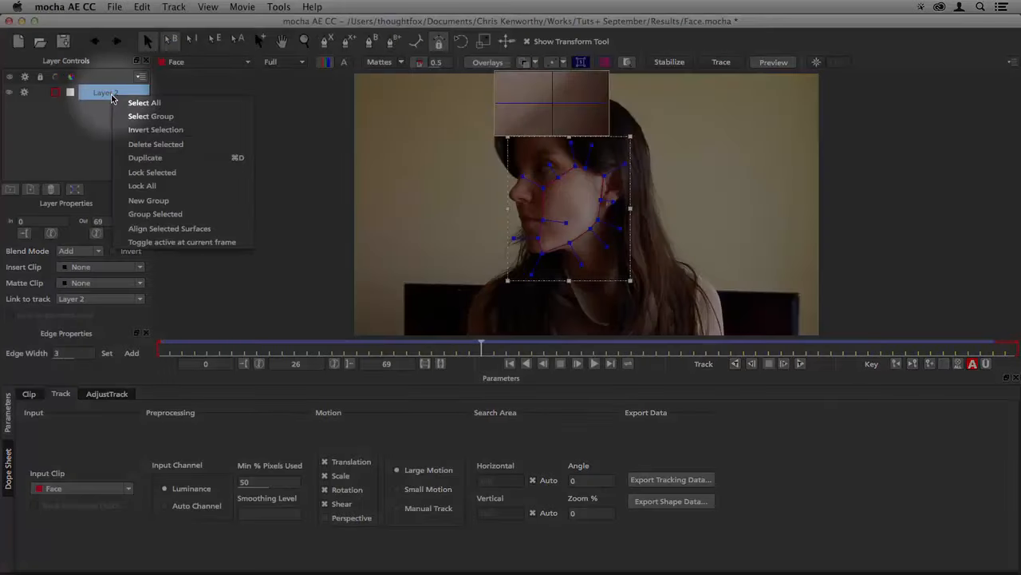
pyautogui.click(161, 239)
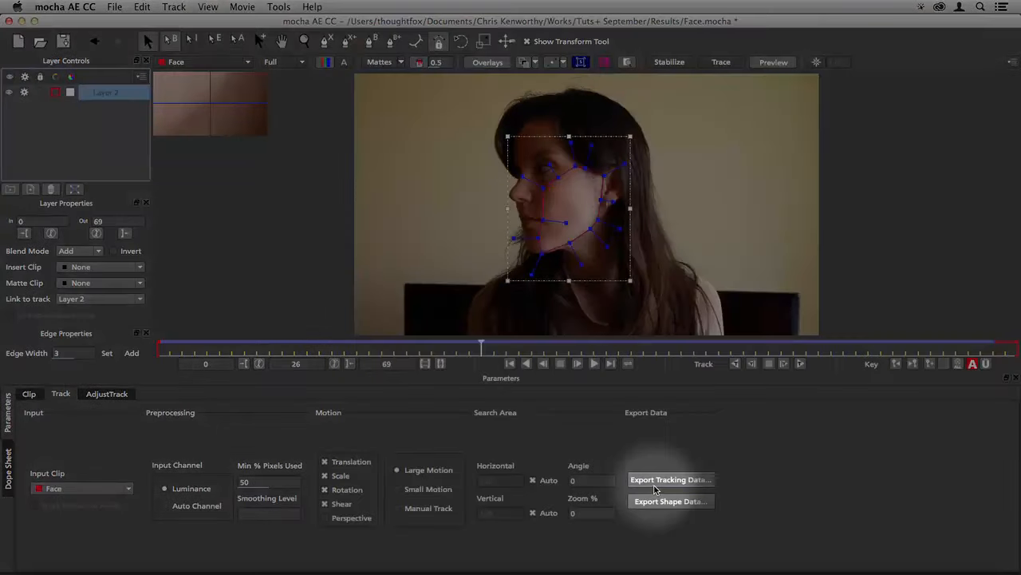
pyautogui.click(655, 484)
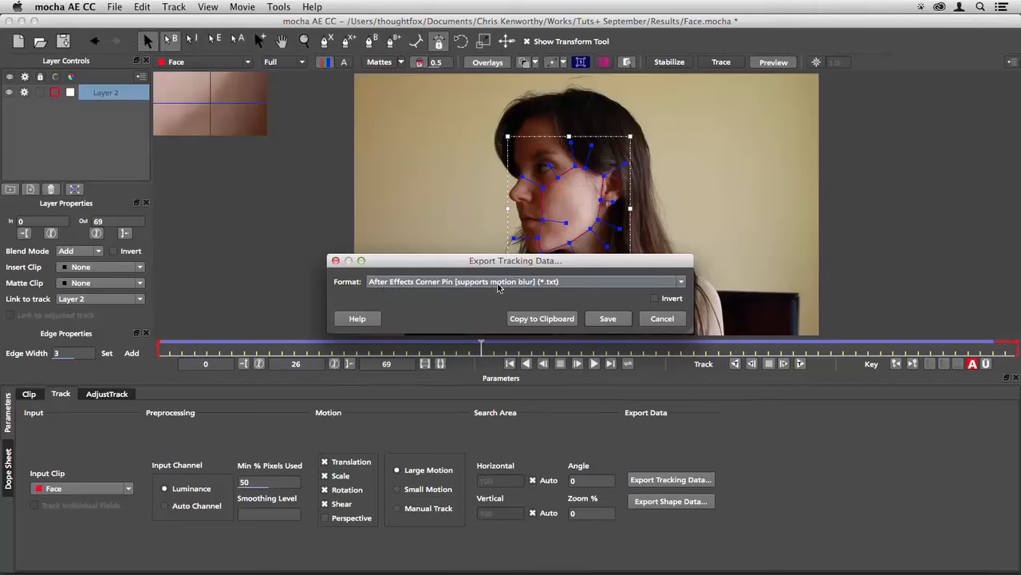
pyautogui.click(532, 319)
# - Switch to After Effects and remove the flesh.png layer from the Face composition
pyautogui.click(447, 559)
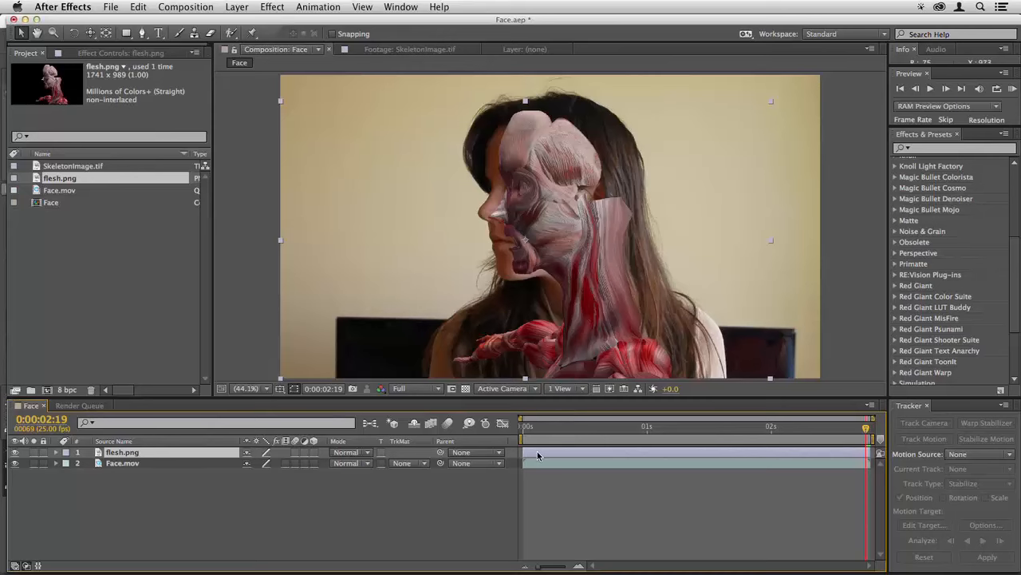
pyautogui.press('Delete')
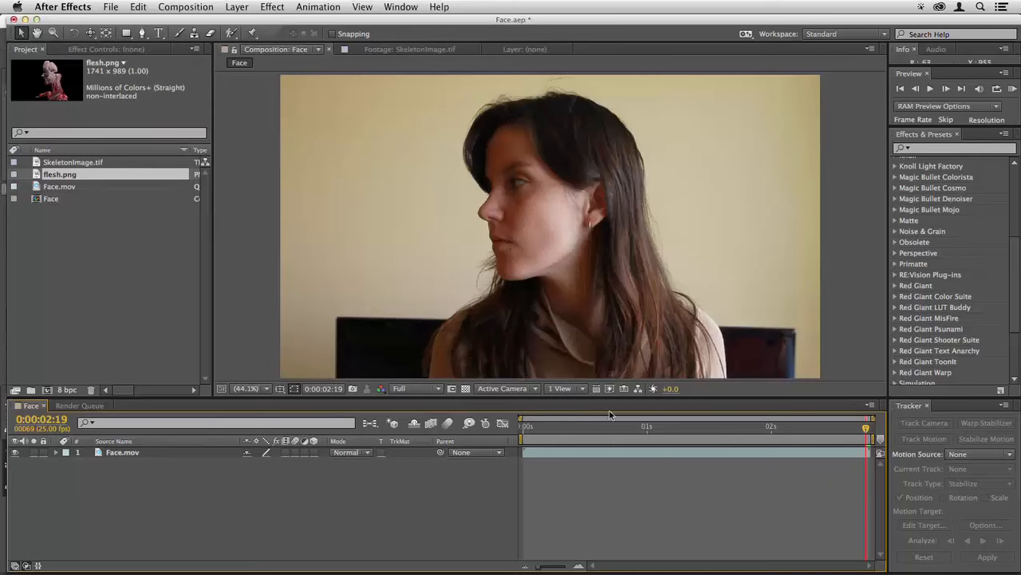
pyautogui.click(825, 451)
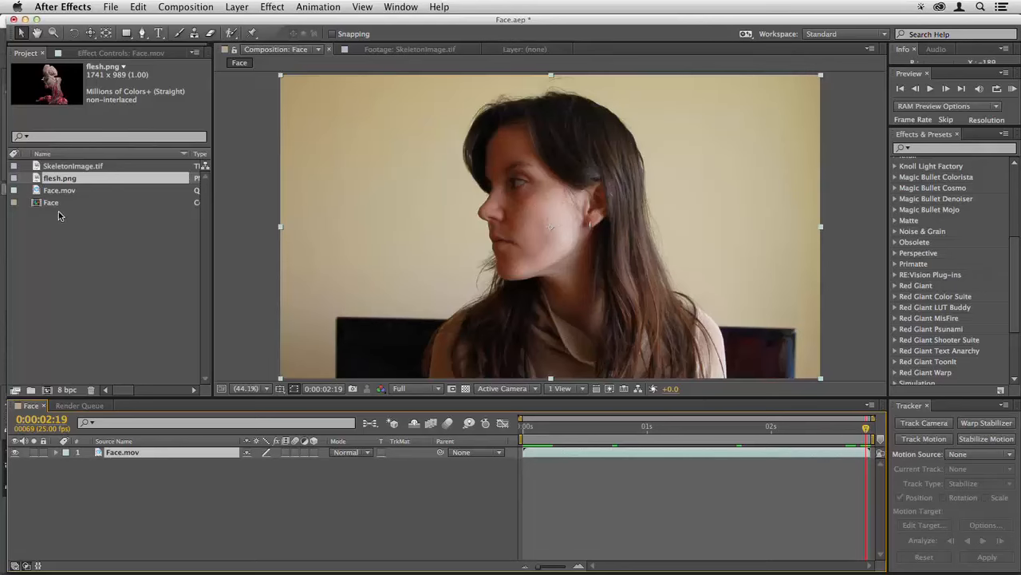
# - View the SkeletonImage.tif footage and add it to the Face composition as a layer above Face.mov
pyautogui.doubleClick(42, 167)
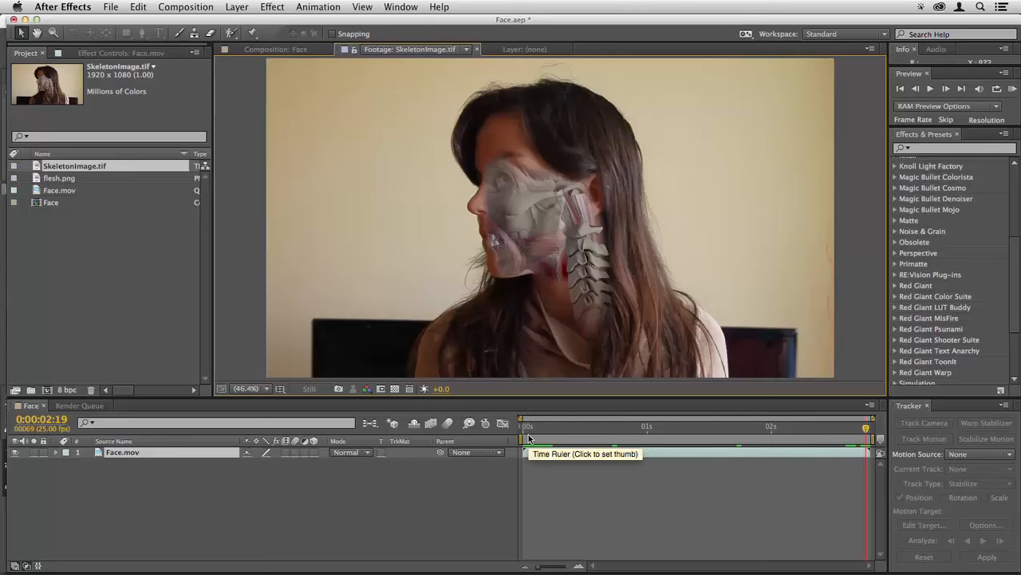
pyautogui.moveTo(866, 429)
pyautogui.mouseDown()
pyautogui.moveTo(522, 437)
pyautogui.moveTo(883, 427)
pyautogui.mouseUp()
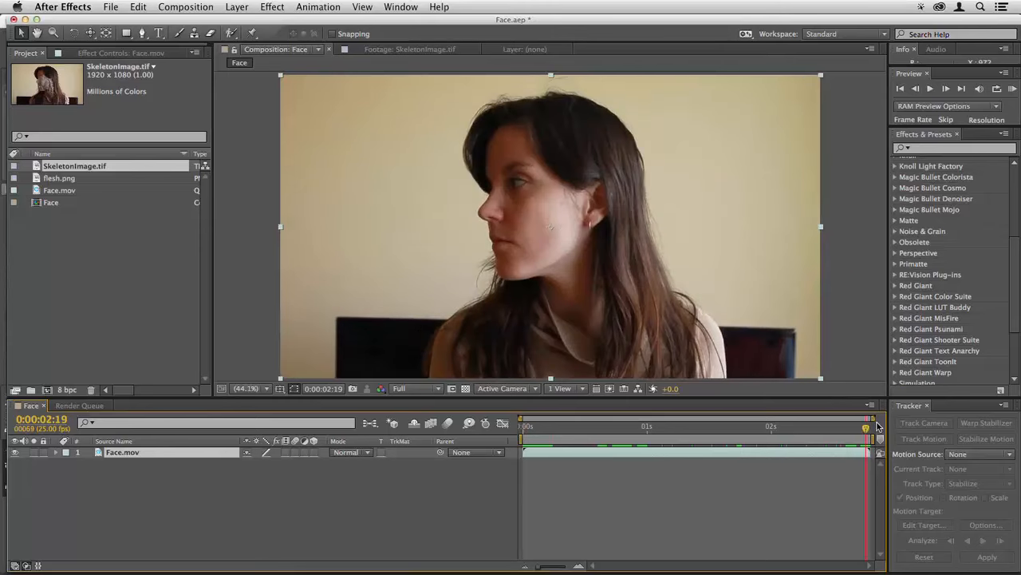
pyautogui.moveTo(63, 166); pyautogui.dragTo(736, 457)
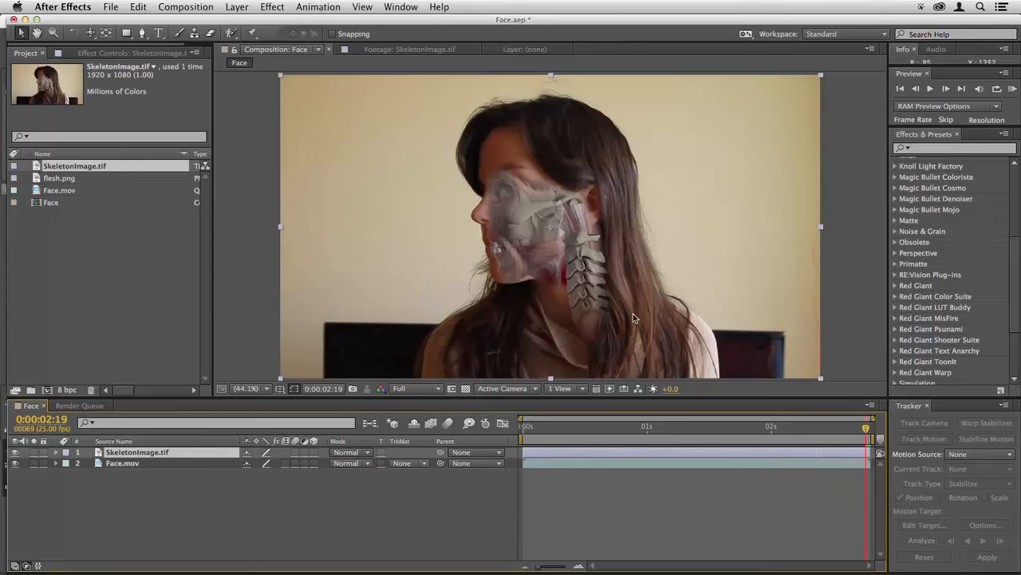
# - Draw a closed pen mask around the skull and neck bones on the SkeletonImage.tif layer and feather it by 44 pixels
pyautogui.click(142, 35)
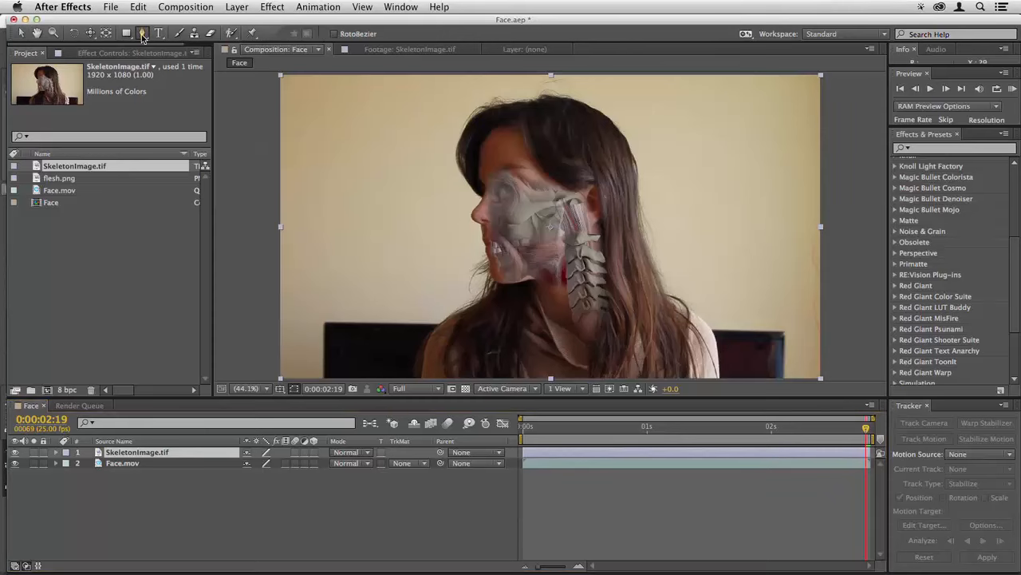
pyautogui.click(519, 186)
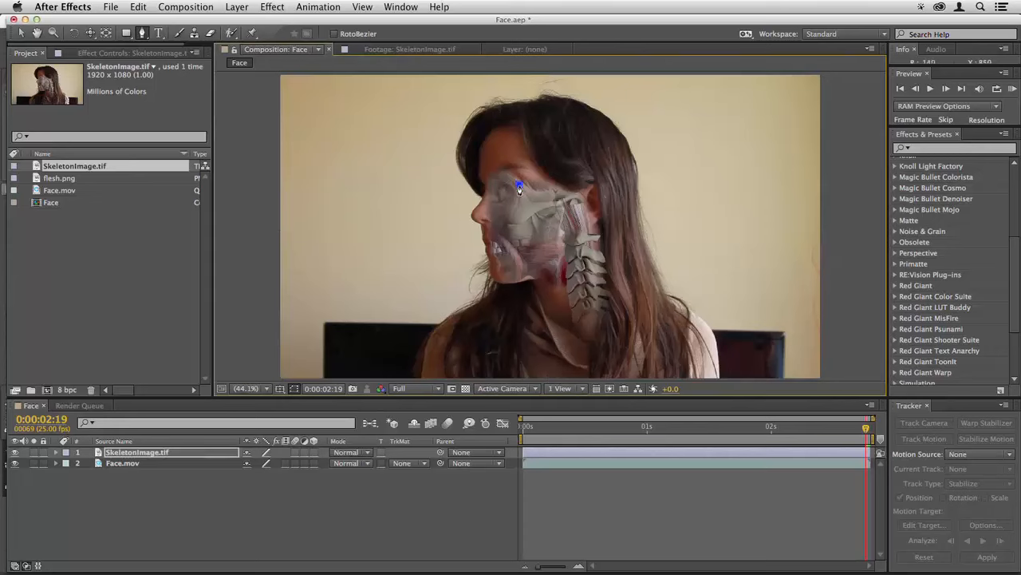
pyautogui.click(493, 233)
pyautogui.click(519, 273)
pyautogui.click(540, 272)
pyautogui.click(586, 305)
pyautogui.click(598, 282)
pyautogui.click(595, 235)
pyautogui.click(582, 191)
pyautogui.click(552, 183)
pyautogui.click(519, 187)
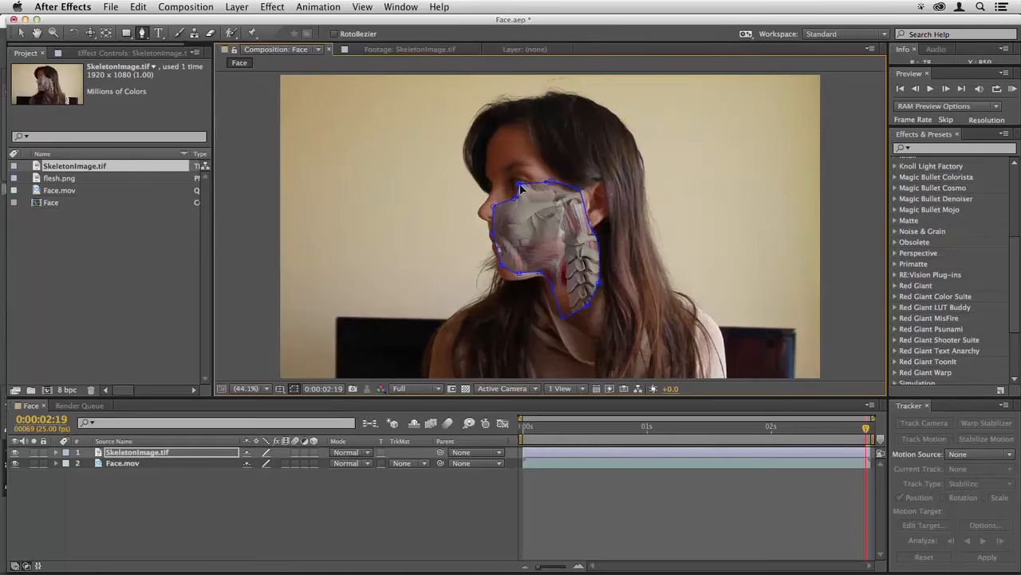
pyautogui.press('f')
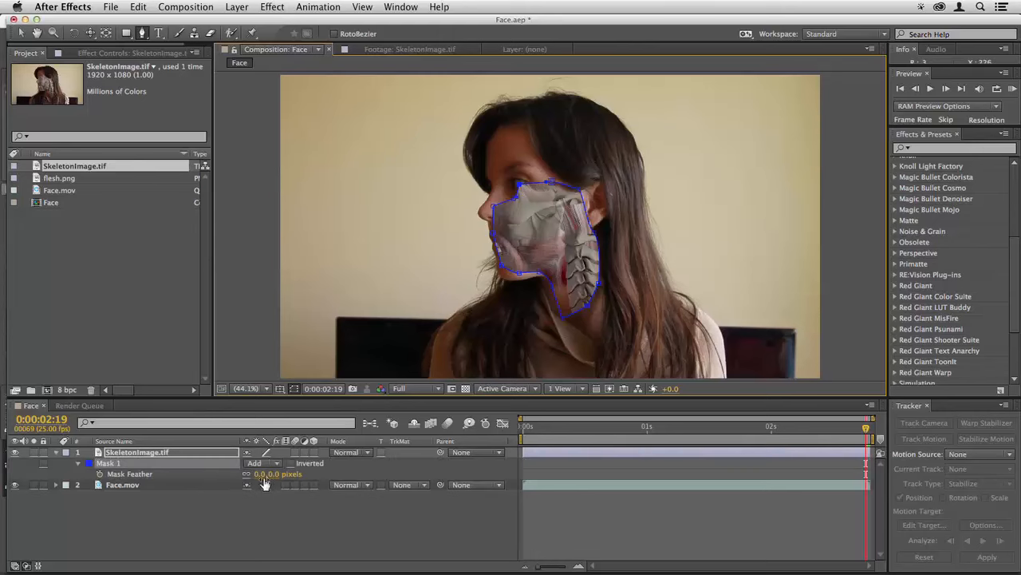
pyautogui.moveTo(262, 474); pyautogui.dragTo(286, 476)
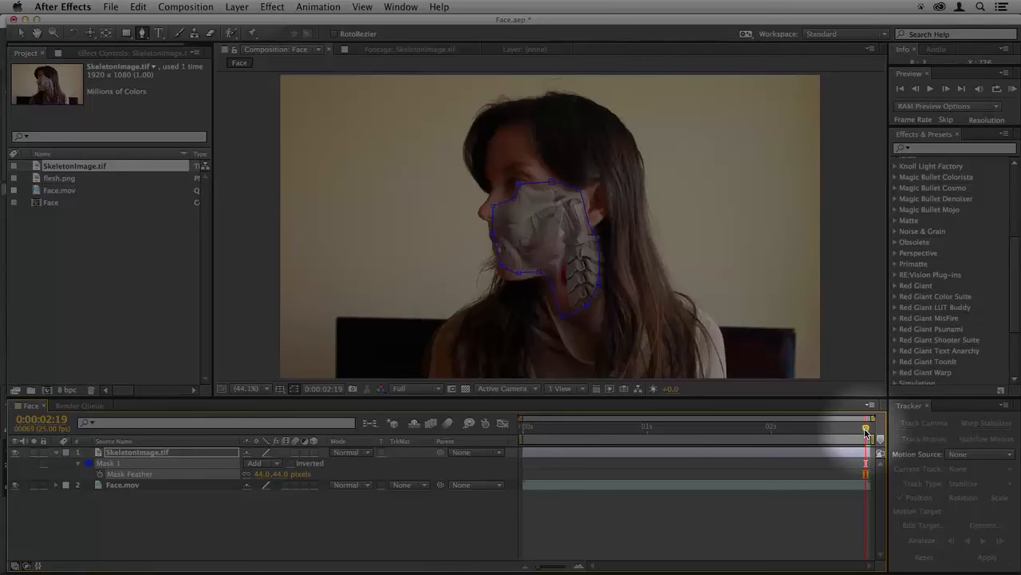
# - Paste the copied corner pin tracking data onto the SkeletonImage.tif layer at 0:00:00:00
pyautogui.moveTo(865, 432); pyautogui.dragTo(522, 439)
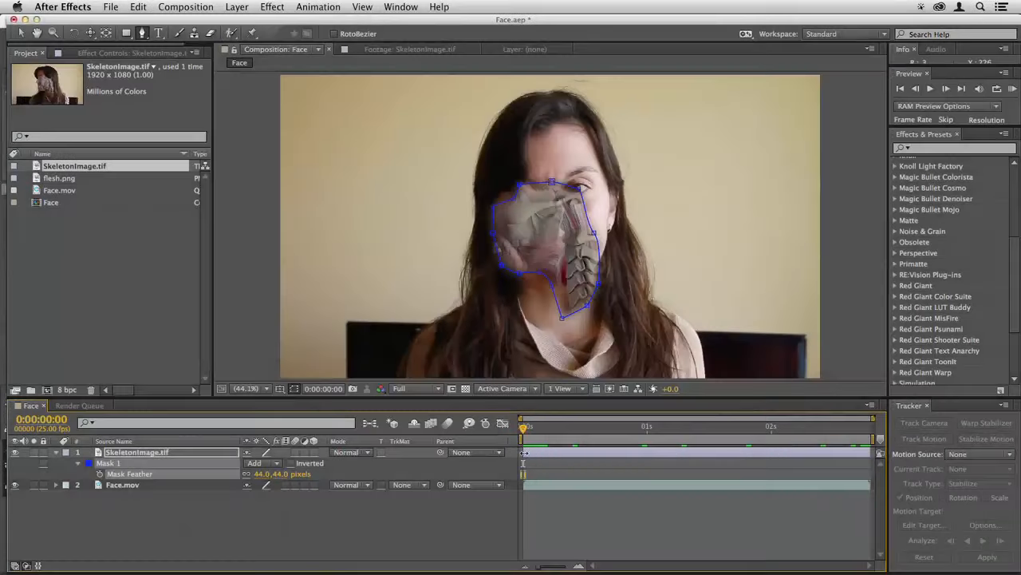
pyautogui.click(531, 456)
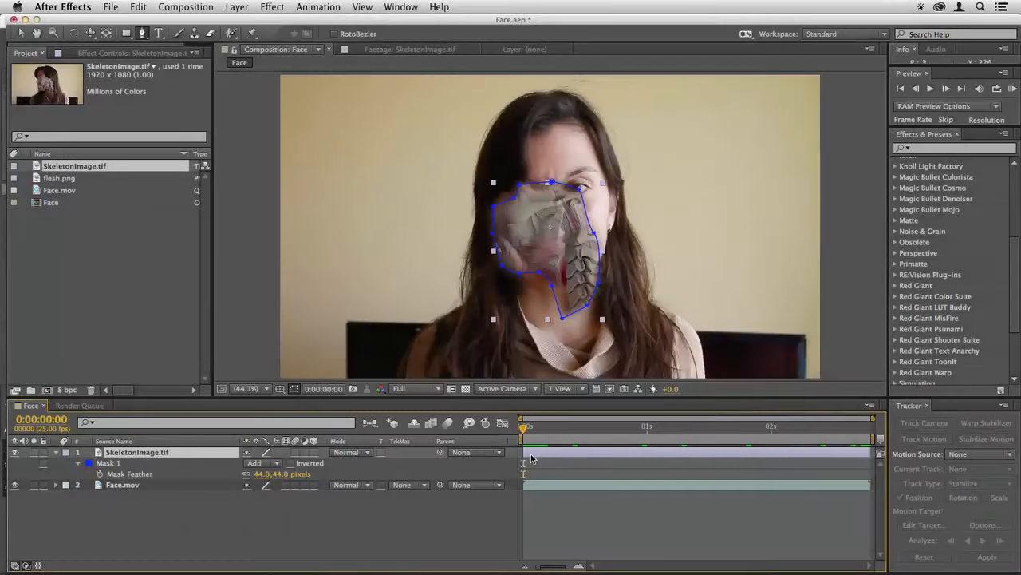
pyautogui.click(138, 7)
pyautogui.click(158, 103)
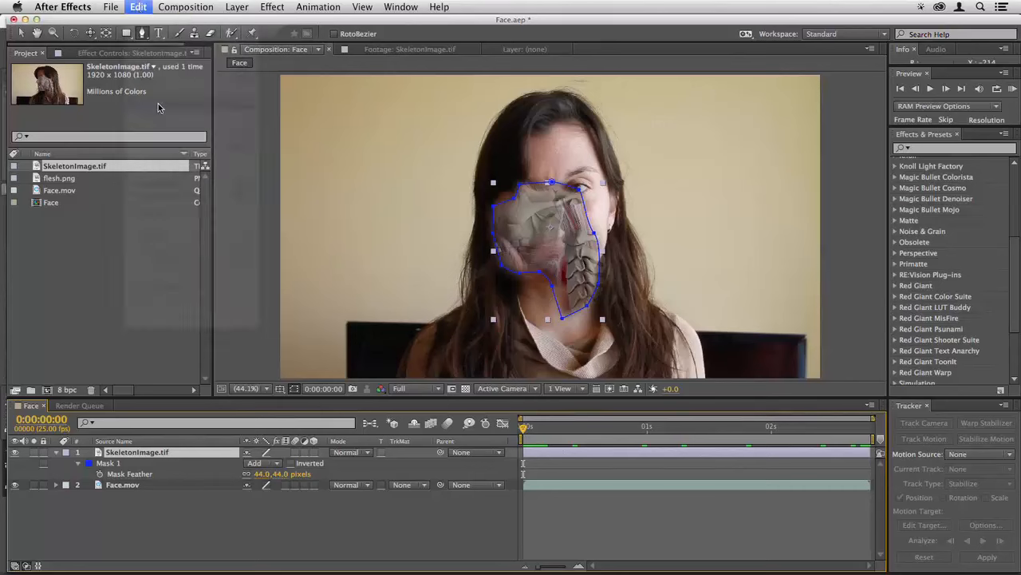
pyautogui.click(581, 544)
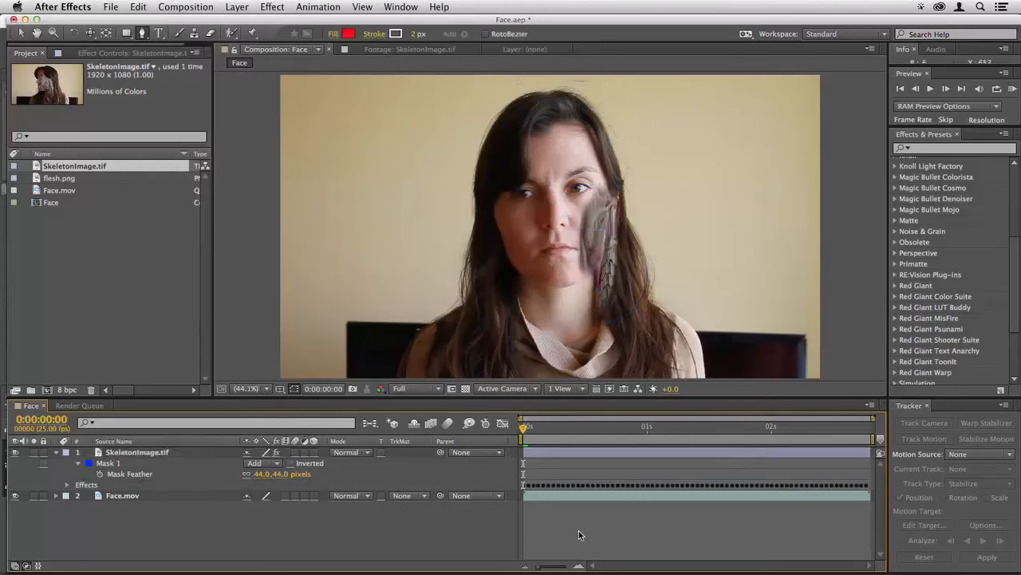
# - Preview how the skeleton image follows the turning face, and stop at 0:00:01:19
pyautogui.press('space')
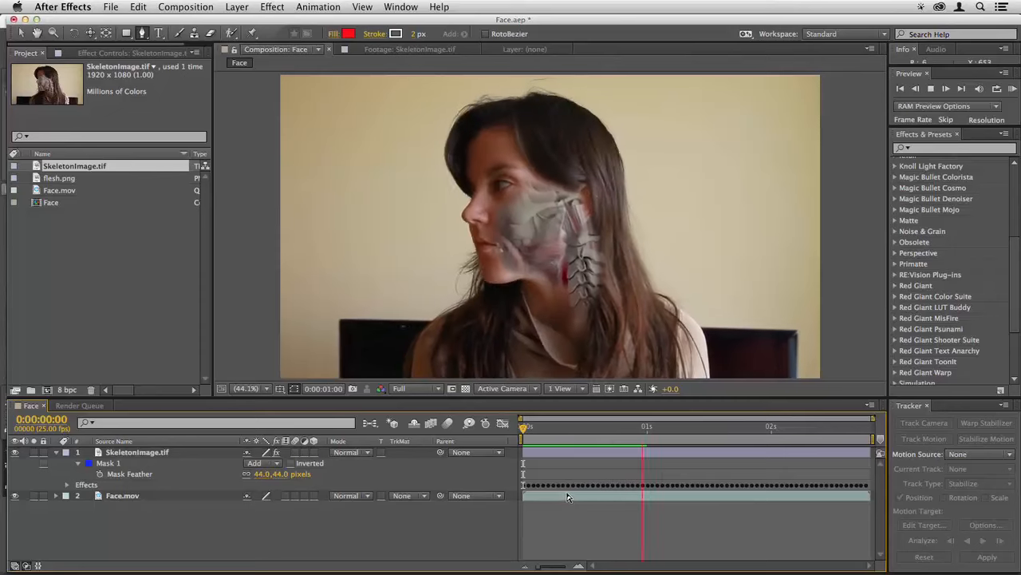
pyautogui.press('space')
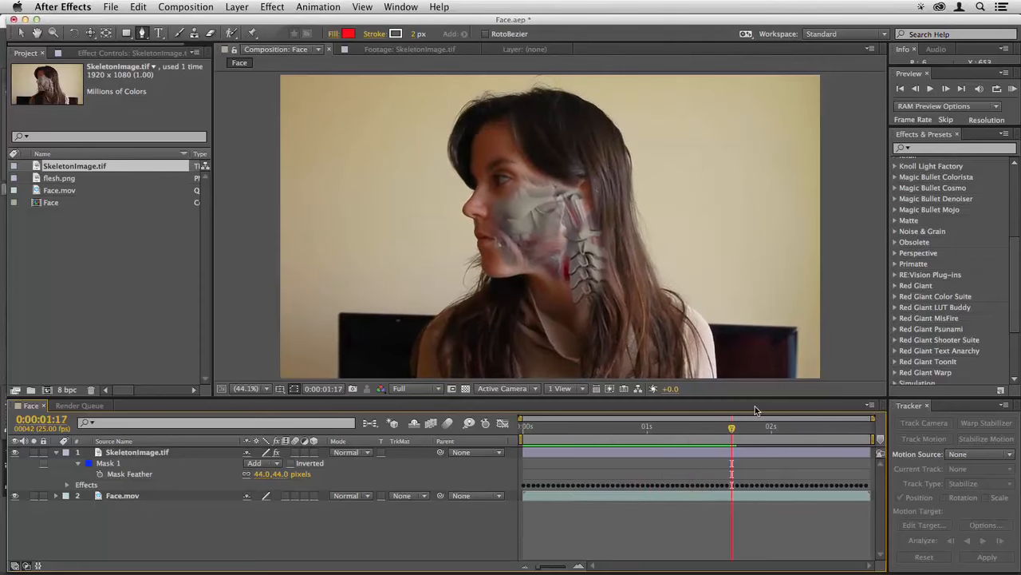
pyautogui.press('space')
pyautogui.moveTo(743, 435)
pyautogui.mouseDown()
pyautogui.moveTo(504, 442)
pyautogui.moveTo(825, 449)
pyautogui.moveTo(740, 451)
pyautogui.mouseUp()
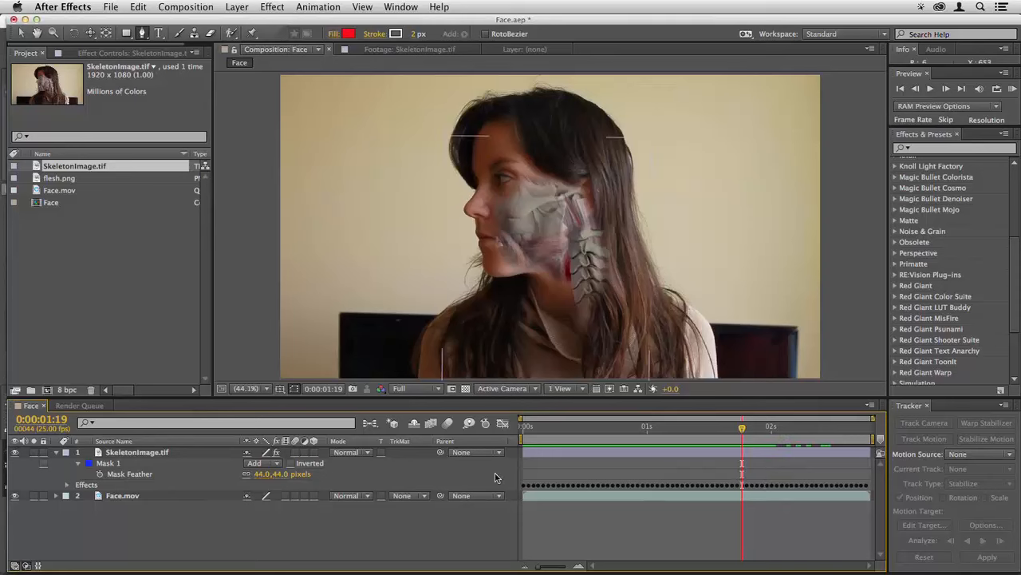
# - Set the SkeletonImage.tif layer's anchor point to 986, 543 and preview the new alignment
pyautogui.press('a')
pyautogui.moveTo(281, 464)
pyautogui.mouseDown()
pyautogui.moveTo(255, 467)
pyautogui.moveTo(277, 463)
pyautogui.mouseUp()
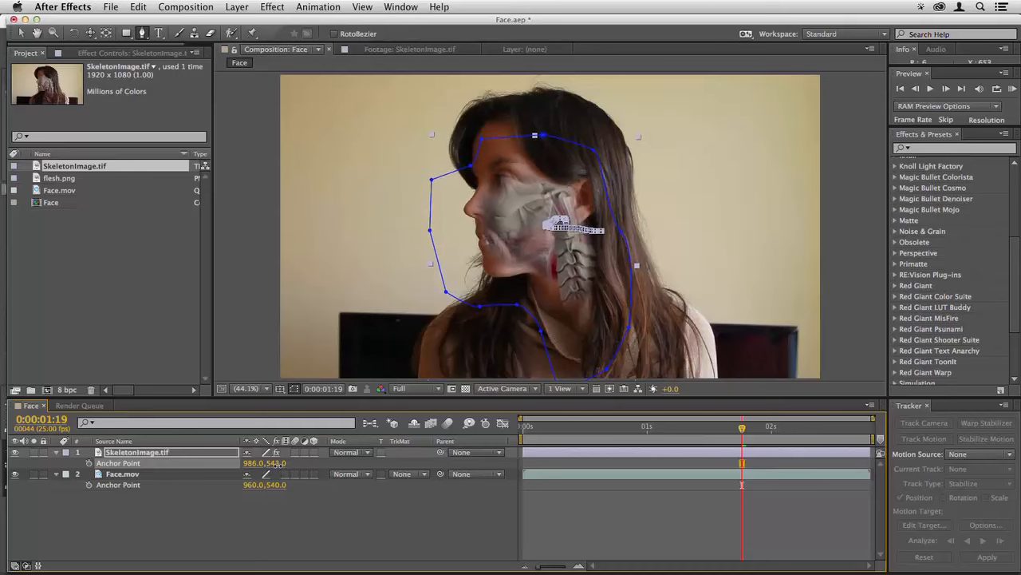
pyautogui.press('KP_0')
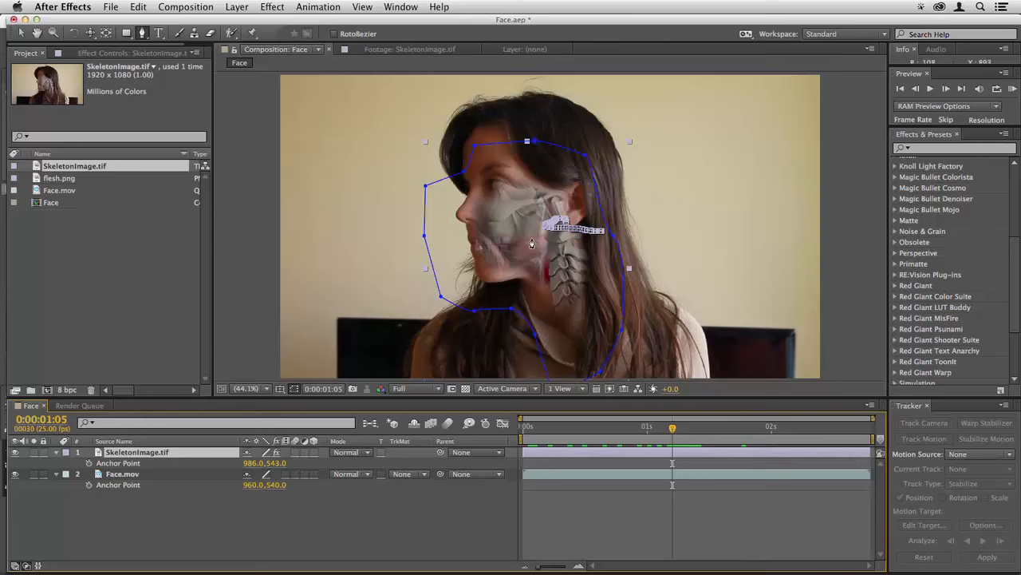
# - Reshape the skeleton mask at 0:00:01:05 by pulling its forehead, face-side and ear-side points closer to the face
pyautogui.press('v')
pyautogui.moveTo(475, 148); pyautogui.dragTo(484, 173)
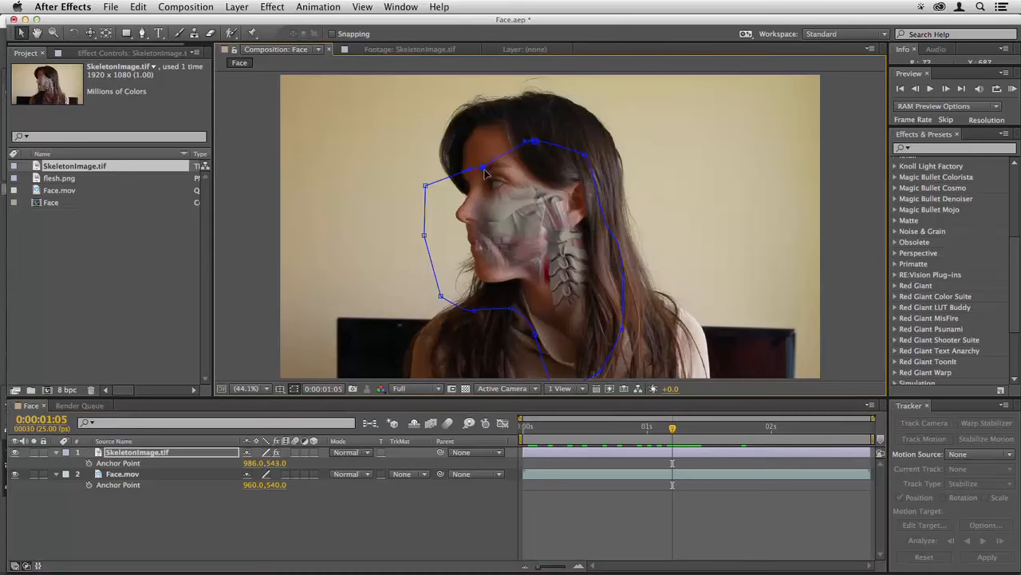
pyautogui.moveTo(425, 186); pyautogui.dragTo(446, 181)
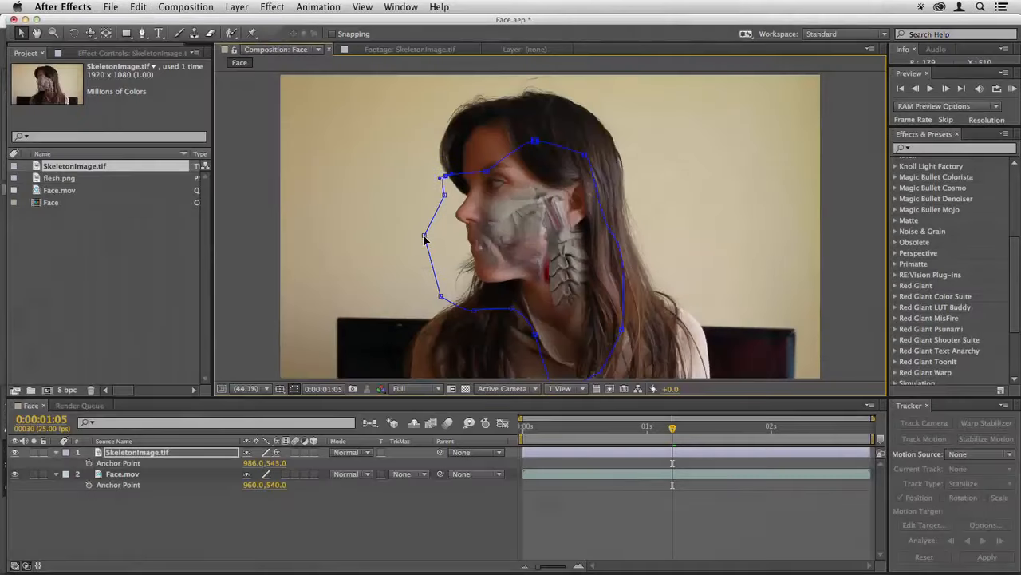
pyautogui.moveTo(425, 237); pyautogui.dragTo(441, 238)
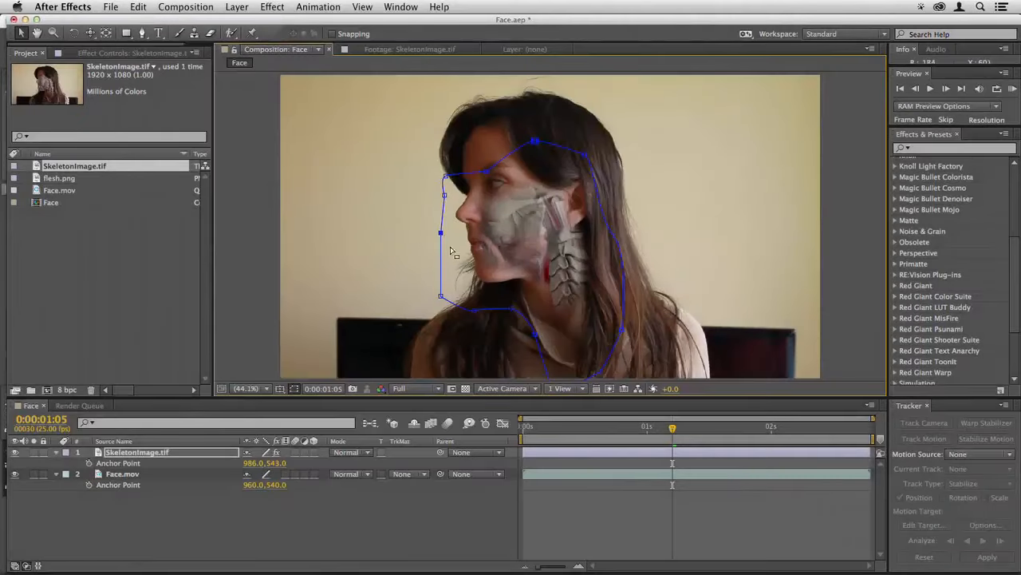
pyautogui.moveTo(445, 295); pyautogui.dragTo(451, 282)
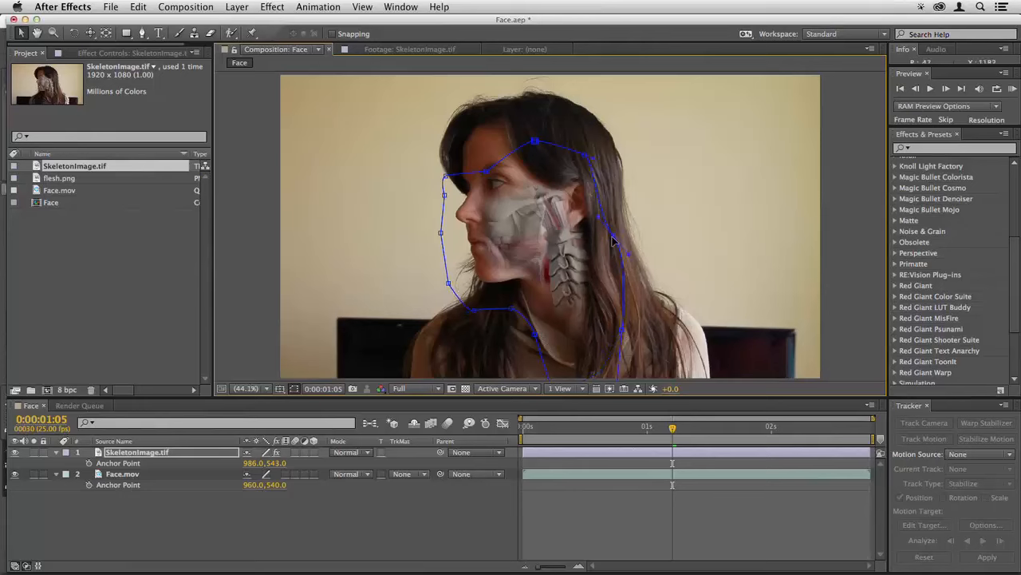
pyautogui.moveTo(596, 236); pyautogui.dragTo(591, 241)
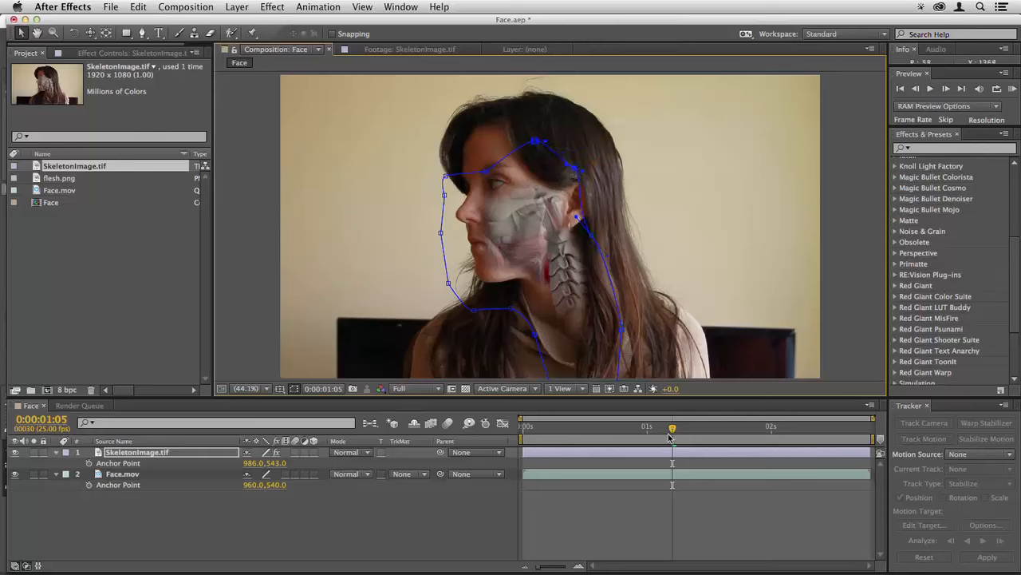
# - Enable keyframing of Mask 1's path on SkeletonImage.tif at 0:00:01:05 and play back the result
pyautogui.press('m')
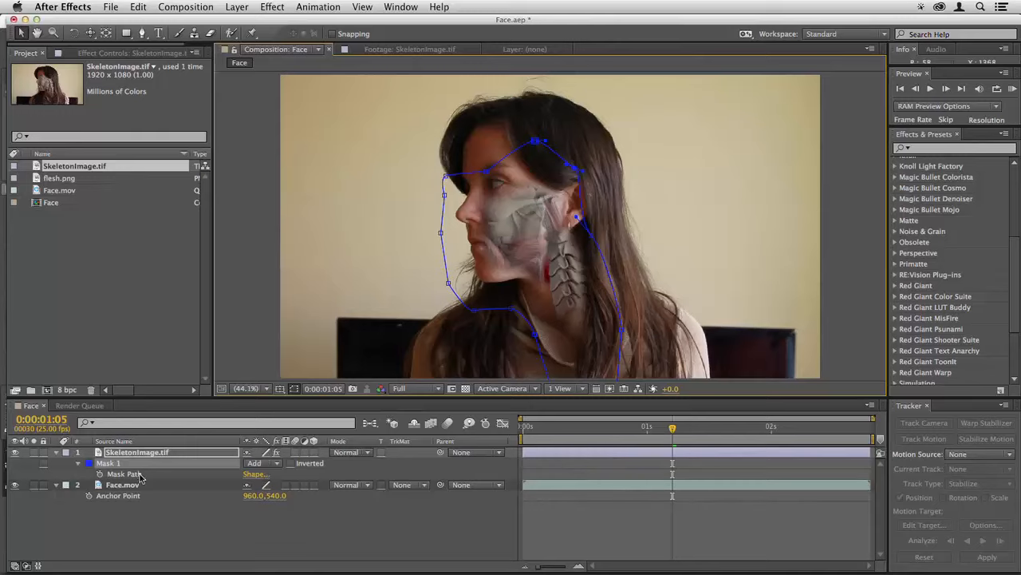
pyautogui.click(99, 473)
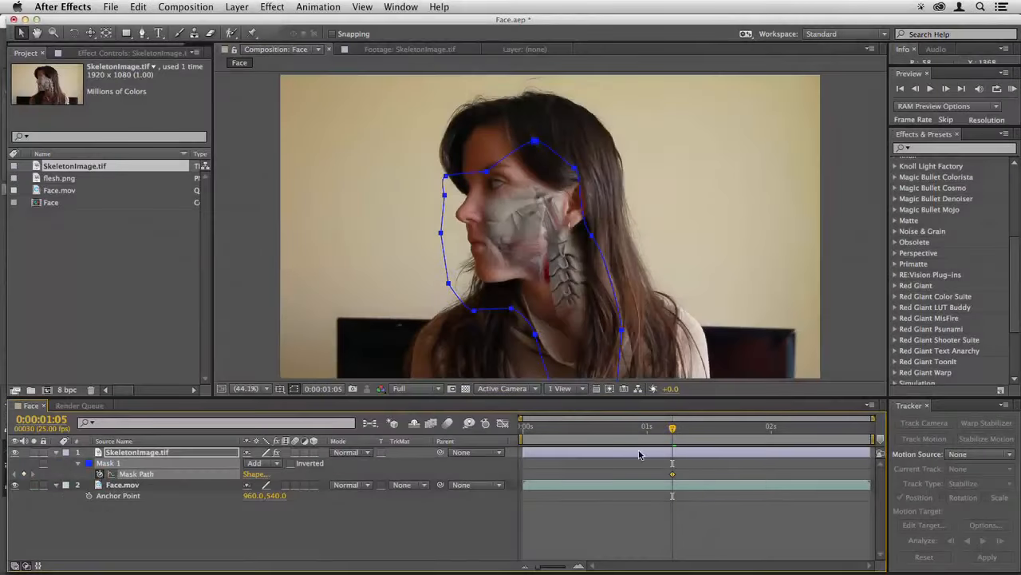
pyautogui.press('space')
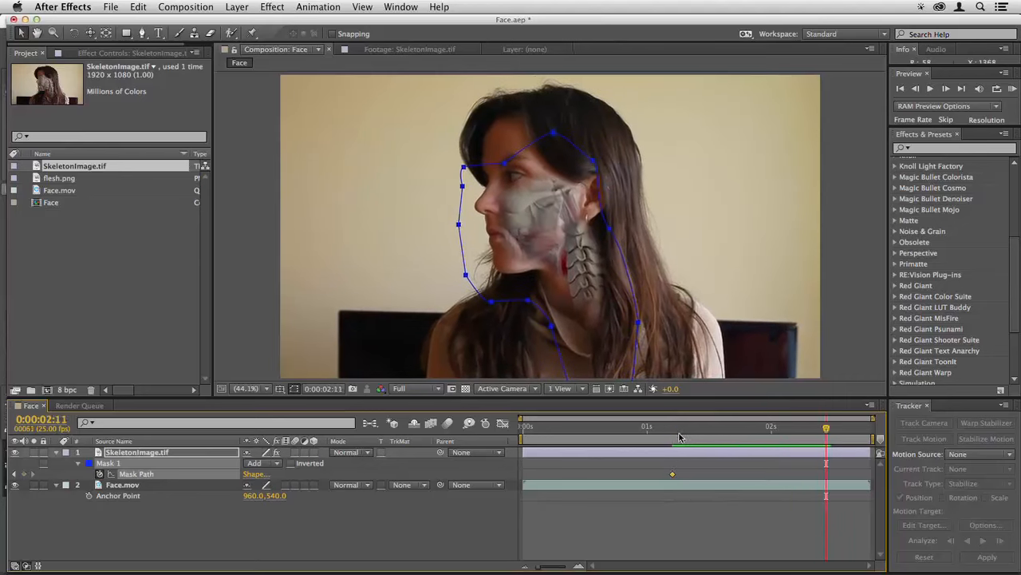
# - Play back and scrub the masked skeleton overlay across the head turn, and stop at 0:00:00:00
pyautogui.press('space')
pyautogui.click(705, 474)
pyautogui.press('space')
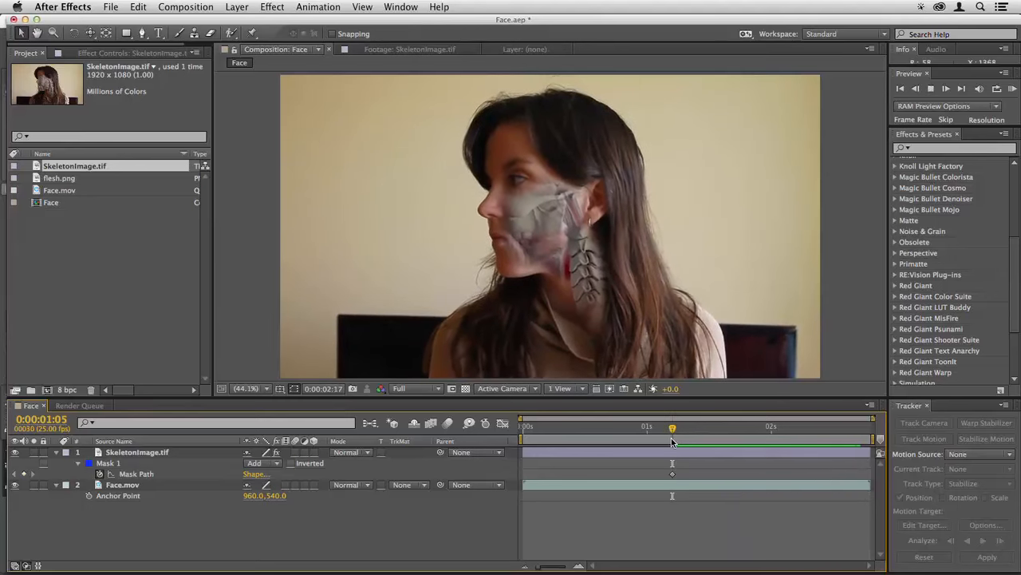
pyautogui.moveTo(671, 437); pyautogui.dragTo(527, 437)
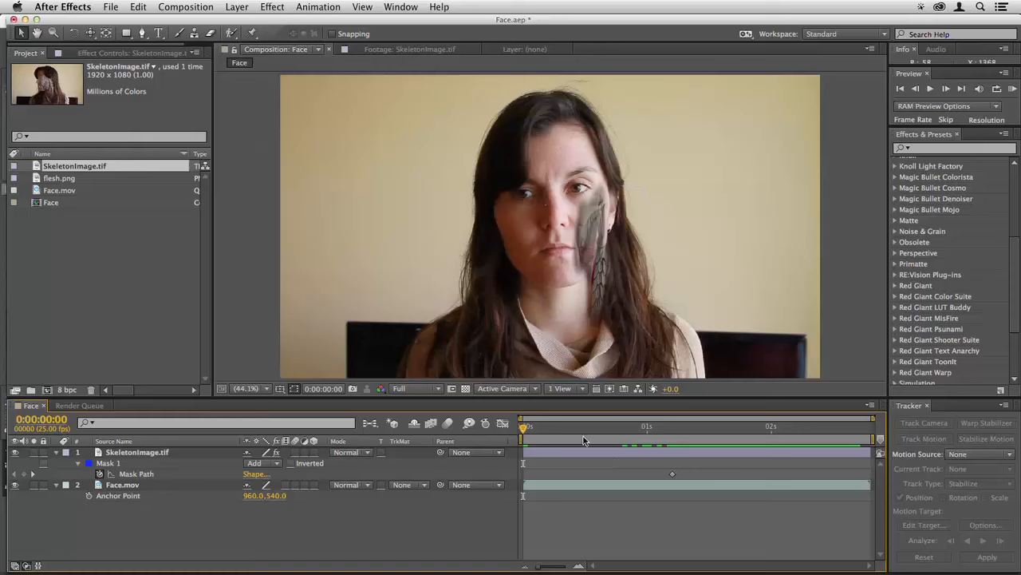
pyautogui.press('space')
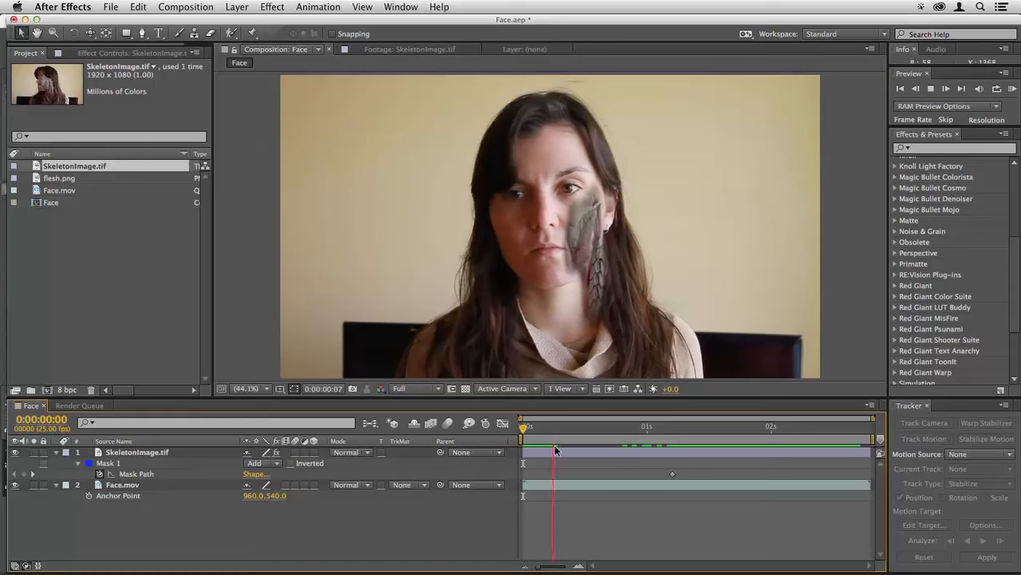
pyautogui.press('space')
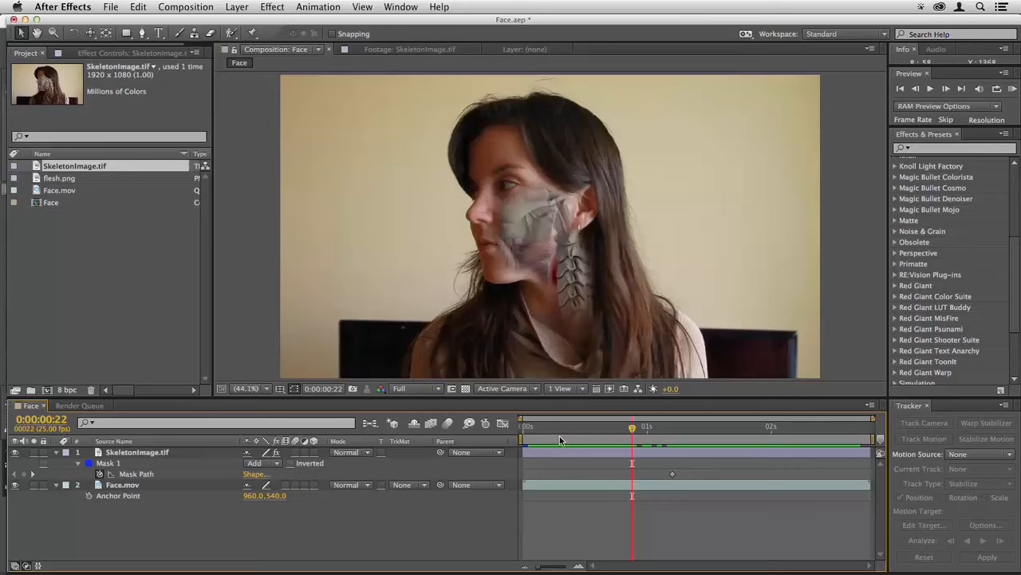
pyautogui.moveTo(559, 433); pyautogui.dragTo(587, 445)
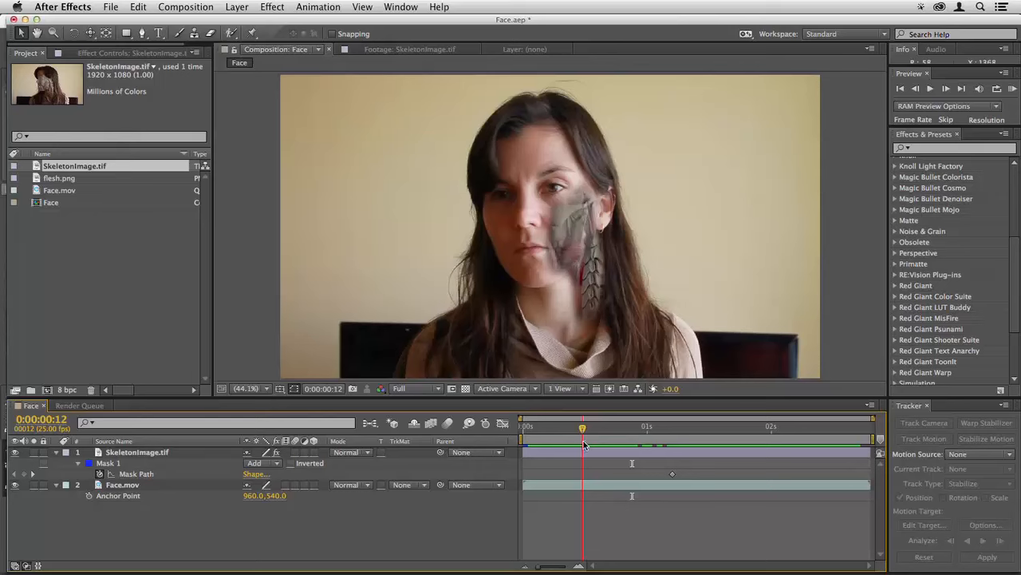
pyautogui.moveTo(584, 445); pyautogui.dragTo(487, 443)
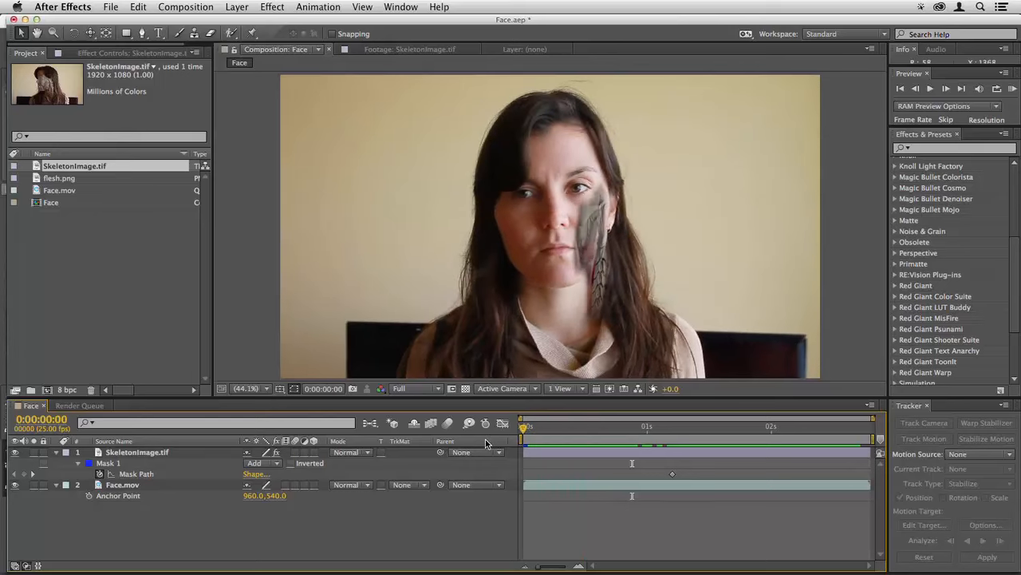
# - Set the SkeletonImage.tif layer's opacity to 43% at 0:00:00:00 and pull its mask's neck-side points up to the jaw
pyautogui.press('t')
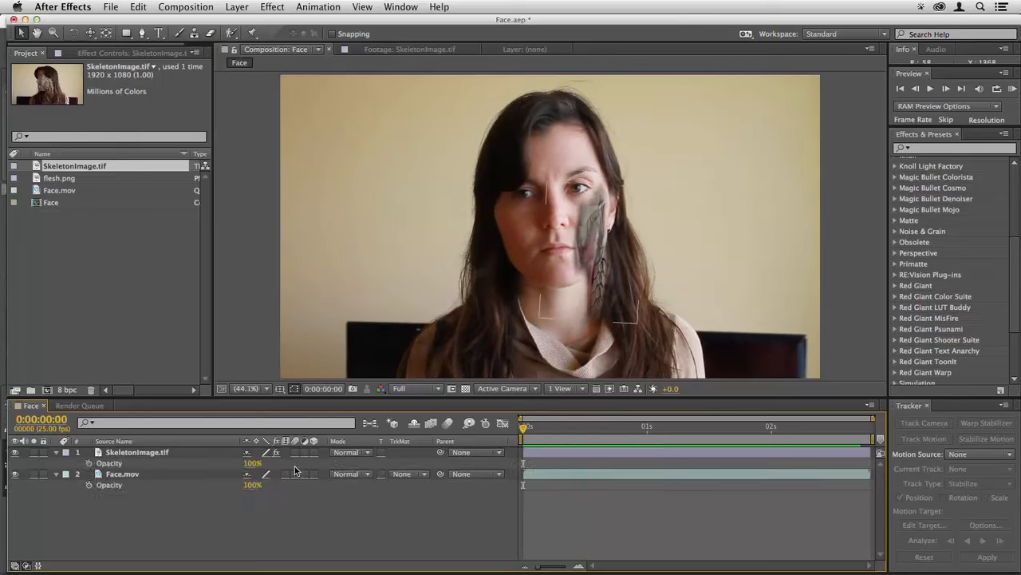
pyautogui.moveTo(253, 463); pyautogui.dragTo(217, 463)
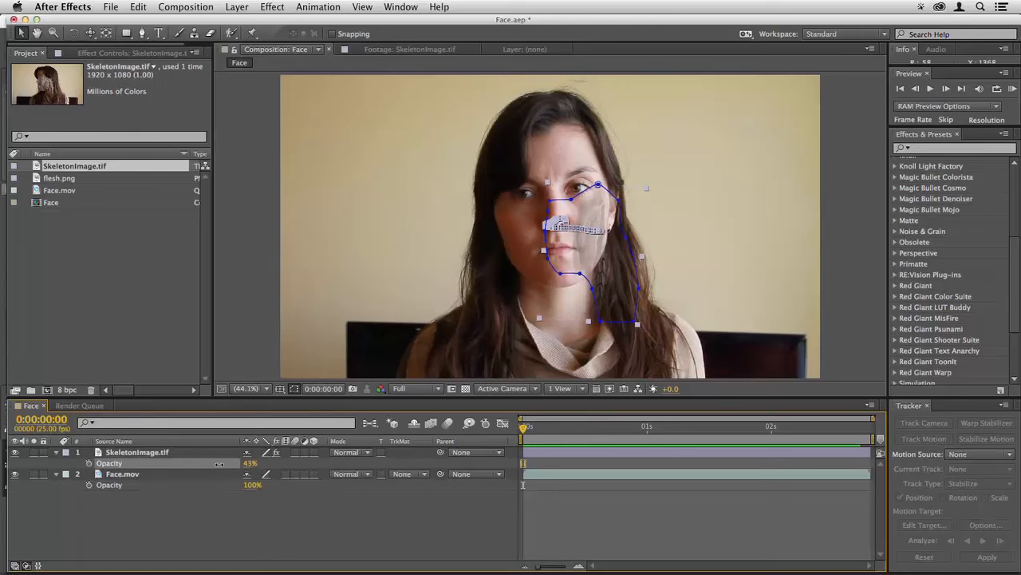
pyautogui.moveTo(220, 465); pyautogui.dragTo(222, 464)
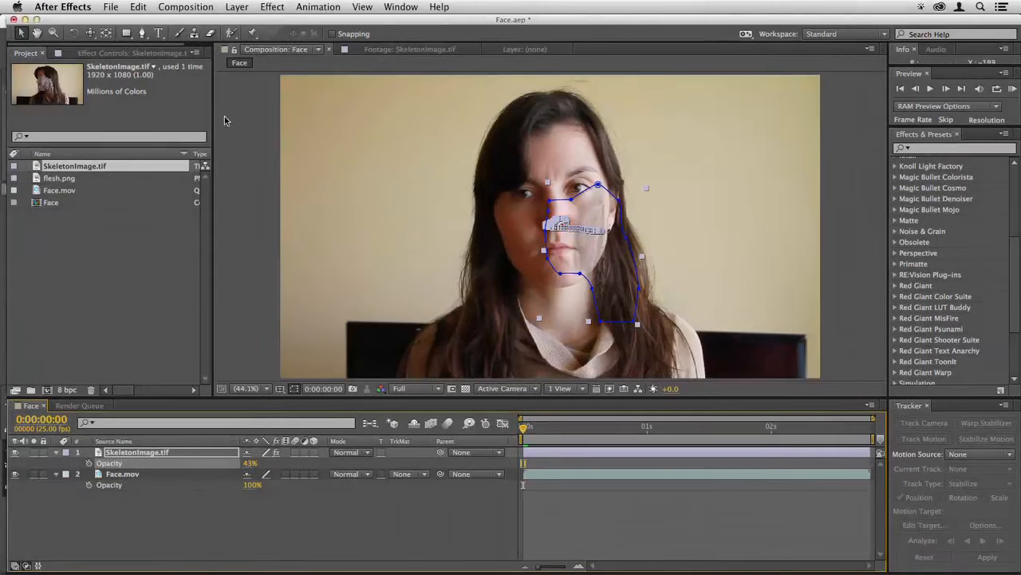
pyautogui.moveTo(636, 324); pyautogui.dragTo(632, 250)
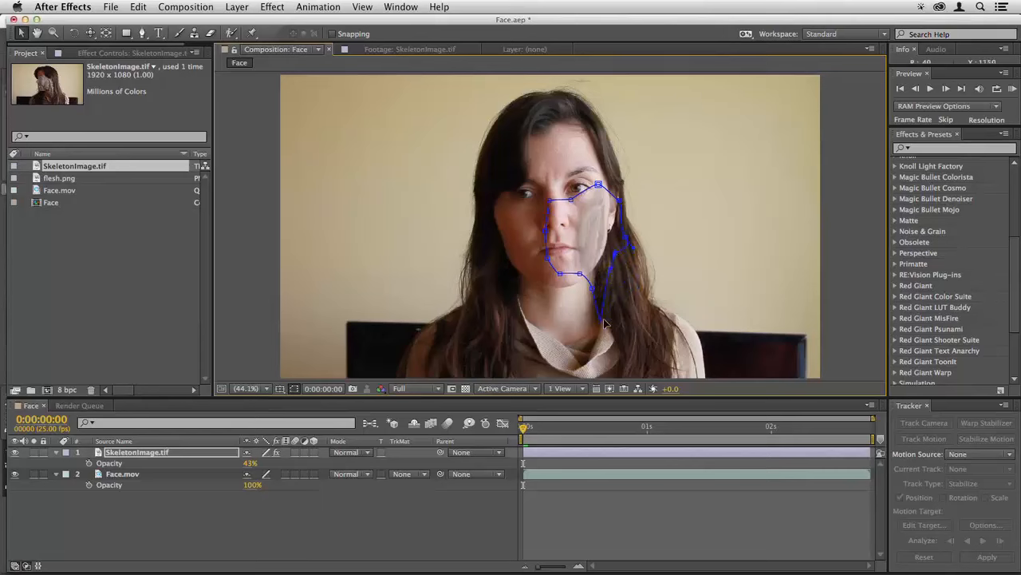
pyautogui.moveTo(604, 308); pyautogui.dragTo(595, 286)
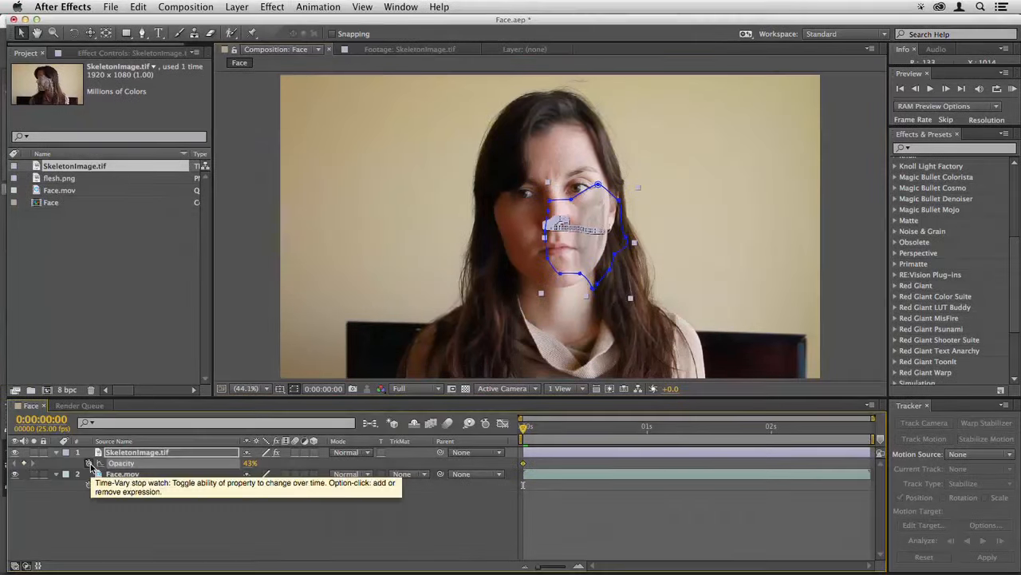
# - Enable keyframing of SkeletonImage.tif's opacity at 0:00:00:00, reveal its mask path keyframes and play back the animation
pyautogui.click(89, 462)
pyautogui.press('m')
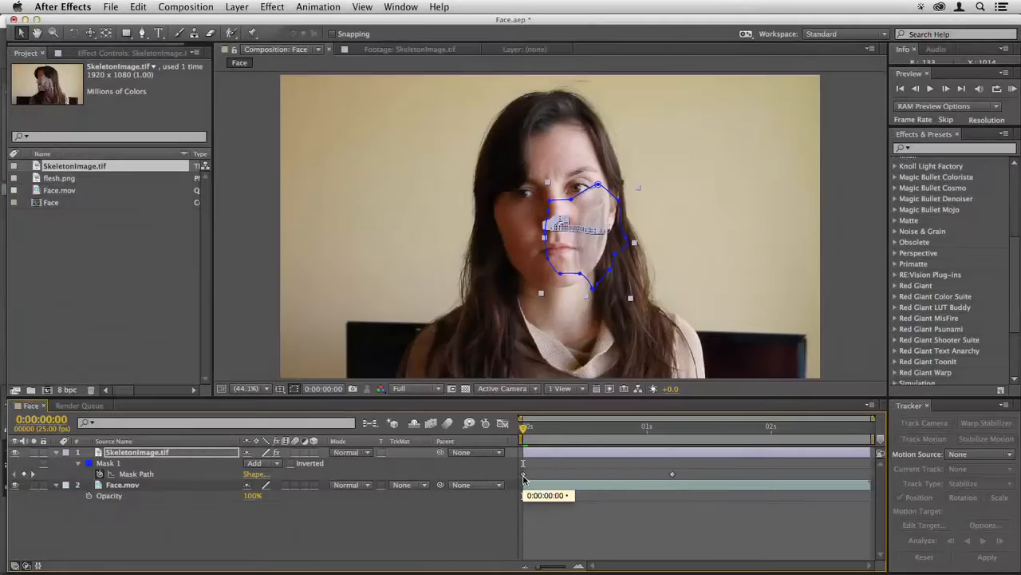
pyautogui.click(552, 512)
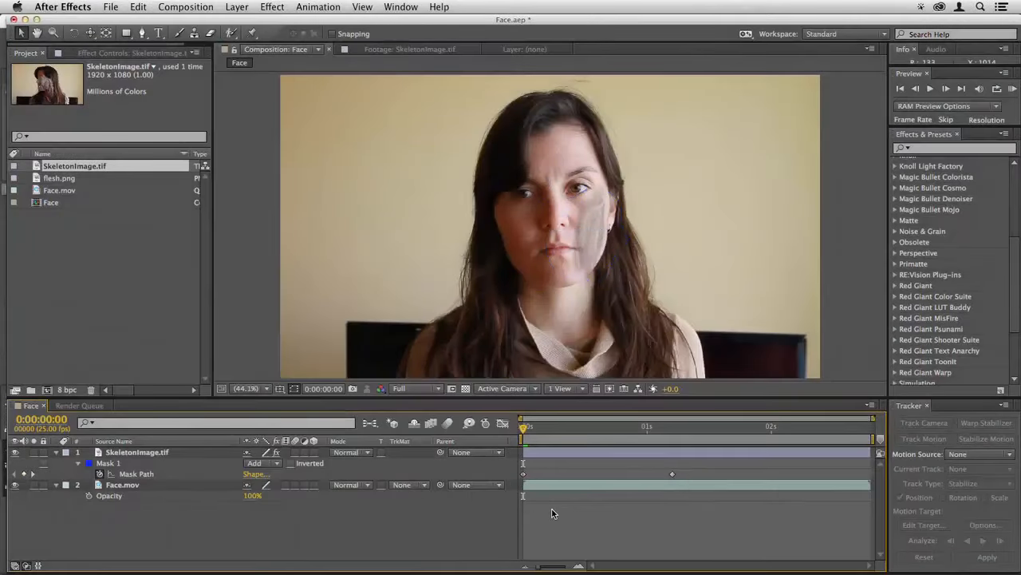
pyautogui.press('space')
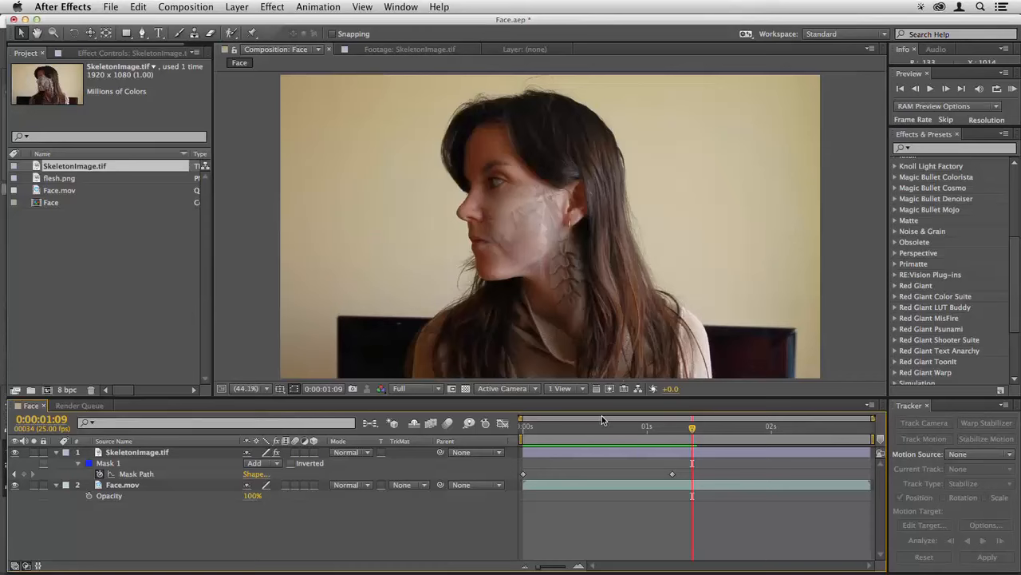
# - Cycle through the blending modes of the SkeletonImage.tif layer at 0:00:01:09 and settle on Hard Light
pyautogui.click(620, 452)
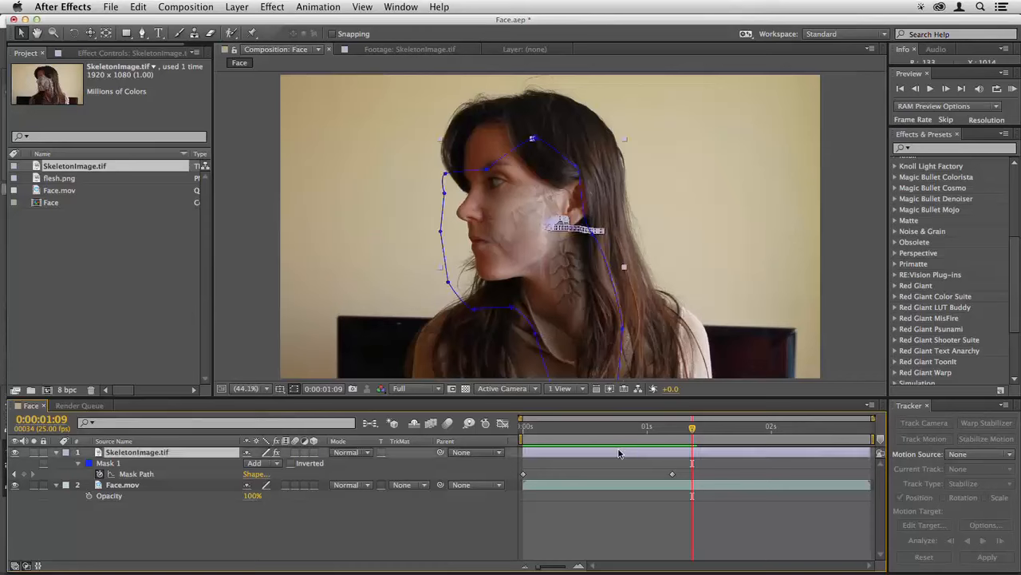
pyautogui.hotkey('shift', '=')
pyautogui.hotkey('shift', '=')
pyautogui.hotkey('shift', '=')
pyautogui.hotkey('shift', '=')
pyautogui.hotkey('shift', '=')
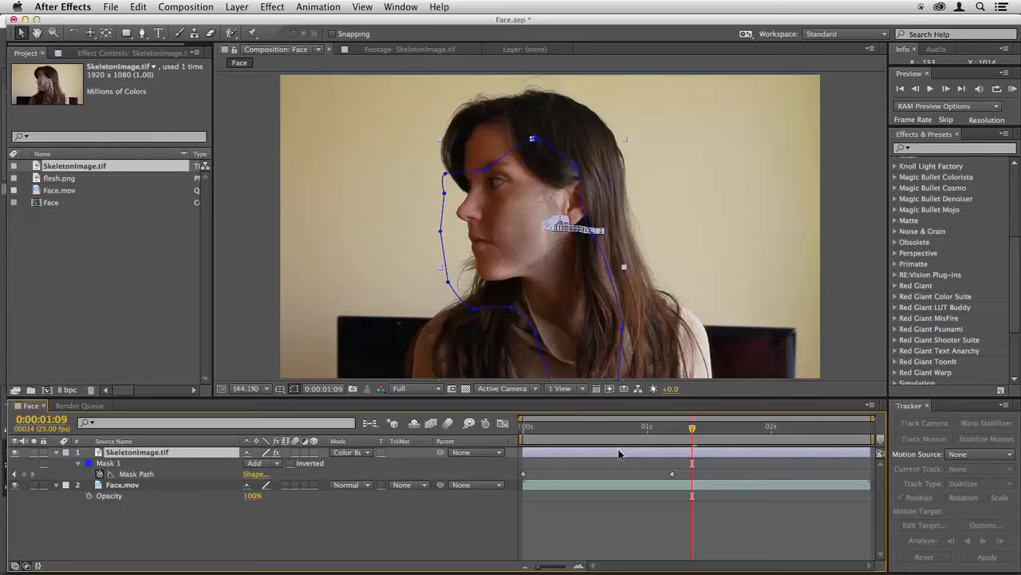
pyautogui.hotkey('shift', '=')
pyautogui.hotkey('shift', '=')
pyautogui.hotkey('shift', '=')
pyautogui.hotkey('shift', '=')
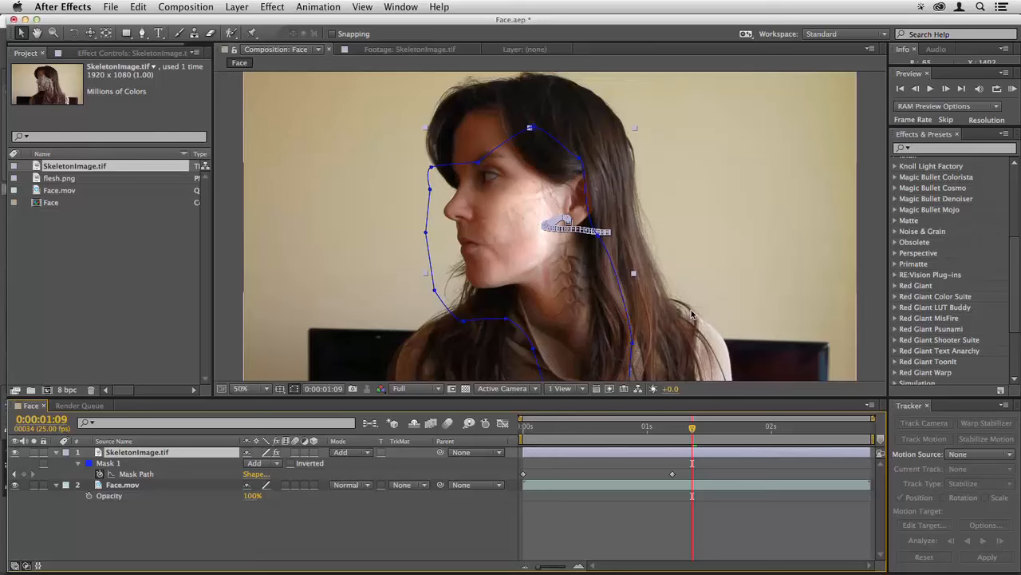
pyautogui.hotkey('shift', '=')
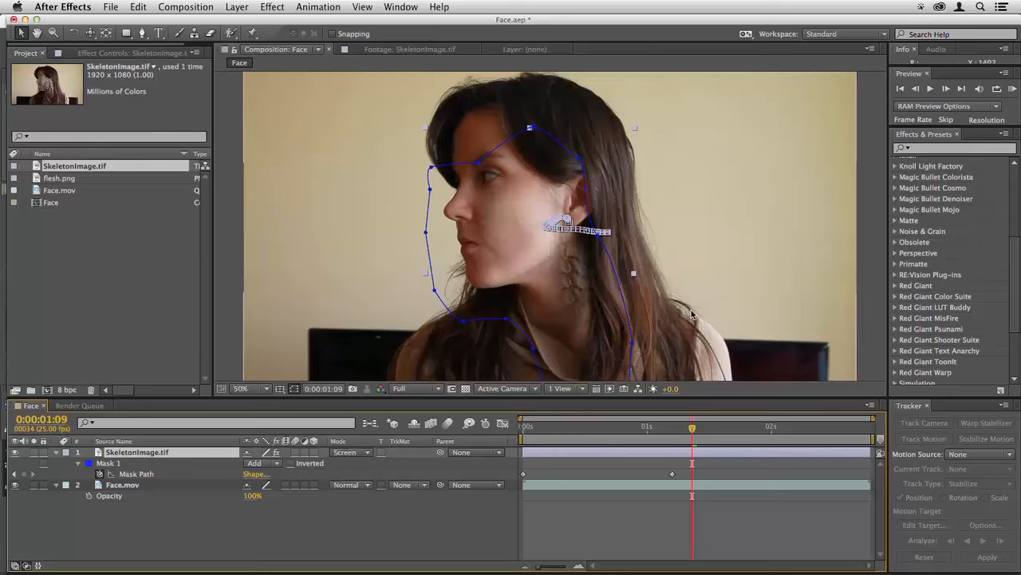
pyautogui.hotkey('shift', '=')
pyautogui.hotkey('shift', '=')
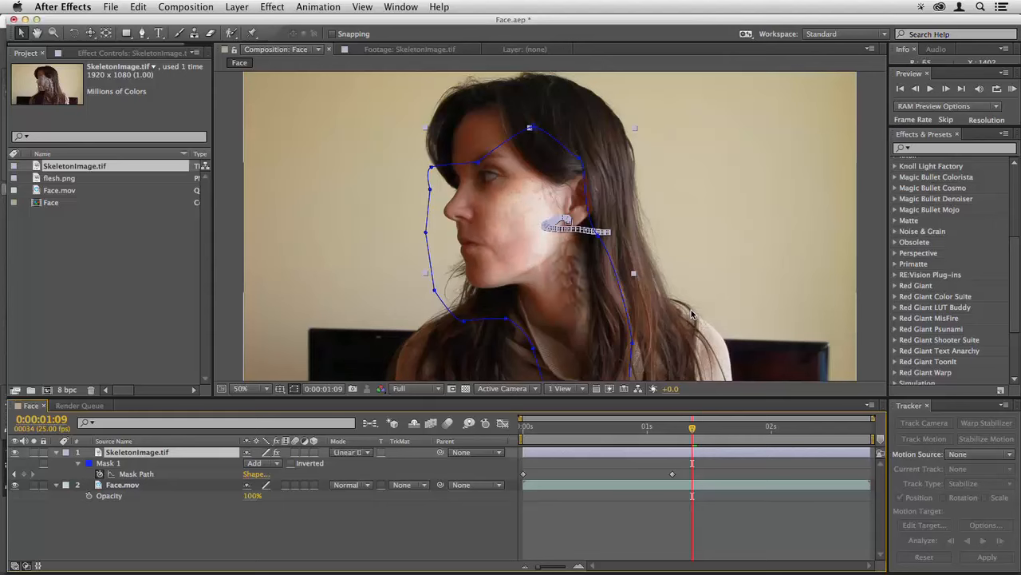
pyautogui.hotkey('shift', '=')
pyautogui.hotkey('shift', '=')
pyautogui.hotkey('shift', '=')
pyautogui.hotkey('shift', '=')
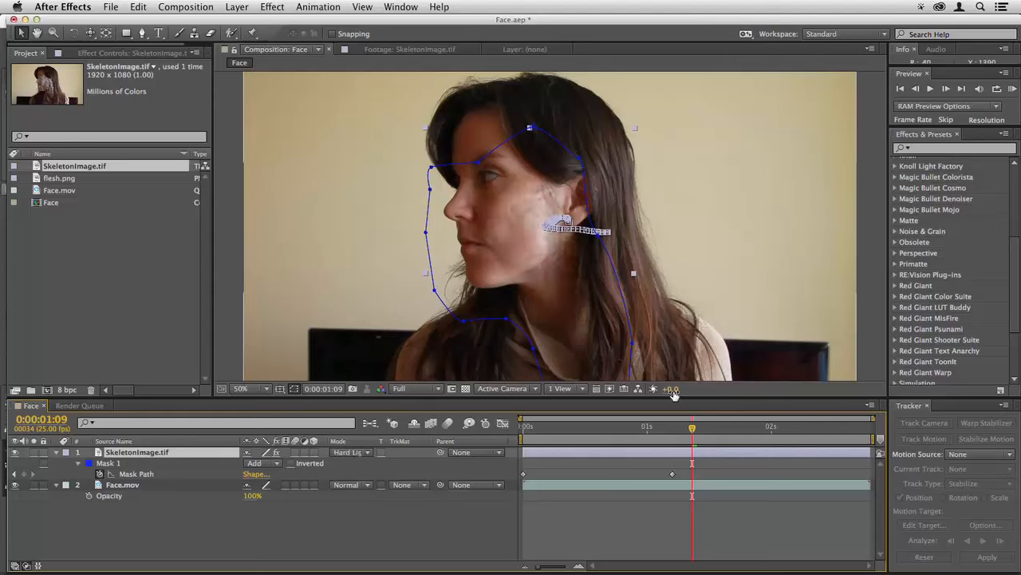
# - Scrub through the blended result, and add an opacity keyframe of 52% on SkeletonImage.tif at 0:00:01:00
pyautogui.click(633, 472)
pyautogui.moveTo(634, 430); pyautogui.dragTo(517, 447)
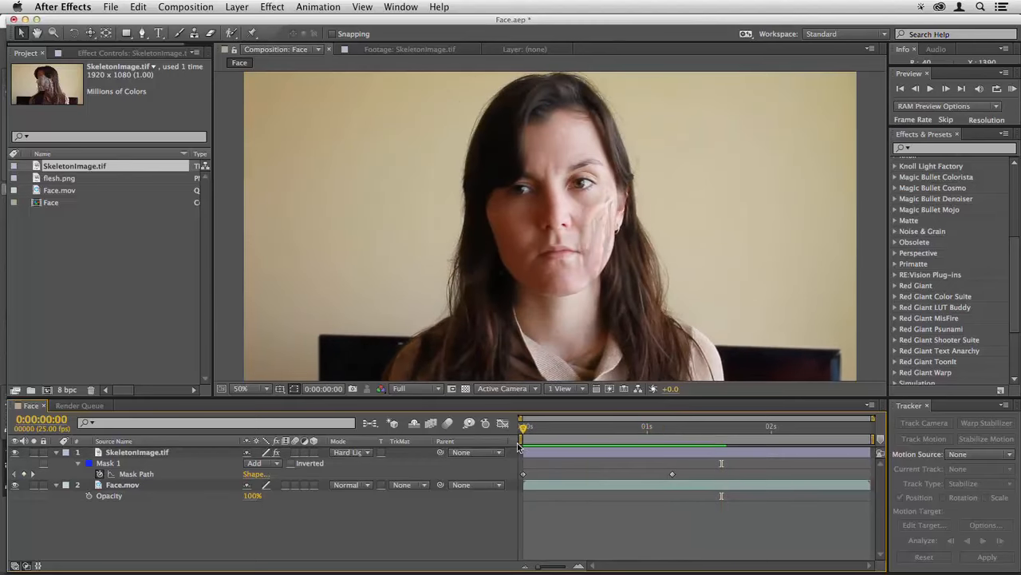
pyautogui.click(523, 474)
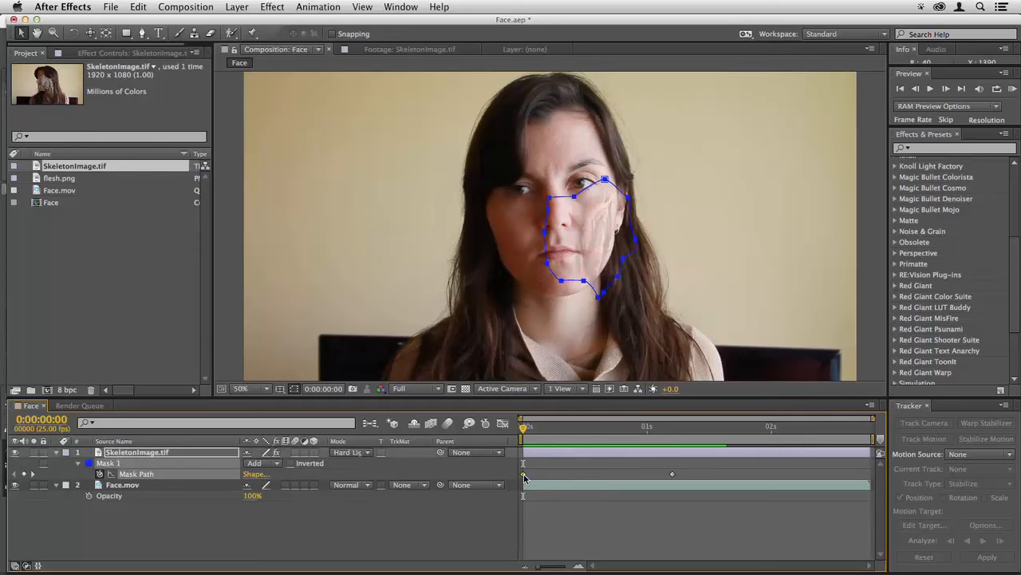
pyautogui.press('t')
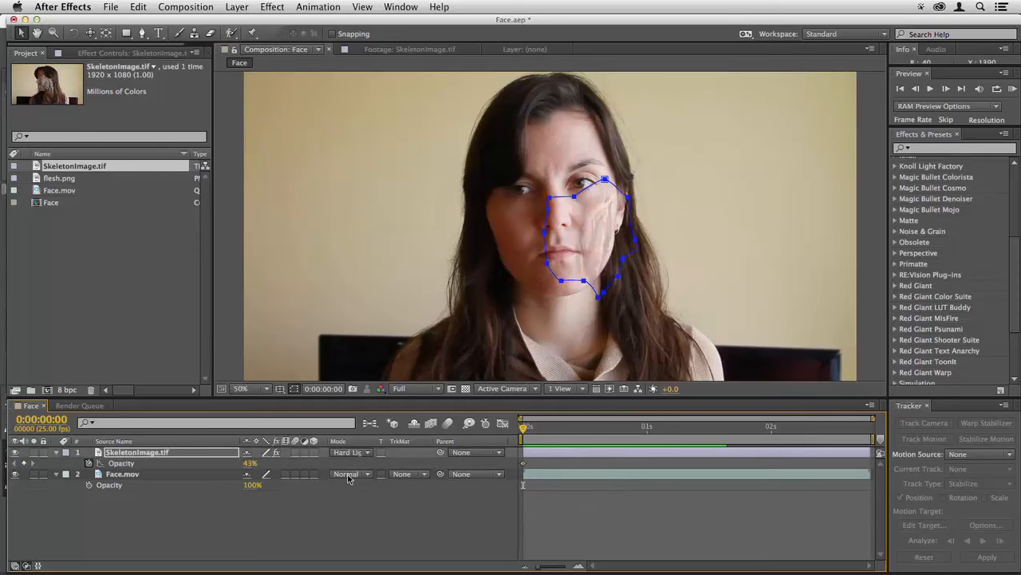
pyautogui.click(245, 462)
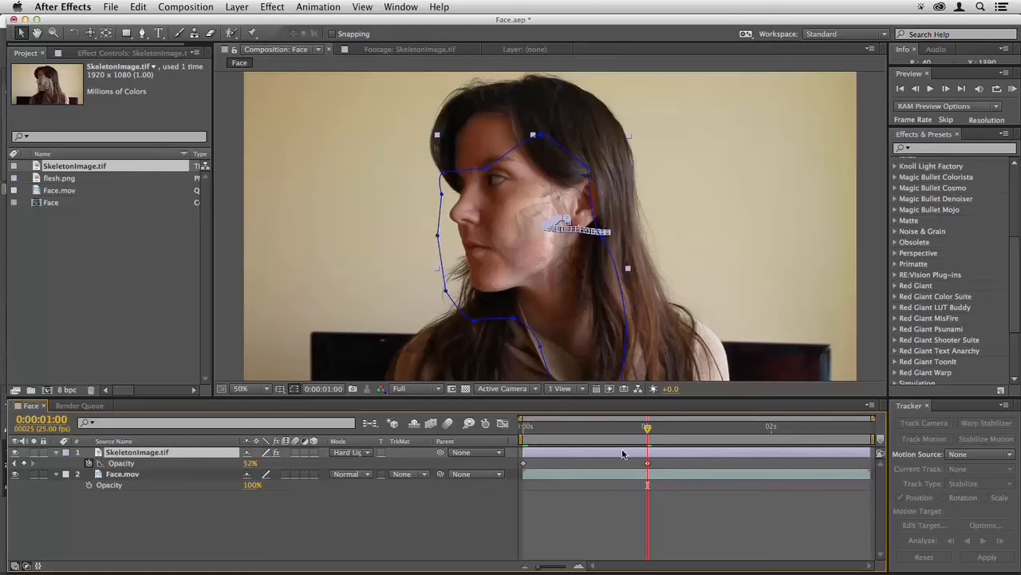
# - Preview the Hard Light skeleton blend from 0:00:01:00 and return towards the start of the Face composition
pyautogui.rightClick(624, 453)
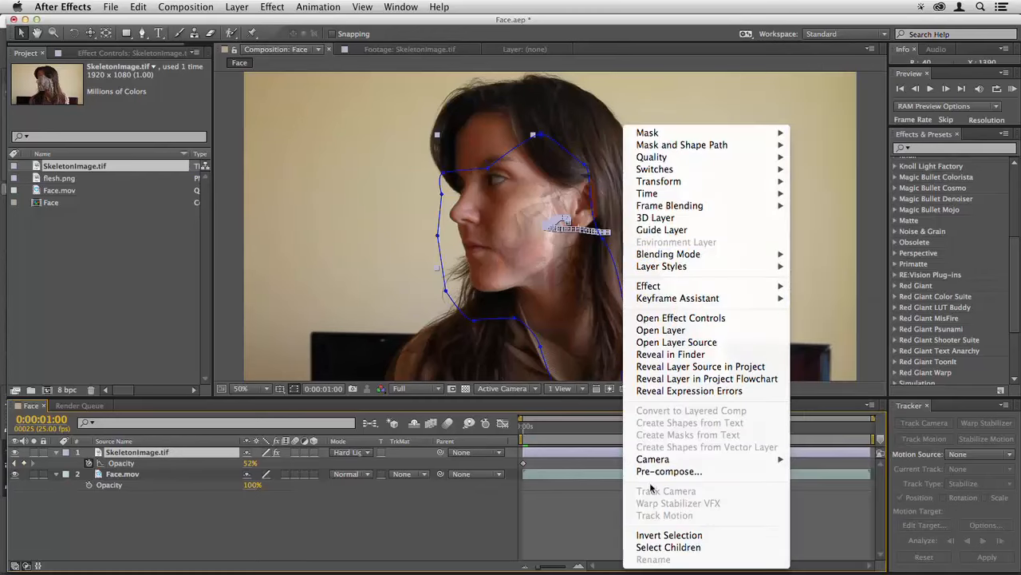
pyautogui.click(620, 451)
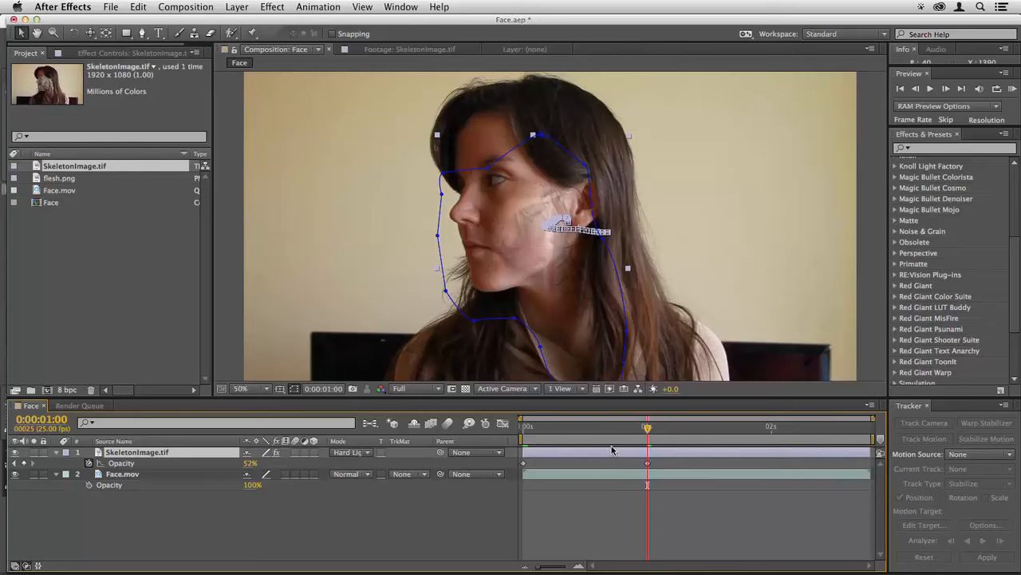
pyautogui.press('KP_0')
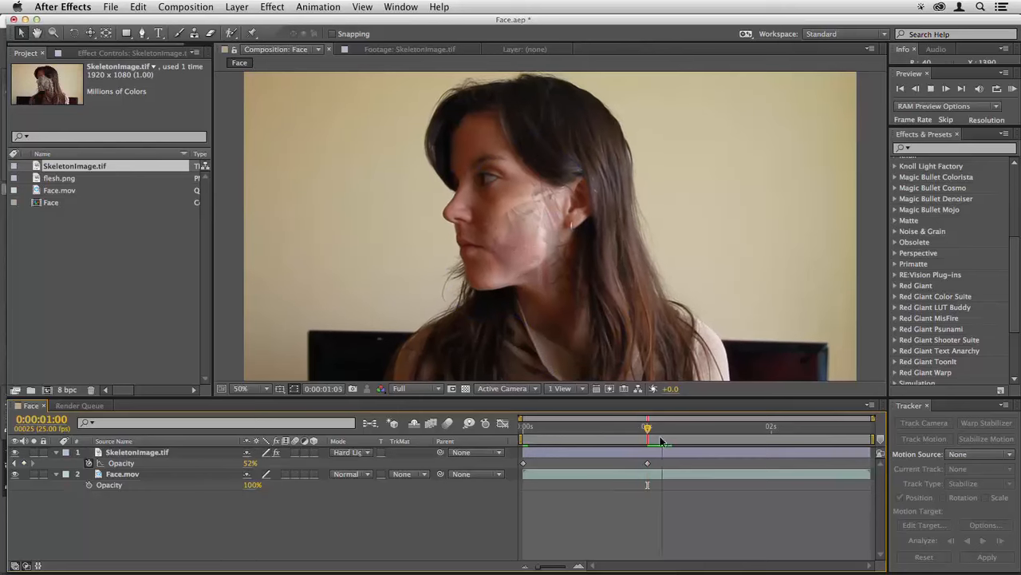
pyautogui.moveTo(648, 429); pyautogui.dragTo(520, 443)
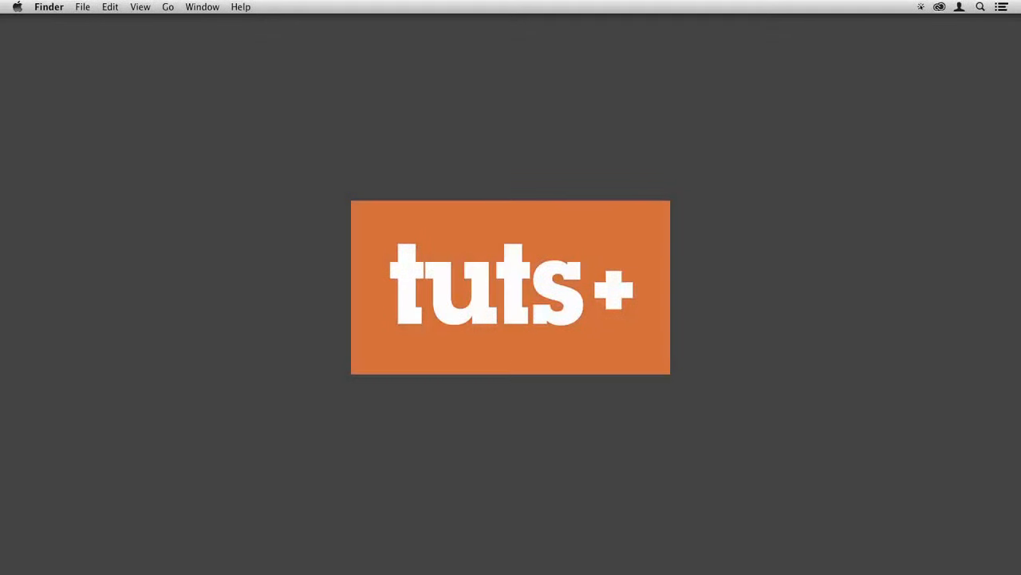
# - Switch to the Driving.aep project, preview the WindowDrive composition and return to its first frame
pyautogui.click(466, 525)
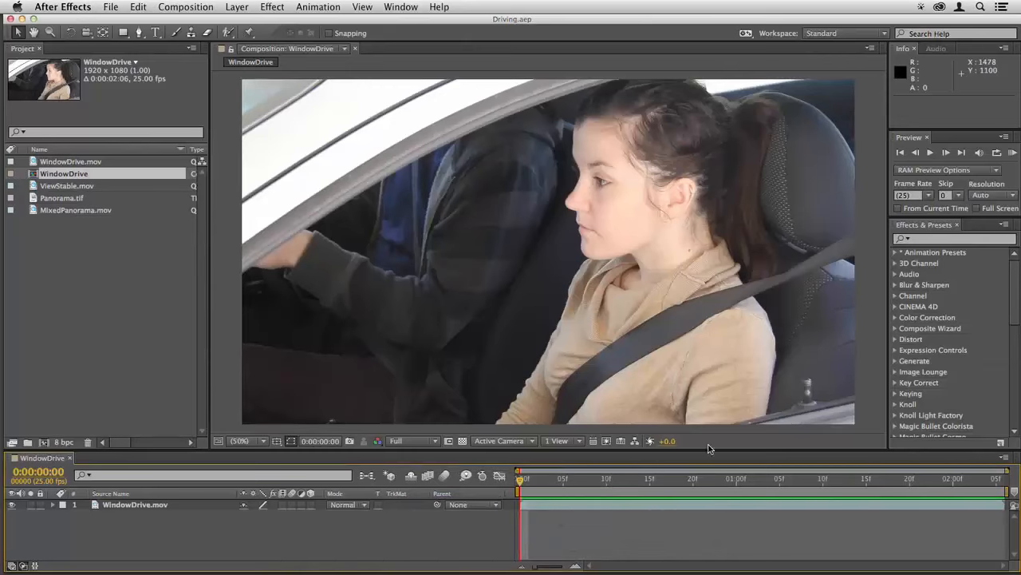
pyautogui.press('KP_0')
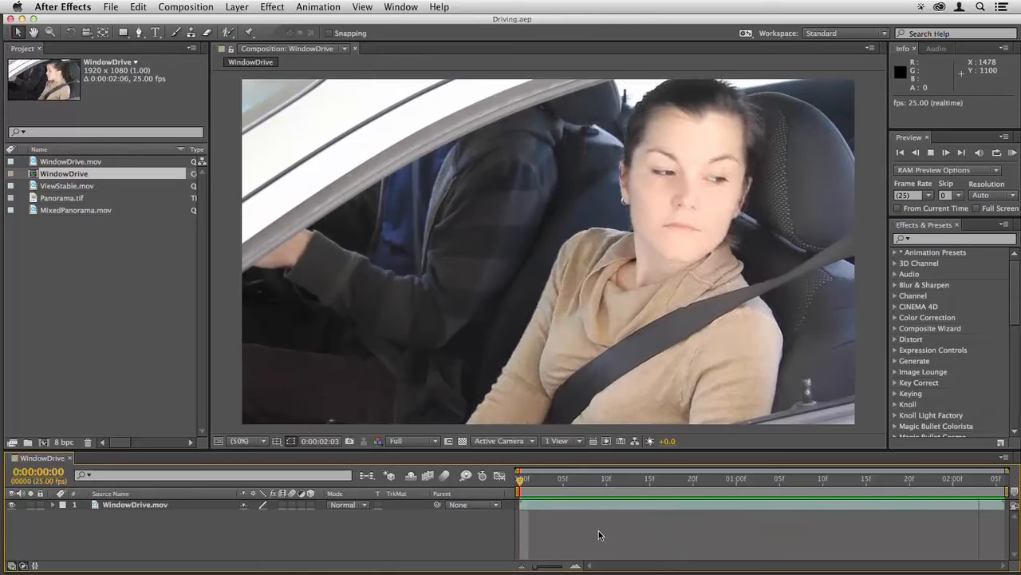
pyautogui.click(549, 483)
pyautogui.moveTo(549, 483); pyautogui.dragTo(520, 483)
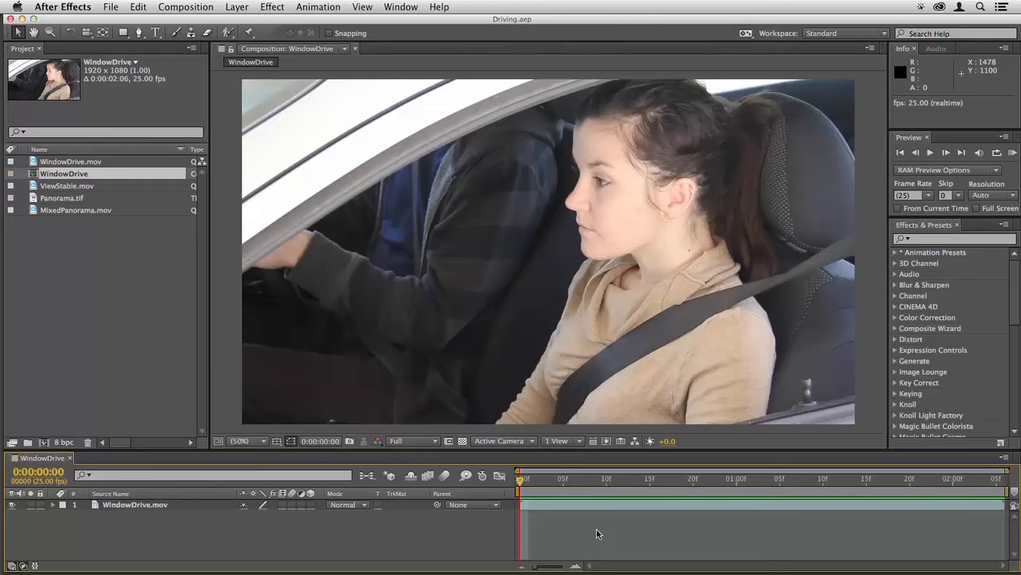
pyautogui.moveTo(542, 482); pyautogui.dragTo(521, 493)
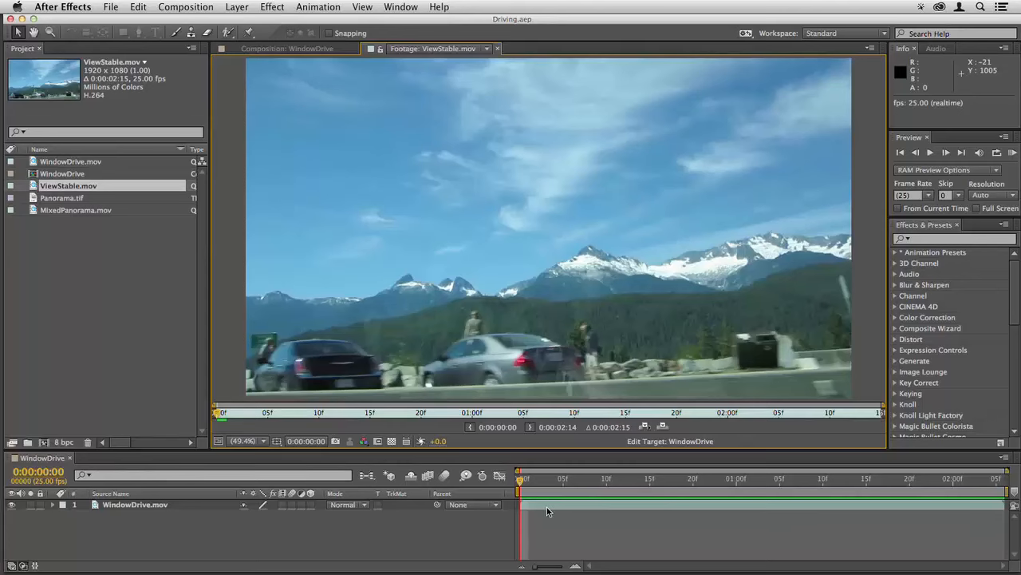
# - Play back and scrub the ViewStable.mov mountain footage, and return to the WindowDrive composition at 0:00:00:00
pyautogui.press('space')
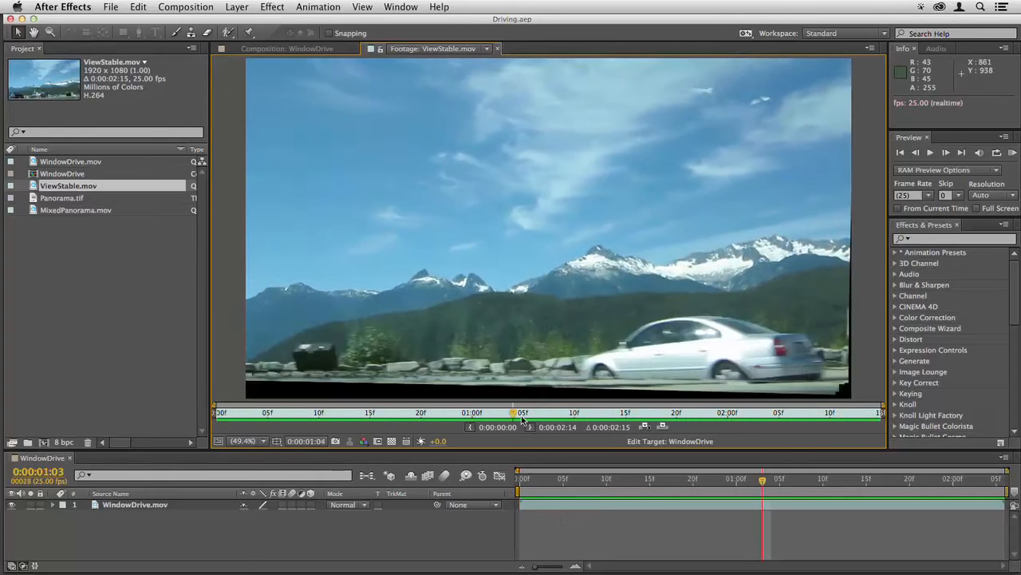
pyautogui.moveTo(522, 418); pyautogui.dragTo(286, 420)
pyautogui.press('space')
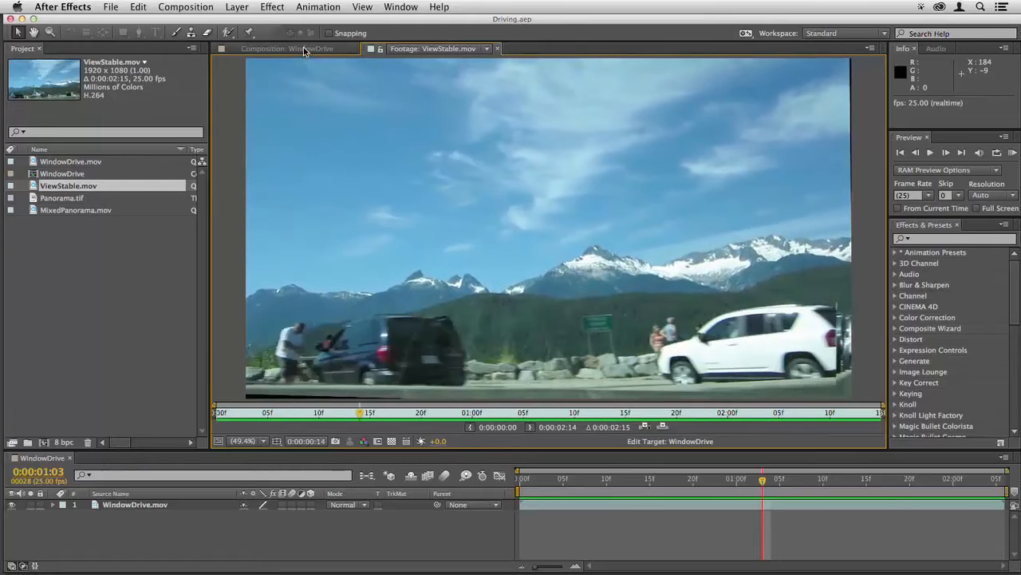
pyautogui.click(287, 49)
pyautogui.click(525, 485)
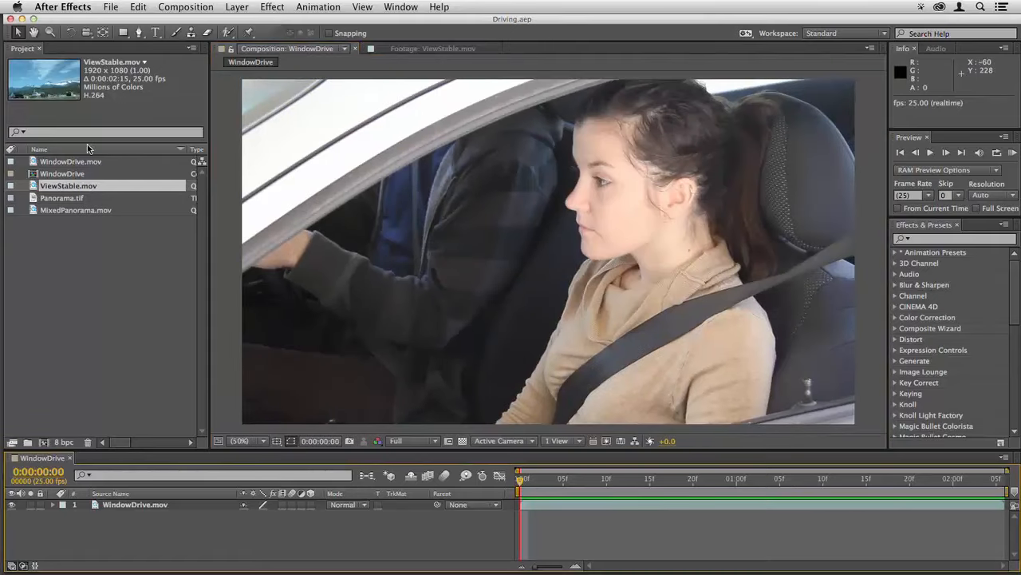
# - Place ViewStable.mov above WindowDrive.mov at 44% opacity and play back the overlay
pyautogui.moveTo(56, 189); pyautogui.dragTo(549, 254)
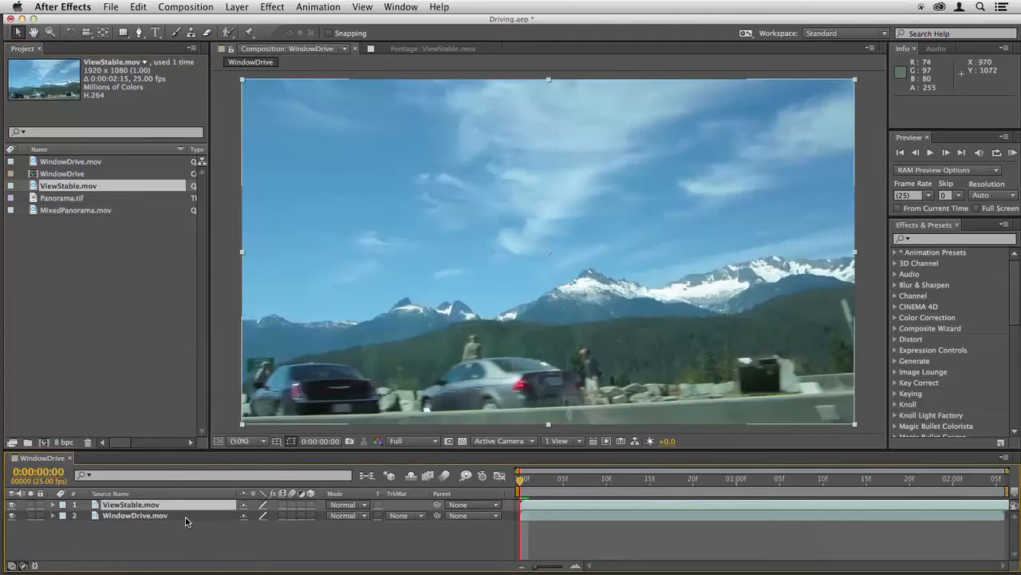
pyautogui.press('t')
pyautogui.moveTo(244, 517); pyautogui.dragTo(216, 516)
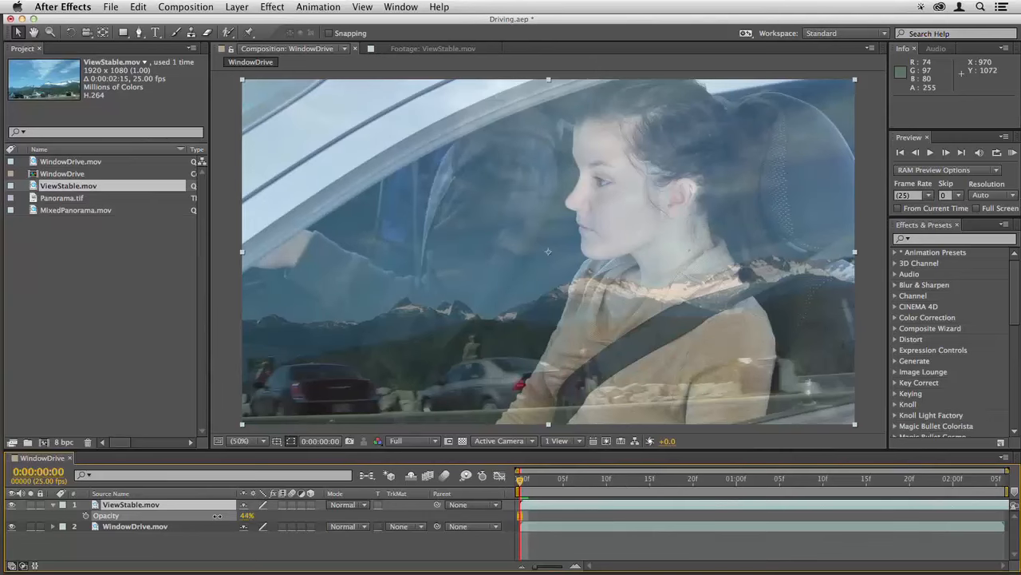
pyautogui.press('space')
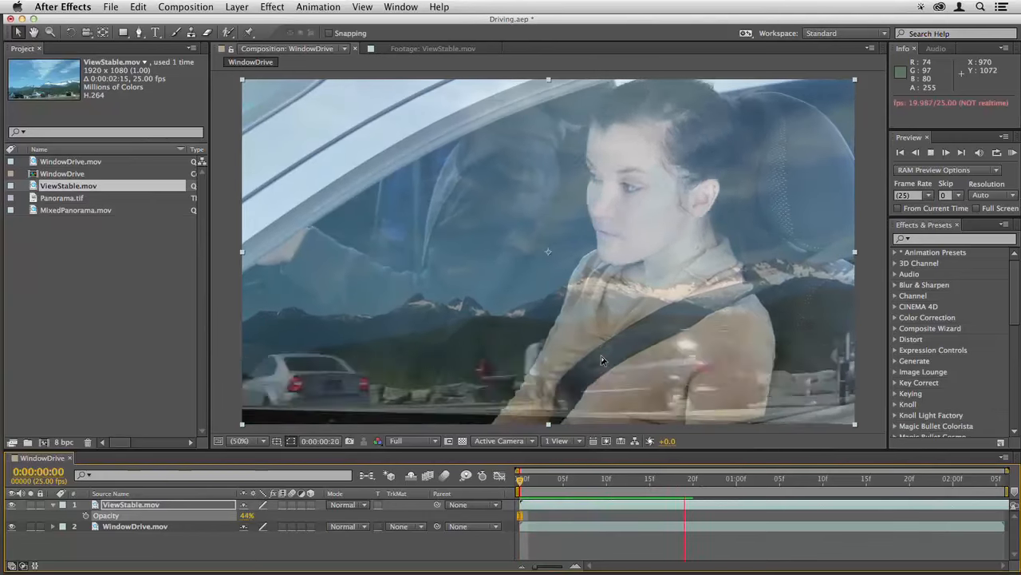
pyautogui.press('space')
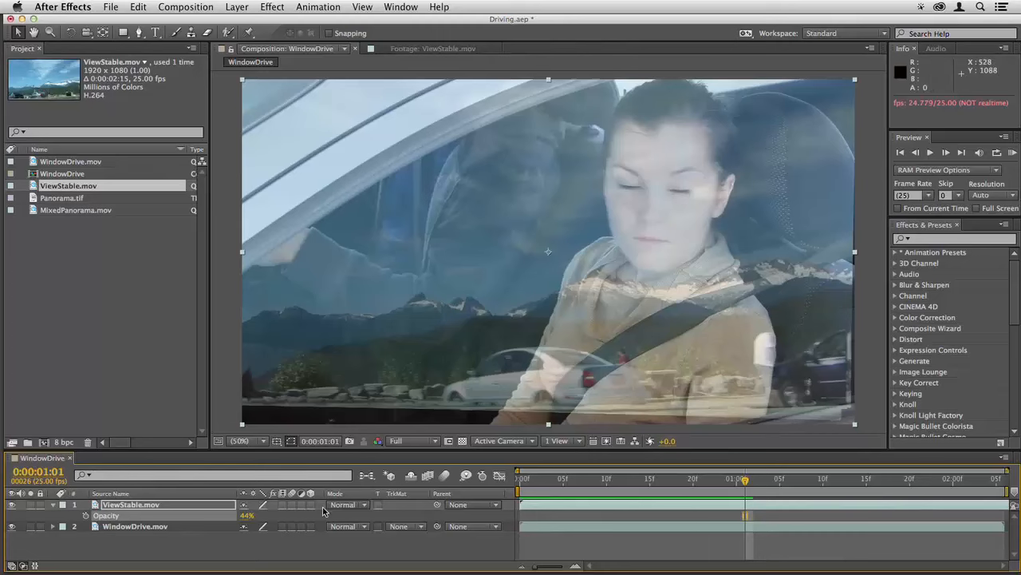
# - Make ViewStable.mov a 3D layer and rotate it to an orientation of about 7.1°, 328.2°, 3.7° to match the car window's angle
pyautogui.click(311, 504)
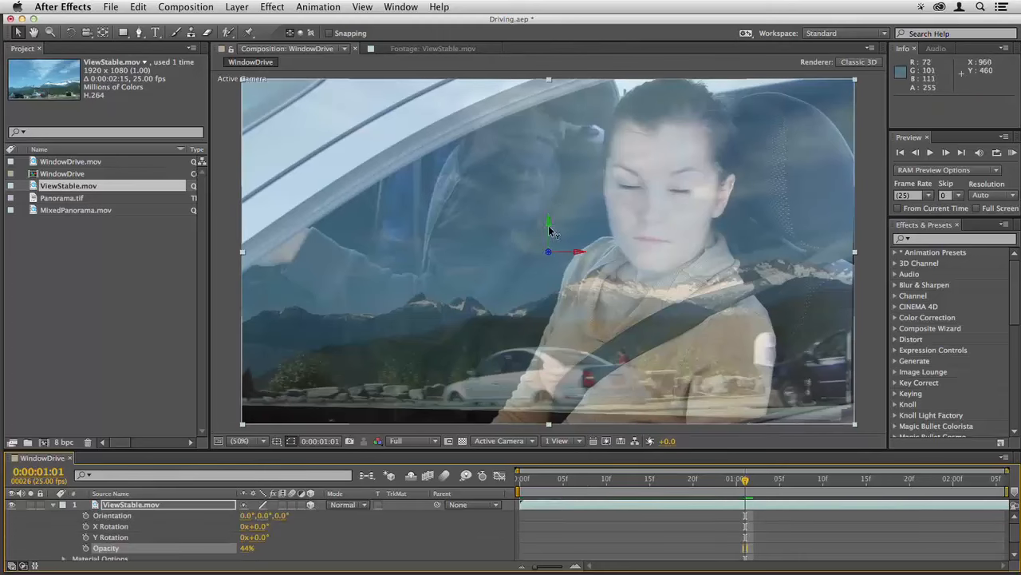
pyautogui.press('w')
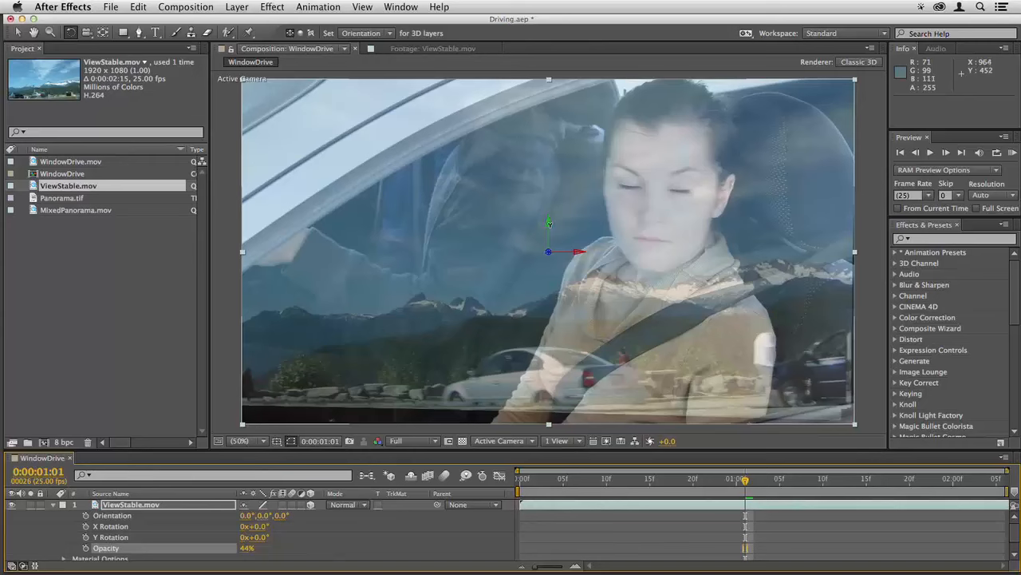
pyautogui.moveTo(549, 224); pyautogui.dragTo(560, 224)
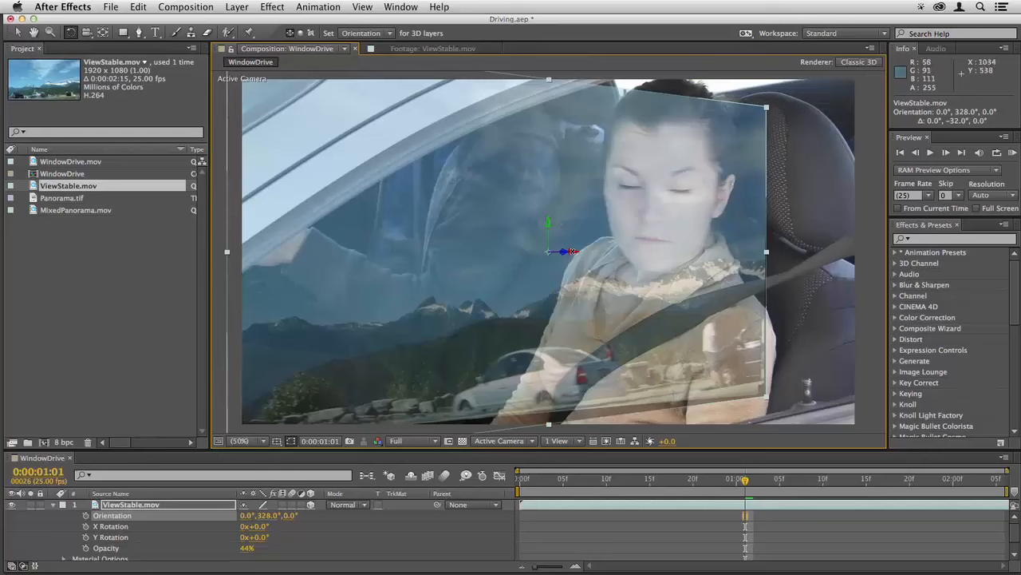
pyautogui.moveTo(571, 251); pyautogui.dragTo(571, 254)
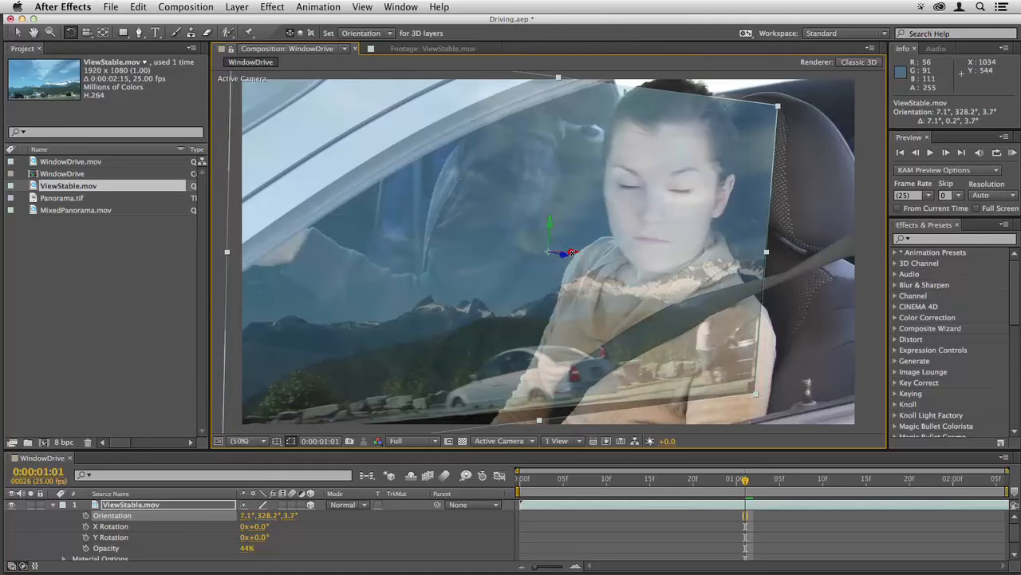
# - Scale ViewStable.mov to 135%, move it along its X axis to about 1231.4, 540.0, 169.6, and preview the composition
pyautogui.press('s')
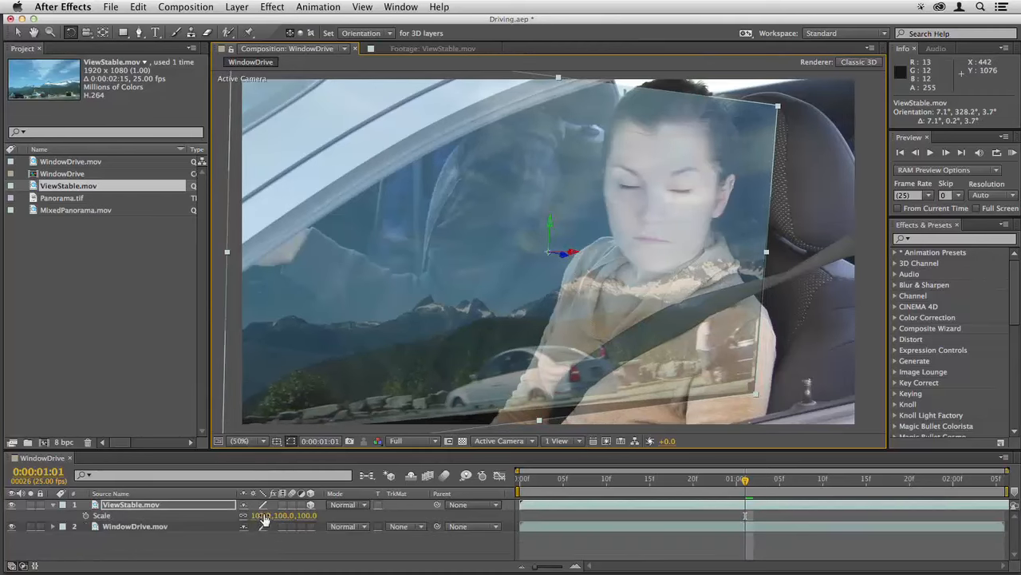
pyautogui.moveTo(263, 515); pyautogui.dragTo(407, 386)
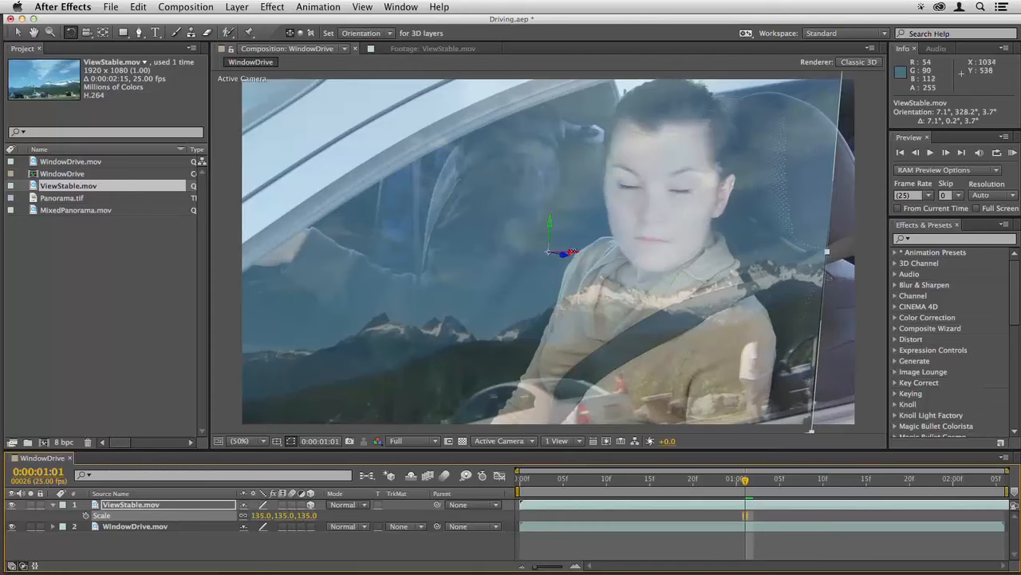
pyautogui.press('v')
pyautogui.moveTo(574, 254); pyautogui.dragTo(676, 259)
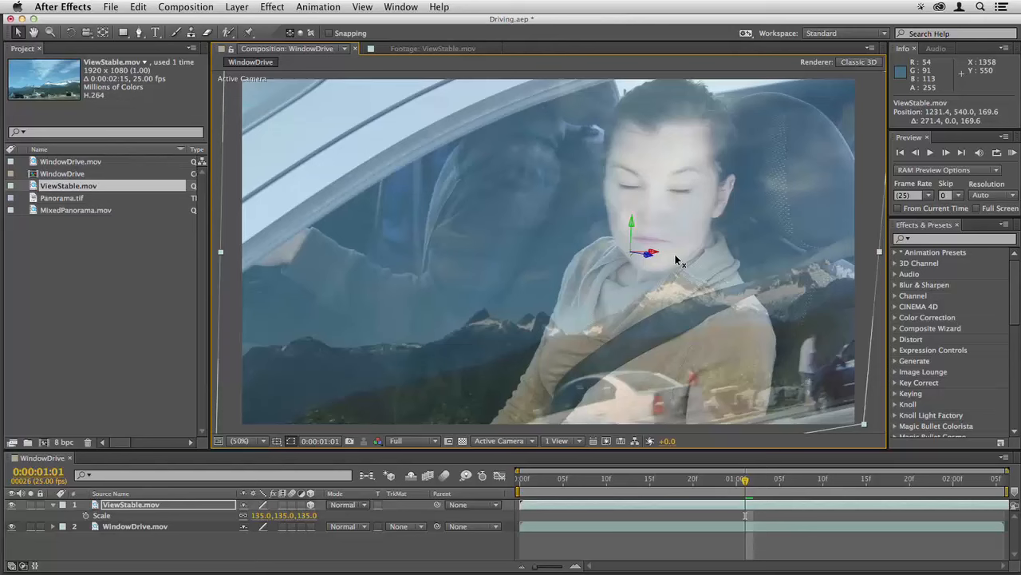
pyautogui.press('KP_0')
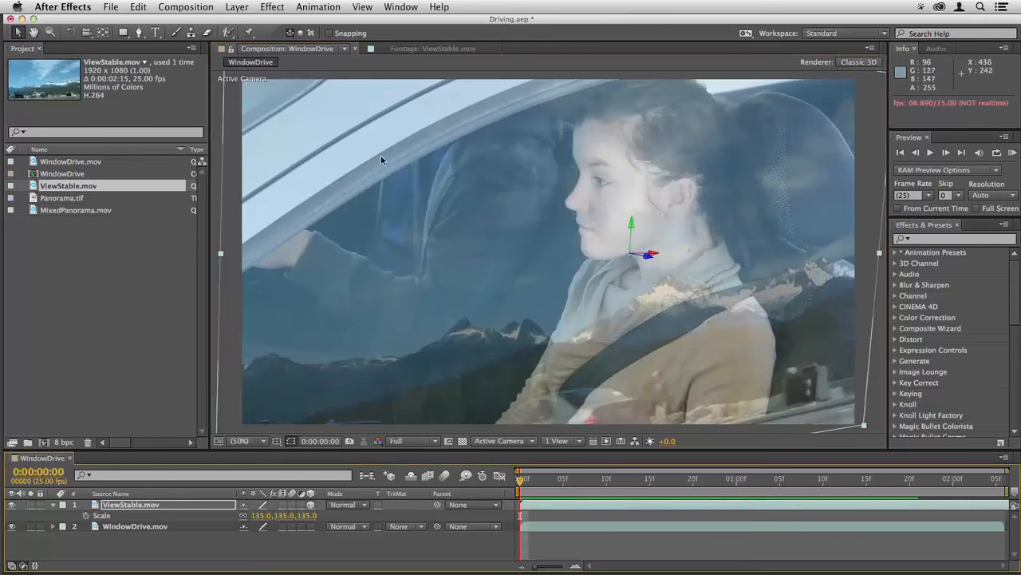
# - Start a Pen tool mask on ViewStable.mov, tracing the window's curved upper edge and continuing just outside the frame's upper-right corner
pyautogui.click(140, 36)
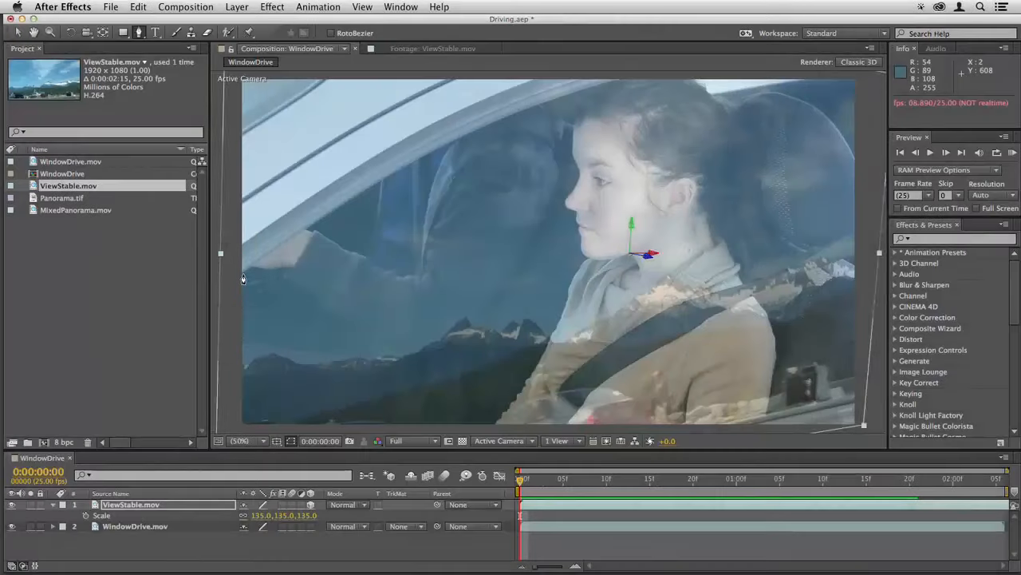
pyautogui.click(243, 274)
pyautogui.click(291, 240)
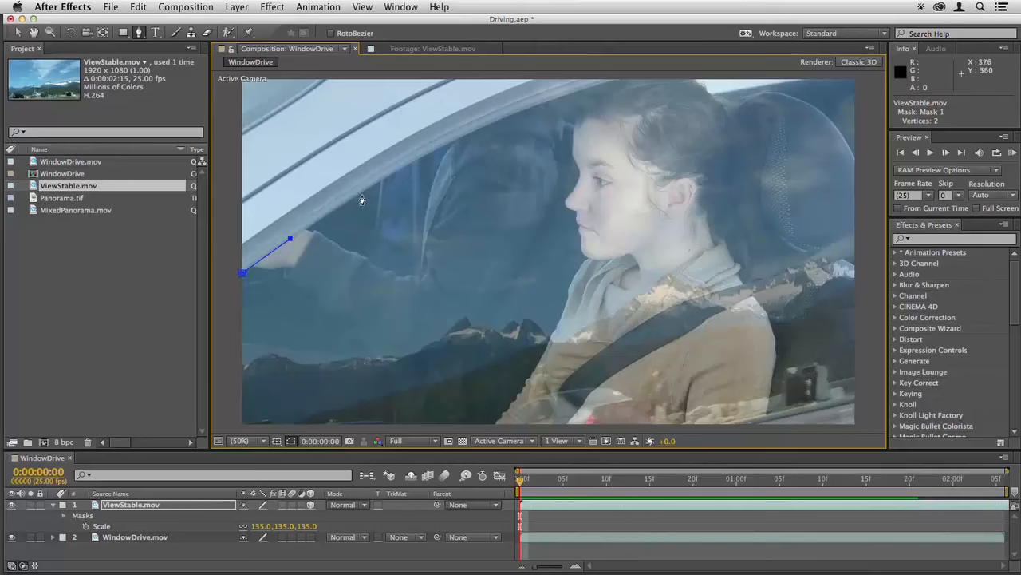
pyautogui.click(368, 190)
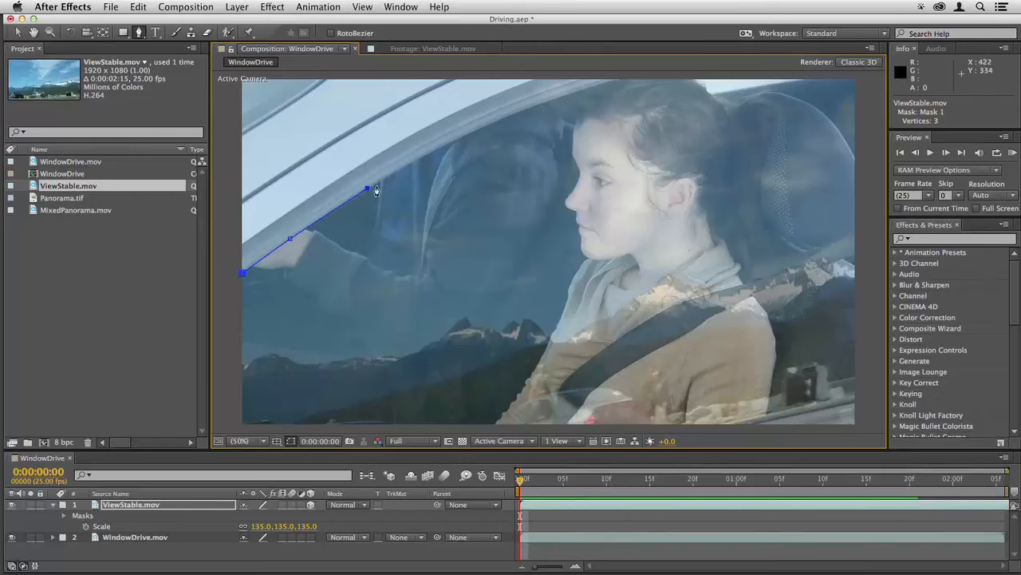
pyautogui.click(464, 138)
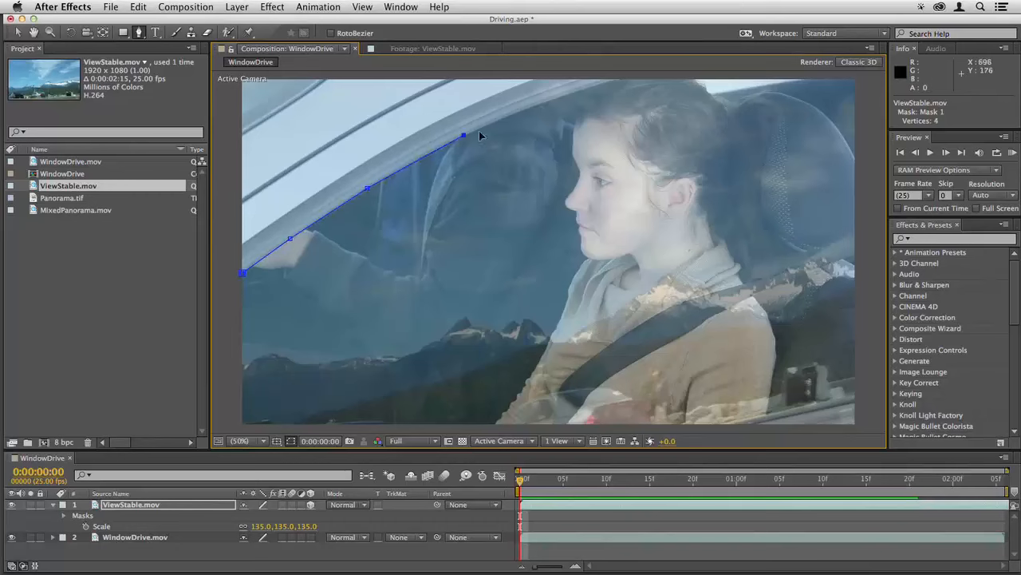
pyautogui.click(536, 105)
pyautogui.click(849, 73)
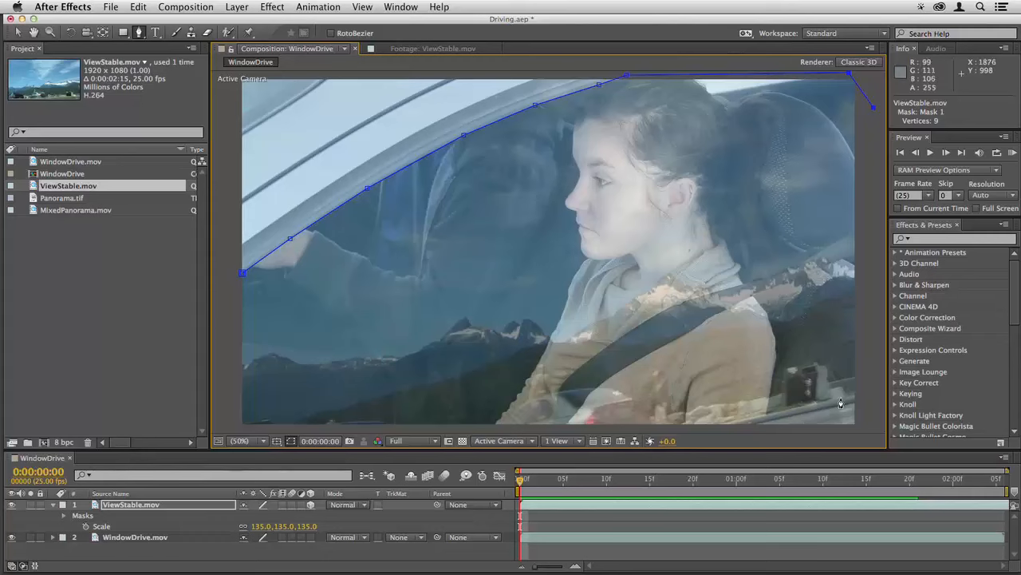
# - Finish the mask along the window's lower sill and outside the frame's bottom and left edges, closing it at the first vertex
pyautogui.scroll(2, 840, 403)
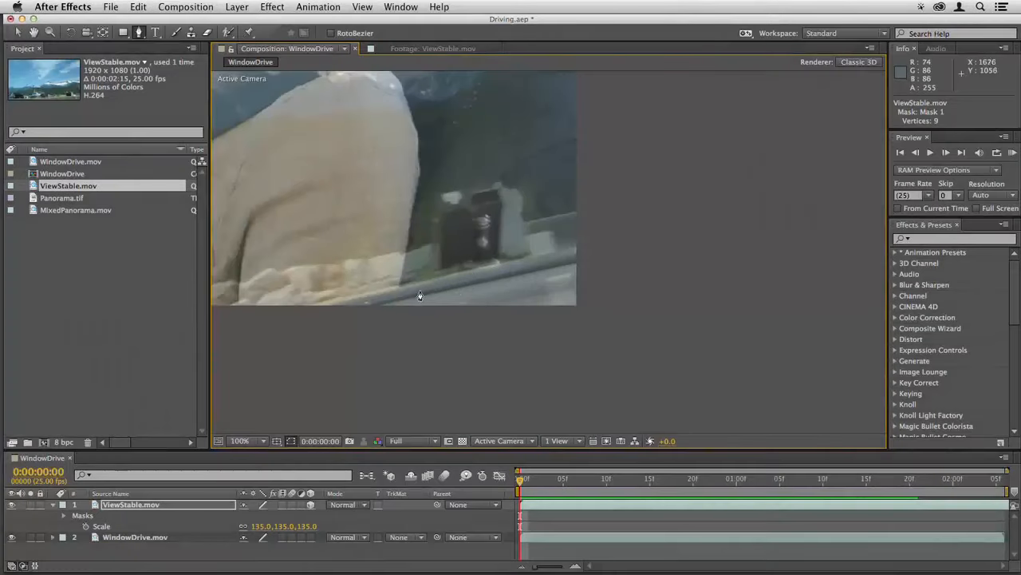
pyautogui.click(577, 262)
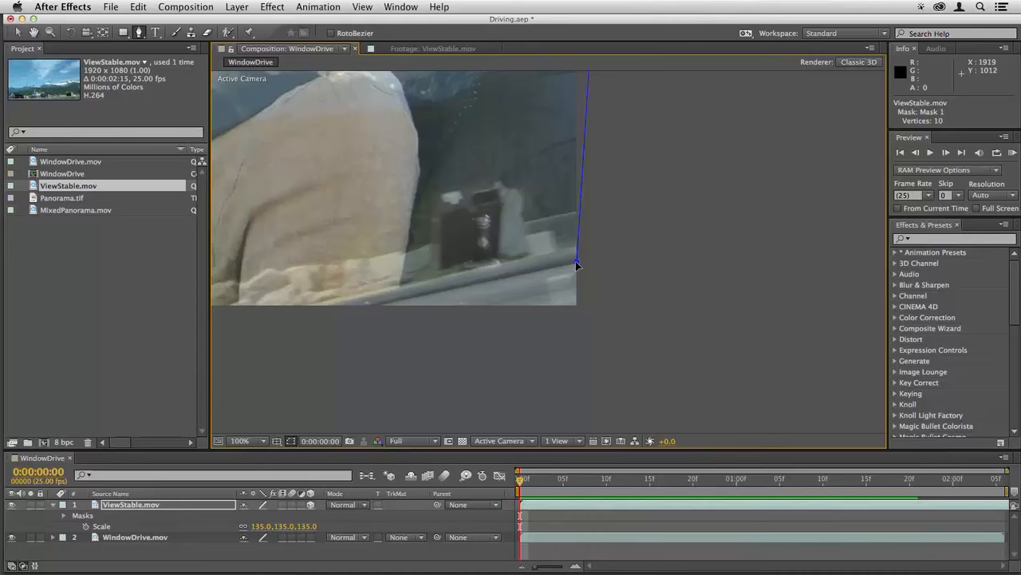
pyautogui.click(377, 306)
pyautogui.press(',')
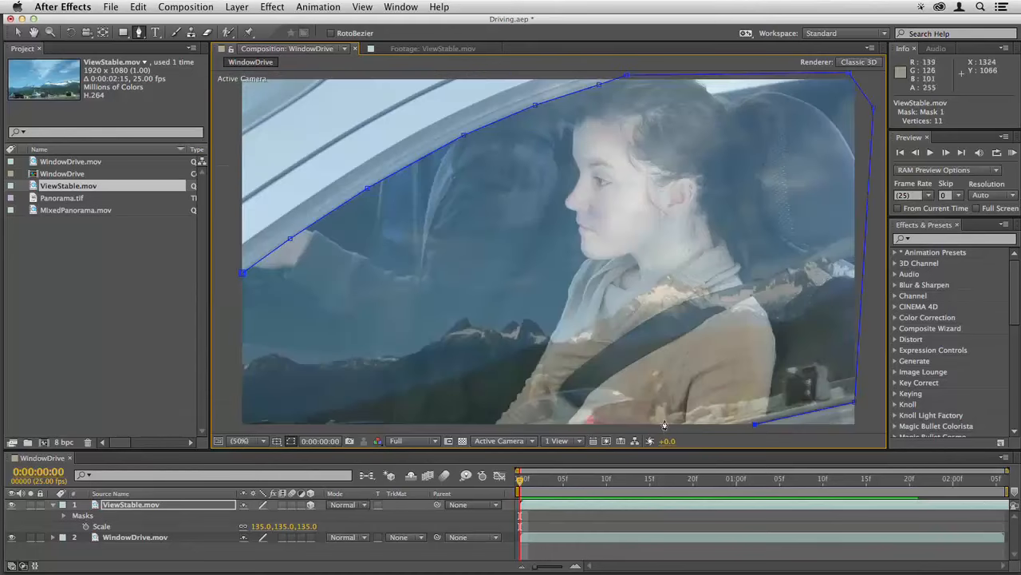
pyautogui.click(655, 427)
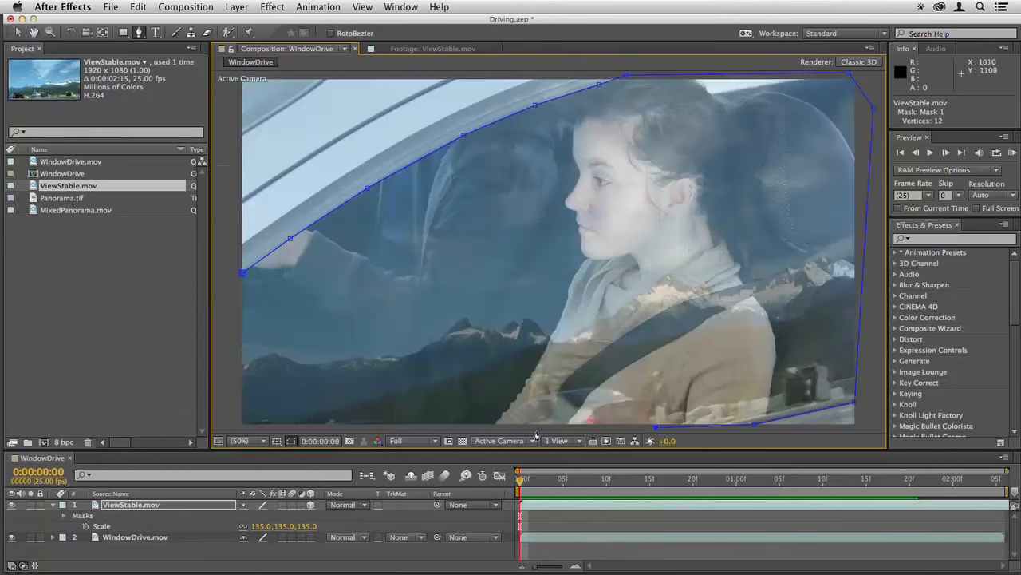
pyautogui.click(225, 417)
pyautogui.click(226, 325)
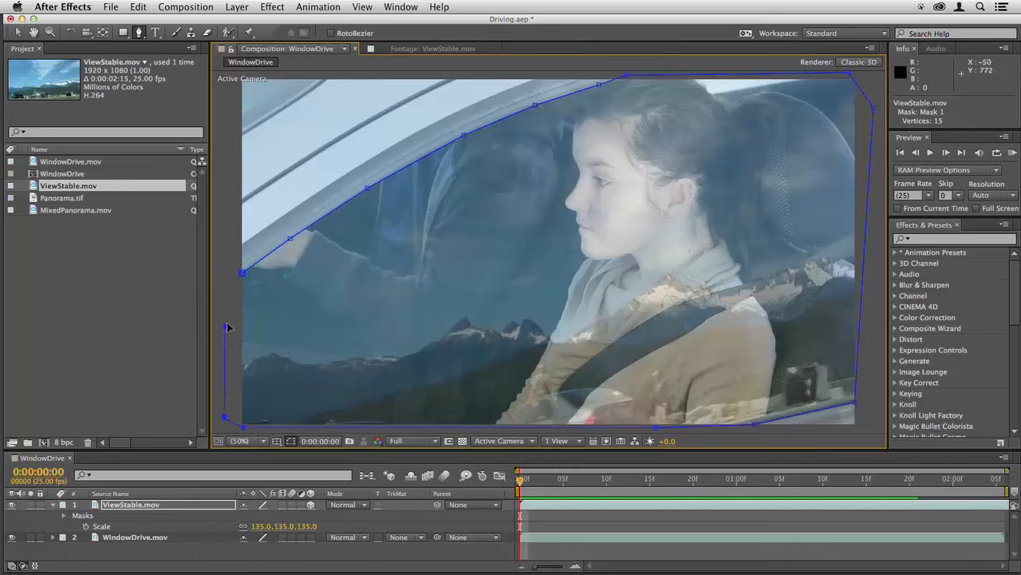
pyautogui.click(243, 274)
pyautogui.press('v')
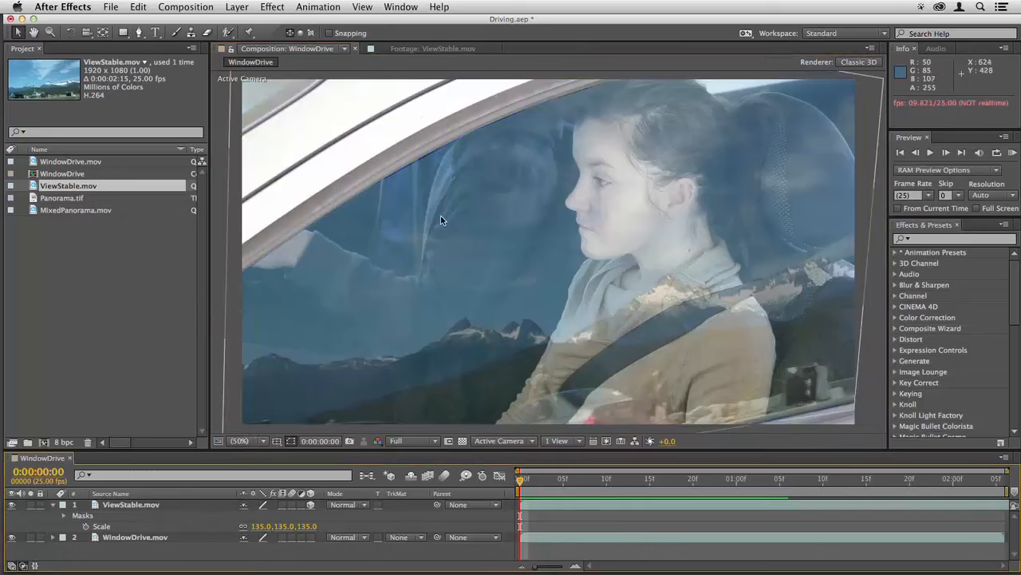
# - Reveal Mask 1 and shift two vertices on the window's curved upper edge so the path follows the frame more closely
pyautogui.press('m')
pyautogui.click(97, 518)
pyautogui.click(378, 193)
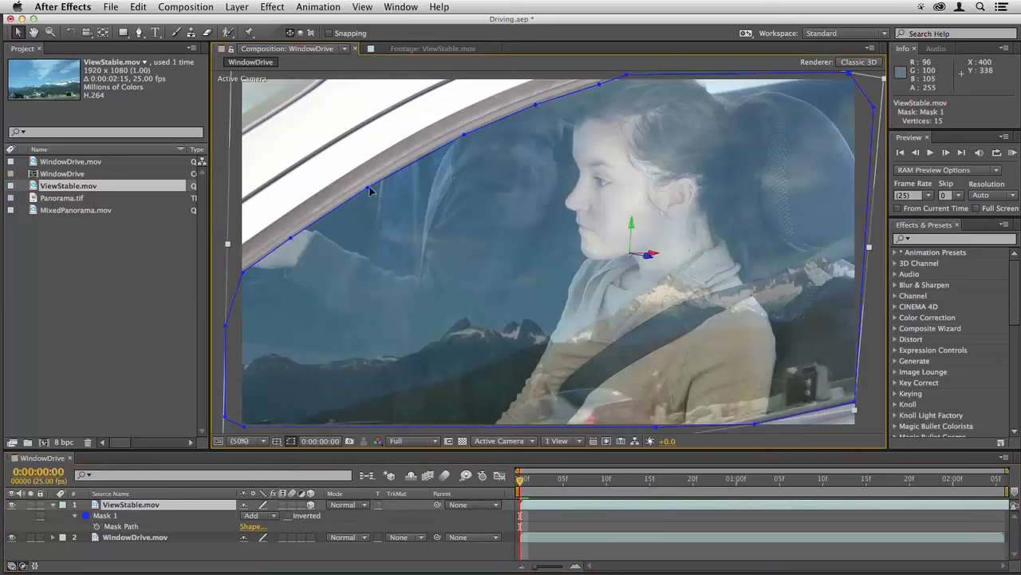
pyautogui.click(369, 189)
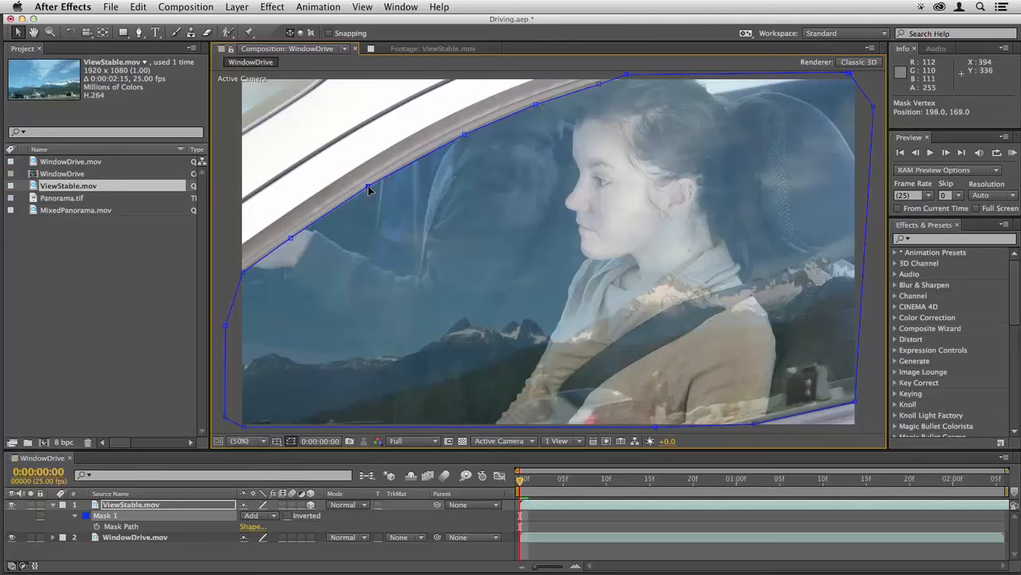
pyautogui.moveTo(368, 186); pyautogui.dragTo(368, 188)
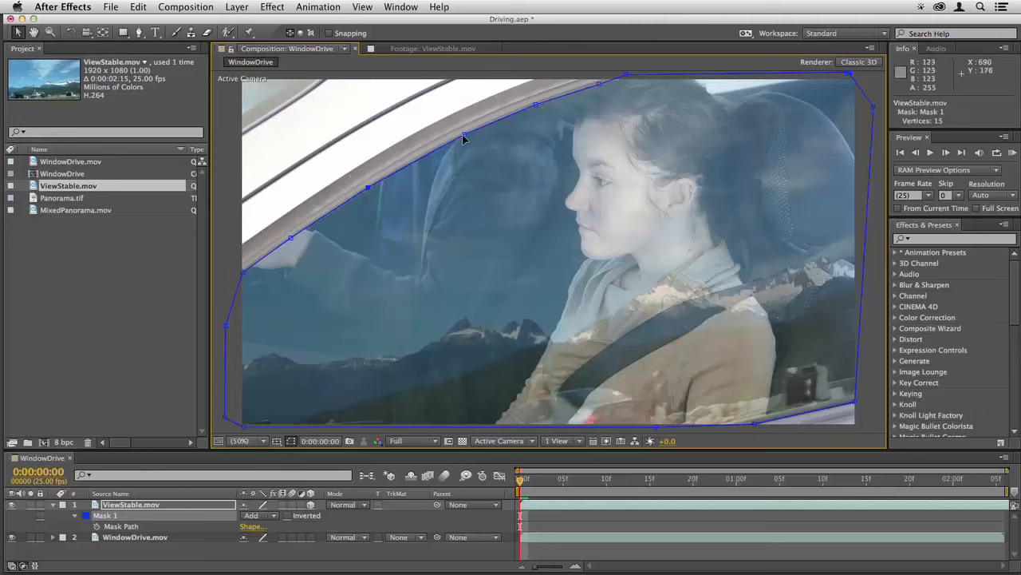
pyautogui.moveTo(464, 136); pyautogui.dragTo(441, 145)
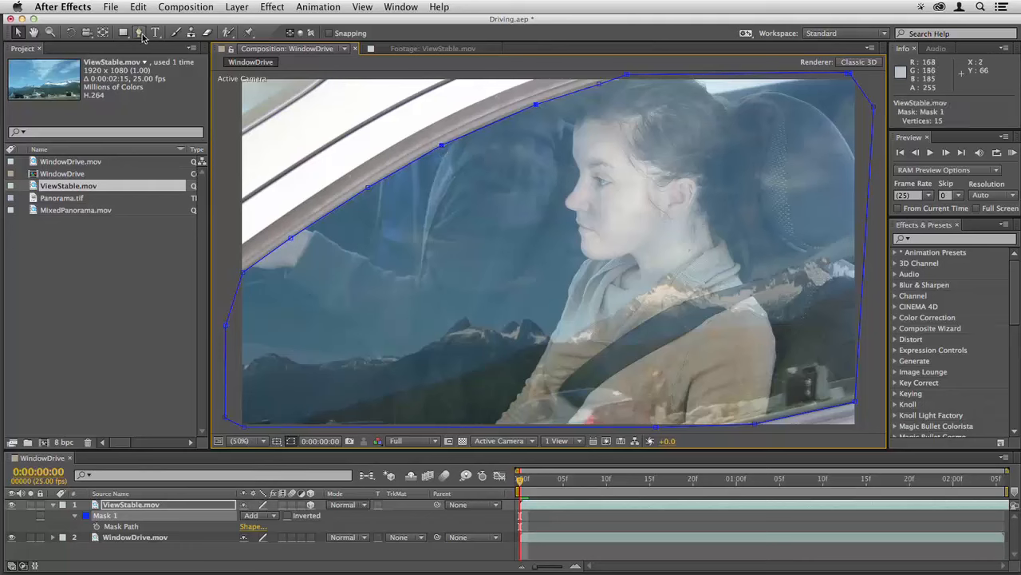
# - Add a vertex to Mask 1 midway along the upper window curve, nudge it onto the frame edge, and deselect the layer
pyautogui.moveTo(142, 36); pyautogui.dragTo(171, 32)
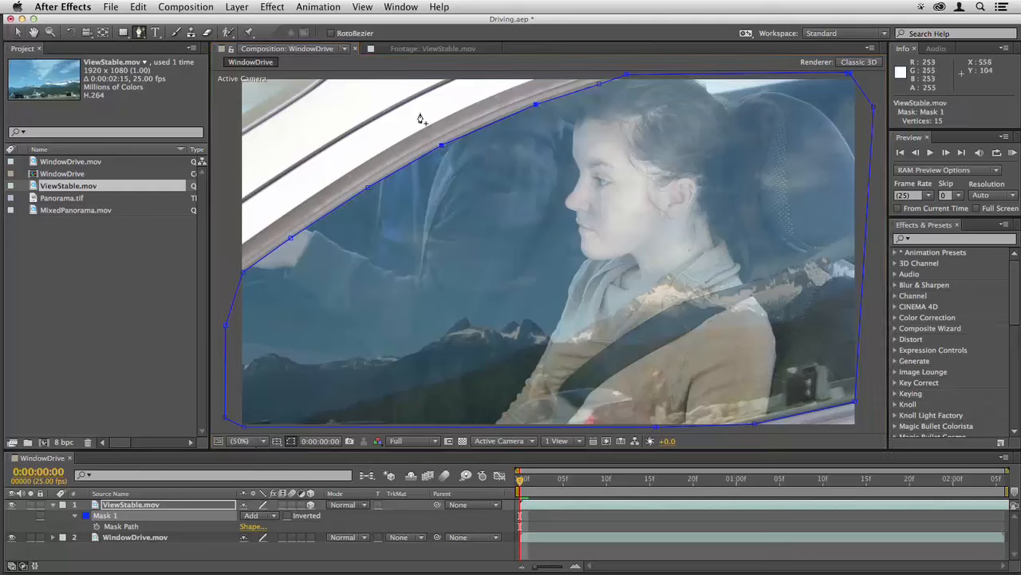
pyautogui.click(489, 126)
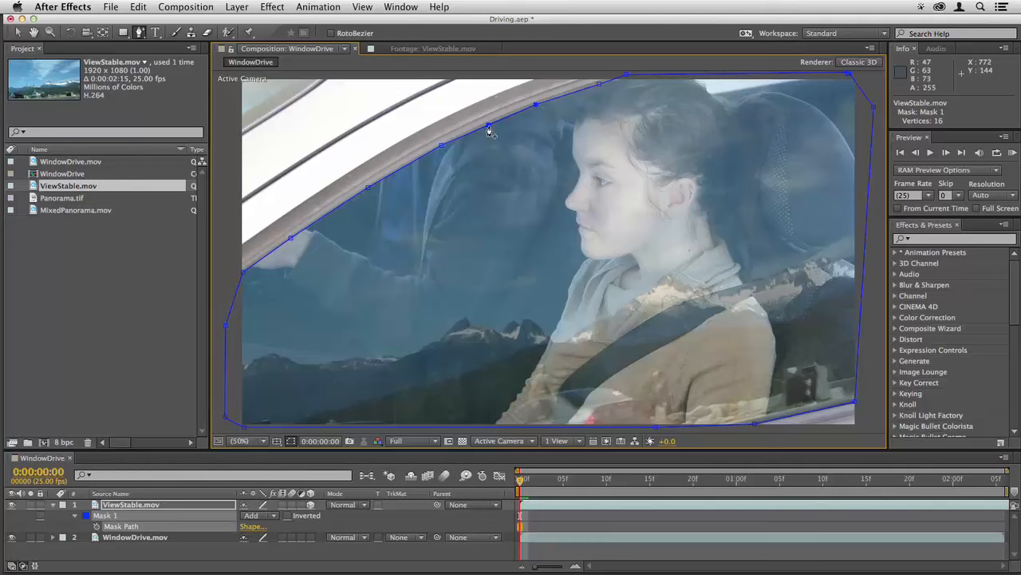
pyautogui.press('v')
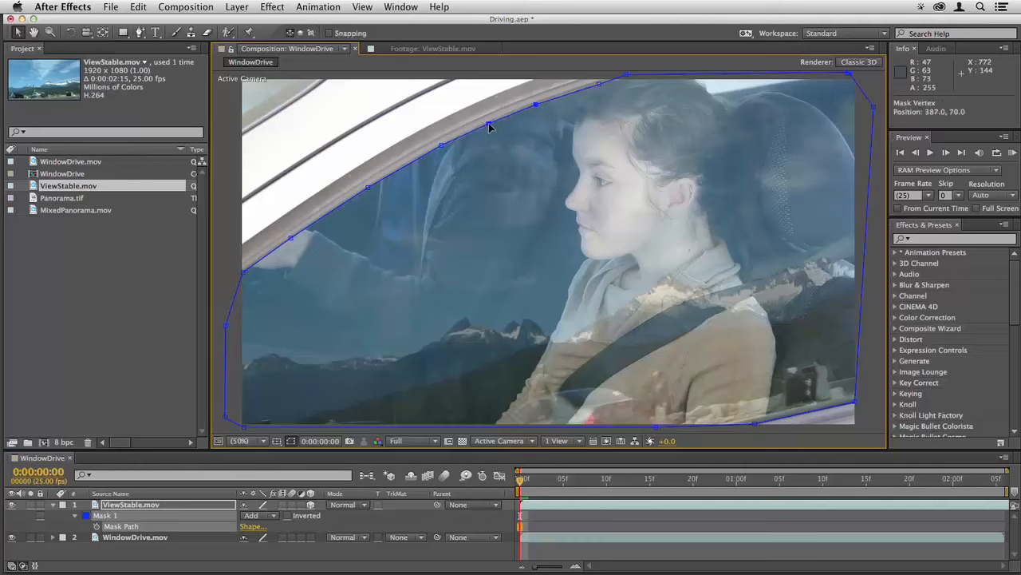
pyautogui.click(601, 516)
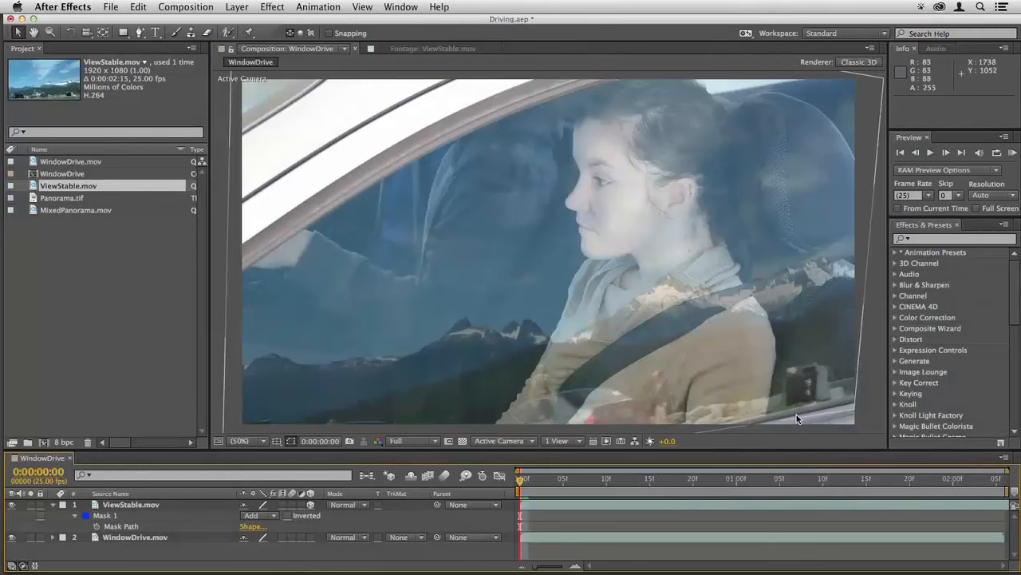
# - Adjust ViewStable.mov's opacity, trying 22% and 58%, and reduce it to a little over 30% for a subtle window reflection
pyautogui.click(551, 506)
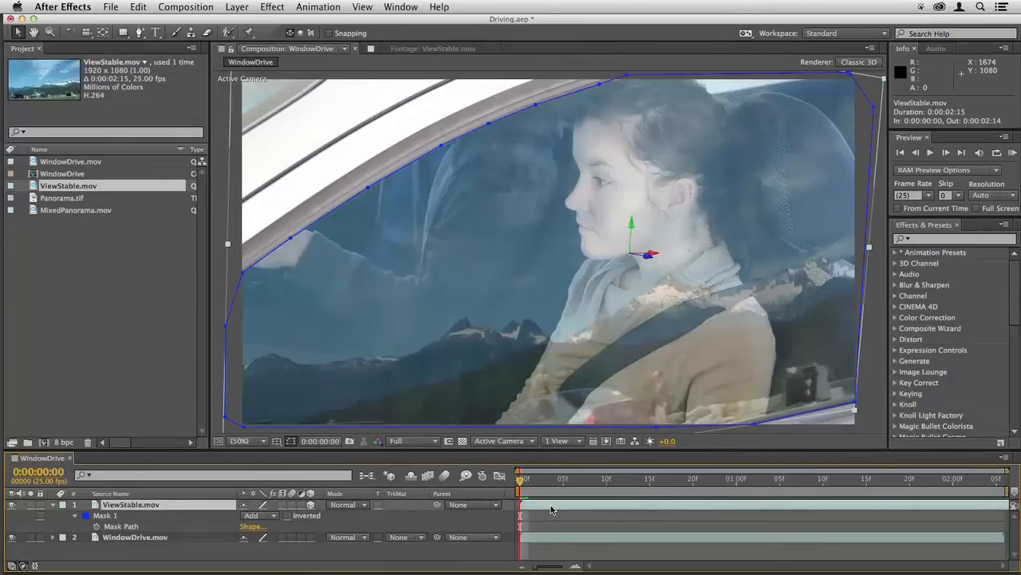
pyautogui.press('t')
pyautogui.moveTo(247, 515); pyautogui.dragTo(234, 515)
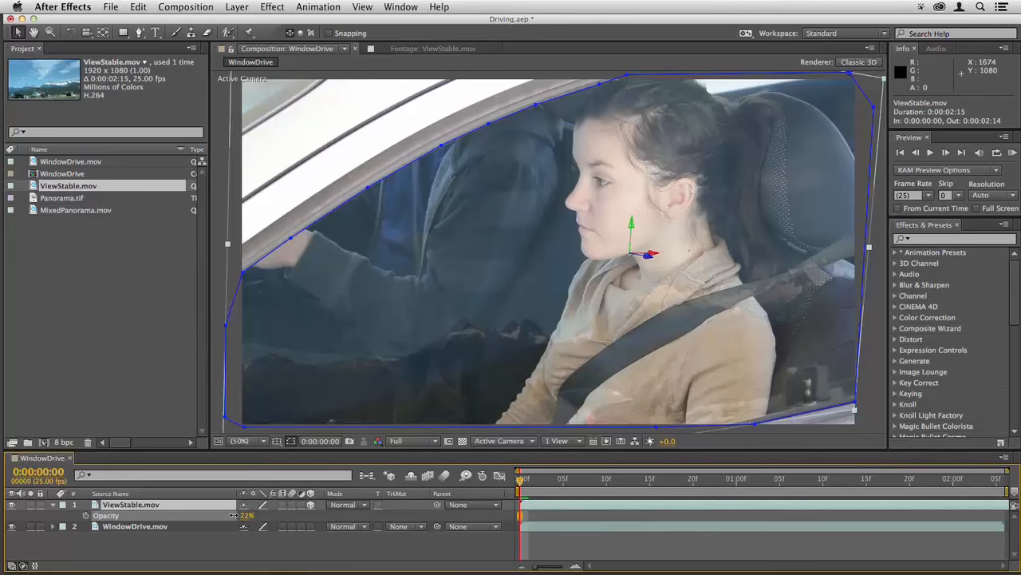
pyautogui.moveTo(239, 515)
pyautogui.mouseDown()
pyautogui.moveTo(287, 516)
pyautogui.moveTo(247, 516)
pyautogui.mouseUp()
pyautogui.moveTo(247, 516); pyautogui.dragTo(264, 515)
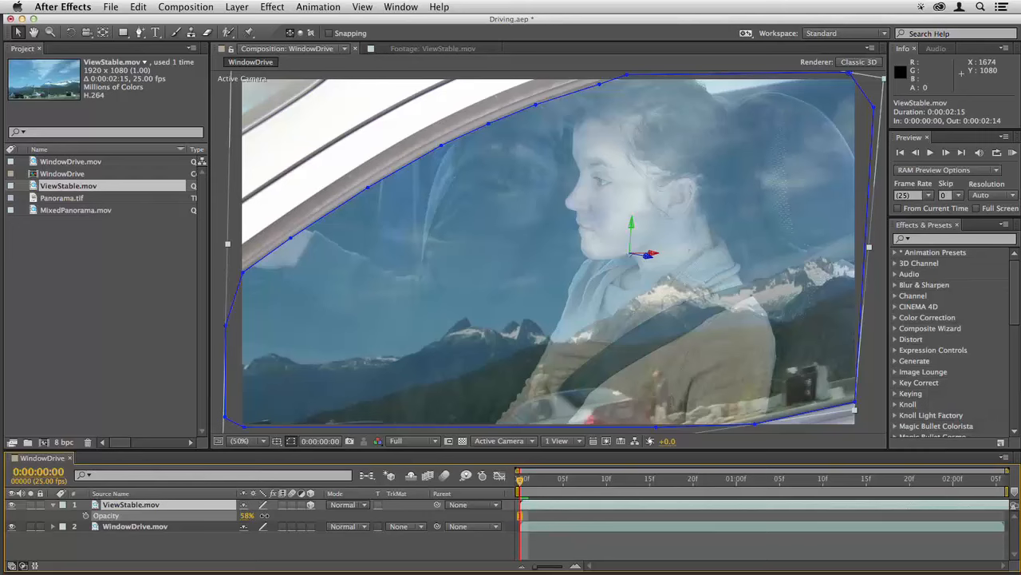
pyautogui.moveTo(248, 515); pyautogui.dragTo(253, 516)
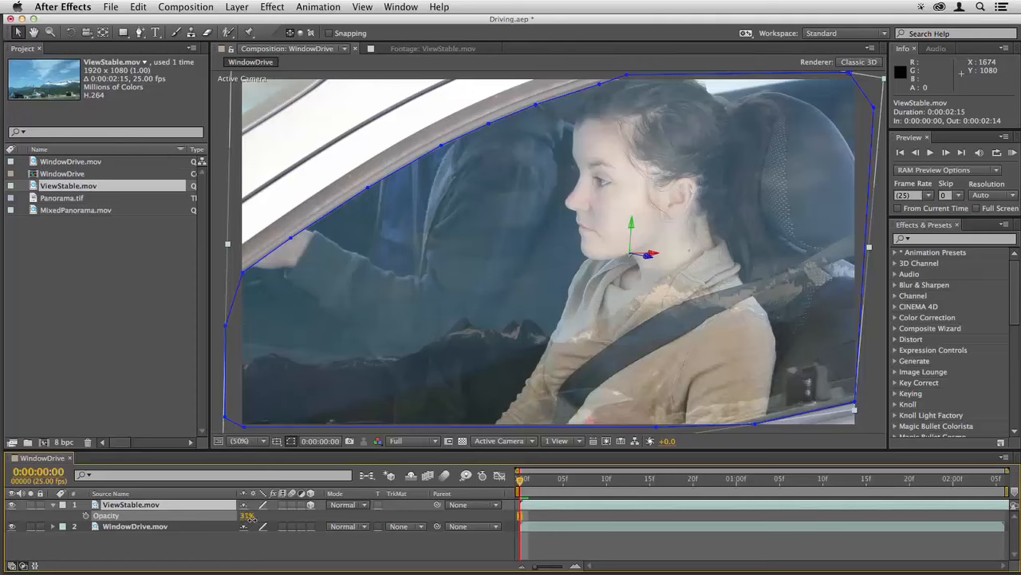
# - Settle ViewStable.mov's opacity at 31% and apply a Gaussian Blur with a blurriness of 4.1 to the layer
pyautogui.moveTo(251, 520); pyautogui.dragTo(253, 520)
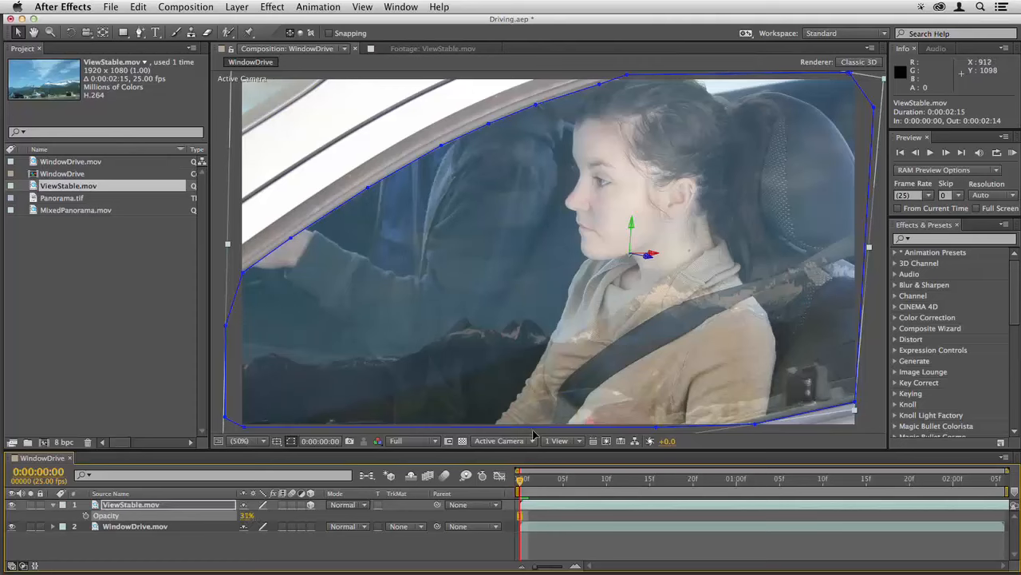
pyautogui.moveTo(947, 263); pyautogui.dragTo(541, 503)
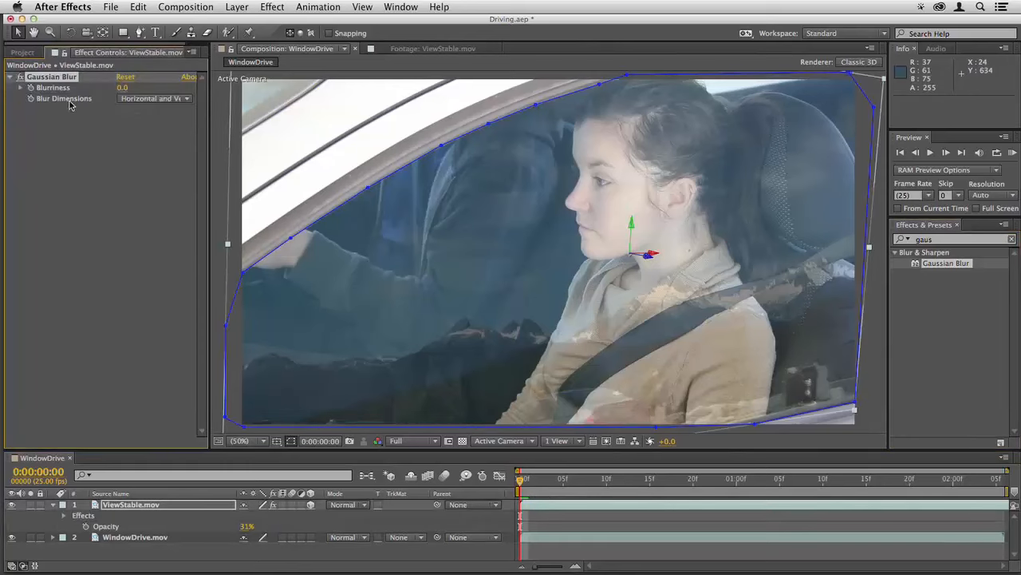
pyautogui.moveTo(122, 89); pyautogui.dragTo(132, 91)
# - Apply a Directional Blur to ViewStable.mov with an 81° direction and a blur length of 13.3, and check it over the first frames
pyautogui.doubleClick(942, 240)
pyautogui.write('dire')
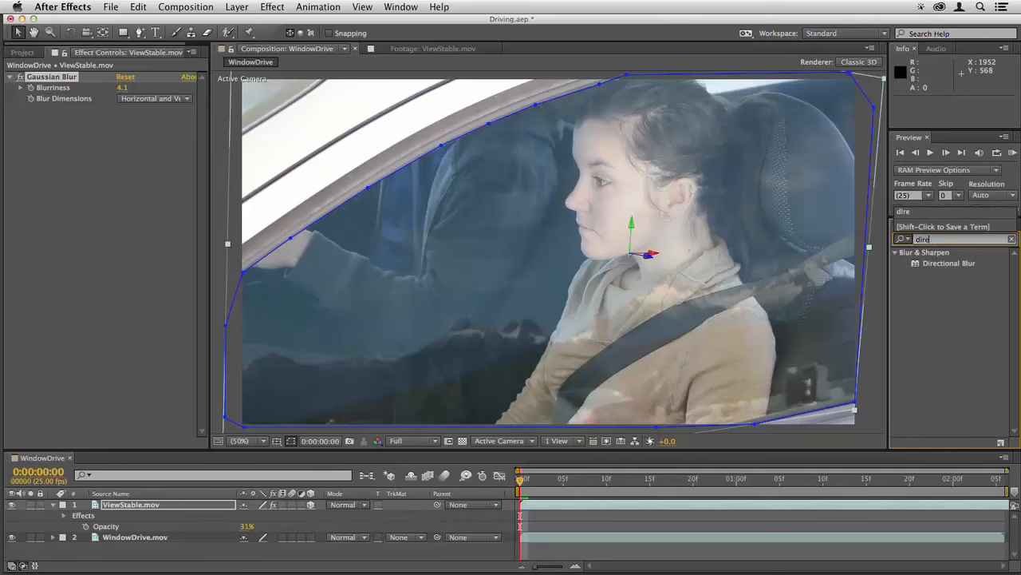
pyautogui.write('c')
pyautogui.moveTo(950, 263); pyautogui.dragTo(650, 333)
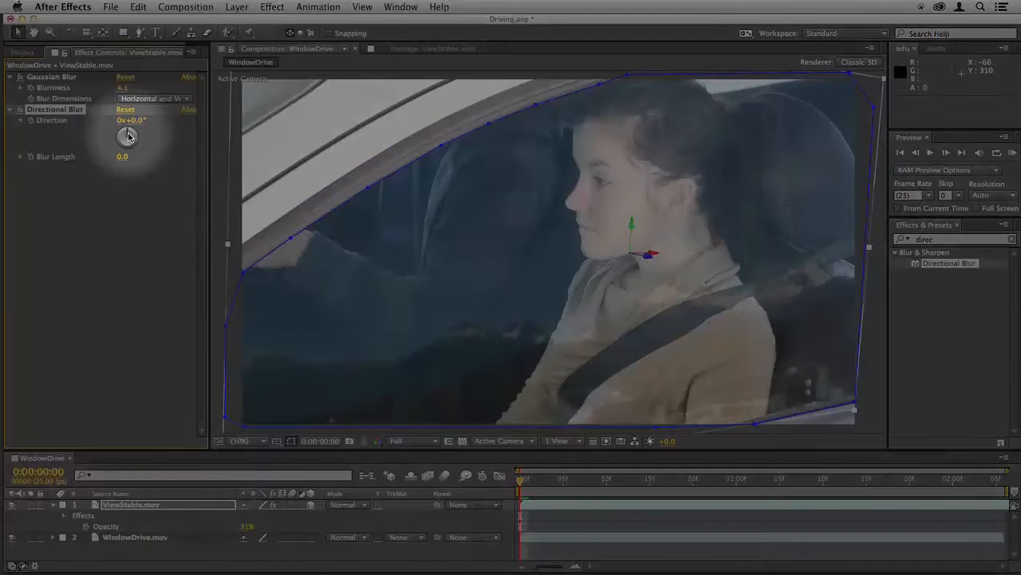
pyautogui.moveTo(129, 137); pyautogui.dragTo(128, 134)
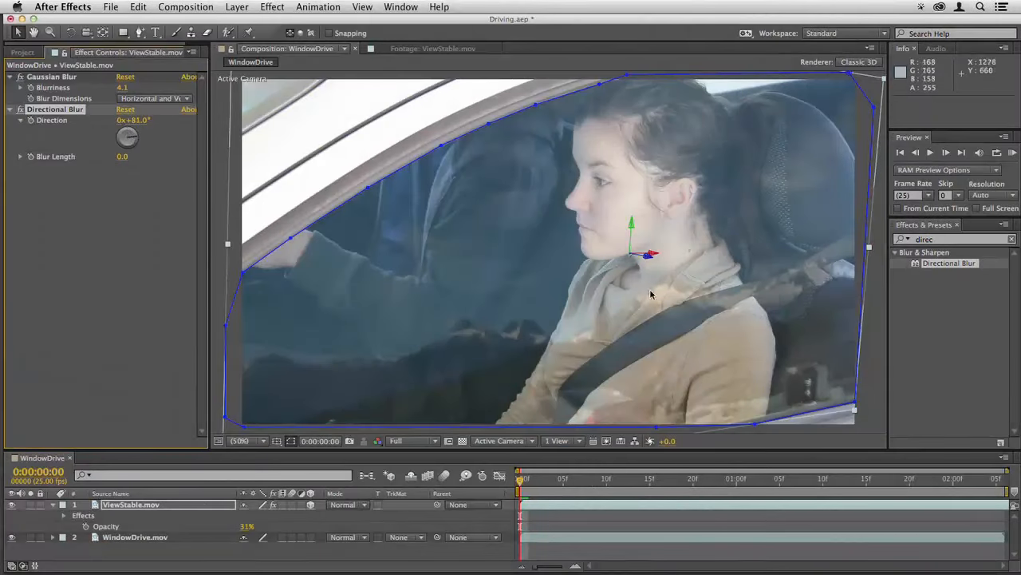
pyautogui.moveTo(122, 158); pyautogui.dragTo(204, 161)
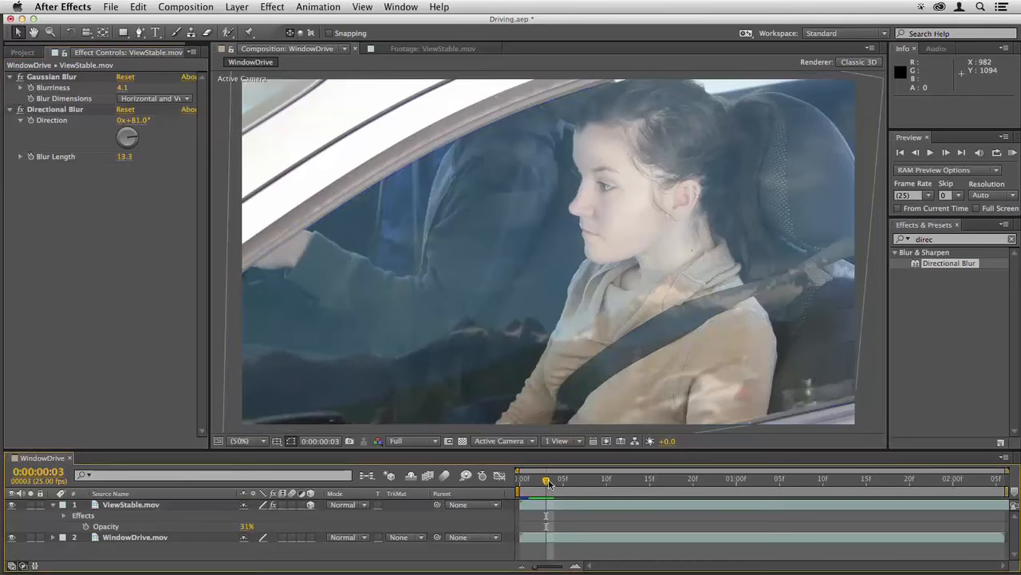
pyautogui.moveTo(547, 480); pyautogui.dragTo(506, 480)
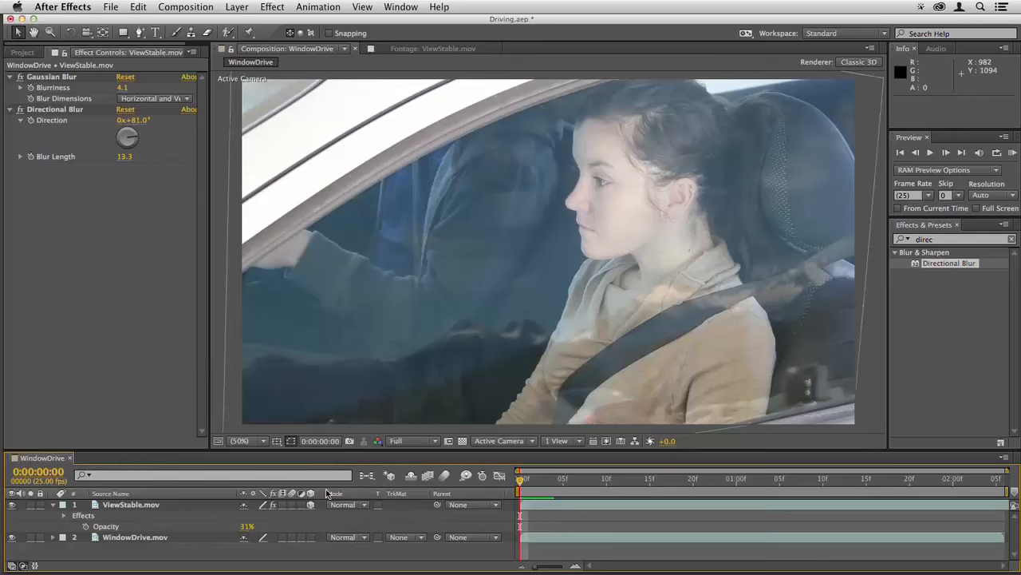
# - Pre-compose the ViewStable.mov and WindowDrive.mov layers together, moving all attributes into the new composition
pyautogui.click(53, 505)
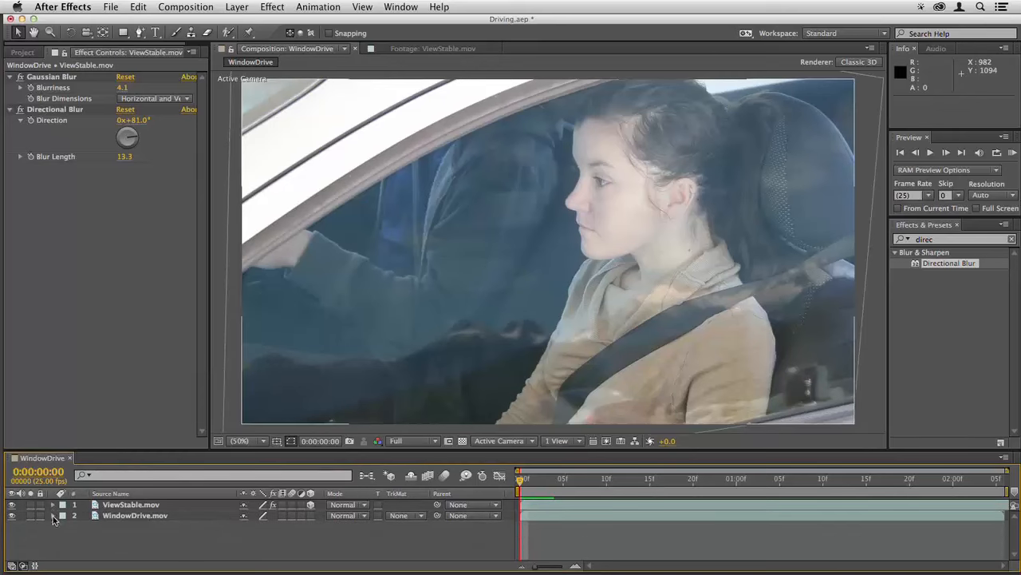
pyautogui.click(128, 516)
pyautogui.keyDown('shift'); pyautogui.click(130, 504); pyautogui.keyUp('shift')
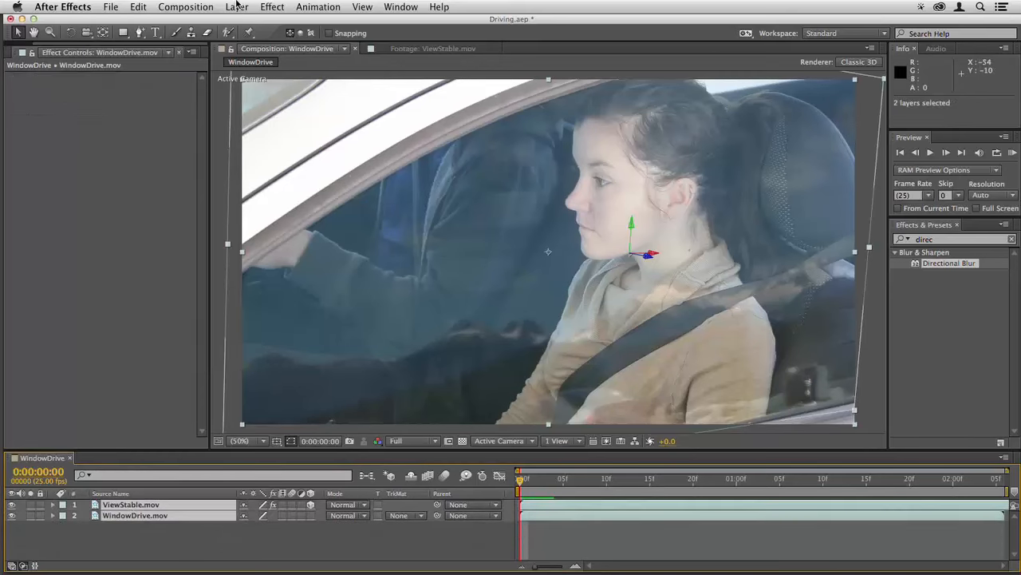
pyautogui.click(237, 6)
pyautogui.click(286, 443)
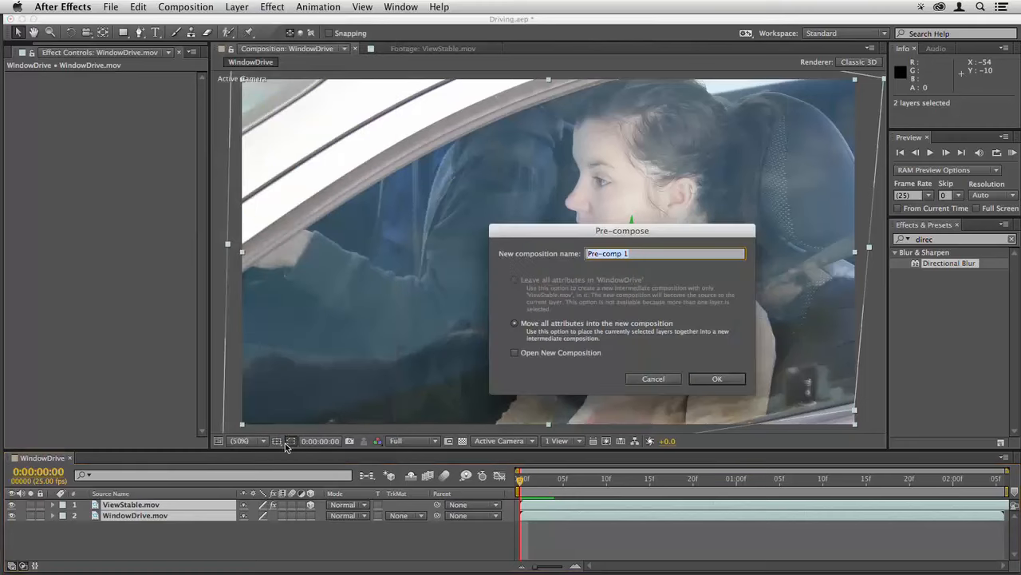
pyautogui.click(717, 379)
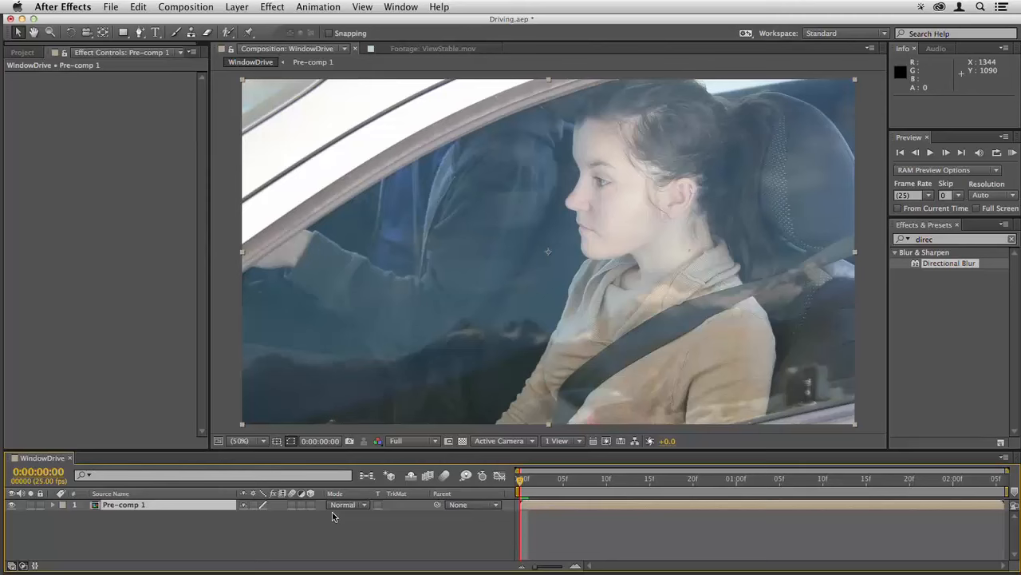
# - Add the expression wiggle (5, 10) to the pre-composed layer's Position, preview the shake, and return to the first frame
pyautogui.press('p')
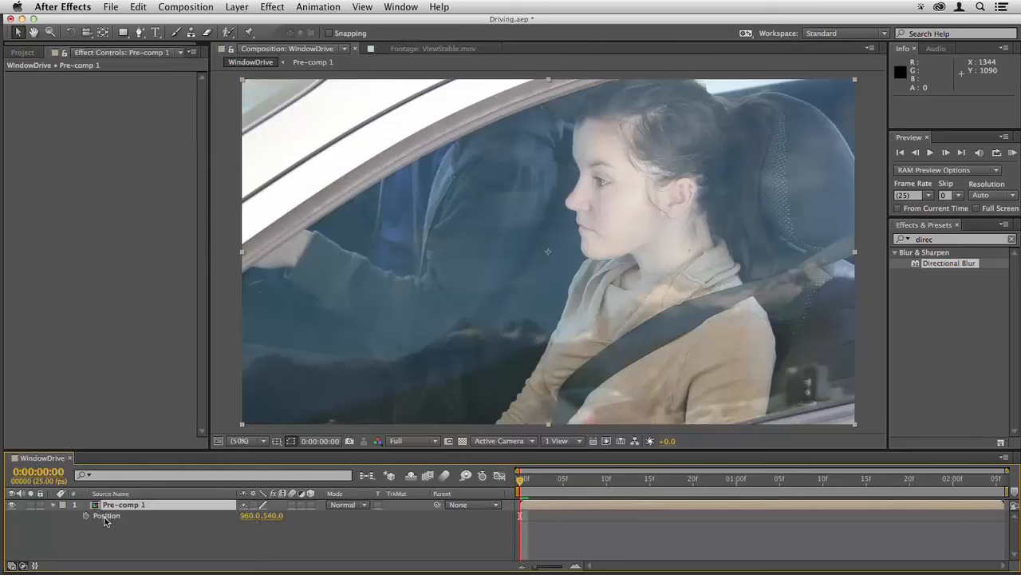
pyautogui.click(104, 516)
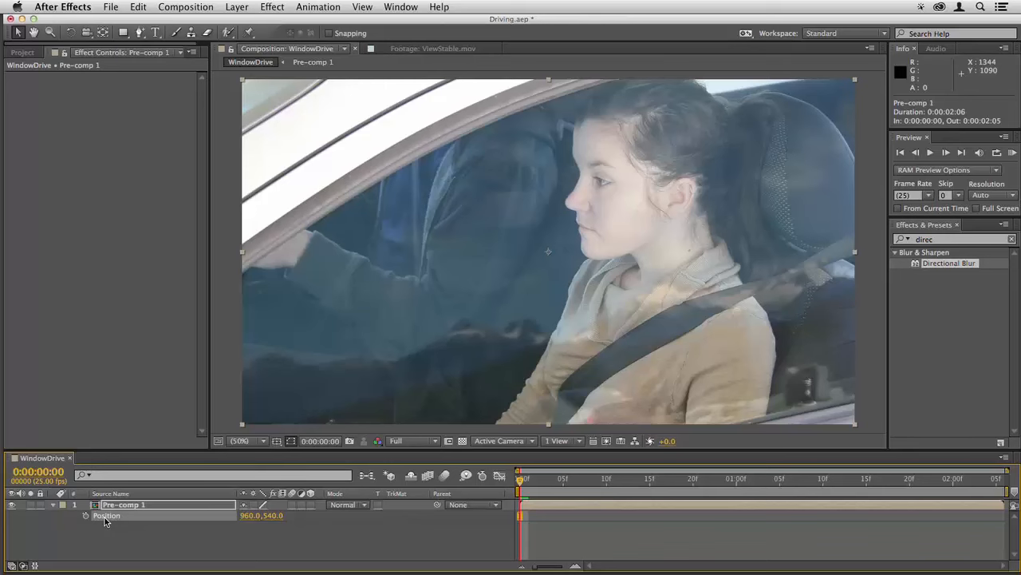
pyautogui.hotkey('alt', 'shift', '=')
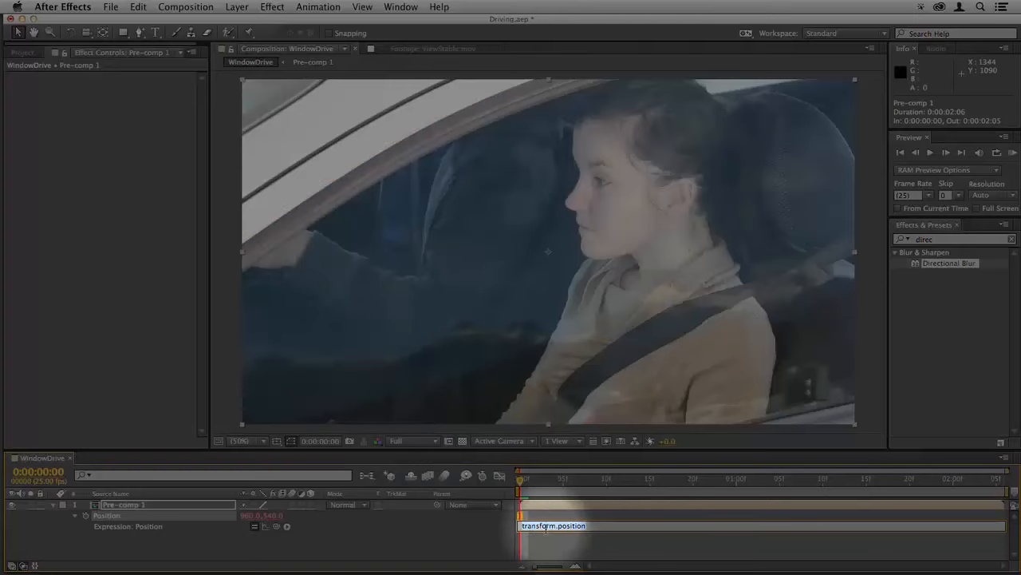
pyautogui.click(572, 525)
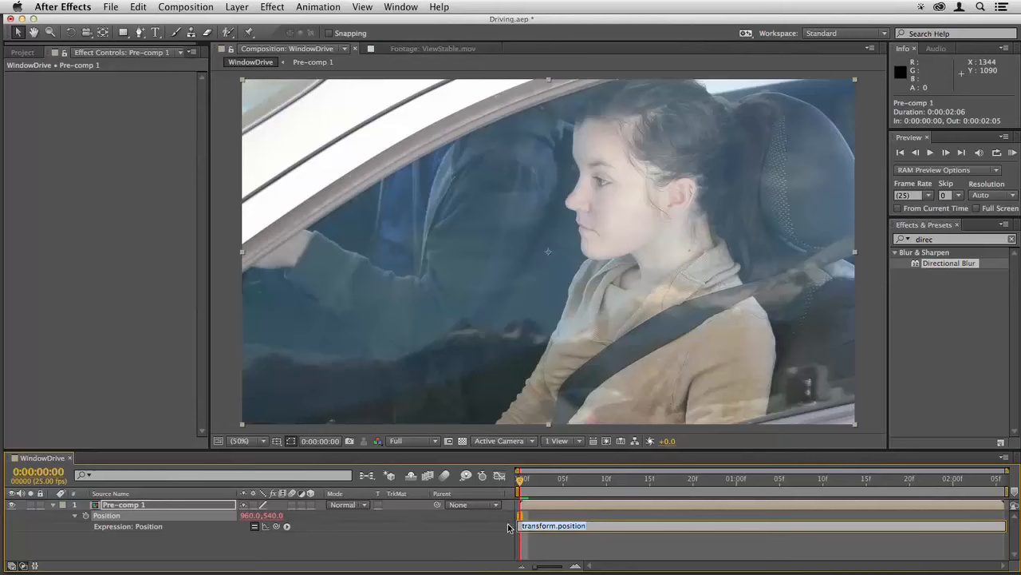
pyautogui.write('wiggle (5, 1')
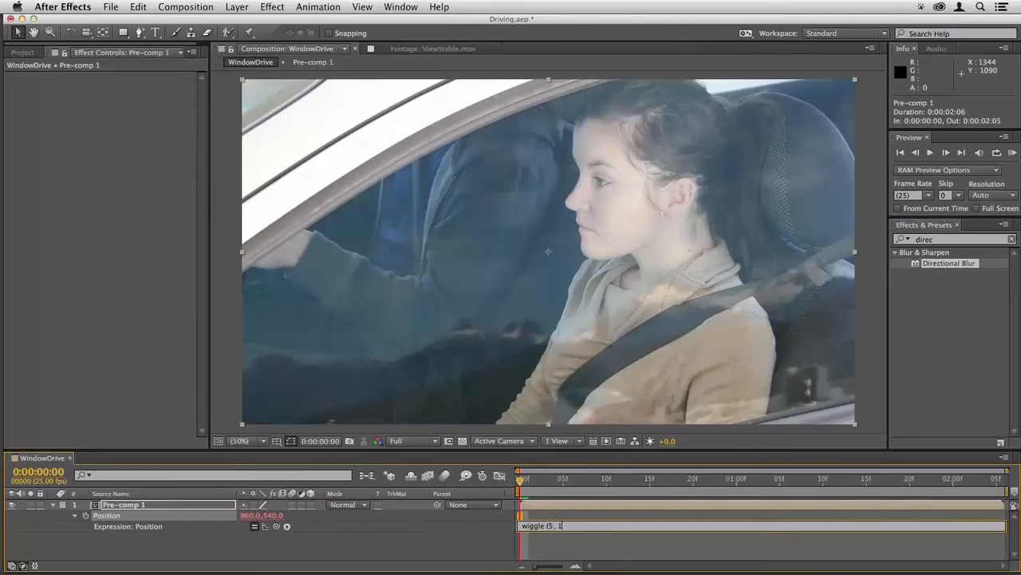
pyautogui.write('0)')
pyautogui.click(580, 542)
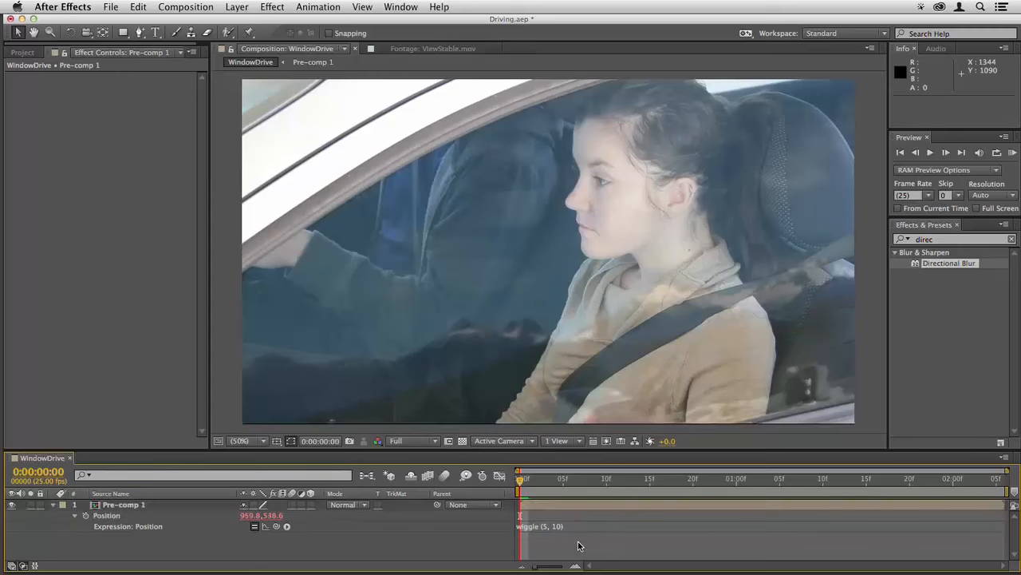
pyautogui.press('space')
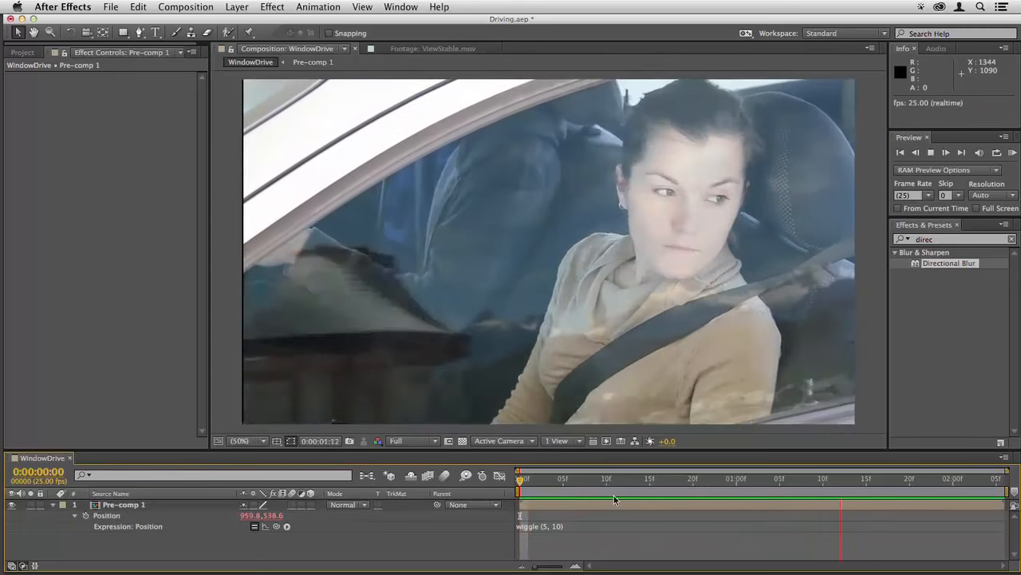
pyautogui.click(614, 482)
pyautogui.moveTo(614, 482); pyautogui.dragTo(517, 486)
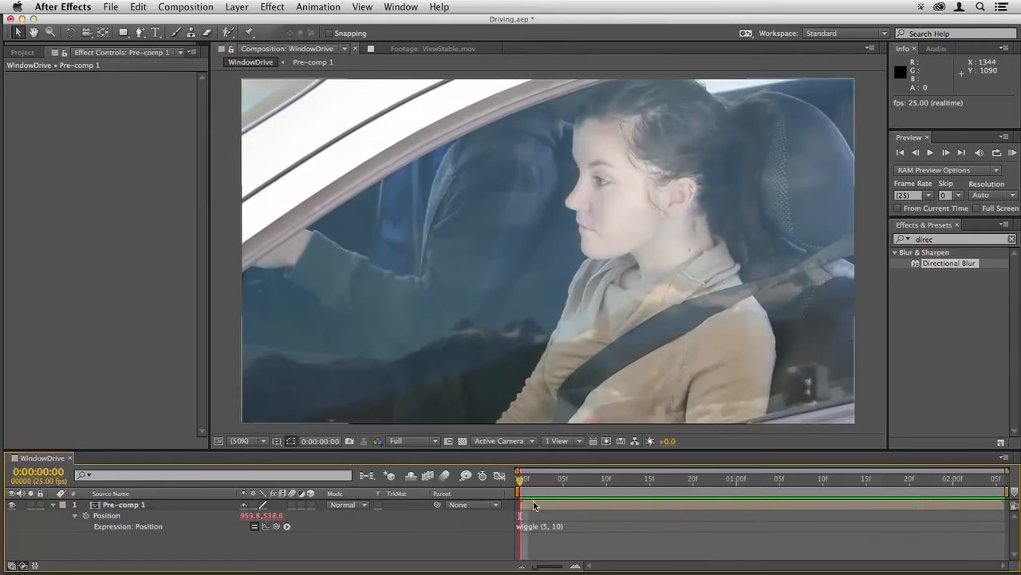
# - Scale the pre-composed layer up to 104% so the shake hides its edges, and preview the result
pyautogui.click(534, 505)
pyautogui.press('s')
pyautogui.click(281, 517)
pyautogui.write('1')
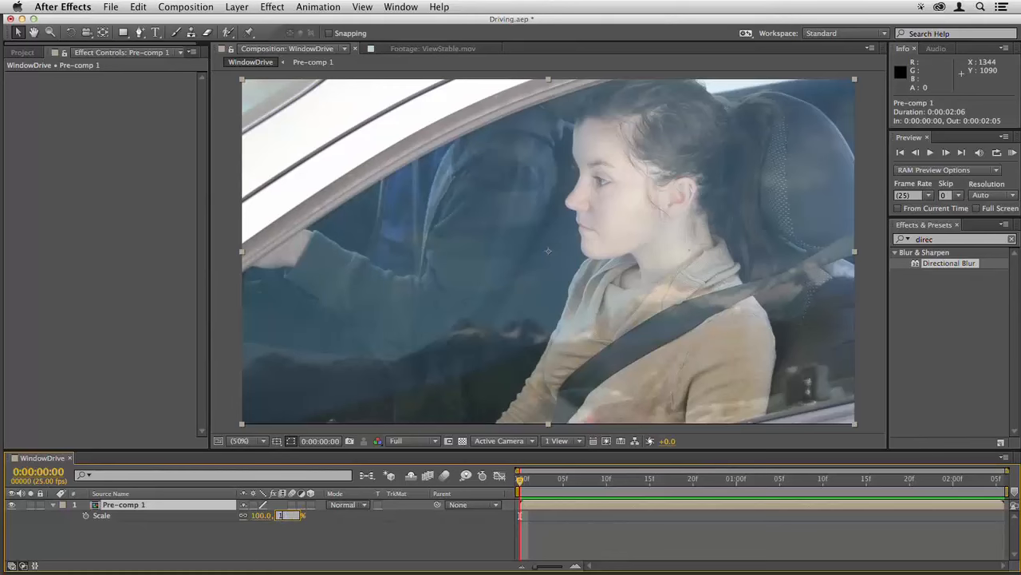
pyautogui.write('04')
pyautogui.press('Return')
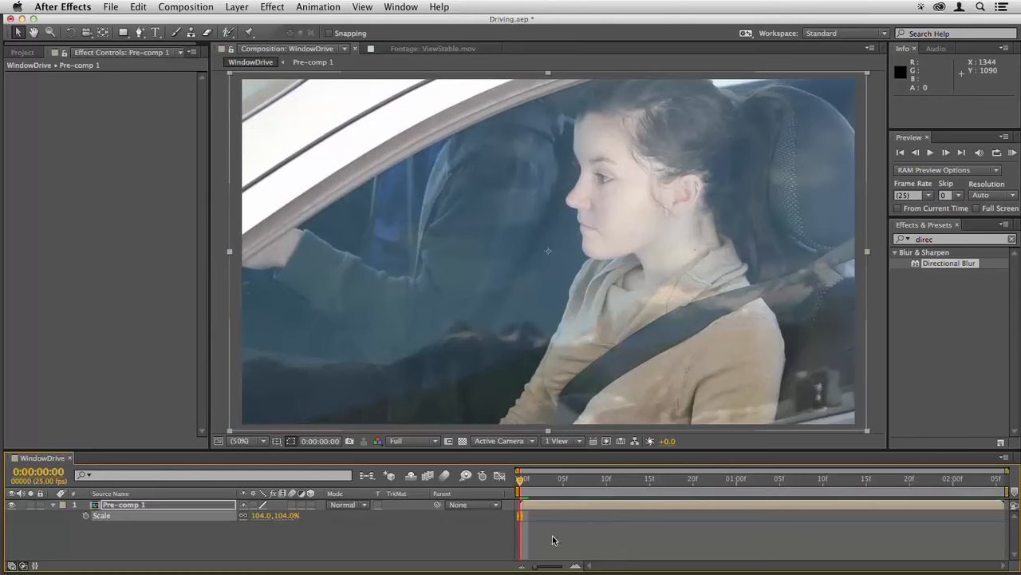
pyautogui.press('space')
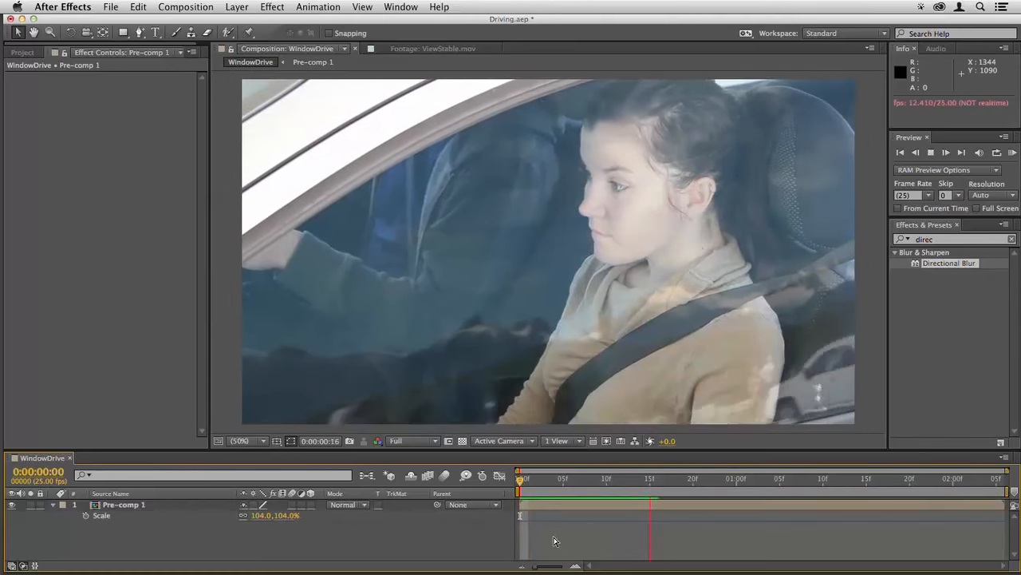
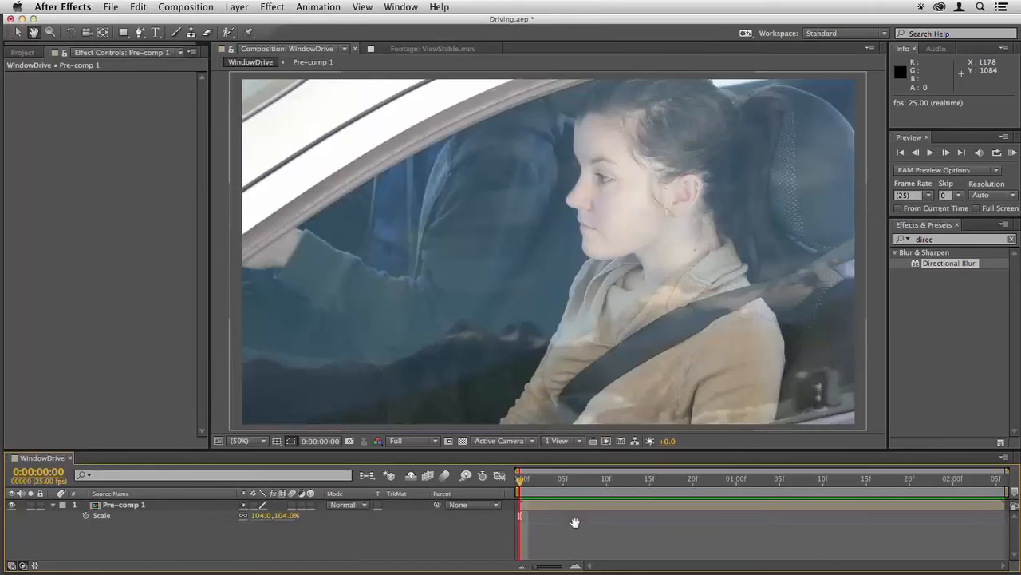
pyautogui.press('space')
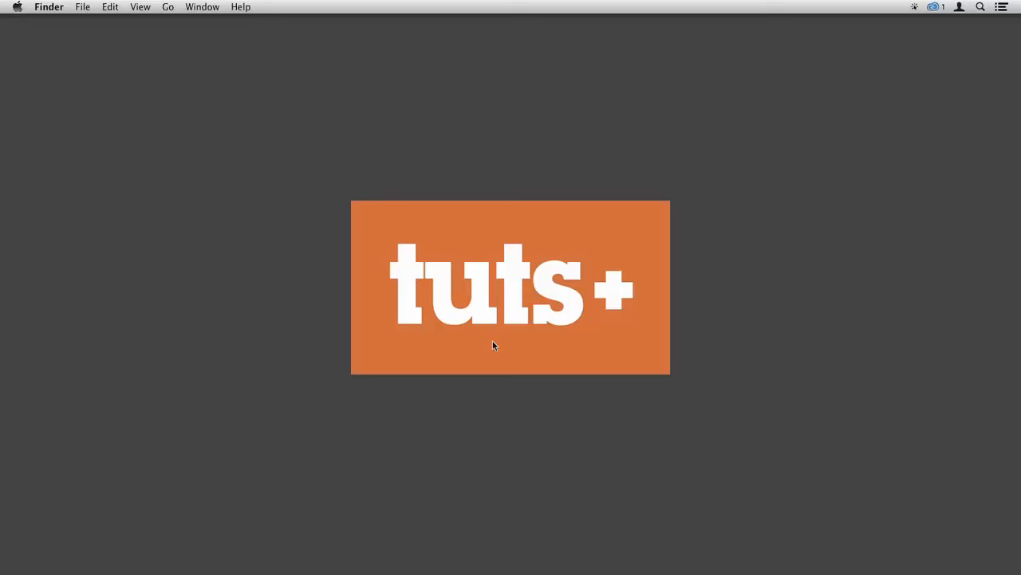
# - Switch to After Effects with the PlasmaPlate composition, preview the clip, and return to its first frame
pyautogui.click(480, 547)
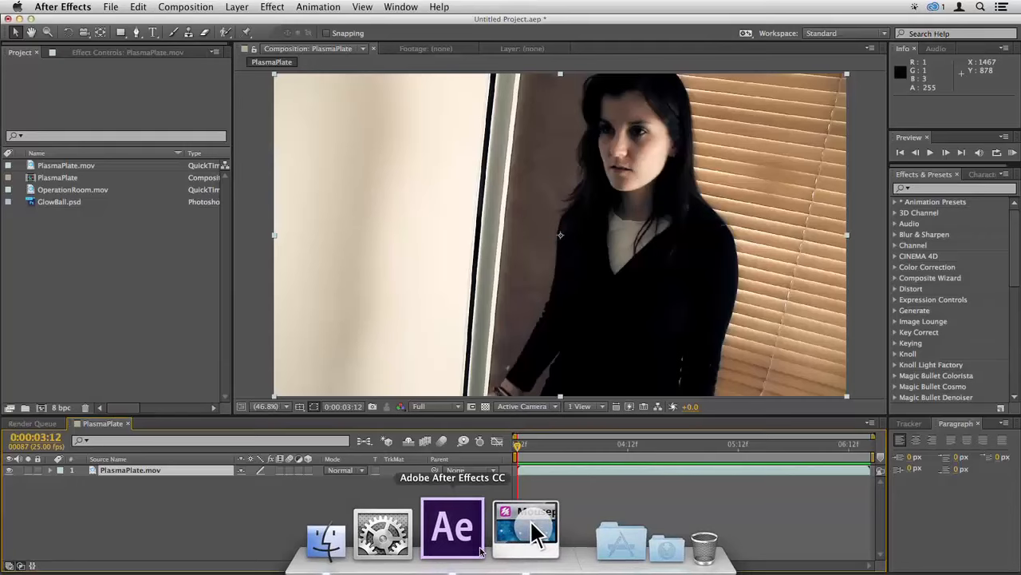
pyautogui.click(573, 508)
pyautogui.press('space')
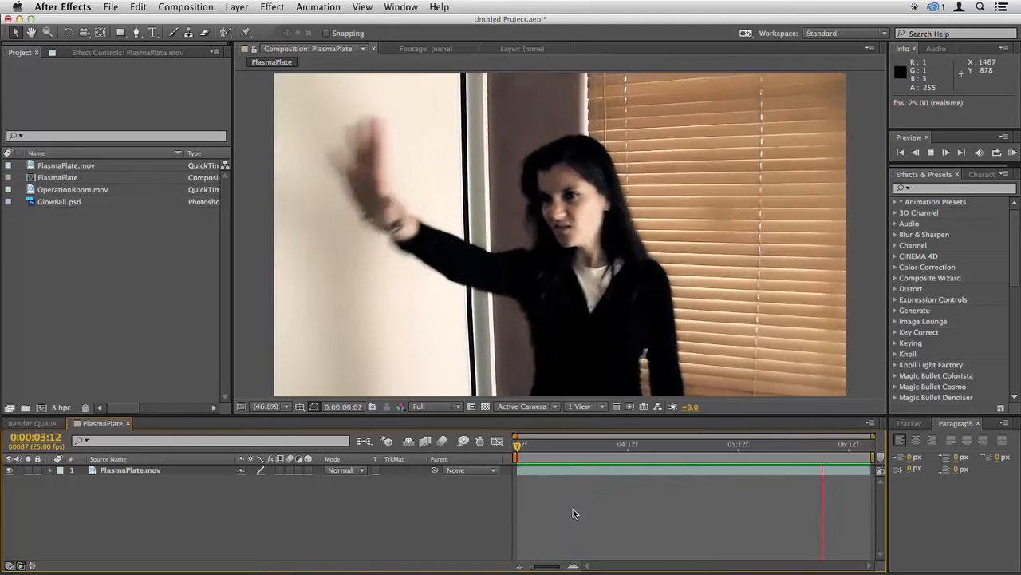
pyautogui.press('space')
pyautogui.moveTo(547, 449); pyautogui.dragTo(517, 455)
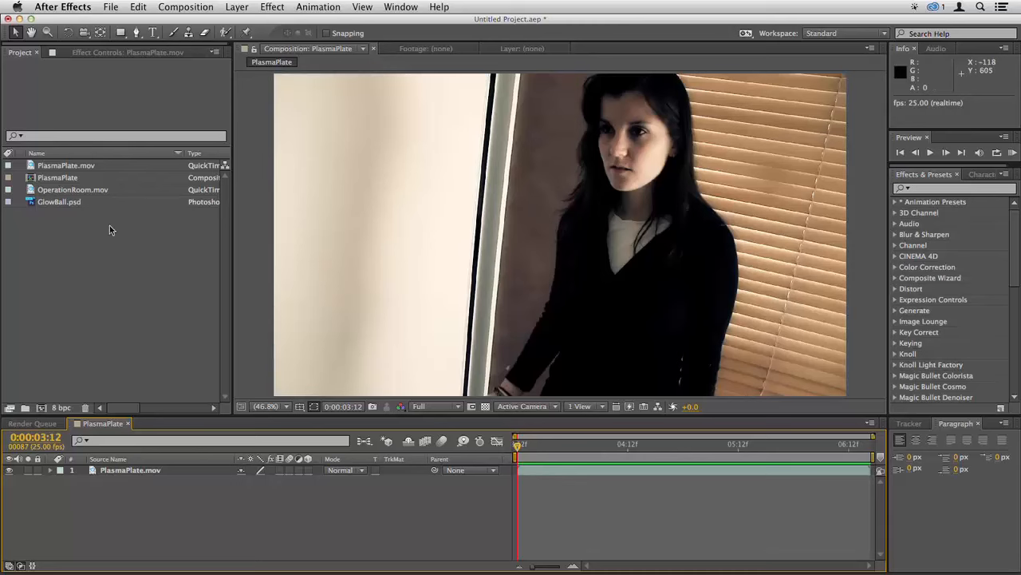
# - Add GlowBall.psd to the PlasmaPlate composition above the footage and set its blending mode to Add
pyautogui.moveTo(53, 208)
pyautogui.mouseDown()
pyautogui.moveTo(70, 215)
pyautogui.moveTo(66, 208)
pyautogui.mouseUp()
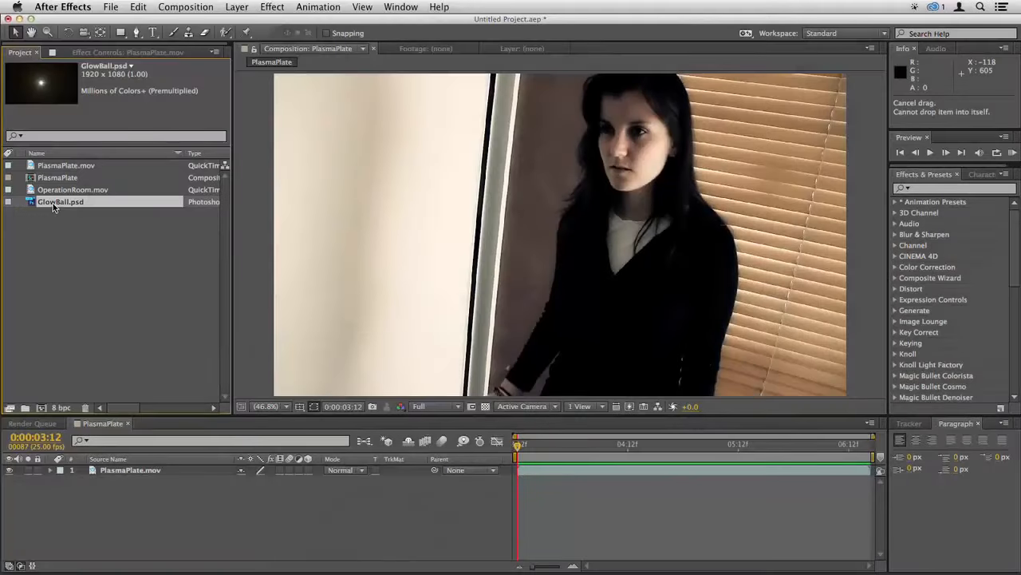
pyautogui.moveTo(53, 203); pyautogui.dragTo(556, 261)
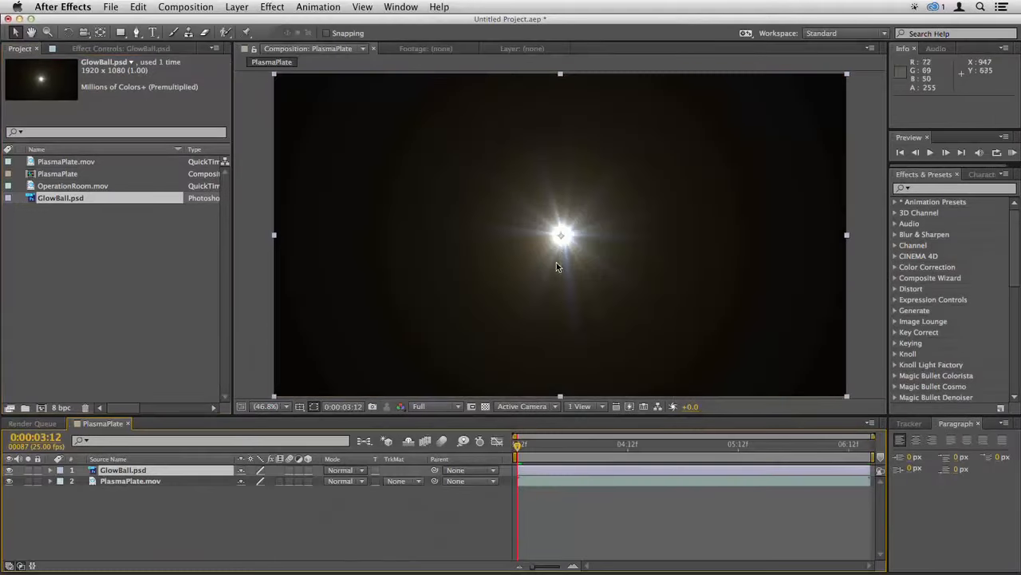
pyautogui.rightClick(553, 301)
pyautogui.moveTo(607, 241)
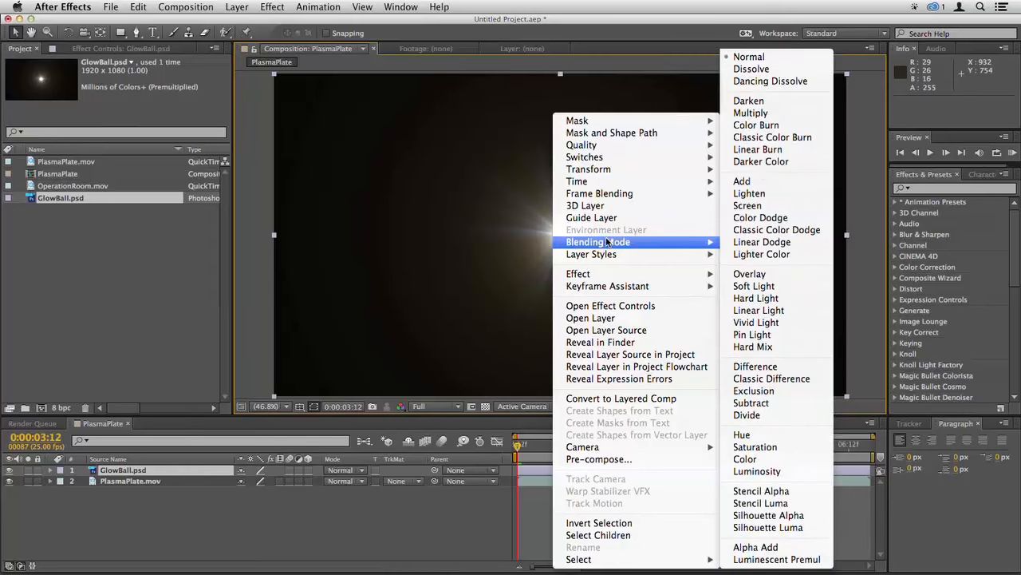
pyautogui.click(747, 181)
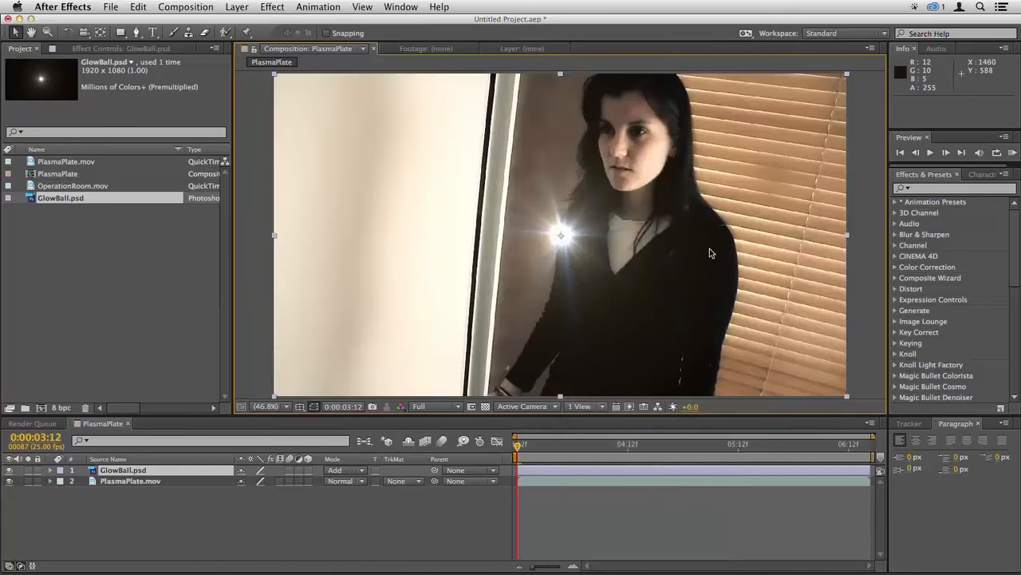
# - At 0:00:05:12, move the glow ball onto the woman's raised hand at about 720.5, 285.5 and set a Position keyframe
pyautogui.click(552, 444)
pyautogui.moveTo(561, 445); pyautogui.dragTo(740, 444)
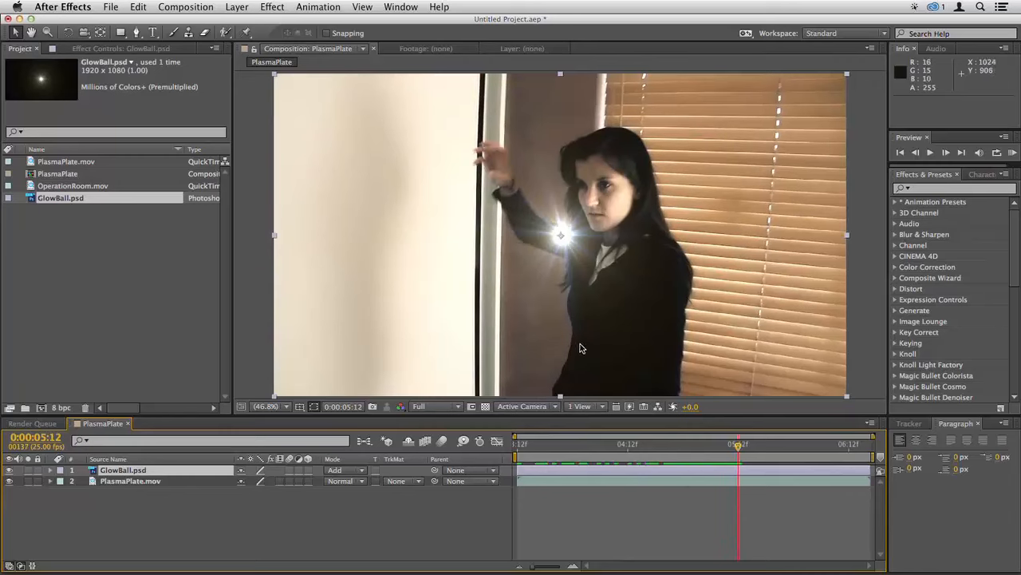
pyautogui.press('p')
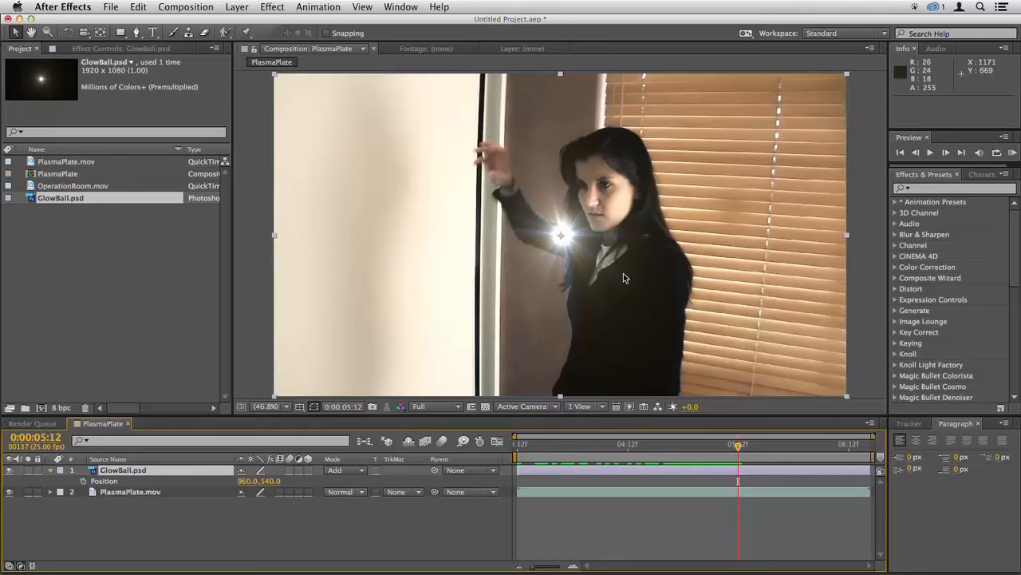
pyautogui.moveTo(621, 293); pyautogui.dragTo(549, 224)
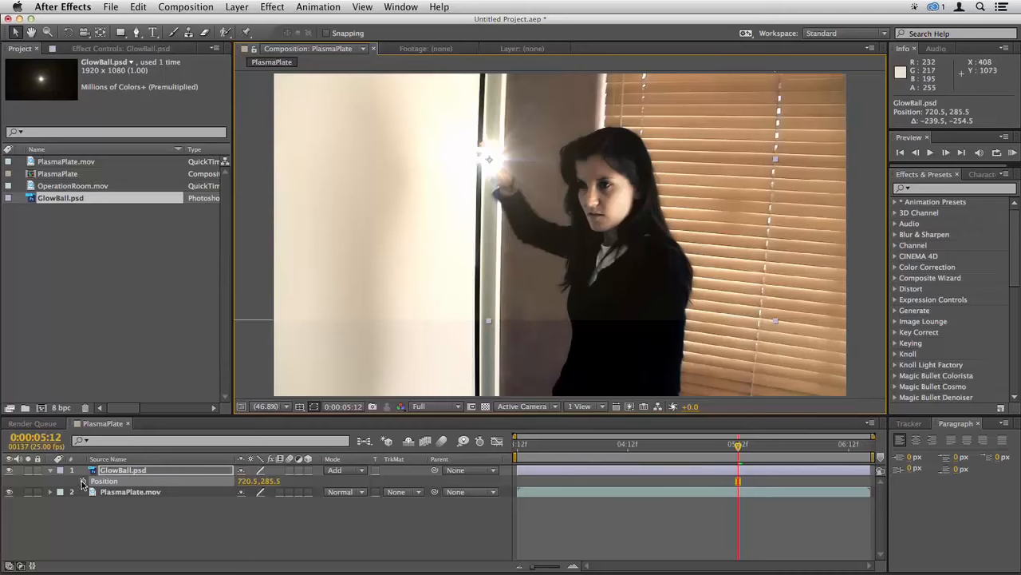
pyautogui.click(82, 481)
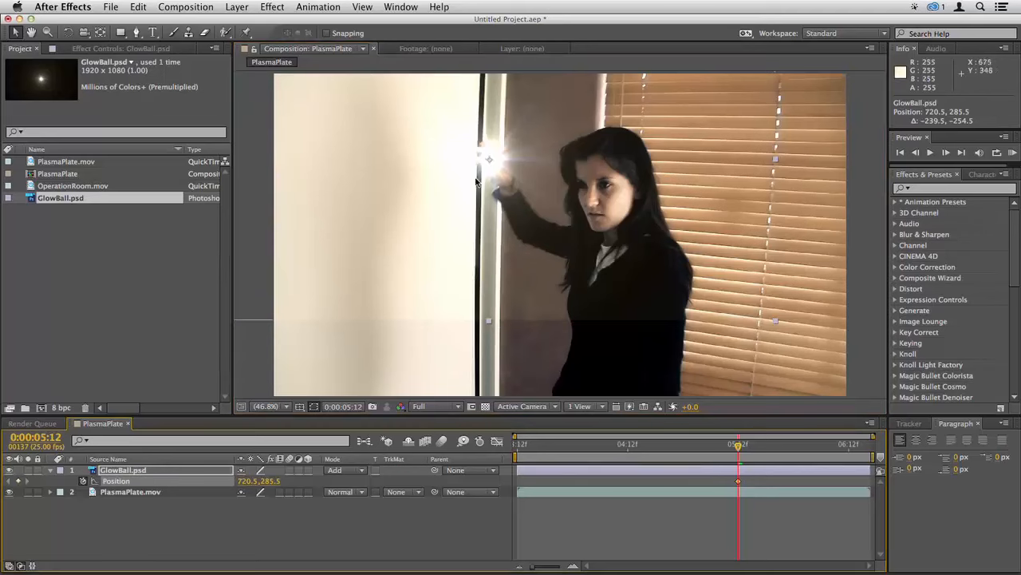
pyautogui.moveTo(699, 451); pyautogui.dragTo(651, 447)
pyautogui.moveTo(561, 241); pyautogui.dragTo(527, 425)
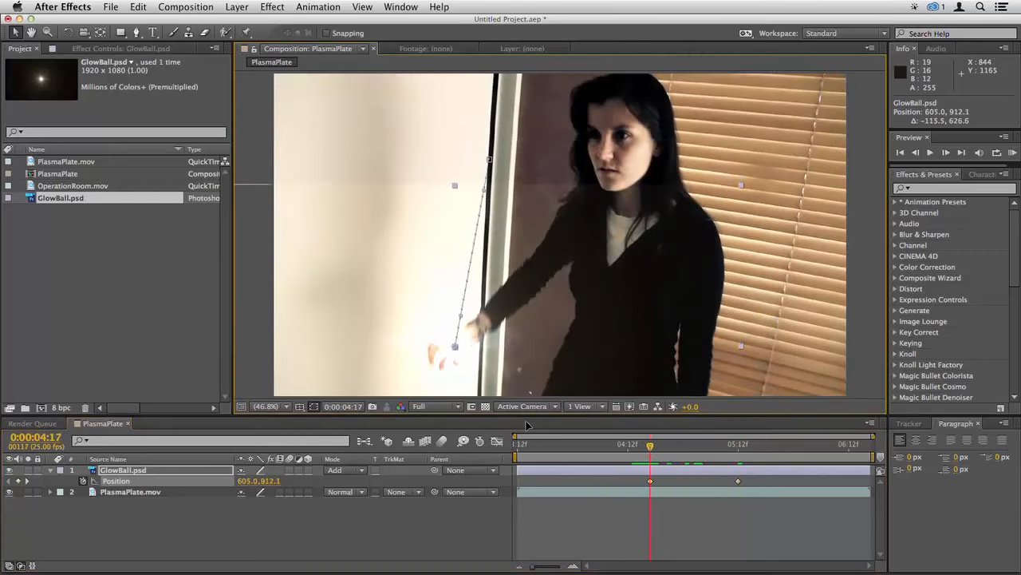
pyautogui.press('super+z')
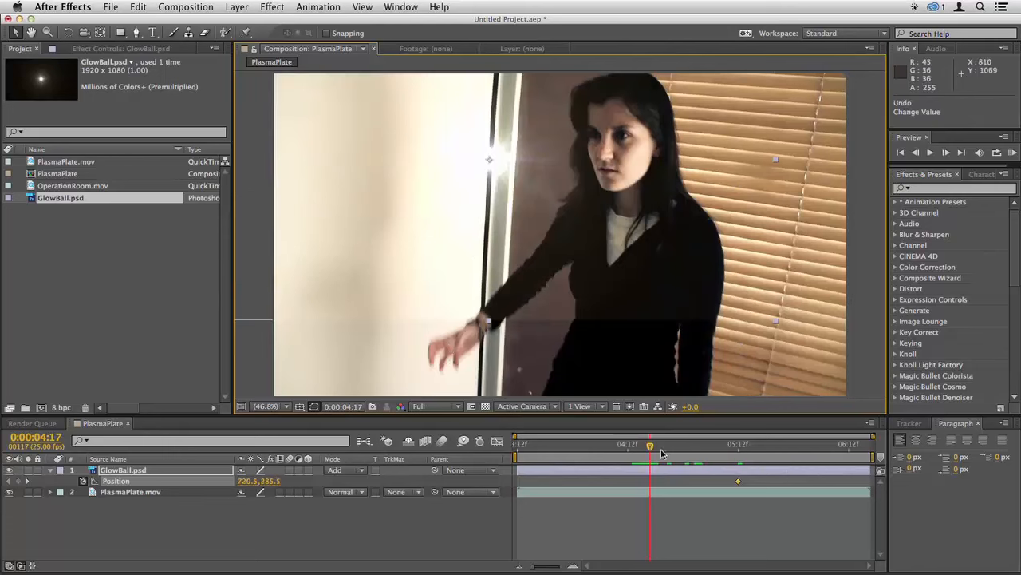
pyautogui.moveTo(661, 453); pyautogui.dragTo(739, 456)
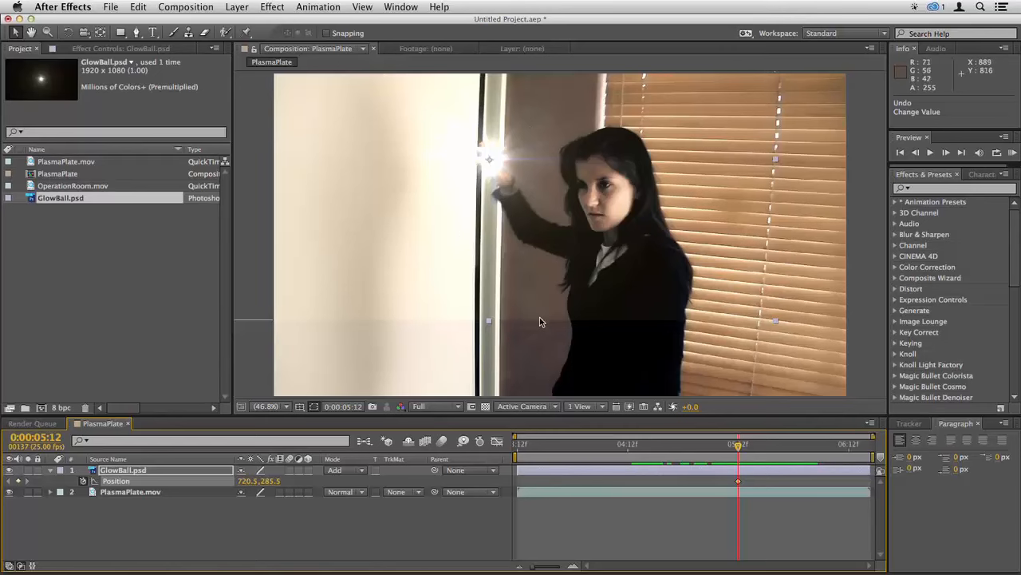
# - Draw an elliptical mask around the glow on the GlowBall.psd layer and feather it by 51 pixels
pyautogui.press(',')
pyautogui.press(',')
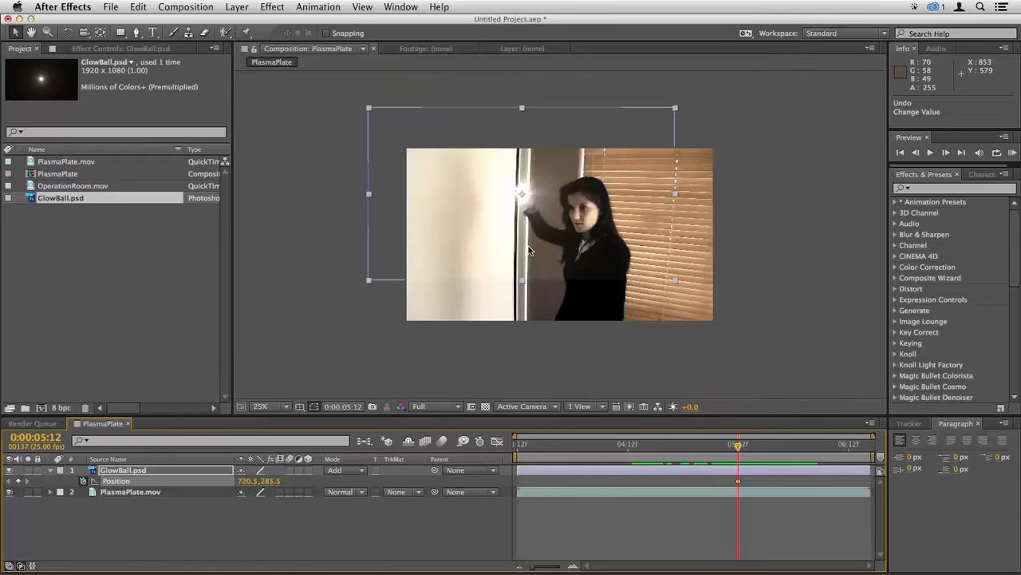
pyautogui.click(123, 34)
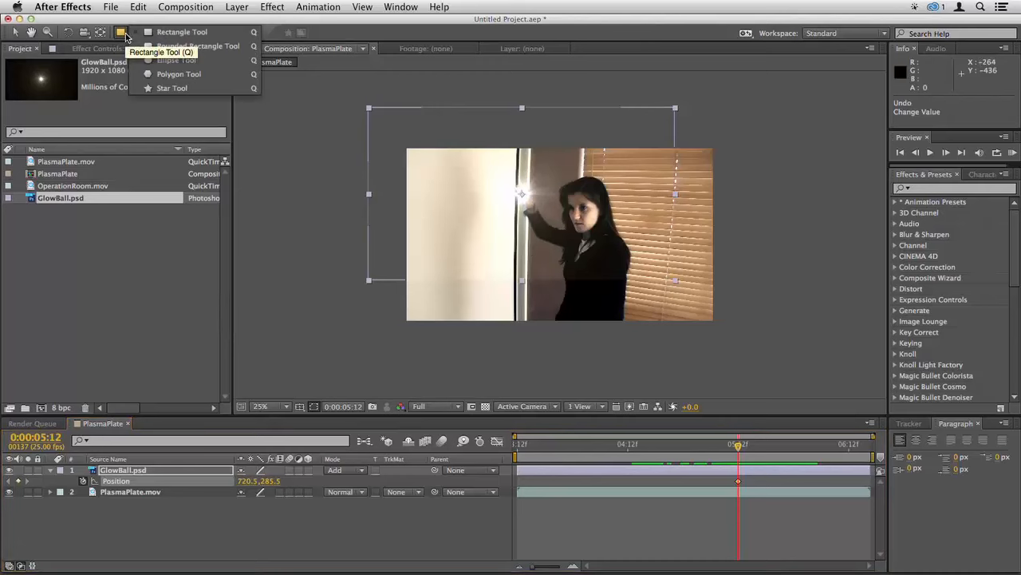
pyautogui.click(207, 62)
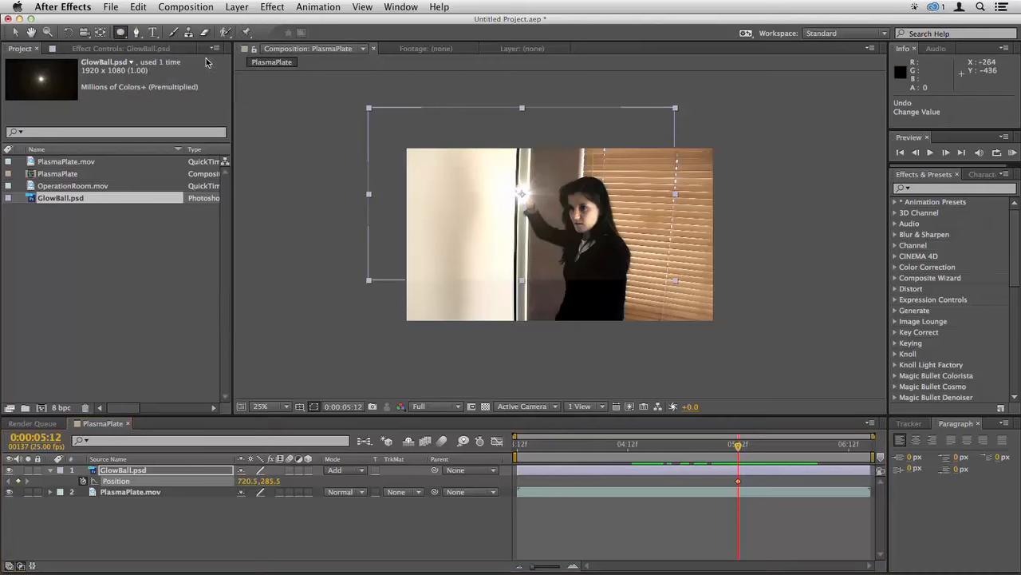
pyautogui.click(556, 471)
pyautogui.moveTo(465, 134); pyautogui.dragTo(588, 254)
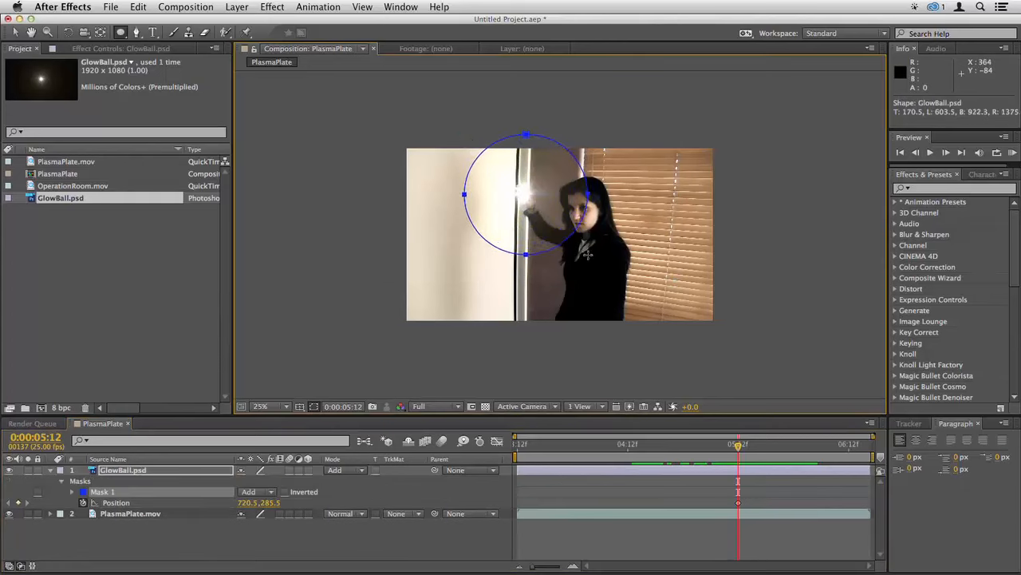
pyautogui.press('f')
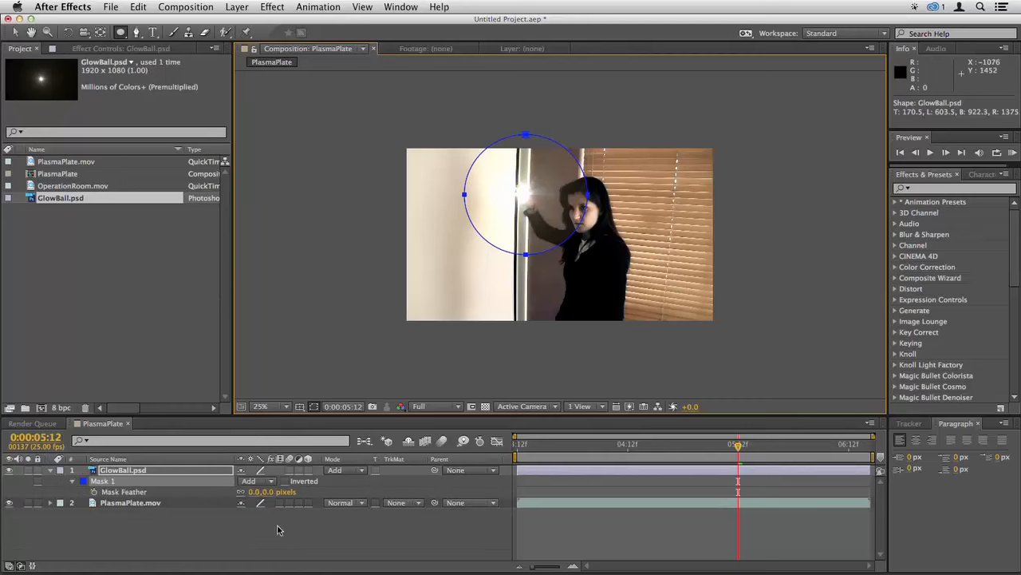
pyautogui.moveTo(257, 493); pyautogui.dragTo(275, 492)
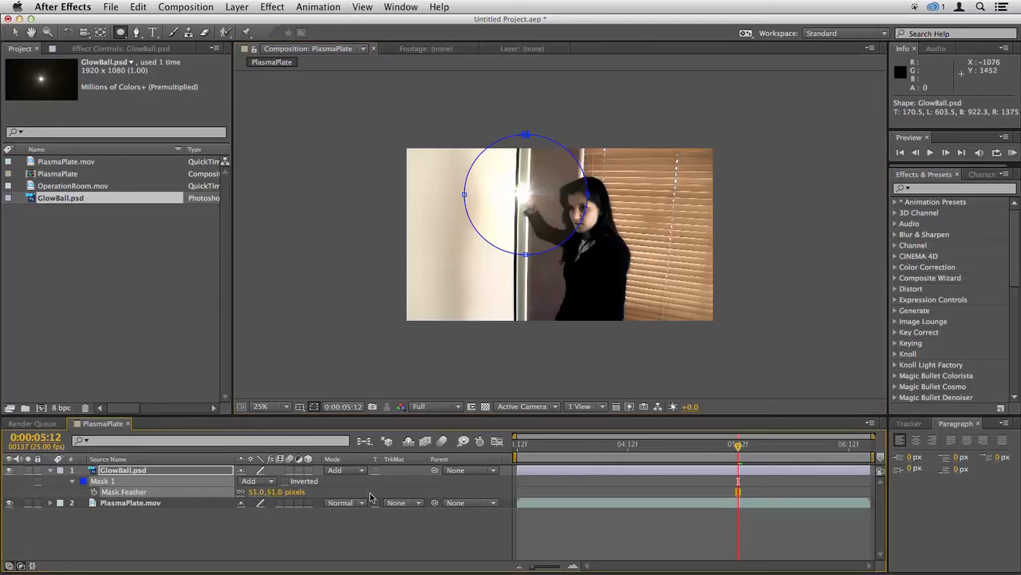
# - Keyframe the glow ball's Position on the woman's hand: about 611.4, 555.0 at 0:00:05:01 and 631.0, 432.5 at 0:00:05:06
pyautogui.press('p')
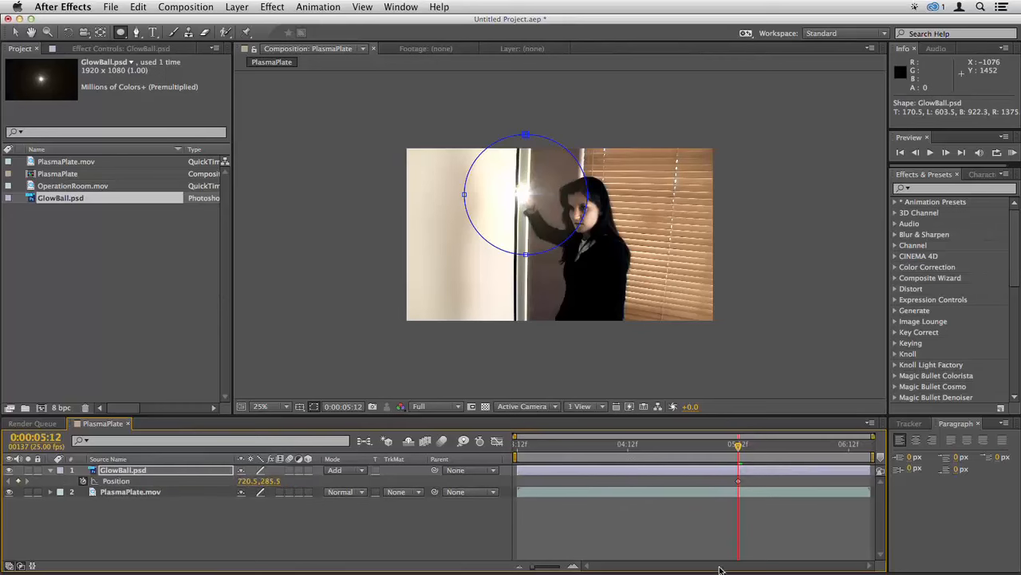
pyautogui.click(738, 480)
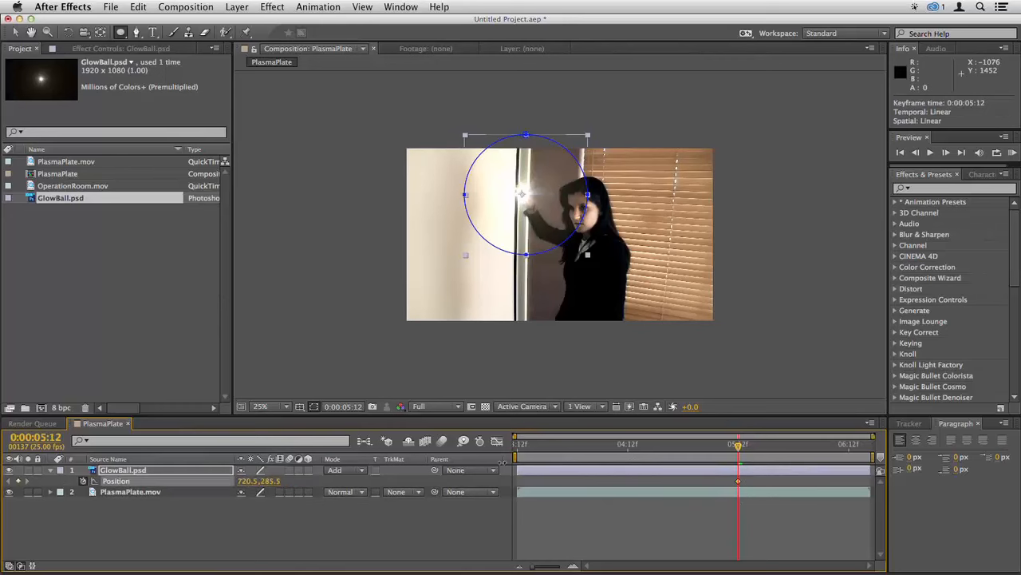
pyautogui.click(273, 408)
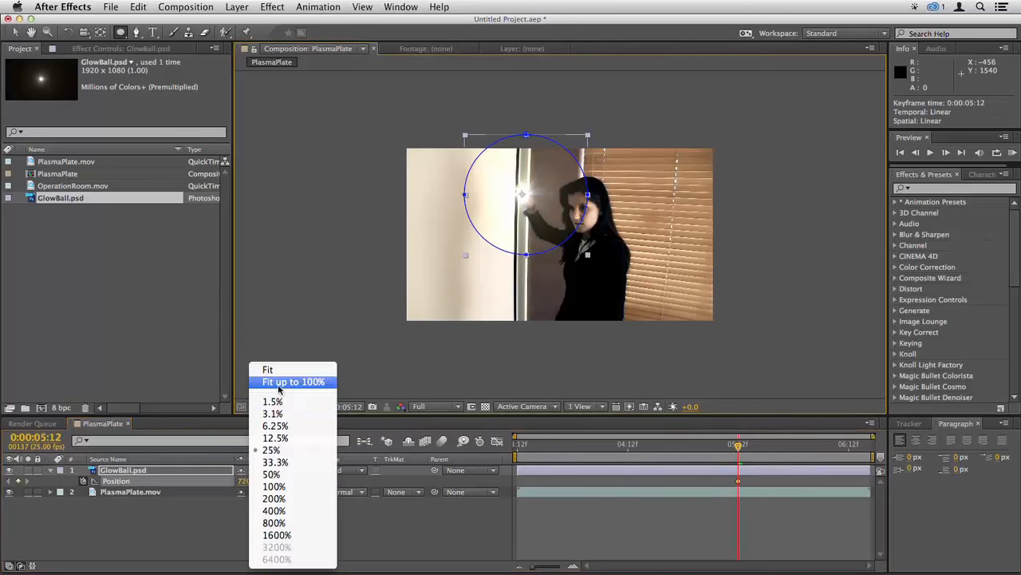
pyautogui.click(323, 381)
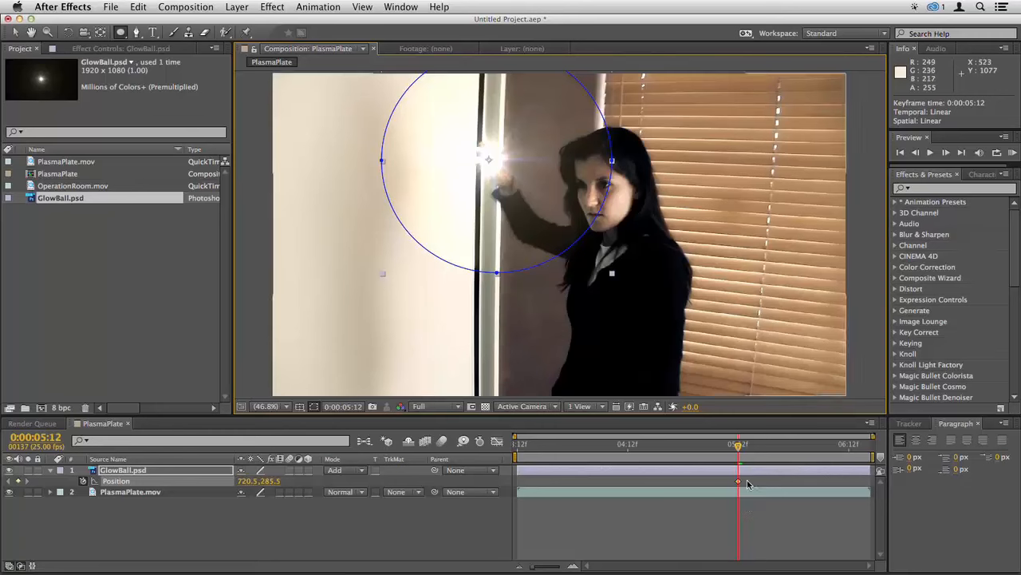
pyautogui.click(734, 445)
pyautogui.moveTo(734, 445); pyautogui.dragTo(690, 453)
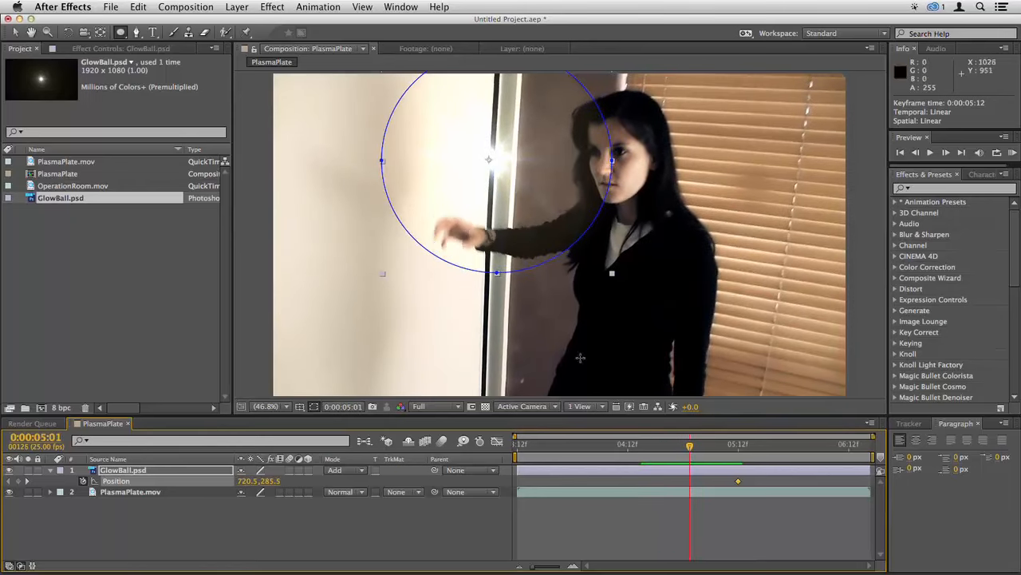
pyautogui.press('v')
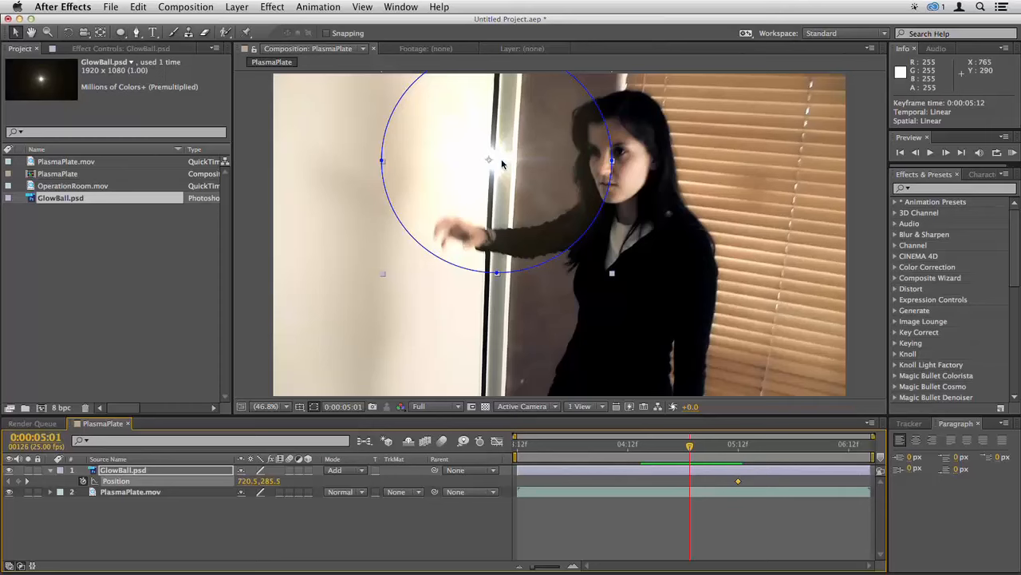
pyautogui.moveTo(501, 160); pyautogui.dragTo(471, 246)
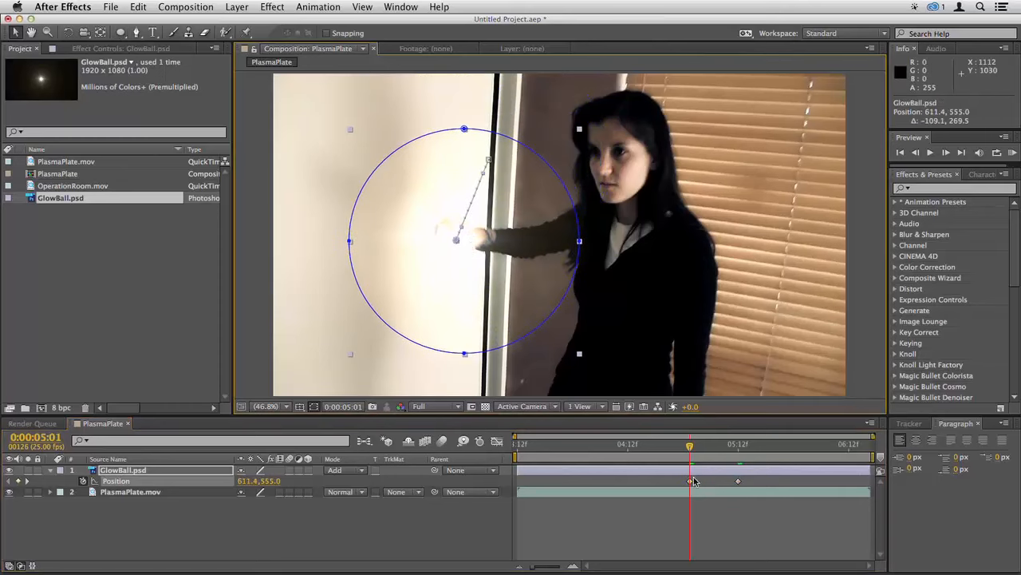
pyautogui.moveTo(690, 450); pyautogui.dragTo(713, 445)
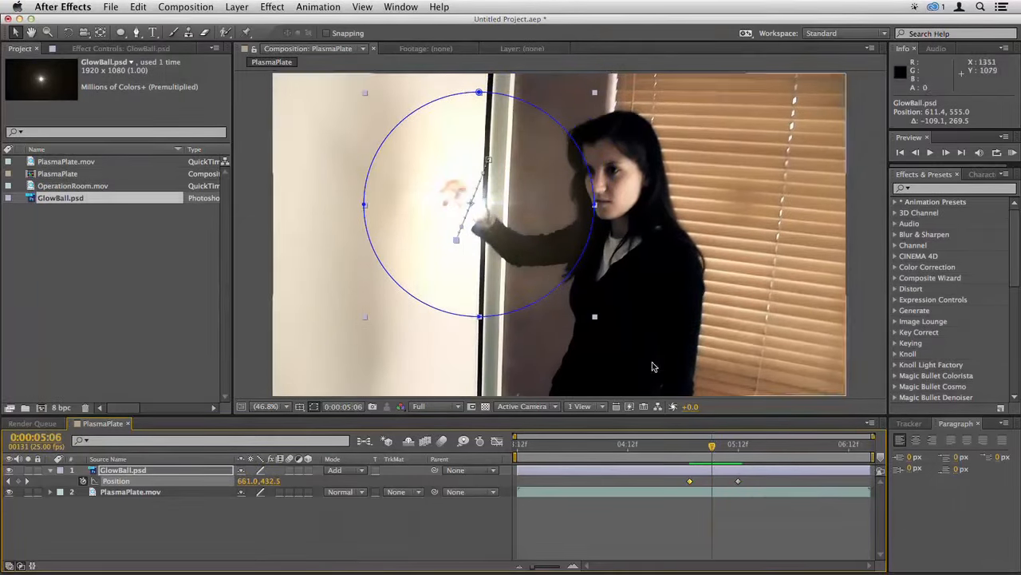
pyautogui.moveTo(489, 214); pyautogui.dragTo(480, 214)
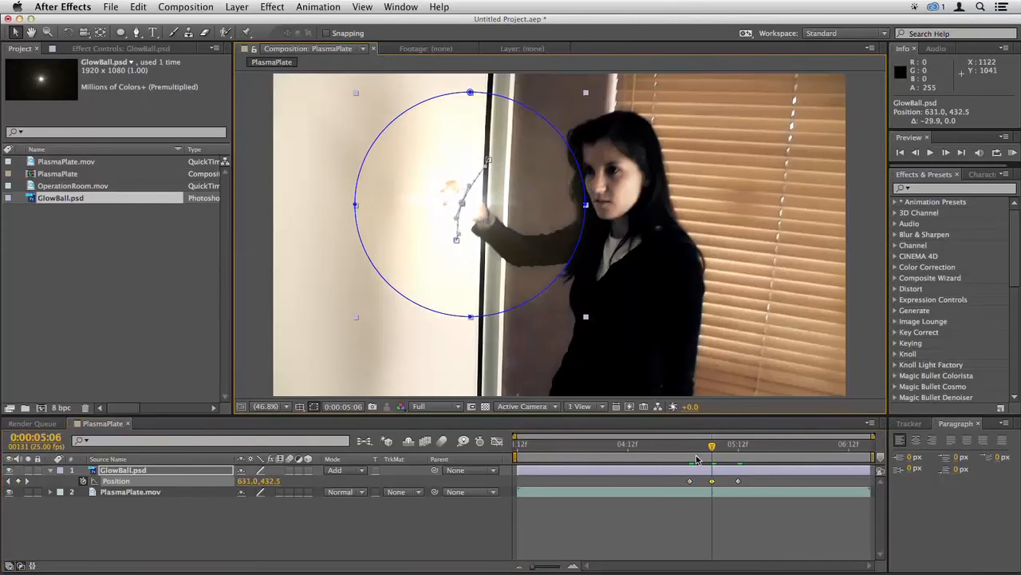
# - Add Position keyframes following the hand at 0:00:04:17 (about 617.8, 935.6) and 0:00:04:13 (643.5, 1034.0), and preview the motion
pyautogui.moveTo(713, 452); pyautogui.dragTo(653, 463)
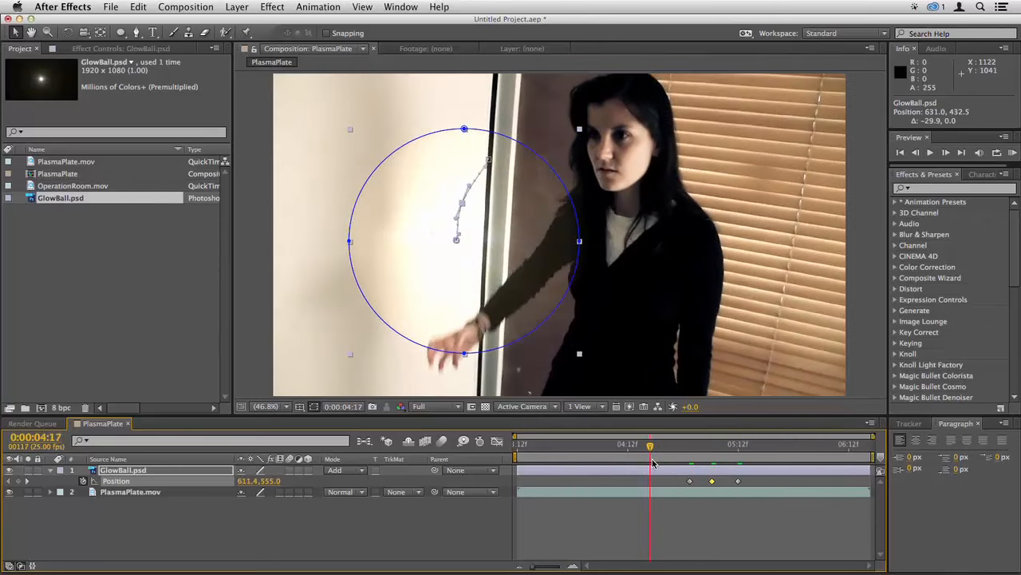
pyautogui.moveTo(504, 254); pyautogui.dragTo(507, 367)
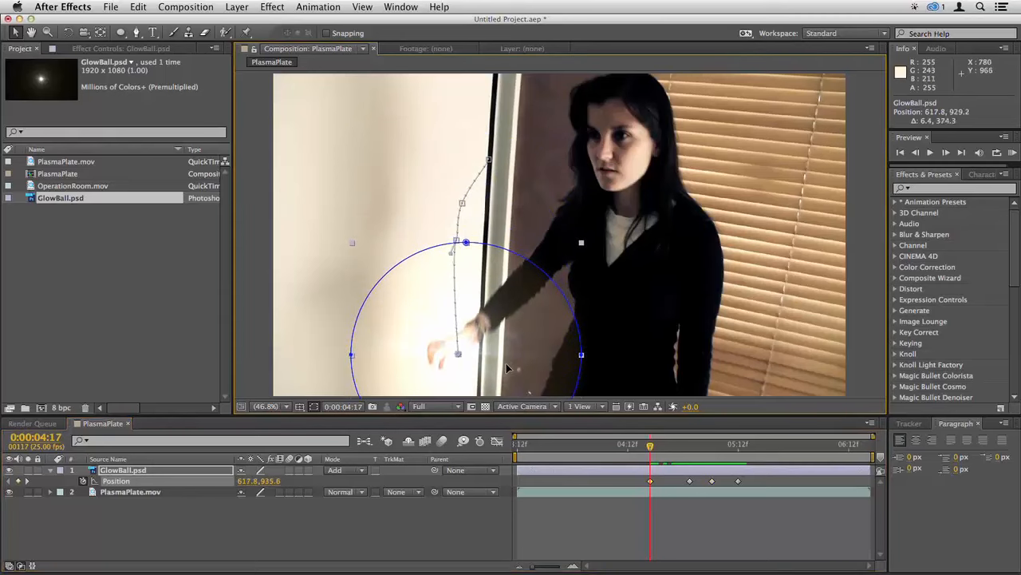
pyautogui.moveTo(652, 451); pyautogui.dragTo(633, 458)
pyautogui.moveTo(474, 343); pyautogui.dragTo(483, 379)
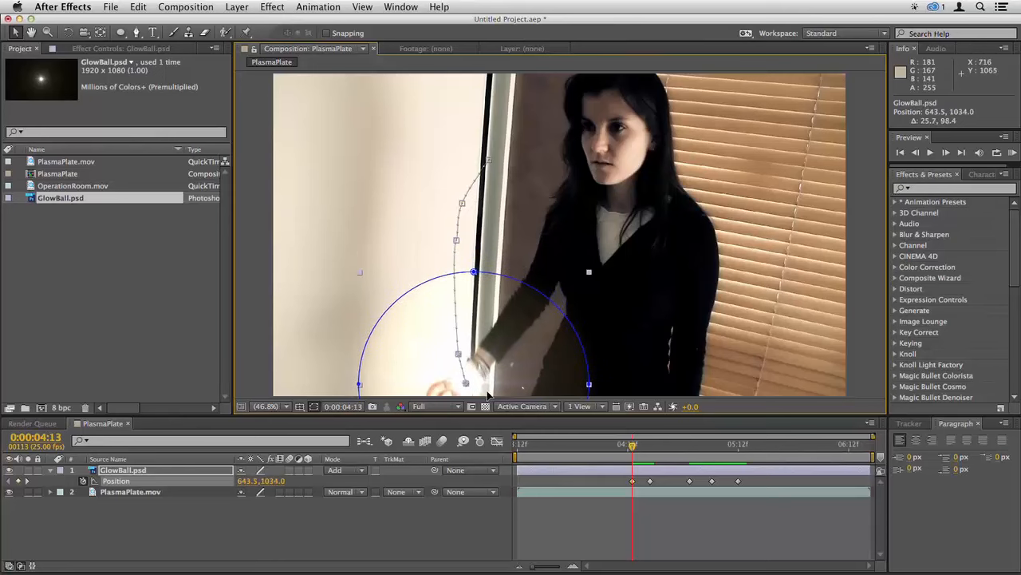
pyautogui.press('space')
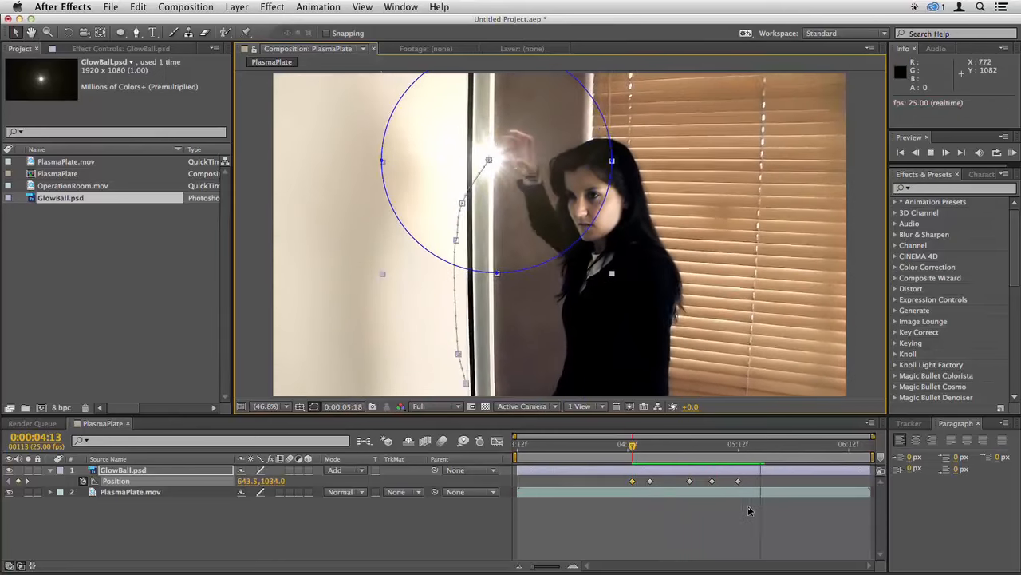
pyautogui.press('space')
# - Refine the glow ball's existing Position keyframes to about 607.1, 1057.5 at 0:00:04:13 and 587.9, 937.8 at 0:00:04:17
pyautogui.moveTo(627, 452); pyautogui.dragTo(633, 462)
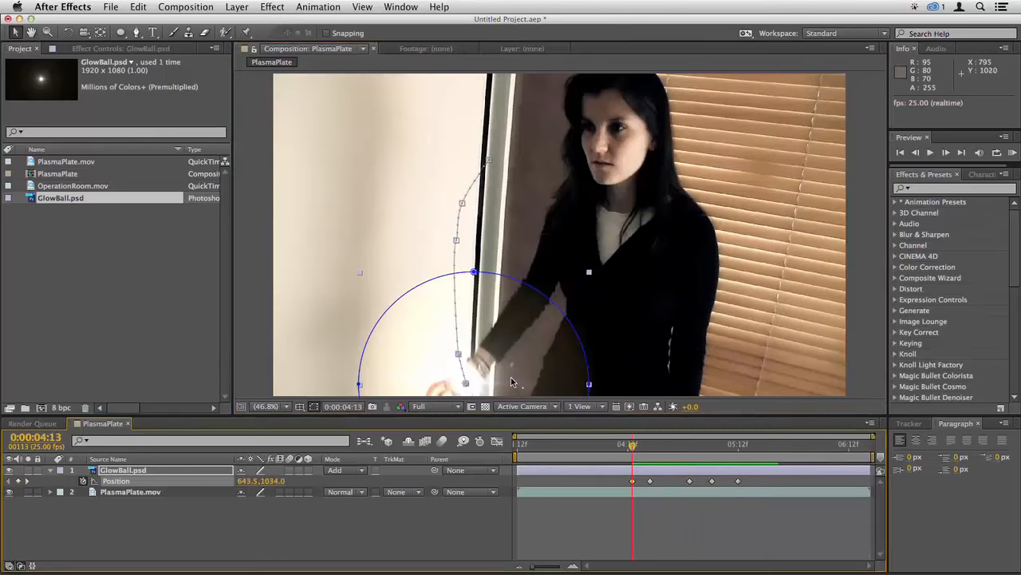
pyautogui.moveTo(511, 376); pyautogui.dragTo(501, 388)
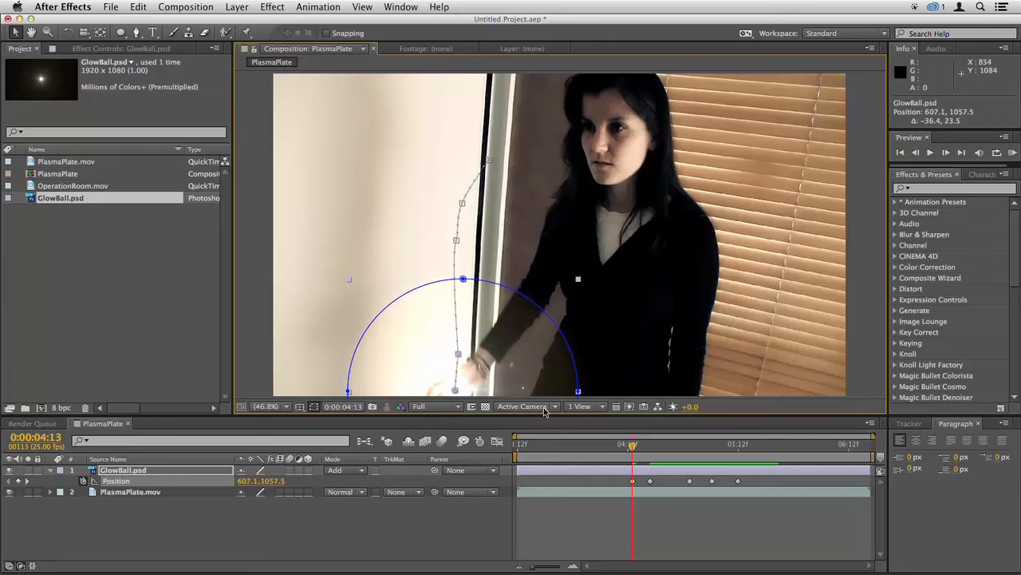
pyautogui.moveTo(630, 452); pyautogui.dragTo(649, 452)
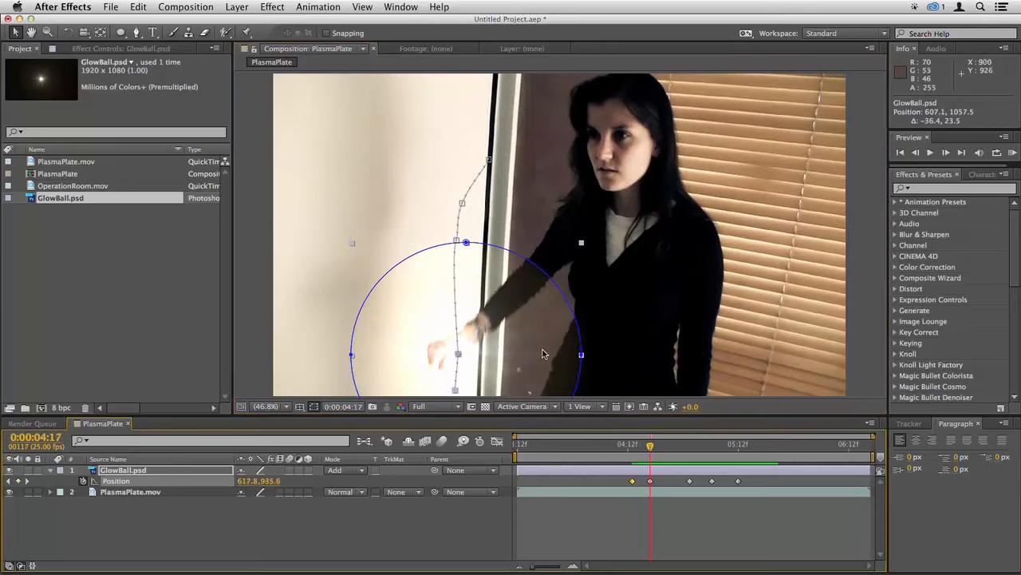
pyautogui.moveTo(545, 355); pyautogui.dragTo(535, 354)
pyautogui.moveTo(649, 452); pyautogui.dragTo(632, 455)
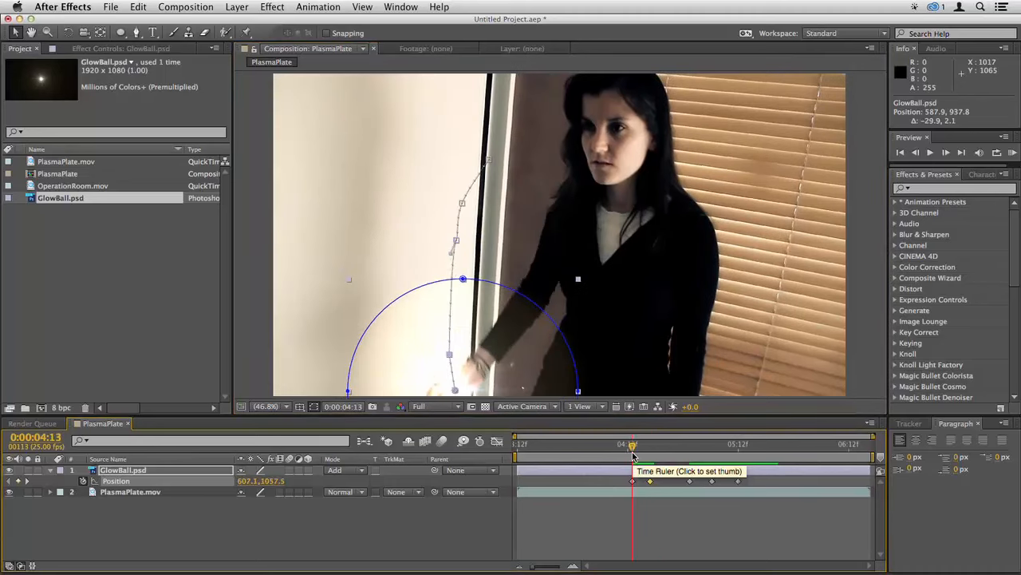
# - Add Position keyframes matching the hand at 0:00:04:10 (about 628.5, 1106.7), 0:00:04:06 (656.3, 1134.5) and 0:00:03:24 (669.1, 1134.5)
pyautogui.moveTo(633, 453); pyautogui.dragTo(617, 454)
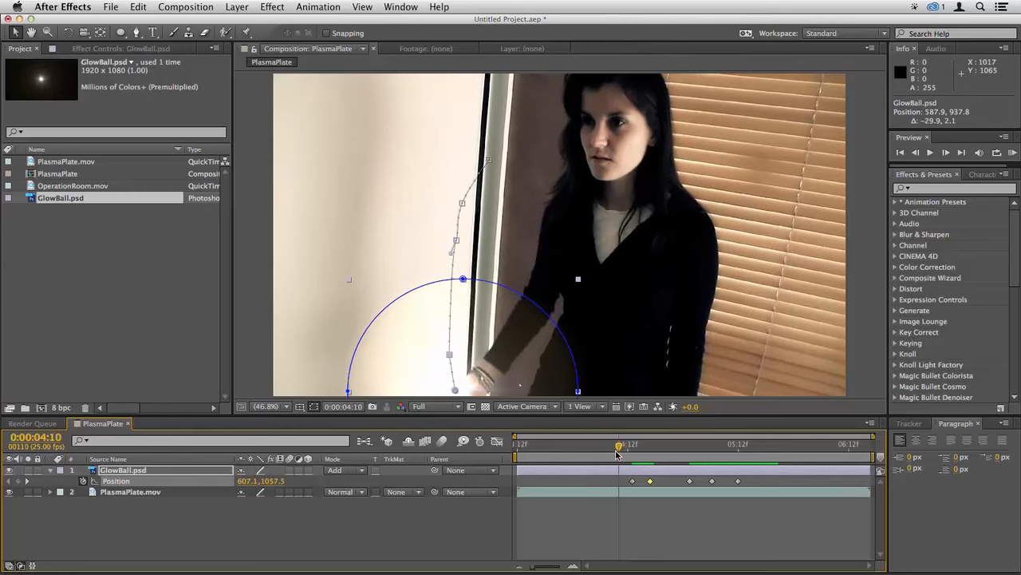
pyautogui.moveTo(529, 397); pyautogui.dragTo(505, 376)
pyautogui.moveTo(621, 453); pyautogui.dragTo(603, 453)
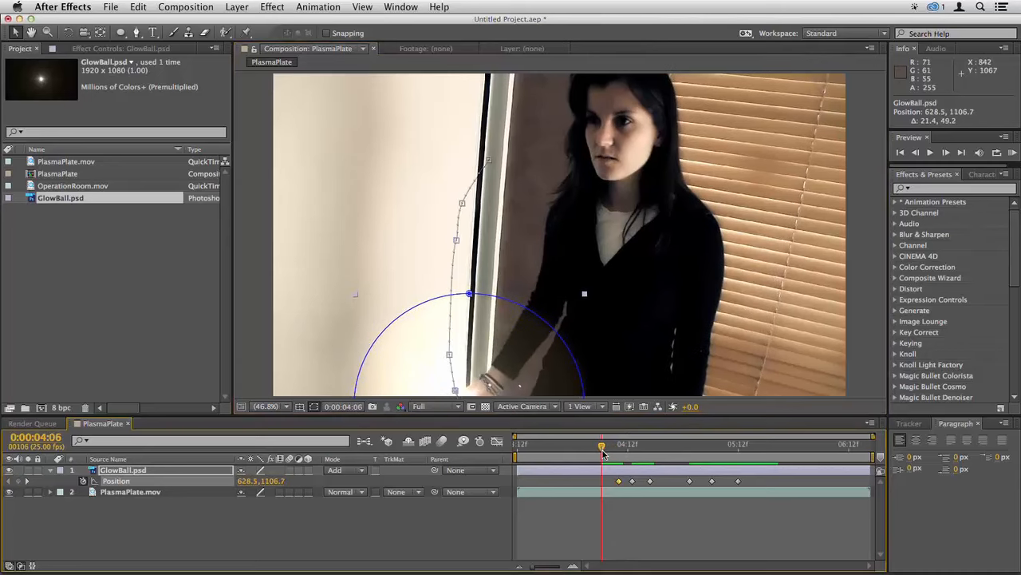
pyautogui.moveTo(511, 378); pyautogui.dragTo(521, 386)
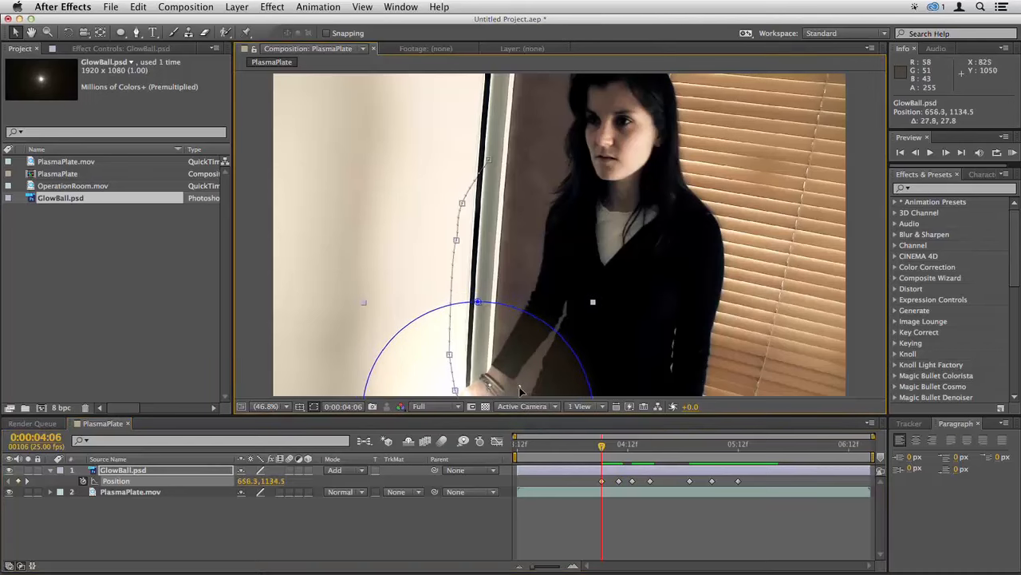
pyautogui.moveTo(605, 451); pyautogui.dragTo(573, 452)
pyautogui.moveTo(518, 387); pyautogui.dragTo(524, 388)
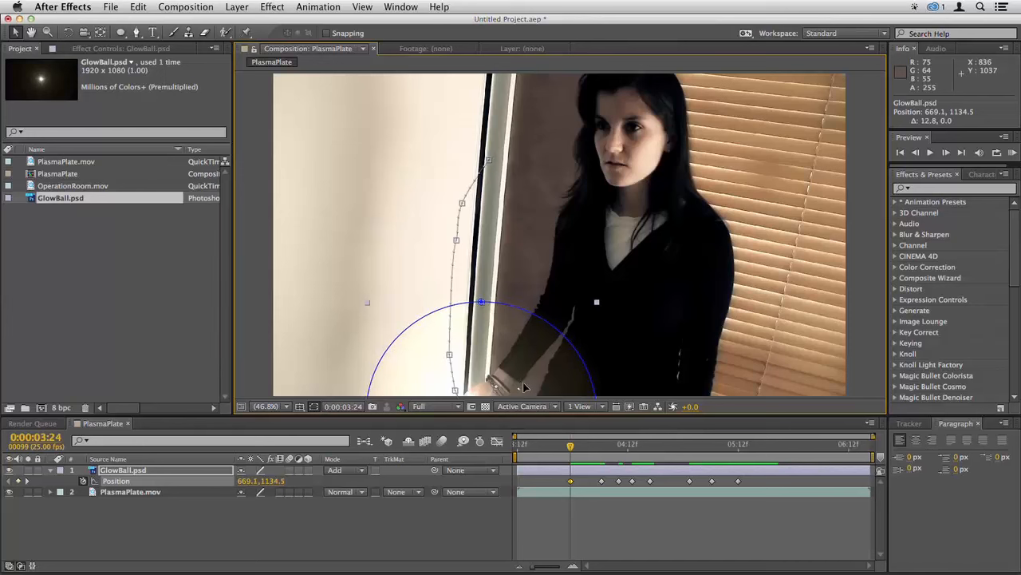
# - Preview the glow ball's motion, and add a Position keyframe on the hand at 0:00:03:13, about 686.3, 1166.6
pyautogui.press('space')
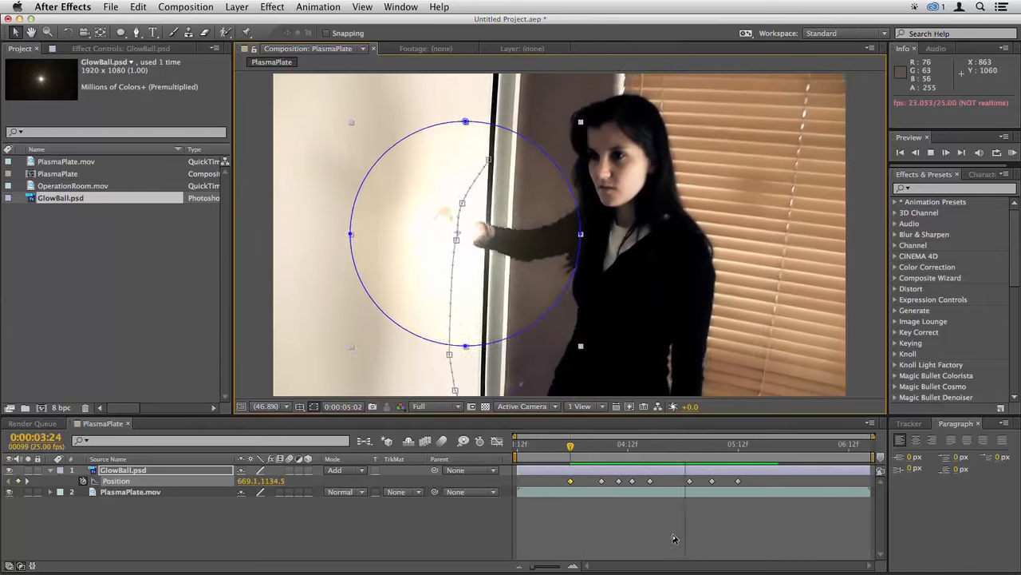
pyautogui.press('space')
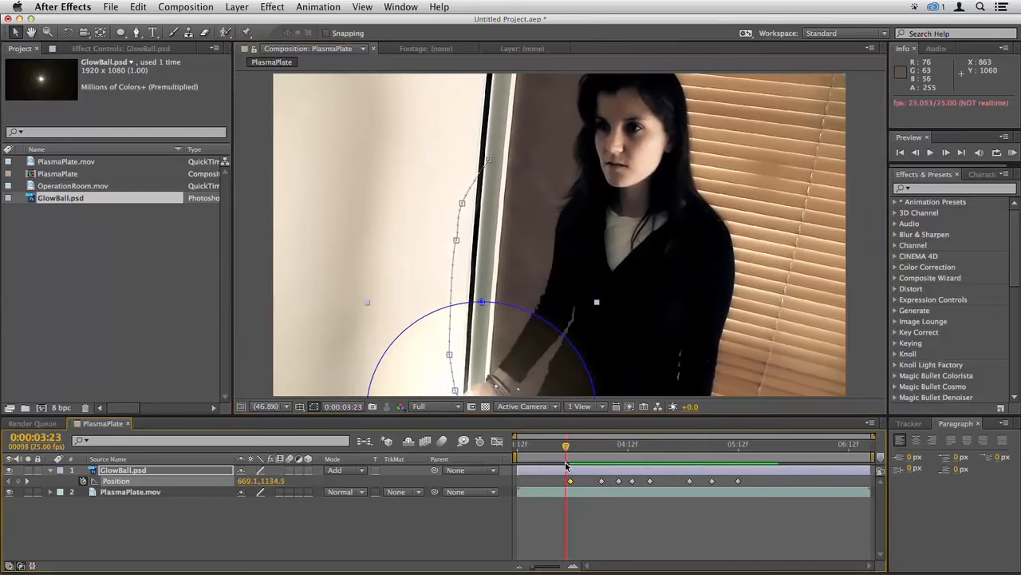
pyautogui.press('space')
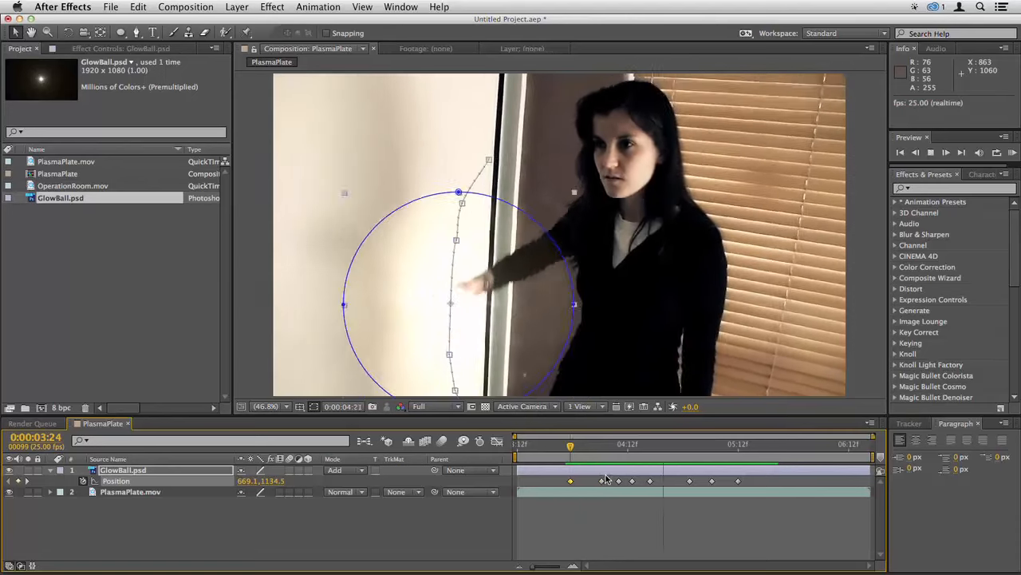
pyautogui.click(577, 461)
pyautogui.moveTo(576, 460); pyautogui.dragTo(521, 460)
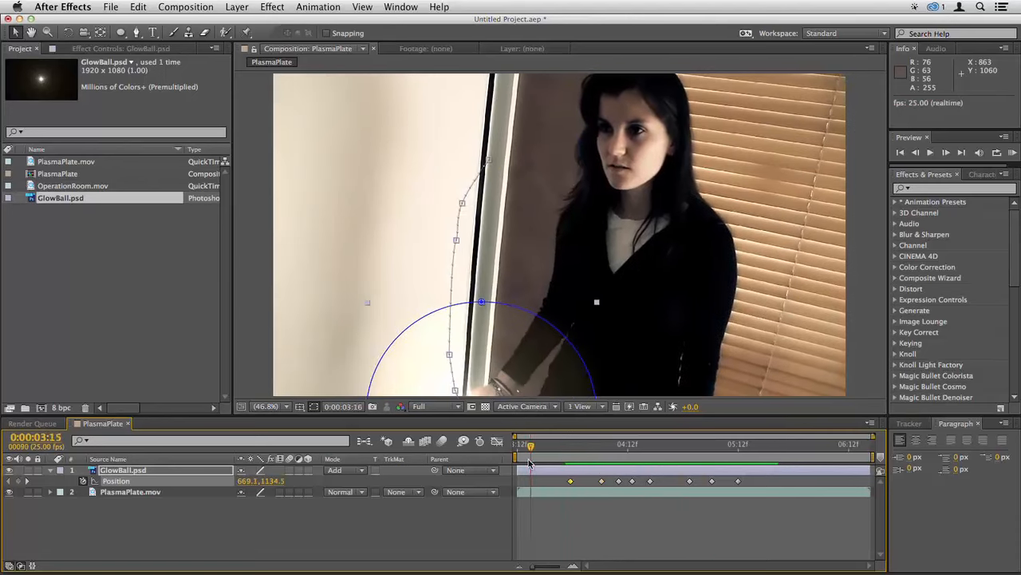
pyautogui.moveTo(506, 383); pyautogui.dragTo(512, 385)
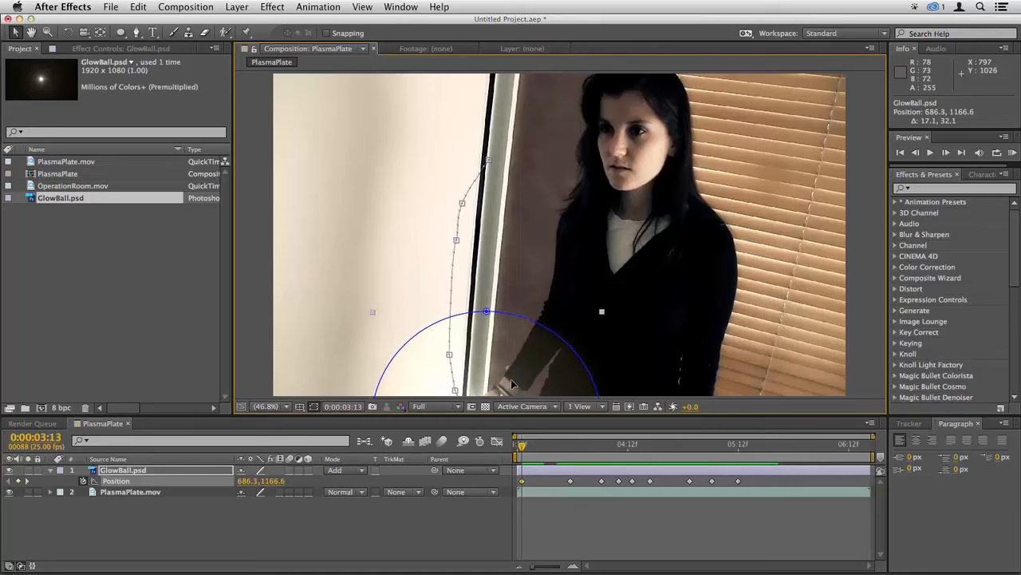
# - Preview the glow ball's motion and add a Position keyframe on the hand at 0:00:03:18, about 668.5, 1140.8
pyautogui.press('space')
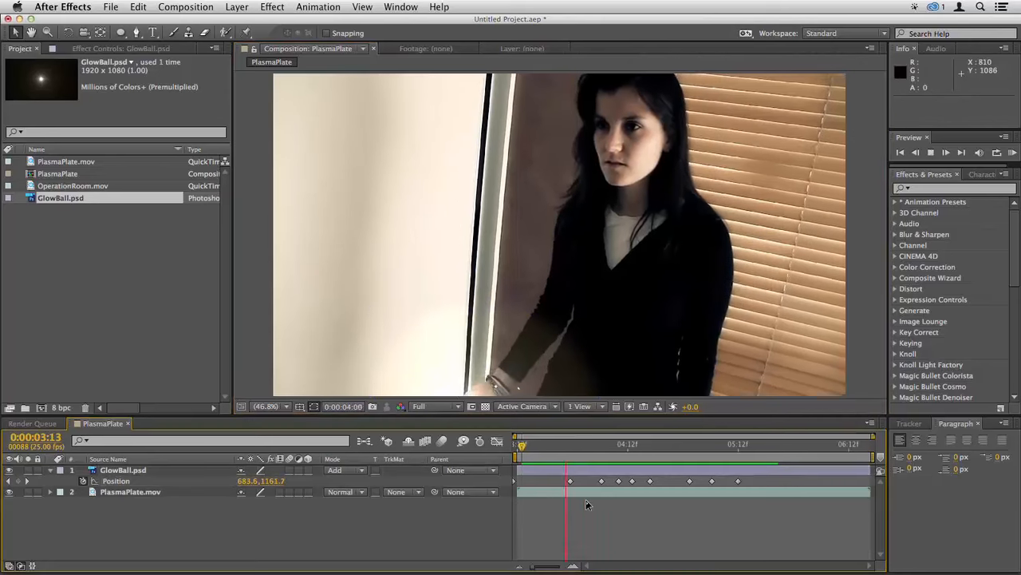
pyautogui.click(519, 451)
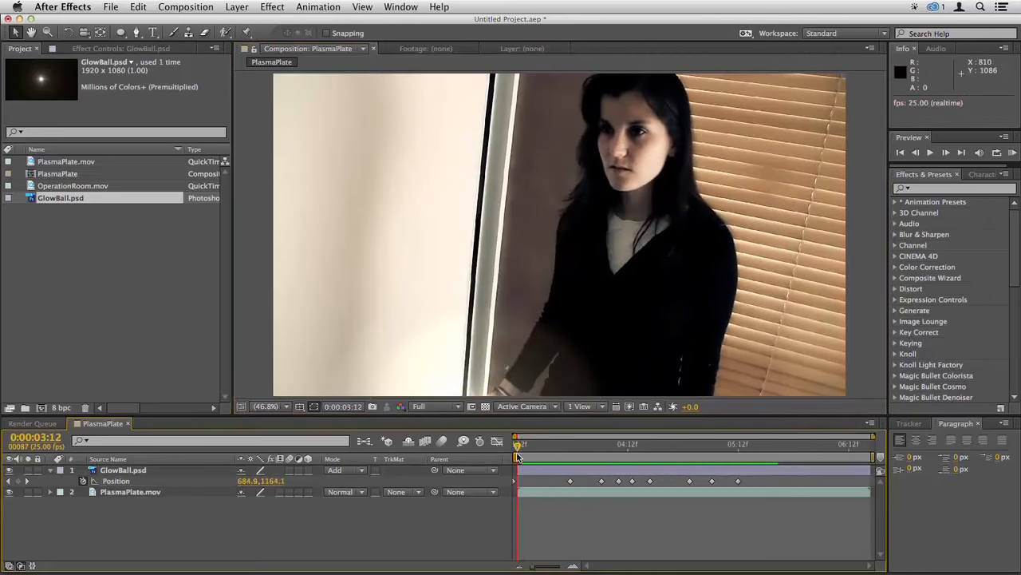
pyautogui.moveTo(517, 455); pyautogui.dragTo(544, 456)
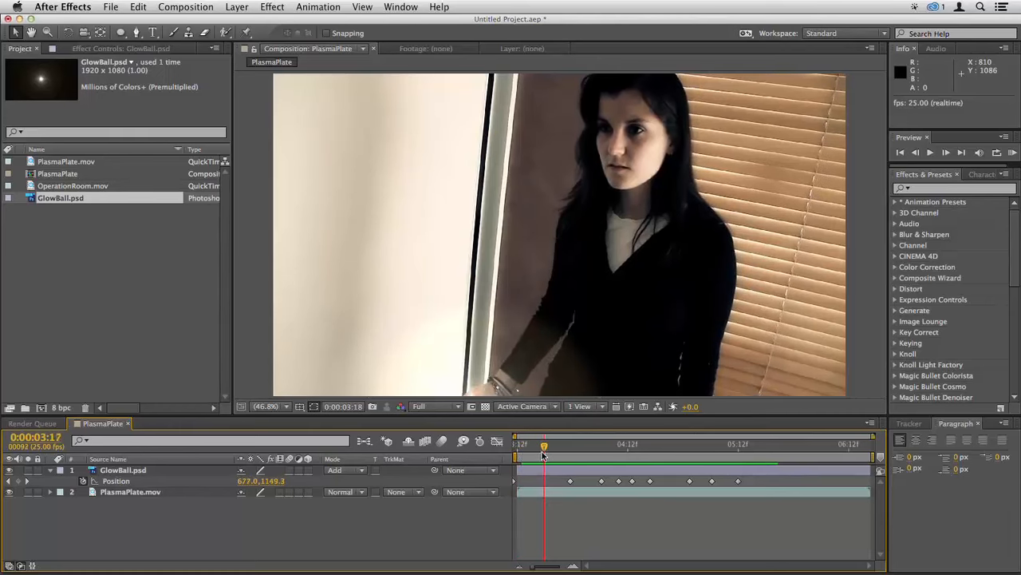
pyautogui.click(531, 470)
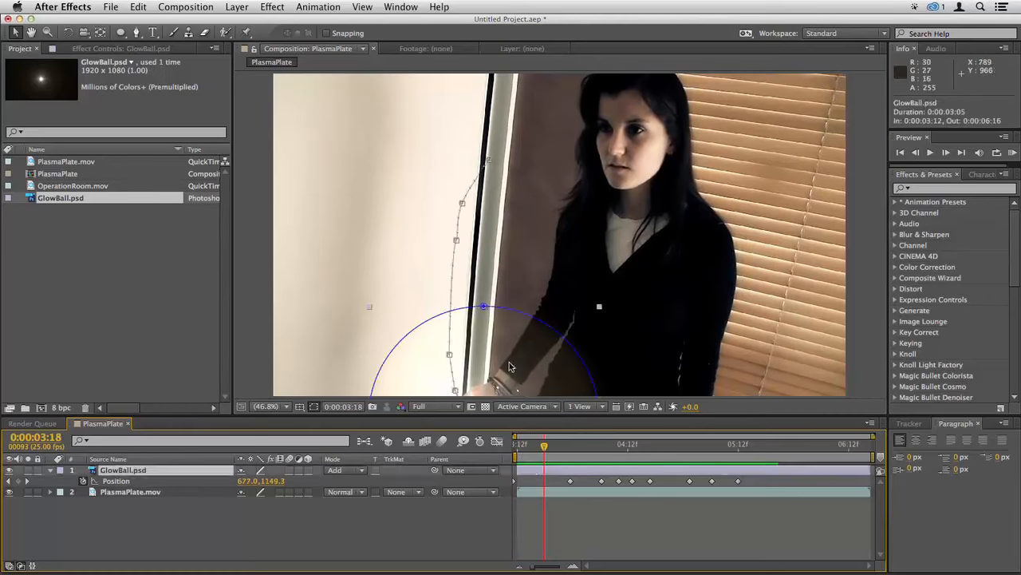
pyautogui.moveTo(511, 368); pyautogui.dragTo(507, 366)
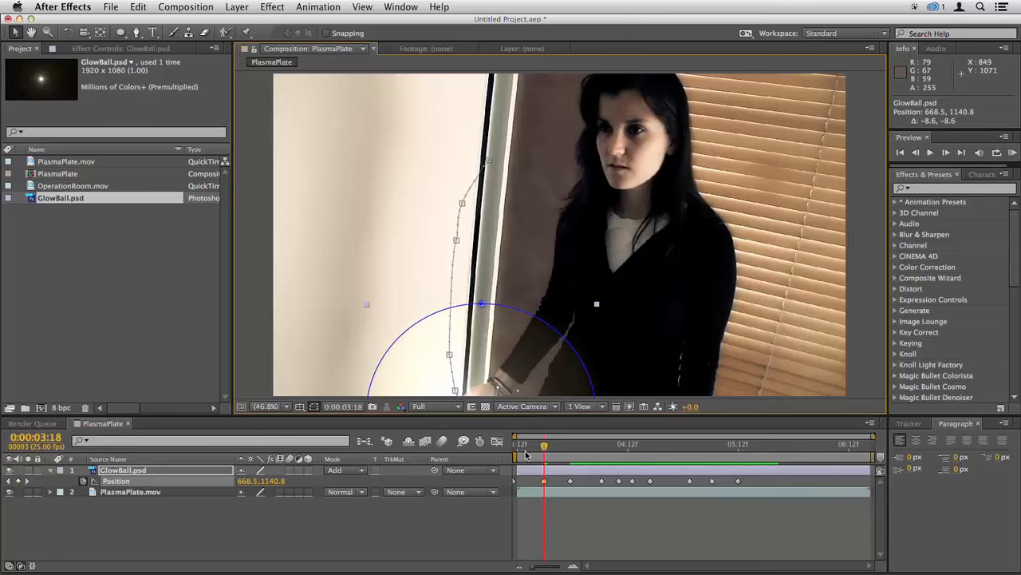
# - Move the glow ball's first Position keyframe to 0:00:03:12 and preview the animation from there
pyautogui.moveTo(526, 455); pyautogui.dragTo(519, 454)
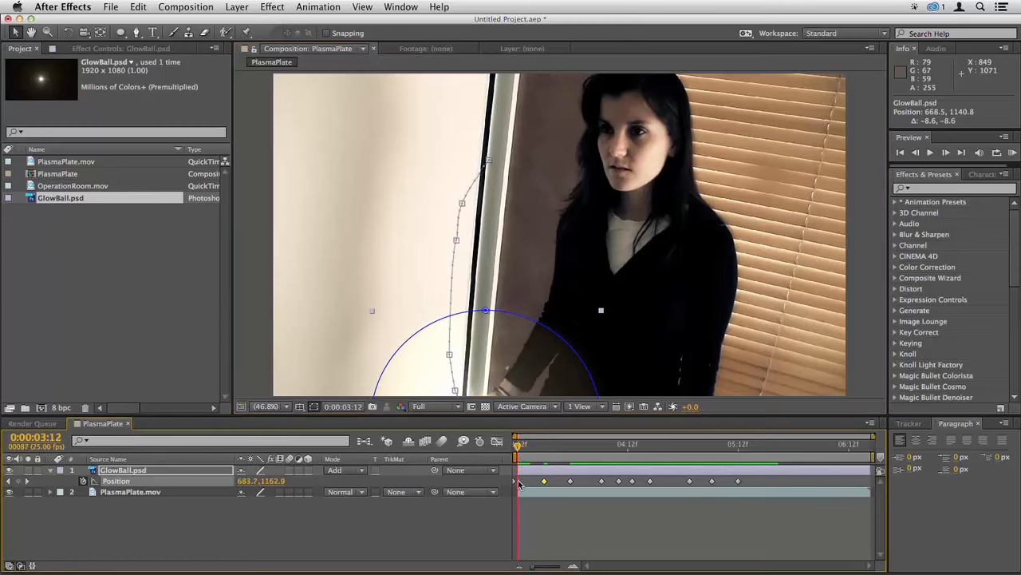
pyautogui.click(517, 482)
pyautogui.press('space')
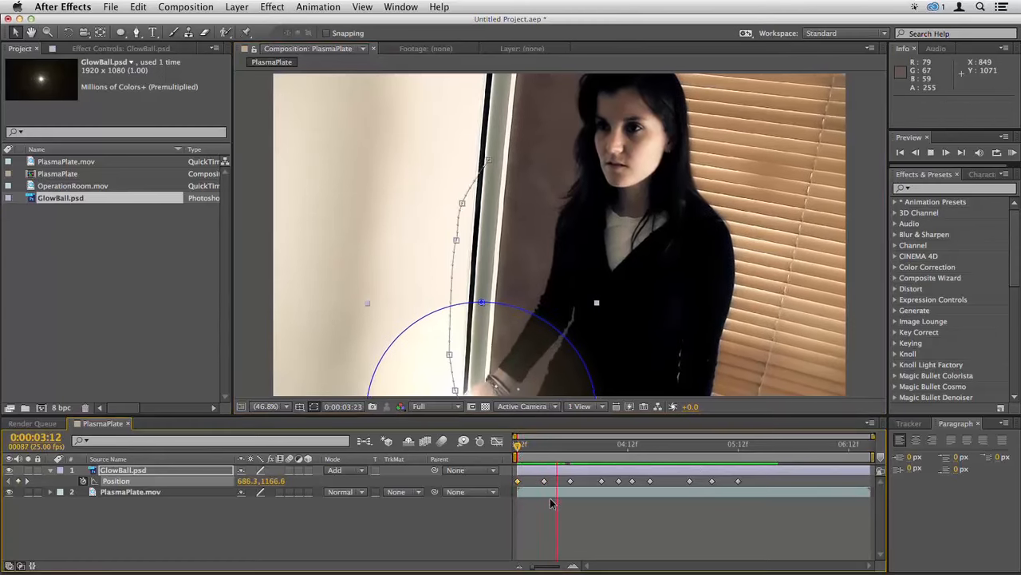
pyautogui.press('space')
pyautogui.click(518, 450)
pyautogui.press('space')
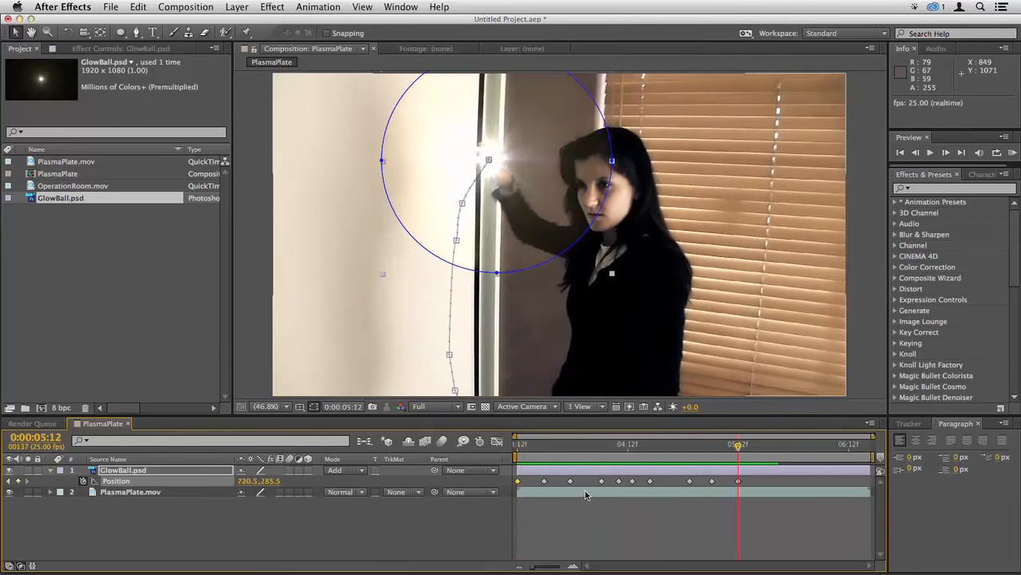
# - Add Position keyframes following the raised hand at 0:00:05:19 (about 812.4, 266.3) and 0:00:05:23 (855.2, 268.4)
pyautogui.click(739, 481)
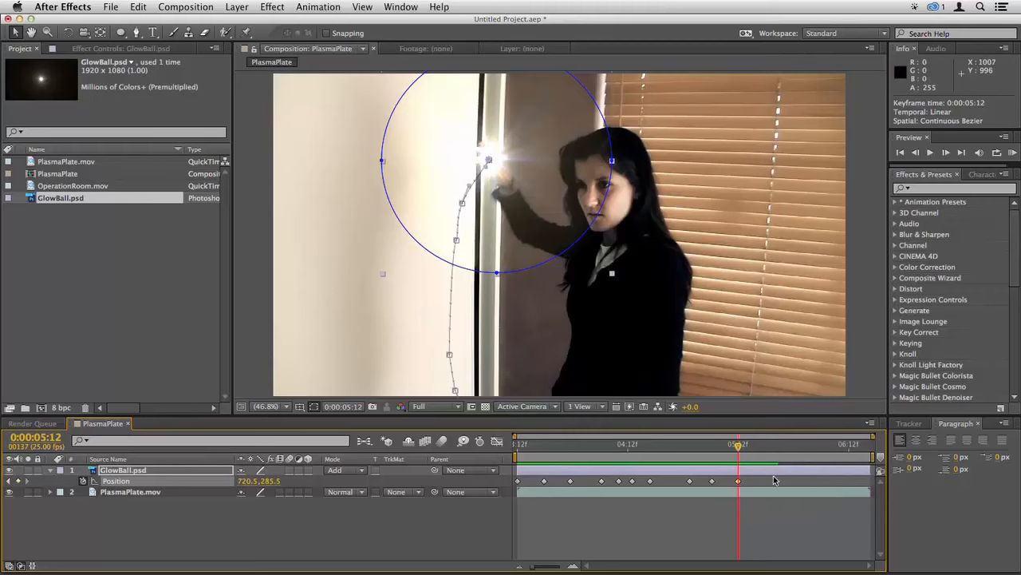
pyautogui.moveTo(738, 448); pyautogui.dragTo(769, 447)
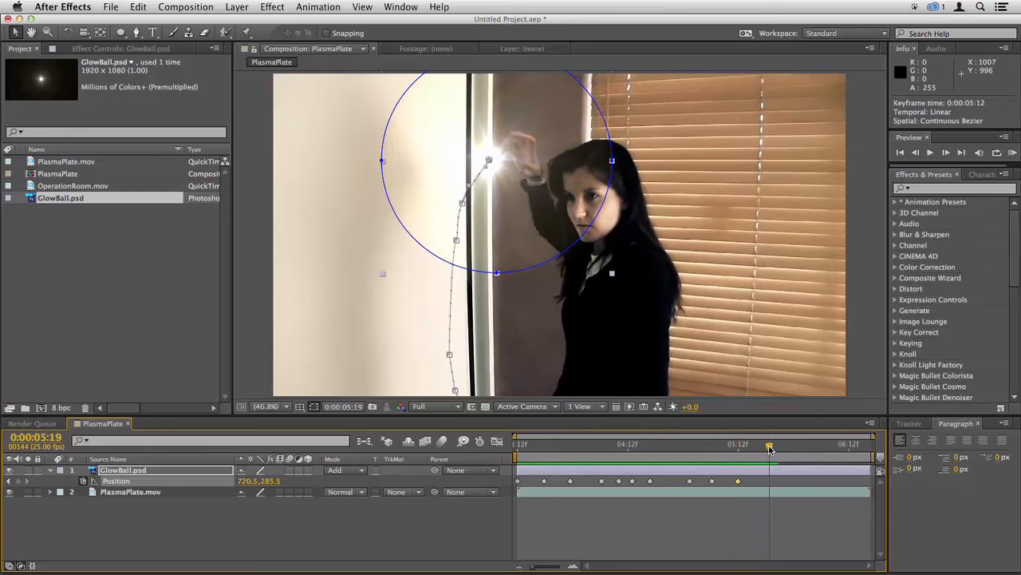
pyautogui.click(507, 198)
pyautogui.moveTo(507, 198); pyautogui.dragTo(535, 193)
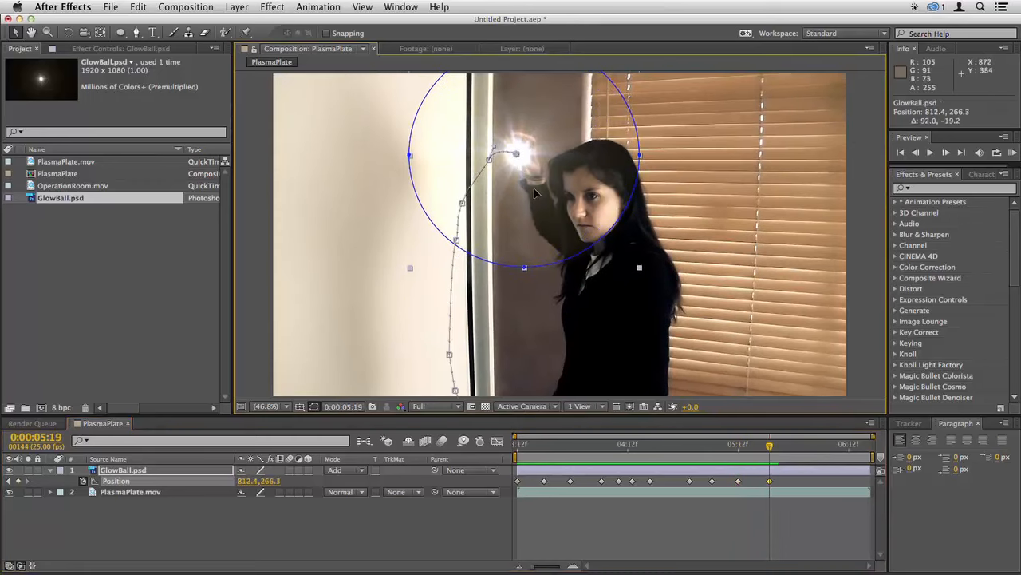
pyautogui.moveTo(771, 446); pyautogui.dragTo(789, 449)
pyautogui.moveTo(547, 195); pyautogui.dragTo(557, 193)
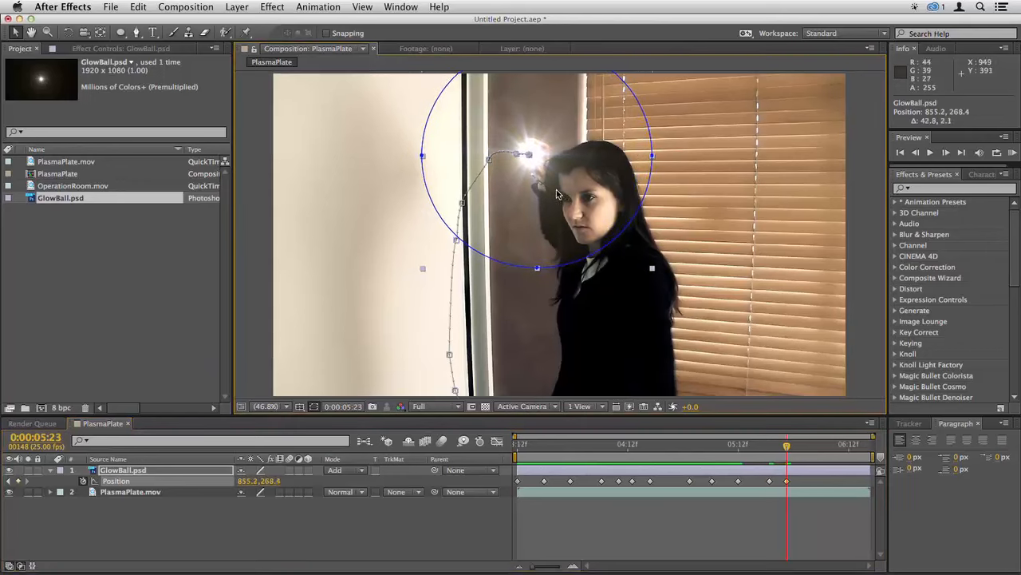
# - Add Position keyframes on the hand at 0:00:05:24 (about 859.5, 268.4), 0:00:06:00 (861.6, 272.7), 0:00:06:01 (865.9, 281.2) and 0:00:06:02 (808.2, 300.5)
pyautogui.click(945, 153)
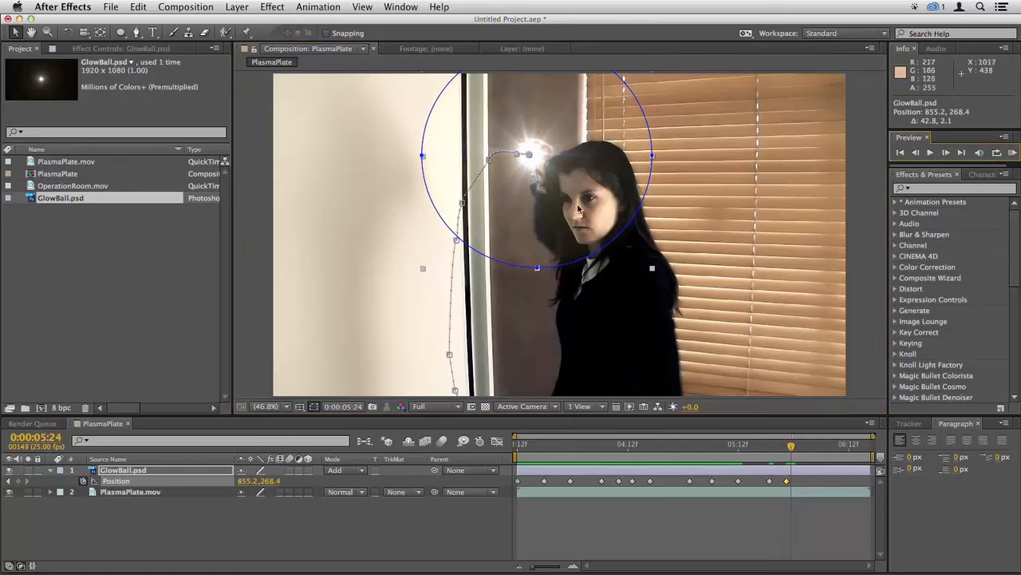
pyautogui.moveTo(536, 182); pyautogui.dragTo(537, 183)
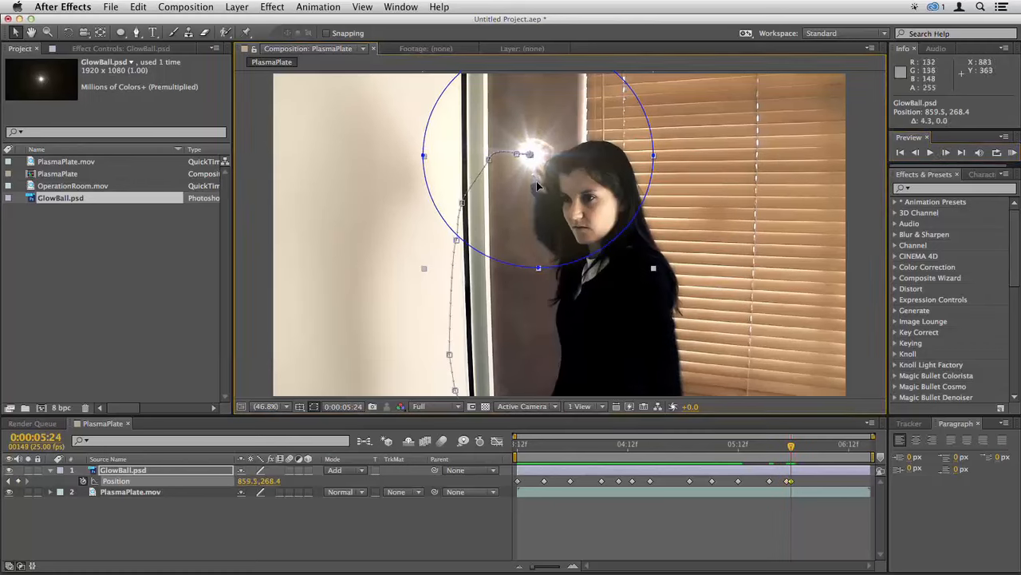
pyautogui.click(949, 157)
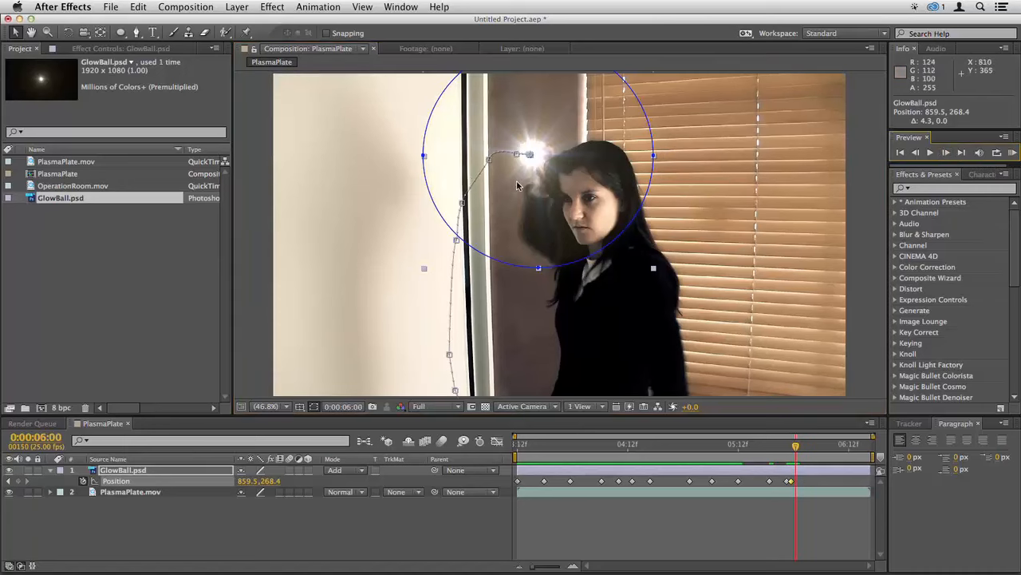
pyautogui.moveTo(529, 179); pyautogui.dragTo(530, 182)
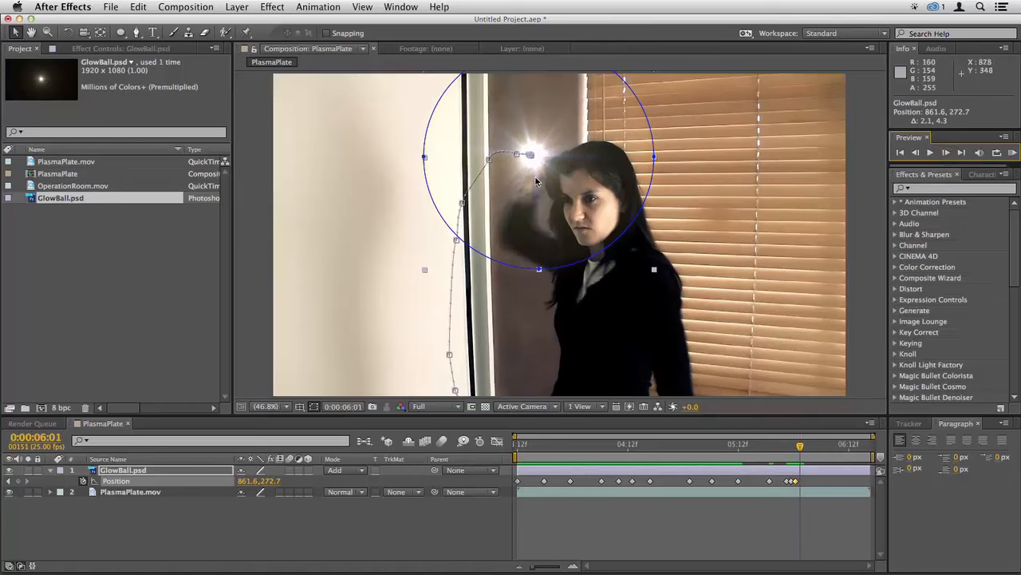
pyautogui.moveTo(535, 178); pyautogui.dragTo(535, 189)
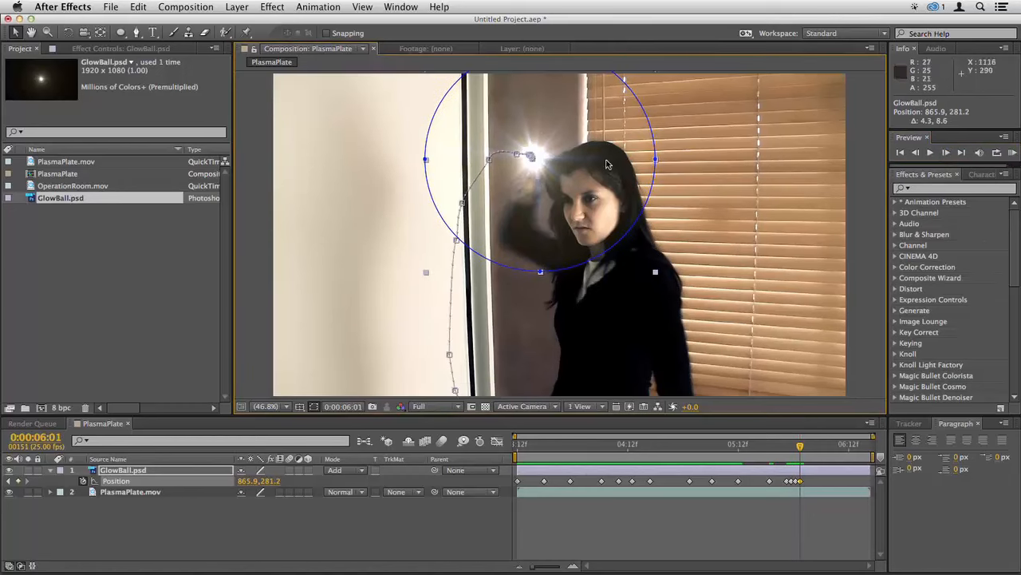
pyautogui.click(945, 153)
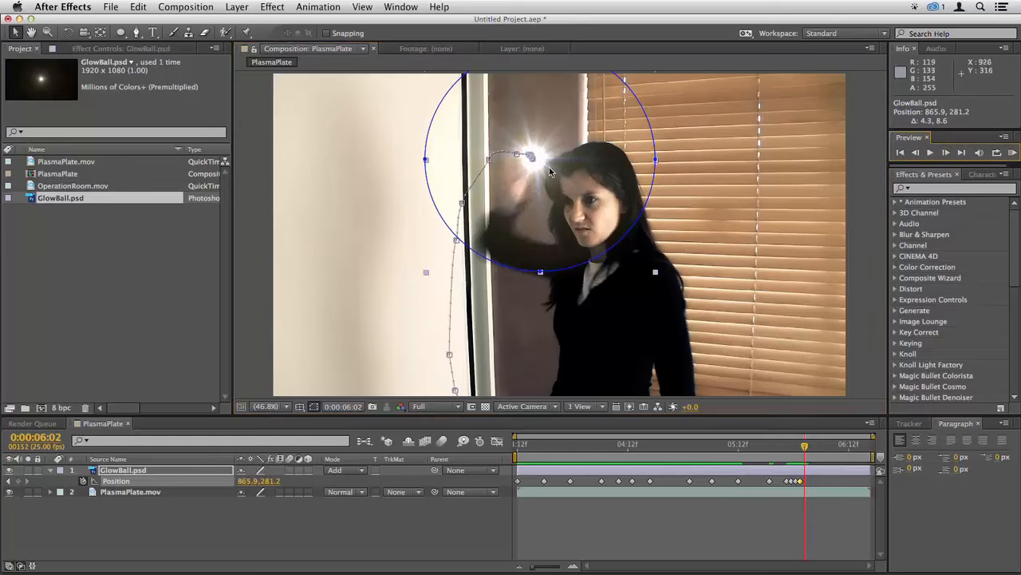
pyautogui.moveTo(549, 170); pyautogui.dragTo(533, 175)
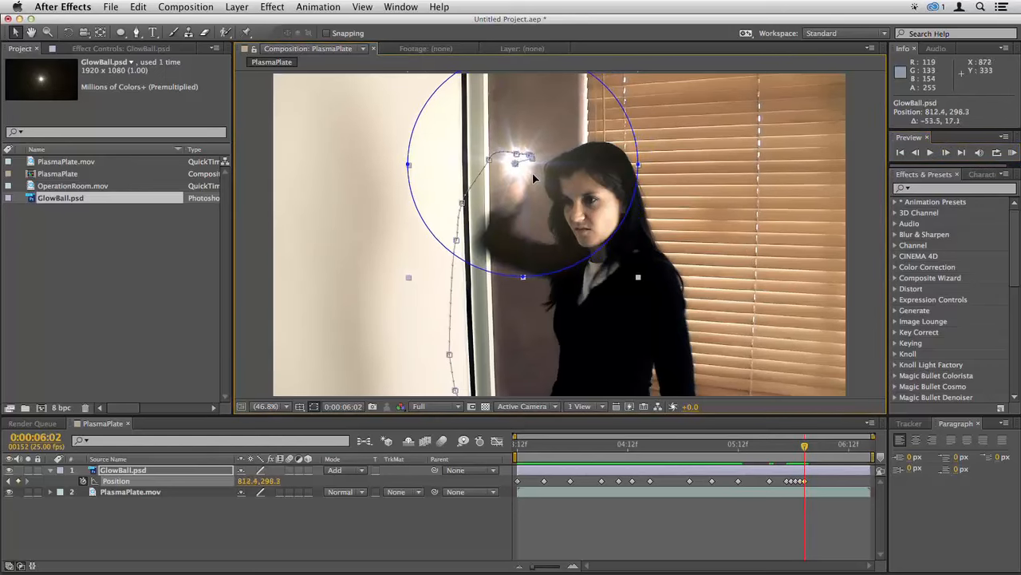
# - Add Position keyframes following the throwing hand at 0:00:06:04 (about 568.6, 274.8) and 0:00:06:06 (361.2, 289.8)
pyautogui.click(947, 153)
pyautogui.click(946, 154)
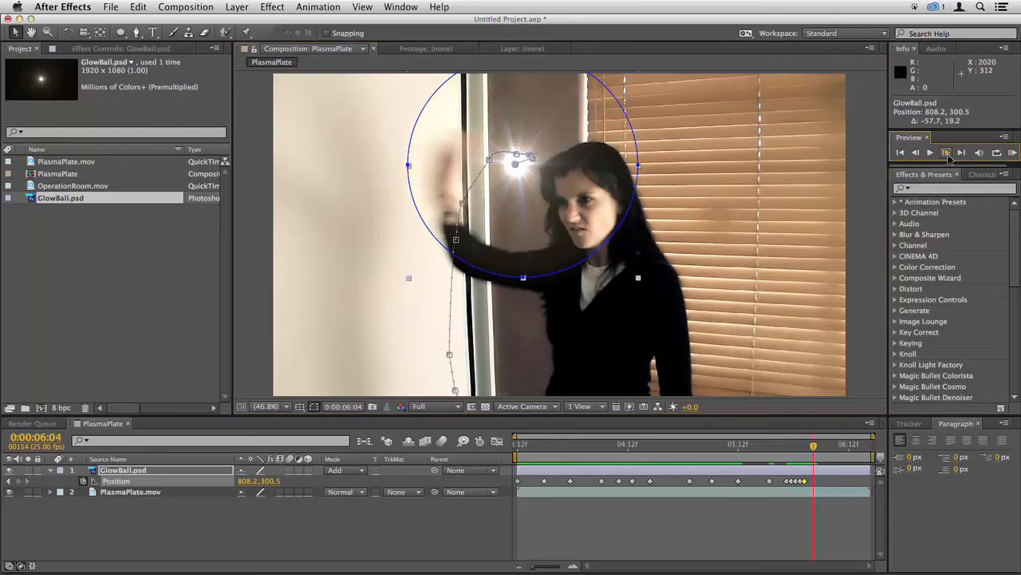
pyautogui.moveTo(535, 194); pyautogui.dragTo(463, 185)
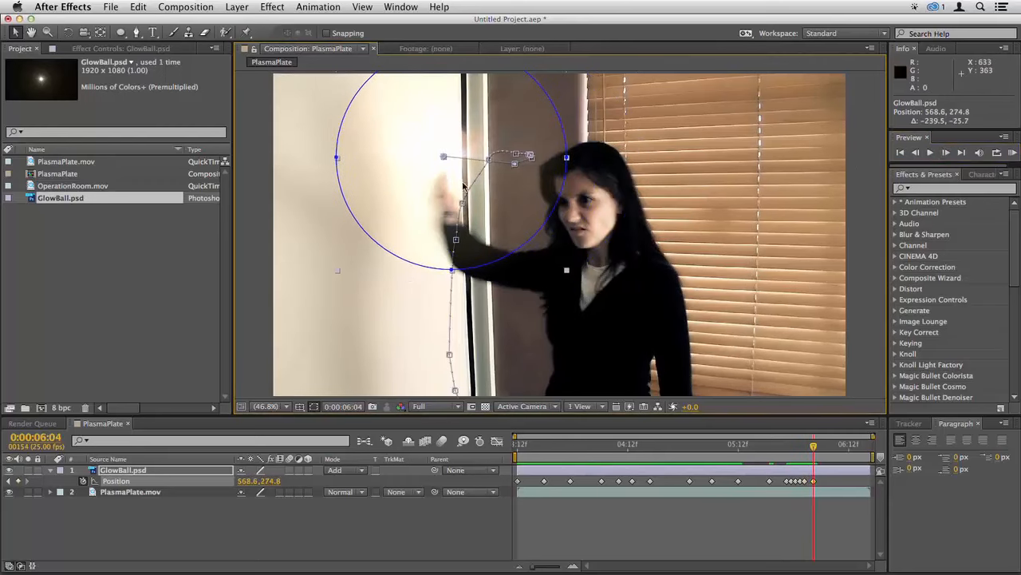
pyautogui.click(949, 154)
pyautogui.click(948, 154)
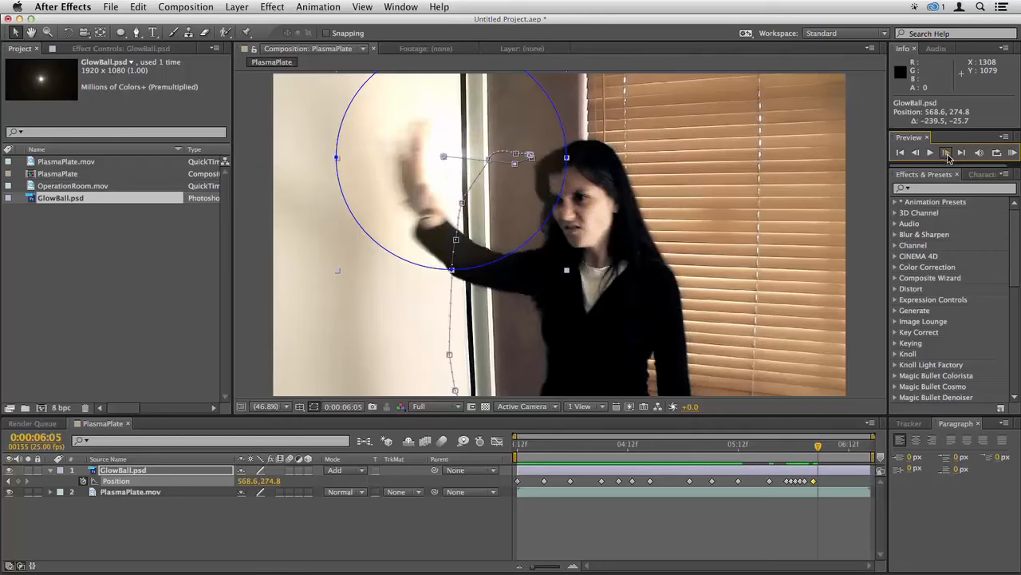
pyautogui.moveTo(520, 188); pyautogui.dragTo(469, 193)
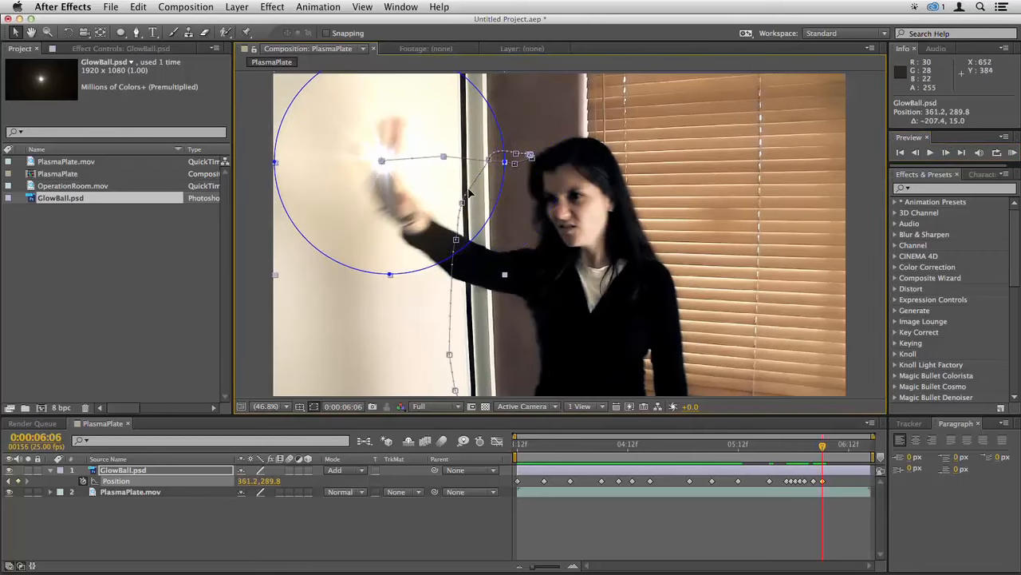
# - Add Position keyframes for the outstretched hand at 0:00:06:08 (about 228.6, 298.3) and 0:00:06:10 (108.8, 309.0)
pyautogui.click(944, 153)
pyautogui.click(945, 153)
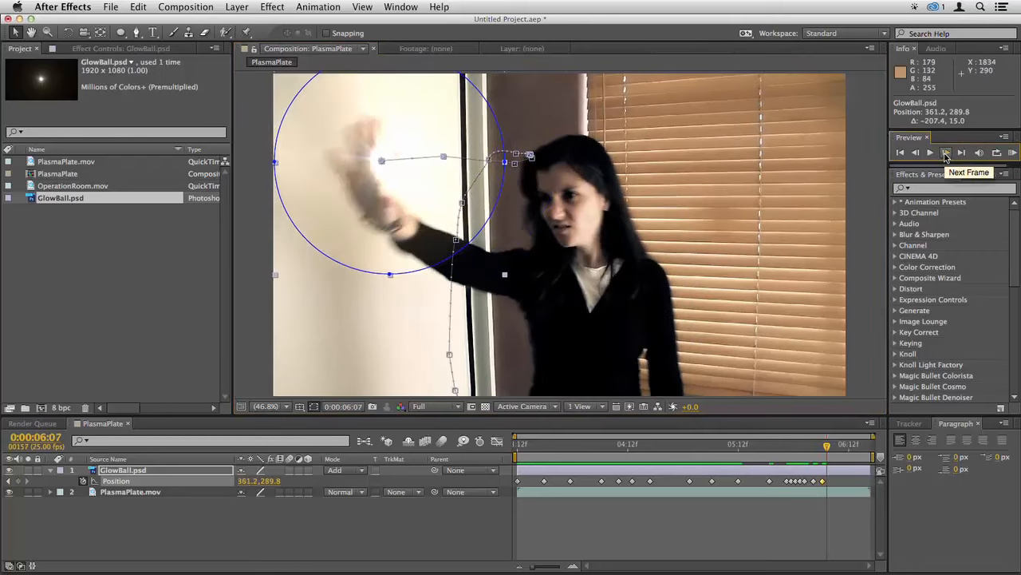
pyautogui.moveTo(504, 196); pyautogui.dragTo(454, 198)
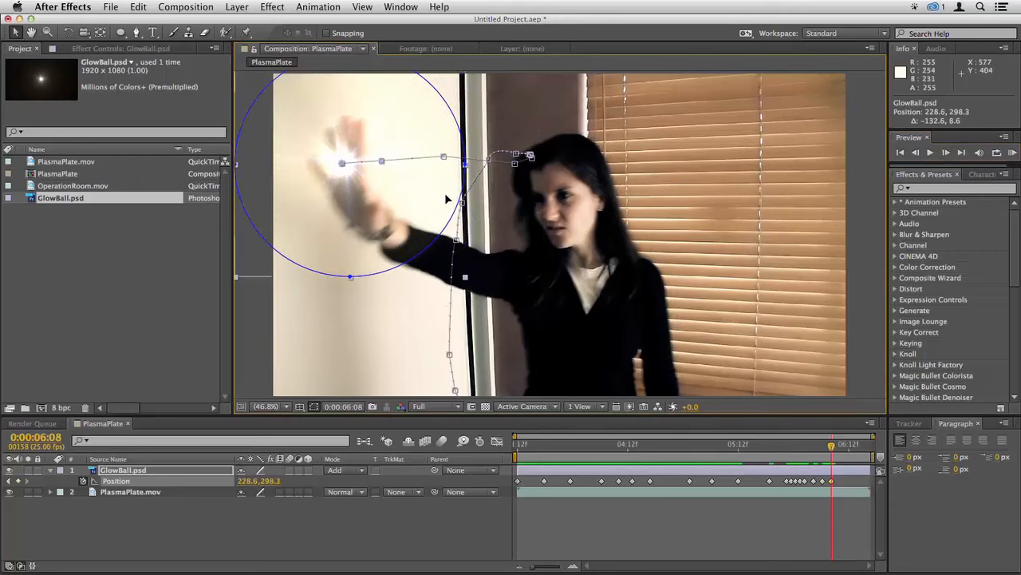
pyautogui.click(944, 154)
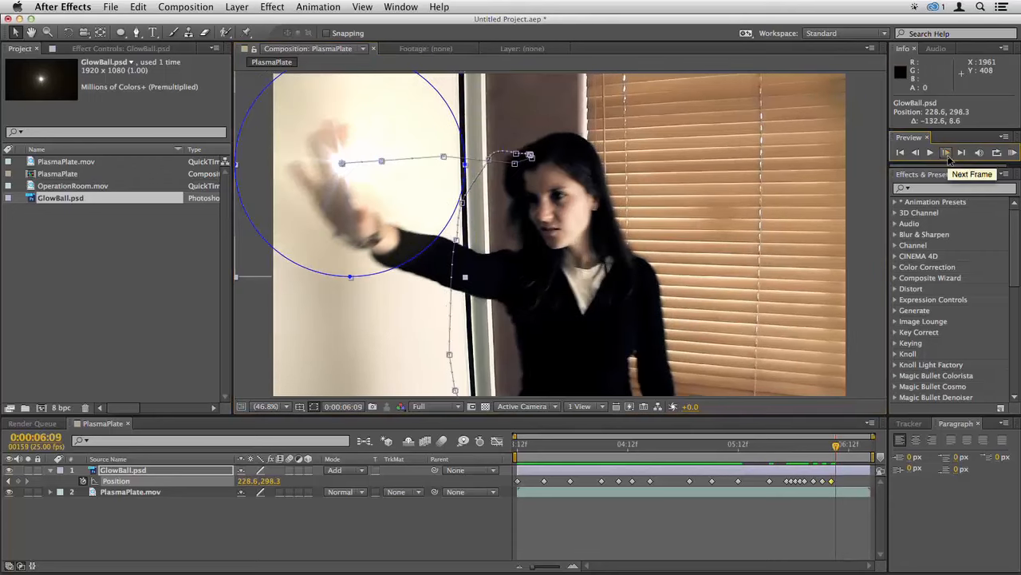
pyautogui.click(944, 153)
pyautogui.moveTo(423, 198); pyautogui.dragTo(379, 202)
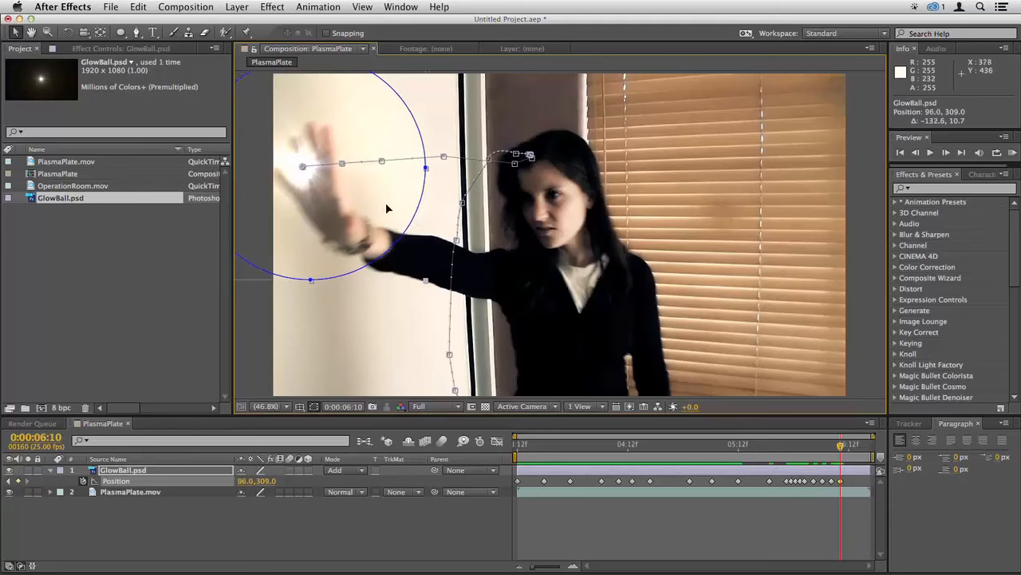
# - Add a Position keyframe at 0:00:06:13 that throws the glow ball out of frame, about -419.4, 324.0, and preview the whole motion
pyautogui.click(946, 153)
pyautogui.click(946, 153)
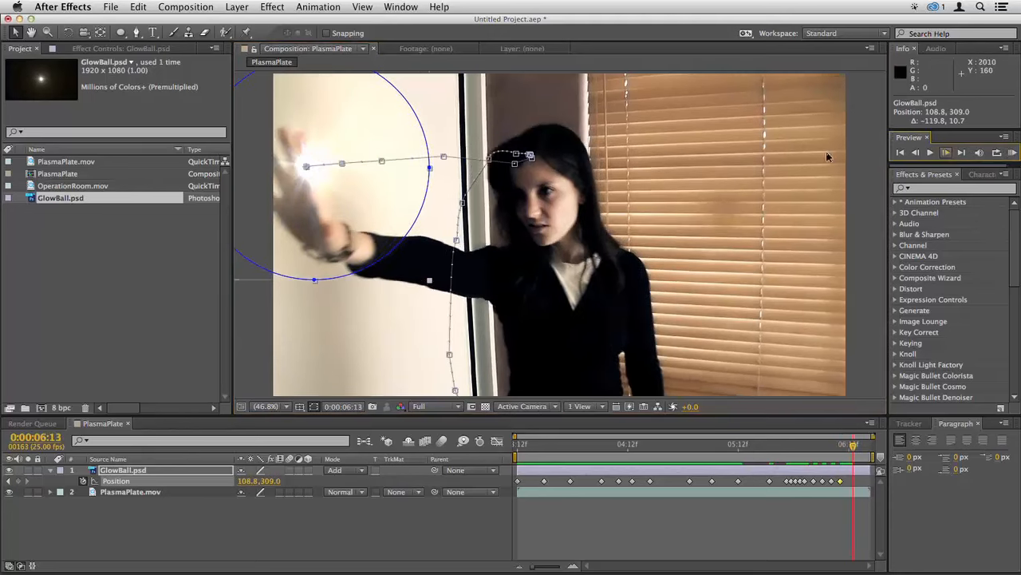
pyautogui.click(947, 154)
pyautogui.moveTo(464, 209); pyautogui.dragTo(267, 214)
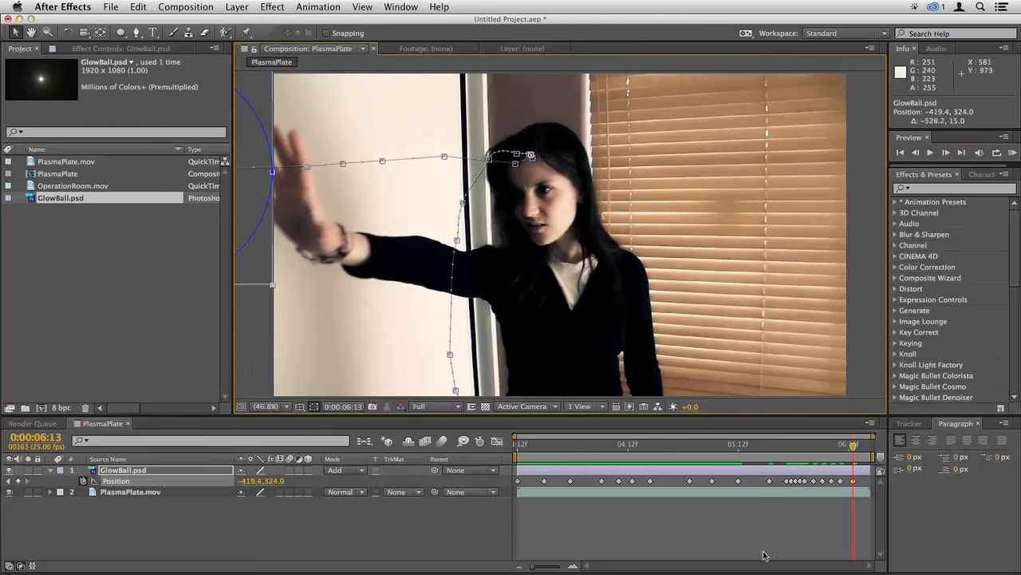
pyautogui.press('space')
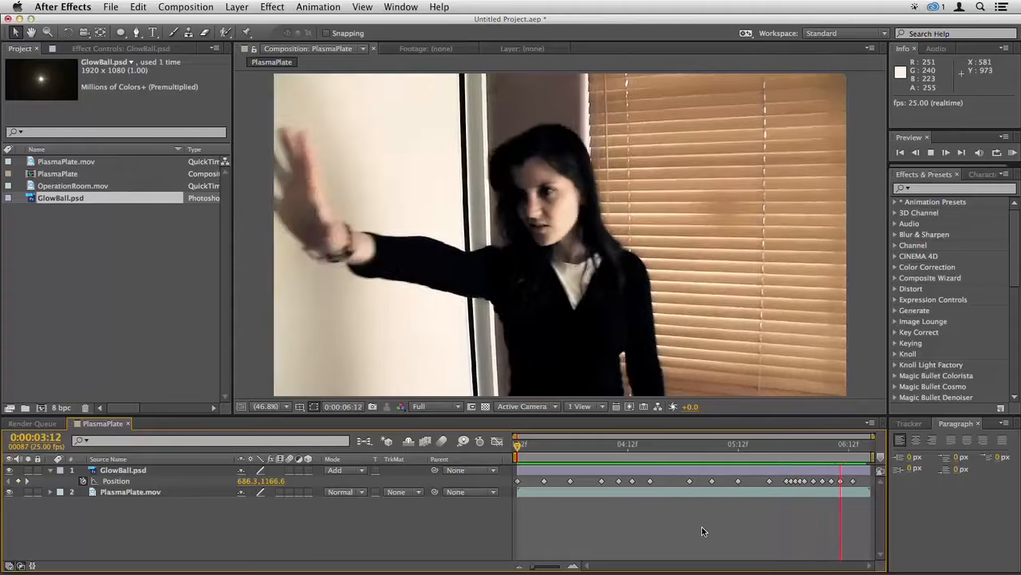
pyautogui.press('space')
# - Add a Position keyframe aligning the glow ball with the hand at 0:00:06:03, about 737.6, 289.8, and preview it
pyautogui.moveTo(768, 445); pyautogui.dragTo(809, 461)
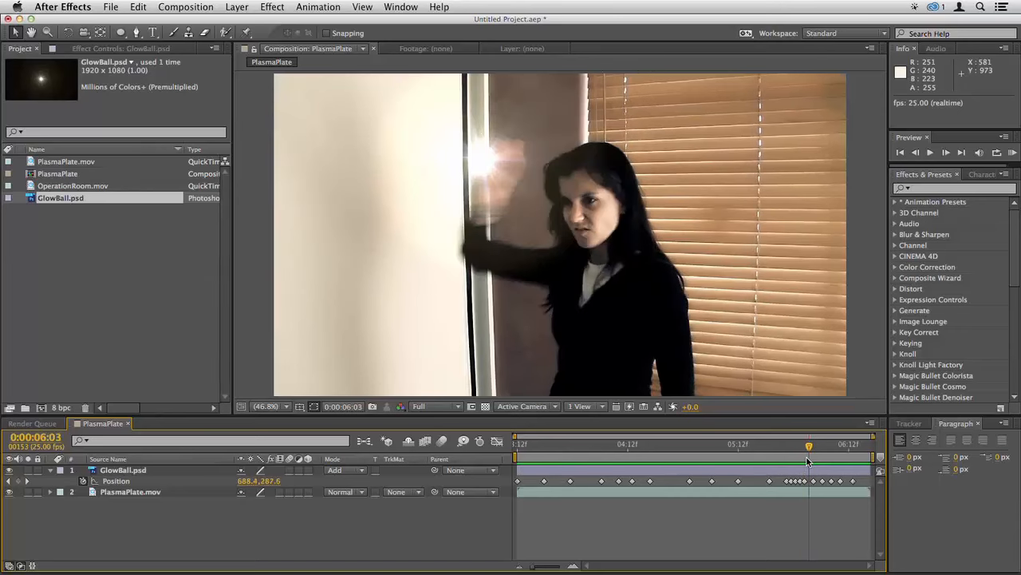
pyautogui.click(805, 472)
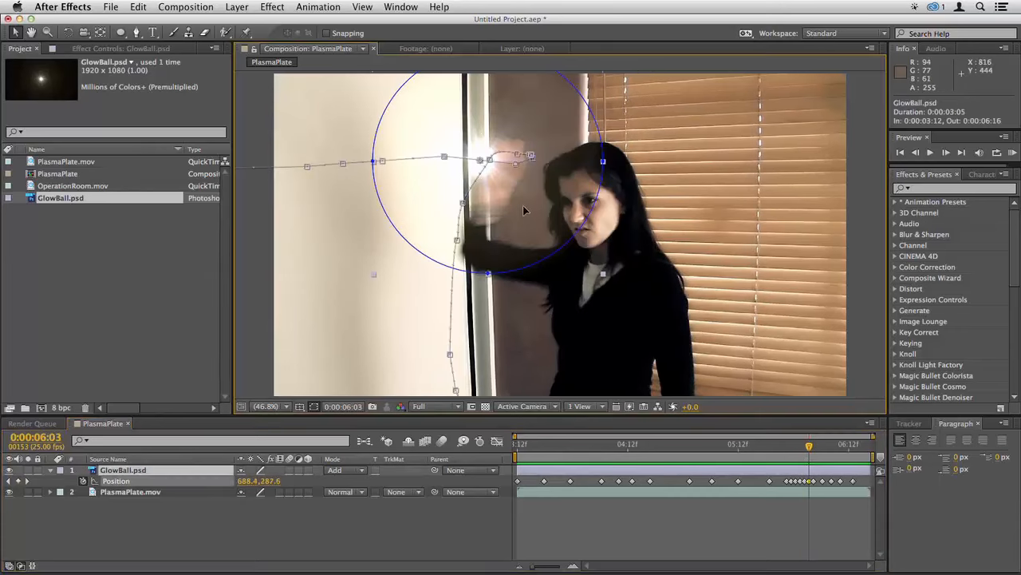
pyautogui.moveTo(524, 210); pyautogui.dragTo(540, 221)
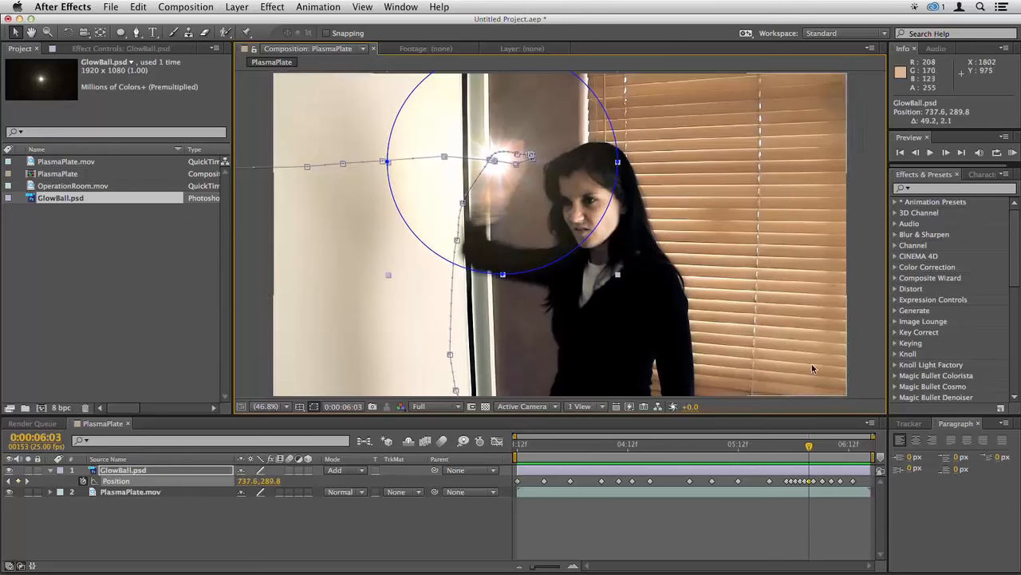
pyautogui.press('space')
pyautogui.press('space')
# - Go to 0:00:05:16 and enable motion blur for the composition and the GlowBall.psd layer
pyautogui.moveTo(845, 443)
pyautogui.mouseDown()
pyautogui.moveTo(835, 451)
pyautogui.moveTo(848, 454)
pyautogui.mouseUp()
pyautogui.moveTo(747, 435); pyautogui.dragTo(757, 438)
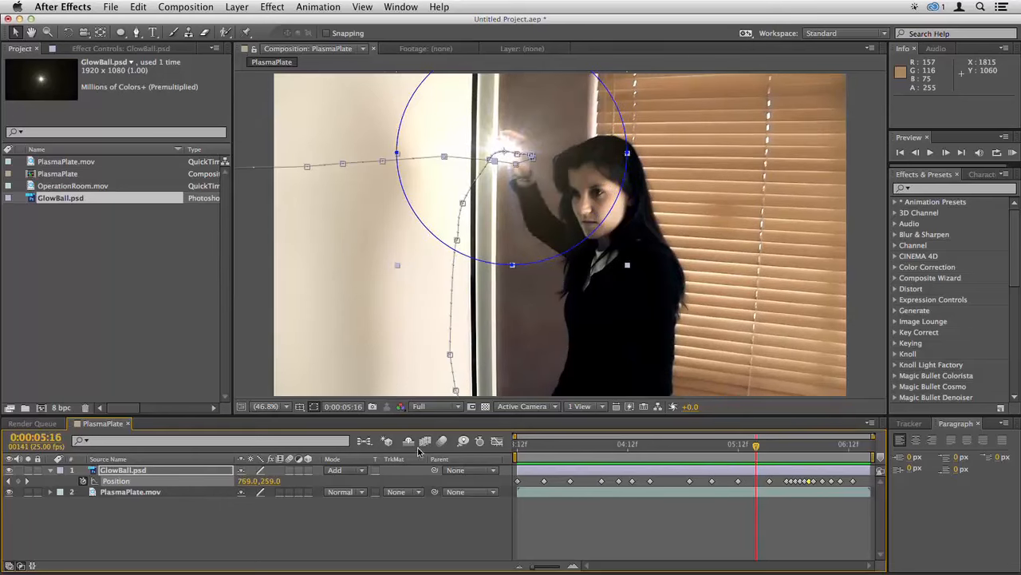
pyautogui.click(443, 442)
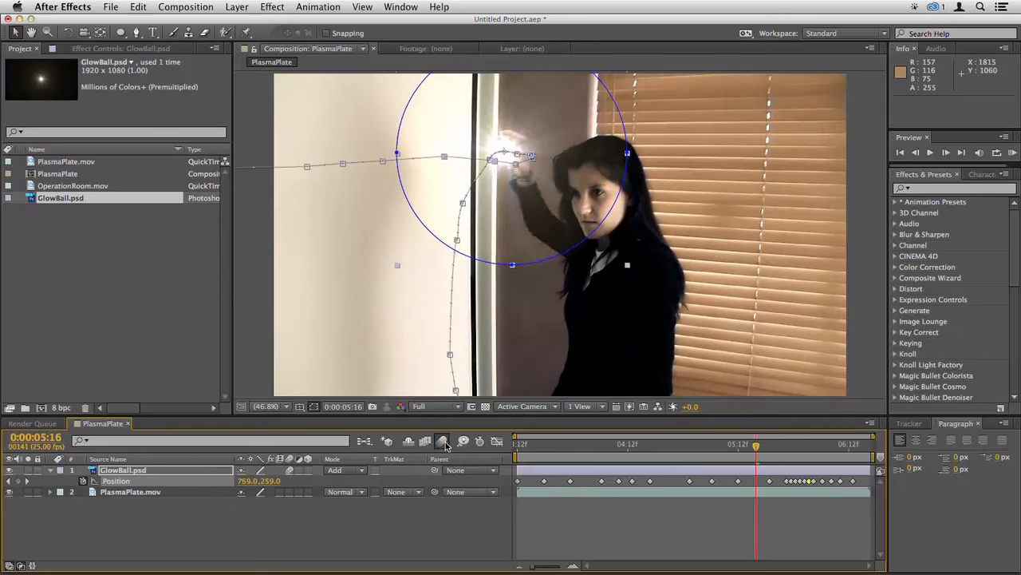
# - Preview the glow ball's animation with motion blur enabled
pyautogui.press('space')
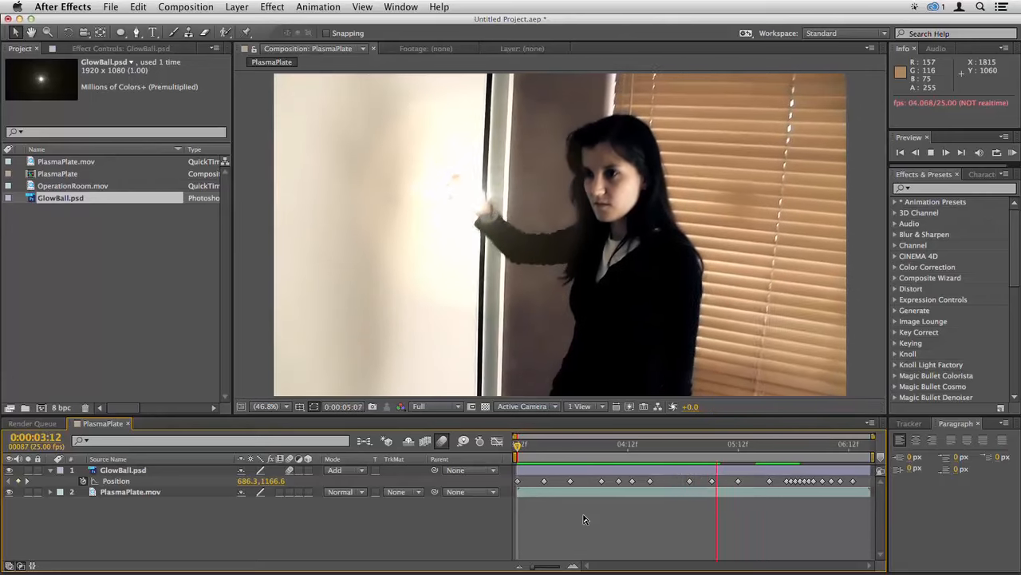
pyautogui.press('space')
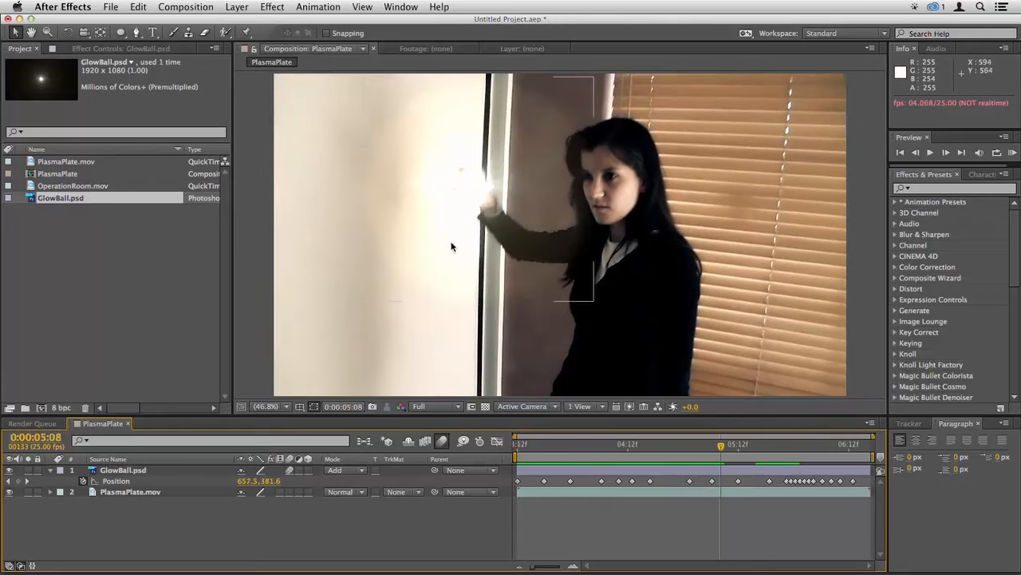
# - Set the Mask Feather of the GlowBall.psd layer's circular mask to 157 pixels and preview the softened glow from 0:00:05:08
pyautogui.click(584, 471)
pyautogui.press('f')
pyautogui.moveTo(271, 491); pyautogui.dragTo(336, 493)
pyautogui.click(558, 519)
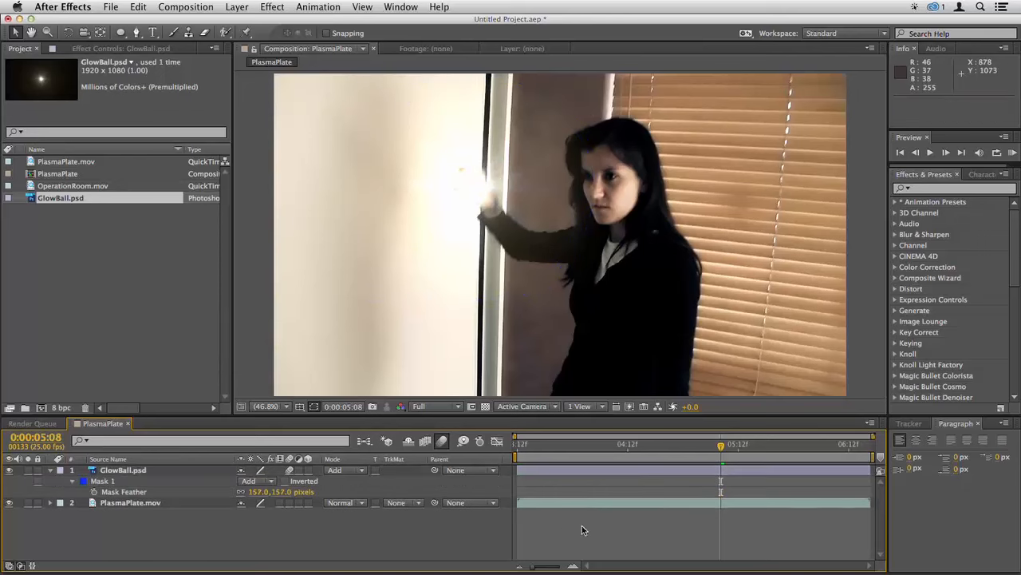
pyautogui.press('space')
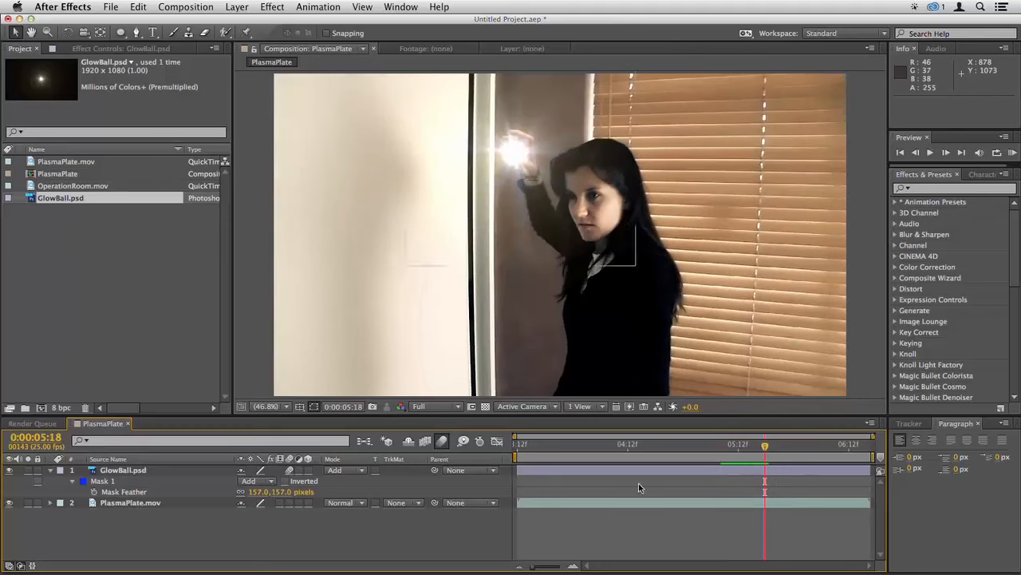
# - At 0:00:05:23, draw a closed Pen mask on the GlowBall.psd layer around the woman's head and upper body
pyautogui.moveTo(703, 451); pyautogui.dragTo(788, 452)
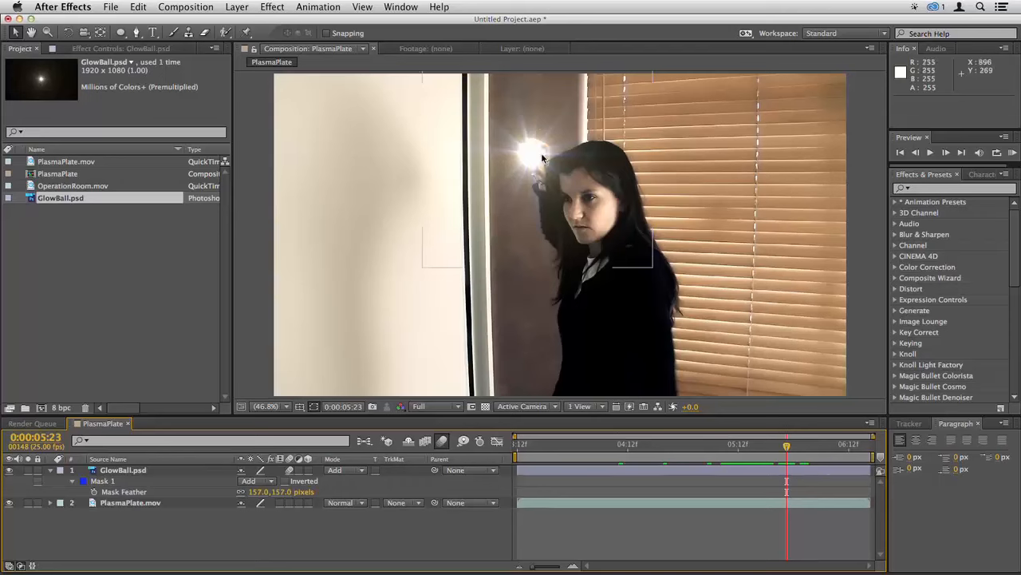
pyautogui.click(691, 474)
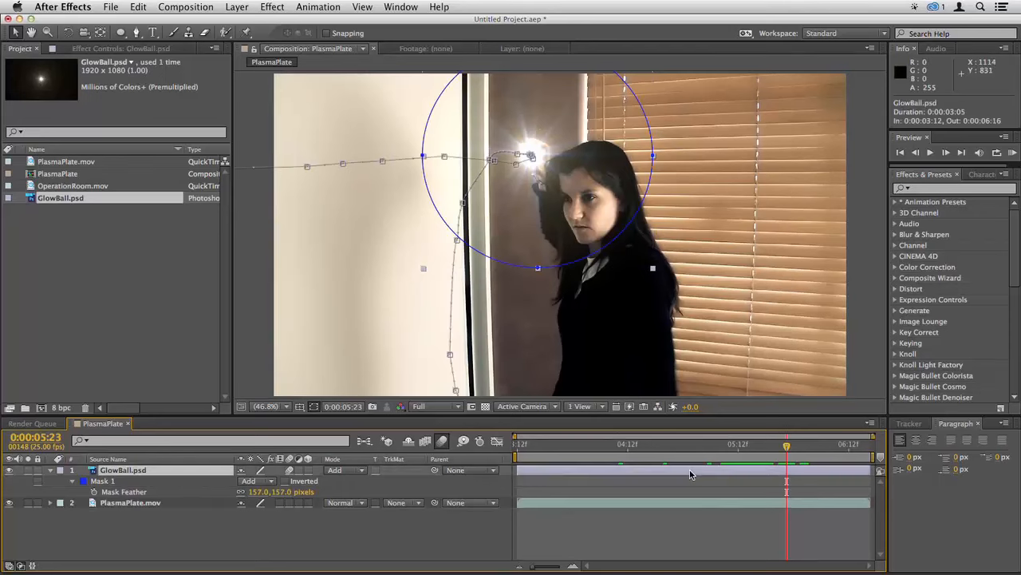
pyautogui.click(136, 34)
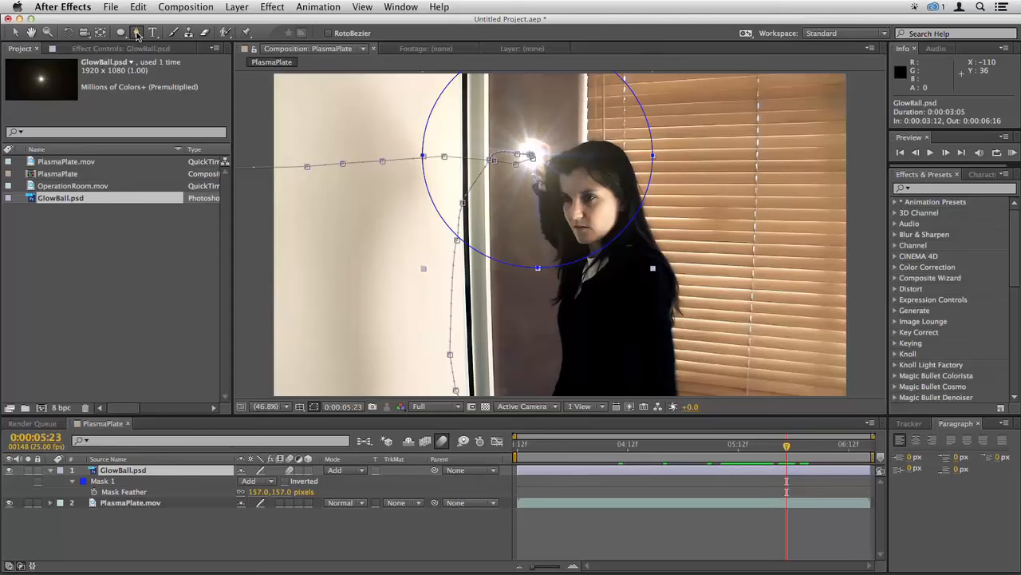
pyautogui.click(562, 154)
pyautogui.click(547, 160)
pyautogui.click(540, 185)
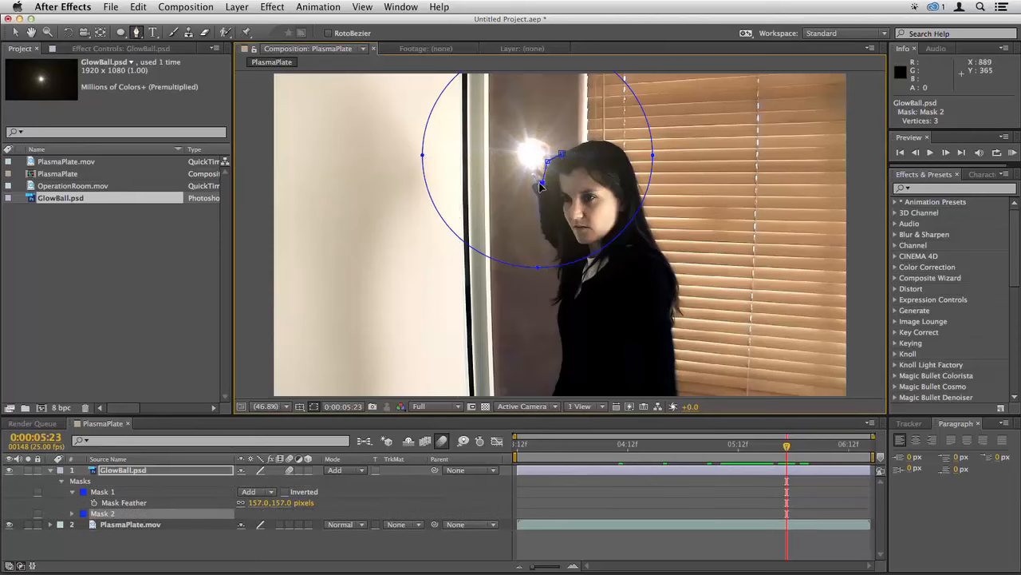
pyautogui.click(554, 224)
pyautogui.click(556, 253)
pyautogui.click(551, 284)
pyautogui.click(553, 320)
pyautogui.click(616, 327)
pyautogui.click(647, 324)
pyautogui.click(675, 316)
pyautogui.click(672, 263)
pyautogui.click(642, 197)
pyautogui.click(623, 149)
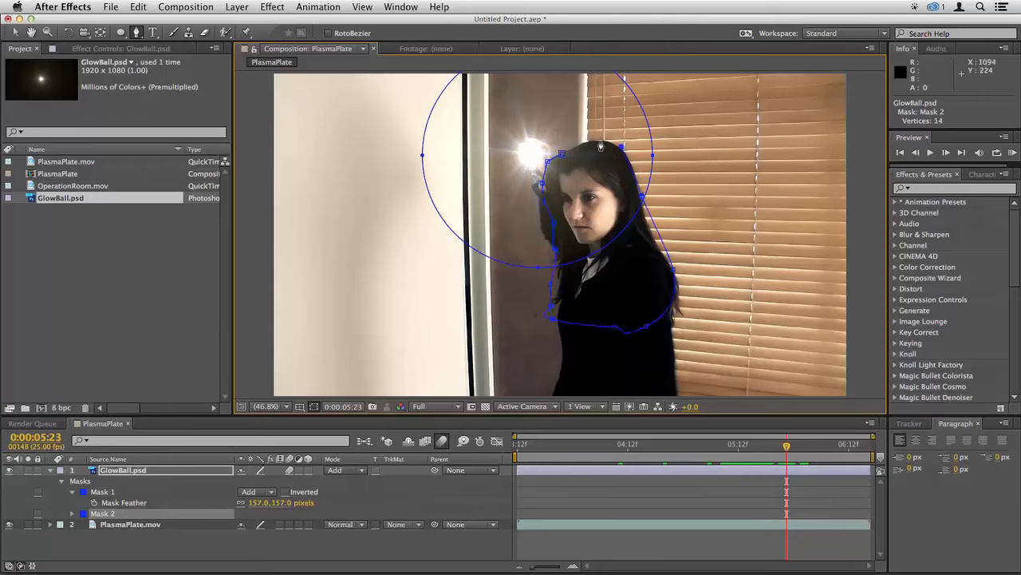
pyautogui.click(600, 142)
pyautogui.click(577, 145)
pyautogui.click(562, 154)
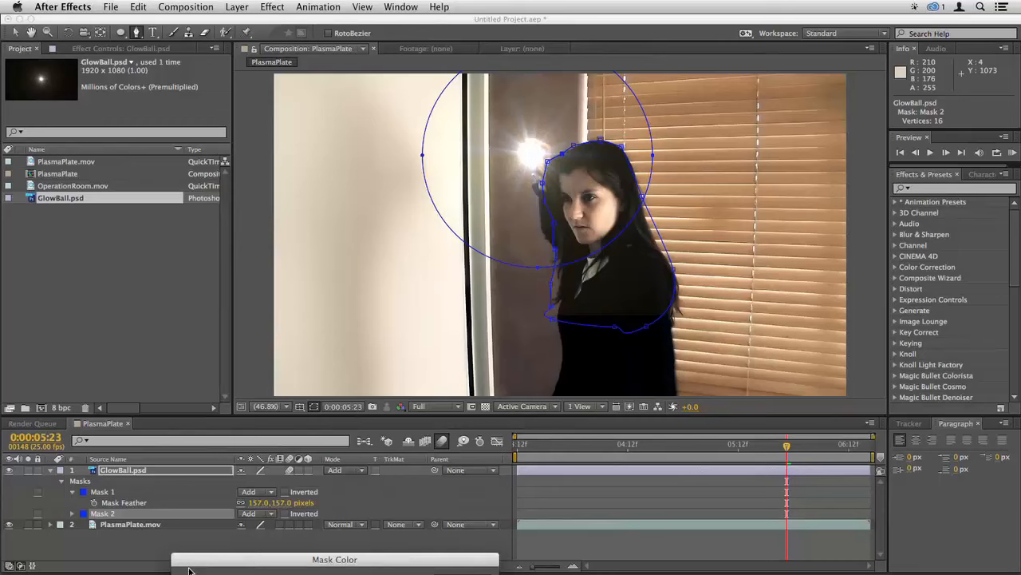
# - Change Mask 2's outline color to pink and set its mask mode to Subtract
pyautogui.click(83, 513)
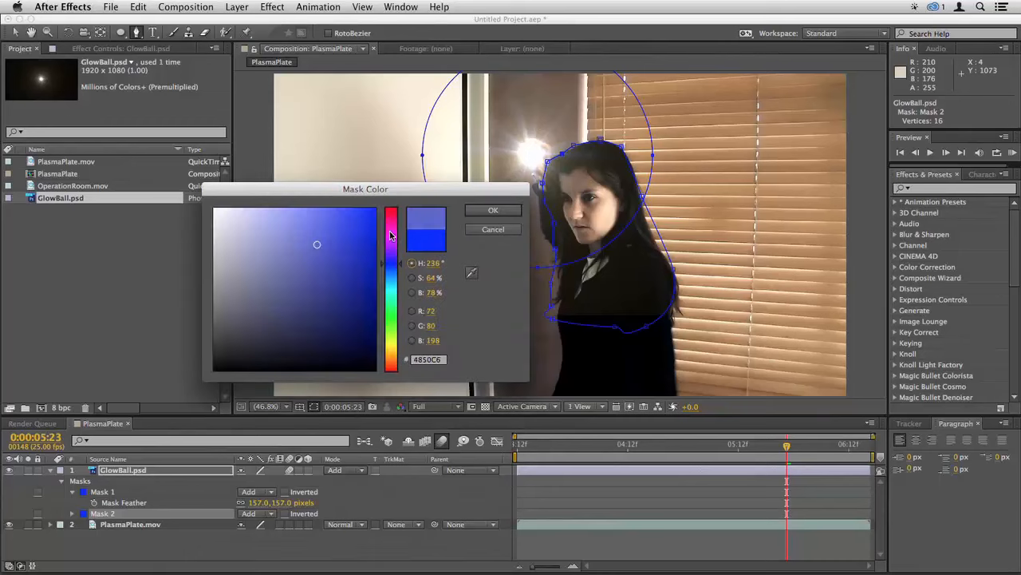
pyautogui.click(390, 234)
pyautogui.click(493, 209)
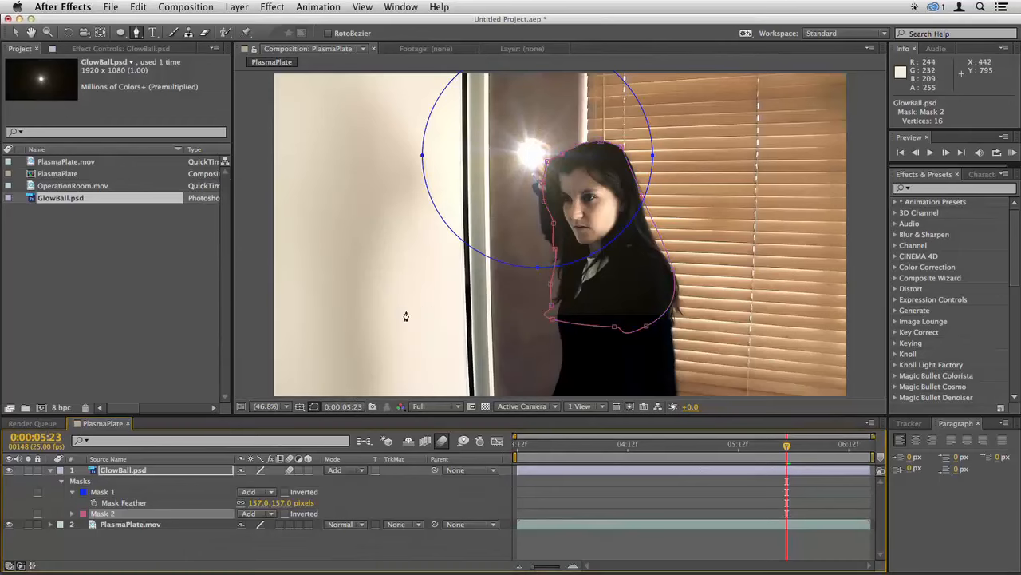
pyautogui.click(268, 513)
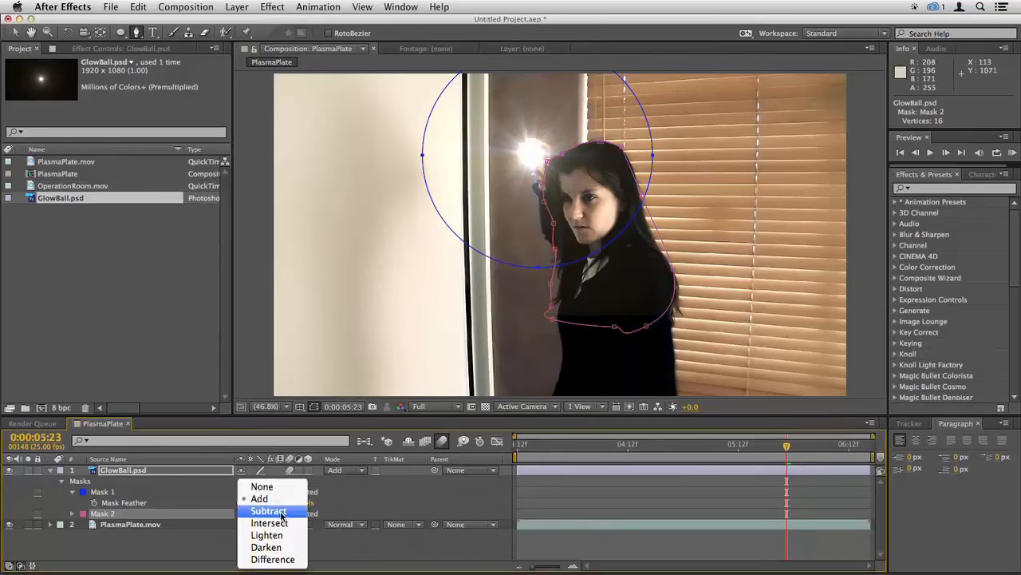
pyautogui.click(280, 514)
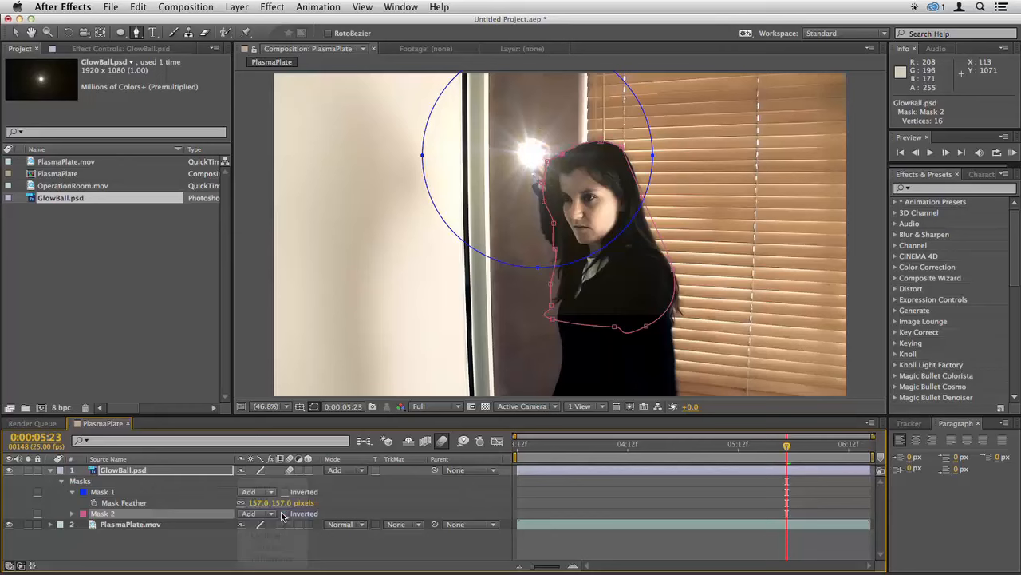
pyautogui.click(569, 508)
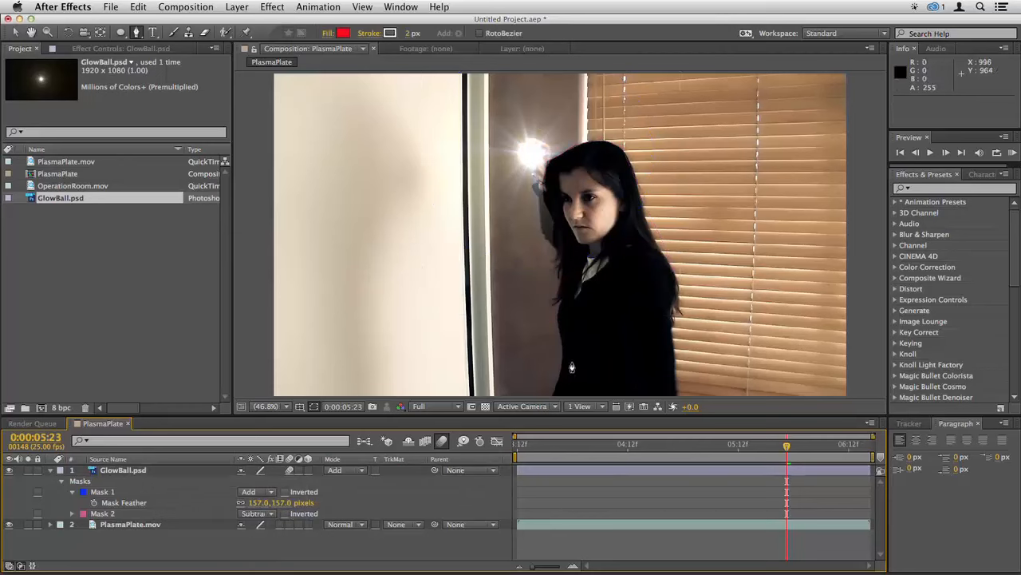
# - Set the Mask Feather of Mask 2 to 62 pixels
pyautogui.press('f')
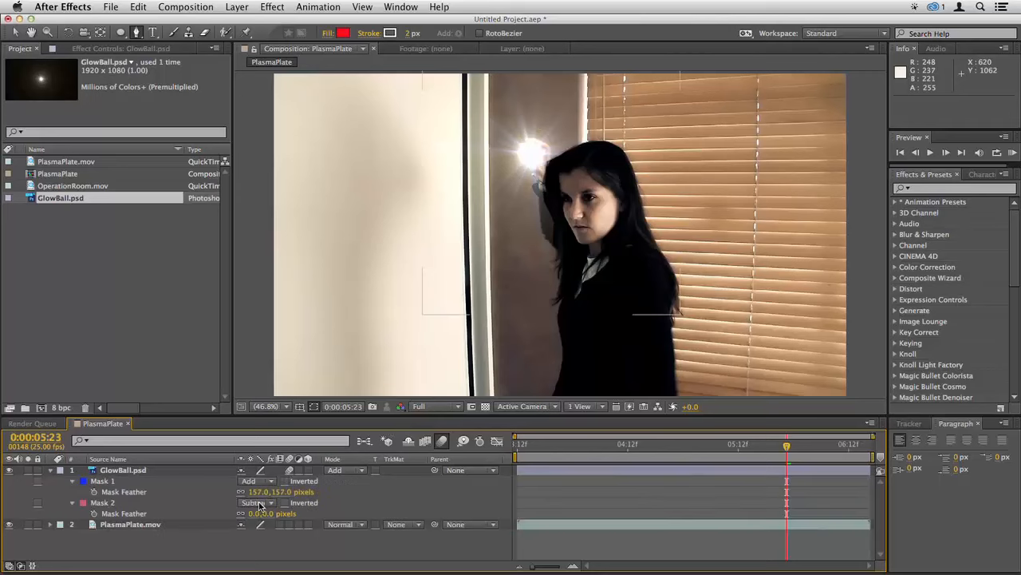
pyautogui.moveTo(258, 512); pyautogui.dragTo(296, 513)
pyautogui.click(580, 506)
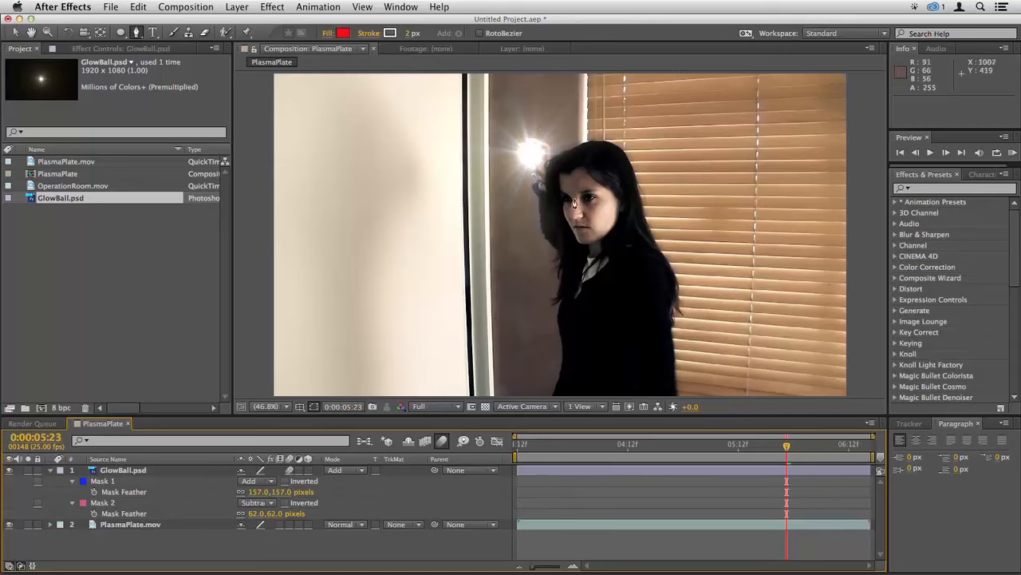
# - Compare the glow with and without Mask 2 by setting its mode to None and back to Subtract
pyautogui.click(272, 506)
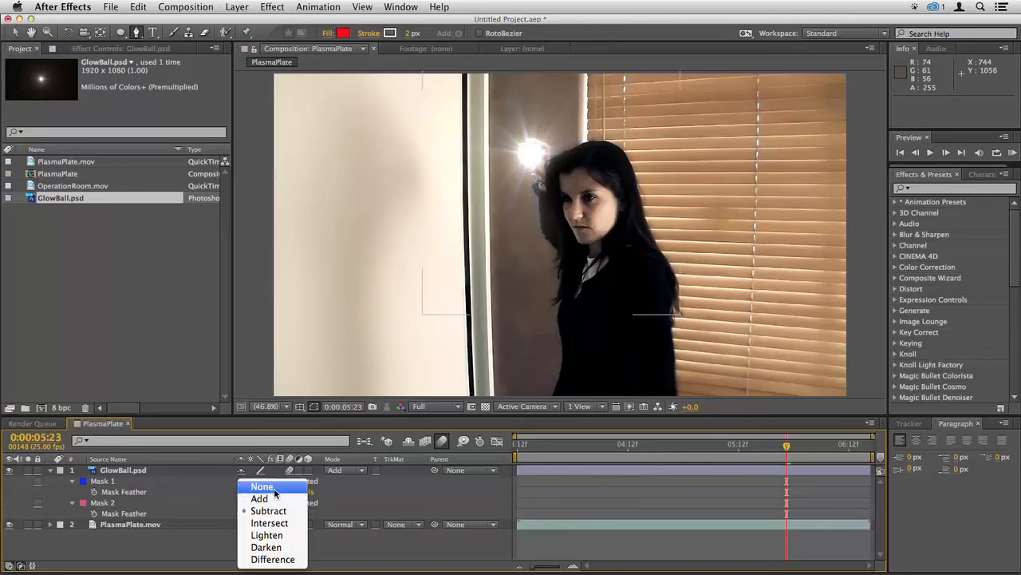
pyautogui.click(273, 486)
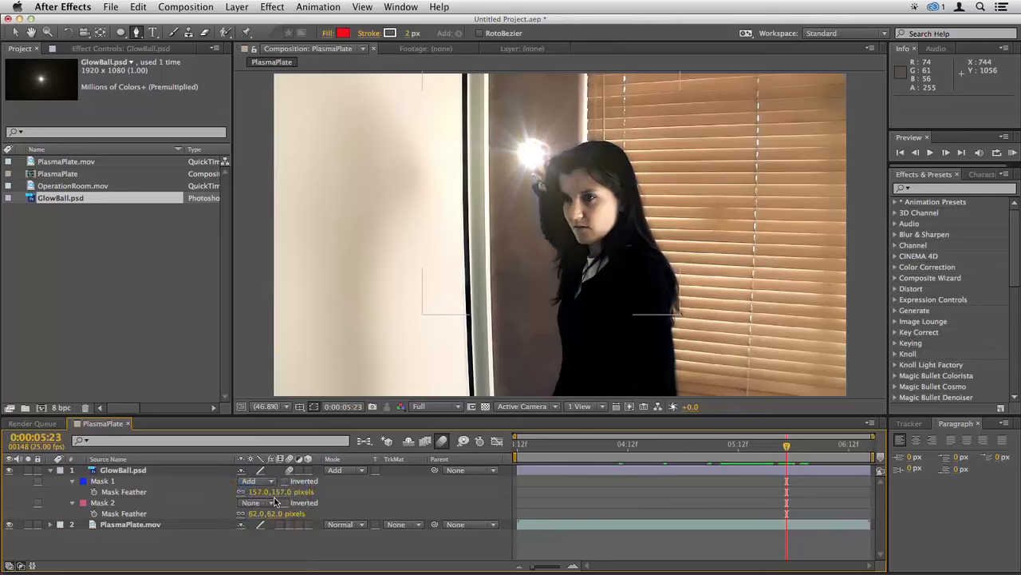
pyautogui.click(270, 506)
pyautogui.click(272, 513)
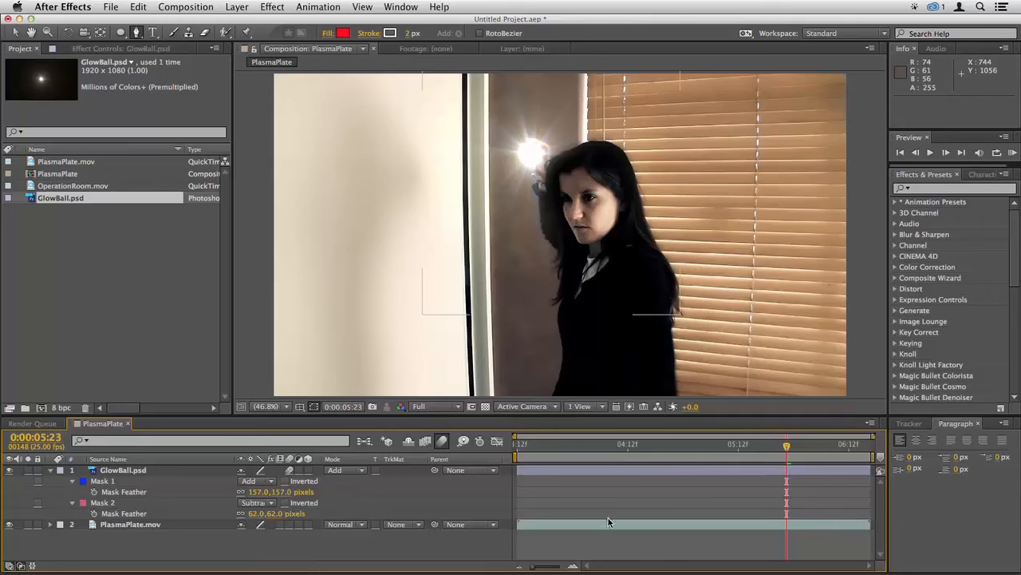
# - Keyframe Mask 2's path at 0:00:05:23, and move the mask back over the woman at 0:00:06:03
pyautogui.click(102, 502)
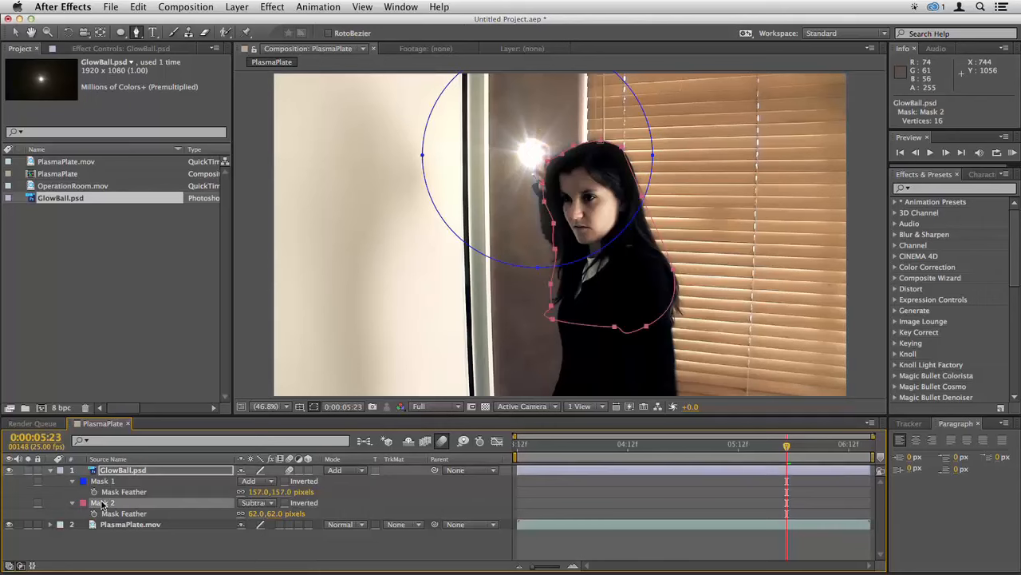
pyautogui.press('m')
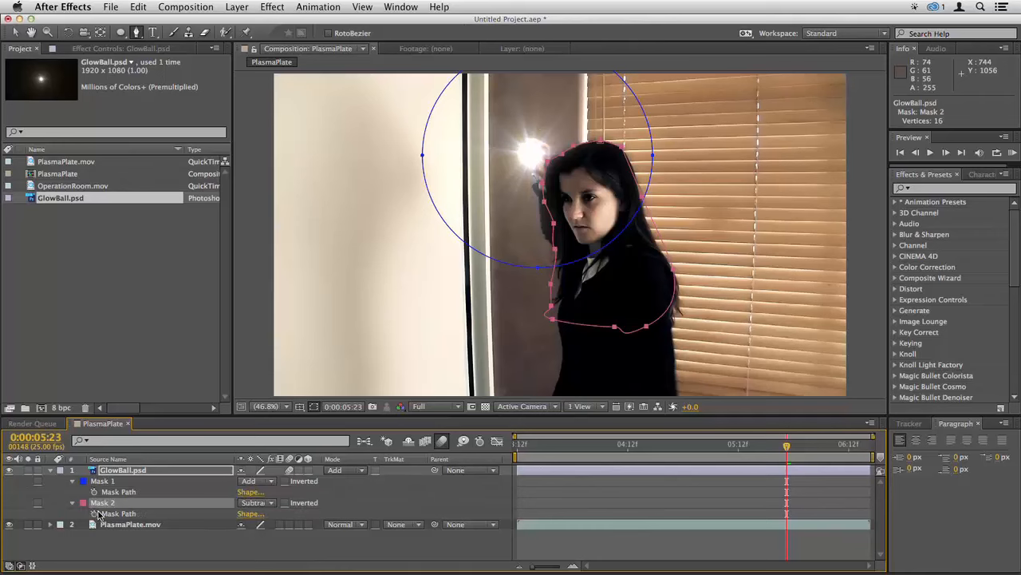
pyautogui.click(94, 513)
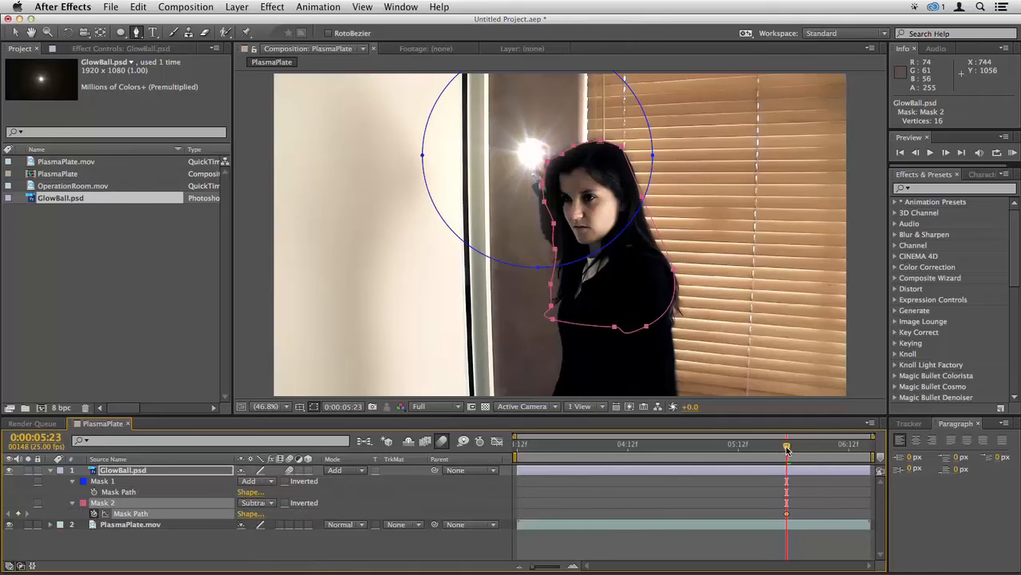
pyautogui.moveTo(787, 451)
pyautogui.mouseDown()
pyautogui.moveTo(833, 451)
pyautogui.moveTo(806, 453)
pyautogui.mouseUp()
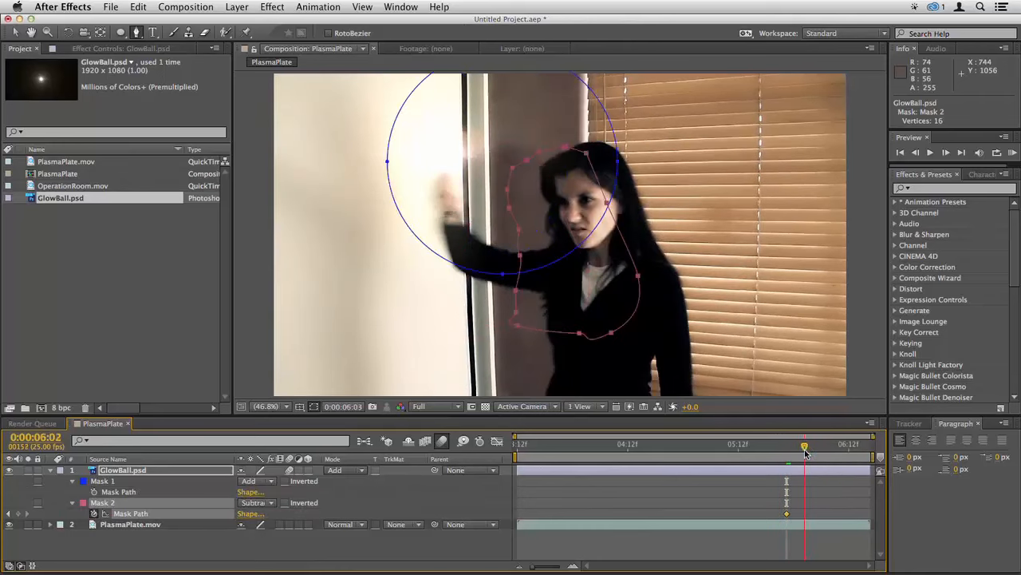
pyautogui.moveTo(805, 453); pyautogui.dragTo(810, 453)
pyautogui.press('v')
pyautogui.moveTo(520, 257); pyautogui.dragTo(586, 277)
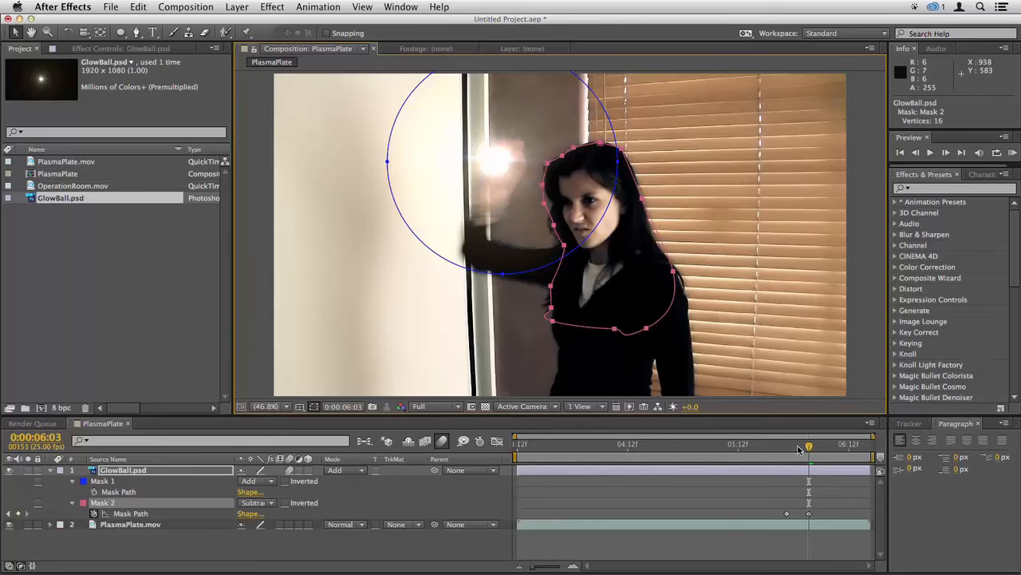
# - Add a Mask Path keyframe at 0:00:05:07 by moving Mask 2 onto the woman's head and upper body
pyautogui.click(729, 449)
pyautogui.click(716, 449)
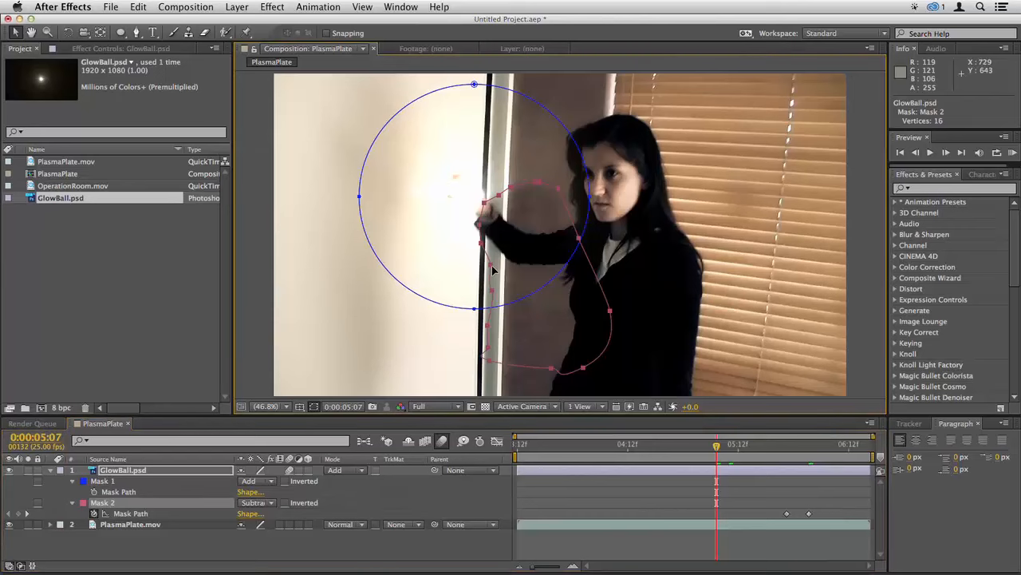
pyautogui.moveTo(491, 270); pyautogui.dragTo(574, 196)
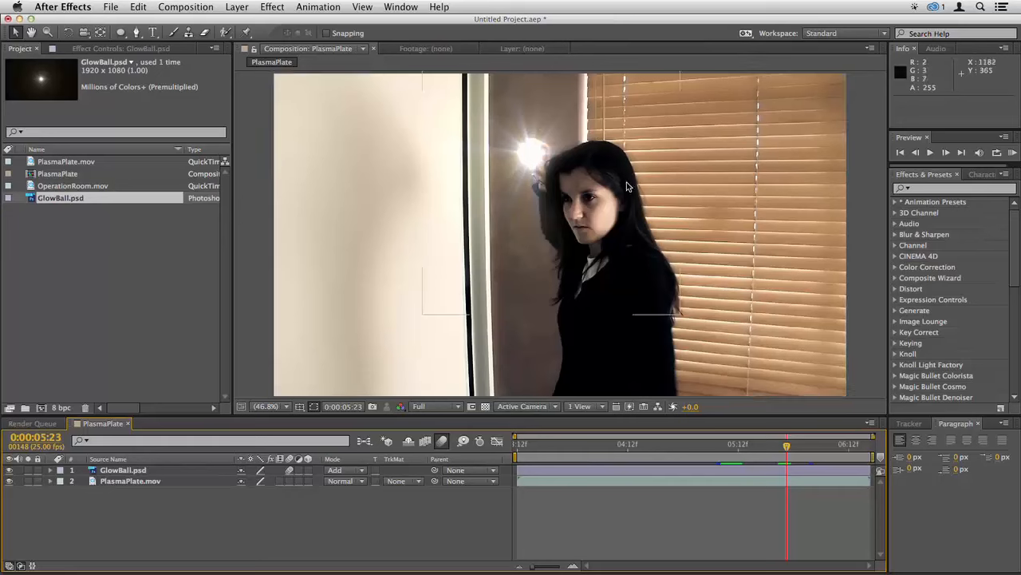
# - Duplicate the GlowBall.psd layer and invert Mask 2 on the upper copy
pyautogui.click(584, 470)
pyautogui.press('super+d')
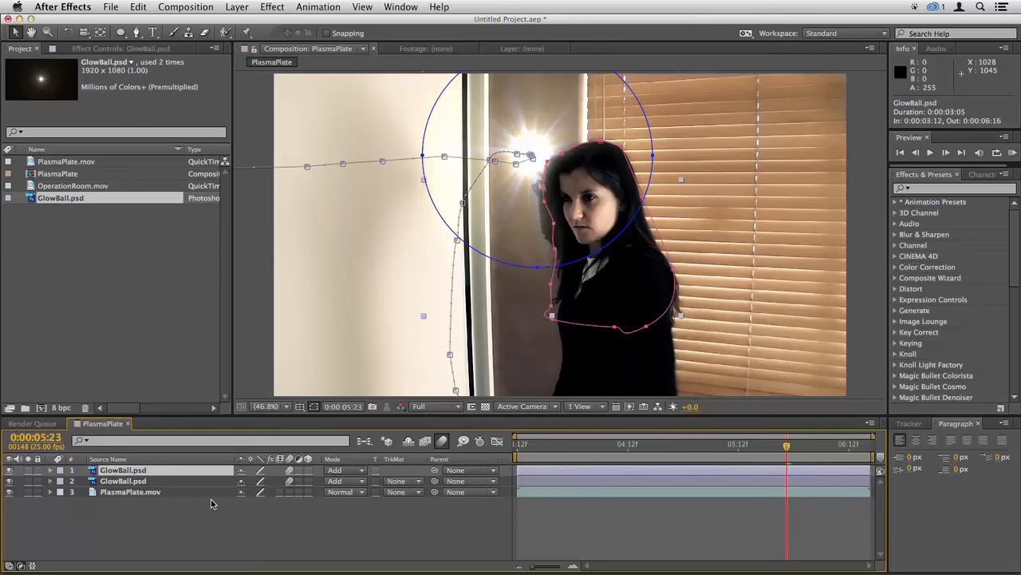
pyautogui.press('m')
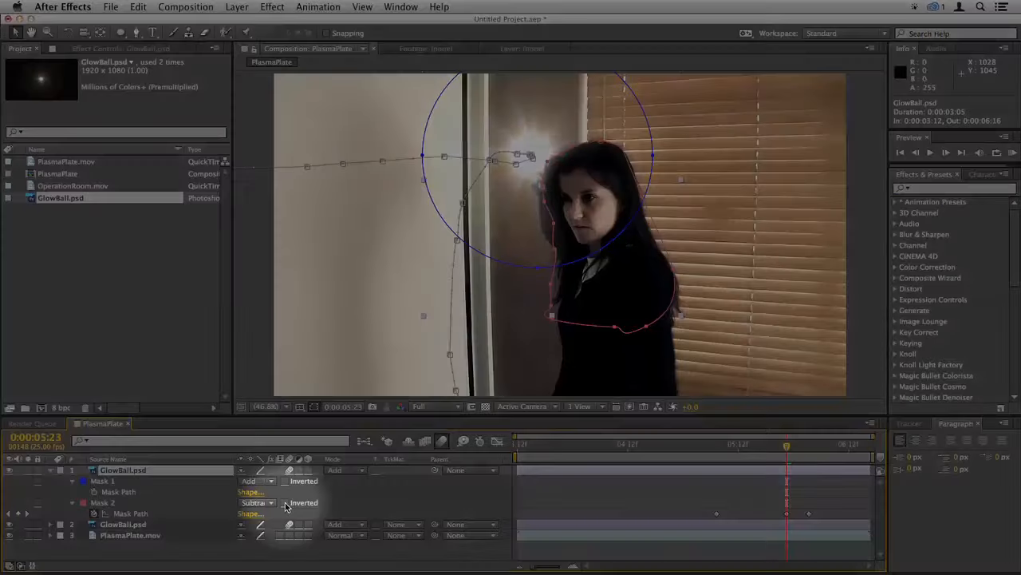
pyautogui.click(285, 502)
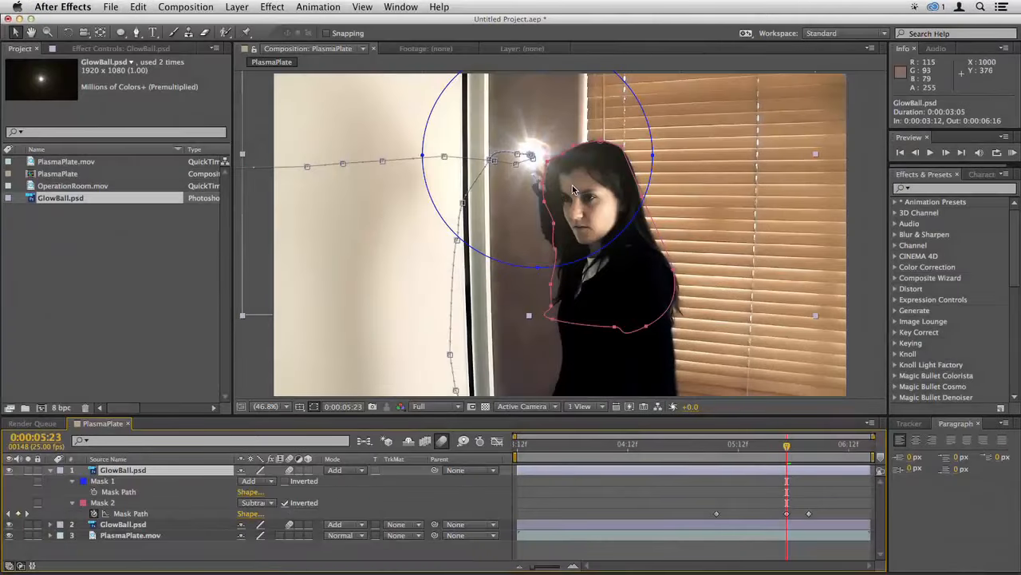
# - Set the Opacity of the upper GlowBall.psd layer to 41%
pyautogui.press('t')
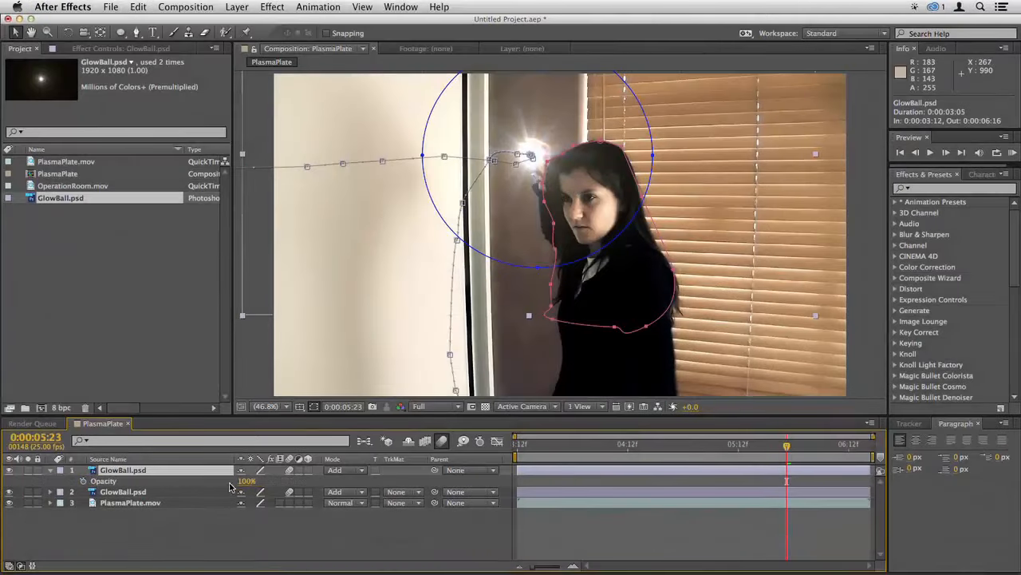
pyautogui.moveTo(225, 483); pyautogui.dragTo(219, 484)
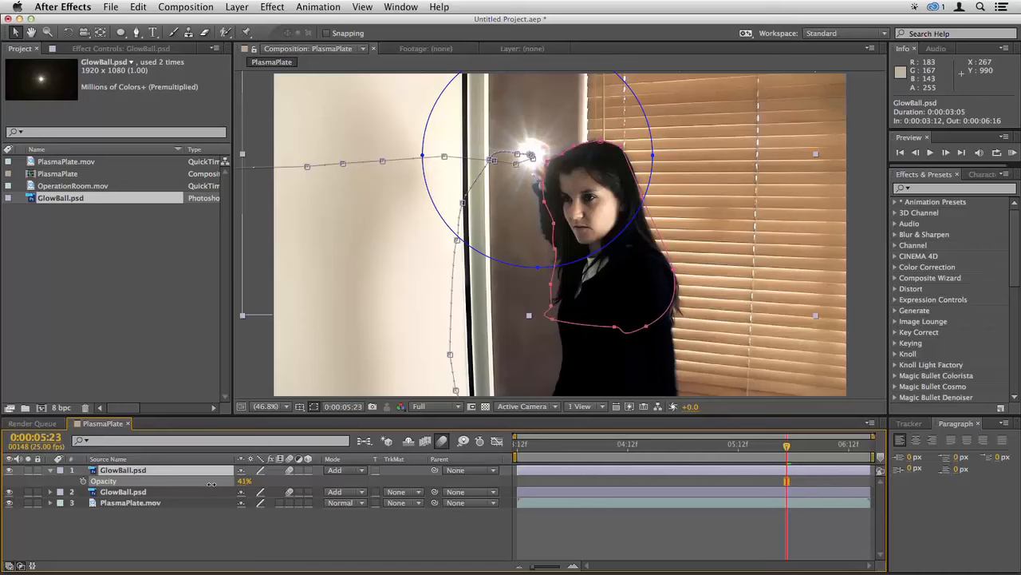
pyautogui.click(542, 485)
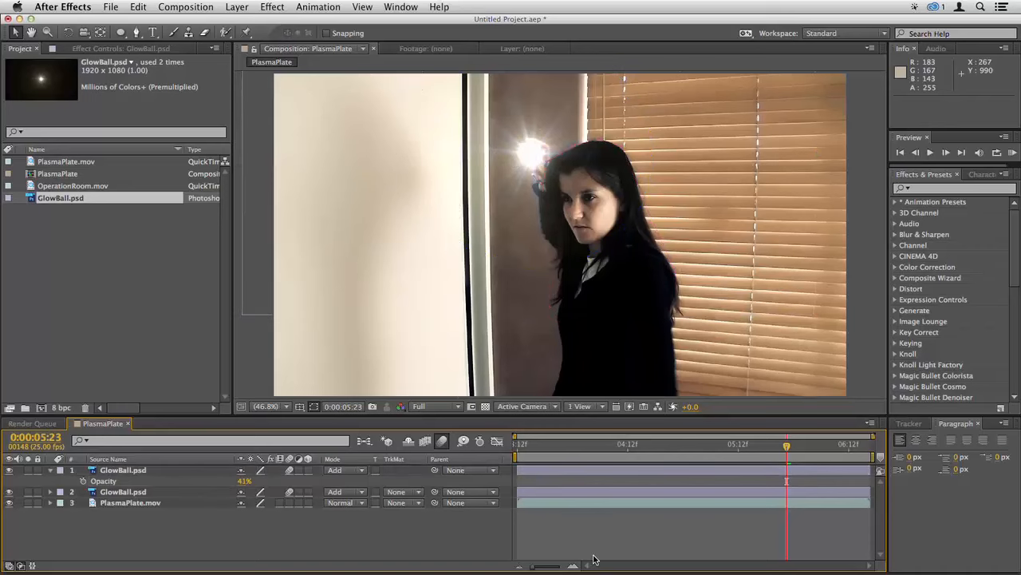
# - Preview the combined glow layers from 0:00:05:11
pyautogui.click(739, 449)
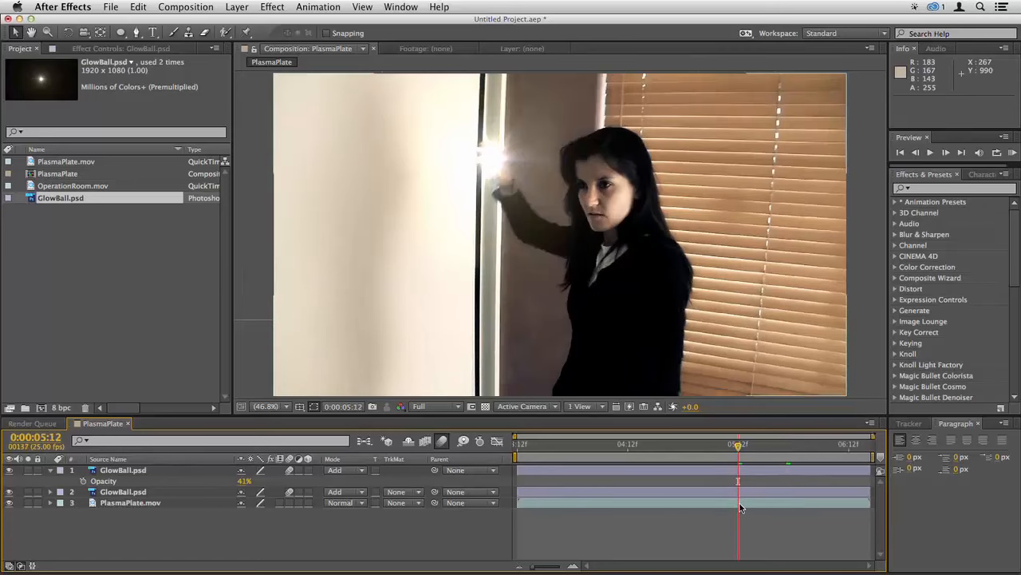
pyautogui.click(735, 449)
pyautogui.press('space')
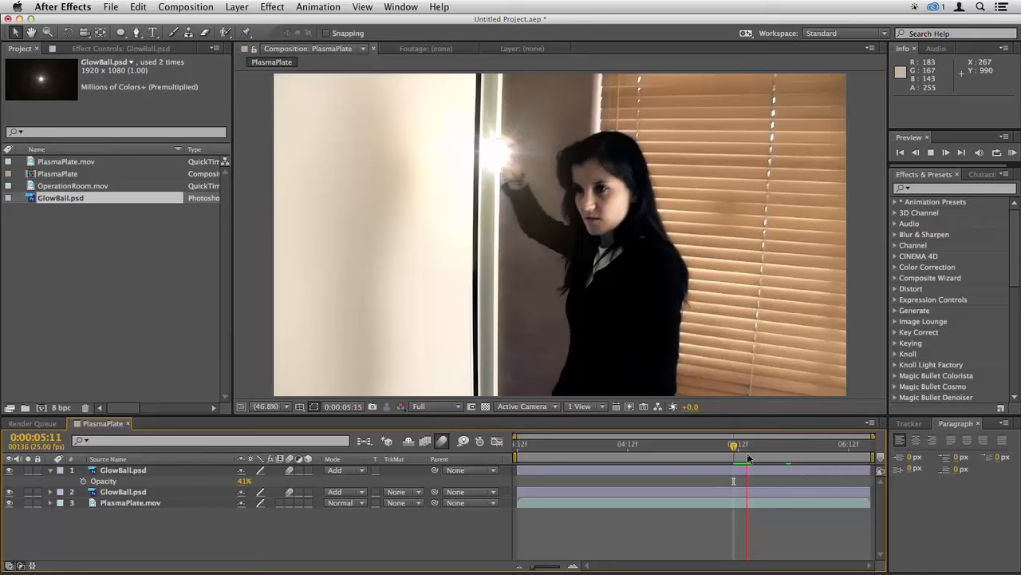
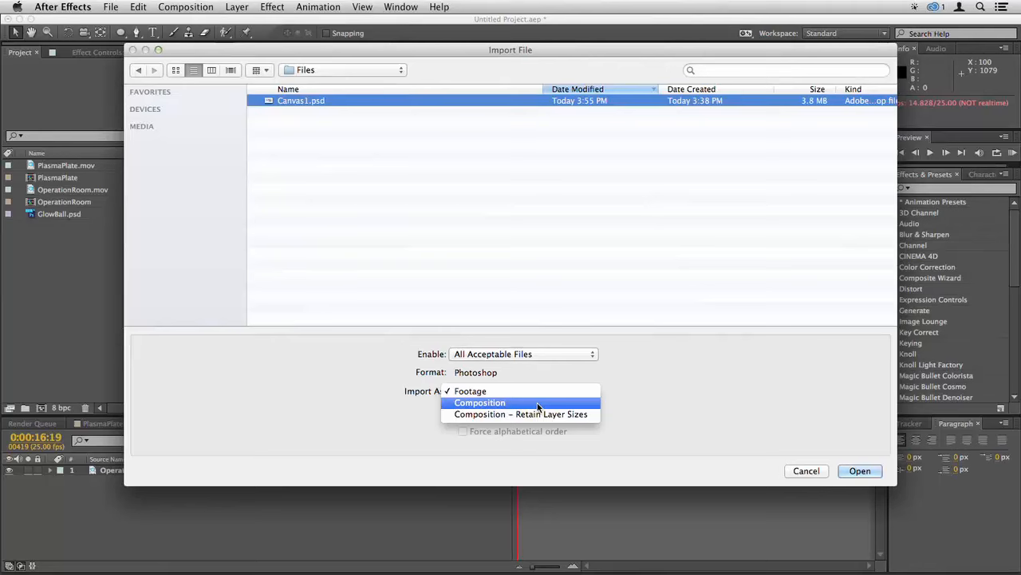
# - Import Canvas1.psd as a composition with editable layer styles, and look over the Canvas1 composition
pyautogui.click(539, 403)
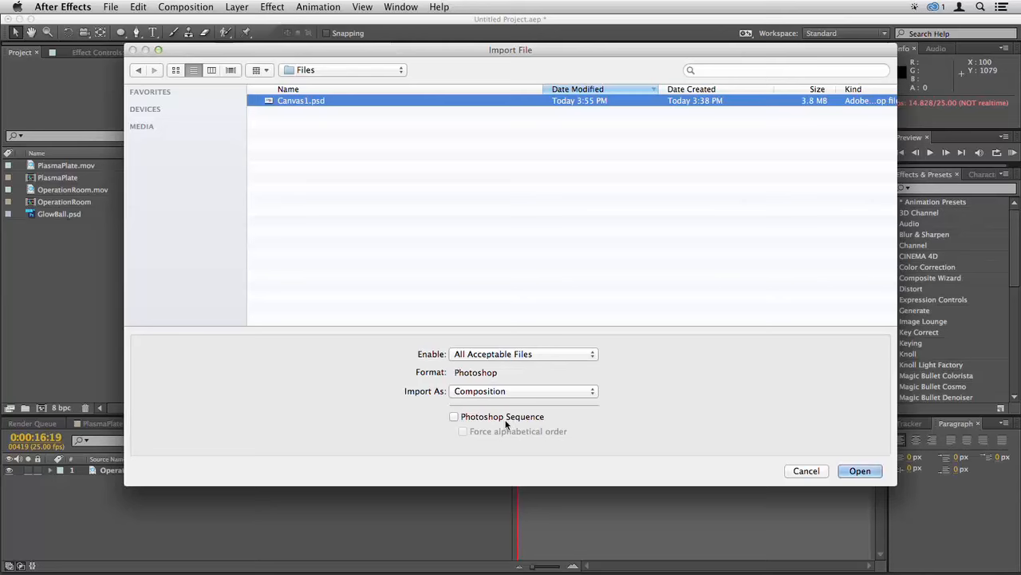
pyautogui.click(860, 471)
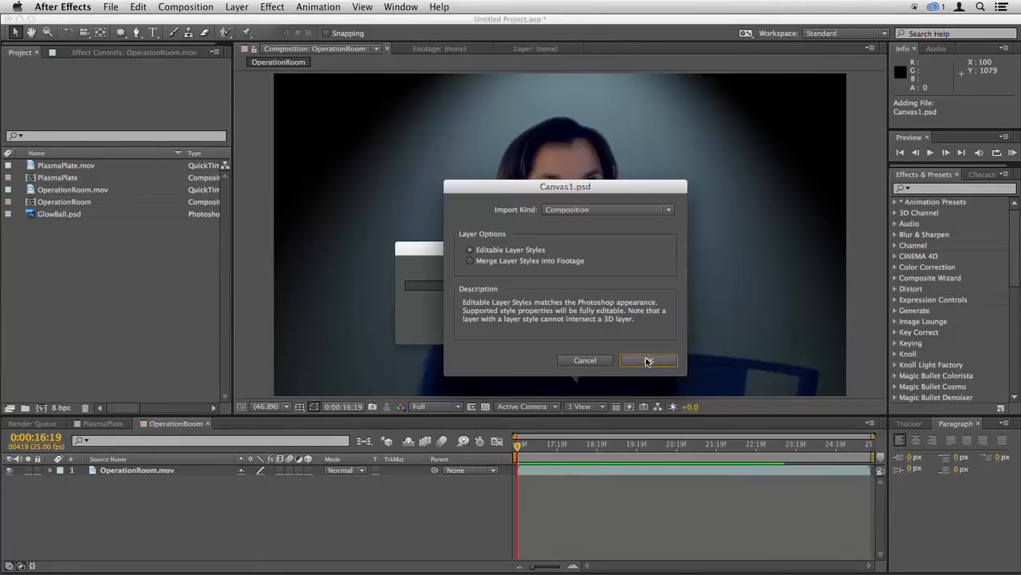
pyautogui.click(648, 360)
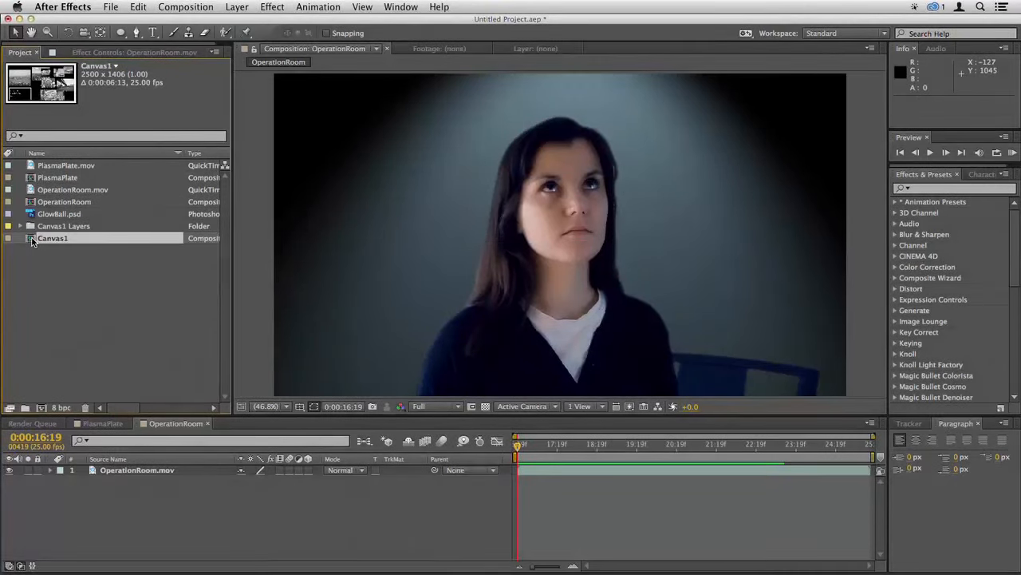
pyautogui.doubleClick(32, 239)
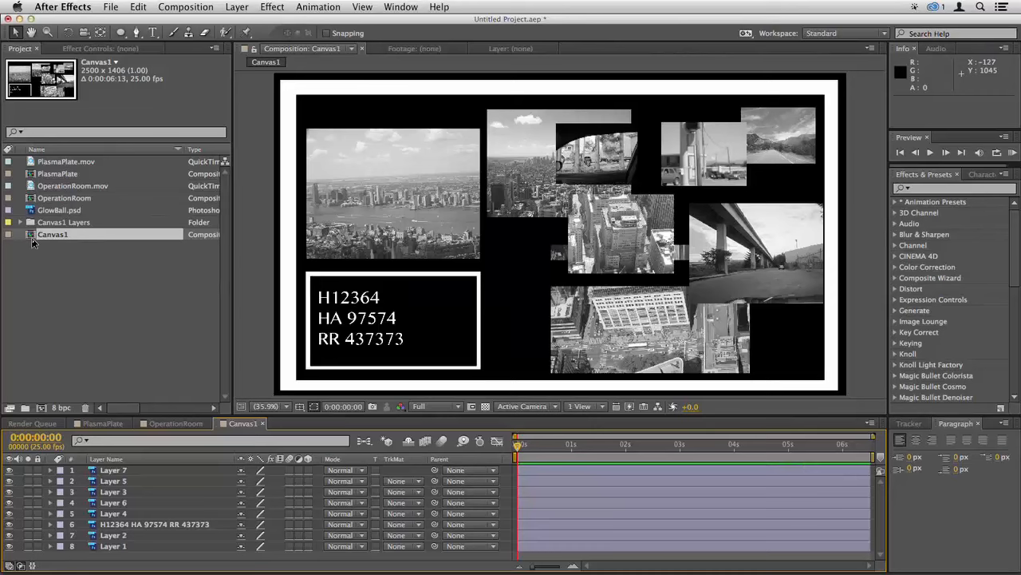
pyautogui.press('super+w')
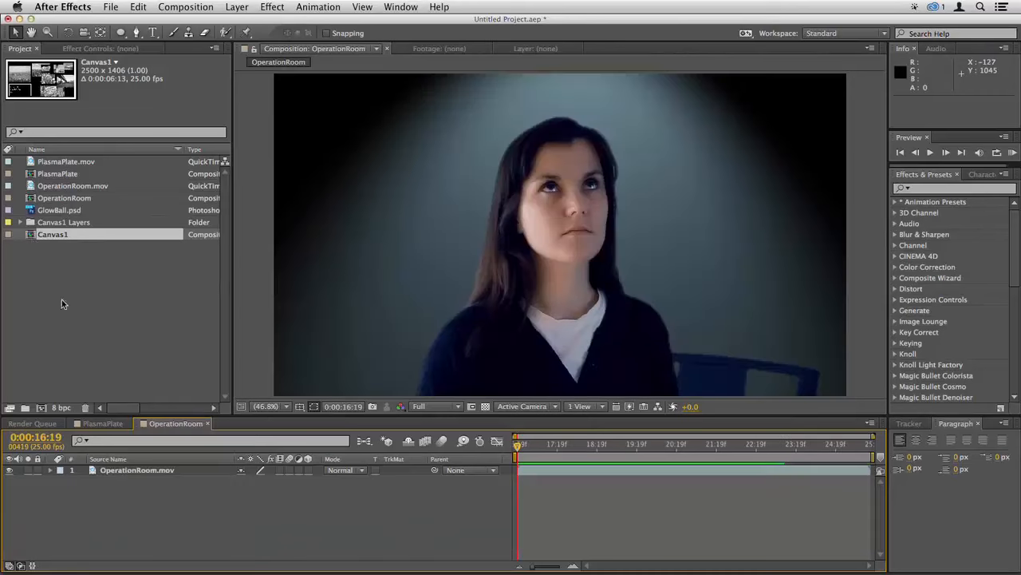
# - Add all eight layers from the Canvas1 Layers folder to the OperationRoom composition, above OperationRoom.mov
pyautogui.click(20, 222)
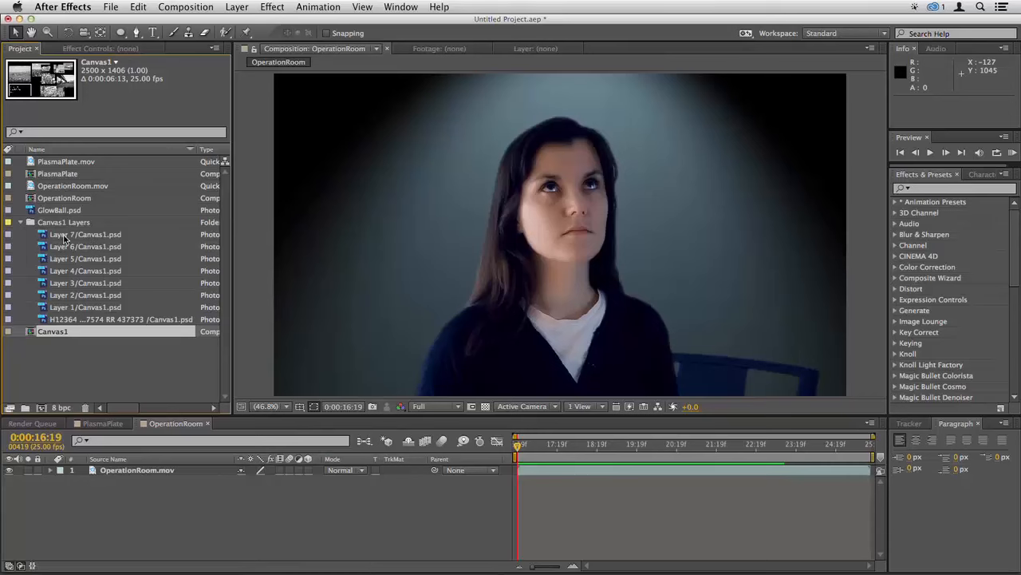
pyautogui.click(52, 224)
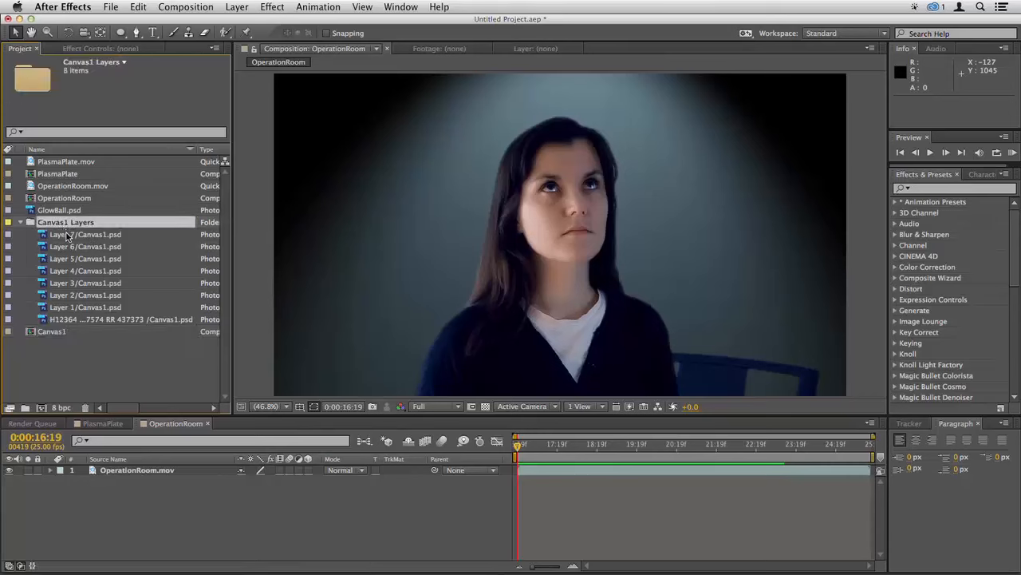
pyautogui.click(73, 236)
pyautogui.keyDown('shift'); pyautogui.click(95, 320); pyautogui.keyUp('shift')
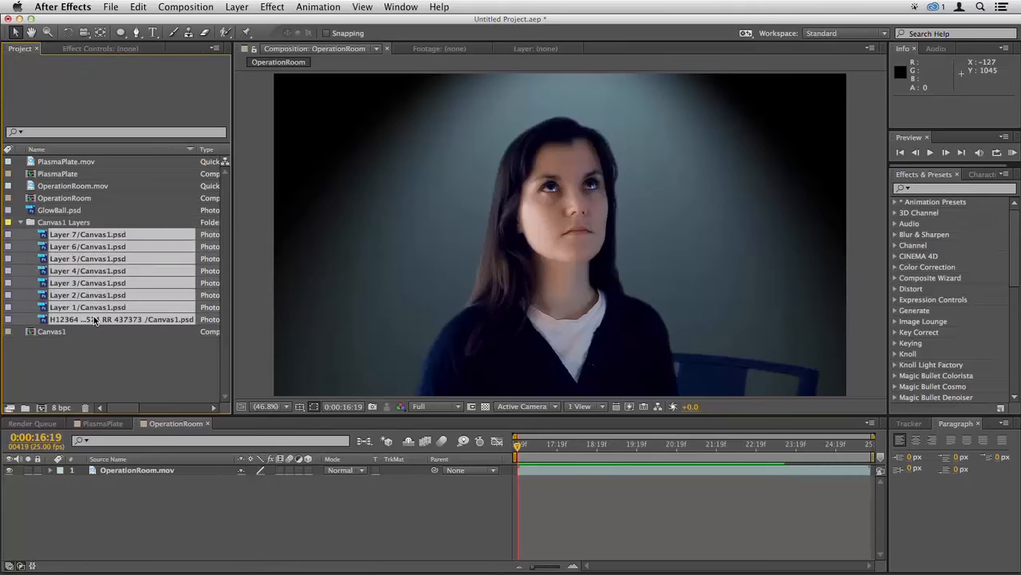
pyautogui.moveTo(64, 237); pyautogui.dragTo(520, 469)
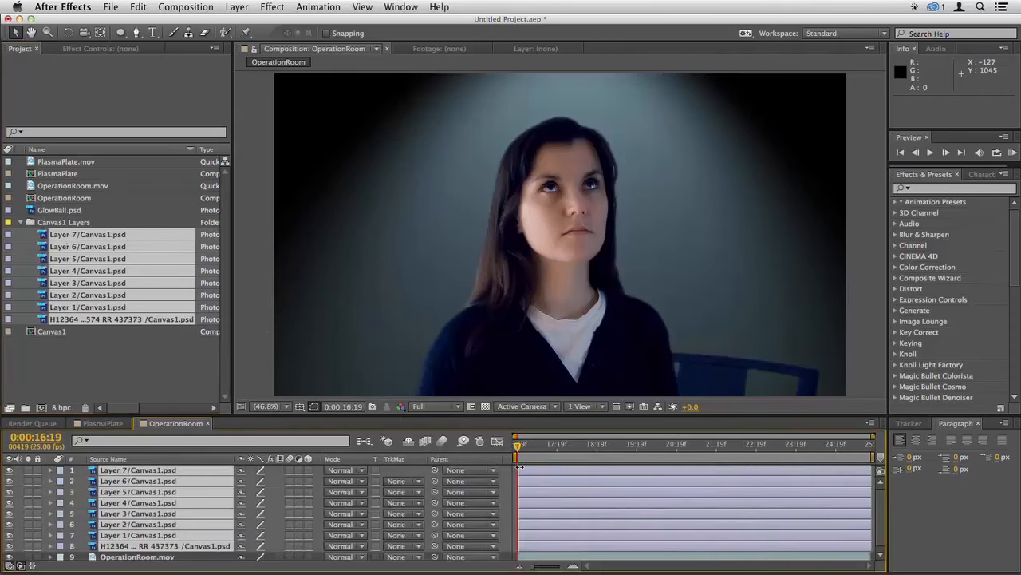
pyautogui.moveTo(368, 415); pyautogui.dragTo(370, 369)
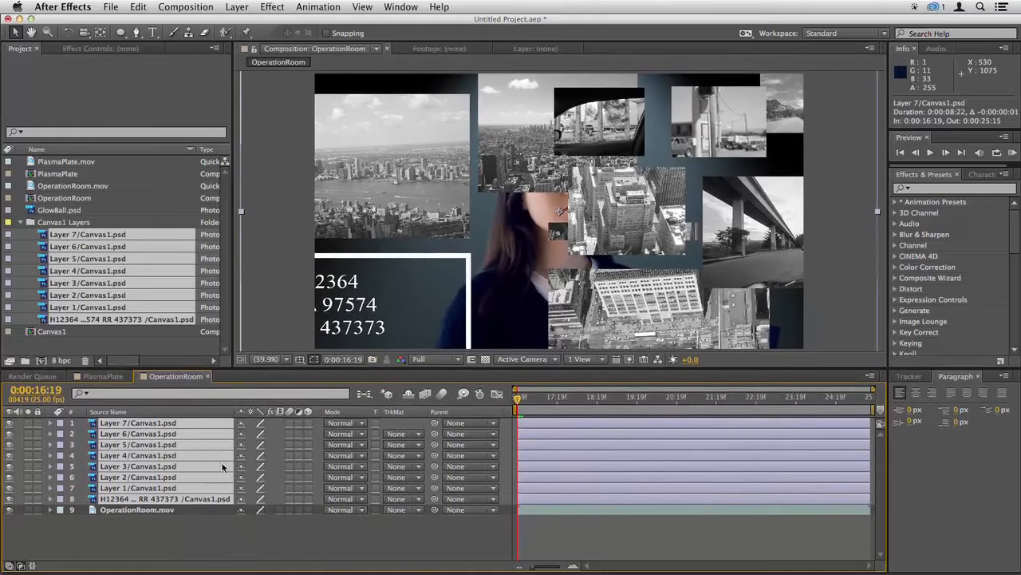
# - Make the eight Canvas1 layers 3D and rotate them about the Y axis to an orientation of 180.0°, 32.2°, 180.0°
pyautogui.click(308, 424)
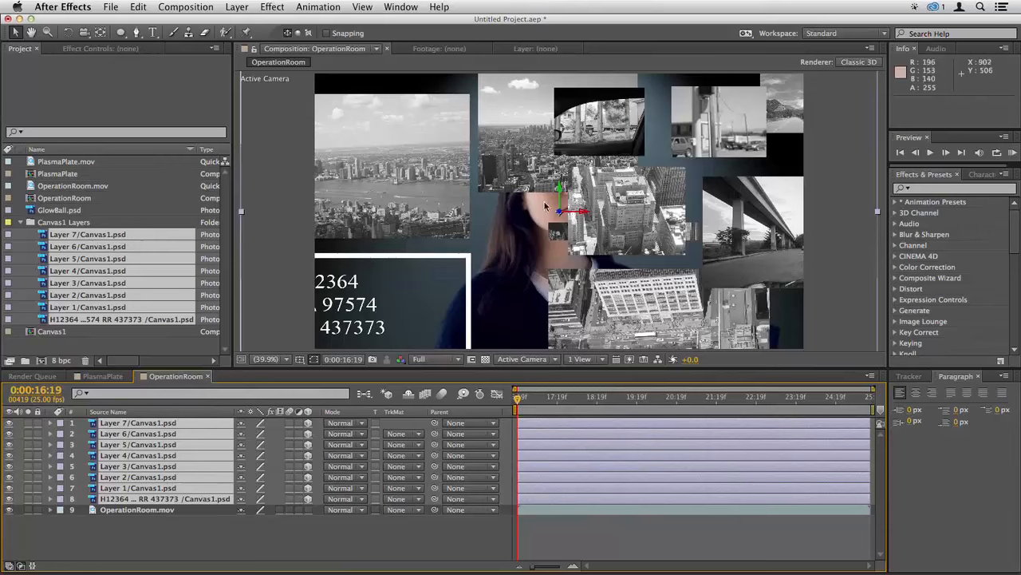
pyautogui.press('w')
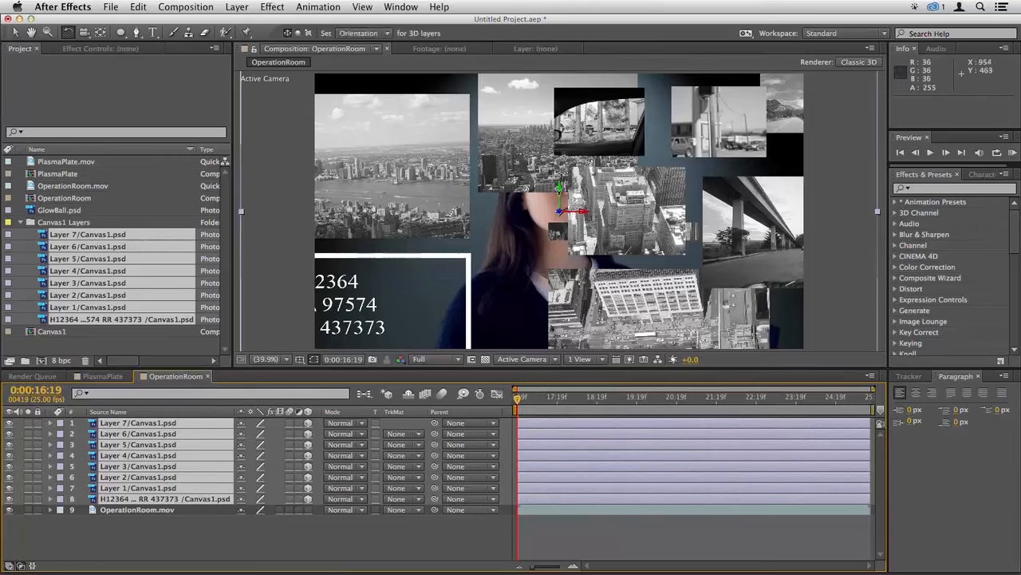
pyautogui.moveTo(618, 222); pyautogui.dragTo(622, 221)
pyautogui.moveTo(561, 187); pyautogui.dragTo(552, 192)
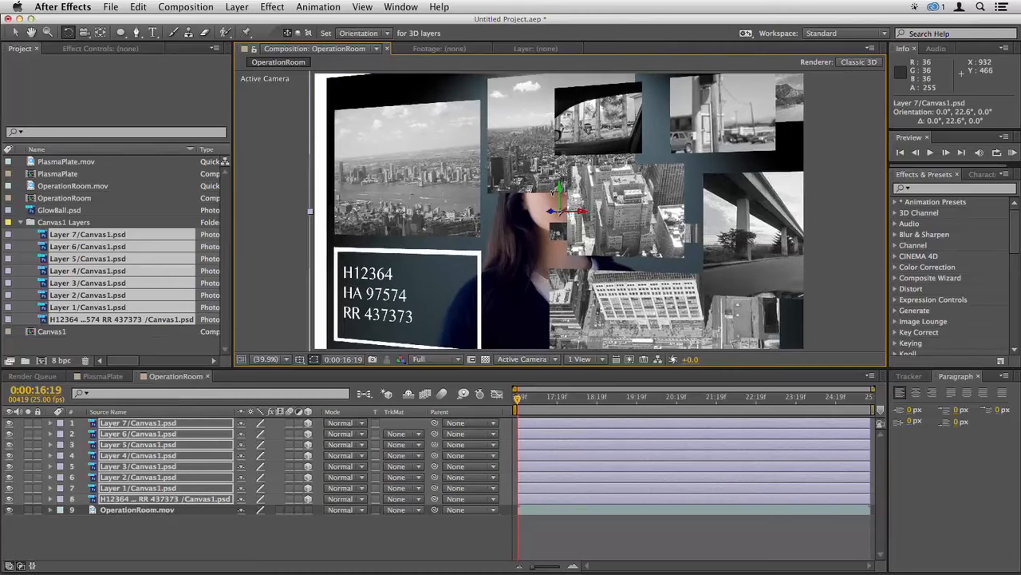
pyautogui.moveTo(558, 194); pyautogui.dragTo(521, 195)
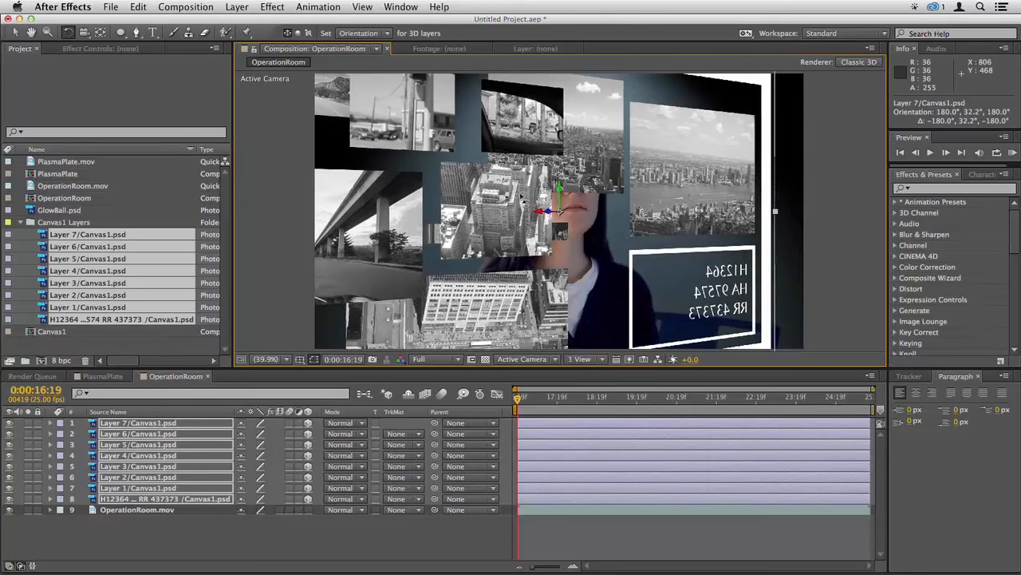
# - Move the eight Canvas1 layers horizontally to position 1144.6, 540.0, 116.0 and scale them to 82%
pyautogui.press('v')
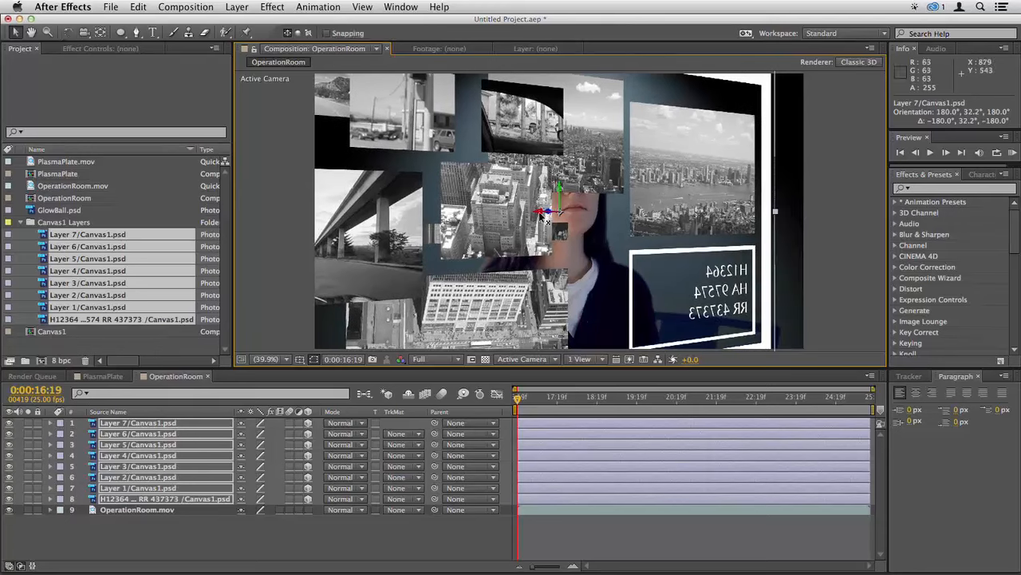
pyautogui.moveTo(543, 216); pyautogui.dragTo(601, 217)
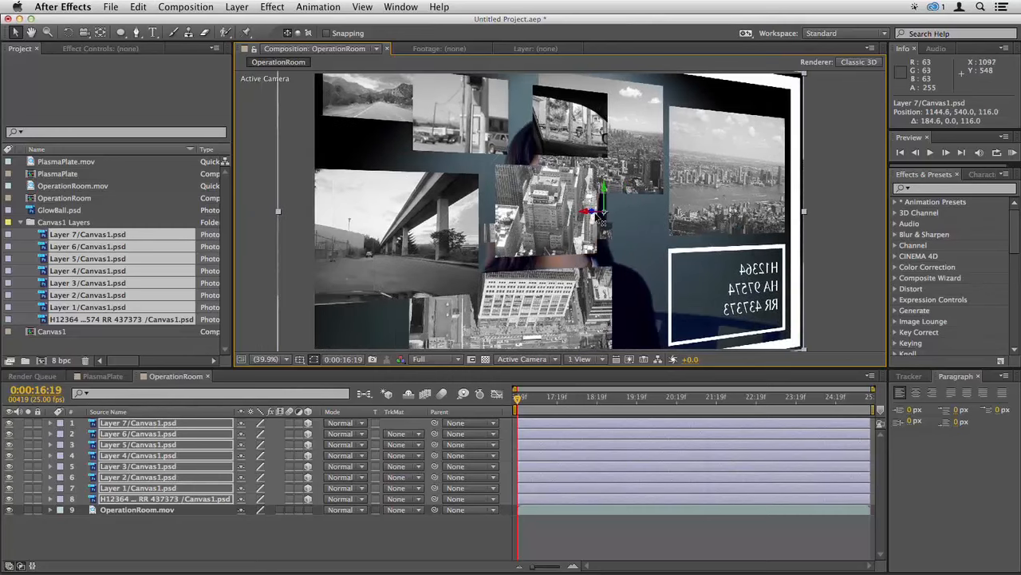
pyautogui.press('s')
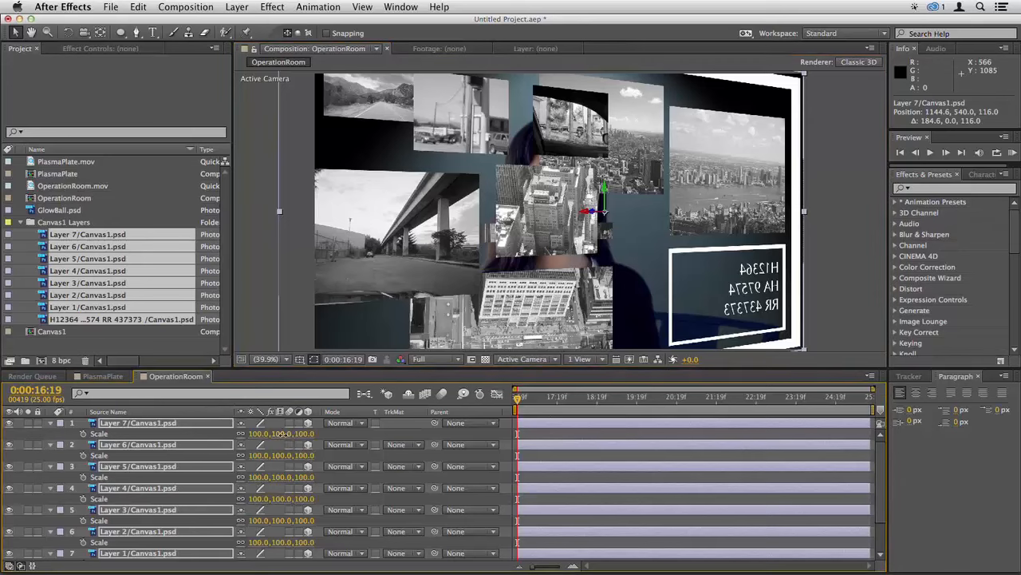
pyautogui.moveTo(281, 433); pyautogui.dragTo(272, 433)
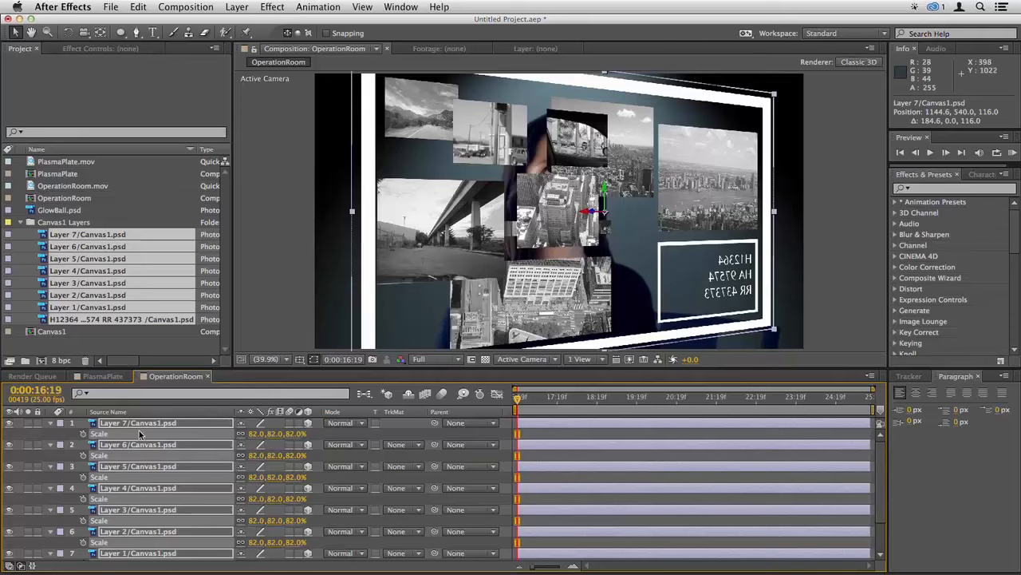
# - Set the blending mode of the eight Canvas1 layers to Screen and their Opacity to 52%
pyautogui.press('t')
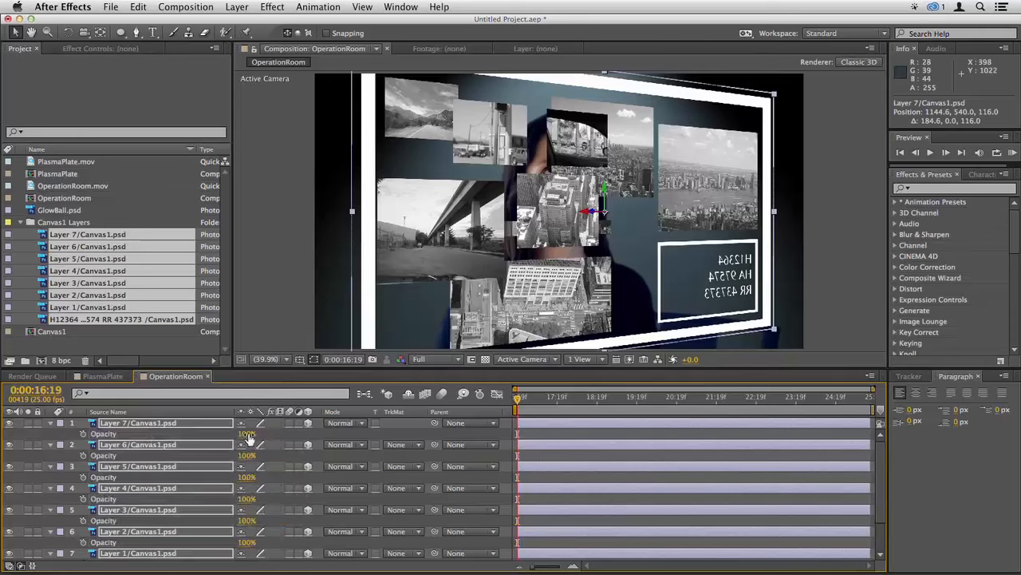
pyautogui.moveTo(249, 434); pyautogui.dragTo(235, 435)
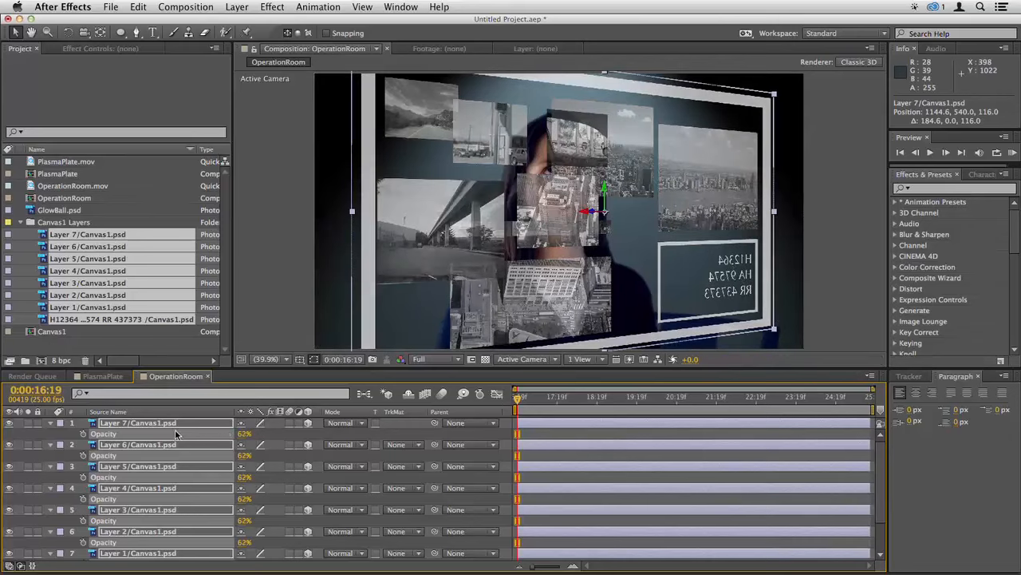
pyautogui.rightClick(536, 432)
pyautogui.moveTo(589, 255)
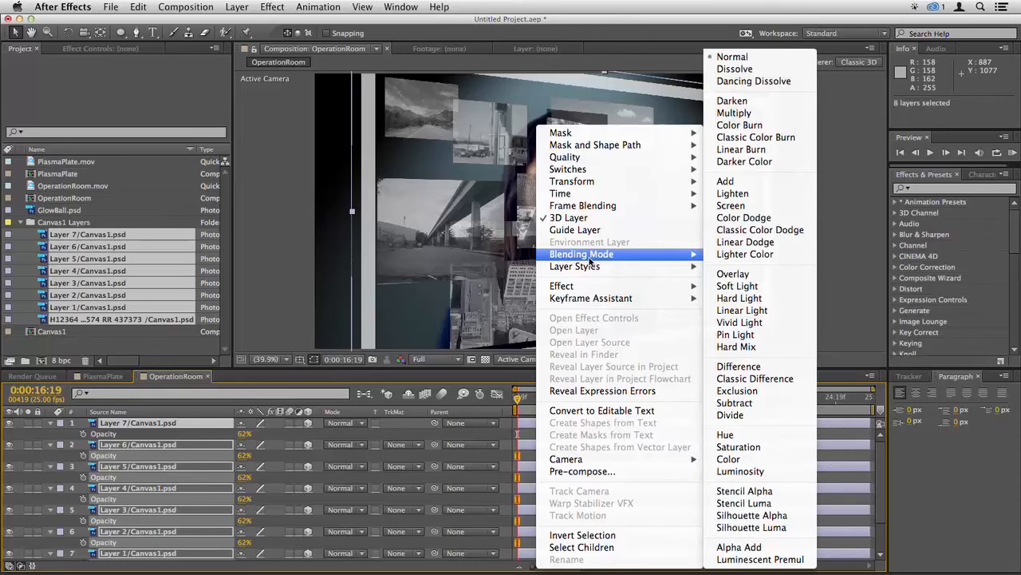
pyautogui.click(733, 206)
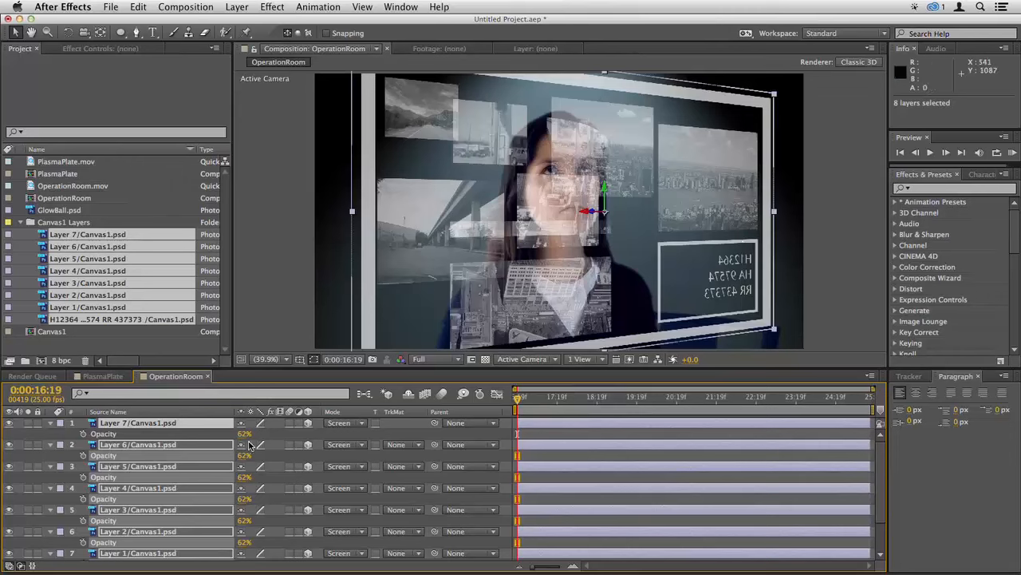
pyautogui.moveTo(244, 434); pyautogui.dragTo(236, 433)
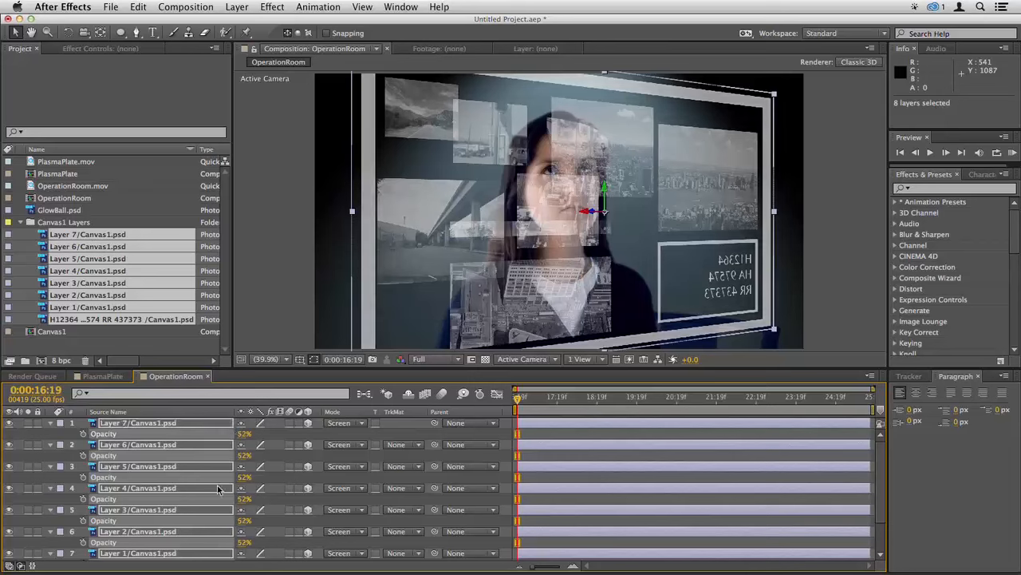
# - Try moving the Layer 6/Canvas1.psd layer on its own in the composition, and undo the move
pyautogui.click(528, 456)
pyautogui.click(533, 448)
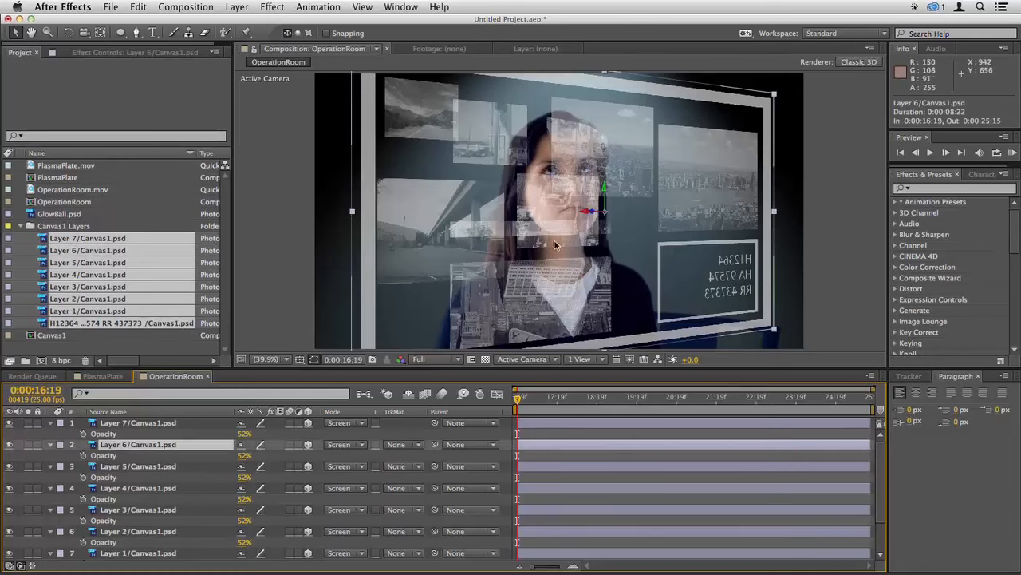
pyautogui.moveTo(555, 242); pyautogui.dragTo(592, 270)
pyautogui.press('super+z')
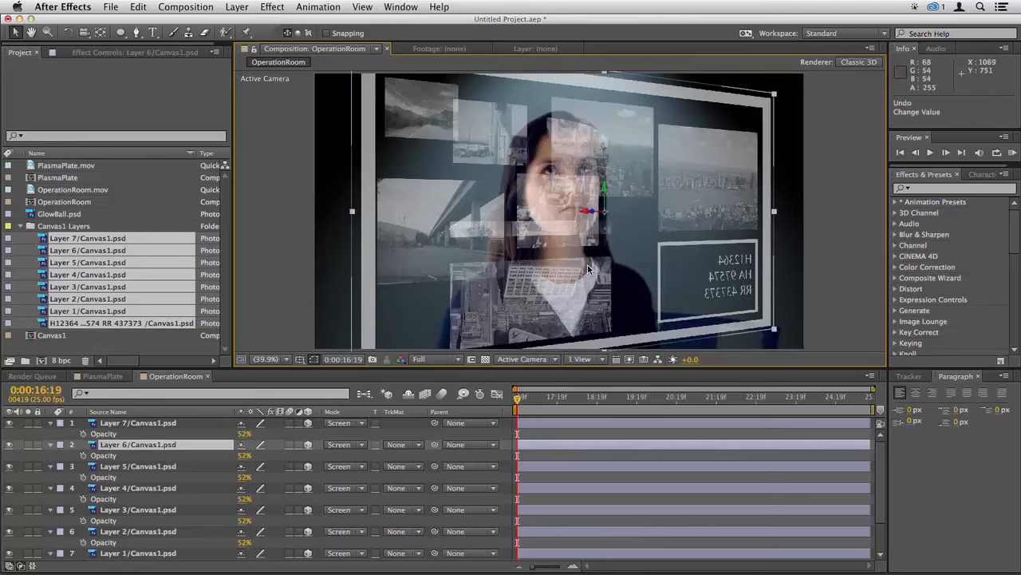
# - Hide the eight Canvas1 layers and play through the hand movement to 0:00:18:00
pyautogui.click(146, 423)
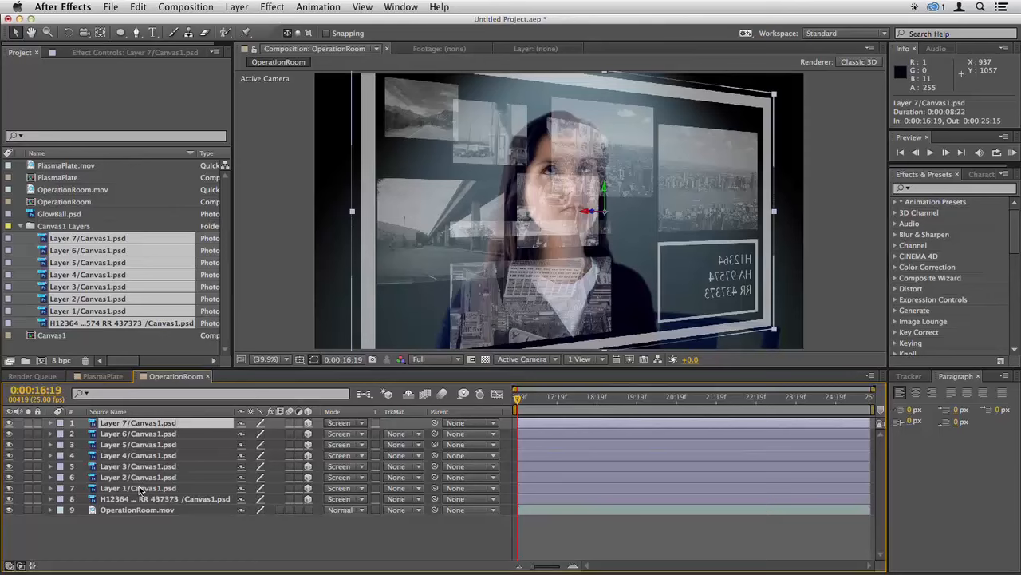
pyautogui.keyDown('shift'); pyautogui.click(138, 499); pyautogui.keyUp('shift')
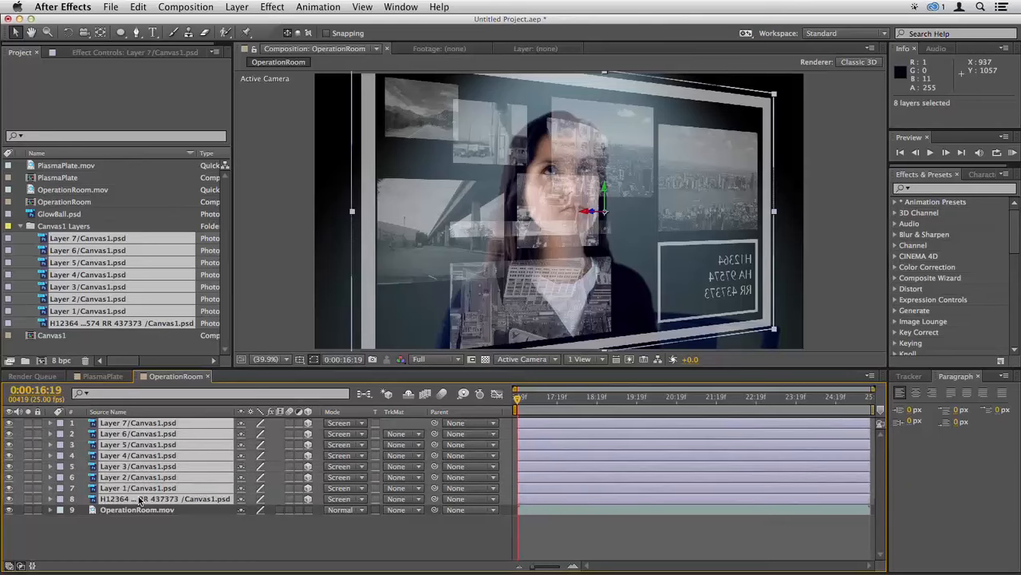
pyautogui.click(9, 424)
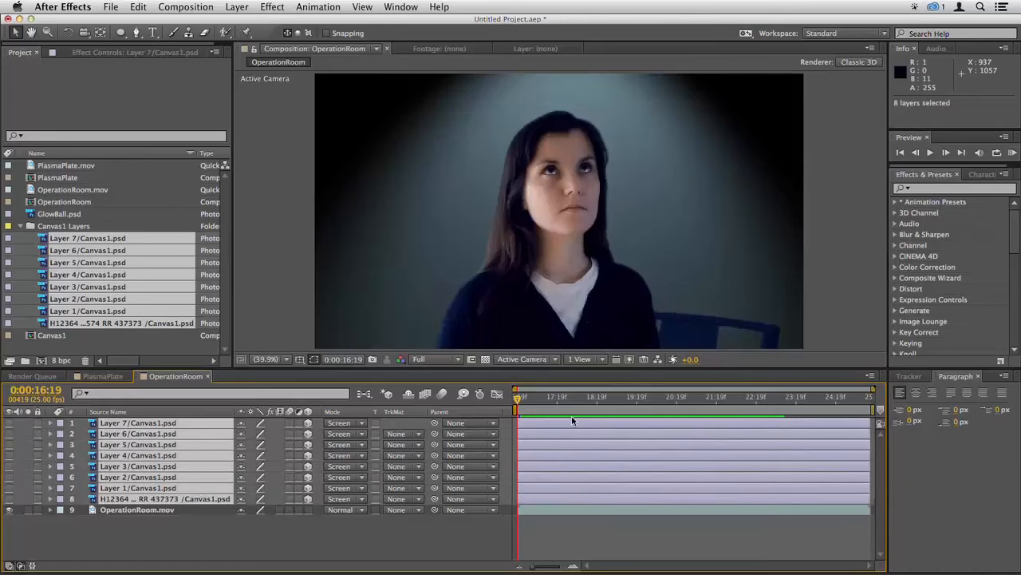
pyautogui.press('KP_0')
pyautogui.press('space')
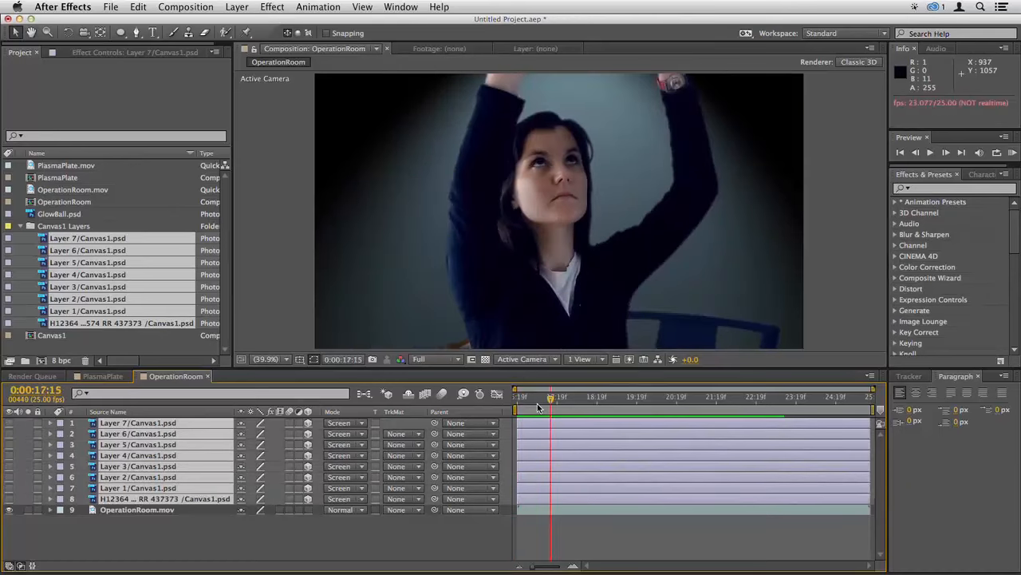
pyautogui.moveTo(550, 403); pyautogui.dragTo(567, 405)
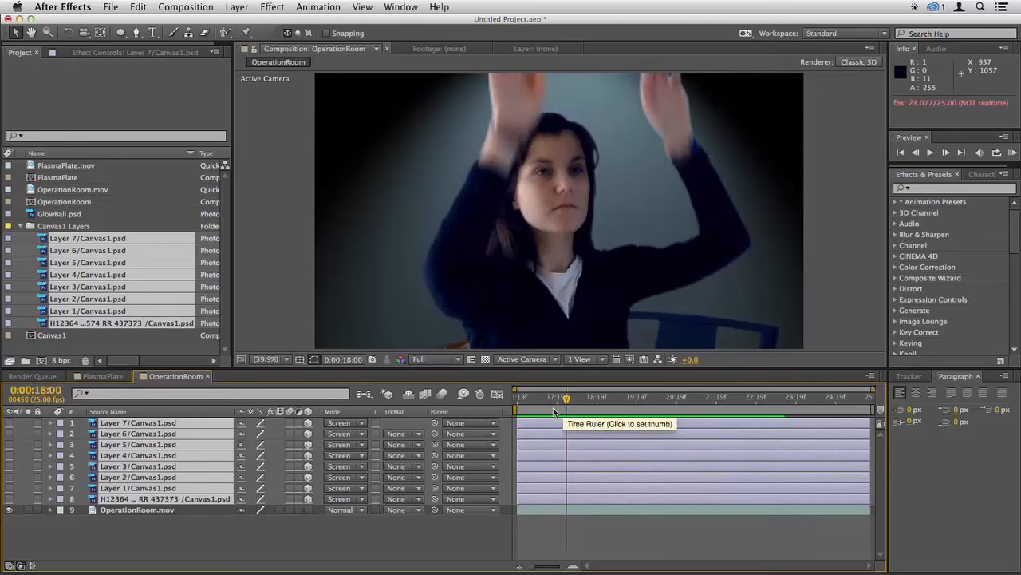
# - Keyframe the Position of the eight Canvas1 layers at 0:00:18:00, raised above the frame to 1144.6, -716.0, 116.0
pyautogui.press('p')
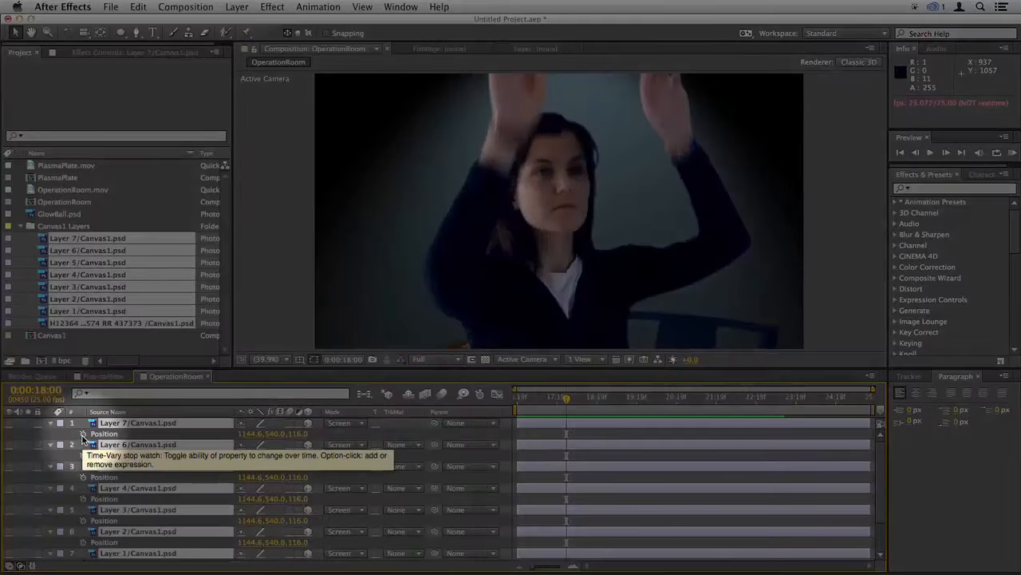
pyautogui.click(82, 435)
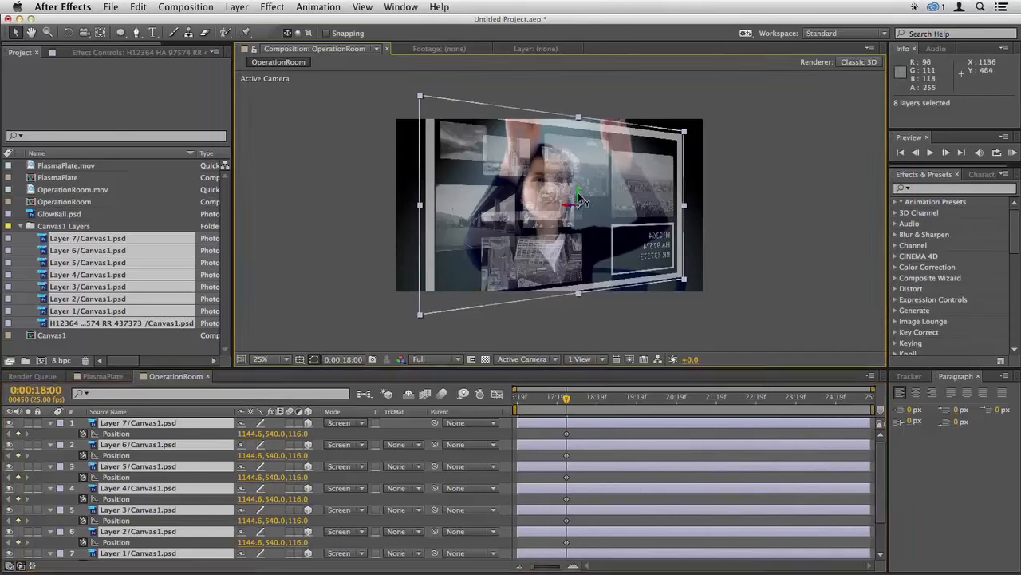
pyautogui.moveTo(580, 200); pyautogui.dragTo(586, 4)
pyautogui.press(',')
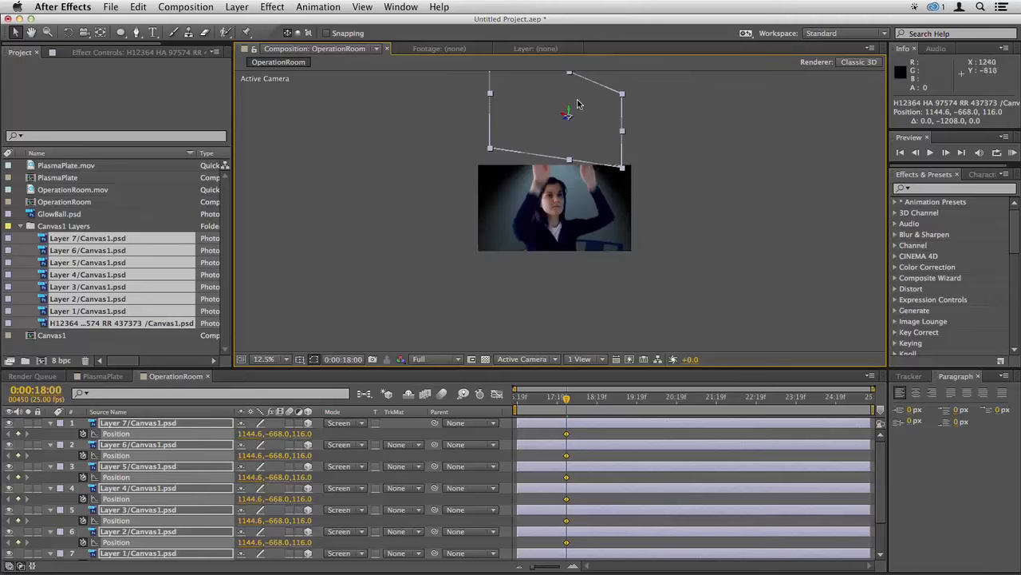
pyautogui.moveTo(569, 111); pyautogui.dragTo(570, 107)
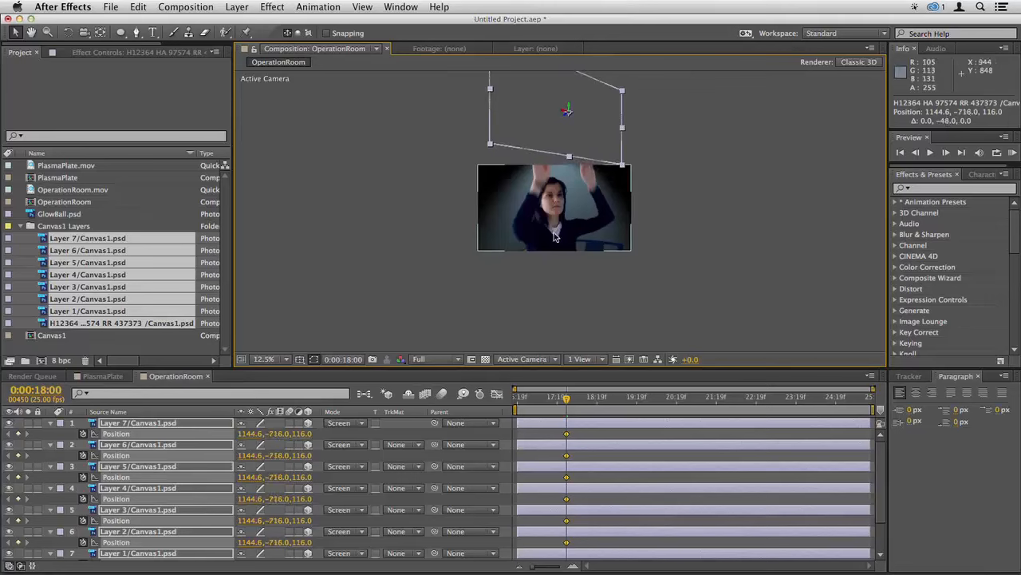
# - Add a Position keyframe at 0:00:18:02 by lowering the Canvas1 layers with the hands to 1144.6, -213.8, 116.0
pyautogui.press(',')
pyautogui.press('.')
pyautogui.press('.')
pyautogui.click(946, 152)
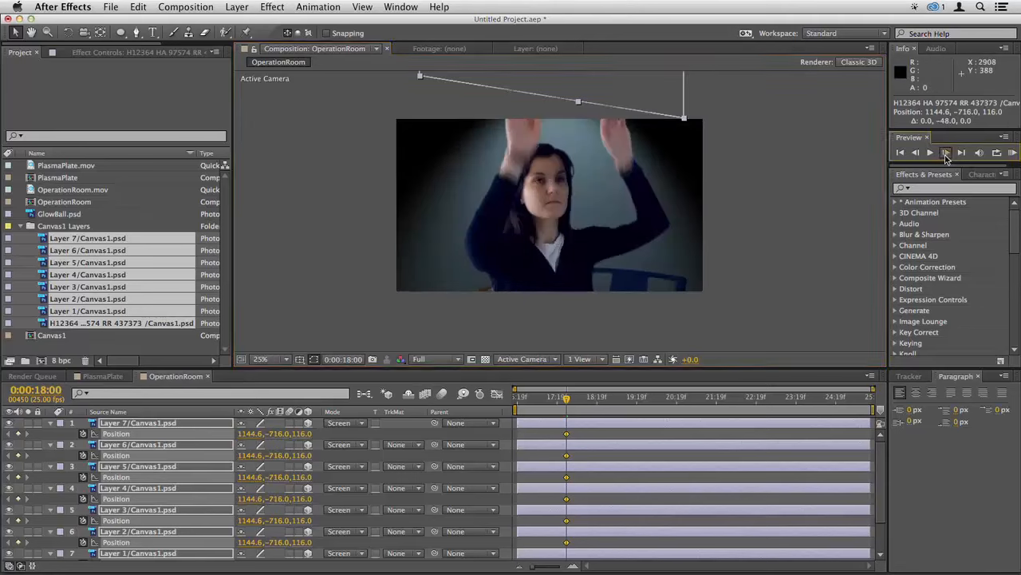
pyautogui.click(945, 153)
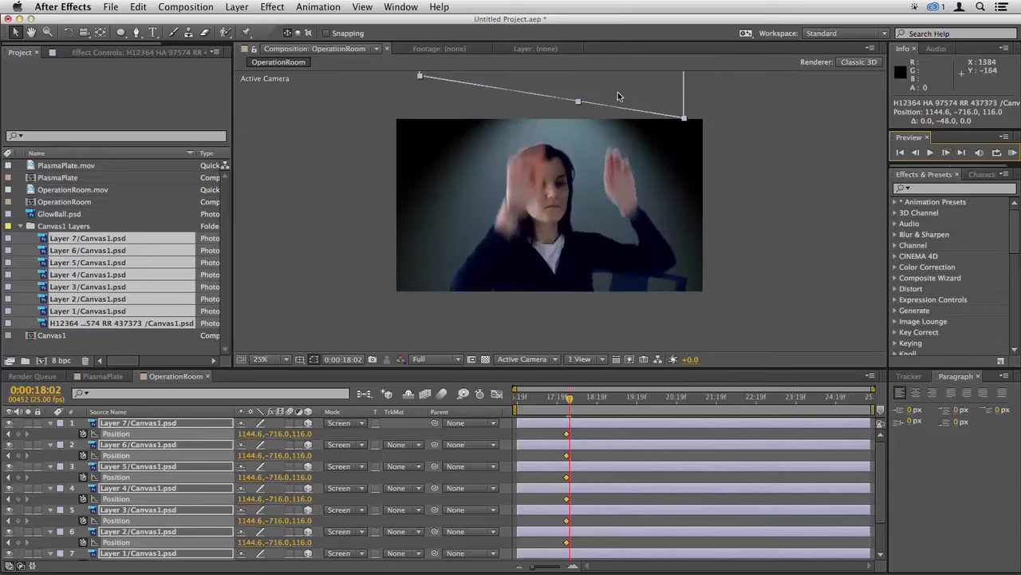
pyautogui.moveTo(617, 96); pyautogui.dragTo(618, 182)
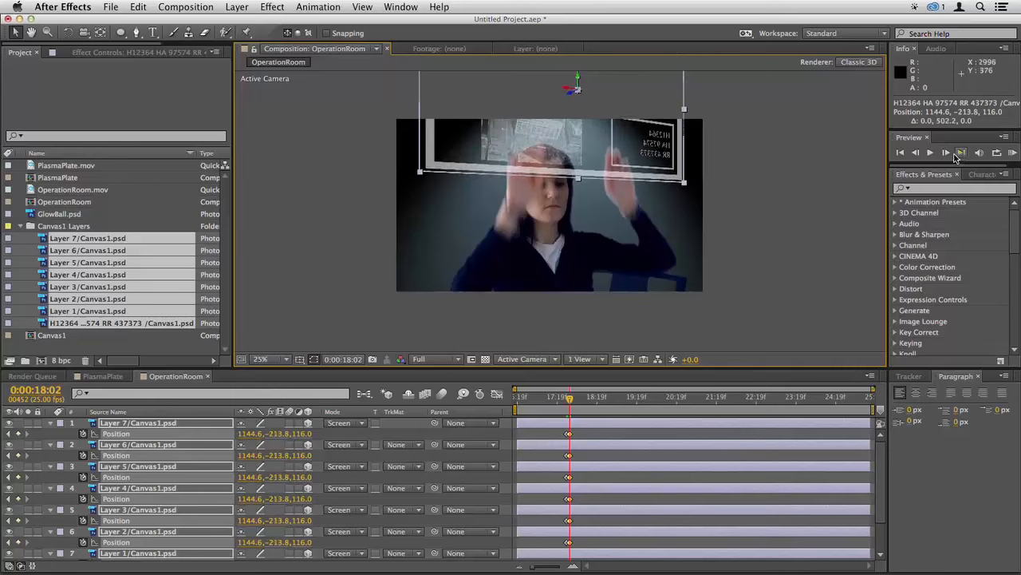
# - Add another Position keyframe two frames further on by pulling the Canvas1 layers farther down over the woman
pyautogui.press('pagedown')
pyautogui.press('pagedown')
pyautogui.moveTo(614, 156); pyautogui.dragTo(615, 239)
pyautogui.moveTo(564, 405); pyautogui.dragTo(556, 569)
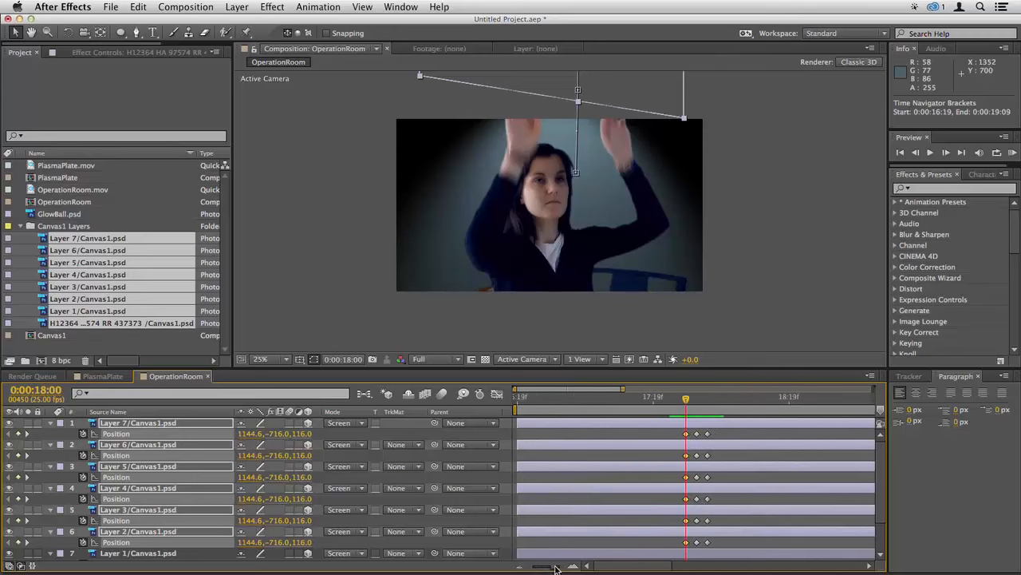
# - Move the first Position keyframe of all the canvas layers to 0:00:17:24
pyautogui.scroll(-2, 654, 499)
pyautogui.moveTo(675, 524); pyautogui.dragTo(682, 436)
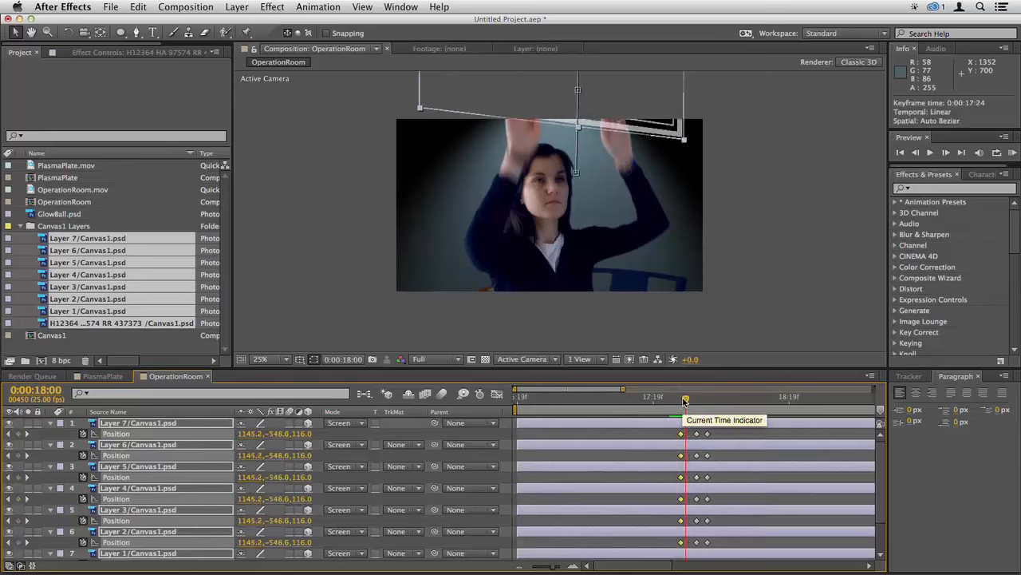
# - At 0:00:18:06, lower all eight canvas layers together to a Y position of about 466.8, adding Position keyframes
pyautogui.moveTo(686, 399); pyautogui.dragTo(718, 412)
pyautogui.click(728, 435)
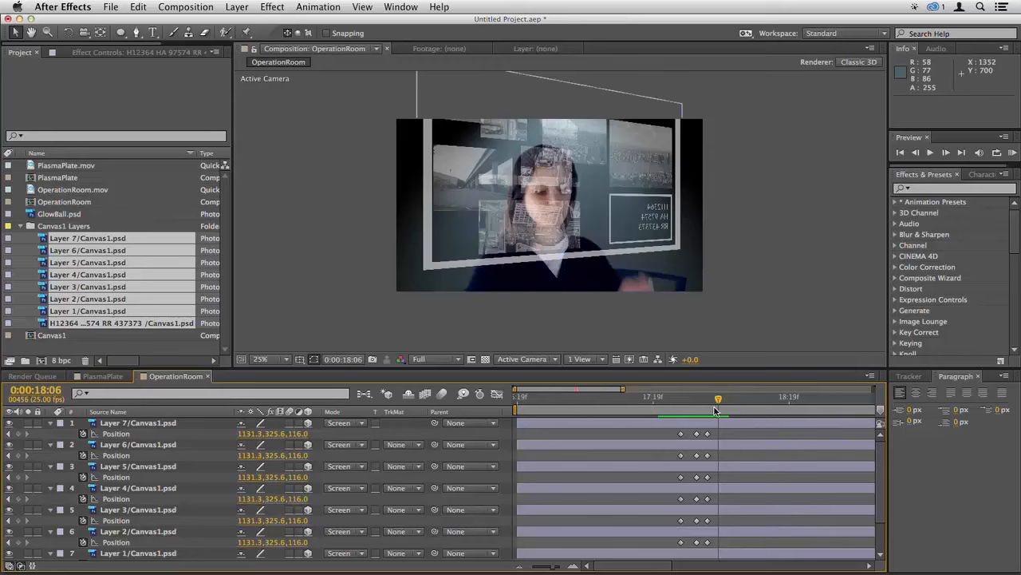
pyautogui.click(671, 424)
pyautogui.scroll(-3, 660, 538)
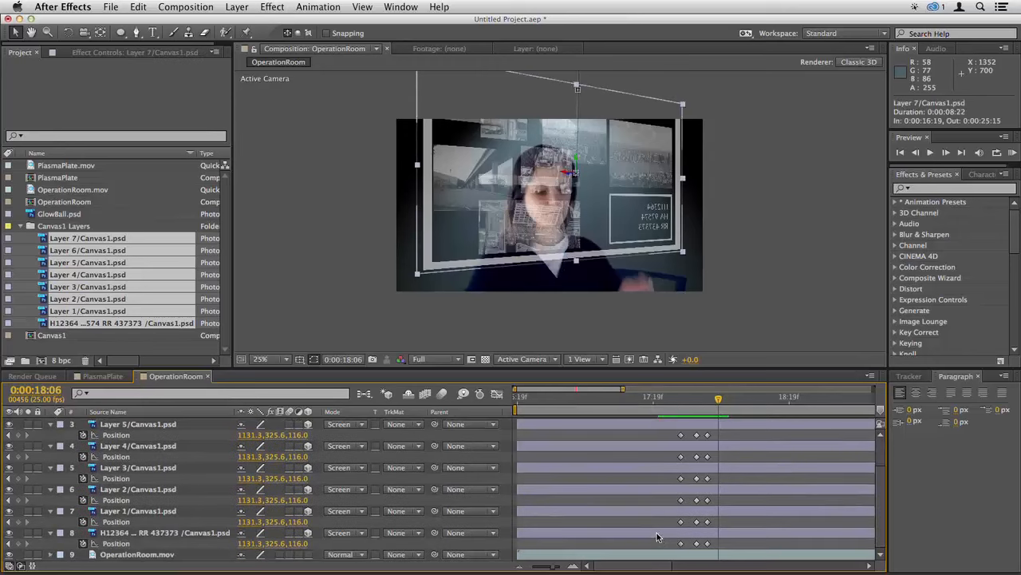
pyautogui.keyDown('shift'); pyautogui.click(659, 534); pyautogui.keyUp('shift')
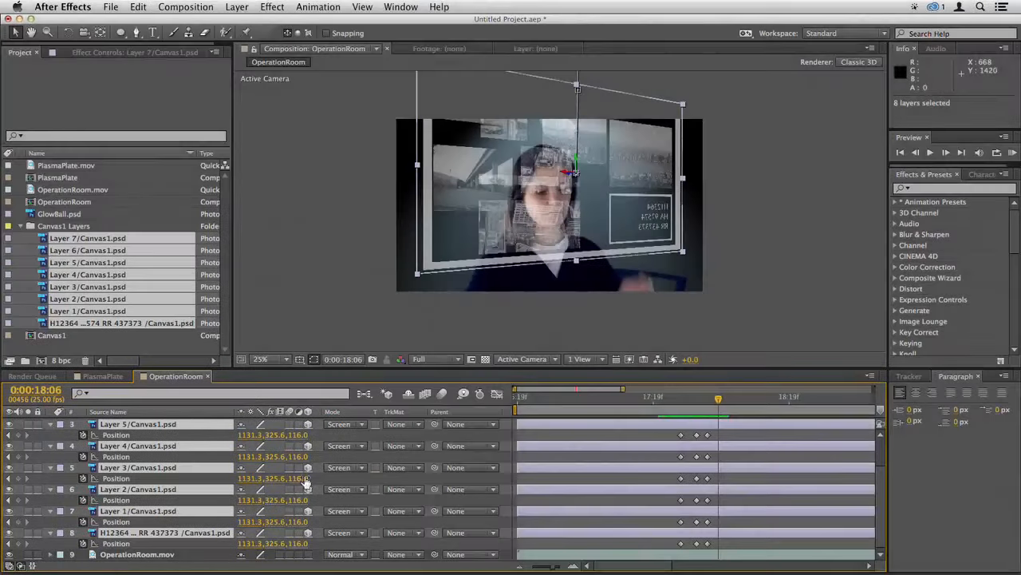
pyautogui.moveTo(577, 144); pyautogui.dragTo(575, 193)
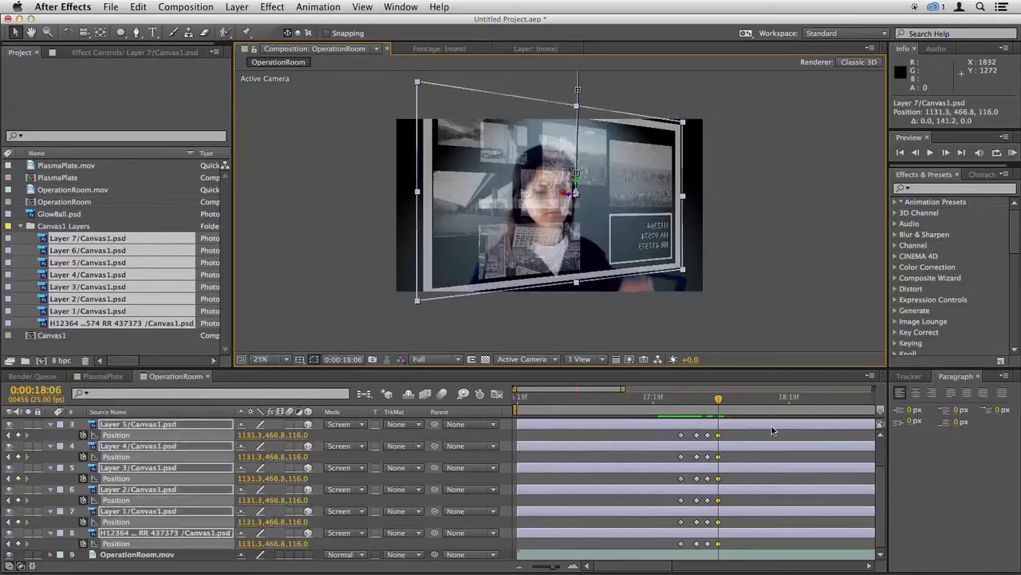
# - Preview the canvas dropping into frame from about 0:00:18:00
pyautogui.click(691, 410)
pyautogui.click(741, 460)
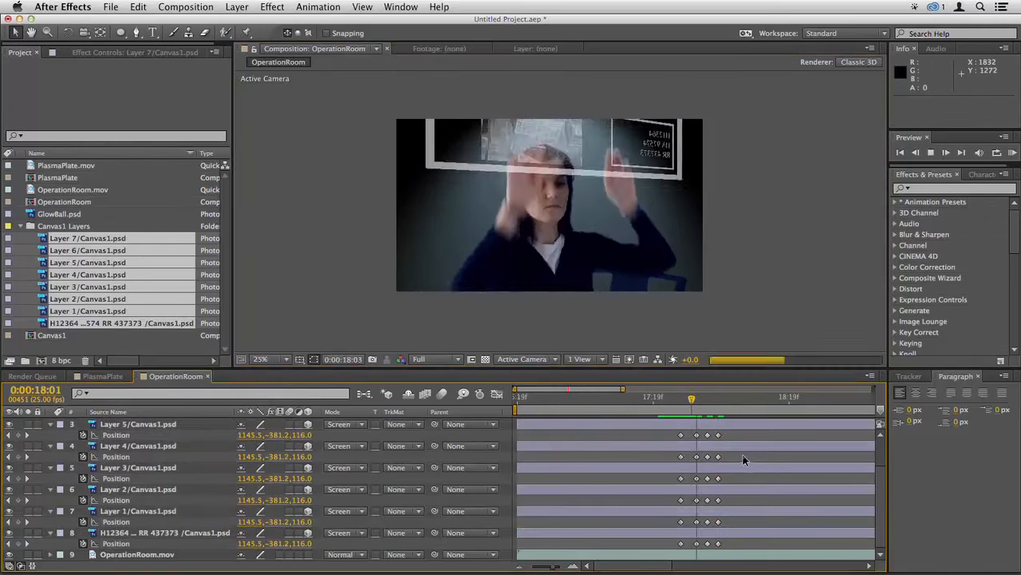
pyautogui.press('space')
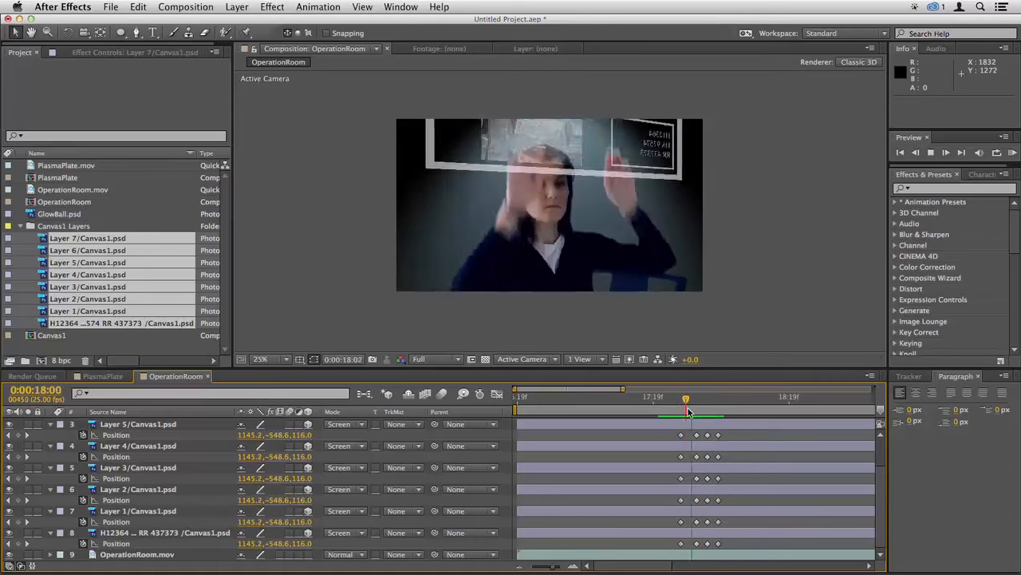
pyautogui.press('space')
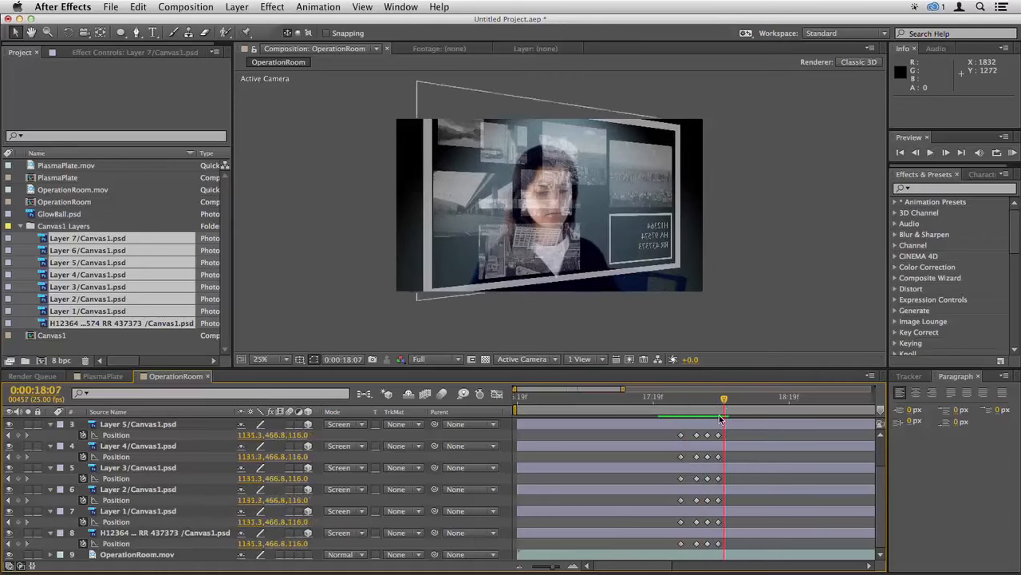
# - At 0:00:18:08, nudge all eight canvas layers up to a Y position of 458.8 for a small rebound
pyautogui.moveTo(720, 405); pyautogui.dragTo(729, 404)
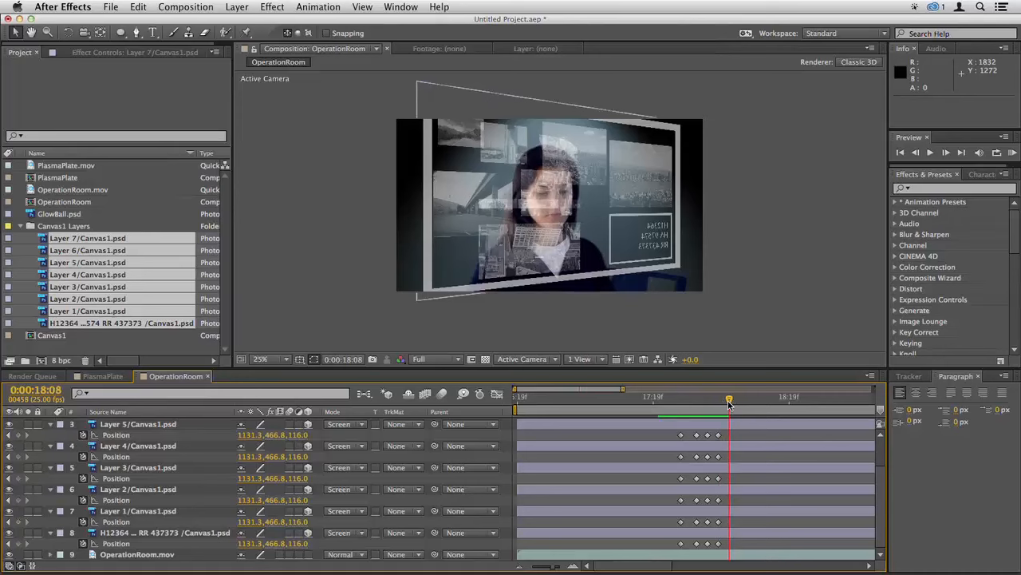
pyautogui.click(581, 423)
pyautogui.click(579, 543)
pyautogui.scroll(2, 585, 517)
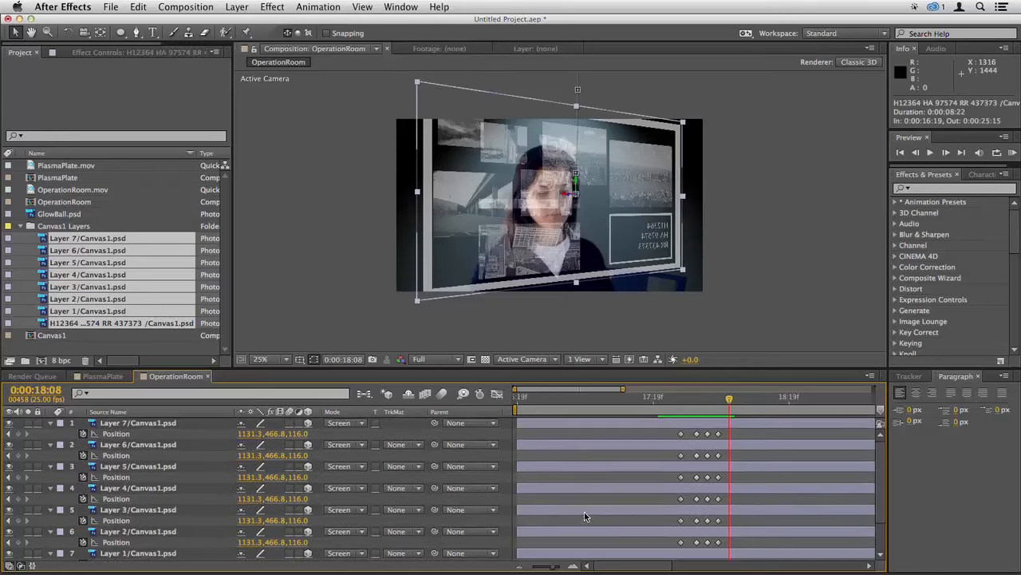
pyautogui.press('super+a')
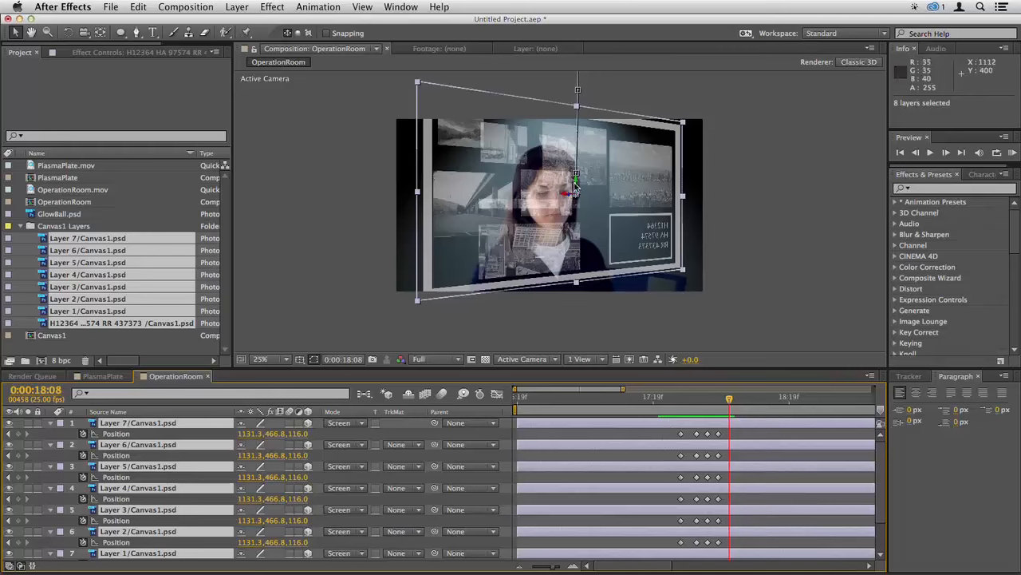
pyautogui.click(577, 188)
pyautogui.press('Up')
pyautogui.press('Up')
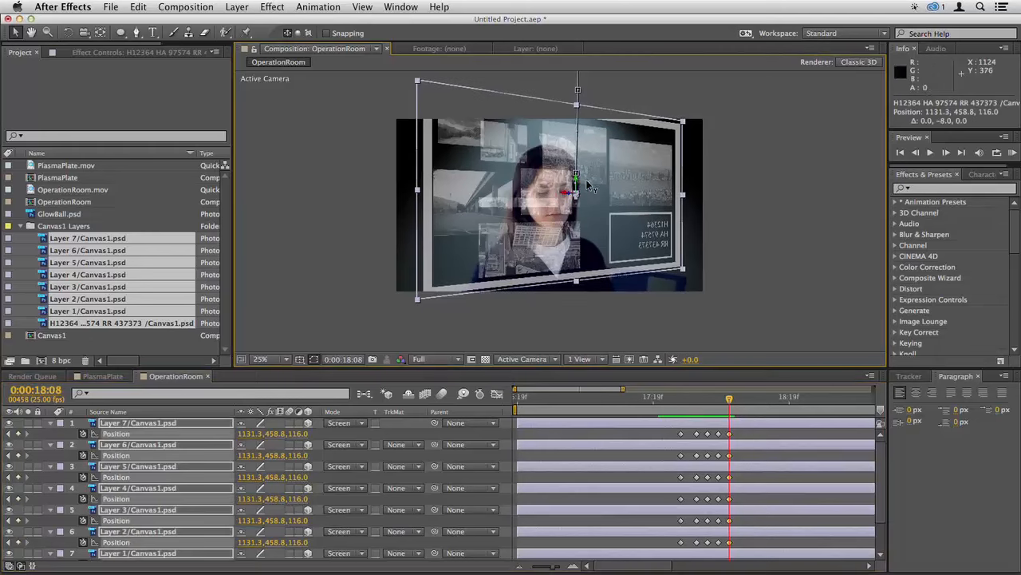
# - Three frames on, at 0:00:18:11, nudge all the canvas layers down to a Y position of 476.3
pyautogui.click(948, 152)
pyautogui.click(948, 152)
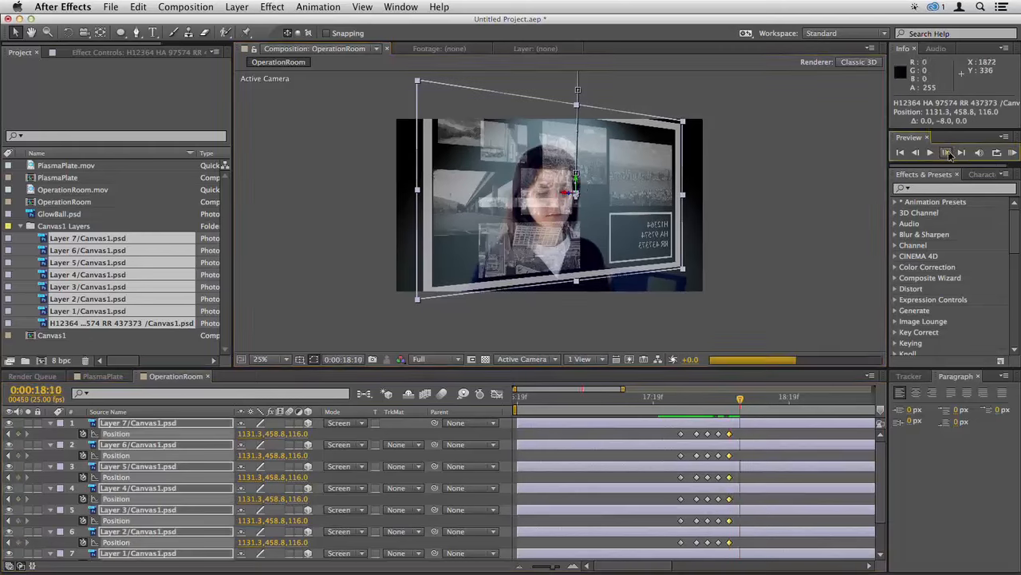
pyautogui.click(948, 152)
pyautogui.click(605, 190)
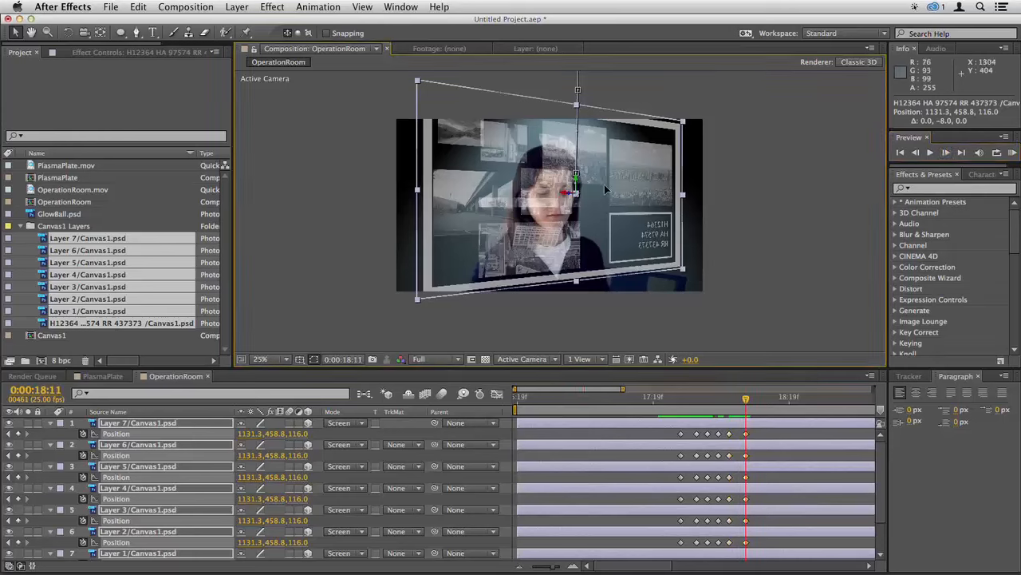
pyautogui.press('Down')
pyautogui.press('Down')
pyautogui.press('Down')
pyautogui.press('Down')
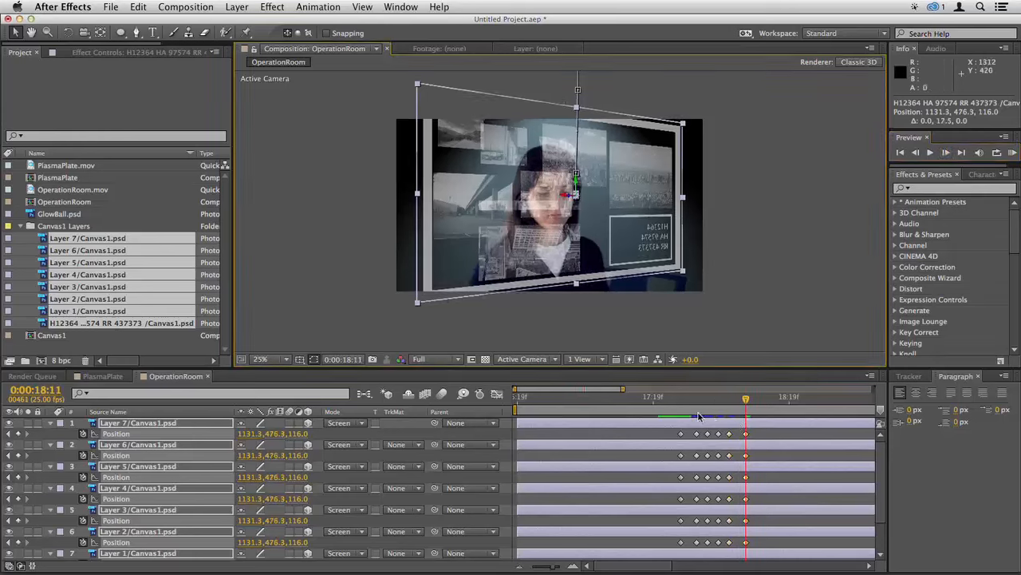
# - Play back the canvas drop and bounce to check the timing of the Position keyframes
pyautogui.press('space')
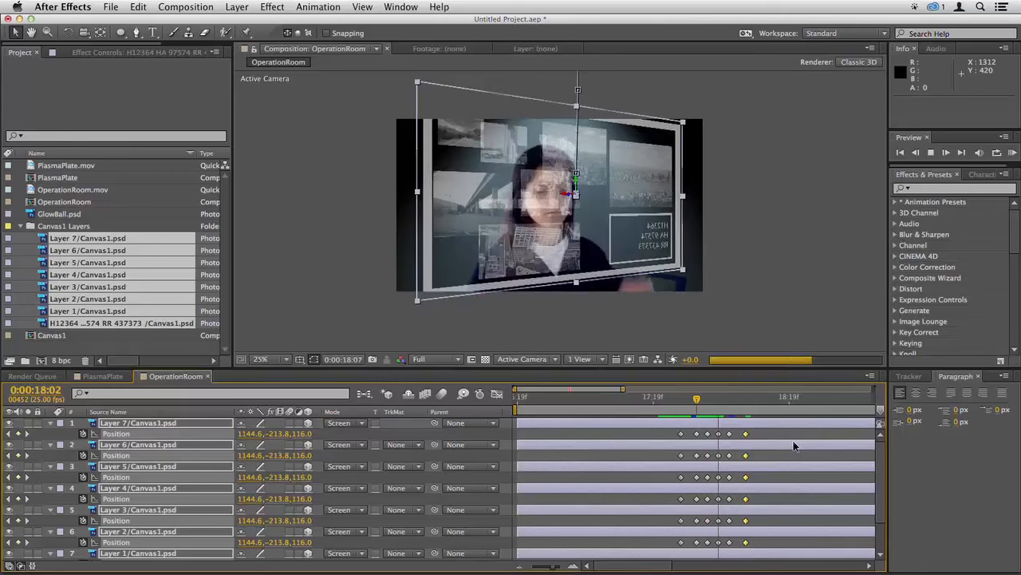
pyautogui.press('space')
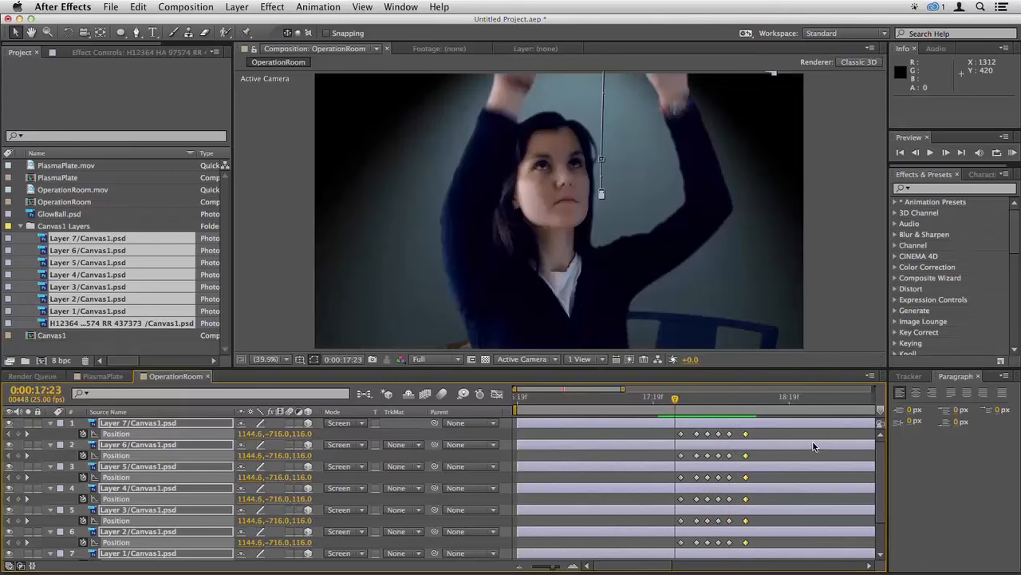
pyautogui.press('space')
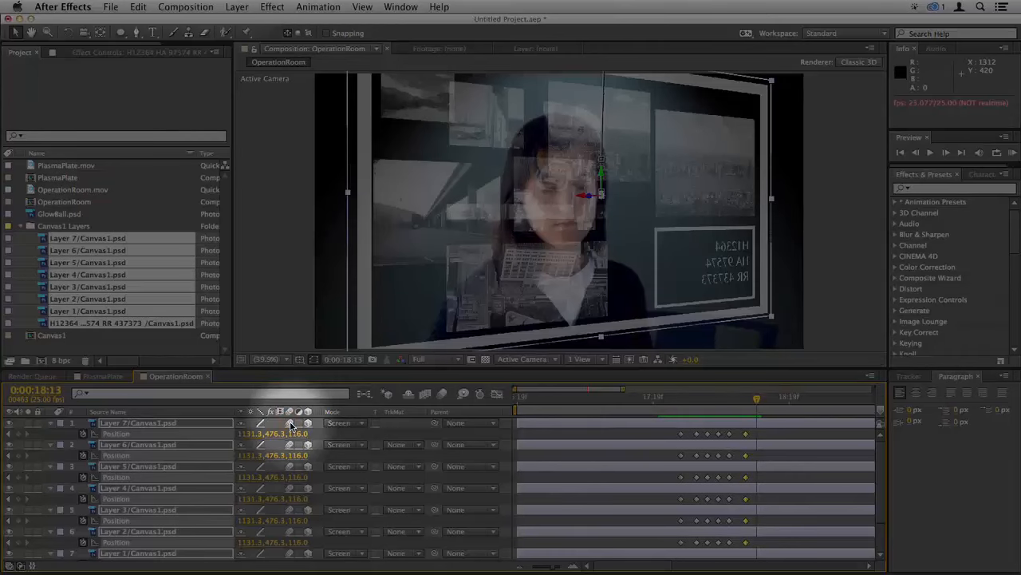
# - Enable motion blur for the composition and preview the canvas drop from 0:00:17:22
pyautogui.click(442, 394)
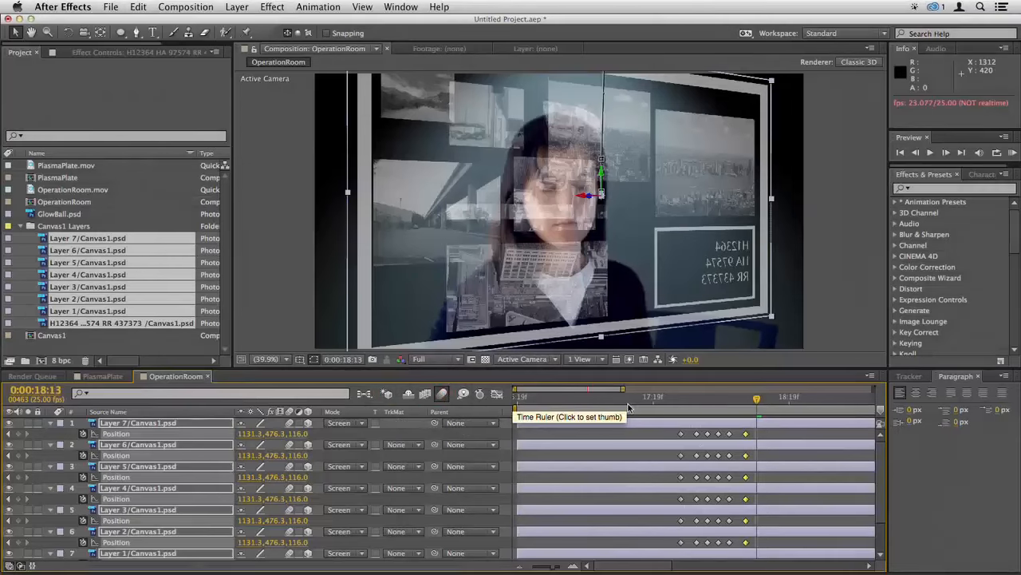
pyautogui.click(669, 414)
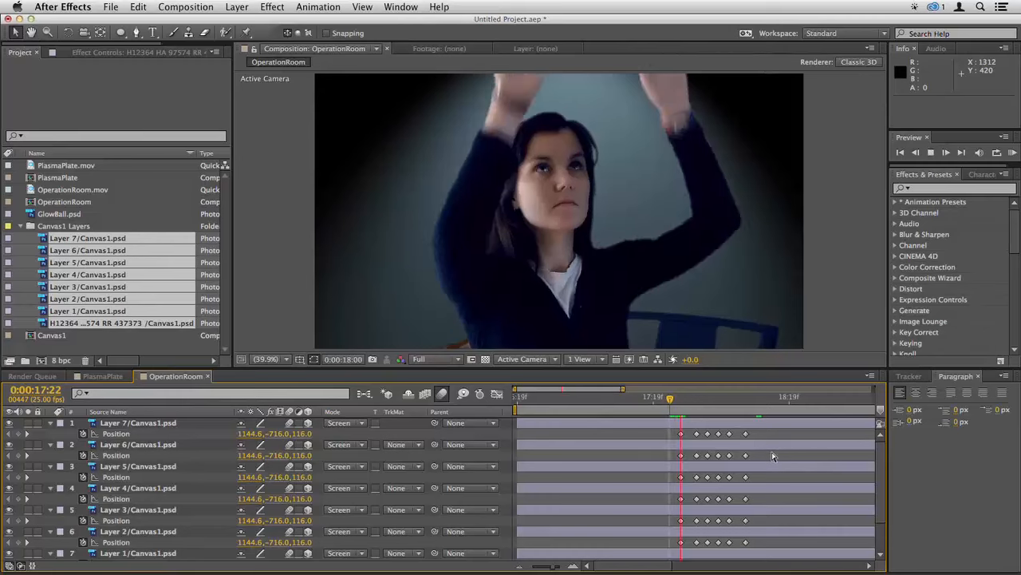
pyautogui.press('space')
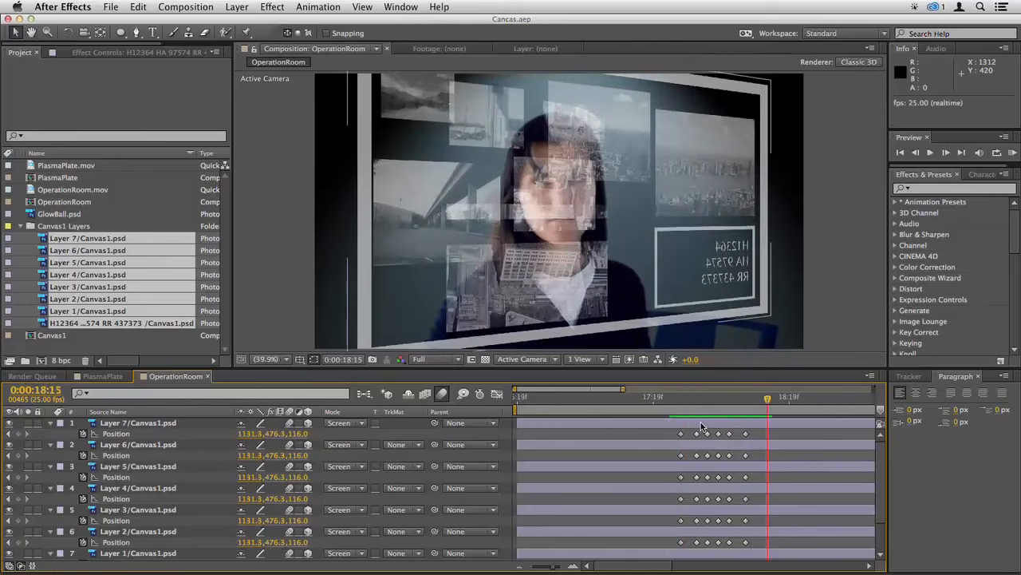
# - Select all eight canvas layers and collapse their Position properties in the timeline
pyautogui.click(176, 425)
pyautogui.scroll(-2, 215, 461)
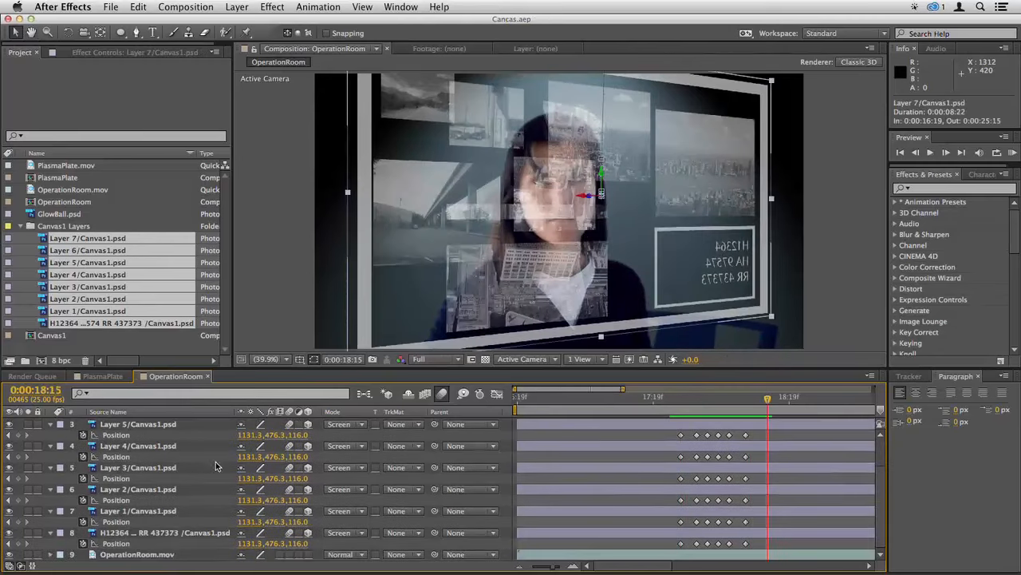
pyautogui.keyDown('shift'); pyautogui.click(170, 532); pyautogui.keyUp('shift')
pyautogui.scroll(2, 160, 523)
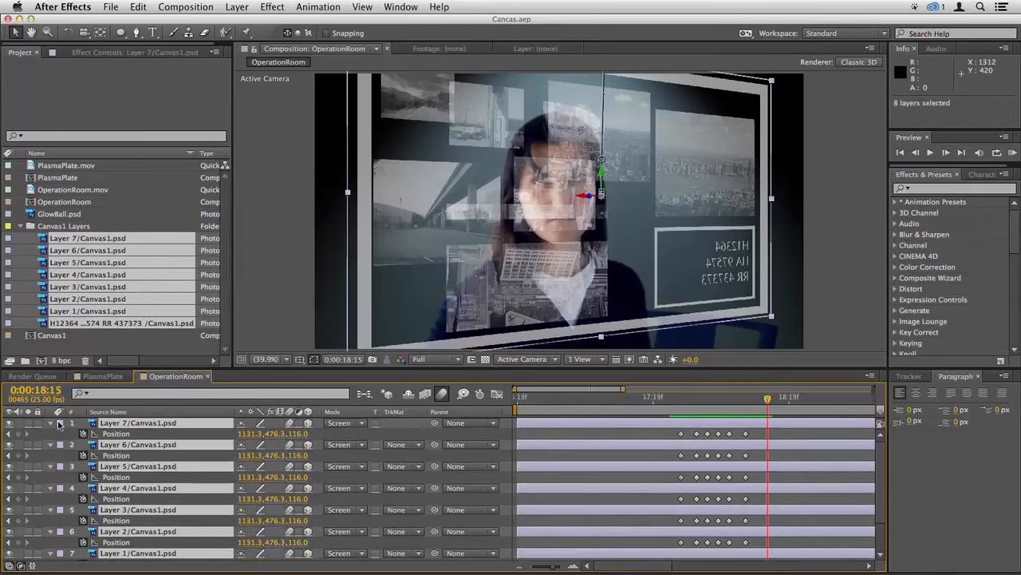
pyautogui.click(49, 424)
pyautogui.click(250, 539)
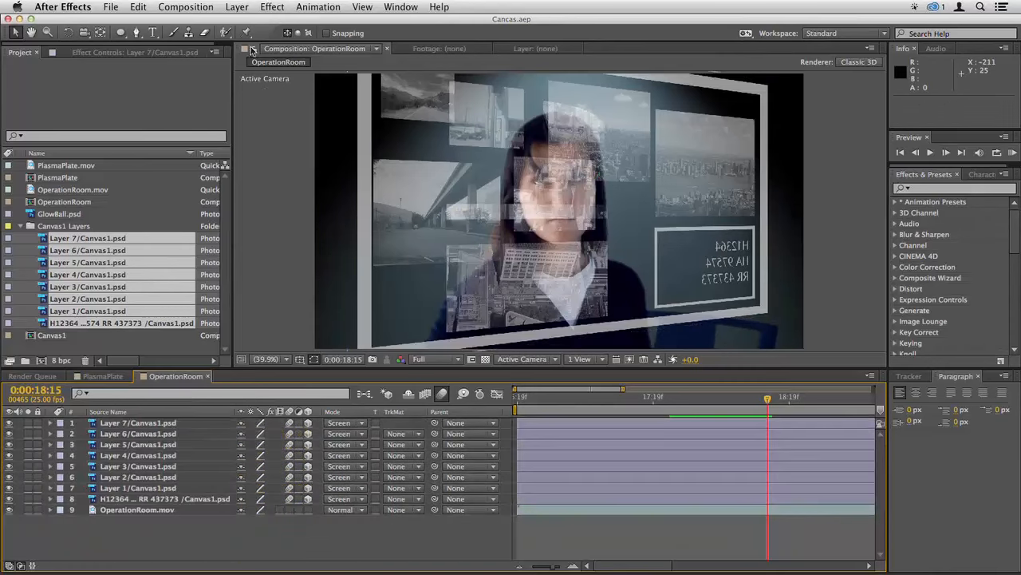
# - Add a null object to the OperationRoom composition
pyautogui.click(239, 7)
pyautogui.moveTo(369, 24)
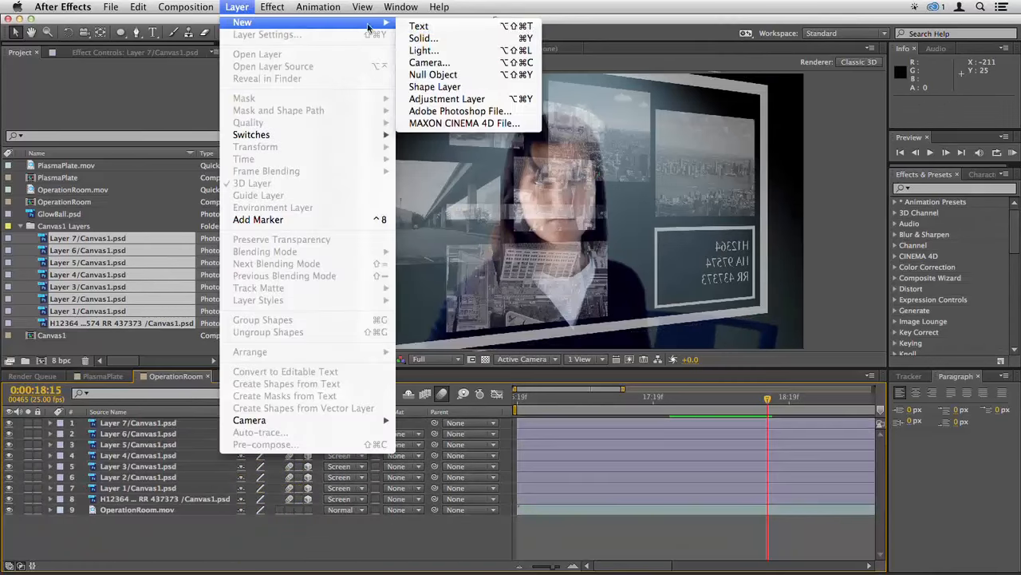
pyautogui.click(465, 75)
# - Add the expression wiggle (2, 4) to the null's Anchor Point
pyautogui.press('a')
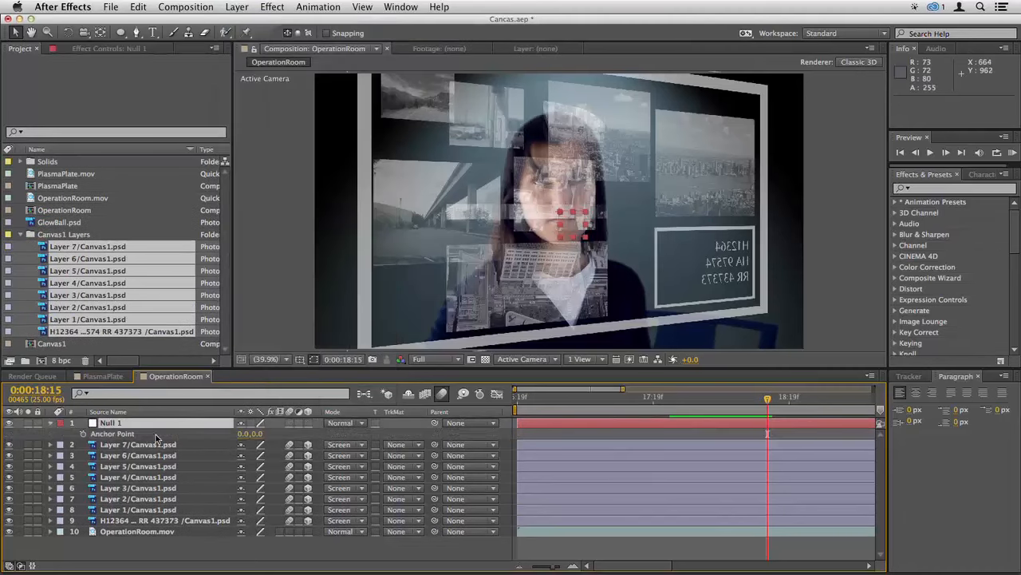
pyautogui.press('Return')
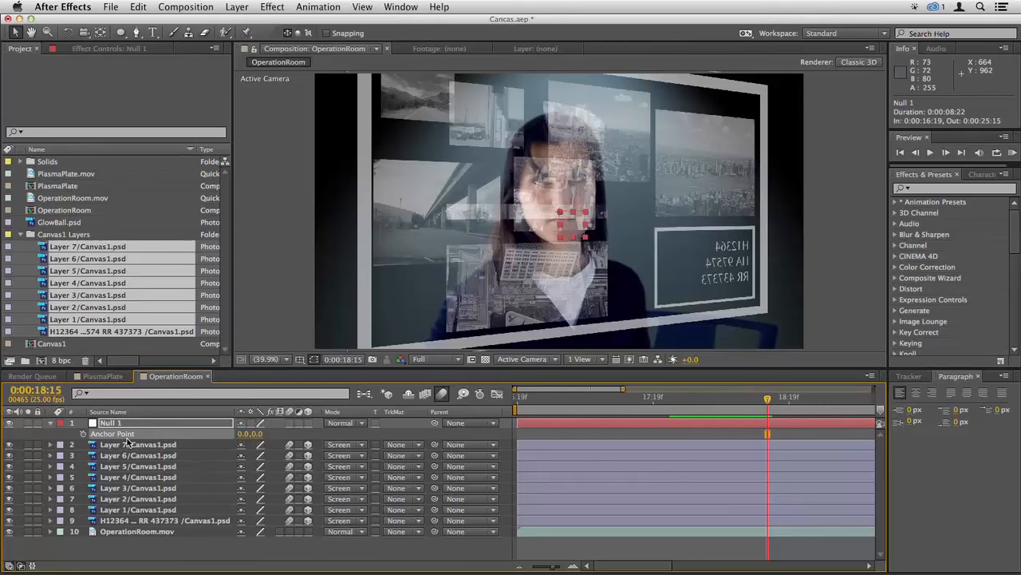
pyautogui.hotkey('alt', 'shift', '=')
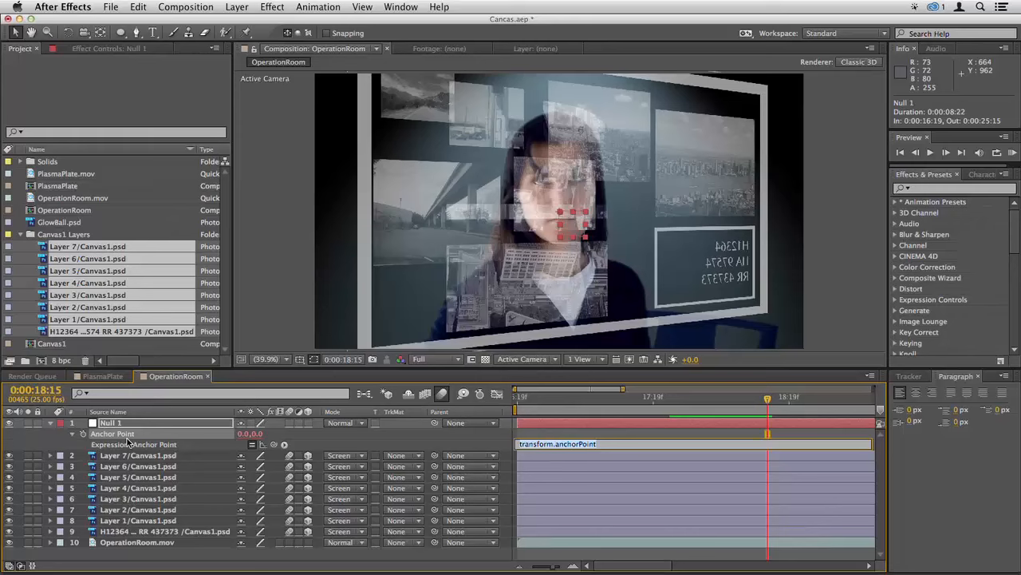
pyautogui.write('wiggle (2, 4')
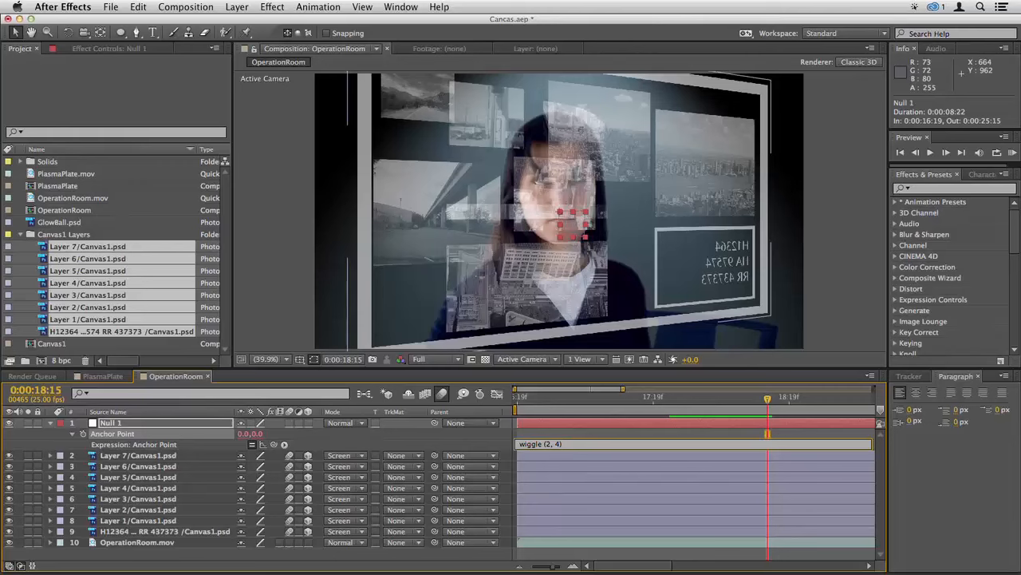
pyautogui.press('Return')
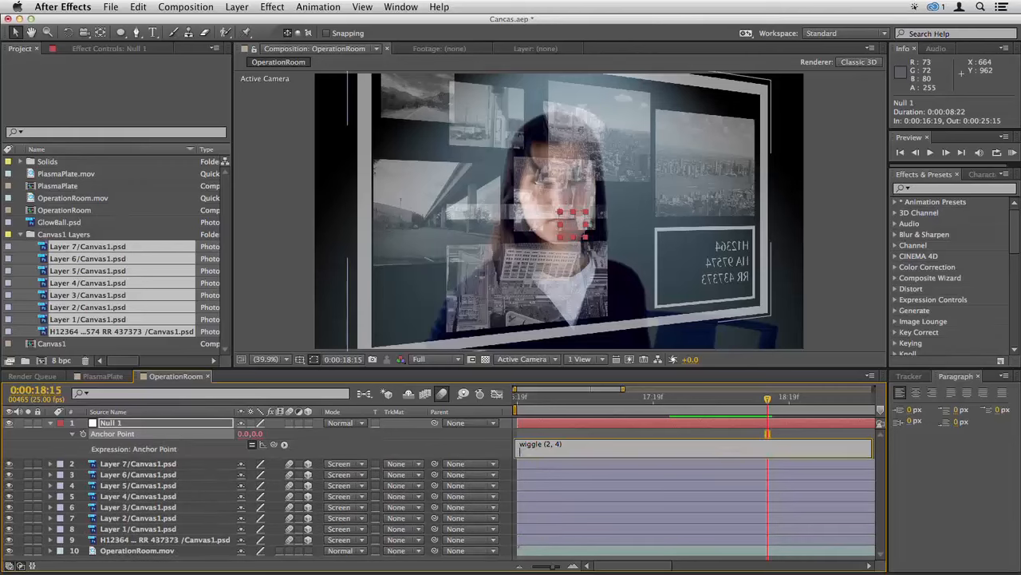
pyautogui.click(553, 405)
# - Parent all eight canvas layers to Null 1
pyautogui.click(196, 468)
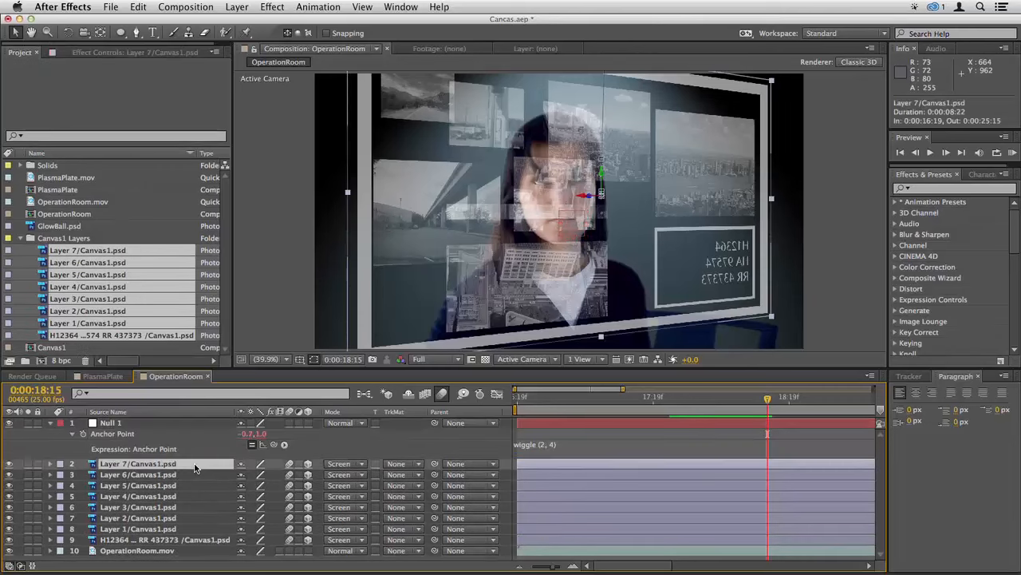
pyautogui.keyDown('shift'); pyautogui.click(177, 541); pyautogui.keyUp('shift')
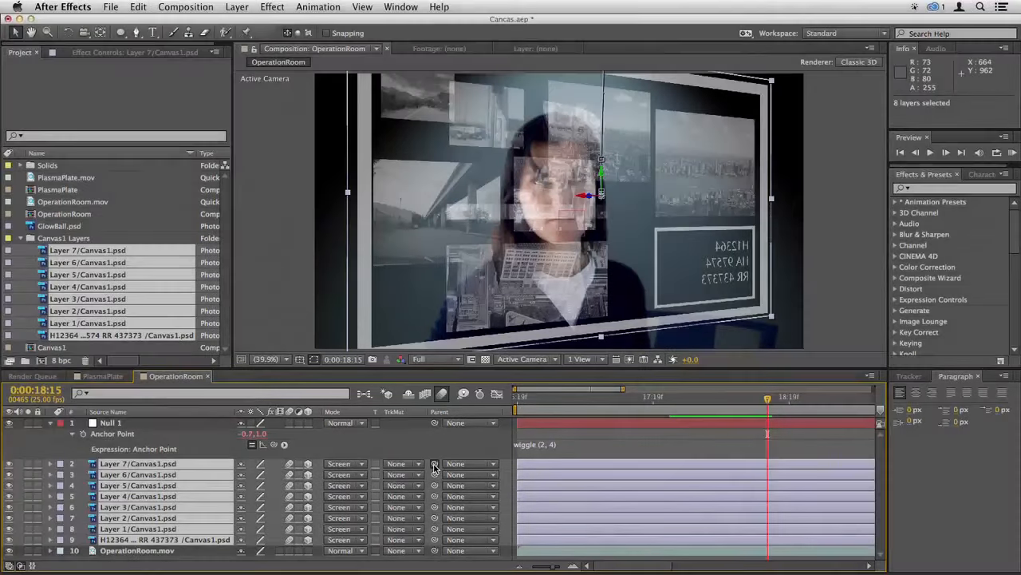
pyautogui.moveTo(435, 468); pyautogui.dragTo(112, 423)
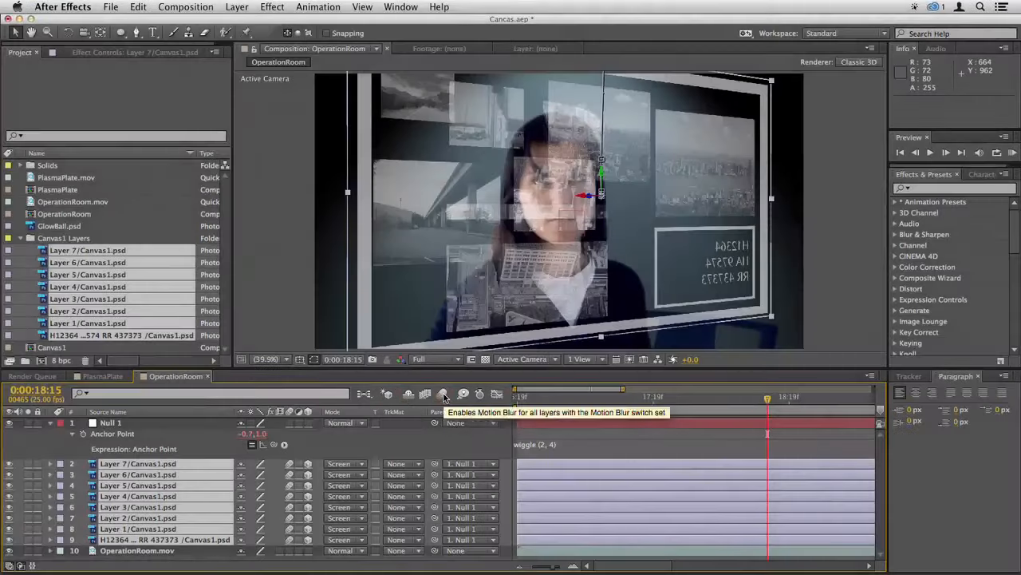
# - Preview the subtle wiggle of the parented canvas layers over the footage
pyautogui.click(647, 401)
pyautogui.press('space')
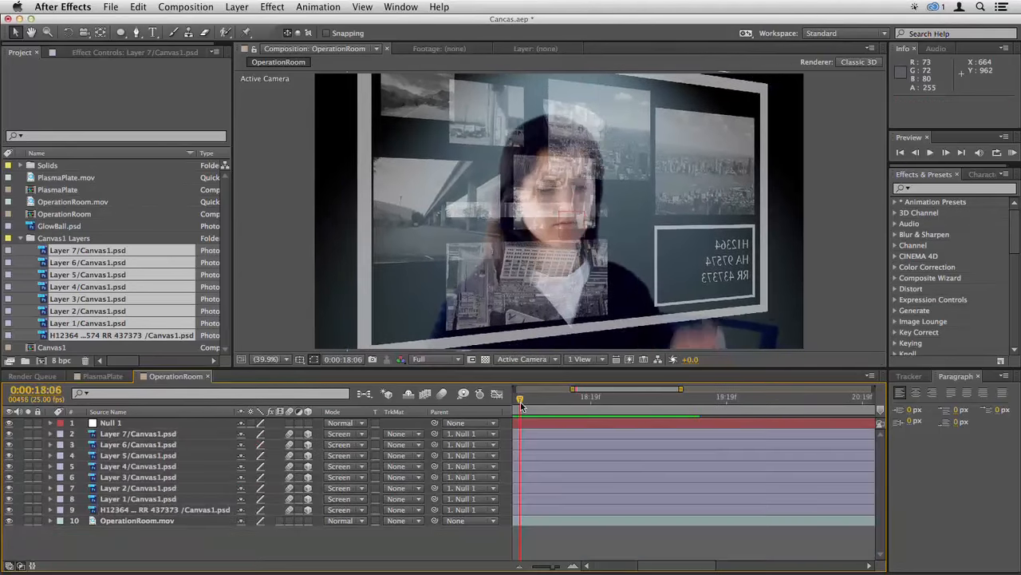
pyautogui.press('space')
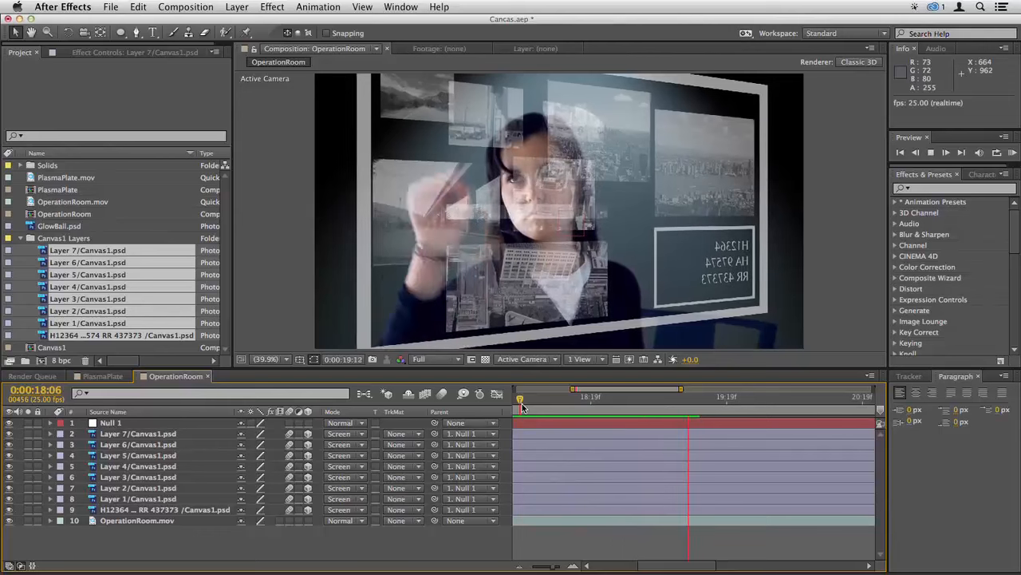
# - Replay the wiggling canvas layers over the footage from 0:00:18:03 to check the motion
pyautogui.press('space')
pyautogui.hscroll(-1, 528, 404)
pyautogui.click(530, 405)
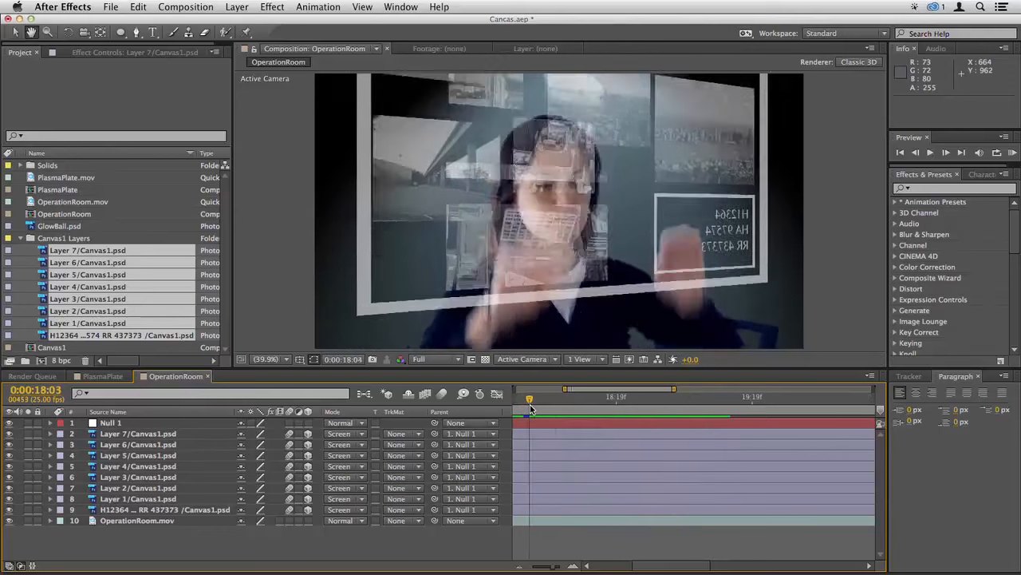
pyautogui.press('space')
pyautogui.press('space')
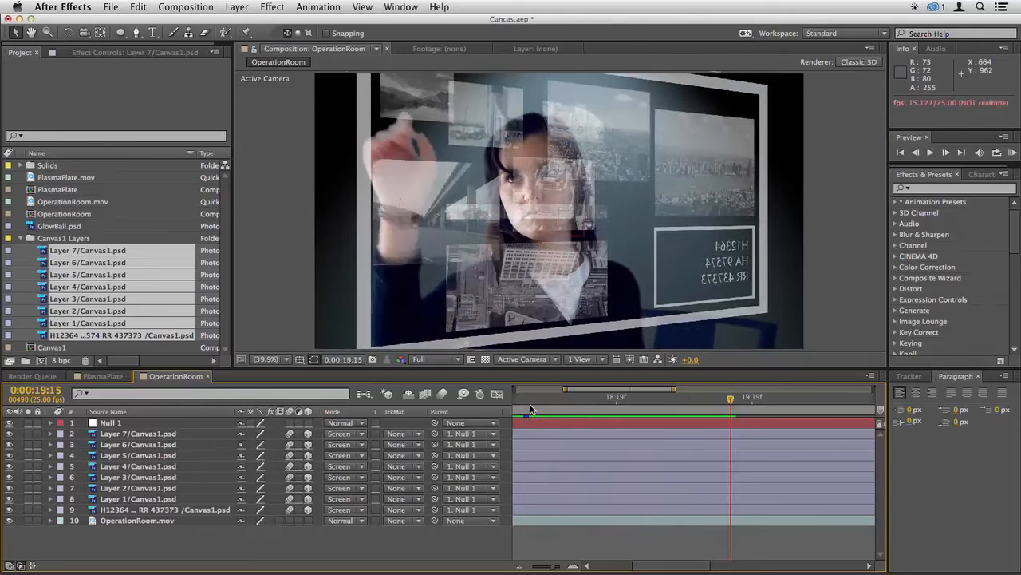
# - Set the Scale of all eight canvas layers to 90%
pyautogui.hscroll(-3, 531, 408)
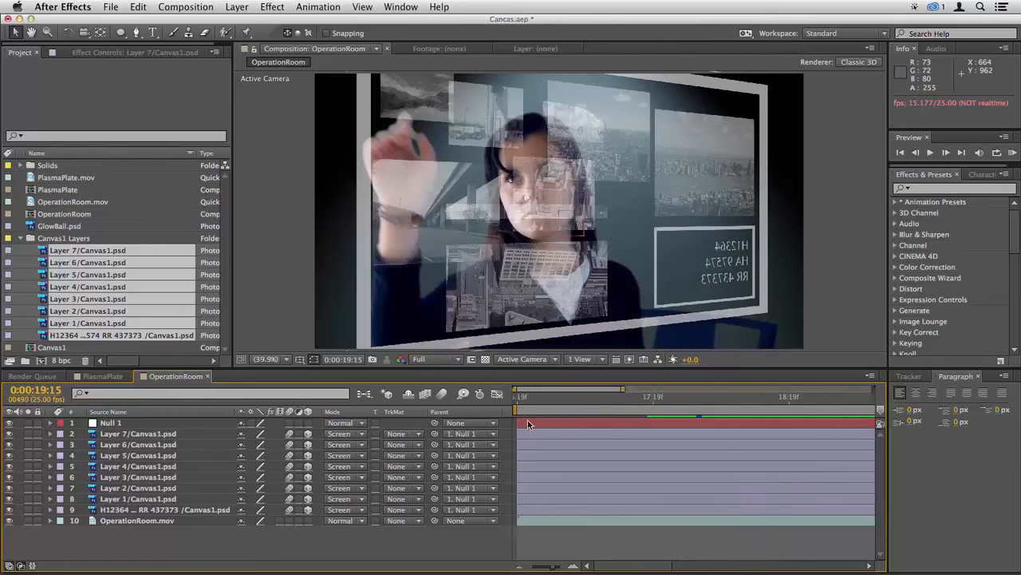
pyautogui.hscroll(3, 572, 407)
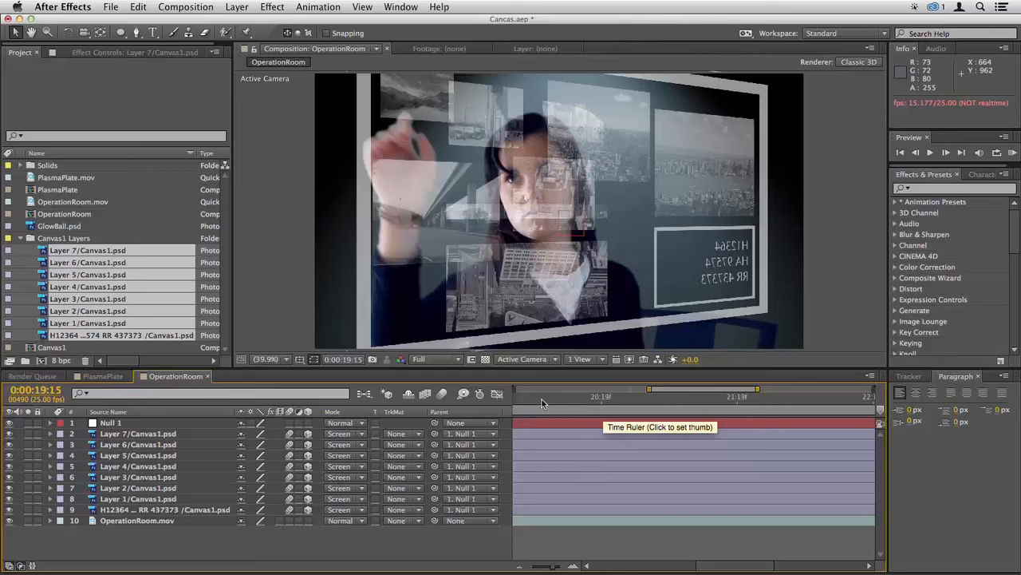
pyautogui.moveTo(542, 403)
pyautogui.mouseDown()
pyautogui.moveTo(581, 404)
pyautogui.moveTo(537, 403)
pyautogui.mouseUp()
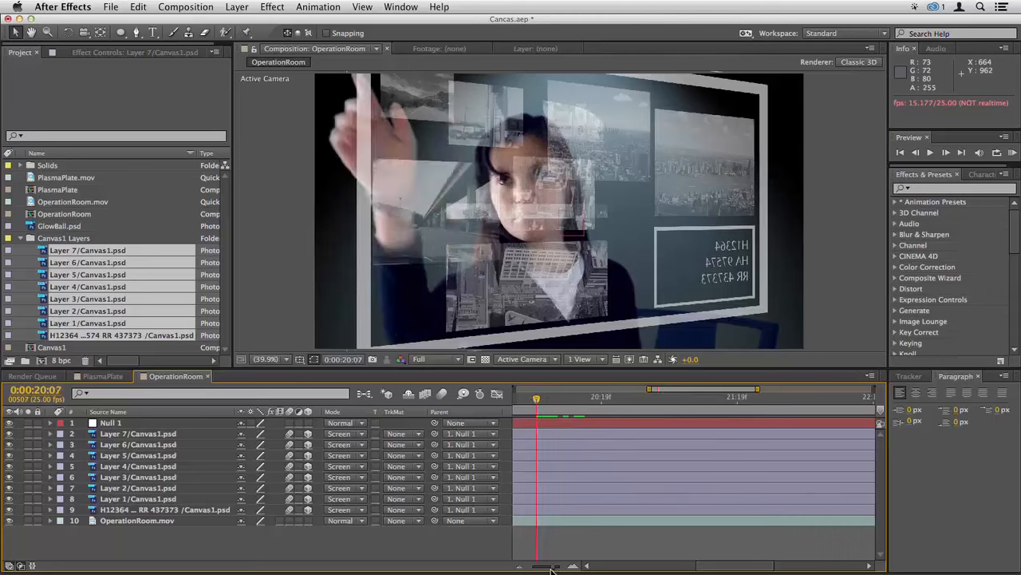
pyautogui.moveTo(553, 567); pyautogui.dragTo(548, 568)
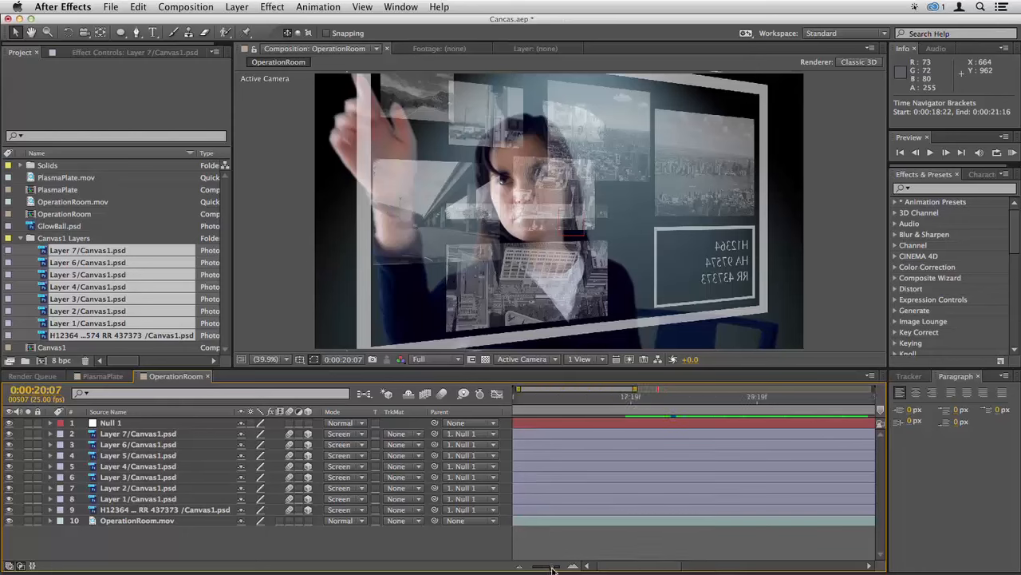
pyautogui.moveTo(555, 568); pyautogui.dragTo(544, 568)
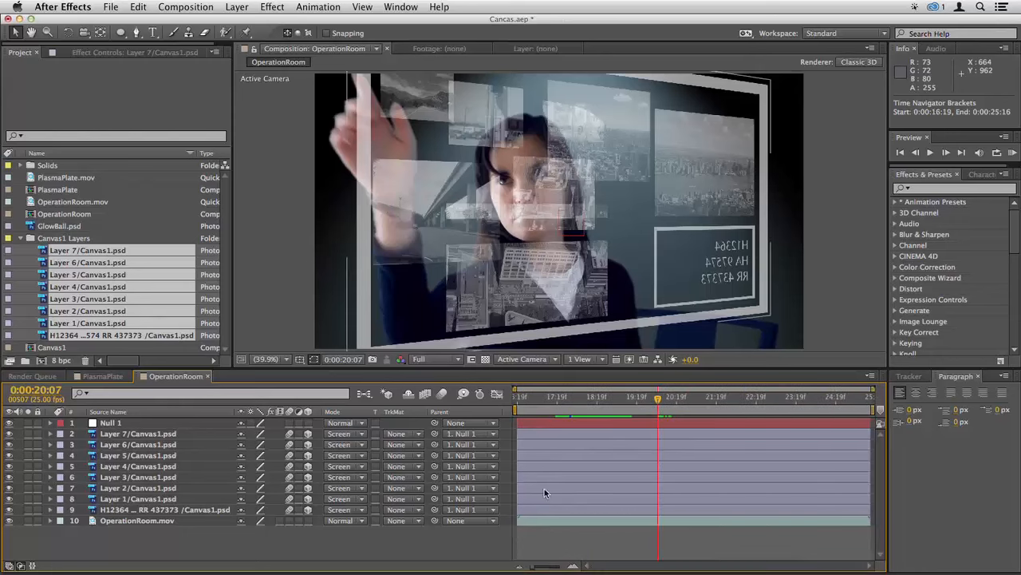
pyautogui.click(556, 438)
pyautogui.keyDown('shift'); pyautogui.click(551, 511); pyautogui.keyUp('shift')
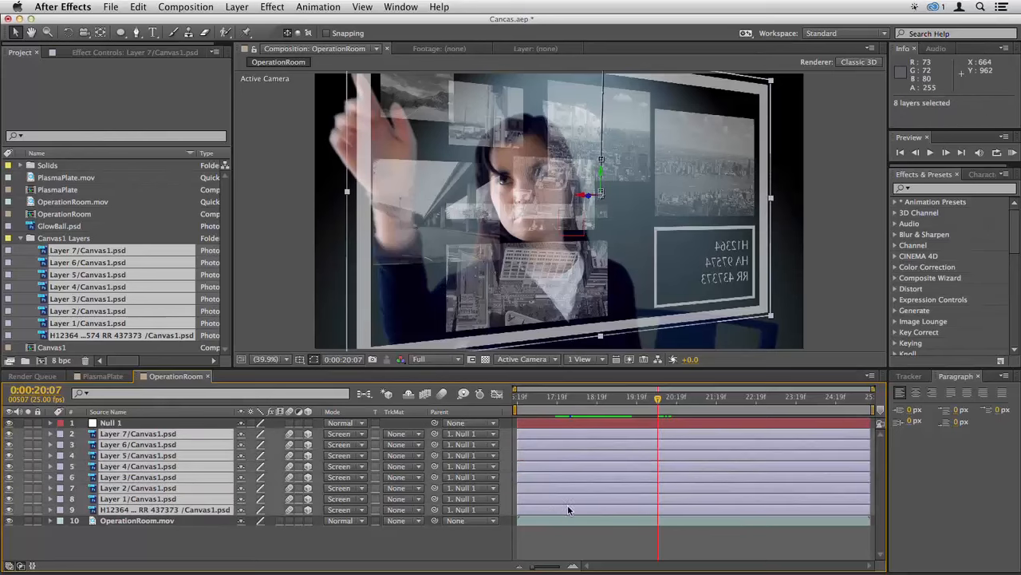
pyautogui.press('s')
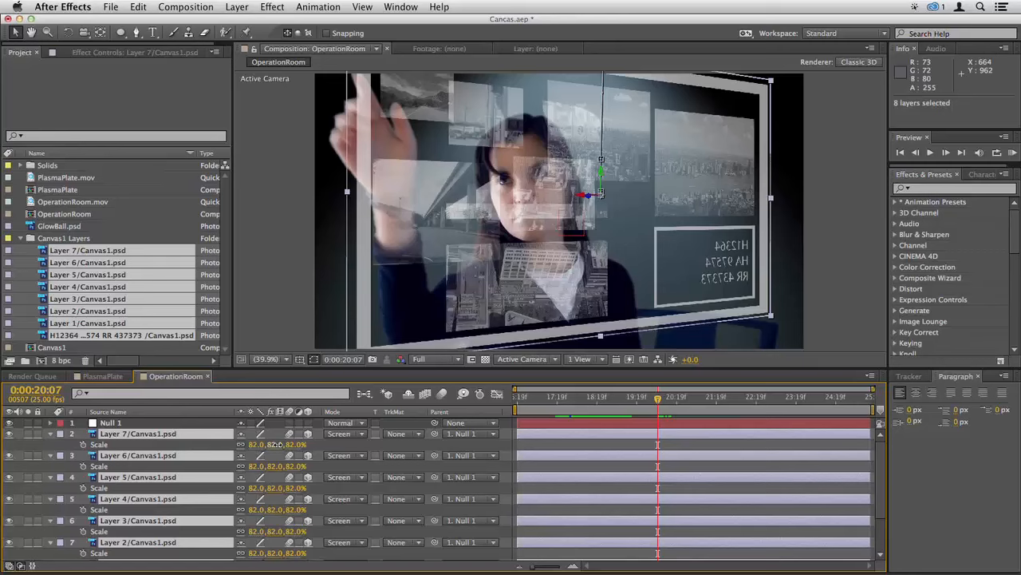
pyautogui.moveTo(276, 443); pyautogui.dragTo(281, 444)
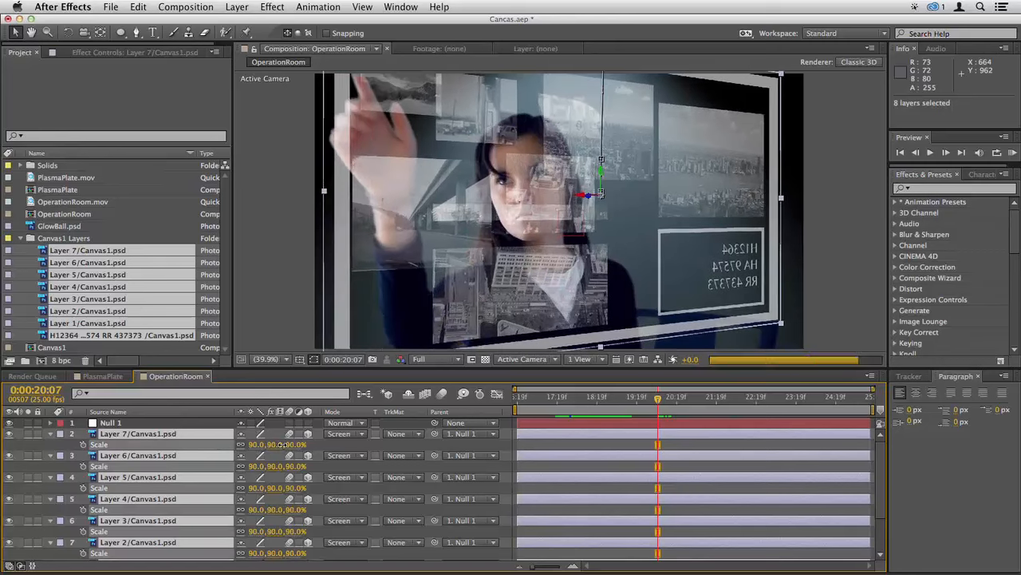
pyautogui.press('s')
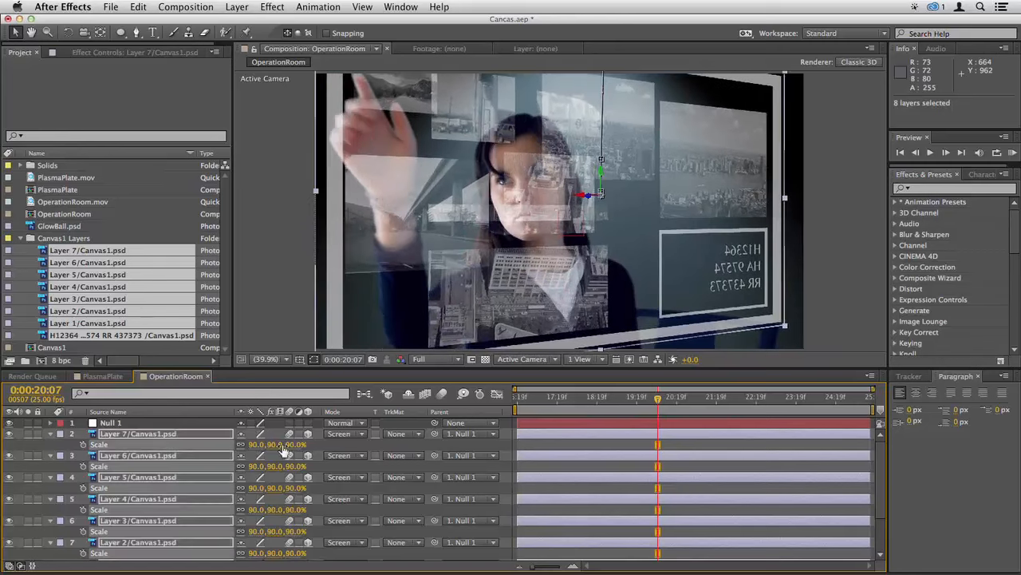
# - Scrub through the footage to the moment at 0:00:20:07 when the raised hand grabs a picture
pyautogui.moveTo(658, 397); pyautogui.dragTo(609, 403)
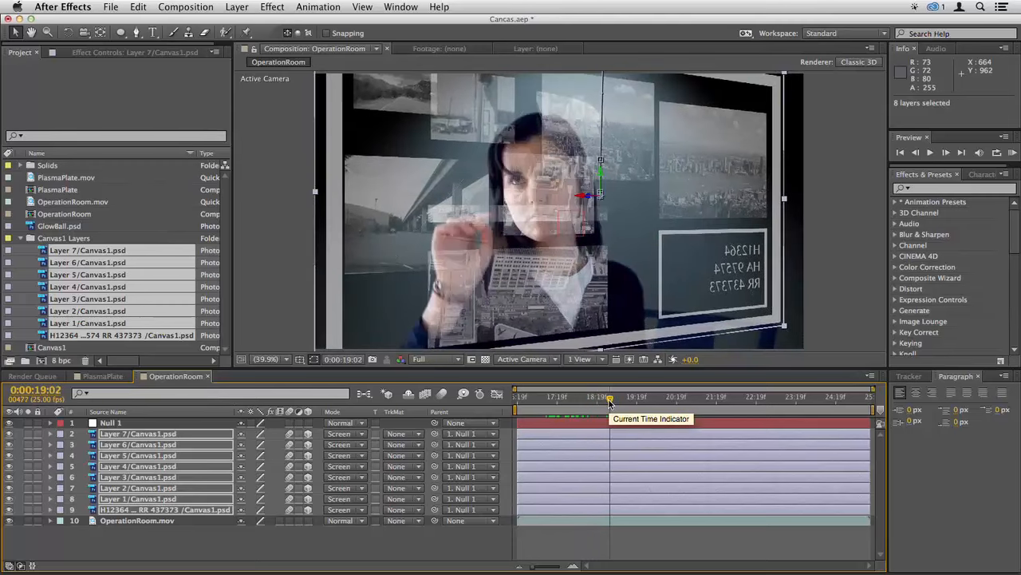
pyautogui.moveTo(610, 402); pyautogui.dragTo(644, 402)
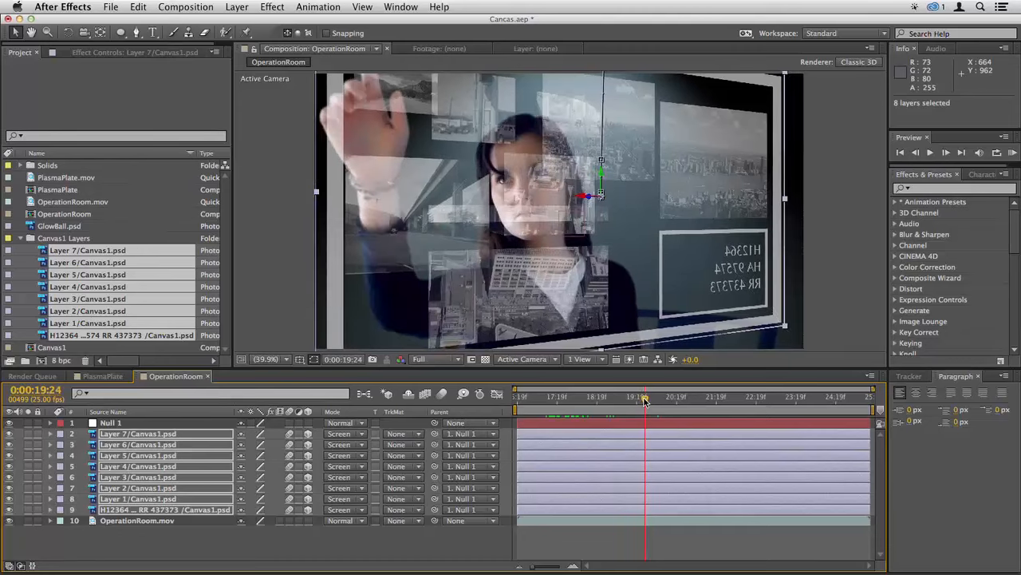
pyautogui.moveTo(645, 401)
pyautogui.mouseDown()
pyautogui.moveTo(628, 401)
pyautogui.moveTo(659, 401)
pyautogui.mouseUp()
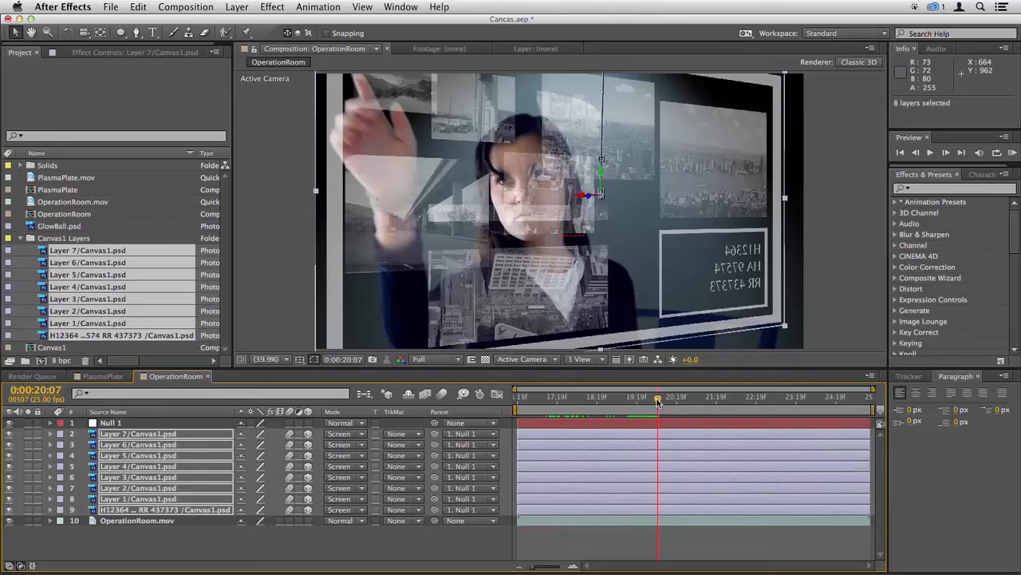
# - Toggle the visibility of Layer 7, Layer 6 and Layer 5 in turn to identify the picture under the hand
pyautogui.press('F2')
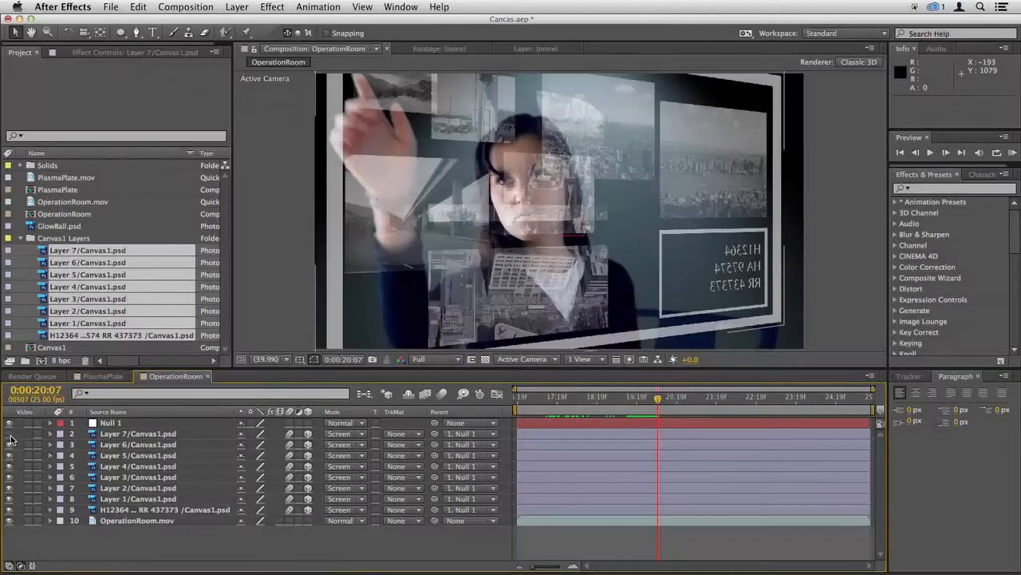
pyautogui.click(10, 435)
pyautogui.click(10, 434)
pyautogui.click(9, 444)
pyautogui.click(9, 445)
pyautogui.click(9, 456)
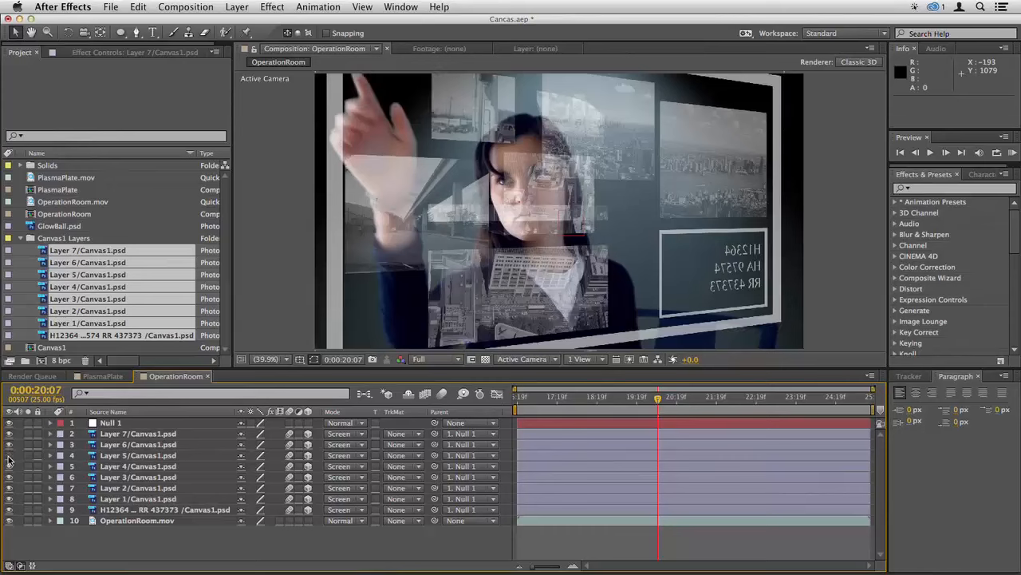
pyautogui.click(8, 456)
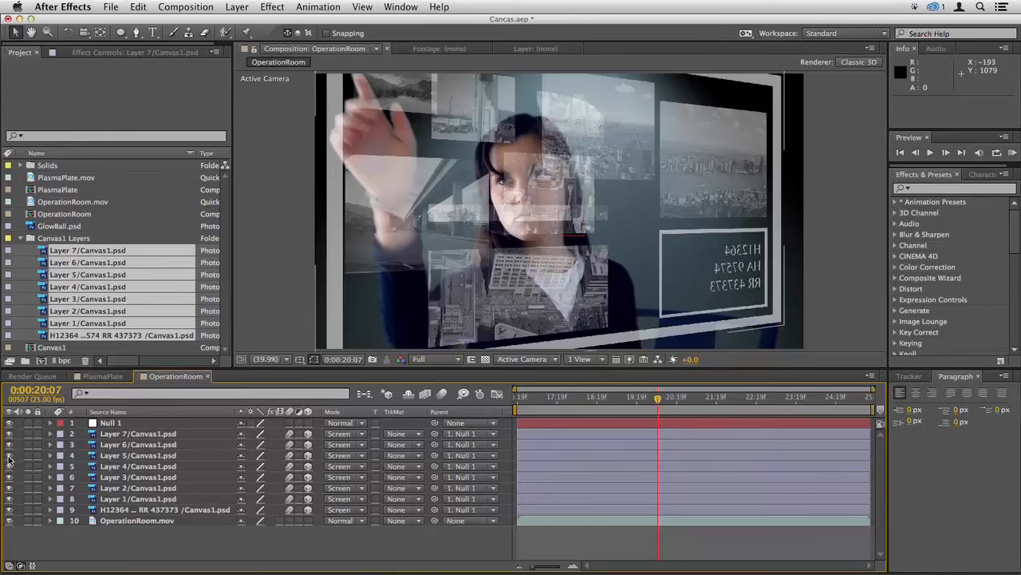
# - Give Layer 5/Canvas1.psd a blue label
pyautogui.click(134, 457)
pyautogui.click(59, 456)
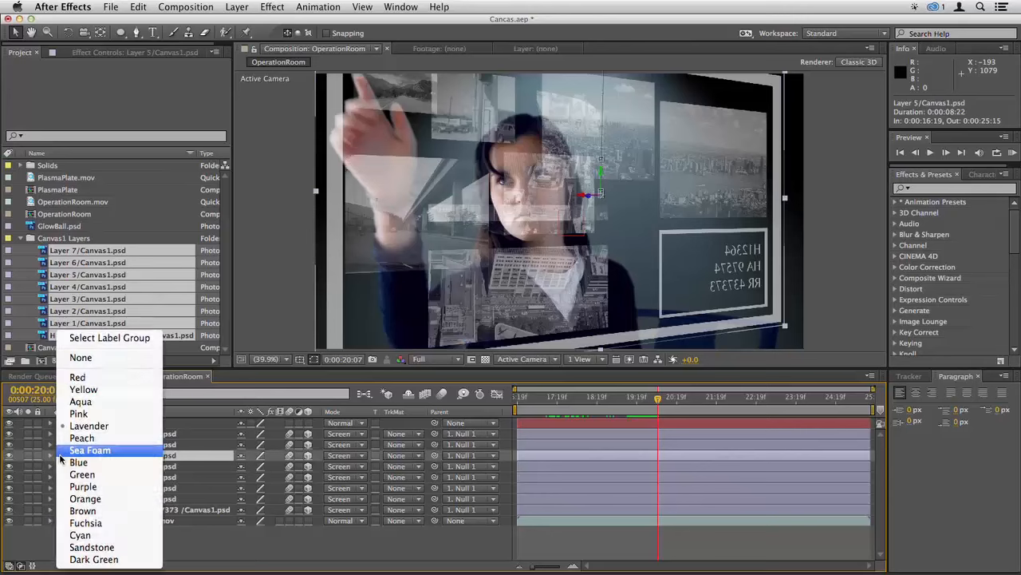
pyautogui.click(89, 450)
pyautogui.click(60, 457)
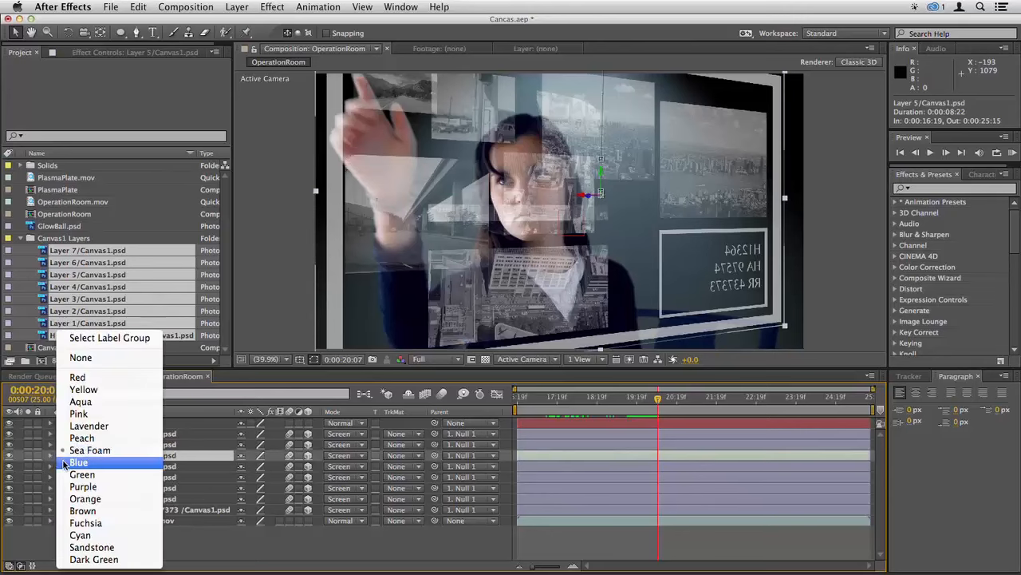
pyautogui.click(66, 461)
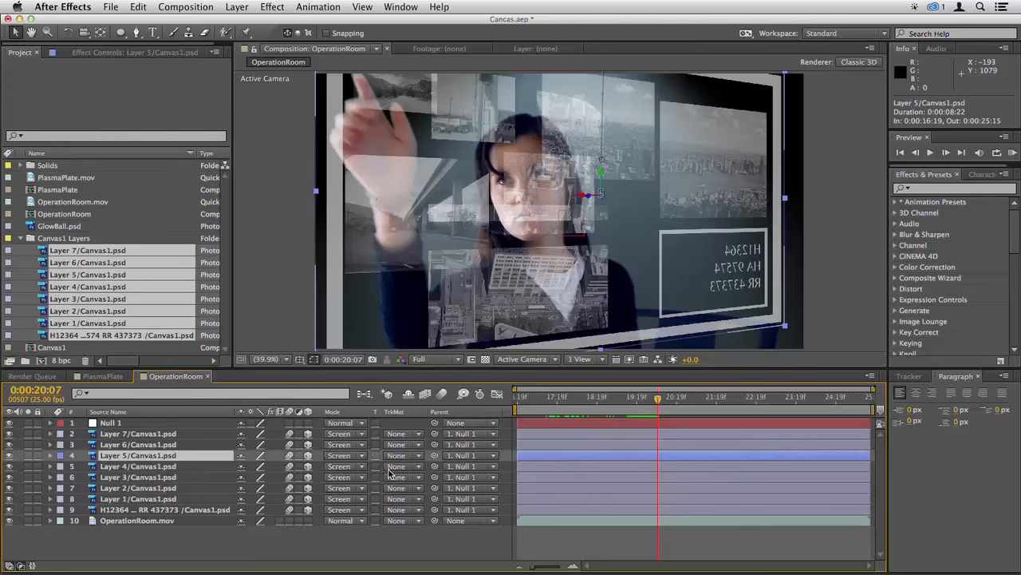
# - Keyframe Layer 5's Position at 0:00:20:07, then move it to the pointing fingertip at 0:00:20:14, about 947, 440, 116
pyautogui.press('p')
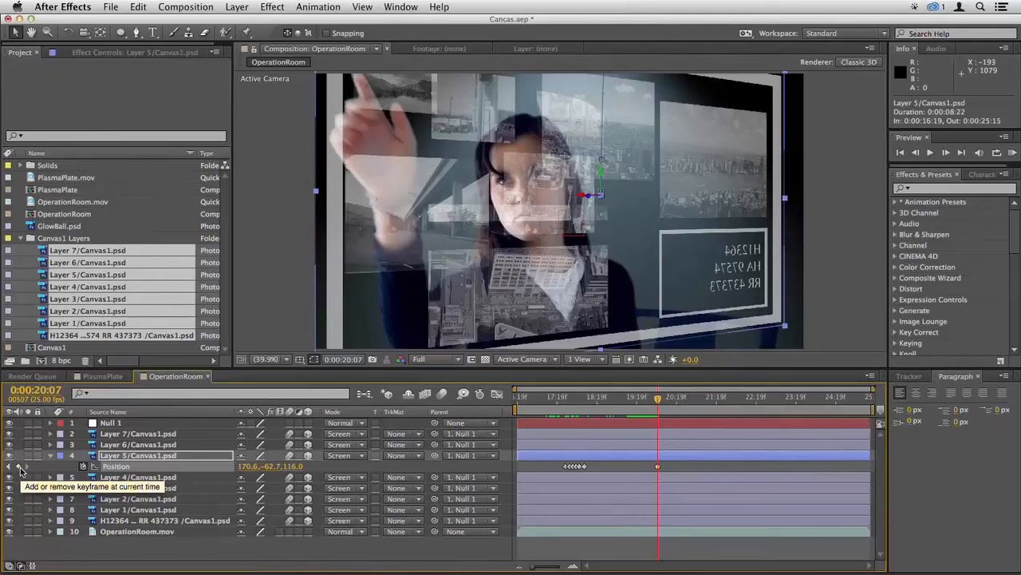
pyautogui.click(20, 469)
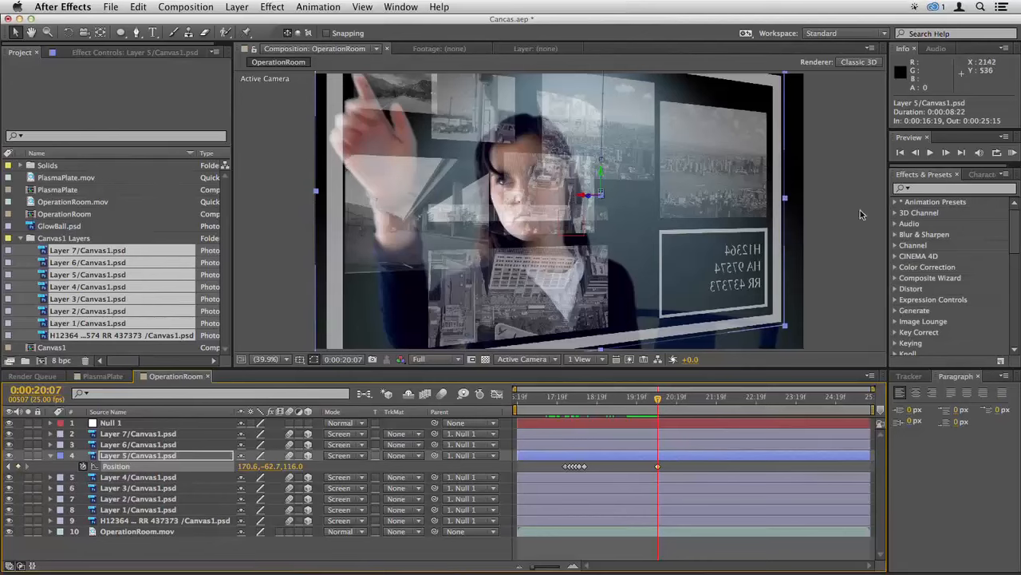
pyautogui.click(945, 154)
pyautogui.click(945, 154)
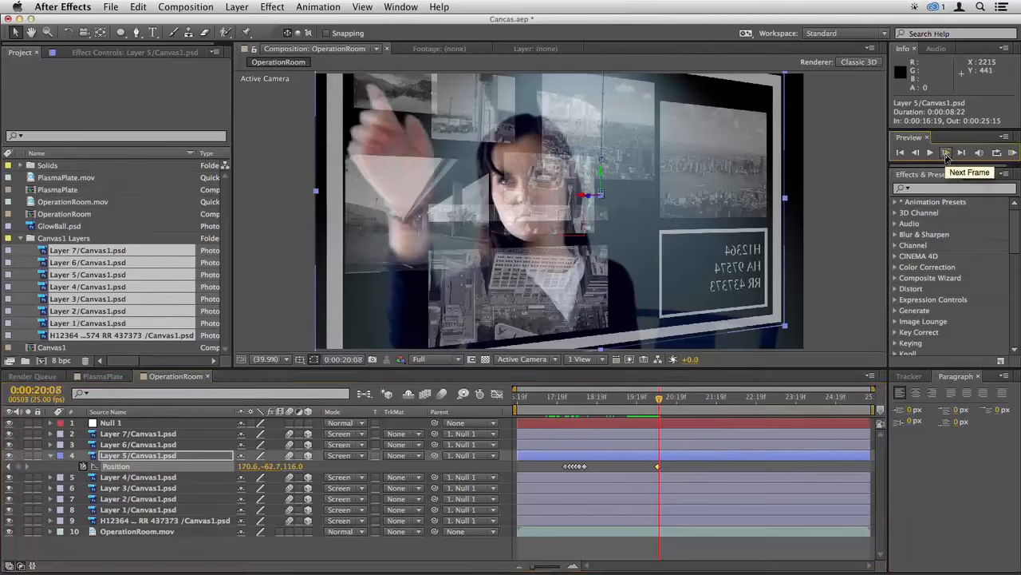
pyautogui.click(946, 154)
pyautogui.click(946, 154)
pyautogui.click(945, 154)
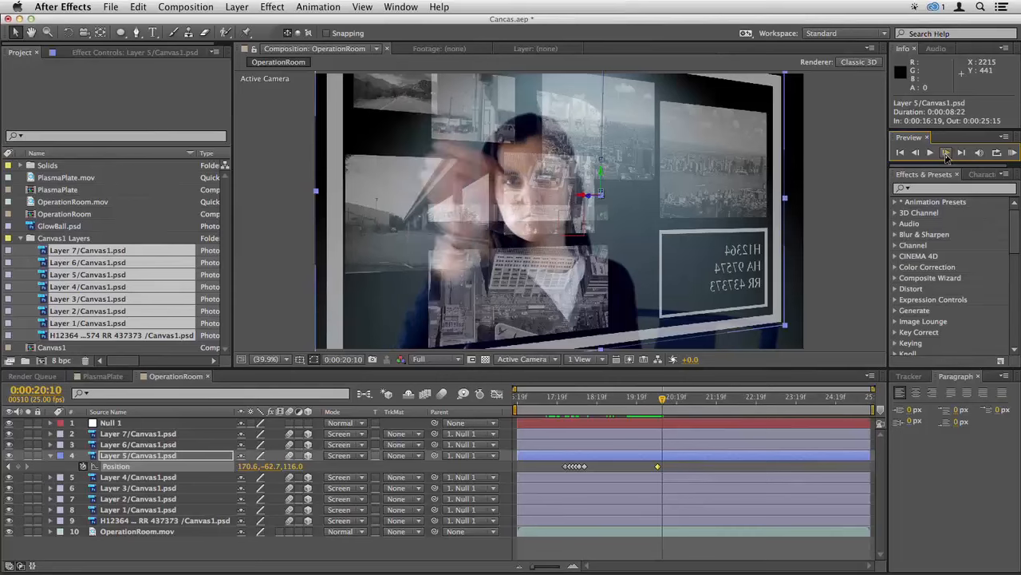
pyautogui.click(946, 154)
pyautogui.click(945, 154)
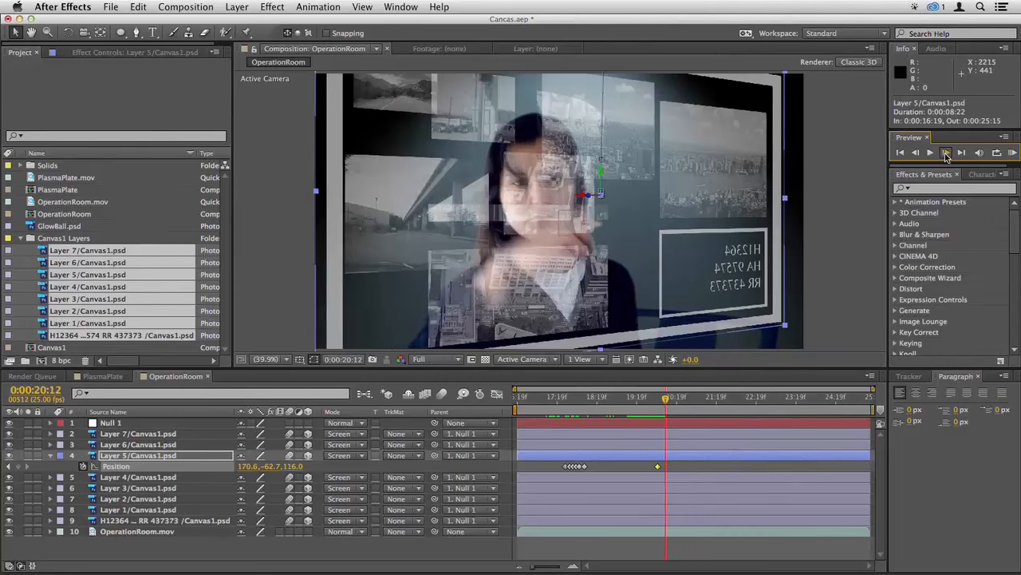
pyautogui.click(946, 154)
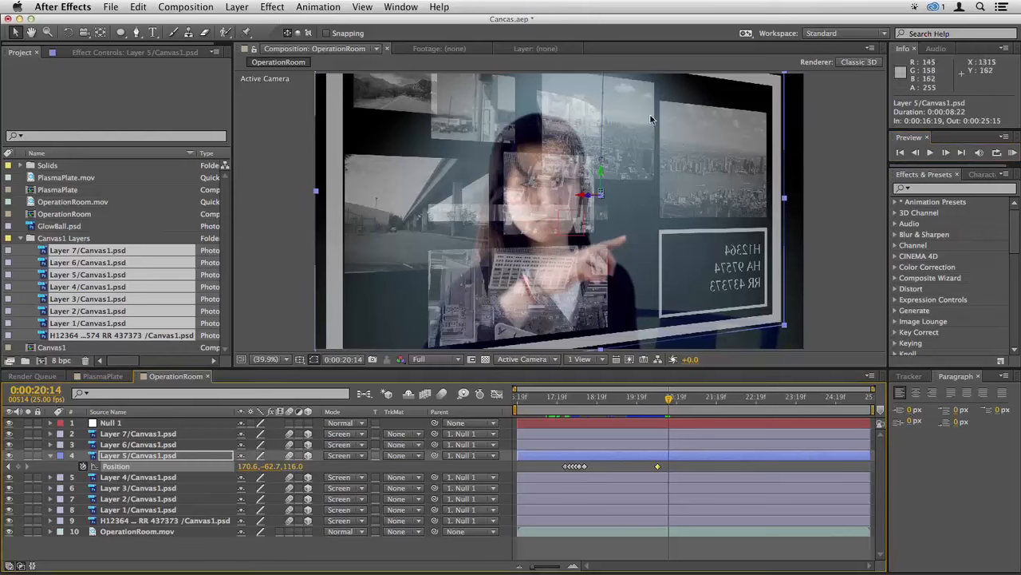
pyautogui.moveTo(650, 118); pyautogui.dragTo(624, 248)
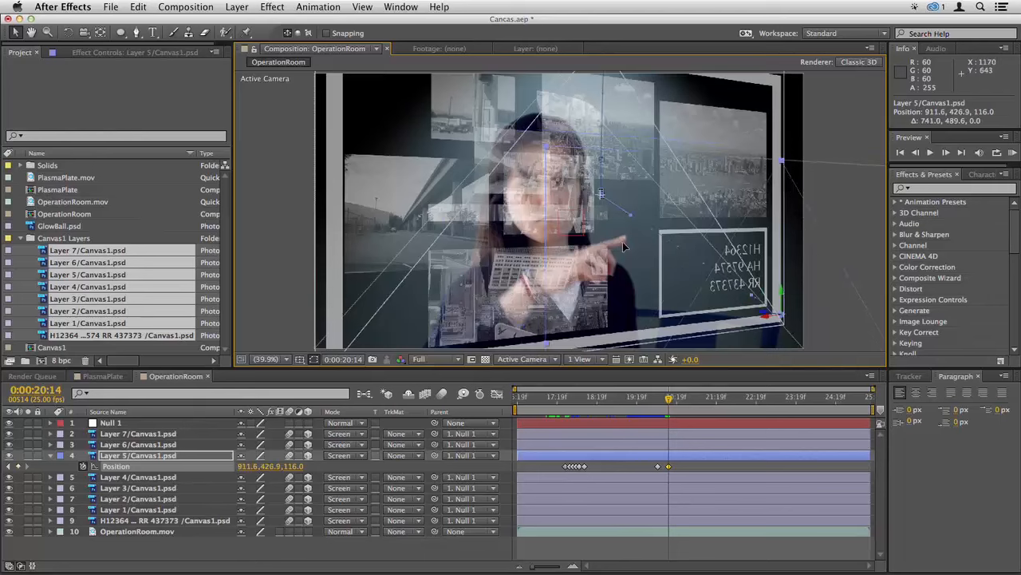
# - Preview Layer 5's movement and shift its Position keyframe at 0:00:20:07 one frame to 0:00:20:08
pyautogui.press('space')
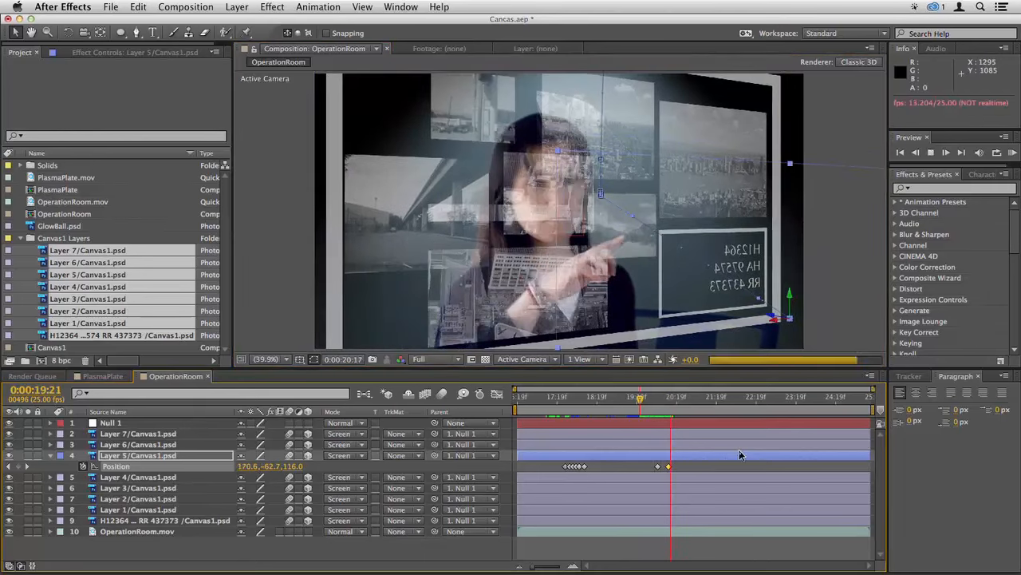
pyautogui.click(656, 414)
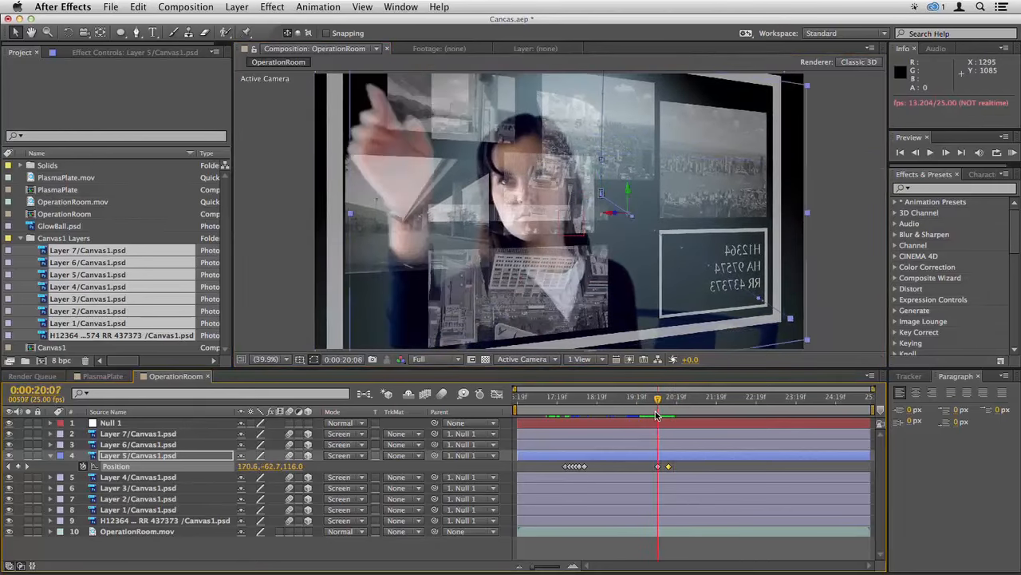
pyautogui.moveTo(656, 415); pyautogui.dragTo(659, 414)
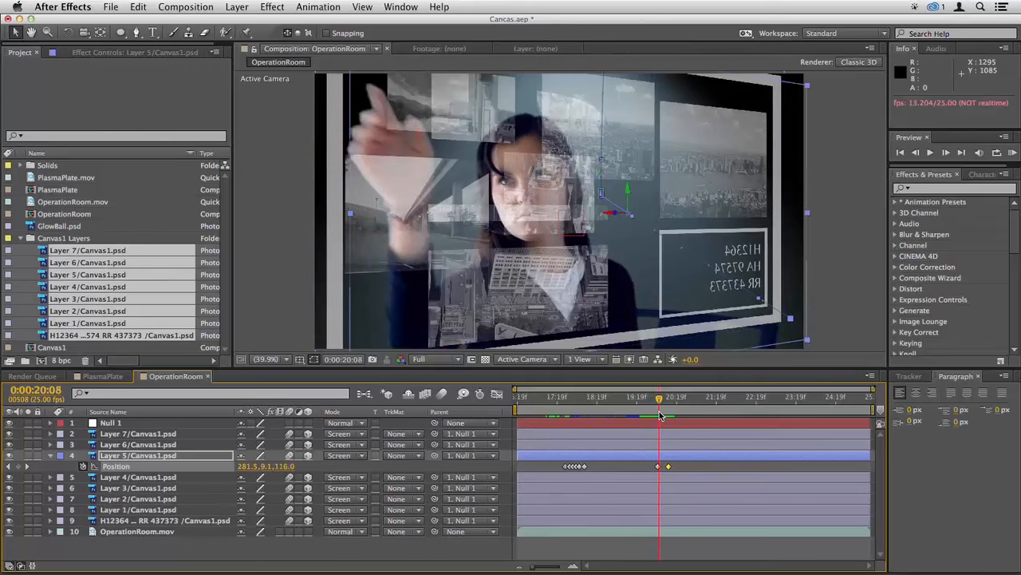
pyautogui.moveTo(659, 414); pyautogui.dragTo(657, 414)
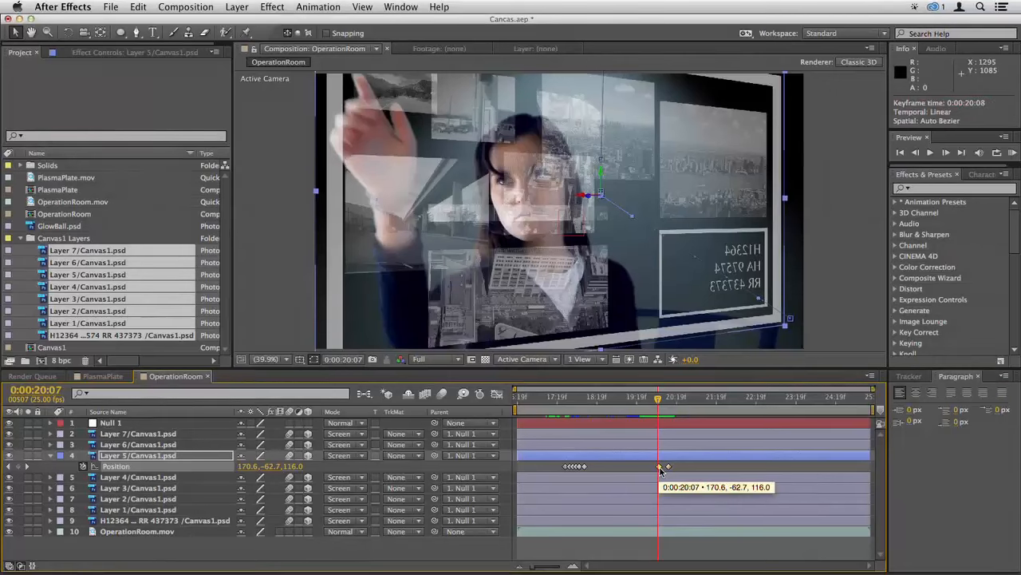
pyautogui.click(658, 467)
# - Replay the picture's movement and nudge Layer 5 at 0:00:20:15 to about 951, 444, 116 to follow the fingertip
pyautogui.press('space')
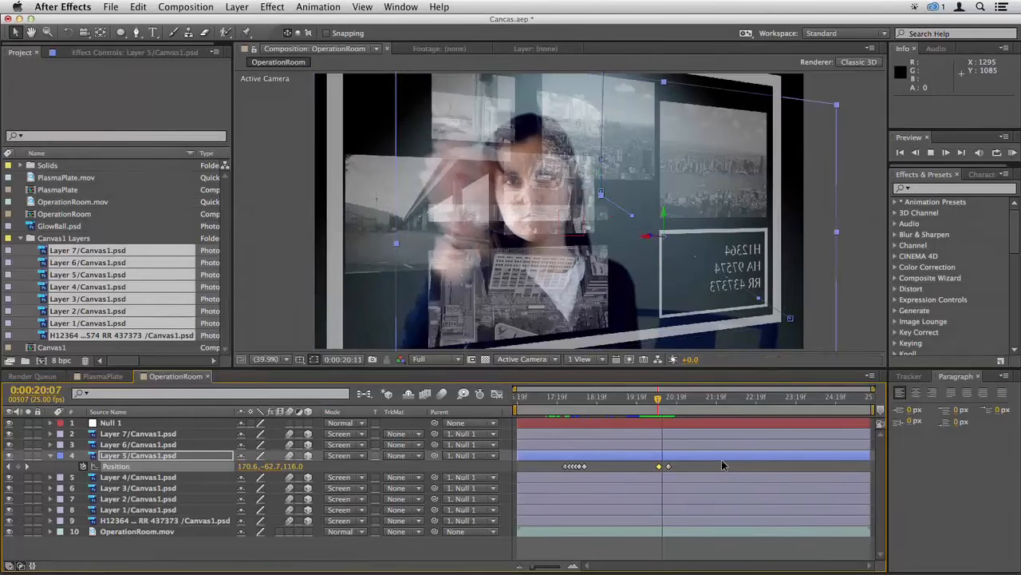
pyautogui.click(654, 414)
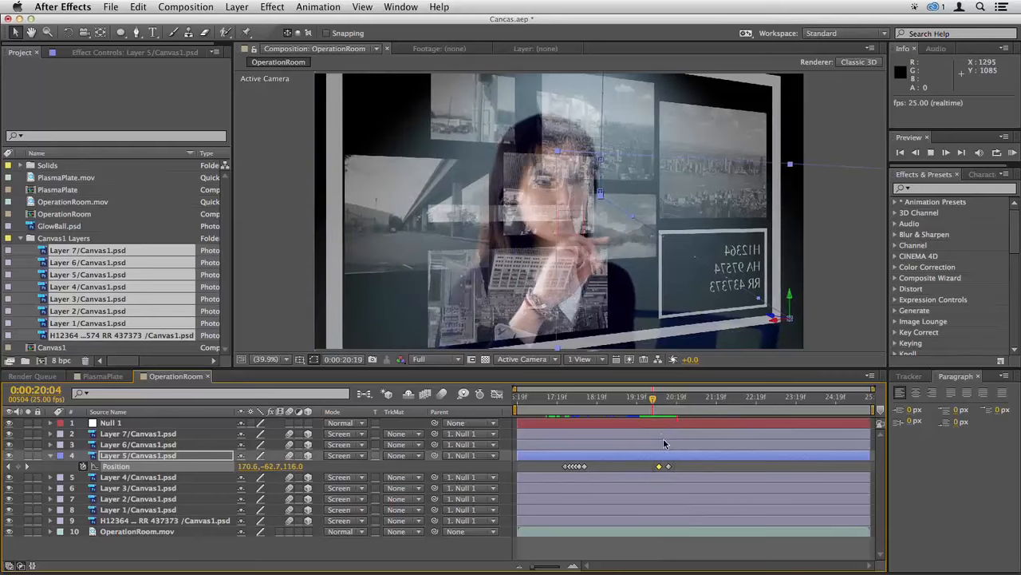
pyautogui.press('space')
pyautogui.moveTo(677, 411); pyautogui.dragTo(671, 411)
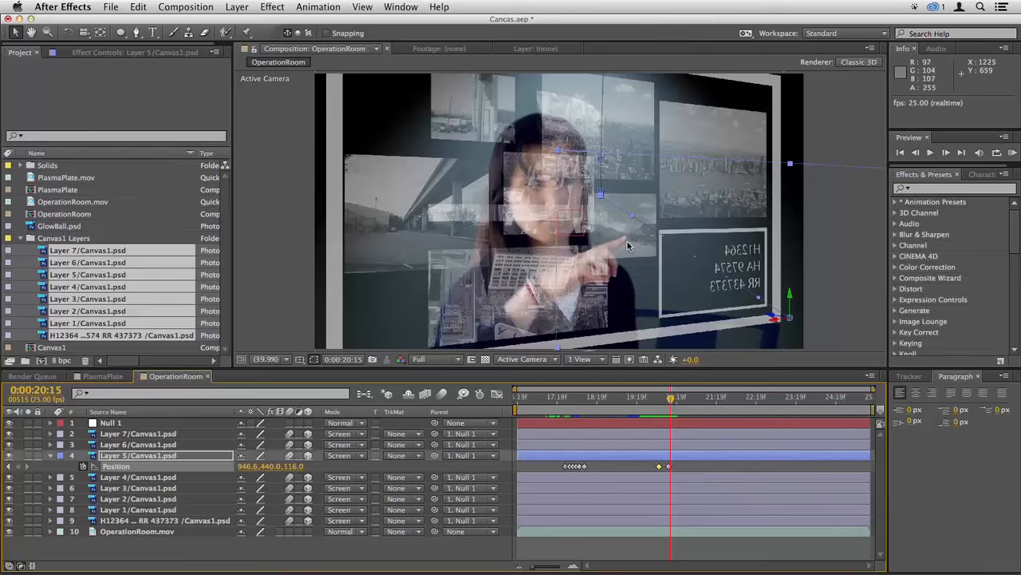
pyautogui.moveTo(628, 248); pyautogui.dragTo(631, 251)
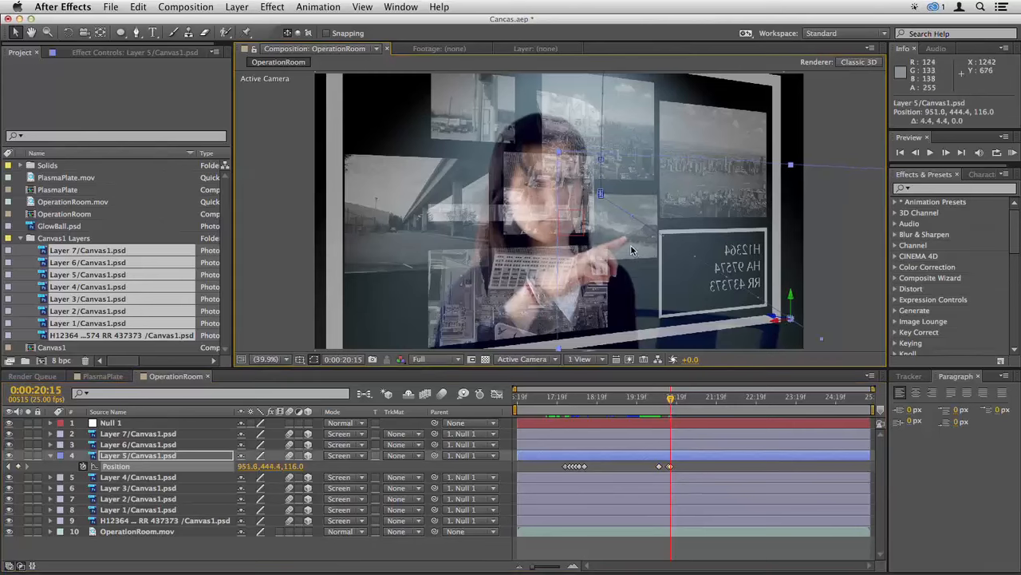
# - Nudge Layer 5 at 0:00:20:16 to about 949, 442, 116 to match the fingertip and preview the movement
pyautogui.click(947, 155)
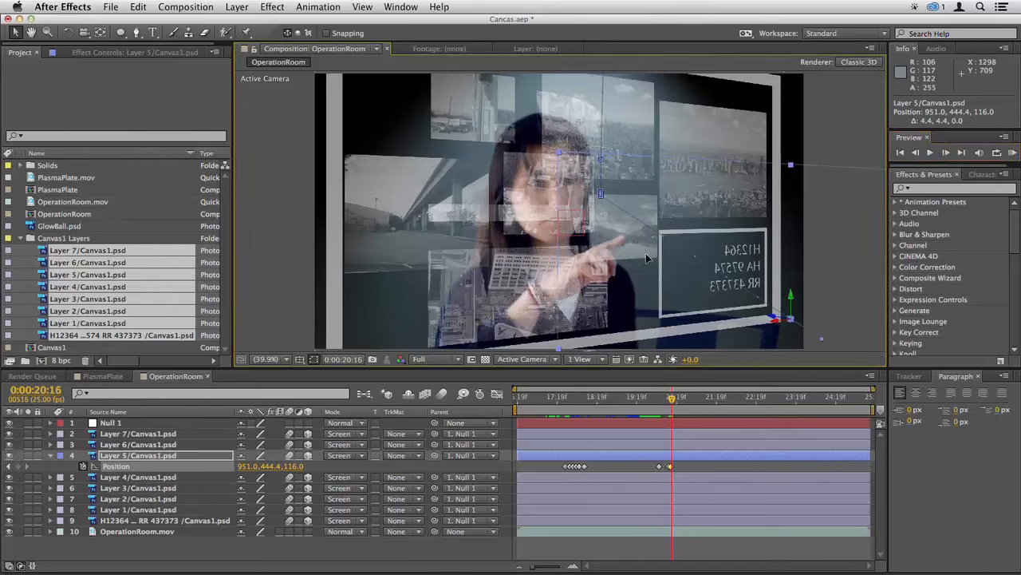
pyautogui.click(658, 409)
pyautogui.press('space')
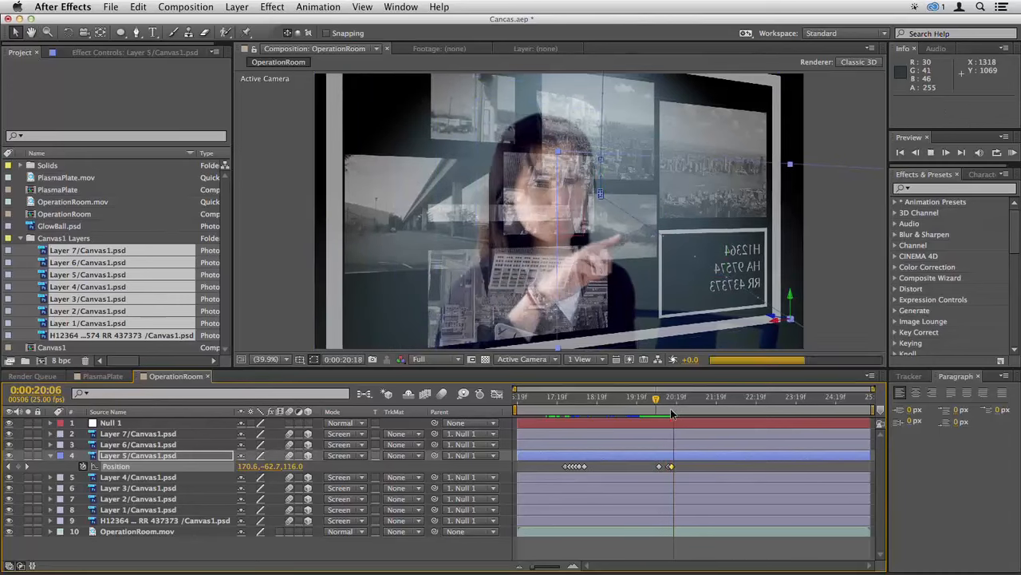
pyautogui.press('space')
pyautogui.press('space')
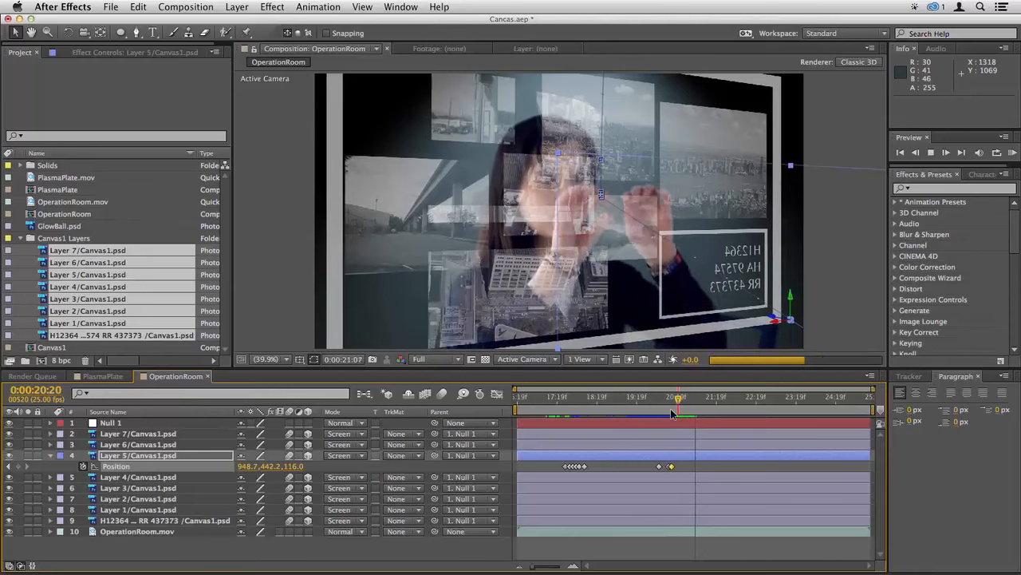
pyautogui.press('space')
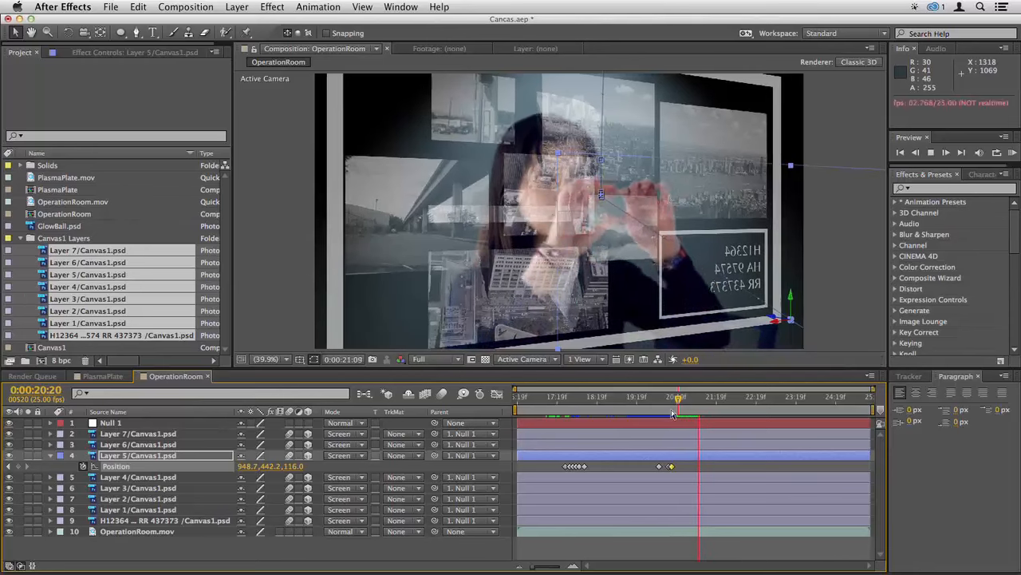
# - Collapse Layer 5/Canvas1.psd and move it above Layer 7/Canvas1.psd in the layer stack, directly below Null 1
pyautogui.click(49, 456)
pyautogui.click(114, 457)
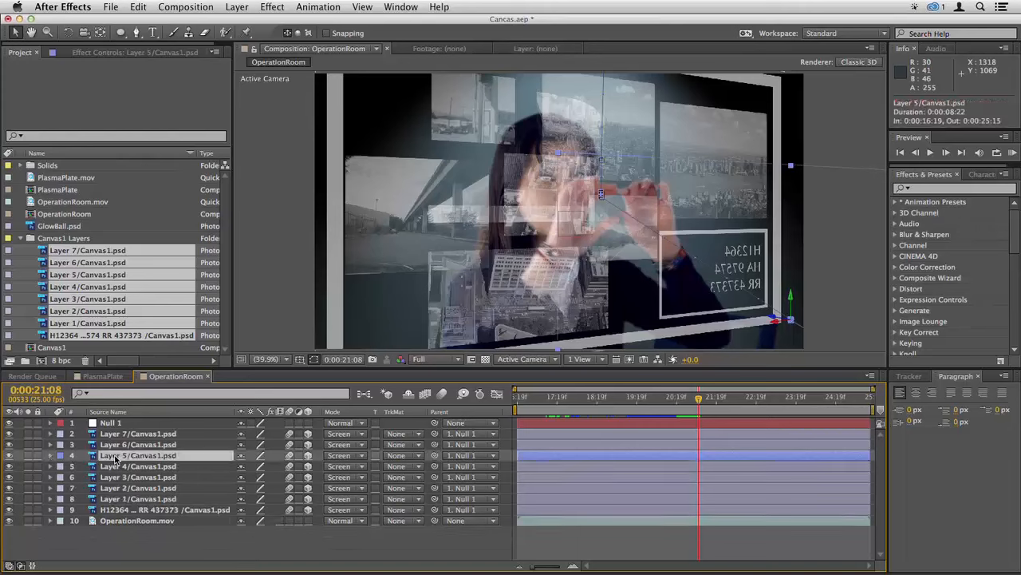
pyautogui.moveTo(115, 458); pyautogui.dragTo(114, 433)
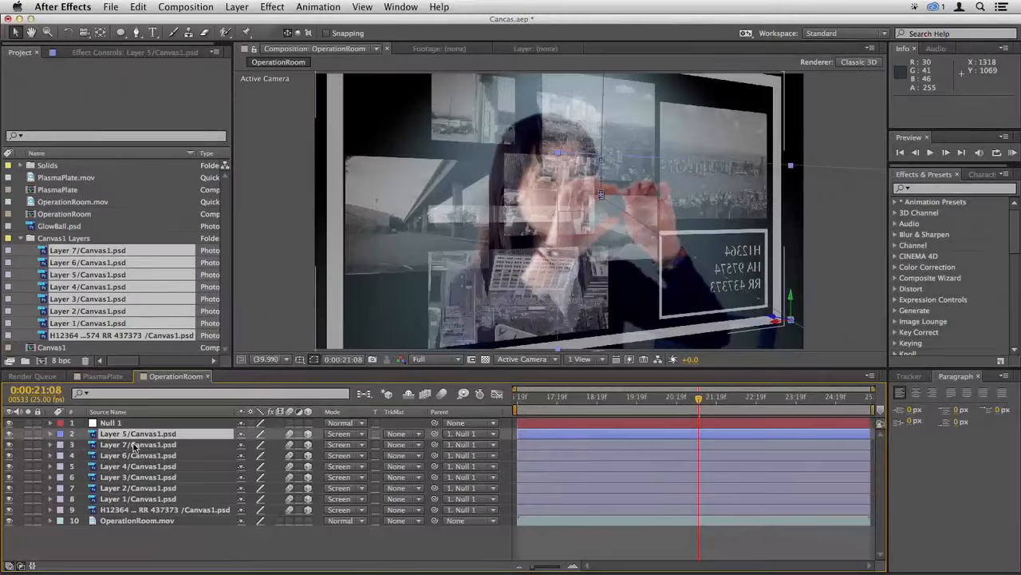
# - Fade the seven other canvas layers with Opacity keyframes, from their current value at 0:00:21:08 to 20% at 0:00:22:05
pyautogui.click(133, 445)
pyautogui.keyDown('shift'); pyautogui.click(158, 510); pyautogui.keyUp('shift')
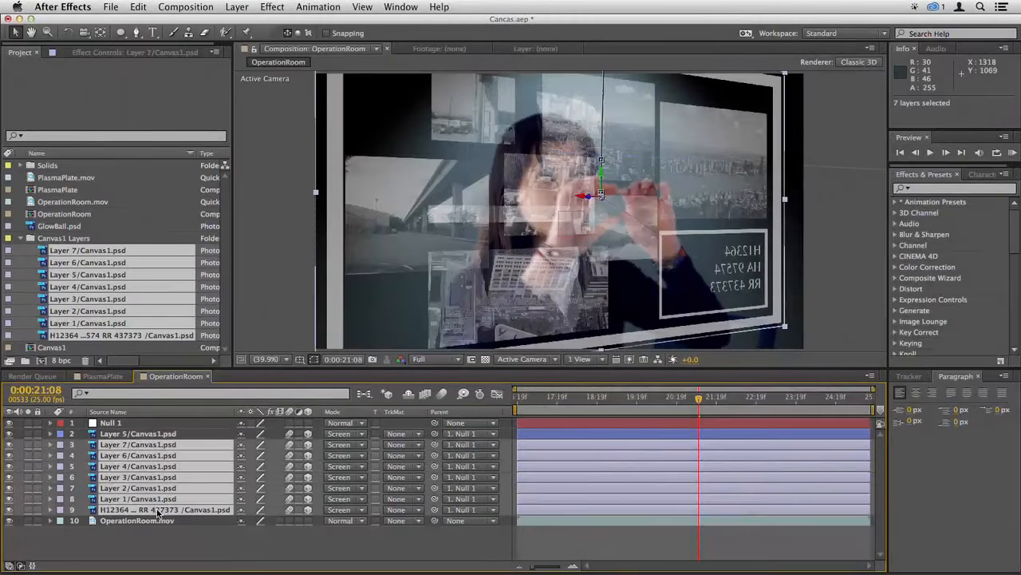
pyautogui.press('t')
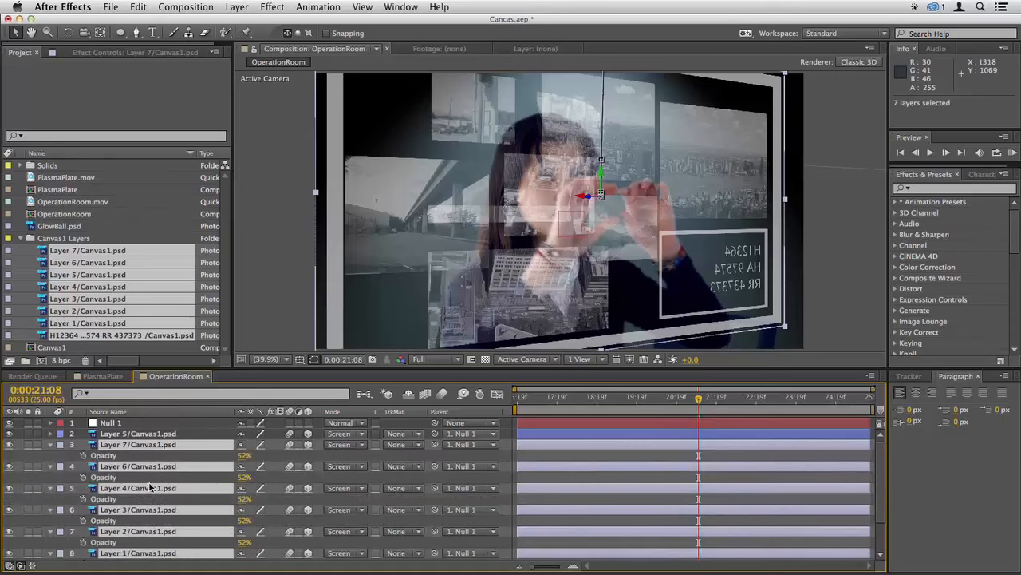
pyautogui.click(82, 456)
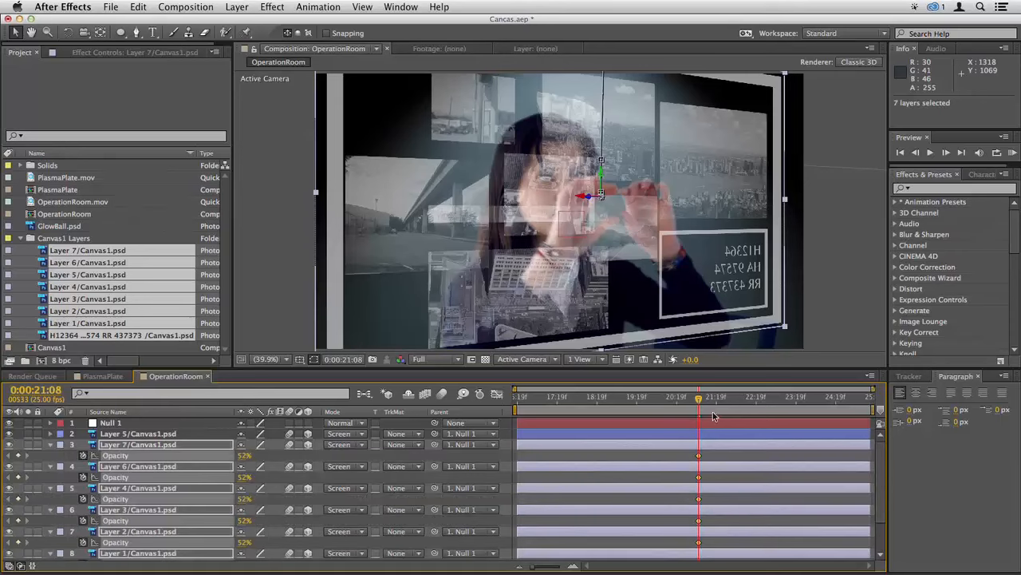
pyautogui.click(735, 401)
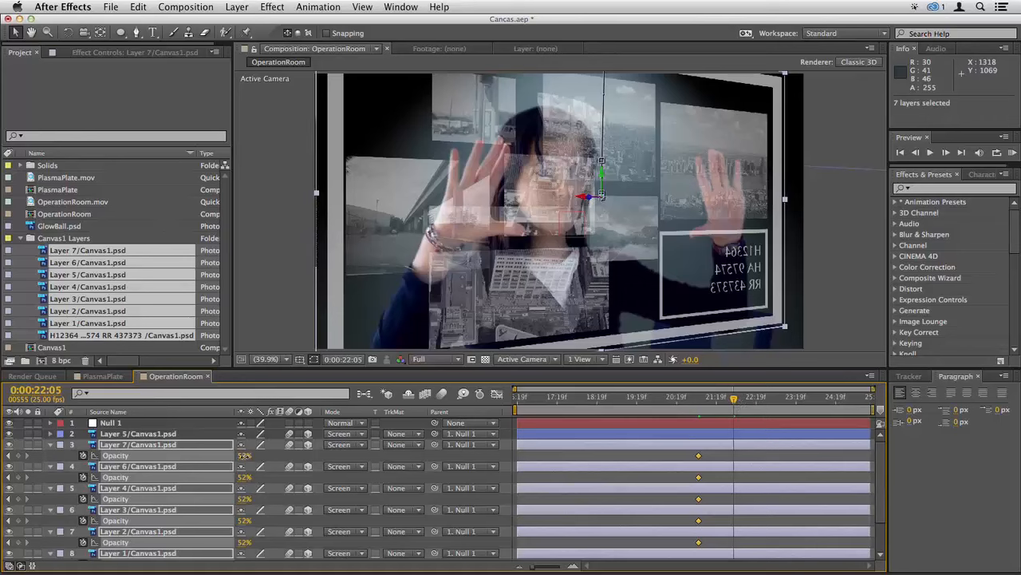
pyautogui.moveTo(244, 456); pyautogui.dragTo(225, 456)
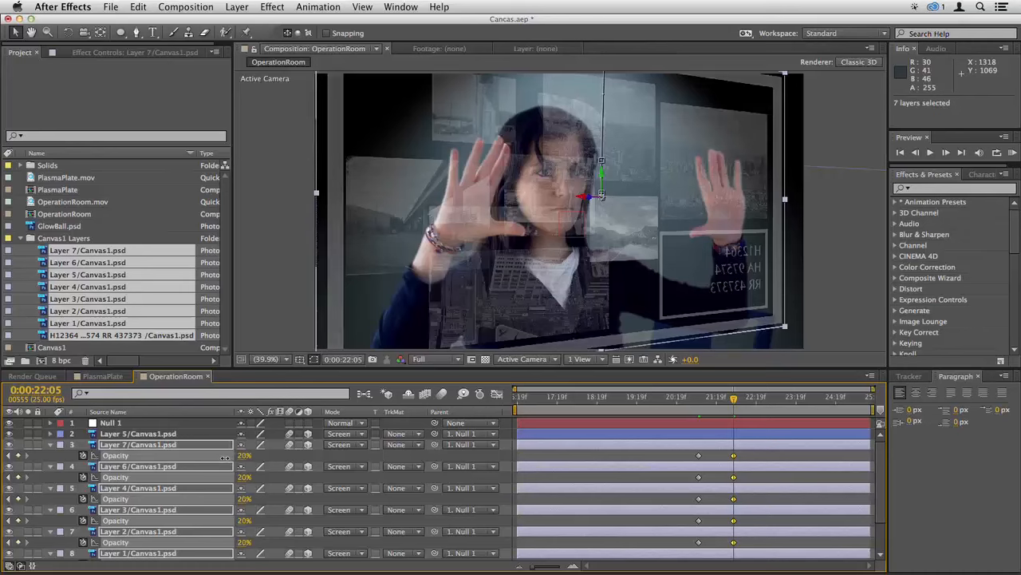
pyautogui.moveTo(225, 458); pyautogui.dragTo(224, 457)
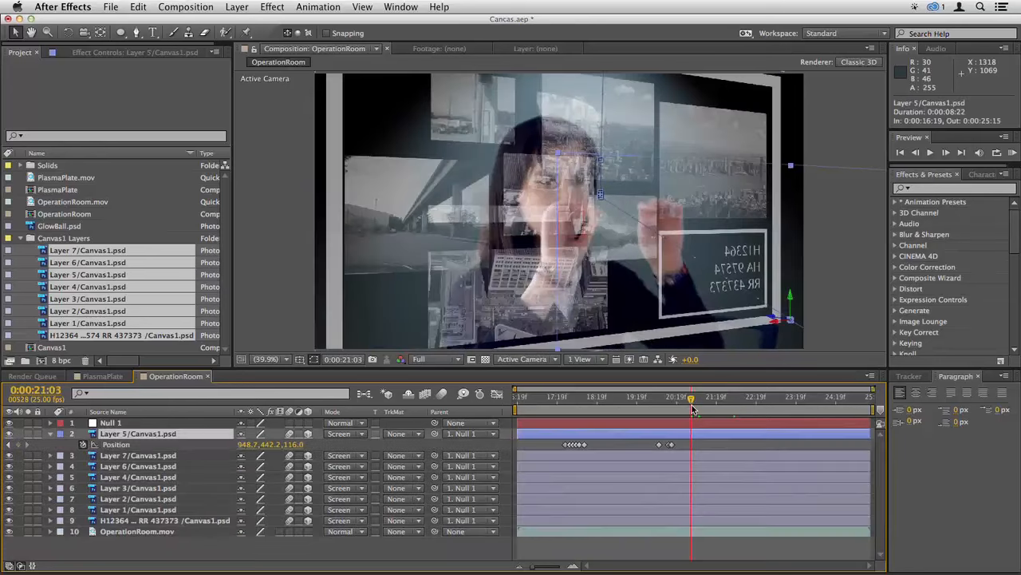
# - Keyframe Layer 5's Position and Scale at 0:00:21:06, where the hands come together on the picture
pyautogui.click(701, 408)
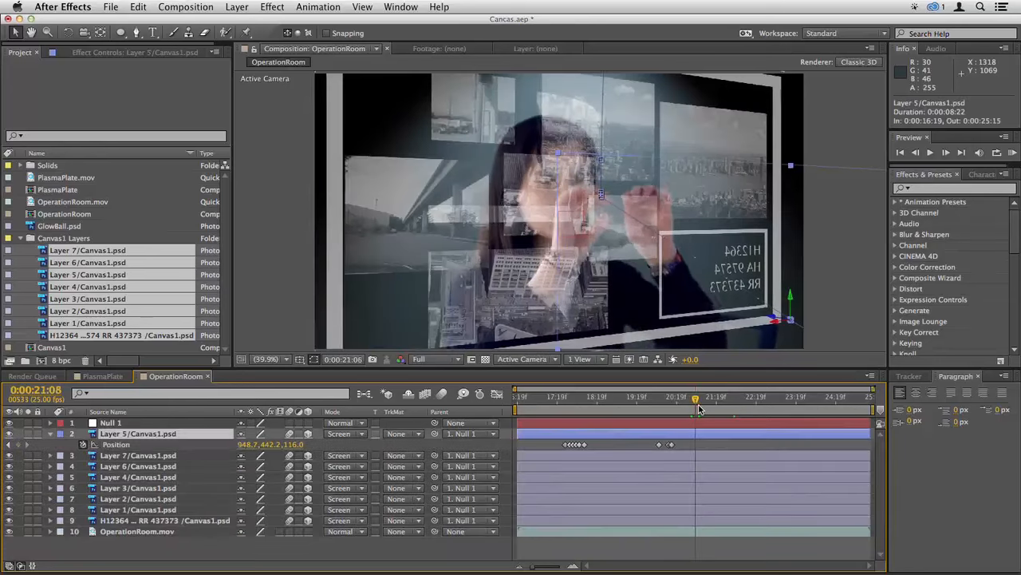
pyautogui.moveTo(701, 409); pyautogui.dragTo(696, 411)
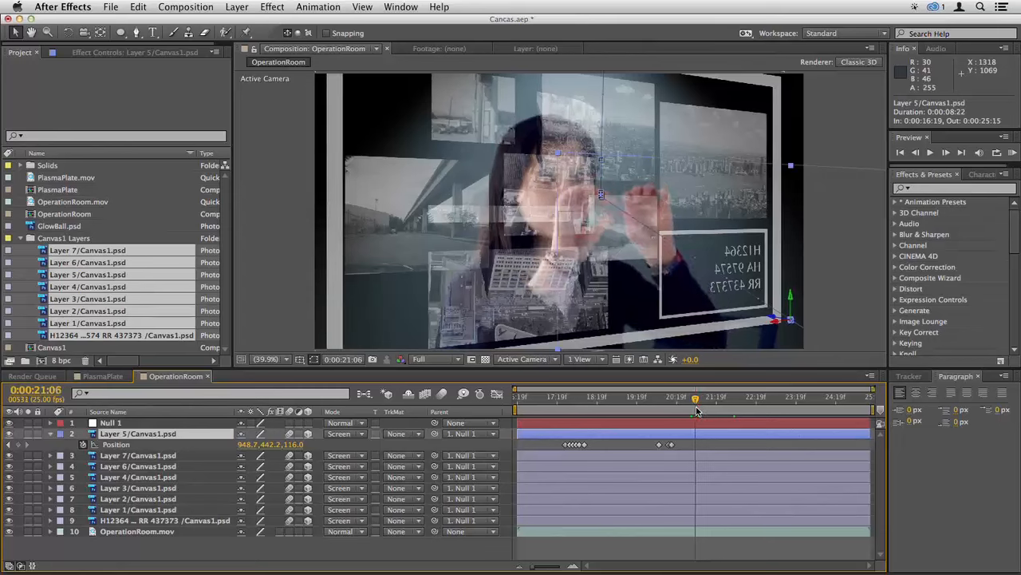
pyautogui.press('u')
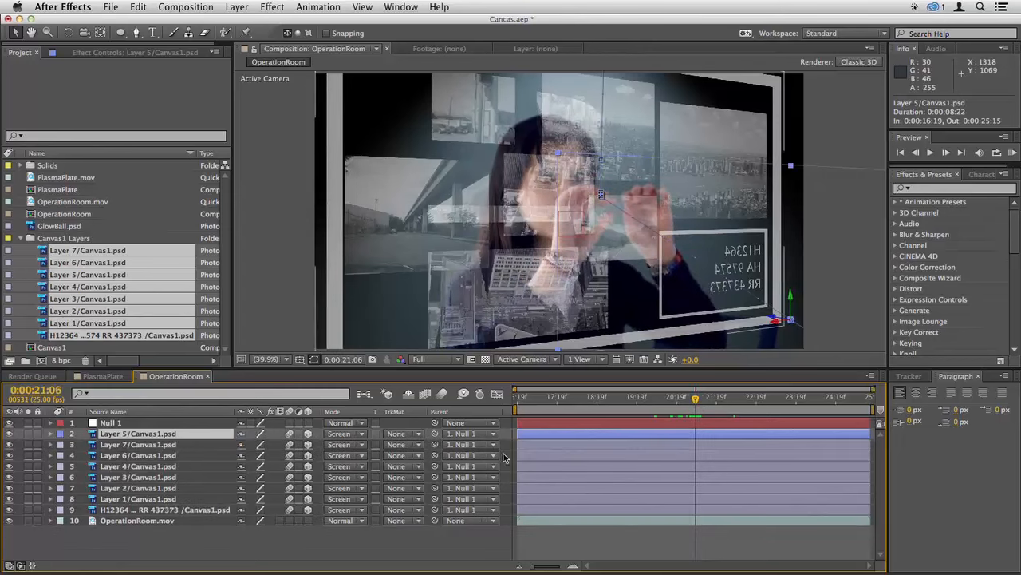
pyautogui.press('u')
pyautogui.click(18, 445)
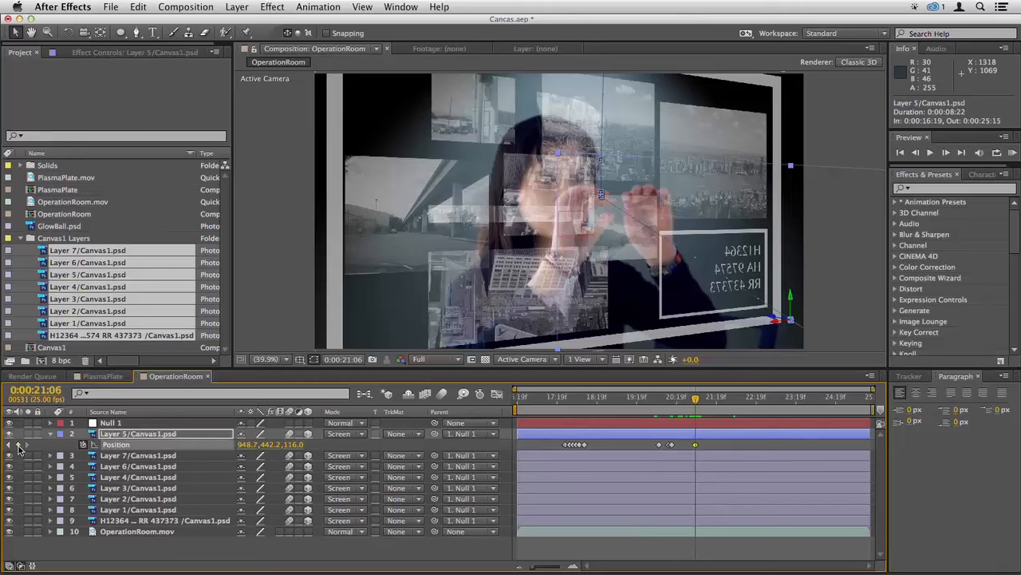
pyautogui.press('s')
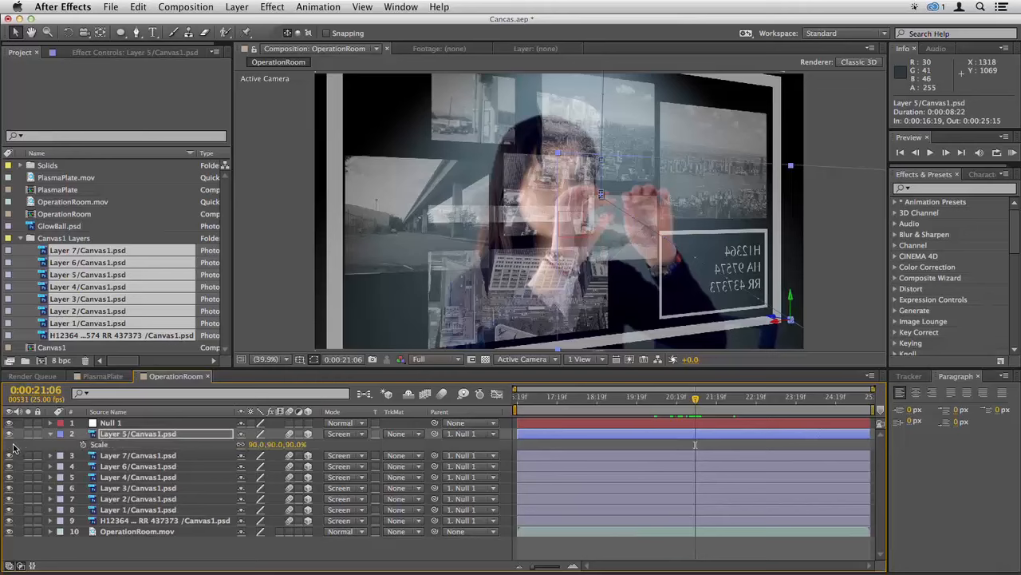
pyautogui.click(83, 444)
pyautogui.press('a')
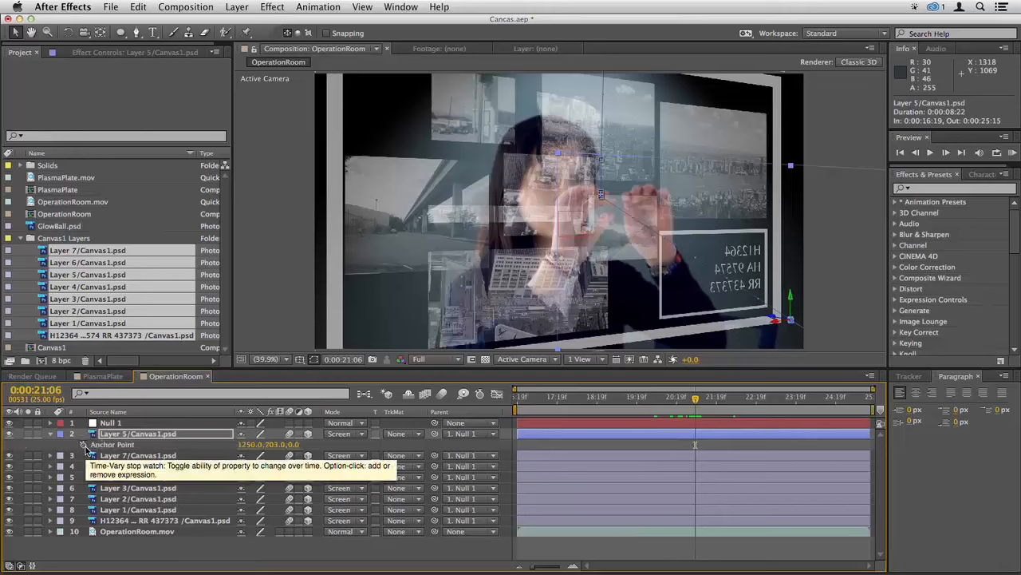
pyautogui.click(83, 444)
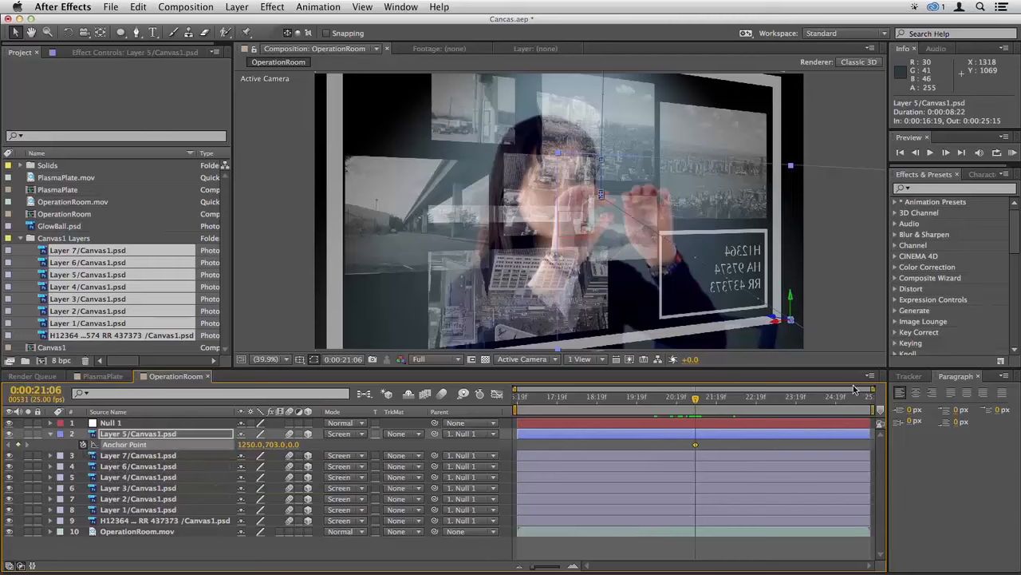
# - At 0:00:21:14 scale Layer 5 to 159%, move it to about 1465, 662, 116 between the hands, and preview the enlargement
pyautogui.moveTo(697, 406); pyautogui.dragTo(701, 403)
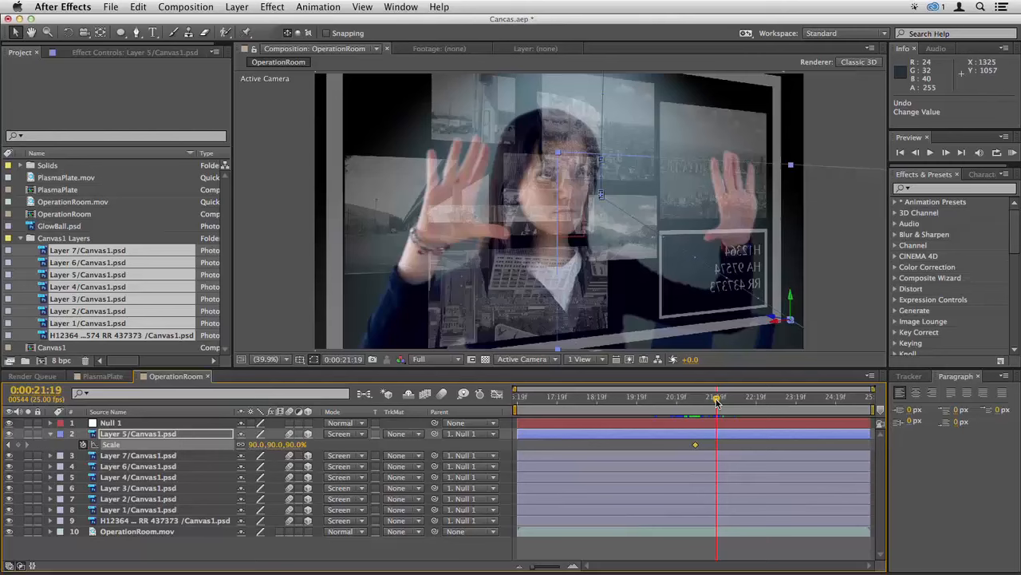
pyautogui.moveTo(716, 402); pyautogui.dragTo(708, 401)
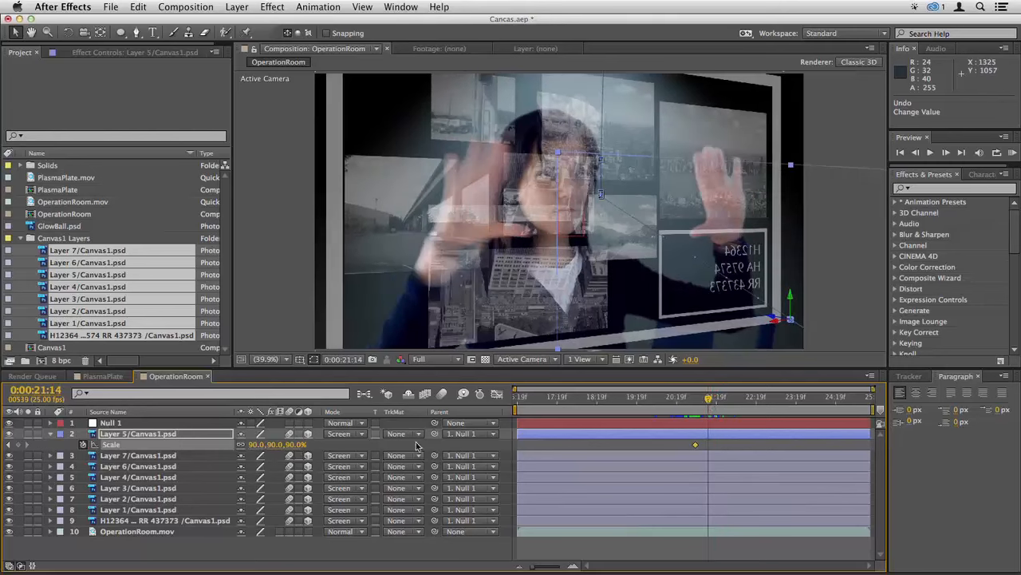
pyautogui.moveTo(300, 444); pyautogui.dragTo(340, 445)
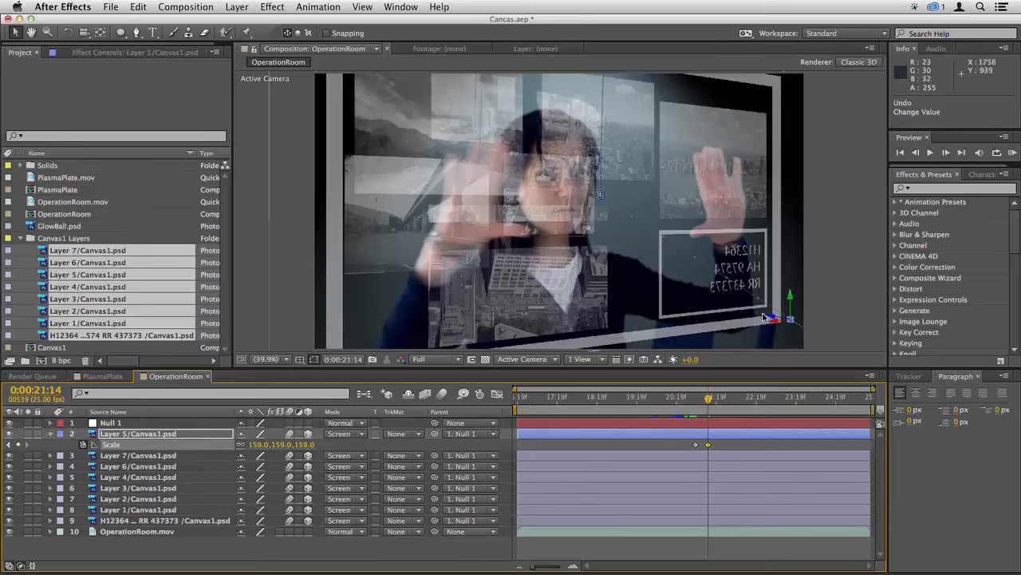
pyautogui.moveTo(494, 168); pyautogui.dragTo(491, 239)
pyautogui.press('space')
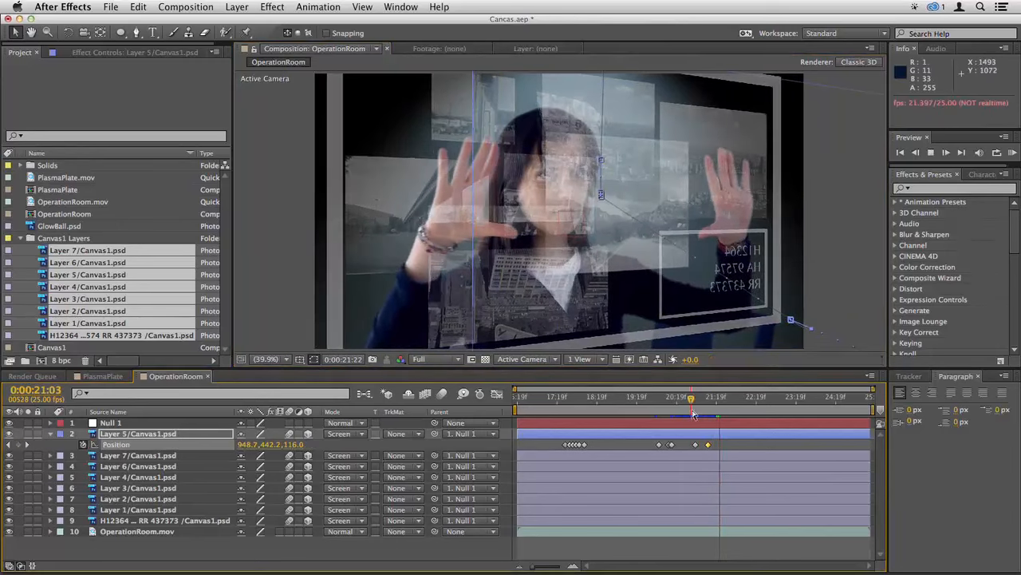
pyautogui.click(687, 414)
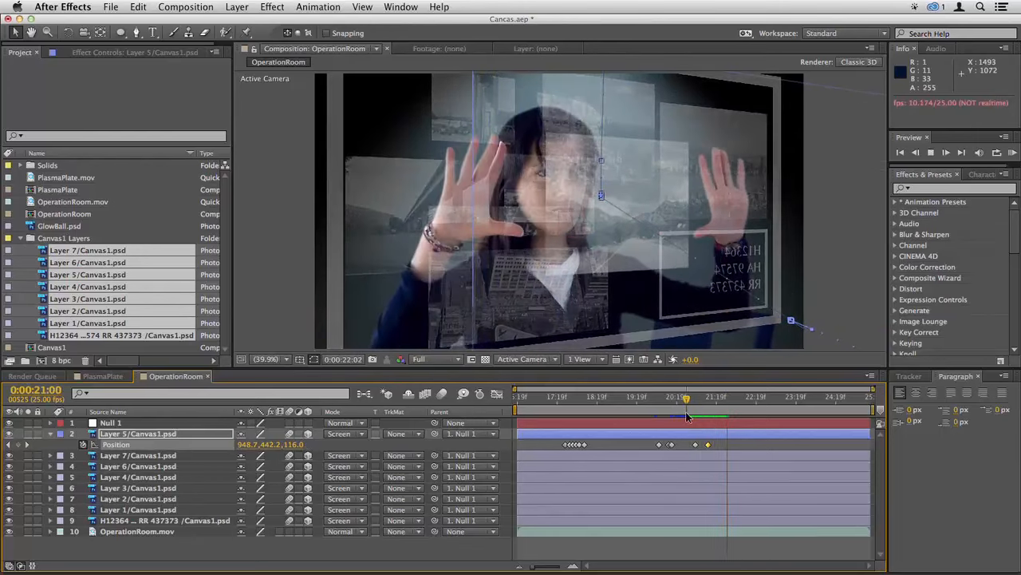
# - Hold Layer 5's position with a Position keyframe at 0:00:24:21, just before the hand swipes
pyautogui.click(839, 412)
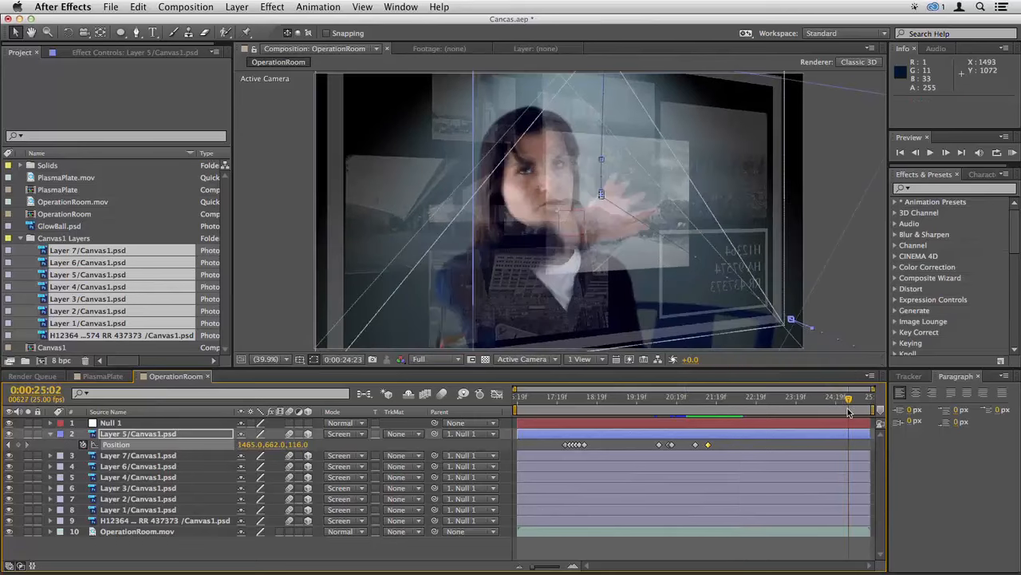
pyautogui.moveTo(839, 411); pyautogui.dragTo(838, 412)
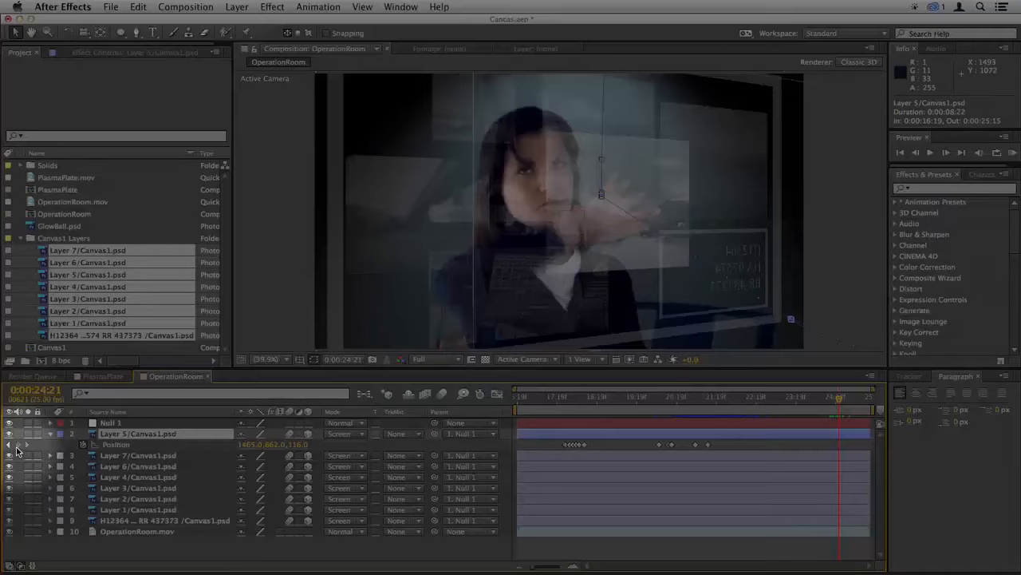
pyautogui.click(18, 445)
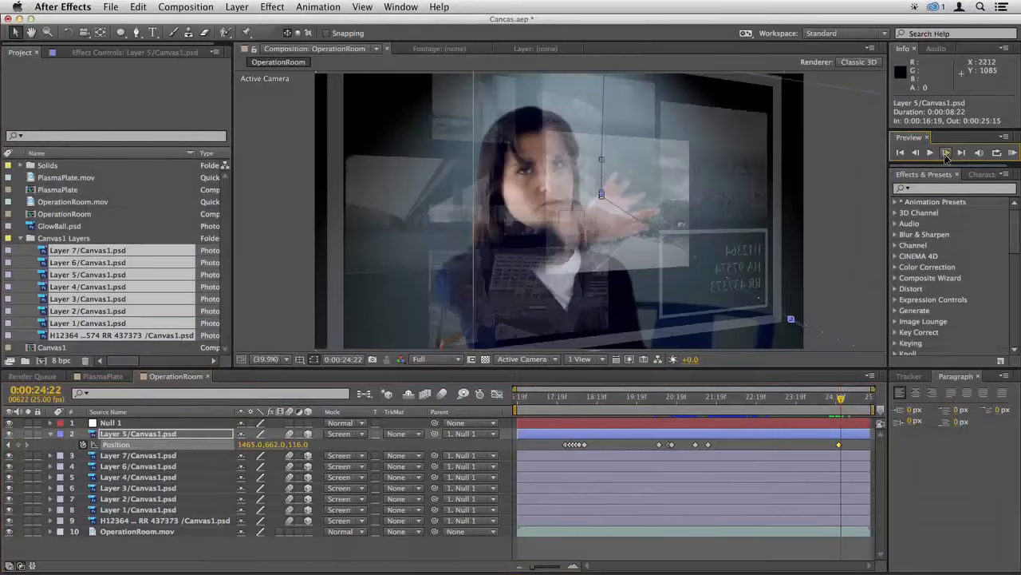
# - Keyframe Layer 5 following the swiping hand out of the frame, reaching about 299, 670, 116 at 0:00:25:05
pyautogui.click(946, 154)
pyautogui.click(946, 154)
pyautogui.click(946, 154)
pyautogui.click(945, 154)
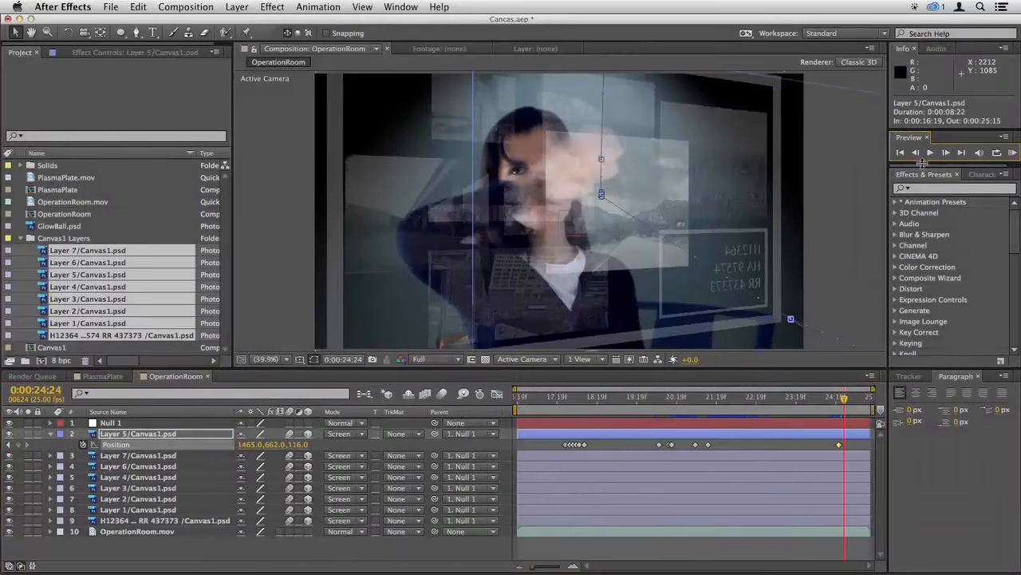
pyautogui.click(946, 154)
pyautogui.moveTo(623, 239); pyautogui.dragTo(569, 240)
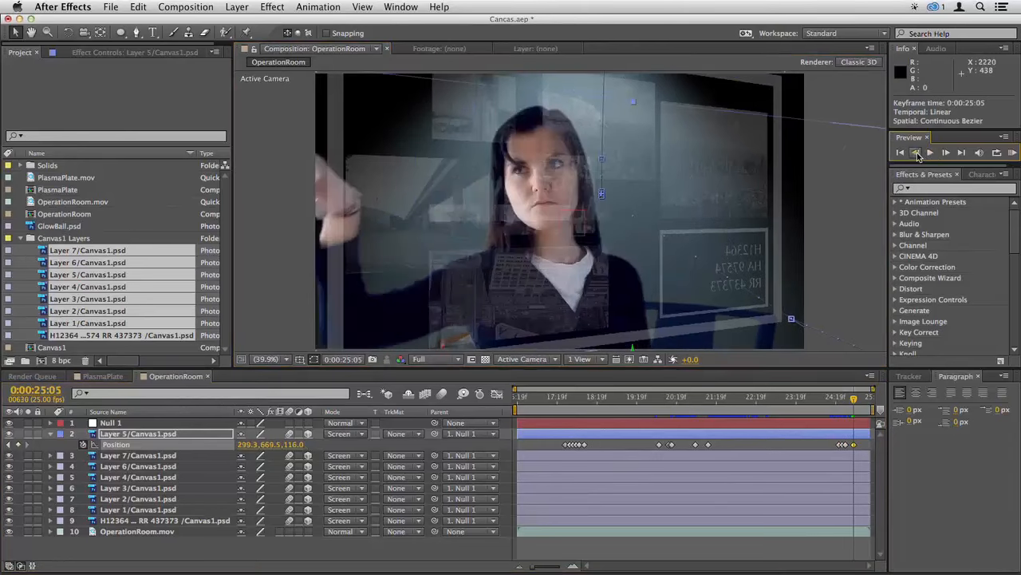
# - Step back through the swipe to 0:00:25:00 and enable motion blur for the composition
pyautogui.click(915, 154)
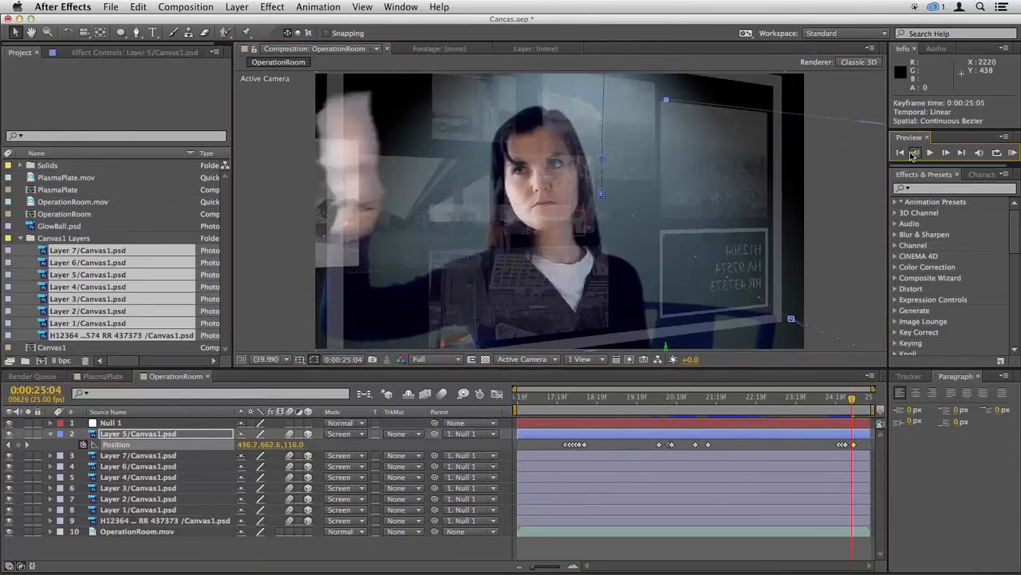
pyautogui.click(915, 154)
pyautogui.click(916, 154)
pyautogui.click(915, 154)
pyautogui.click(915, 154)
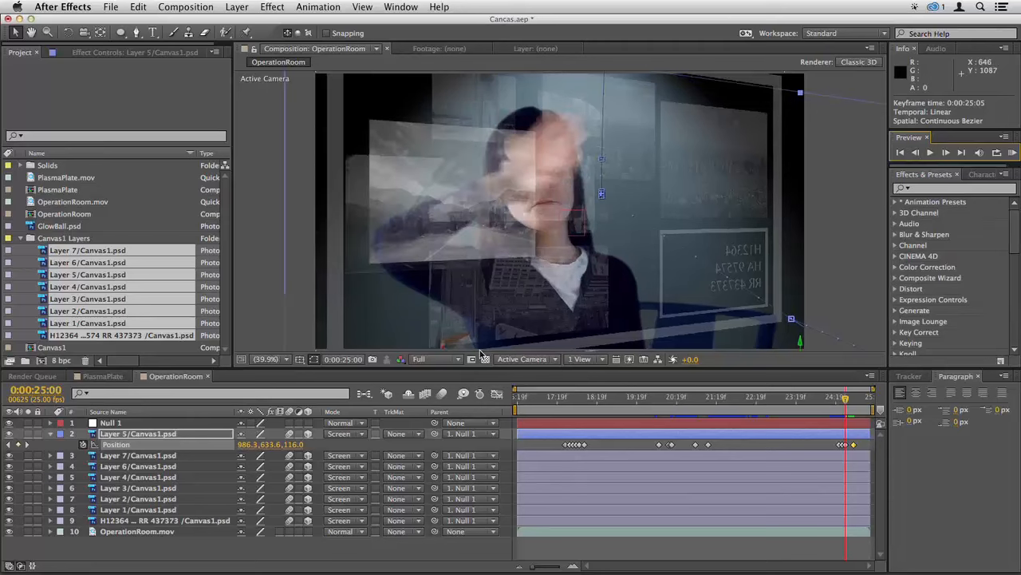
pyautogui.click(444, 395)
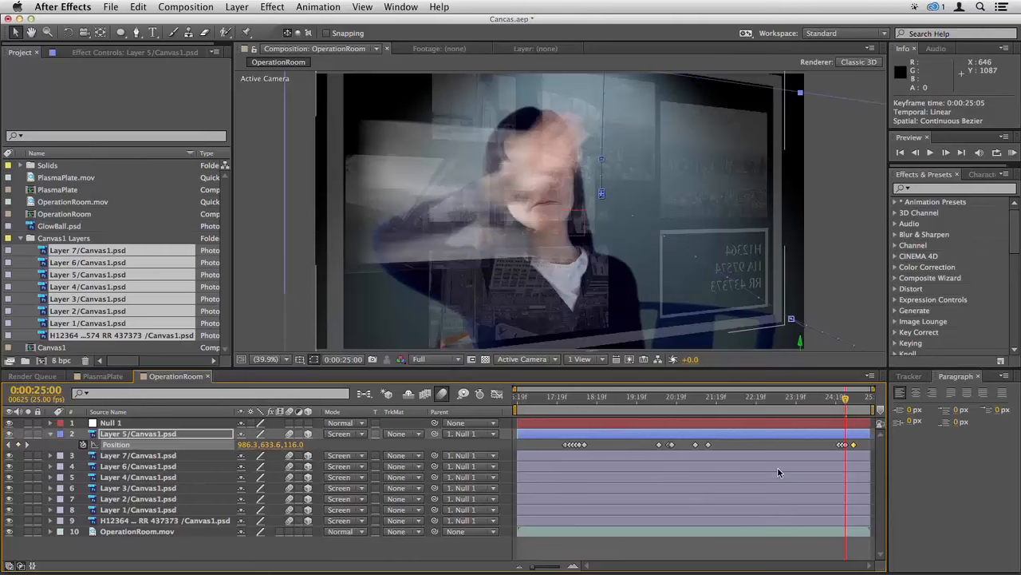
# - Collapse Layer 5's properties and preview the canvas animation with motion blur through about 0:00:20:23
pyautogui.press('u')
pyautogui.press('space')
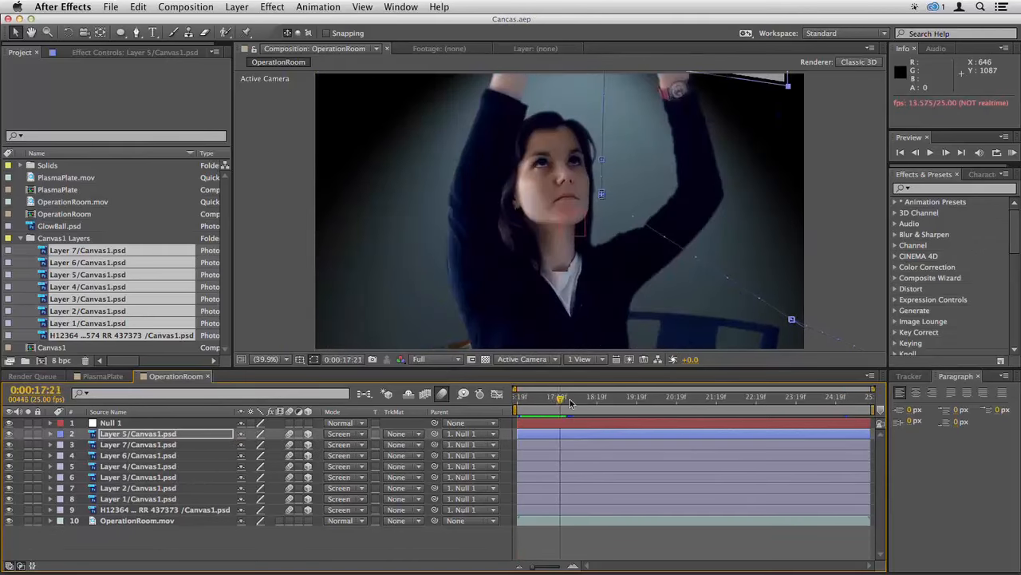
pyautogui.click(663, 403)
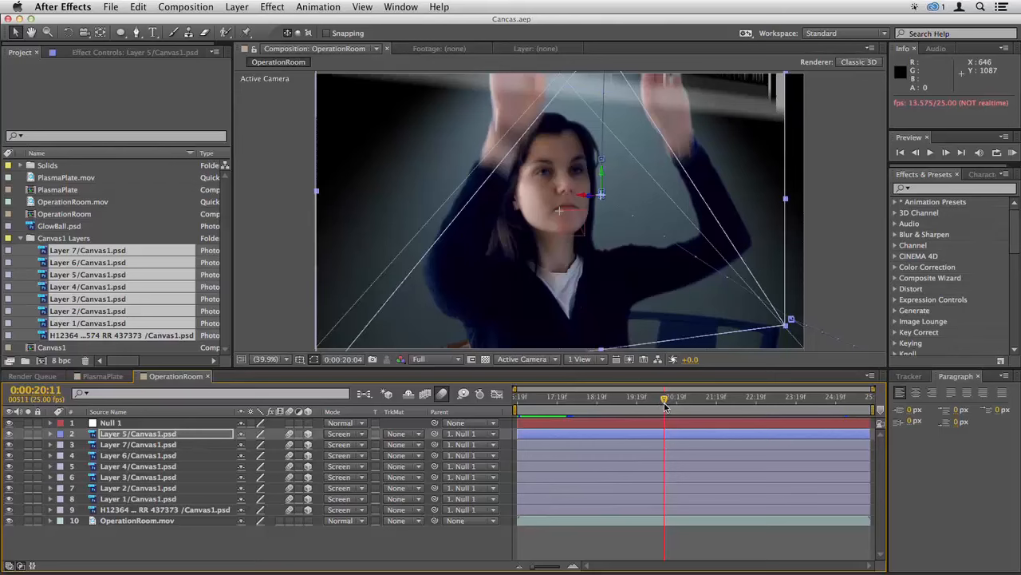
pyautogui.moveTo(665, 405); pyautogui.dragTo(684, 405)
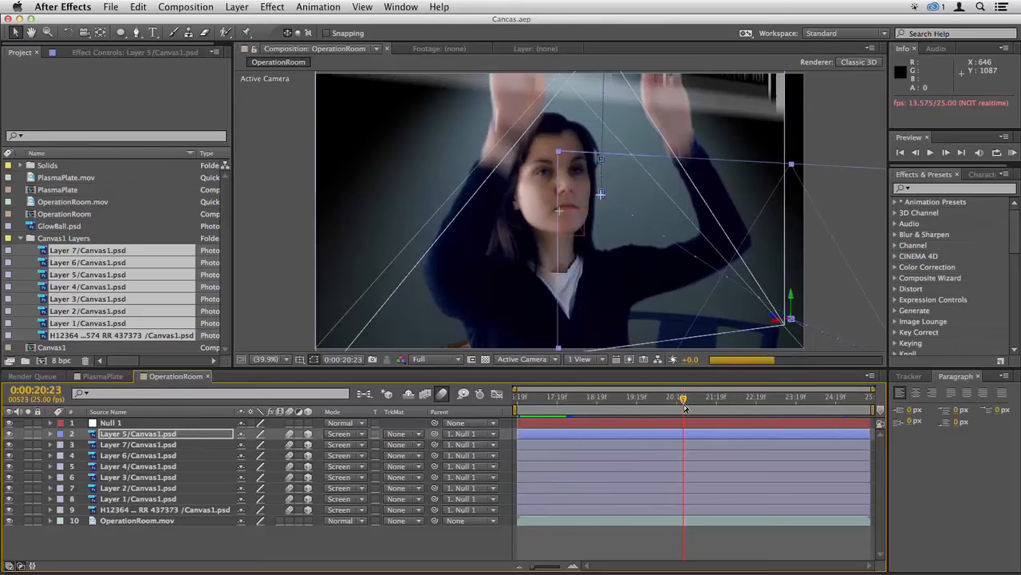
# - Apply Color Balance to Layer 5 with Highlight Blue Balance at 43, and add the Glow effect after it
pyautogui.write('color b')
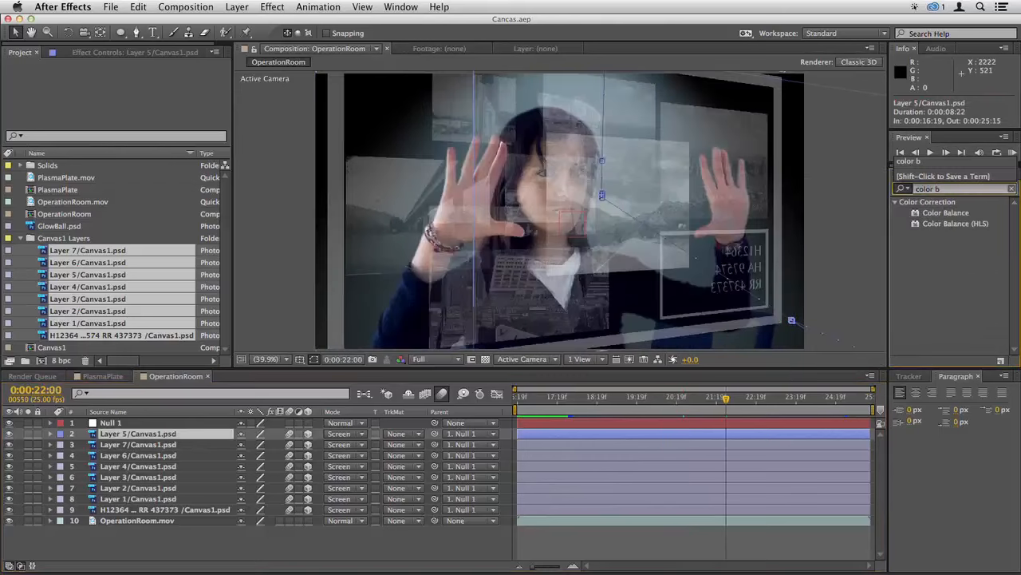
pyautogui.moveTo(969, 215); pyautogui.dragTo(625, 435)
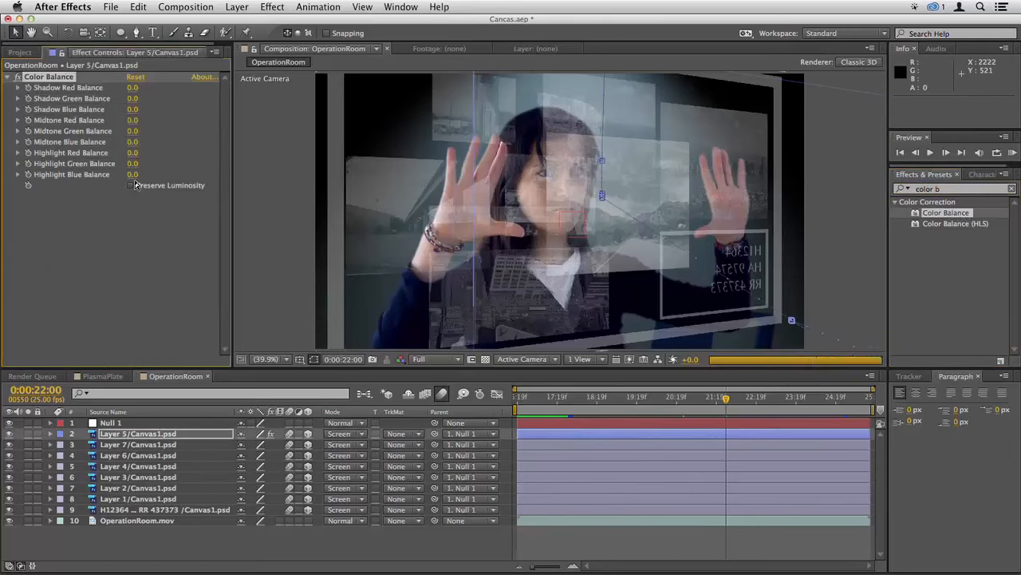
pyautogui.moveTo(132, 175); pyautogui.dragTo(162, 179)
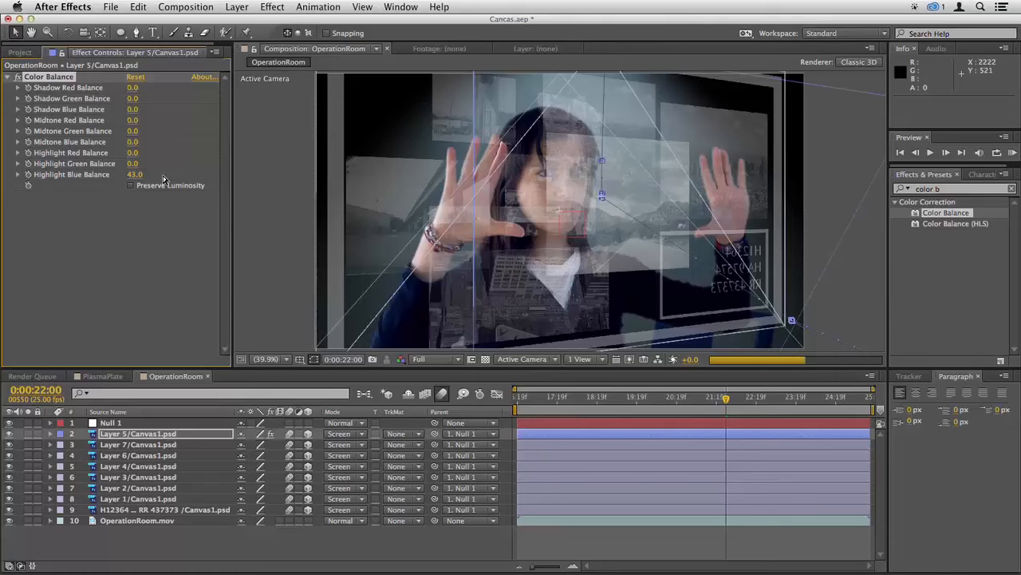
pyautogui.click(954, 188)
pyautogui.write('glow')
pyautogui.moveTo(931, 328); pyautogui.dragTo(111, 217)
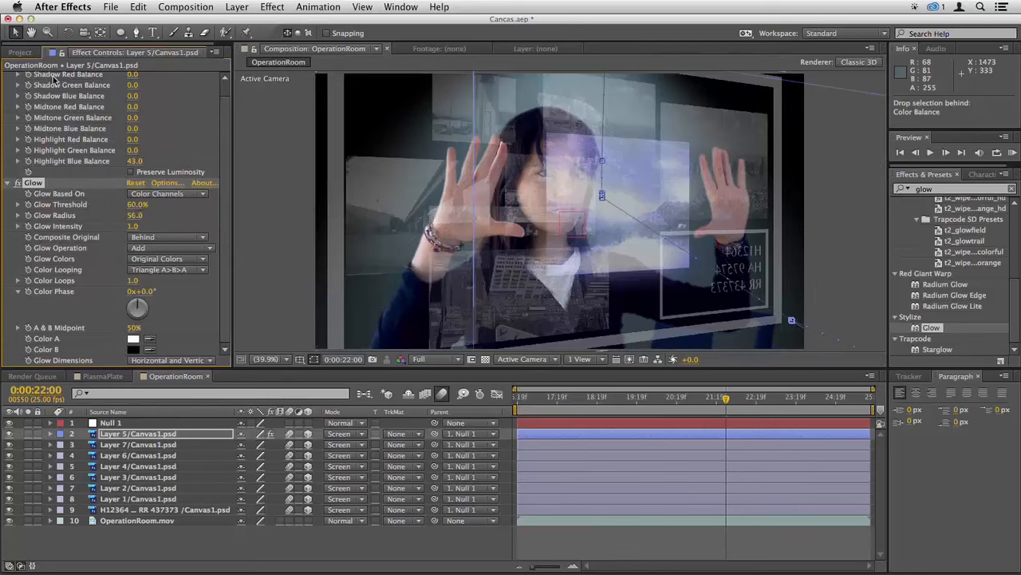
# - Copy Layer 5's Color Balance and Glow effects onto all the other Canvas1 layers and scrub through the animation
pyautogui.scroll(1, 55, 79)
pyautogui.click(44, 78)
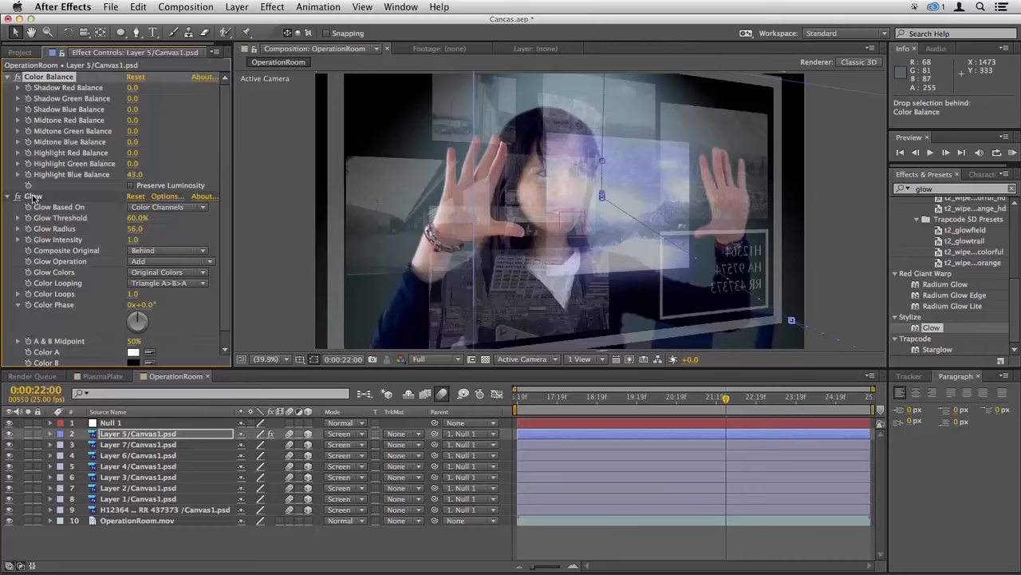
pyautogui.click(34, 198)
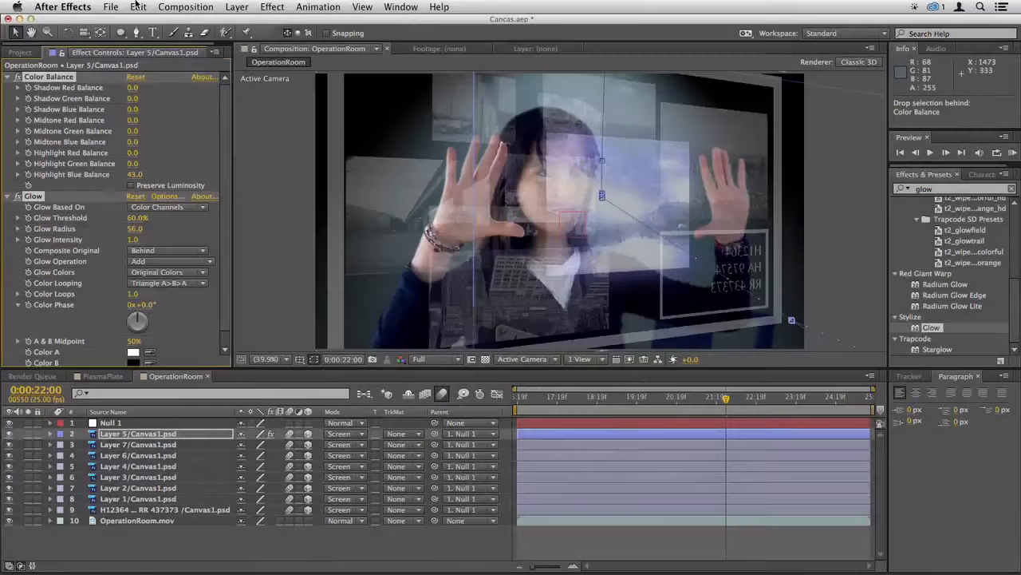
pyautogui.click(139, 7)
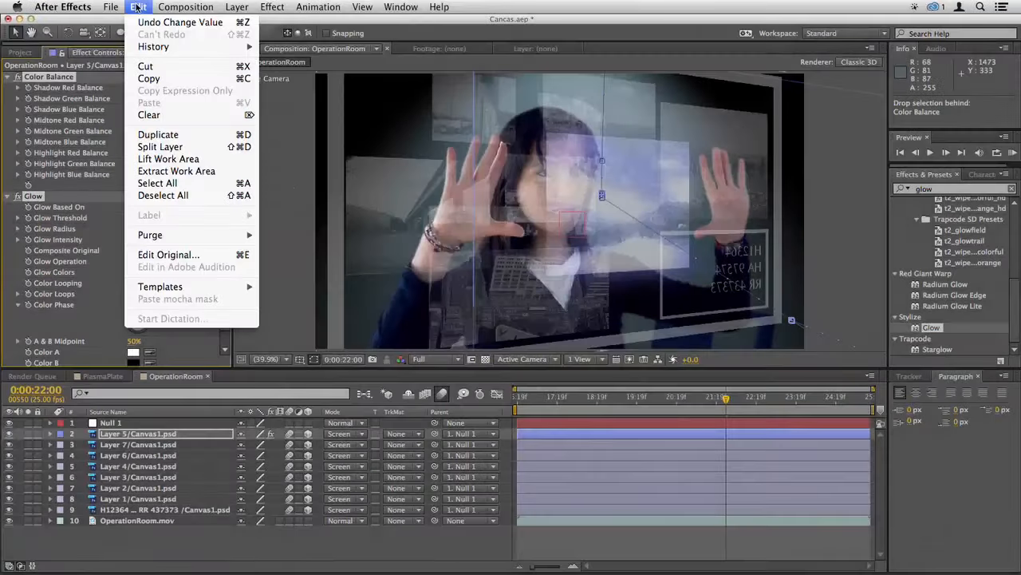
pyautogui.click(144, 78)
pyautogui.click(145, 446)
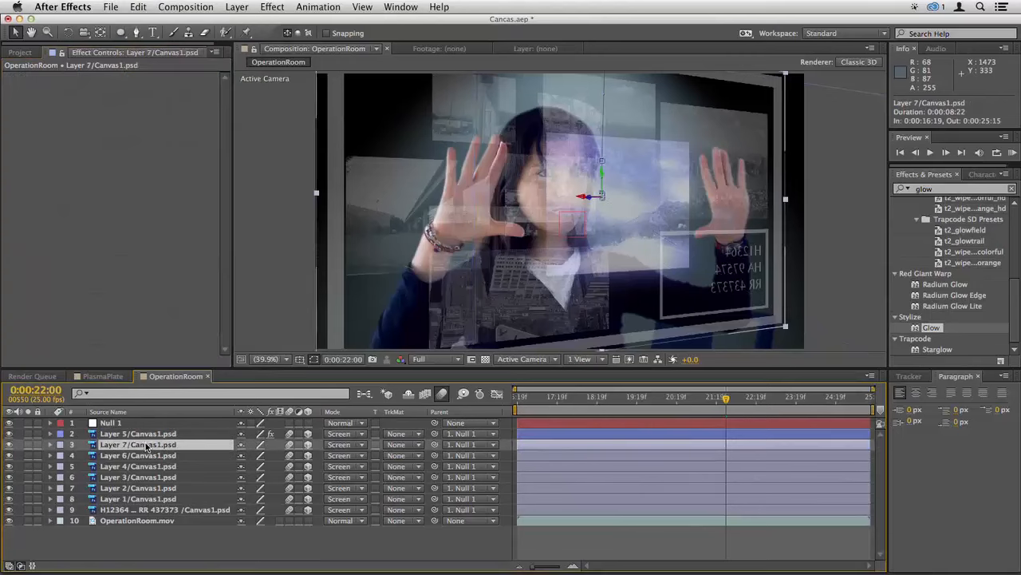
pyautogui.keyDown('shift'); pyautogui.click(145, 510); pyautogui.keyUp('shift')
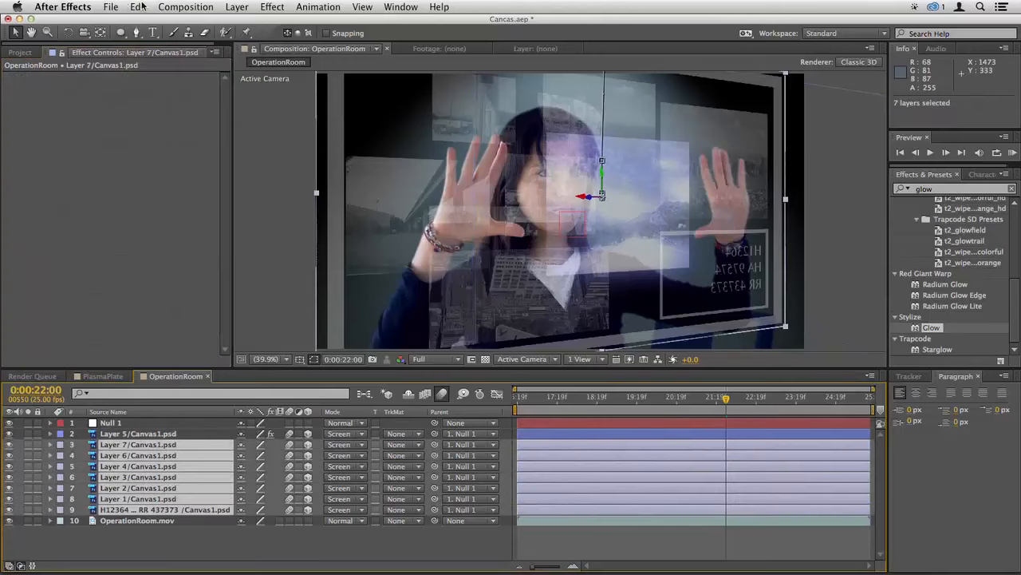
pyautogui.click(139, 7)
pyautogui.click(161, 102)
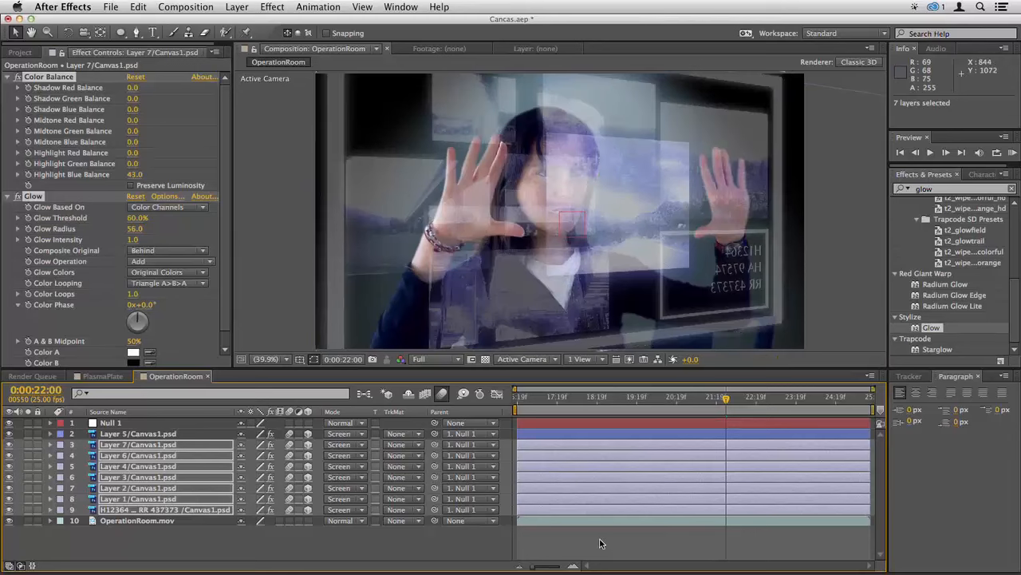
pyautogui.click(600, 541)
pyautogui.moveTo(531, 405); pyautogui.dragTo(579, 404)
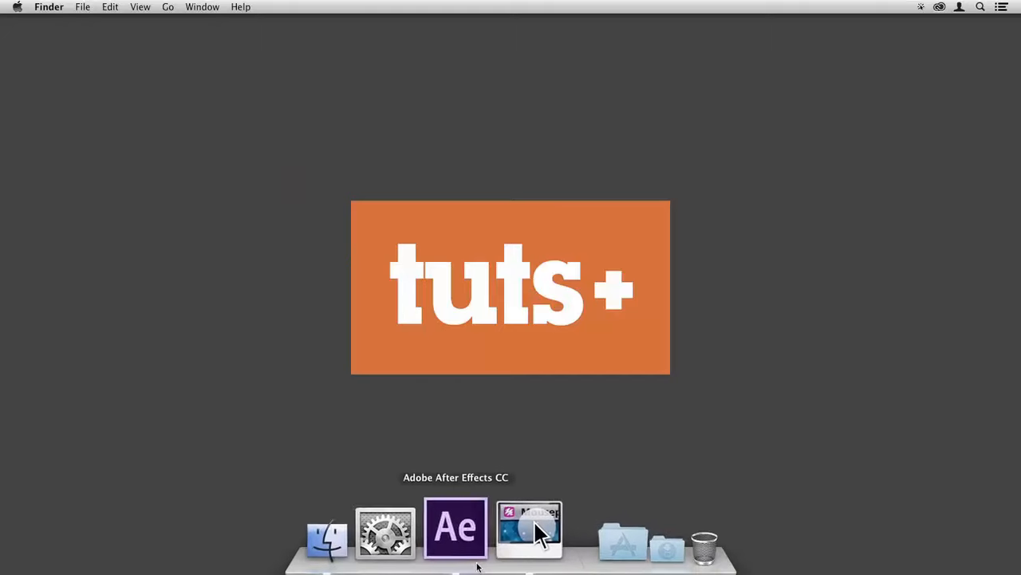
# - Switch to After Effects, scrub through the Walkroad composition, and view the Road1.JPG, City1.JPG and Bridge1.JPG stills
pyautogui.click(472, 558)
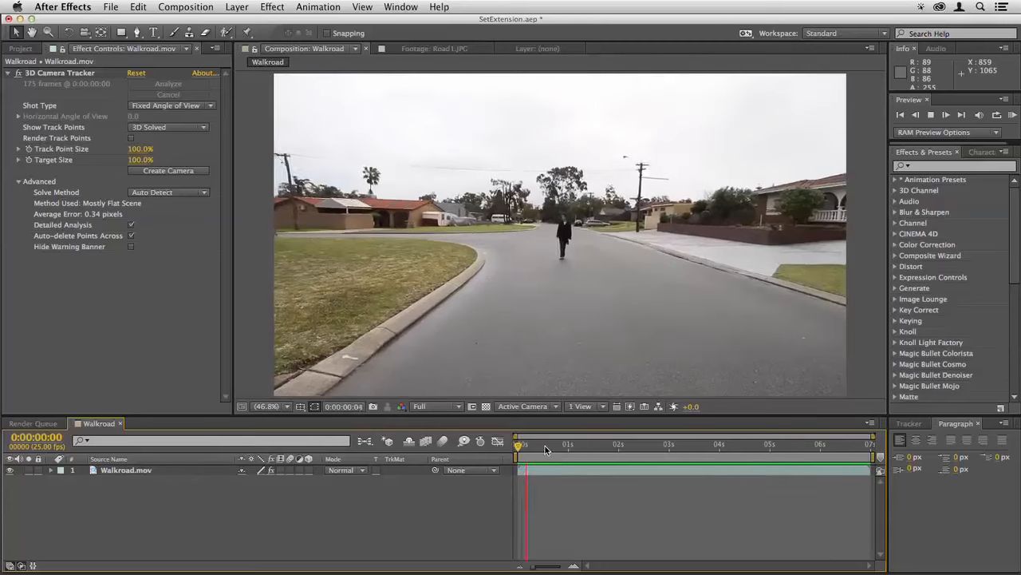
pyautogui.moveTo(558, 445); pyautogui.dragTo(667, 453)
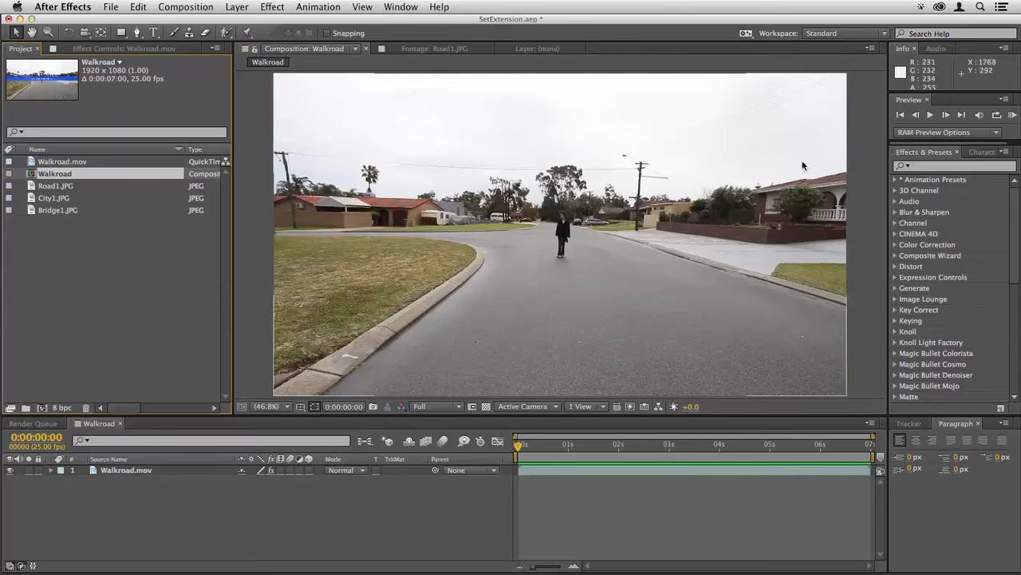
pyautogui.doubleClick(36, 186)
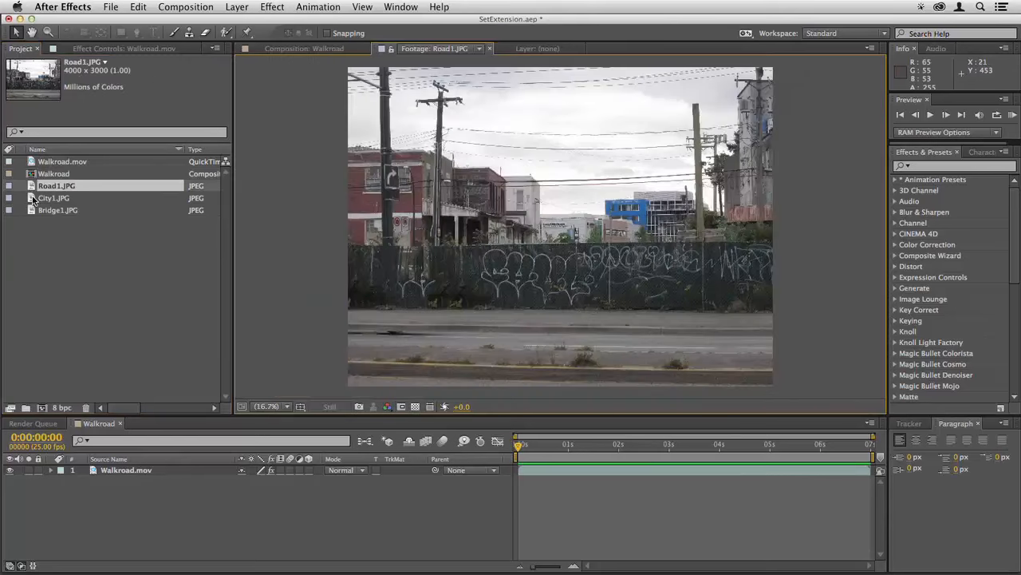
pyautogui.click(33, 199)
pyautogui.doubleClick(32, 198)
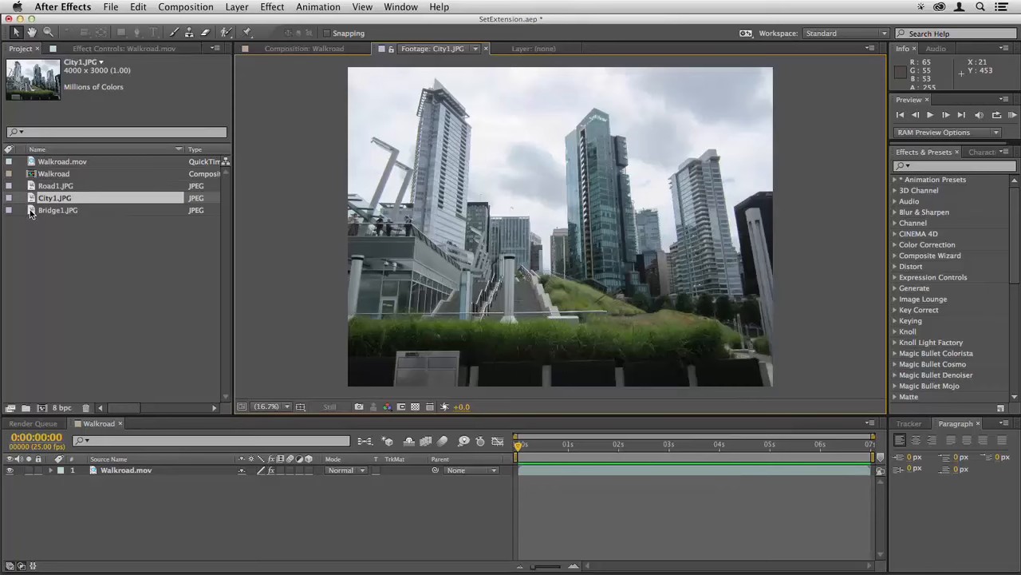
pyautogui.doubleClick(31, 211)
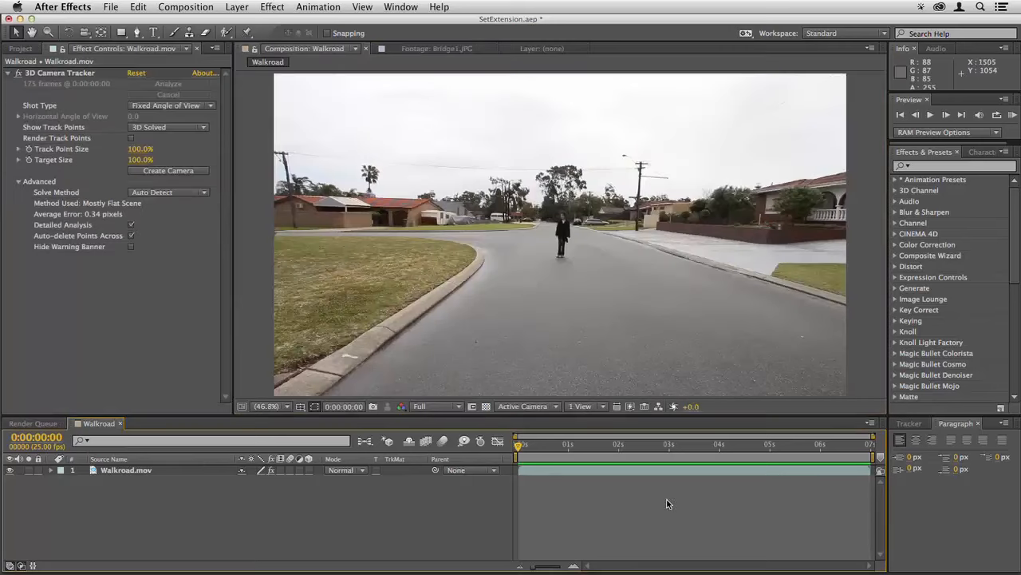
# - Preview the Walkroad composition and scrub back through the man's walk to 0:00:01:24
pyautogui.press('space')
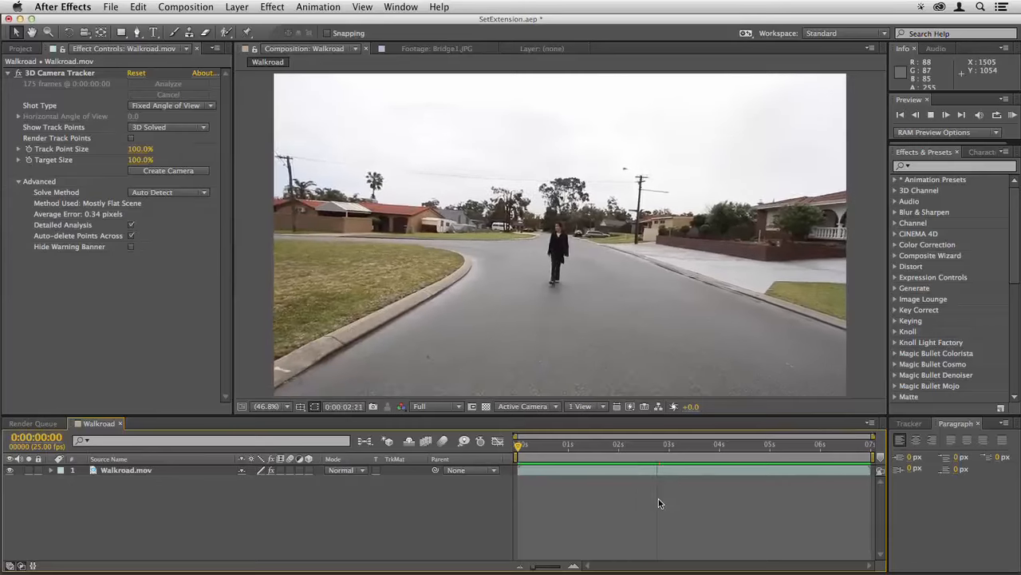
pyautogui.press('space')
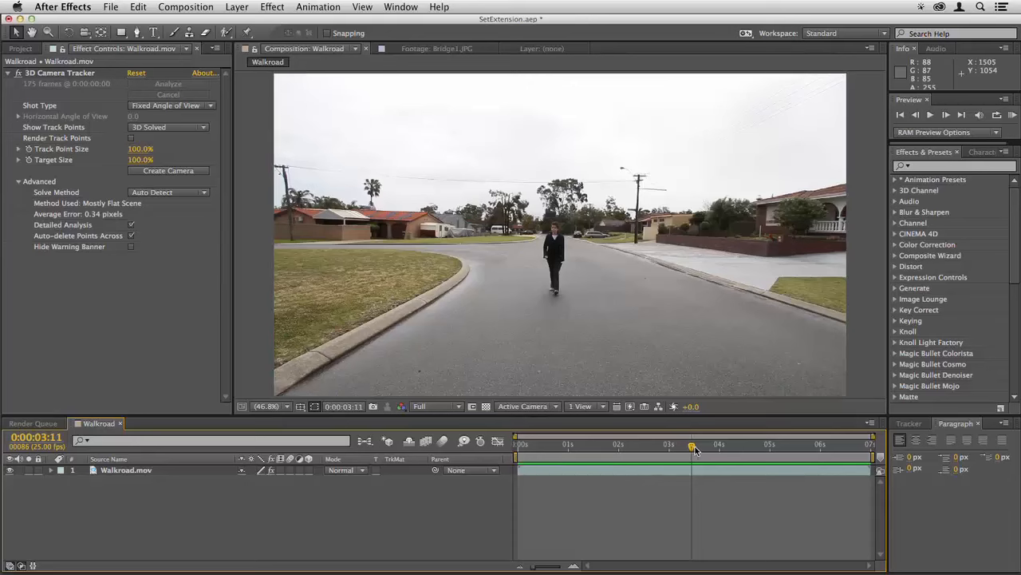
pyautogui.moveTo(695, 449); pyautogui.dragTo(617, 449)
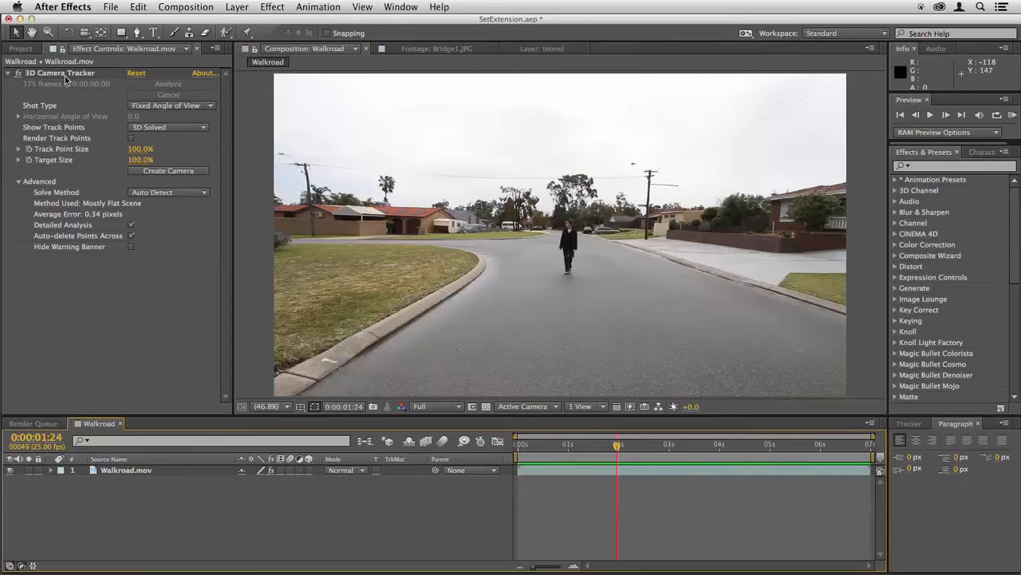
# - Compare the perspective of the Bridge1.JPG, City1.JPG and Road1.JPG stills in the footage viewer
pyautogui.click(21, 48)
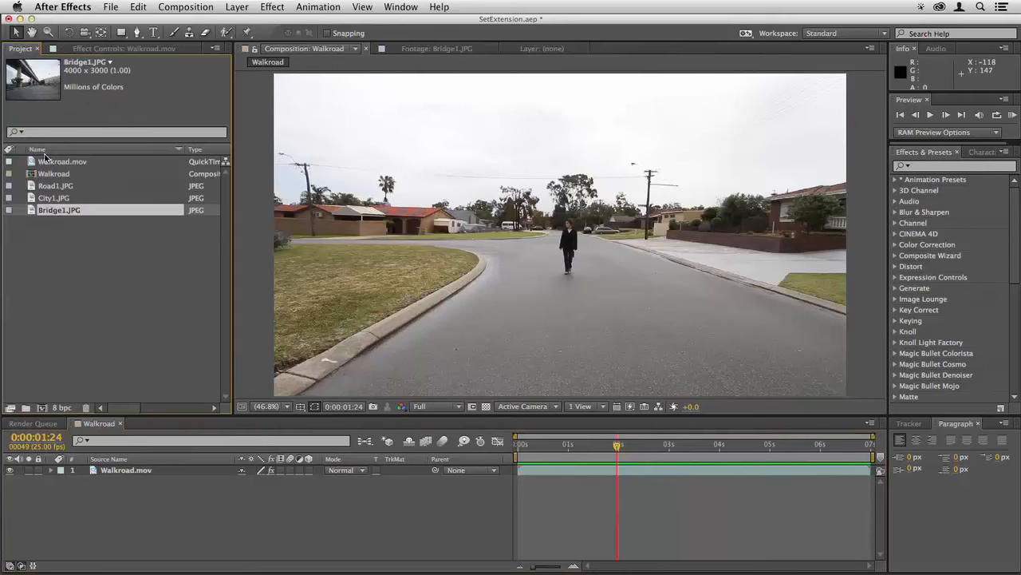
pyautogui.doubleClick(33, 210)
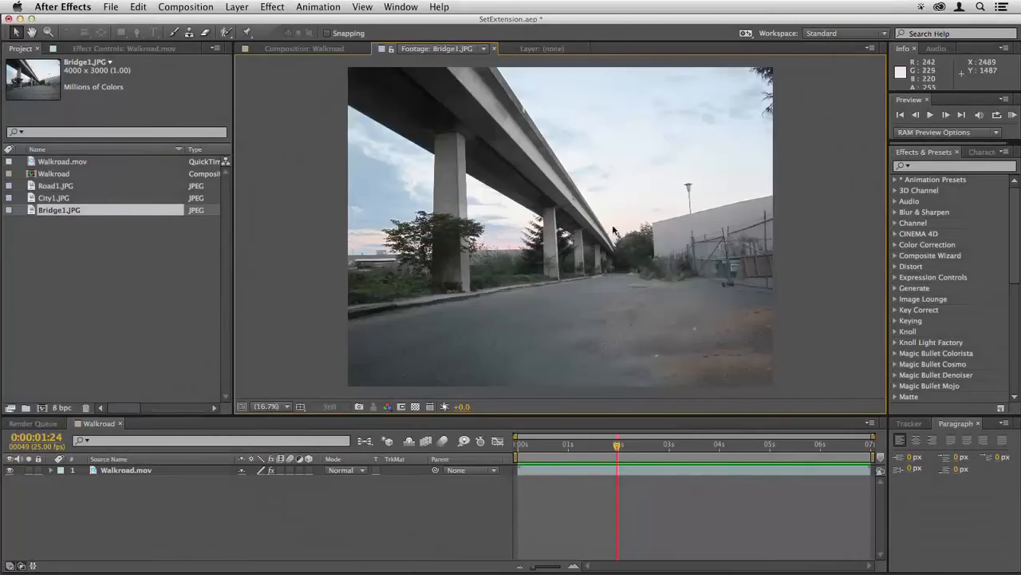
pyautogui.doubleClick(33, 201)
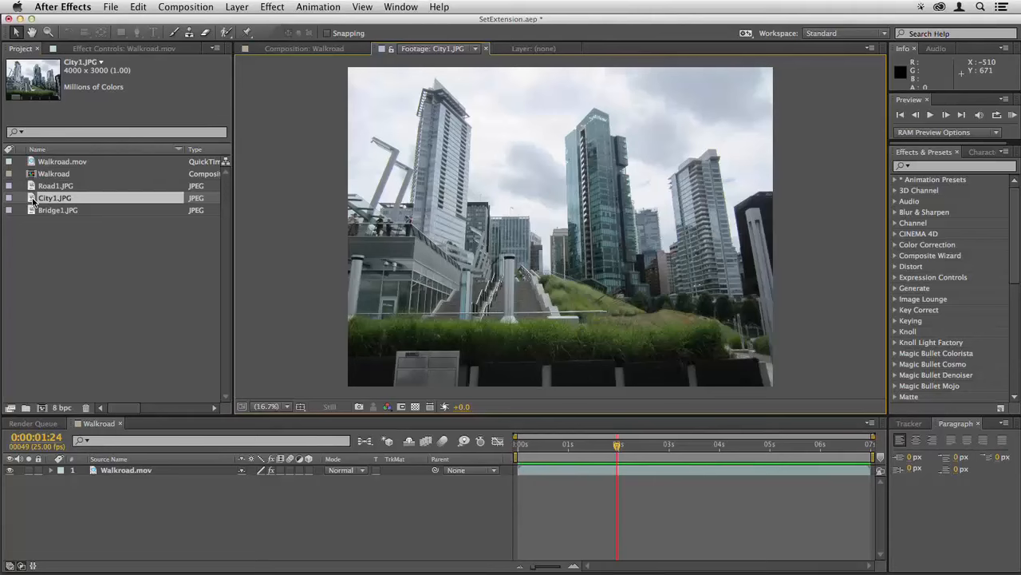
pyautogui.doubleClick(32, 189)
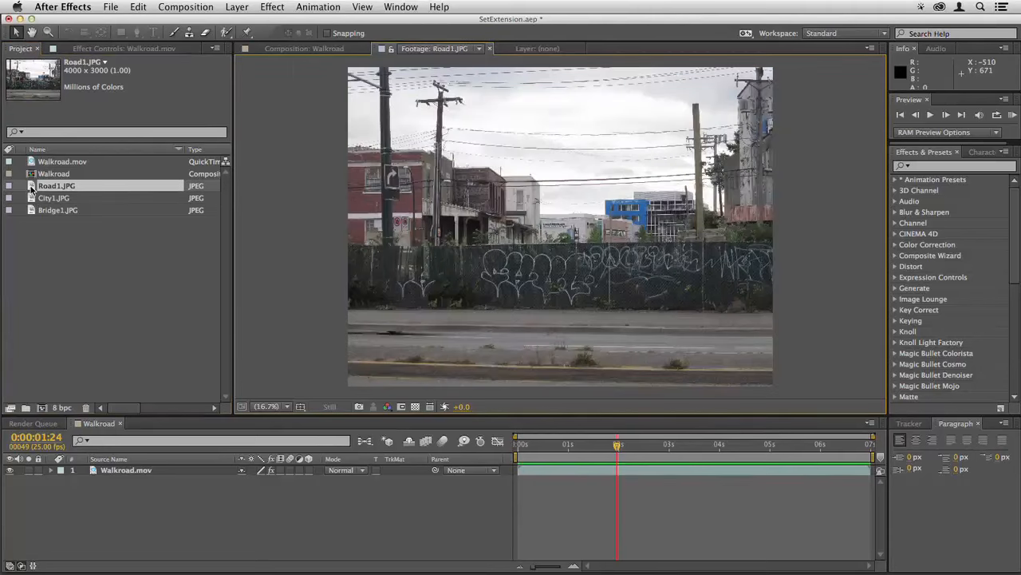
pyautogui.doubleClick(32, 210)
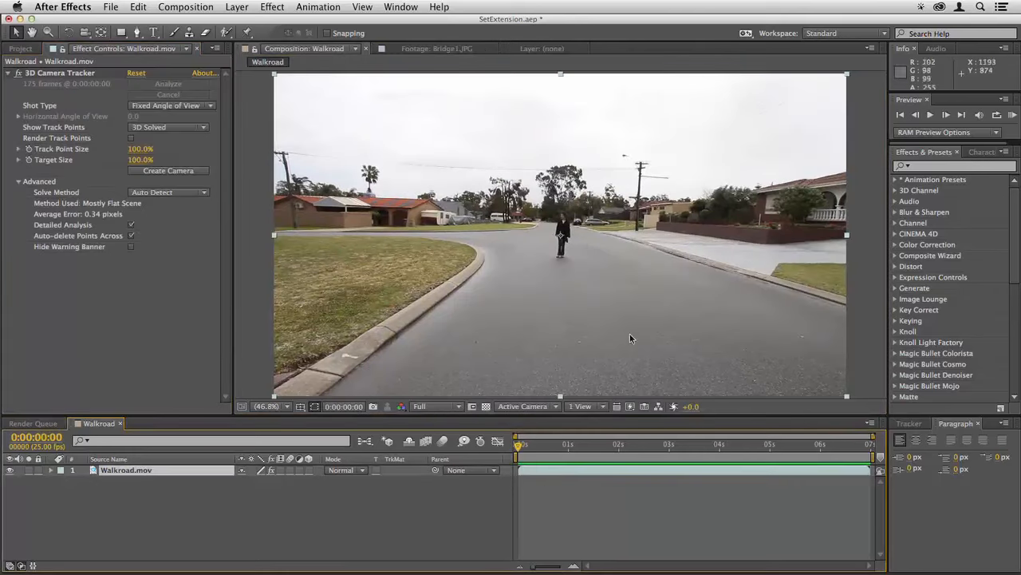
# - Show the 3D Camera Tracker's points on Walkroad.mov, set the Track Point Size to 139% and preview them
pyautogui.click(54, 73)
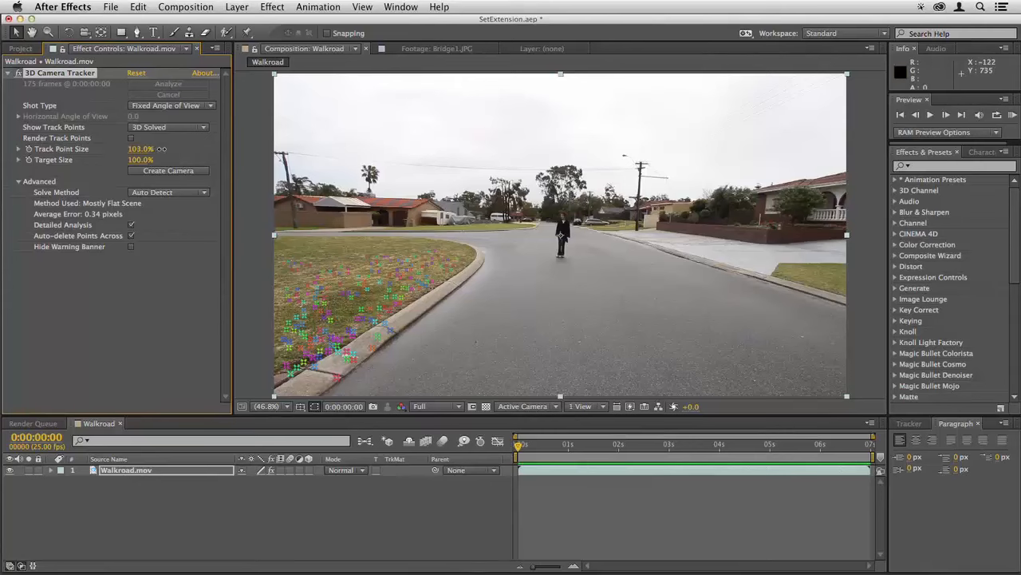
pyautogui.moveTo(161, 149); pyautogui.dragTo(161, 149)
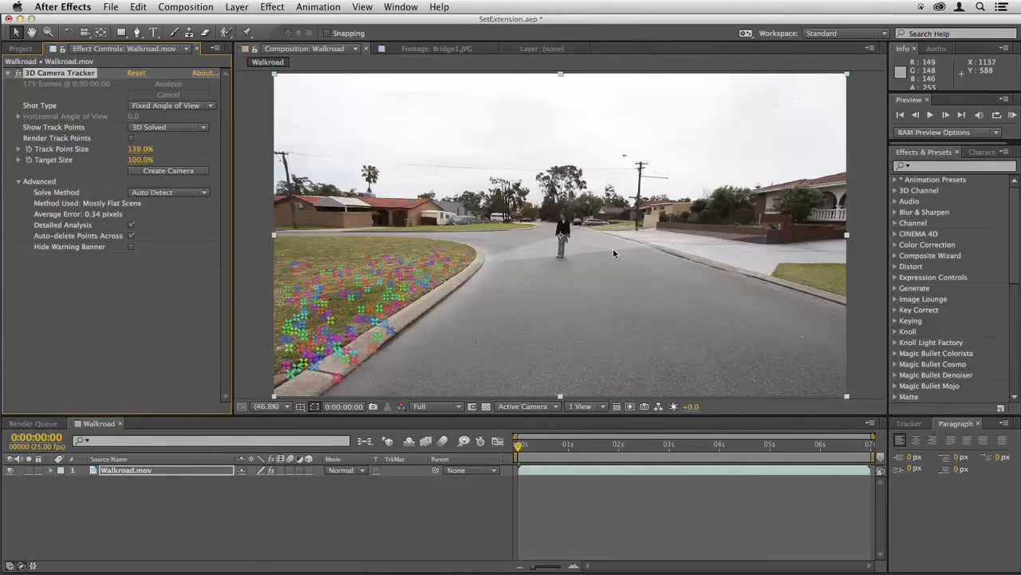
pyautogui.scroll(1, 613, 248)
pyautogui.press('space')
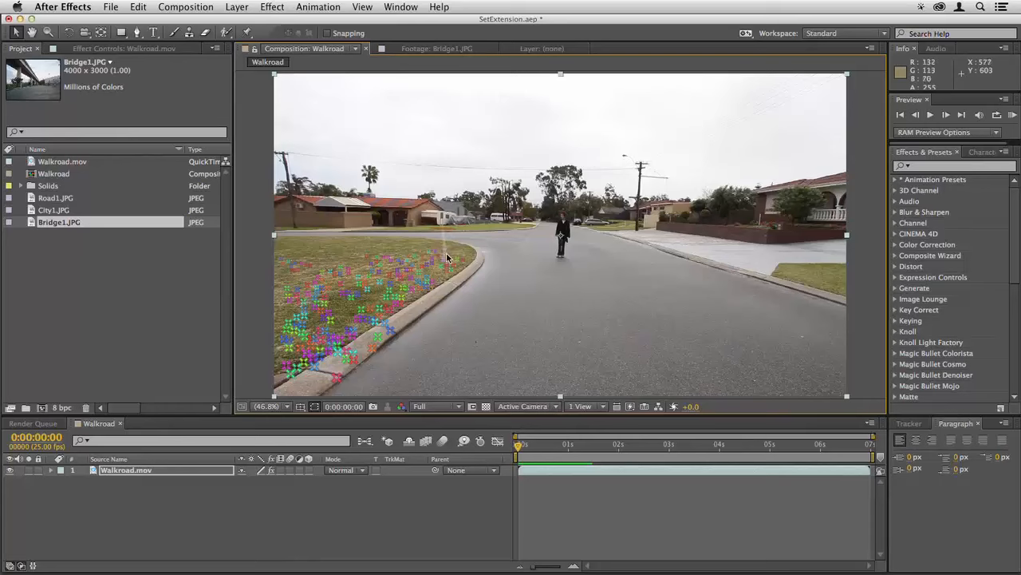
# - Create a null and camera from the track points on the lawn, and add Bridge1.JPG as the topmost 3D layer
pyautogui.rightClick(435, 261)
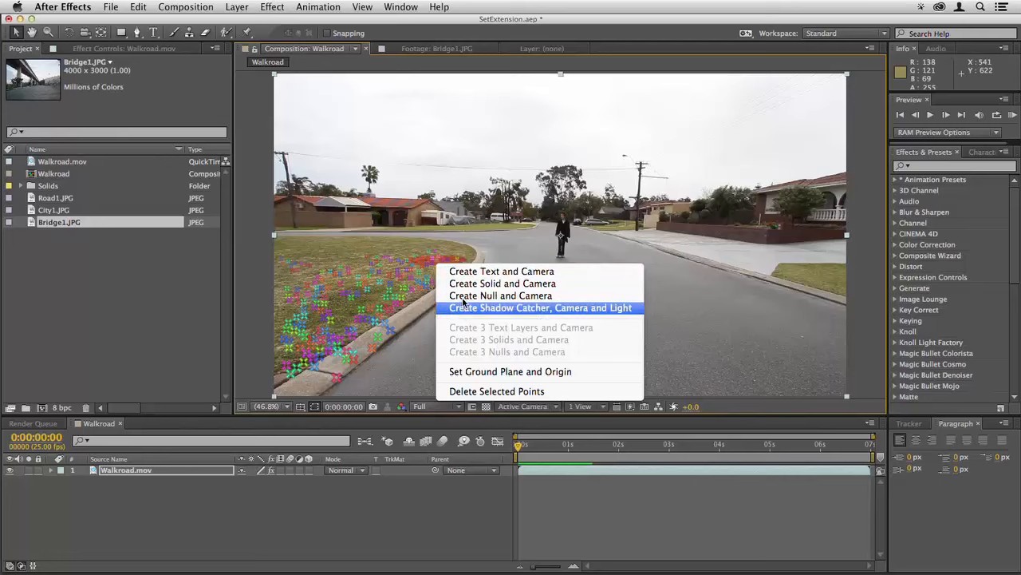
pyautogui.click(549, 296)
pyautogui.moveTo(58, 229); pyautogui.dragTo(518, 464)
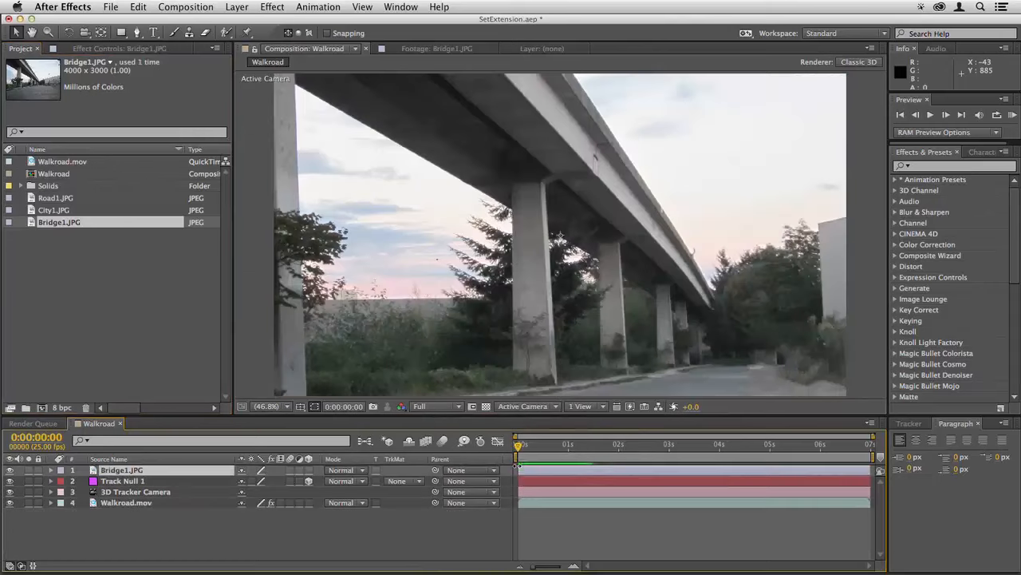
pyautogui.click(309, 470)
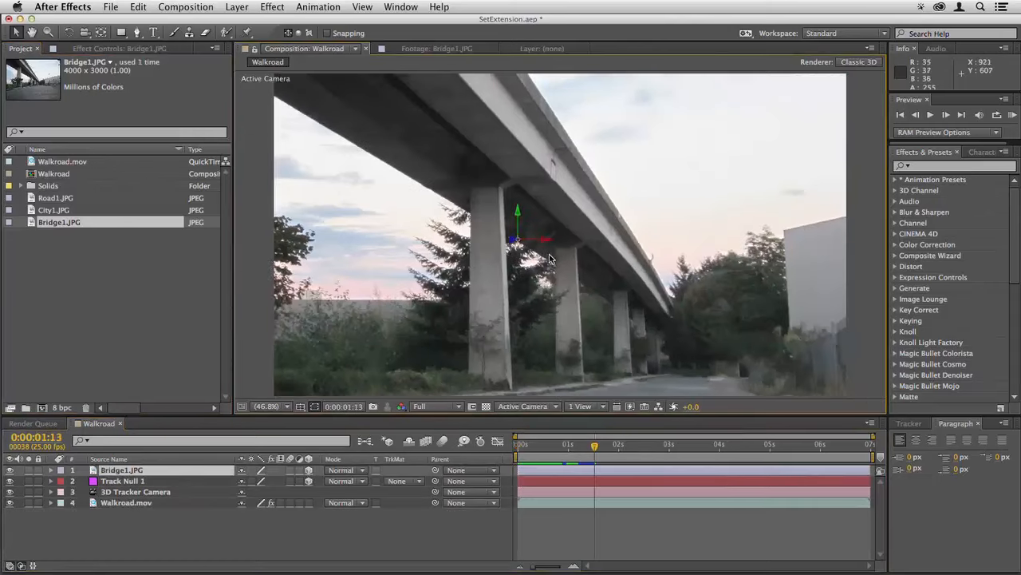
# - Preview how the Bridge1.JPG layer moves with the tracked camera, viewing its full outline
pyautogui.scroll(-4, 550, 258)
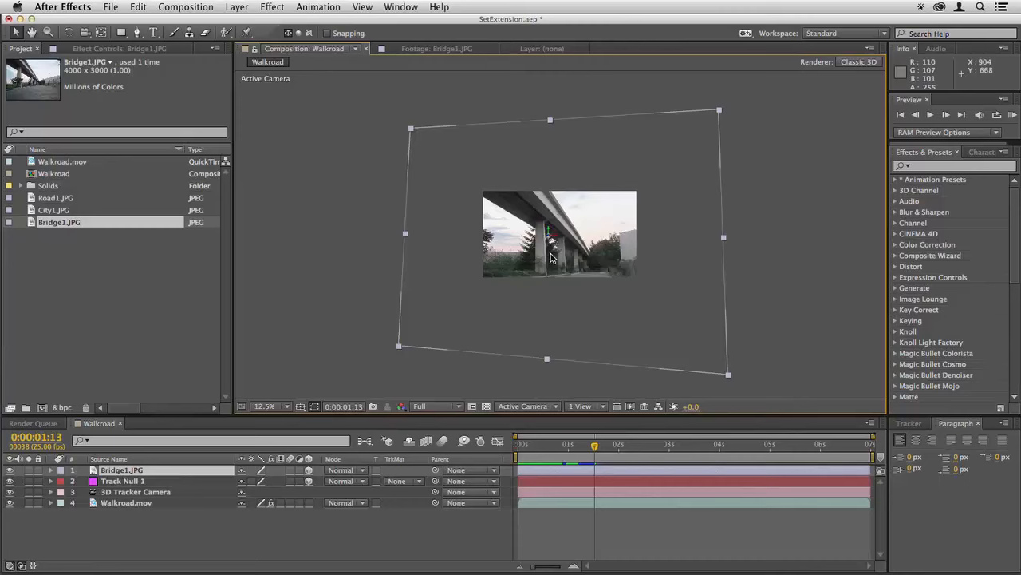
pyautogui.press('space')
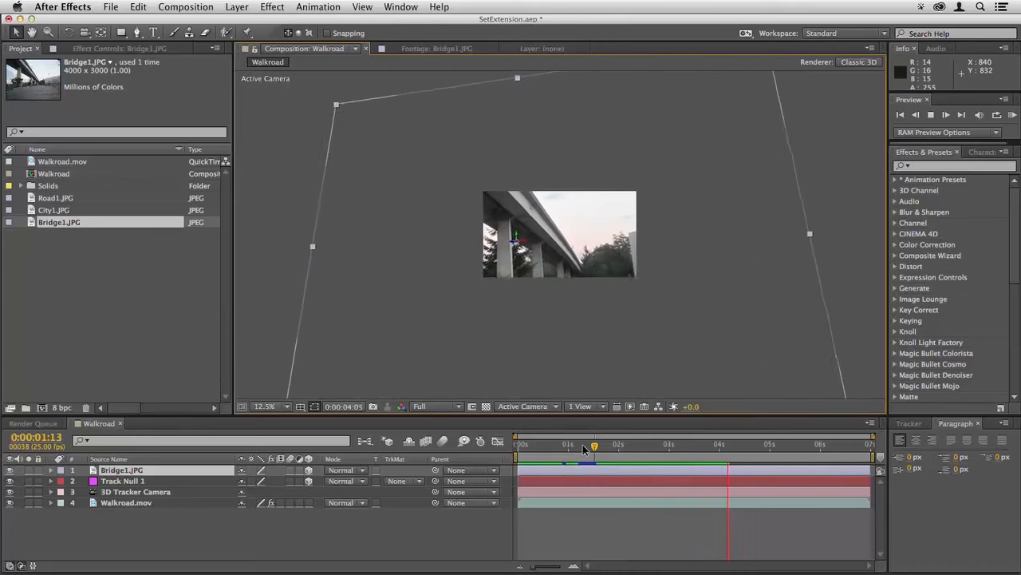
pyautogui.press('space')
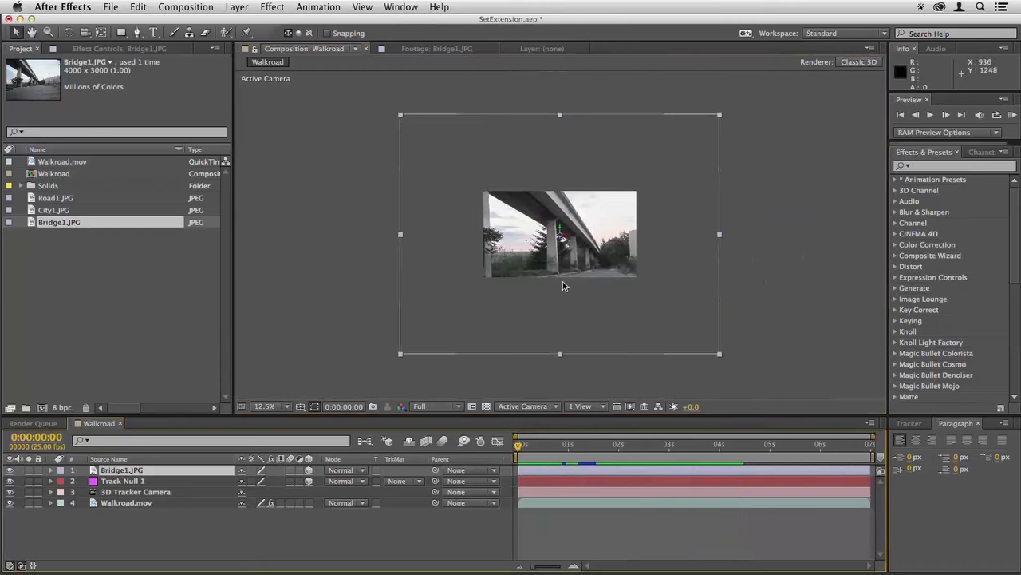
pyautogui.press('.')
pyautogui.press(',')
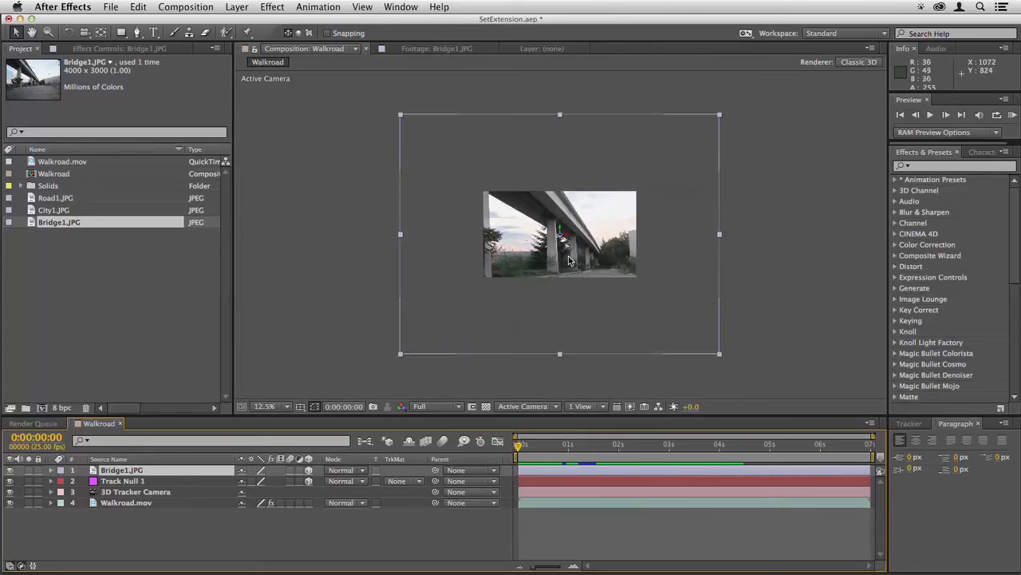
# - Hide the Bridge1.JPG layer to work with the Walkroad footage beneath it
pyautogui.click(10, 471)
pyautogui.press('.')
pyautogui.press('.')
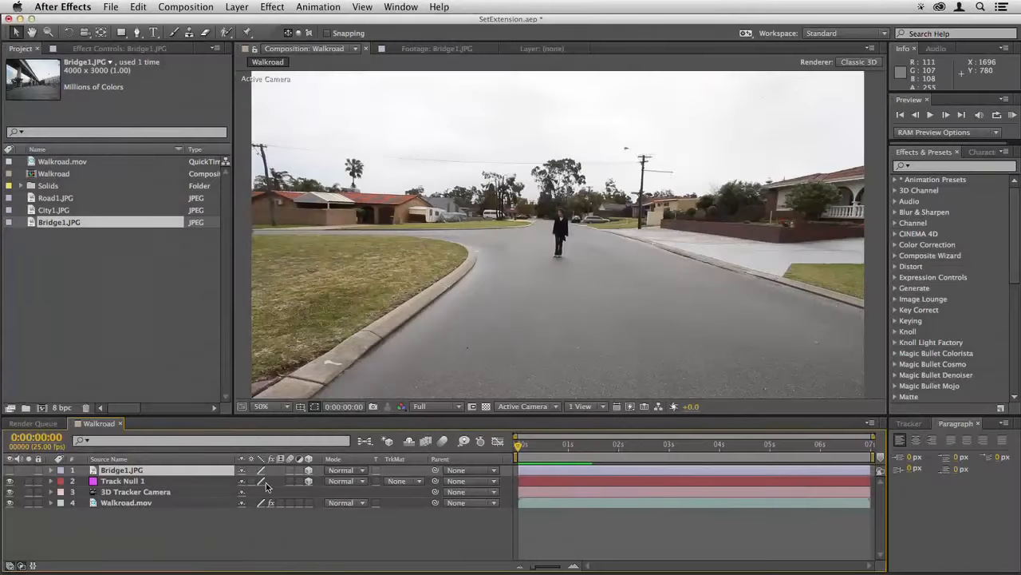
# - Show the Bridge1.JPG layer and rotate it about its vertical axis until its mirrored side faces the camera at an angle
pyautogui.click(9, 470)
pyautogui.press('w')
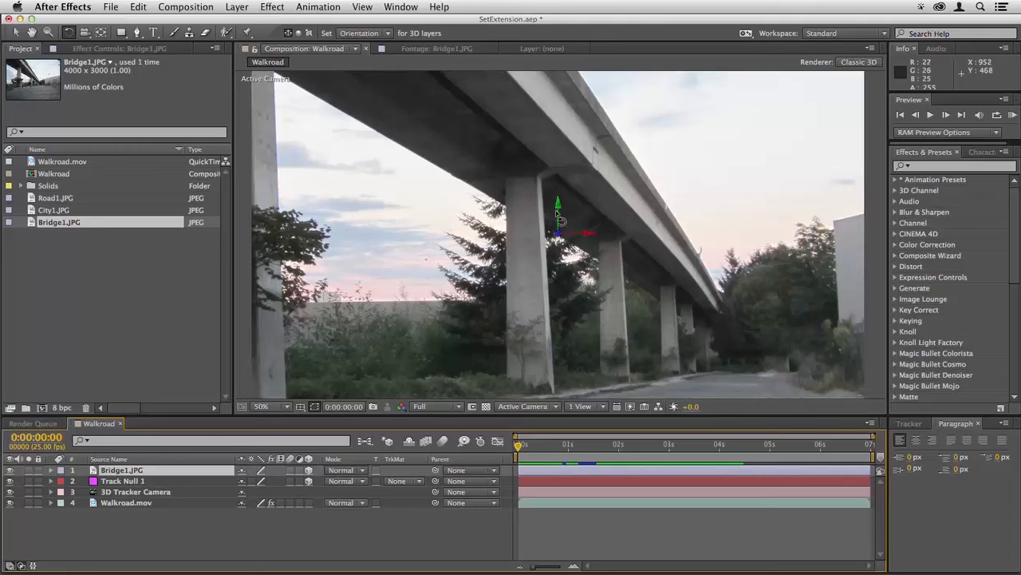
pyautogui.moveTo(568, 208); pyautogui.dragTo(602, 206)
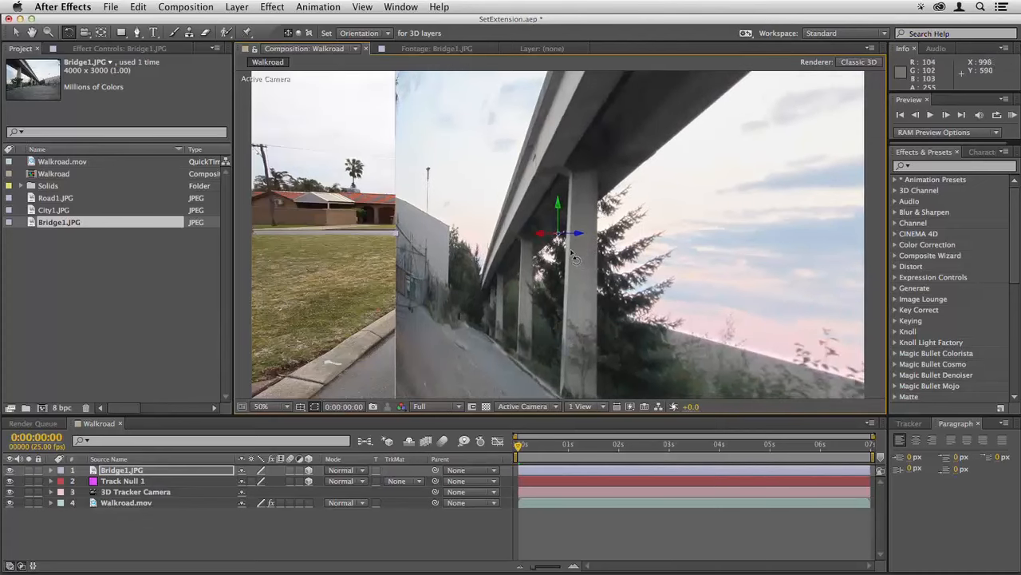
# - Use a two-view horizontal layout to move Bridge1.JPG farther from the camera and toward the road's right side in the Top view
pyautogui.click(573, 410)
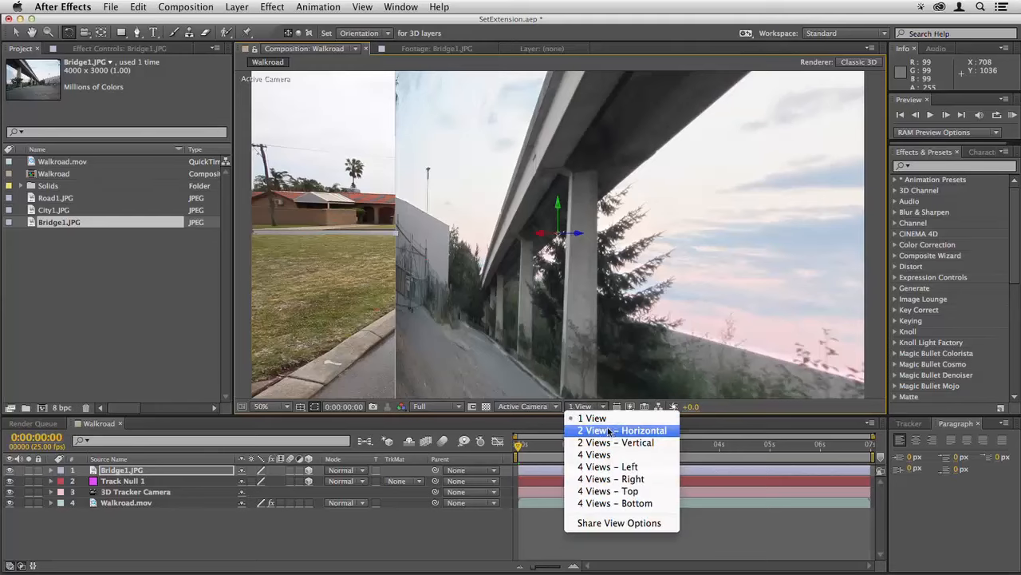
pyautogui.click(609, 431)
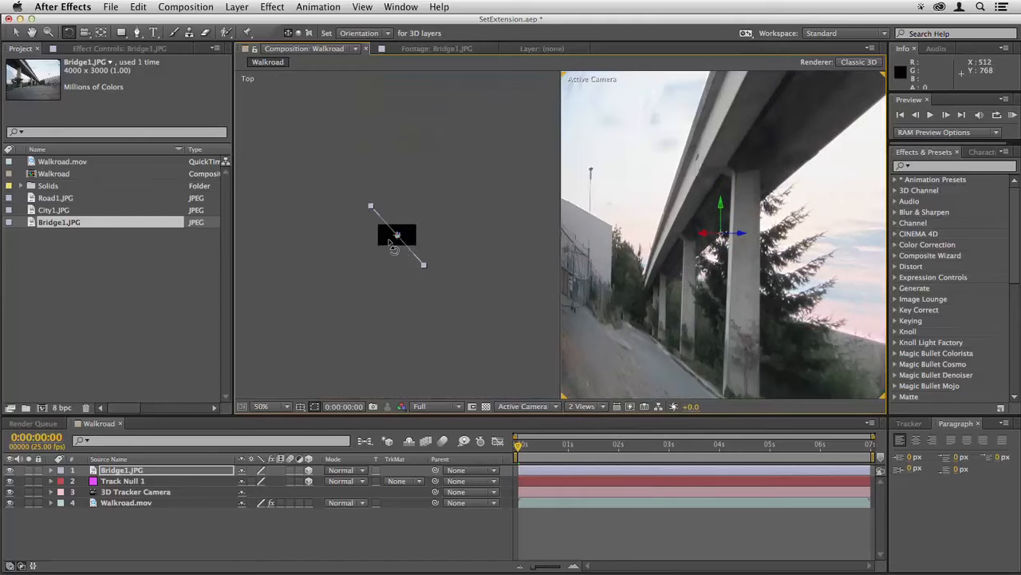
pyautogui.press('v')
pyautogui.moveTo(403, 247); pyautogui.dragTo(438, 184)
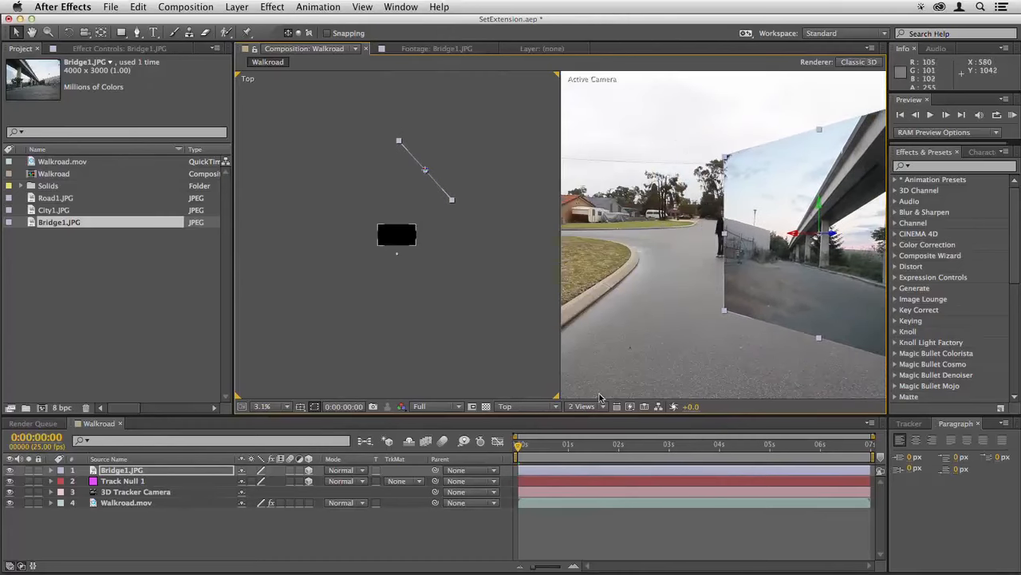
pyautogui.click(591, 406)
pyautogui.click(591, 417)
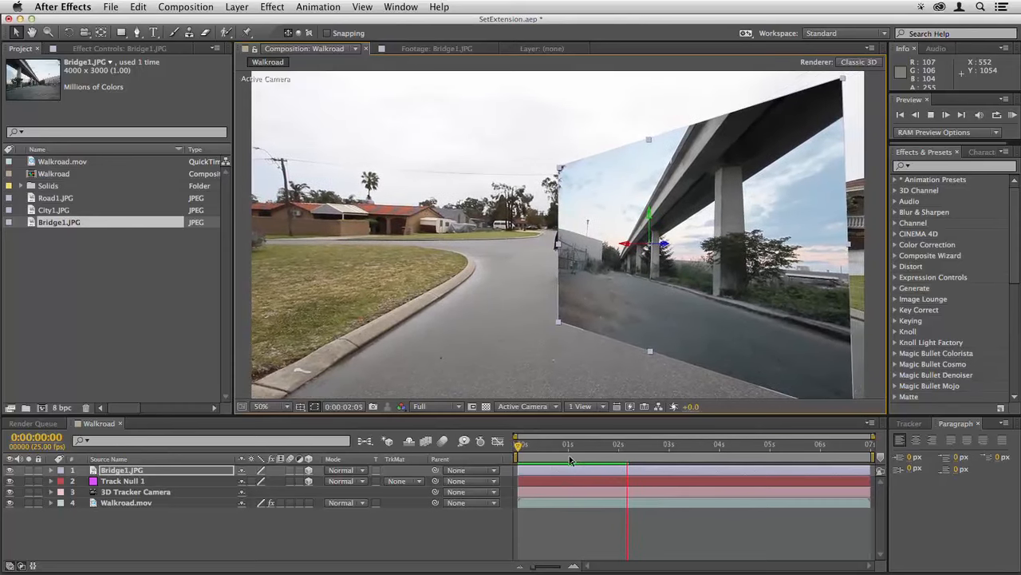
# - Preview the placement up to 0:00:02:12 and set the Bridge1.JPG layer's opacity to 65%
pyautogui.press('space')
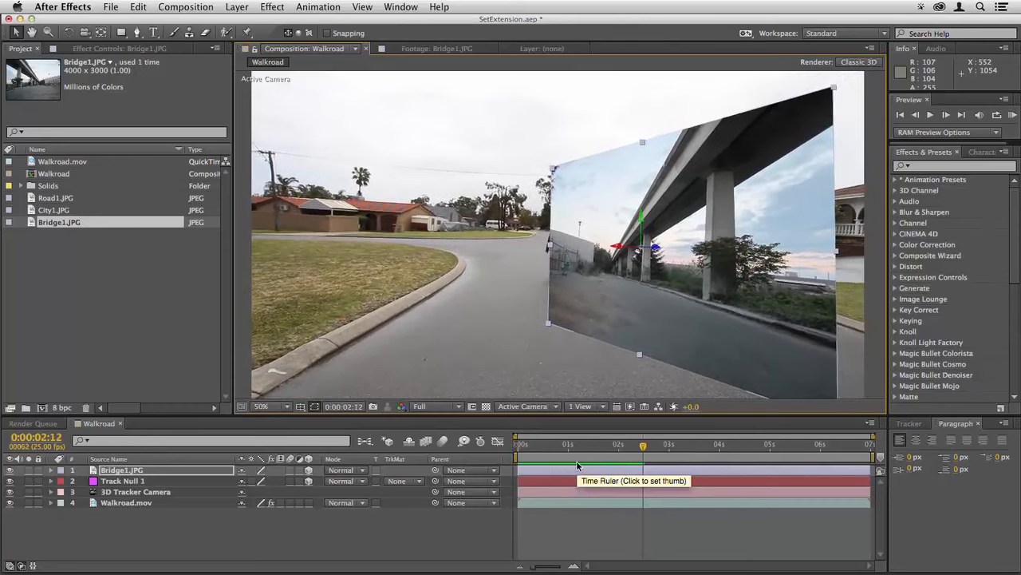
pyautogui.press('t')
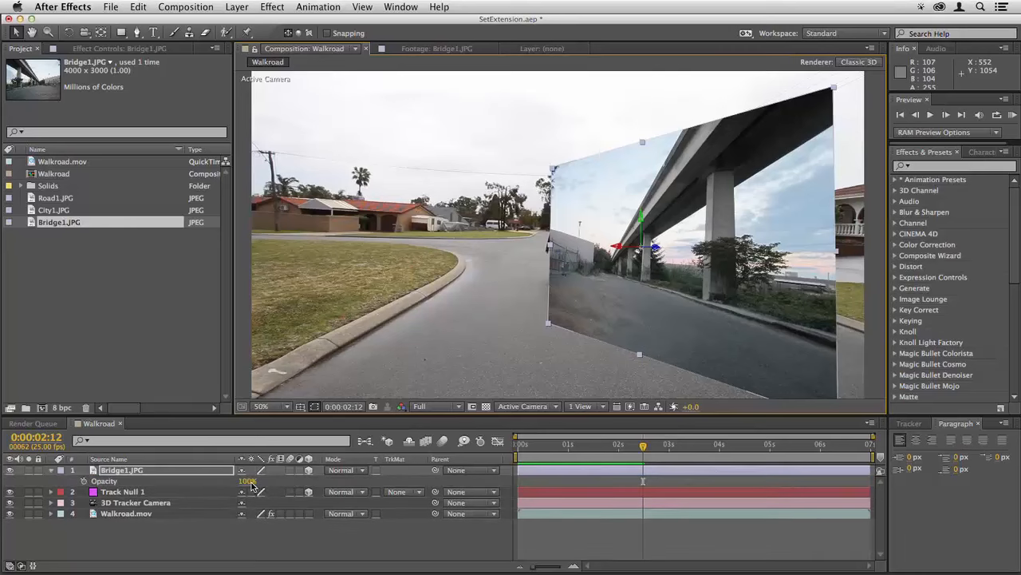
pyautogui.moveTo(249, 482); pyautogui.dragTo(225, 485)
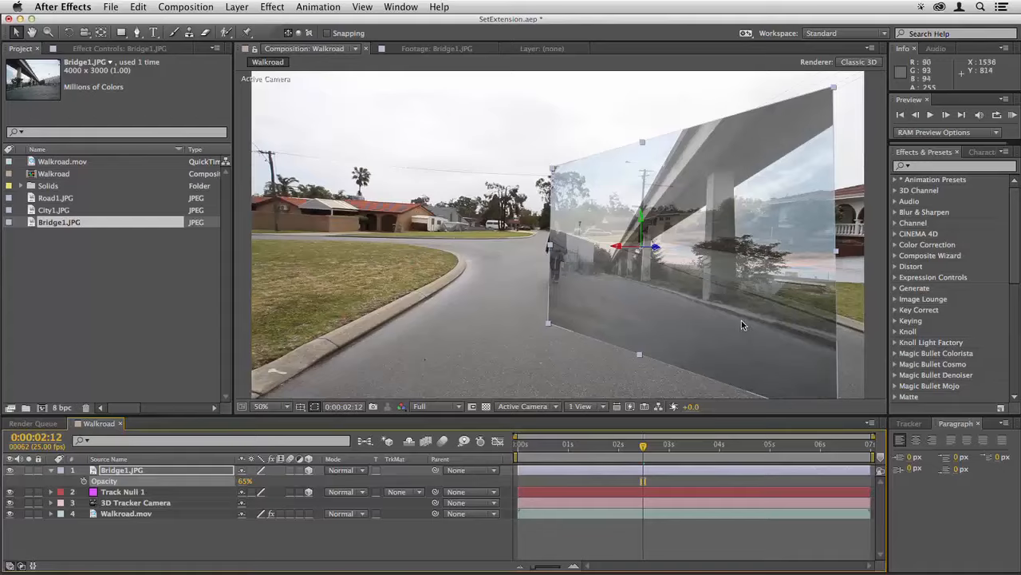
# - Enlarge the composition view and fine-tune the Bridge1.JPG orientation on its axes to follow the road's perspective
pyautogui.press('`')
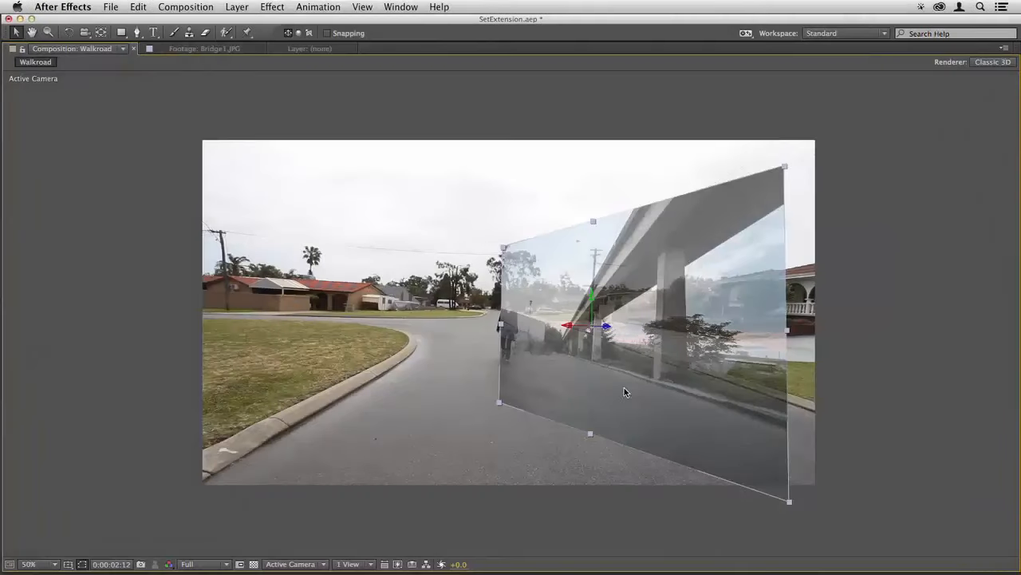
pyautogui.press('w')
pyautogui.moveTo(608, 327); pyautogui.dragTo(613, 335)
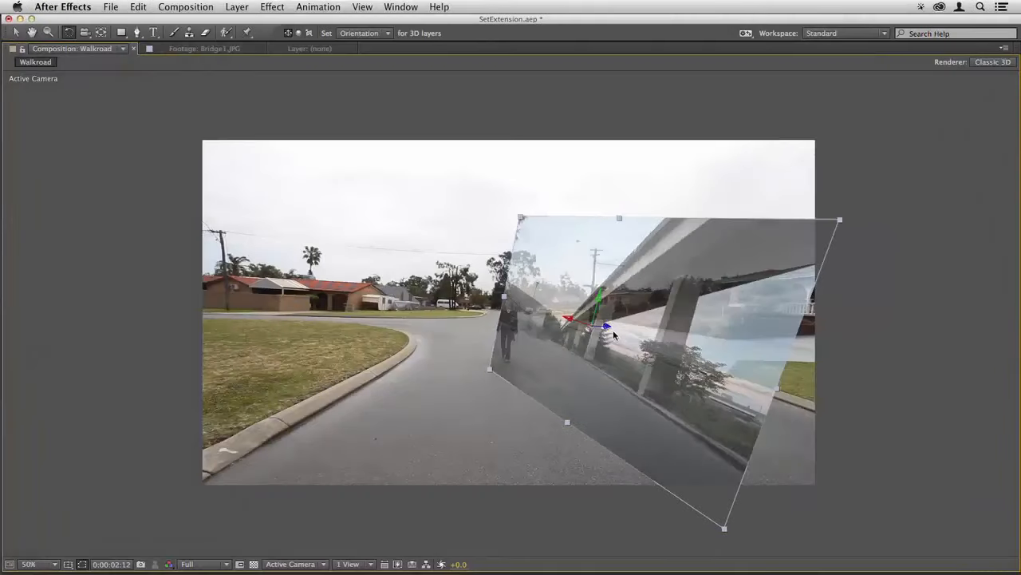
pyautogui.press('super+z')
pyautogui.moveTo(608, 327); pyautogui.dragTo(608, 330)
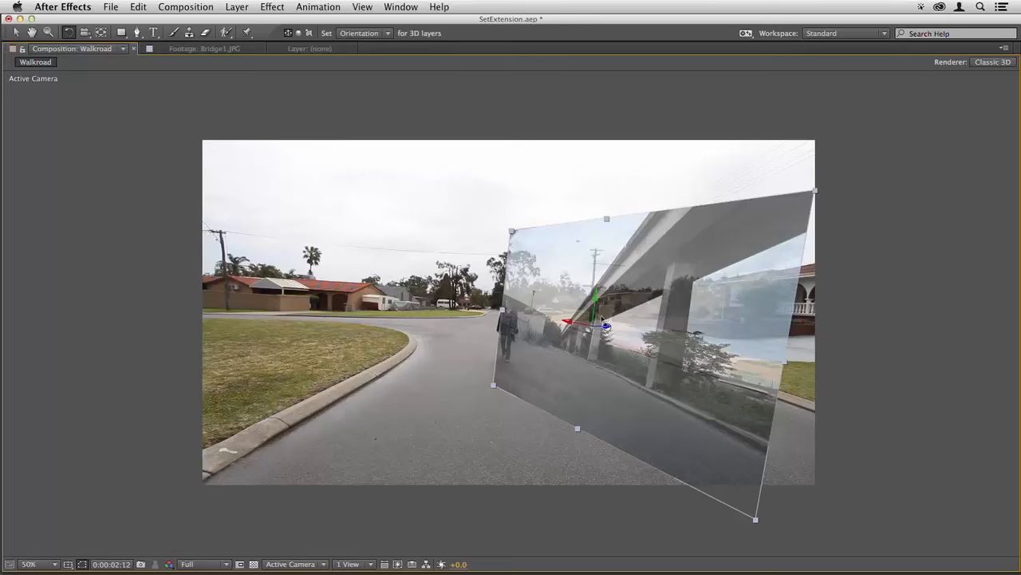
pyautogui.moveTo(568, 322); pyautogui.dragTo(568, 329)
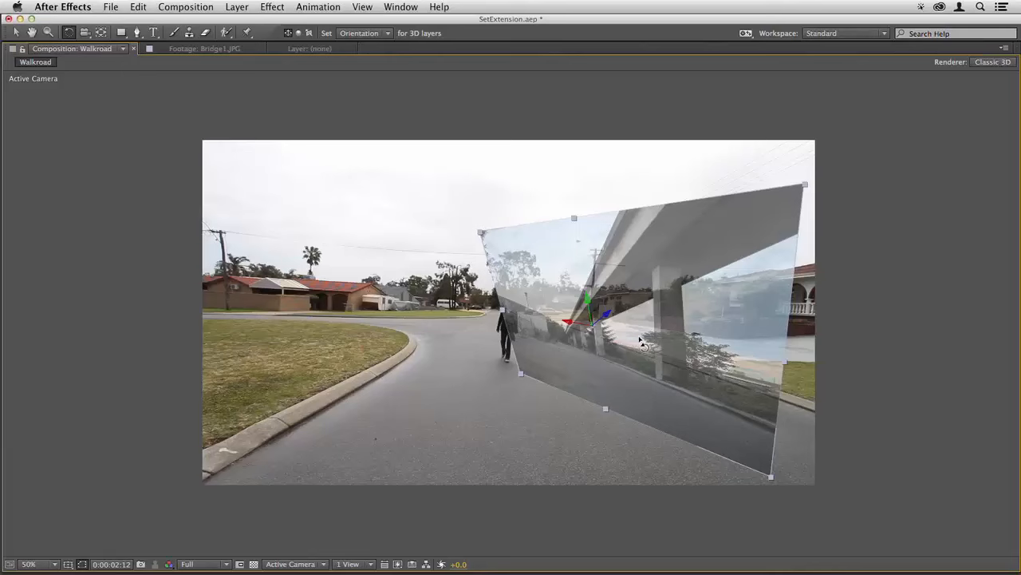
pyautogui.moveTo(654, 328)
pyautogui.mouseDown()
pyautogui.moveTo(654, 319)
pyautogui.moveTo(654, 328)
pyautogui.mouseUp()
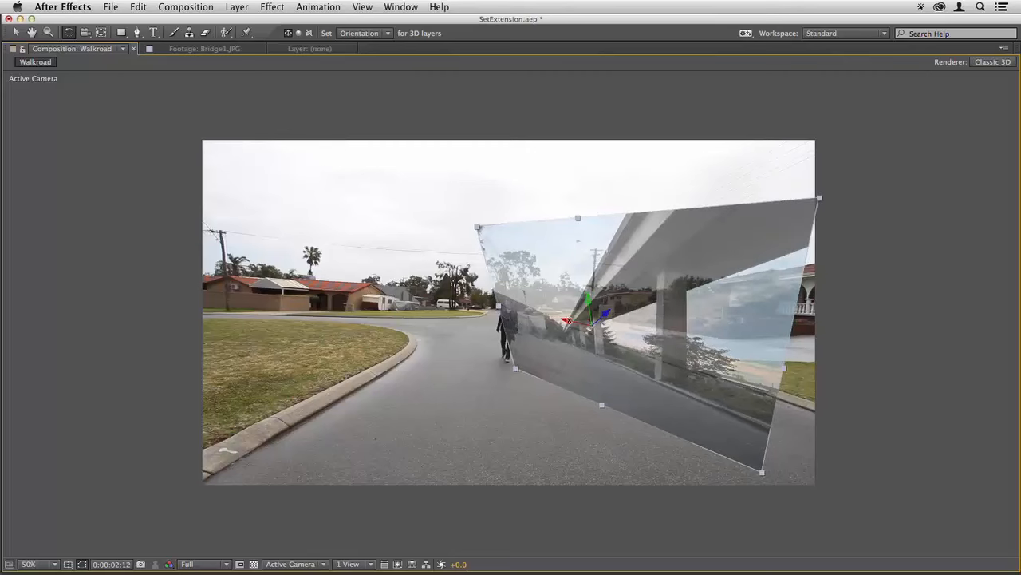
pyautogui.moveTo(566, 320); pyautogui.dragTo(570, 318)
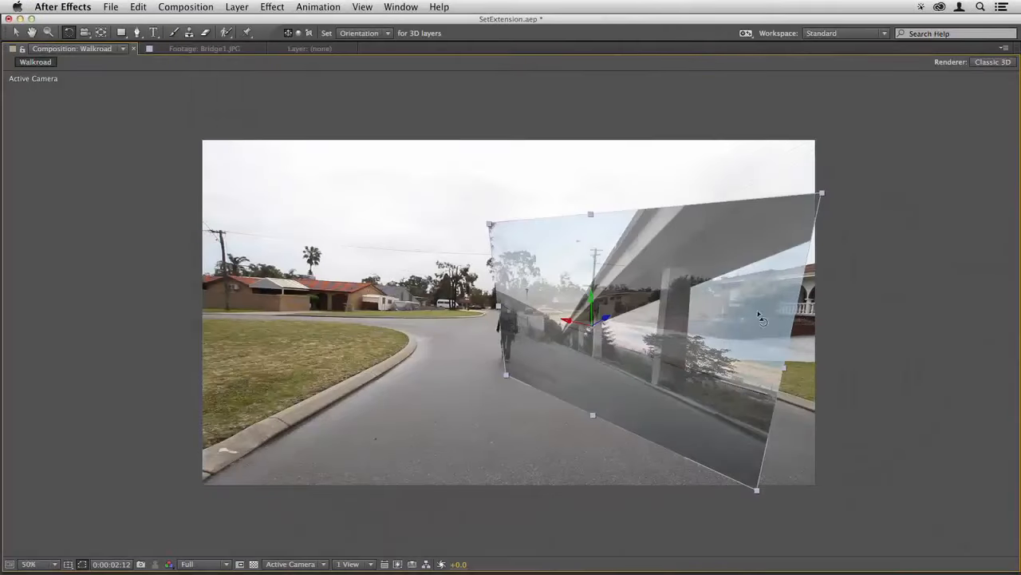
# - Move the Bridge1.JPG layer sideways so it clears the walking man, and restore the normal workspace view
pyautogui.press('v')
pyautogui.moveTo(569, 322); pyautogui.dragTo(864, 260)
pyautogui.press('`')
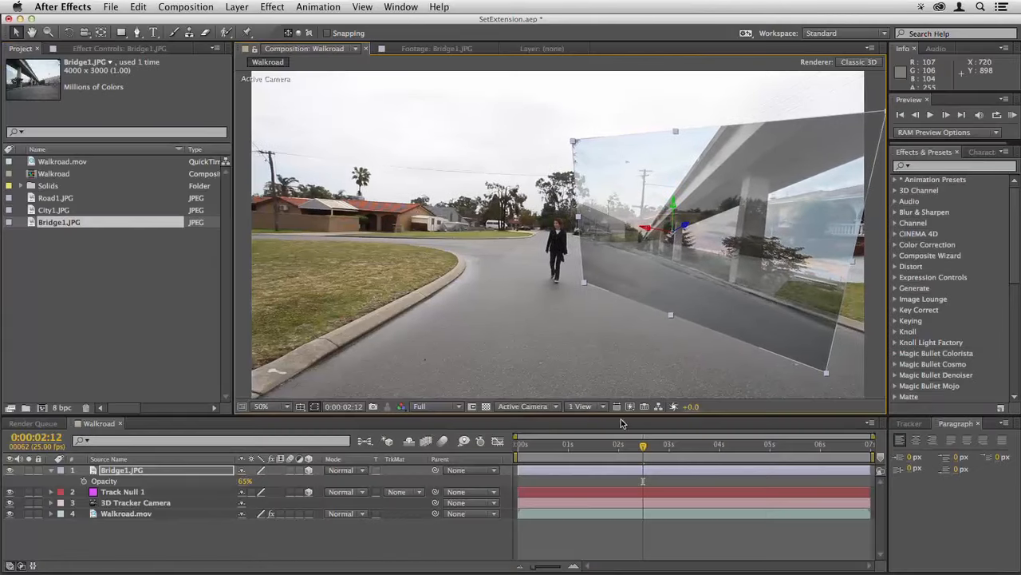
# - With two widened views, shift Bridge1.JPG slightly right and closer to the camera in the Top view, and scale it to 197%
pyautogui.click(592, 408)
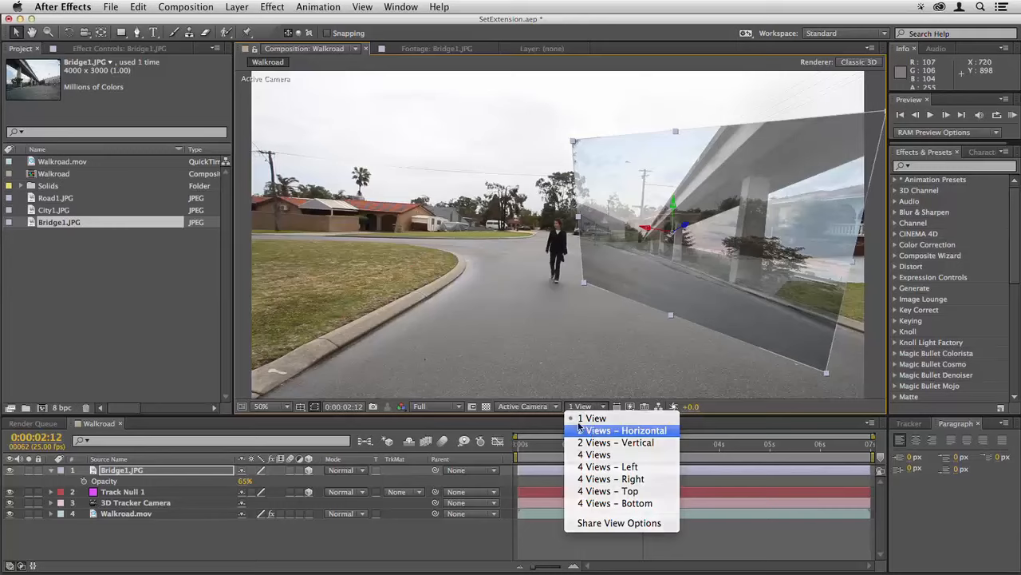
pyautogui.click(623, 431)
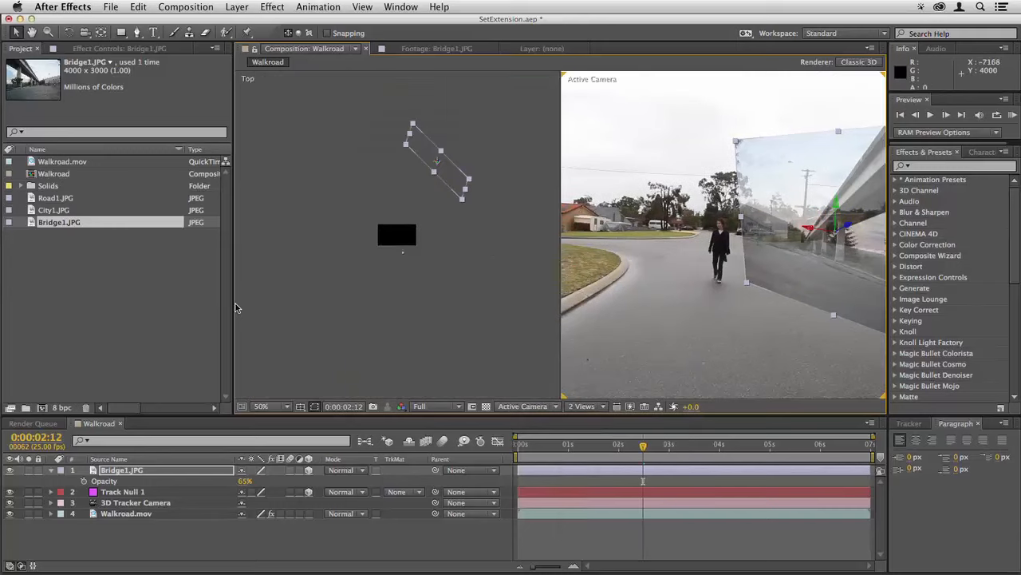
pyautogui.moveTo(231, 303); pyautogui.dragTo(49, 303)
pyautogui.click(314, 179)
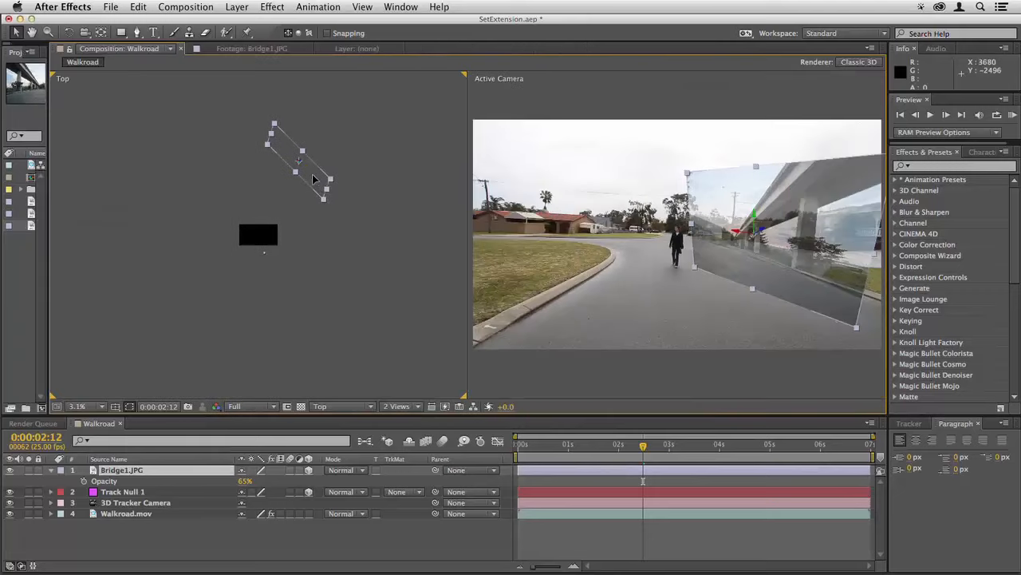
pyautogui.moveTo(313, 179); pyautogui.dragTo(316, 181)
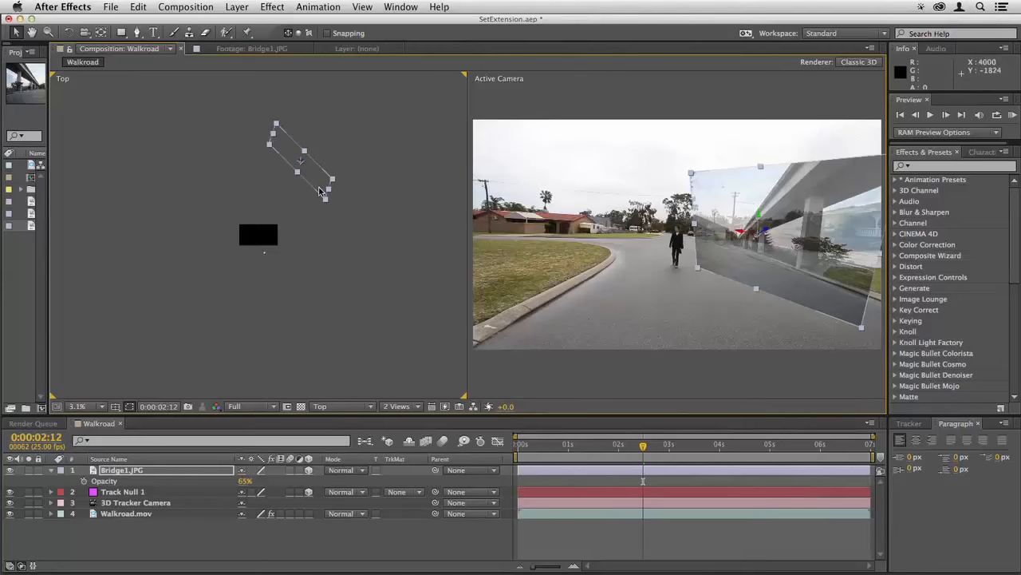
pyautogui.moveTo(312, 177); pyautogui.dragTo(315, 183)
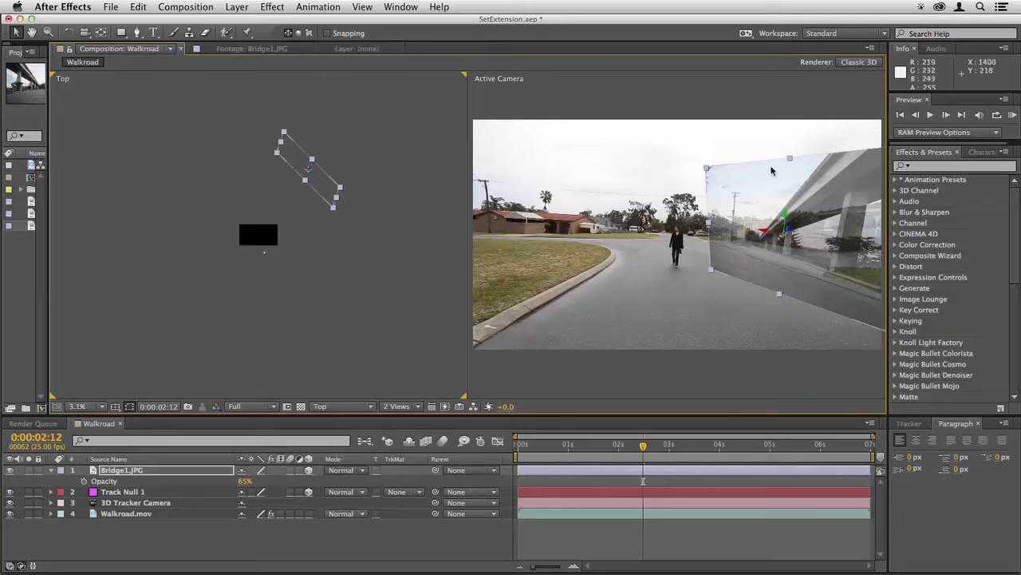
pyautogui.press('s')
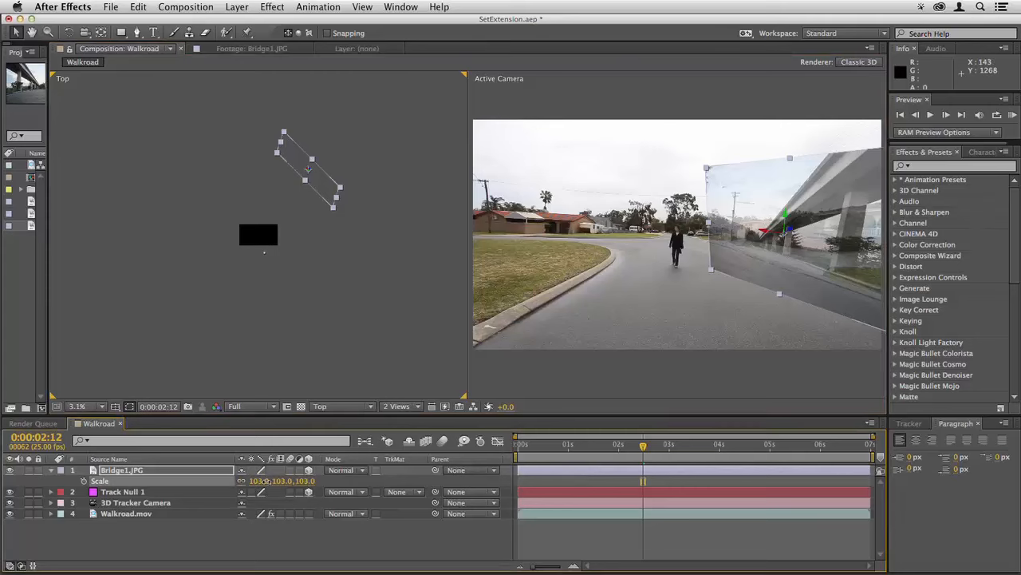
pyautogui.moveTo(263, 481); pyautogui.dragTo(325, 482)
# - Rotate Bridge1.JPG to face the camera more squarely and move it so its street lines up with the filmed road
pyautogui.press('w')
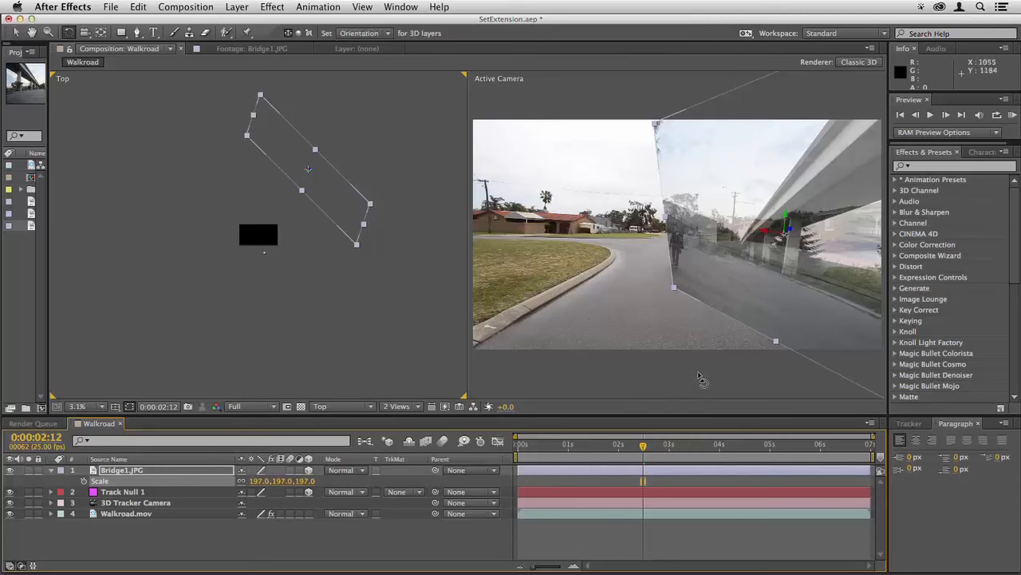
pyautogui.click(617, 388)
pyautogui.moveTo(811, 272); pyautogui.dragTo(812, 272)
pyautogui.press('v')
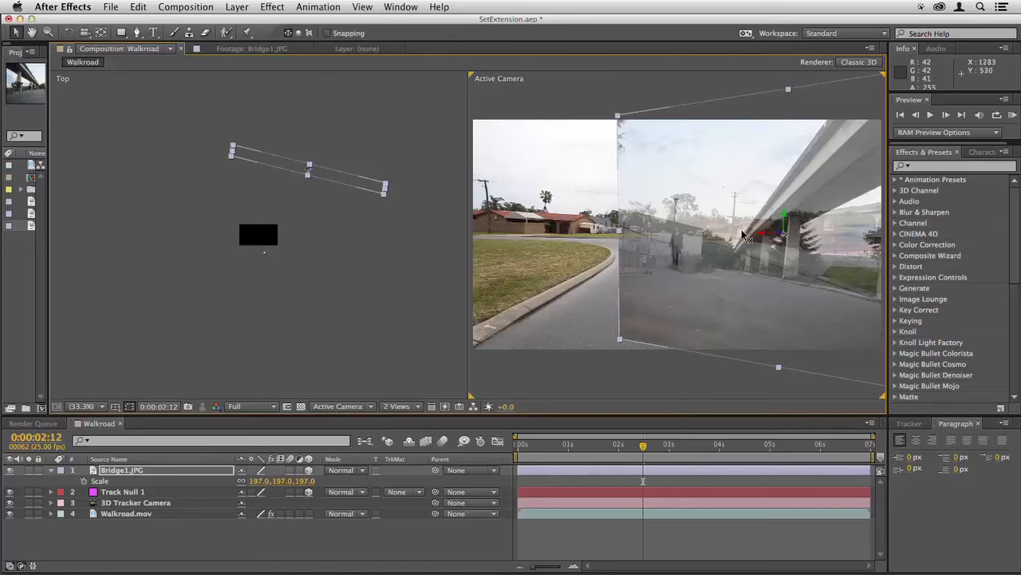
pyautogui.moveTo(743, 234); pyautogui.dragTo(709, 226)
pyautogui.moveTo(753, 258); pyautogui.dragTo(746, 240)
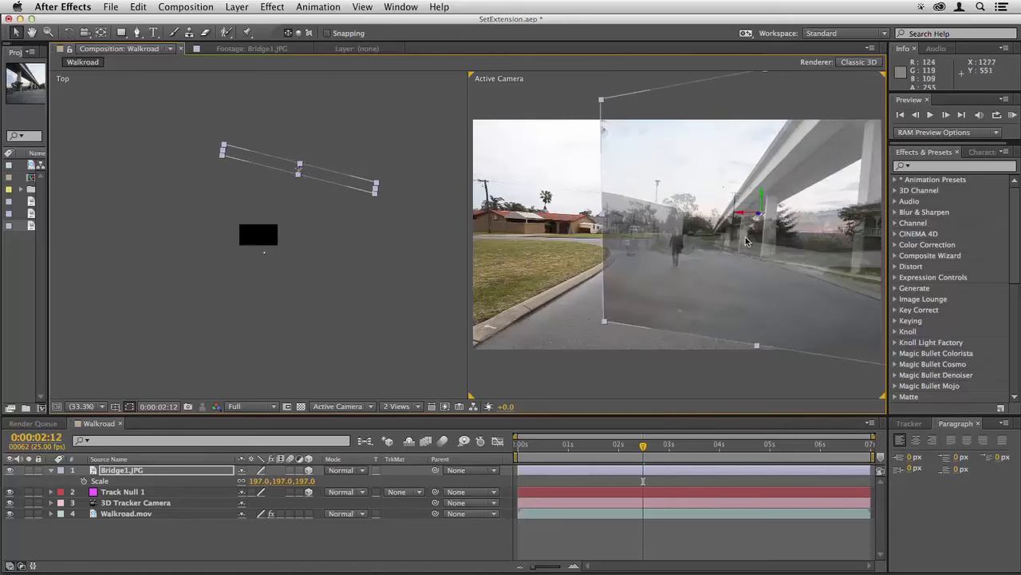
# - Restore the Bridge1.JPG opacity to 100% and preview the tracked result in a single view, returning to the first frame
pyautogui.click(401, 406)
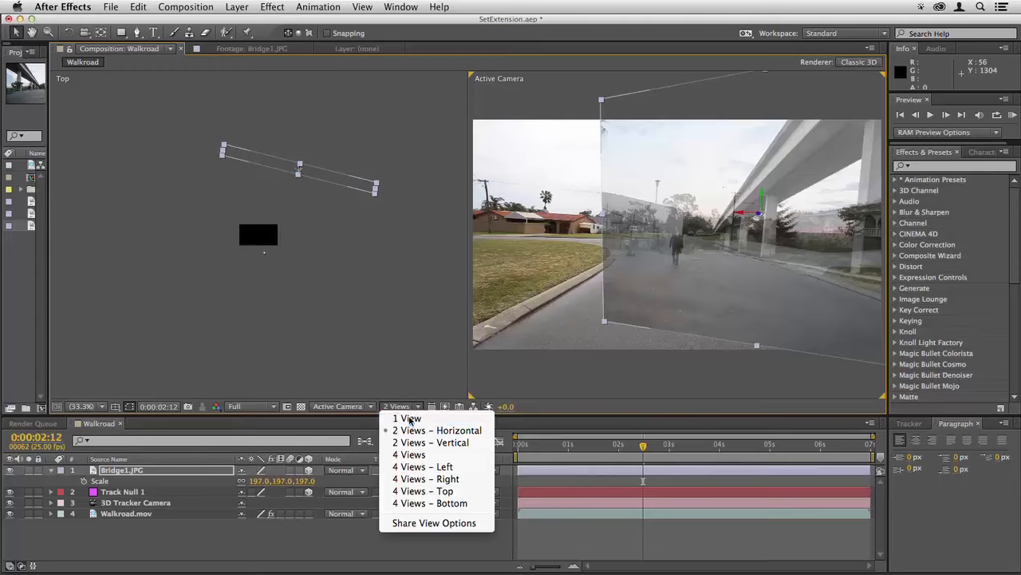
pyautogui.click(415, 413)
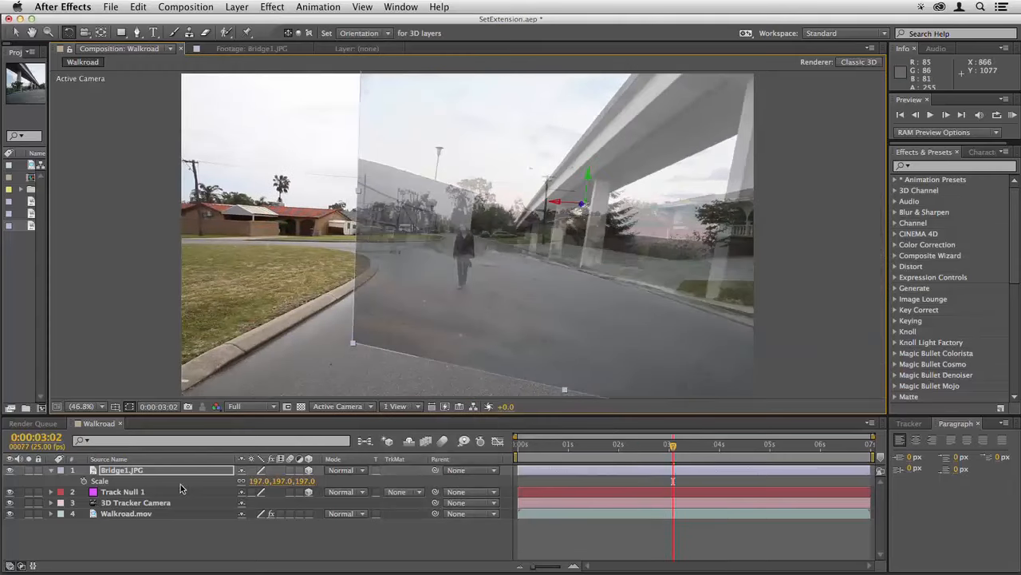
pyautogui.press('t')
pyautogui.moveTo(245, 483); pyautogui.dragTo(331, 480)
pyautogui.press('space')
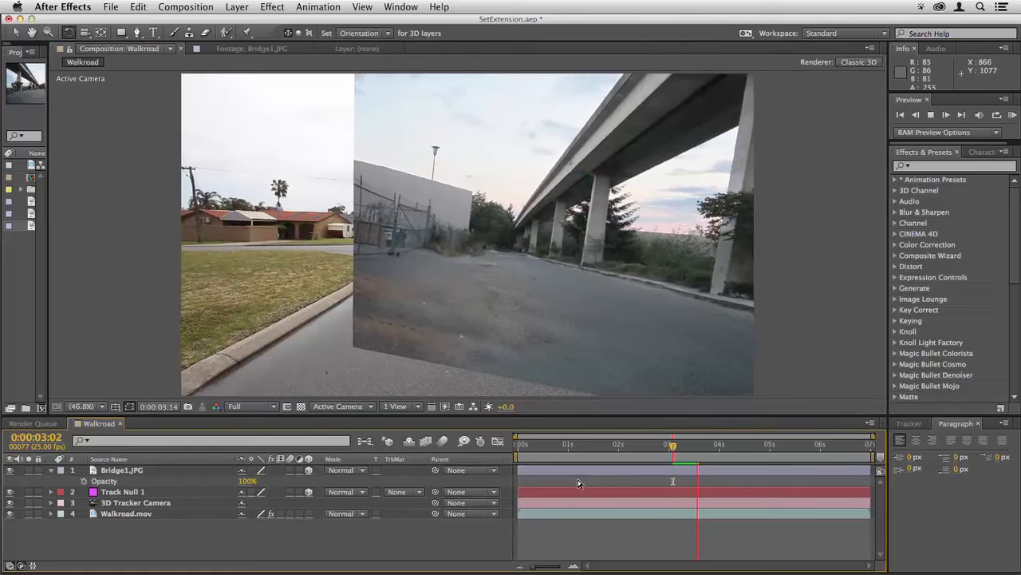
pyautogui.press('space')
pyautogui.moveTo(678, 454); pyautogui.dragTo(518, 455)
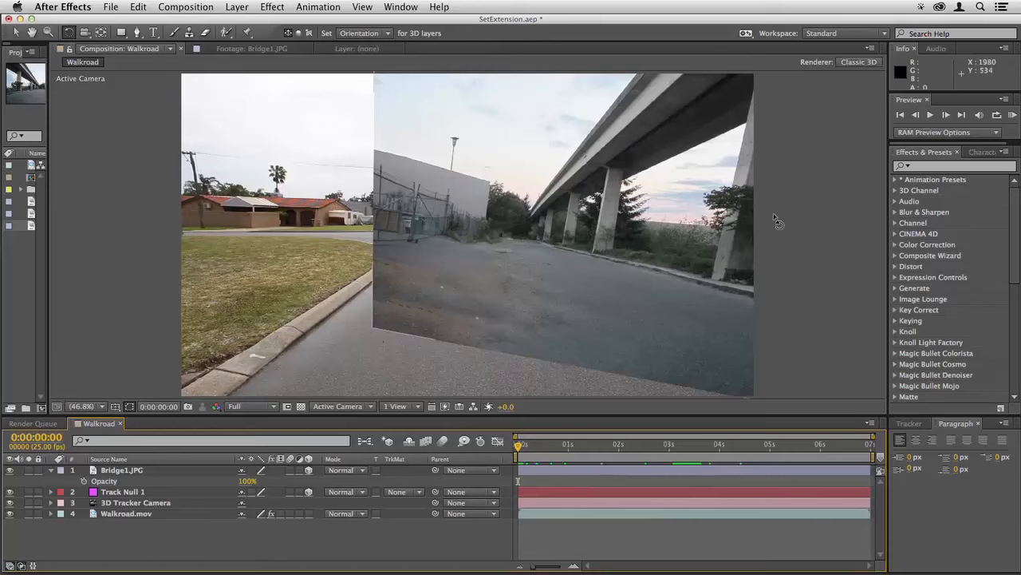
# - Draw a closed Pen tool mask on the Bridge1.JPG layer along the curb, around the distant tree and up the bridge's outer edge
pyautogui.doubleClick(539, 467)
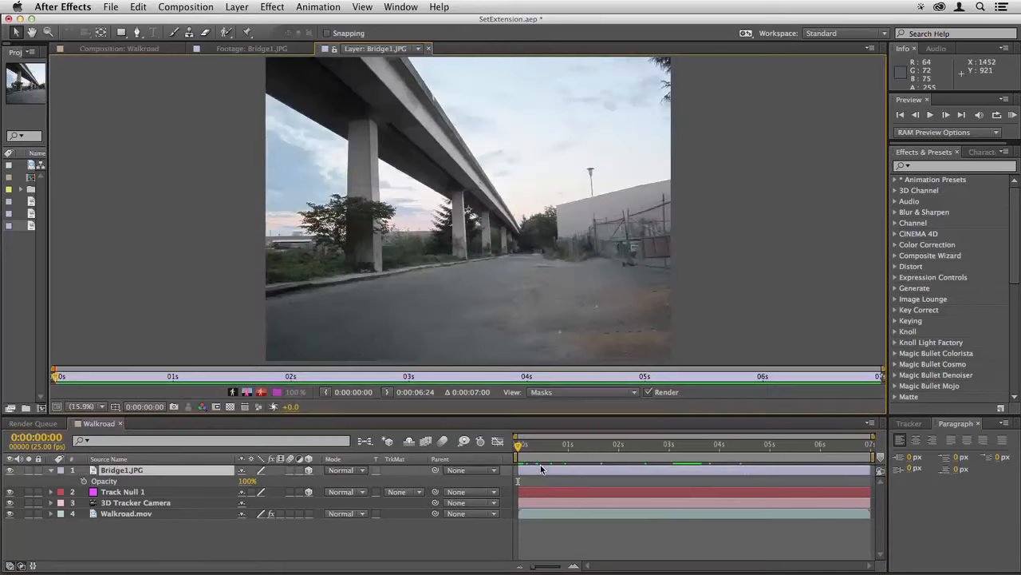
pyautogui.click(137, 31)
pyautogui.click(268, 300)
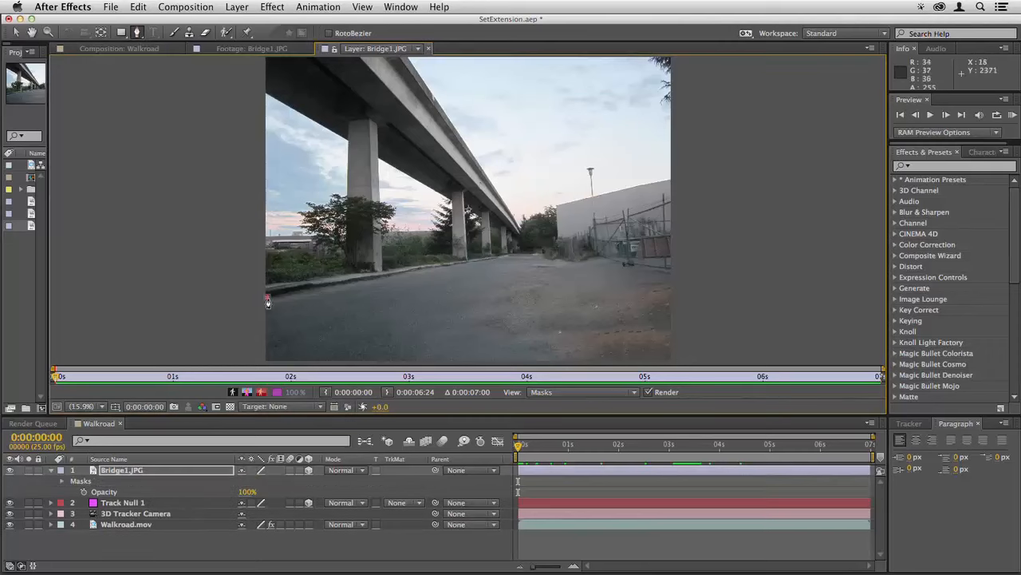
pyautogui.click(354, 283)
pyautogui.click(413, 272)
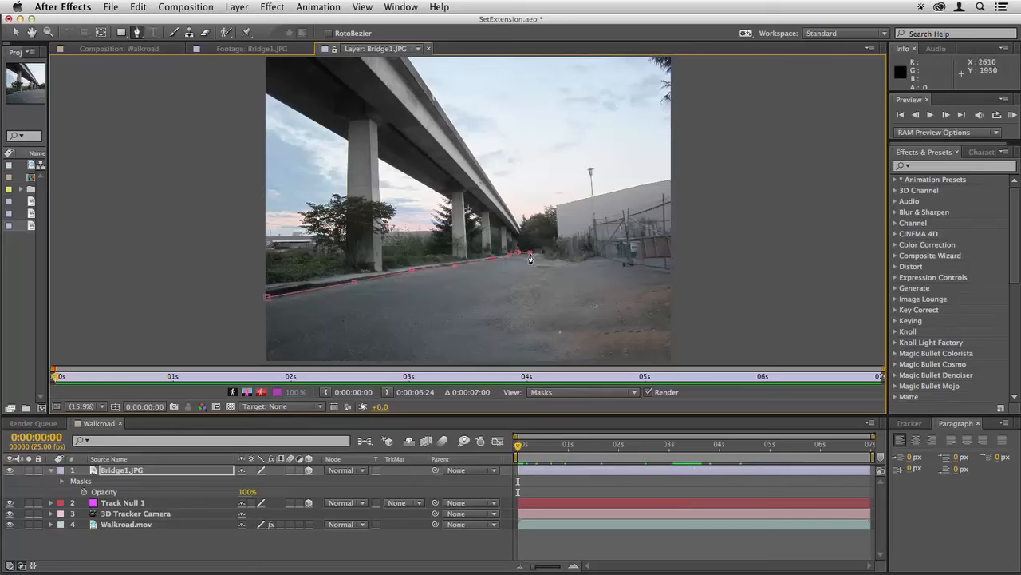
pyautogui.click(550, 243)
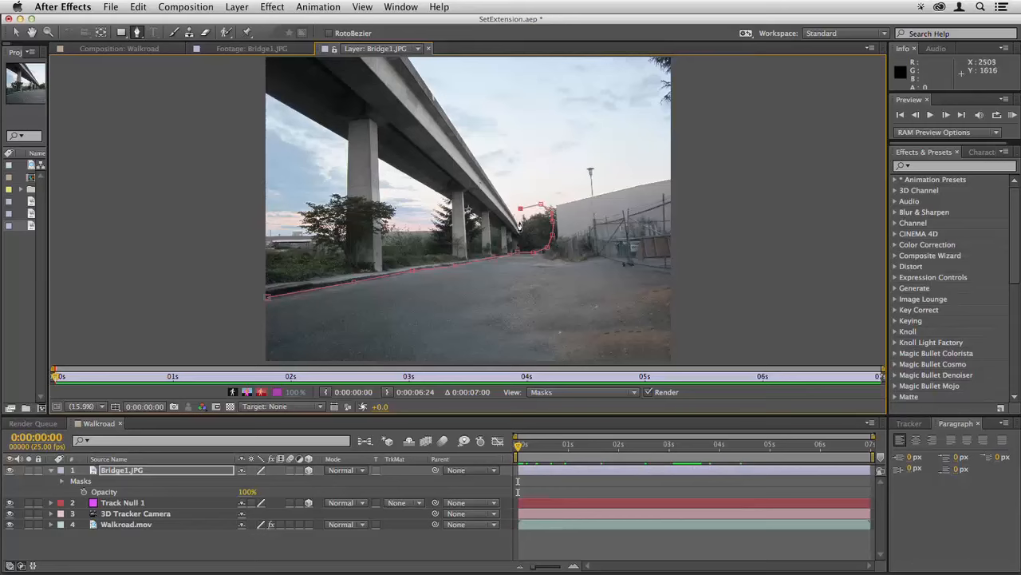
pyautogui.click(480, 163)
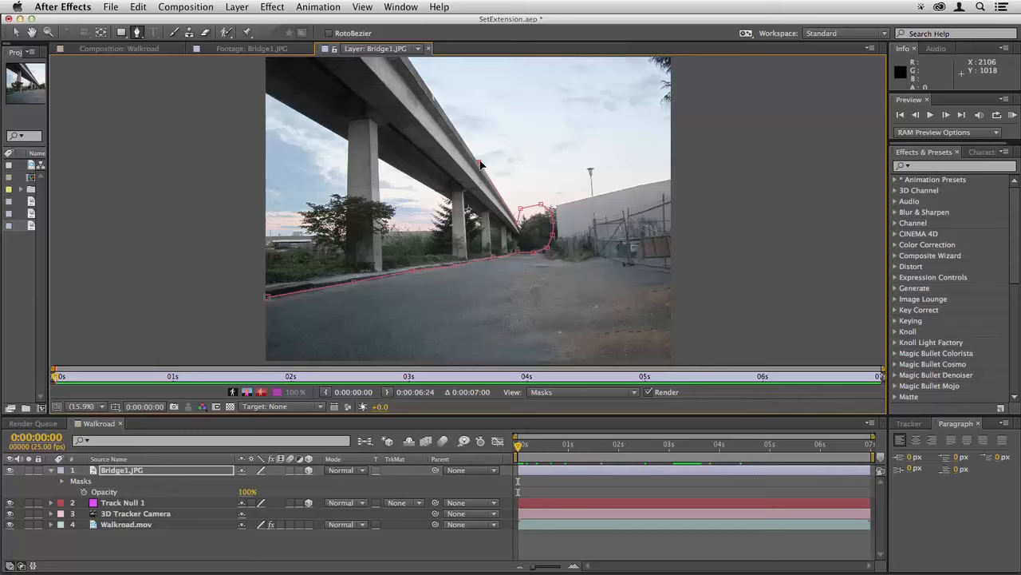
pyautogui.click(423, 80)
pyautogui.click(258, 298)
pyautogui.click(267, 300)
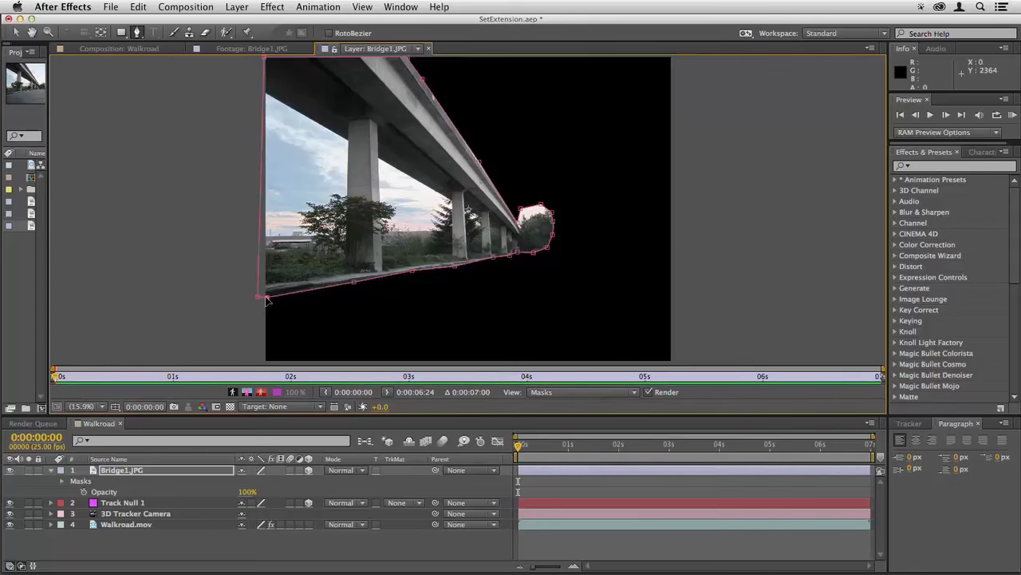
# - Return to the Walkroad composition and preview the masked Bridge1.JPG against the tracked footage
pyautogui.click(119, 48)
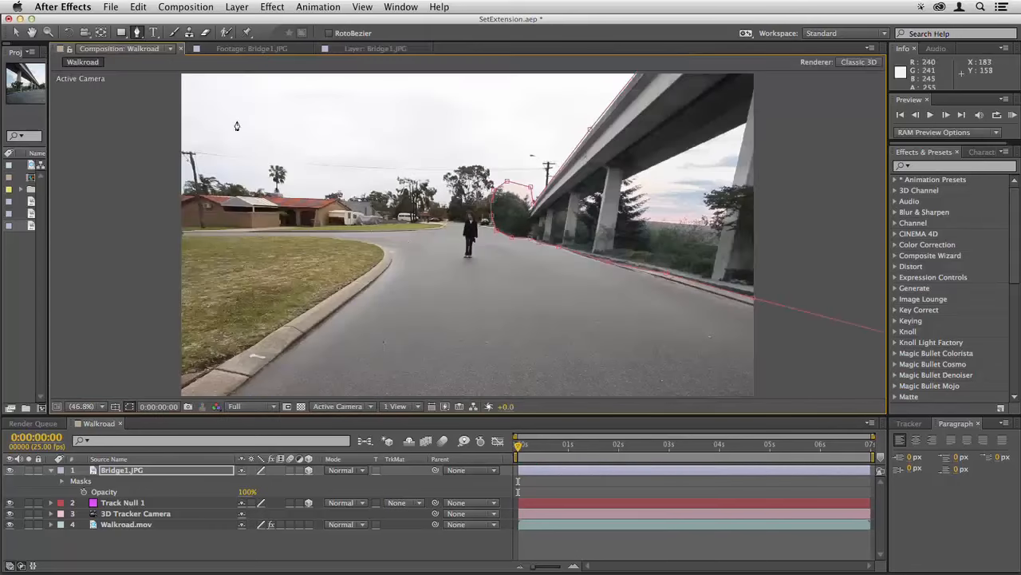
pyautogui.click(653, 488)
pyautogui.press('KP_0')
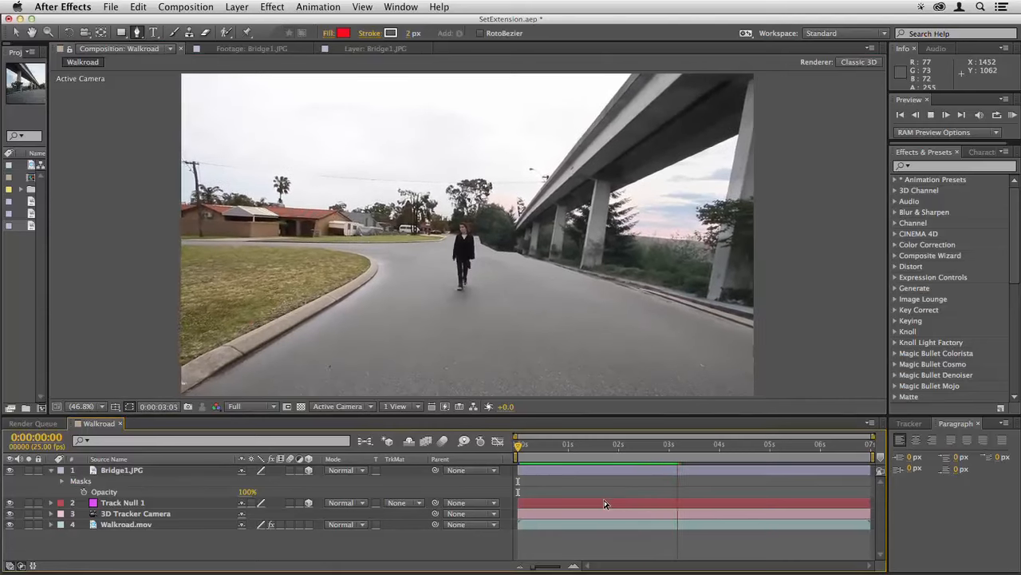
pyautogui.press('space')
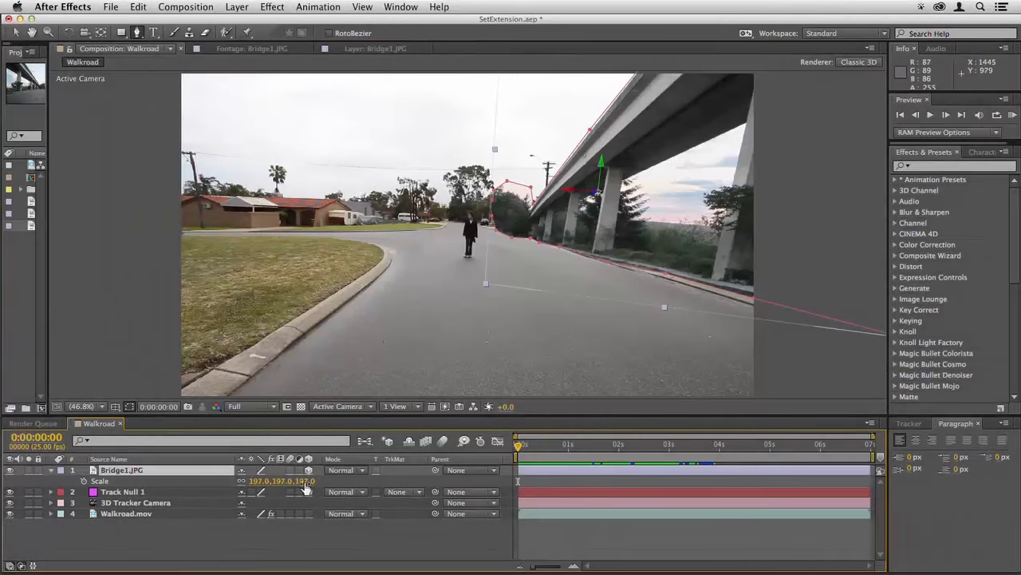
# - Scale Bridge1.JPG to 270% and move it farther from the camera and higher in the shot
pyautogui.moveTo(305, 489); pyautogui.dragTo(356, 487)
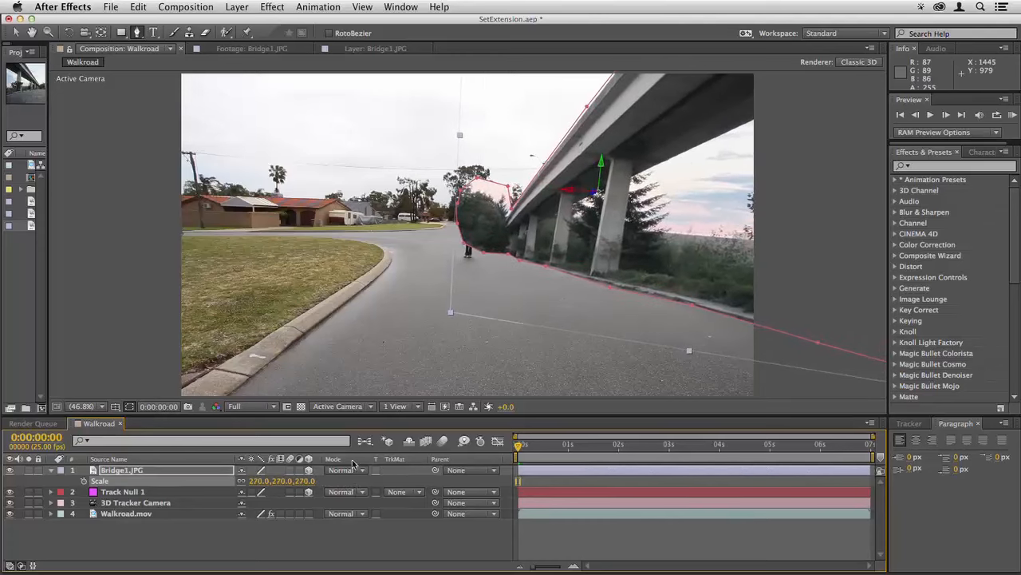
pyautogui.click(401, 407)
pyautogui.click(407, 430)
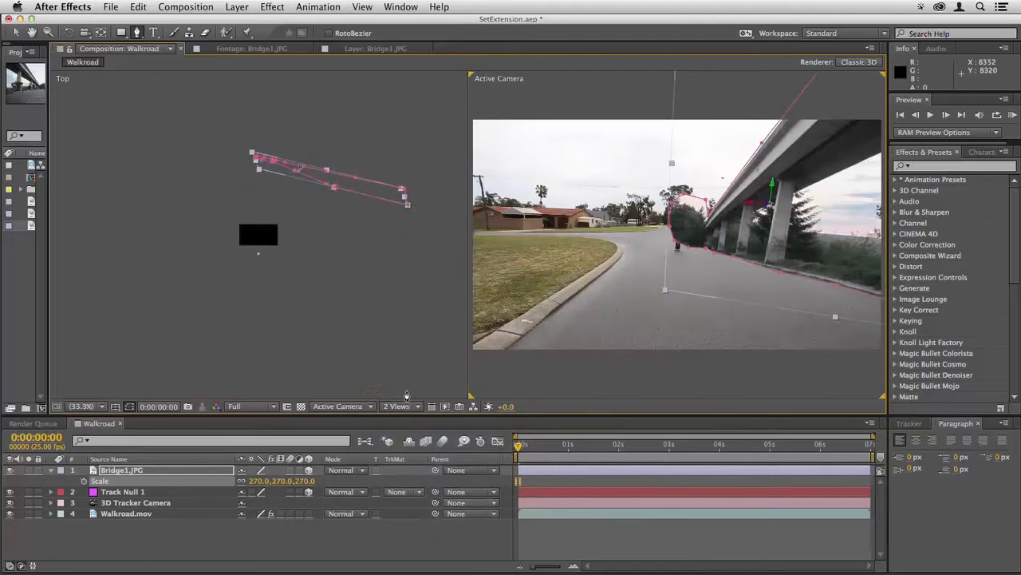
pyautogui.moveTo(326, 170); pyautogui.dragTo(341, 131)
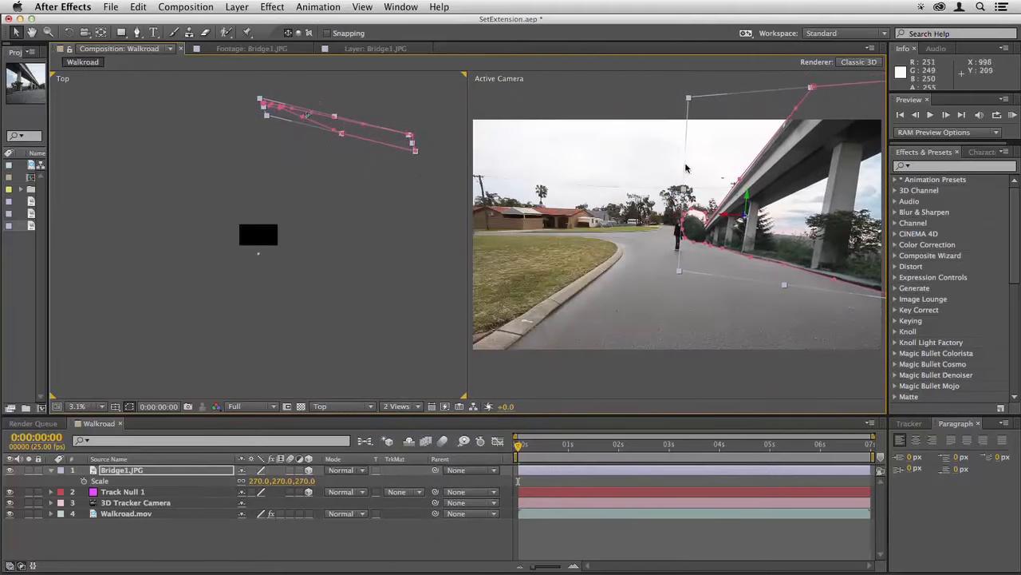
pyautogui.moveTo(747, 195); pyautogui.dragTo(742, 143)
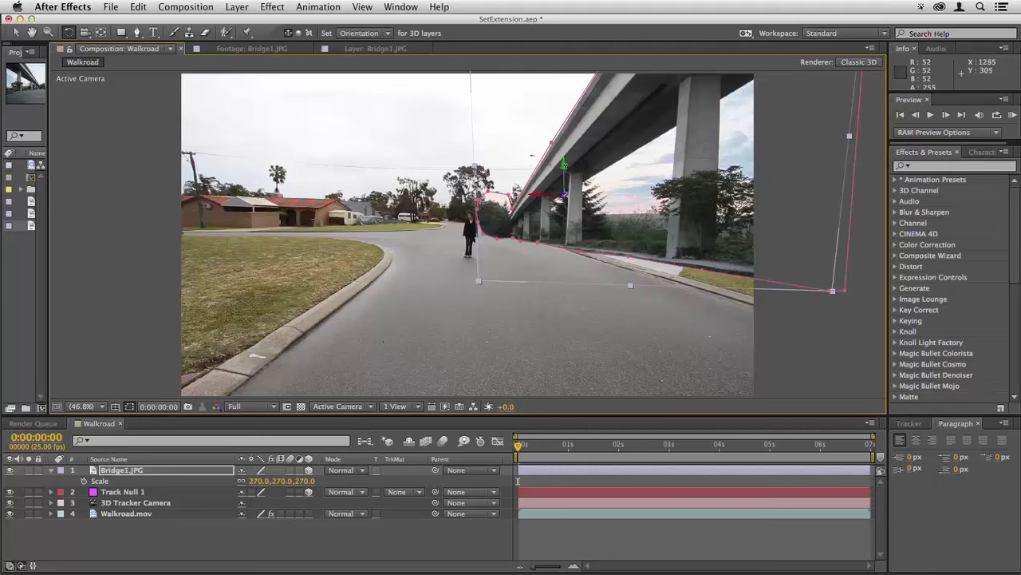
pyautogui.press('v')
pyautogui.moveTo(563, 164); pyautogui.dragTo(560, 77)
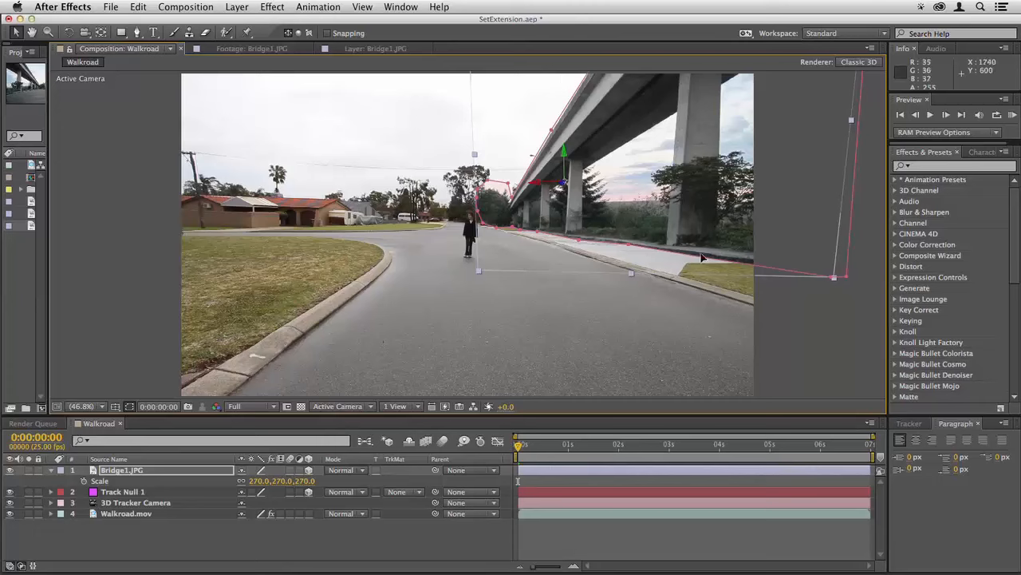
# - Rotate Bridge1.JPG to run more steeply along the road and reposition it so its curb meets the filmed road edge
pyautogui.click(416, 407)
pyautogui.click(423, 423)
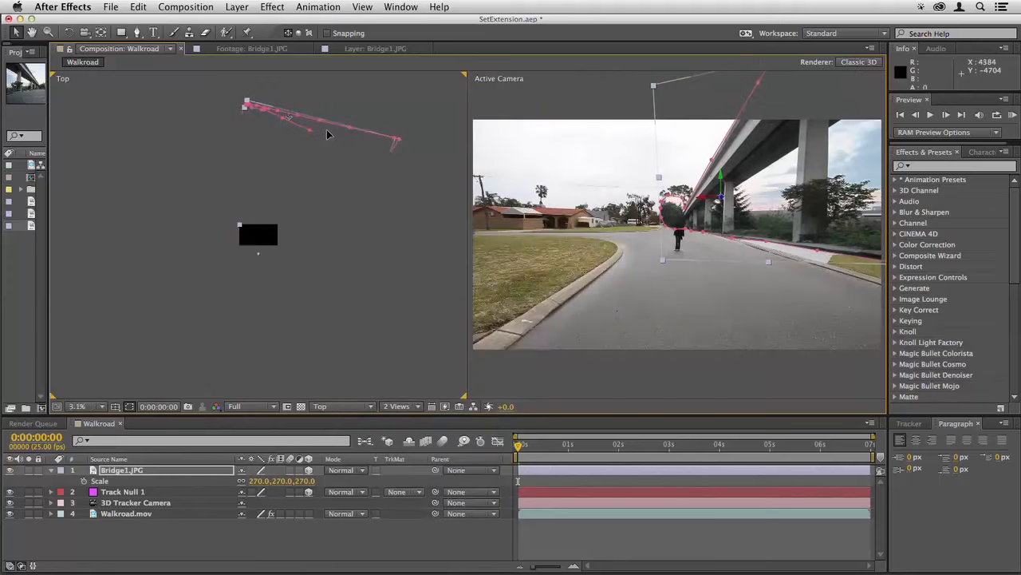
pyautogui.press('w')
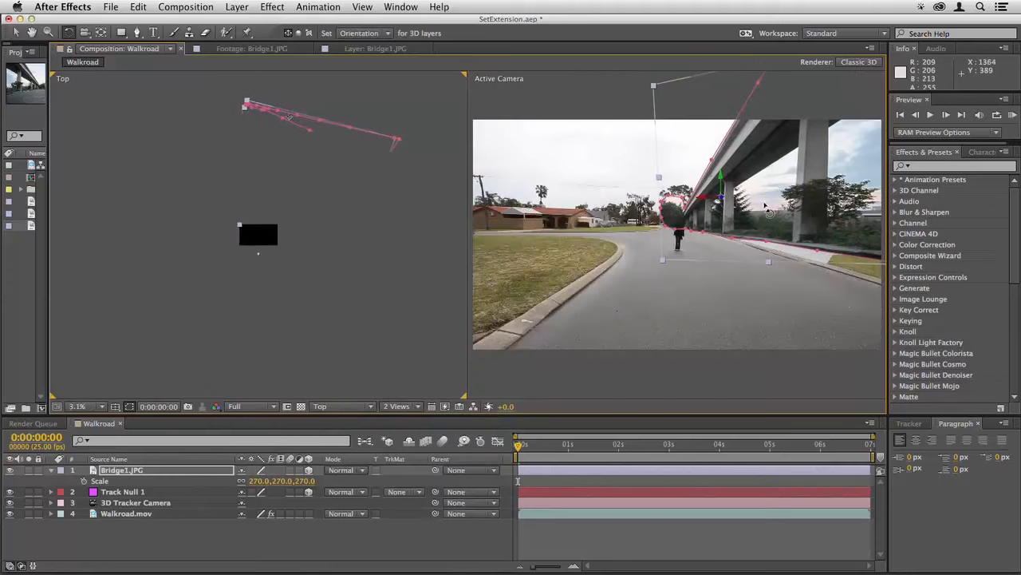
pyautogui.moveTo(766, 212); pyautogui.dragTo(759, 208)
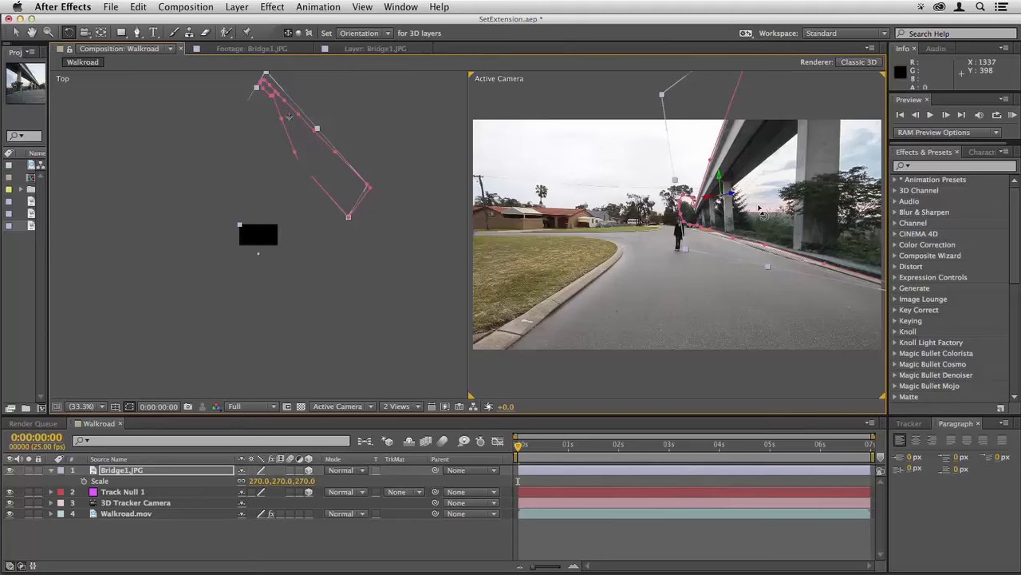
pyautogui.press('v')
pyautogui.moveTo(703, 199); pyautogui.dragTo(702, 200)
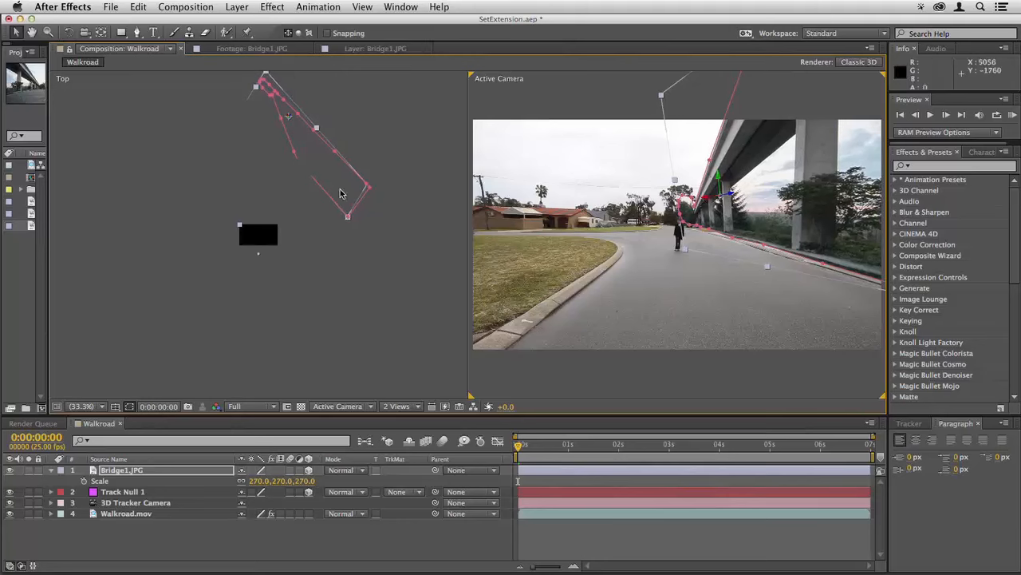
pyautogui.moveTo(343, 194); pyautogui.dragTo(334, 206)
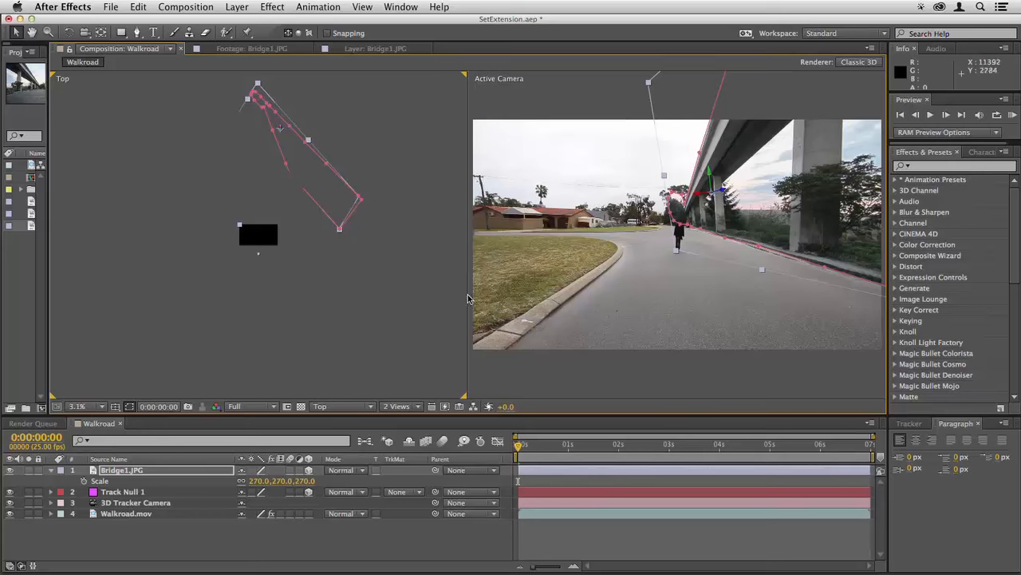
pyautogui.click(391, 407)
pyautogui.click(403, 414)
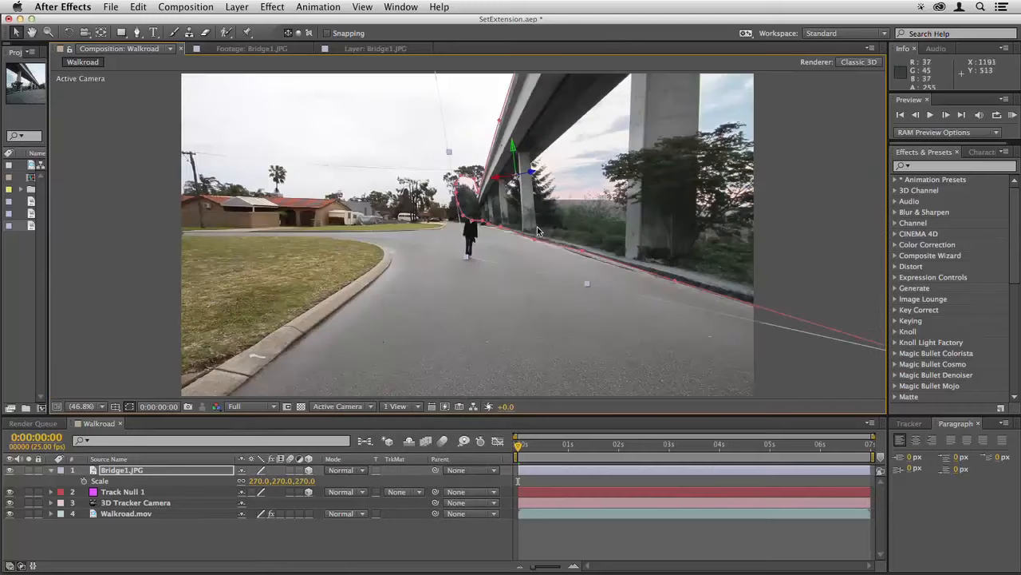
pyautogui.moveTo(549, 229); pyautogui.dragTo(548, 228)
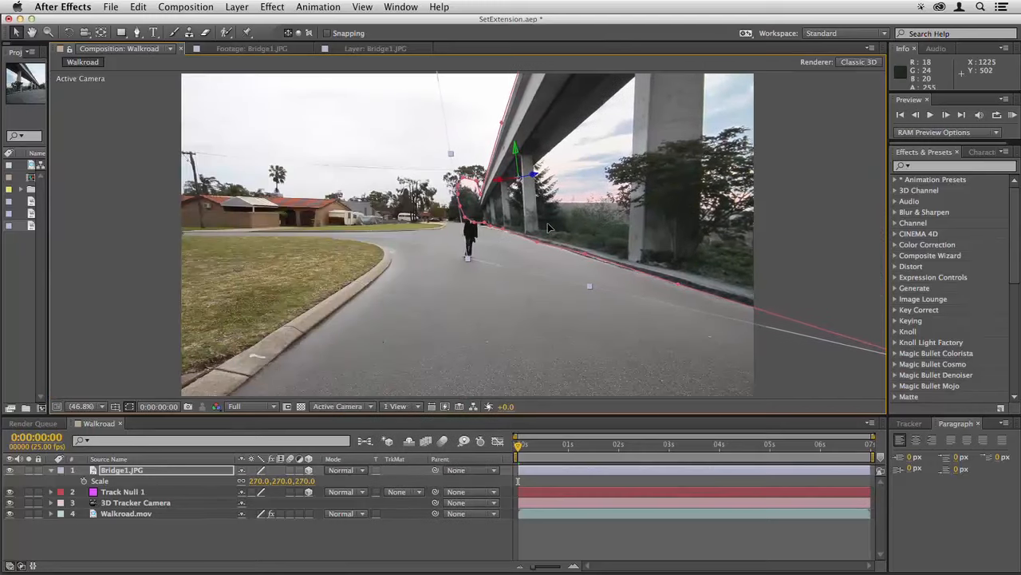
# - Pull the Bridge1.JPG mask points around the distant tree inward to cut the tree out beside the walking figure
pyautogui.click(460, 207)
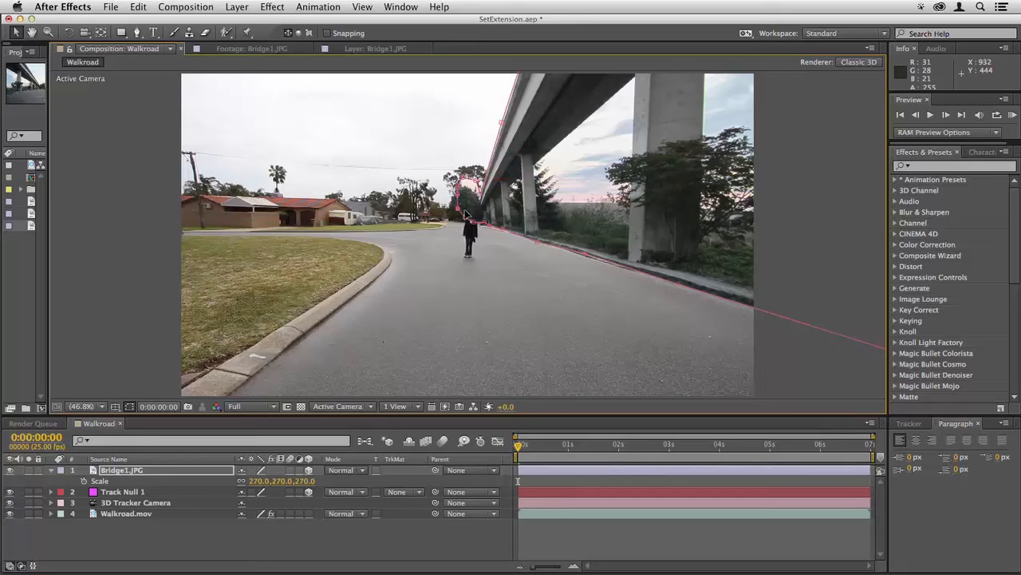
pyautogui.moveTo(467, 214)
pyautogui.mouseDown()
pyautogui.moveTo(459, 211)
pyautogui.moveTo(468, 224)
pyautogui.moveTo(461, 200)
pyautogui.moveTo(484, 204)
pyautogui.mouseUp()
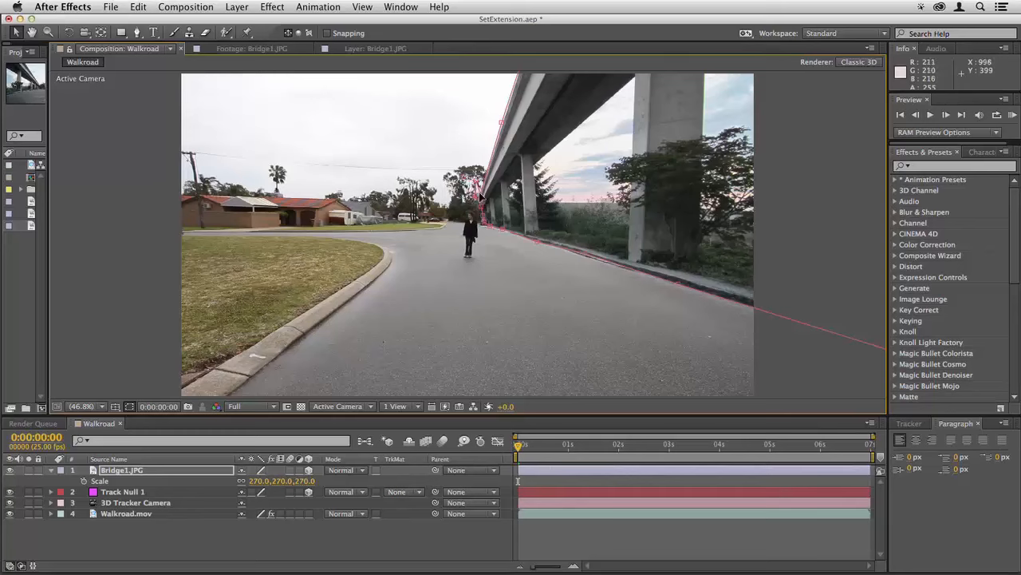
pyautogui.click(587, 533)
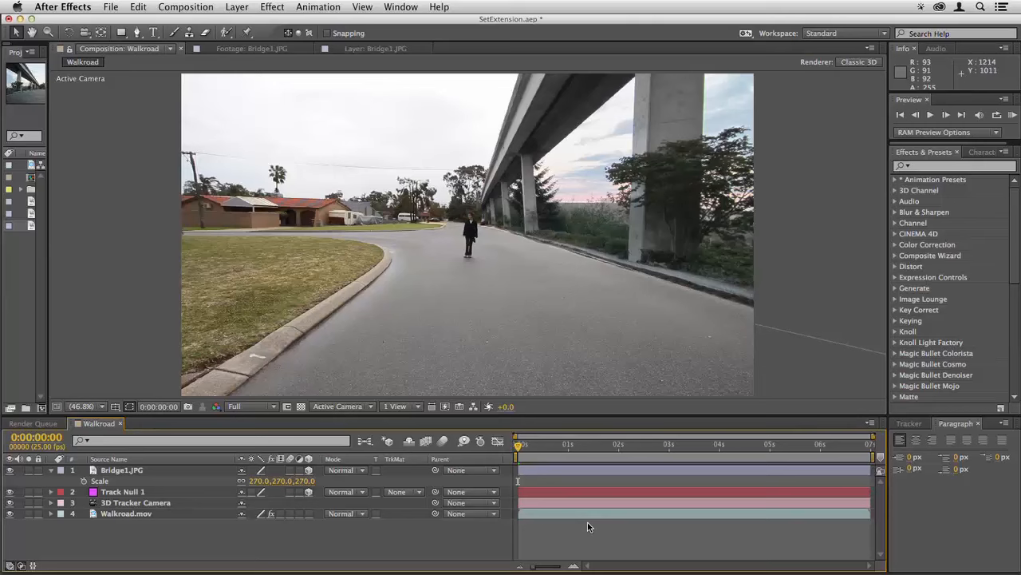
# - Preview the final part of the shot from 0:00:05:15 to check how the bridge tracks
pyautogui.moveTo(697, 451); pyautogui.dragTo(800, 460)
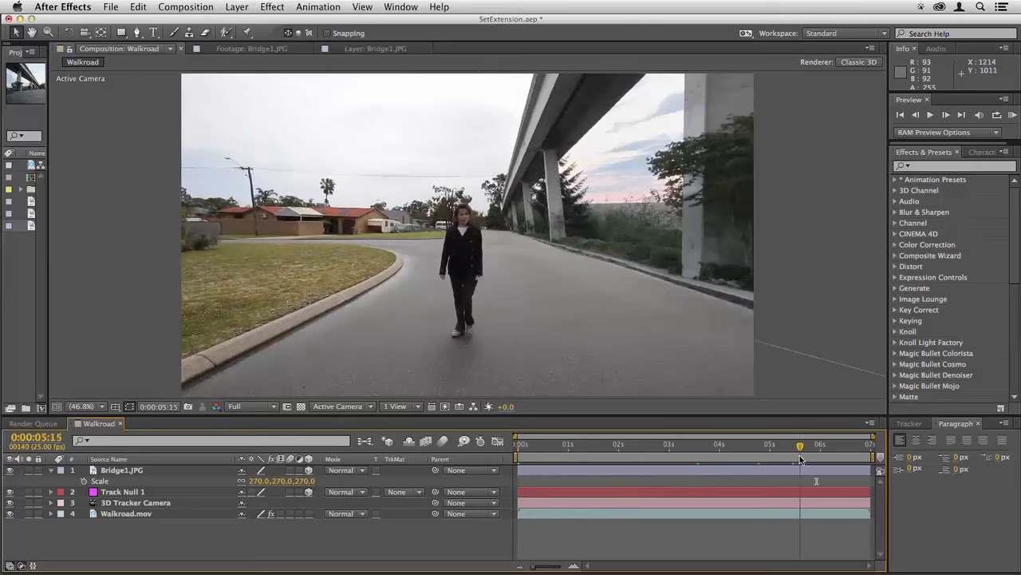
pyautogui.press('space')
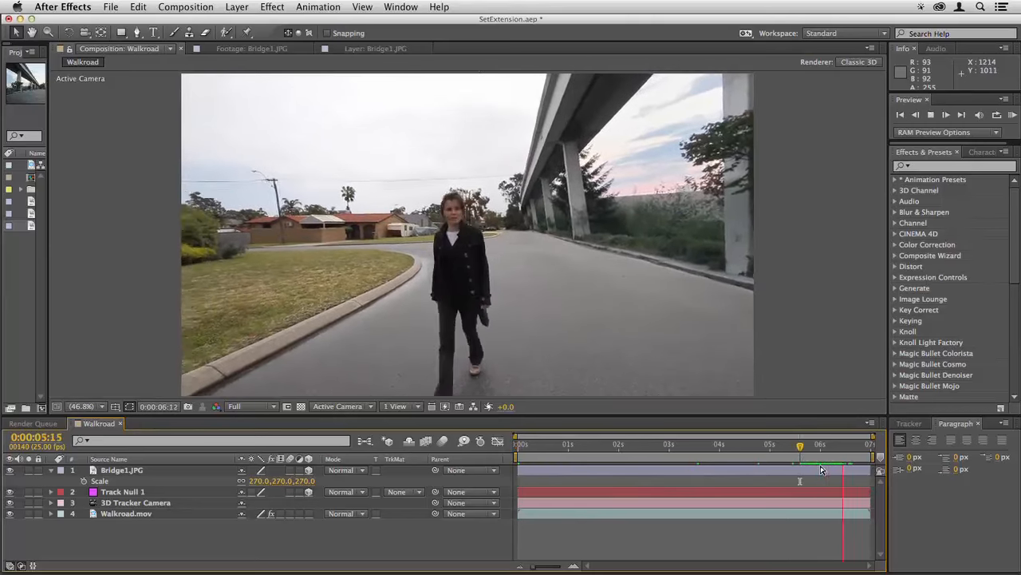
pyautogui.press('space')
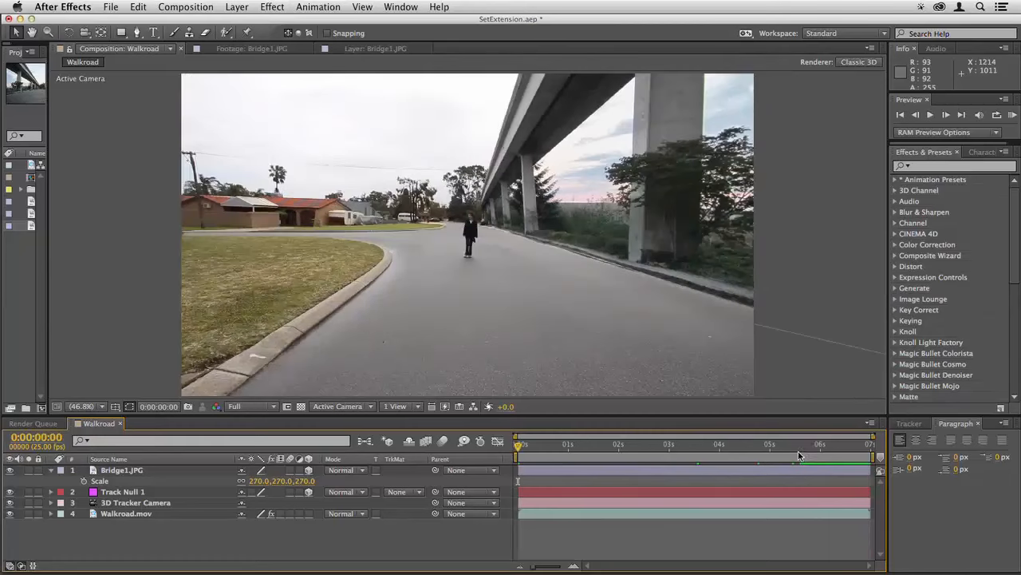
pyautogui.click(799, 455)
pyautogui.press('space')
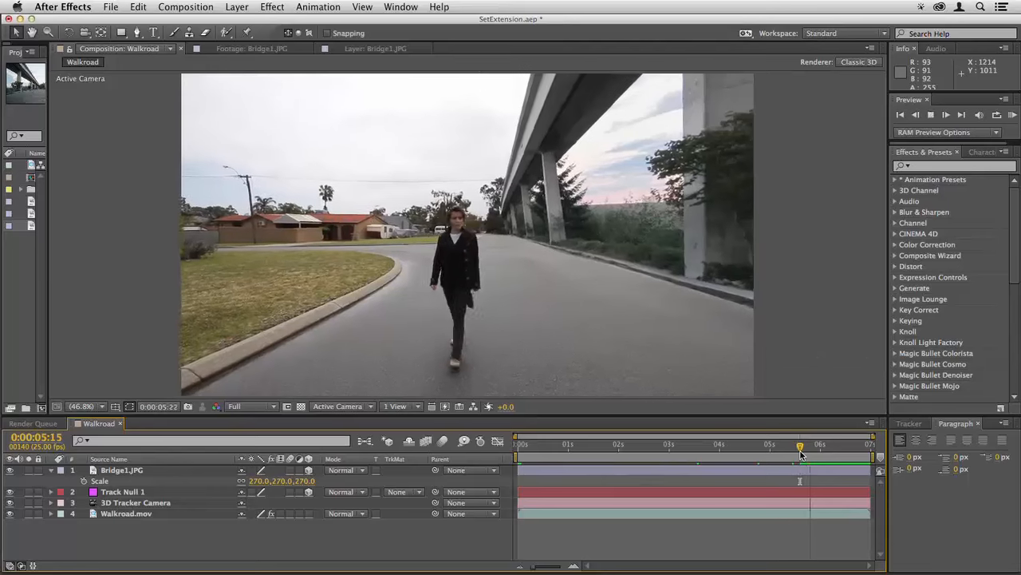
pyautogui.press('space')
# - Feather the Bridge1.JPG mask by 31 pixels and go back to the start of the timeline
pyautogui.click(669, 471)
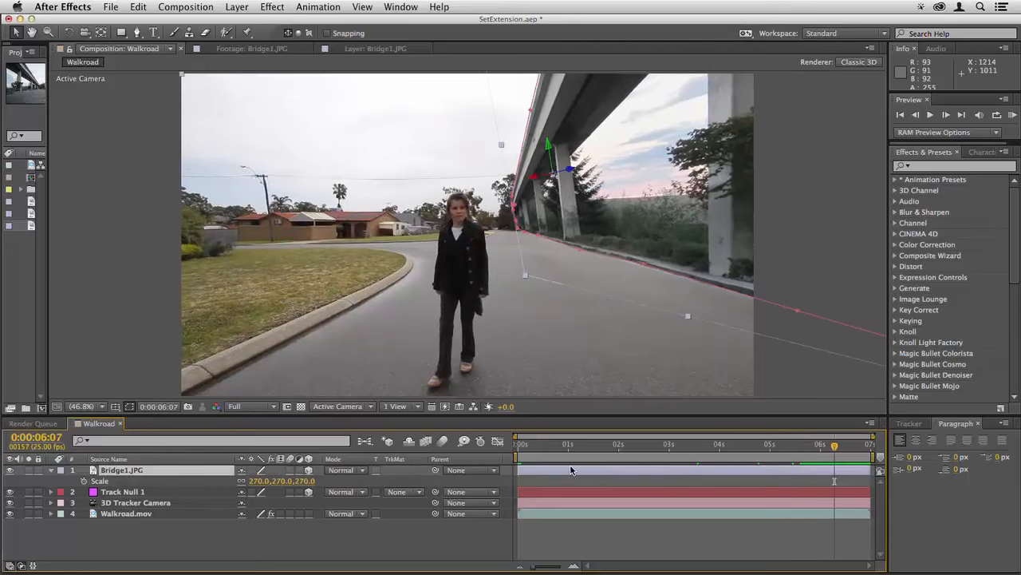
pyautogui.press('f')
pyautogui.moveTo(260, 494); pyautogui.dragTo(253, 493)
pyautogui.click(521, 446)
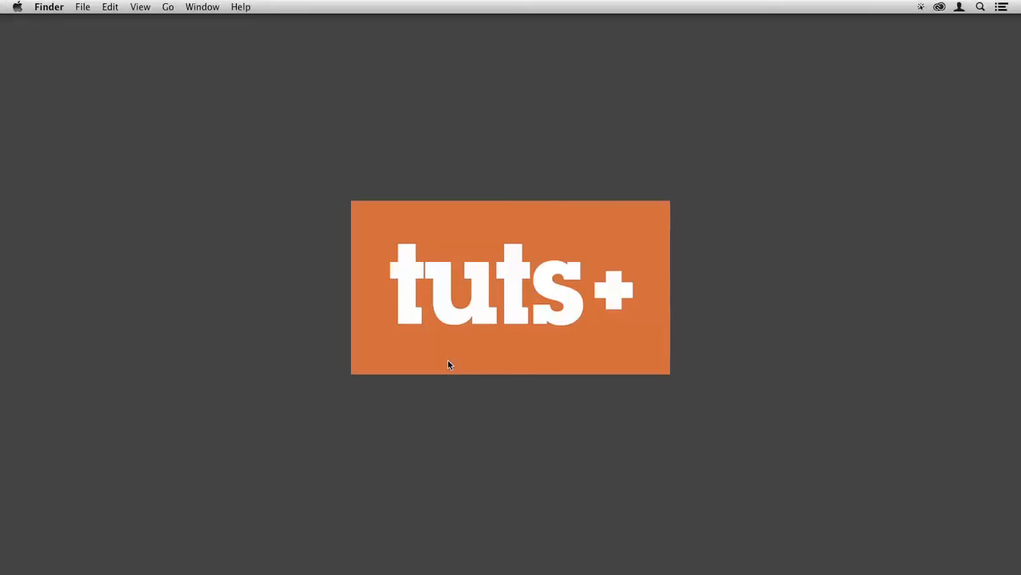
# - Back in After Effects, toggle Bridge1.JPG visibility near the end of the shot for comparison, and return to the first frame
pyautogui.click(531, 523)
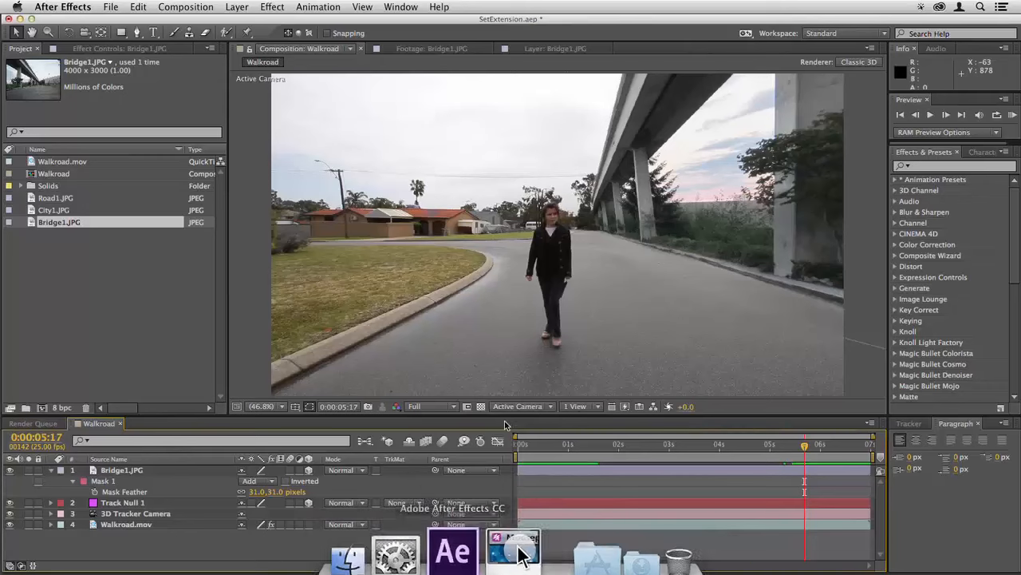
pyautogui.moveTo(799, 457)
pyautogui.mouseDown()
pyautogui.moveTo(841, 458)
pyautogui.moveTo(820, 459)
pyautogui.mouseUp()
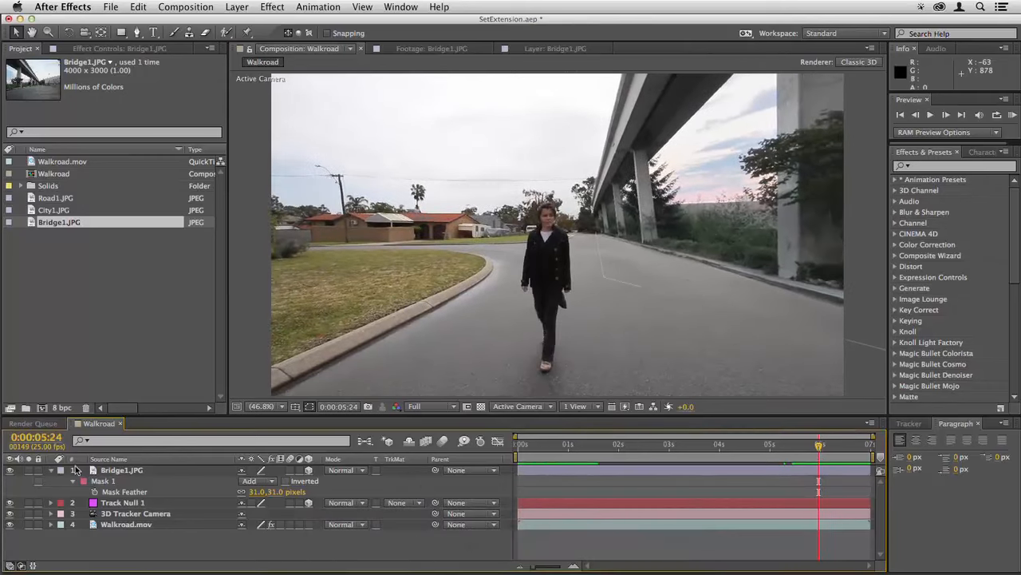
pyautogui.click(8, 470)
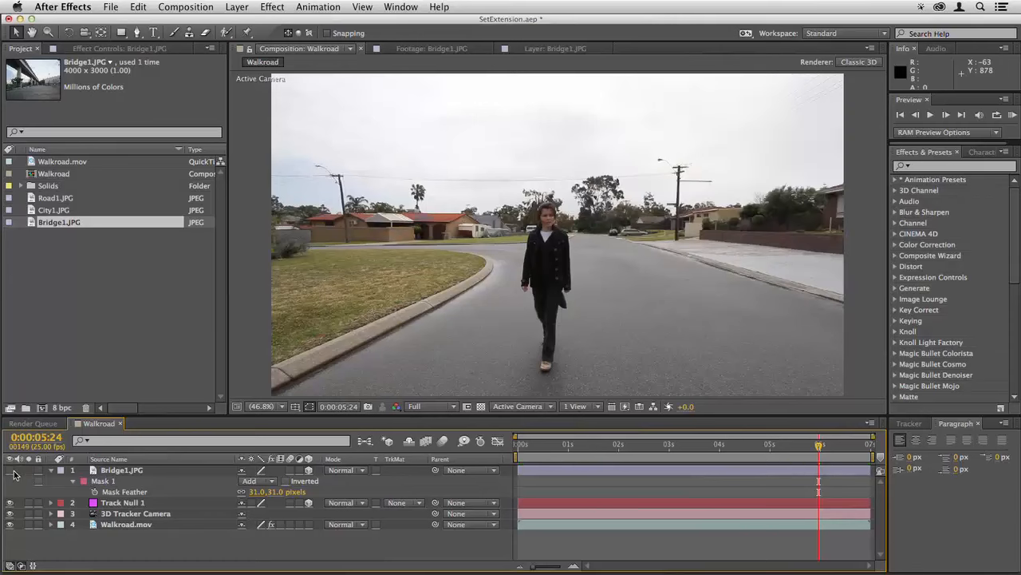
pyautogui.click(9, 470)
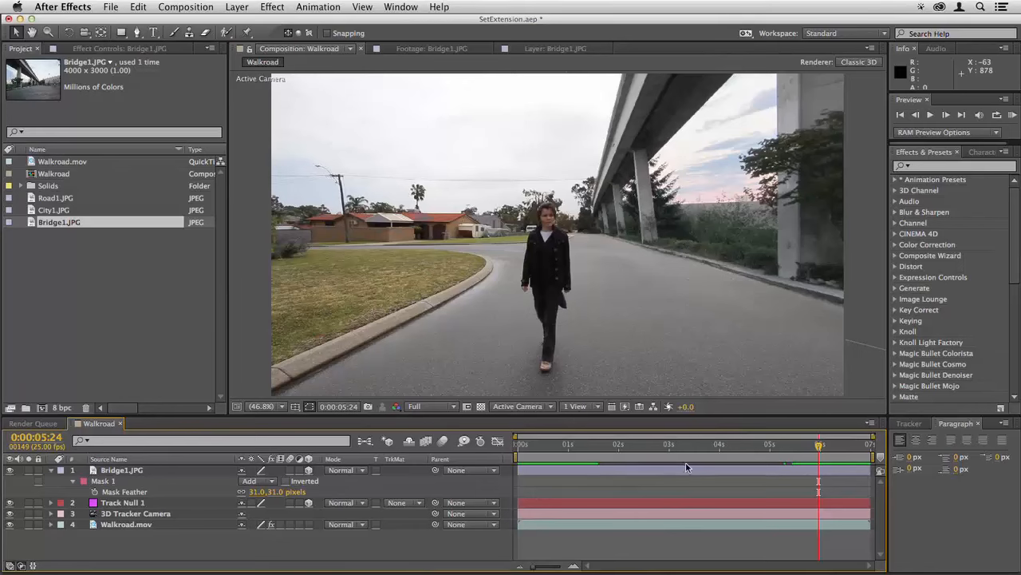
pyautogui.click(801, 453)
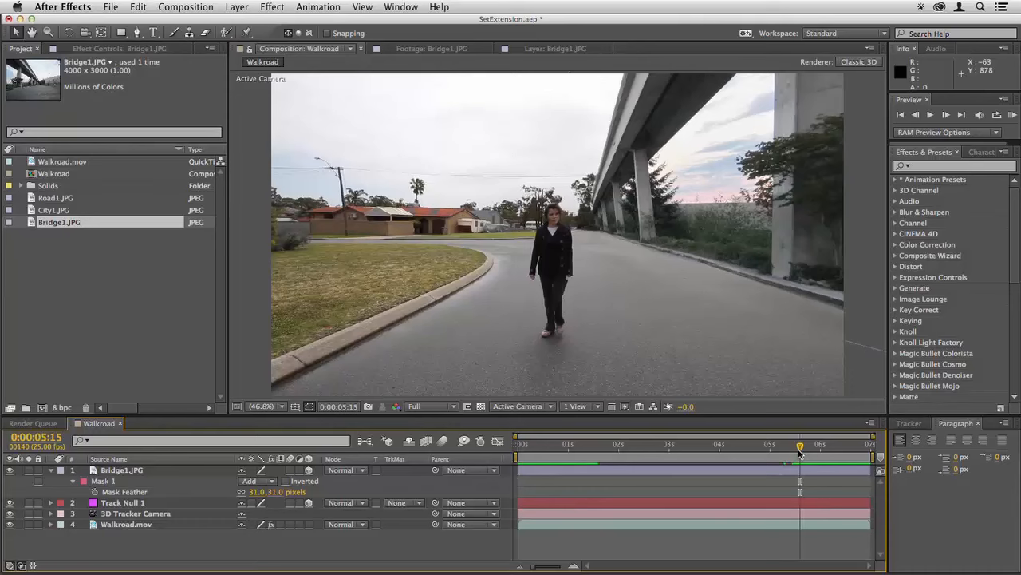
pyautogui.click(521, 450)
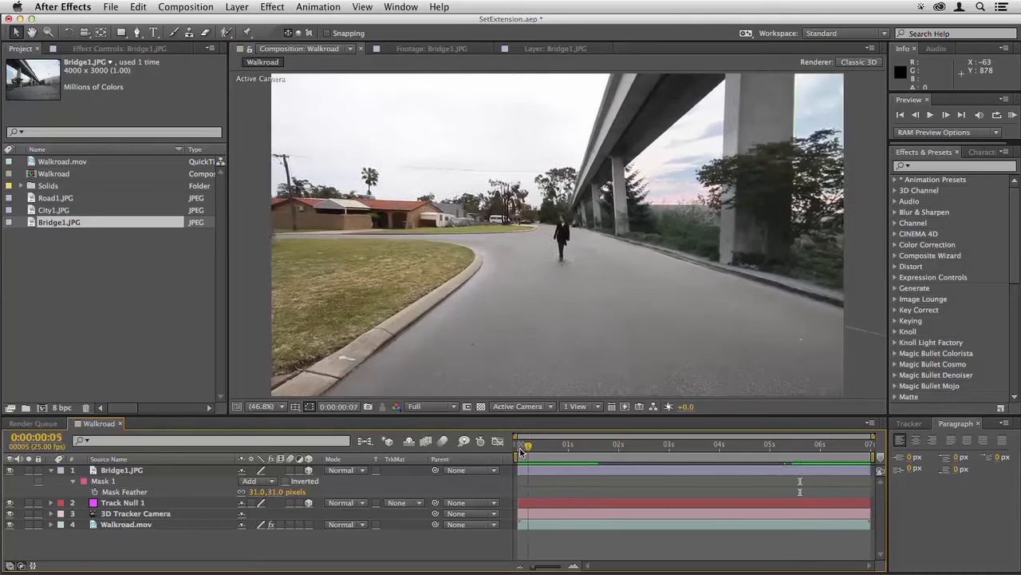
# - Add Road1.JPG to the Walkroad composition as a 3D layer above Bridge1.JPG
pyautogui.click(35, 206)
pyautogui.click(33, 199)
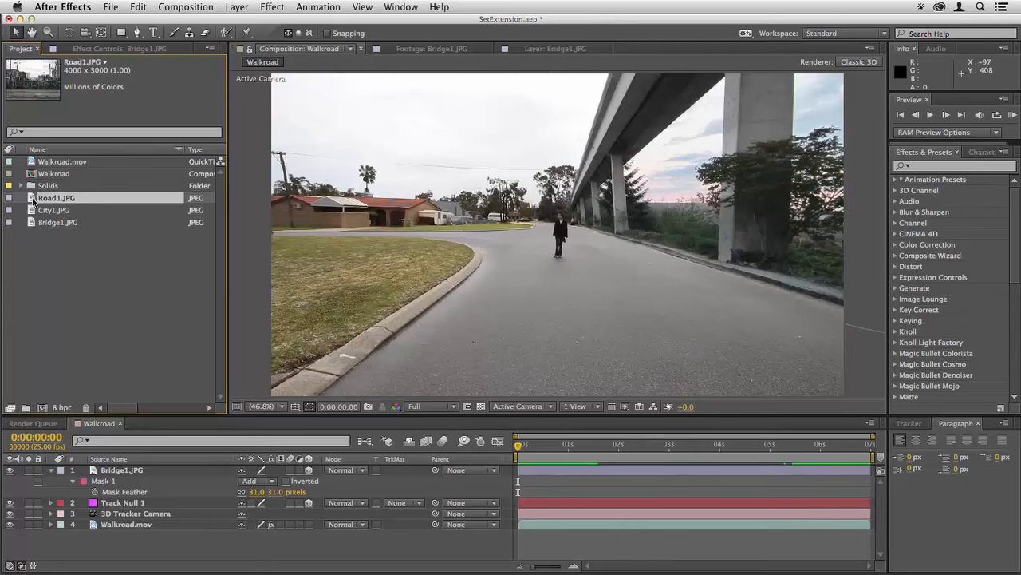
pyautogui.moveTo(33, 199); pyautogui.dragTo(547, 257)
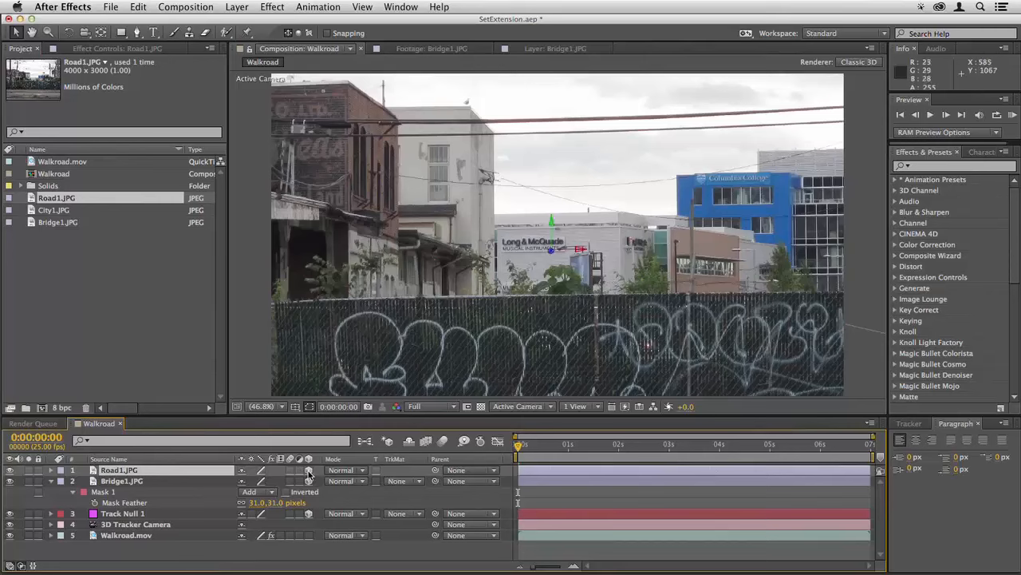
# - Rotate Road1.JPG so its fence recedes along the left side of the road, and raise it toward the curb line
pyautogui.press('c')
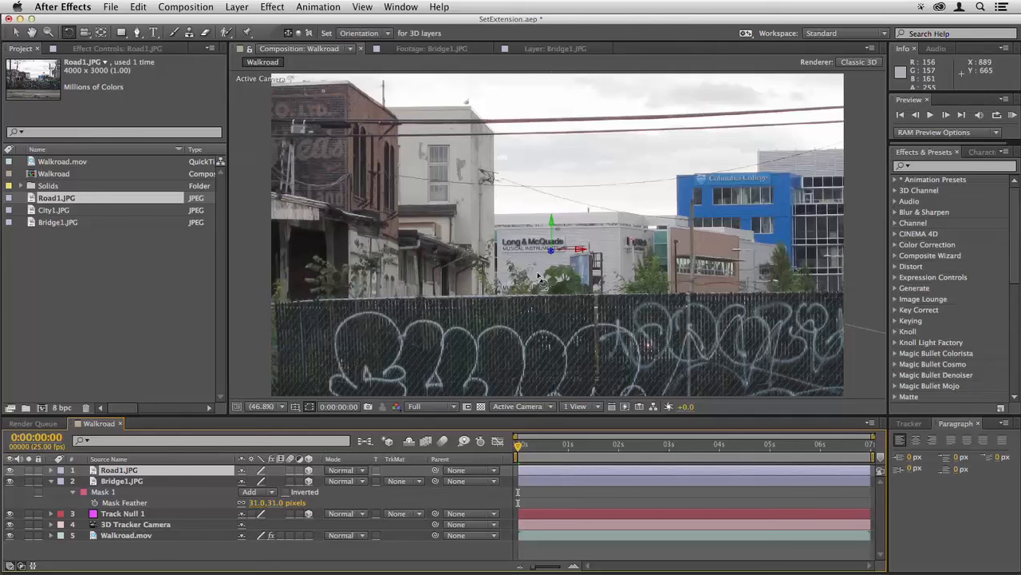
pyautogui.moveTo(538, 276); pyautogui.dragTo(326, 169)
pyautogui.press('v')
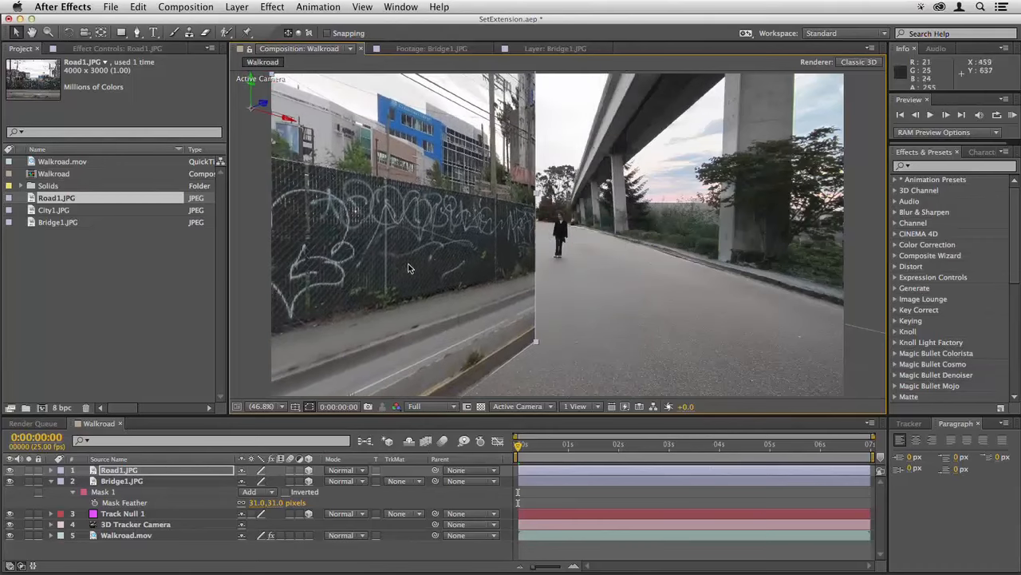
pyautogui.moveTo(476, 317); pyautogui.dragTo(480, 283)
# - Reduce Road1.JPG's opacity to 76% and rotate it further so it runs along the direction of the road
pyautogui.press('t')
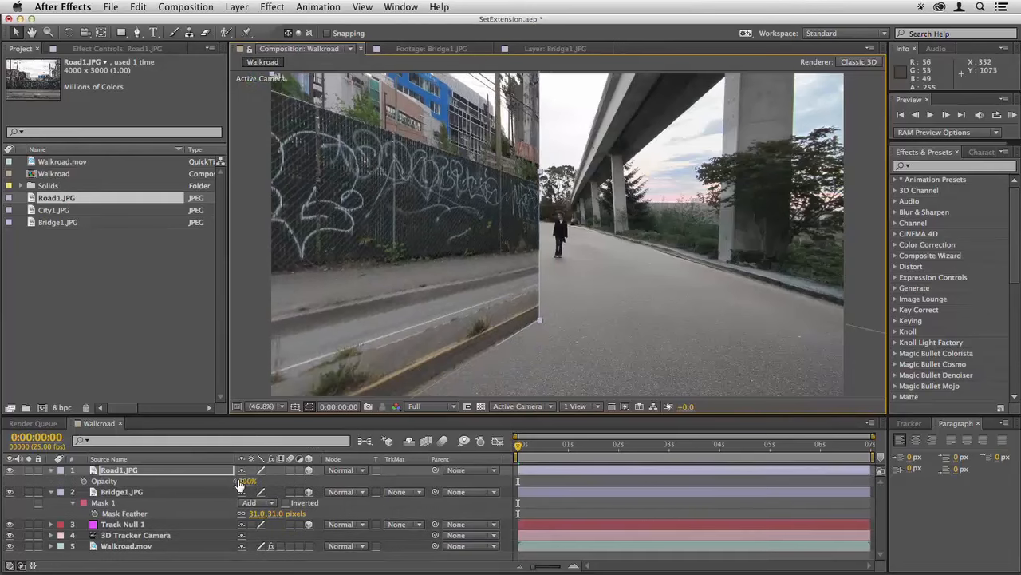
pyautogui.moveTo(248, 481); pyautogui.dragTo(228, 482)
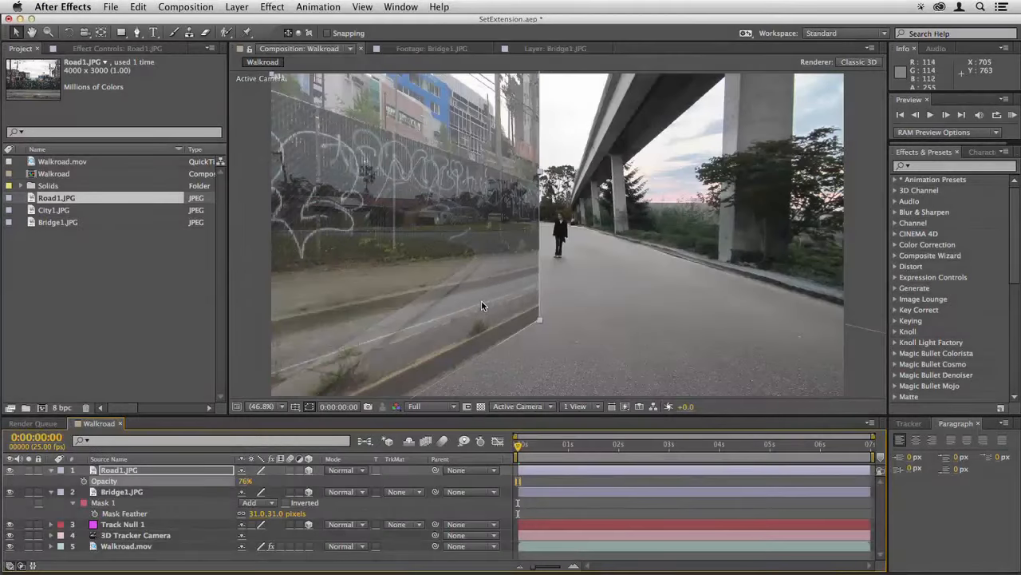
pyautogui.press('w')
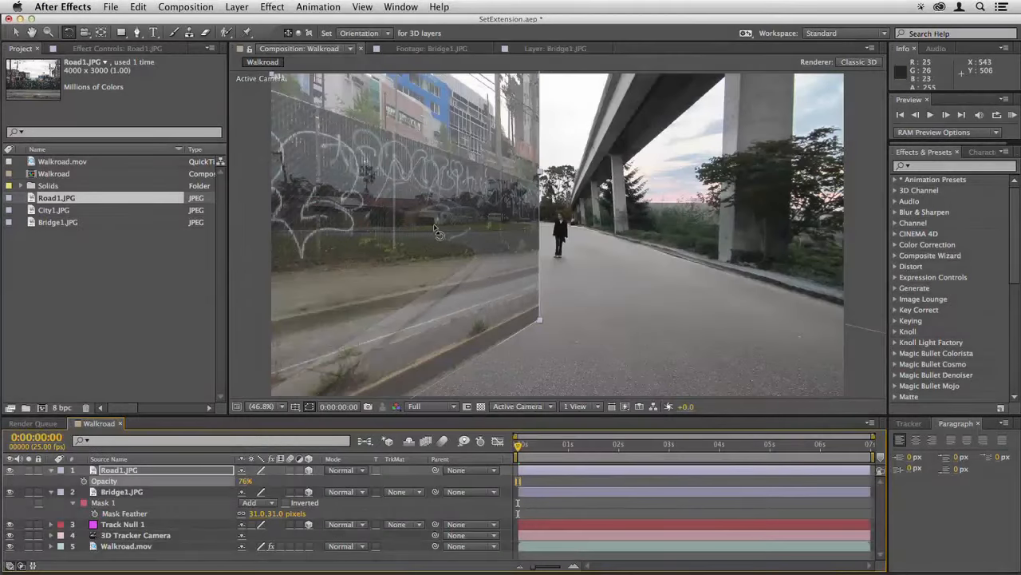
pyautogui.moveTo(468, 252); pyautogui.dragTo(416, 240)
pyautogui.press('v')
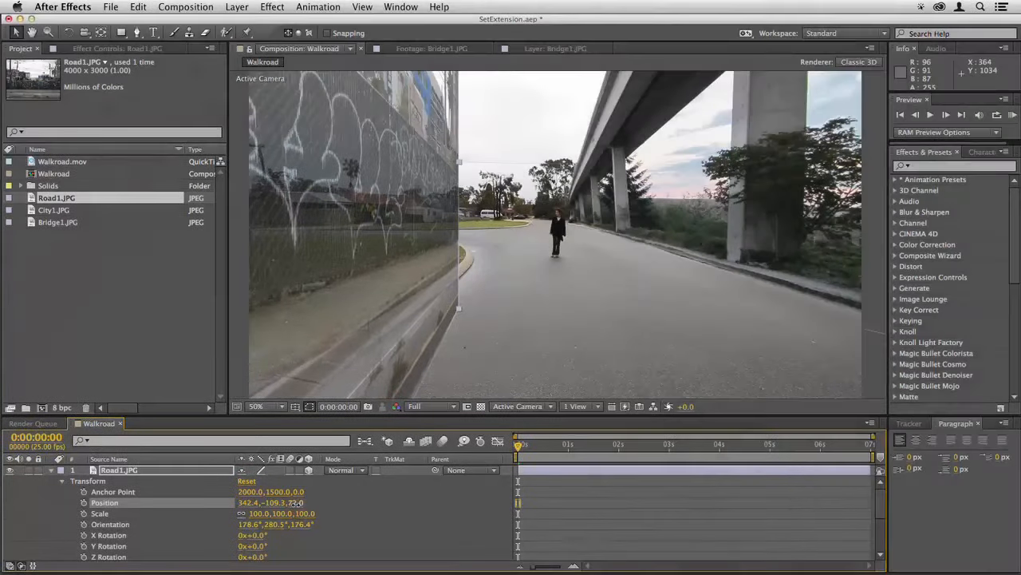
# - Push Road1.JPG deeper into the scene by setting its Z position to 1749
pyautogui.moveTo(296, 502); pyautogui.dragTo(822, 487)
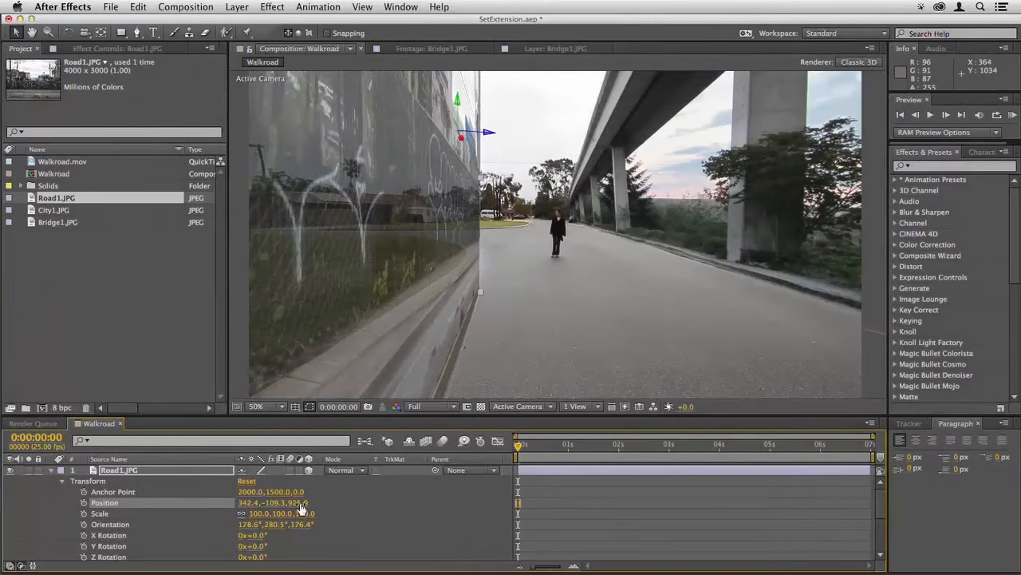
pyautogui.moveTo(302, 509); pyautogui.dragTo(789, 482)
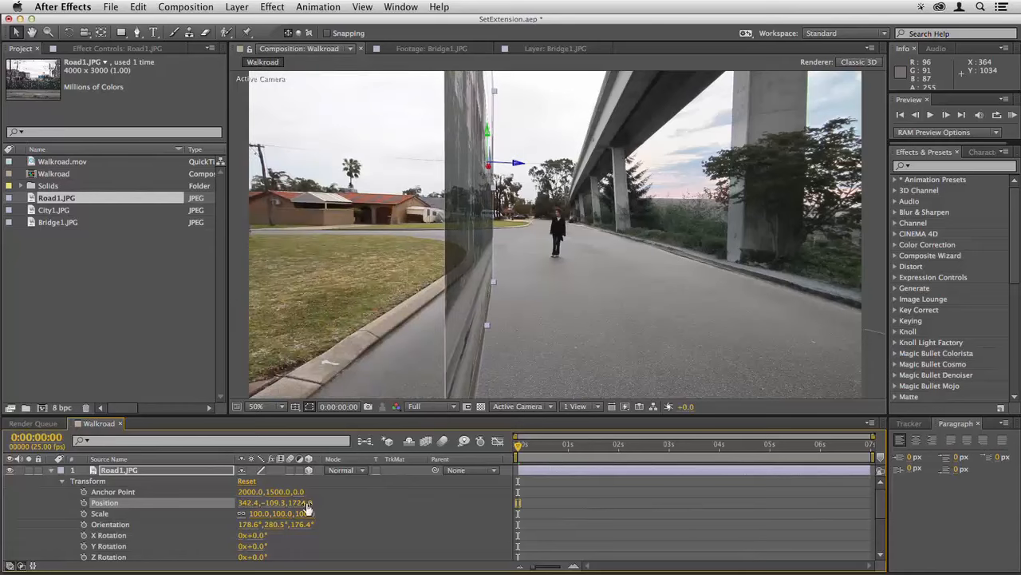
pyautogui.moveTo(308, 503); pyautogui.dragTo(315, 503)
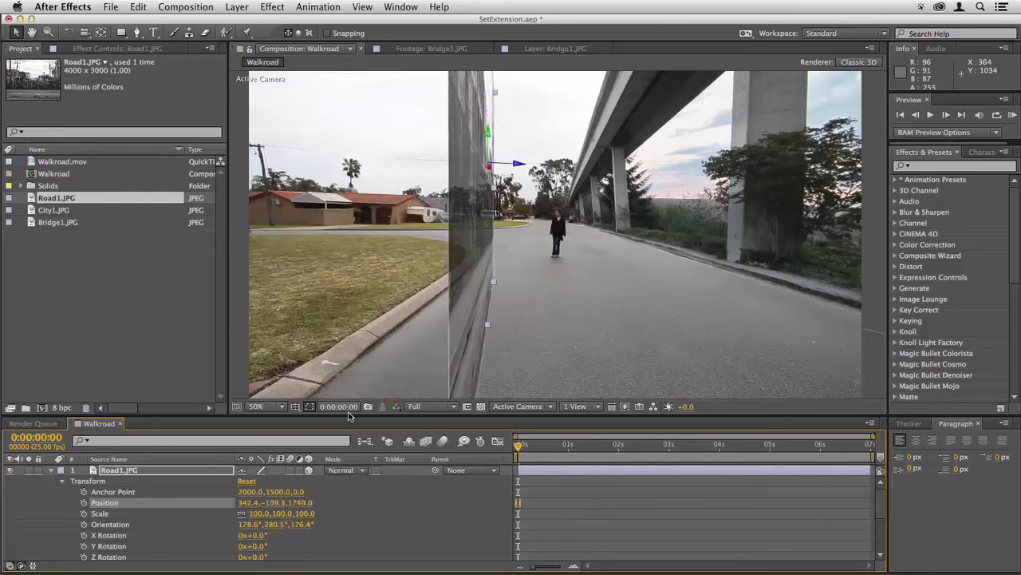
# - Rotate Road1.JPG to an orientation of about 28.9°, 271.7°, 22.8° and scale it uniformly to 150%
pyautogui.press('w')
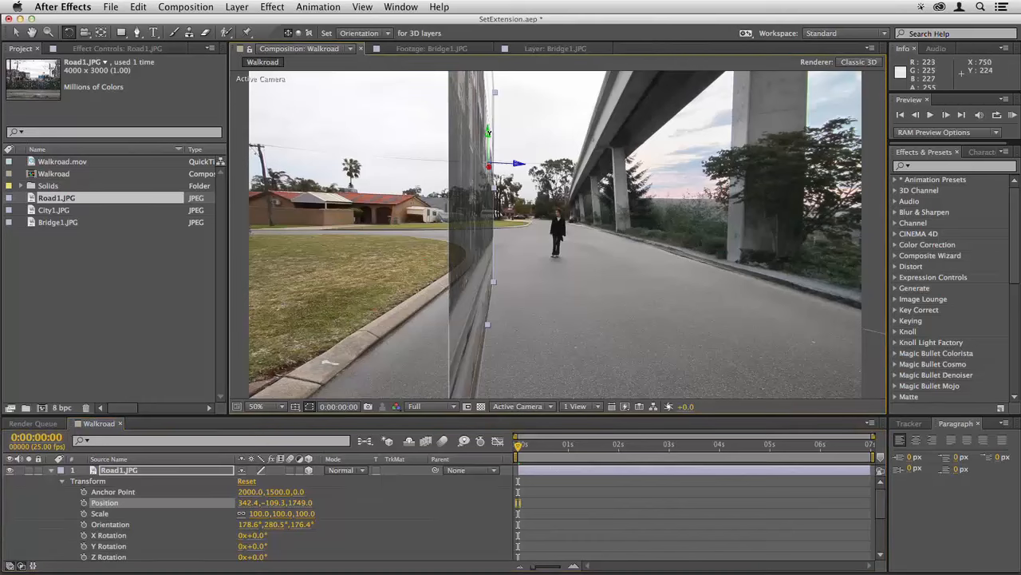
pyautogui.moveTo(489, 132); pyautogui.dragTo(486, 132)
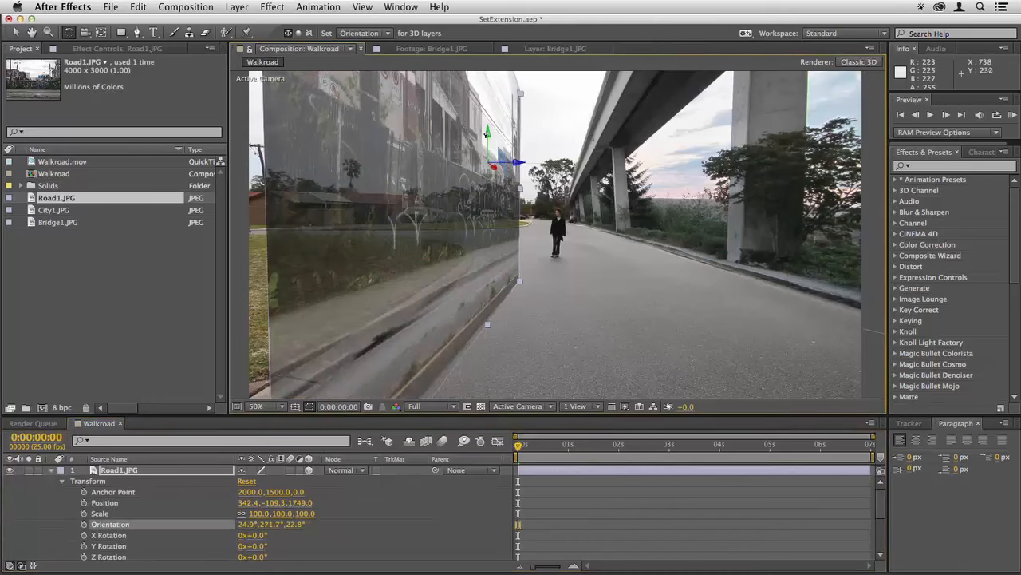
pyautogui.moveTo(496, 179); pyautogui.dragTo(494, 182)
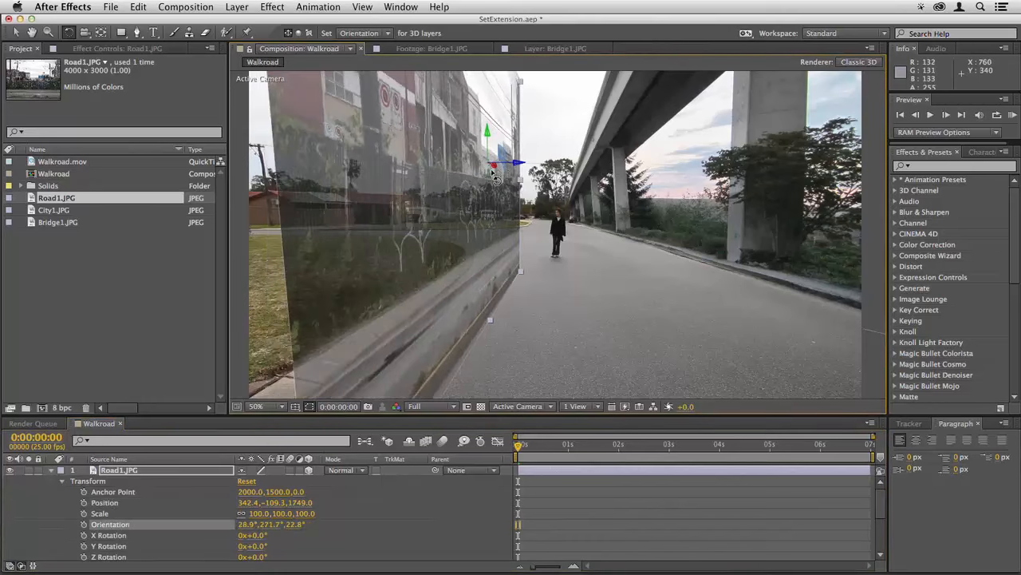
pyautogui.press('s')
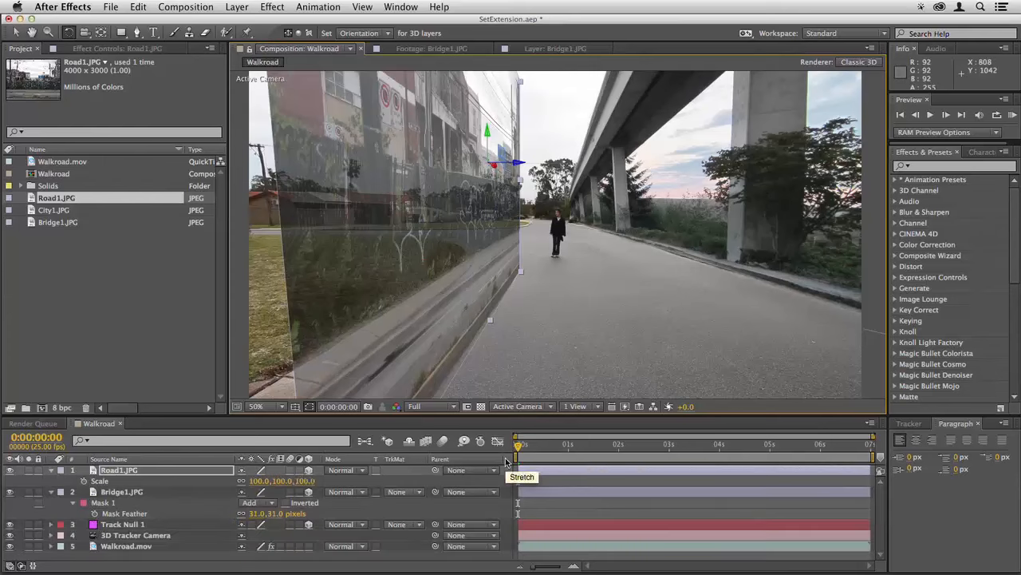
pyautogui.moveTo(291, 481); pyautogui.dragTo(321, 481)
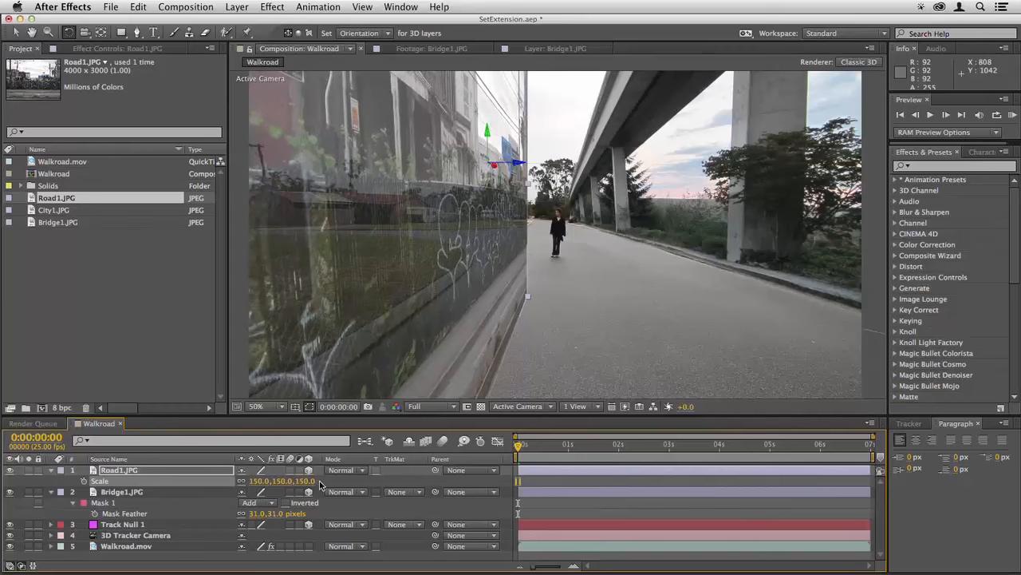
# - Move Road1.JPG sideways to the left edge of the road and restore its opacity to 100%
pyautogui.press('v')
pyautogui.moveTo(496, 170); pyautogui.dragTo(896, 190)
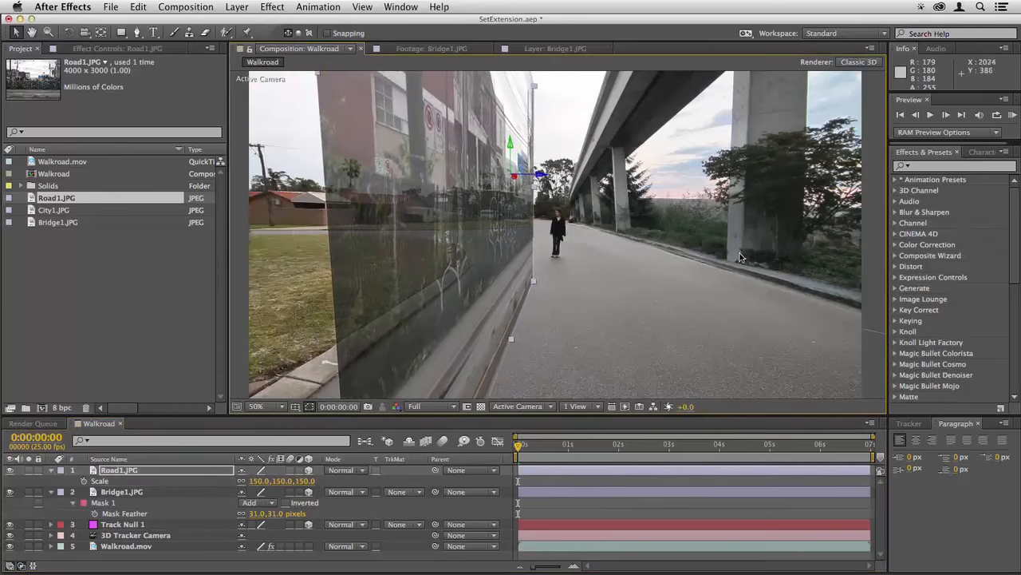
pyautogui.moveTo(544, 175); pyautogui.dragTo(145, 179)
pyautogui.press('t')
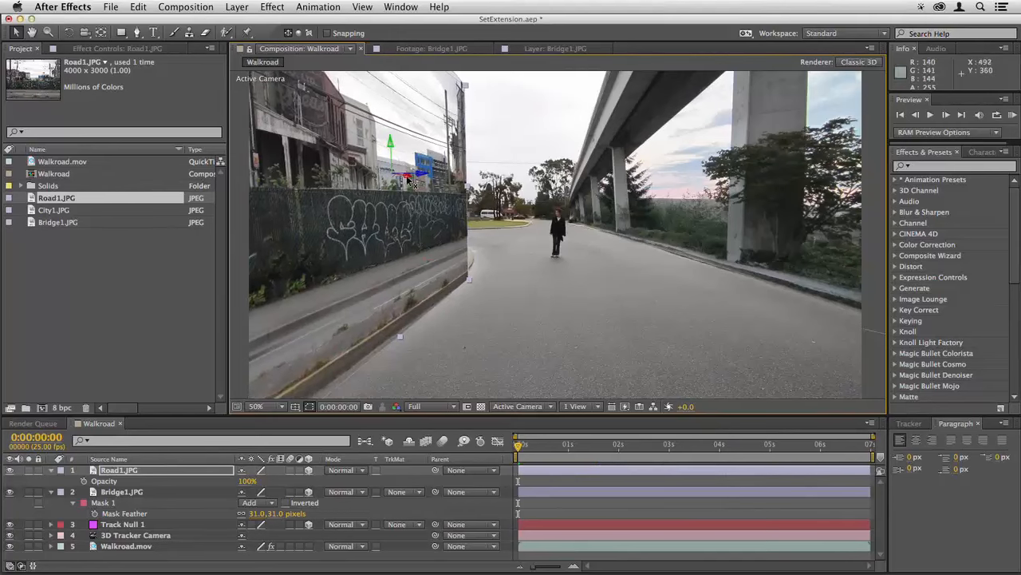
# - Push Road1.JPG farther away from the camera along Z beside the left curb
pyautogui.click(50, 471)
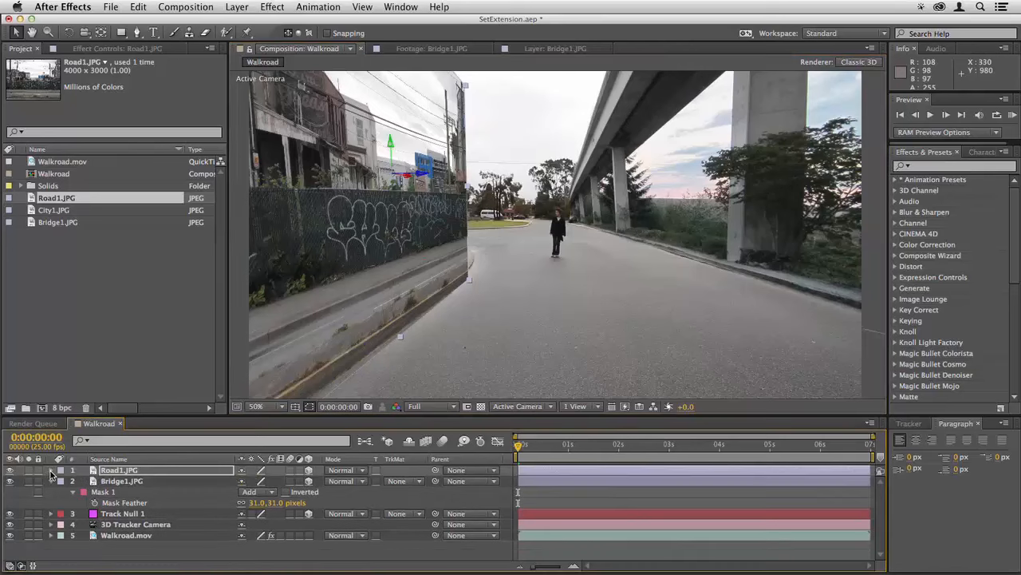
pyautogui.click(50, 471)
pyautogui.moveTo(302, 504); pyautogui.dragTo(582, 497)
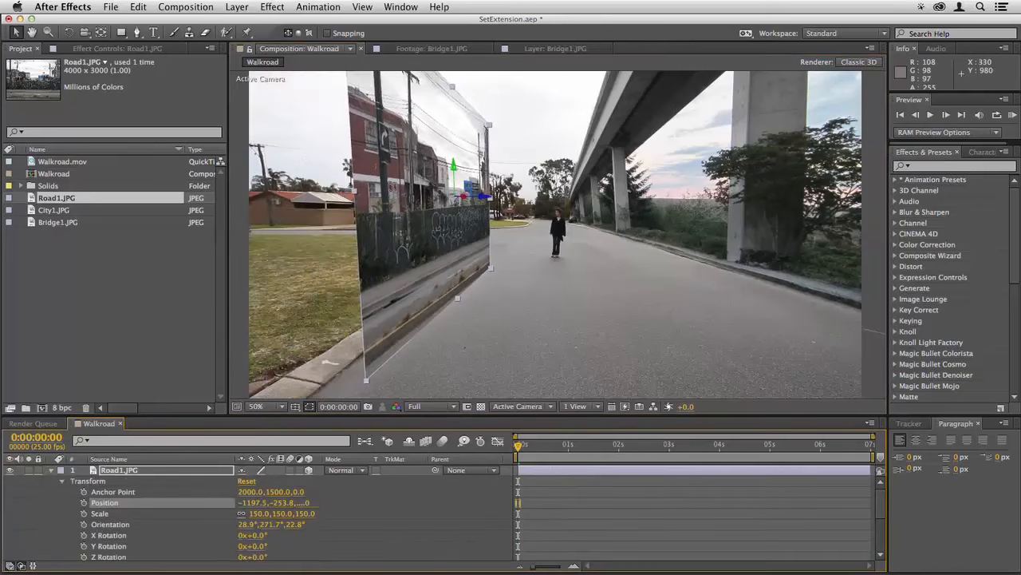
pyautogui.moveTo(307, 503); pyautogui.dragTo(336, 503)
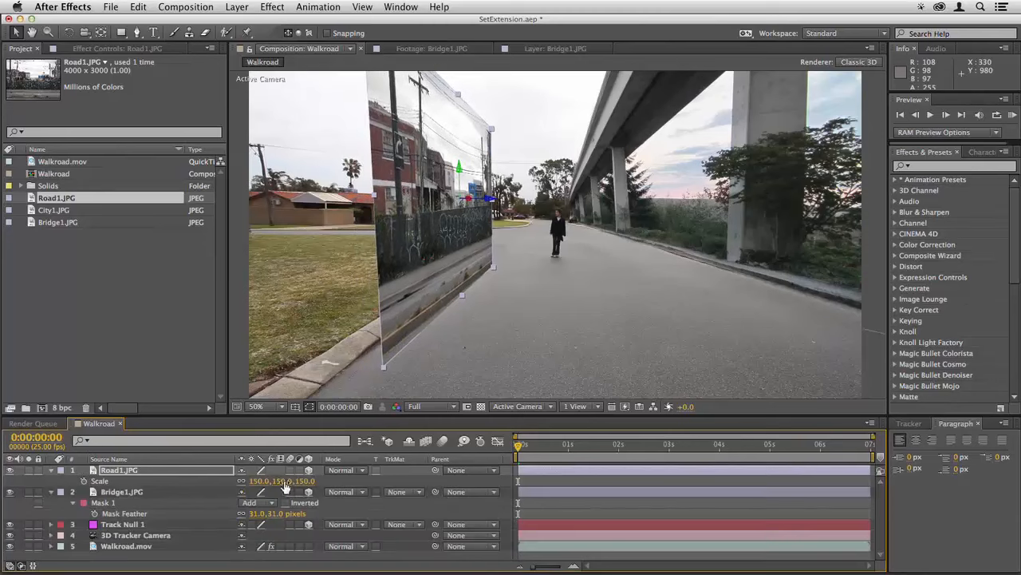
# - Scale Road1.JPG uniformly to 247% and raise it to line up with the left curb
pyautogui.moveTo(285, 487); pyautogui.dragTo(345, 481)
pyautogui.moveTo(371, 345); pyautogui.dragTo(390, 282)
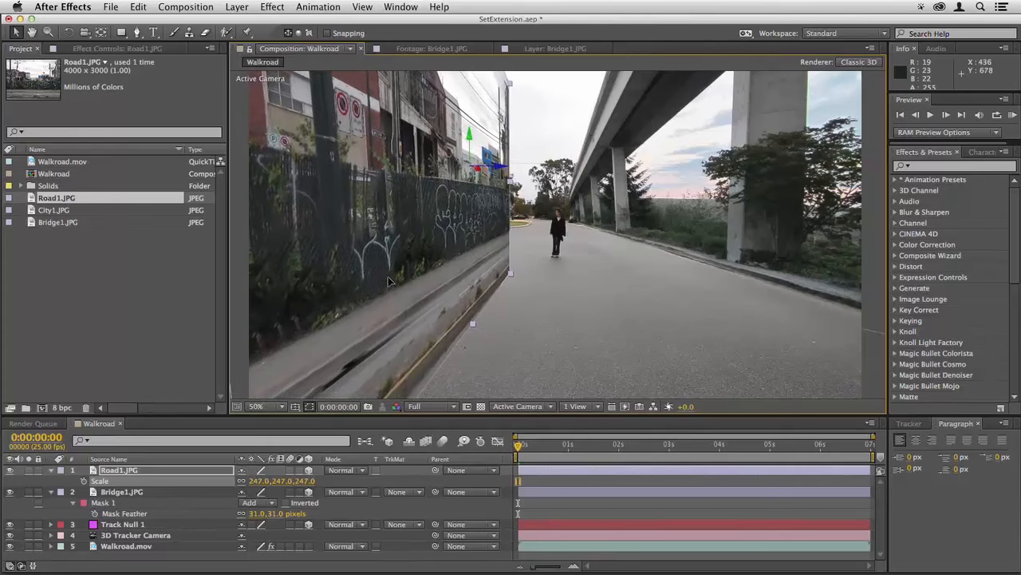
pyautogui.moveTo(511, 182); pyautogui.dragTo(523, 177)
pyautogui.press('super+z')
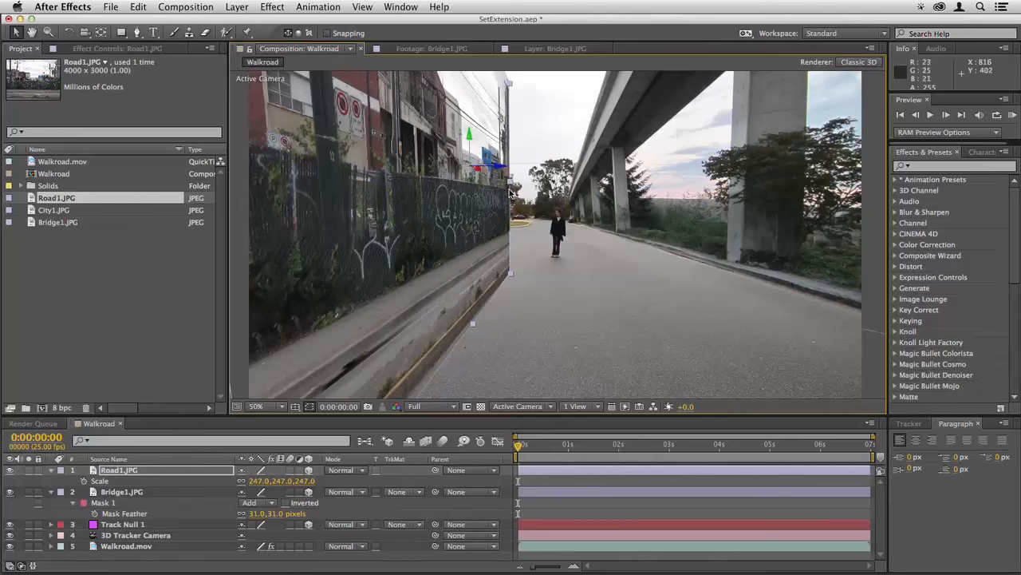
# - Stretch only the X scale of Road1.JPG to 465.1% and slide the layer back along the road
pyautogui.moveTo(511, 183); pyautogui.dragTo(1020, 133)
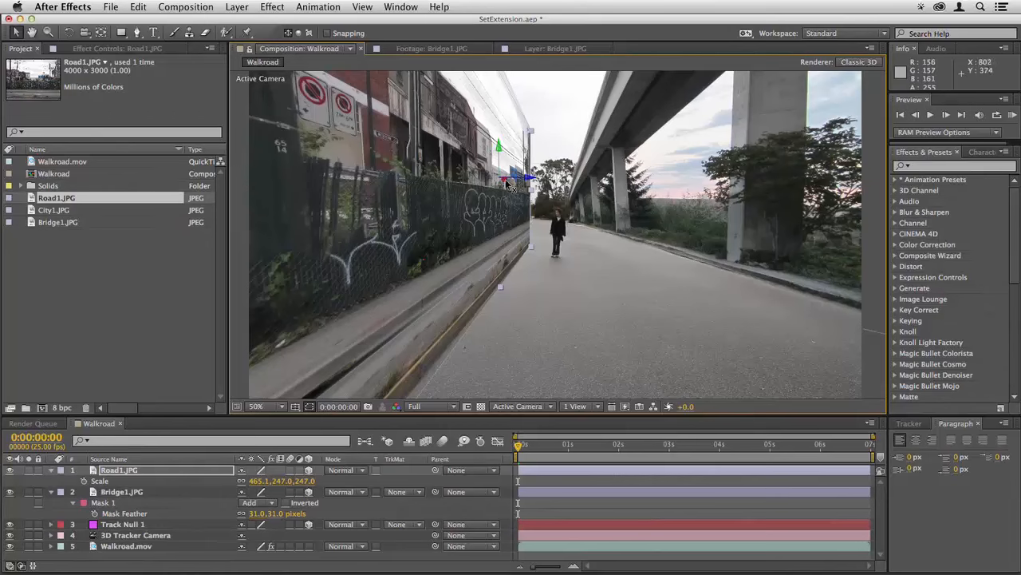
pyautogui.moveTo(505, 179); pyautogui.dragTo(969, 118)
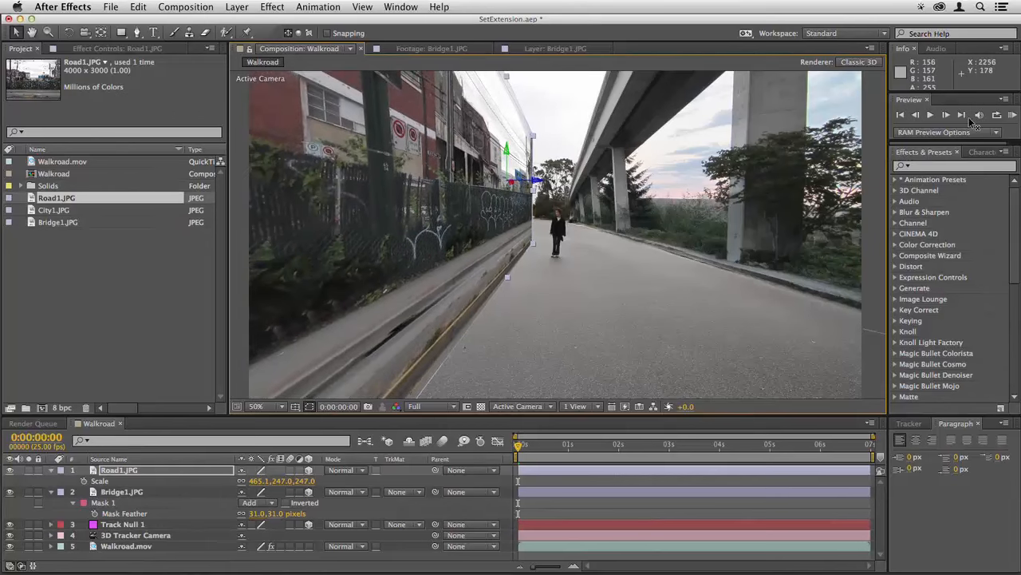
pyautogui.moveTo(512, 182); pyautogui.dragTo(502, 204)
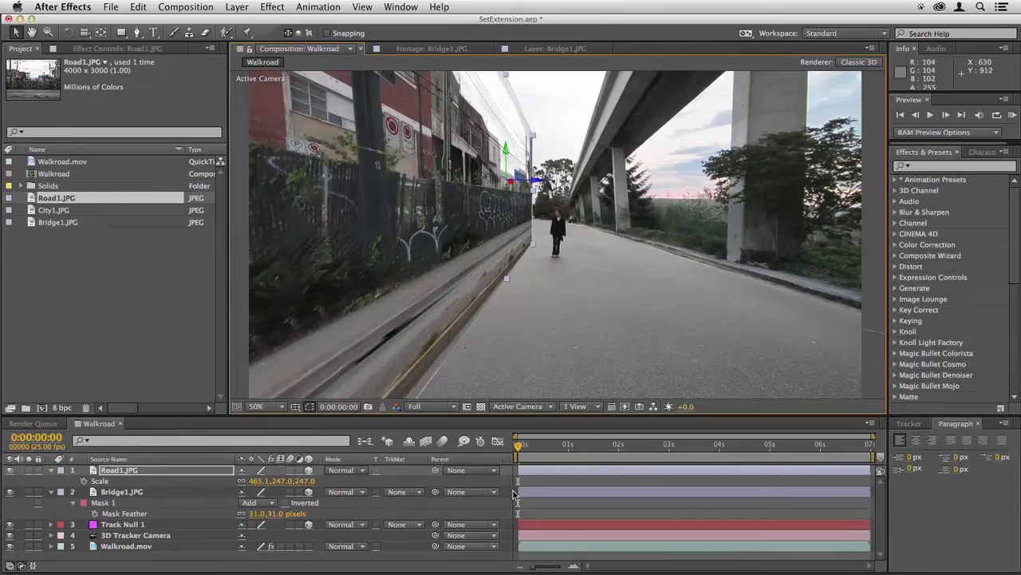
# - Examine Road1.JPG against the footage at 0:00:00:11, leaving its opacity at 100%
pyautogui.click(540, 444)
pyautogui.press('t')
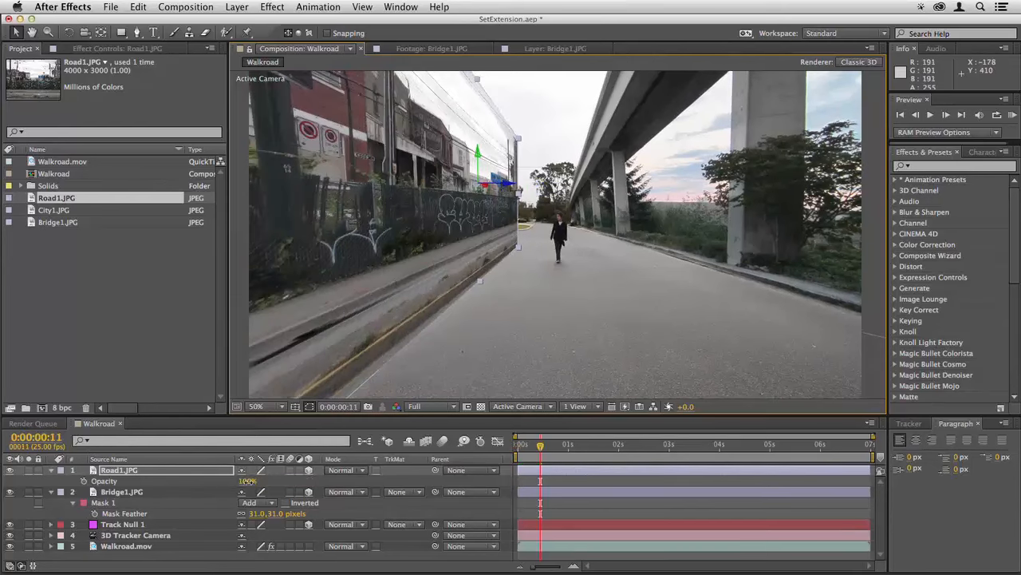
pyautogui.moveTo(247, 482)
pyautogui.mouseDown()
pyautogui.moveTo(230, 482)
pyautogui.moveTo(310, 481)
pyautogui.mouseUp()
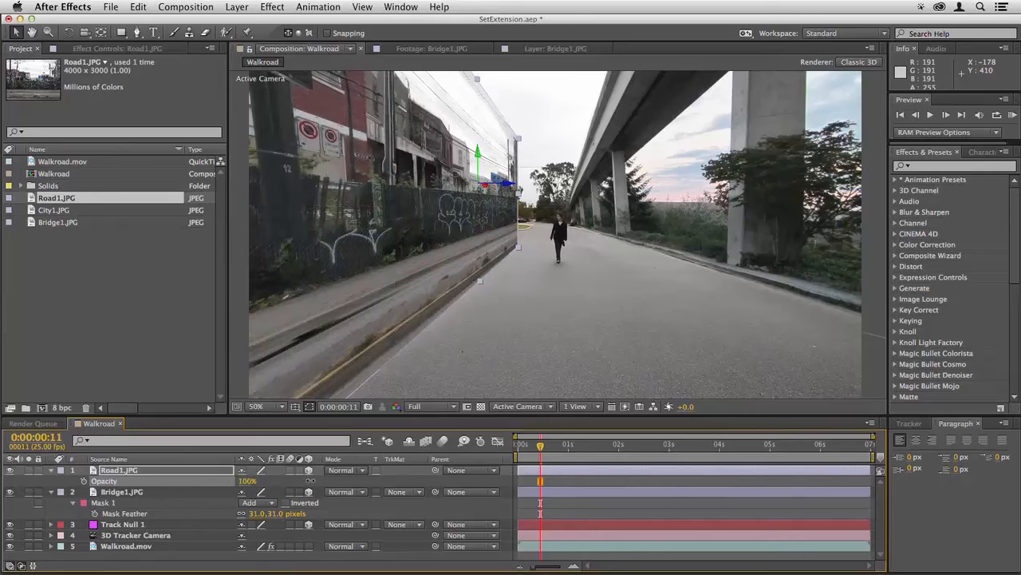
# - Draw a closed mask on Road1.JPG that keeps everything above the sidewalk's curb and cuts off the road below
pyautogui.doubleClick(520, 477)
pyautogui.press('g')
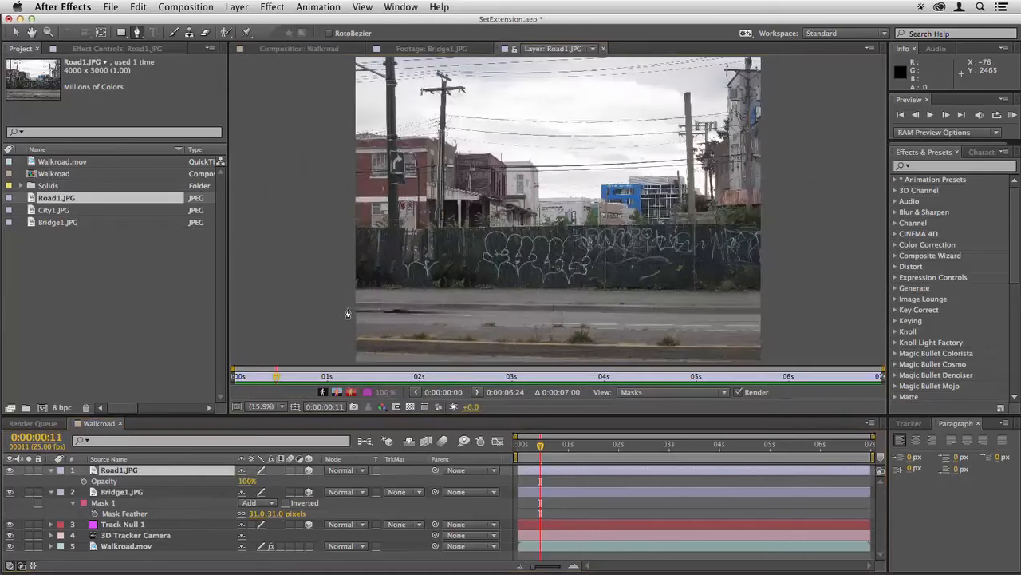
pyautogui.click(353, 311)
pyautogui.click(431, 311)
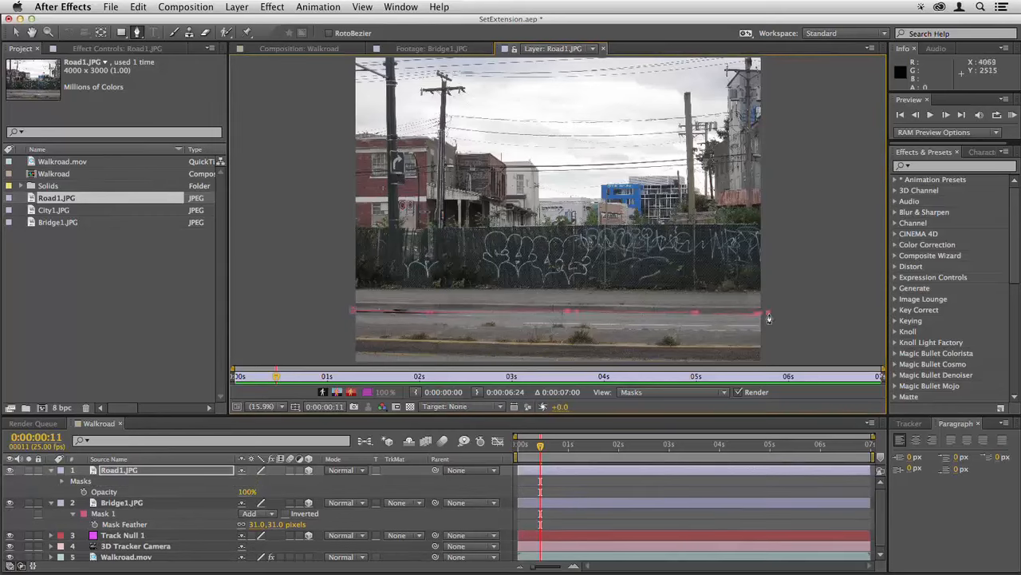
pyautogui.click(345, 59)
pyautogui.click(335, 299)
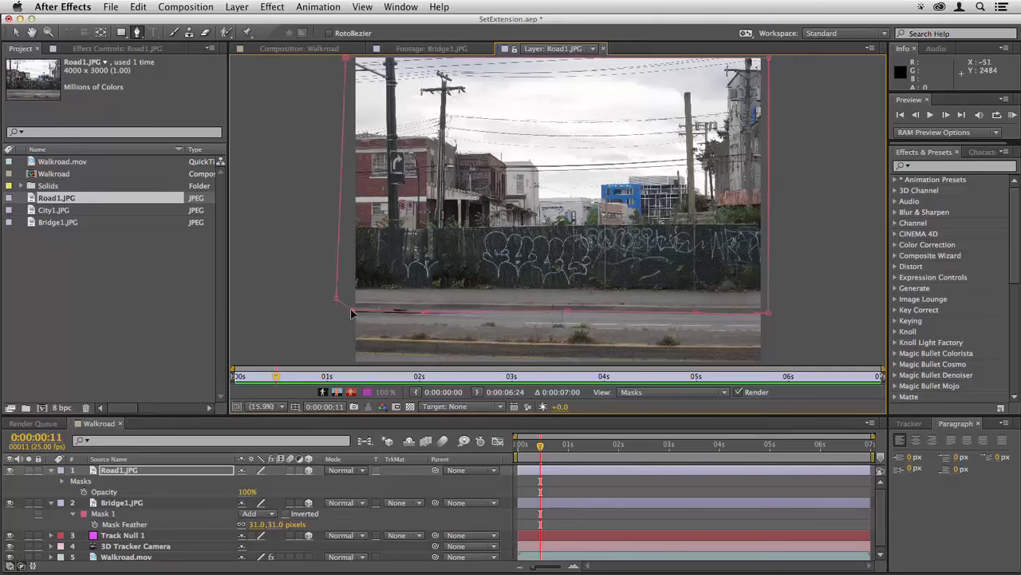
pyautogui.click(351, 310)
# - Lower the masked Road1.JPG over the original curb in the composition and feather its mask by 55 pixels
pyautogui.moveTo(404, 211); pyautogui.dragTo(407, 217)
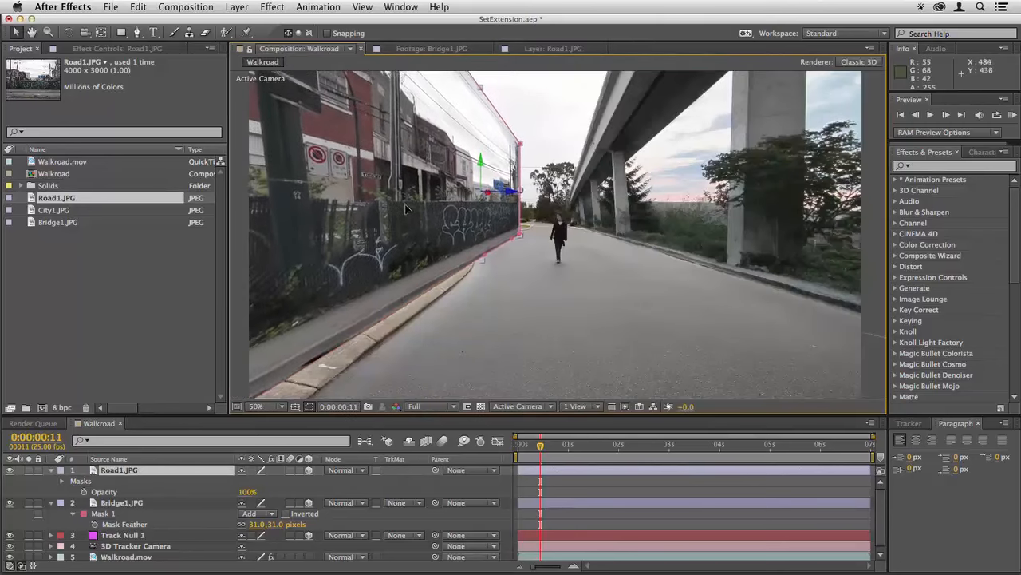
pyautogui.press('f')
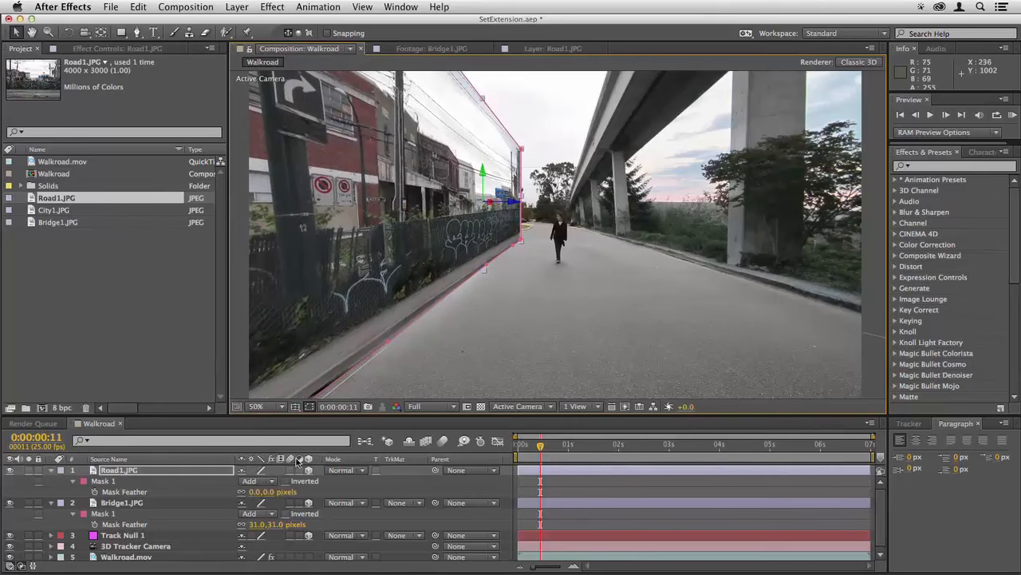
pyautogui.moveTo(263, 492); pyautogui.dragTo(294, 493)
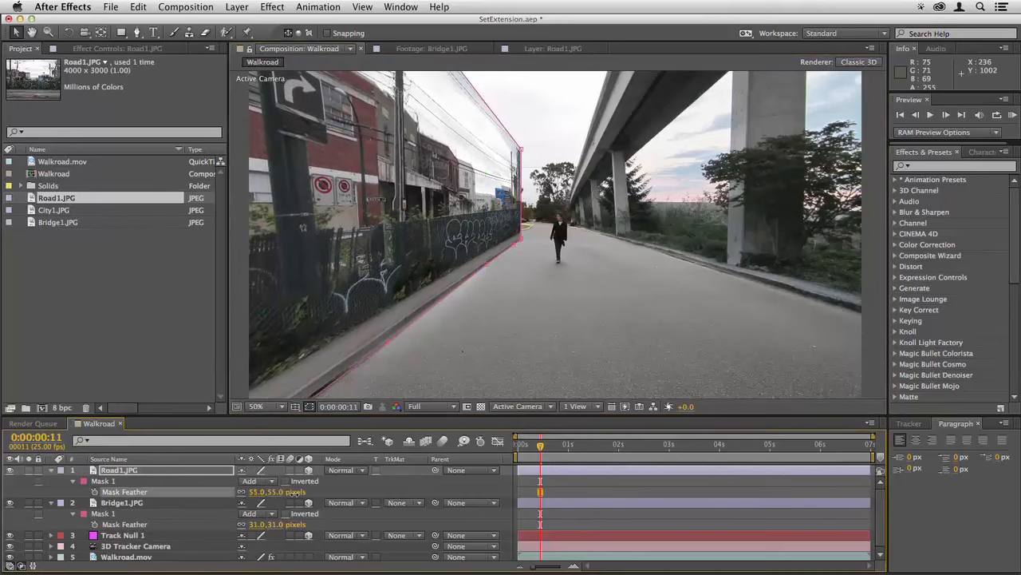
# - Play the shot near 0:00:05:14 to check the road extension, and deselect Road1.JPG back at the first frame
pyautogui.moveTo(771, 447); pyautogui.dragTo(797, 448)
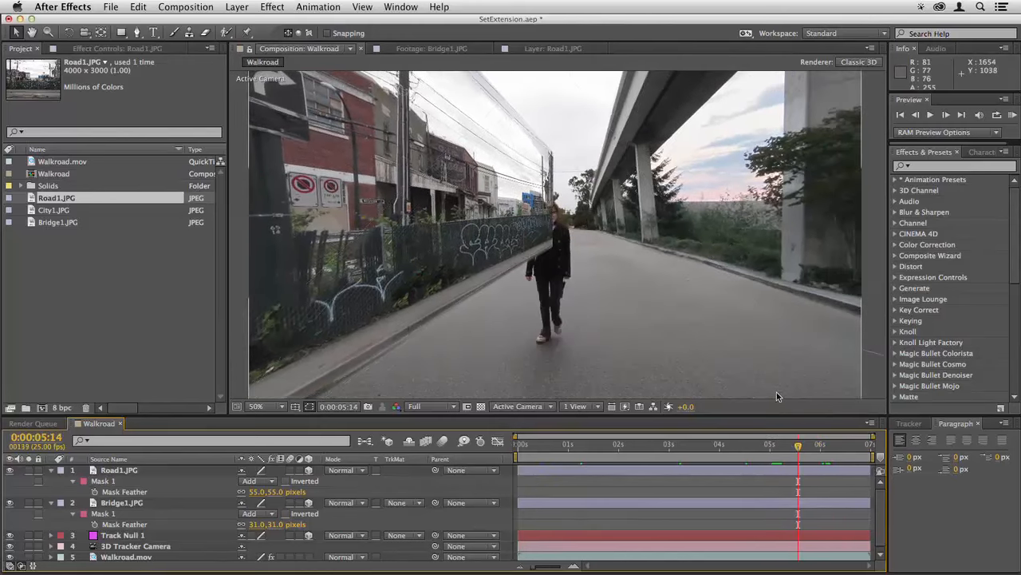
pyautogui.press('space')
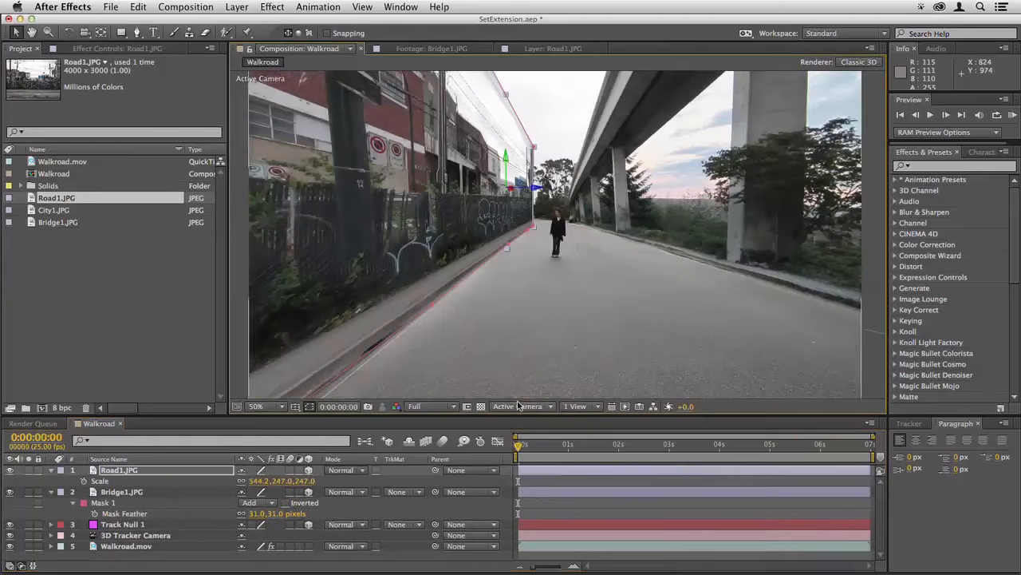
pyautogui.click(540, 483)
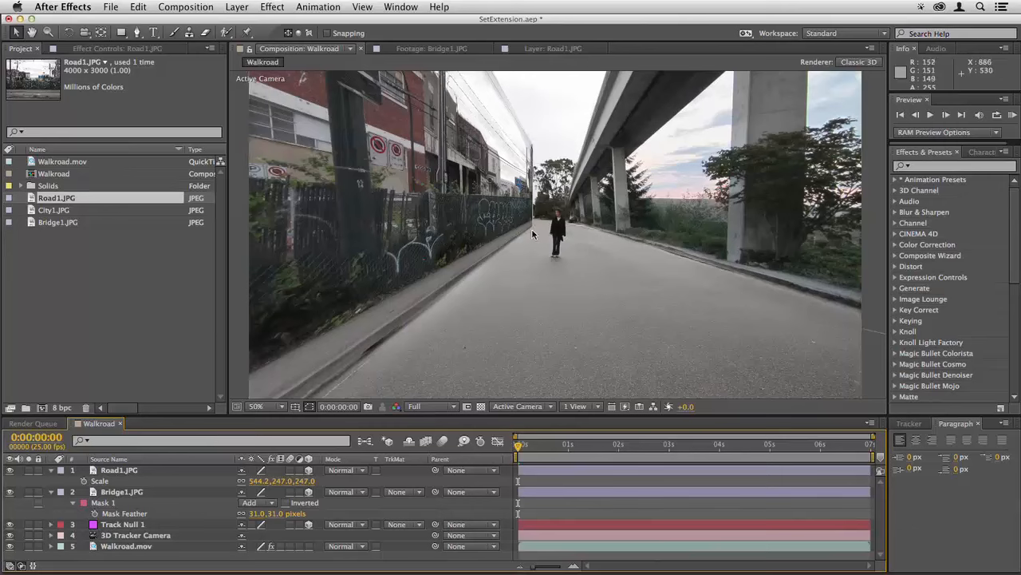
pyautogui.click(498, 238)
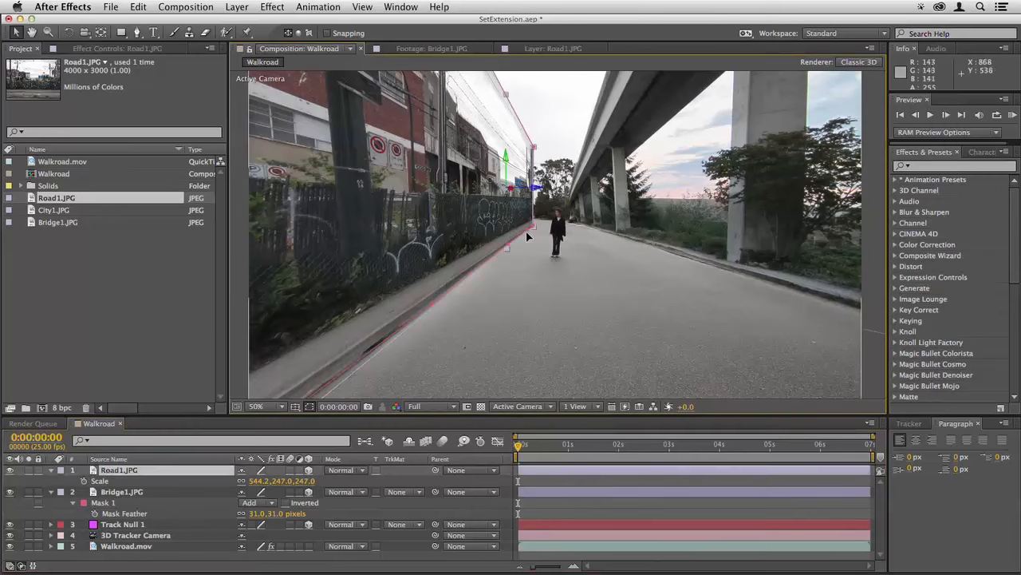
pyautogui.press('Return')
pyautogui.click(543, 476)
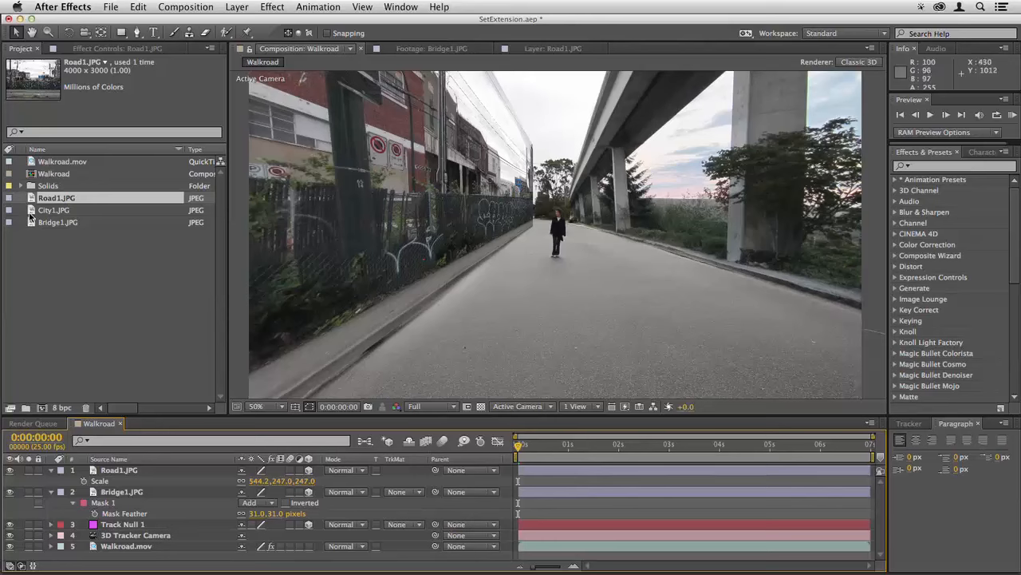
# - Add City1.JPG to the Walkroad composition as a 3D layer and display two horizontal views
pyautogui.moveTo(30, 212); pyautogui.dragTo(556, 225)
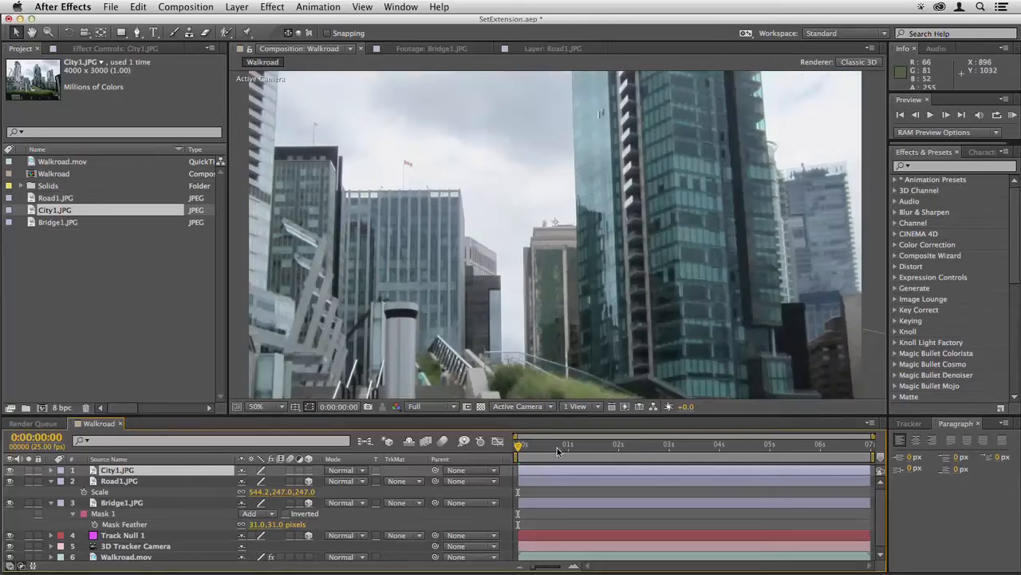
pyautogui.click(310, 470)
pyautogui.click(576, 408)
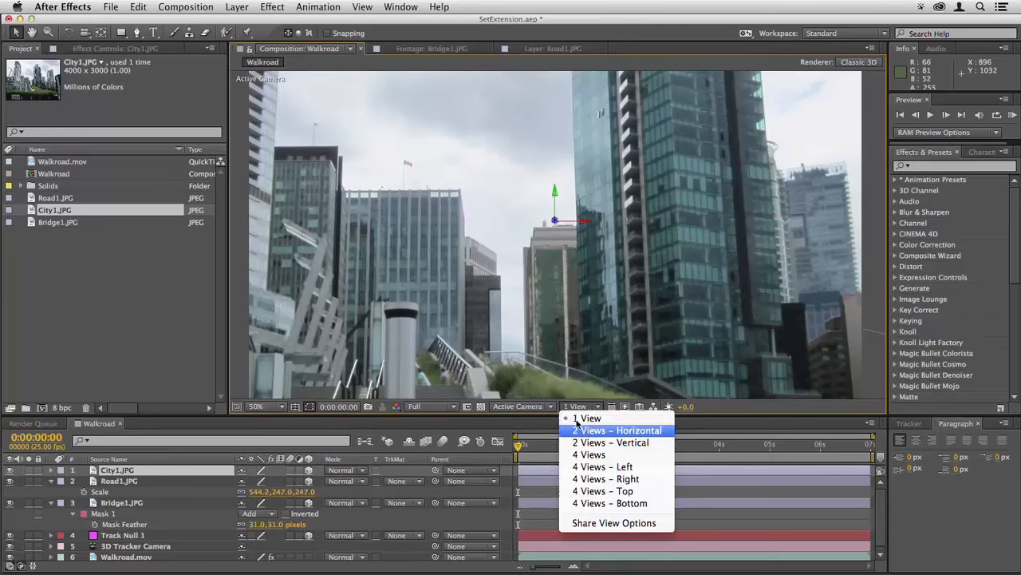
pyautogui.click(591, 431)
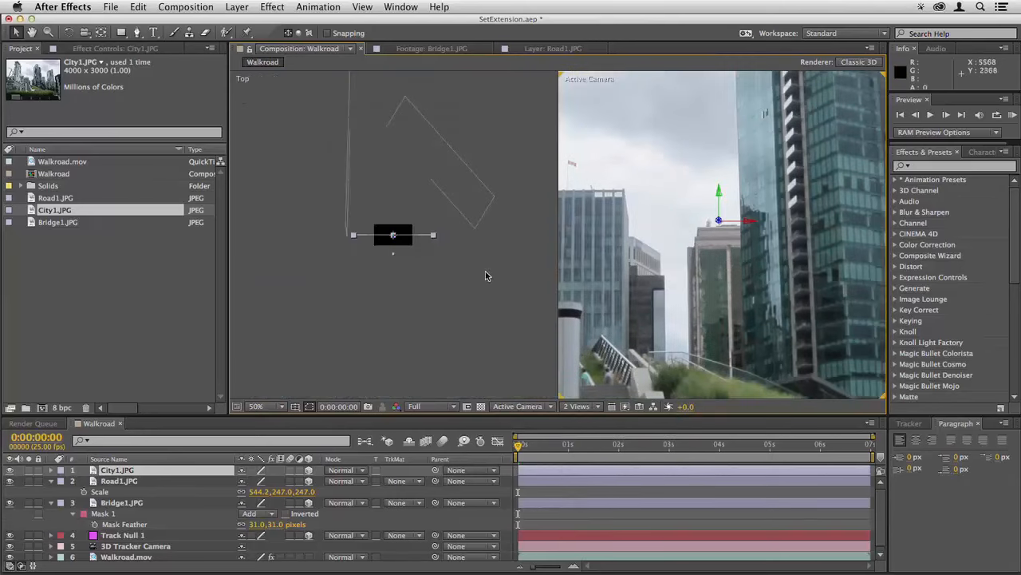
# - Push City1.JPG away from the camera in the Top view until it sits just beyond the far end of Road1.JPG
pyautogui.click(424, 240)
pyautogui.moveTo(423, 241); pyautogui.dragTo(421, 84)
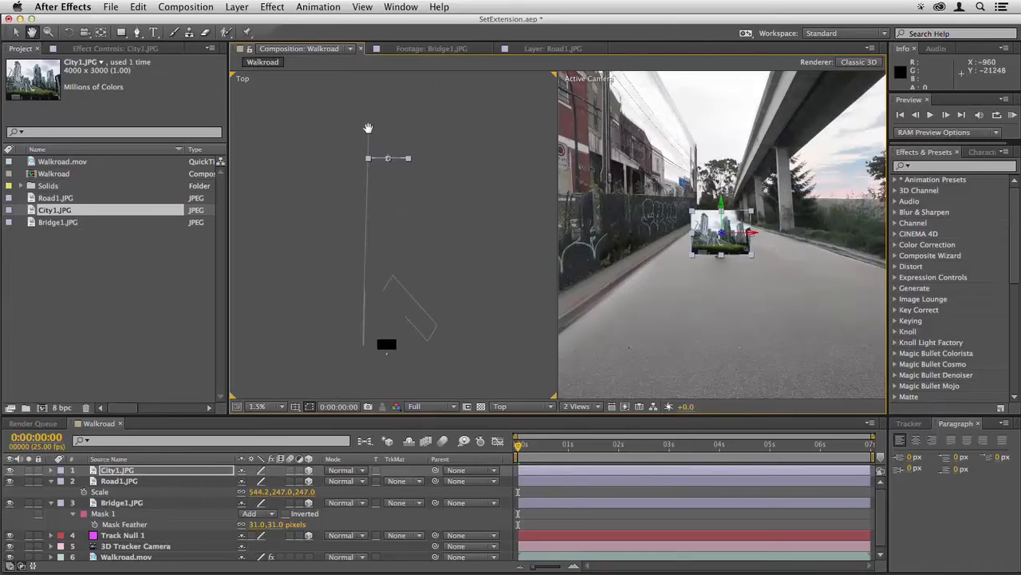
pyautogui.click(368, 128)
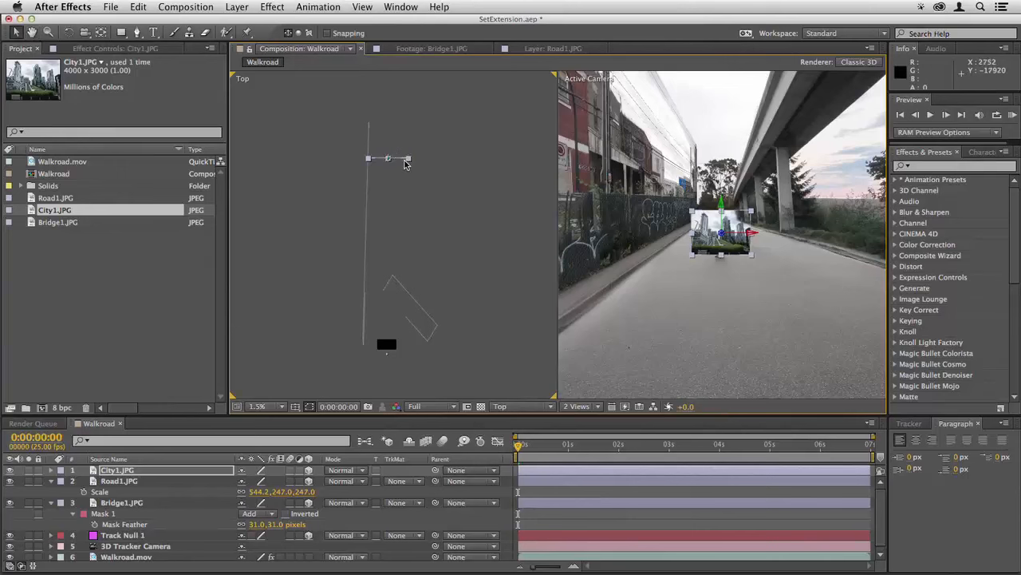
pyautogui.press('v')
pyautogui.moveTo(394, 159)
pyautogui.mouseDown()
pyautogui.moveTo(399, 136)
pyautogui.moveTo(386, 107)
pyautogui.mouseUp()
# - Raise City1.JPG to the horizon at the end of the road, scale it to 187%, and preview the shot
pyautogui.click(721, 224)
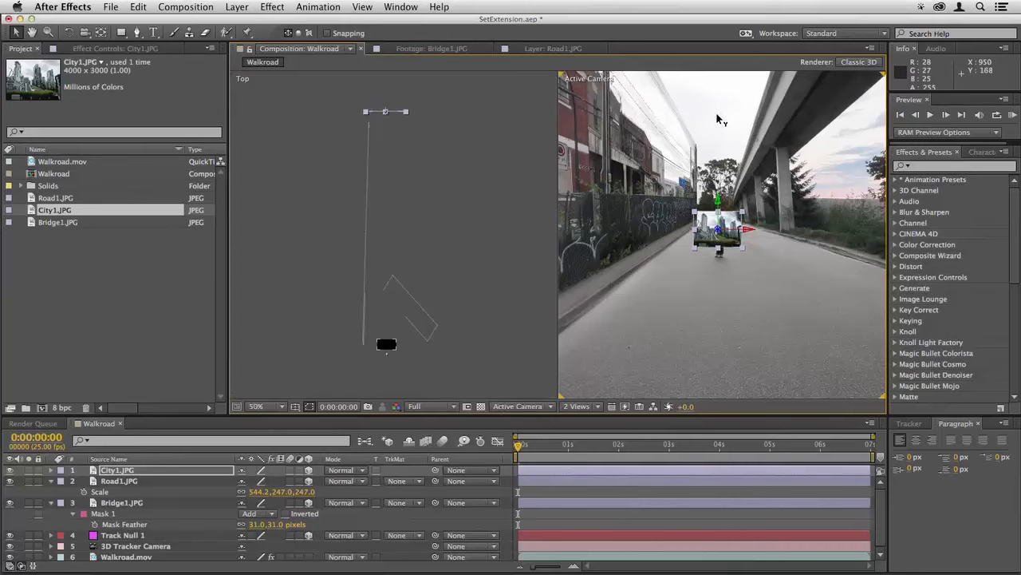
pyautogui.moveTo(710, 230); pyautogui.dragTo(711, 204)
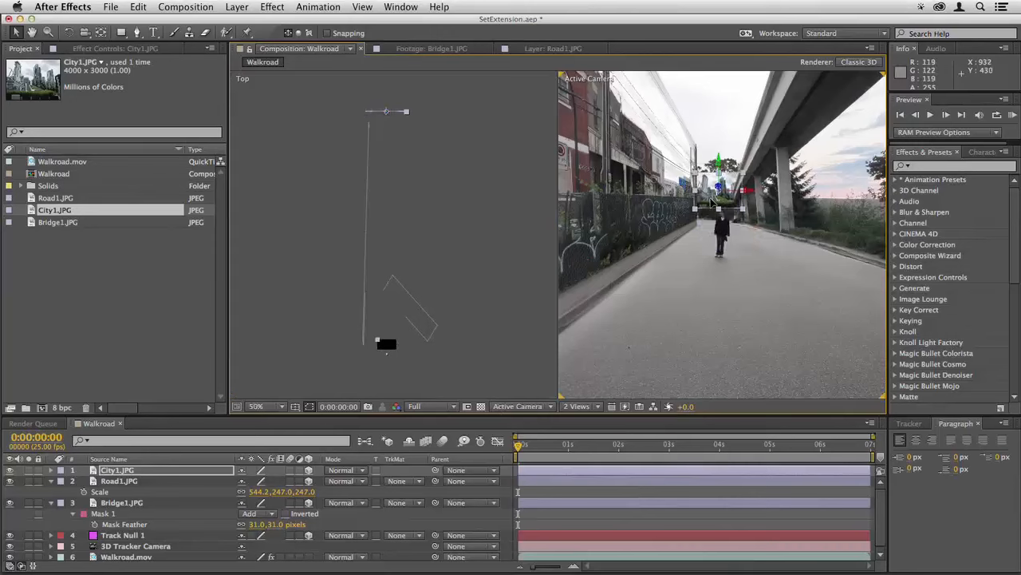
pyautogui.press('s')
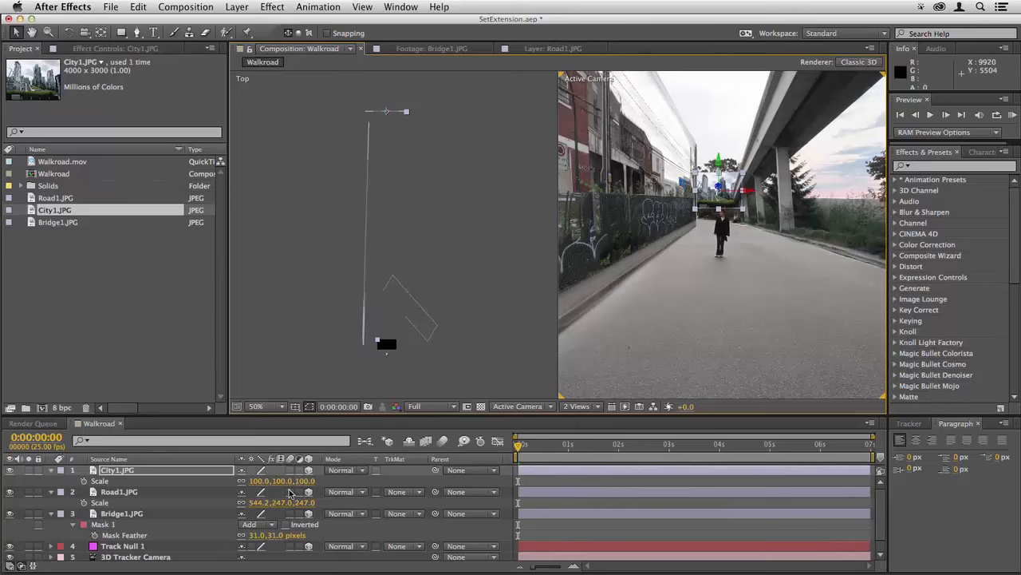
pyautogui.moveTo(283, 482); pyautogui.dragTo(341, 482)
pyautogui.press('KP_0')
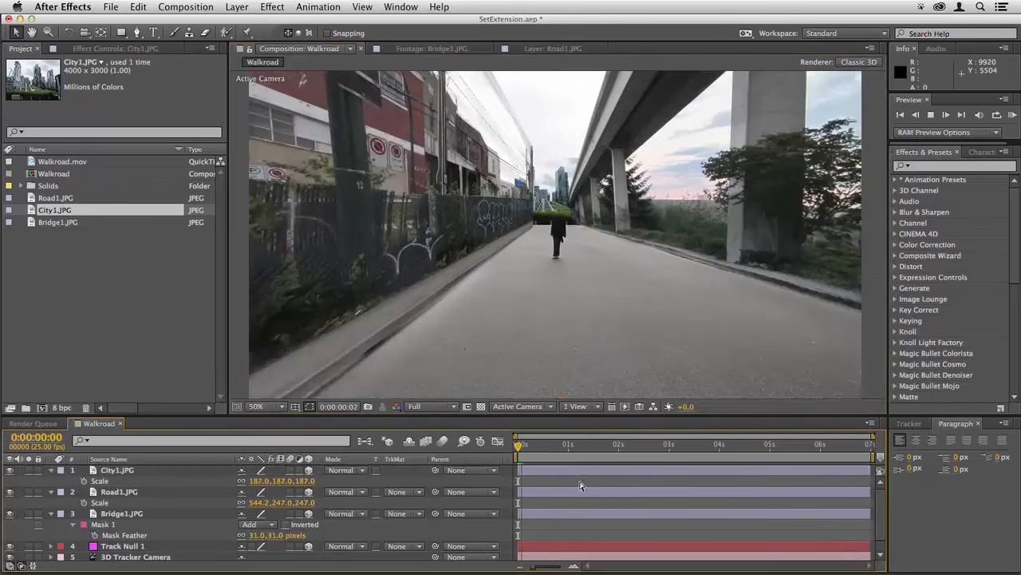
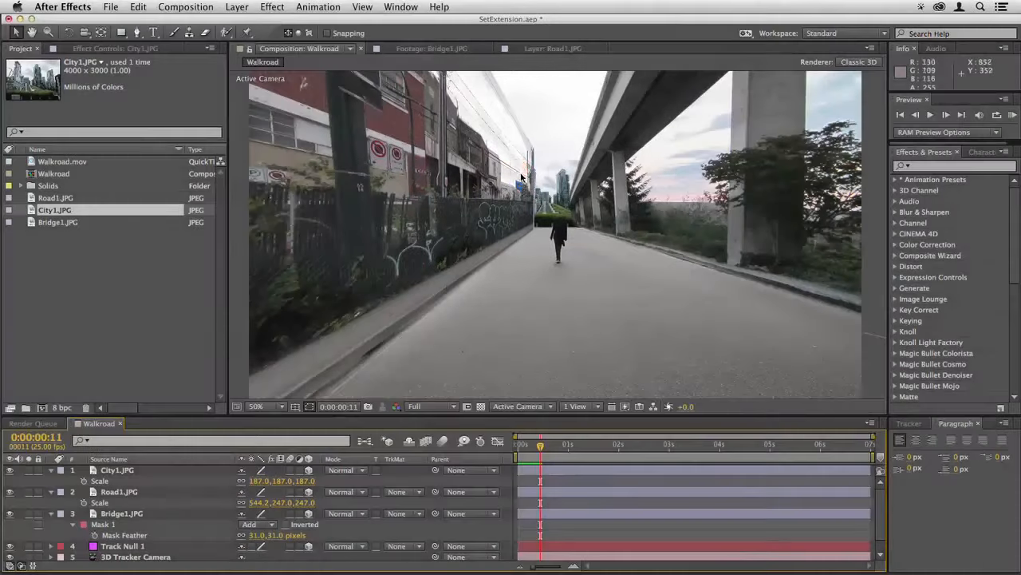
# - Draw a closed mask on City1.JPG that follows the skyline and encloses the sky above the buildings
pyautogui.click(566, 195)
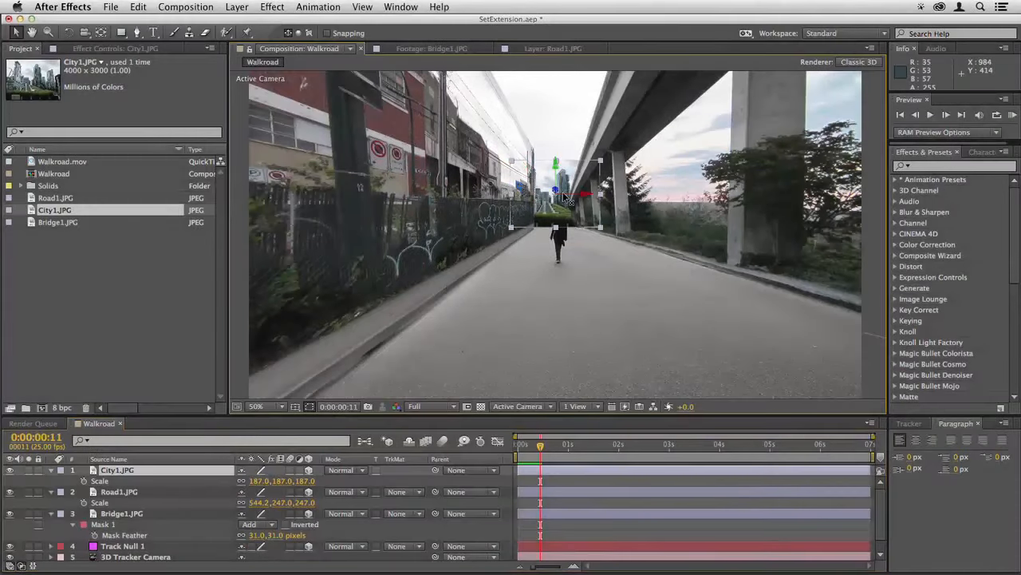
pyautogui.doubleClick(570, 208)
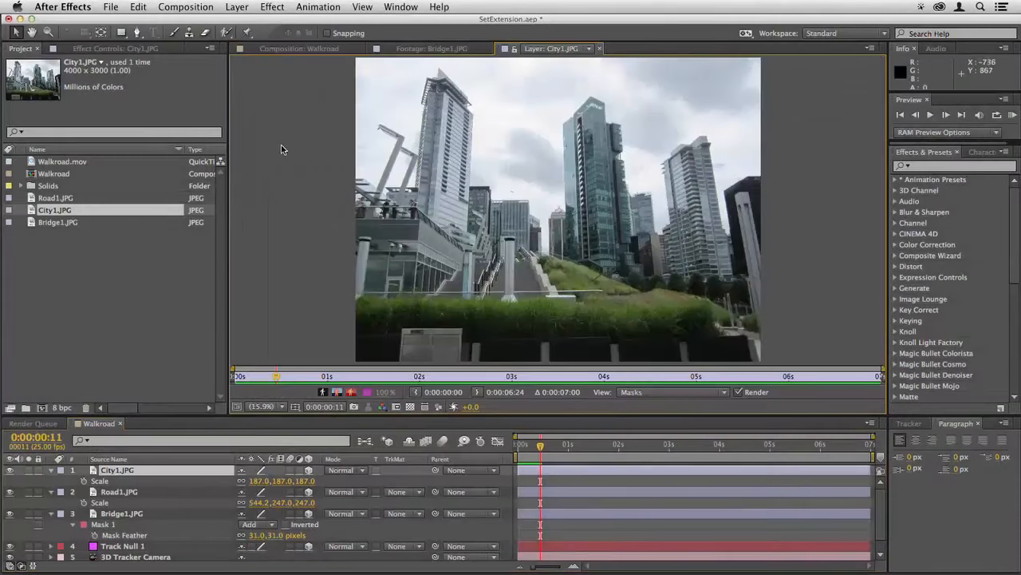
pyautogui.click(137, 32)
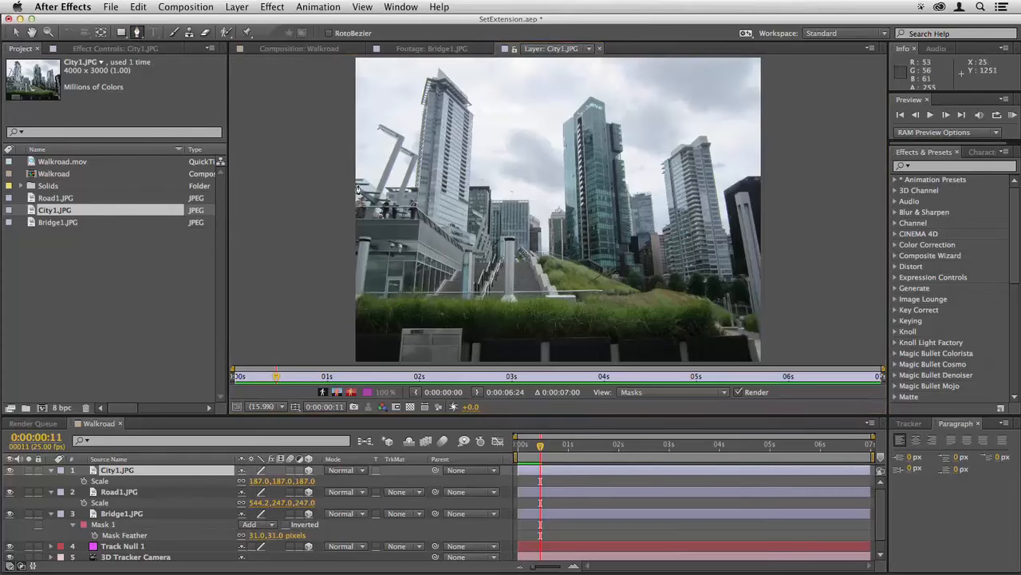
pyautogui.click(358, 176)
pyautogui.click(371, 181)
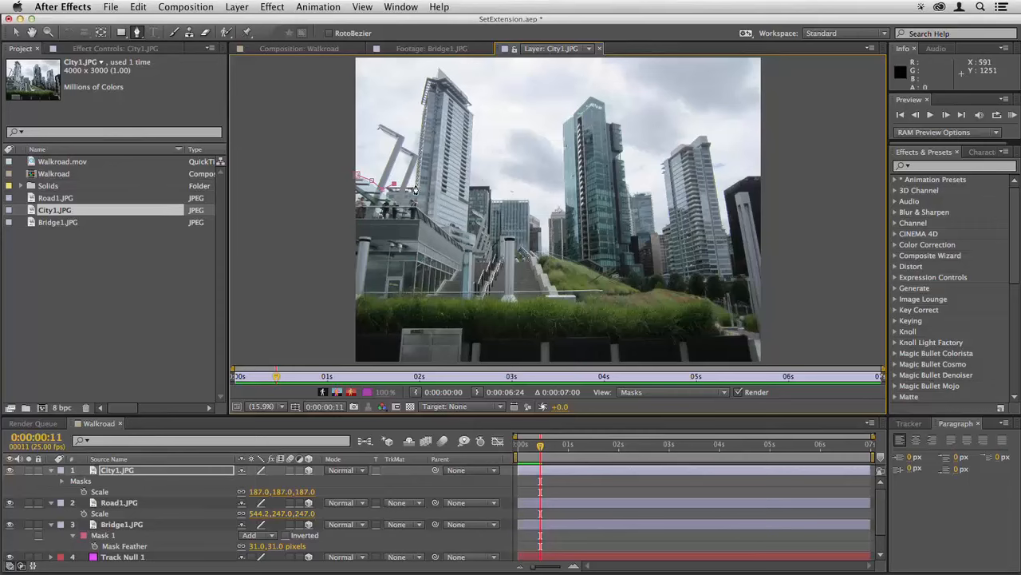
pyautogui.click(421, 98)
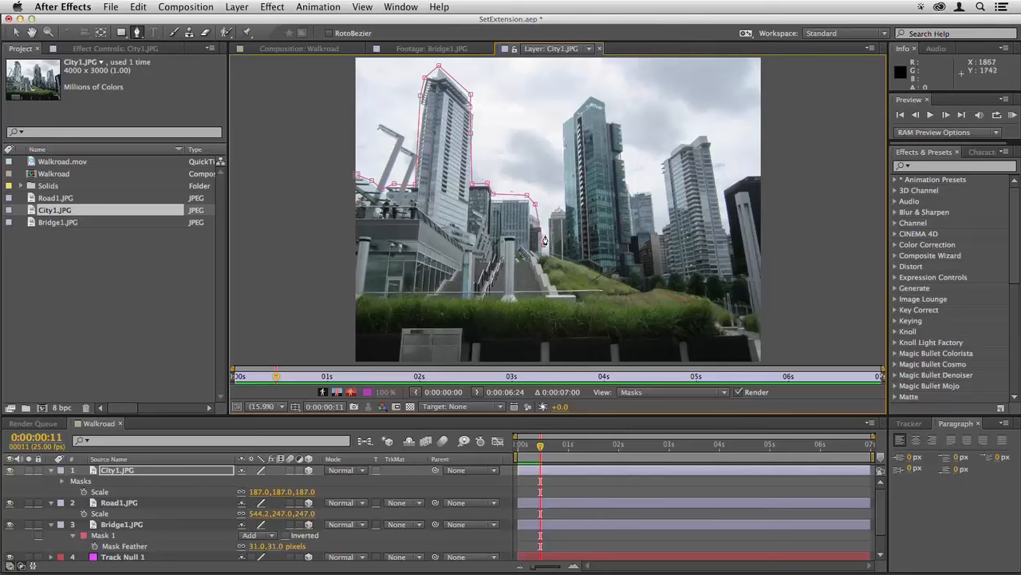
pyautogui.click(561, 119)
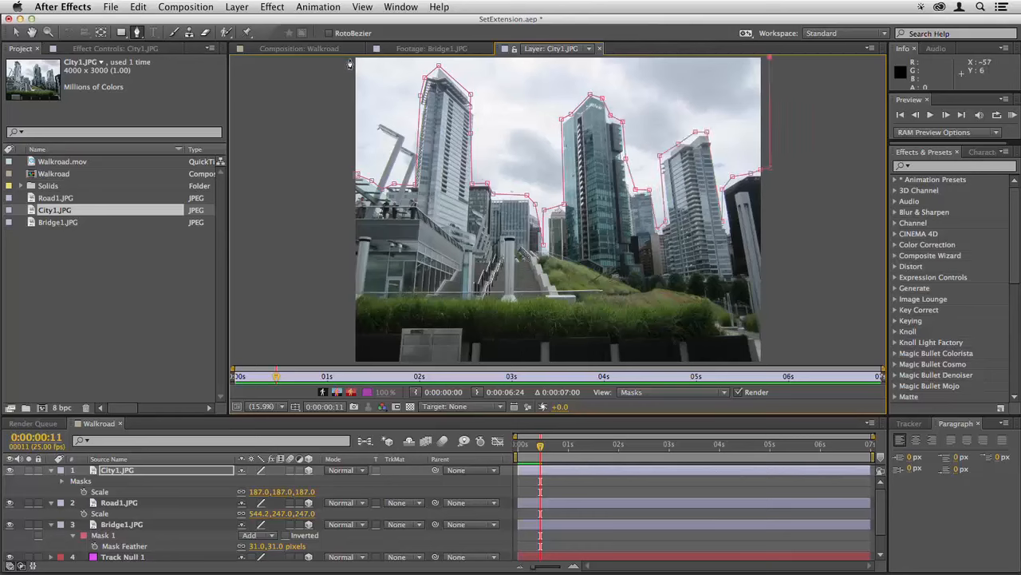
pyautogui.click(349, 59)
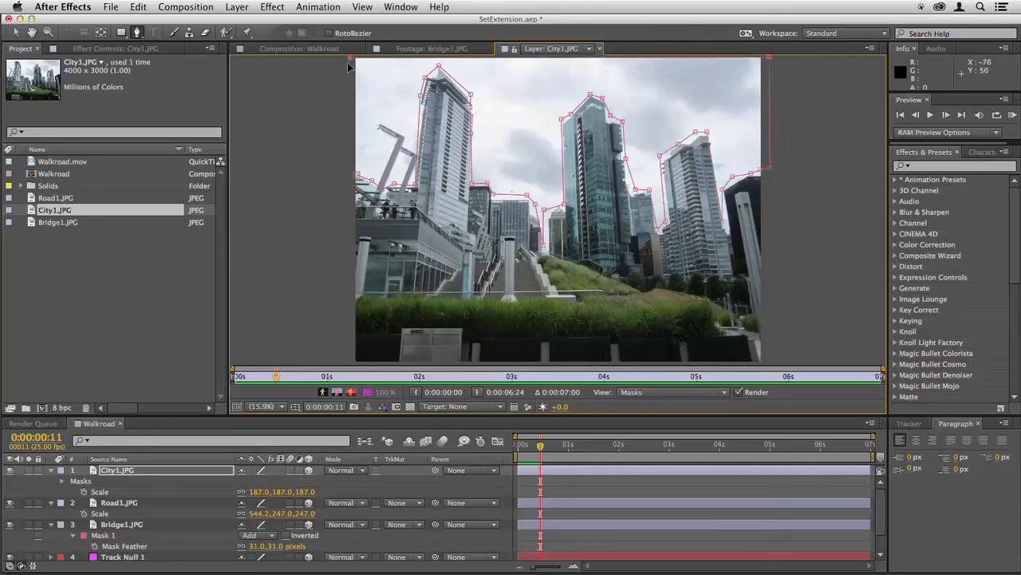
pyautogui.click(358, 177)
# - Invert City1.JPG's mask so the buildings are kept and the sky is cut out, and deselect the layer
pyautogui.click(559, 476)
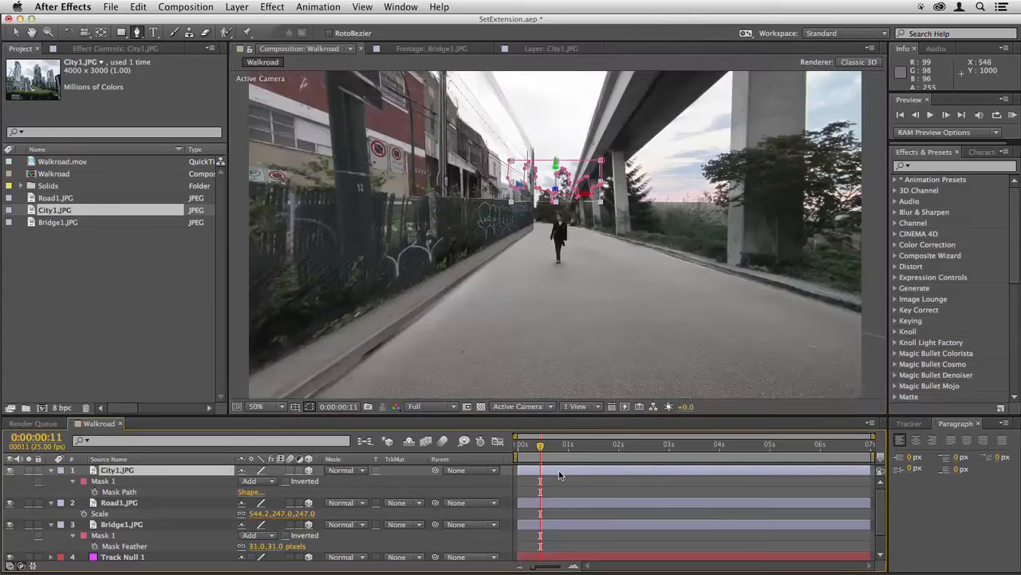
pyautogui.click(286, 481)
pyautogui.click(598, 496)
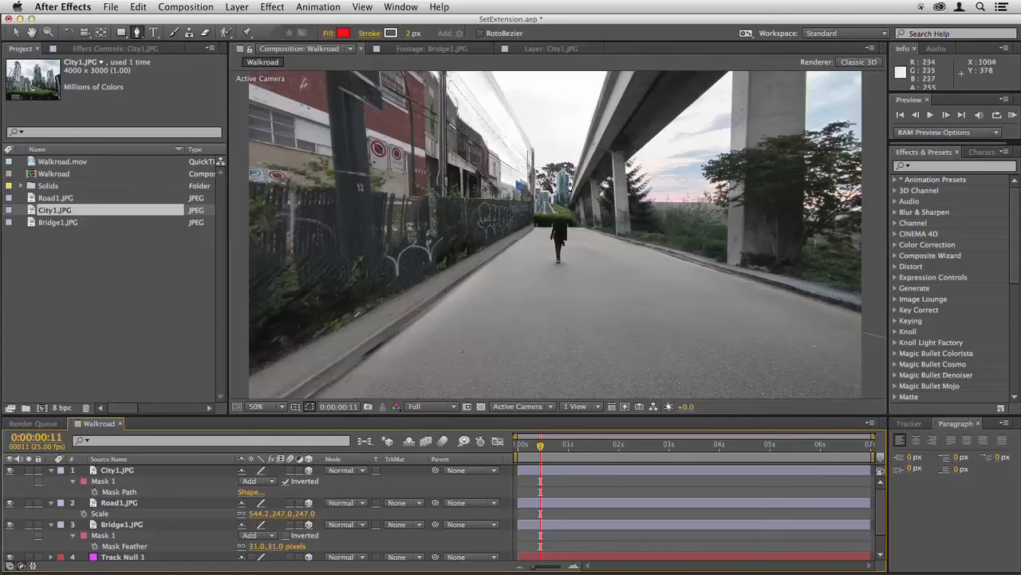
# - Scale City1.JPG to 307% and place its towers at the end of the road, between Road1.JPG and the bridge
pyautogui.click(539, 471)
pyautogui.press('v')
pyautogui.press('s')
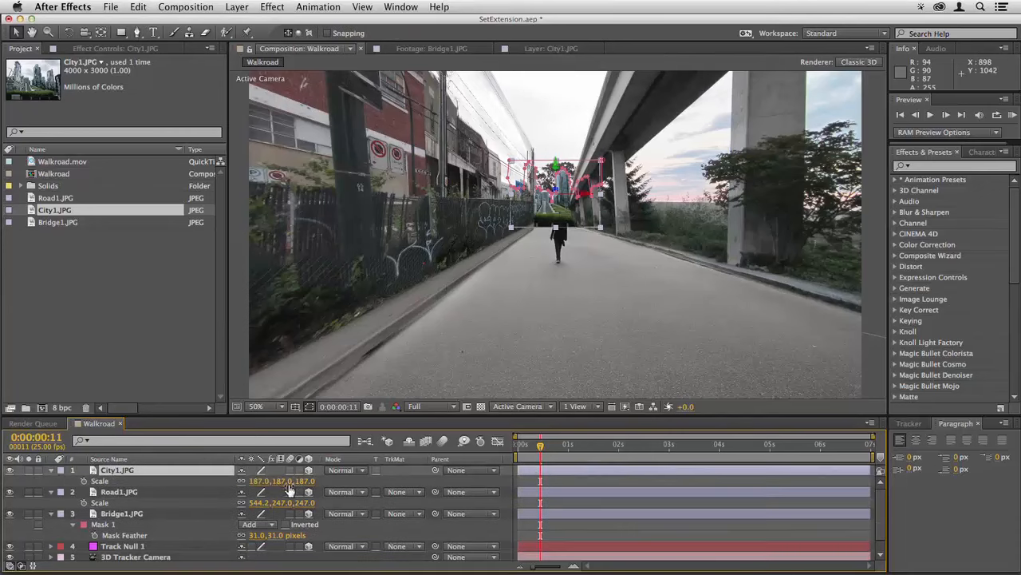
pyautogui.moveTo(281, 481); pyautogui.dragTo(361, 484)
pyautogui.moveTo(582, 213)
pyautogui.mouseDown()
pyautogui.moveTo(576, 170)
pyautogui.moveTo(508, 176)
pyautogui.moveTo(554, 160)
pyautogui.moveTo(557, 171)
pyautogui.moveTo(548, 165)
pyautogui.mouseUp()
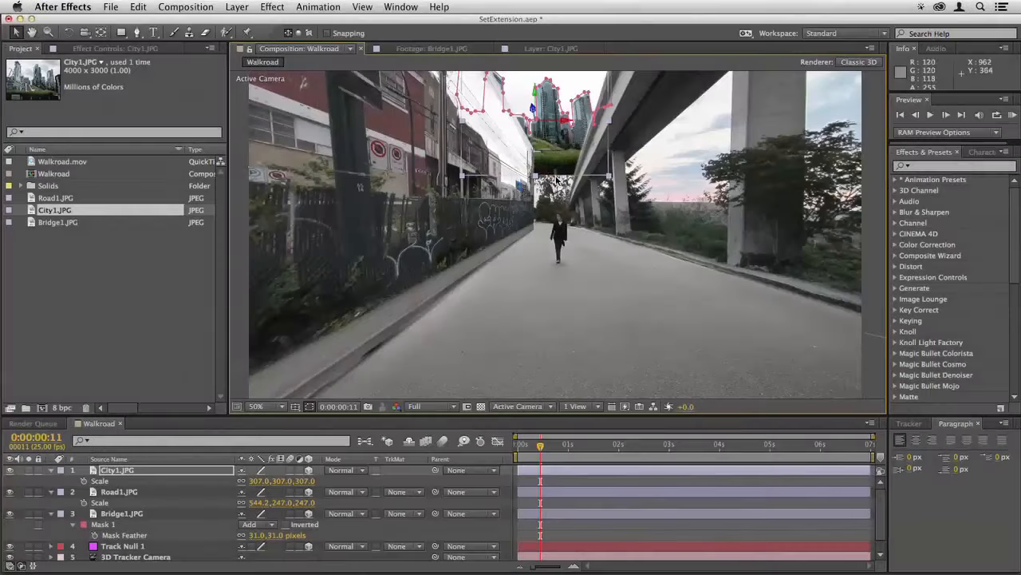
pyautogui.click(547, 205)
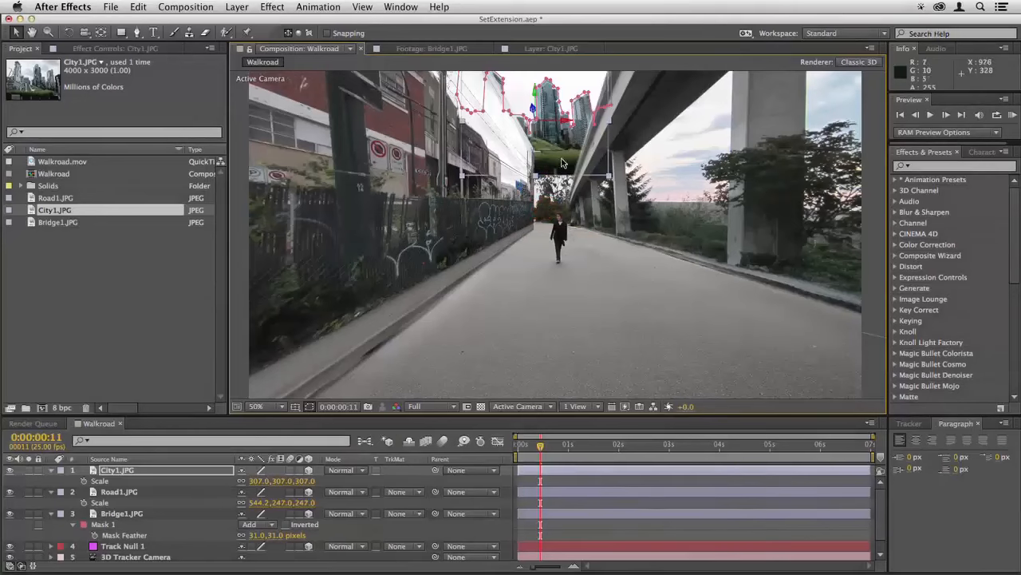
pyautogui.moveTo(562, 164); pyautogui.dragTo(548, 205)
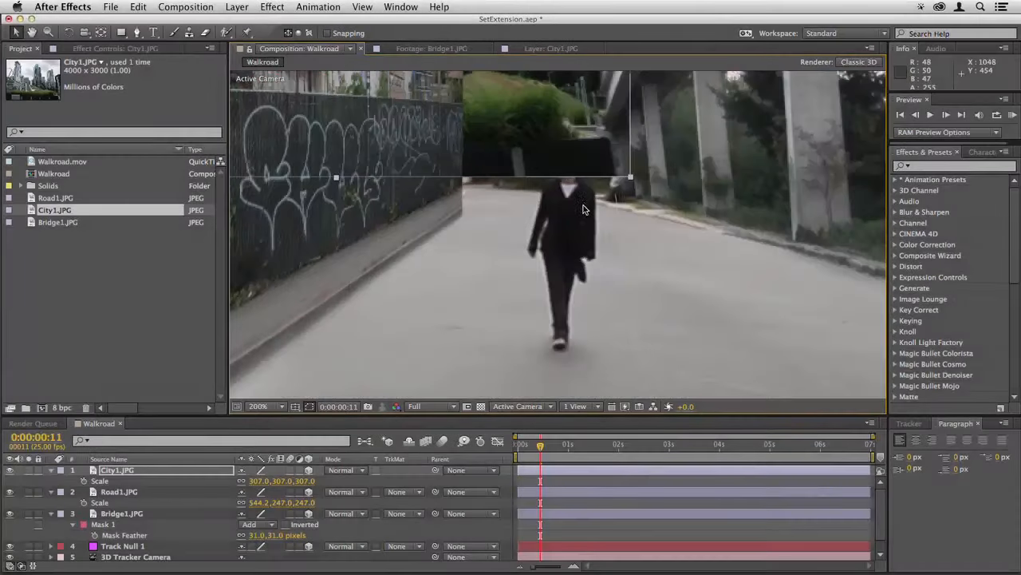
# - Fine-tune City1.JPG's position so its lower edge meets the far end of the road, and deselect the layer
pyautogui.press('space')
pyautogui.moveTo(601, 170); pyautogui.dragTo(573, 302)
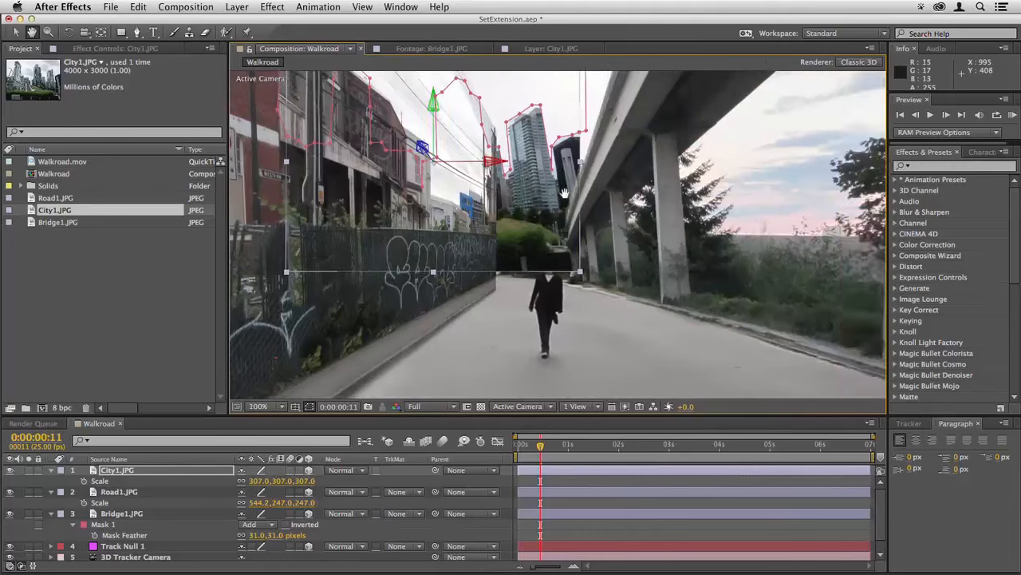
pyautogui.moveTo(576, 220)
pyautogui.mouseDown()
pyautogui.moveTo(636, 211)
pyautogui.moveTo(544, 218)
pyautogui.moveTo(573, 220)
pyautogui.mouseUp()
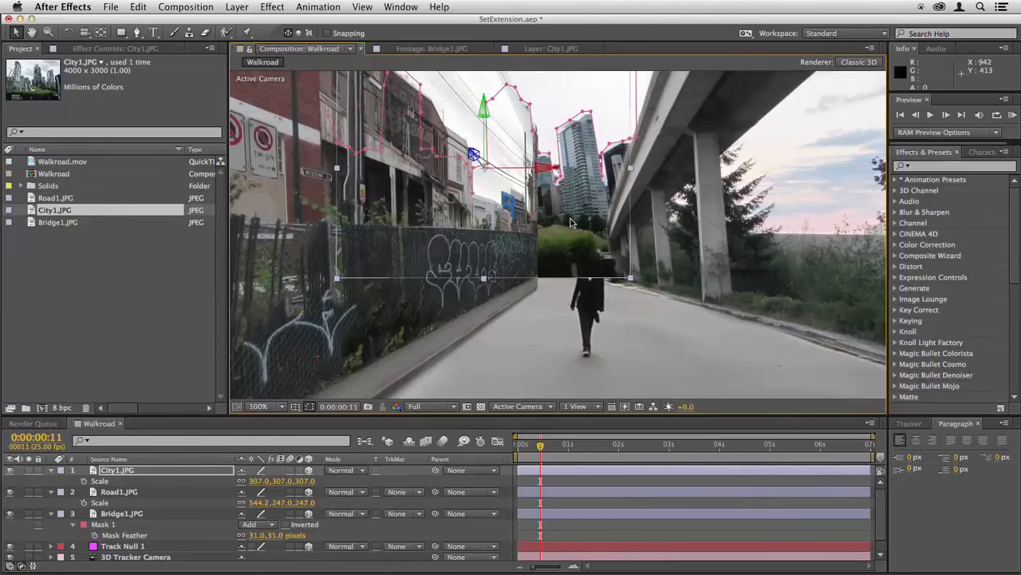
pyautogui.scroll(-3, 570, 224)
pyautogui.scroll(2, 571, 224)
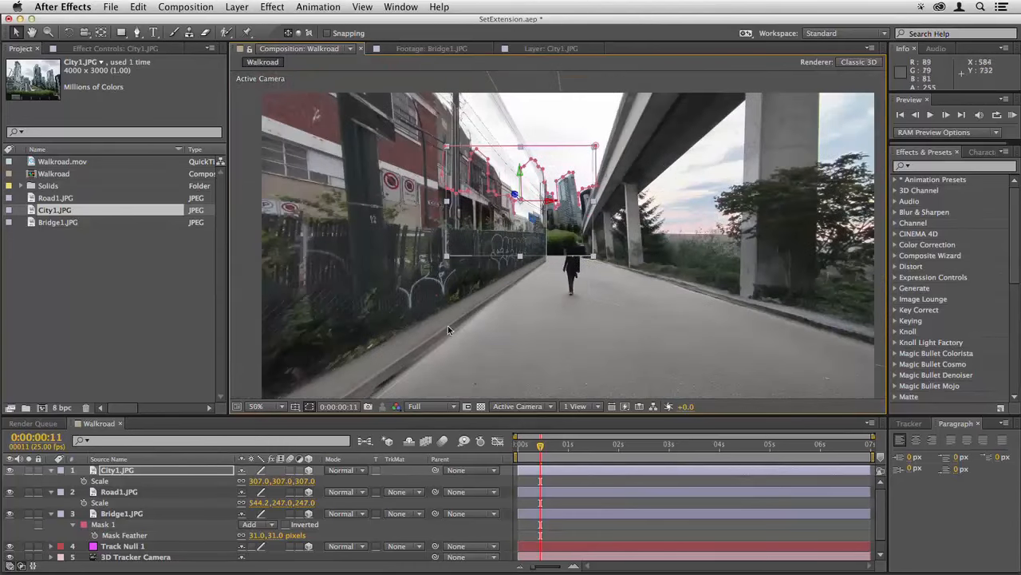
pyautogui.click(280, 407)
pyautogui.click(280, 383)
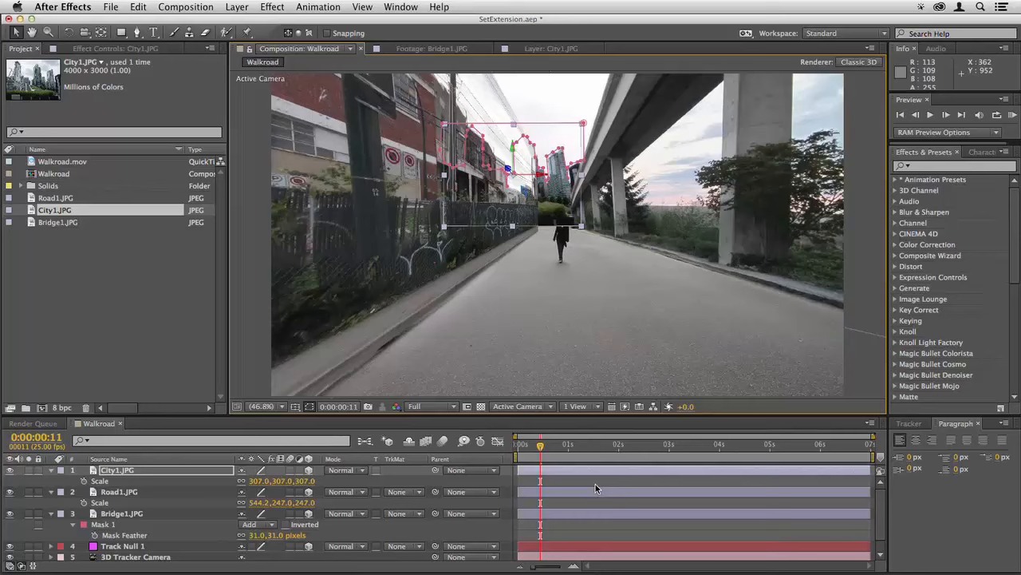
pyautogui.click(595, 484)
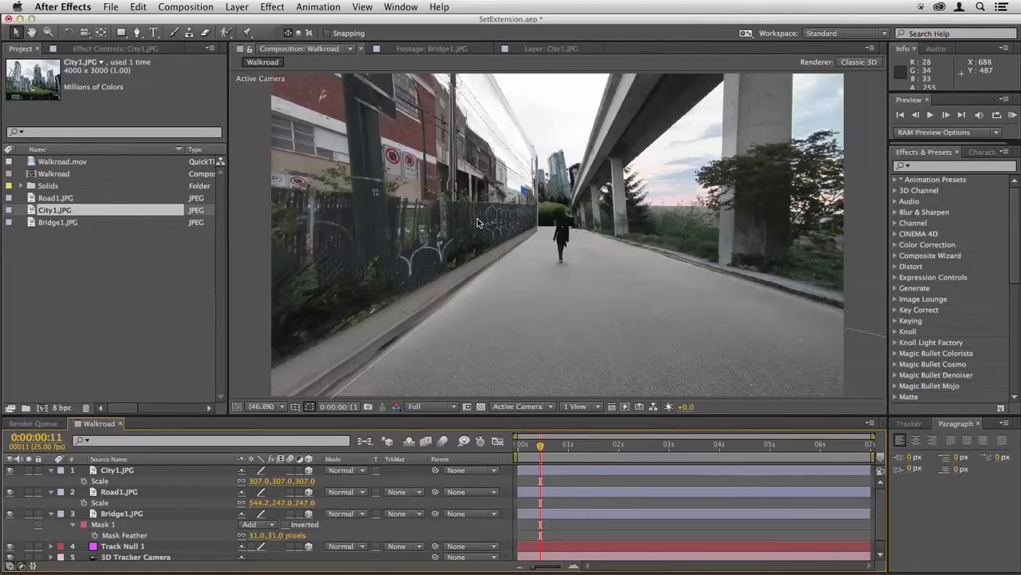
# - Draw a second closed mask on Road1.JPG around the sky and utility pole near the photo's right edge, and reveal the layer's masks
pyautogui.doubleClick(482, 226)
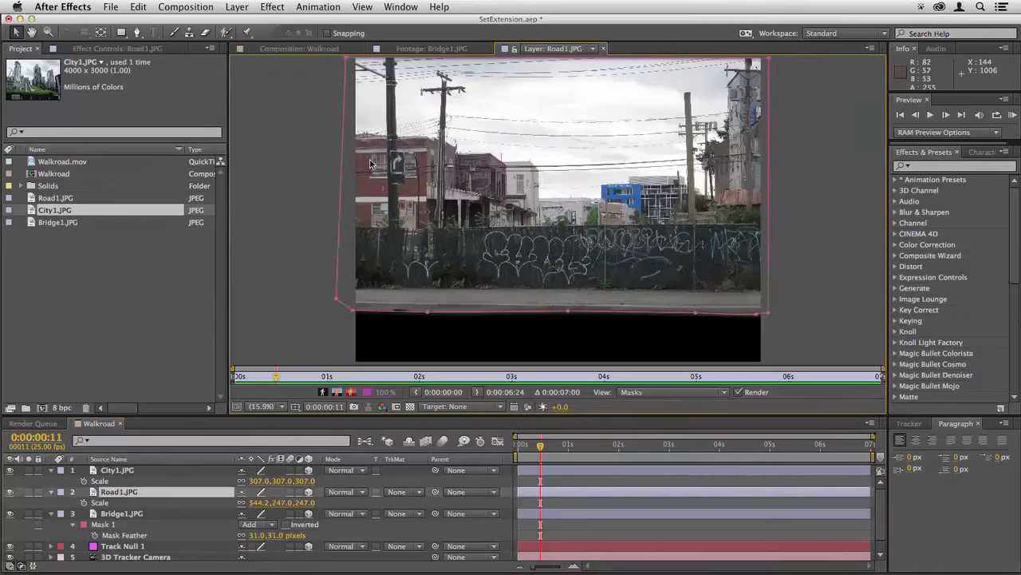
pyautogui.press('g')
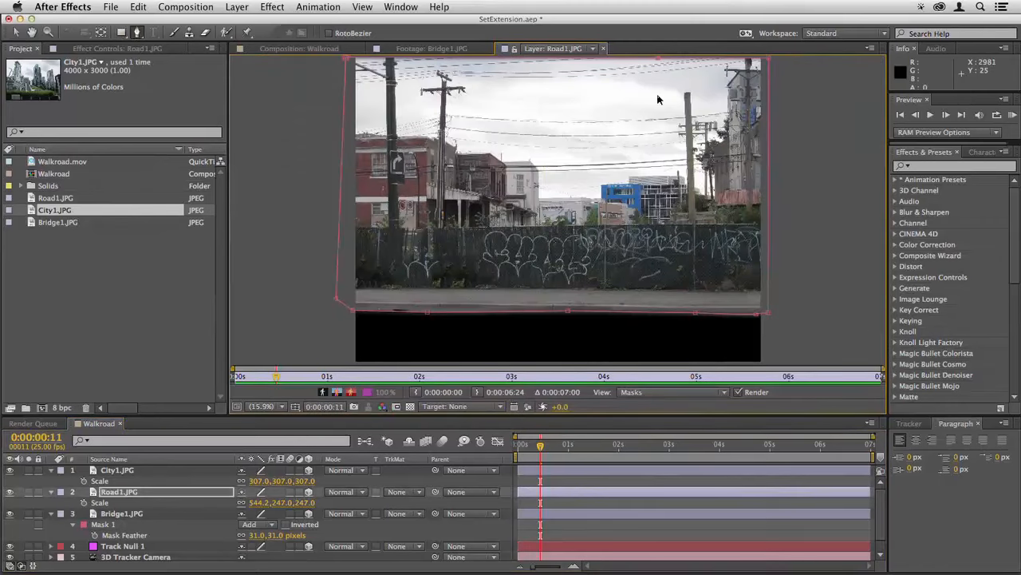
pyautogui.click(657, 95)
pyautogui.click(650, 145)
pyautogui.click(689, 182)
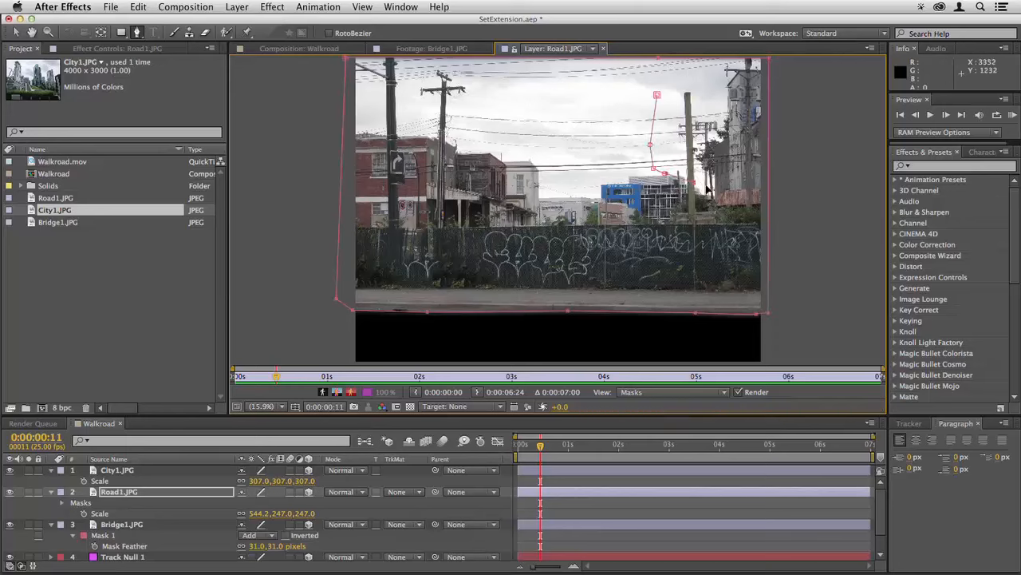
pyautogui.click(707, 148)
pyautogui.click(713, 131)
pyautogui.click(723, 124)
pyautogui.click(727, 77)
pyautogui.click(758, 68)
pyautogui.click(747, 62)
pyautogui.click(711, 63)
pyautogui.click(673, 64)
pyautogui.click(657, 95)
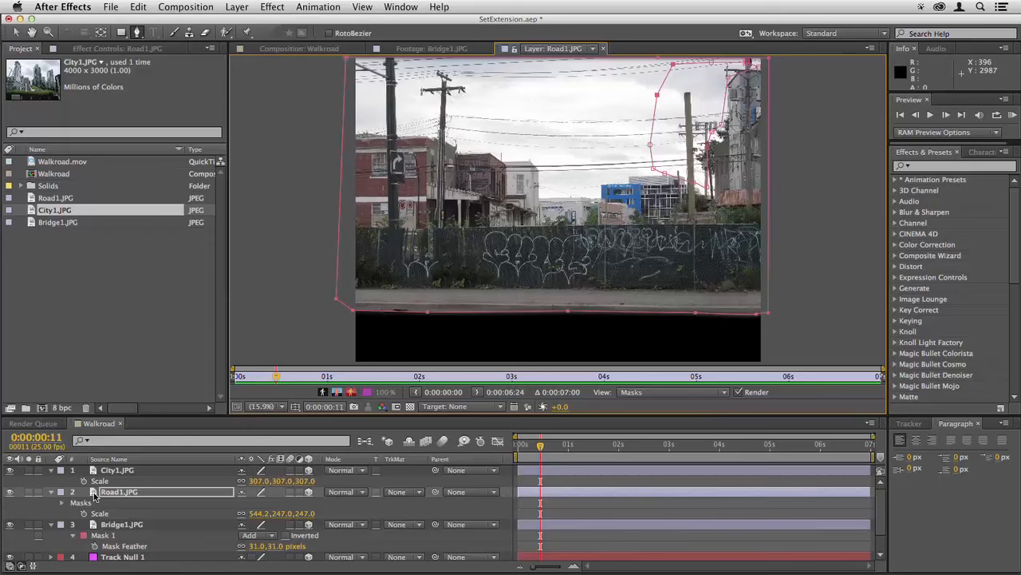
pyautogui.press('m')
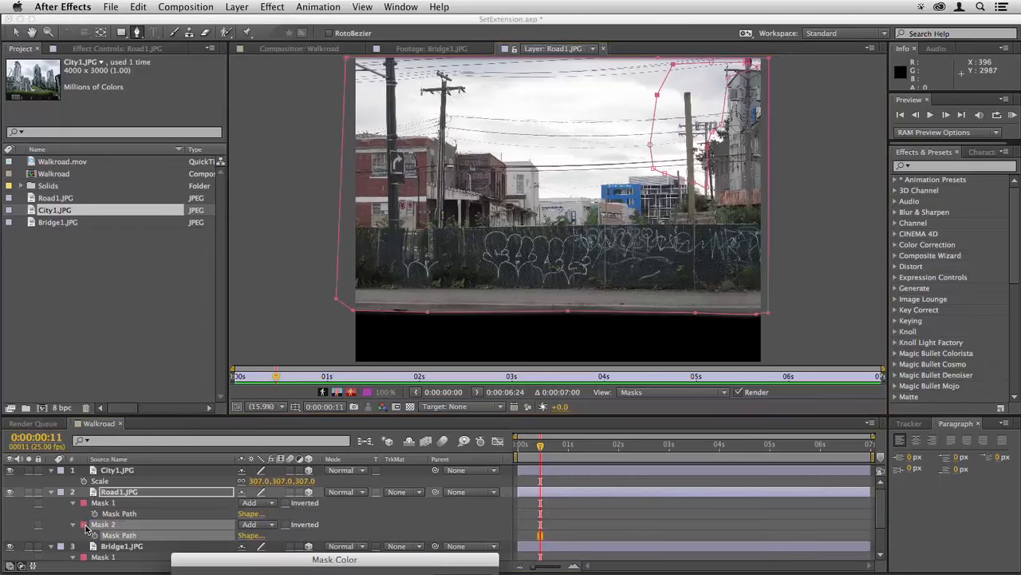
# - Recolor the outline of Road1.JPG's Mask 2 blue and set the mask's mode to Subtract
pyautogui.moveTo(221, 559); pyautogui.dragTo(291, 206)
pyautogui.click(429, 282)
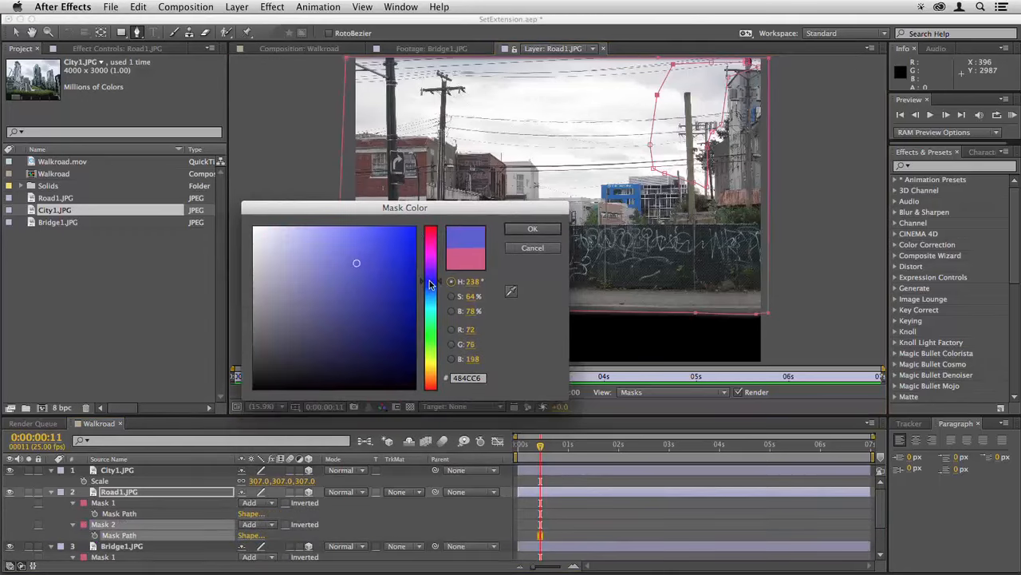
pyautogui.click(378, 277)
pyautogui.click(531, 229)
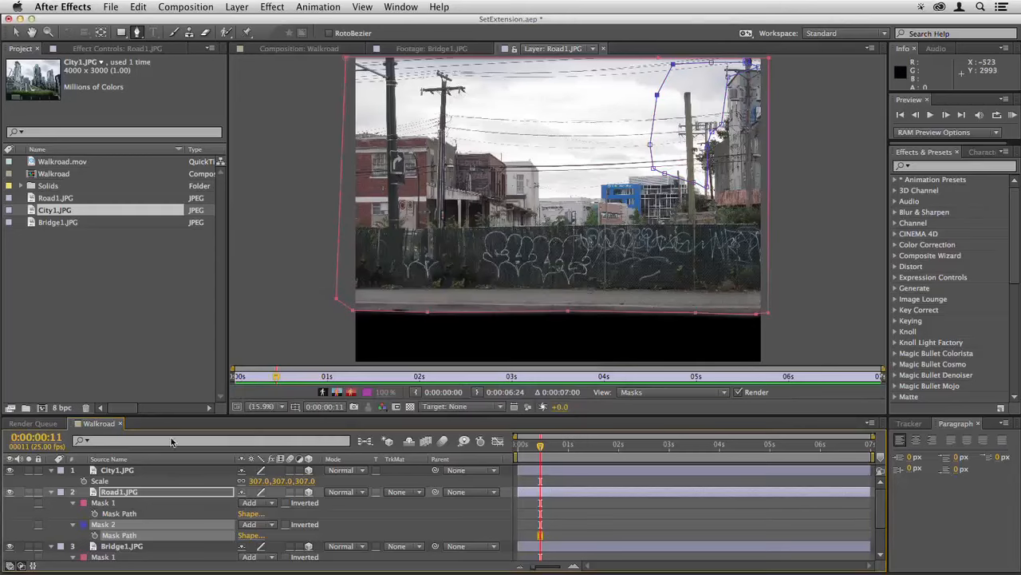
pyautogui.click(247, 493)
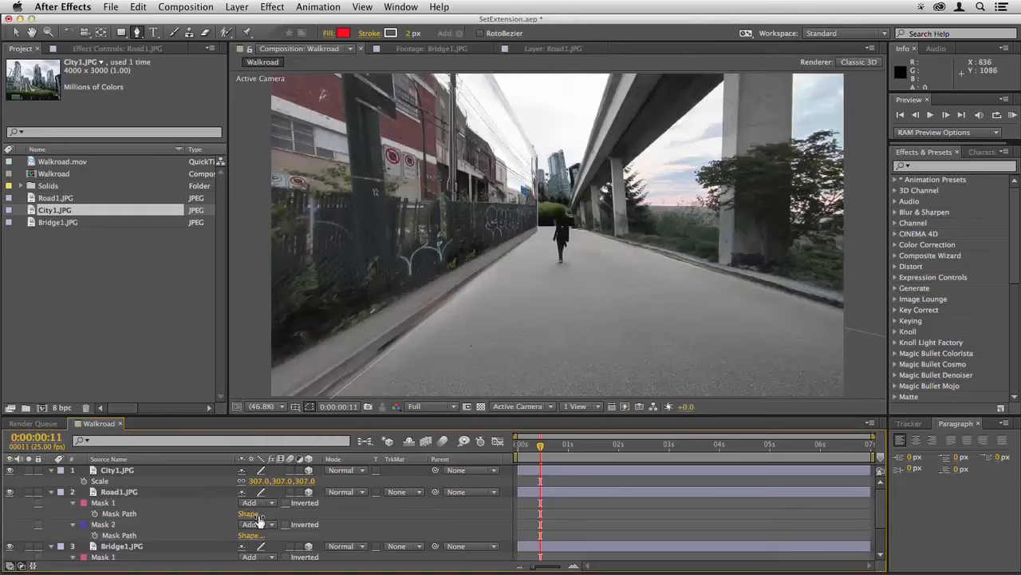
pyautogui.click(255, 524)
pyautogui.click(268, 511)
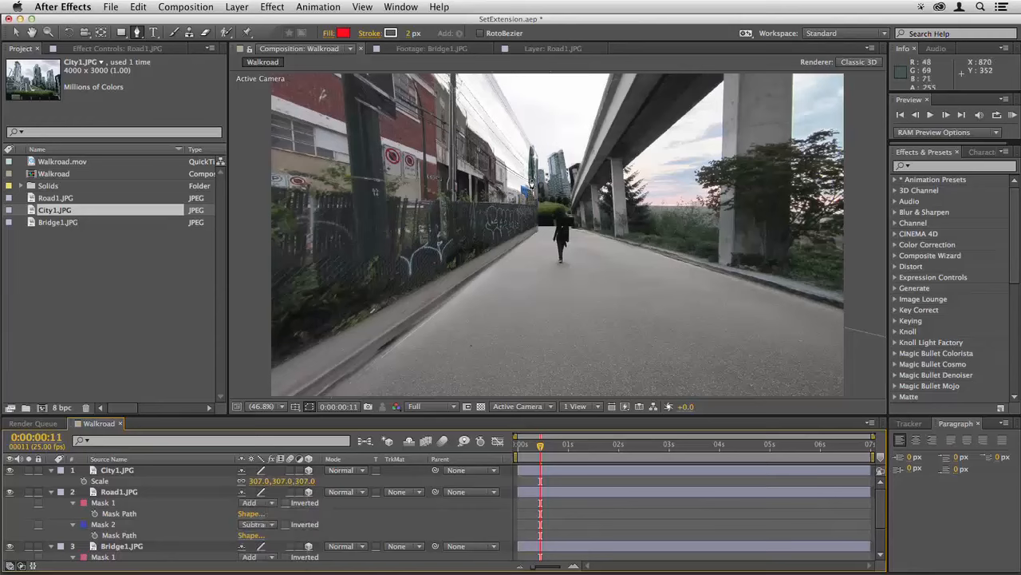
# - Reshape Road1.JPG's Mask 2 in the composition so it encloses the sky and tower area beyond the fence, and deselect the layer
pyautogui.press('v')
pyautogui.press('/')
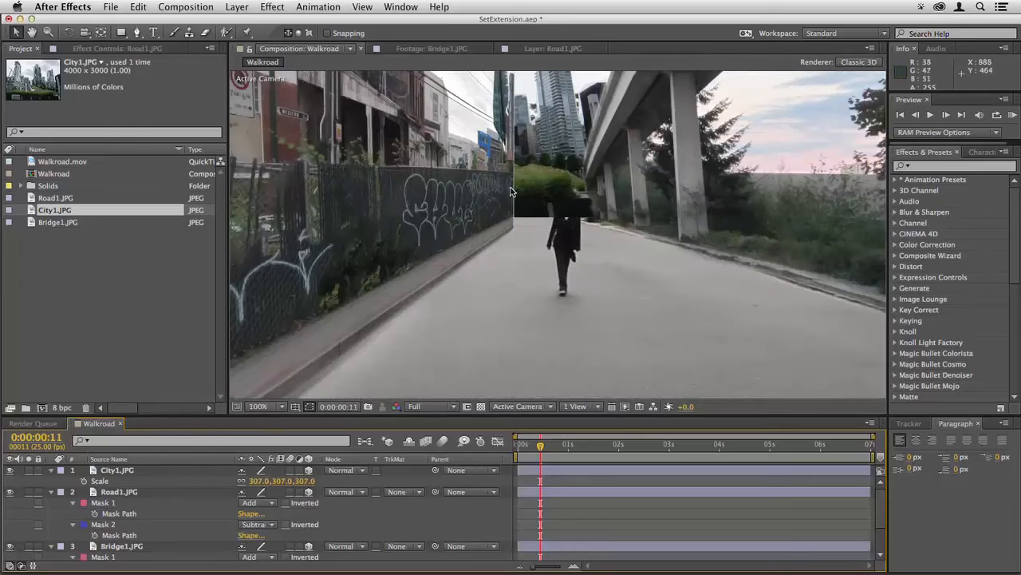
pyautogui.press('space')
pyautogui.moveTo(508, 155); pyautogui.dragTo(523, 329)
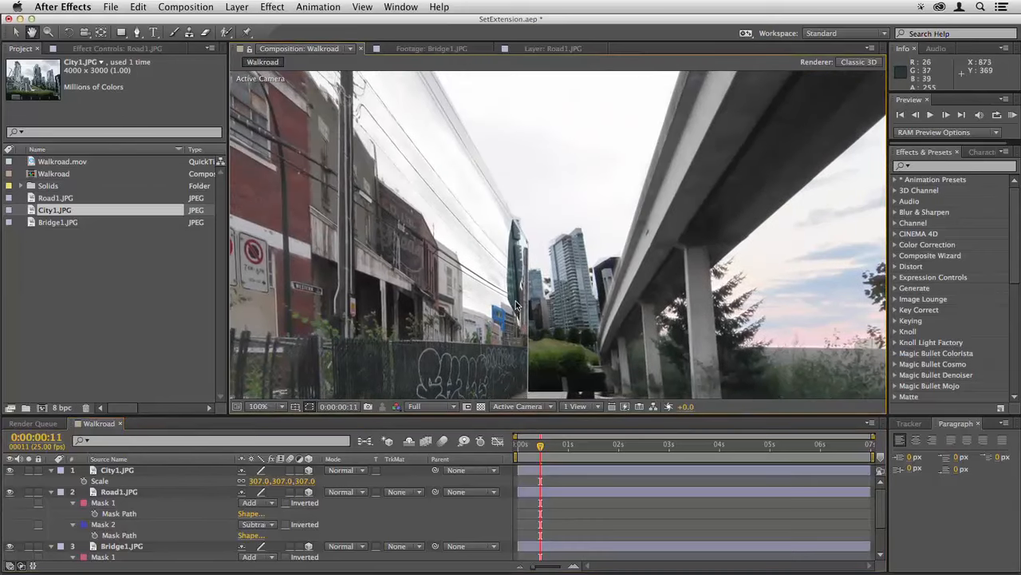
pyautogui.click(515, 302)
pyautogui.click(506, 278)
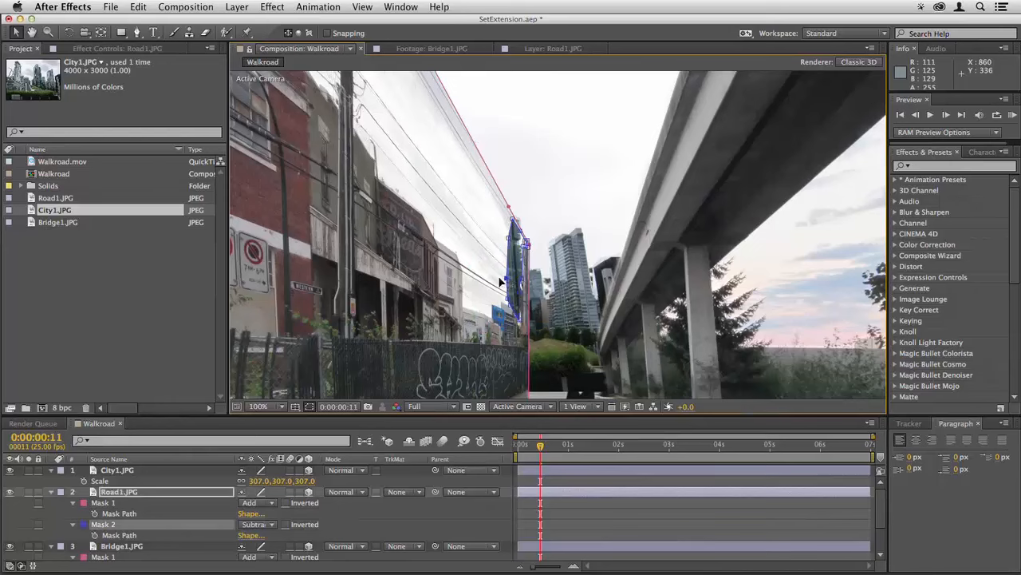
pyautogui.moveTo(501, 282); pyautogui.dragTo(457, 255)
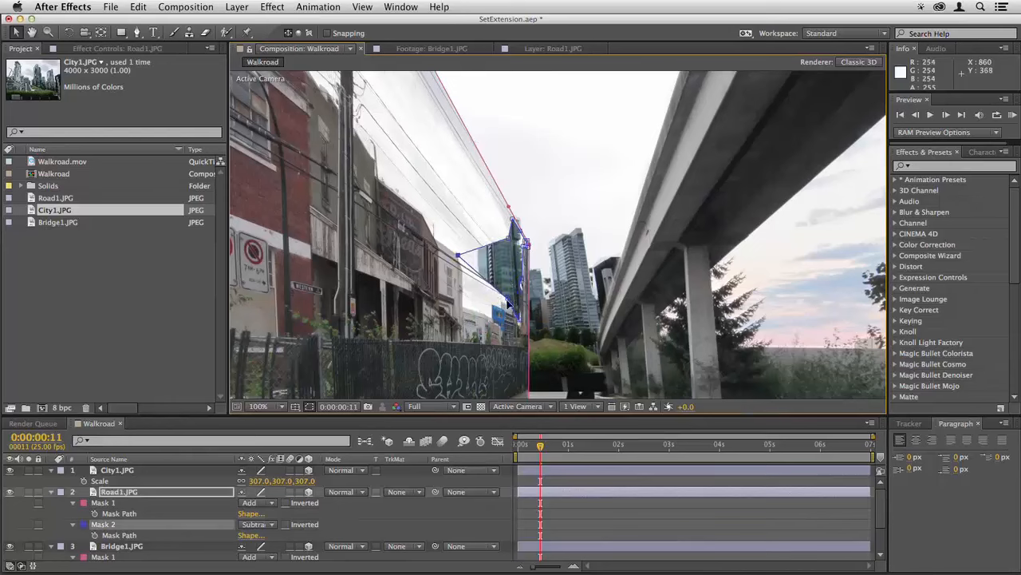
pyautogui.moveTo(508, 299); pyautogui.dragTo(450, 300)
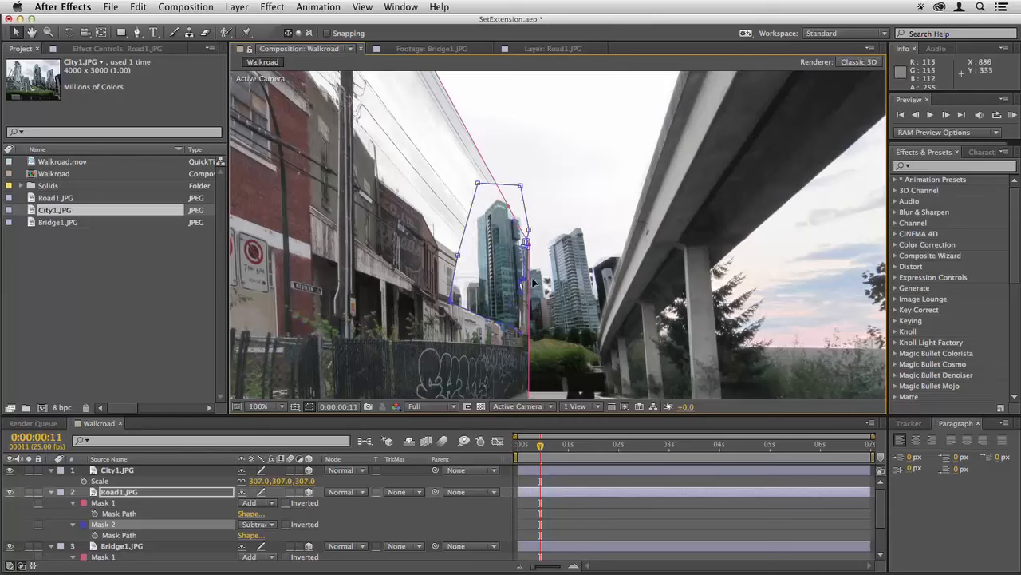
pyautogui.moveTo(524, 280); pyautogui.dragTo(530, 279)
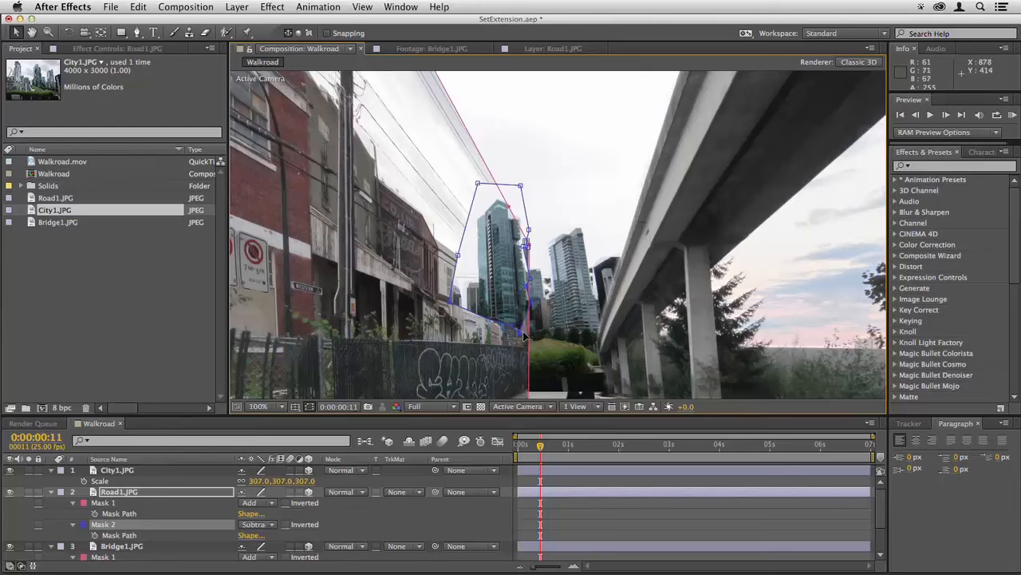
pyautogui.moveTo(532, 336); pyautogui.dragTo(543, 341)
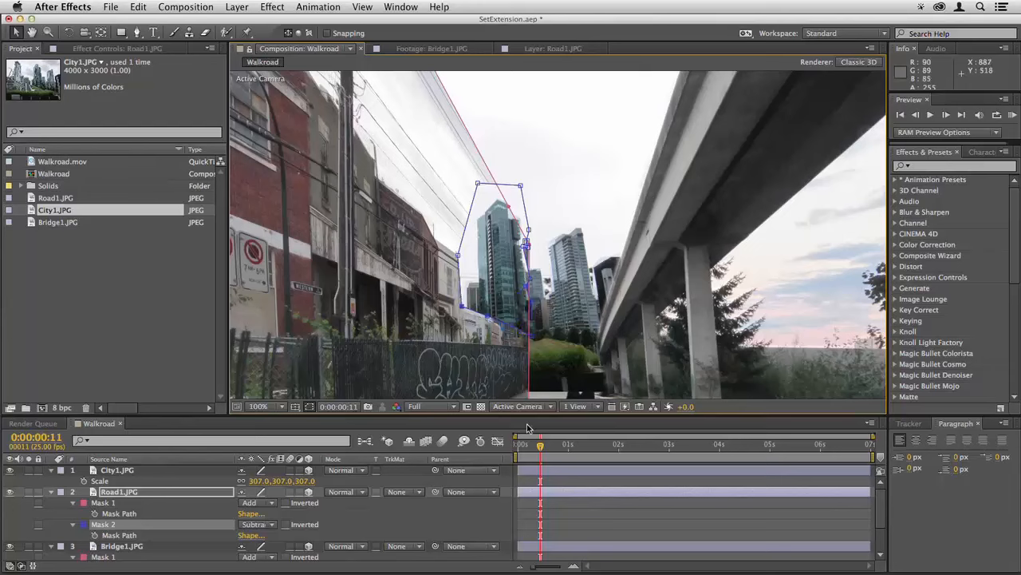
pyautogui.click(558, 483)
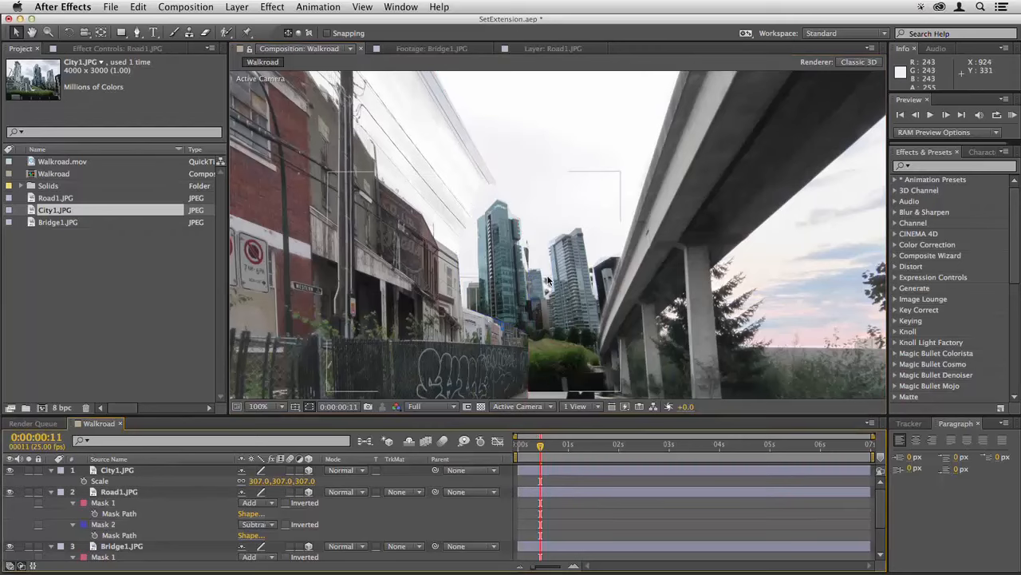
# - Draw a third mask on Road1.JPG around the sky above the rooftops, set it to Subtract with a 16-pixel feather, and return to the composition
pyautogui.press(',')
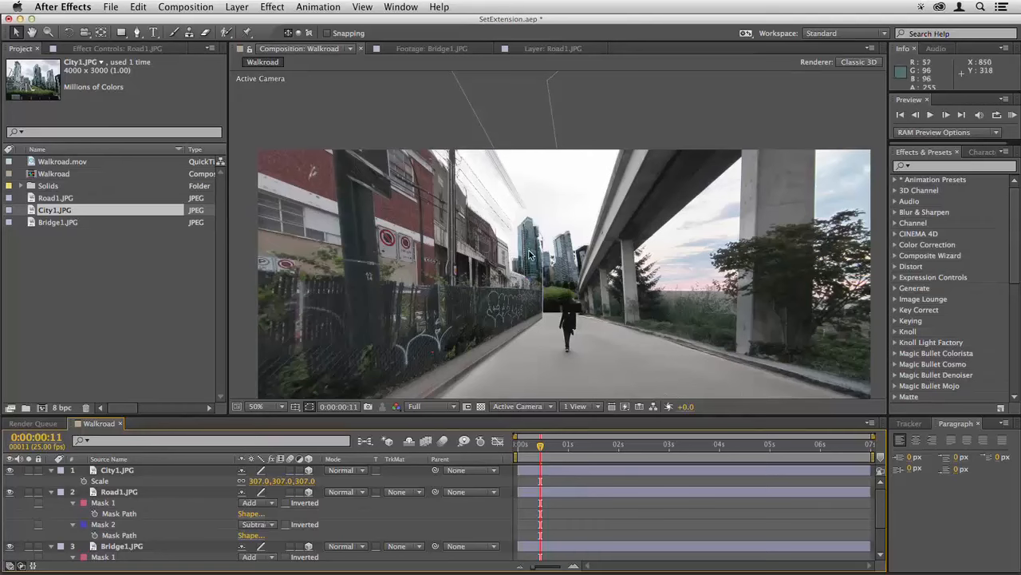
pyautogui.click(476, 177)
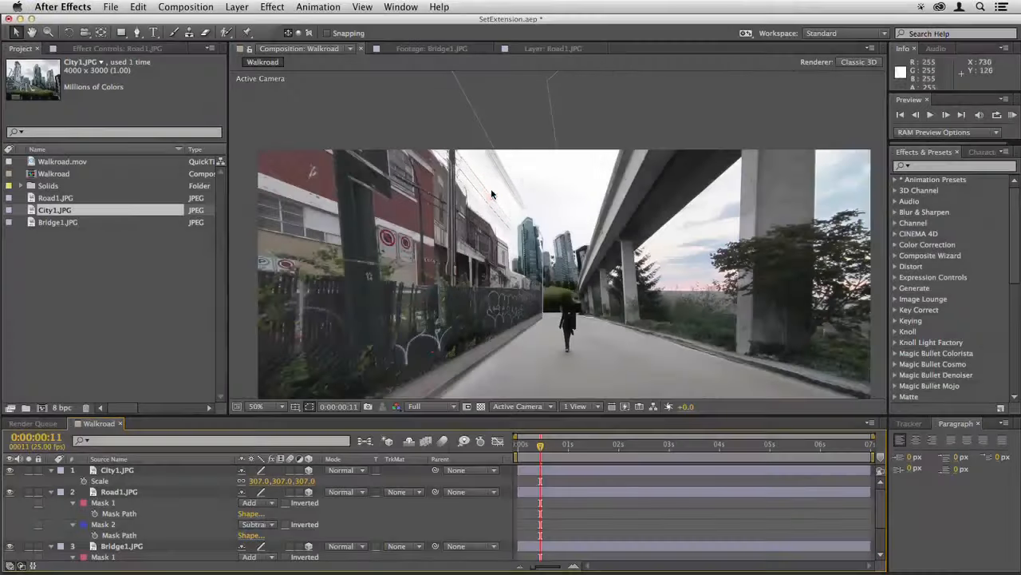
pyautogui.doubleClick(542, 492)
pyautogui.press('g')
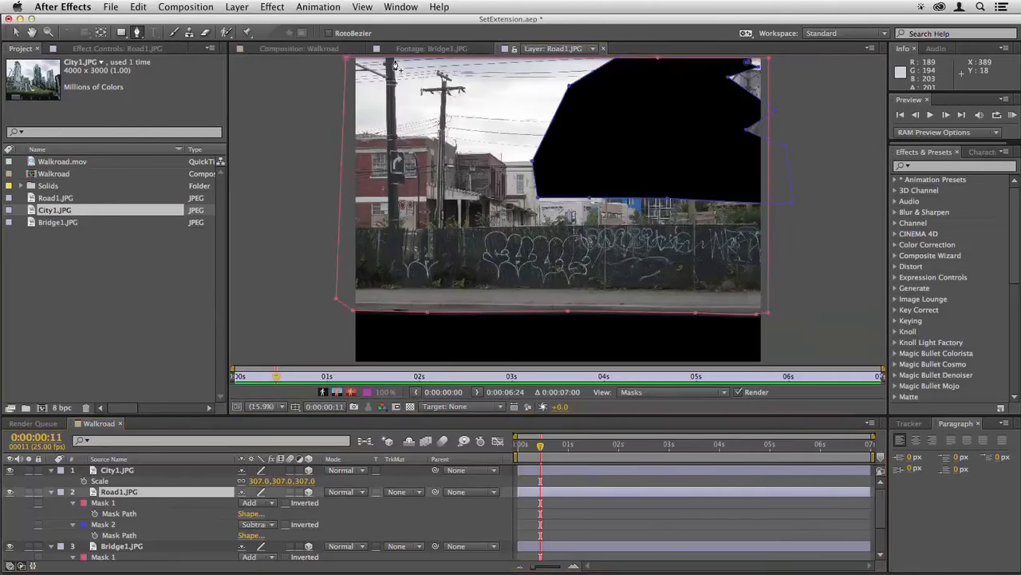
pyautogui.click(397, 134)
pyautogui.click(437, 135)
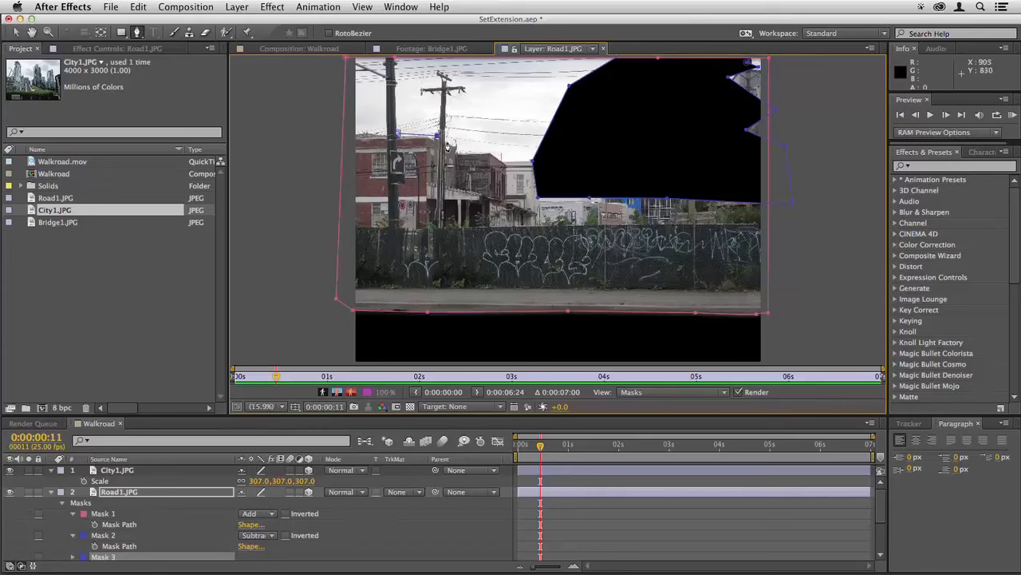
pyautogui.click(483, 151)
pyautogui.click(505, 160)
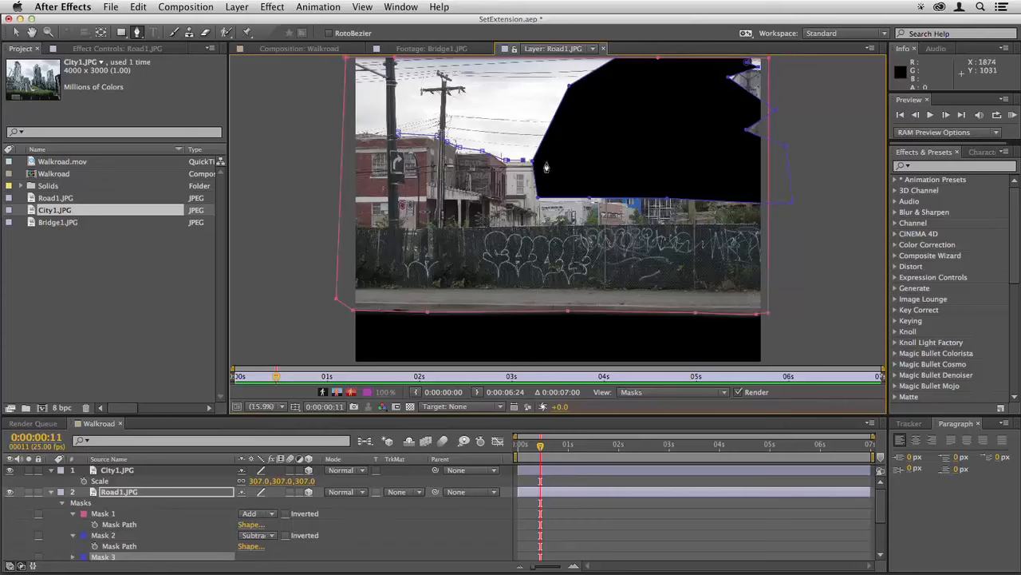
pyautogui.click(546, 162)
pyautogui.click(608, 78)
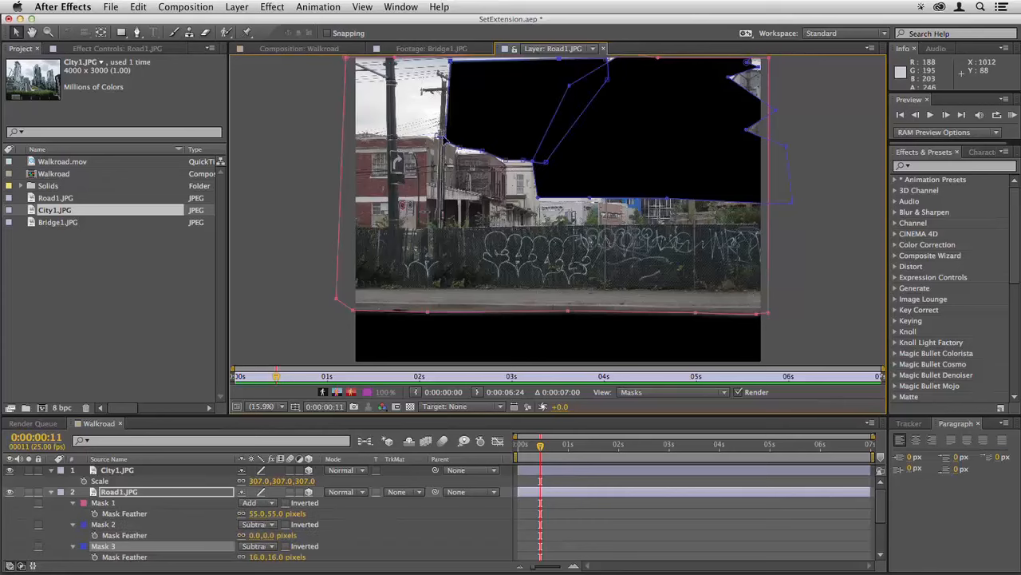
pyautogui.moveTo(449, 73); pyautogui.dragTo(448, 59)
pyautogui.click(296, 49)
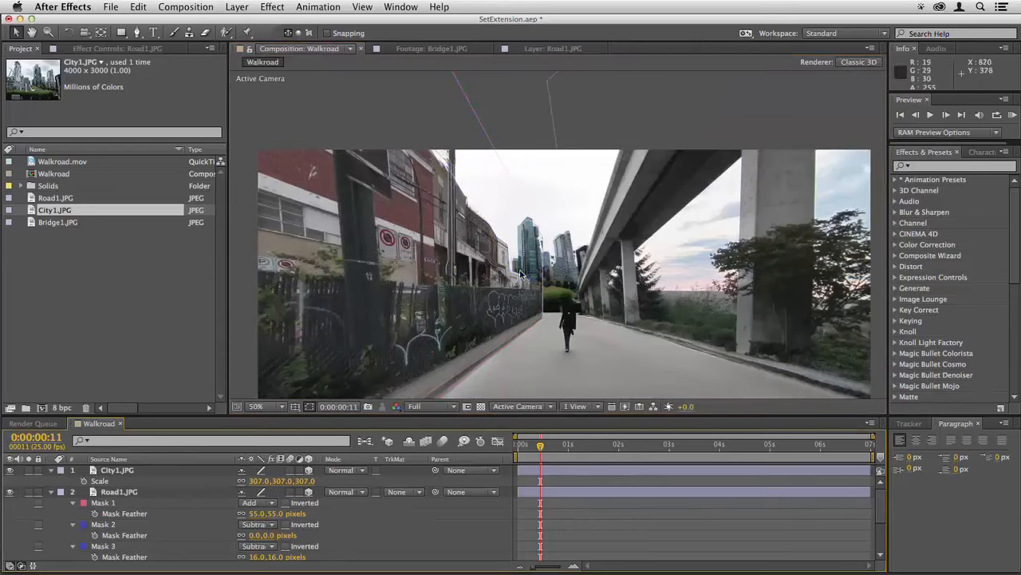
# - Draw a fourth closed mask on Road1.JPG around the sidewalk and lower fence corner at the photo's right edge
pyautogui.click(439, 158)
pyautogui.scroll(2, 543, 319)
pyautogui.scroll(2, 547, 323)
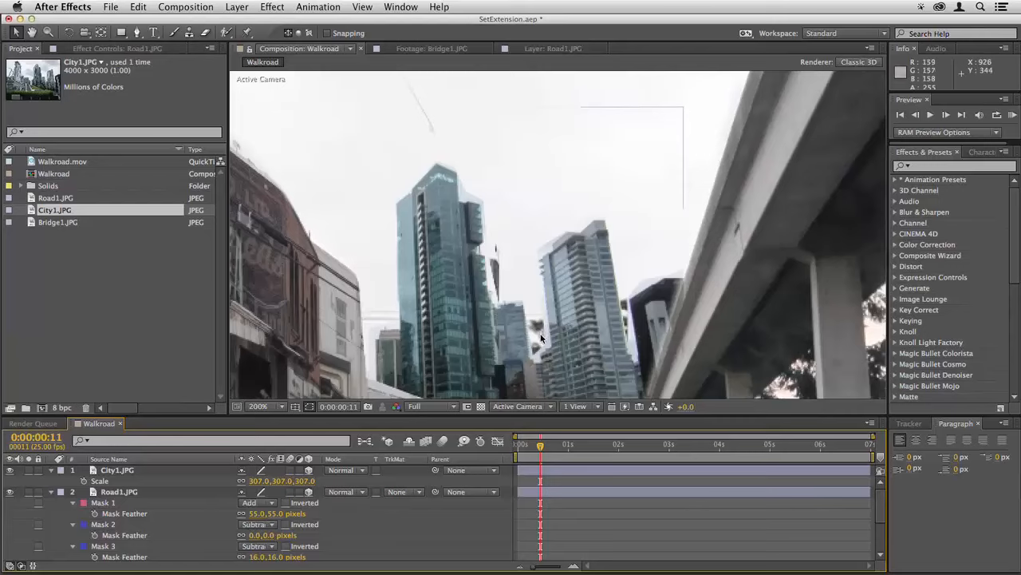
pyautogui.moveTo(542, 335); pyautogui.dragTo(516, 124)
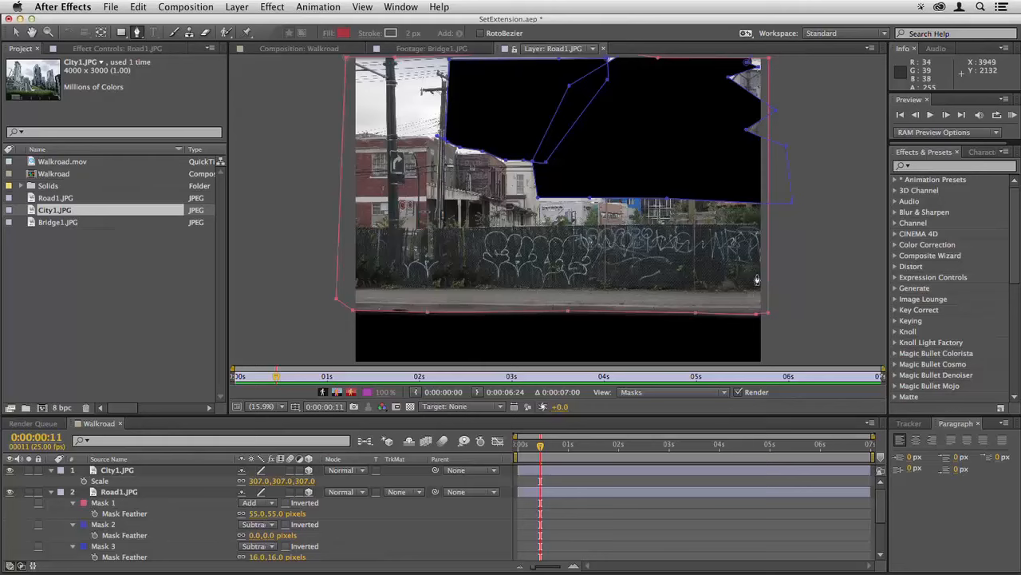
pyautogui.click(756, 275)
pyautogui.click(739, 283)
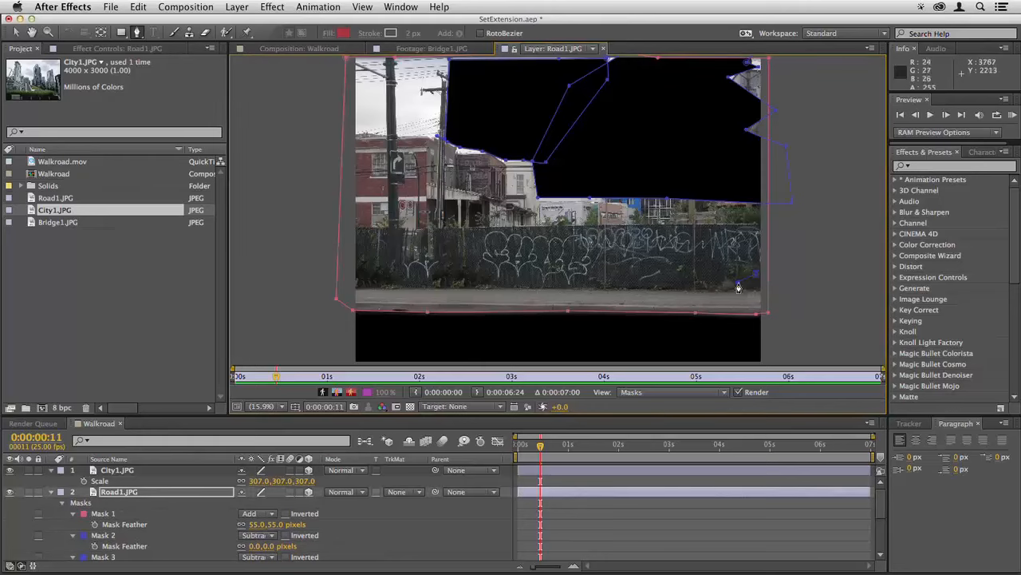
pyautogui.click(731, 293)
pyautogui.click(719, 301)
pyautogui.click(722, 319)
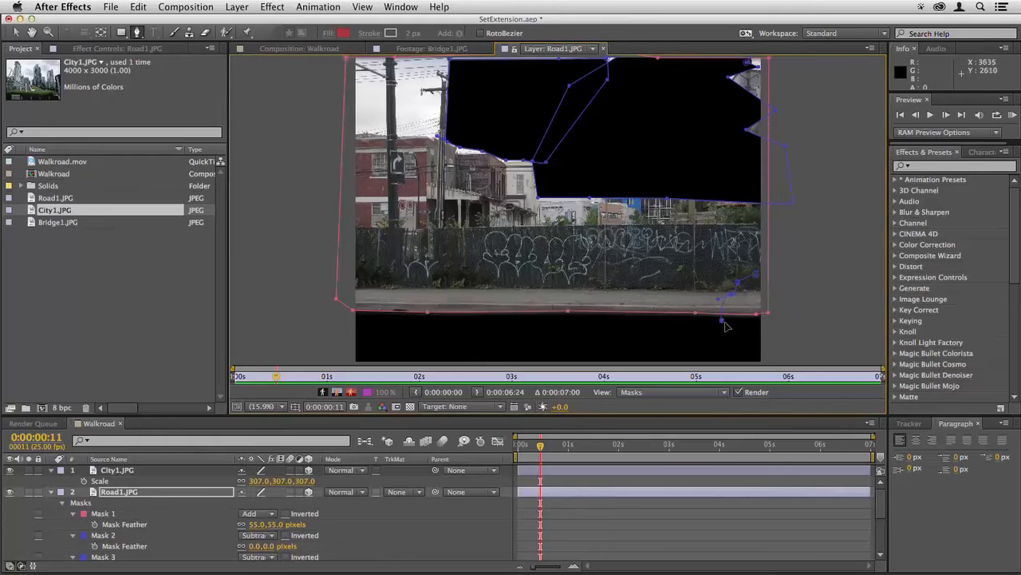
pyautogui.click(766, 329)
pyautogui.click(794, 308)
pyautogui.click(796, 281)
pyautogui.click(786, 279)
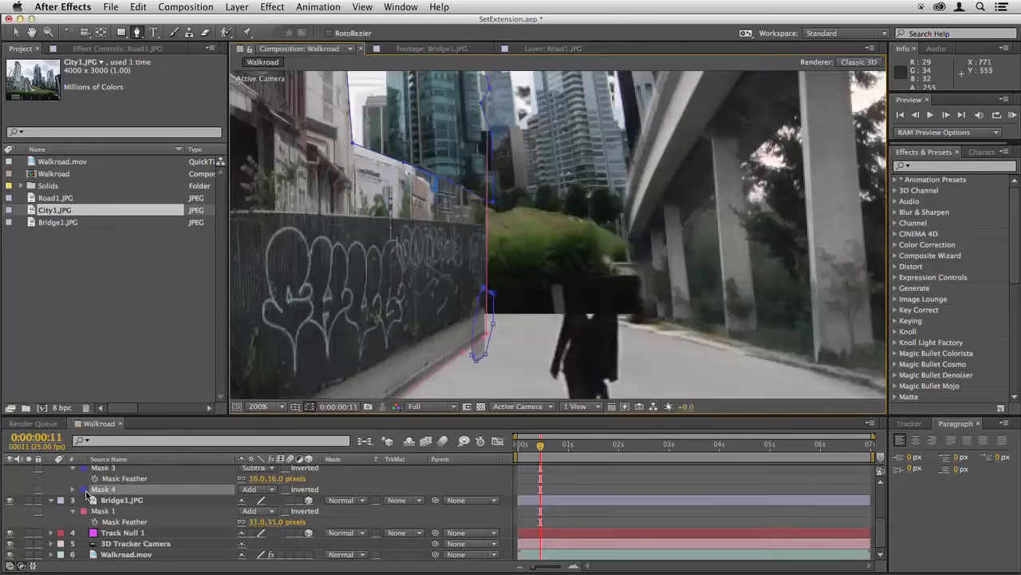
# - Change the outline color of Road1.JPG's Mask 4 to yellow
pyautogui.click(86, 490)
pyautogui.moveTo(314, 333); pyautogui.dragTo(434, 356)
pyautogui.click(399, 255)
pyautogui.click(532, 229)
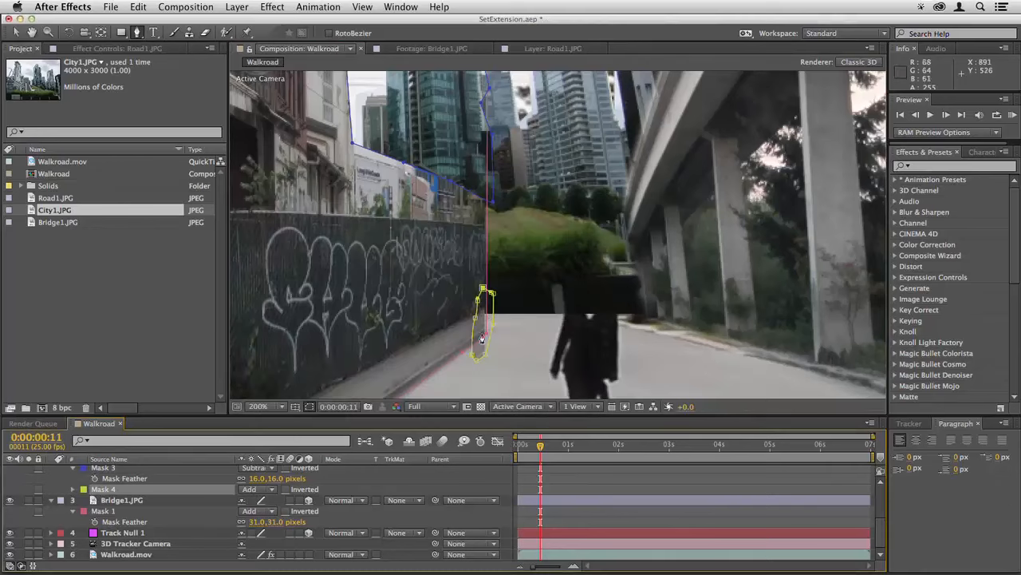
# - Set Road1.JPG's Mask 4 to Subtract and feather it 98 pixels
pyautogui.click(255, 488)
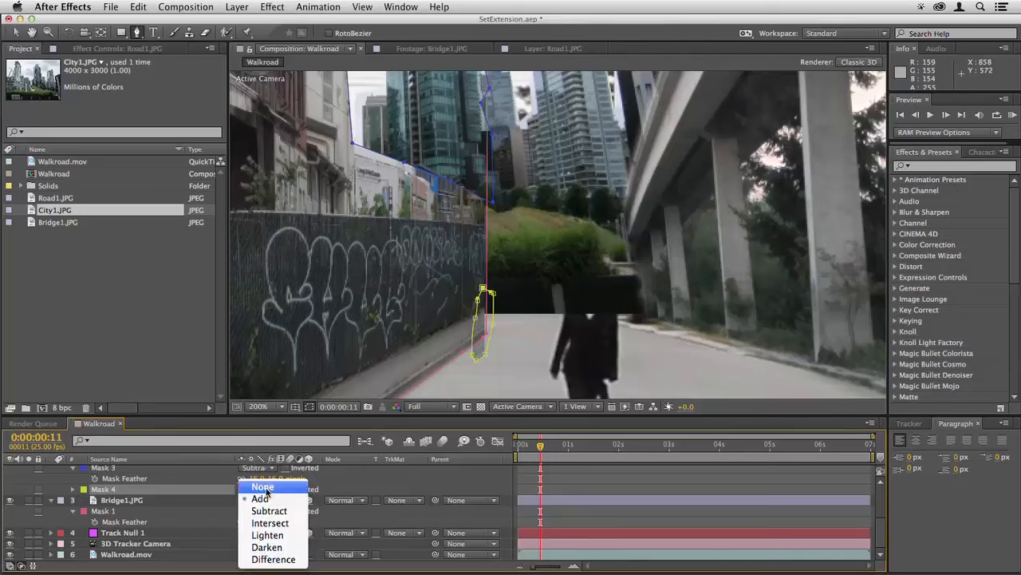
pyautogui.click(268, 513)
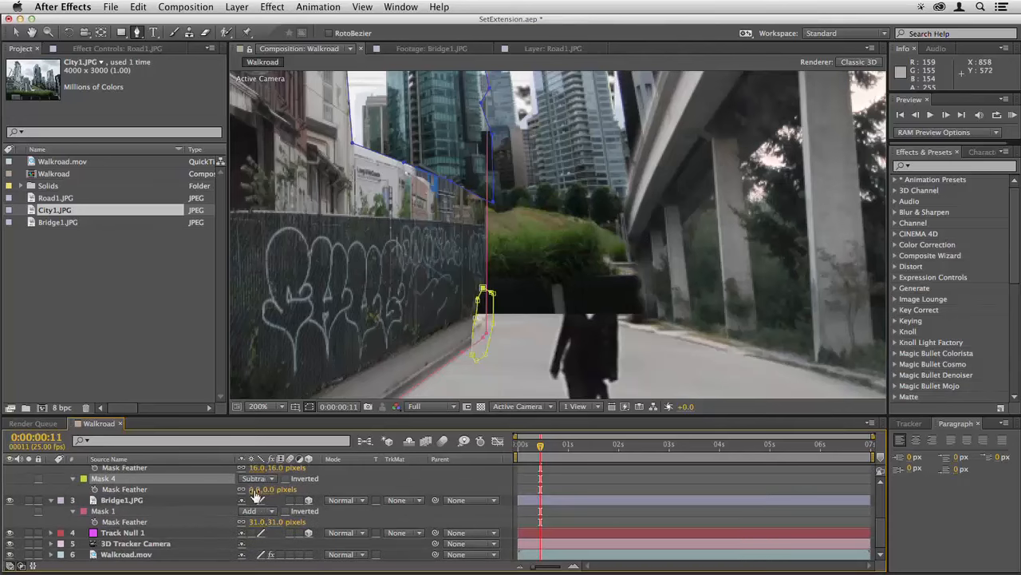
pyautogui.moveTo(257, 496); pyautogui.dragTo(319, 494)
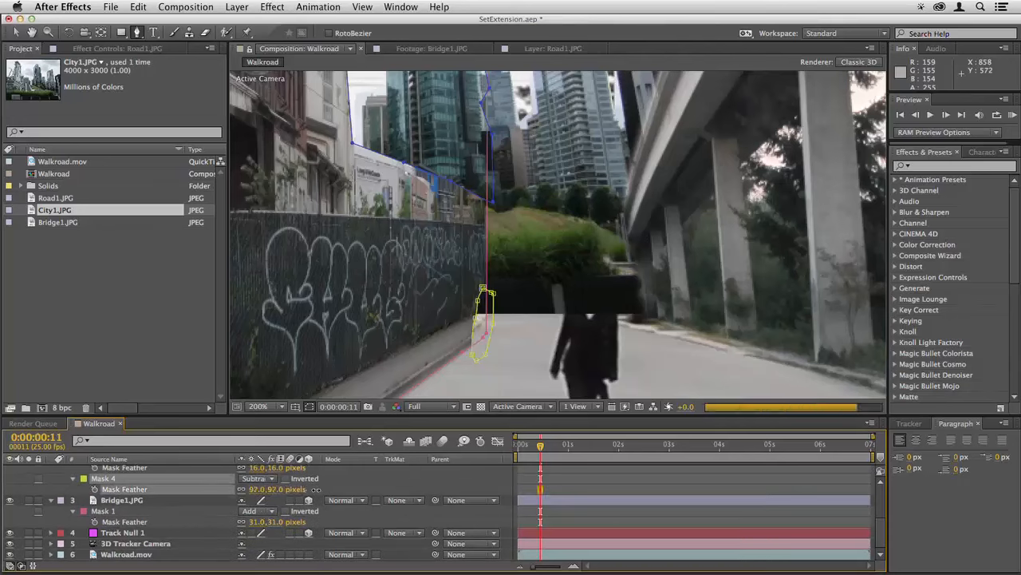
# - Stretch Mask 4's lower corner toward the camera along the curb to blend the sidewalk into the road, and deselect the layer
pyautogui.press('v')
pyautogui.click(474, 358)
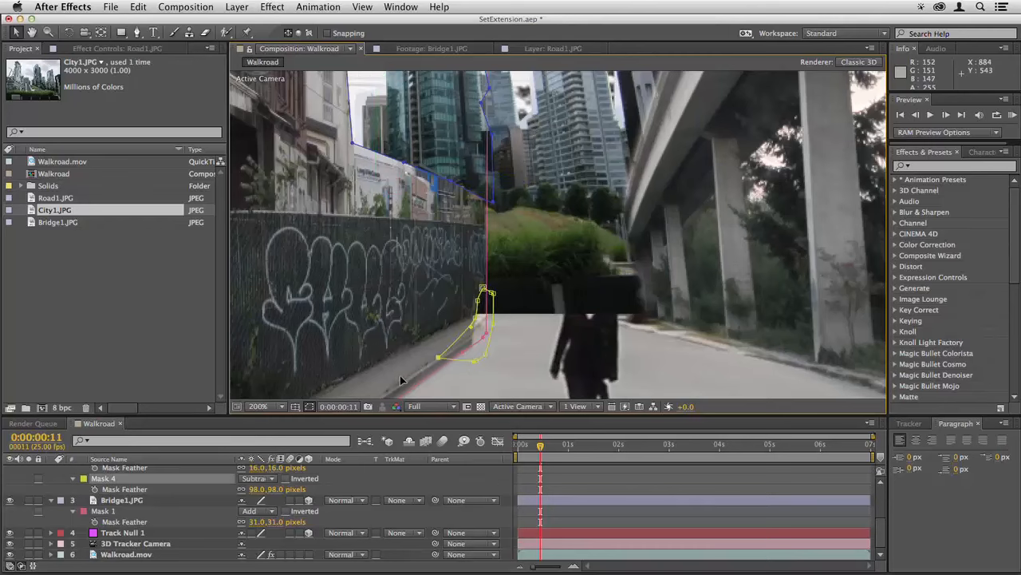
pyautogui.moveTo(401, 380); pyautogui.dragTo(403, 392)
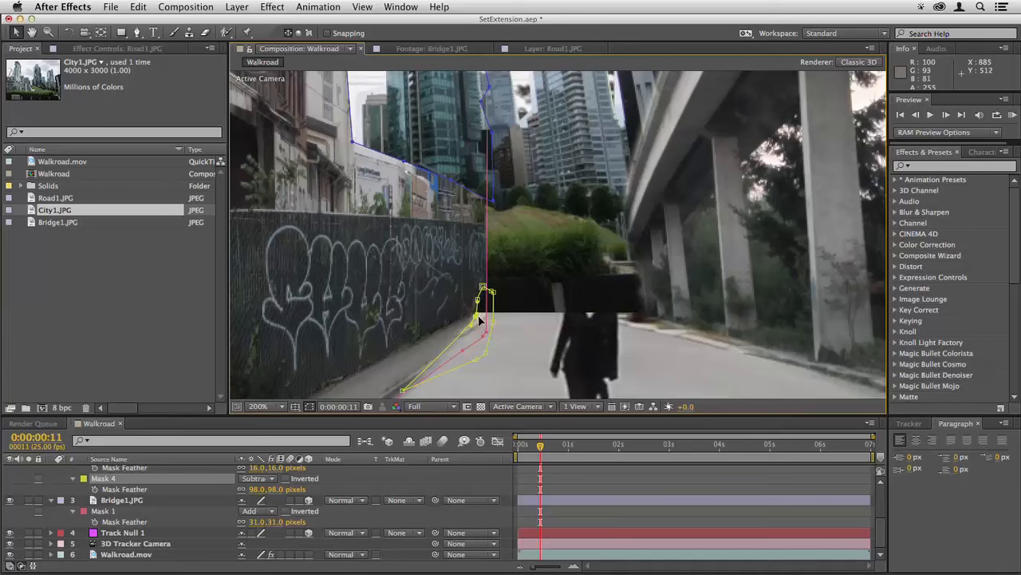
pyautogui.click(551, 480)
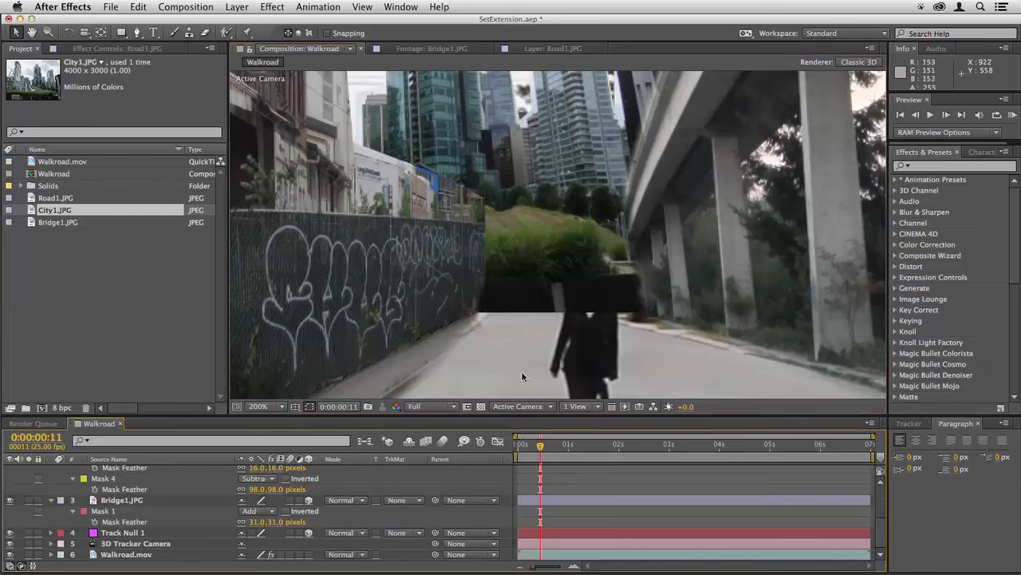
# - Draw a second closed mask on City1.JPG around the dark wall below the hedge along the photo's lower edge
pyautogui.press(',')
pyautogui.click(492, 272)
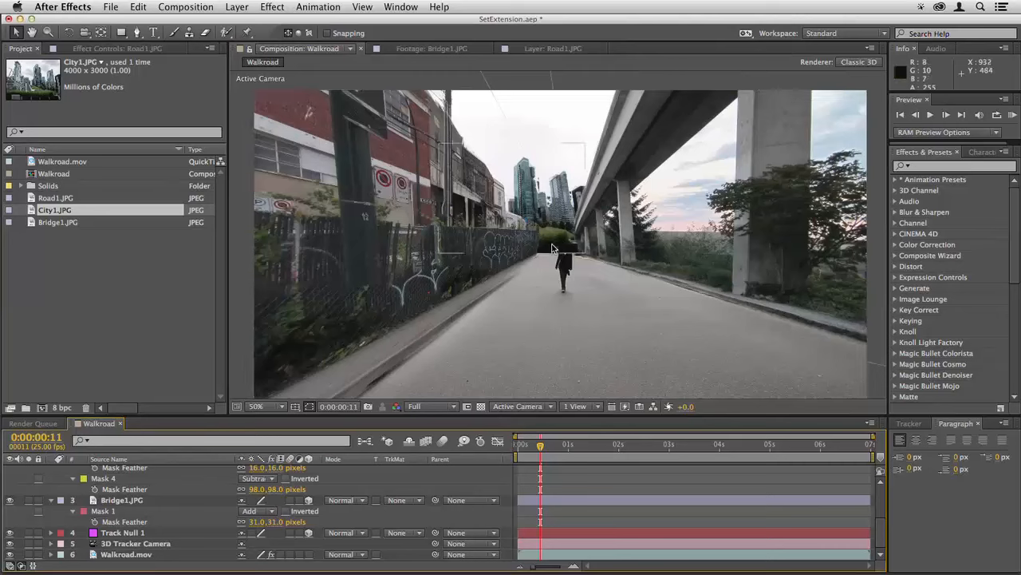
pyautogui.click(552, 249)
pyautogui.doubleClick(553, 248)
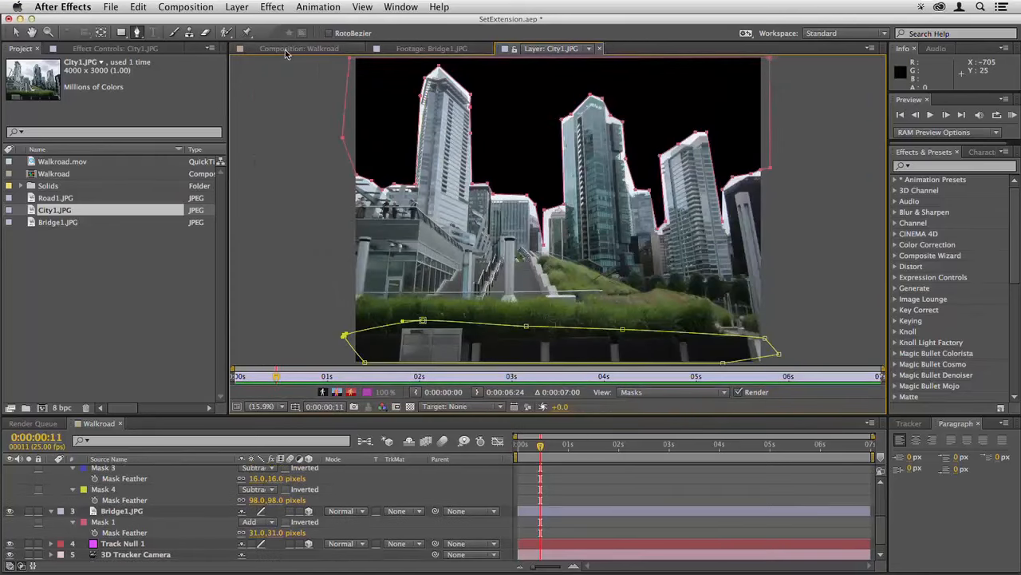
pyautogui.click(287, 51)
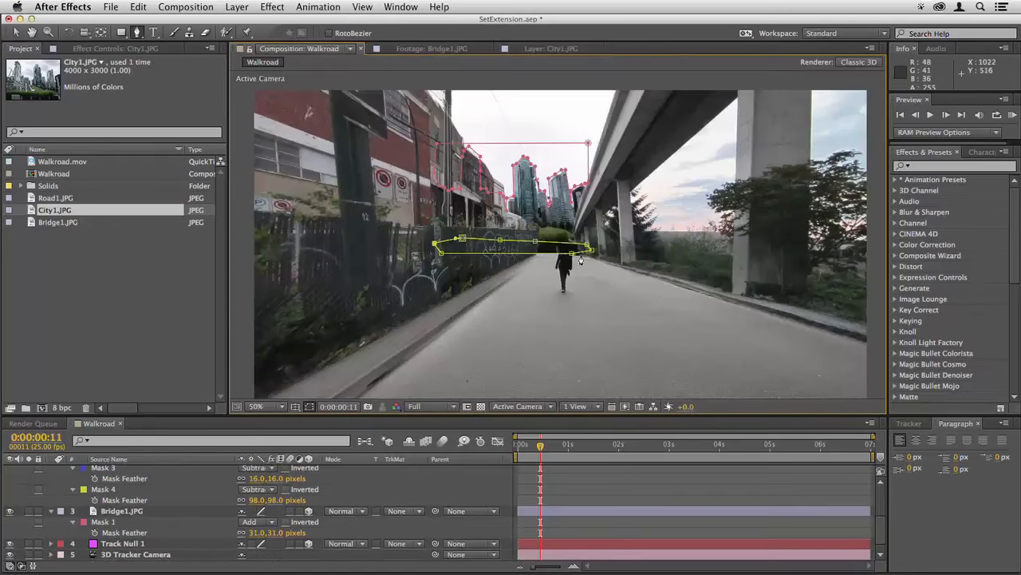
# - Set City1.JPG's Mask 2 to Subtract and feather it 32 pixels
pyautogui.click(260, 502)
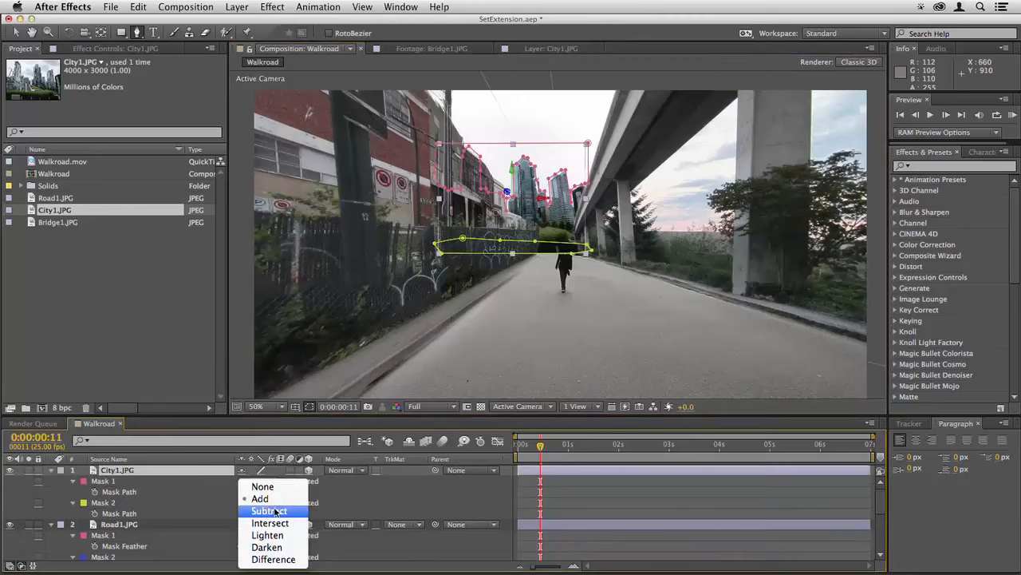
pyautogui.click(275, 511)
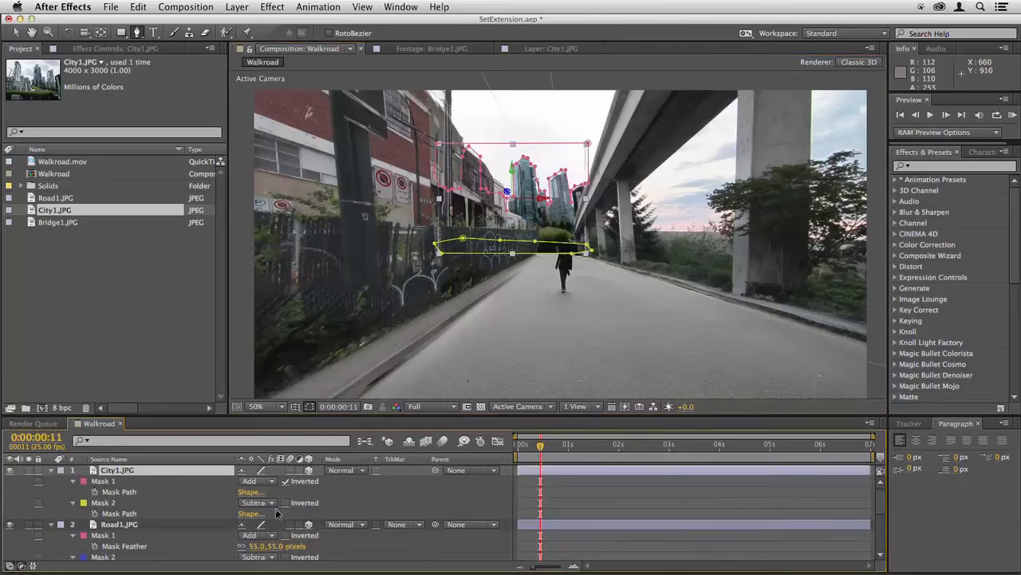
pyautogui.press('F2')
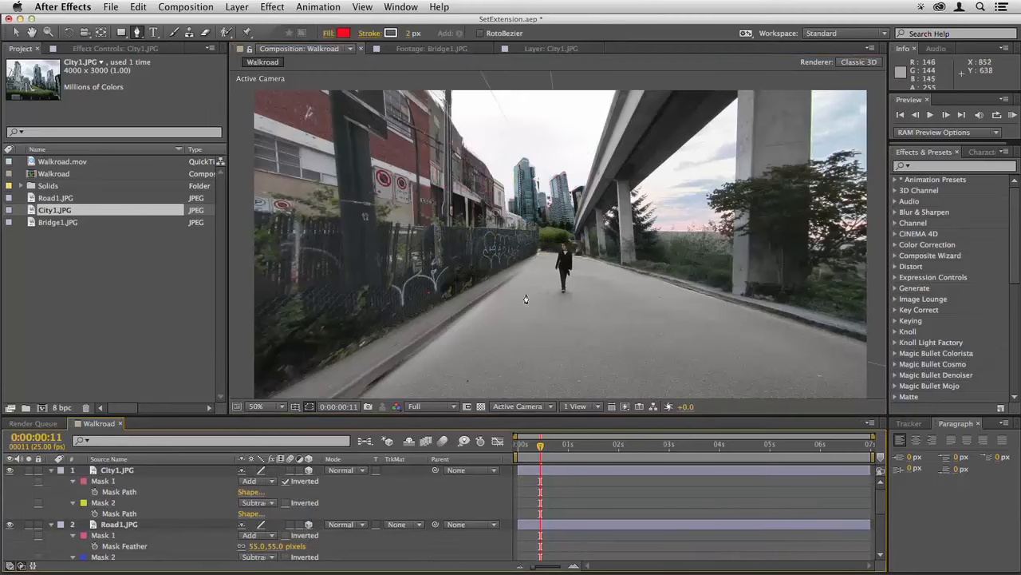
pyautogui.press('f')
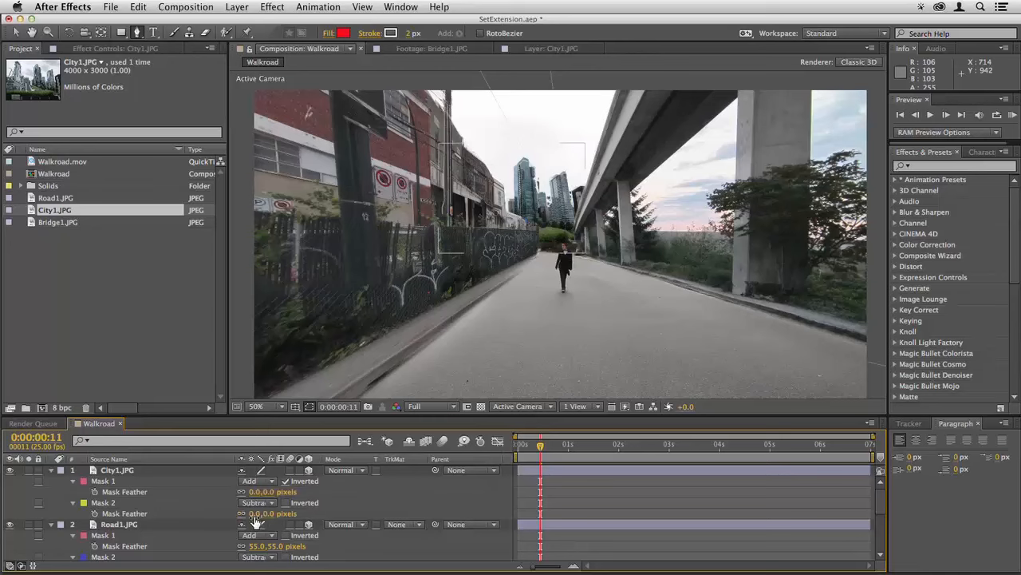
pyautogui.moveTo(257, 519); pyautogui.dragTo(287, 517)
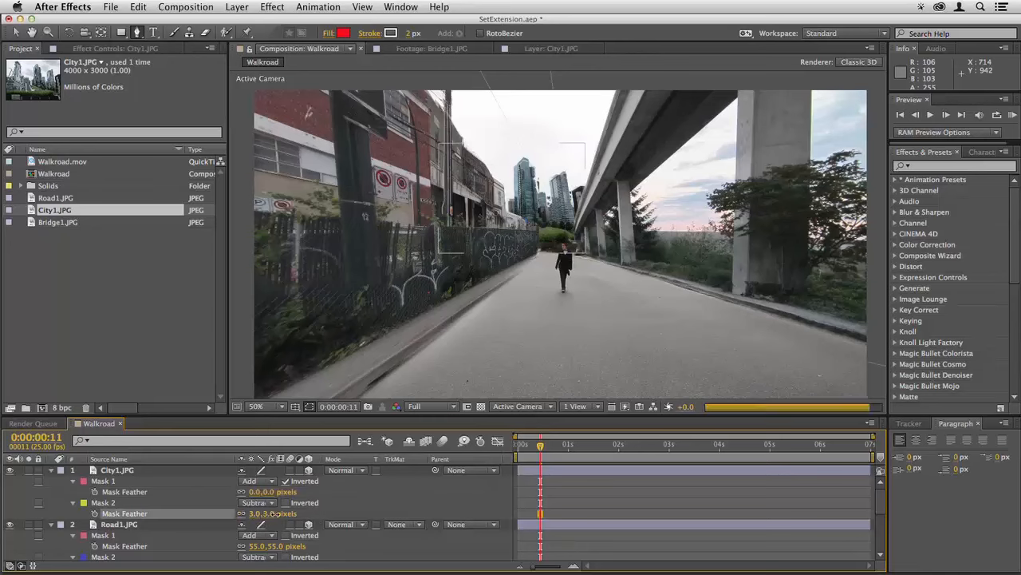
# - Rotate Road1.JPG slightly at 0:00:00:02 to realign the fence and curb with the road
pyautogui.click(521, 450)
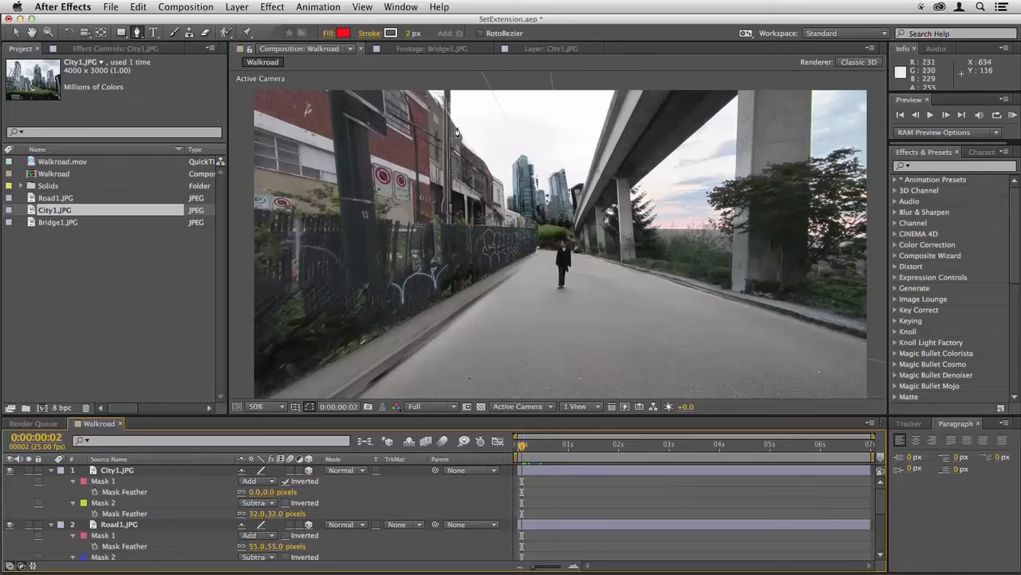
pyautogui.click(558, 470)
pyautogui.click(565, 525)
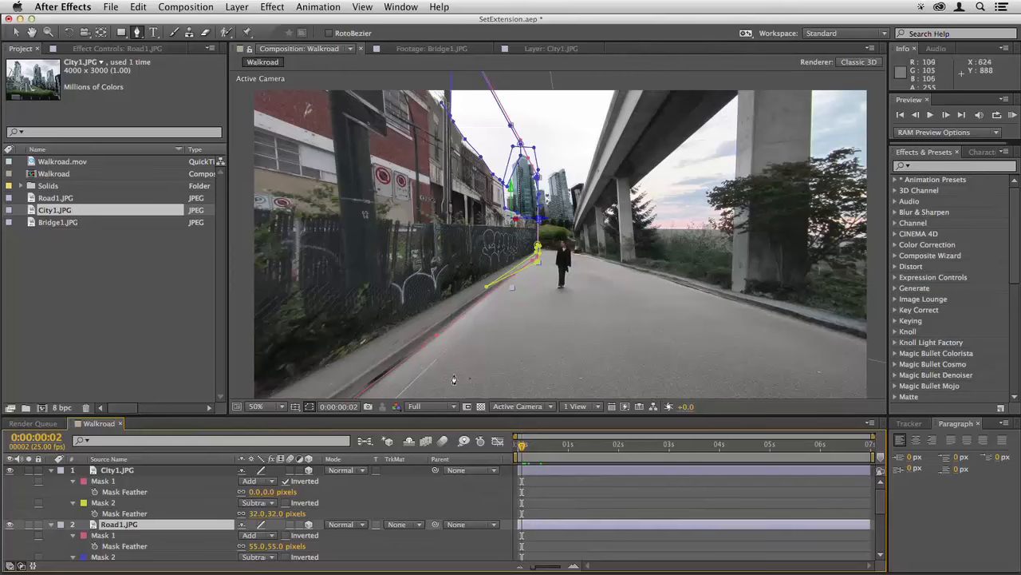
pyautogui.press('w')
pyautogui.moveTo(517, 218); pyautogui.dragTo(517, 220)
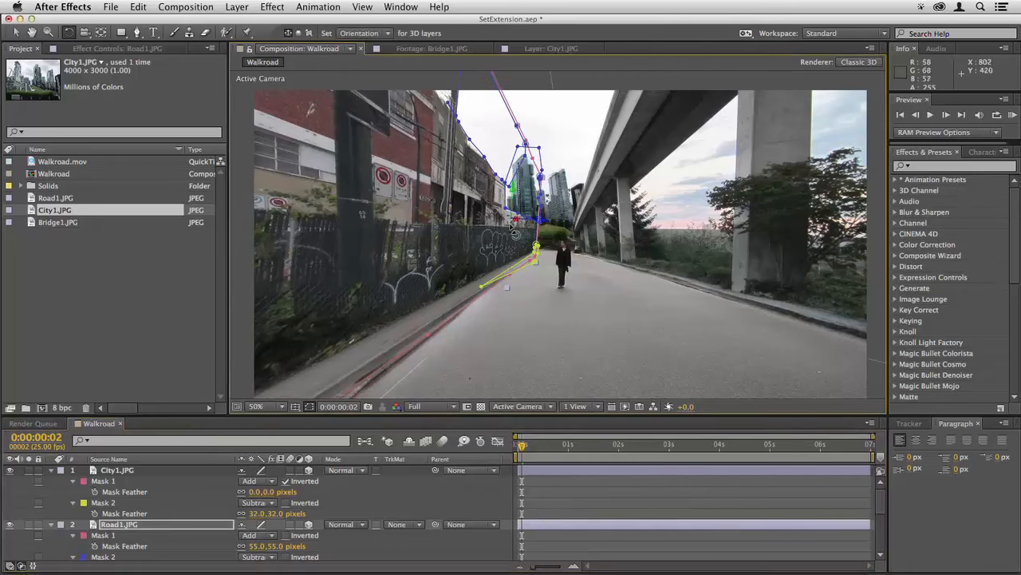
pyautogui.press('v')
pyautogui.click(511, 201)
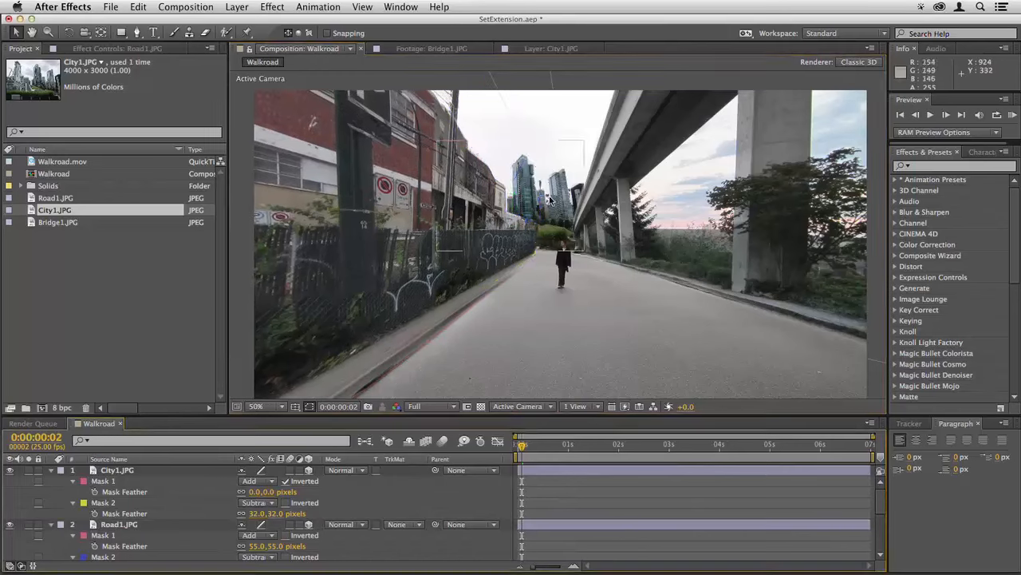
# - Tilt City1.JPG slightly clockwise and nudge it up so the hedge meets the far end of the road, and deselect it
pyautogui.moveTo(505, 190); pyautogui.dragTo(503, 190)
pyautogui.press('w')
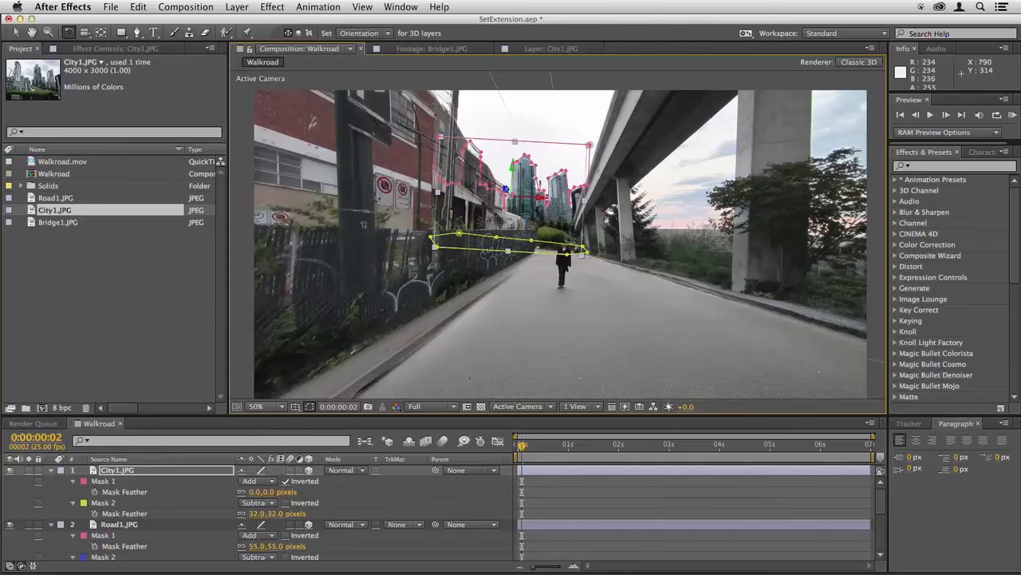
pyautogui.click(582, 504)
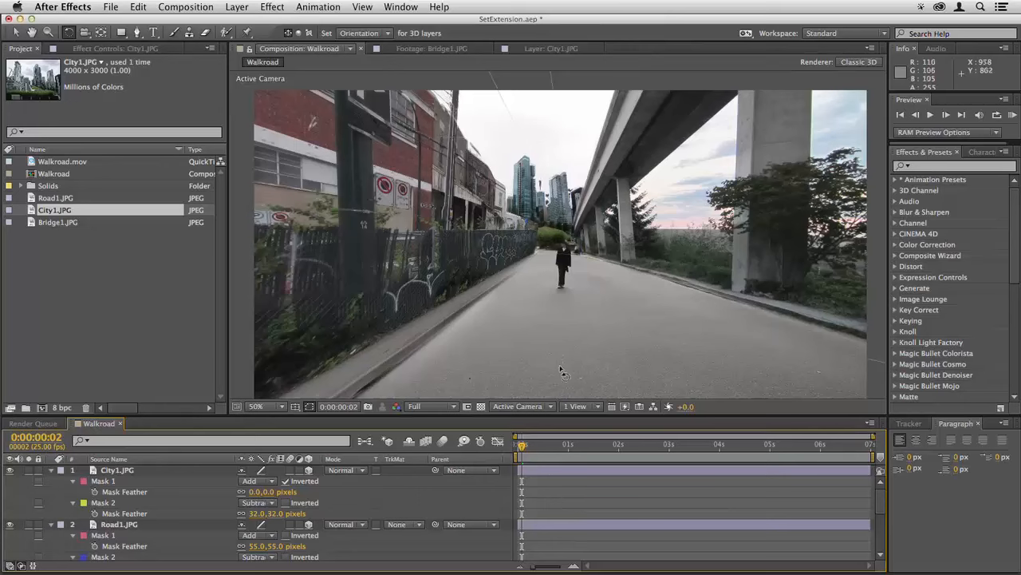
pyautogui.press('v')
pyautogui.click(550, 228)
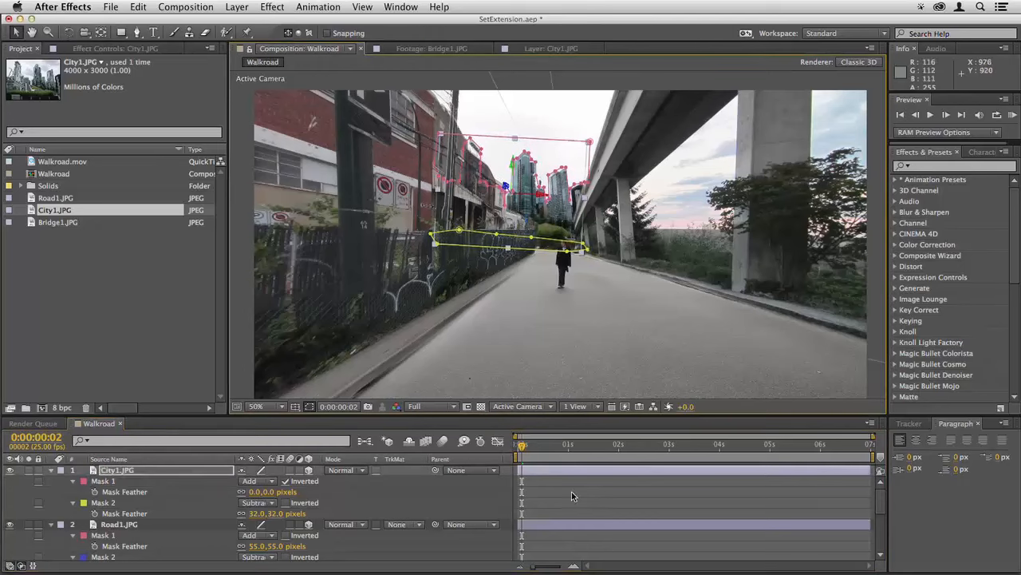
pyautogui.click(568, 512)
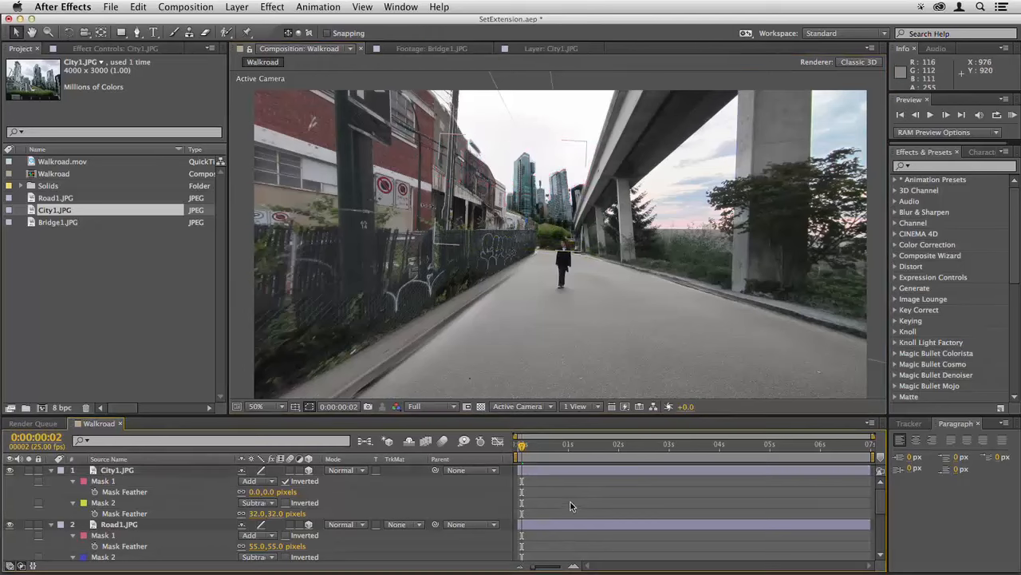
# - Play the composite from the first frame and scrub through to the end to check the extension's alignment
pyautogui.click(519, 447)
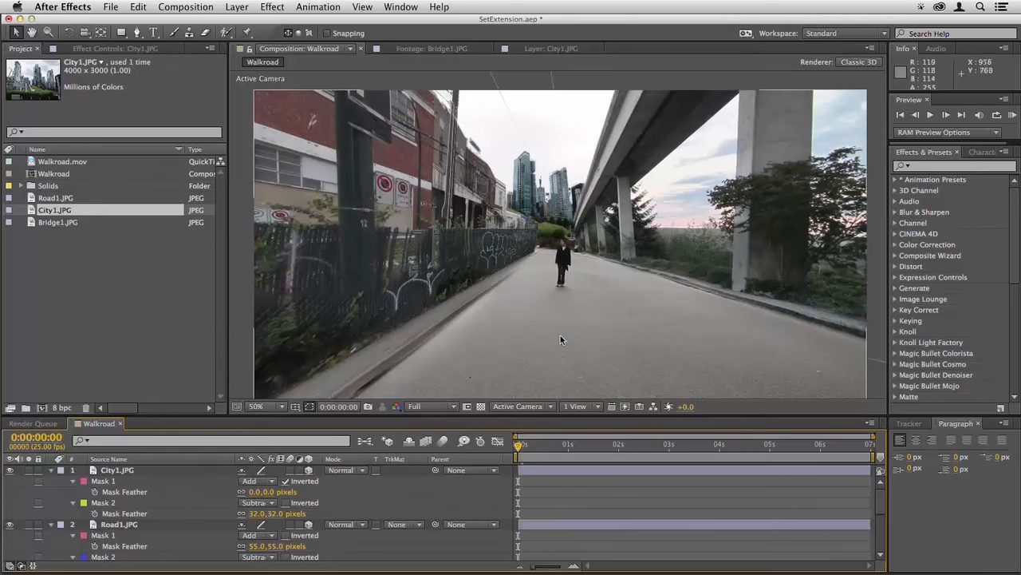
pyautogui.click(561, 472)
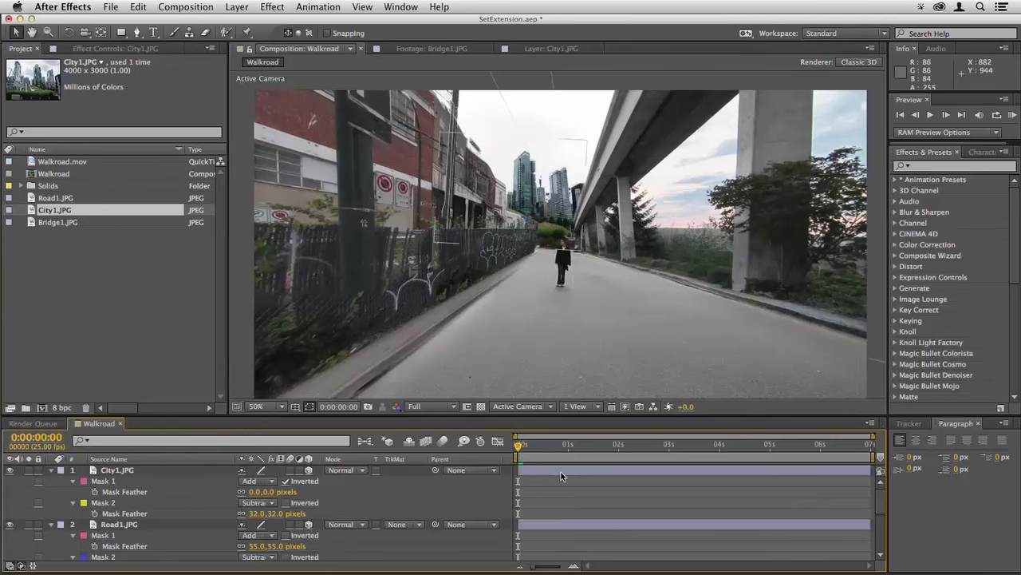
pyautogui.press('KP_0')
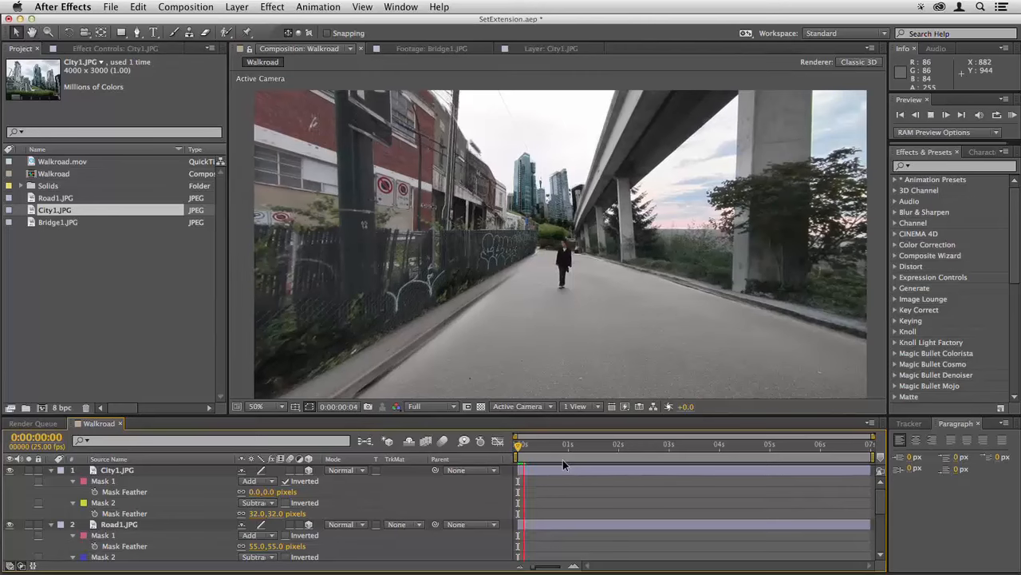
pyautogui.moveTo(603, 459); pyautogui.dragTo(836, 456)
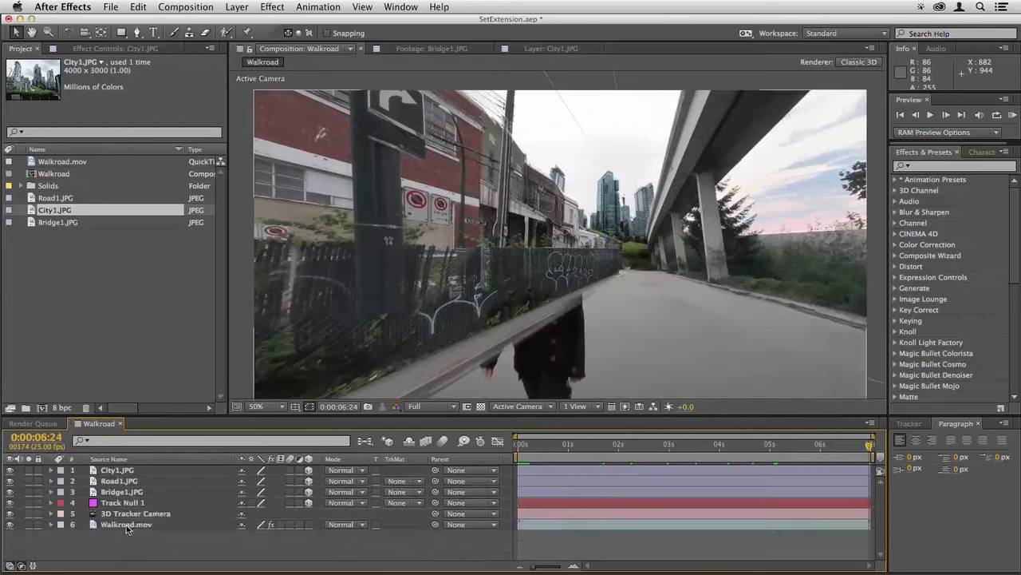
# - Duplicate the Walkroad.mov layer and move the copy to the top of the layer stack
pyautogui.click(126, 525)
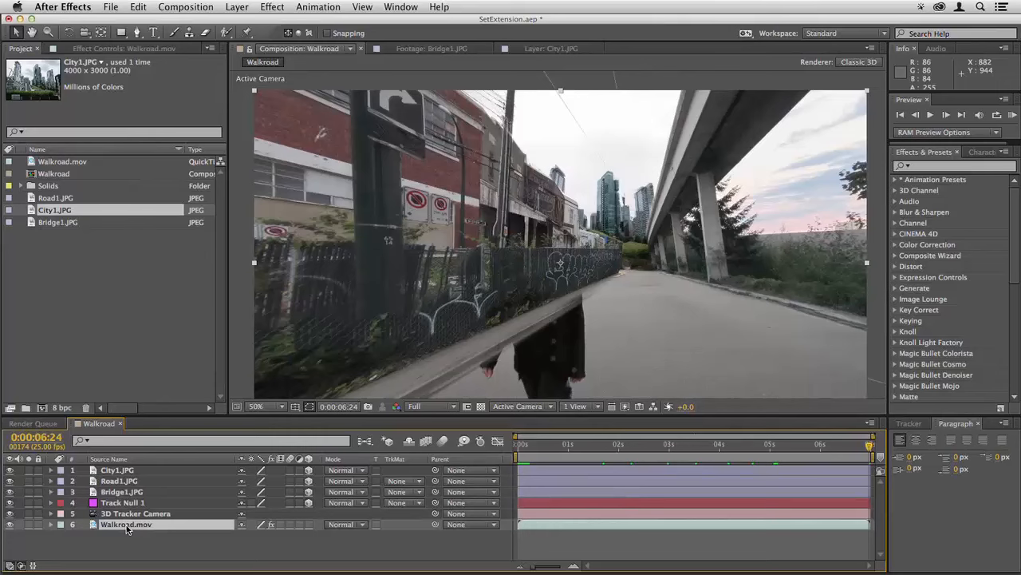
pyautogui.click(126, 528)
pyautogui.press('super+d')
pyautogui.moveTo(126, 529); pyautogui.dragTo(130, 471)
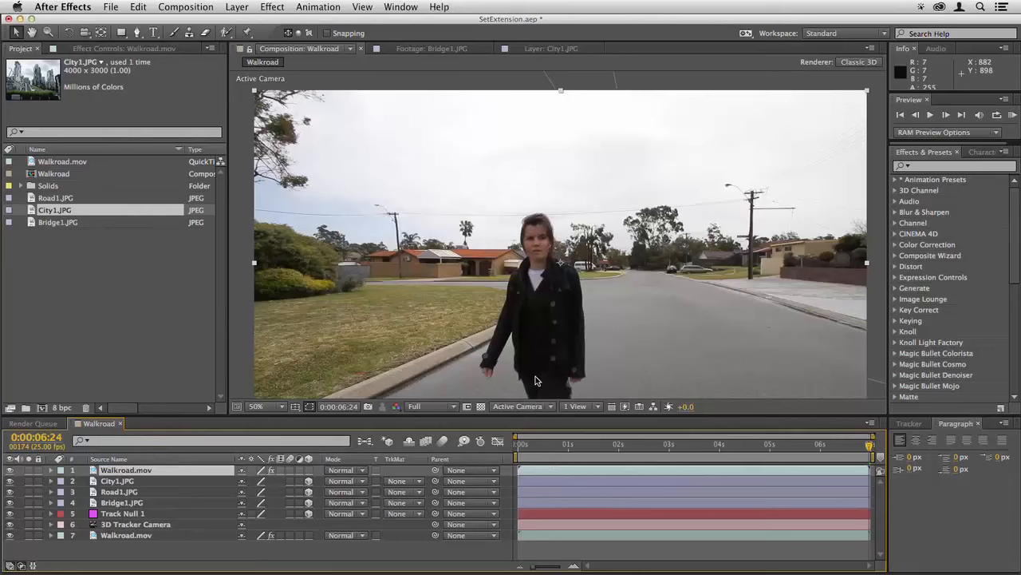
# - Try isolating the walking woman on the top Walkroad.mov copy at 0:00:06:24 with the Roto Brush, excluding the background beside her shoulder
pyautogui.moveTo(227, 32); pyautogui.dragTo(280, 37)
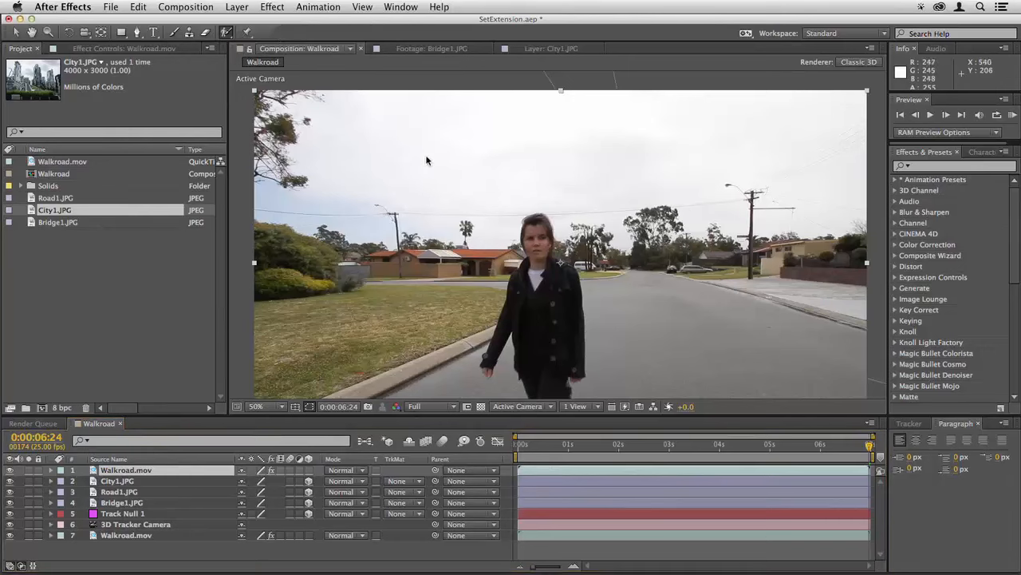
pyautogui.doubleClick(545, 237)
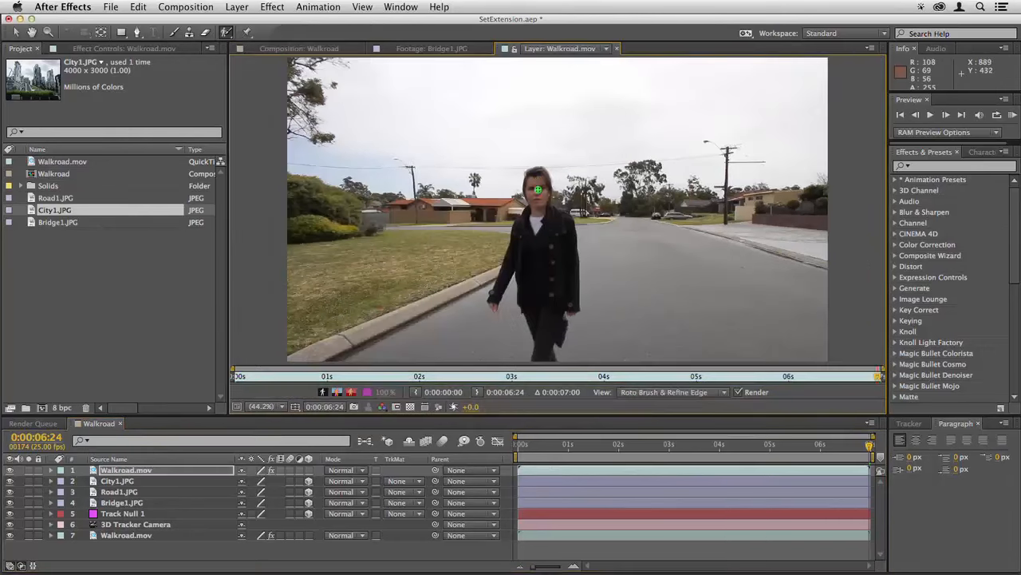
pyautogui.click(547, 330)
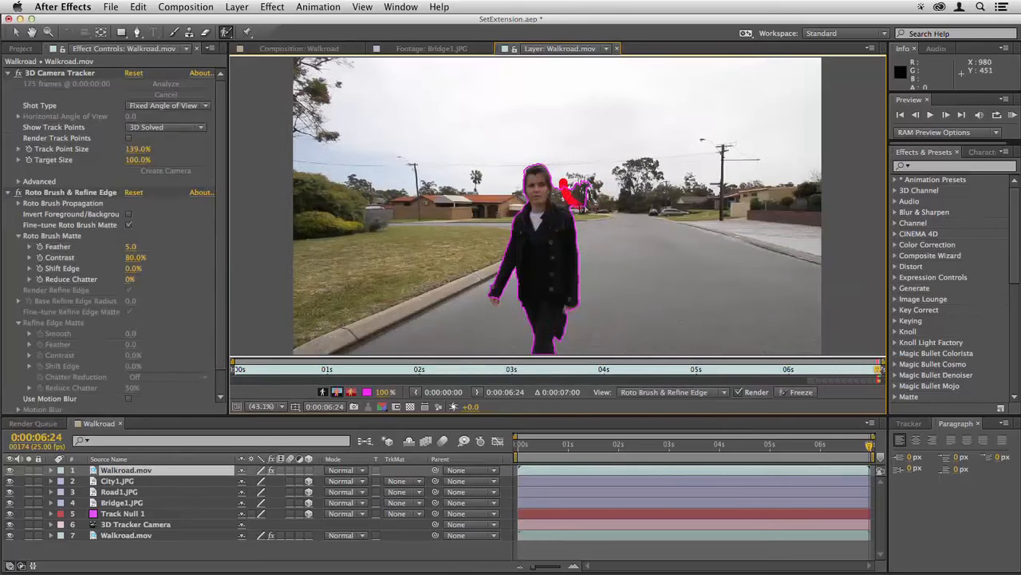
pyautogui.moveTo(589, 211); pyautogui.dragTo(590, 212)
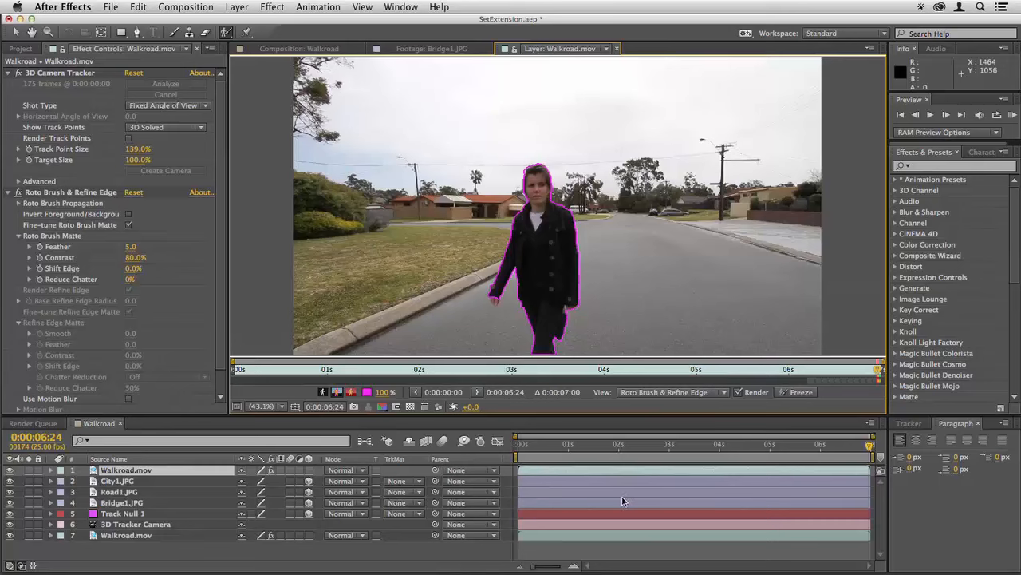
pyautogui.click(303, 49)
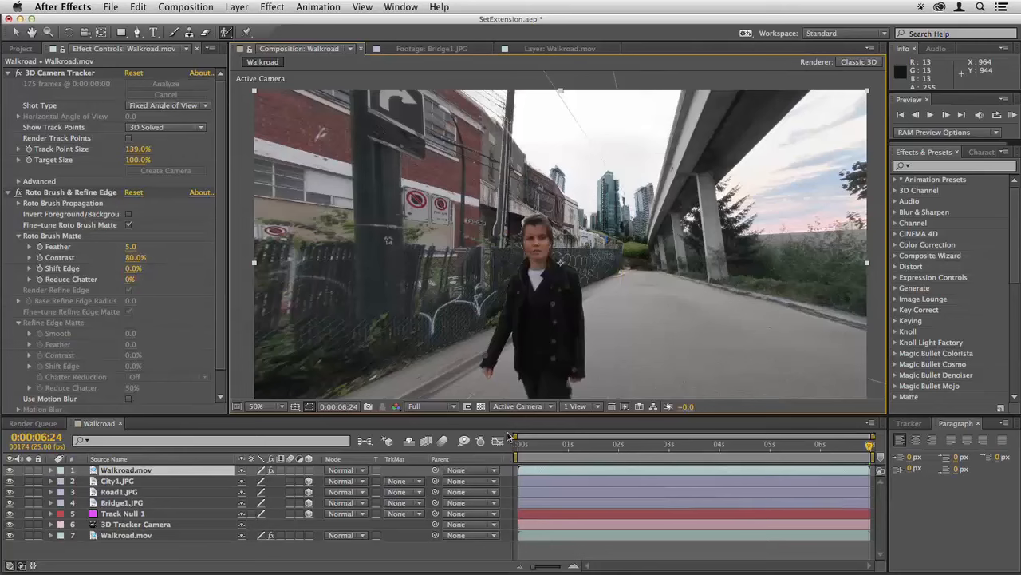
pyautogui.click(227, 34)
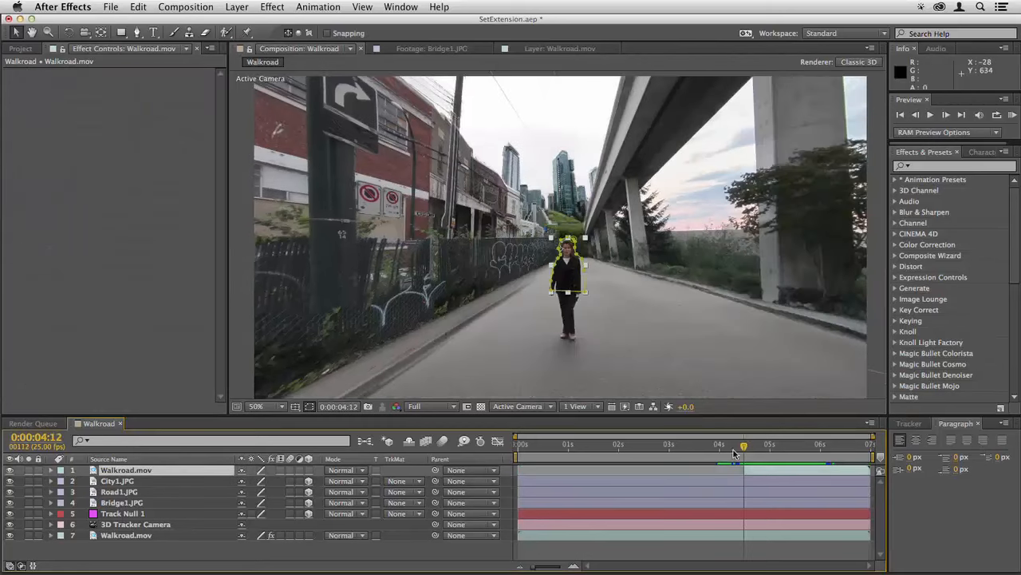
# - Examine the masked walker against the extension up close and in playback from 0:00:04:12
pyautogui.scroll(4, 689, 343)
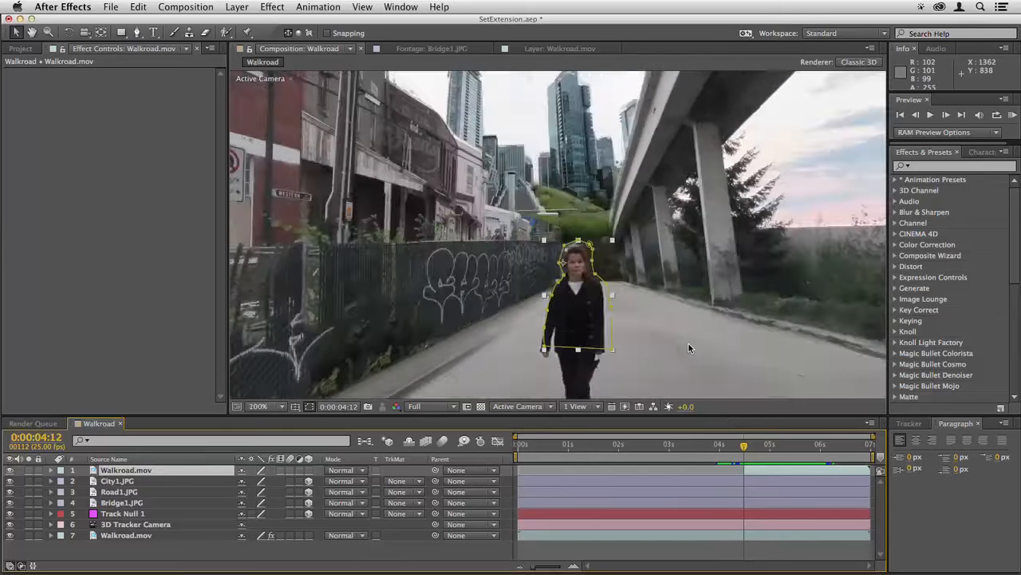
pyautogui.scroll(-3, 688, 343)
pyautogui.press('space')
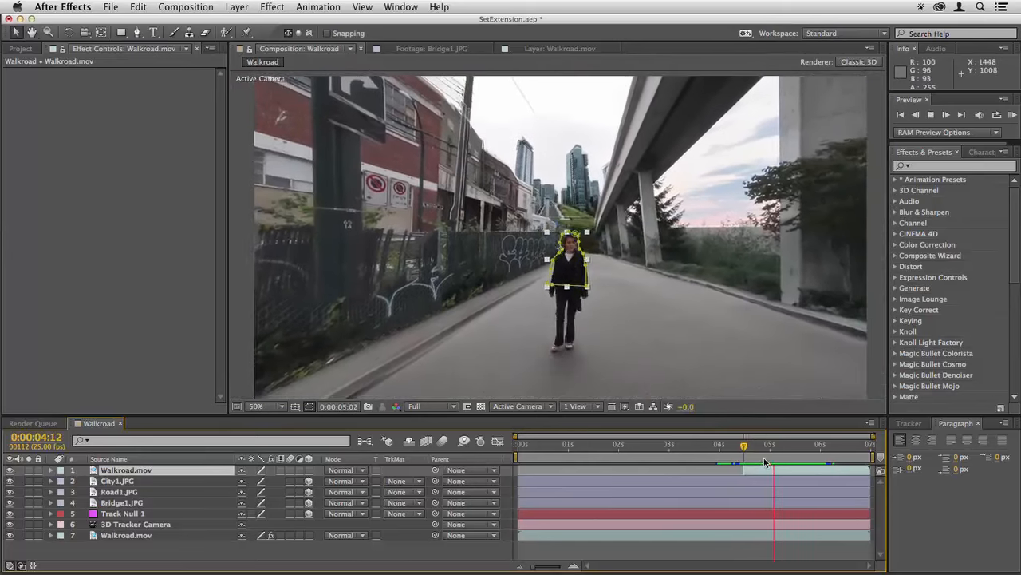
pyautogui.press('space')
pyautogui.click(759, 550)
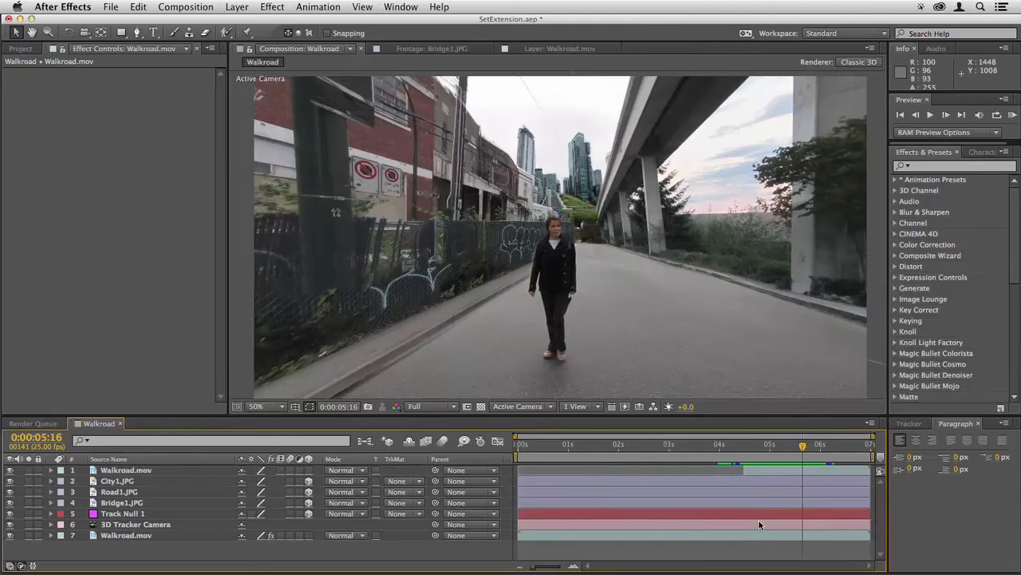
# - Solo the original bottom Walkroad.mov layer and play the unextended footage from 0:00:04:12
pyautogui.moveTo(767, 460); pyautogui.dragTo(746, 461)
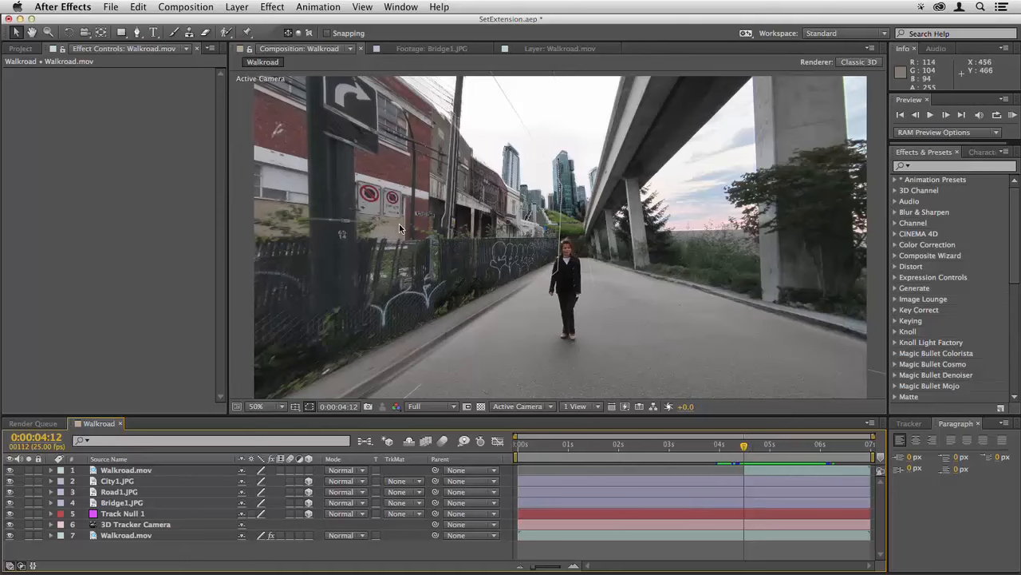
pyautogui.click(717, 470)
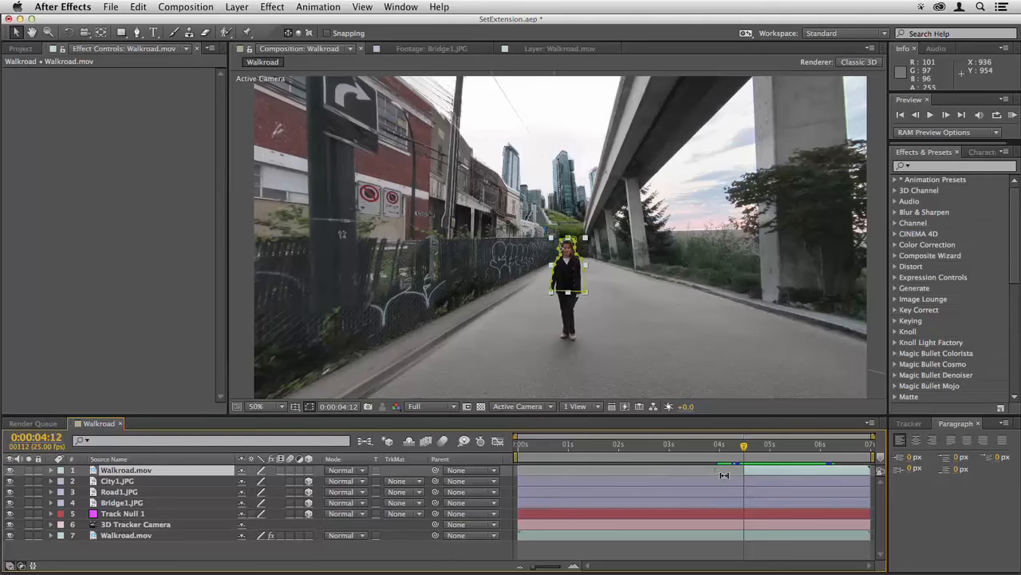
pyautogui.click(754, 556)
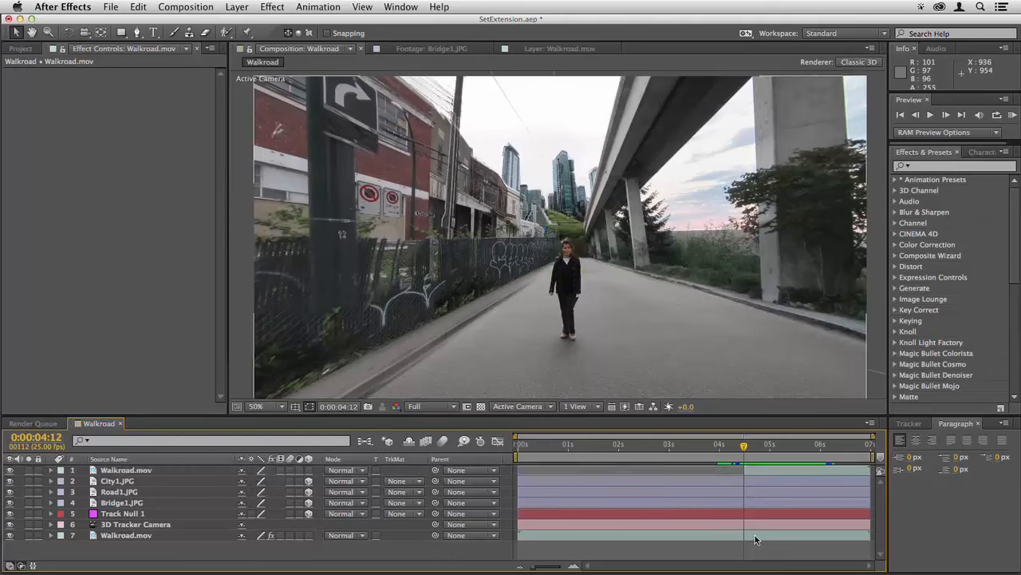
pyautogui.click(29, 535)
pyautogui.press('space')
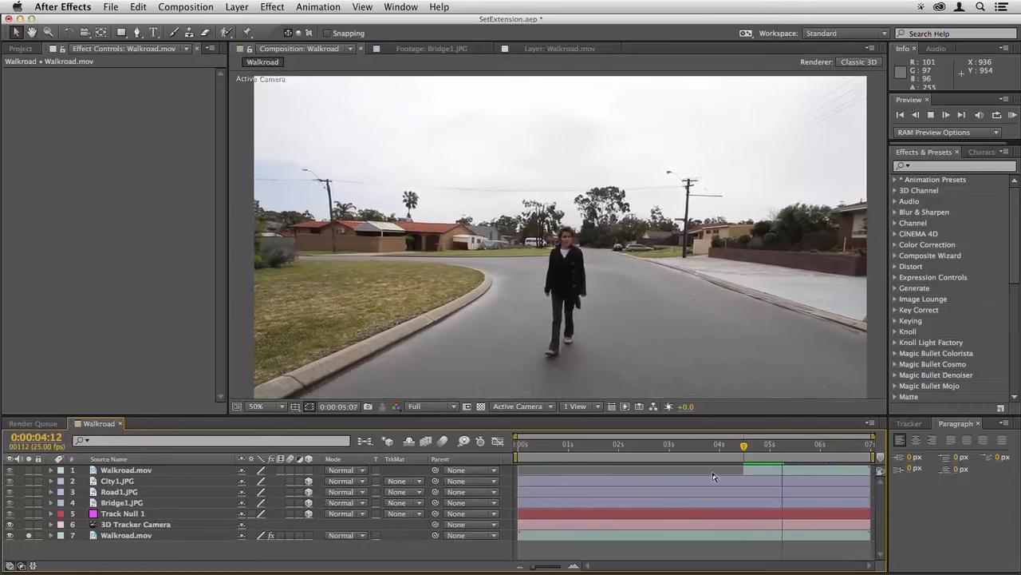
# - Unsolo the original bottom Walkroad.mov layer and play the full set extension from 0:00:04:11
pyautogui.click(742, 449)
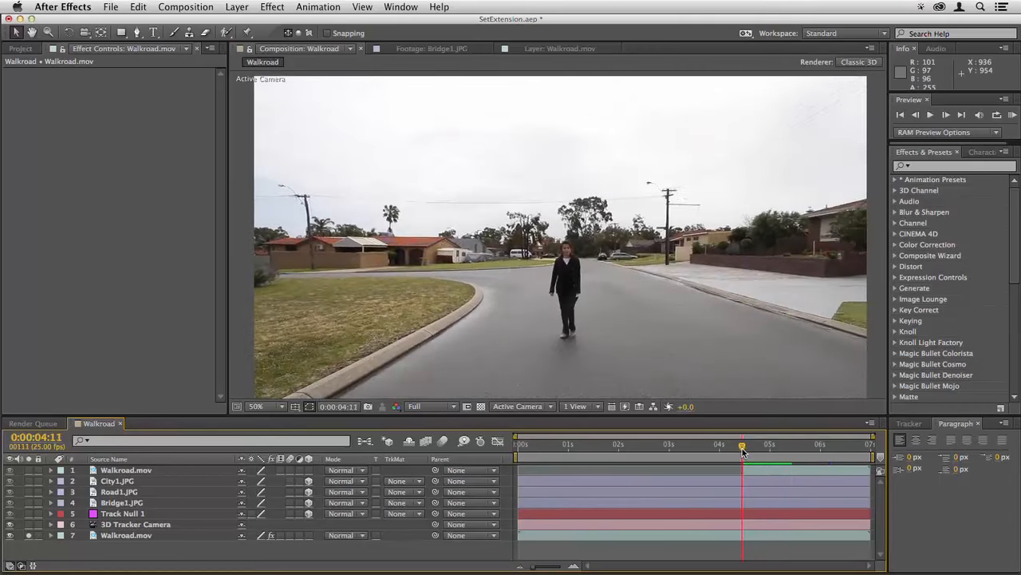
pyautogui.click(29, 534)
pyautogui.press('space')
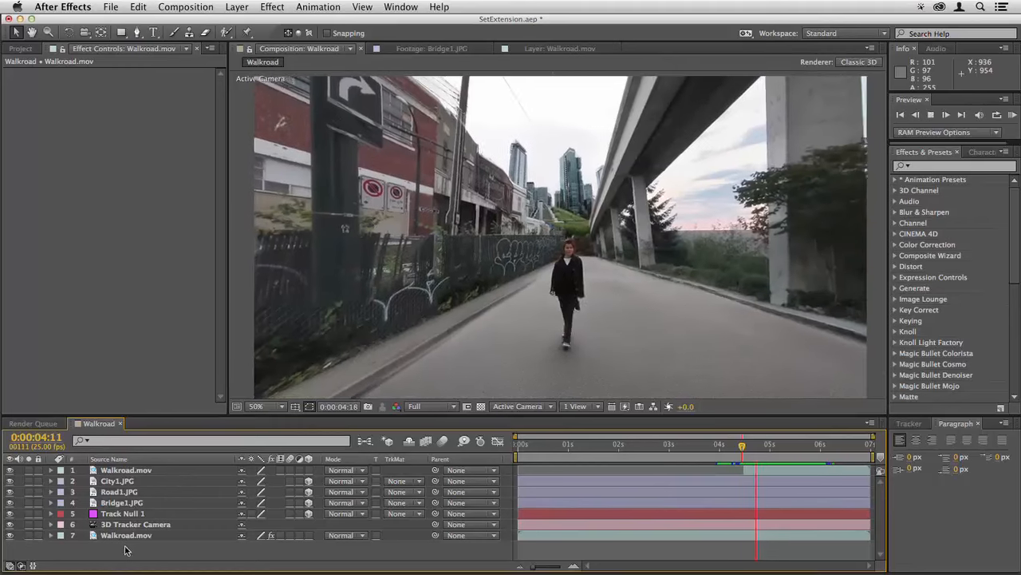
pyautogui.press('space')
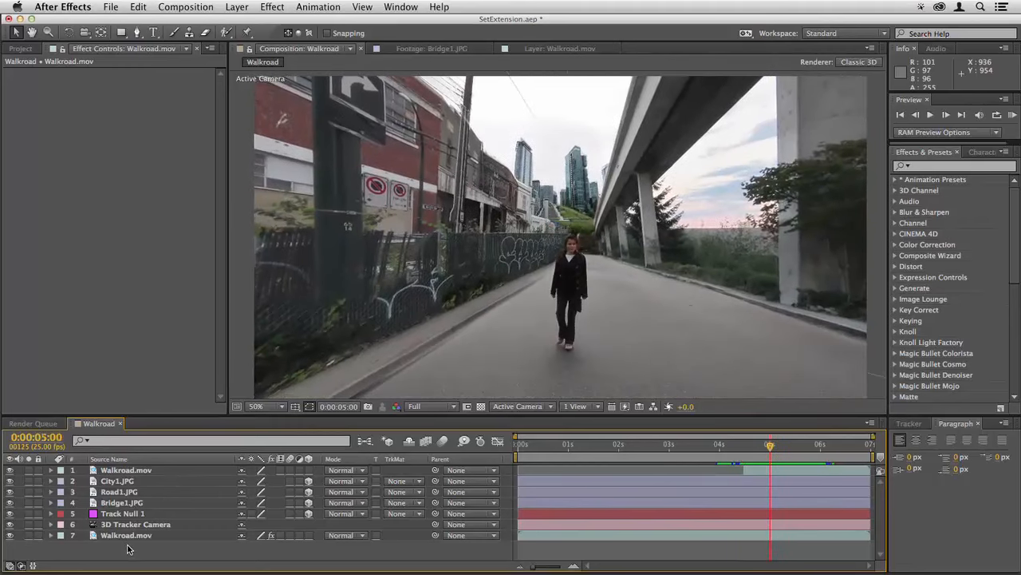
pyautogui.press('space')
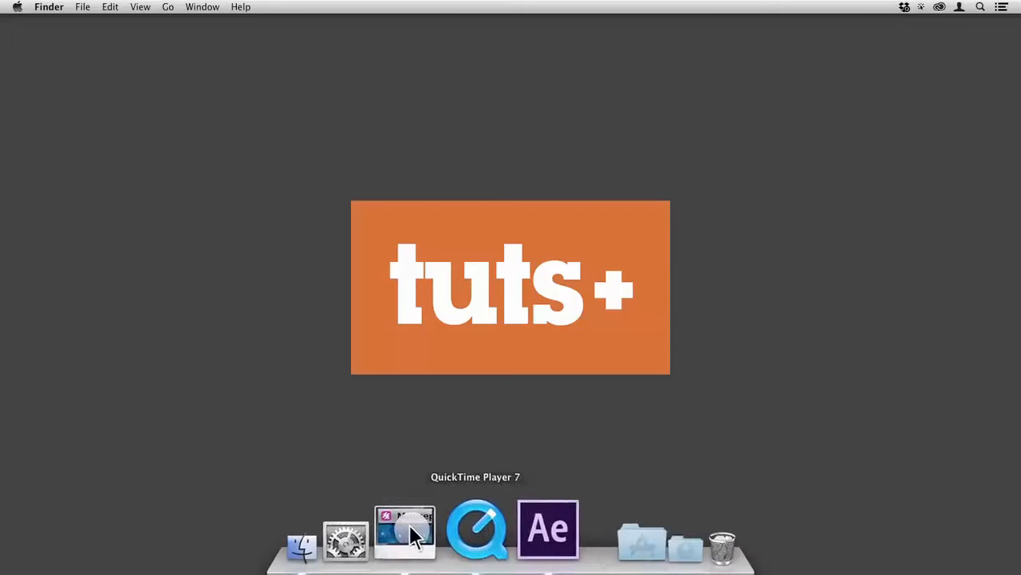
# - Switch to After Effects and review the DistantWall, PowerStation, CarWindow and Face composites in playback
pyautogui.click(523, 553)
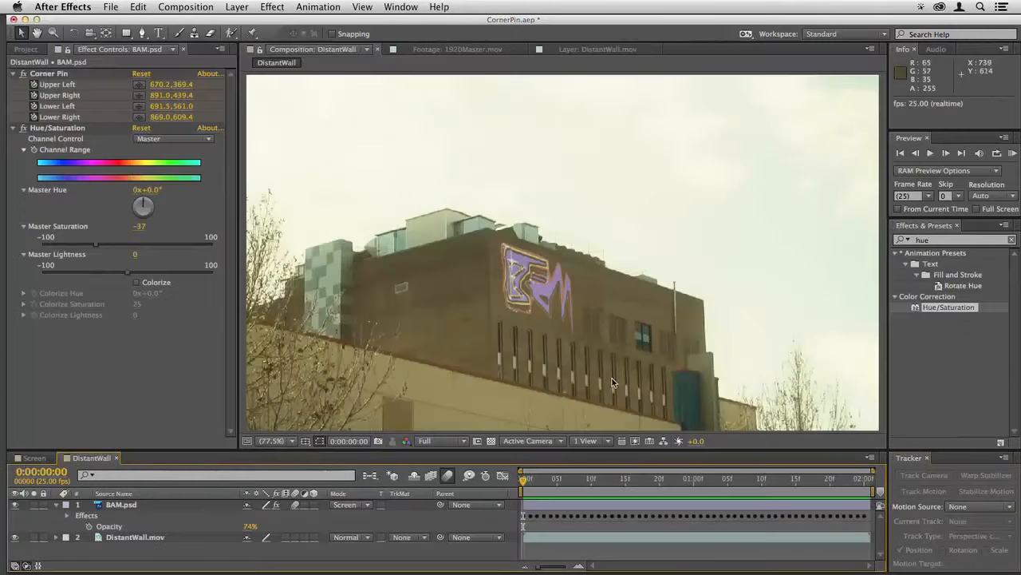
pyautogui.press('space')
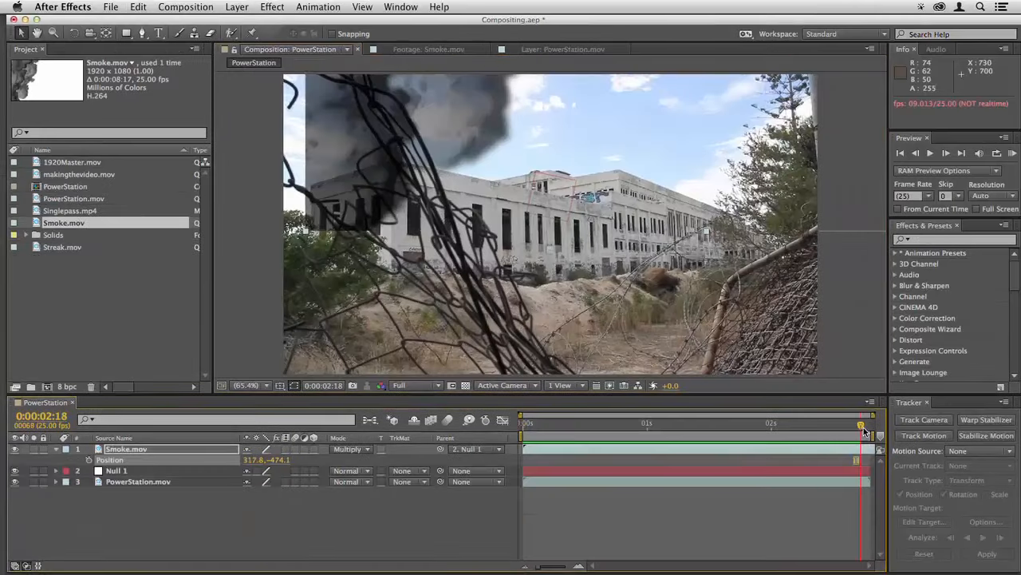
pyautogui.moveTo(864, 430); pyautogui.dragTo(869, 431)
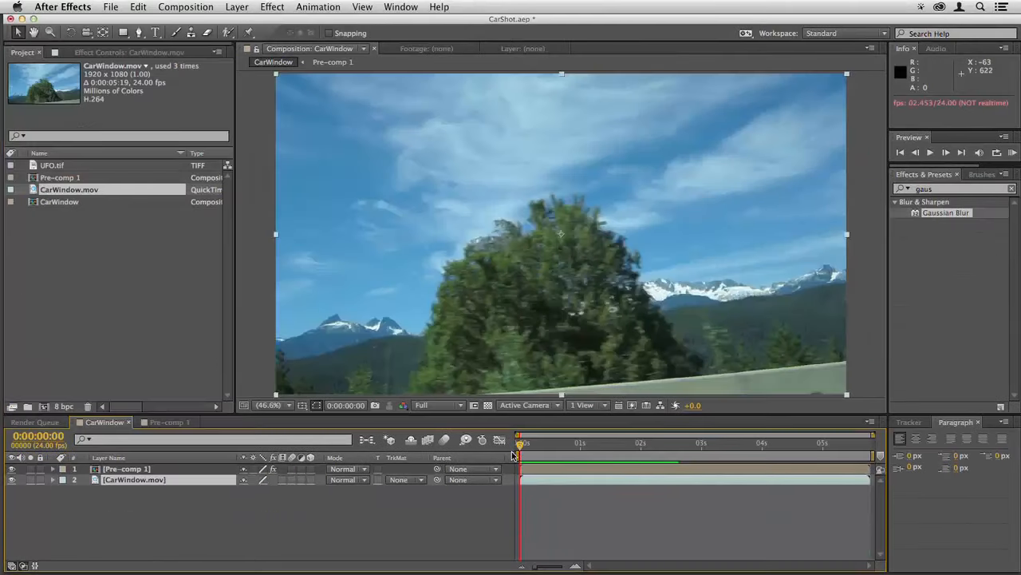
pyautogui.press('space')
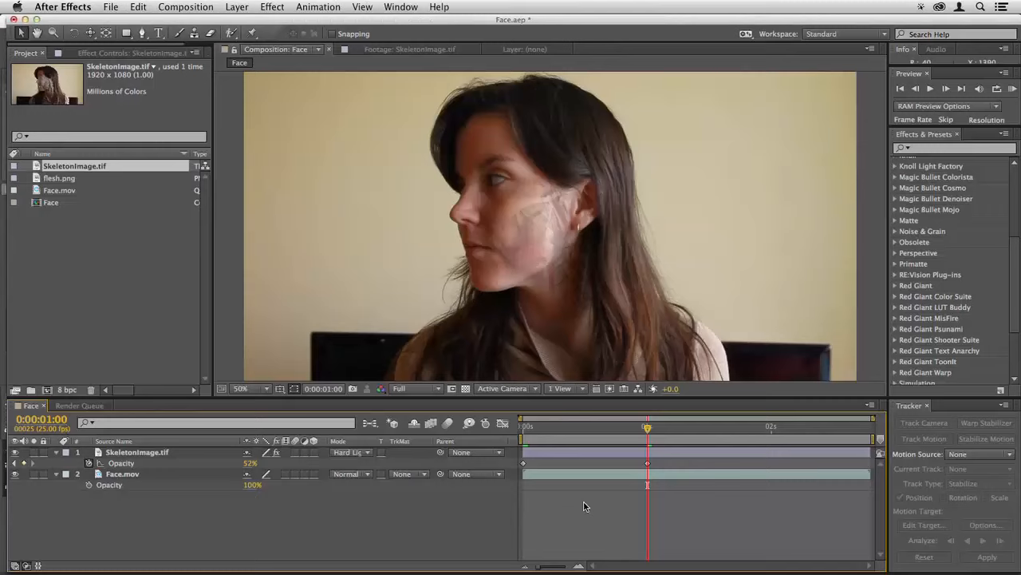
pyautogui.press('space')
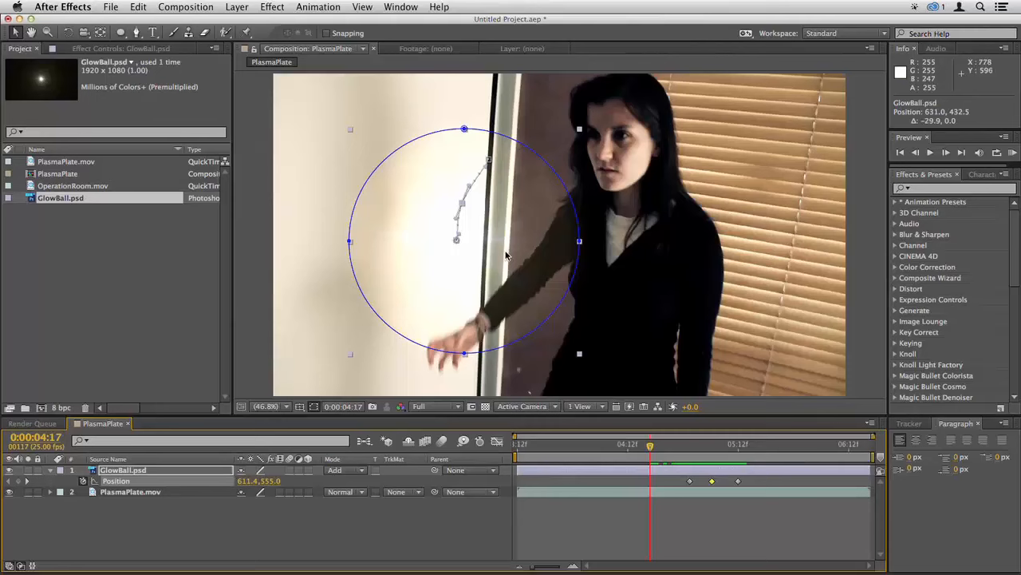
# - Keyframe the GlowBall.psd position over the woman's hand at 0:00:04:17 in PlasmaPlate, at about 617.8, 935.6, and move slightly earlier in time
pyautogui.moveTo(507, 255); pyautogui.dragTo(508, 369)
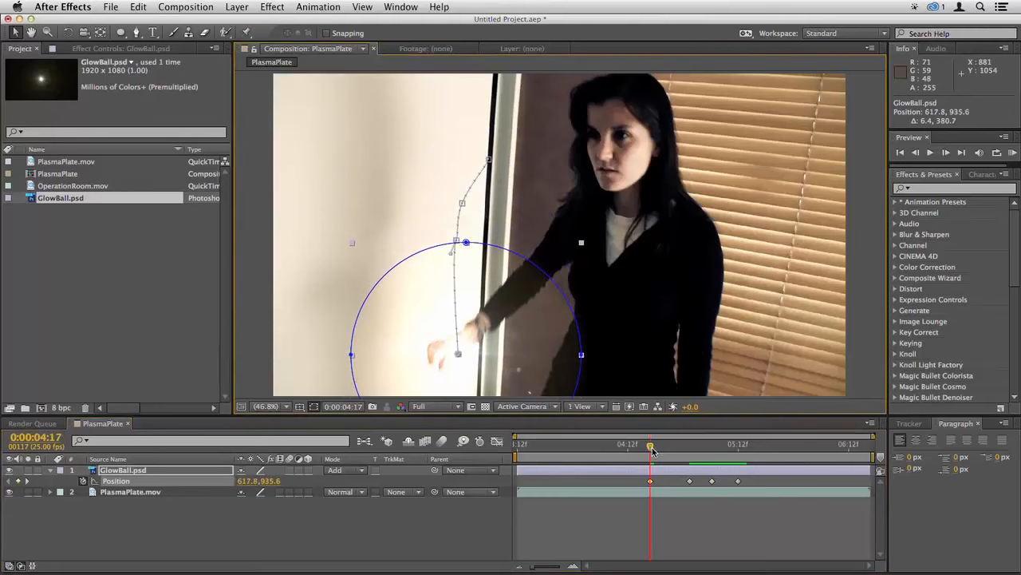
pyautogui.moveTo(652, 449); pyautogui.dragTo(638, 455)
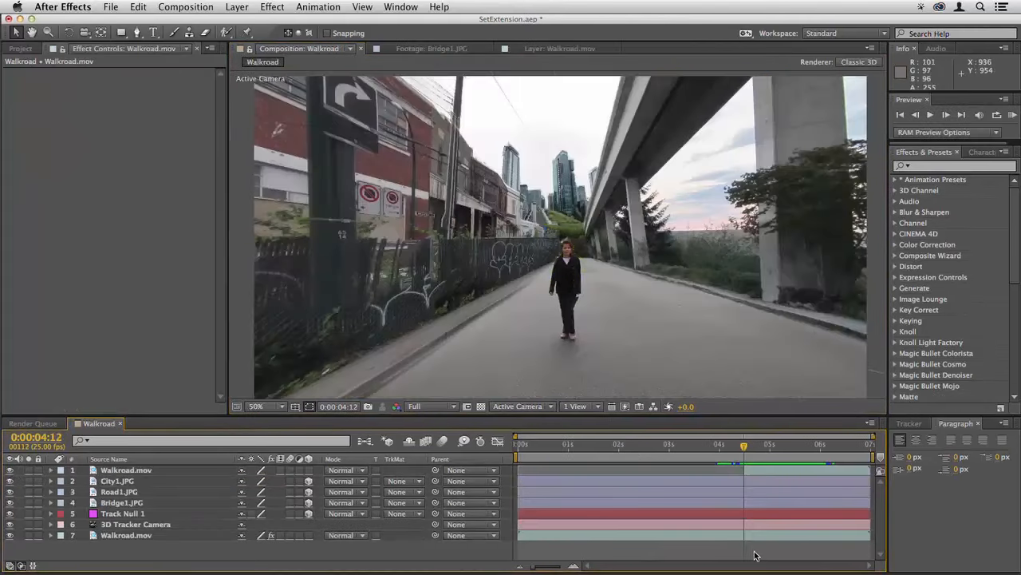